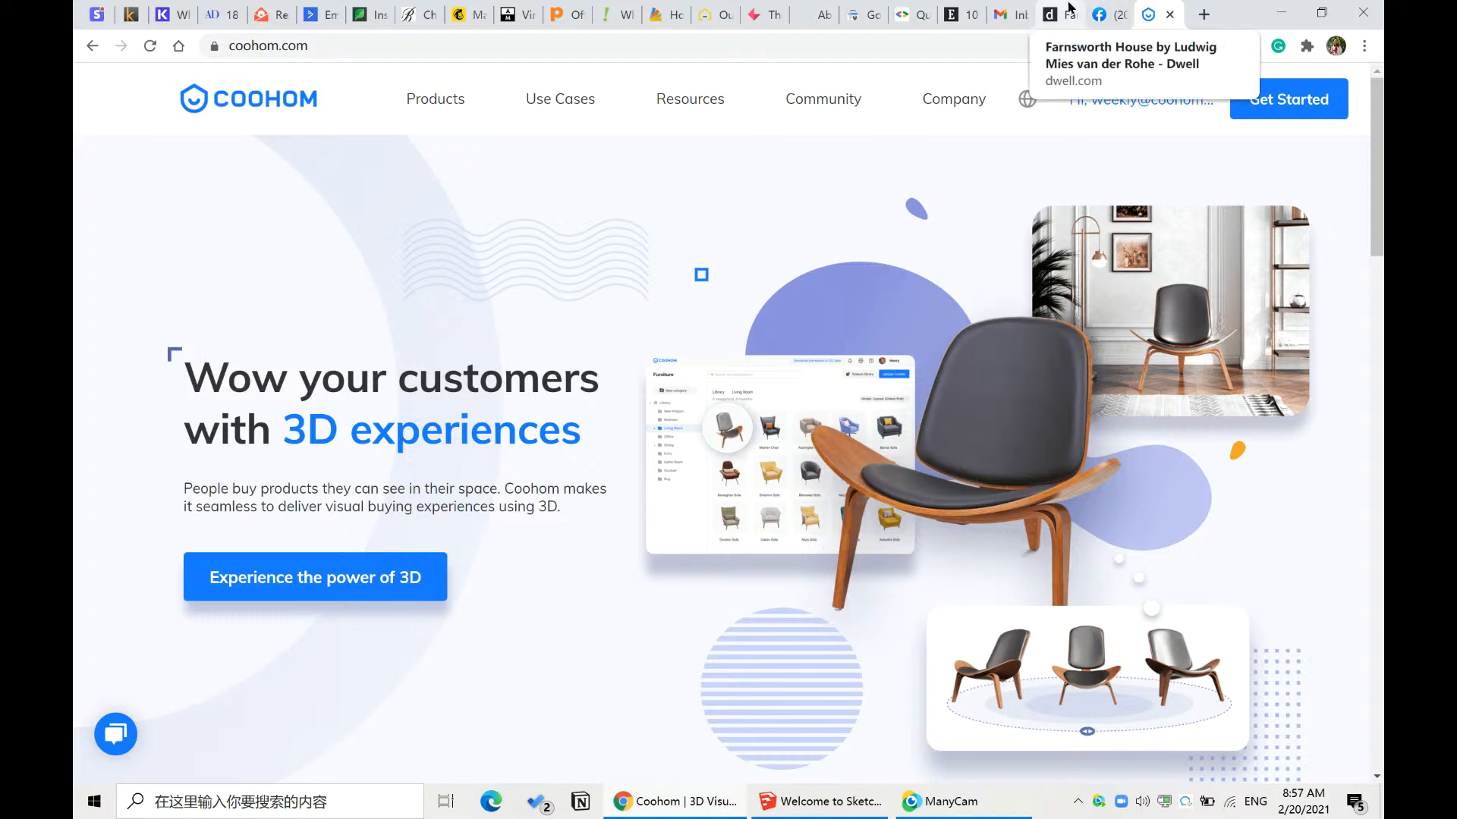
- View the Farnsworth House article on Dwell, and switch to SketchUp to start a new model from the Architectural Millimeters template
left_click(1070, 8)
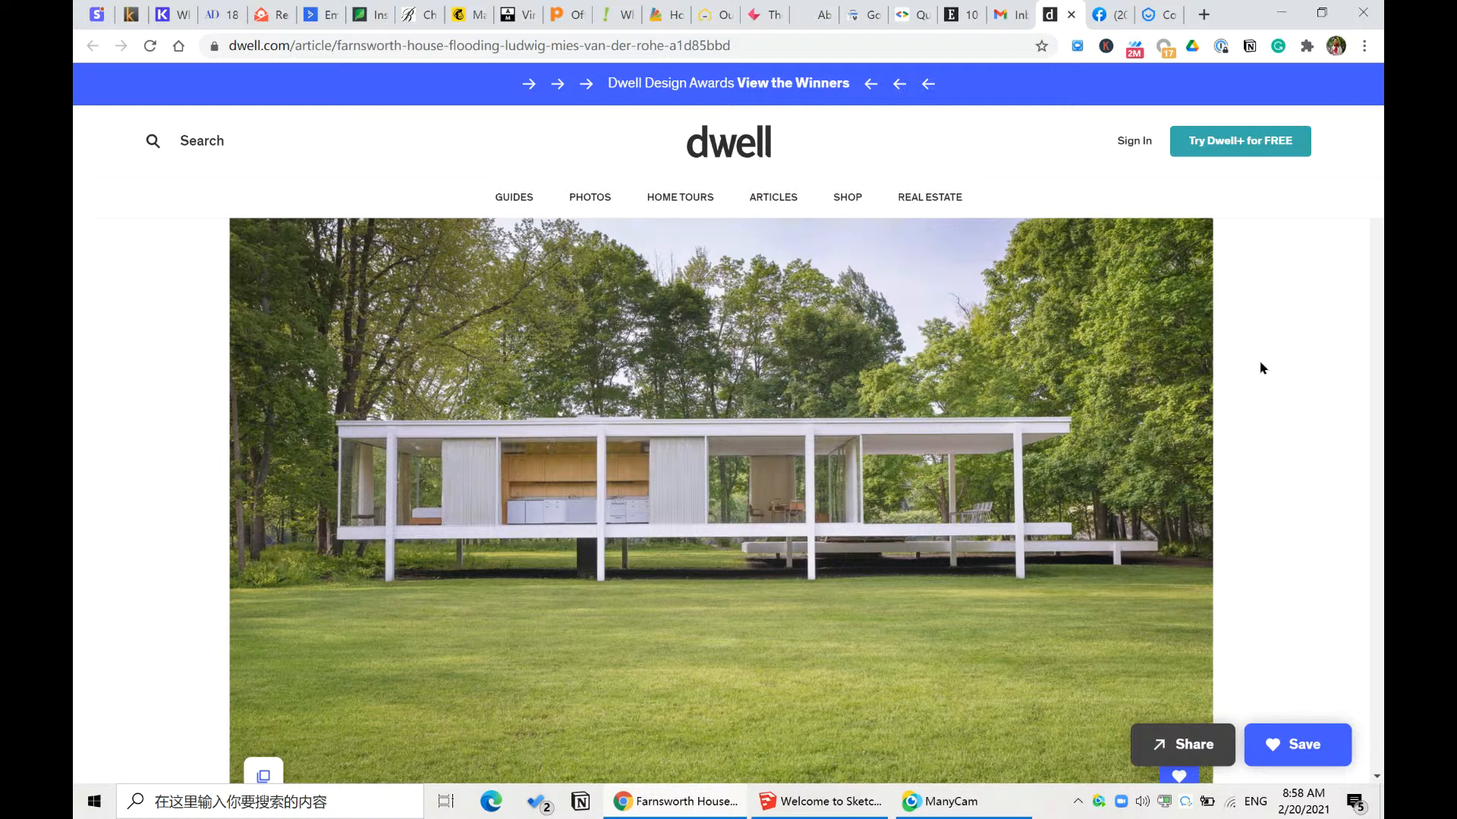
left_click(821, 801)
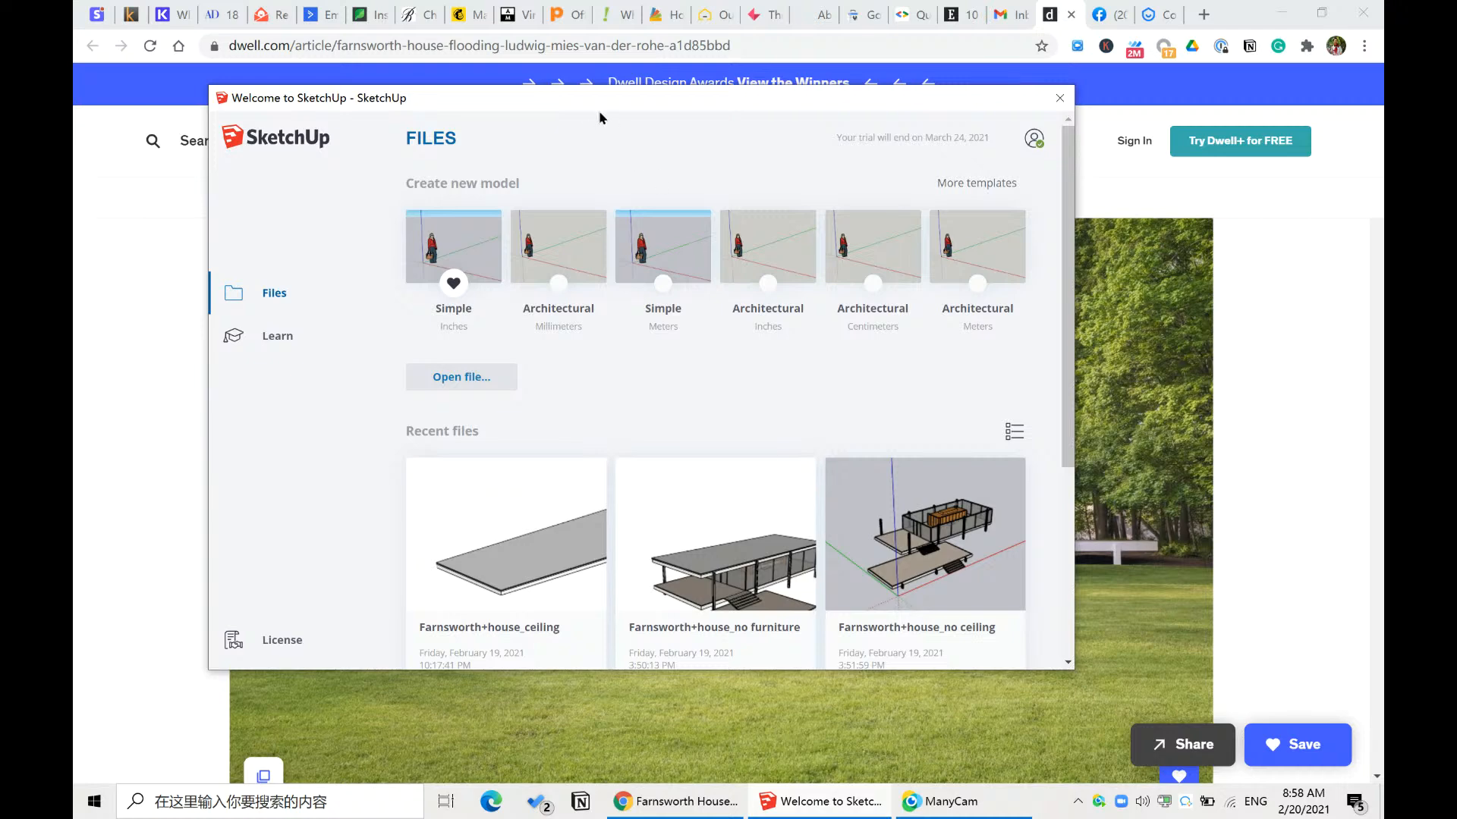
left_click_drag(588, 104, 678, 155)
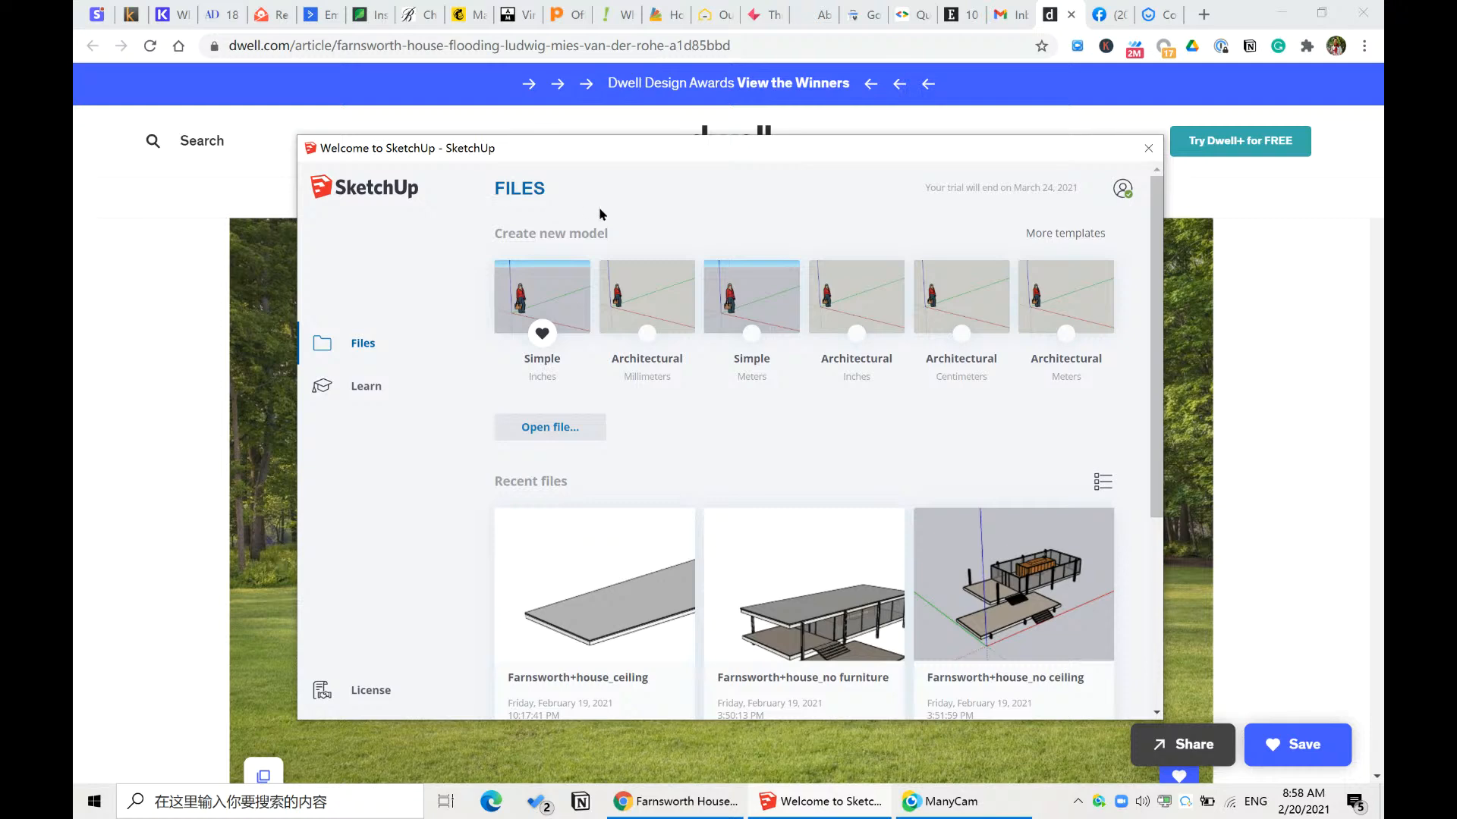
left_click(640, 293)
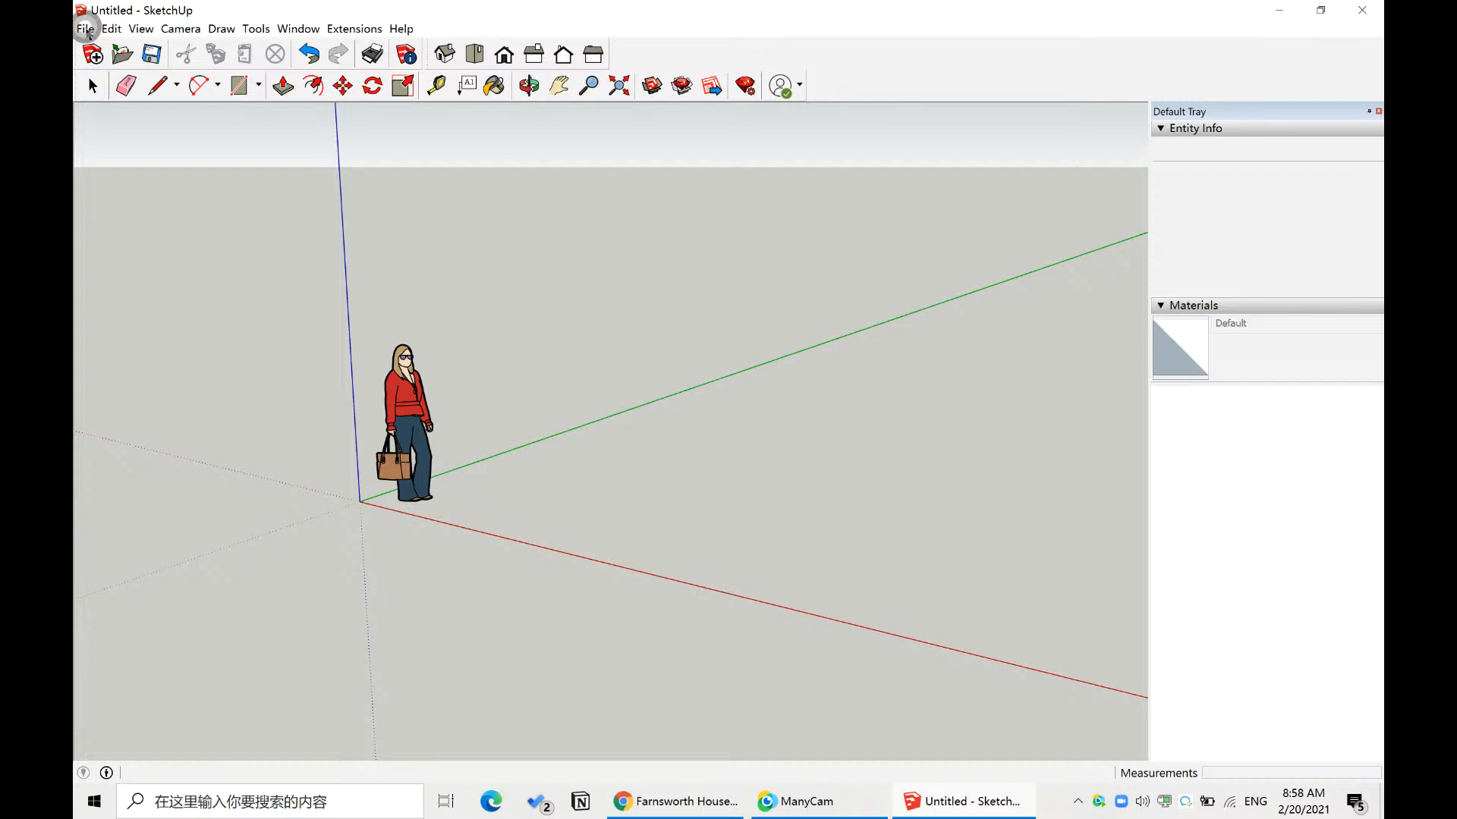
- Open the Farnsworth+house_with furniture model from the Sketchup Model folder on the desktop
left_click(86, 29)
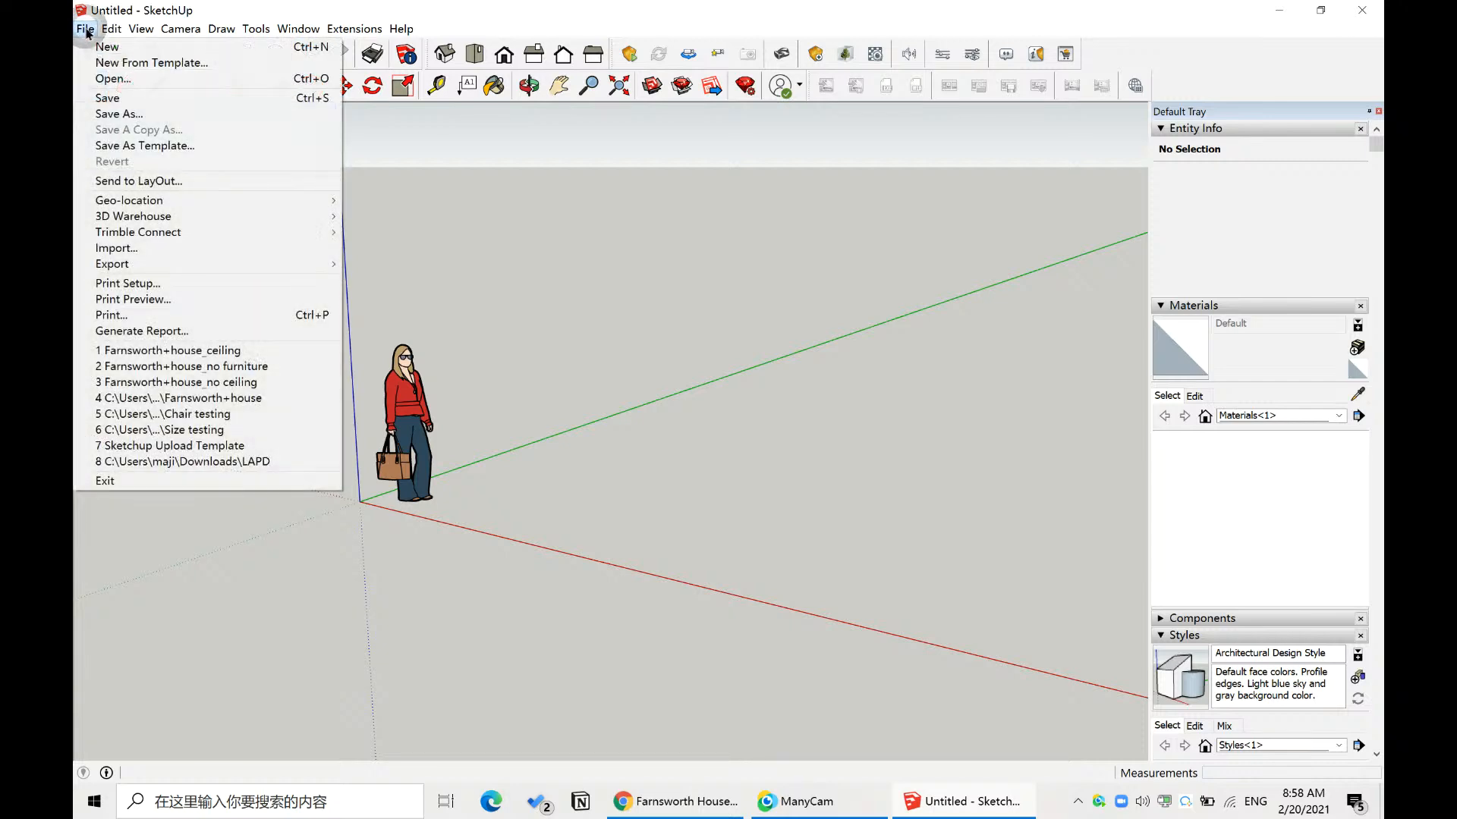
left_click(99, 79)
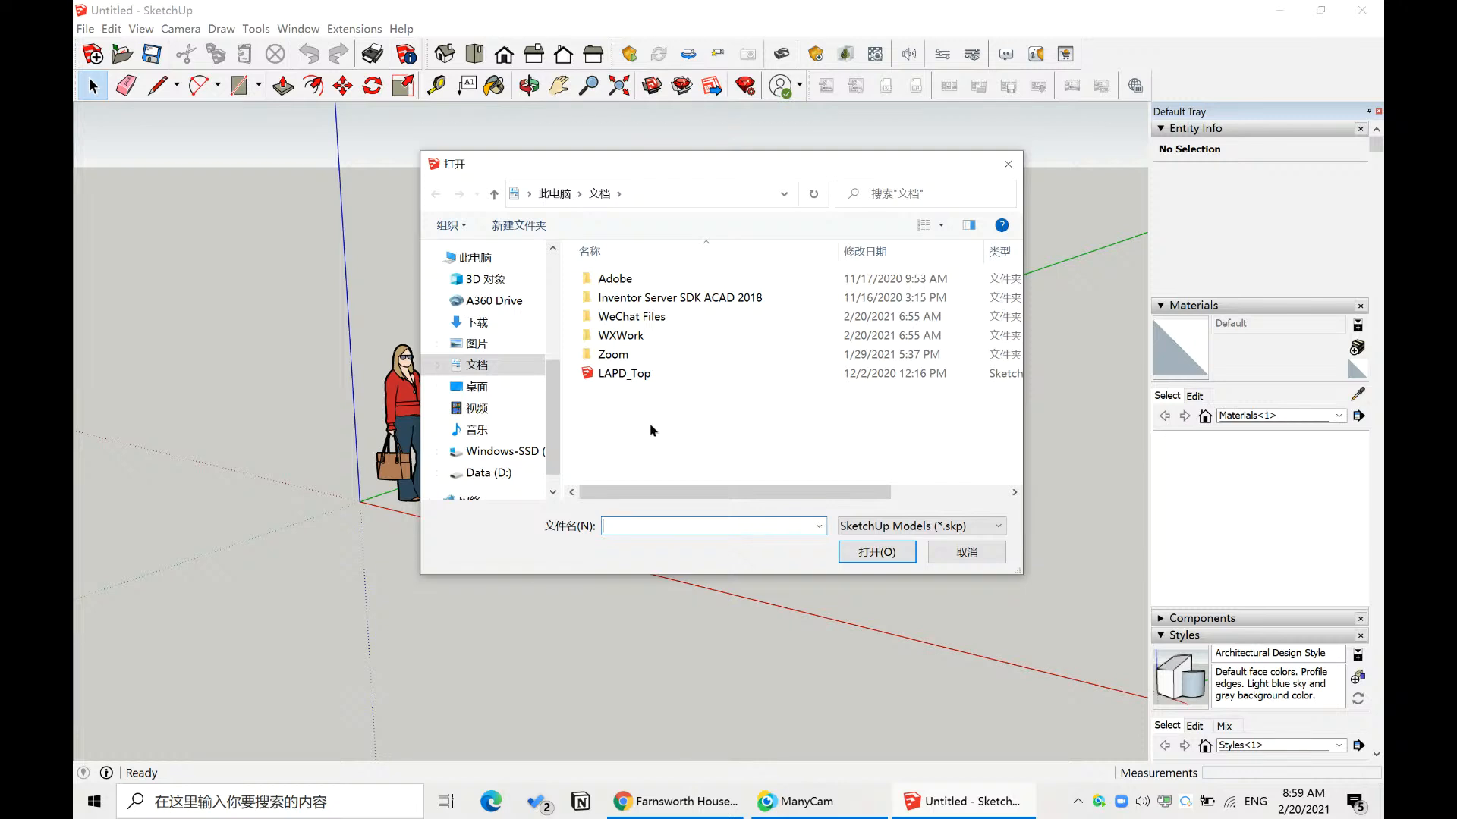
scroll(508, 326, "up", 5)
left_click(513, 296)
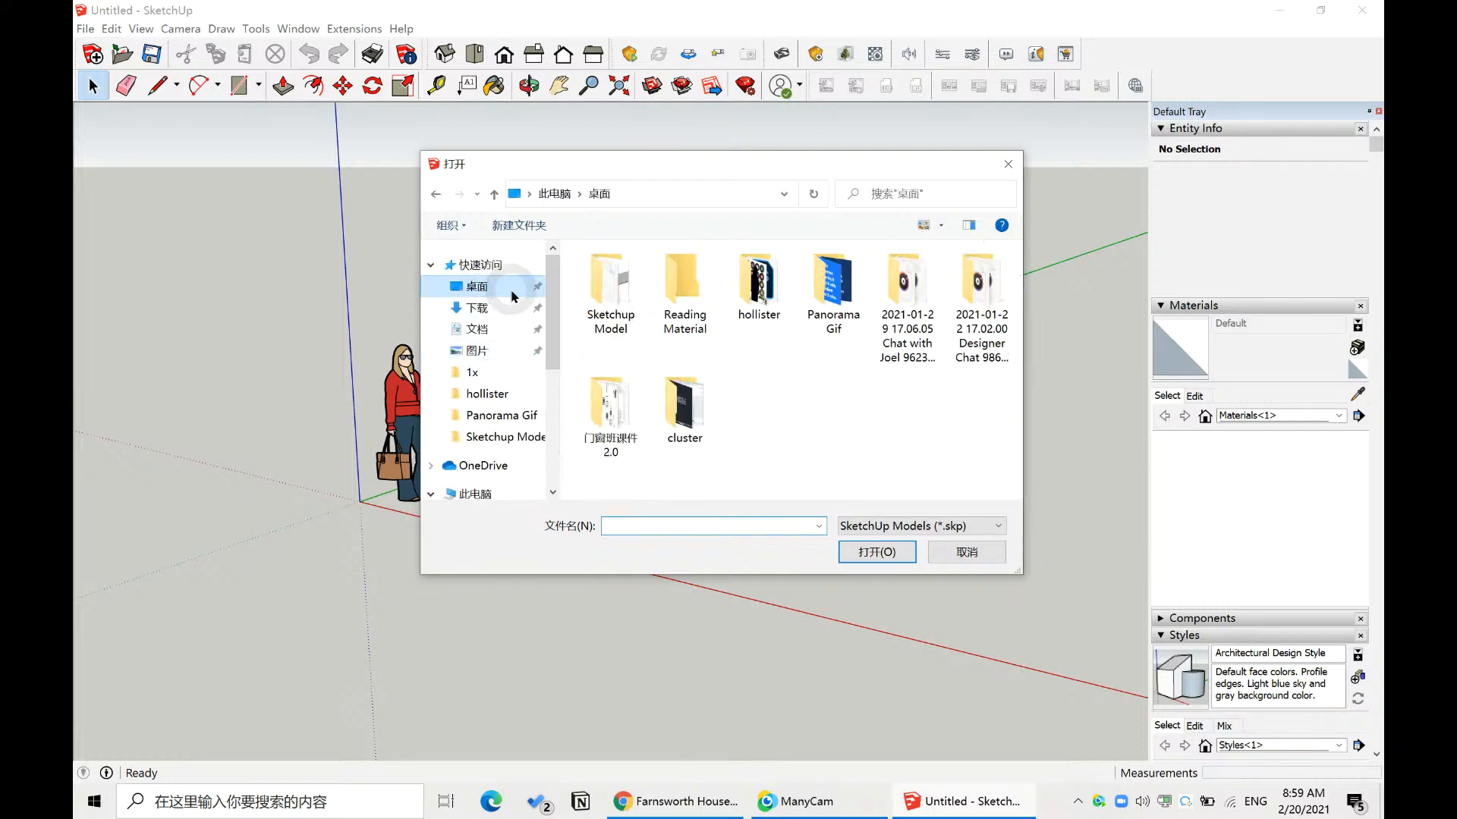
double_click(613, 302)
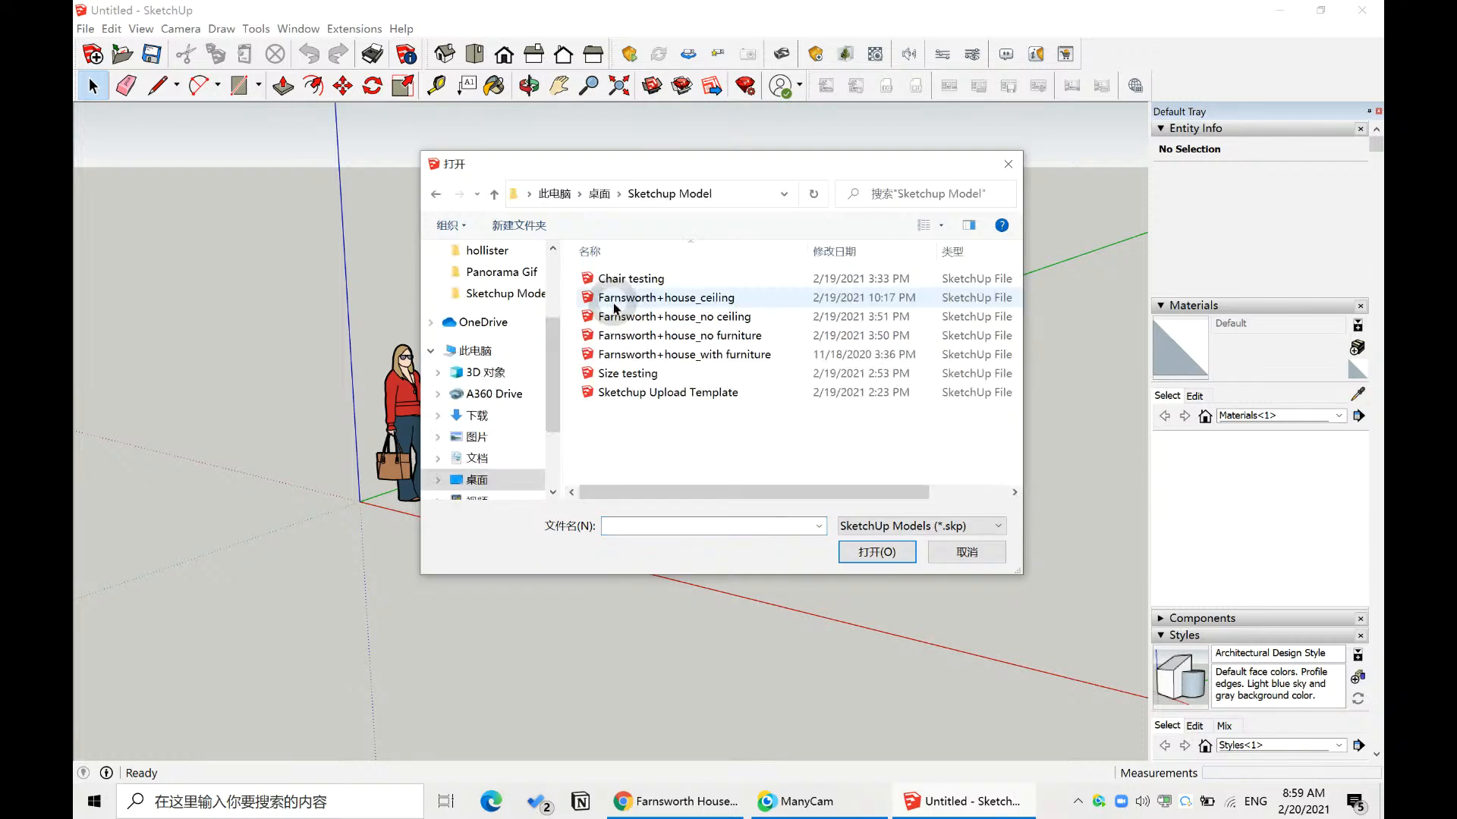
left_click(668, 374)
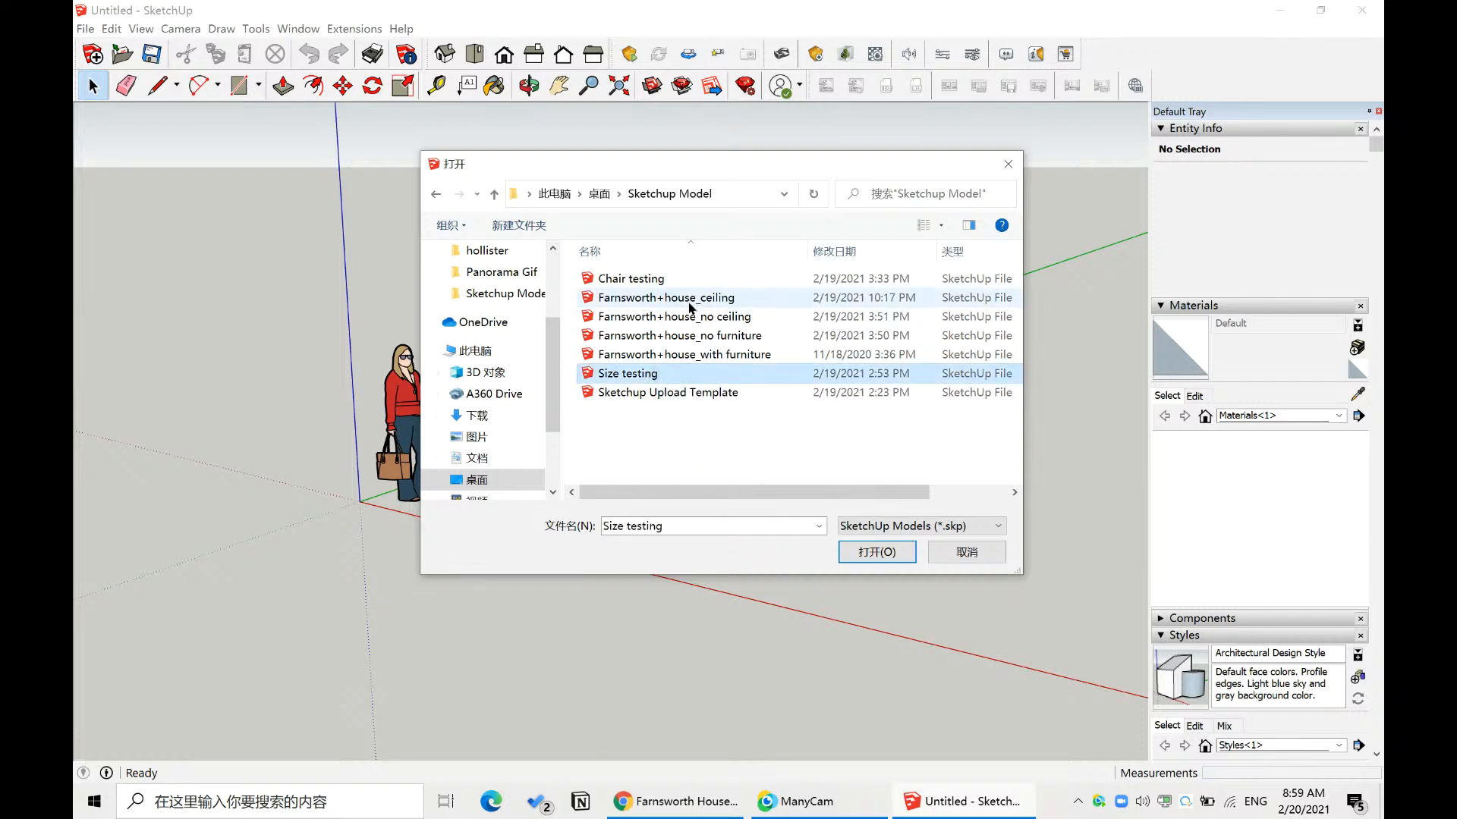
left_click(689, 302)
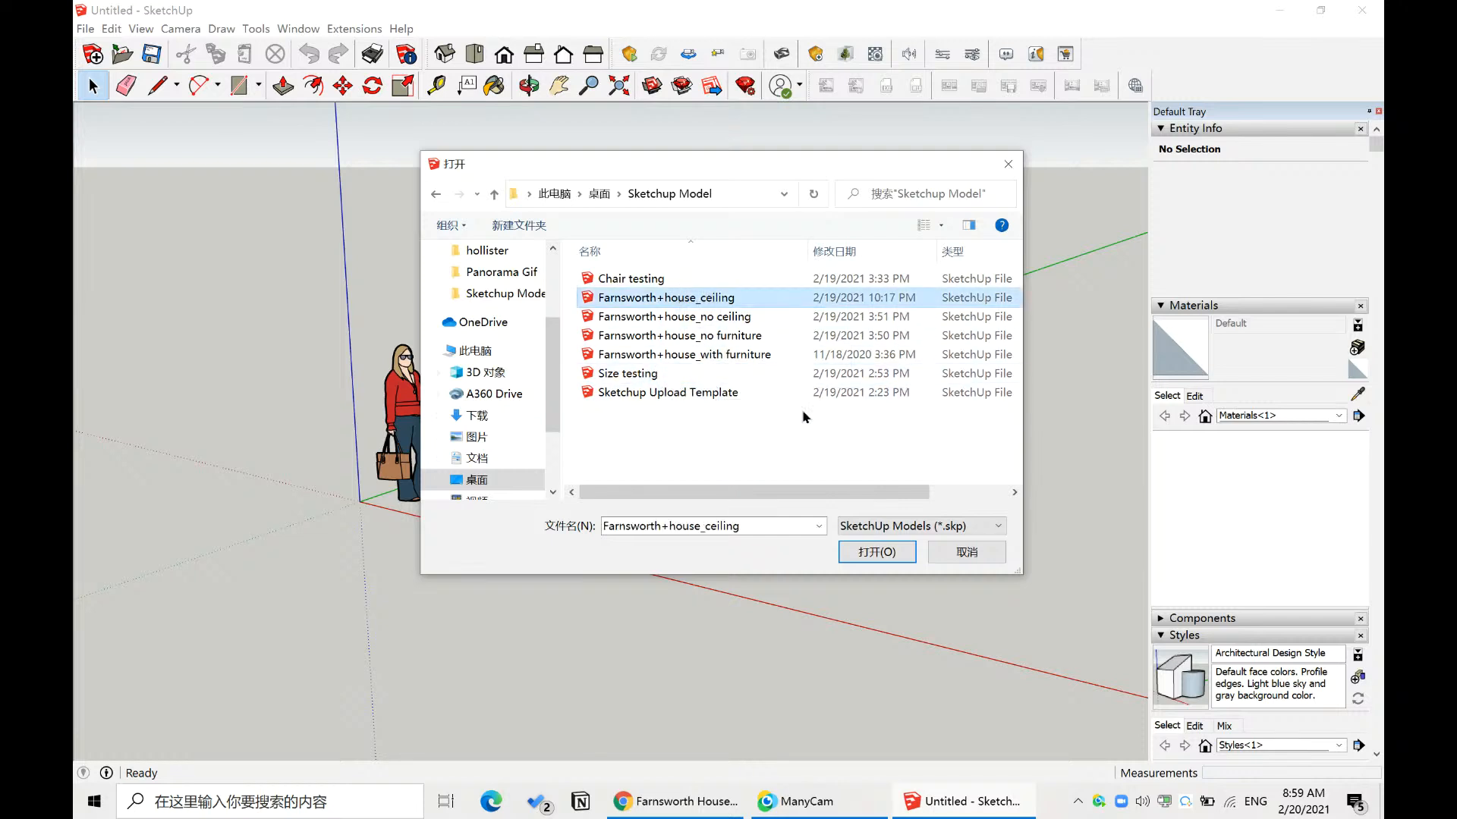
key("Down")
key("Down")
key("Down")
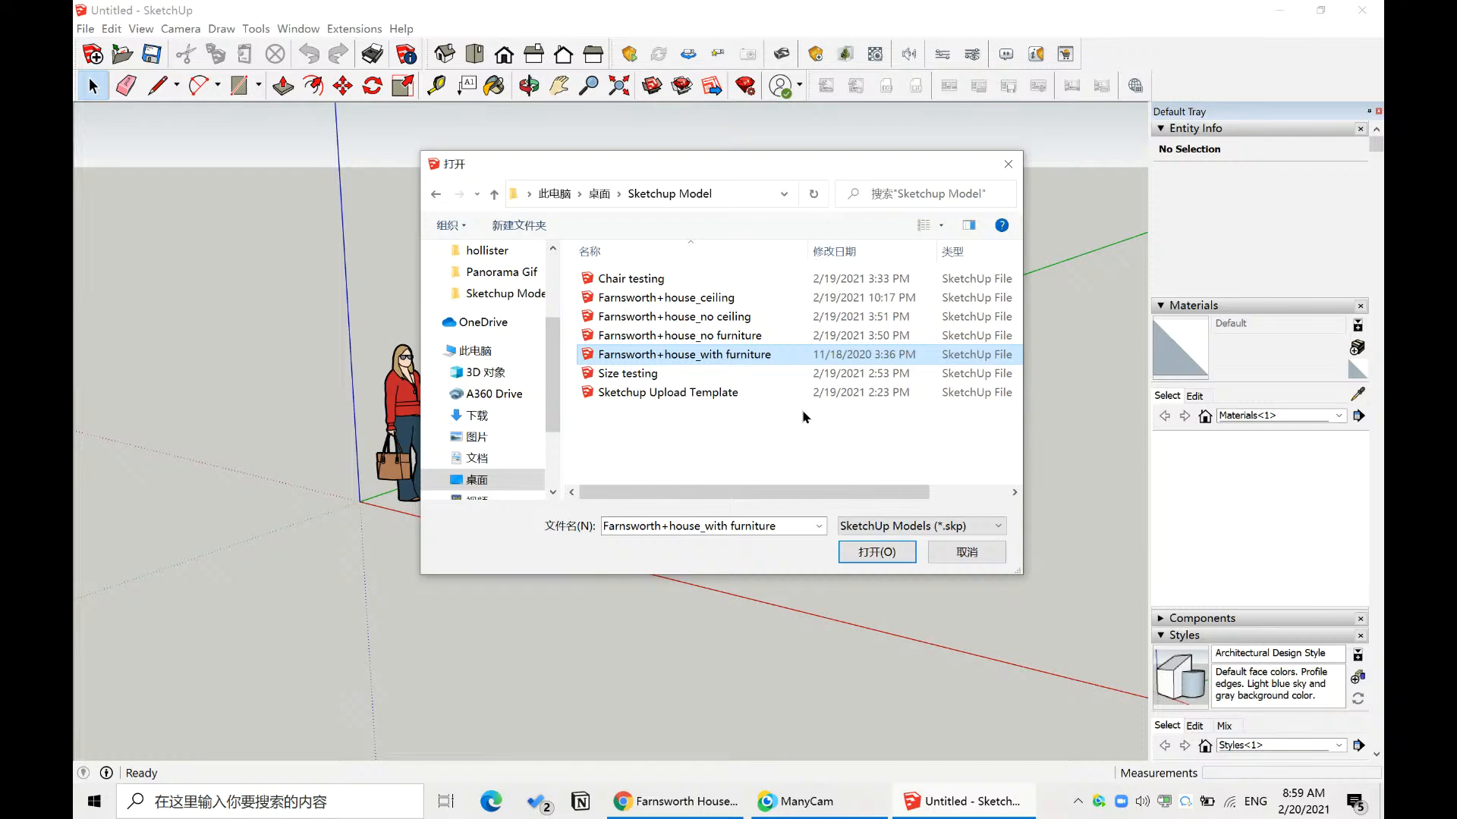
key("Return")
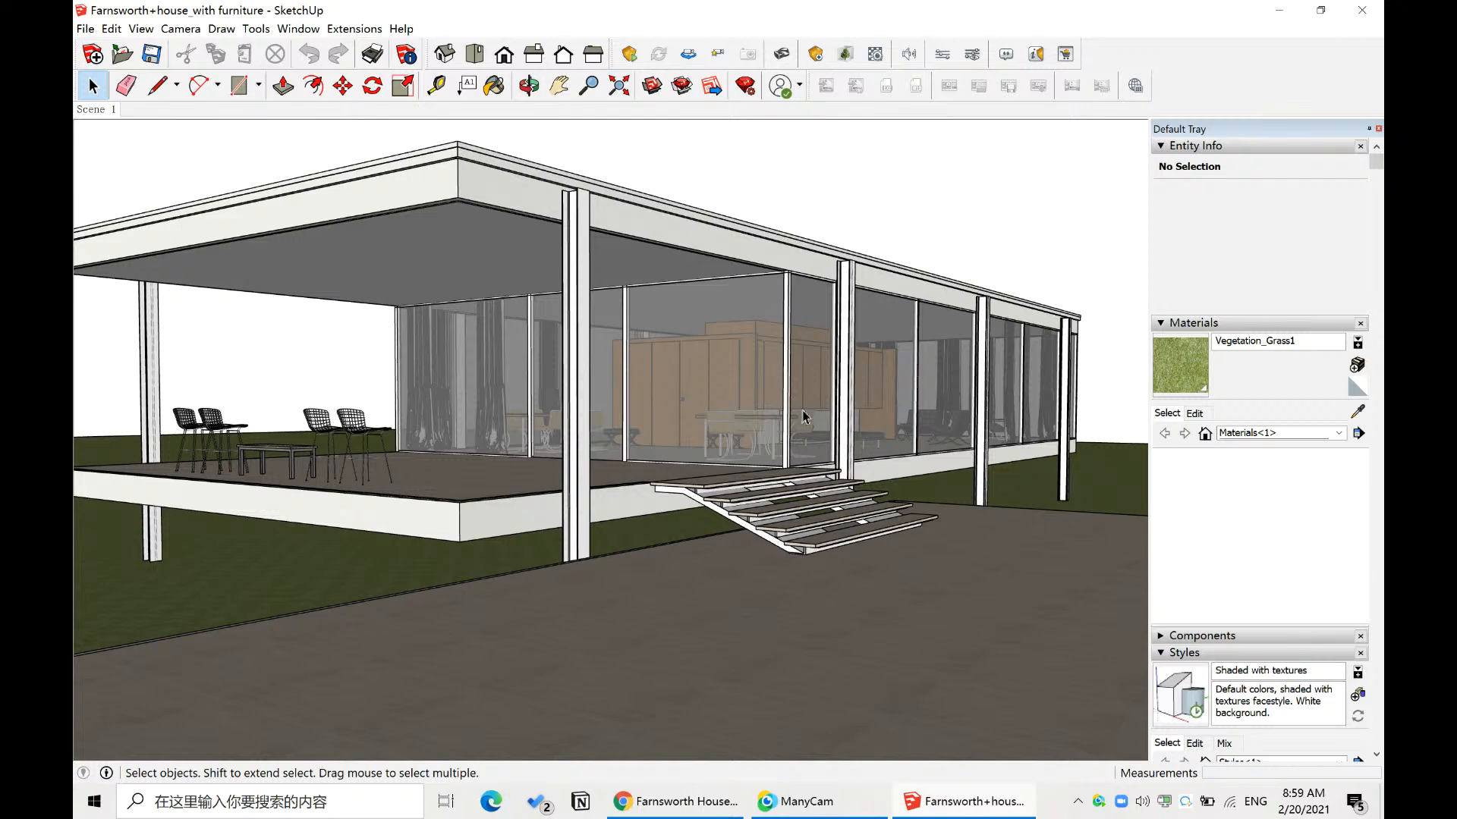
- Select and copy the Bertoia counter stool at the near end of the bench on the house's outdoor terrace
middle_click_drag(880, 398, 467, 277)
middle_click_drag(920, 457, 780, 398)
middle_click_drag(455, 413, 642, 404)
middle_click_drag(556, 362, 628, 379)
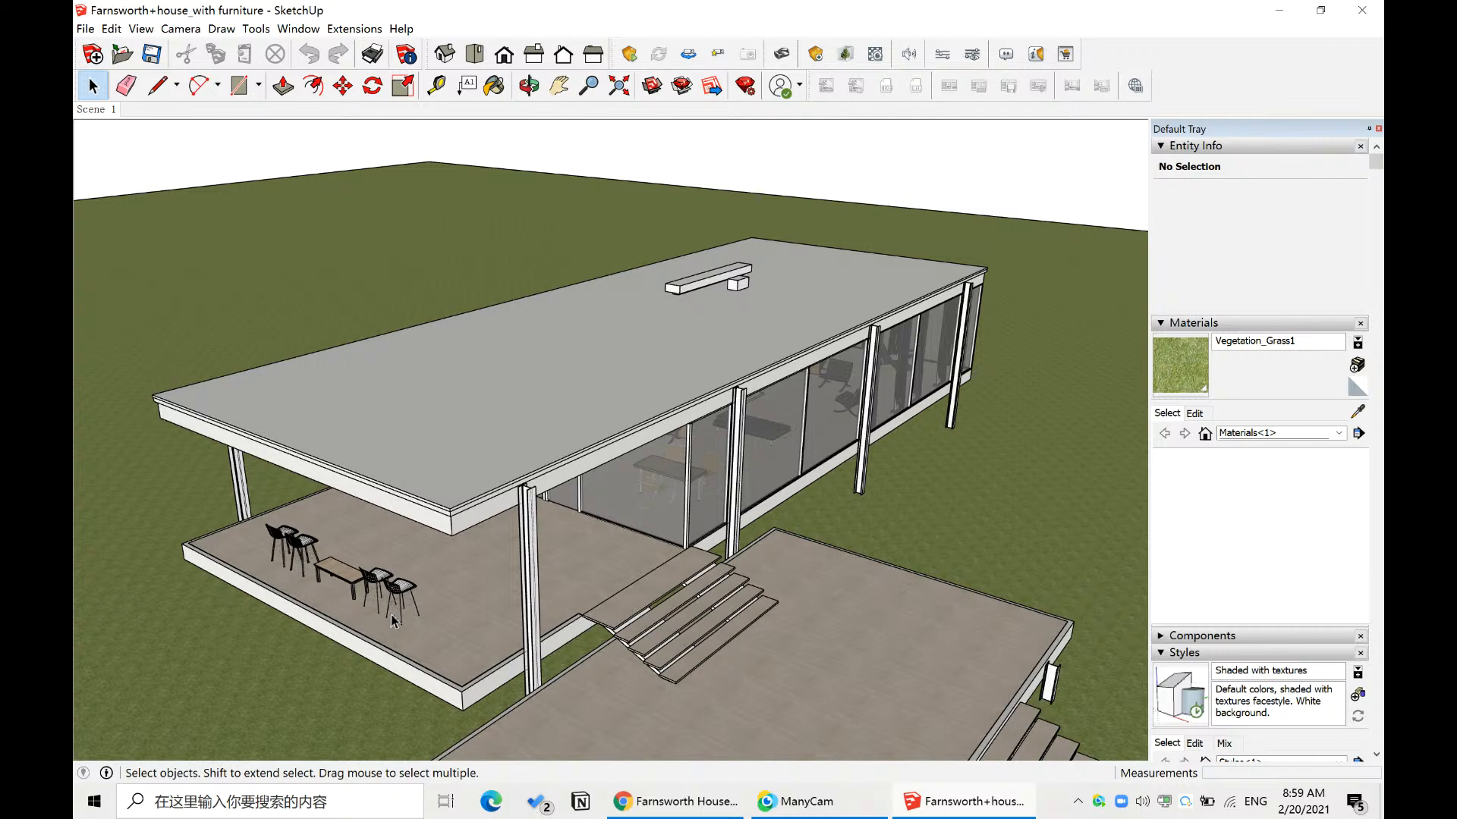
scroll(391, 621, "up", 6)
left_click(634, 459)
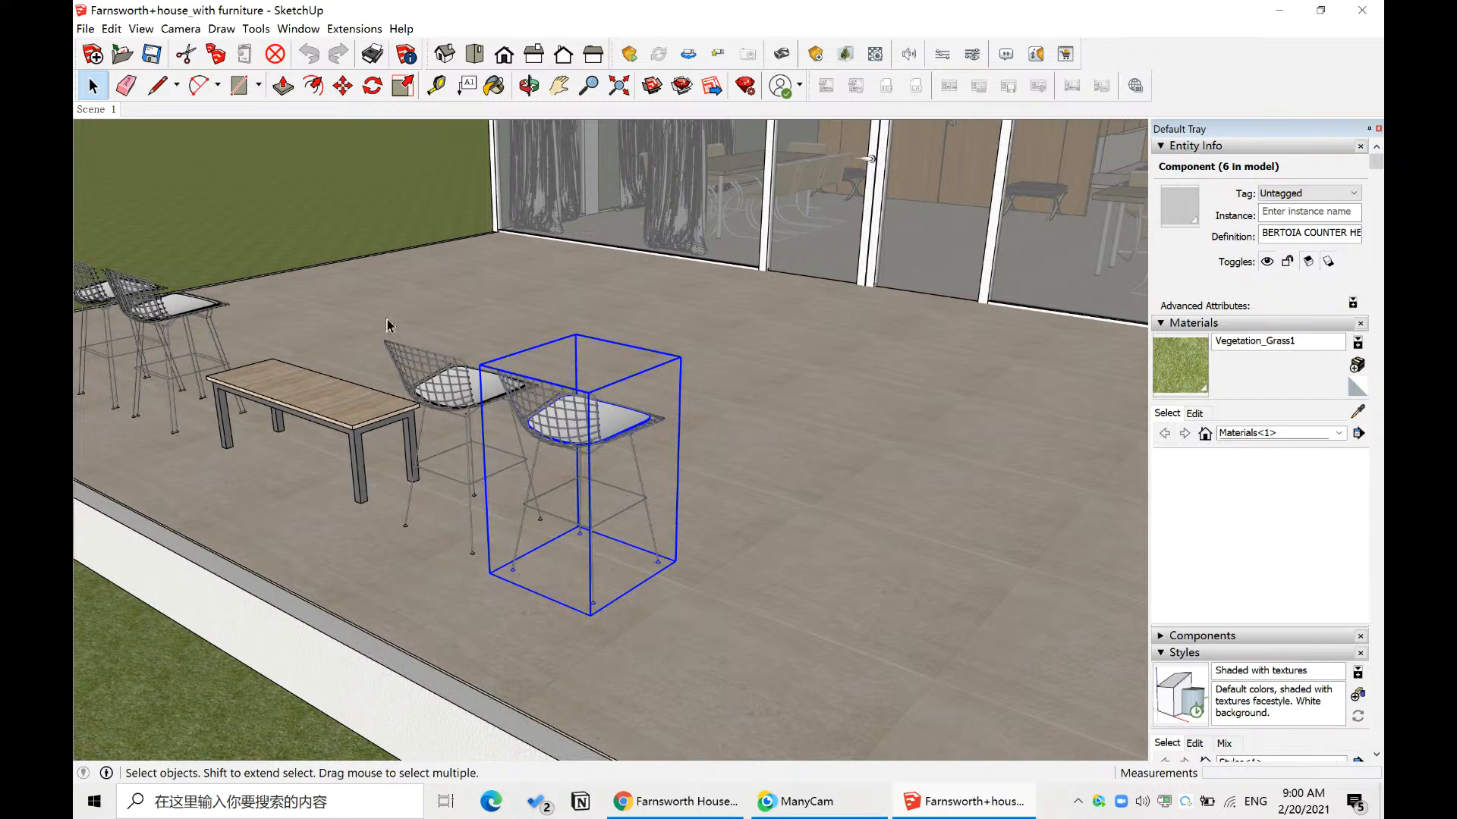
middle_click_drag(577, 383, 682, 412)
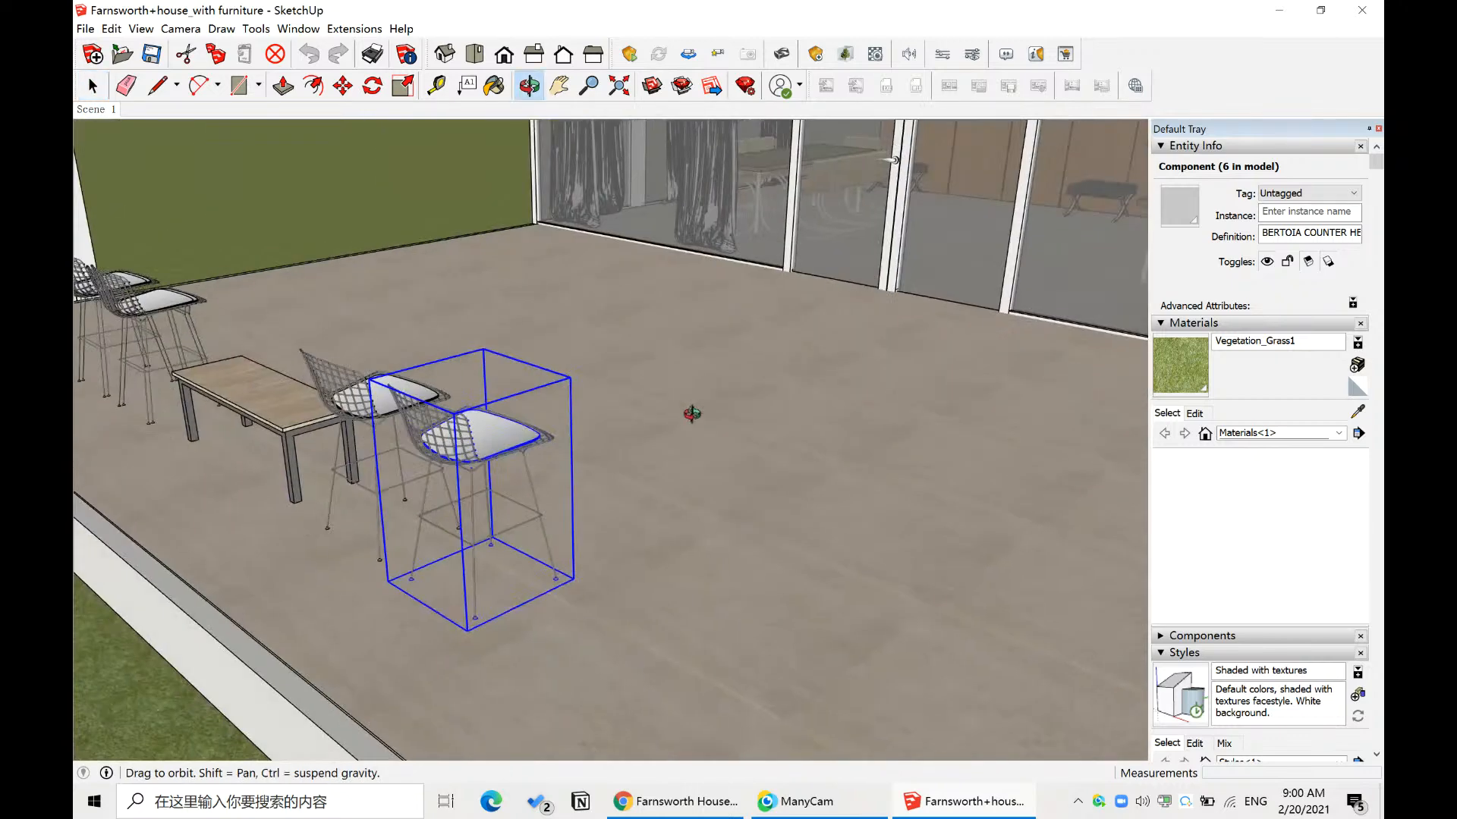
scroll(425, 463, "up", 3)
scroll(859, 402, "down", 3)
mouse_move(859, 402)
middle_mouse_down()
mouse_move(878, 396)
mouse_move(853, 404)
middle_mouse_up()
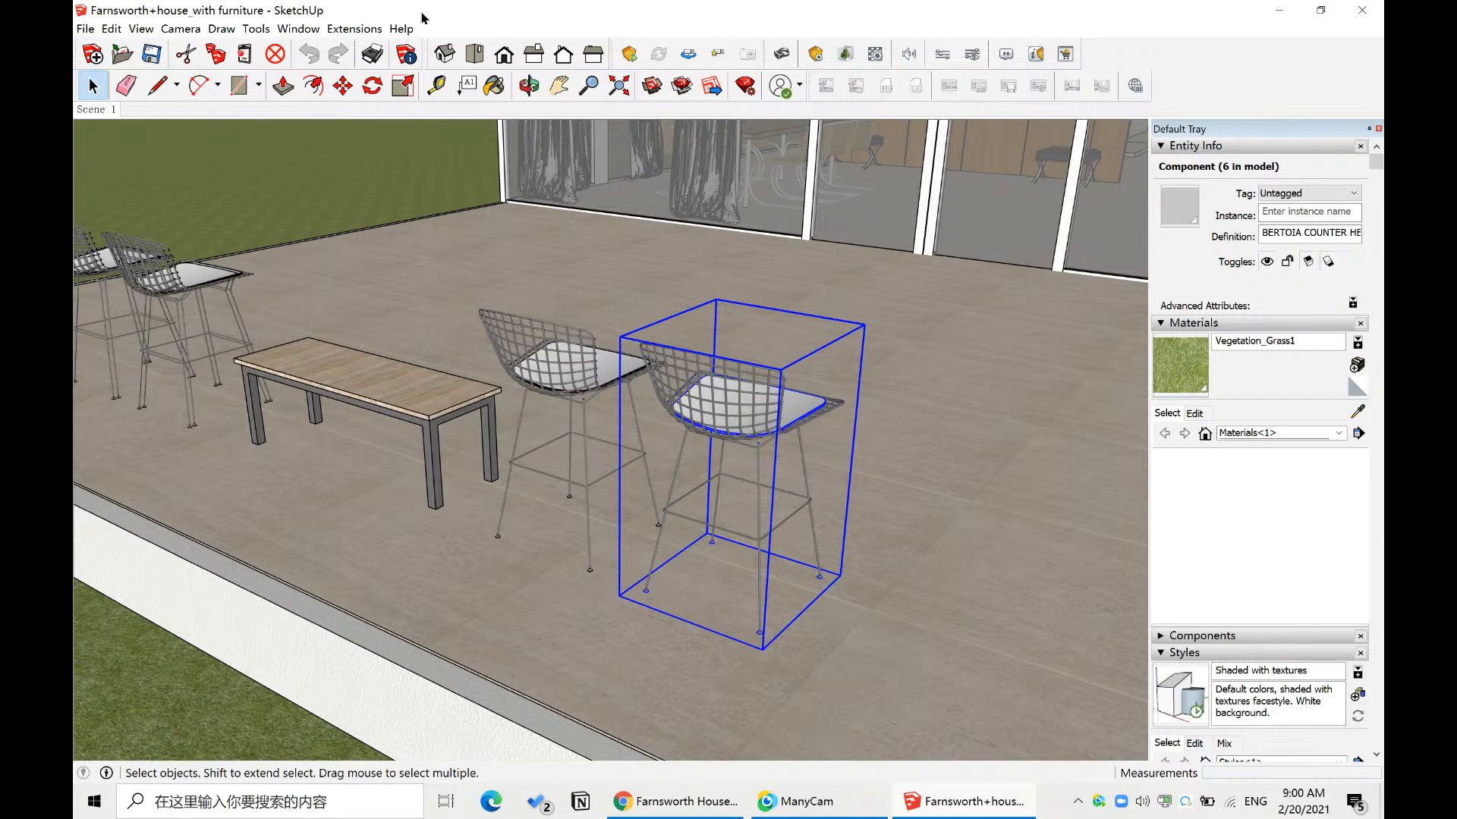
- Create a new model and paste the copied counter stool with its corner at the axes origin
left_click(85, 30)
left_click(91, 47)
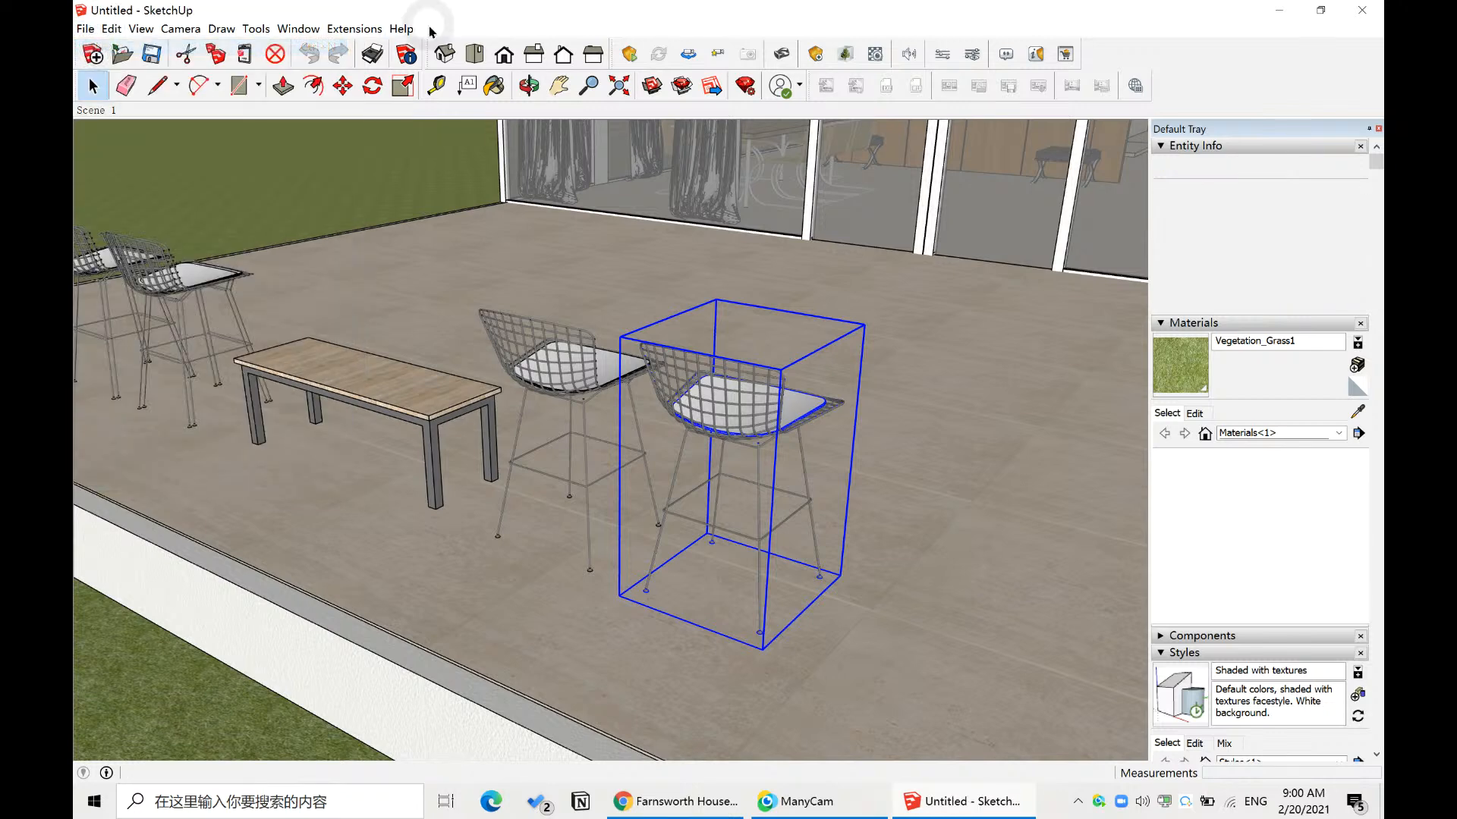
key("ctrl+v")
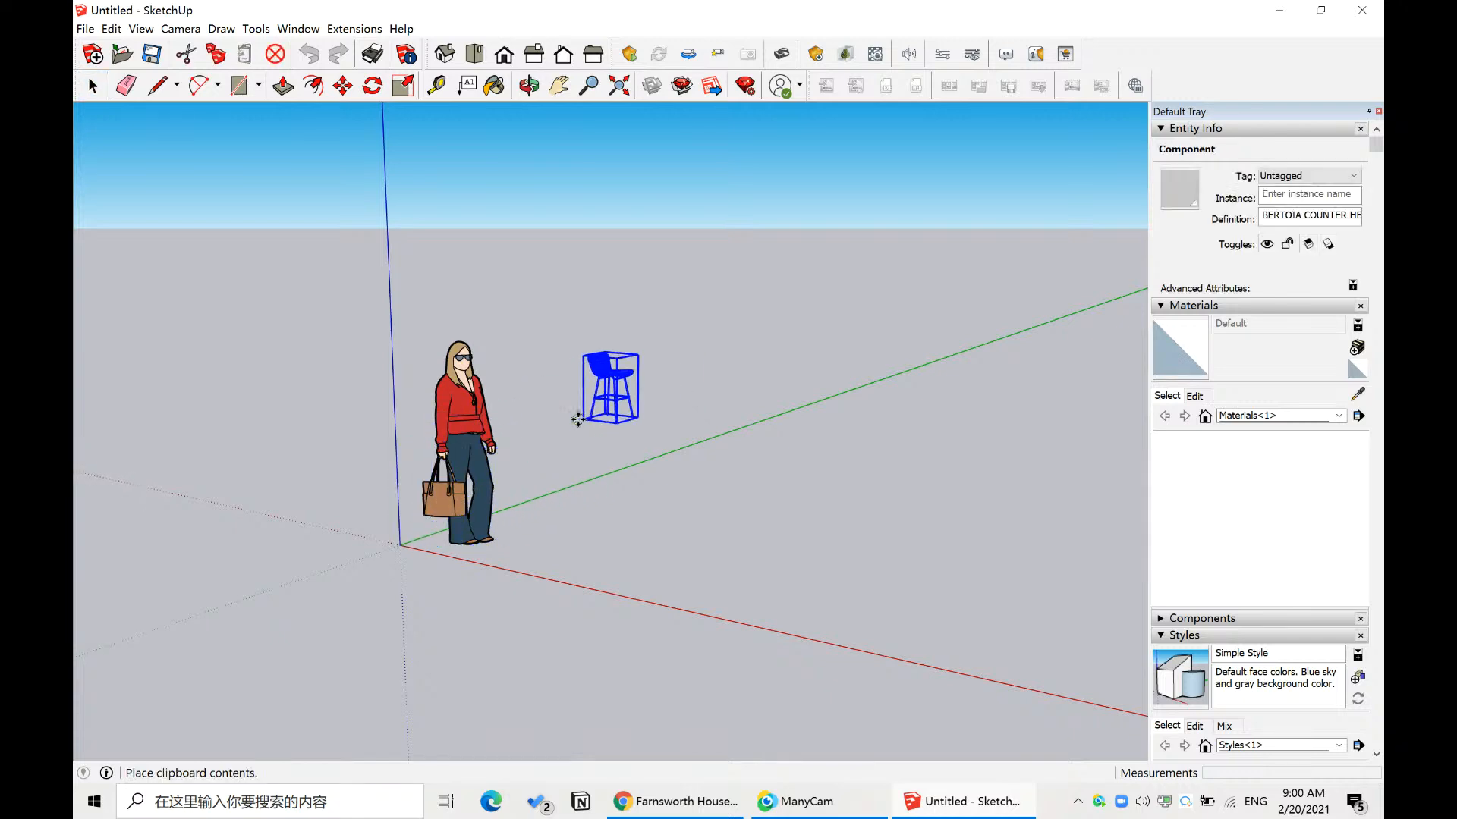
key("Escape")
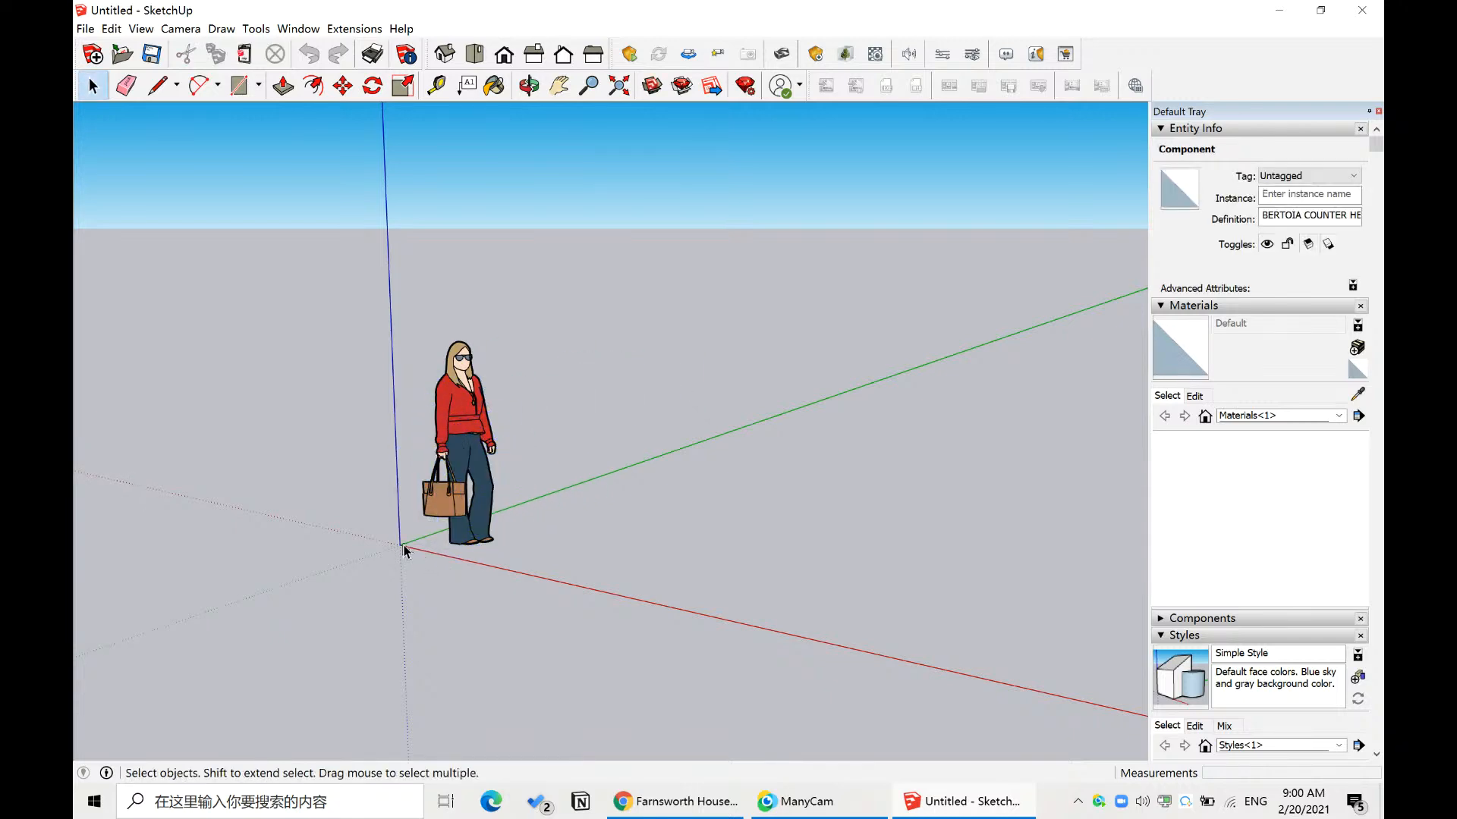
key("ctrl+v")
left_click(402, 545)
key("m")
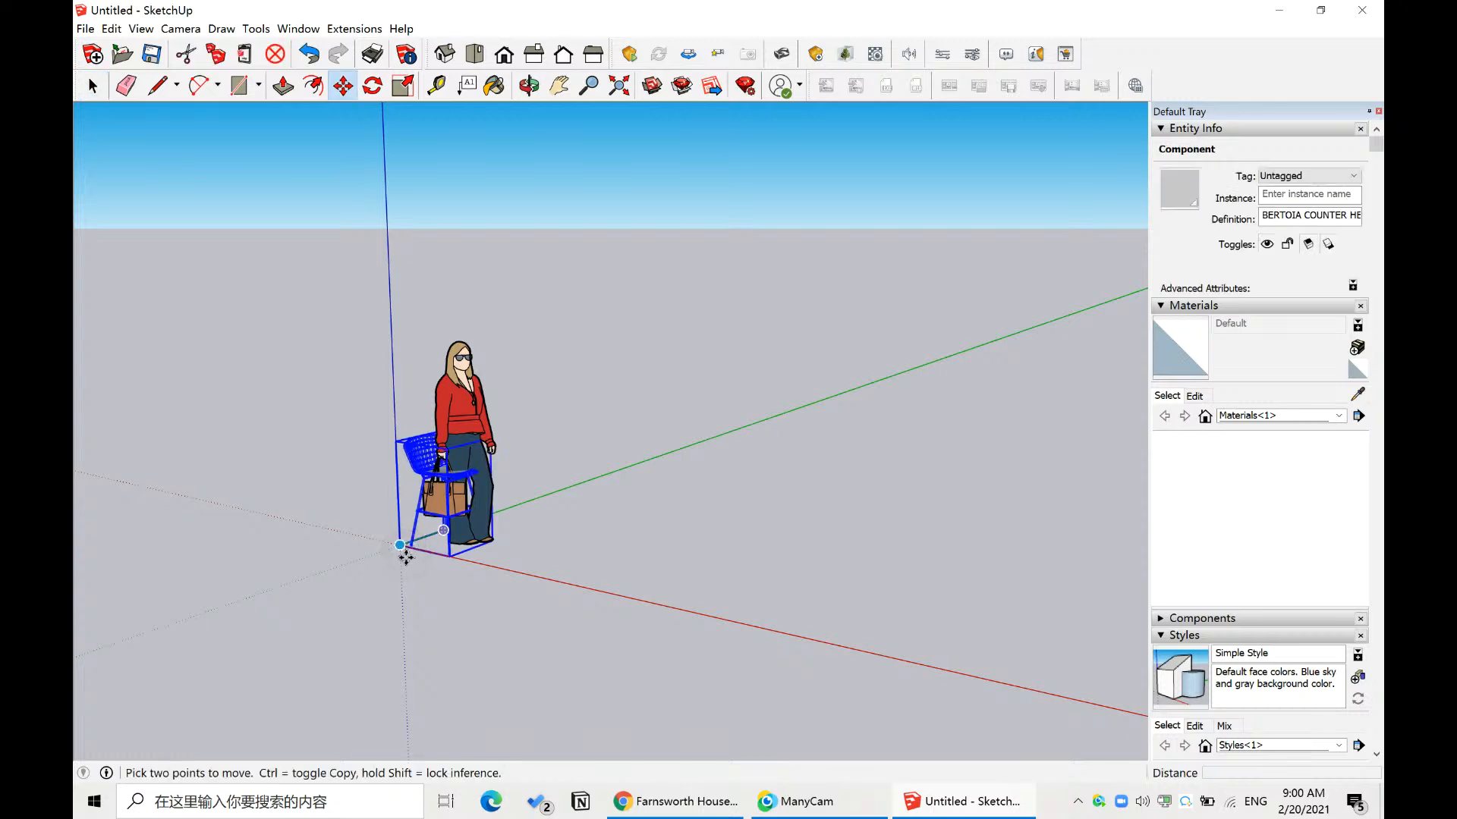
- Move the woman scale figure away from the counter stool so they no longer overlap
middle_click_drag(504, 537, 643, 563)
scroll(273, 553, "up", 4)
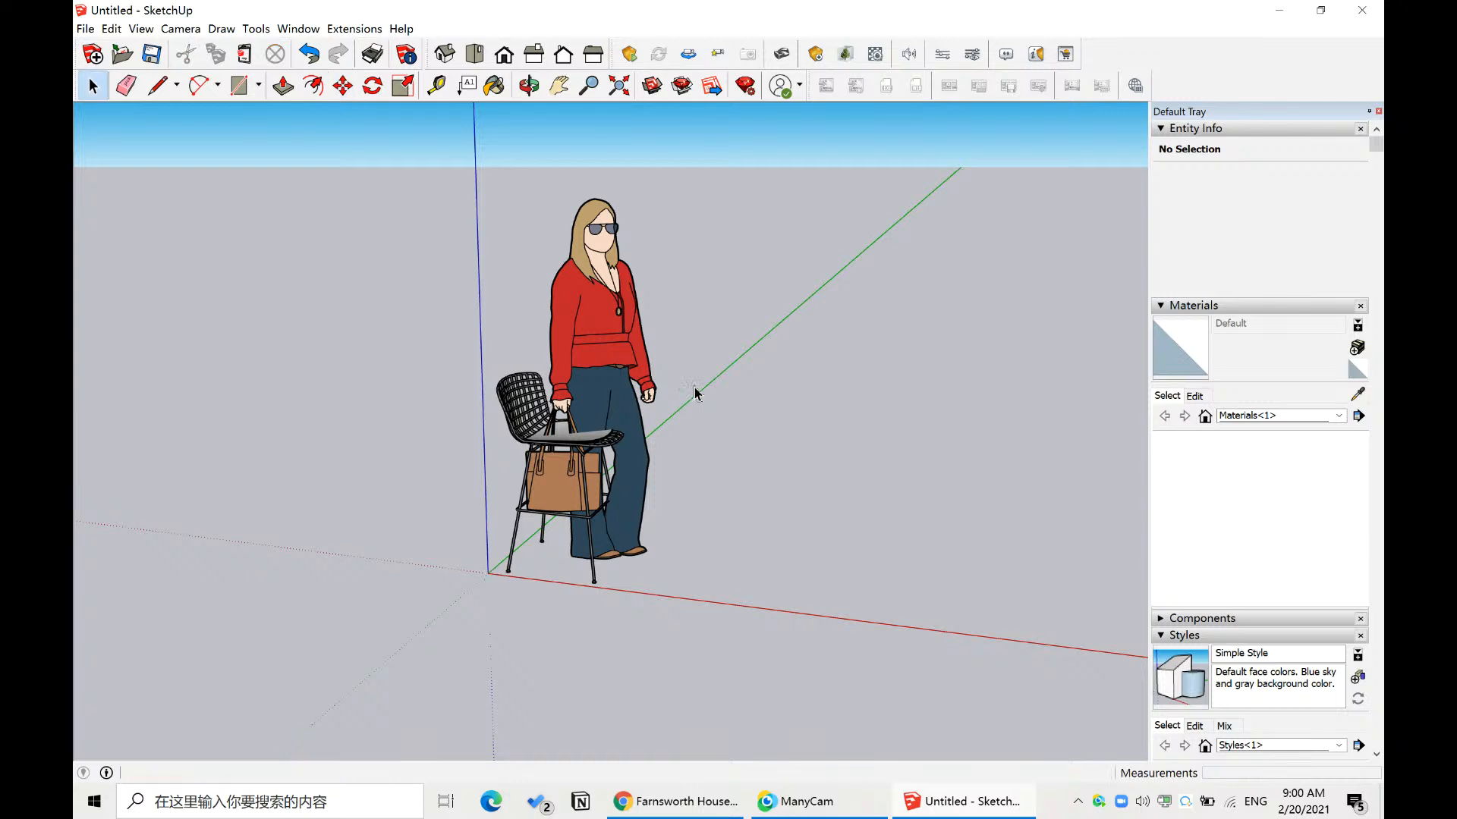
middle_click_drag(693, 393, 609, 364)
key("space")
left_click(609, 364)
middle_click_drag(667, 493, 692, 552)
left_click_drag(606, 396, 797, 407)
left_click(636, 391)
key("m")
left_click(654, 526)
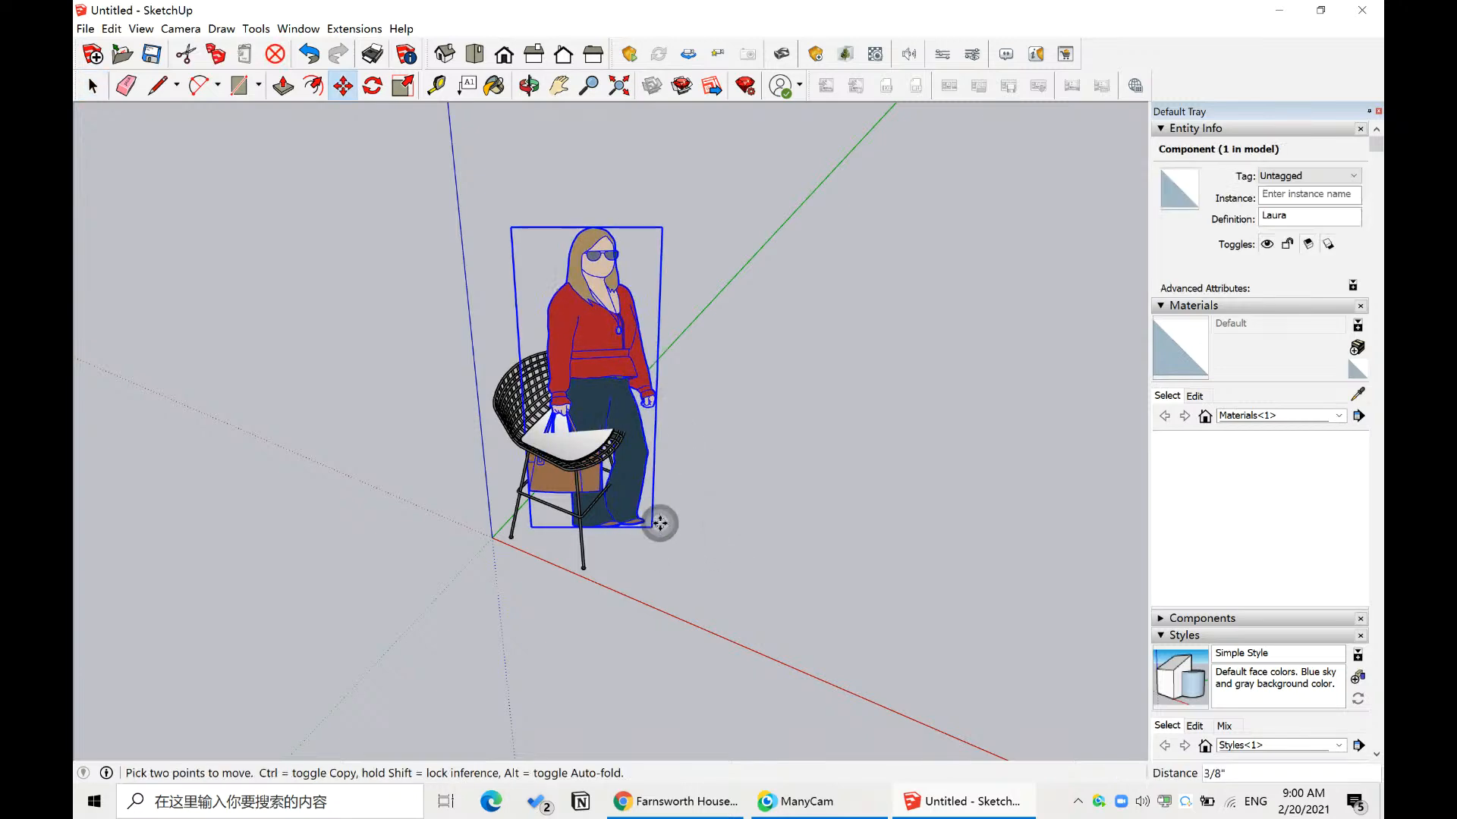
left_click(880, 529)
- Examine the isolated counter stool's wire seat, cushion and legs up close and from several angles
scroll(589, 566, "up", 5)
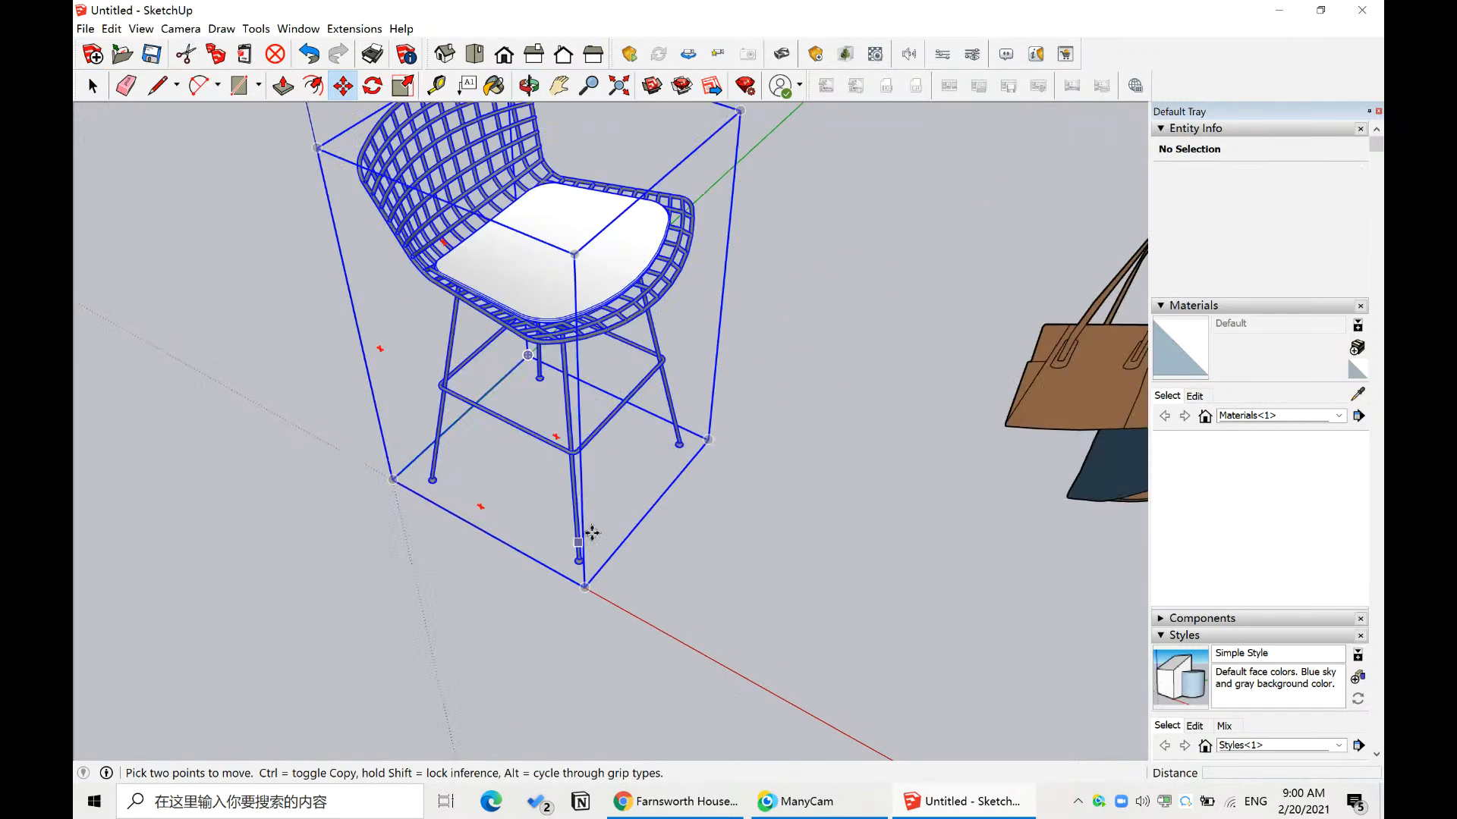
key("space")
middle_click_drag(667, 491, 734, 488)
scroll(763, 467, "down", 1)
left_click(869, 314)
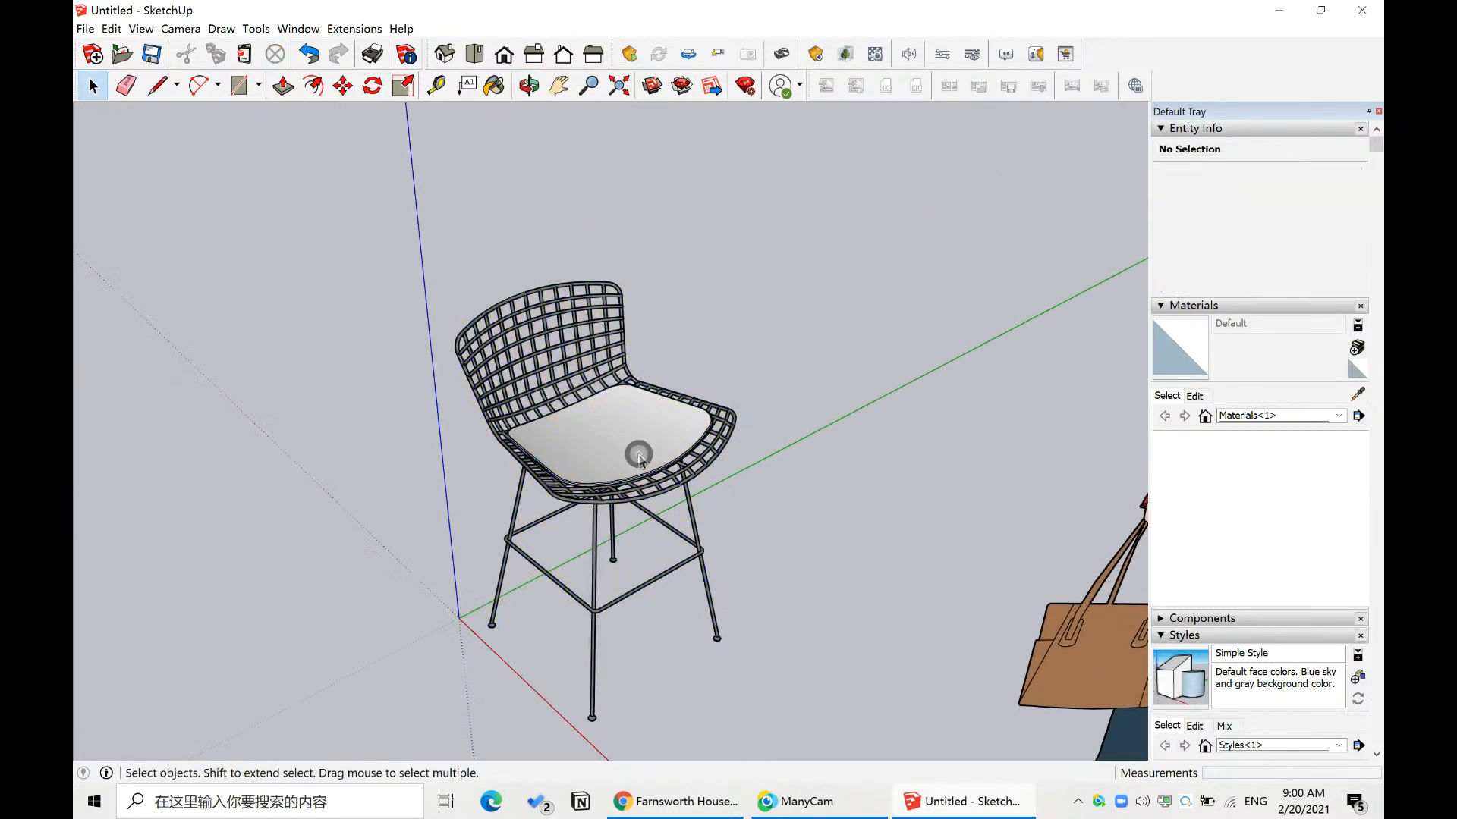
left_click(638, 448)
left_click(868, 316)
scroll(572, 439, "up", 4)
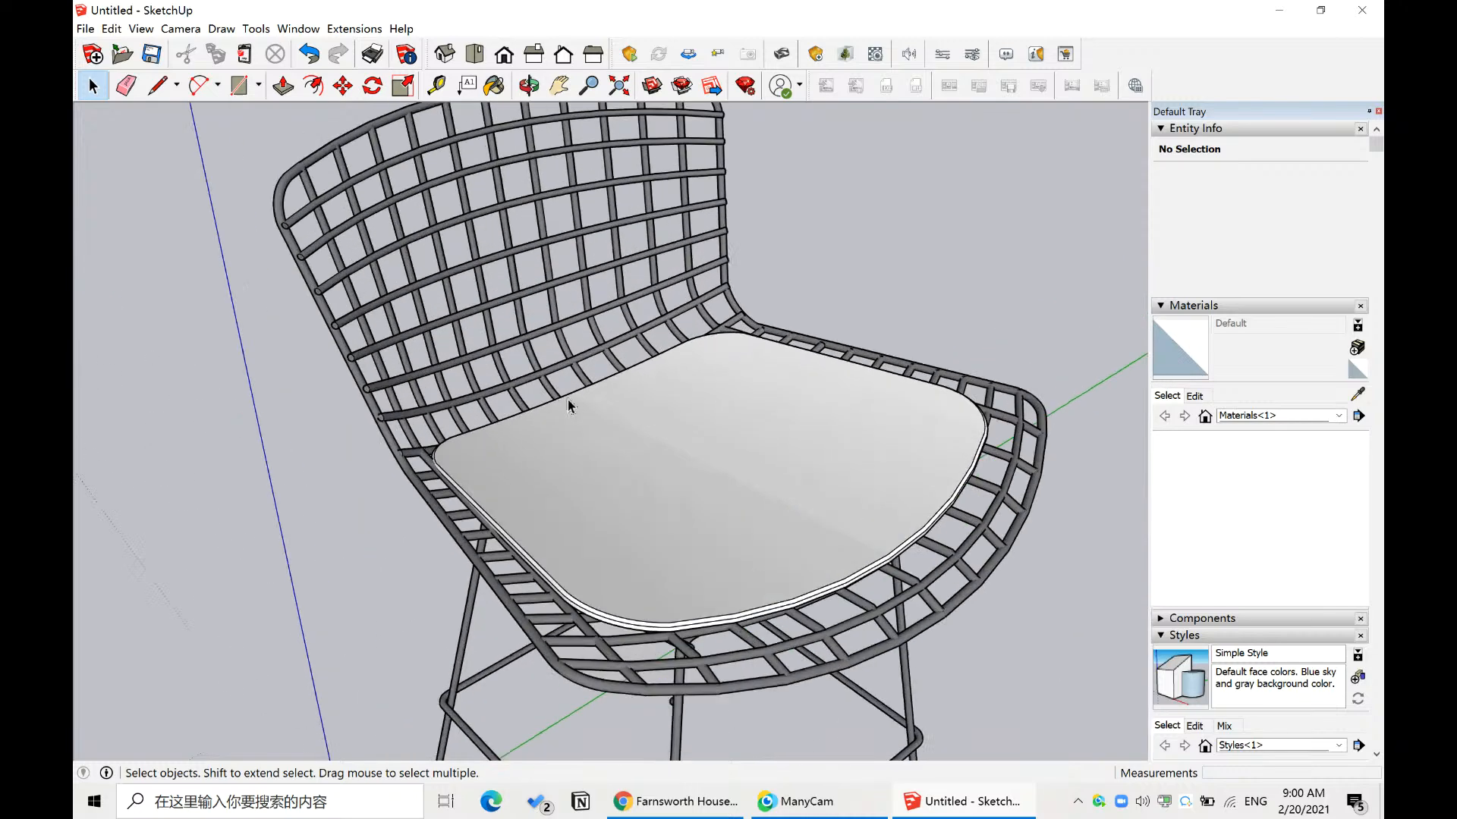
scroll(574, 408, "down", 4)
middle_click_drag(789, 440, 673, 448)
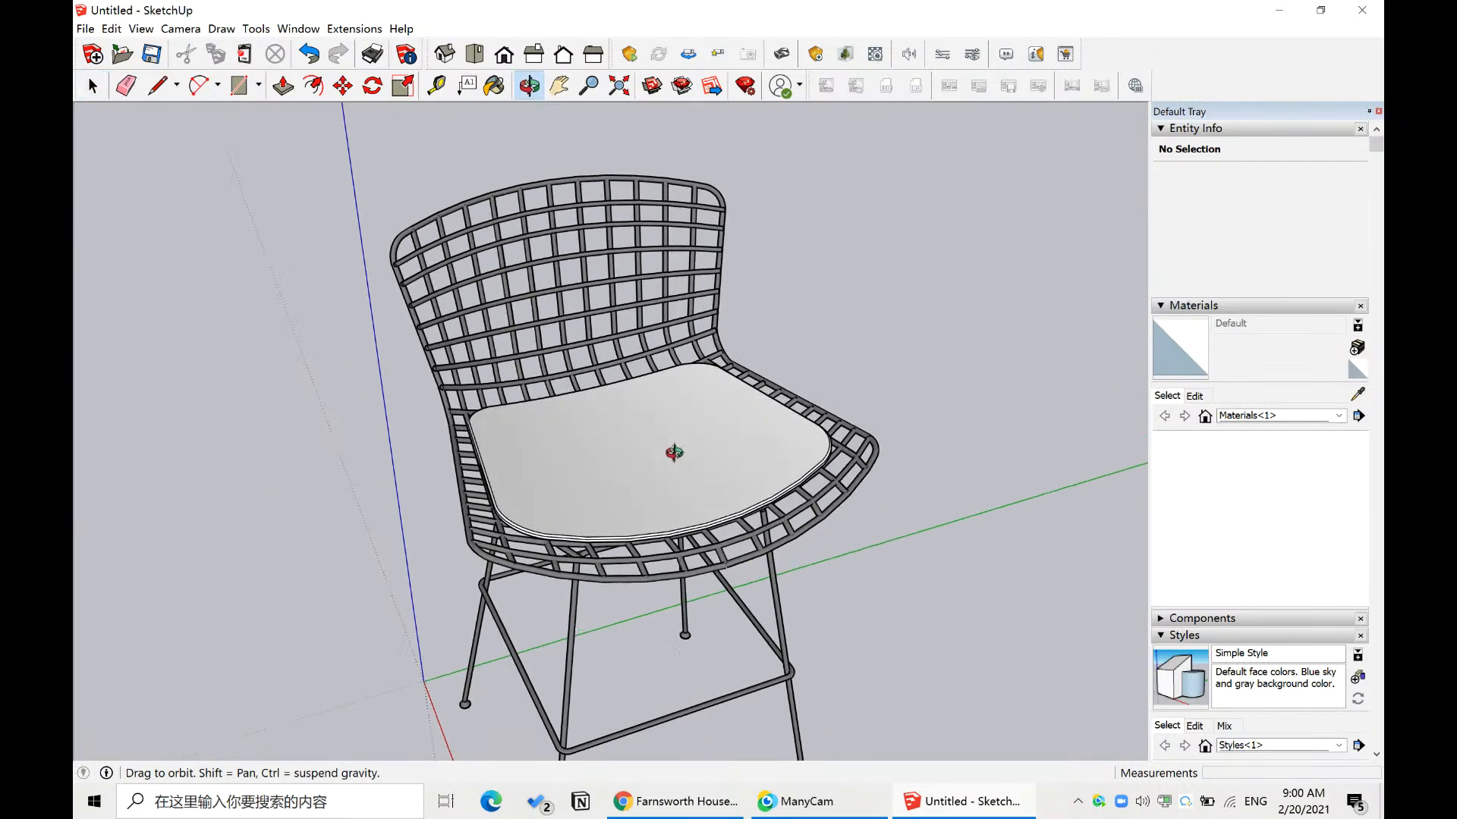
left_click(699, 445)
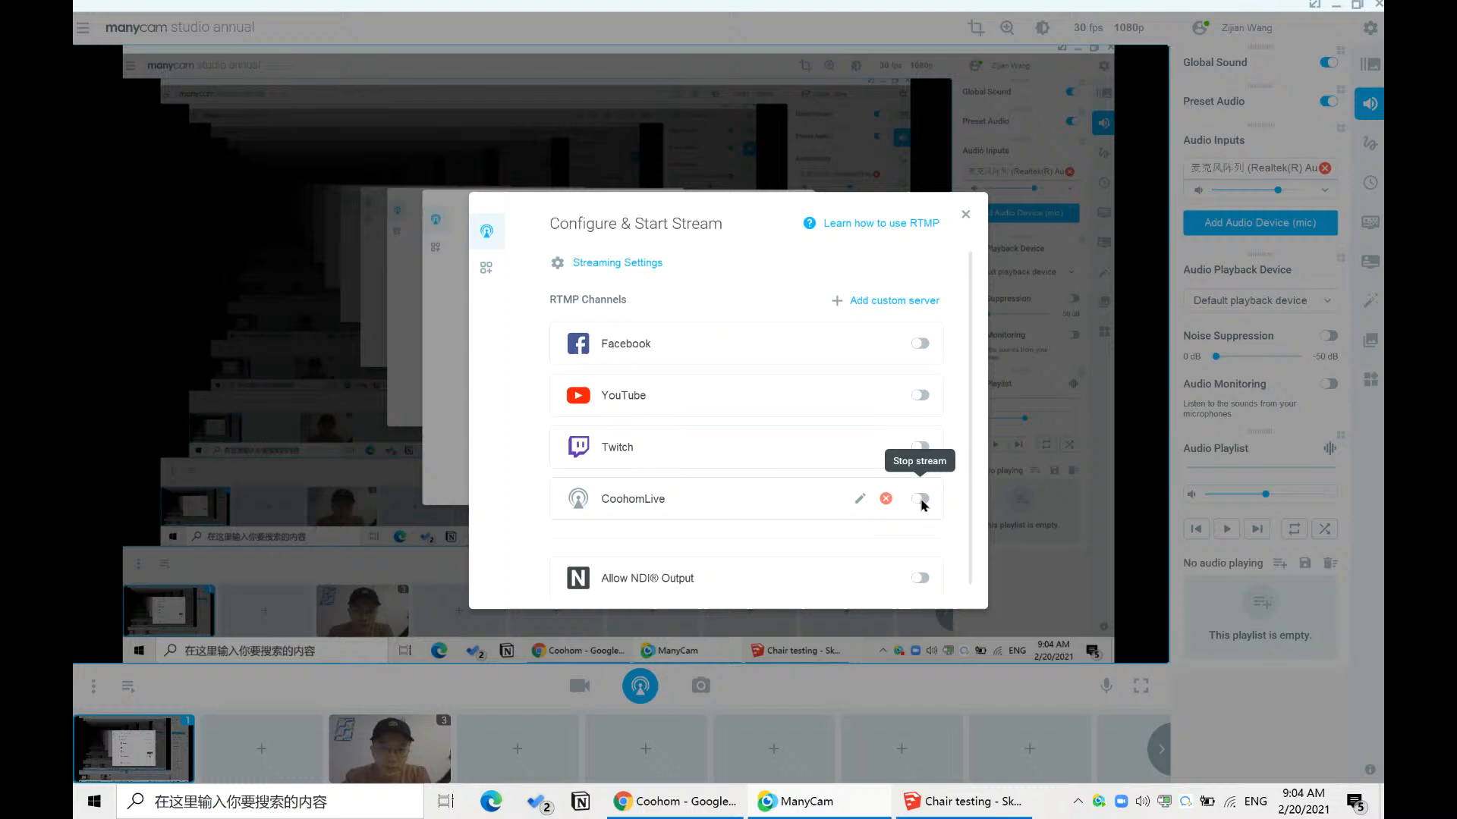
- Start the CoohomLive stream in ManyCam and minimize the ManyCam window
left_click(921, 499)
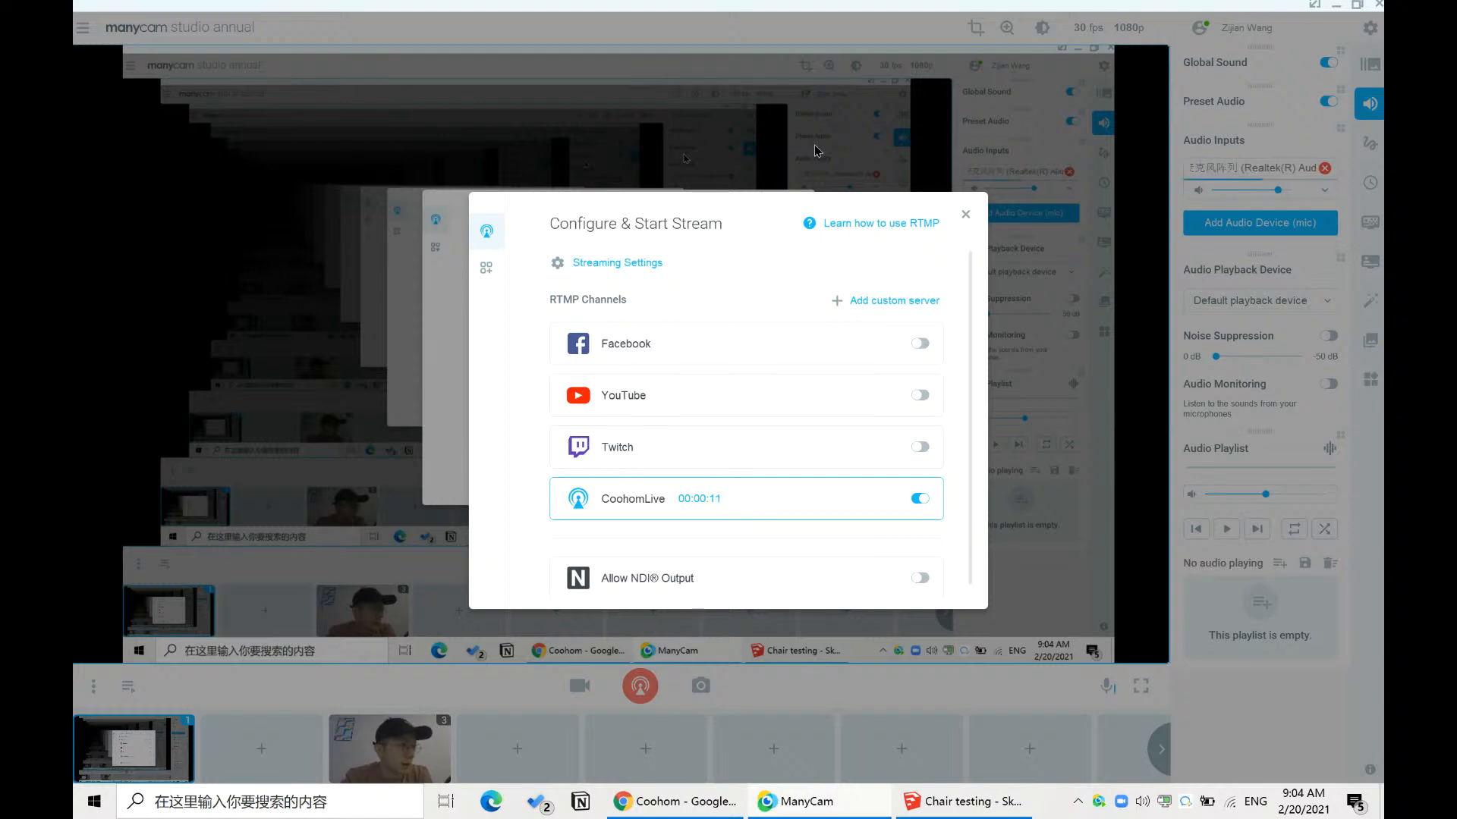
left_click(965, 214)
left_click(1336, 7)
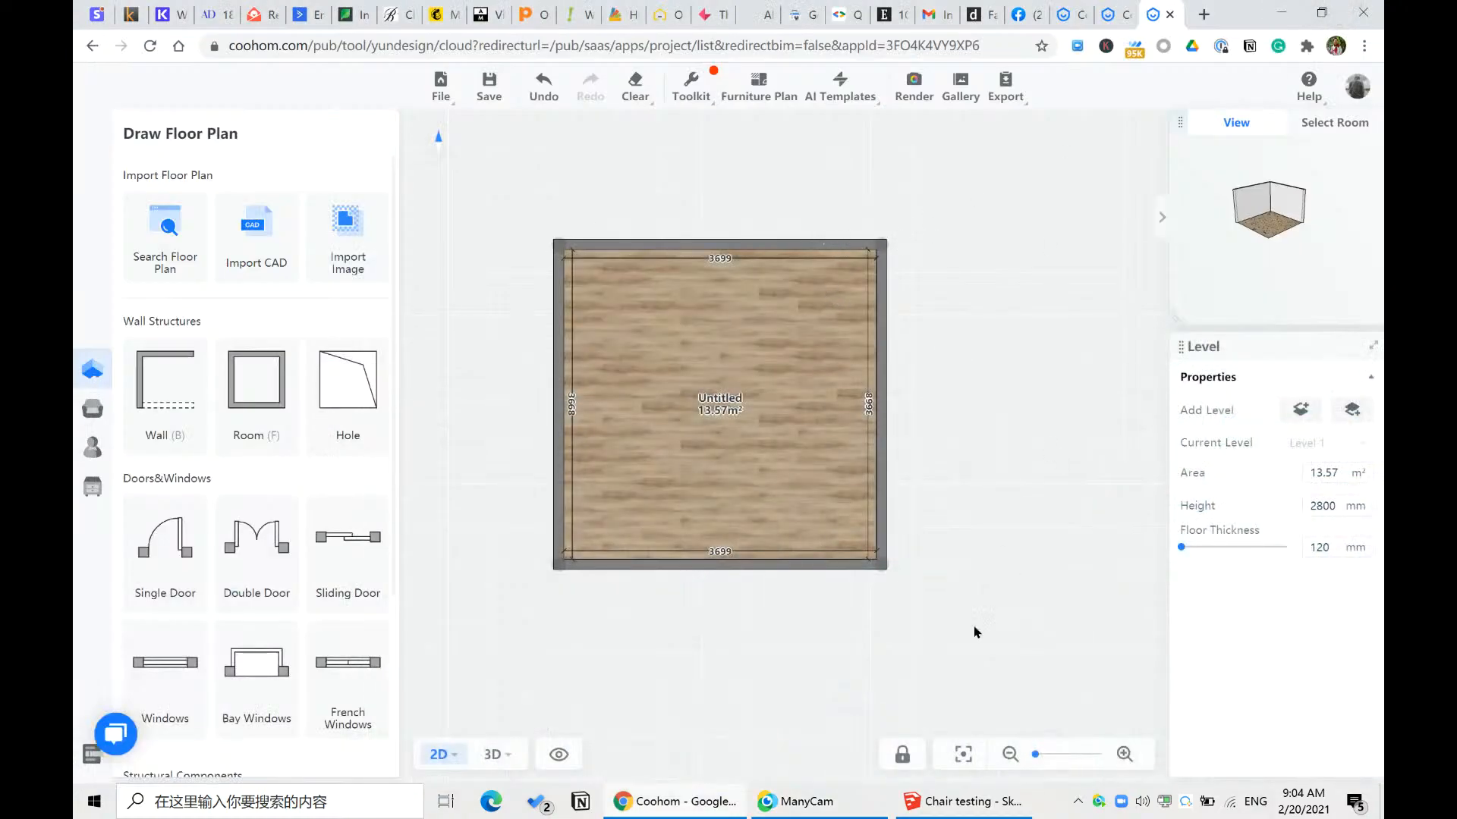
- Switch to the Chair testing model in SketchUp and examine the counter stool component and its bounding box from several angles
left_click(979, 803)
scroll(461, 470, "up", 3)
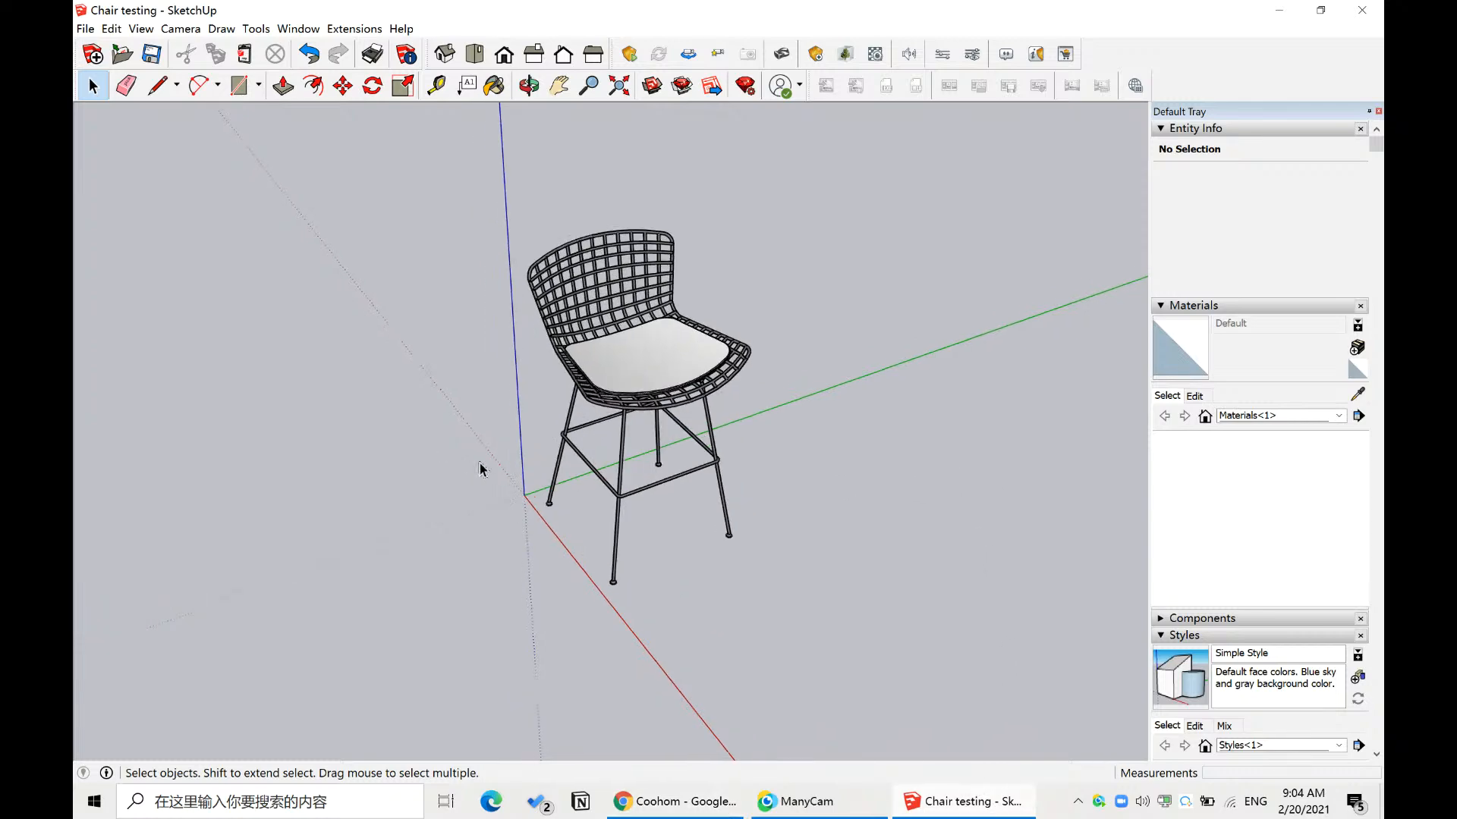
middle_click_drag(479, 465, 619, 468)
scroll(466, 431, "up", 3)
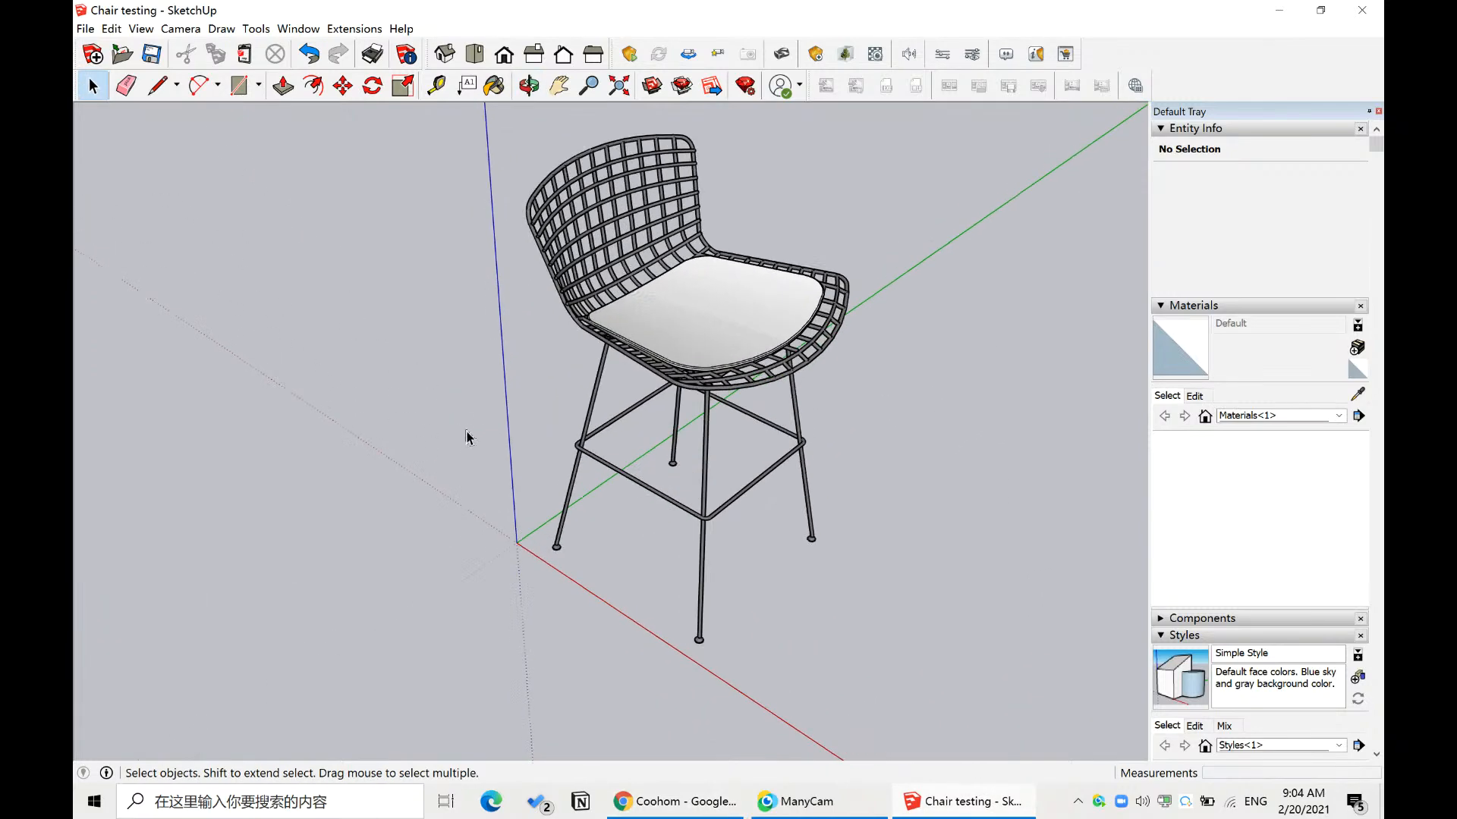
left_click(667, 308)
scroll(855, 397, "up", 3)
middle_click_drag(849, 417, 762, 514)
scroll(804, 448, "down", 2)
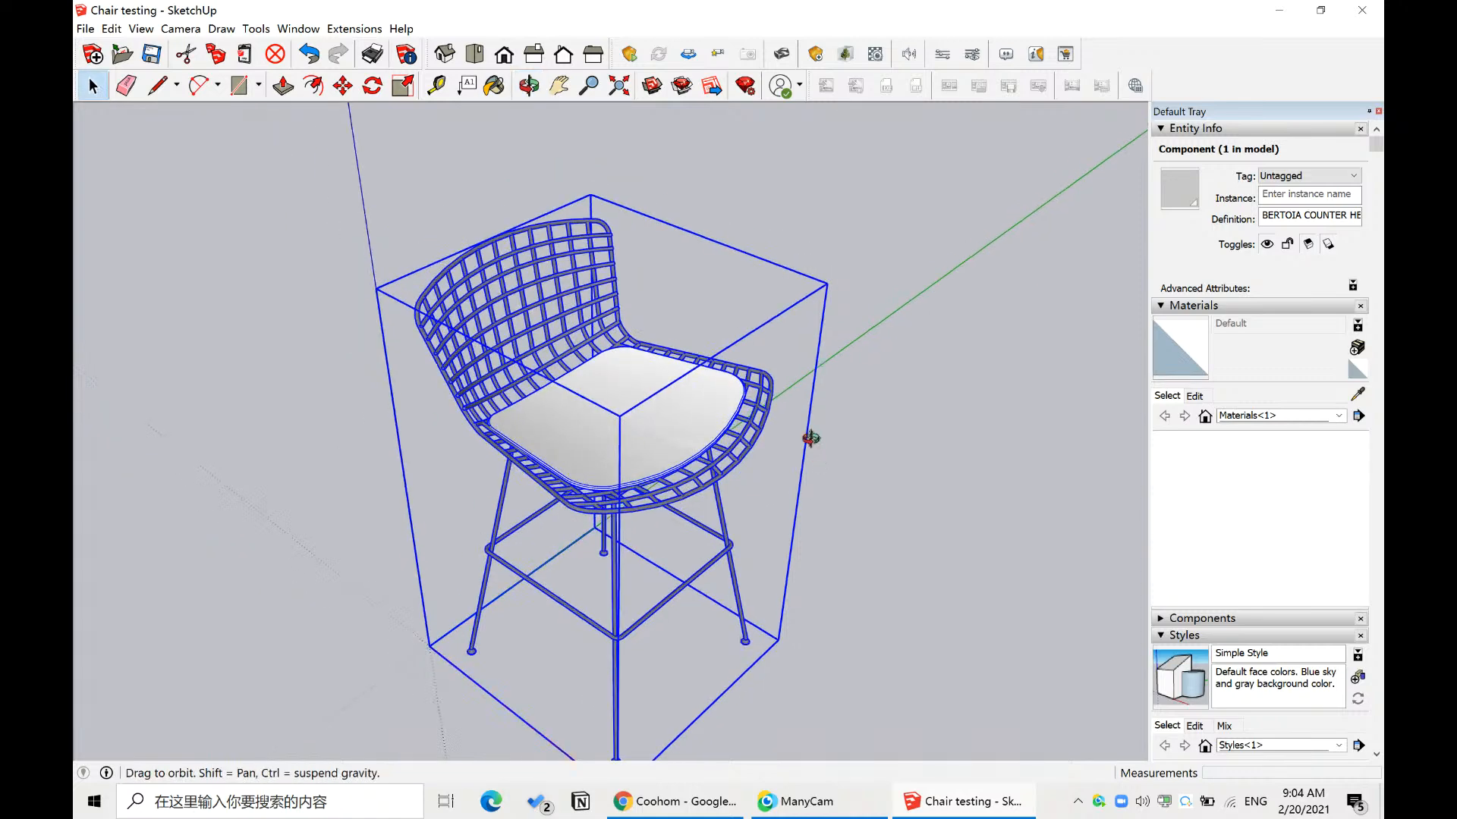
mouse_move(810, 438)
middle_mouse_down()
mouse_move(786, 440)
mouse_move(801, 408)
mouse_move(815, 423)
mouse_move(797, 439)
middle_mouse_up()
scroll(787, 435, "down", 2)
left_click(904, 435)
scroll(694, 448, "up", 3)
scroll(796, 450, "down", 2)
left_click(726, 412)
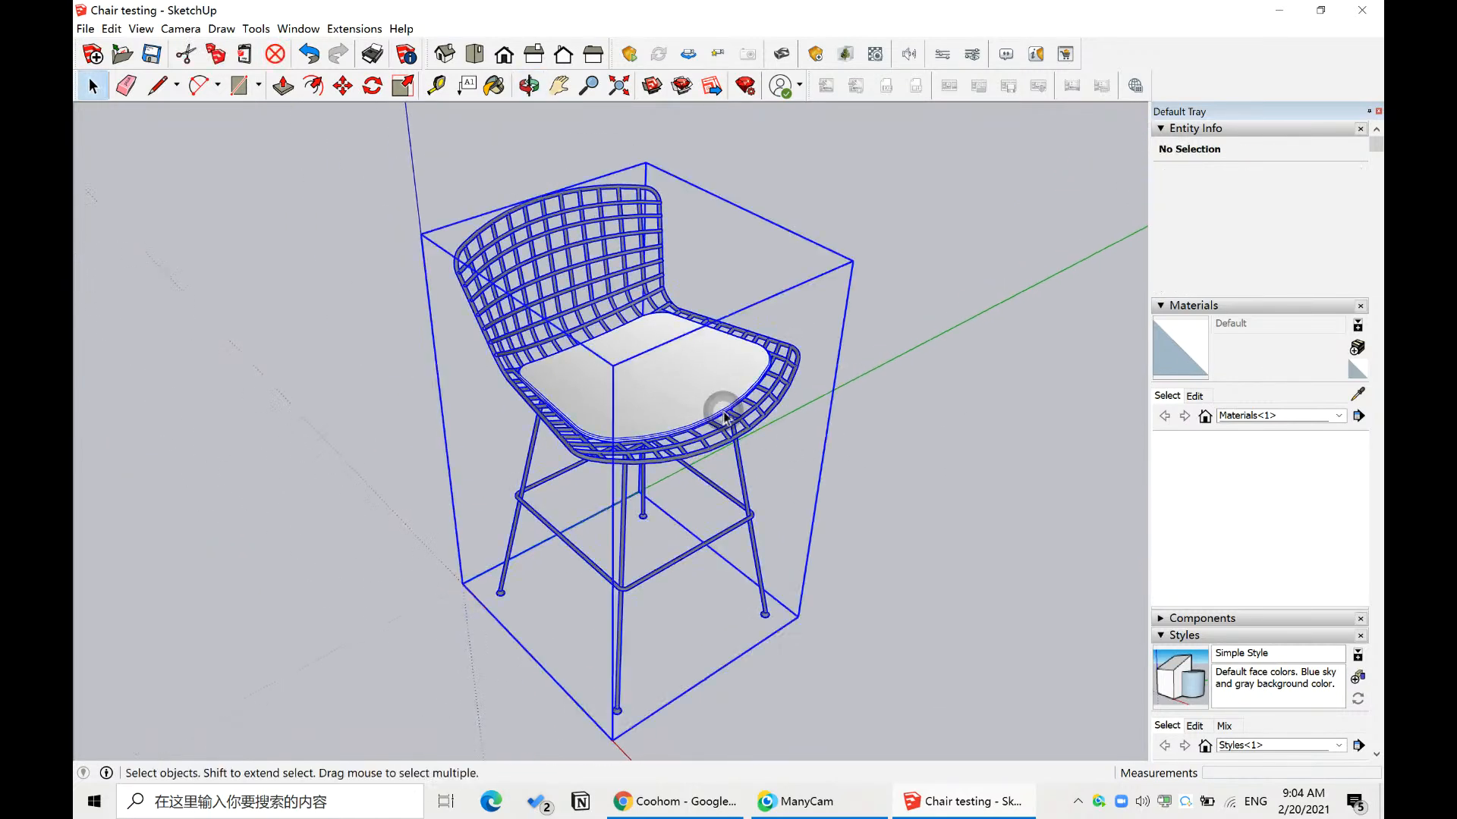
left_click(930, 496)
middle_click_drag(928, 496, 884, 482)
left_click(746, 485)
middle_click_drag(796, 503, 941, 484)
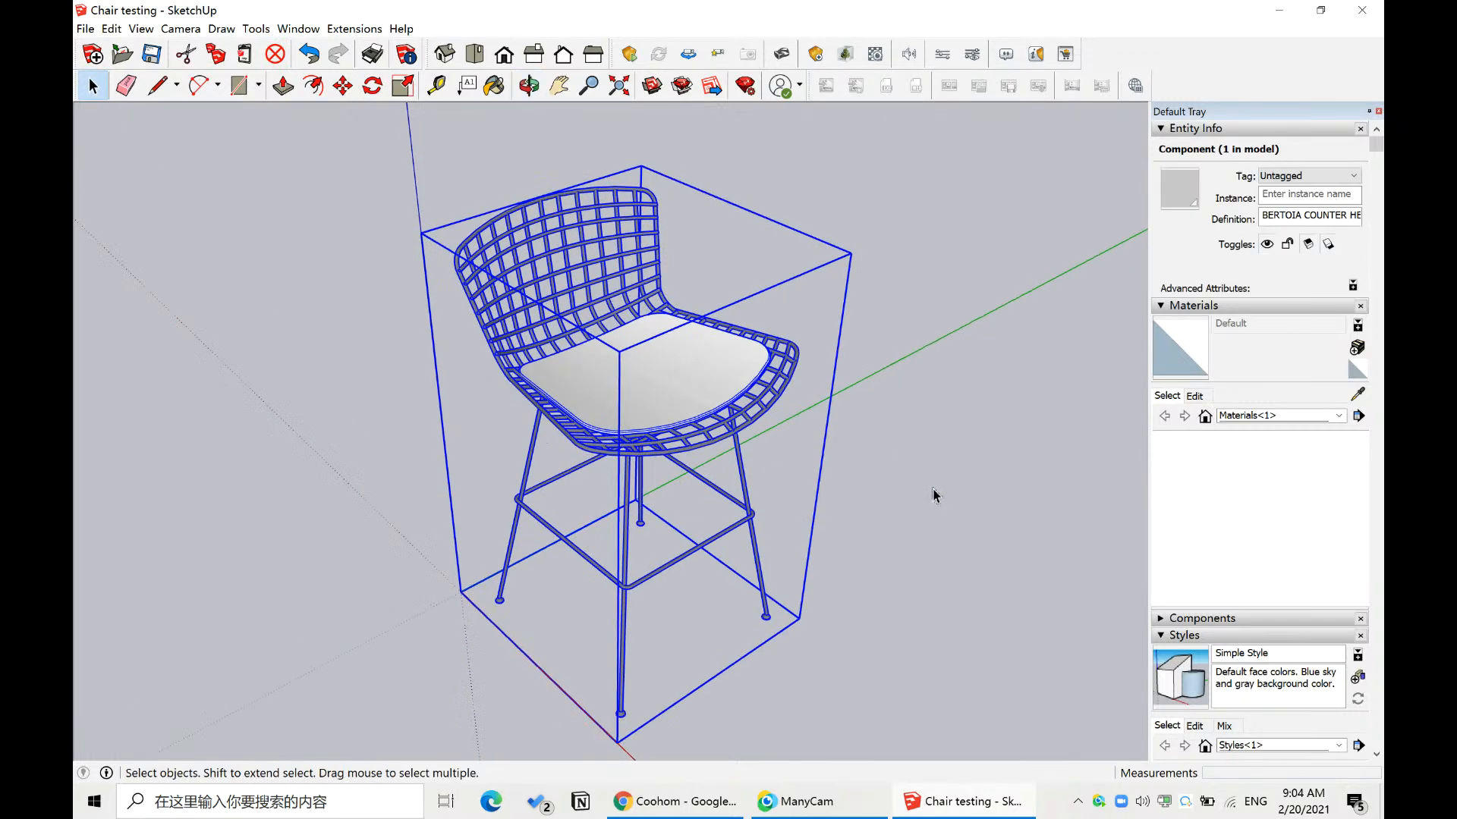
left_click(944, 483)
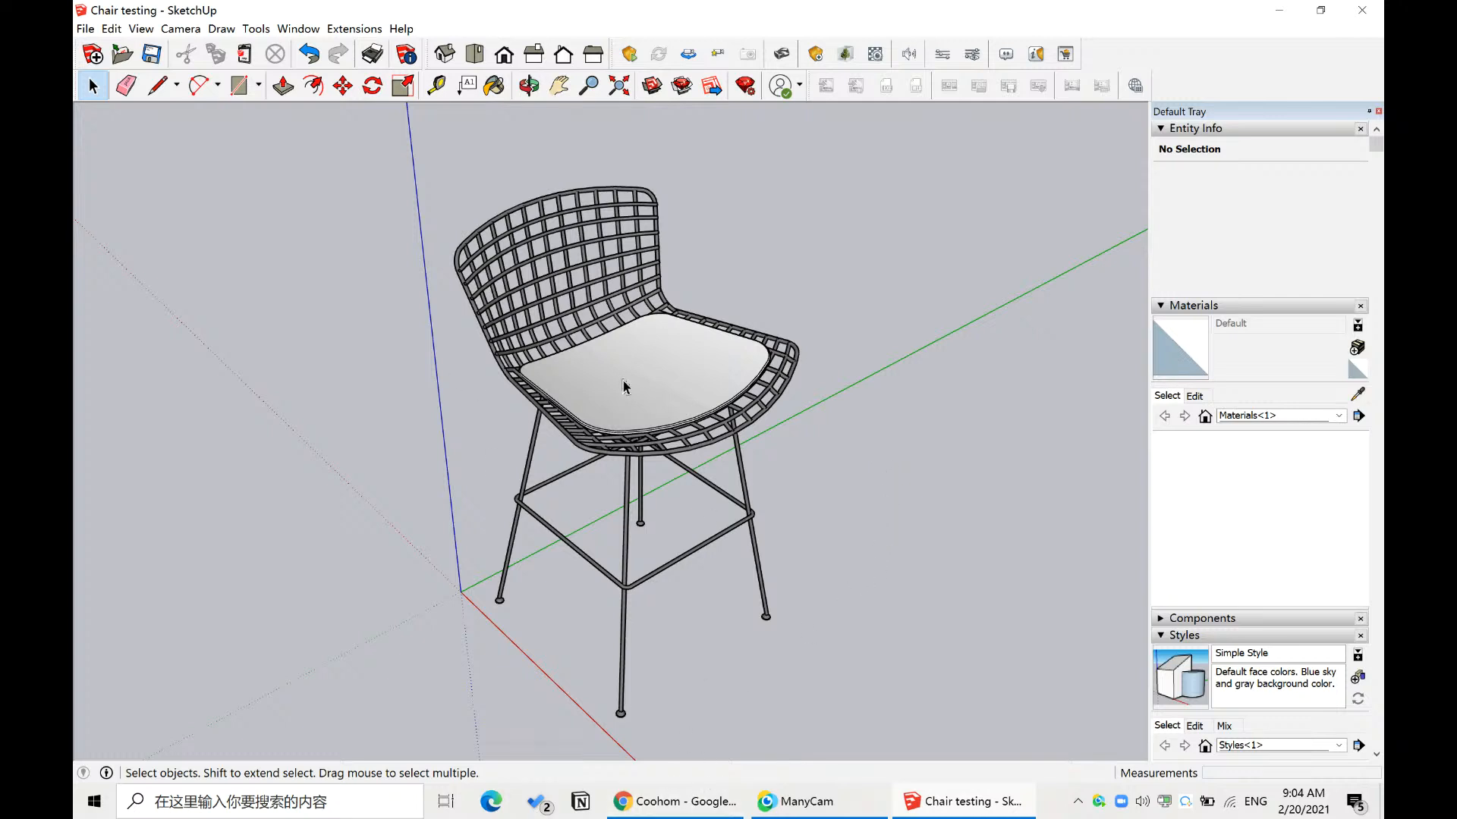
- Switch to Coohom in the browser and open the account's Personal Library of models
left_click(685, 801)
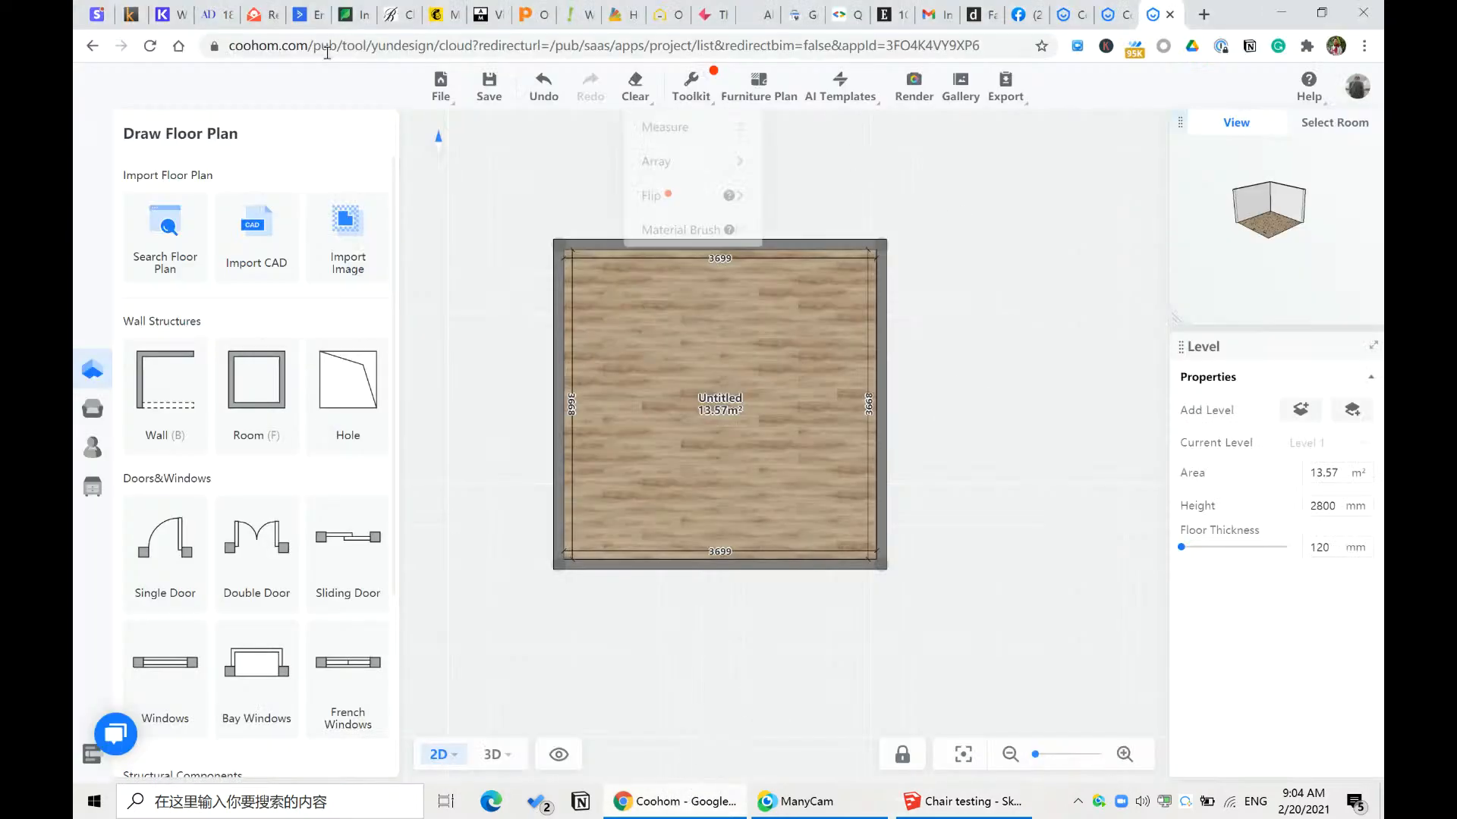
left_click(1130, 12)
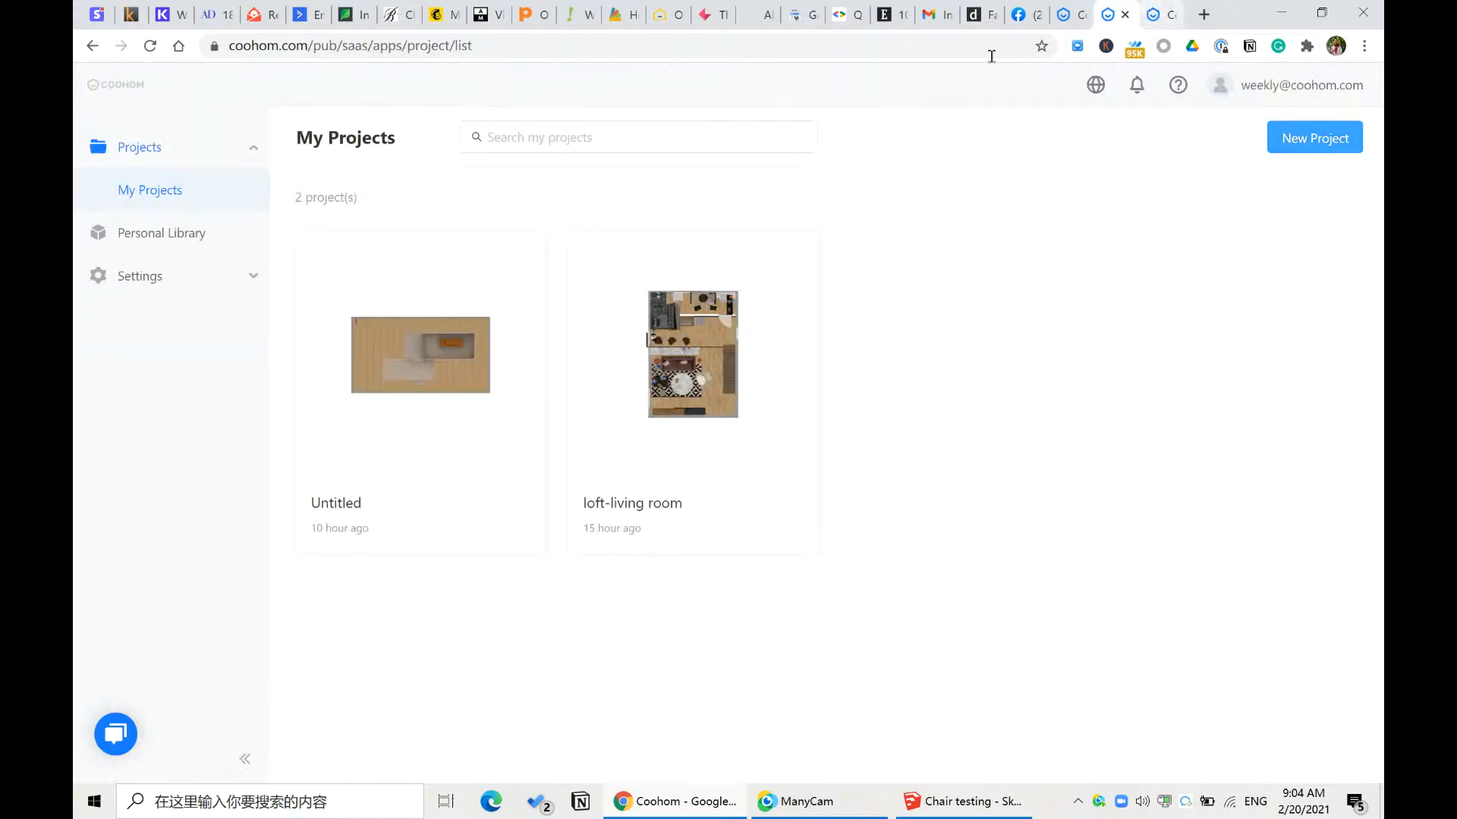
left_click(173, 234)
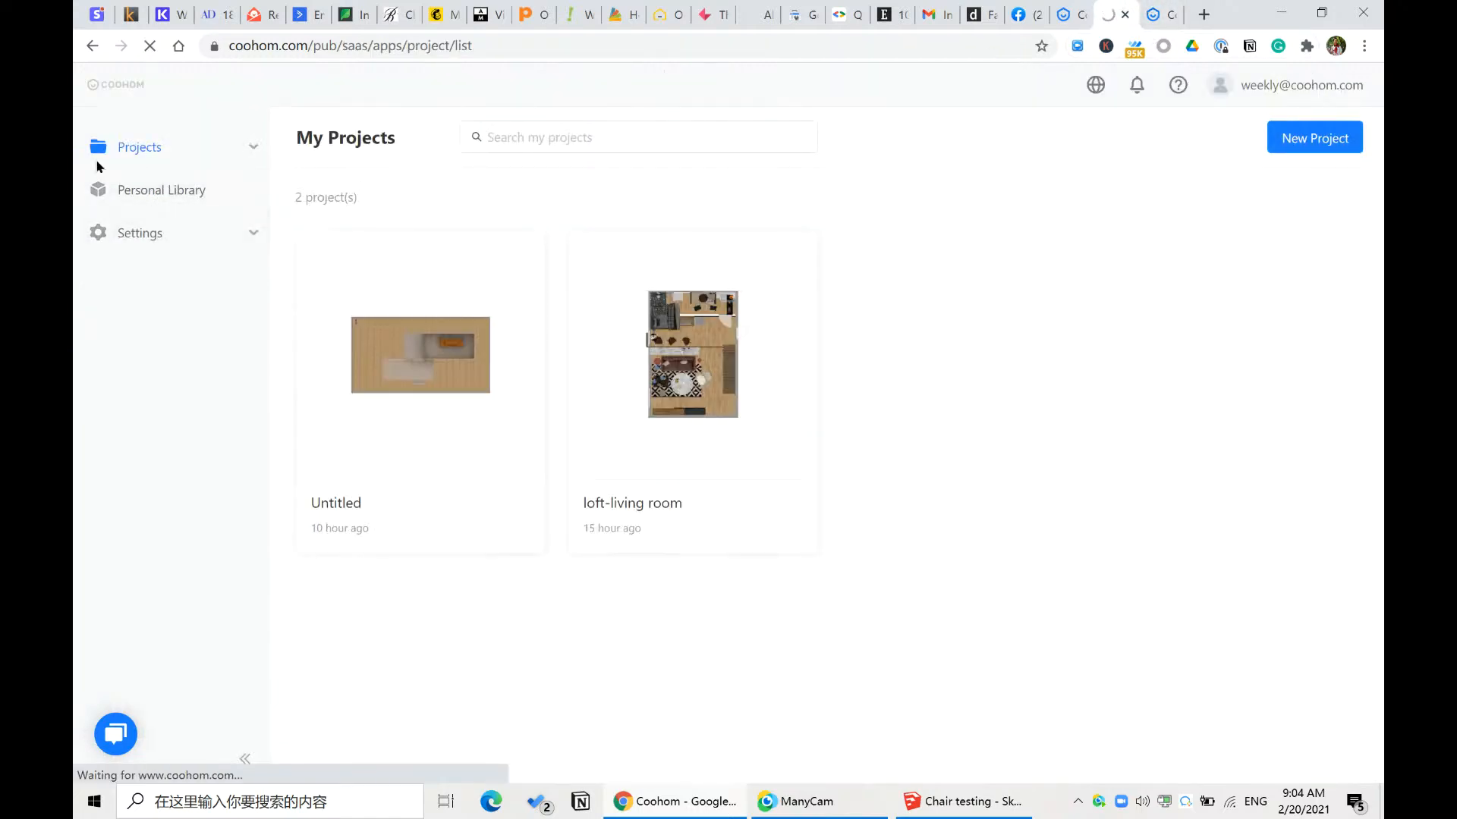
left_click(159, 191)
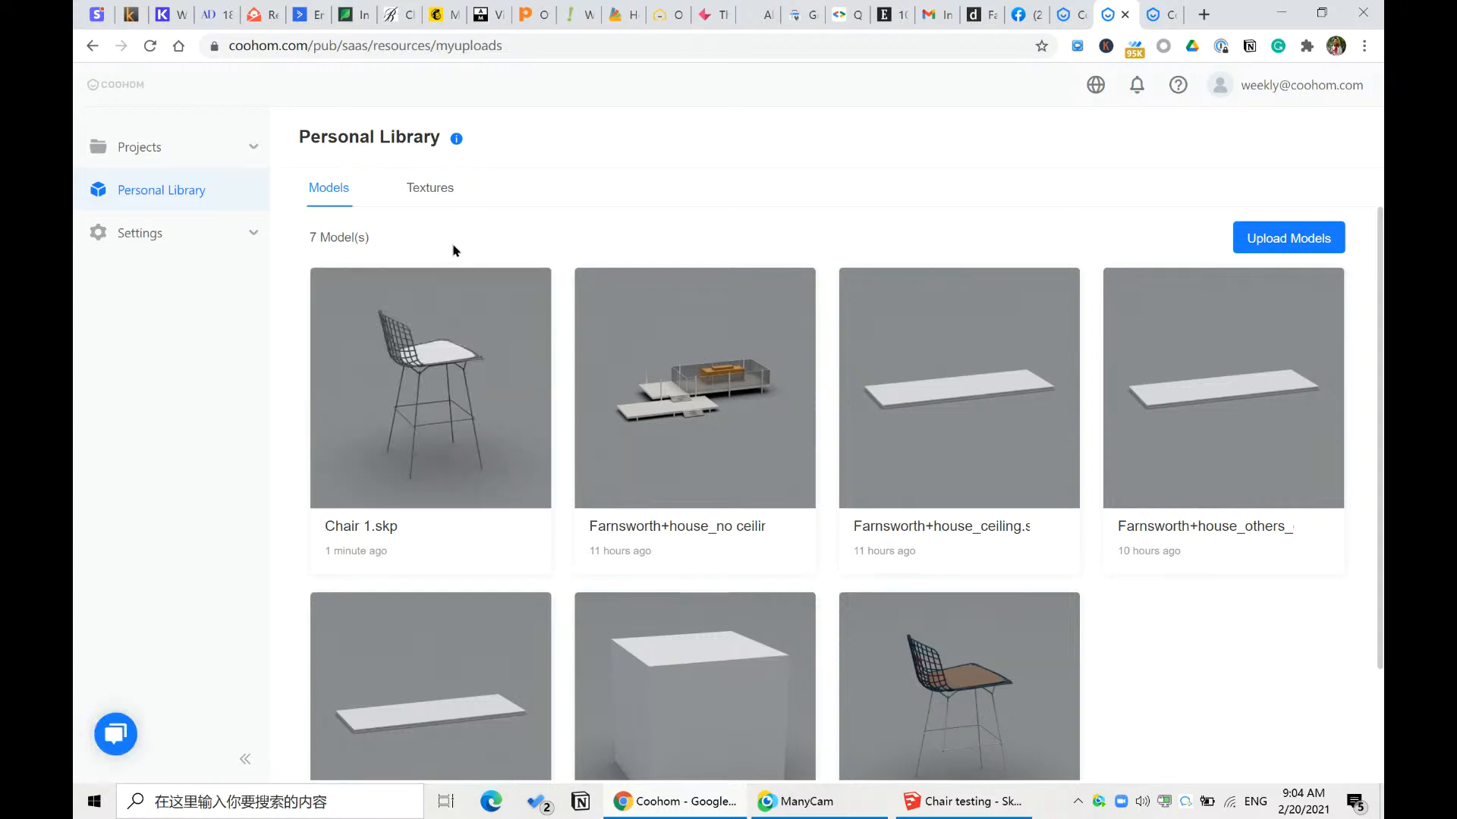
- Start a model upload to the Personal Library with the Chair testing SketchUp file from the Sketchup Model folder
left_click(1282, 249)
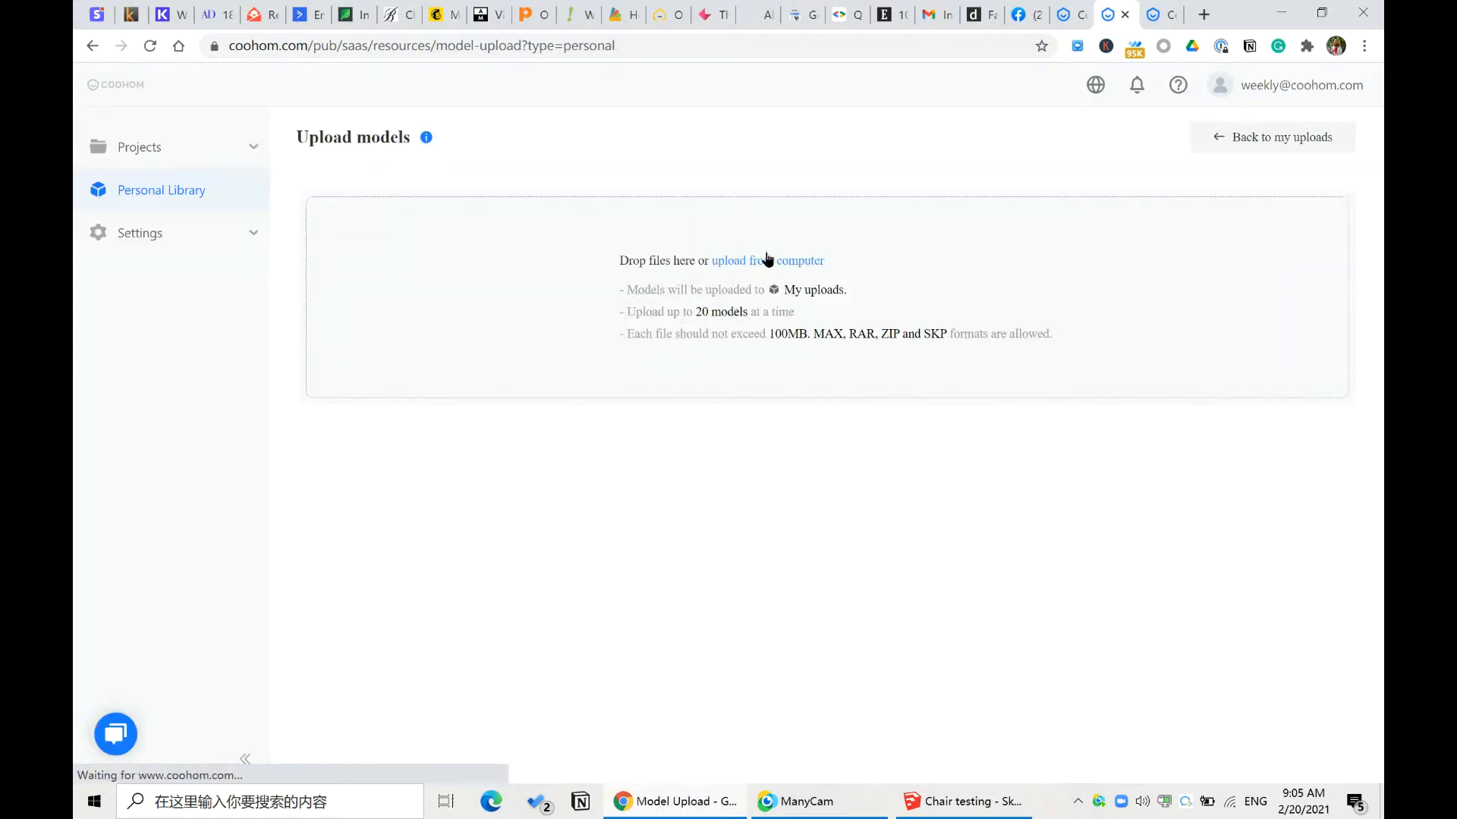
left_click(720, 257)
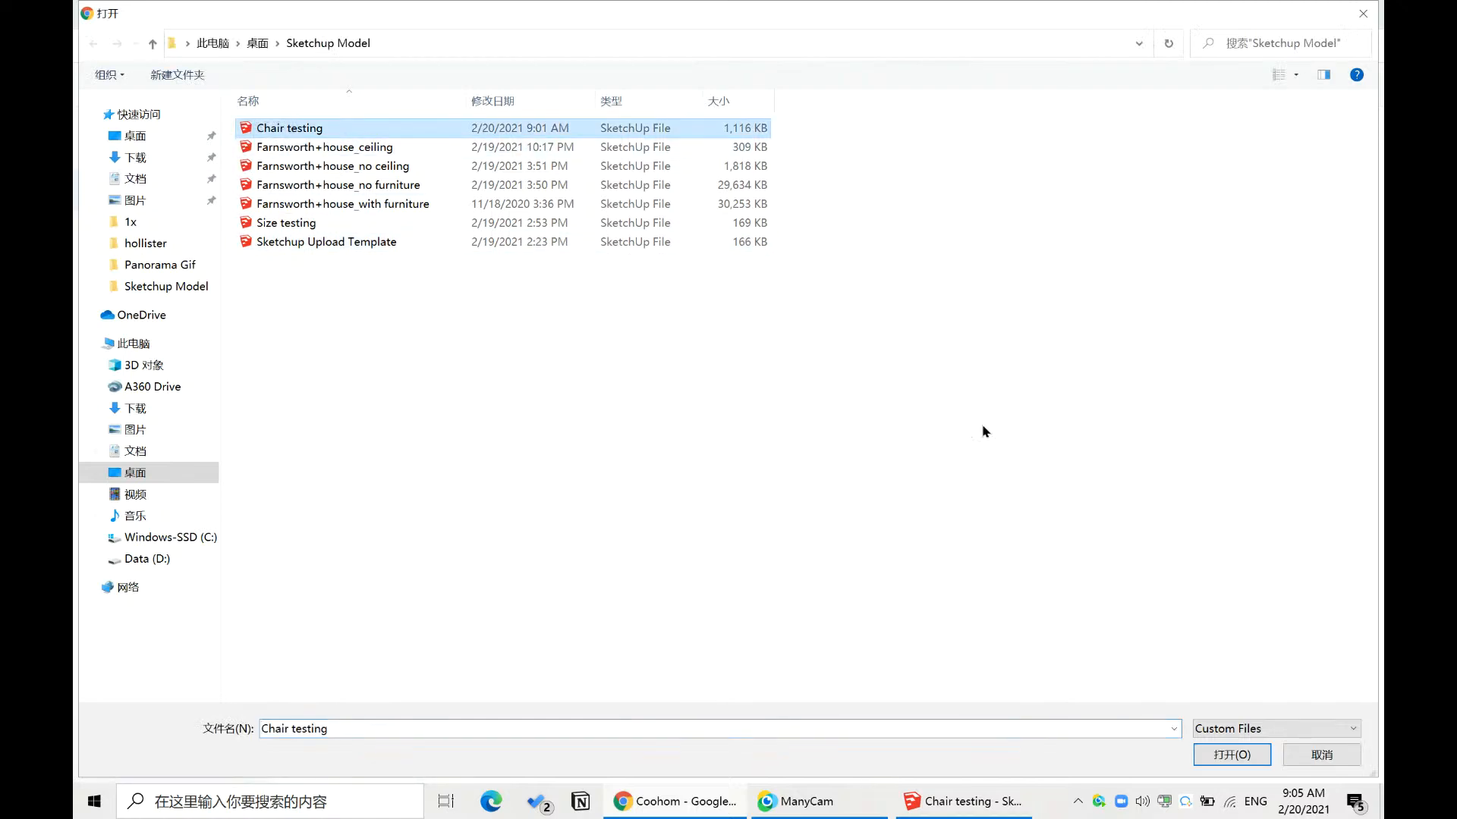
left_click(1212, 756)
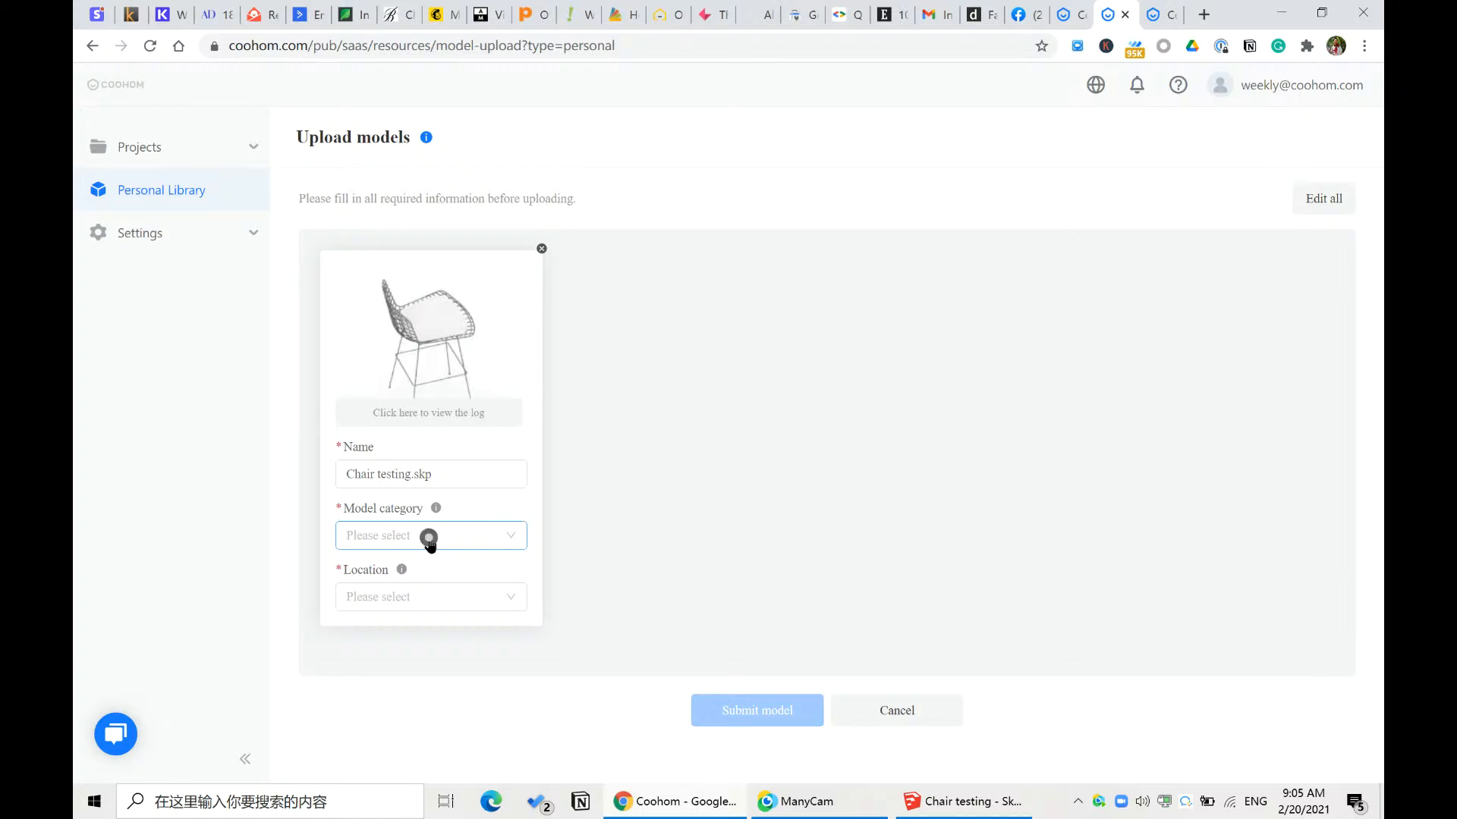
- Set the uploaded chair's model category to Furniture / Others
left_click(430, 543)
scroll(436, 624, "down", 3)
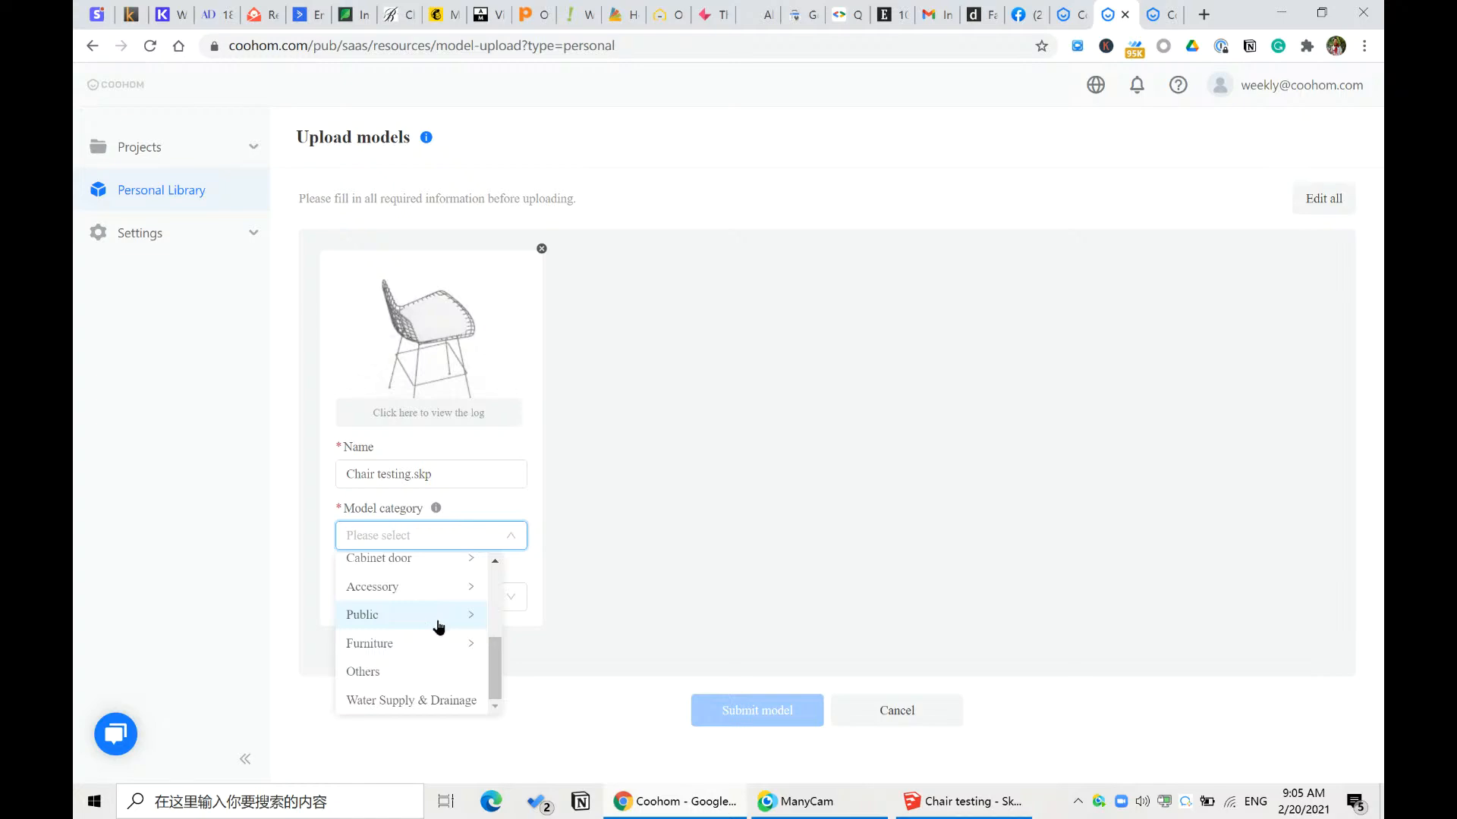
left_click(407, 645)
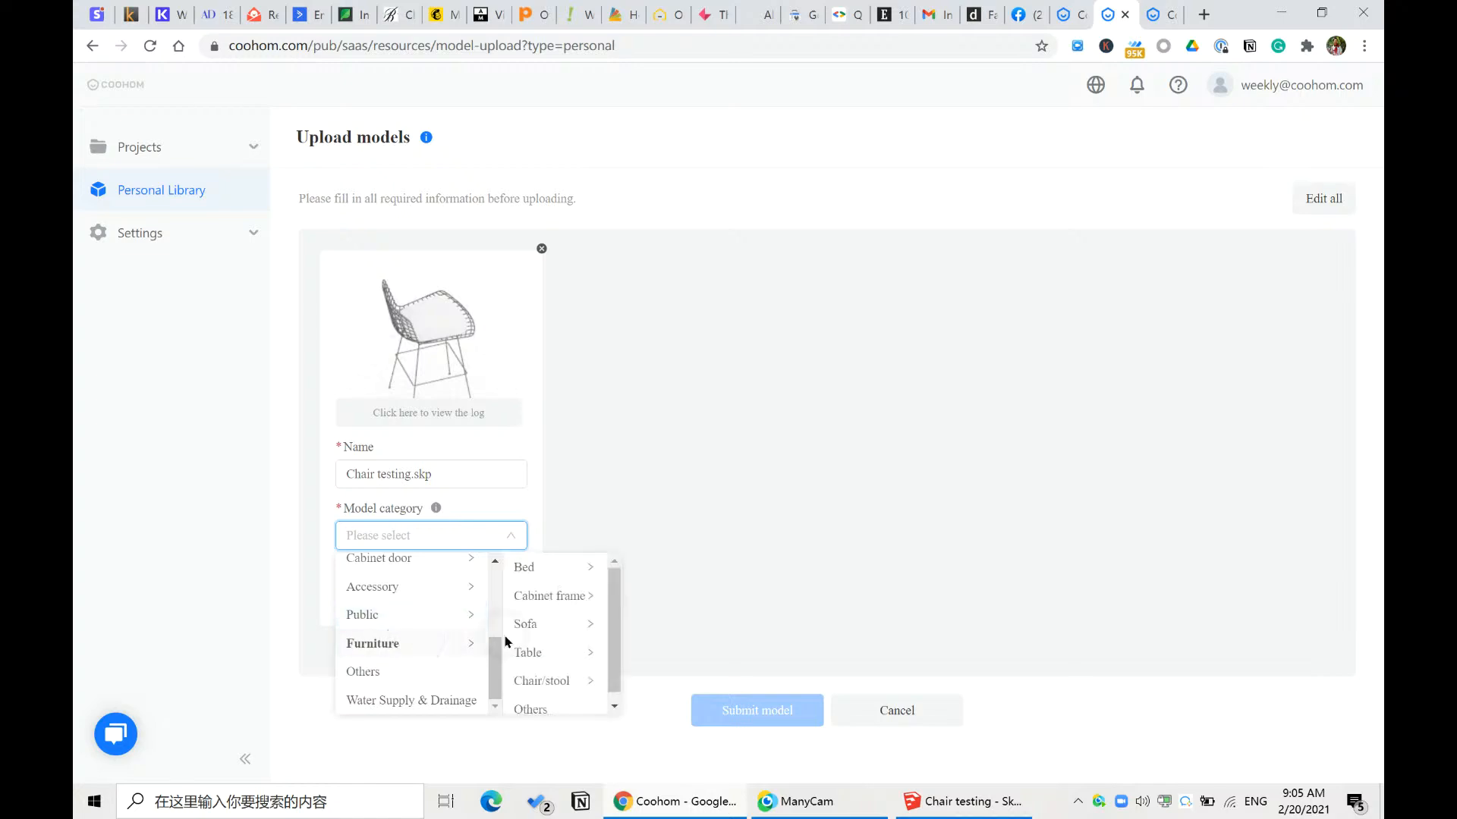
left_click(540, 699)
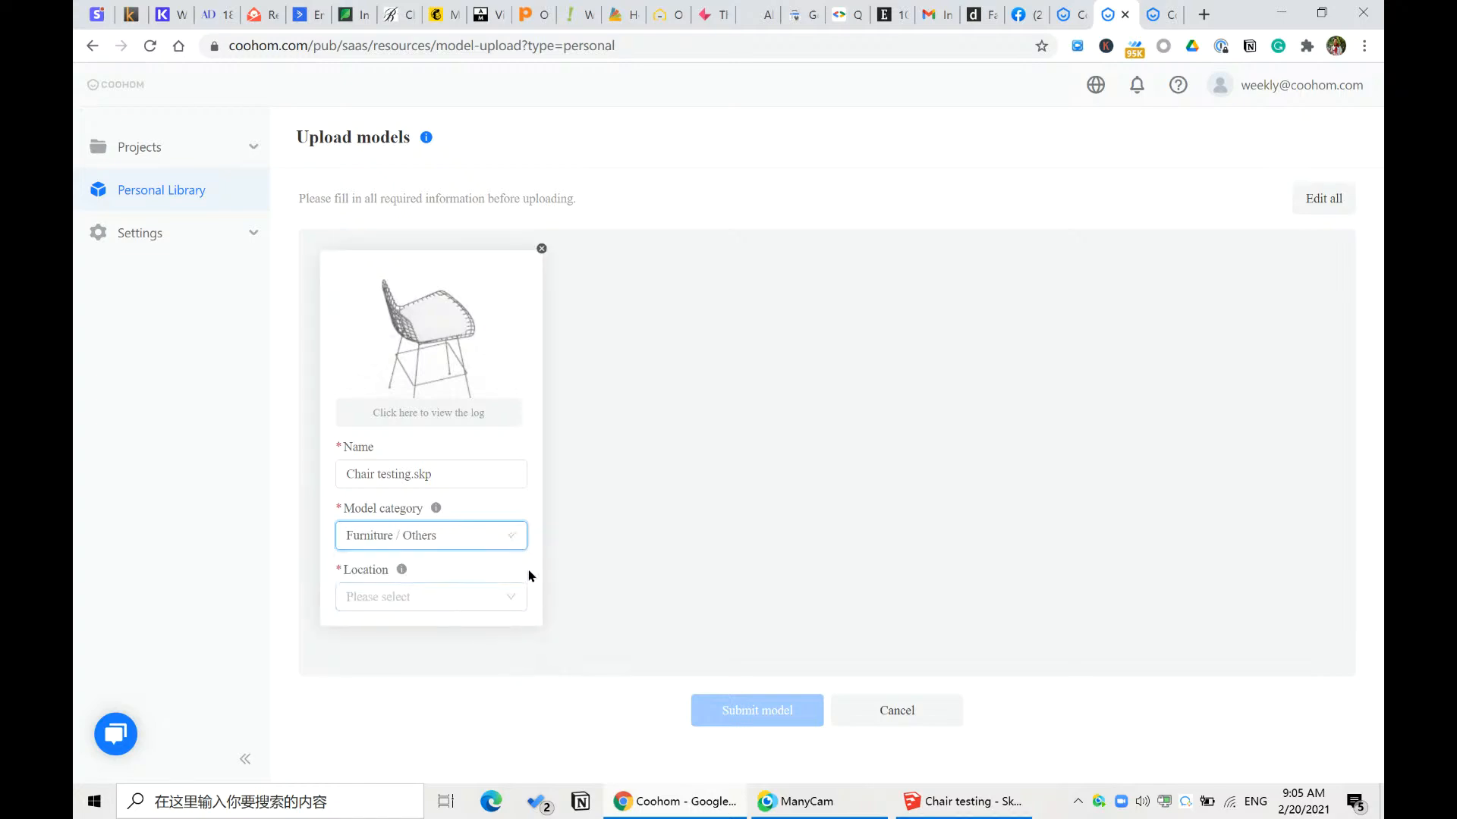
left_click(511, 535)
left_click(504, 536)
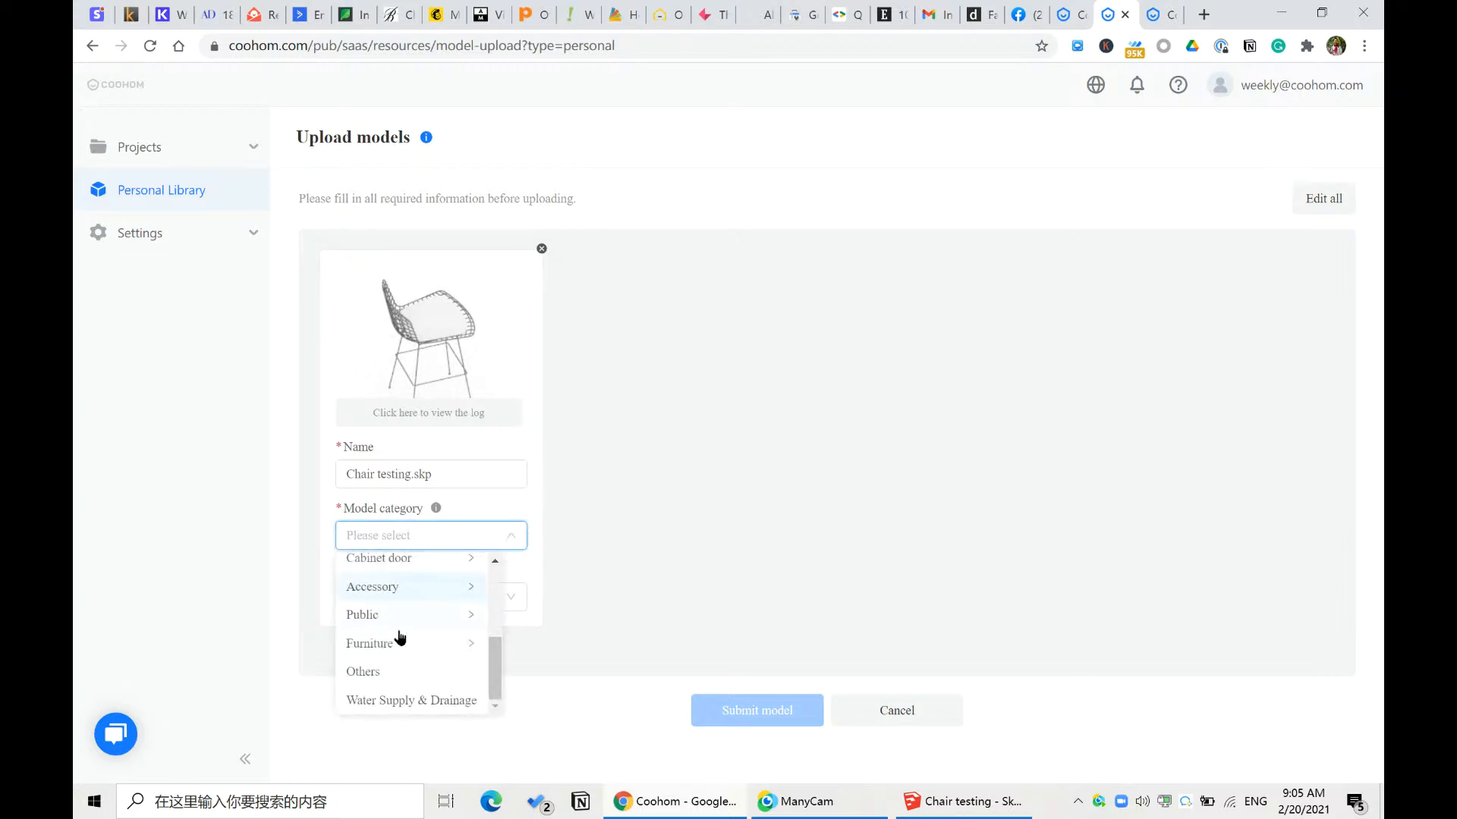
left_click(447, 646)
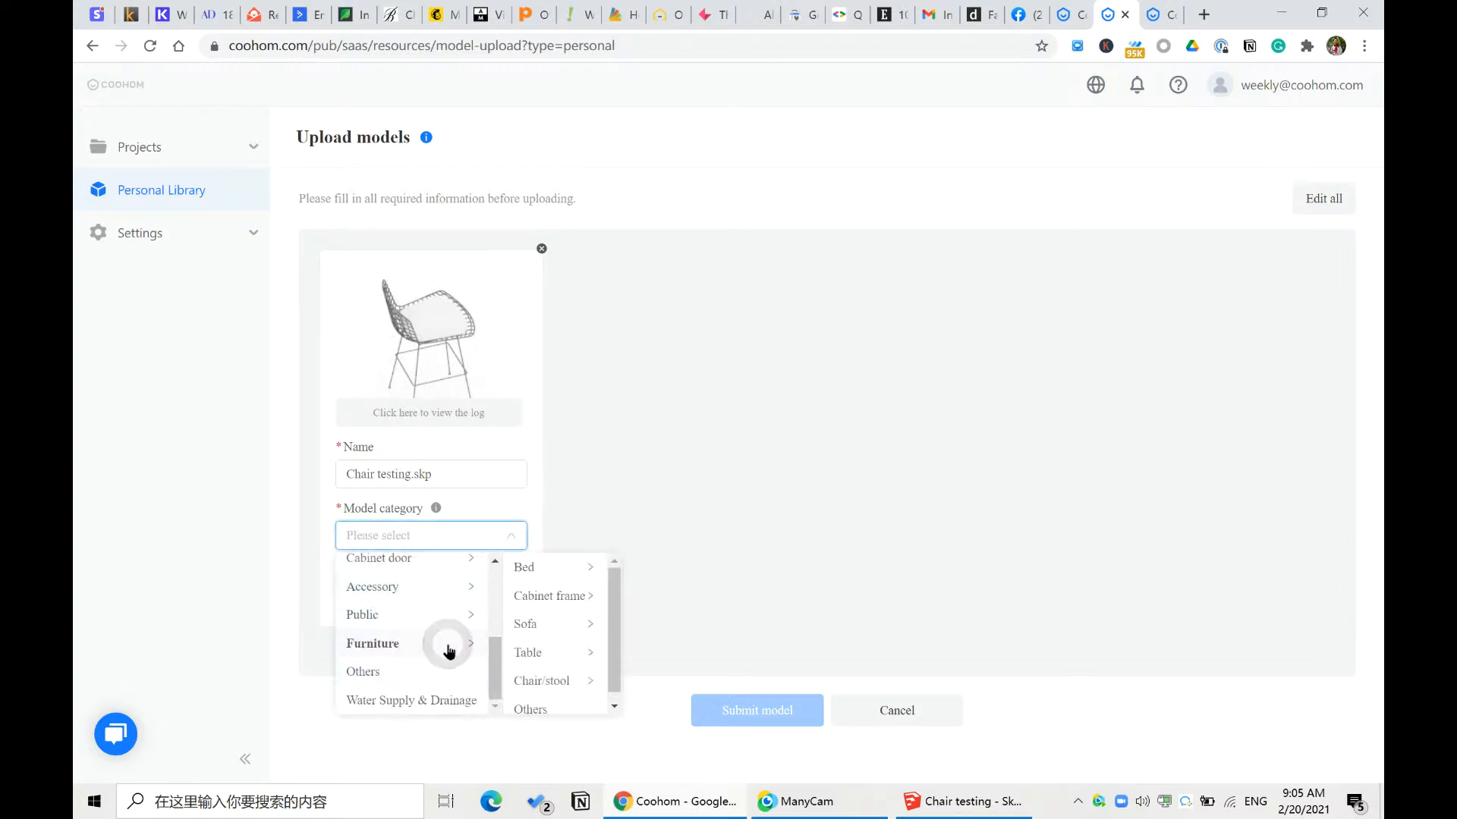
left_click(542, 701)
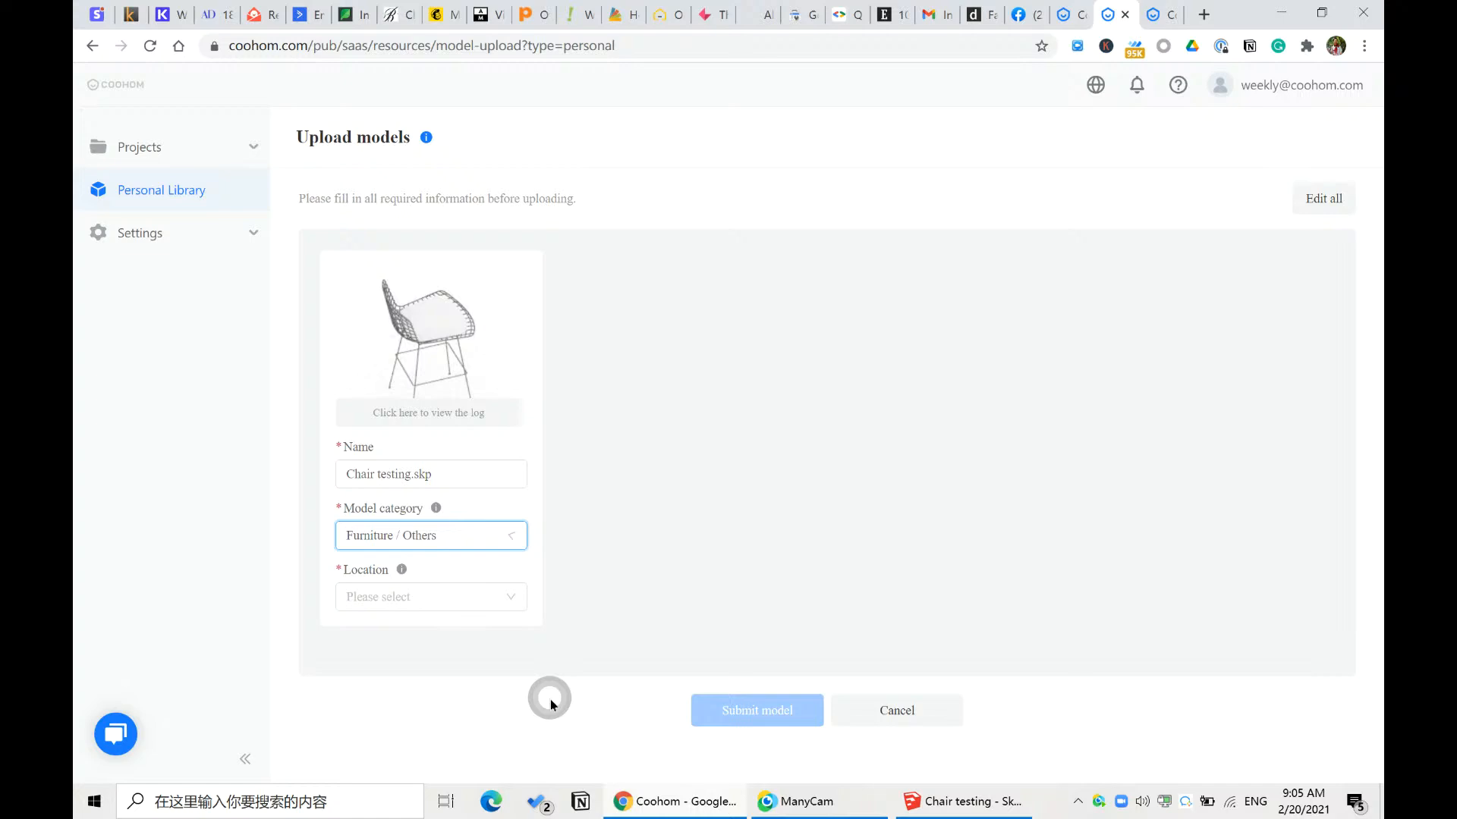
left_click(522, 581)
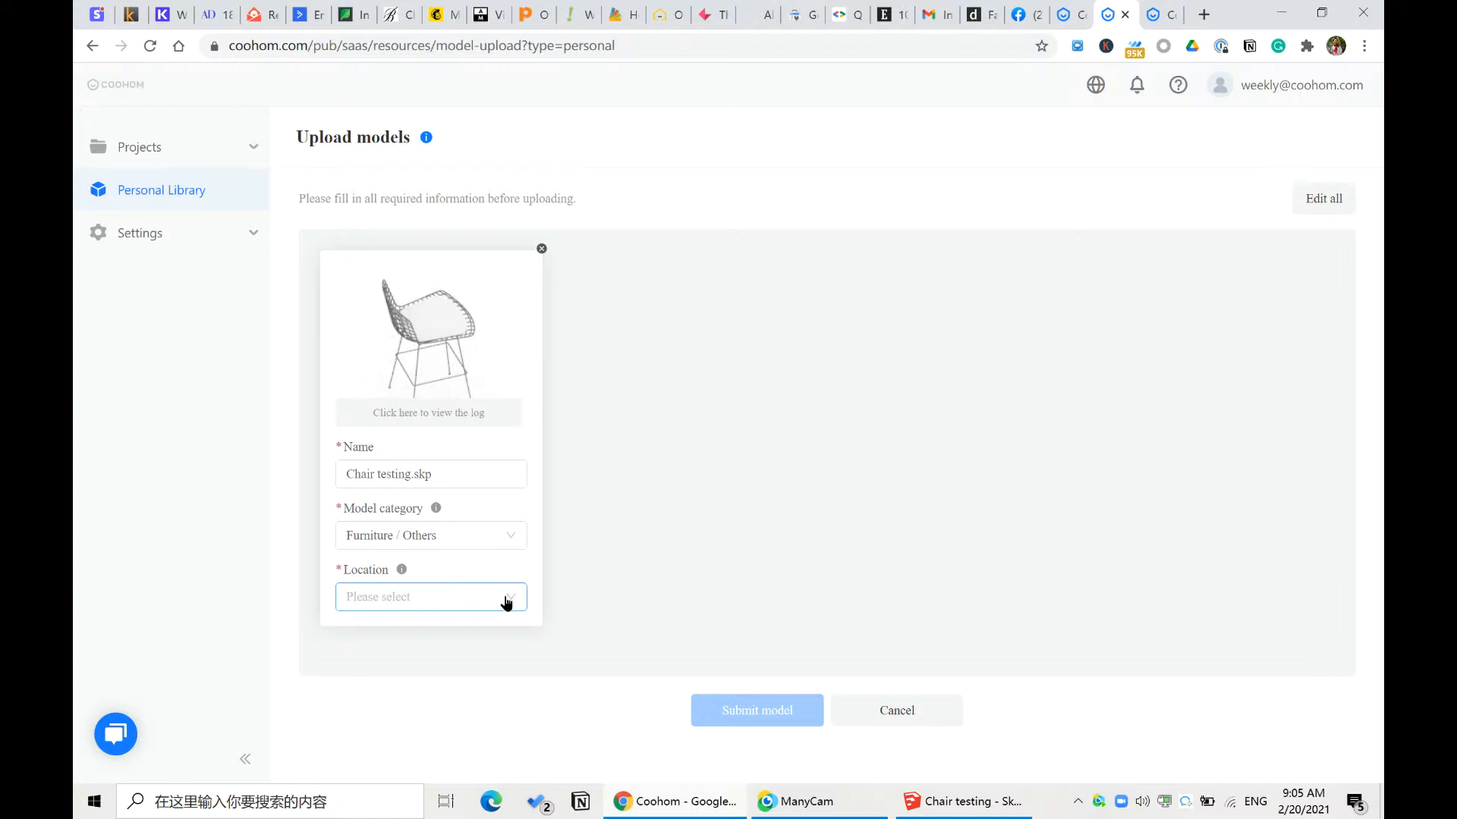
- Set the chair's location to Floor Furniture, submit the model and dismiss the upload confirmation
left_click(507, 602)
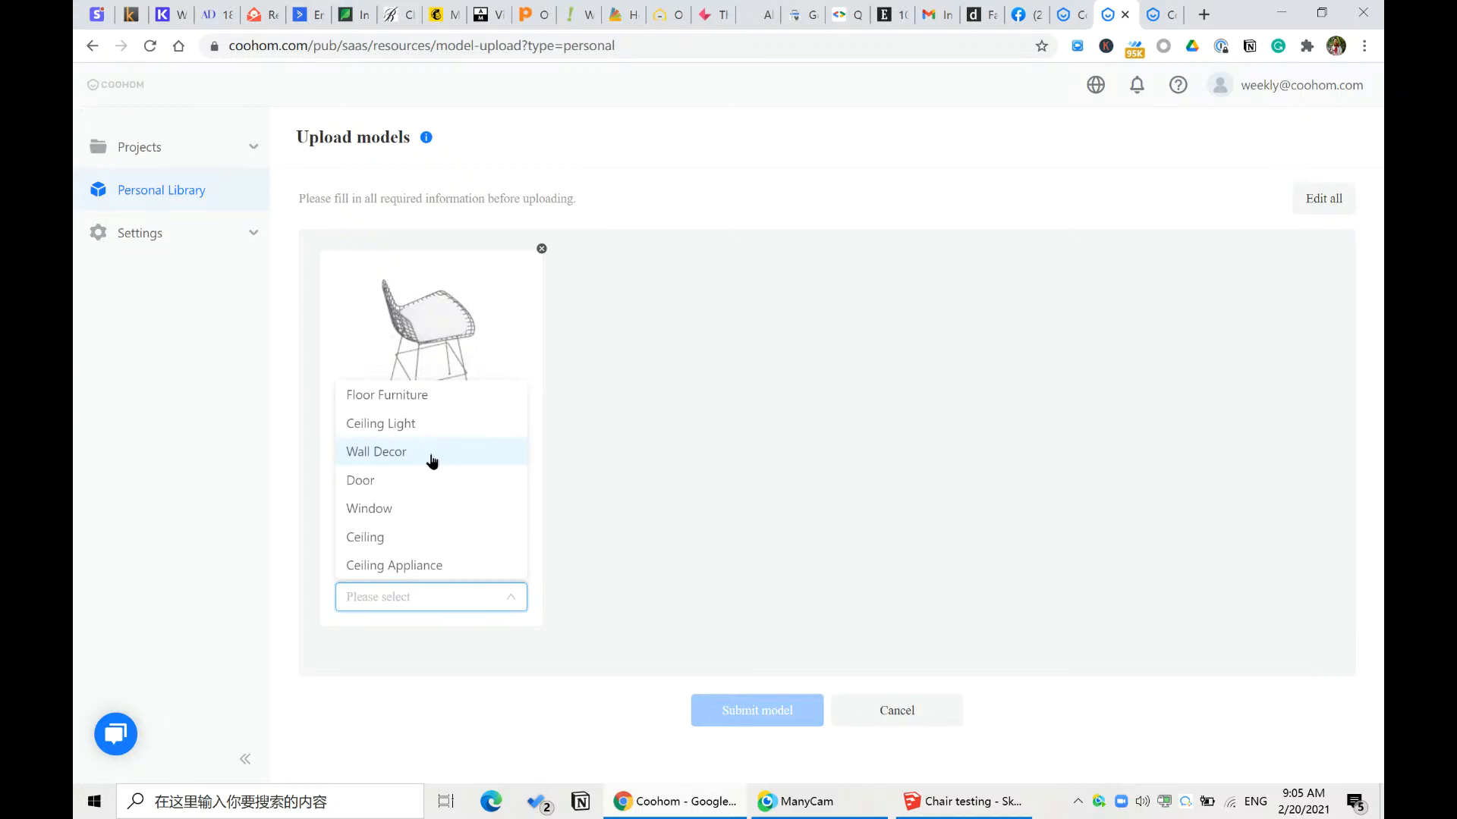
left_click(429, 396)
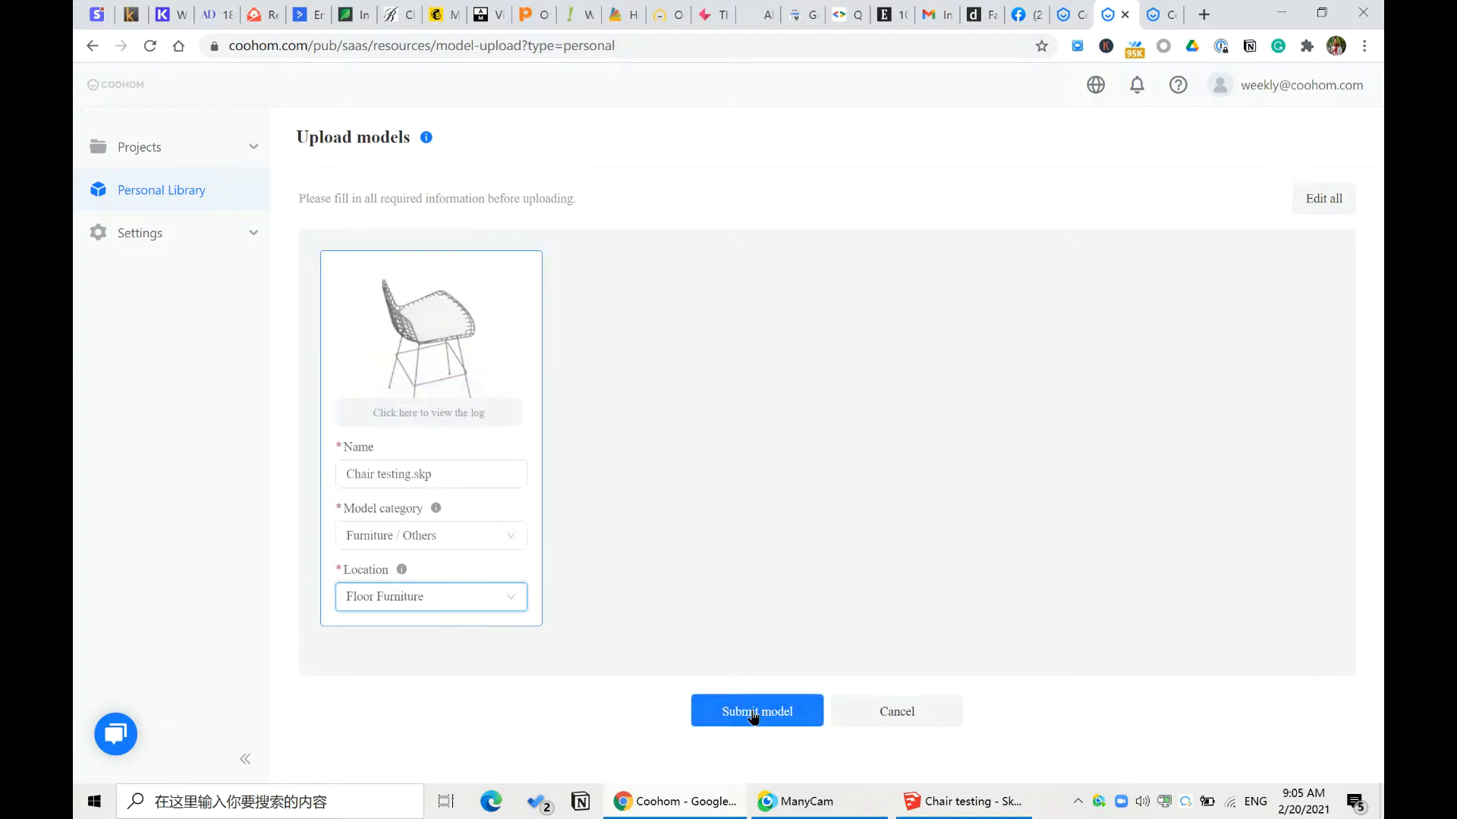
left_click(755, 712)
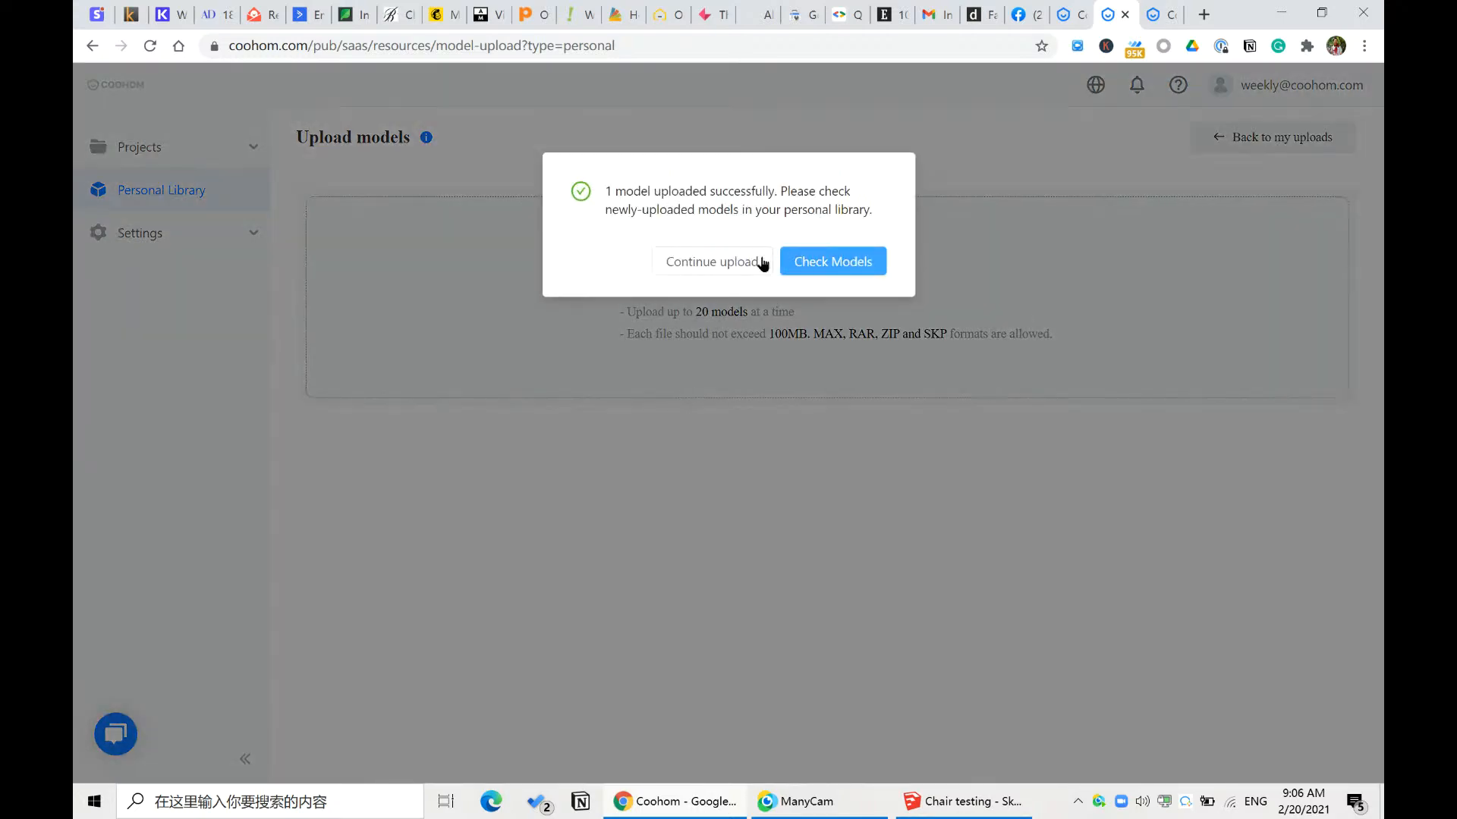
left_click(761, 263)
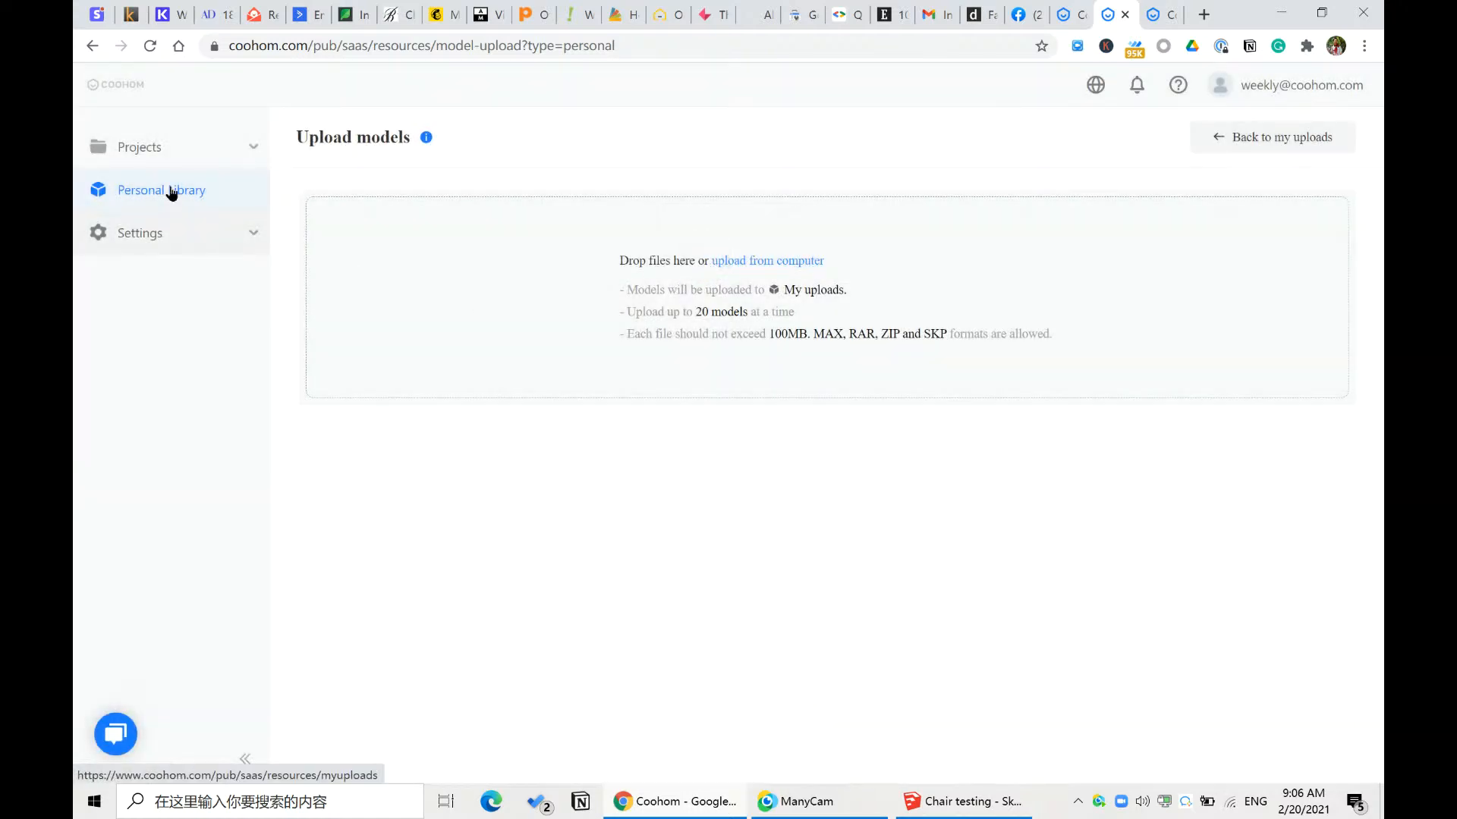
- Rename the Chair testing.skp model in the Personal Library to Chair 2.skp and save its information
left_click(170, 190)
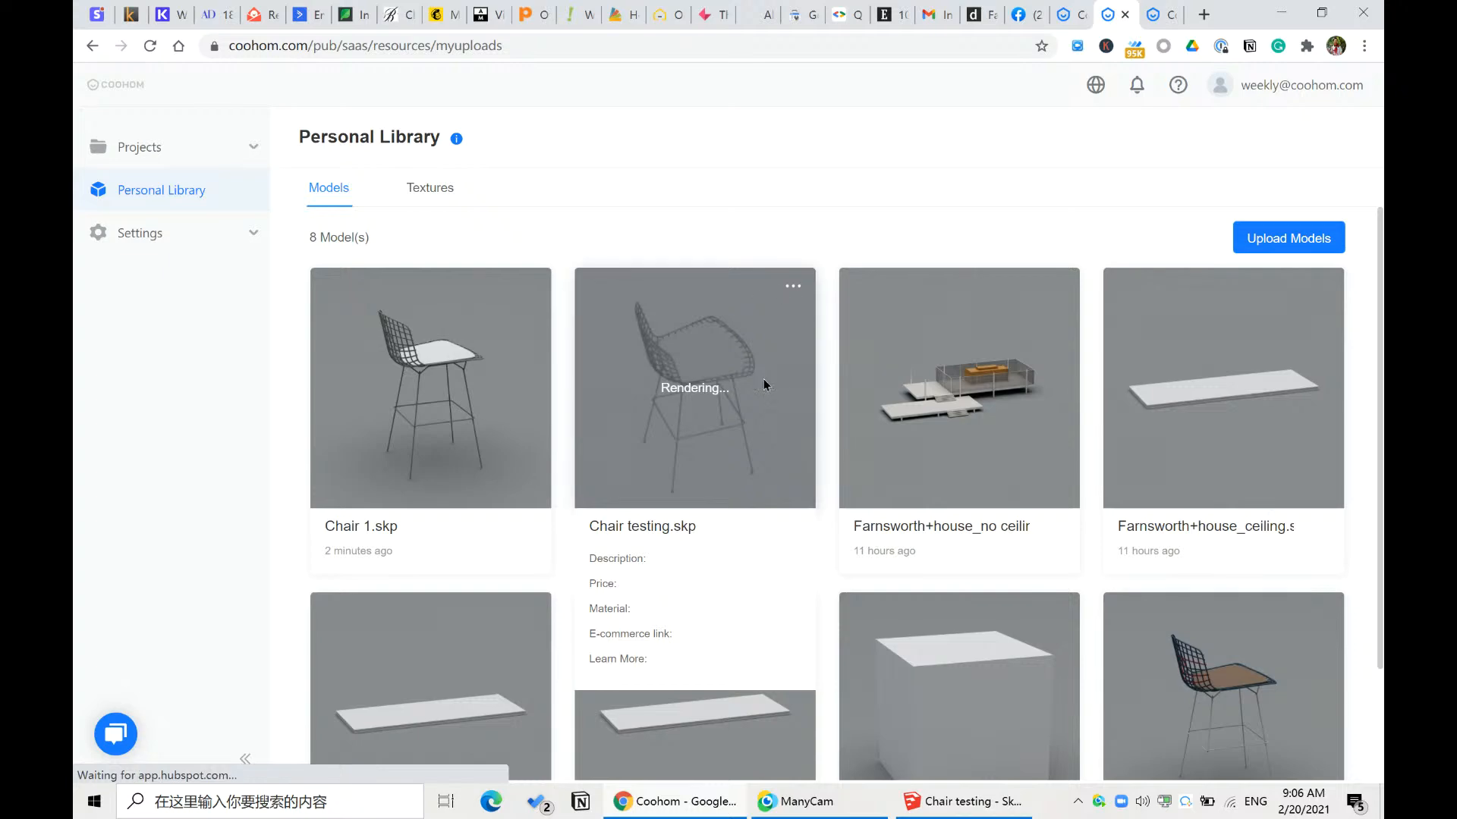
left_click(794, 284)
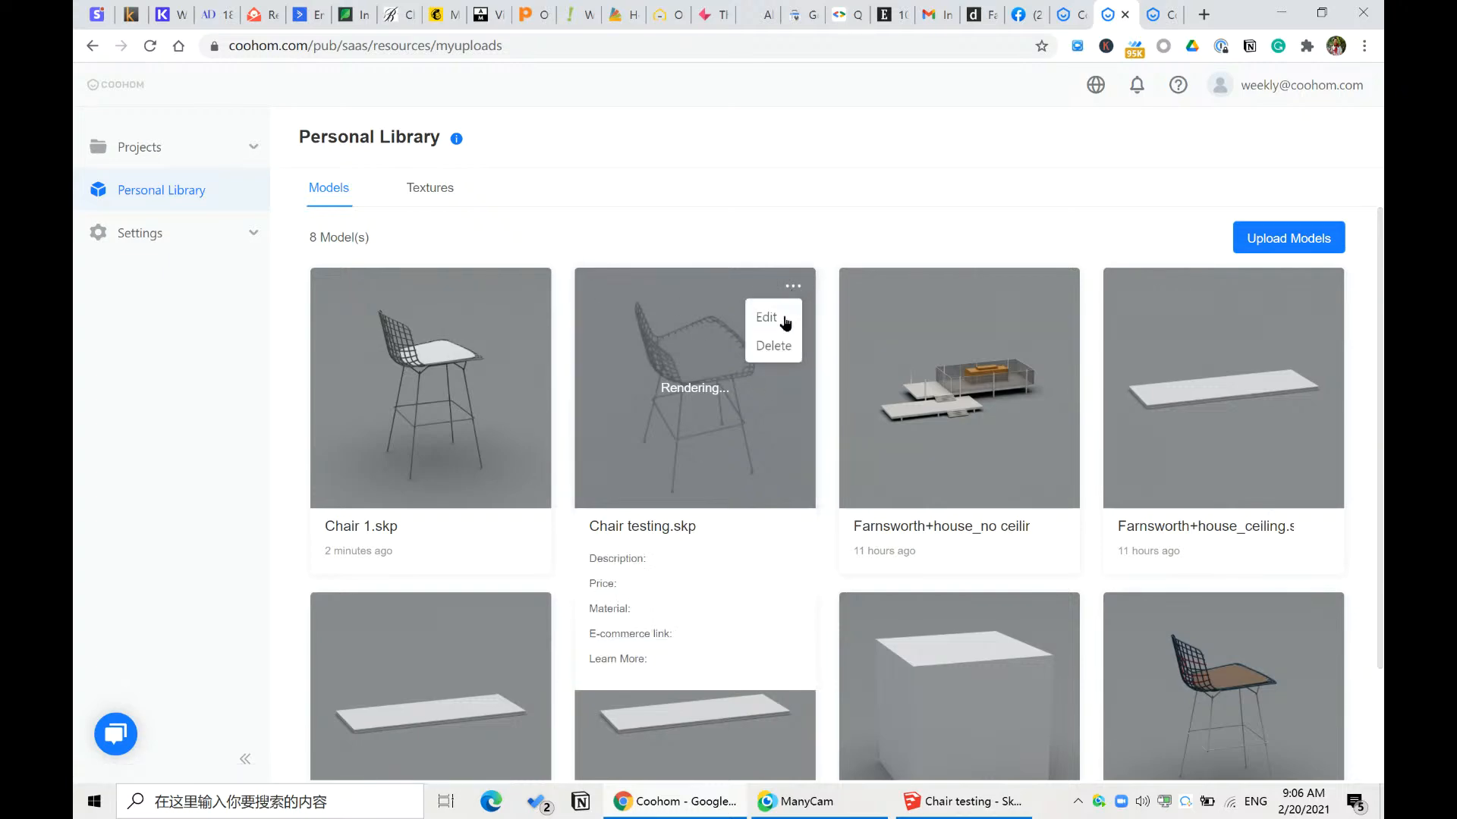
left_click(767, 316)
left_click(687, 243)
double_click(687, 243)
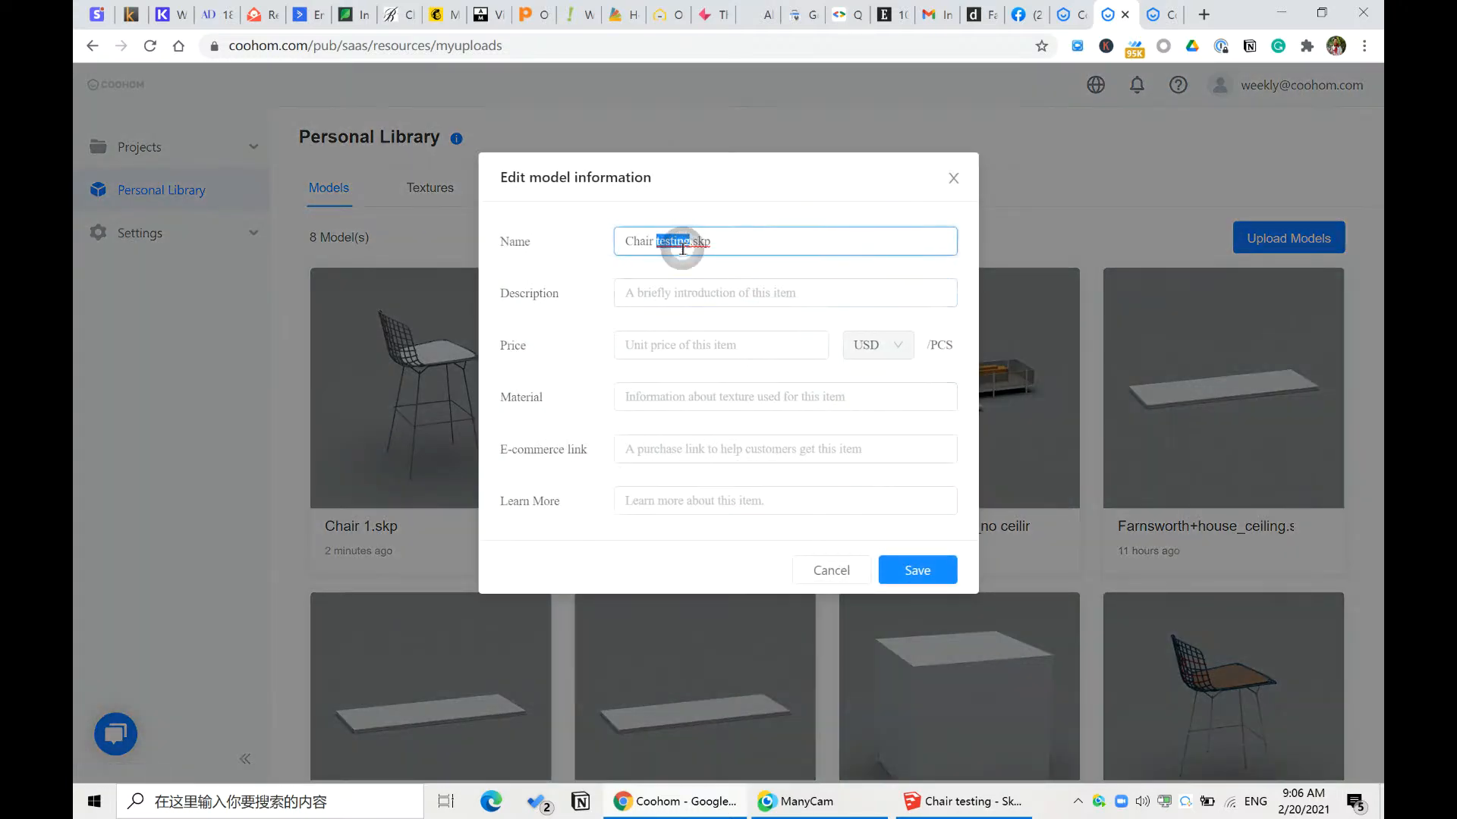
type("2")
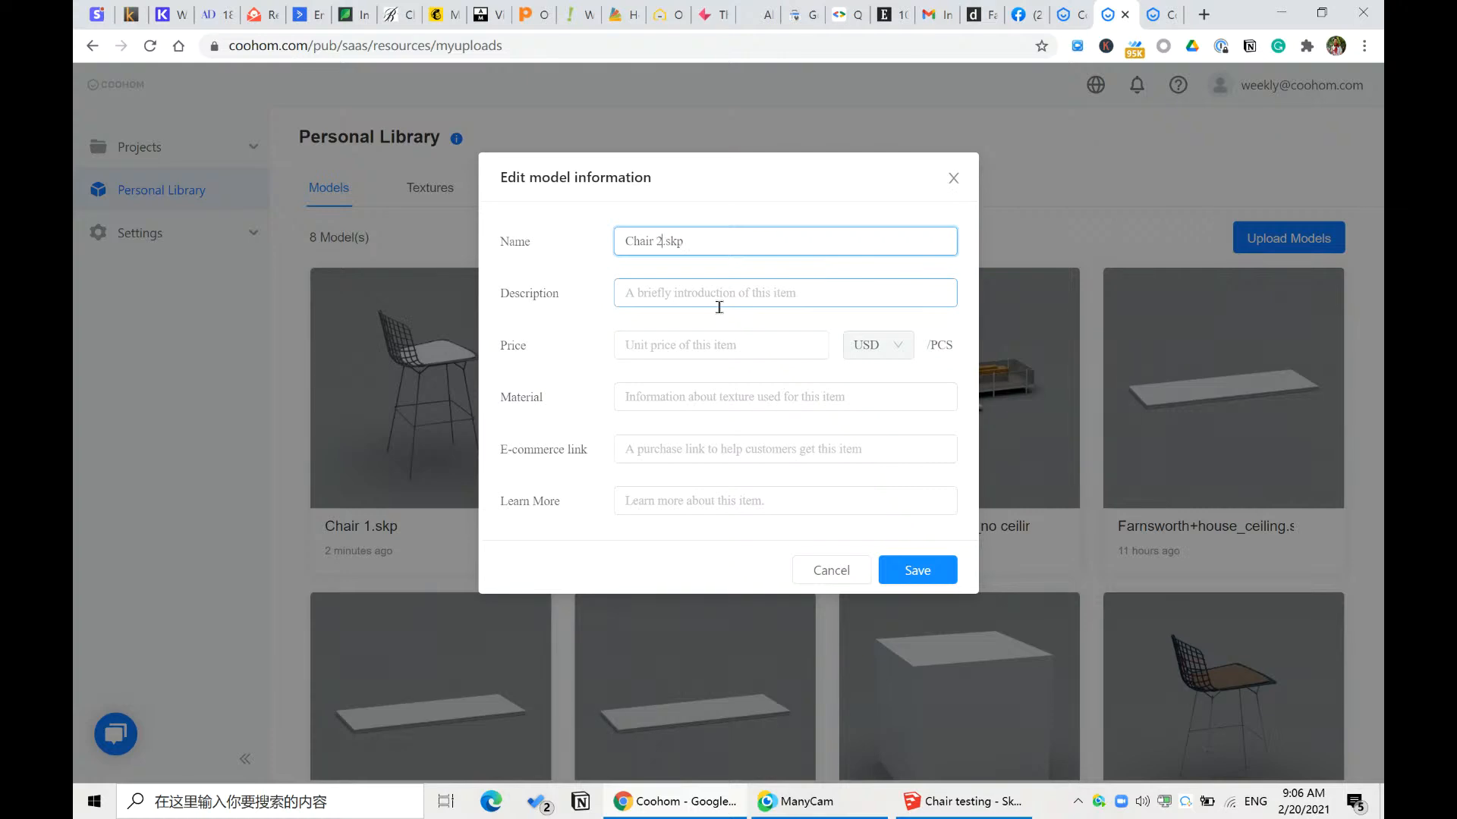
left_click(917, 571)
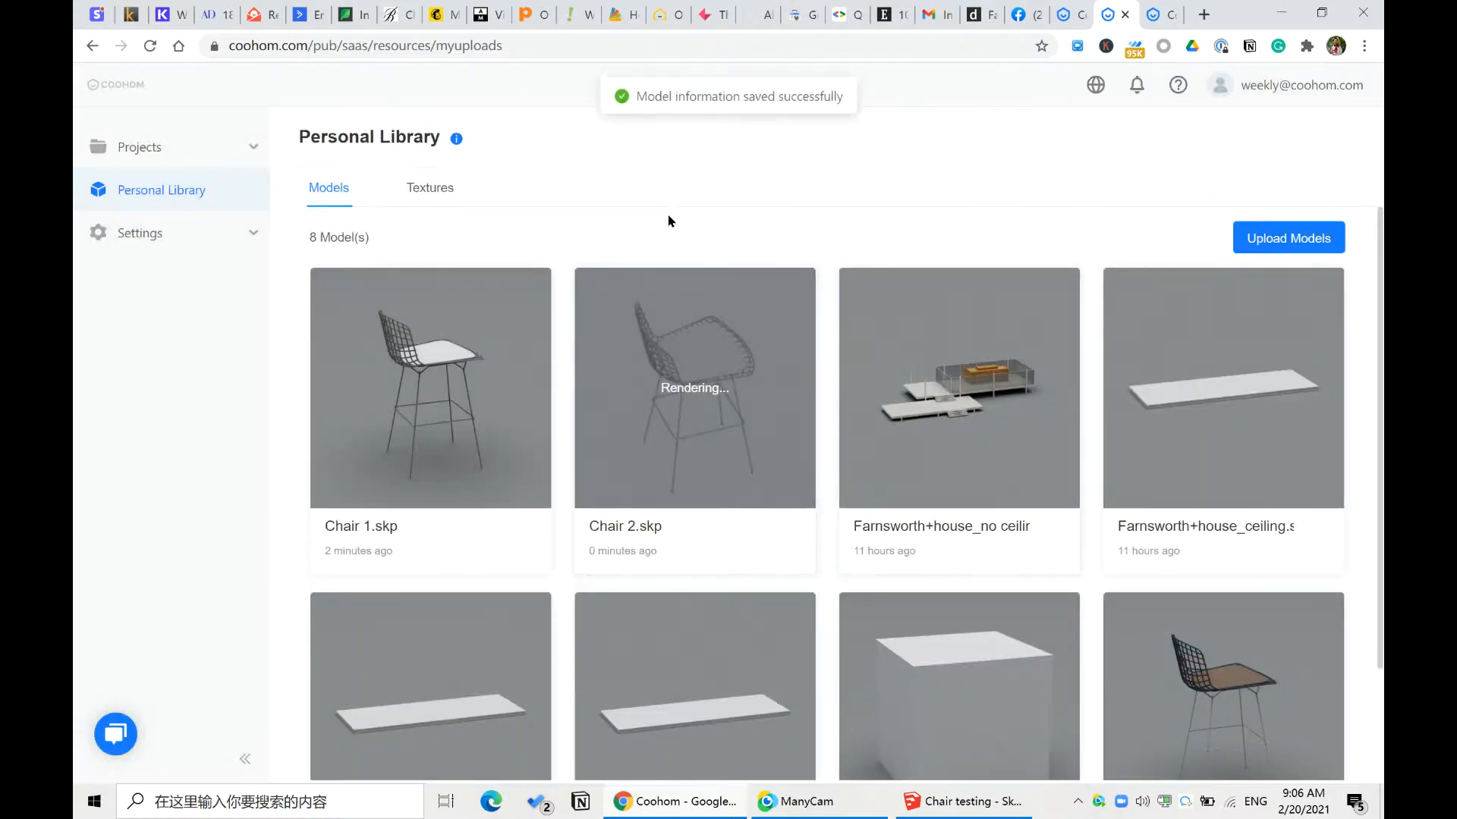
- Return to the Untitled floor plan design and open the account's uploaded models there
left_click(134, 154)
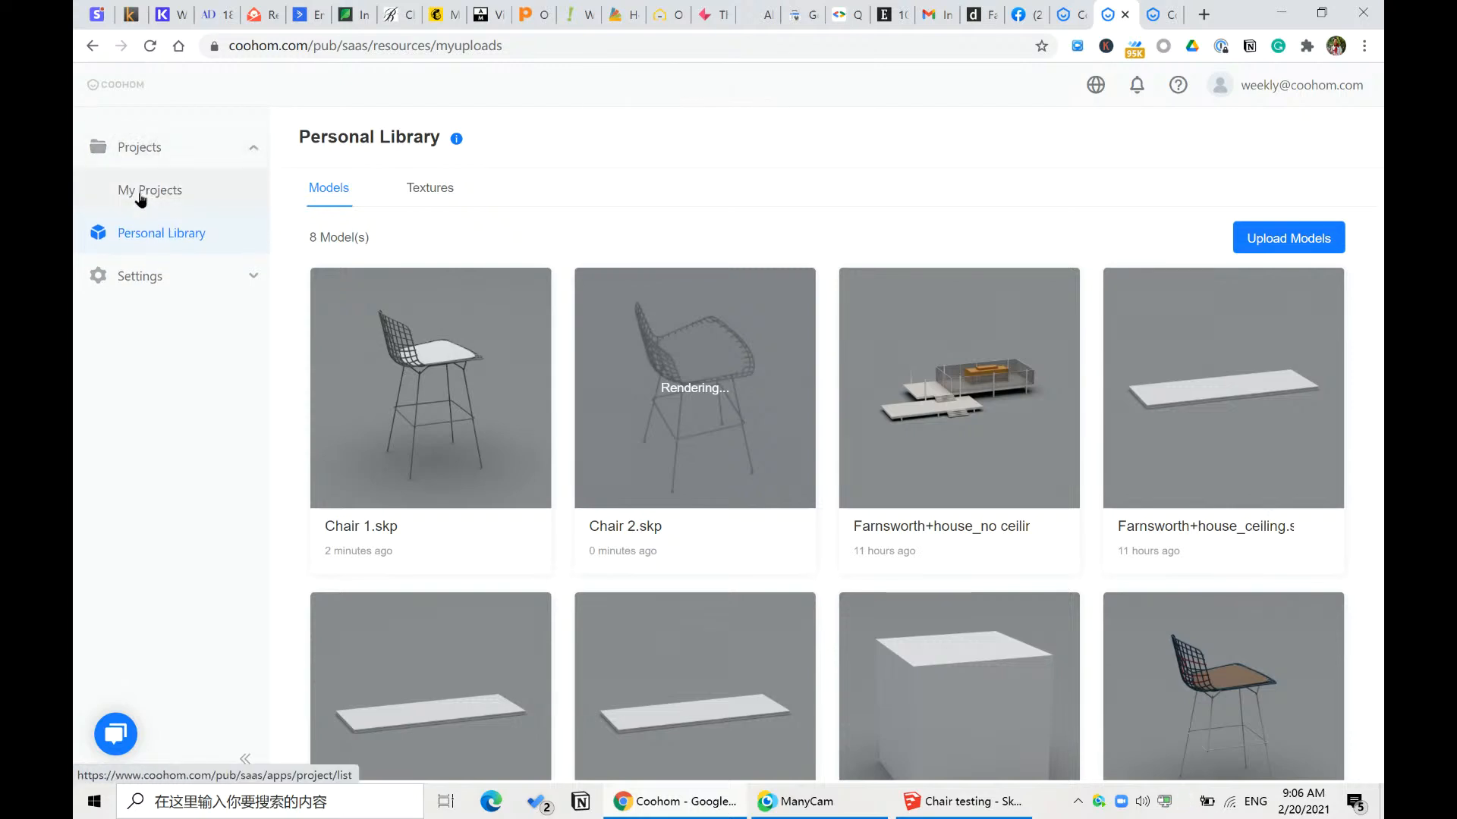
left_click(140, 195)
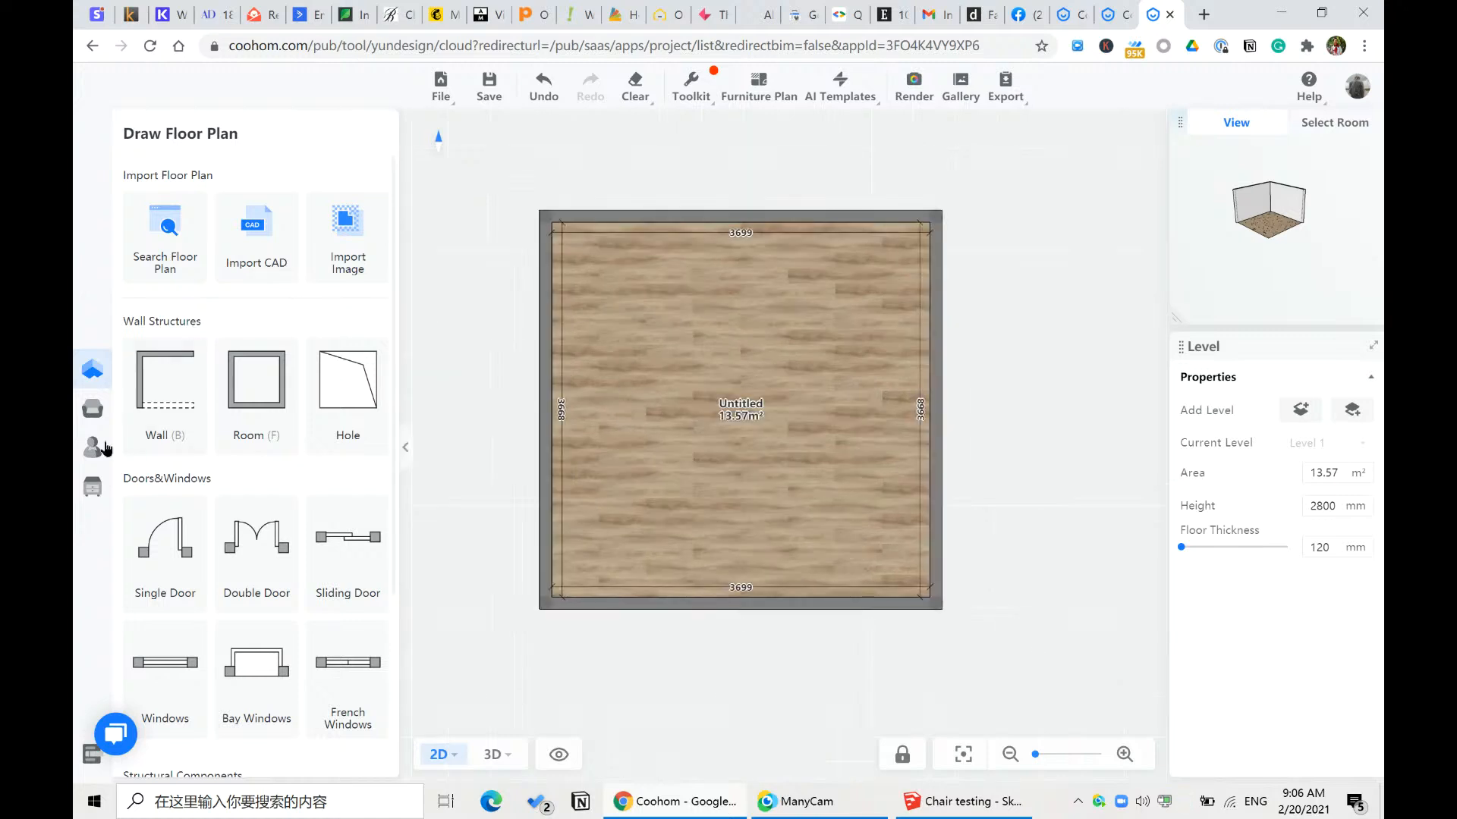
mouse_move(93, 452)
left_click(129, 409)
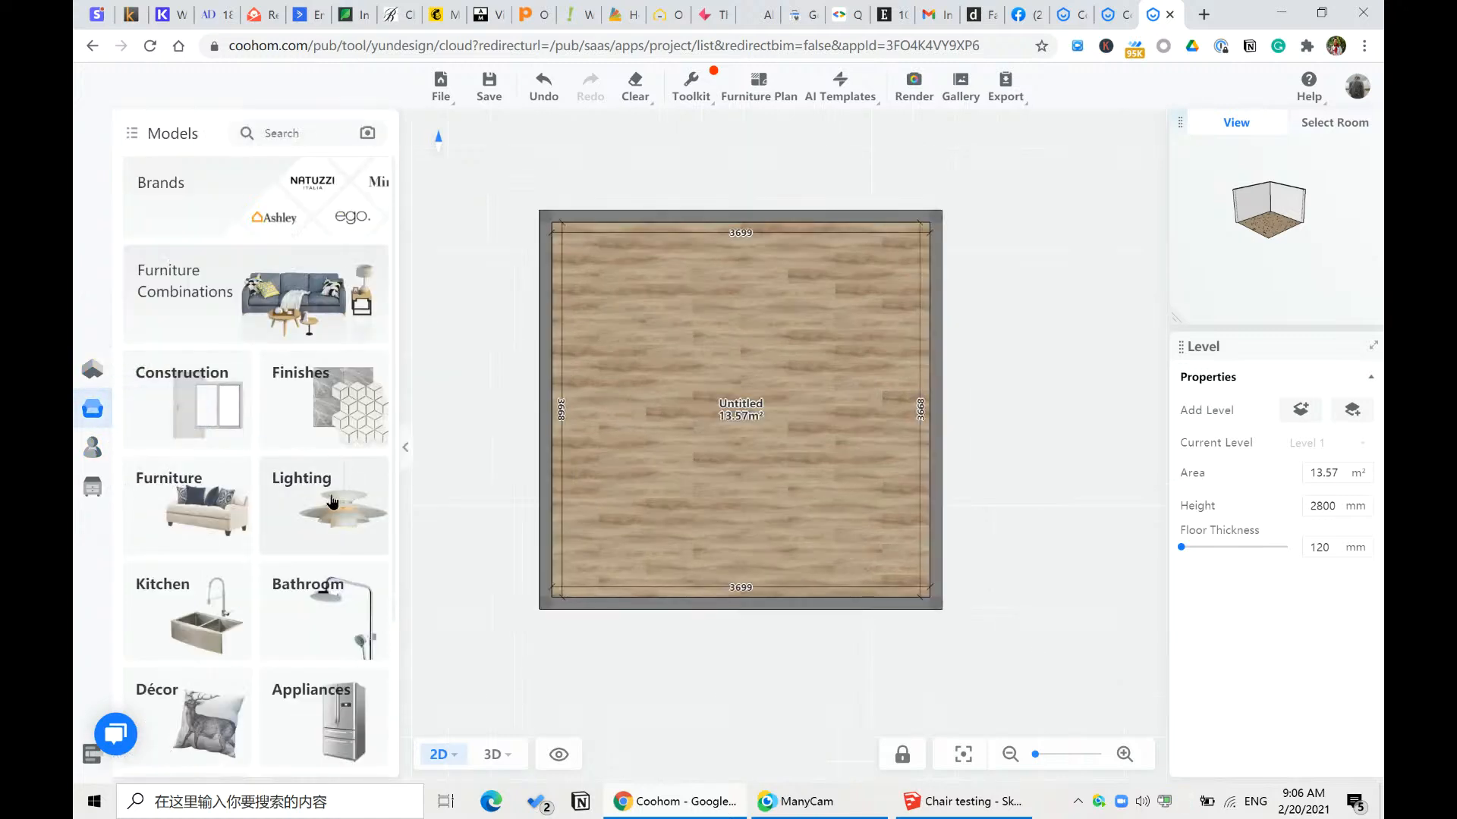
left_click(106, 451)
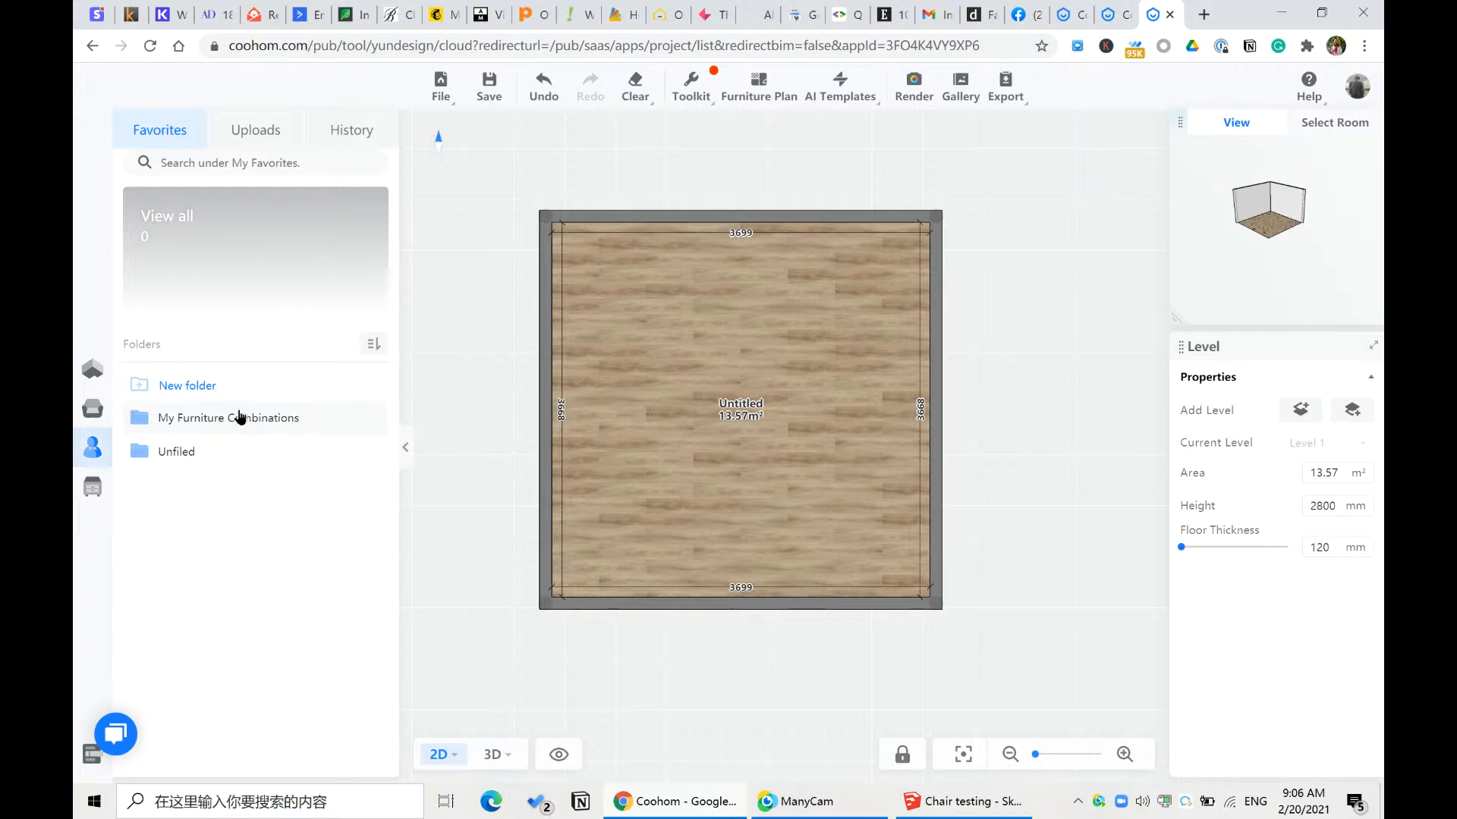
mouse_move(95, 452)
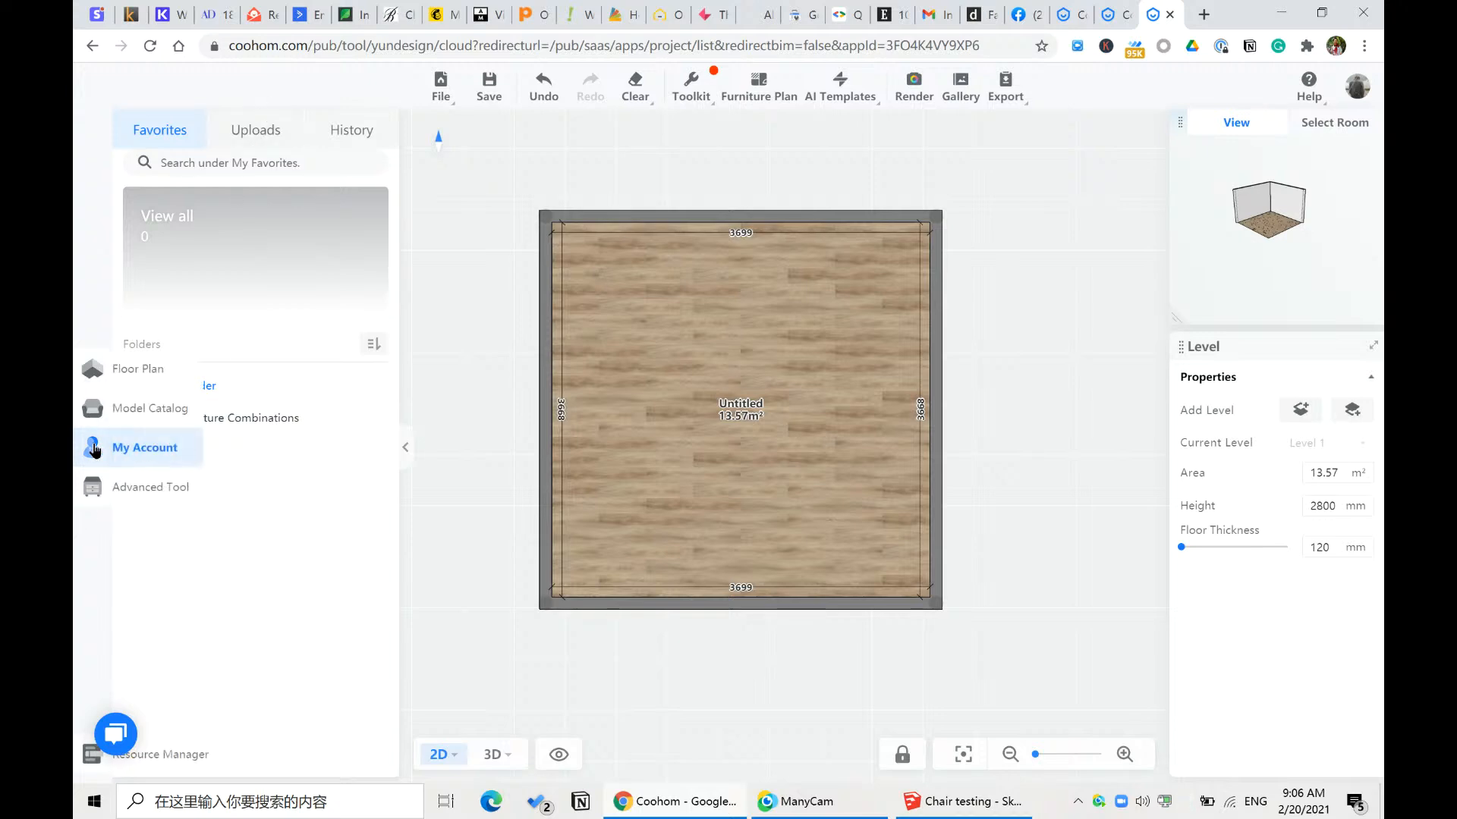
left_click(256, 129)
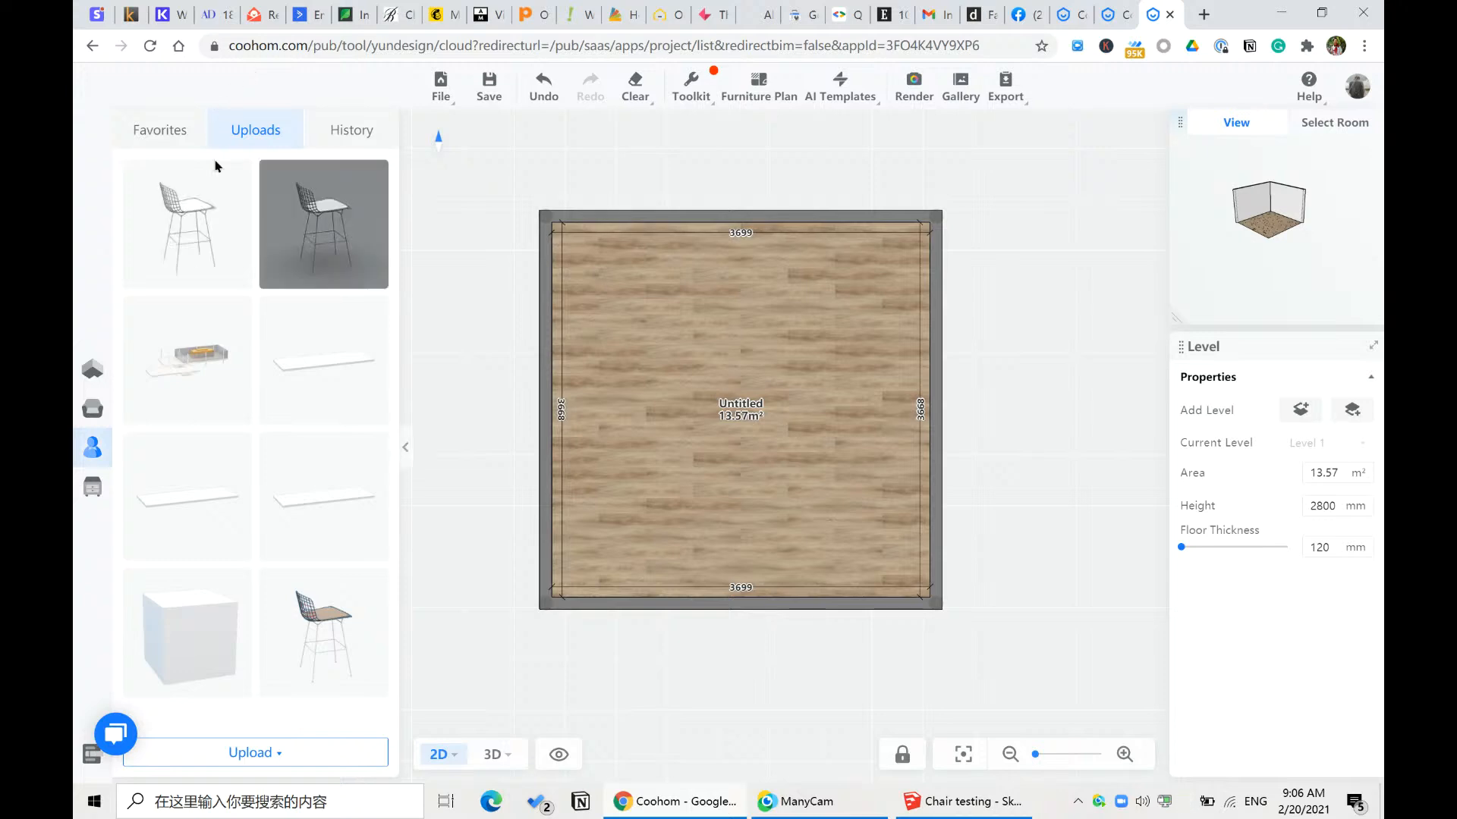
- Place the uploaded Chair 2.skp stool near the upper-left corner of the room in the 2D plan and deselect it
mouse_move(237, 177)
mouse_move(373, 179)
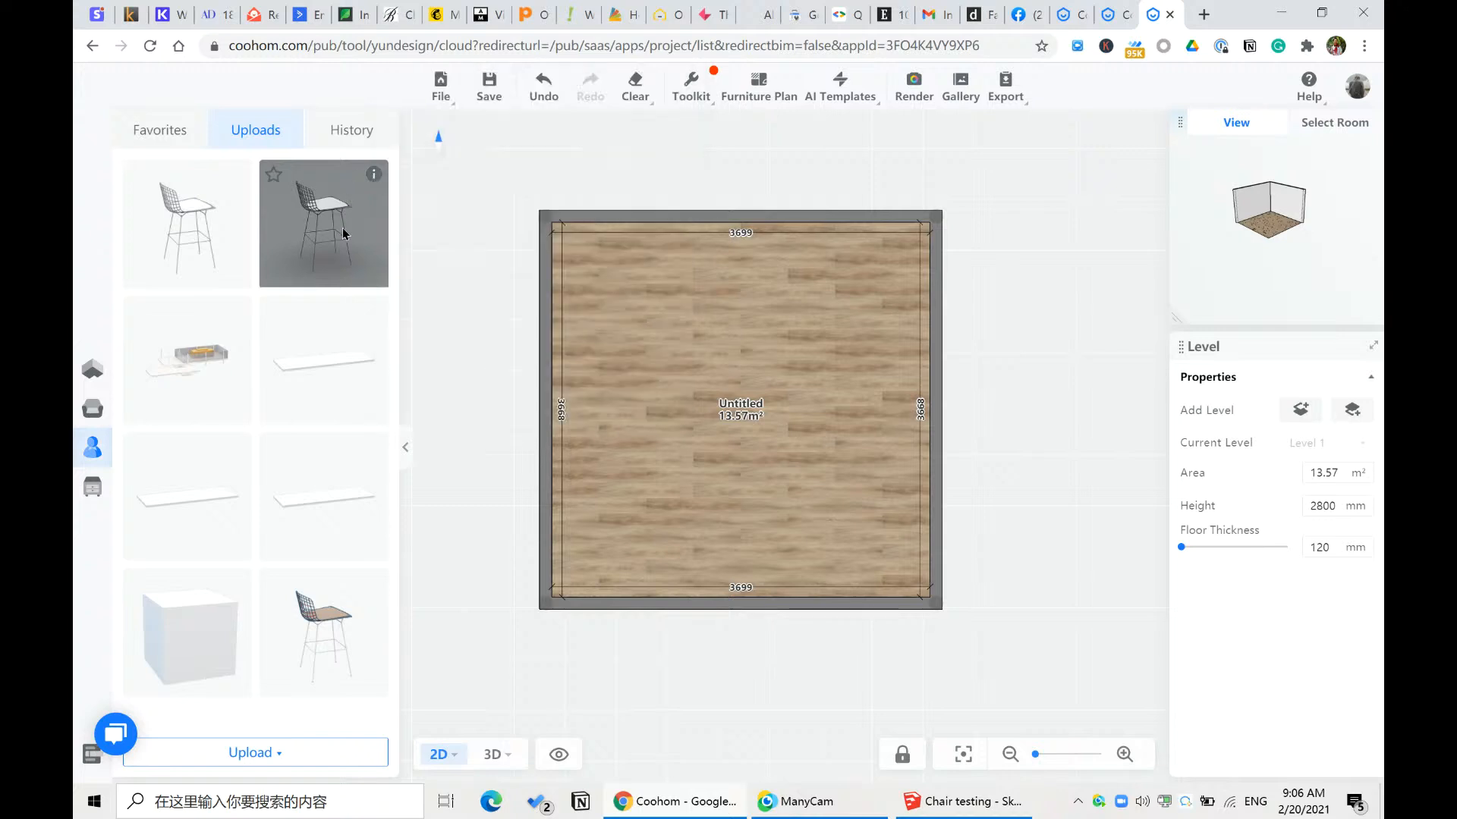
left_click_drag(318, 230, 621, 279)
left_click(1045, 370)
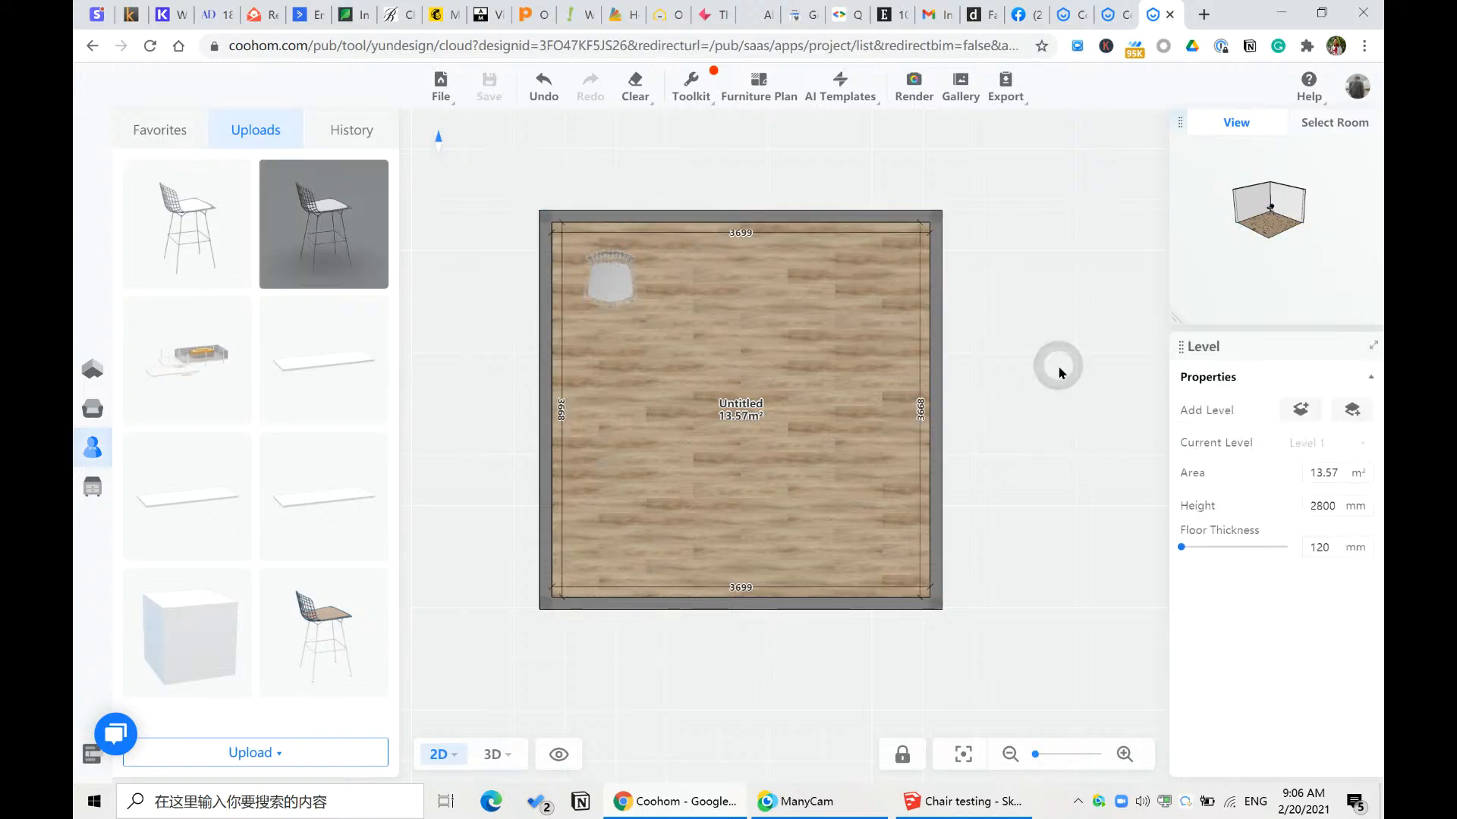
- Show the room in 3D and select the stool in the corner to view its properties
key("3")
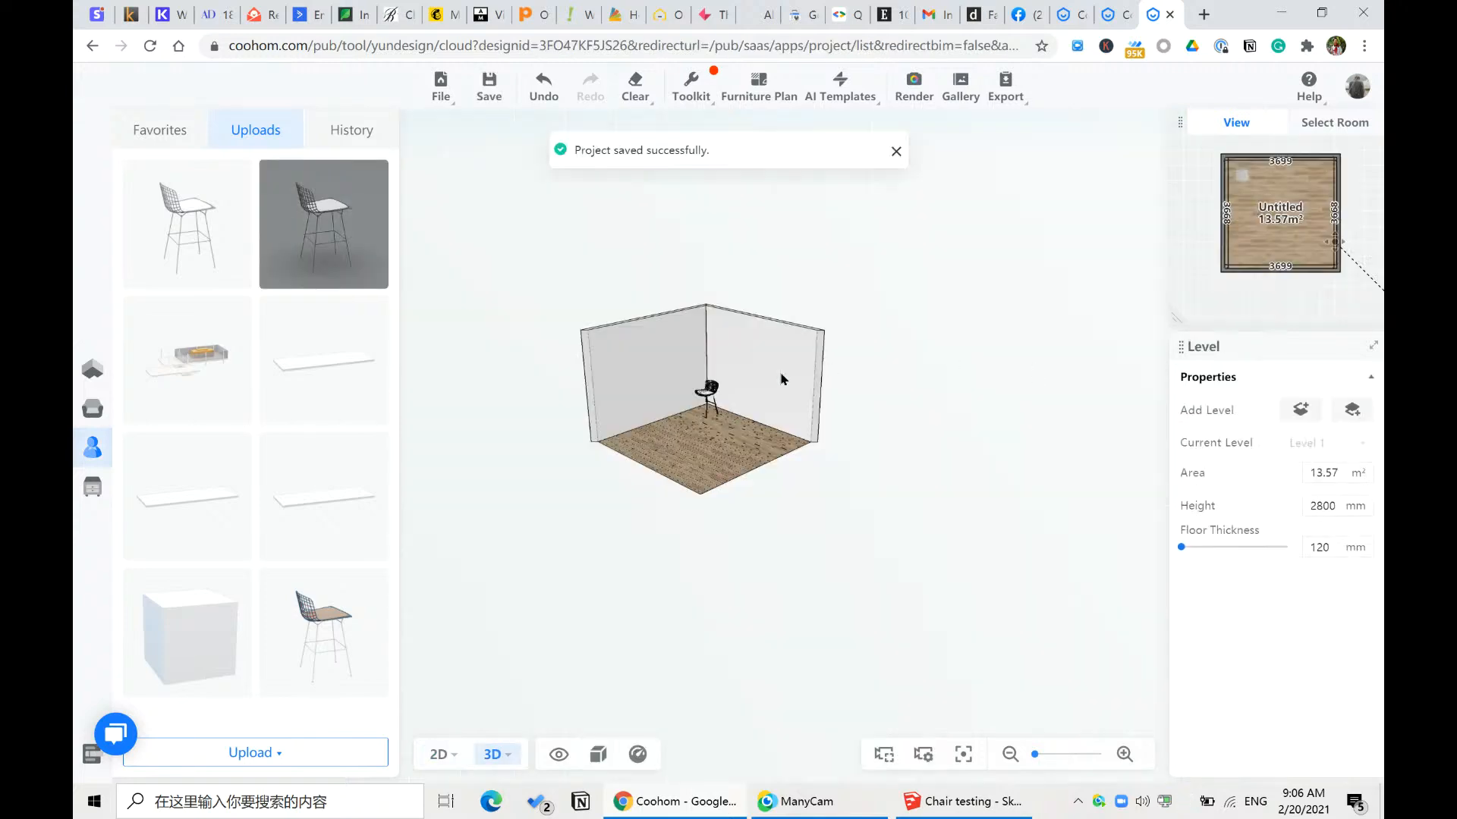
scroll(707, 414, "up", 4)
scroll(707, 414, "up", 5)
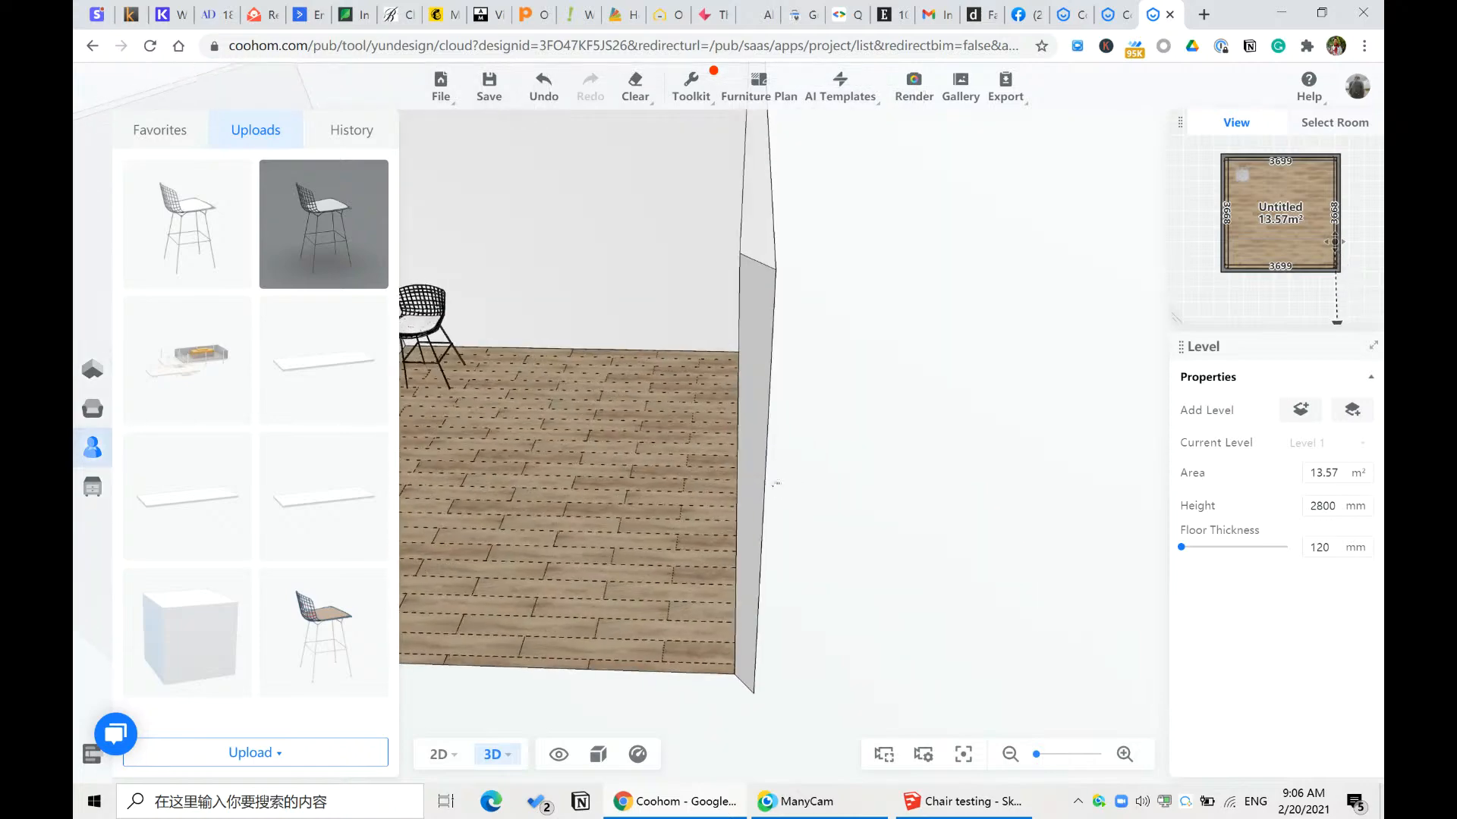
scroll(709, 471, "down", 5)
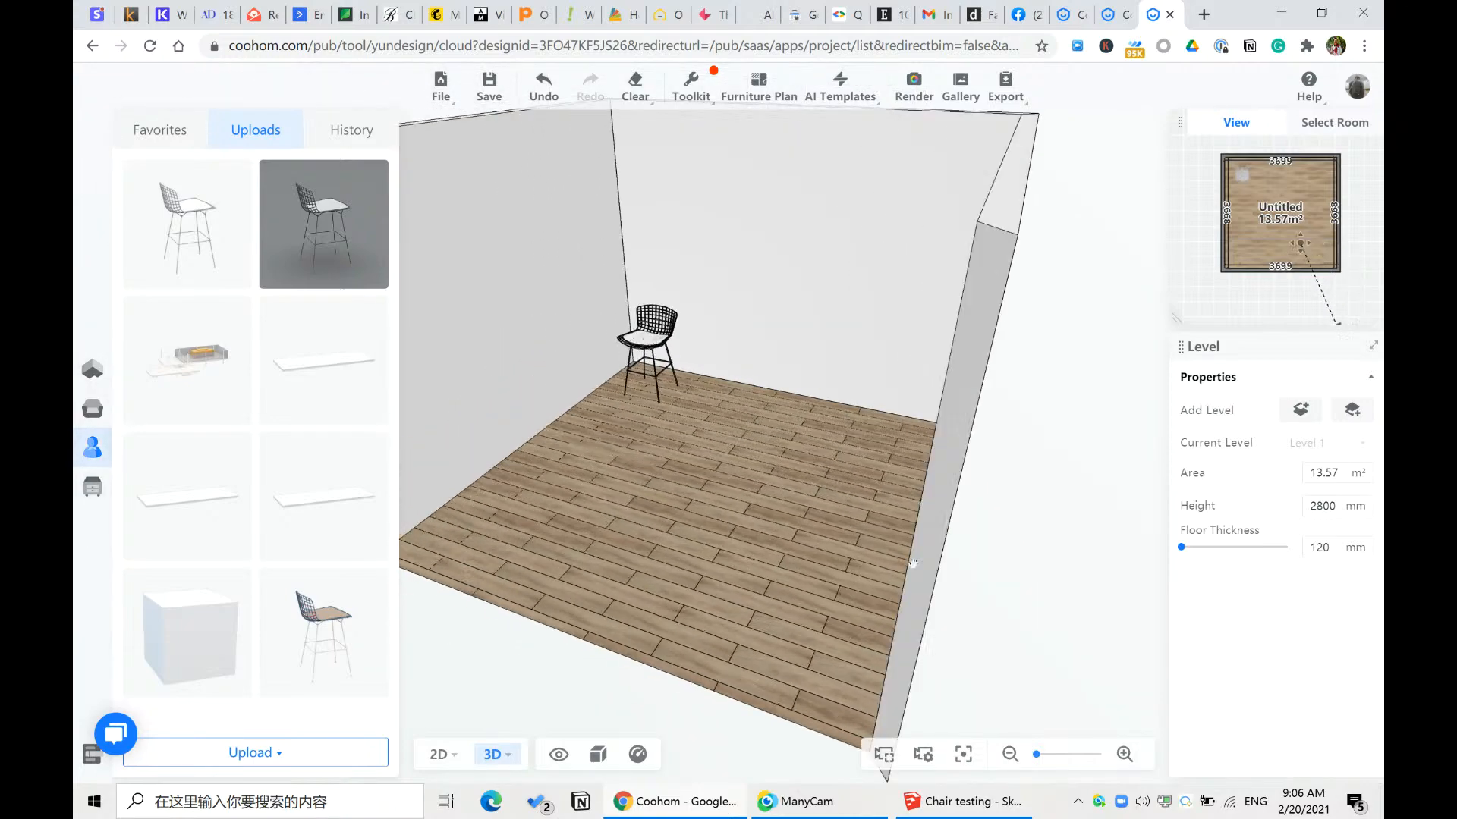
left_click(665, 370)
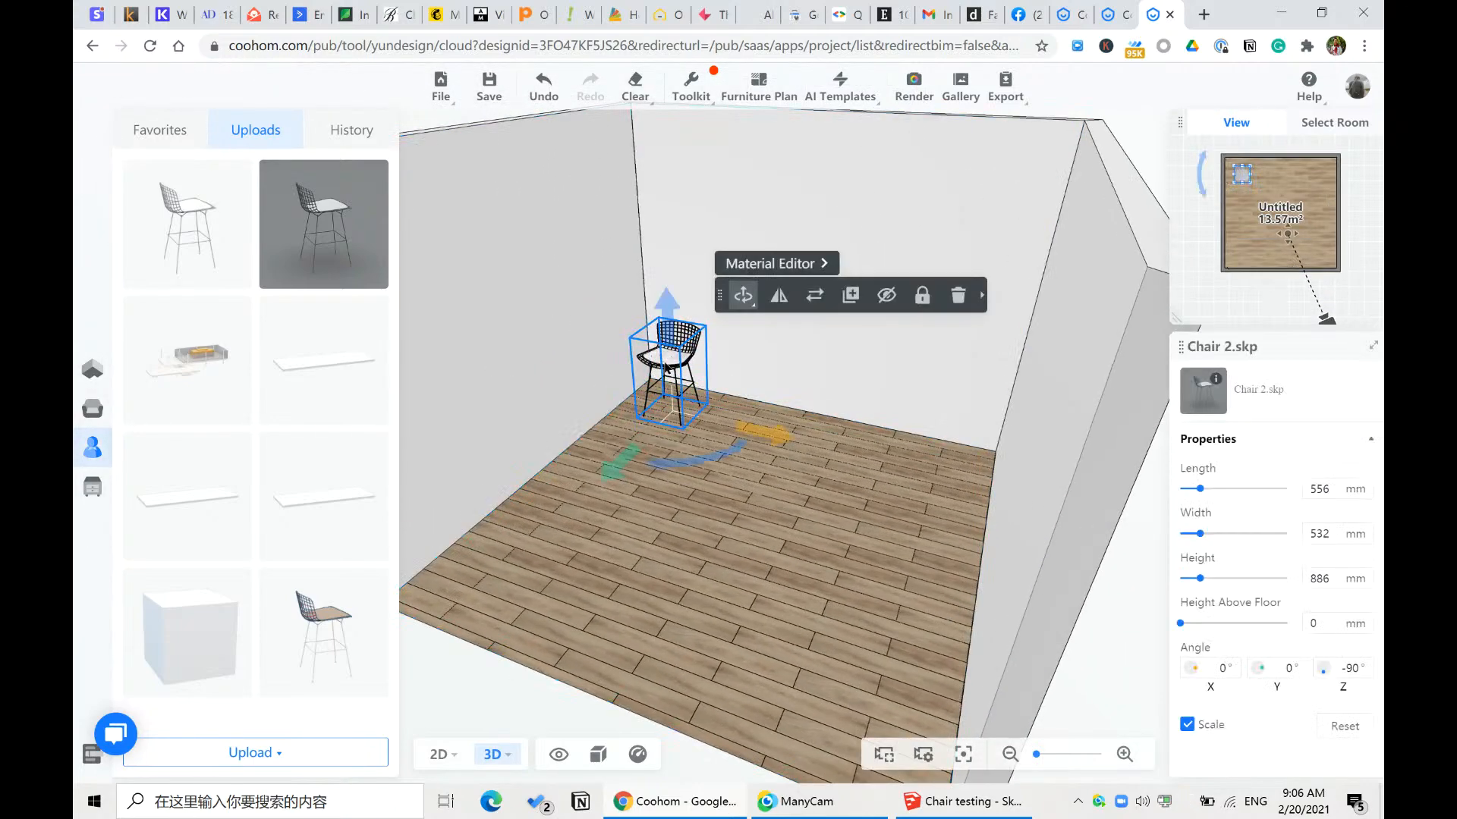
- Examine the stool up close in the 3D room view and deselect it
scroll(576, 410, "up", 5)
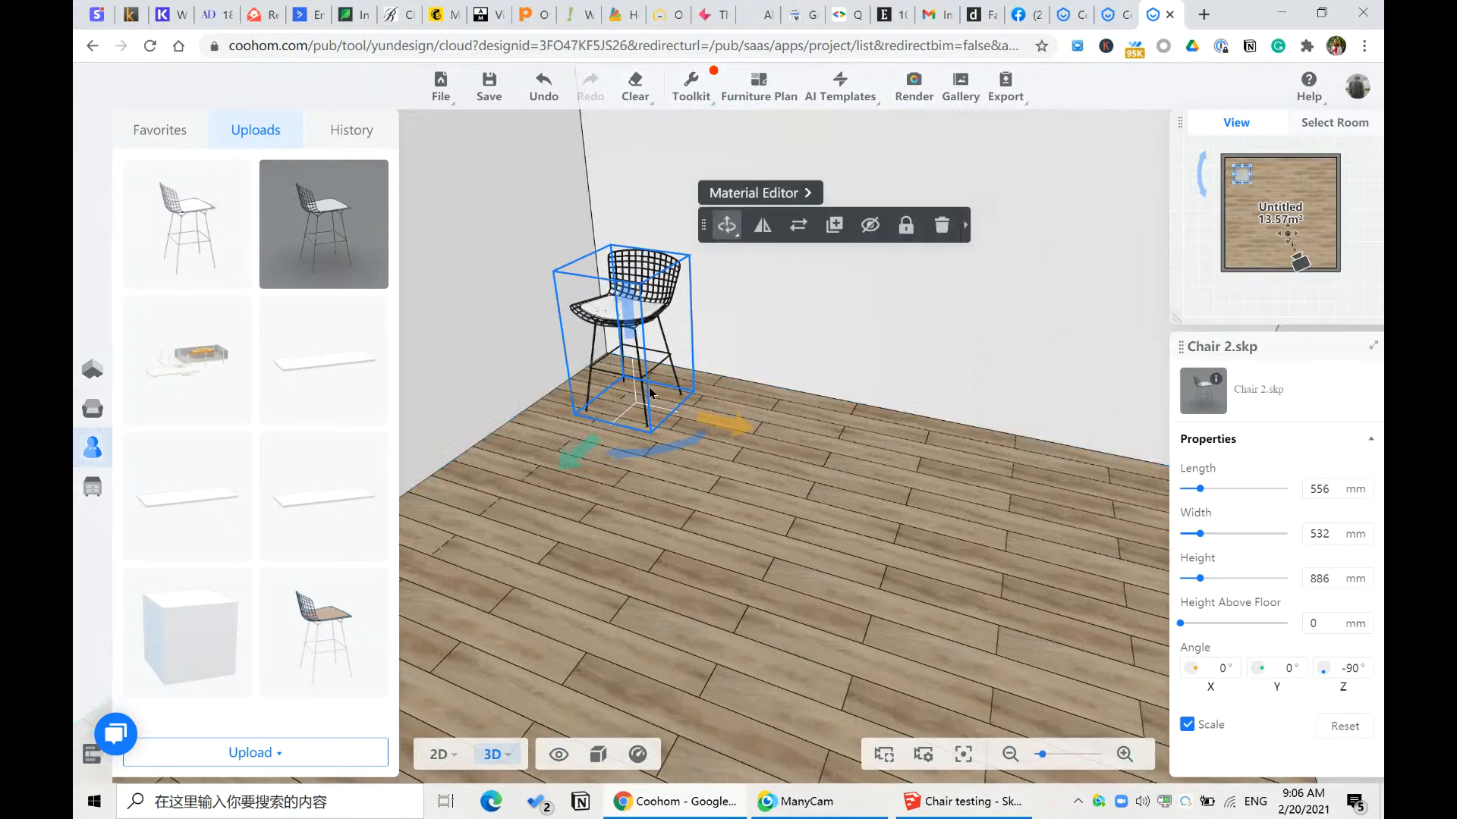
scroll(494, 263, "up", 1)
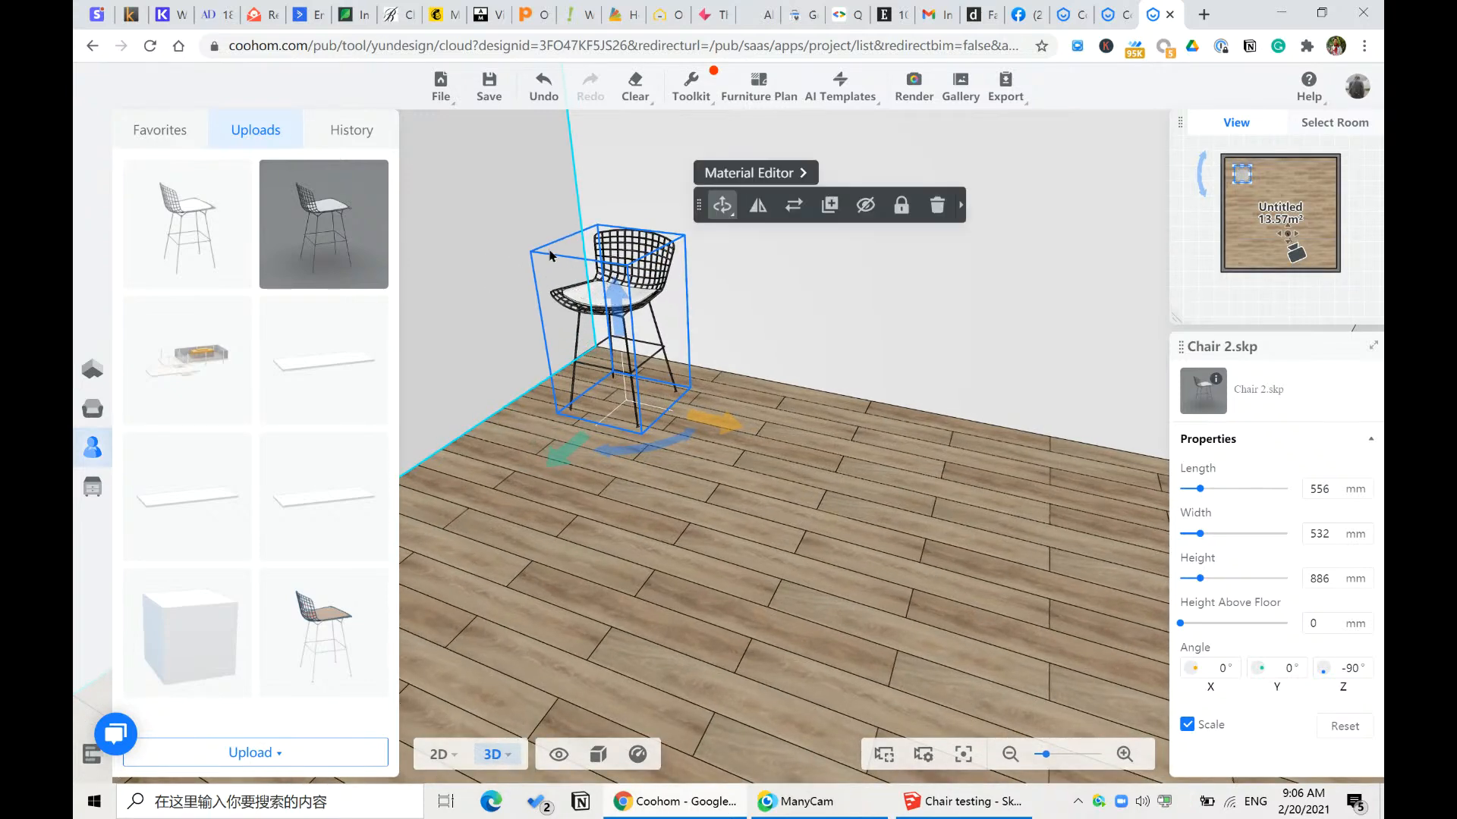
scroll(554, 254, "up", 2)
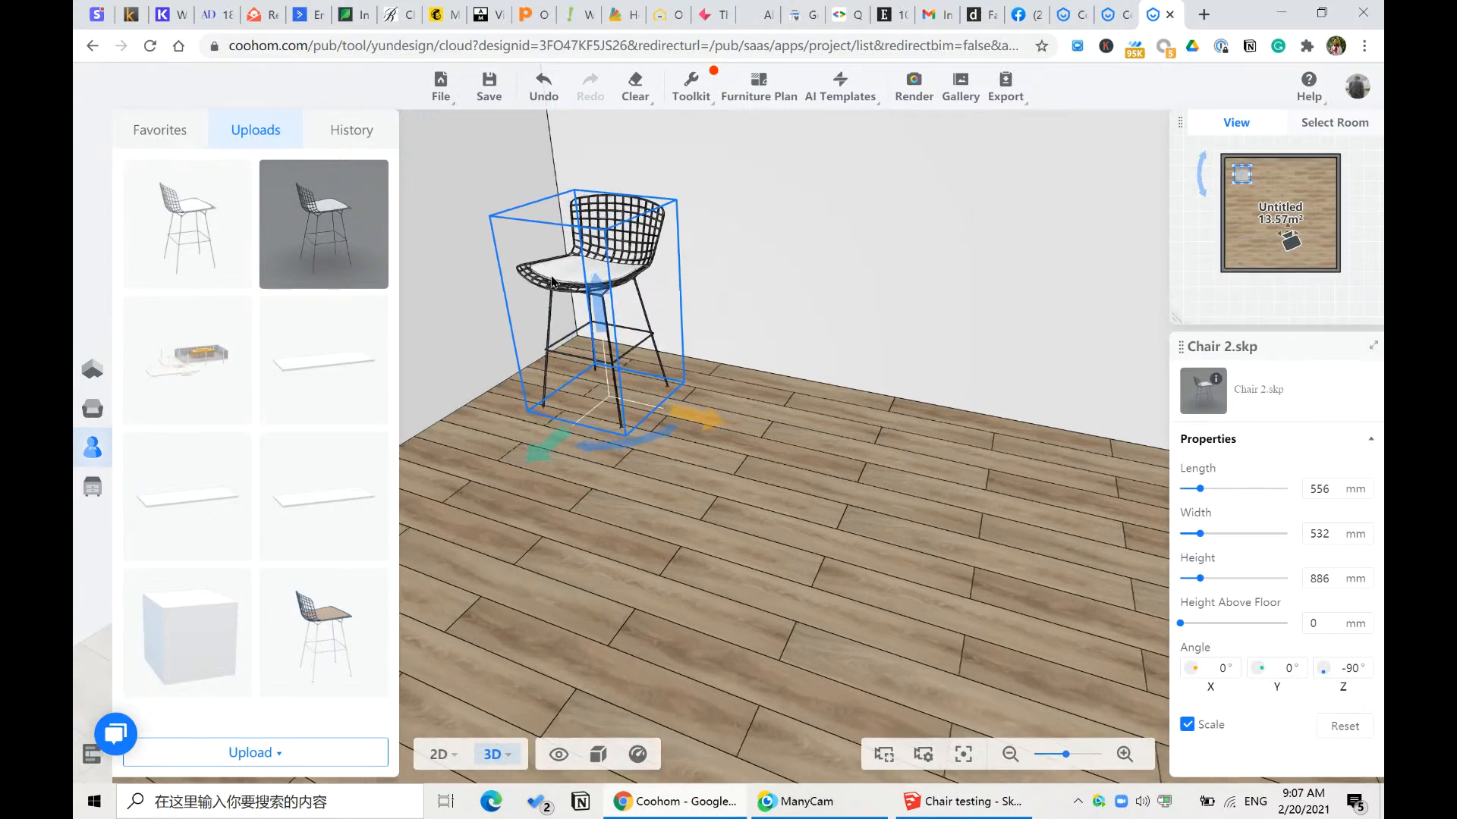
left_click_drag(591, 296, 627, 406)
key("ctrl+z")
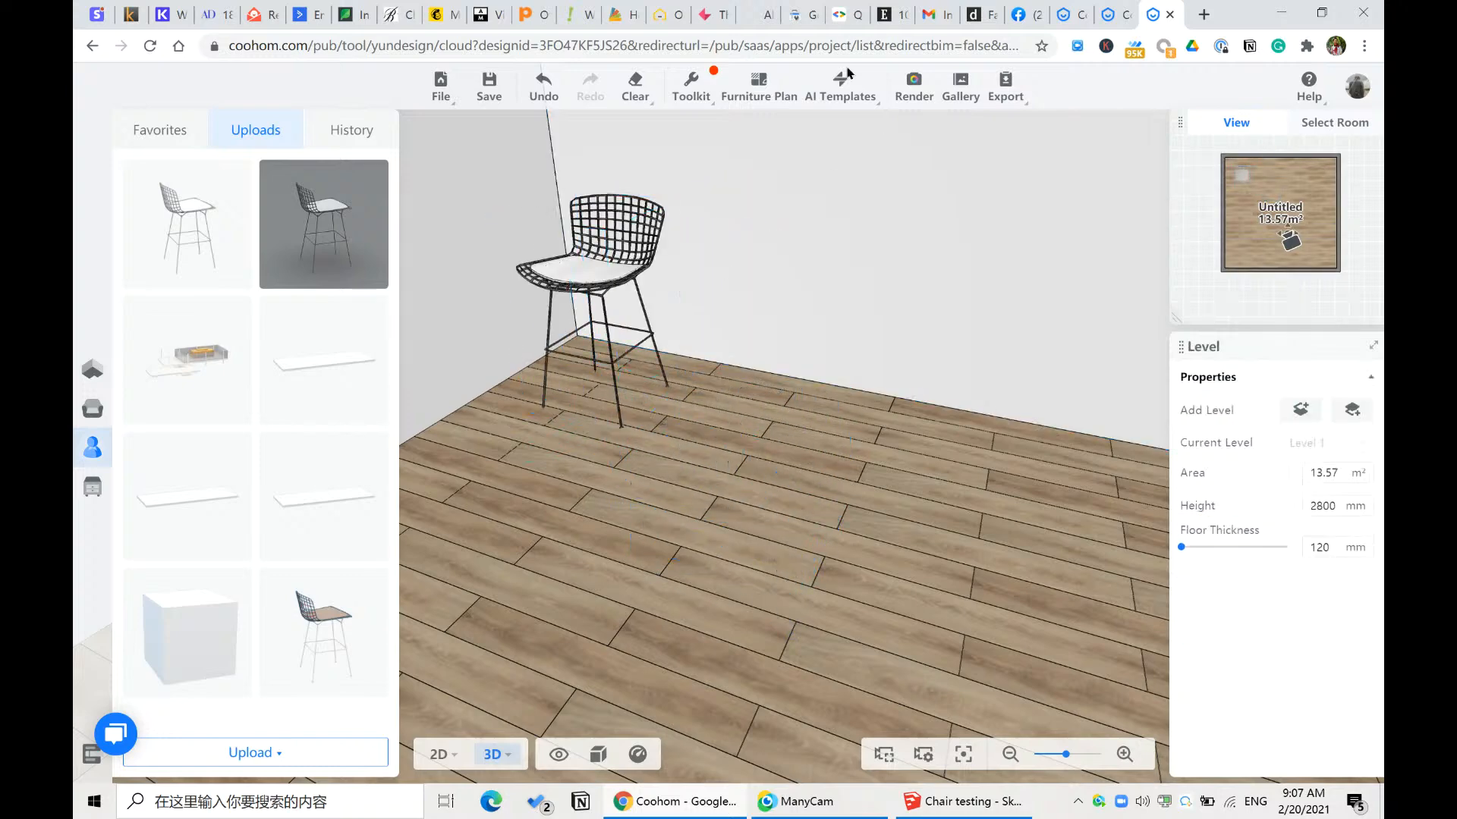
- Set up a front-view render with the camera 850 mm high facing the stool and render it in HD at 1920*1080
left_click(911, 89)
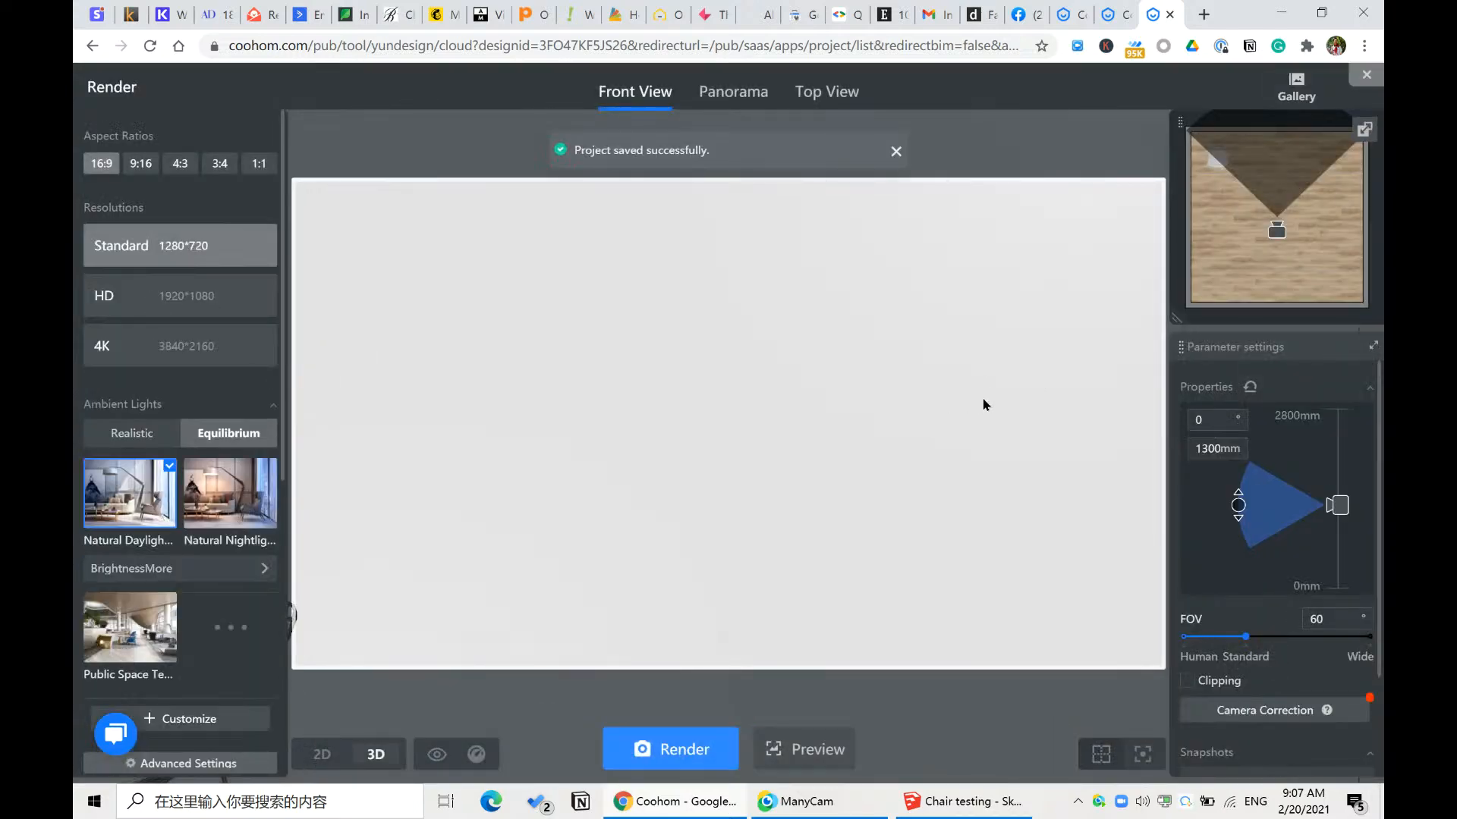
left_click_drag(1277, 230, 1229, 249)
key("q")
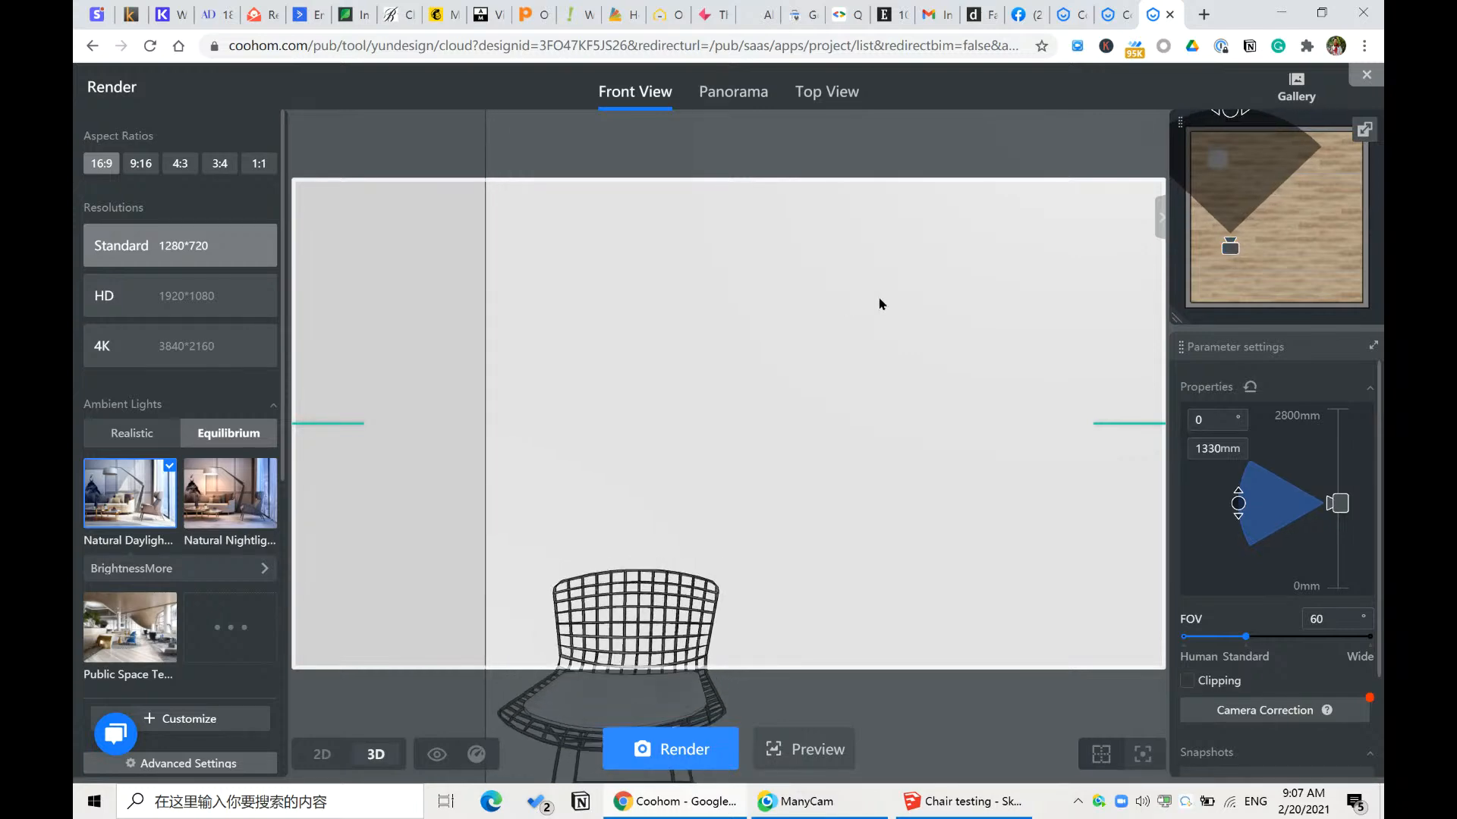
key("e")
key("w")
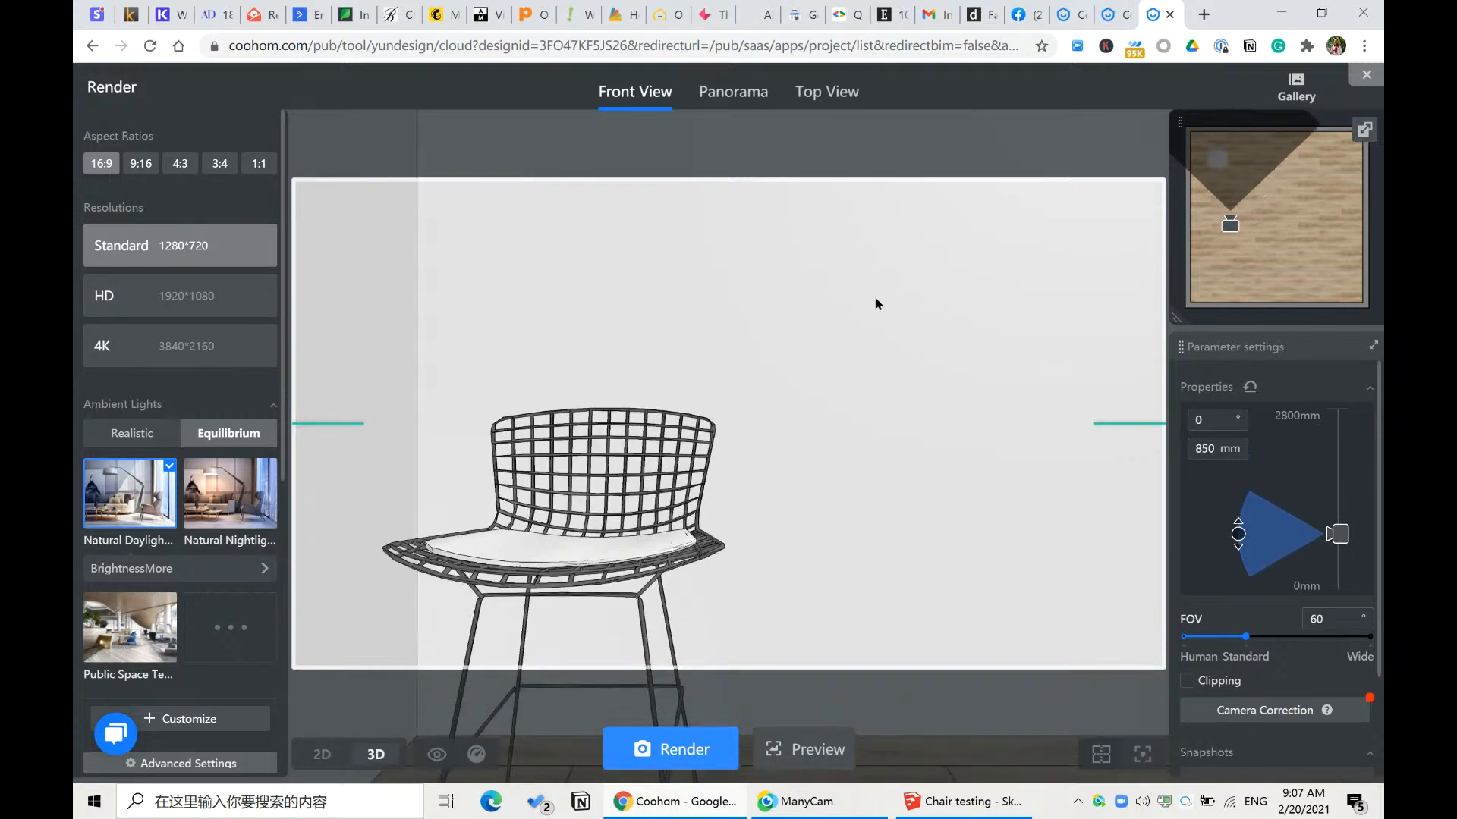
key("a")
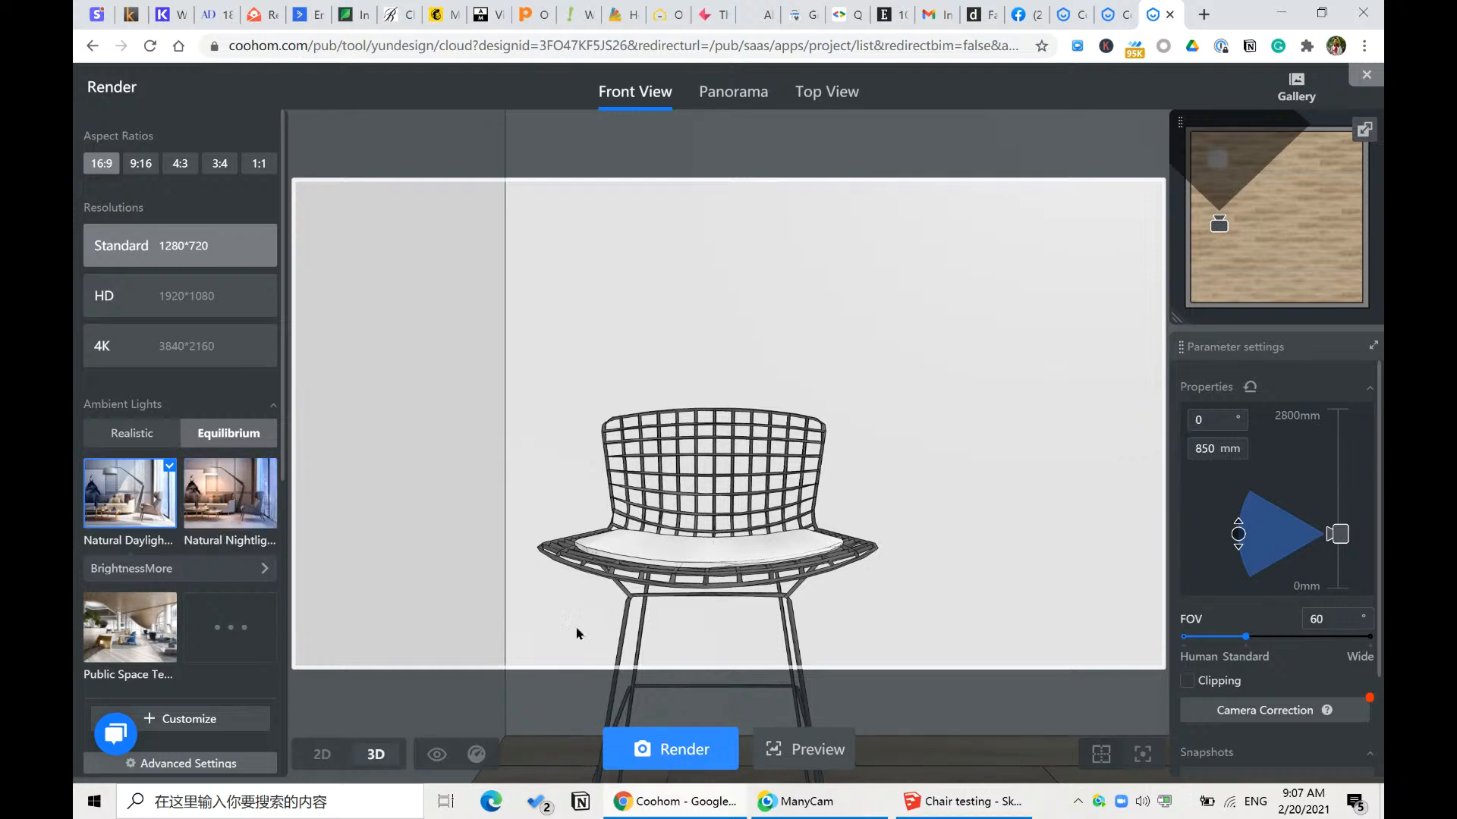
left_click(185, 296)
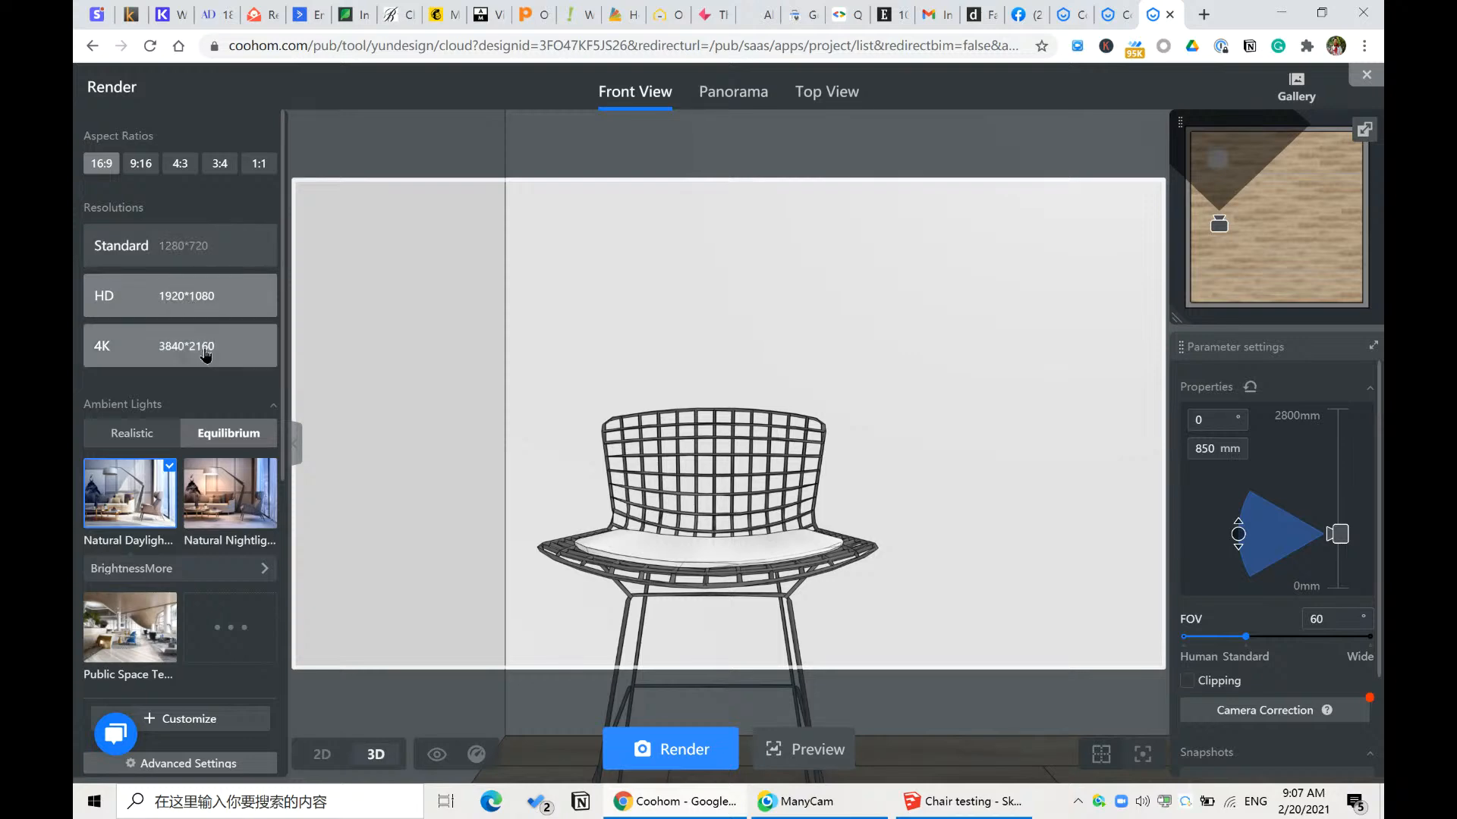
left_click(697, 751)
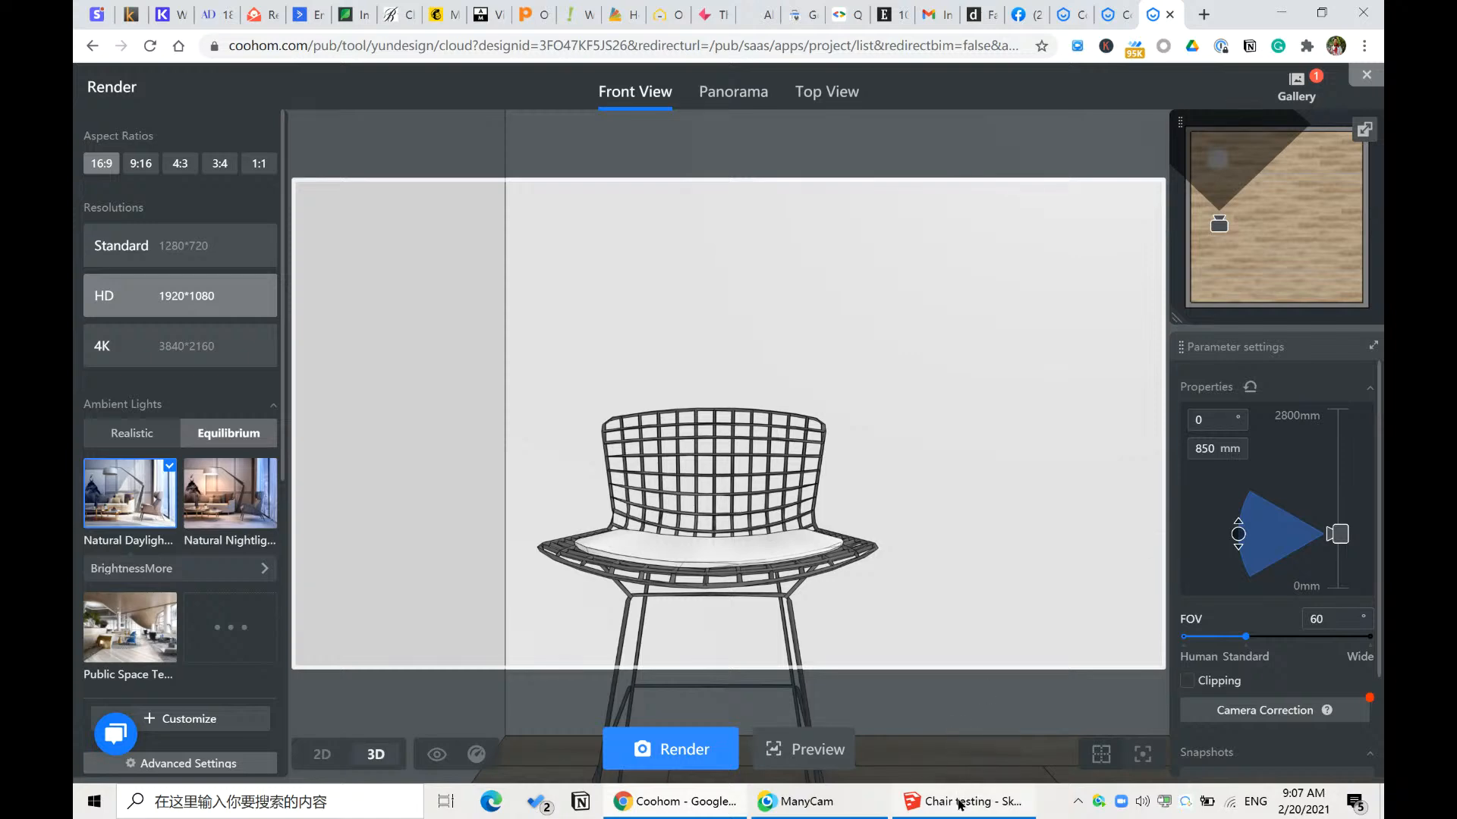
- Switch to SketchUp and open the Size testing model
left_click(960, 803)
left_click(85, 29)
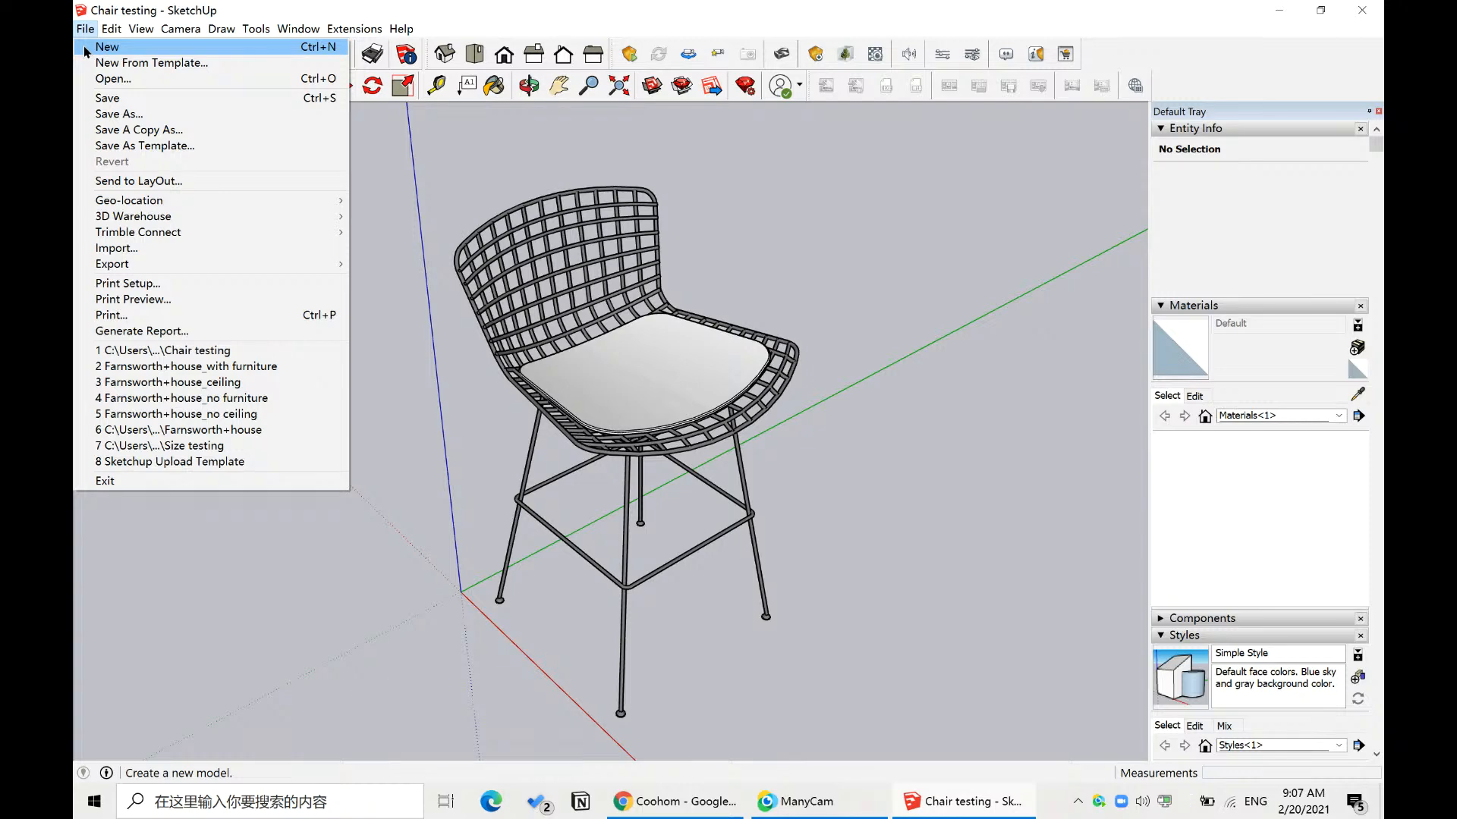
left_click(86, 49)
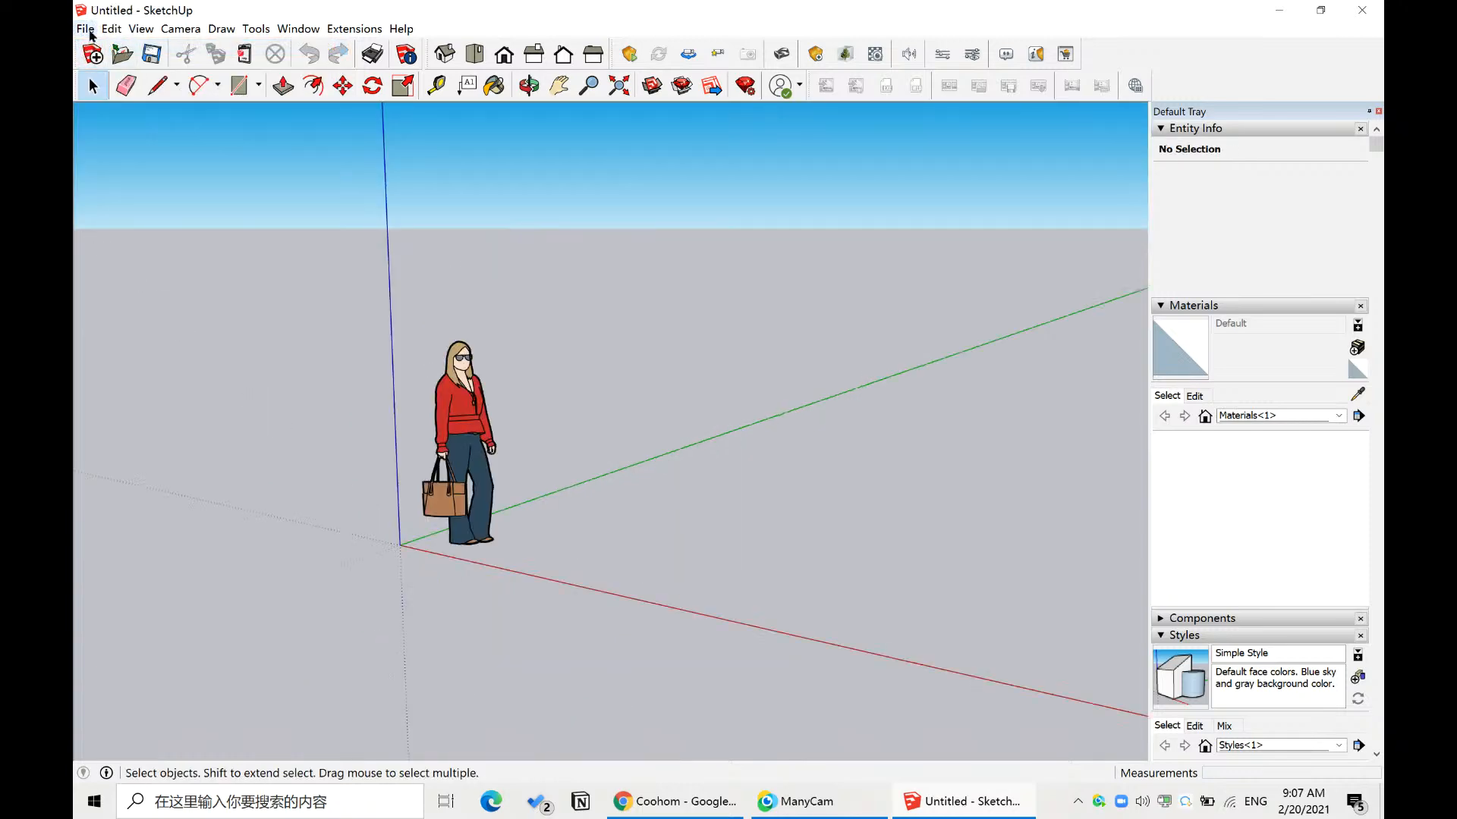
left_click(86, 29)
left_click(106, 78)
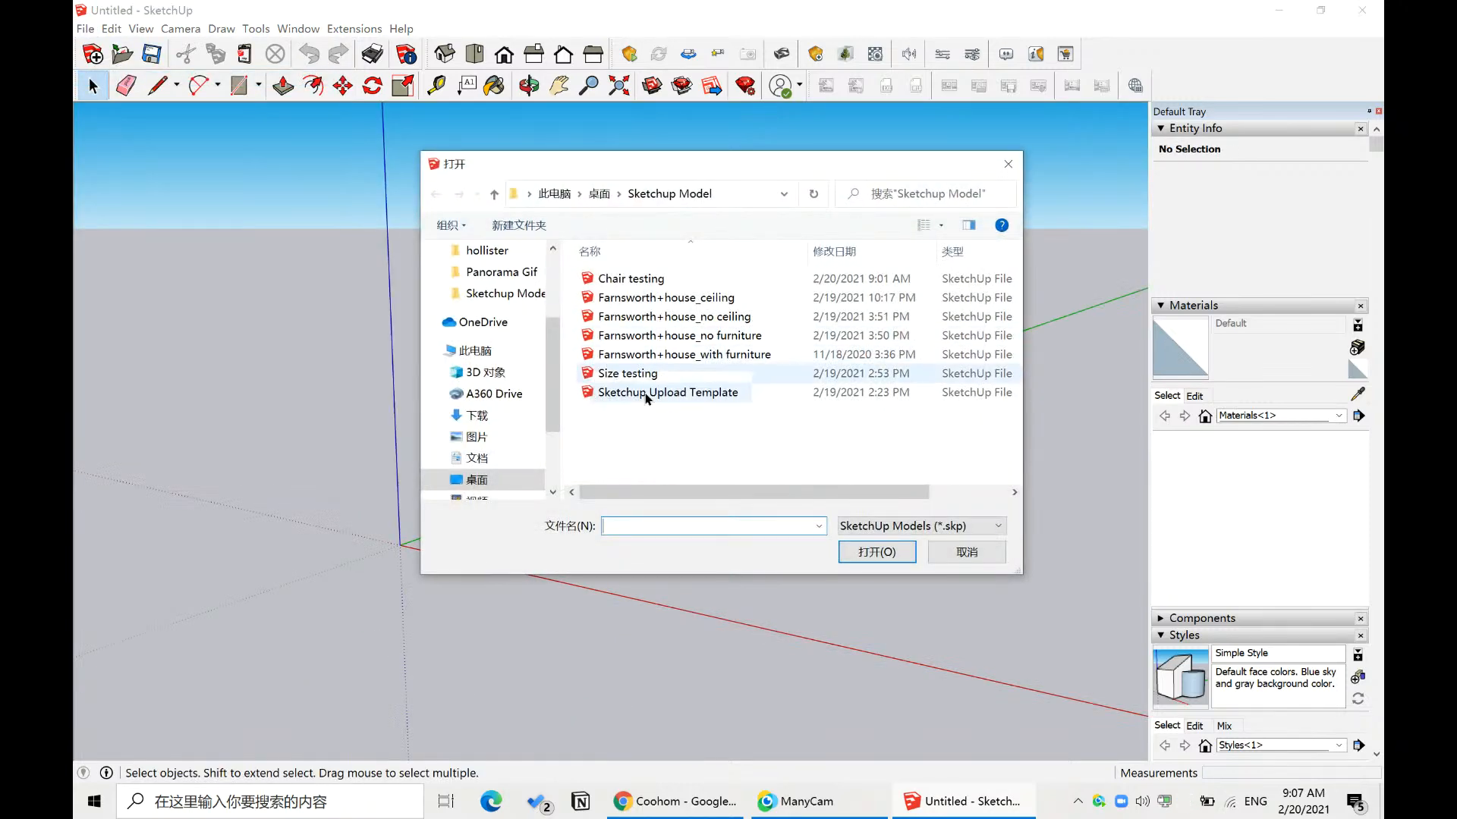
double_click(638, 374)
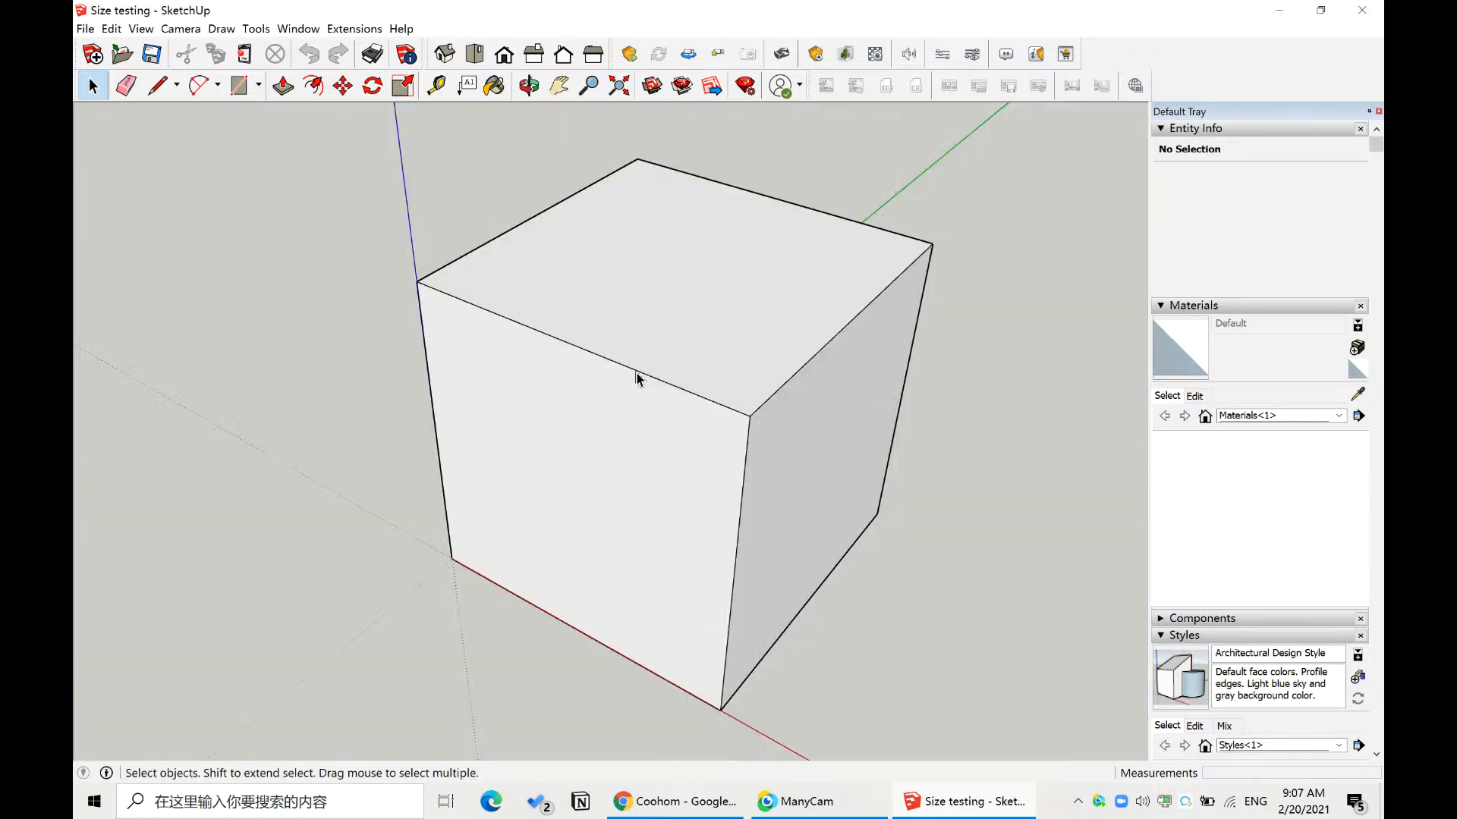
- Select the cube to inspect its entity information and shape from several angles, and deselect it
left_click(845, 520)
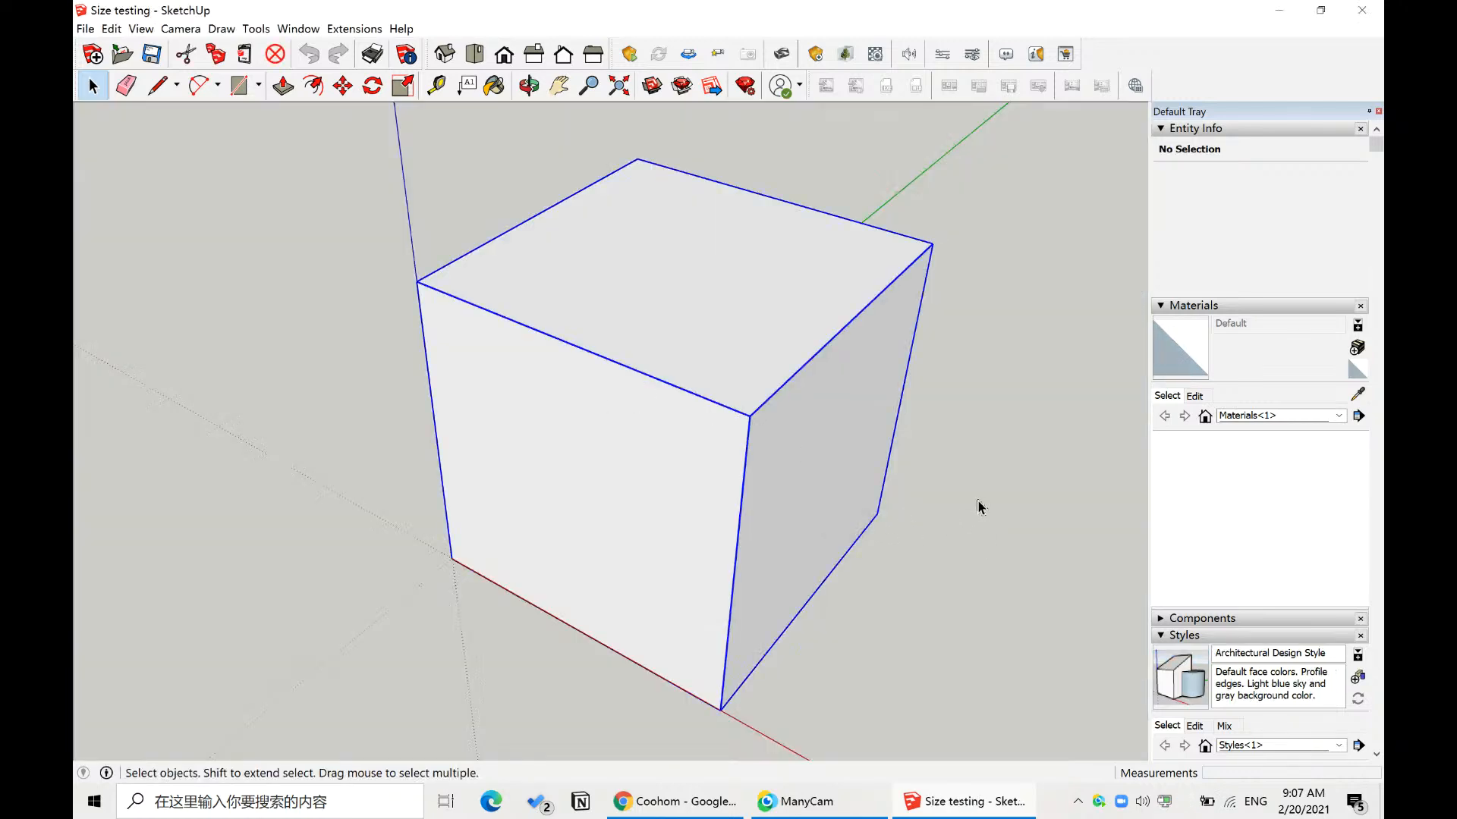
middle_click_drag(975, 504, 990, 442)
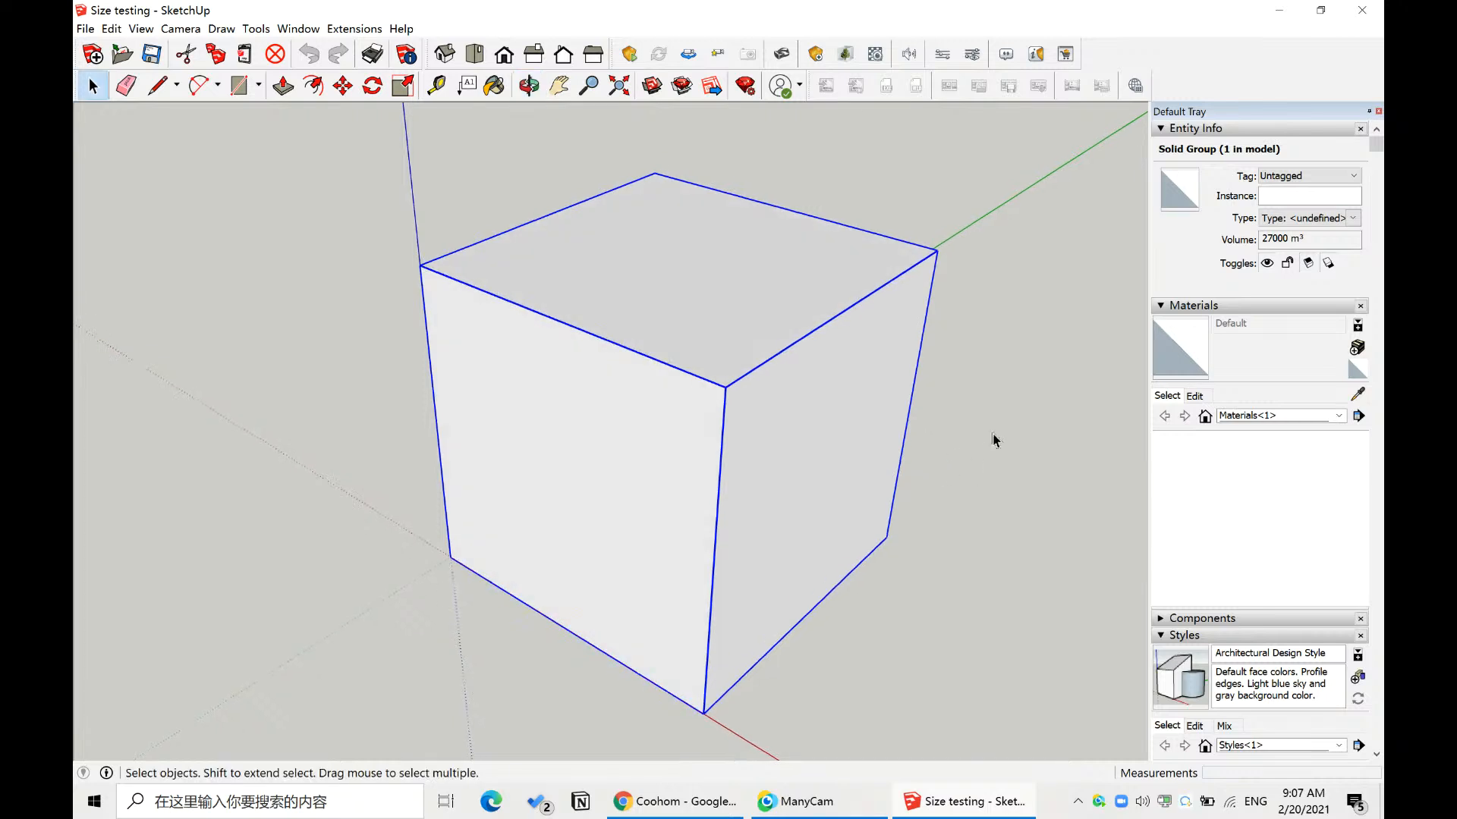
left_click(990, 442)
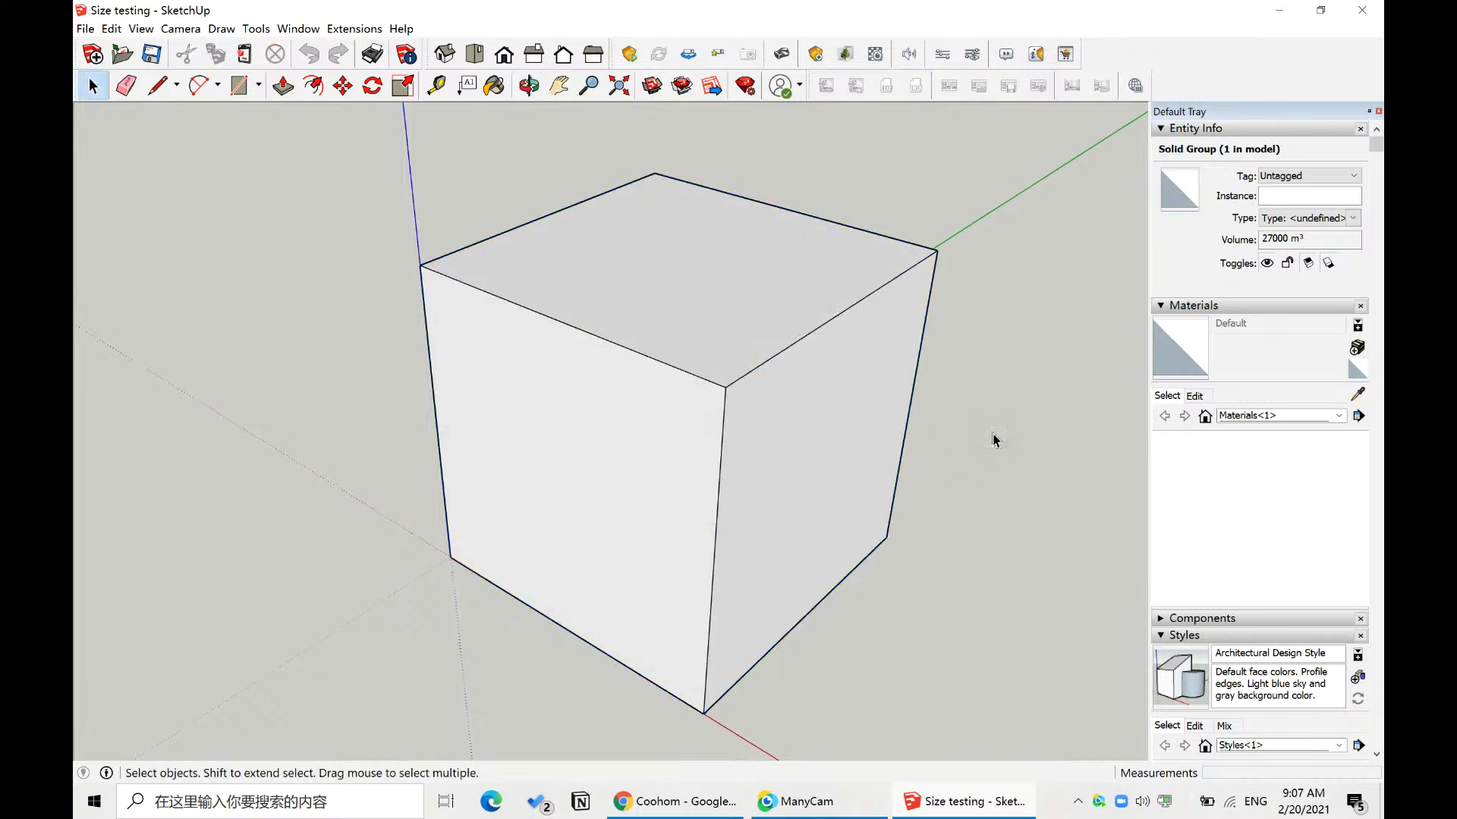
left_click(769, 434)
middle_click_drag(946, 426, 981, 494)
left_click(984, 497)
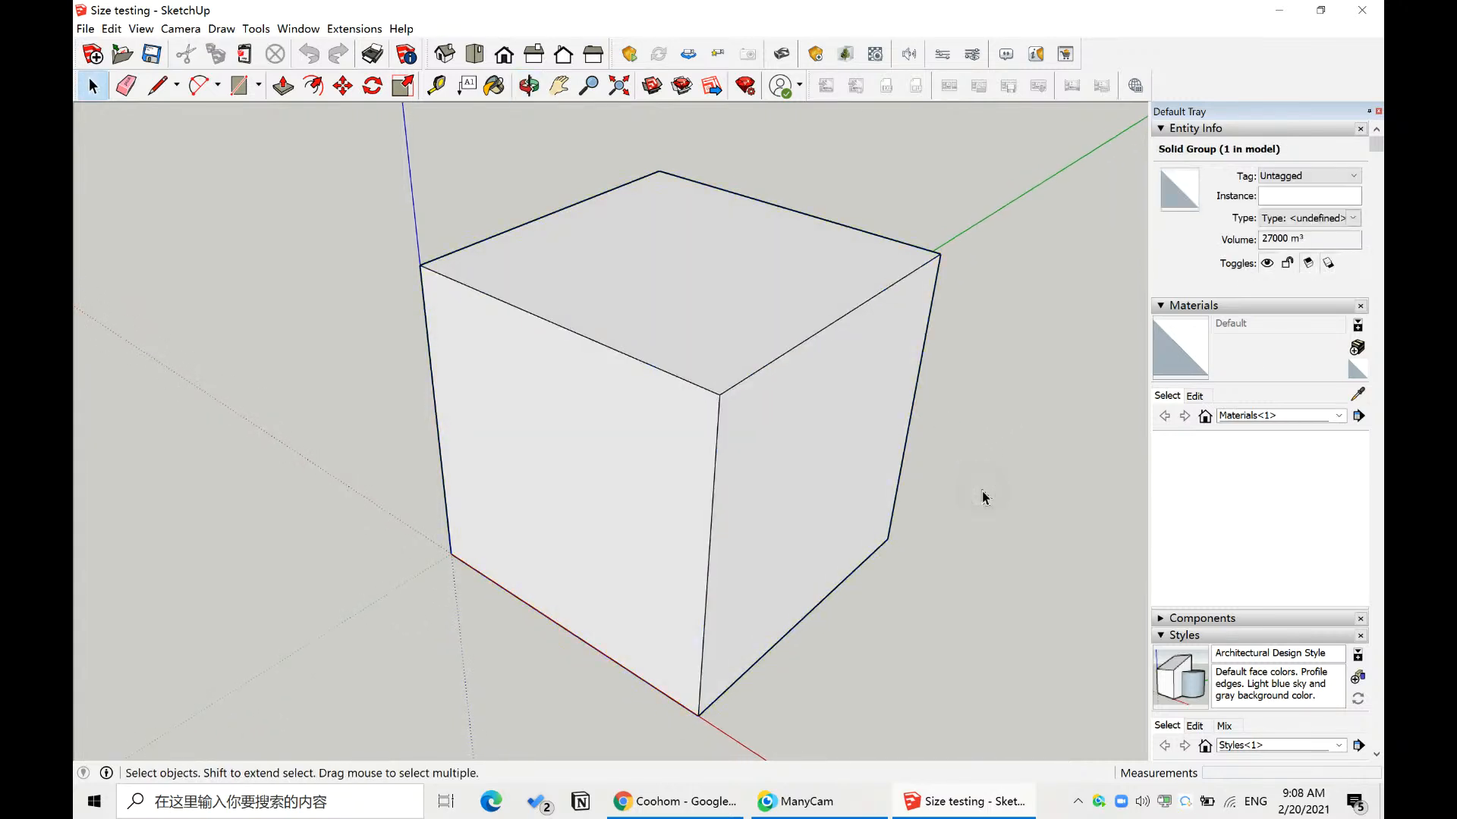
- Measure the cube's front vertical edge with the Tape Measure and return to the Select tool
key("t")
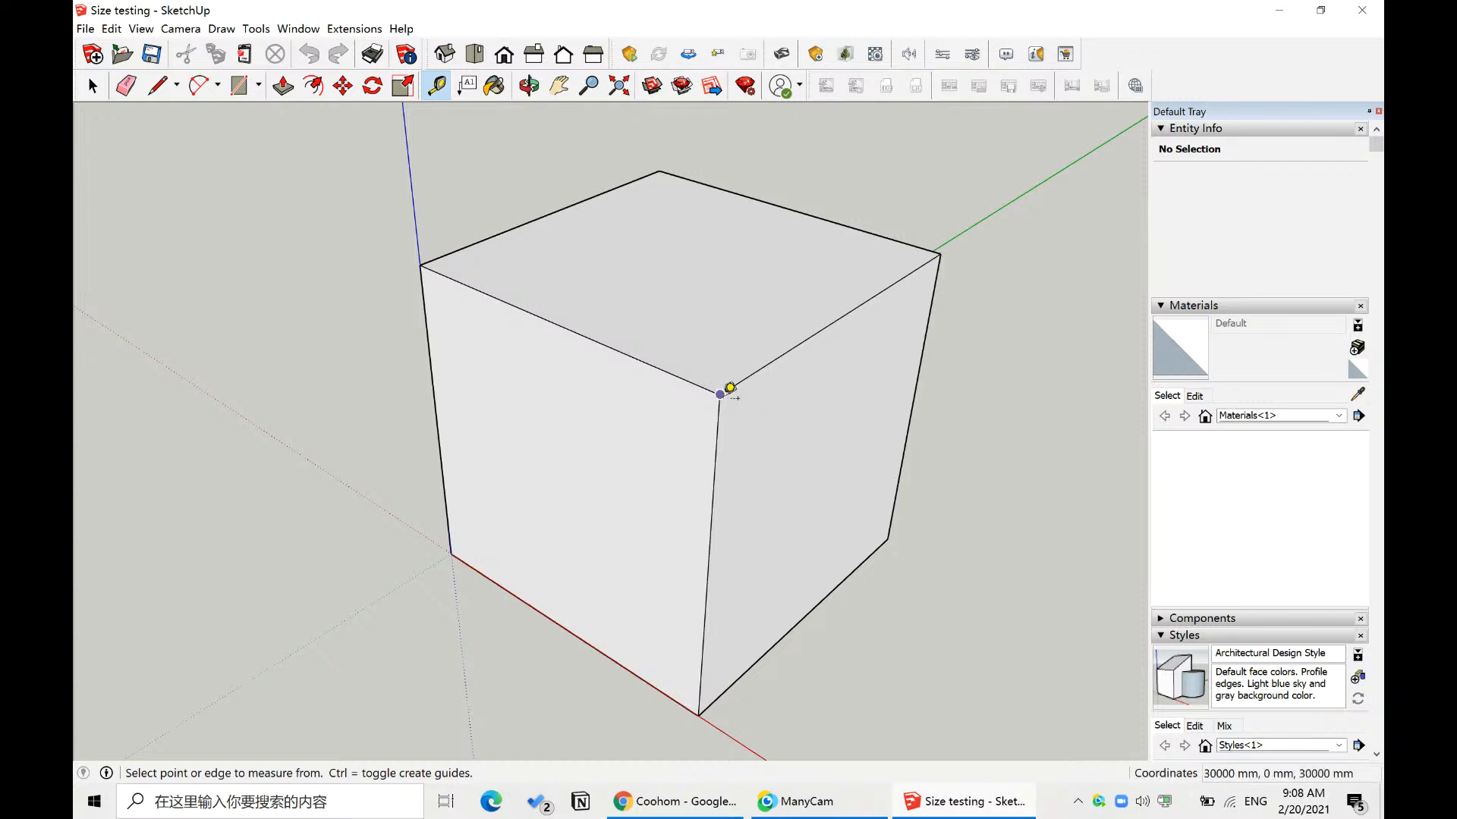
left_click(720, 395)
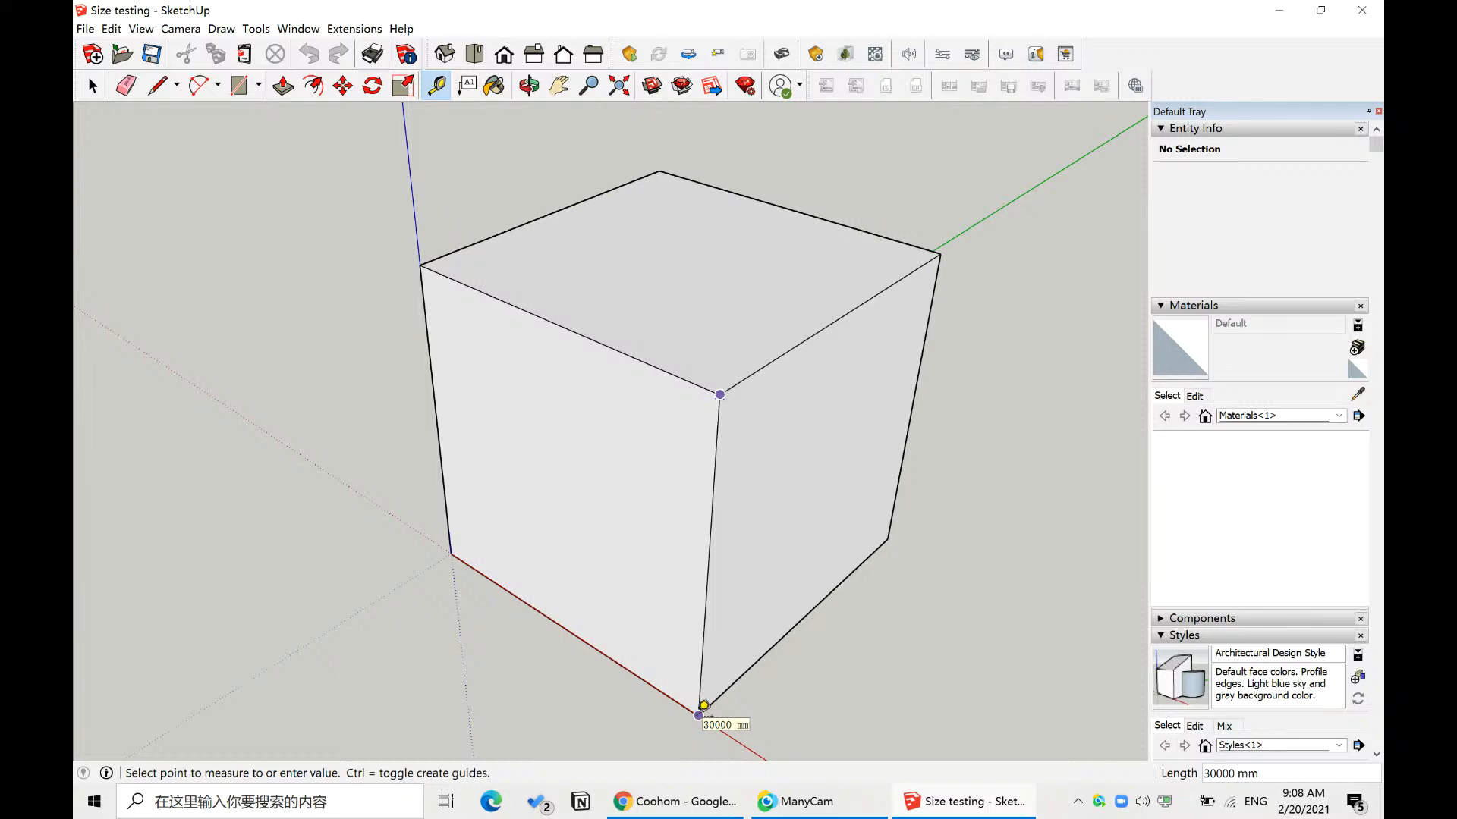
key("Escape")
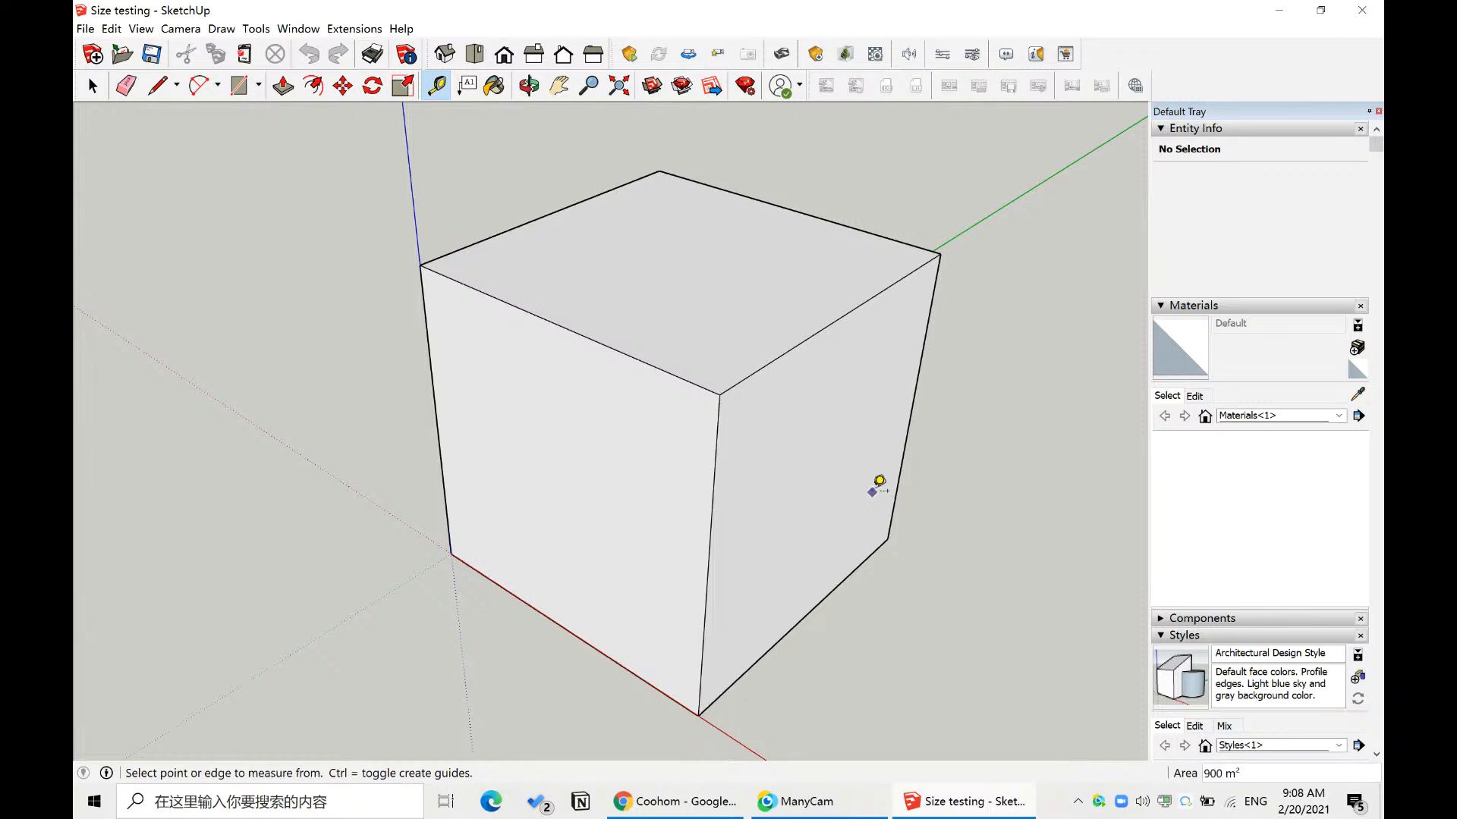
key("space")
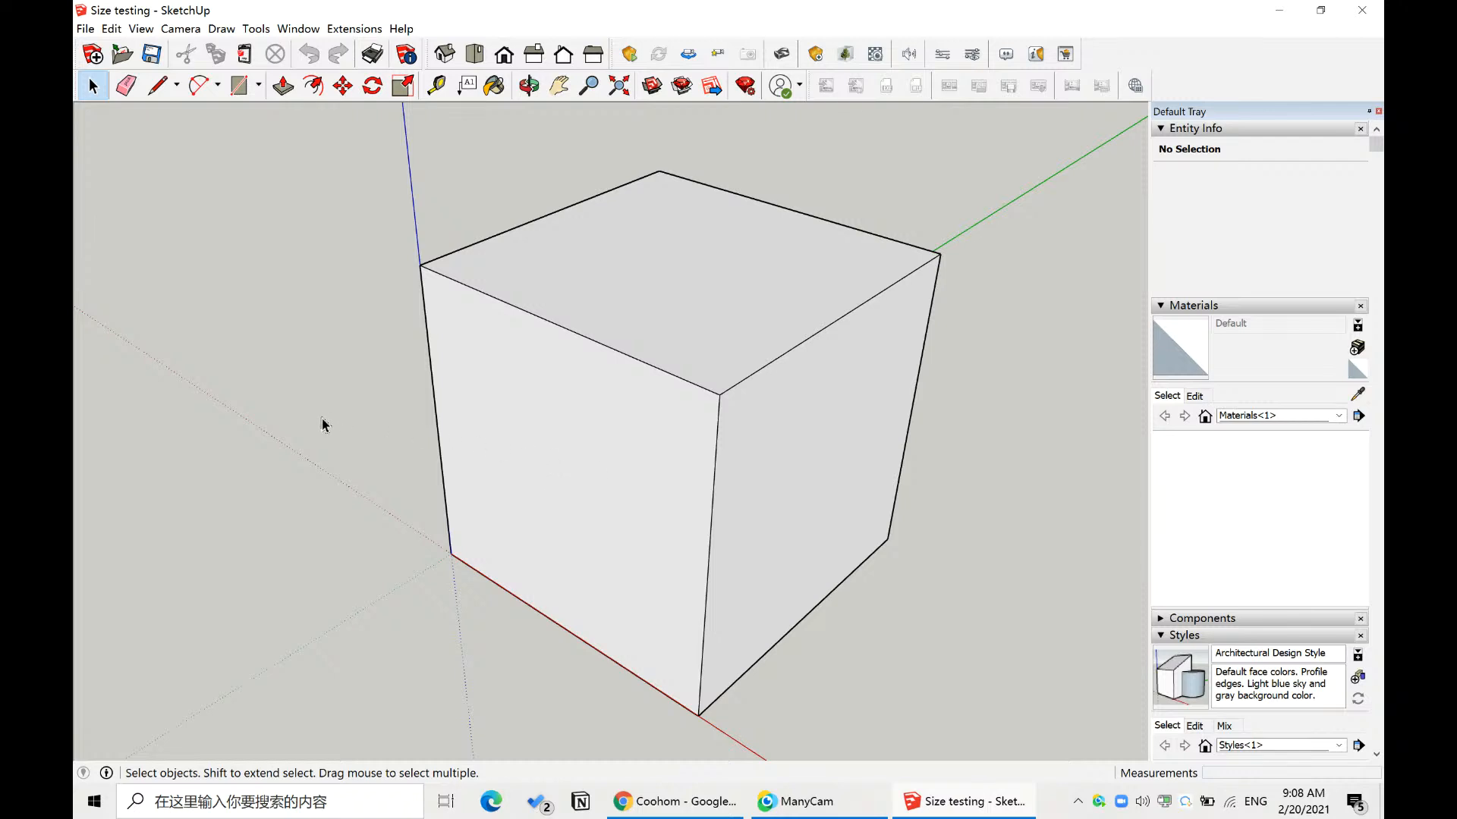
- Copy the cube group into a new blank model and place it beside the standing figure near the origin
left_click(700, 459)
left_click(1034, 481)
left_click(806, 462)
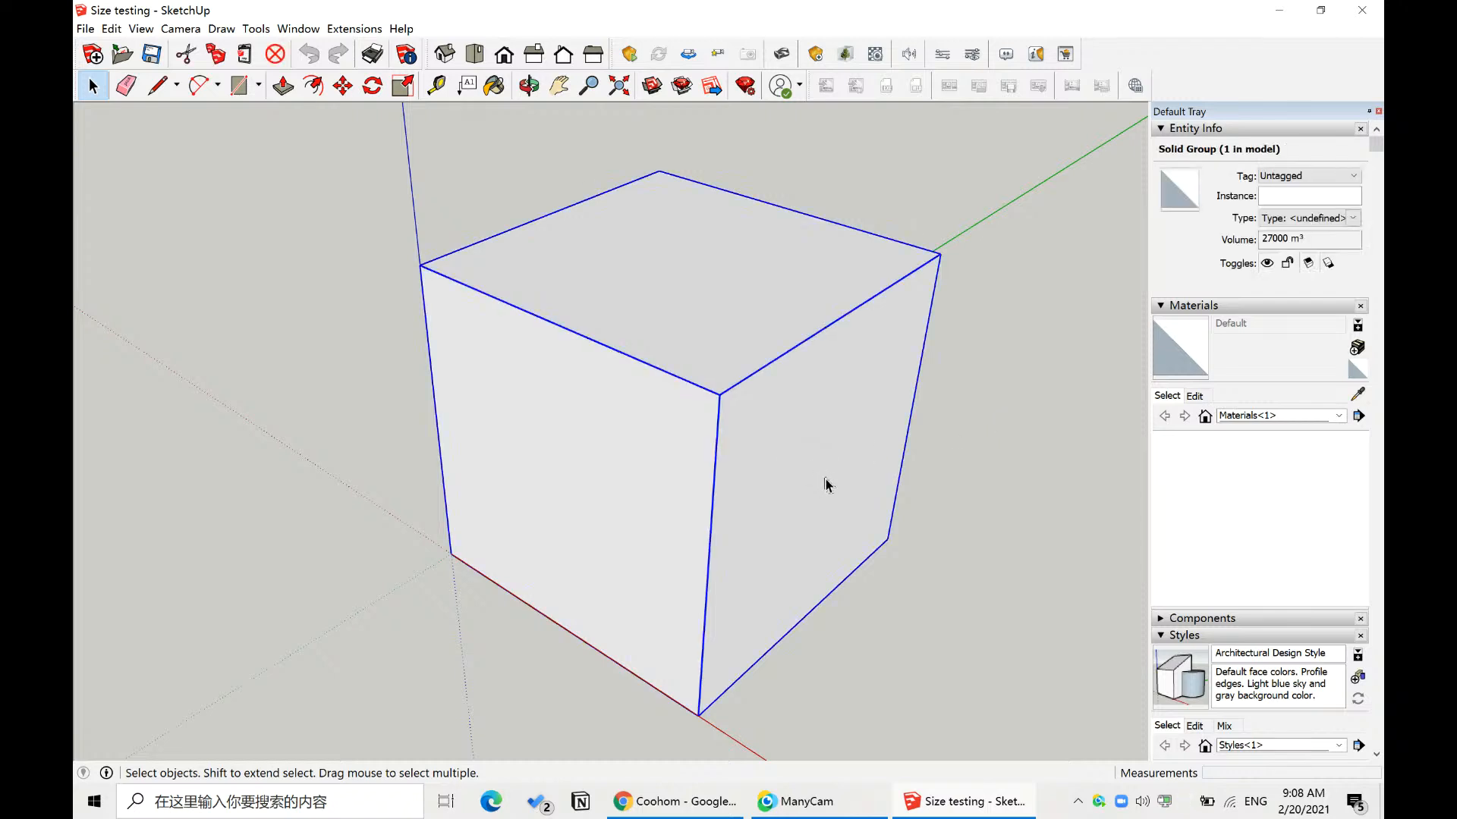
left_click(86, 28)
left_click(102, 42)
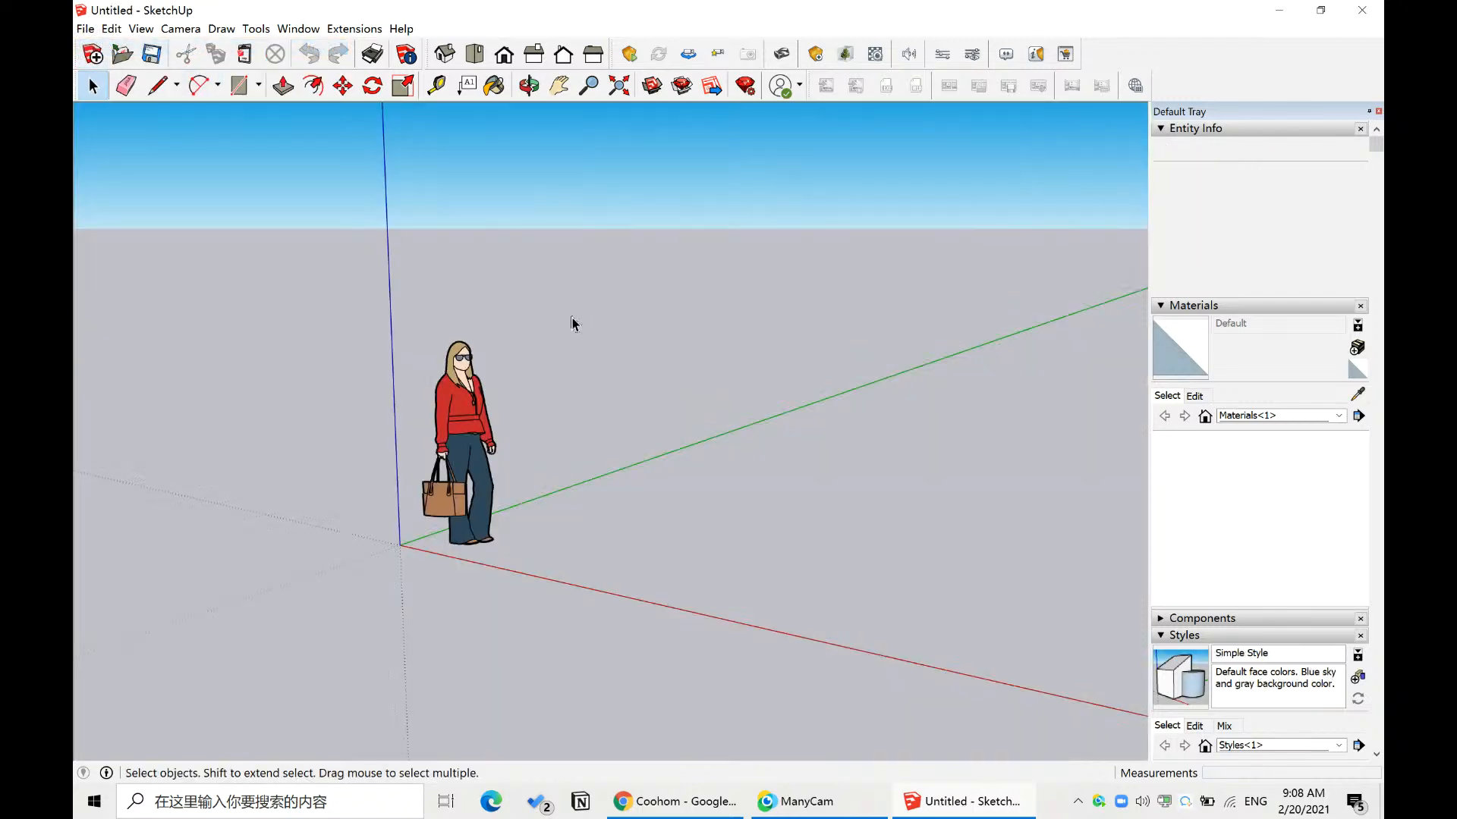
key("ctrl+v")
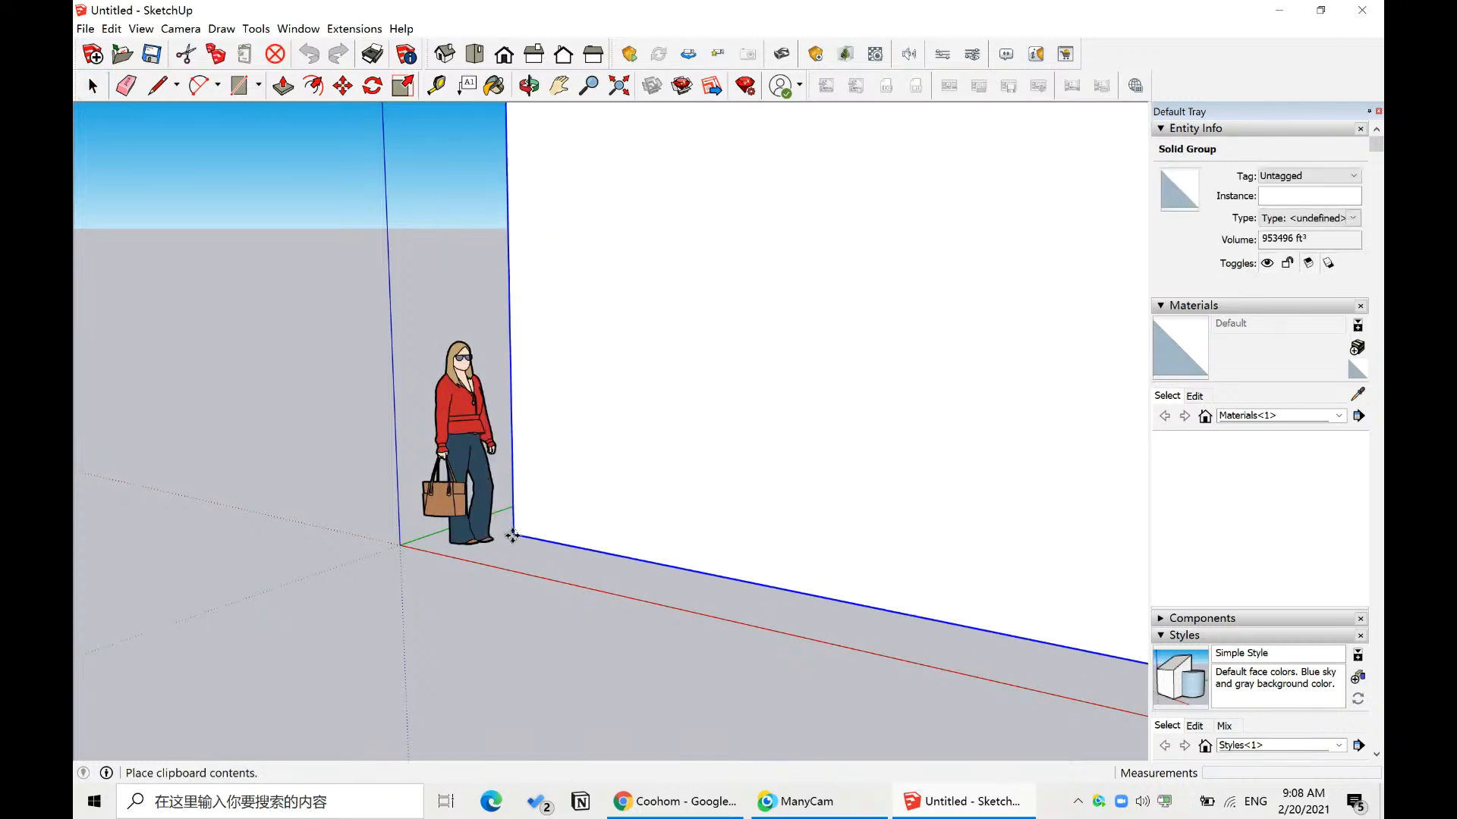
left_click(497, 541)
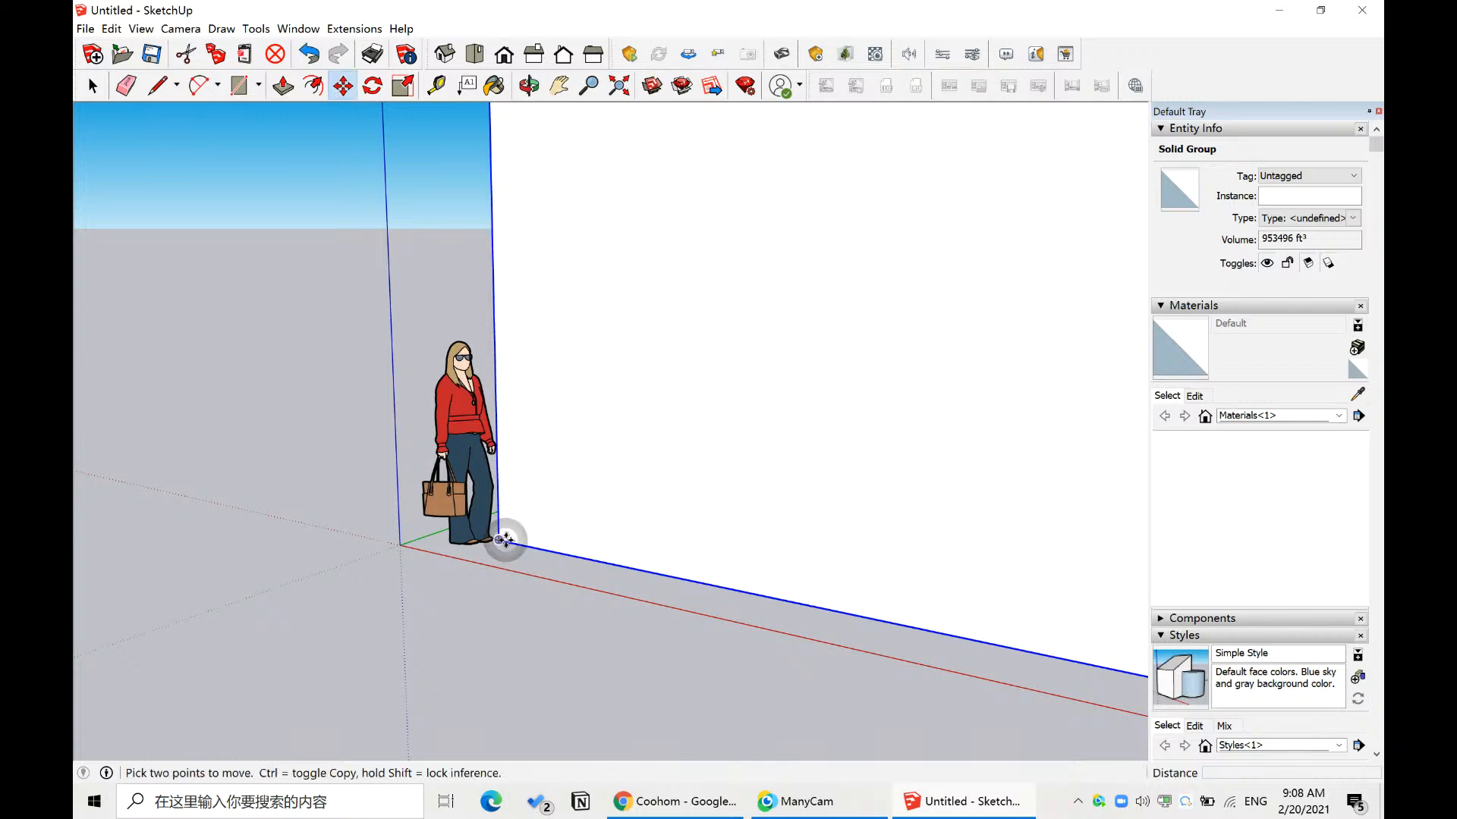
key("space")
- Examine the cube's size against the standing figure from several angles and distances
scroll(428, 505, "down", 1)
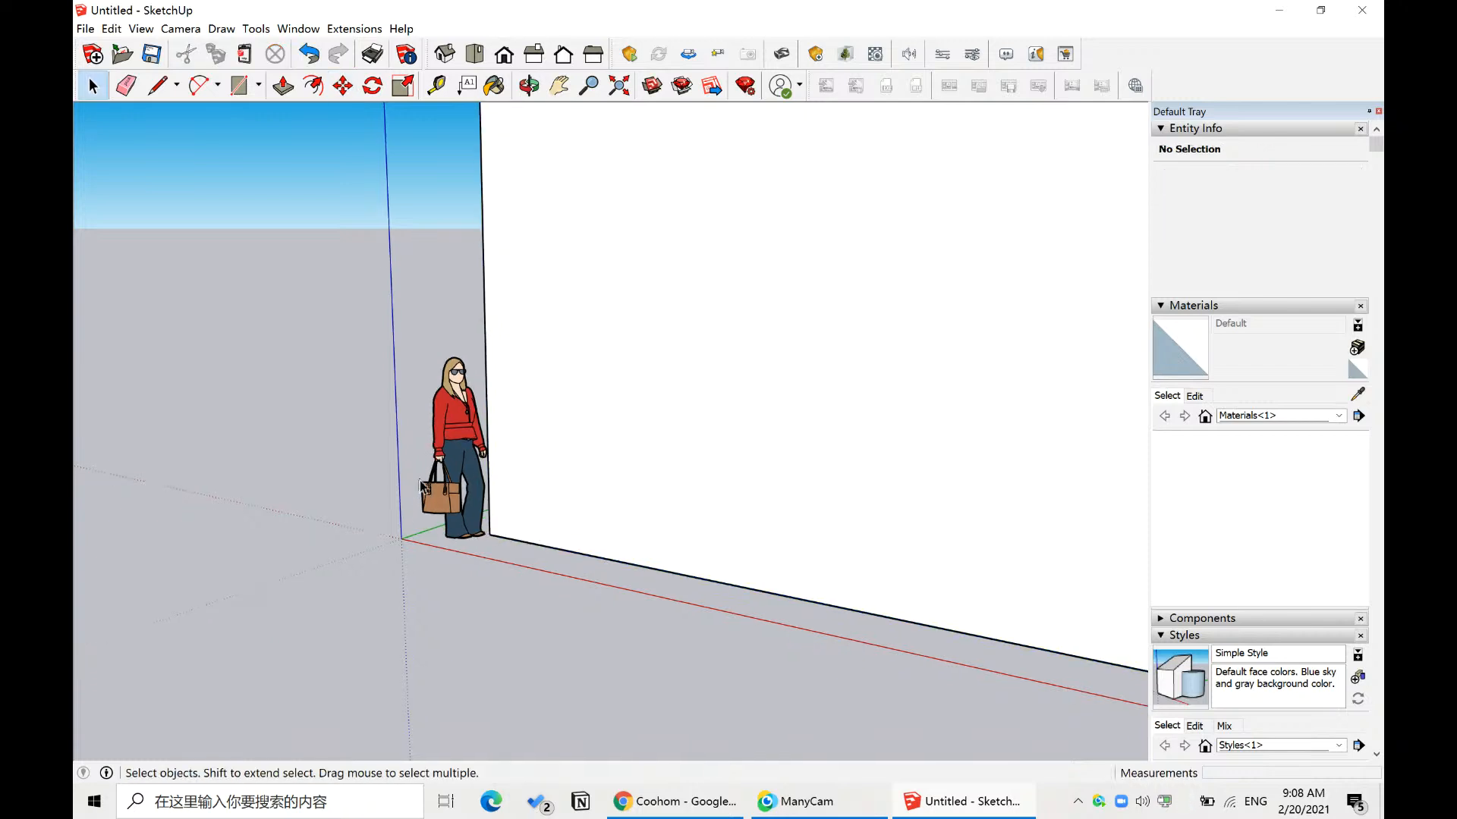
middle_click_drag(427, 506, 456, 515)
scroll(456, 515, "down", 3)
scroll(456, 519, "down", 5)
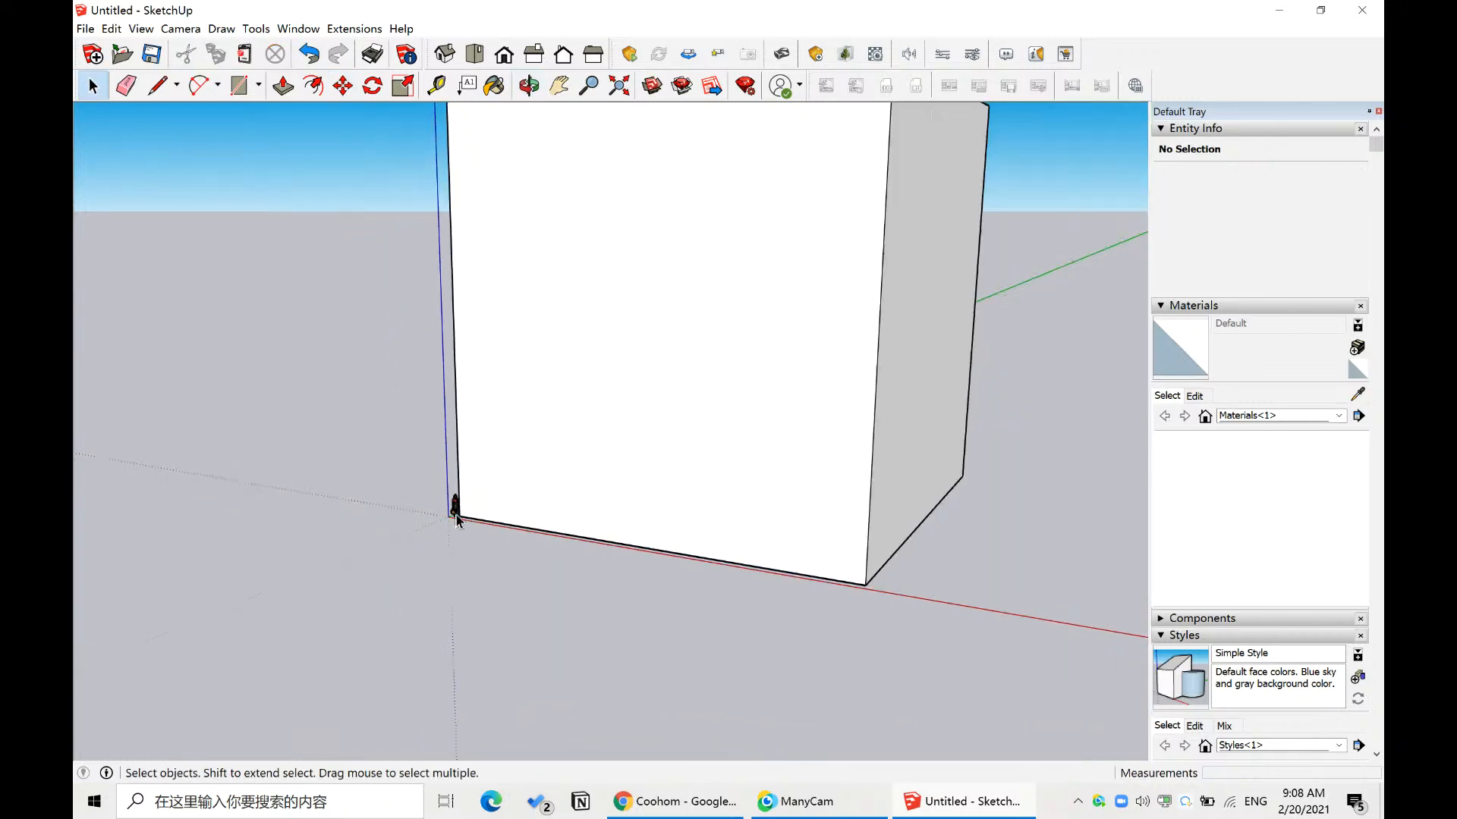
middle_click_drag(460, 516, 637, 602)
scroll(645, 511, "up", 3)
scroll(645, 512, "down", 1)
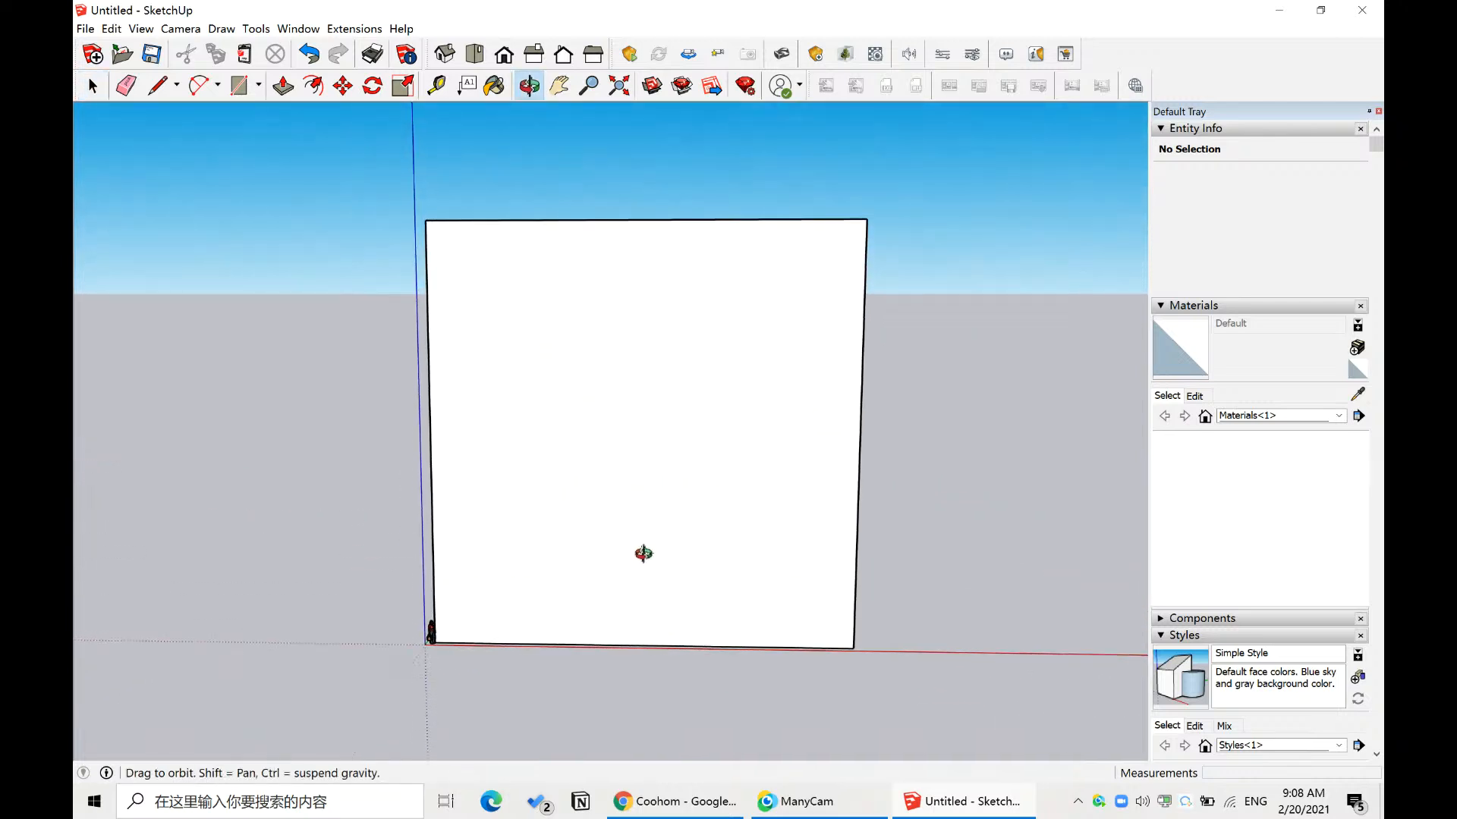
scroll(650, 562, "up", 2)
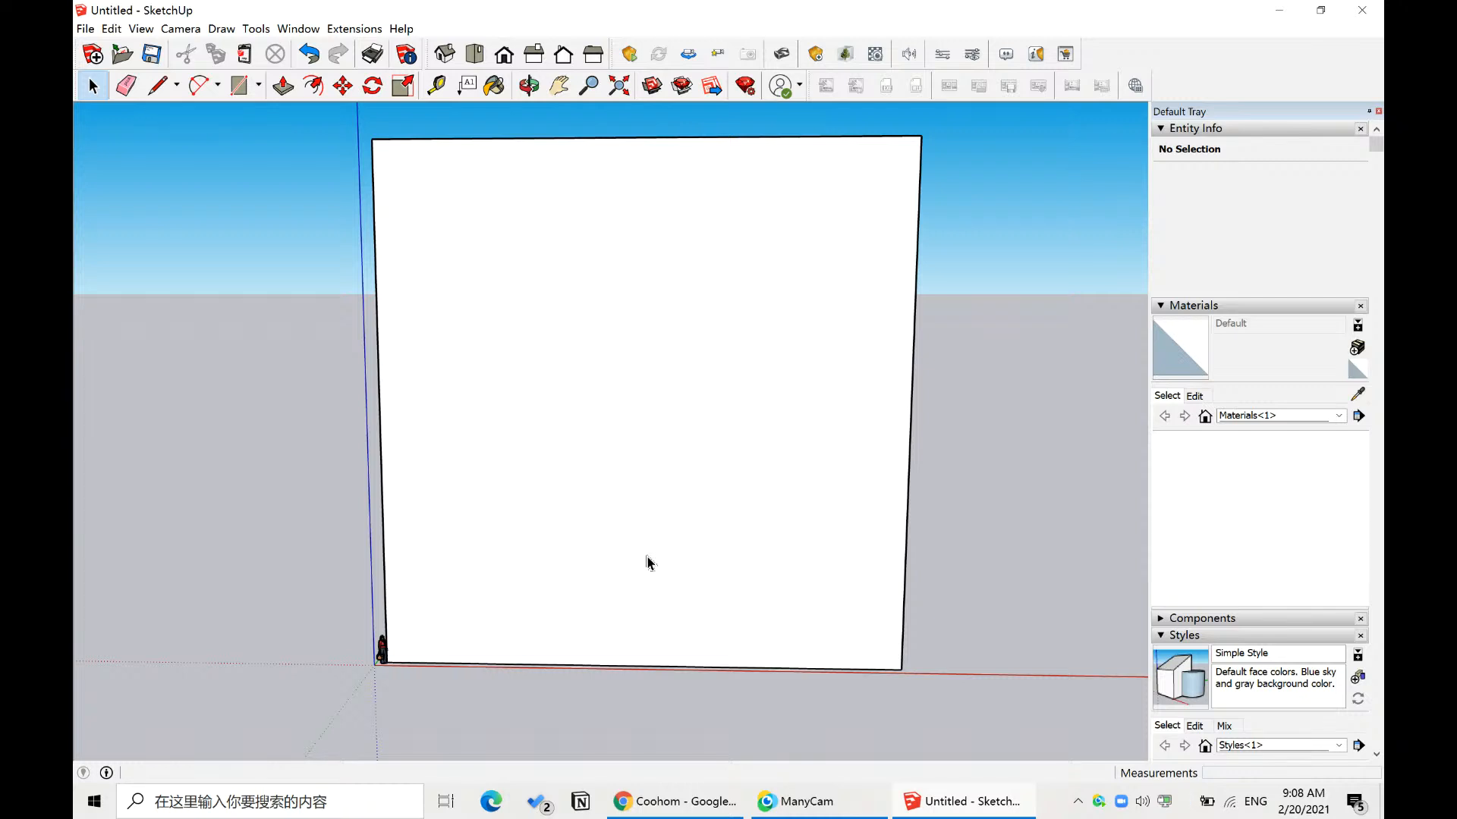
middle_click_drag(649, 563, 692, 507)
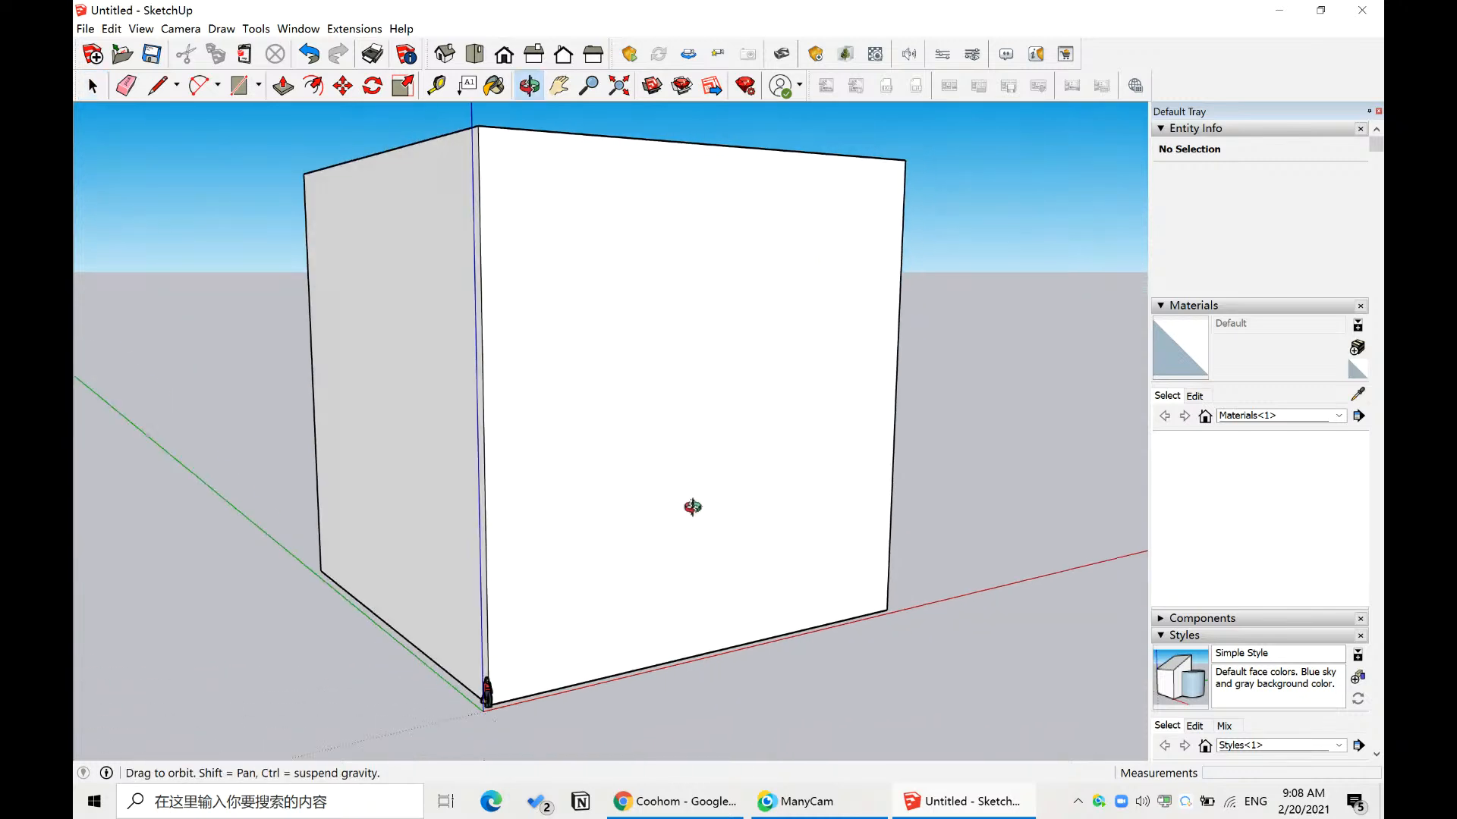
middle_click_drag(695, 423, 520, 514)
middle_click_drag(664, 513, 487, 526)
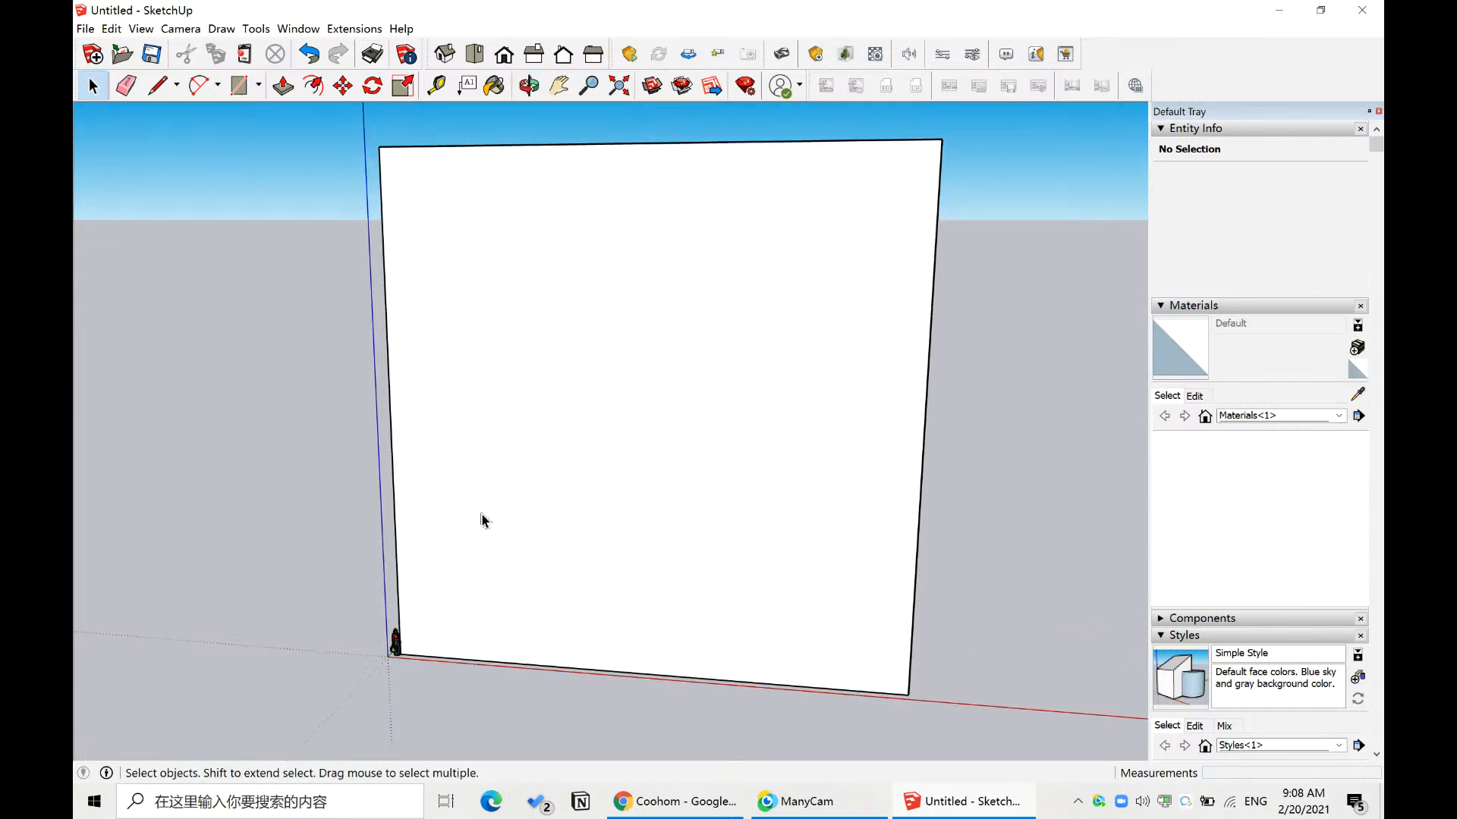
scroll(400, 634, "up", 5)
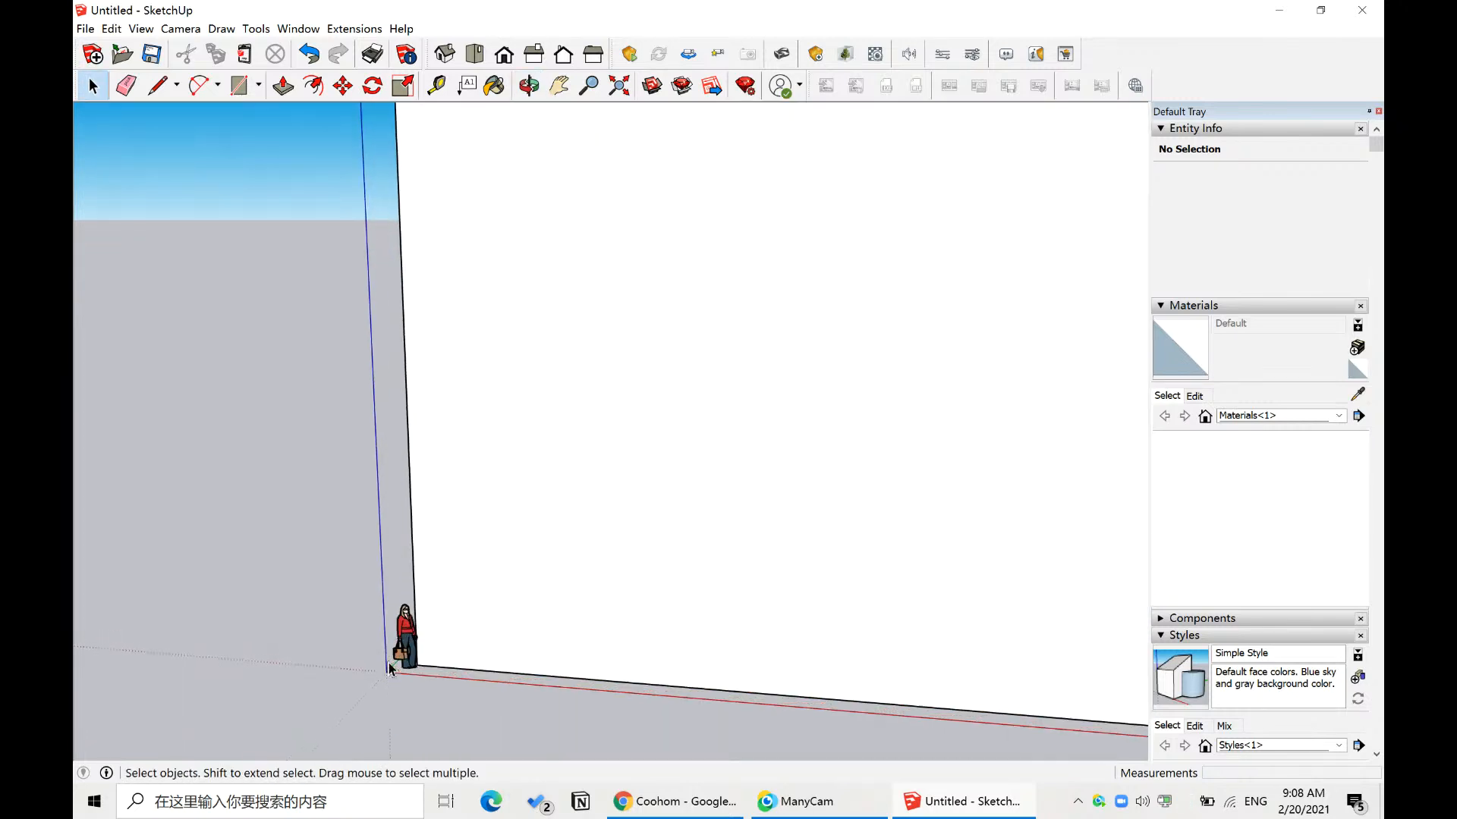
scroll(447, 666, "down", 6)
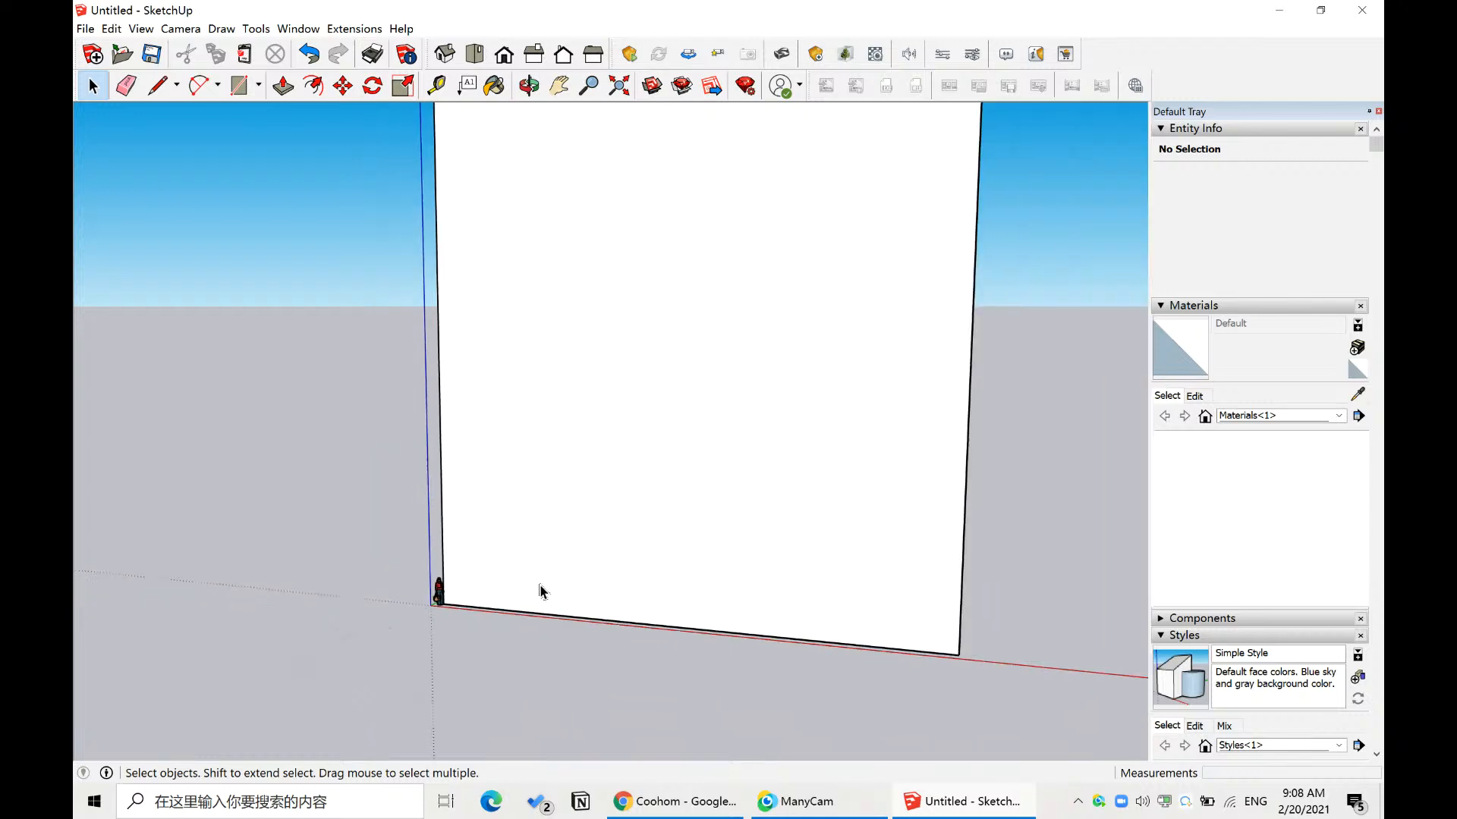
middle_click_drag(539, 592, 715, 589)
scroll(766, 604, "up", 2)
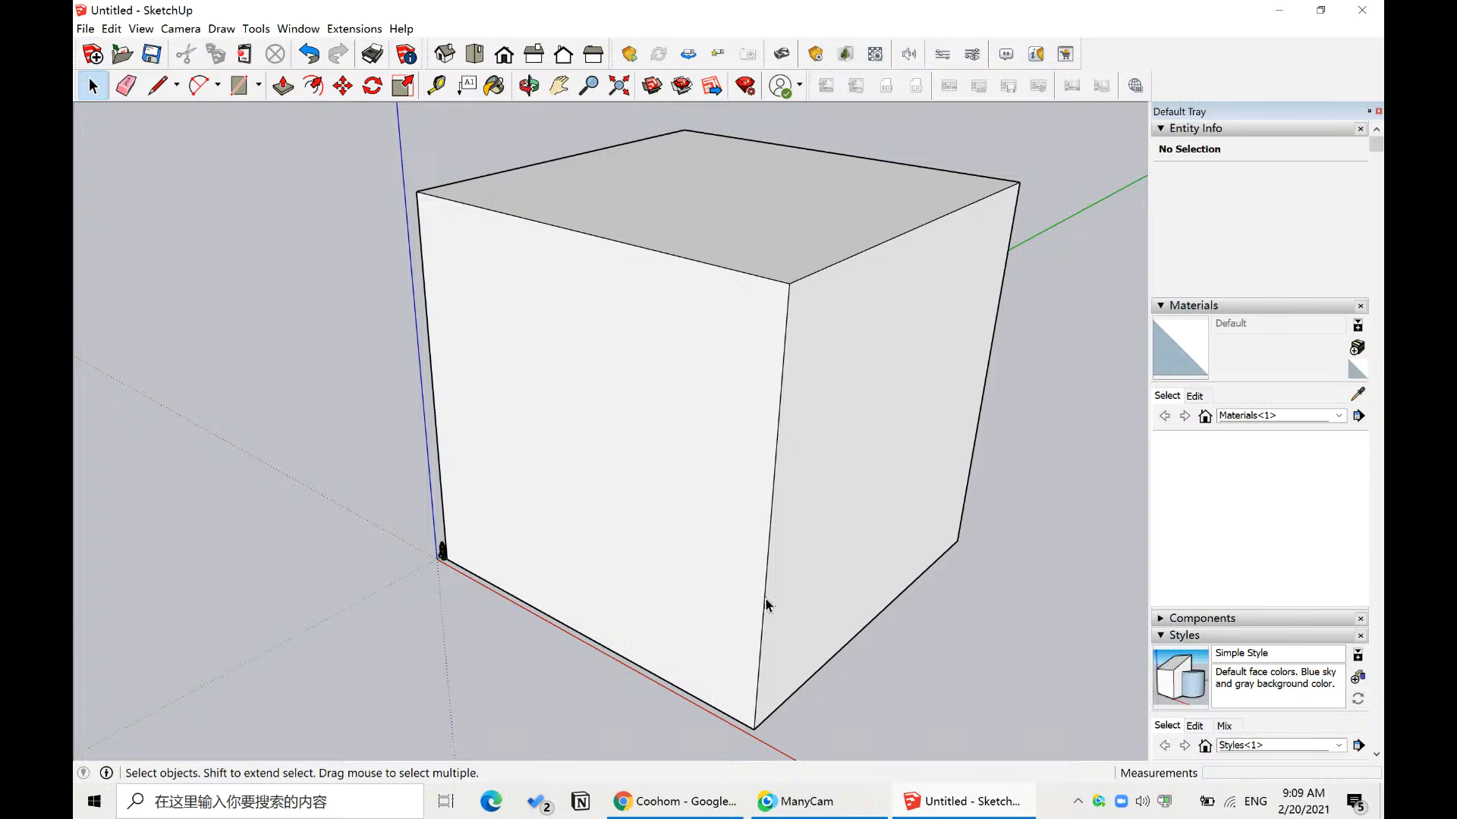
- Select the cube group, switch to Coohom and exit the render setup to return to the room design
triple_click(717, 353)
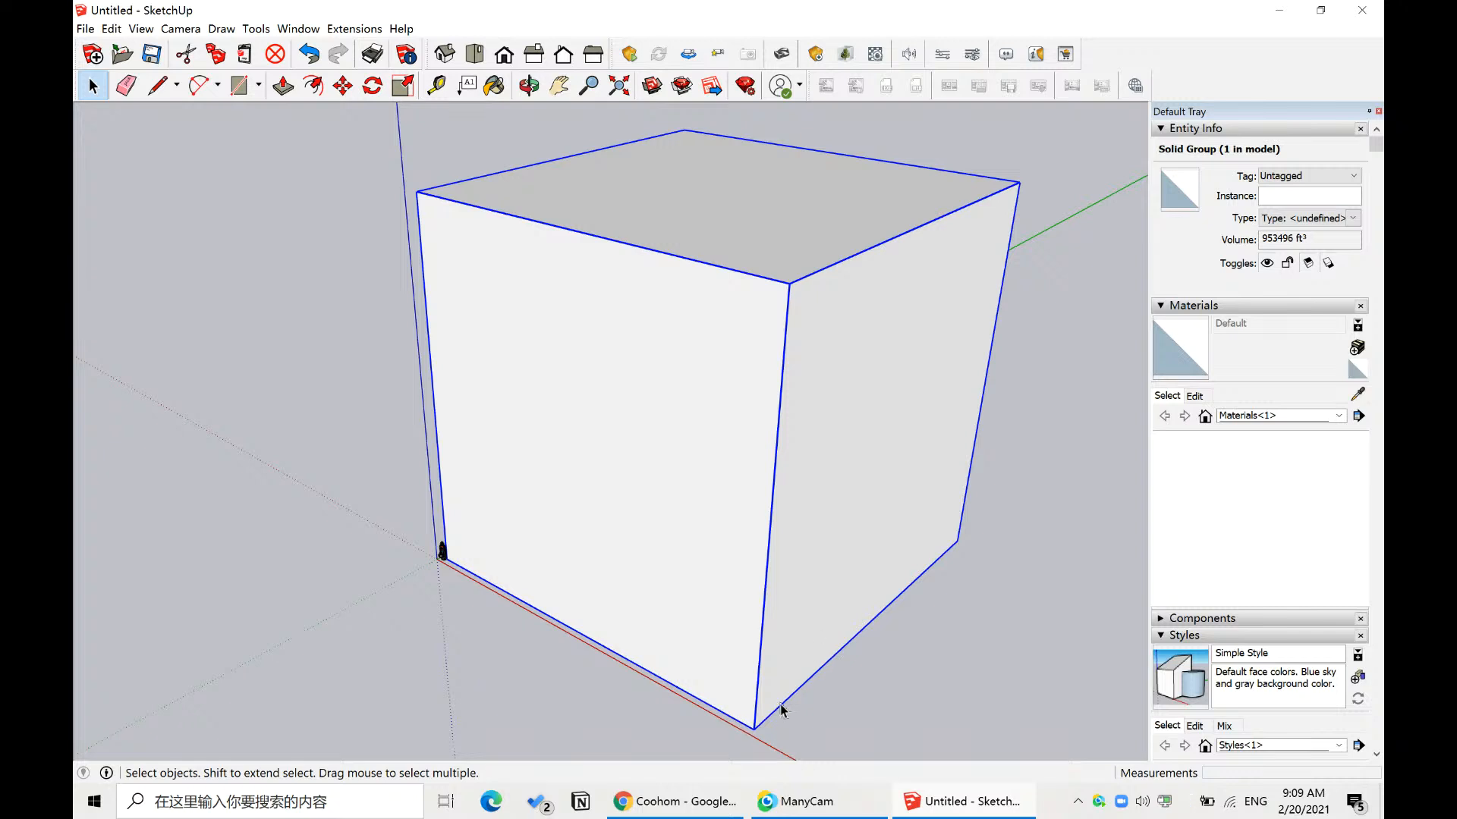
left_click(681, 801)
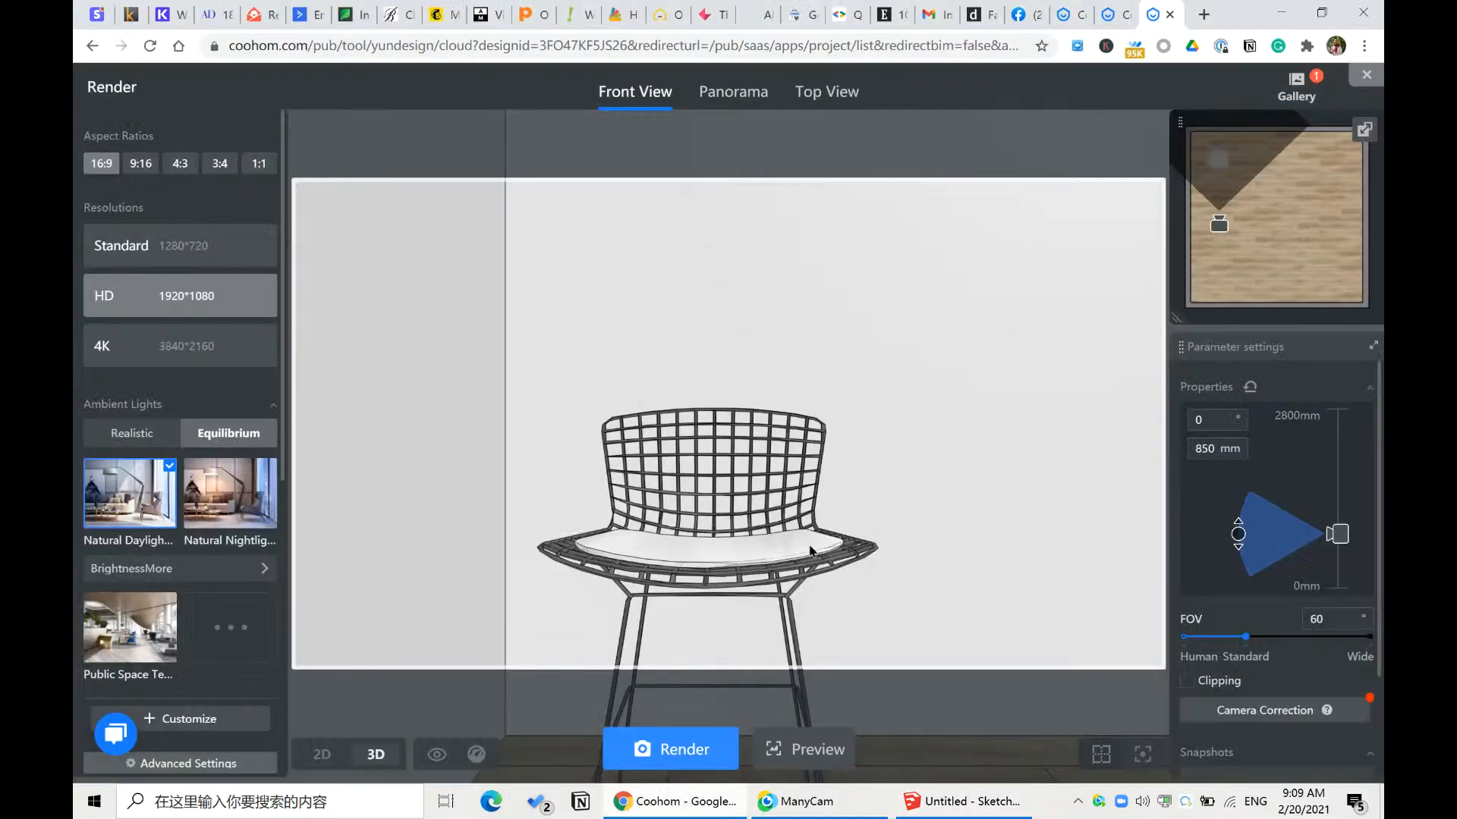
left_click(1367, 74)
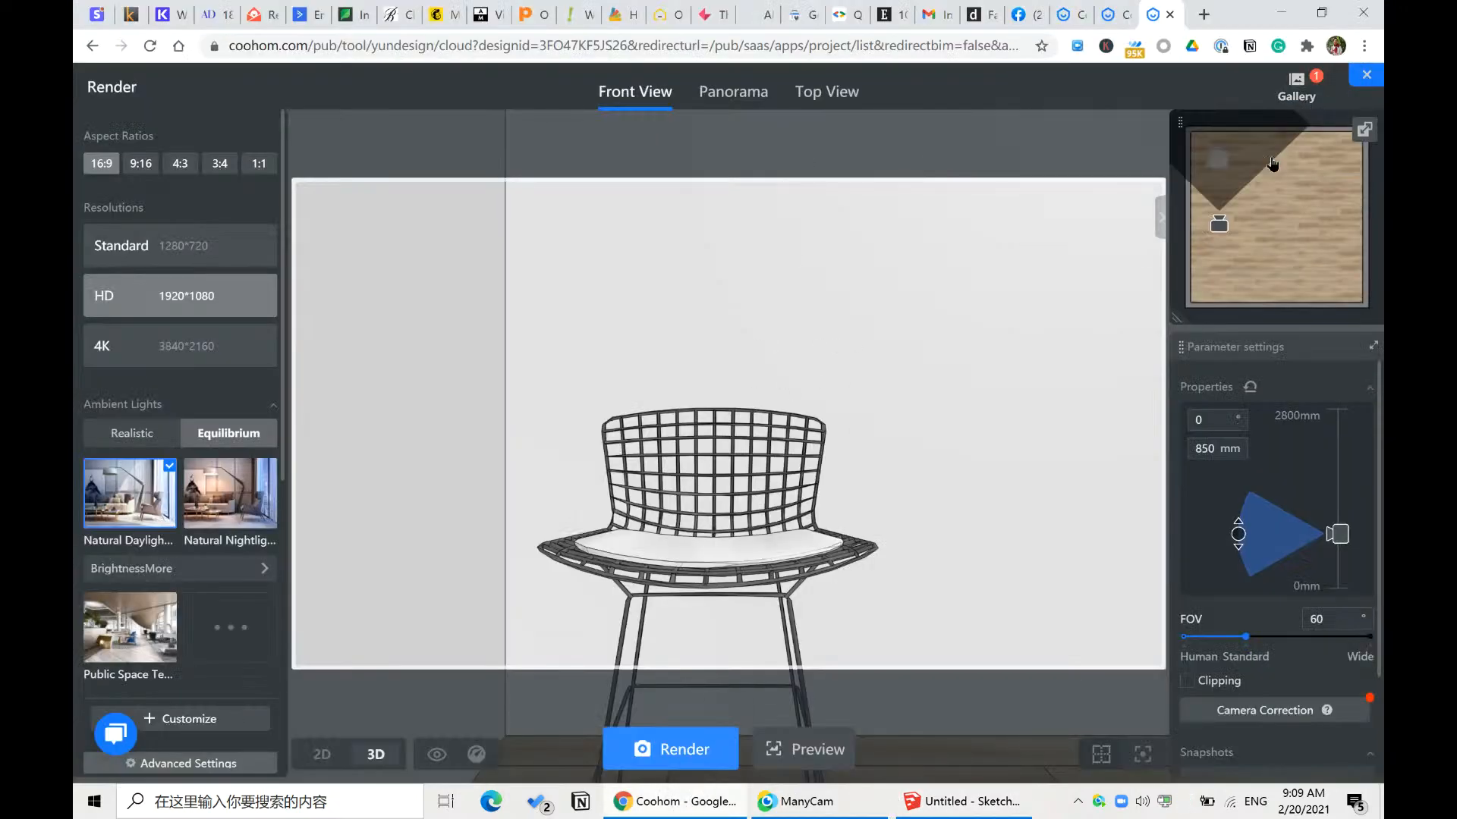
- Scale up the placed chair proportionally to 864 × 826 × 1376 mm, undoing the last size change and reselecting the chair
left_click(630, 311)
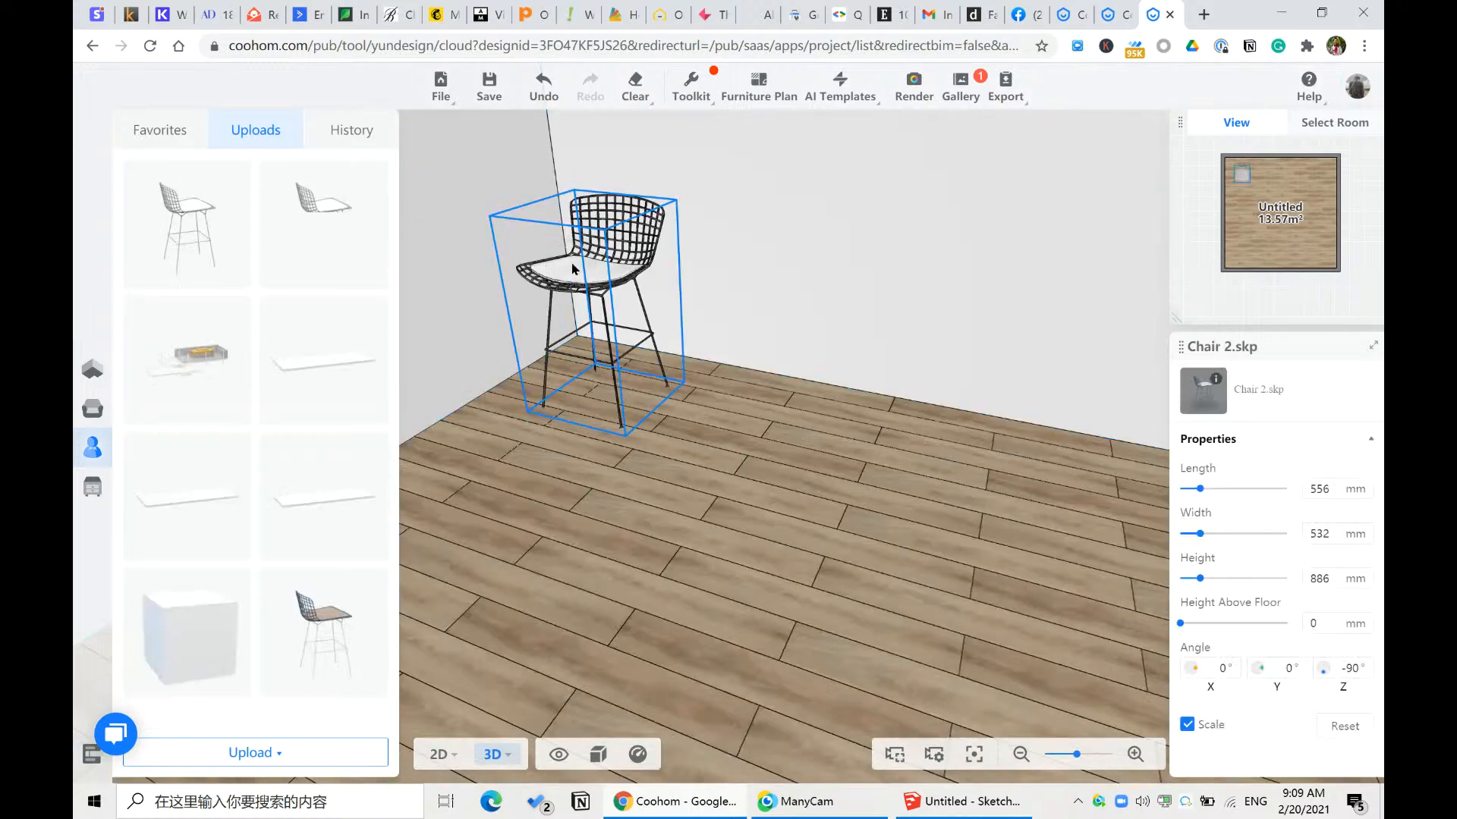
left_click_drag(1200, 581, 1217, 580)
scroll(897, 602, "down", 5)
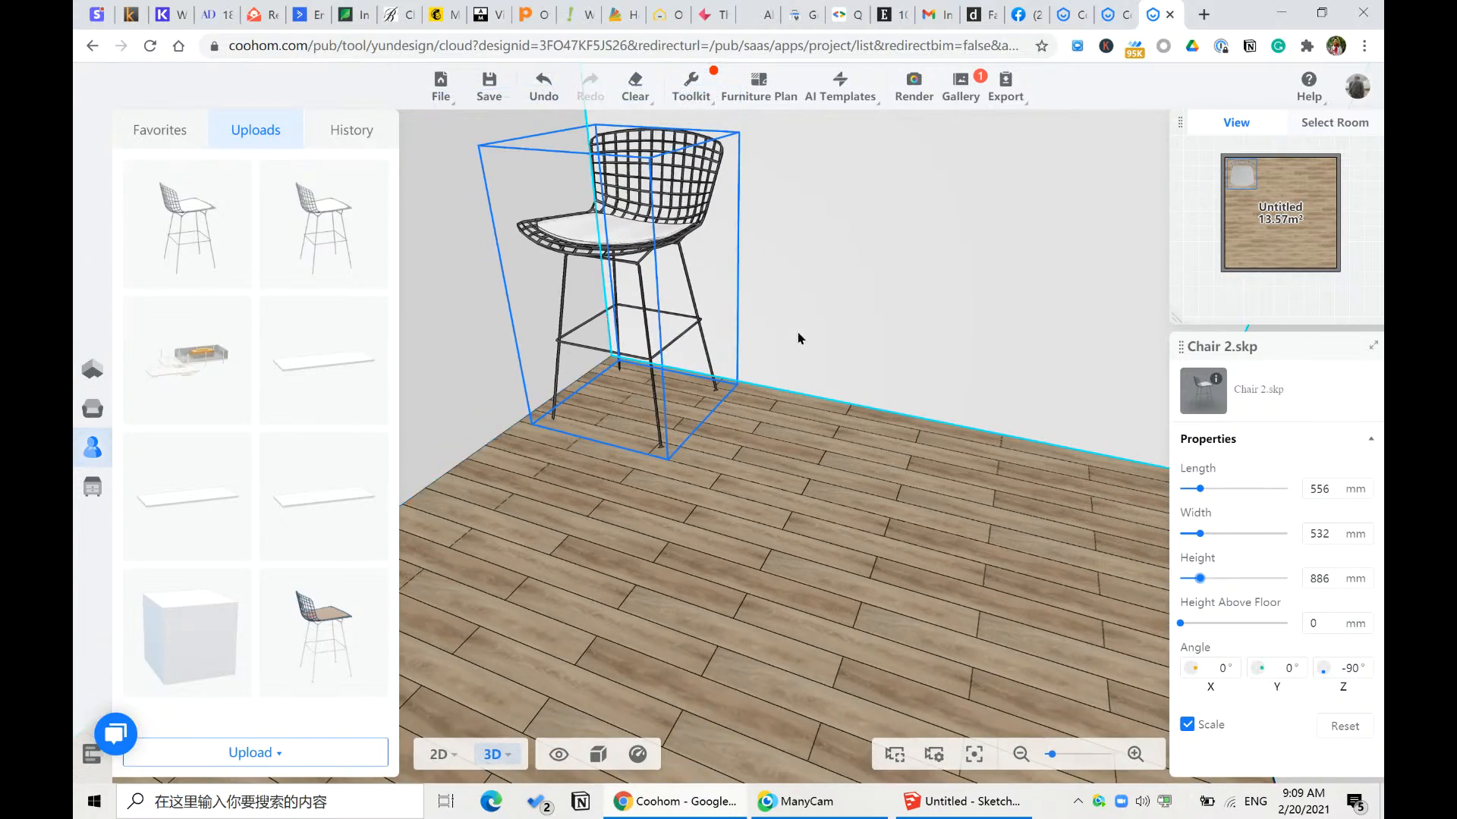
key("ctrl+z")
scroll(557, 213, "up", 3)
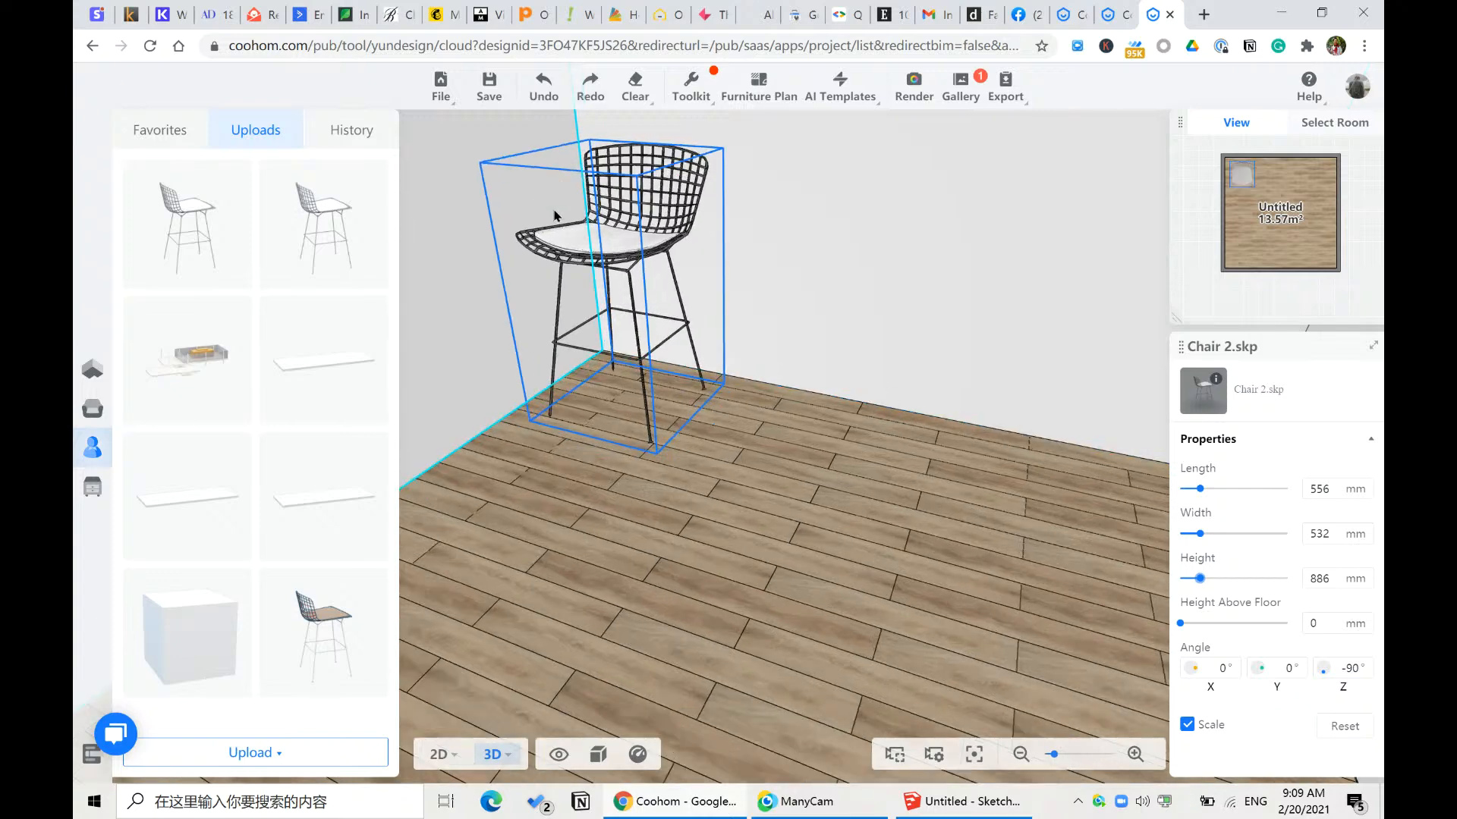
scroll(775, 588, "down", 2)
left_click(785, 275)
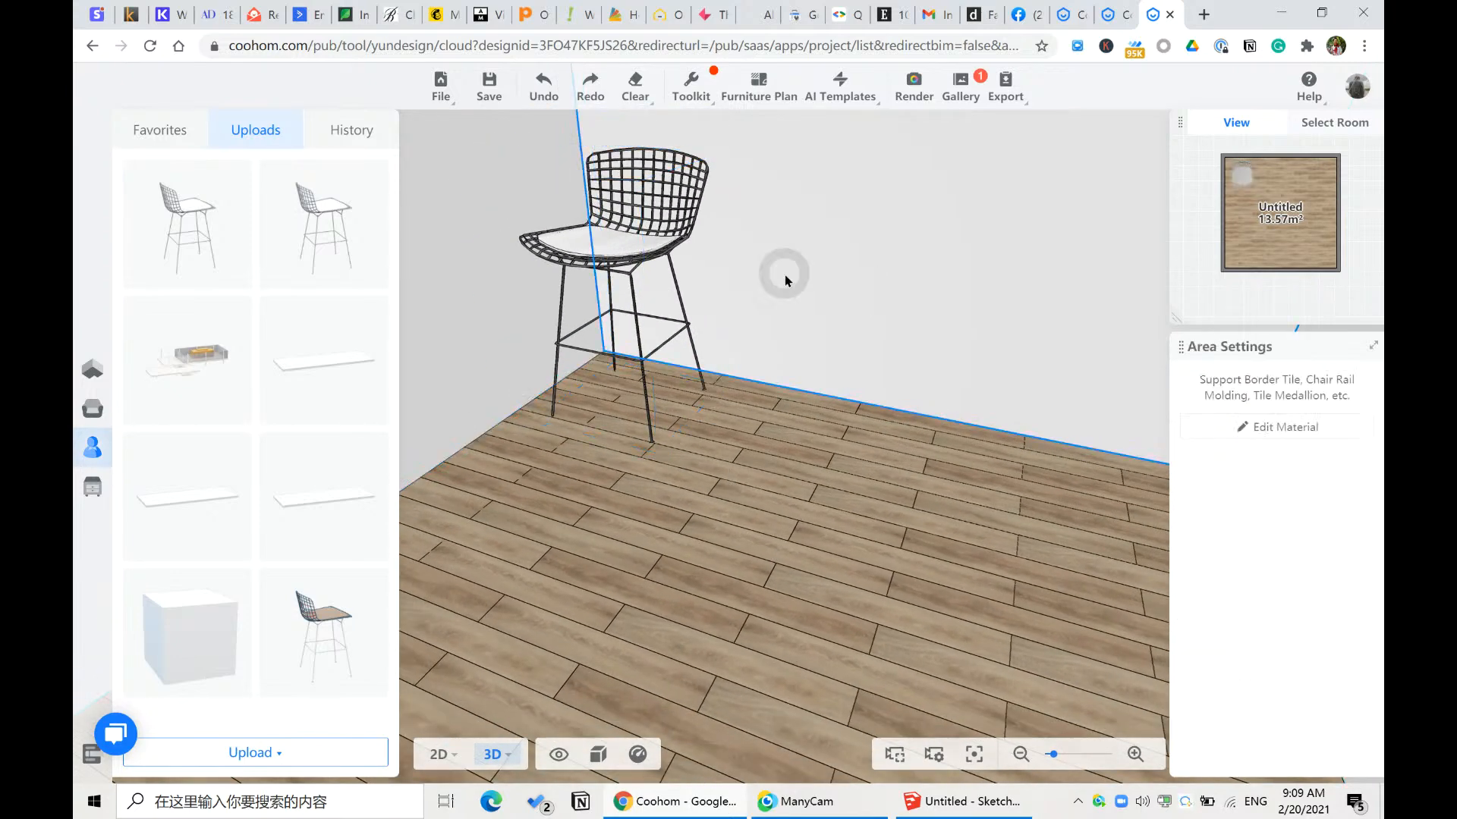
left_click(681, 244)
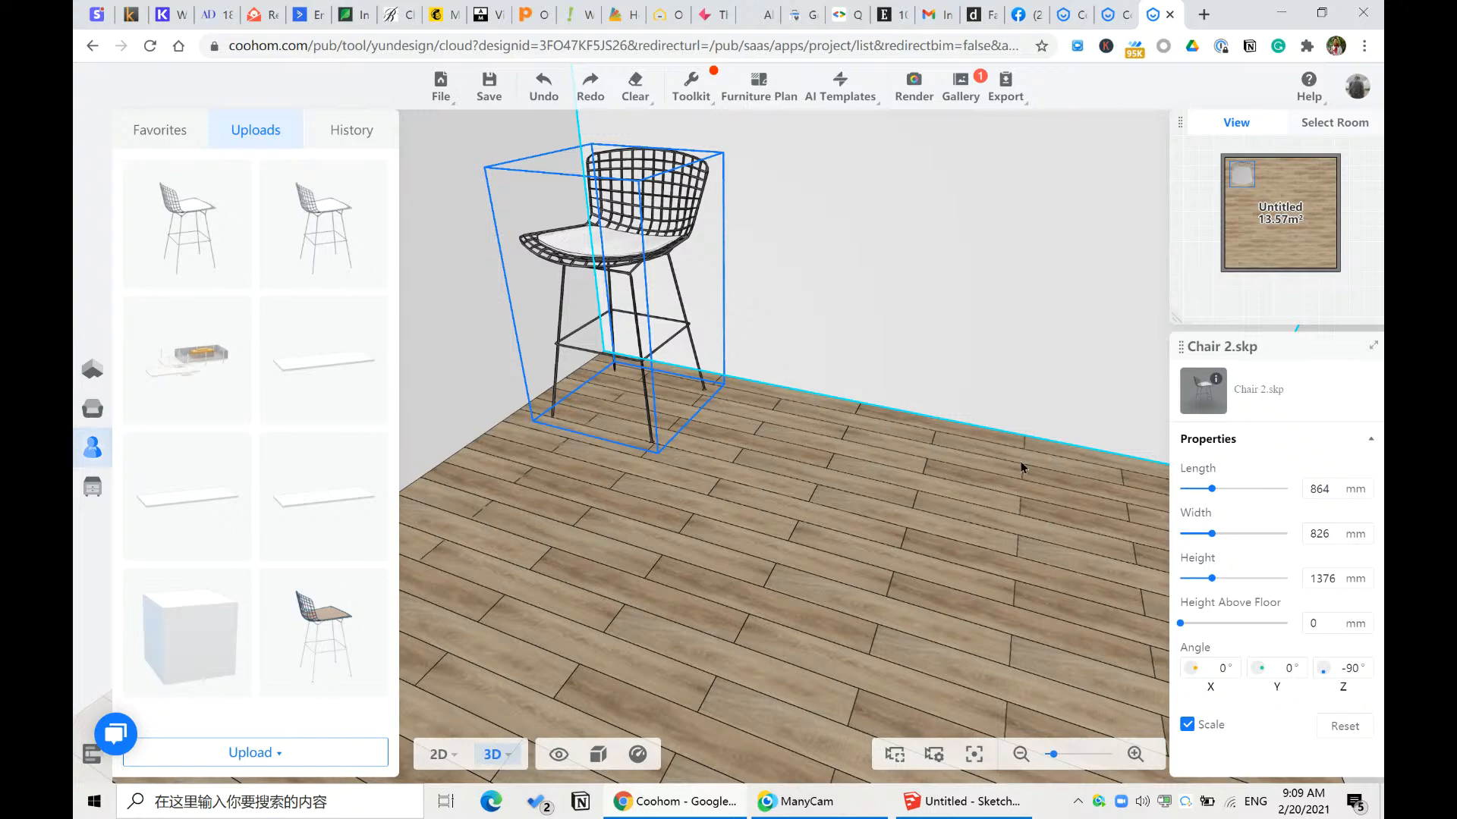
- Set the chair's height above the floor to 0 mm, deselect it and switch back to SketchUp
left_click_drag(1180, 623, 1144, 628)
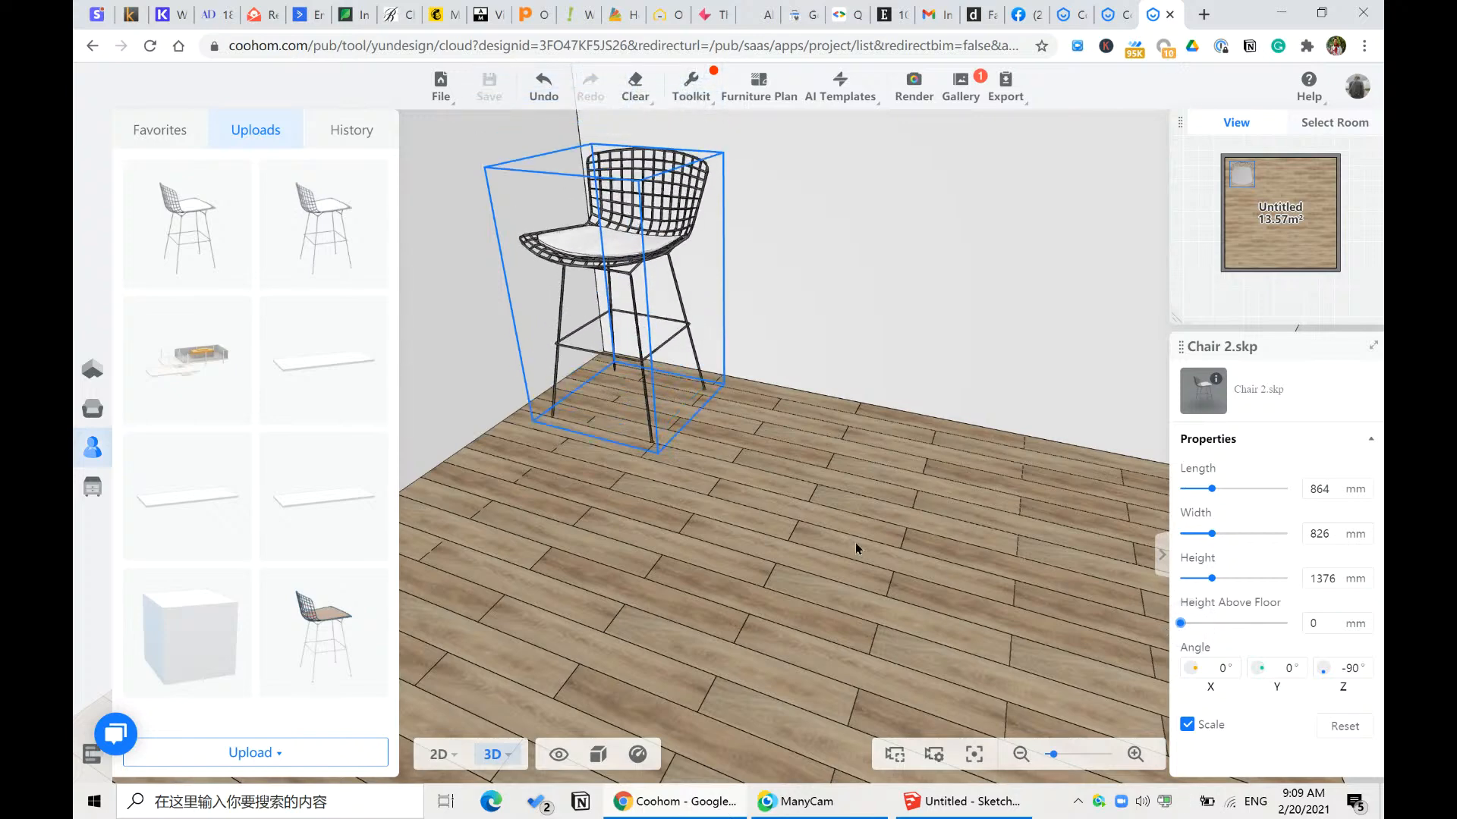
left_click(767, 442)
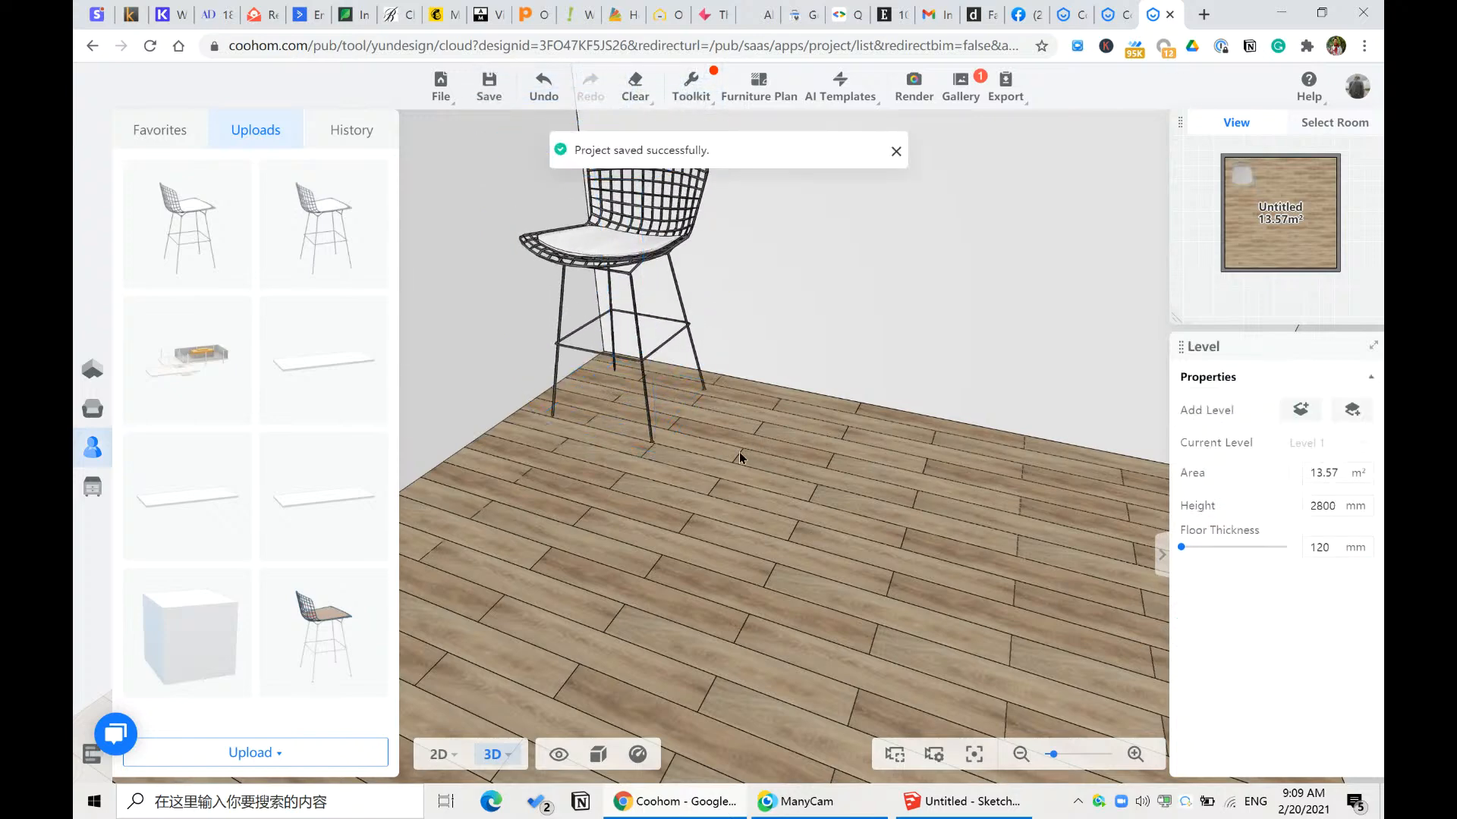
left_click_drag(742, 457, 786, 580)
scroll(729, 425, "up", 2)
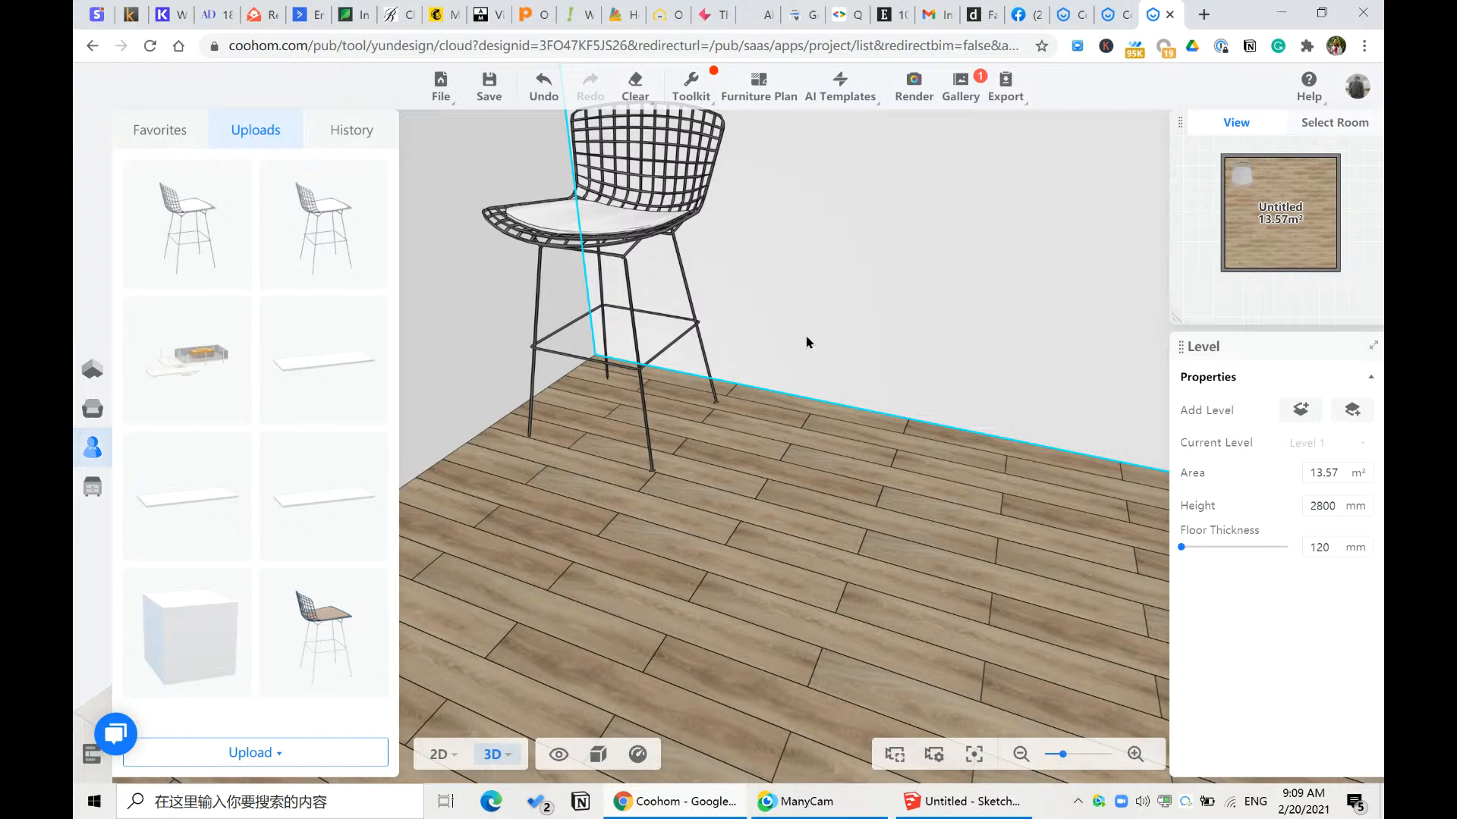
left_click(960, 801)
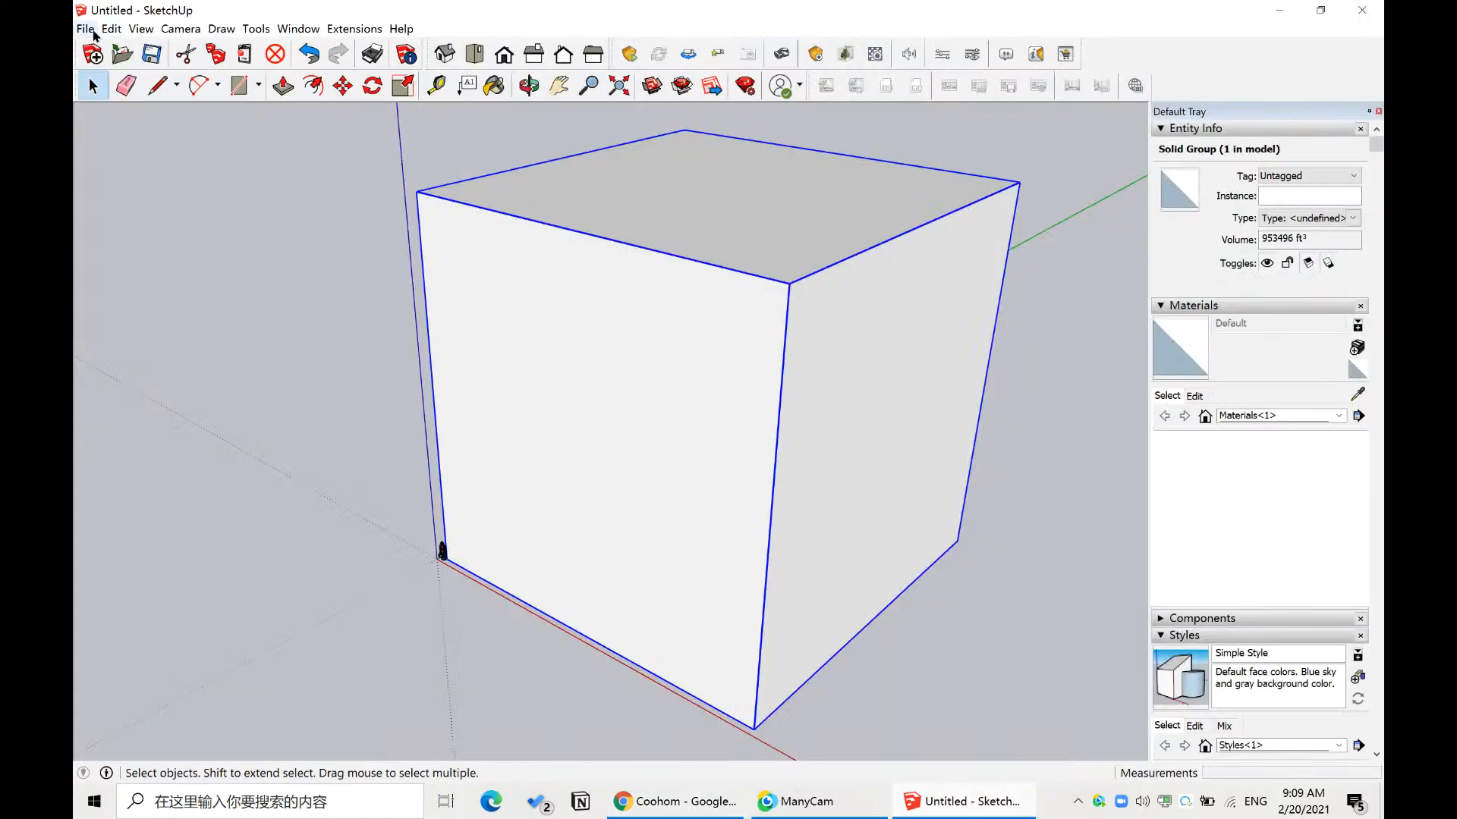
left_click(85, 28)
left_click(96, 63)
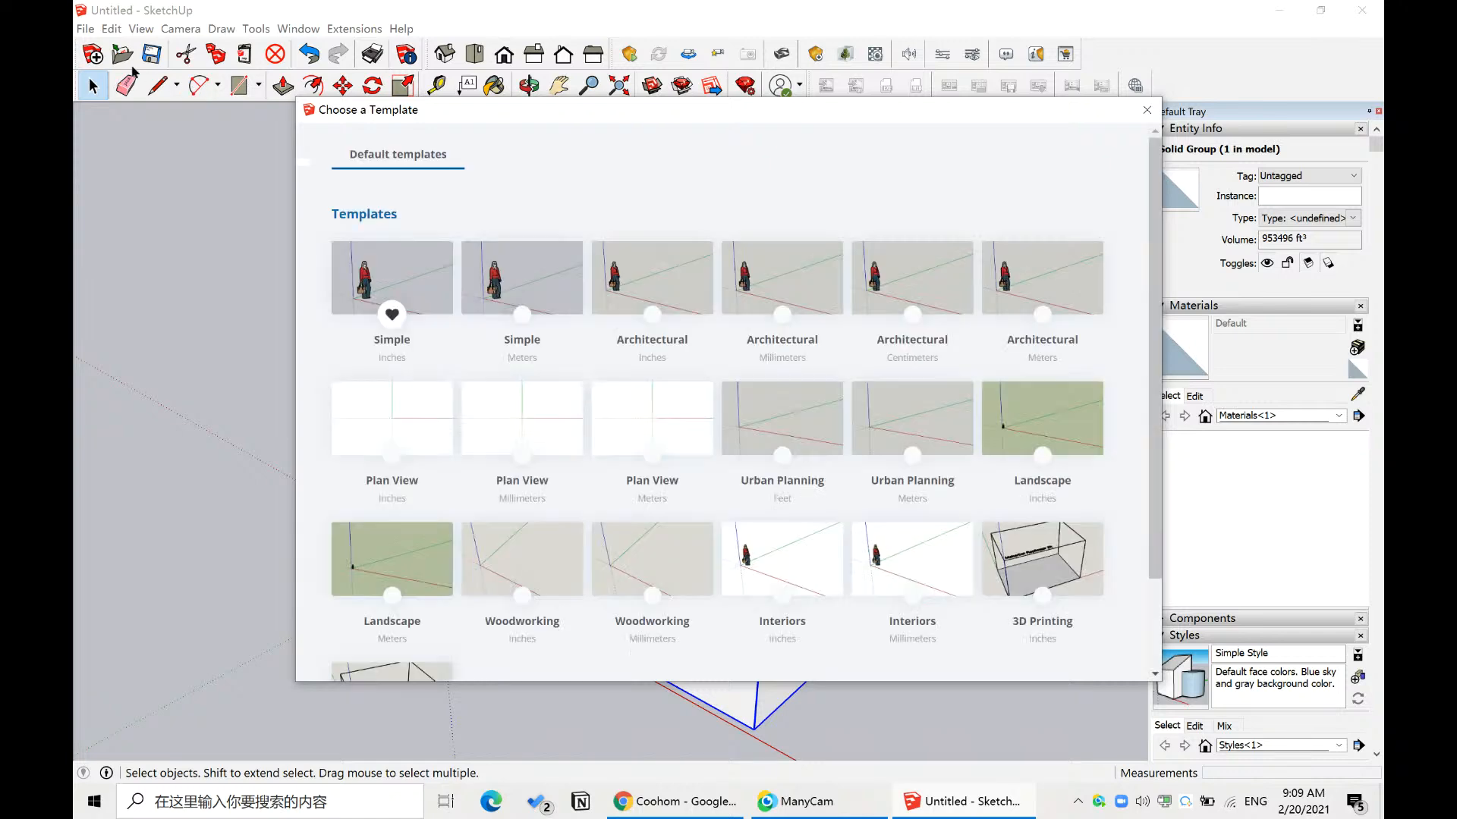
left_click(1146, 110)
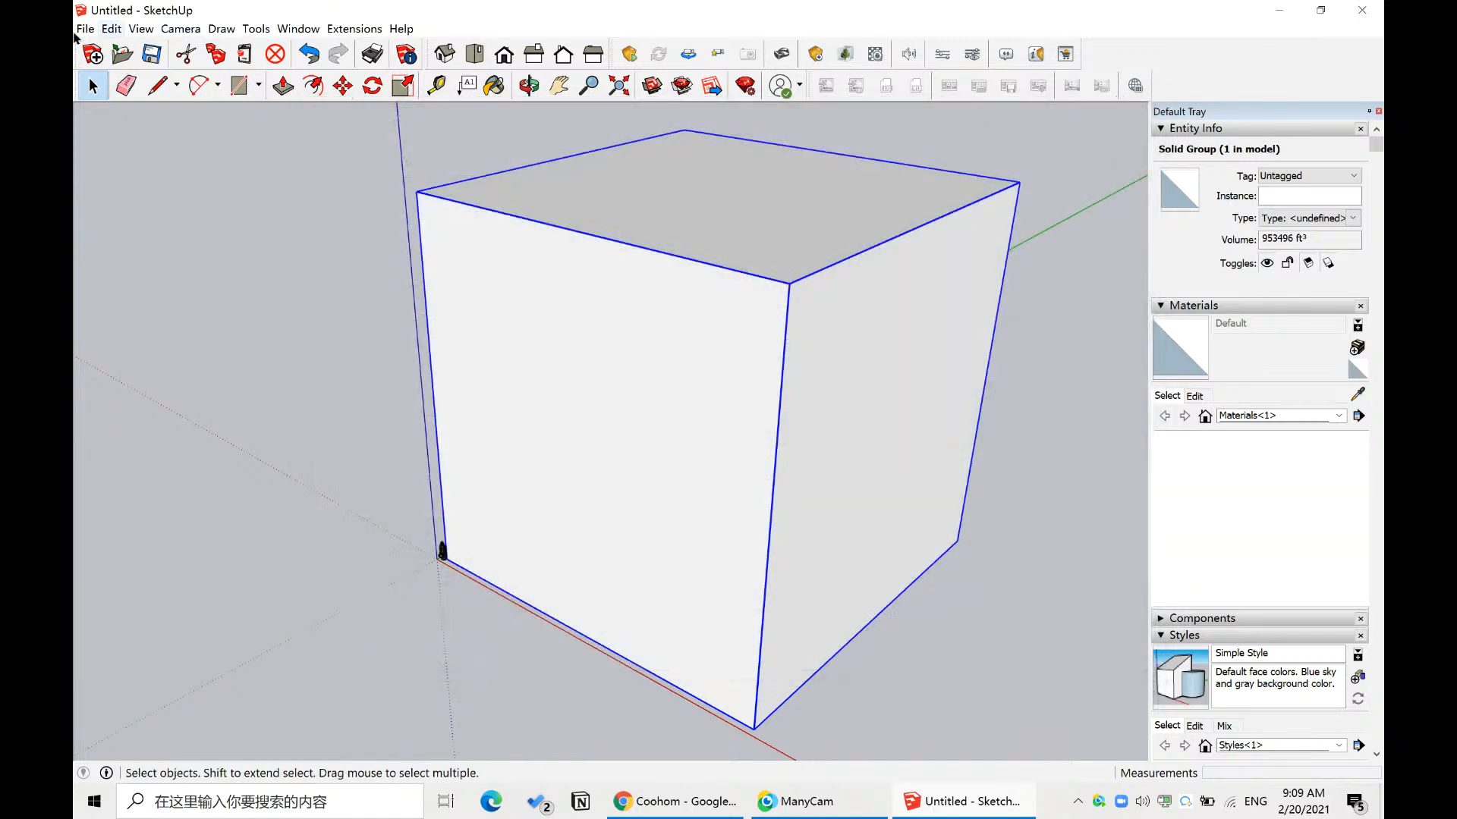
- Open the Chair testing model, discarding the changes to the untitled cube model
left_click(85, 28)
left_click(112, 78)
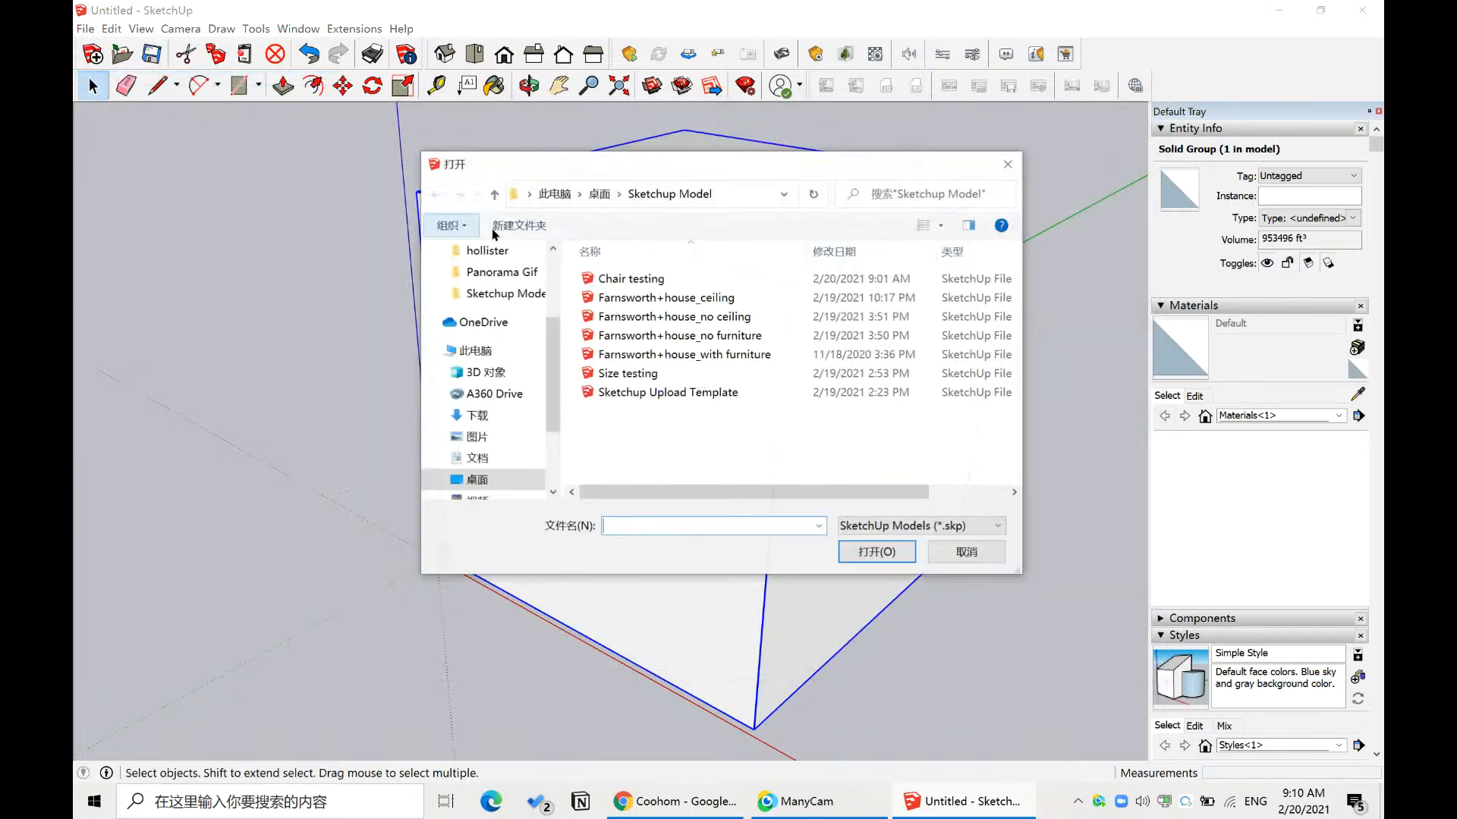
left_click(642, 375)
left_click(630, 280)
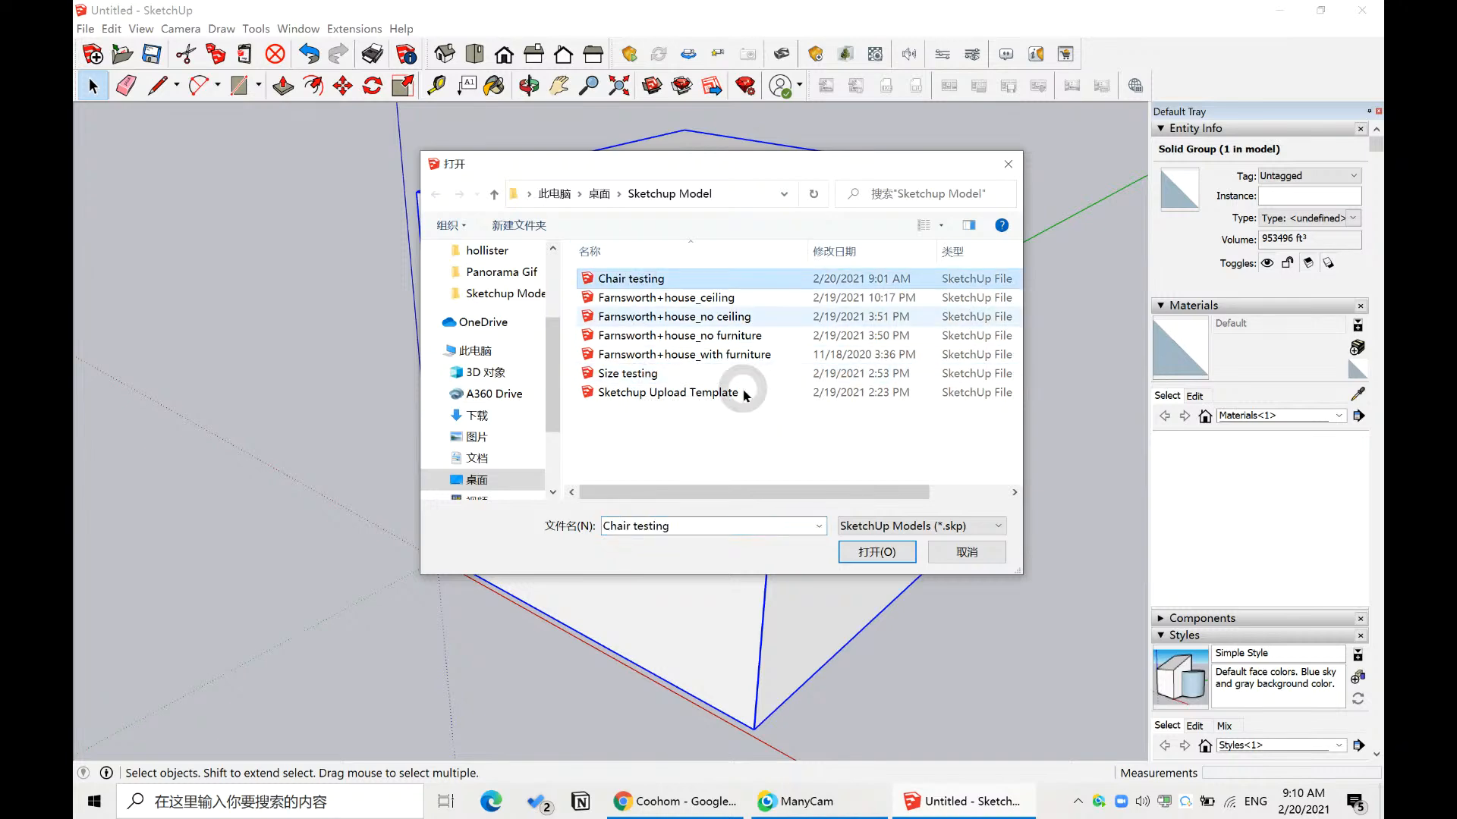
left_click(877, 552)
left_click(719, 438)
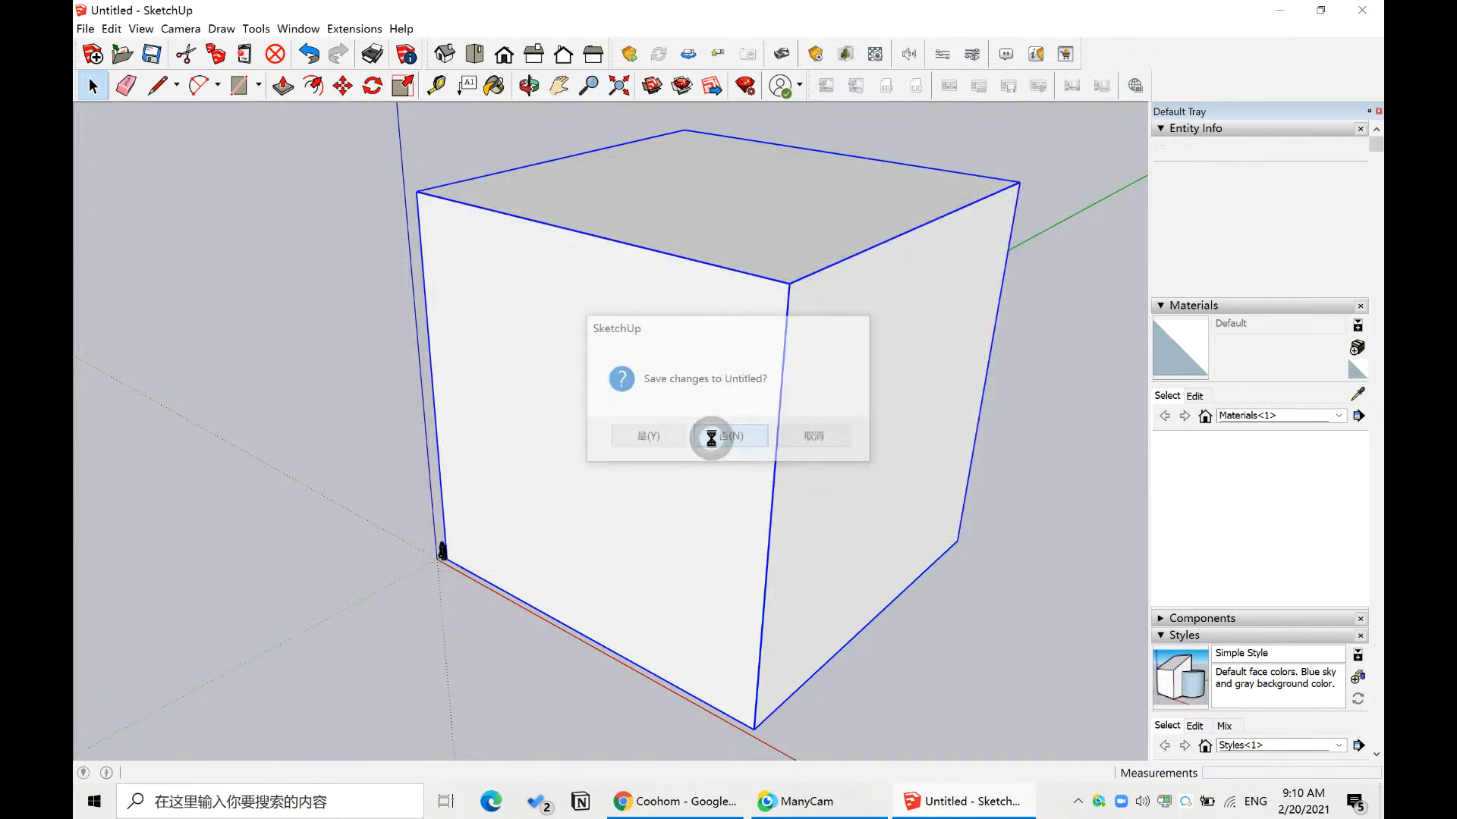
- Examine the counter stool from several distances, closing in on its seat cushion
scroll(517, 392, "up", 4)
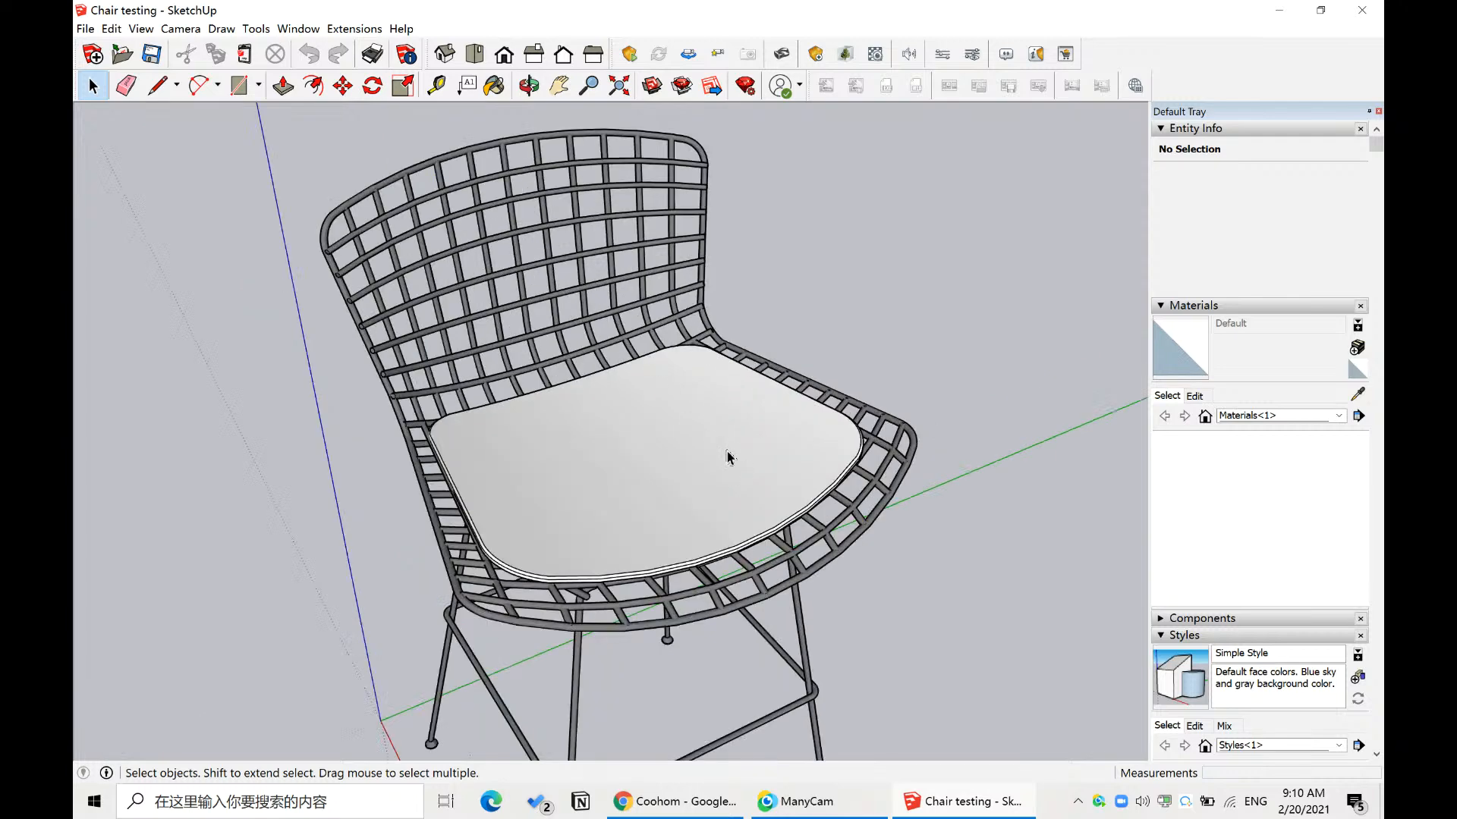
scroll(728, 455, "up", 4)
middle_click_drag(704, 410, 759, 384)
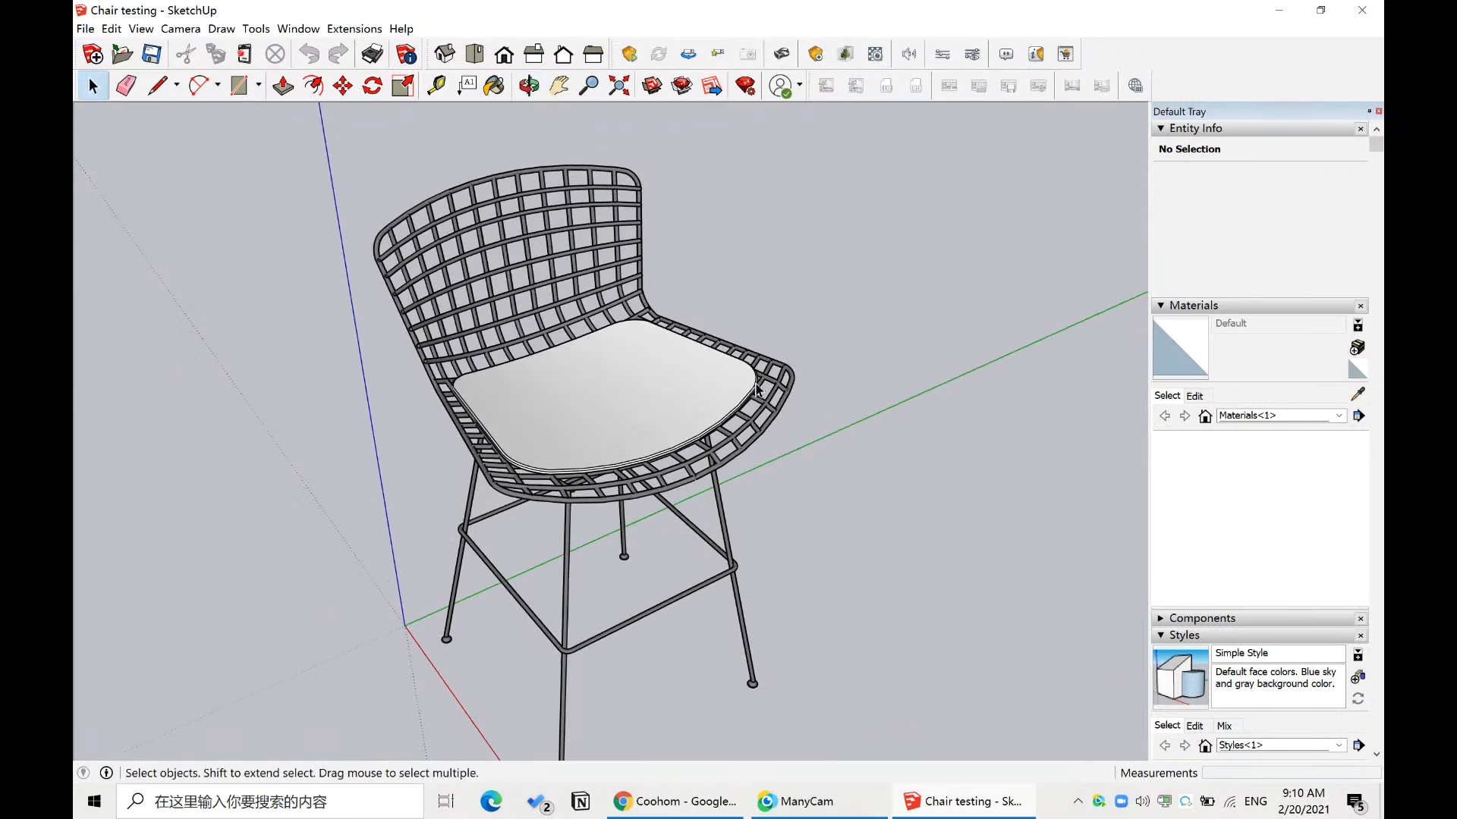
scroll(757, 389, "up", 2)
middle_click_drag(787, 394, 787, 367)
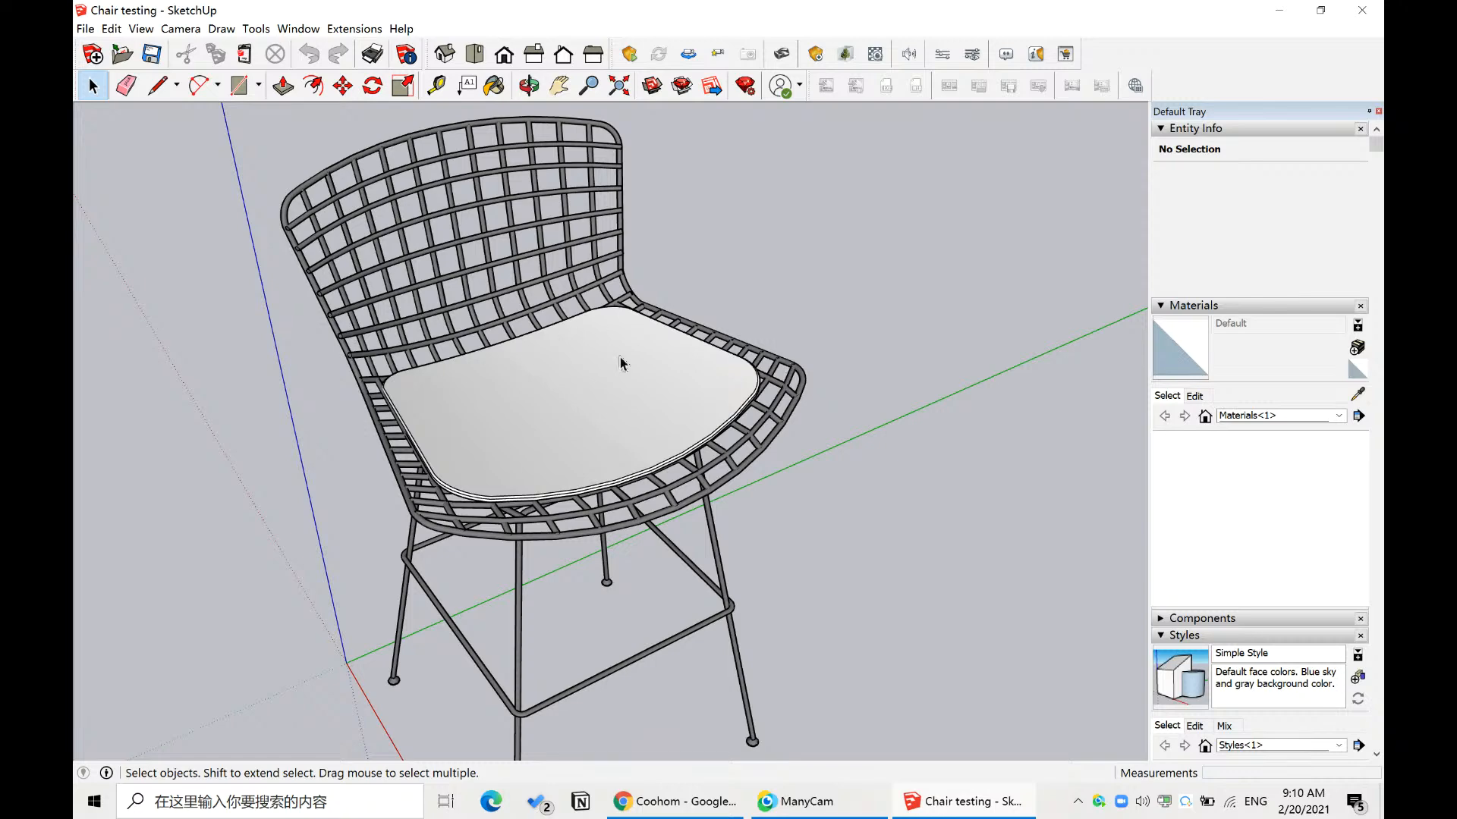
scroll(553, 384, "up", 4)
scroll(677, 387, "up", 2)
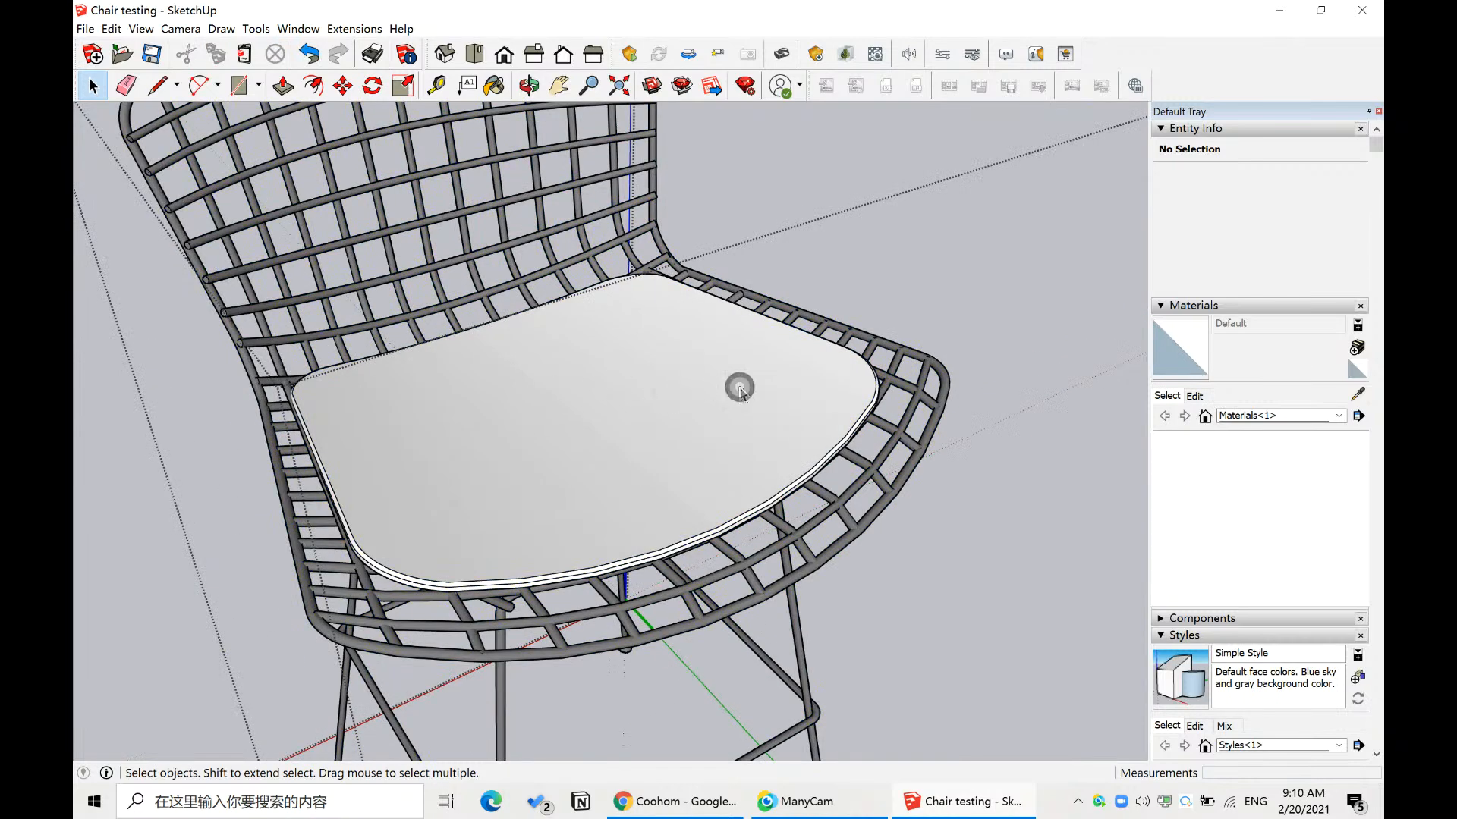
double_click(739, 387)
triple_click(655, 408)
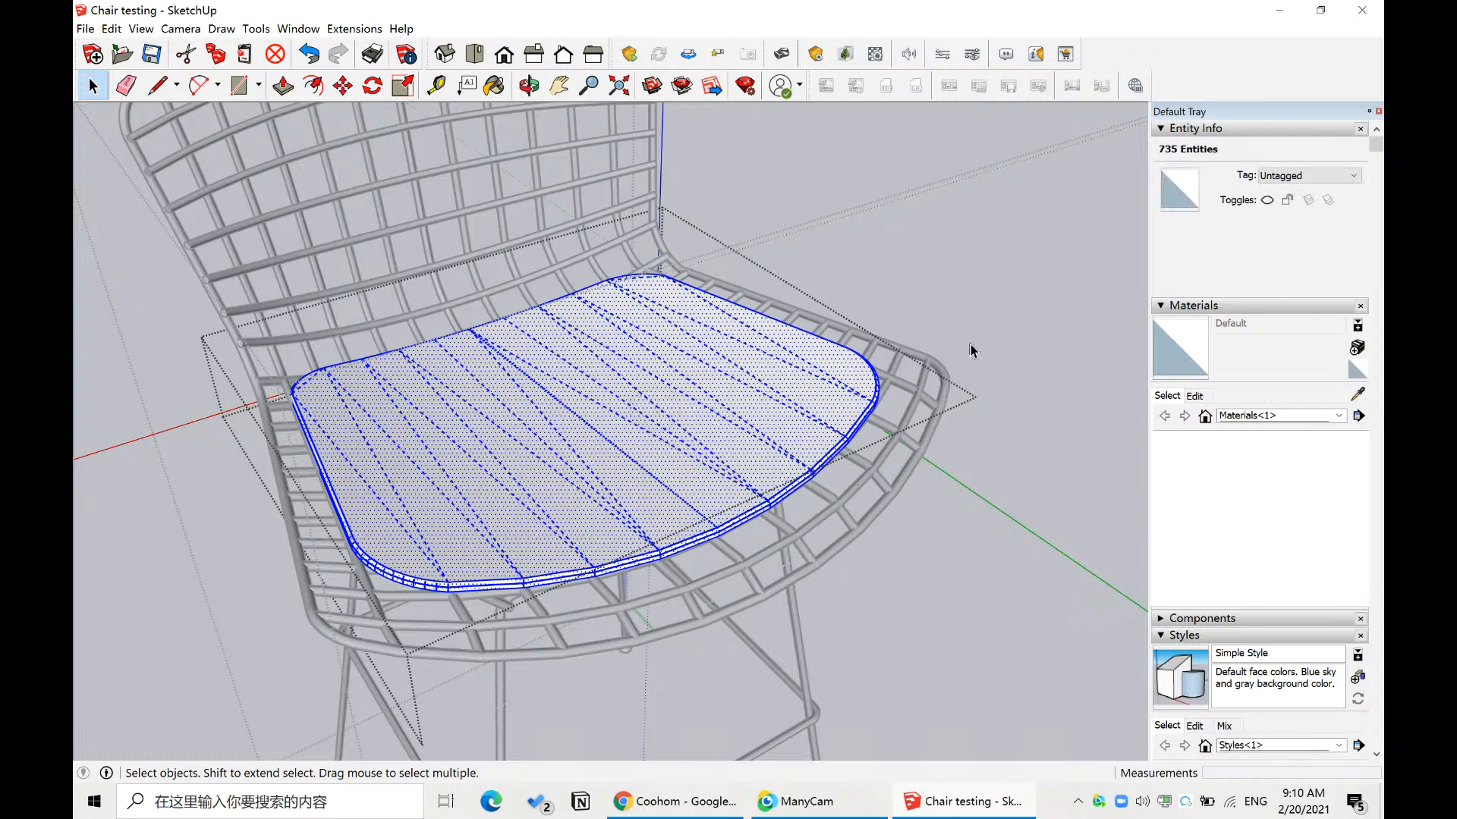
left_click(1198, 398)
left_click(1172, 397)
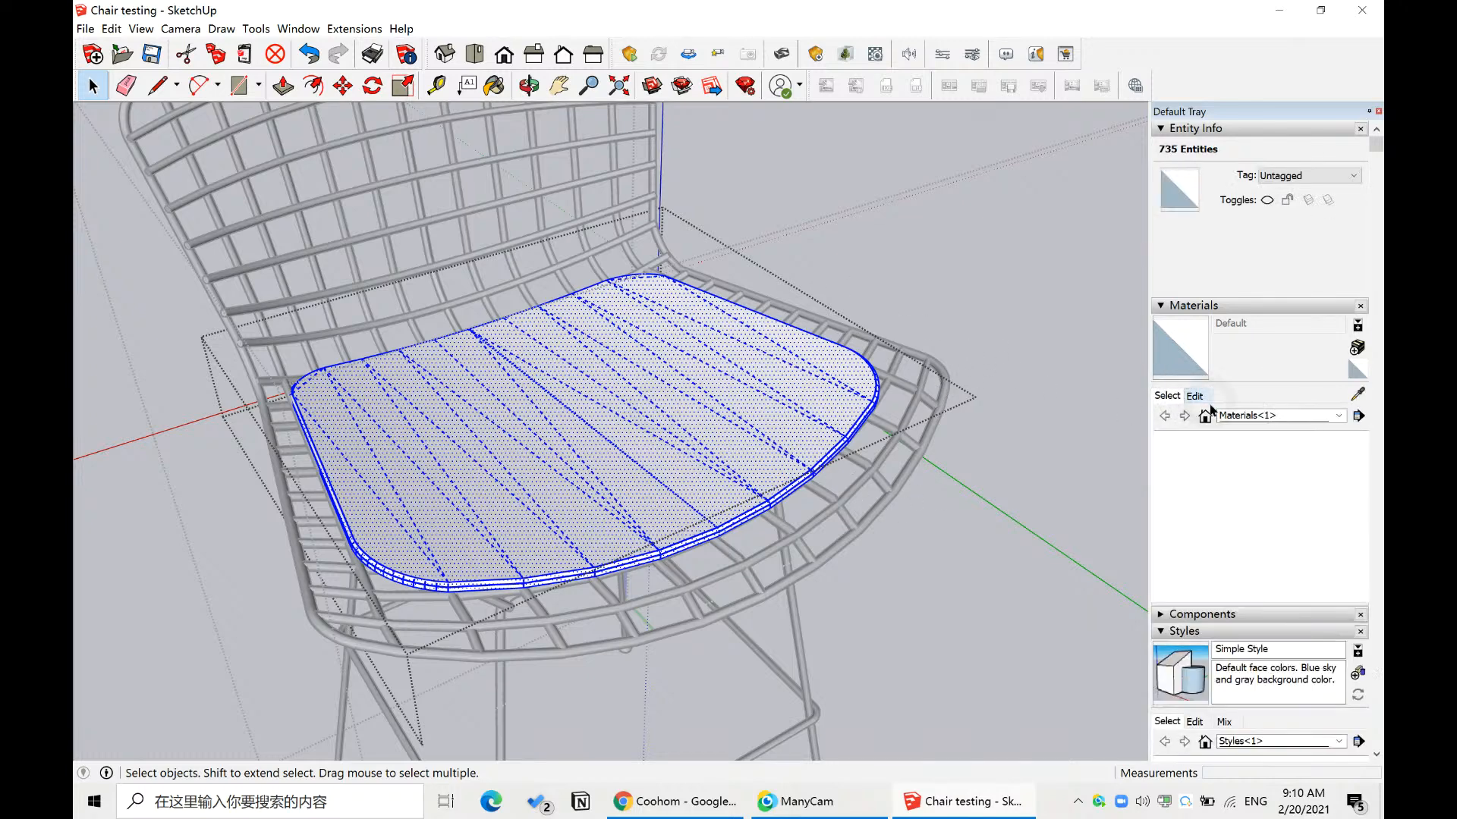
left_click(1024, 335)
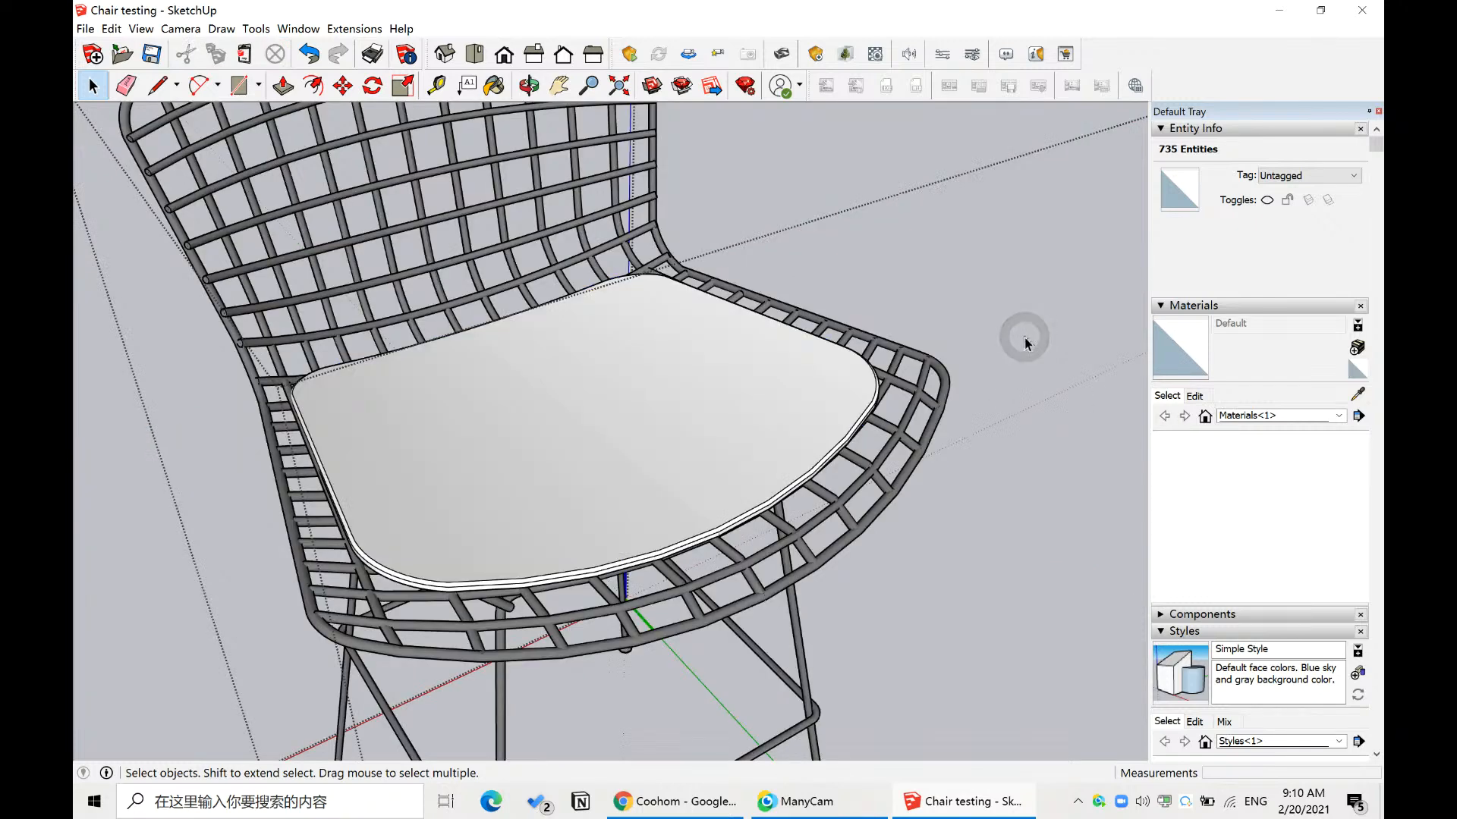
- Display the In Model collection of materials
left_click(1197, 400)
left_click(1169, 397)
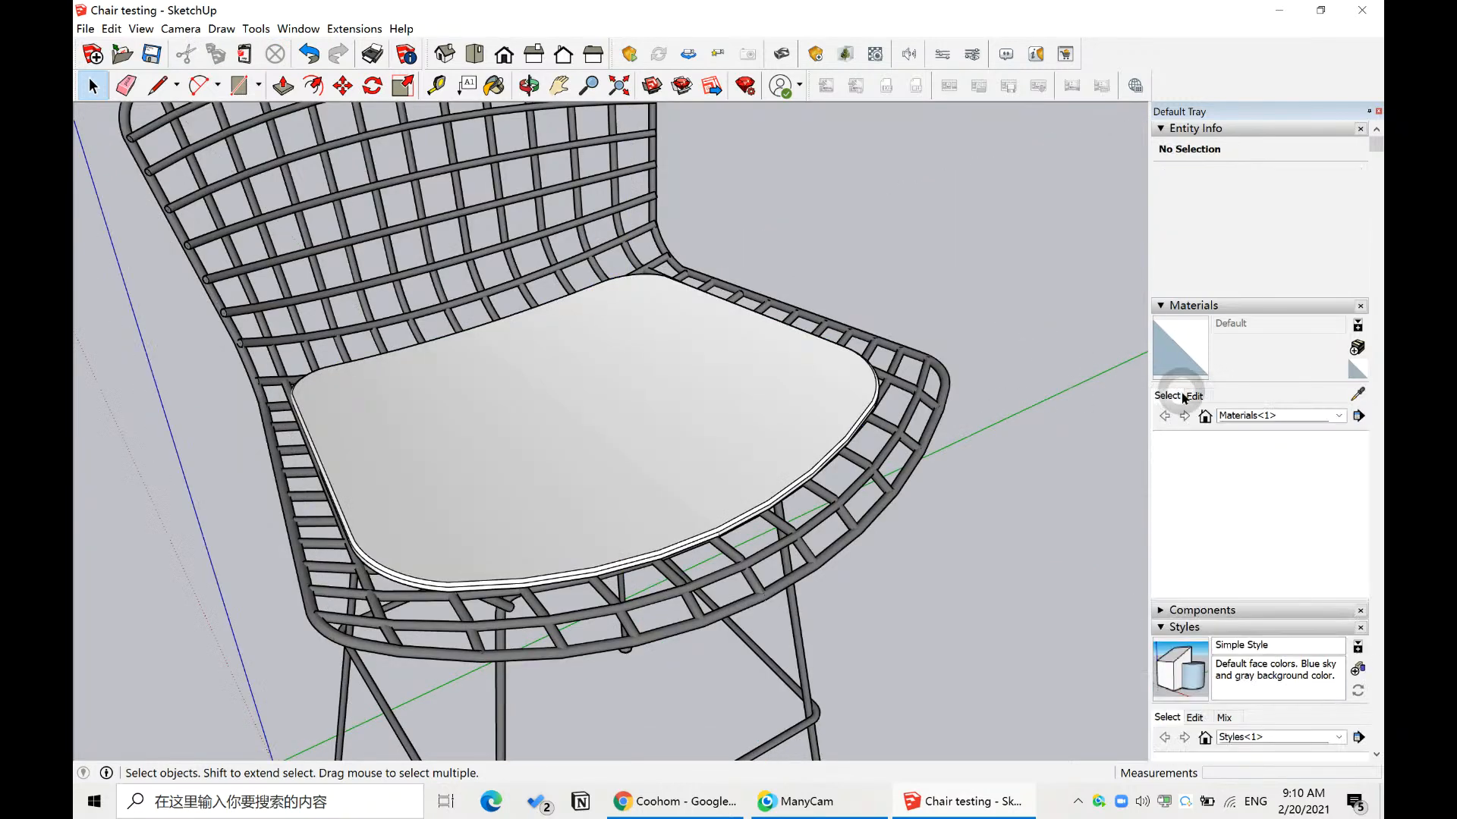
left_click(1227, 415)
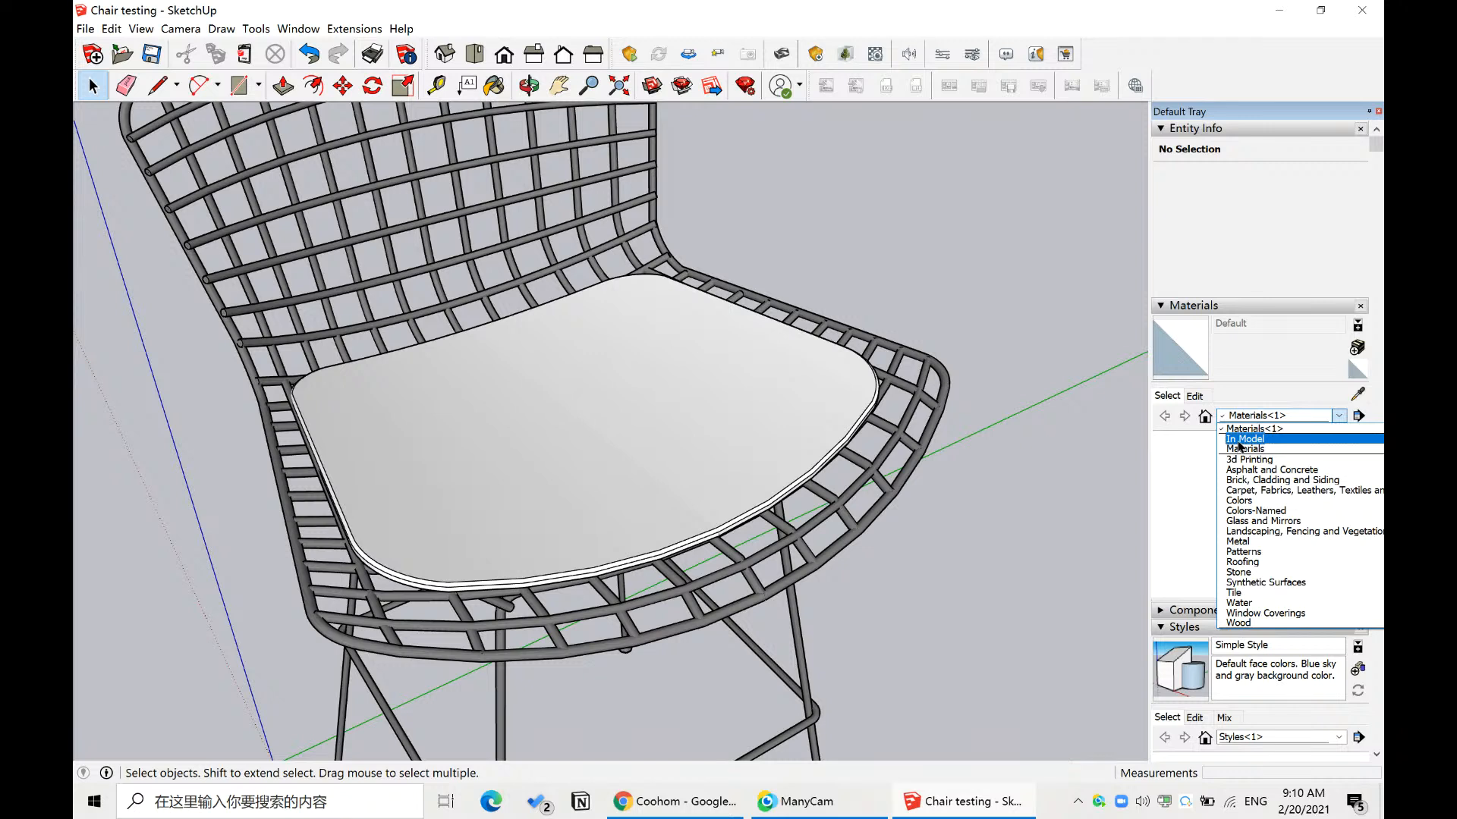
left_click(1240, 440)
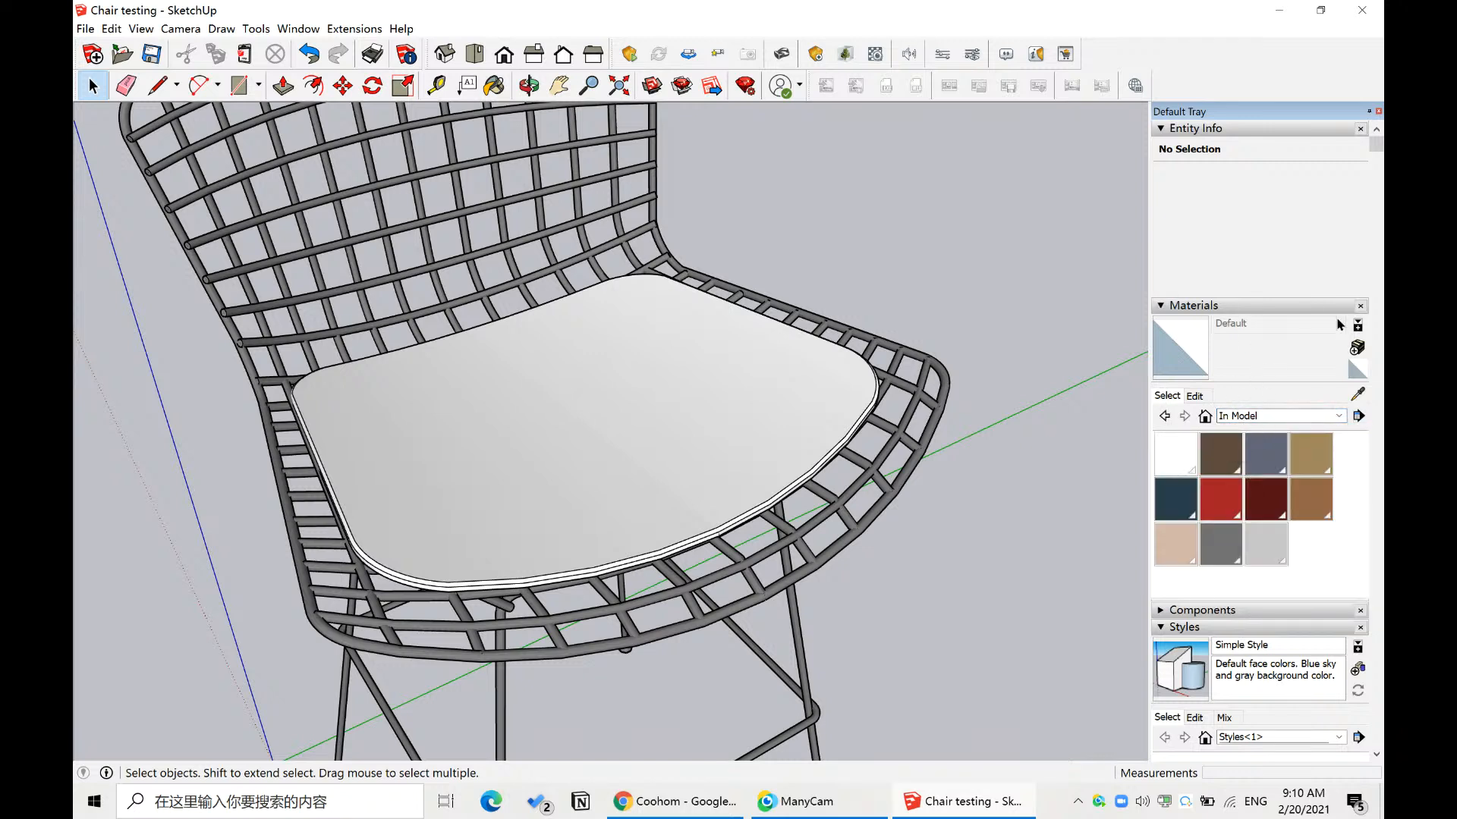
- Select all the seat cushion's geometry inside its group, paint it with the red Laura_Shirt material and exit the group
double_click(720, 391)
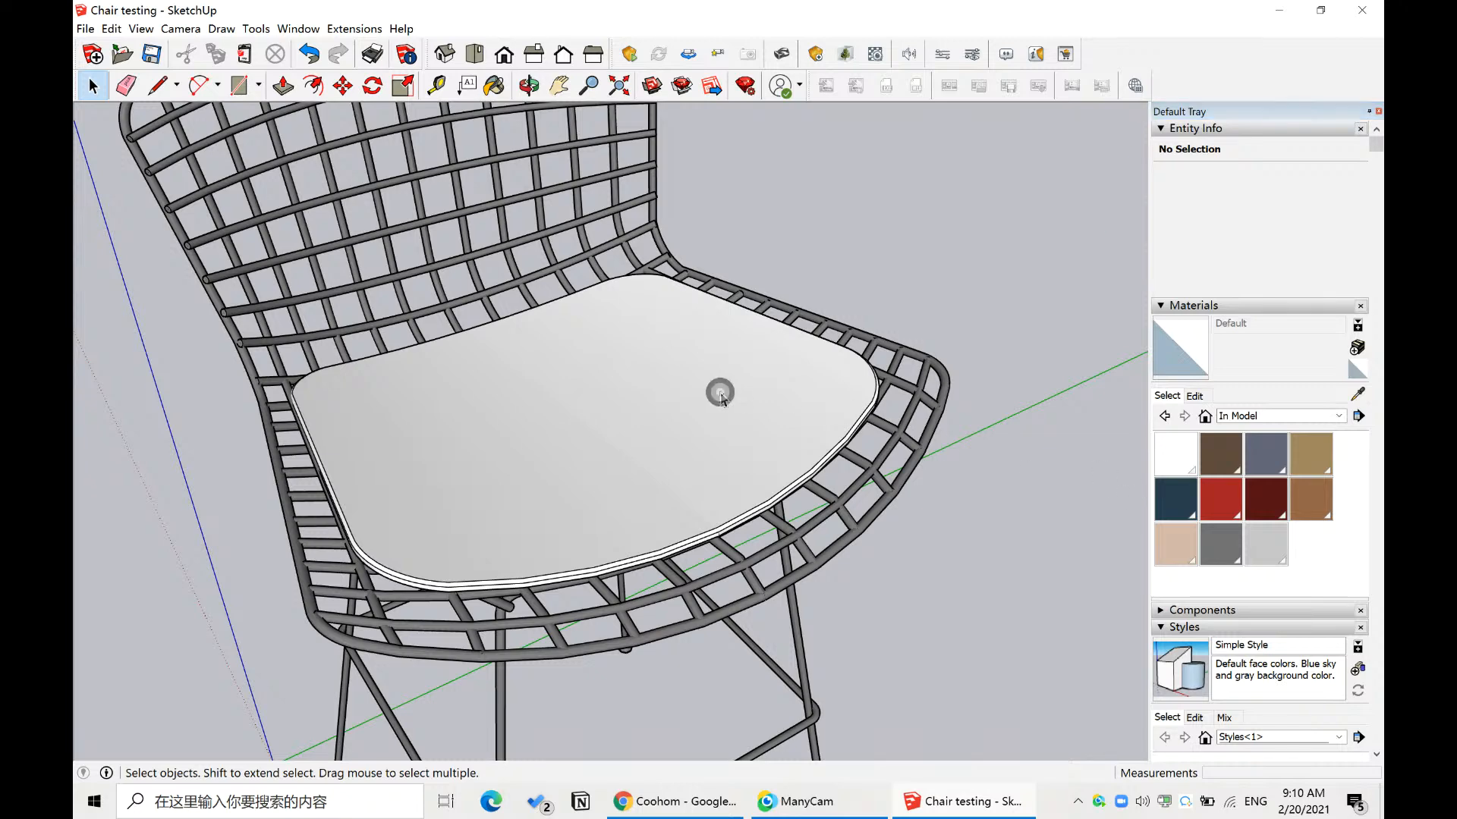
left_click(740, 395)
double_click(747, 390)
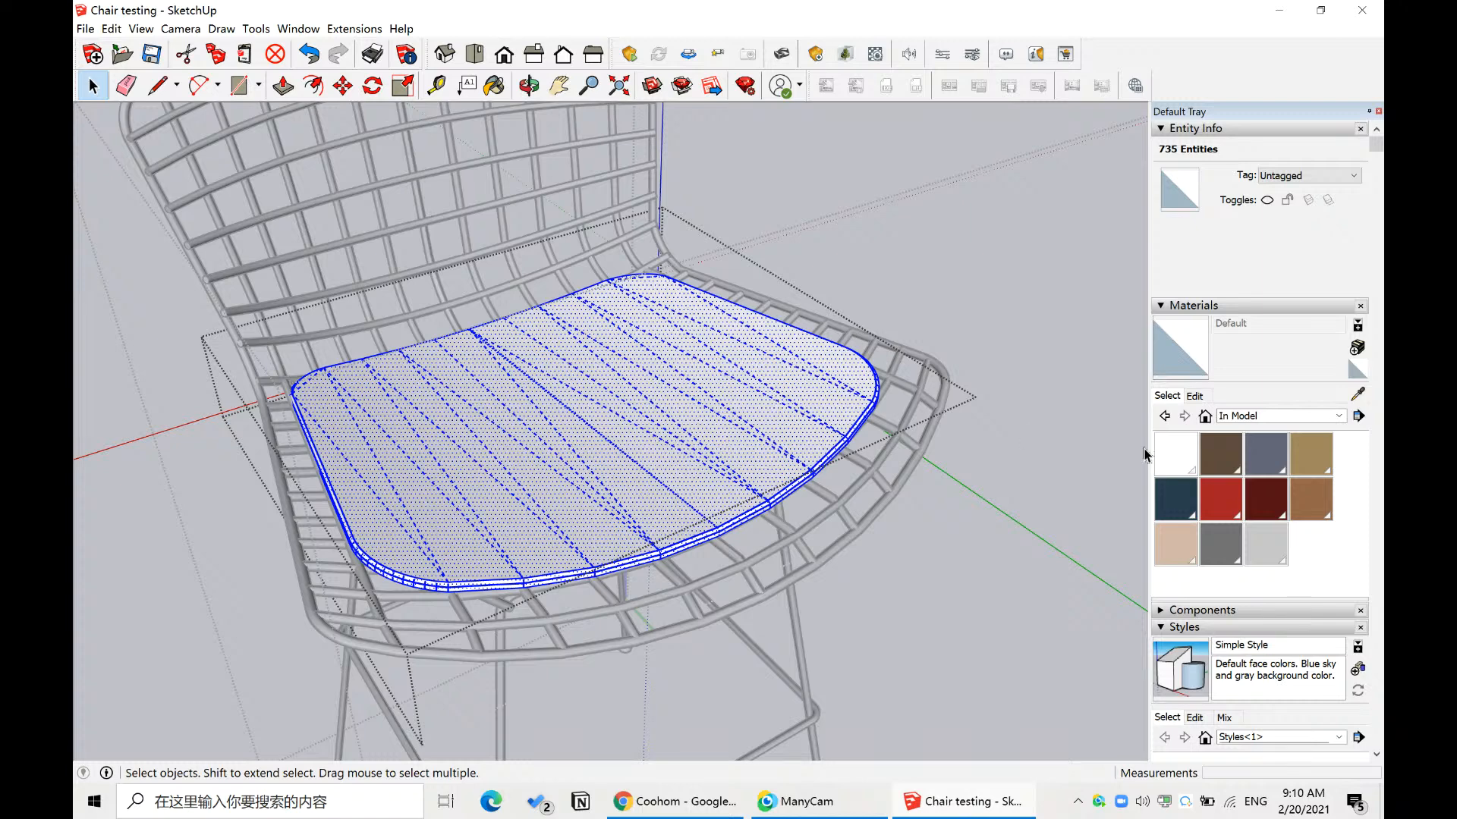
left_click(1221, 499)
left_click(765, 394)
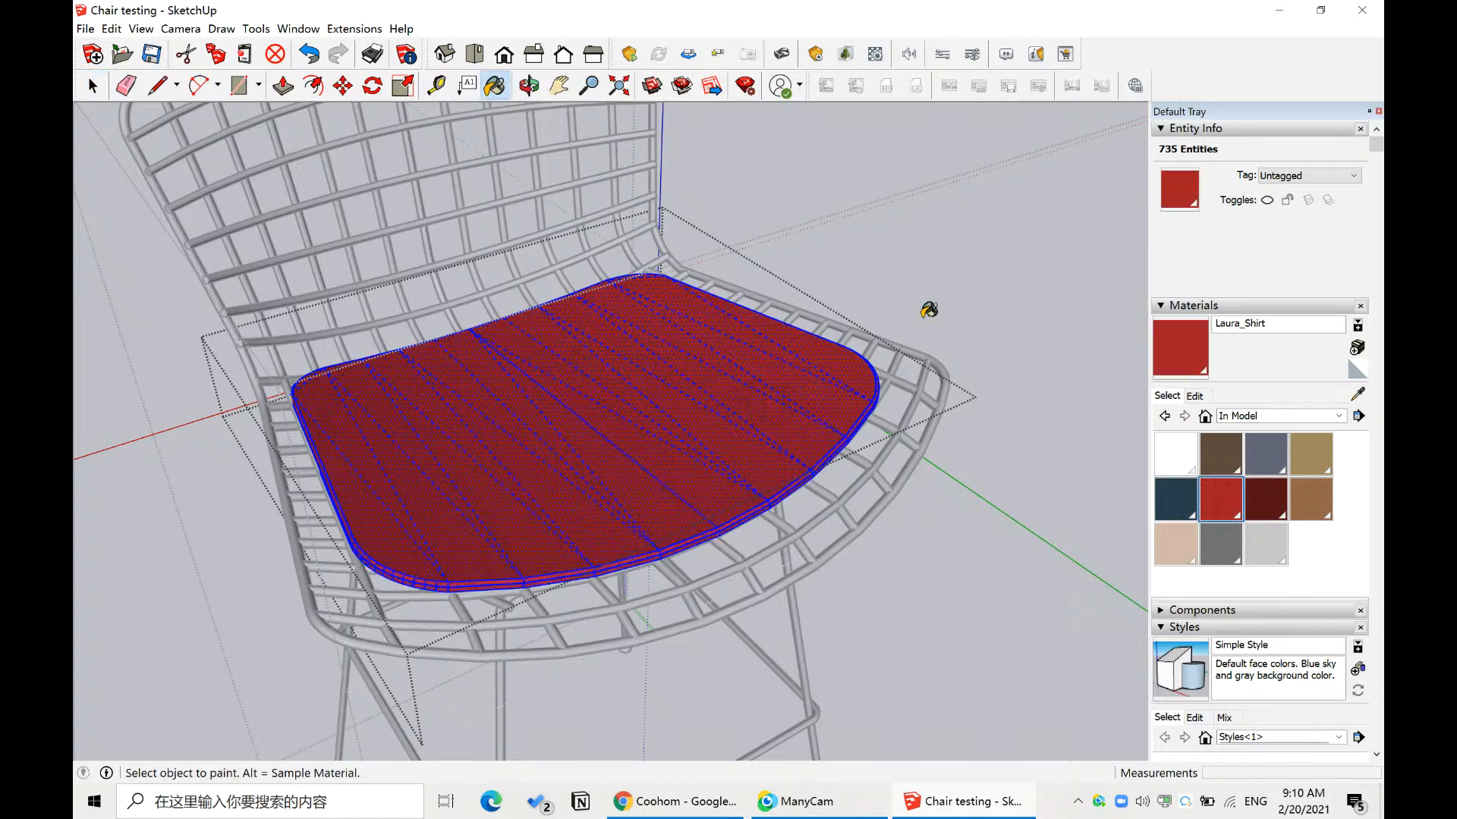
key("space")
left_click(962, 307)
left_click(979, 346)
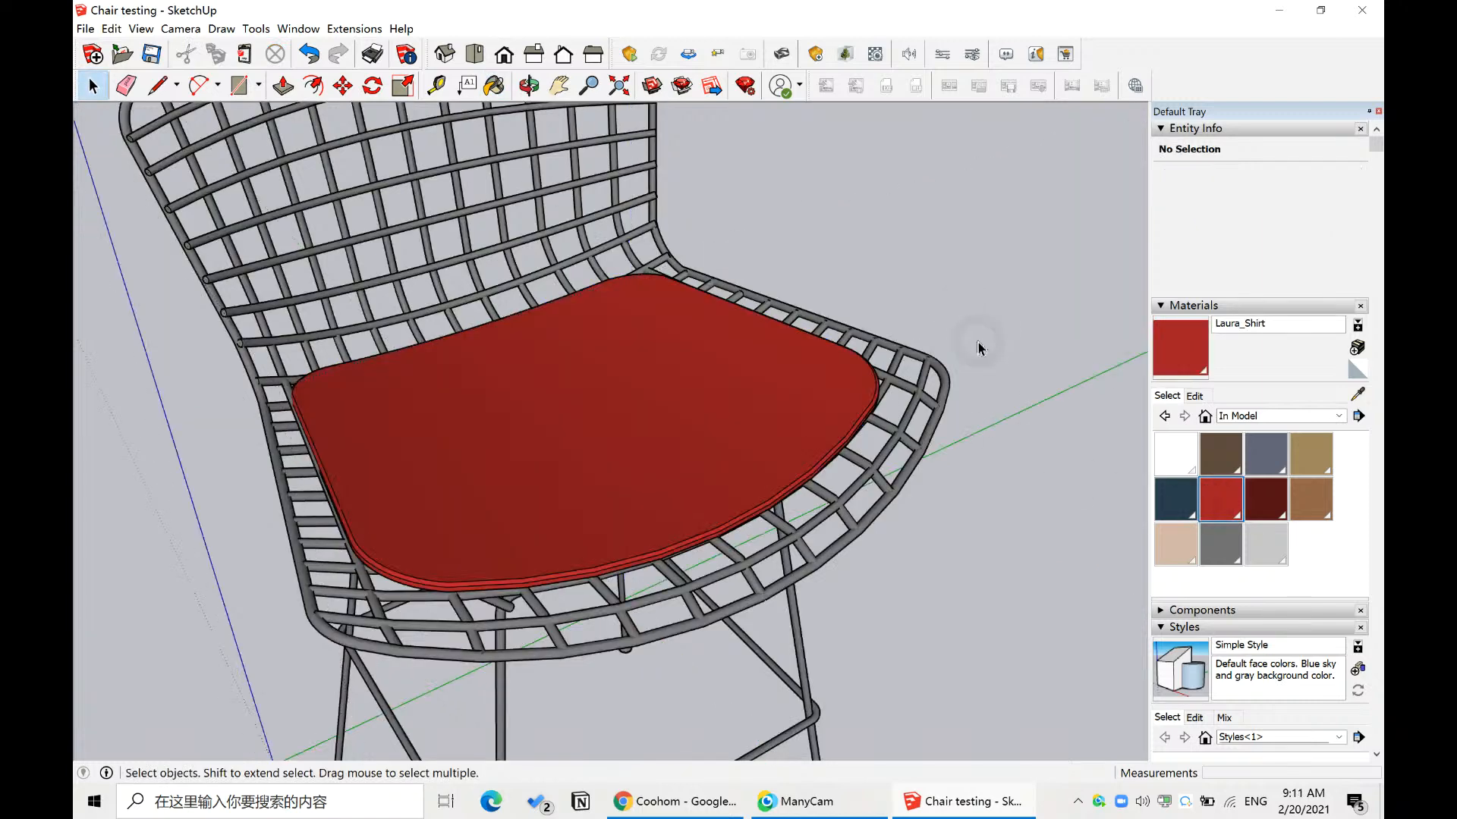
- Enter the chair frame's nested groups and select all the geometry of one curved horizontal wire in the backrest
middle_click_drag(979, 346, 656, 332)
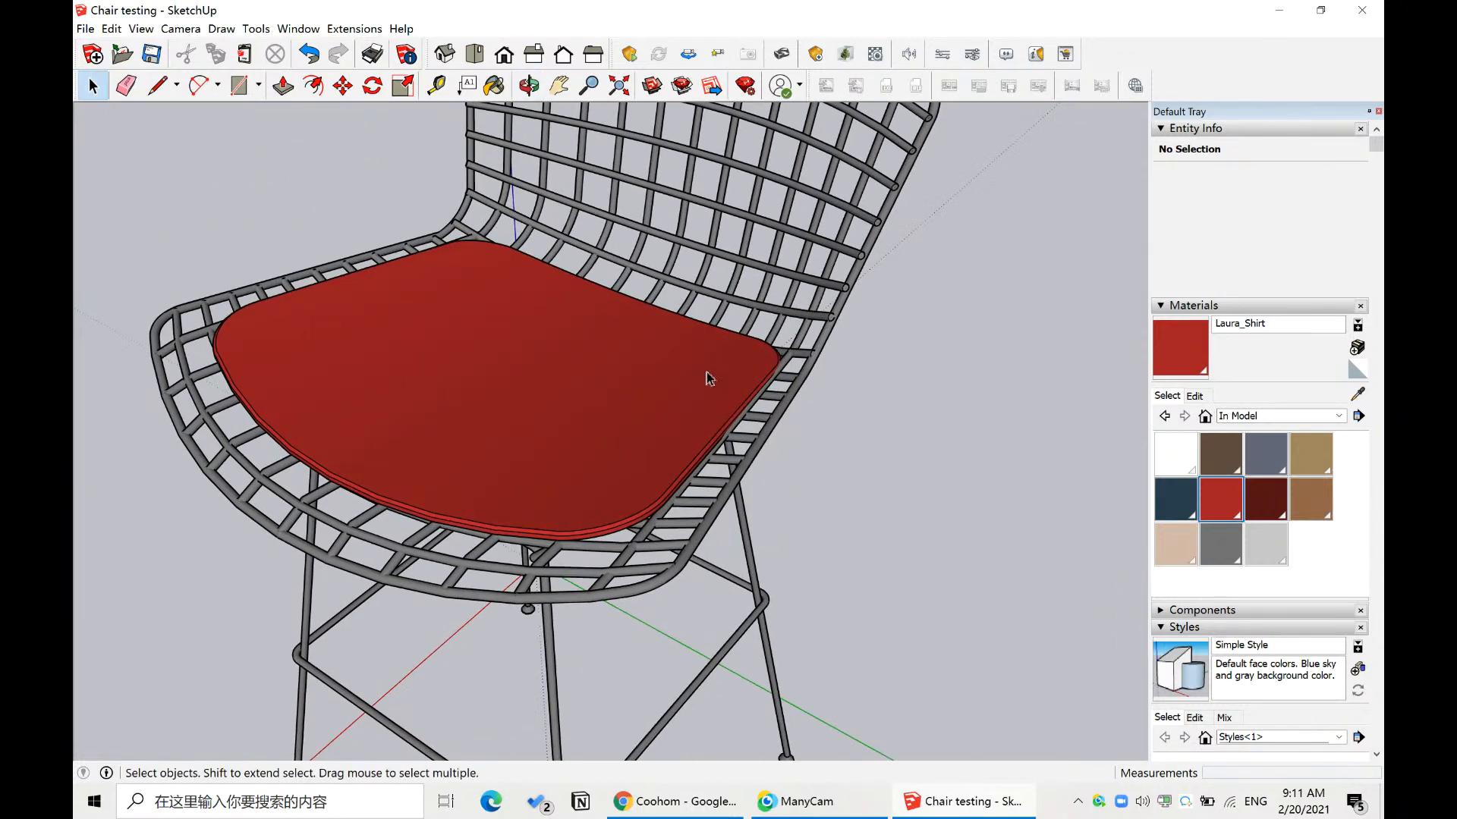
double_click(845, 305)
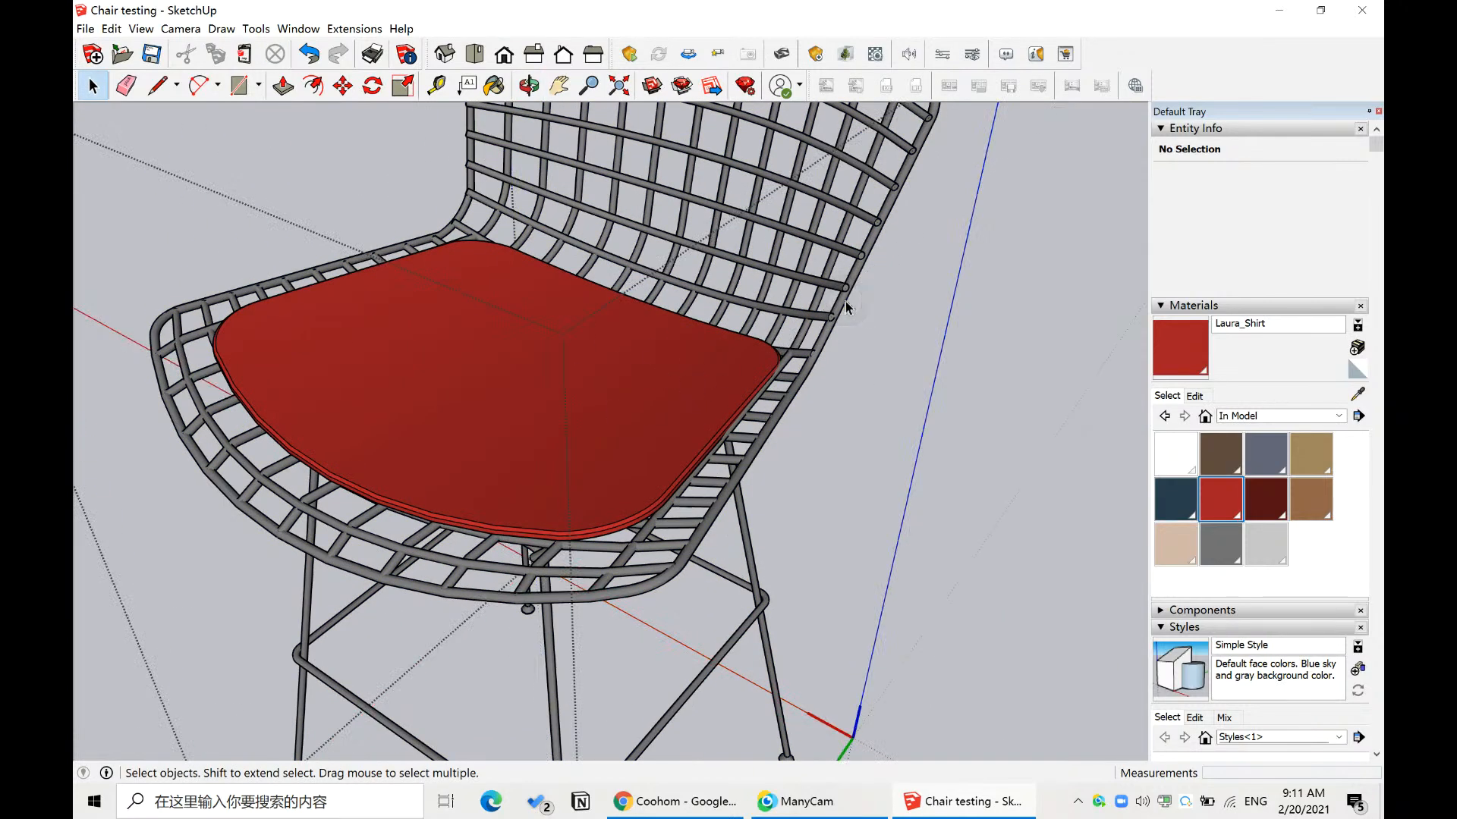
scroll(851, 310, "up", 2)
scroll(738, 627, "down", 4)
scroll(694, 433, "up", 3)
scroll(889, 364, "up", 1)
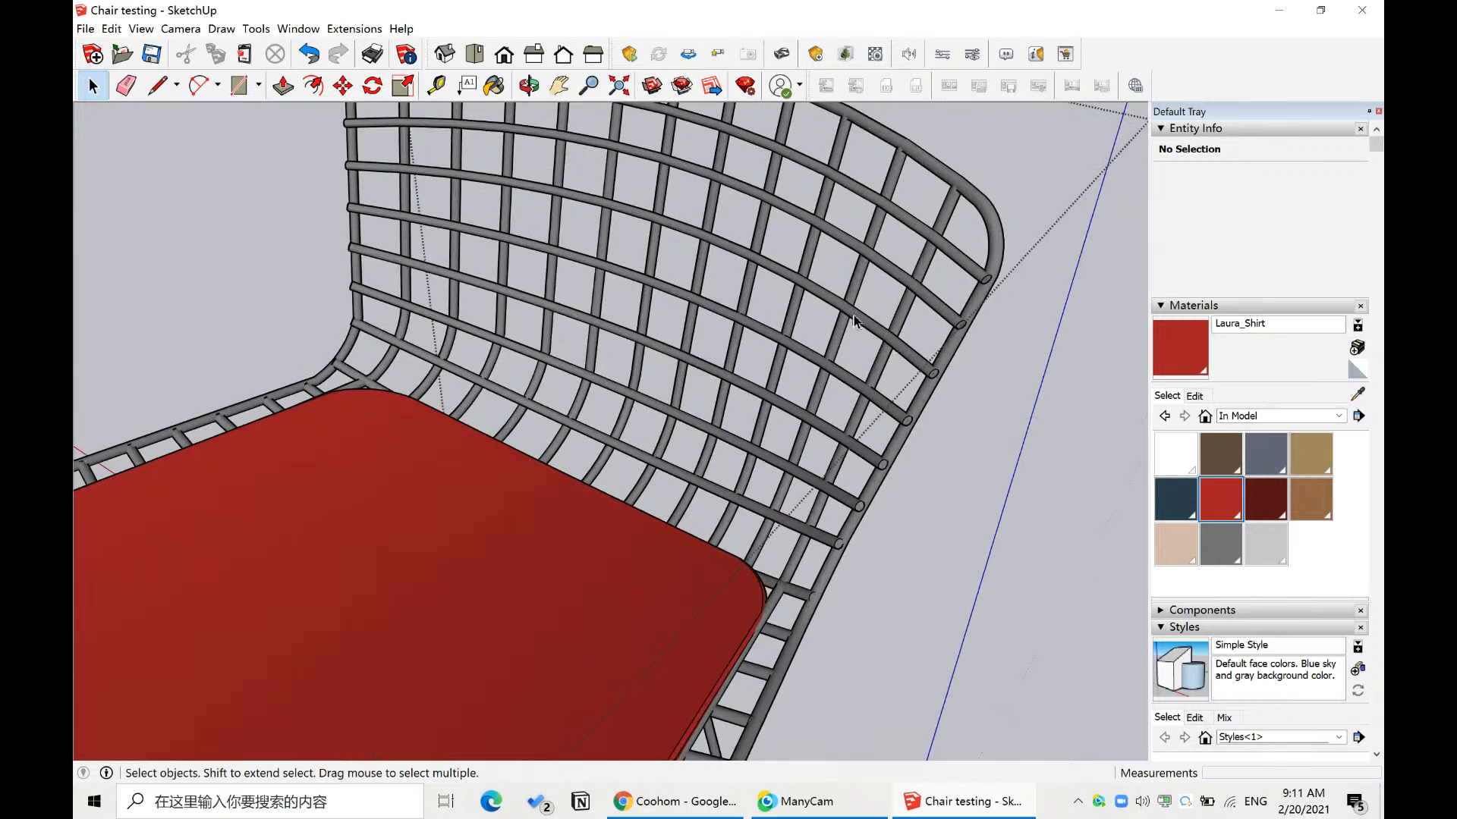
double_click(853, 321)
triple_click(857, 319)
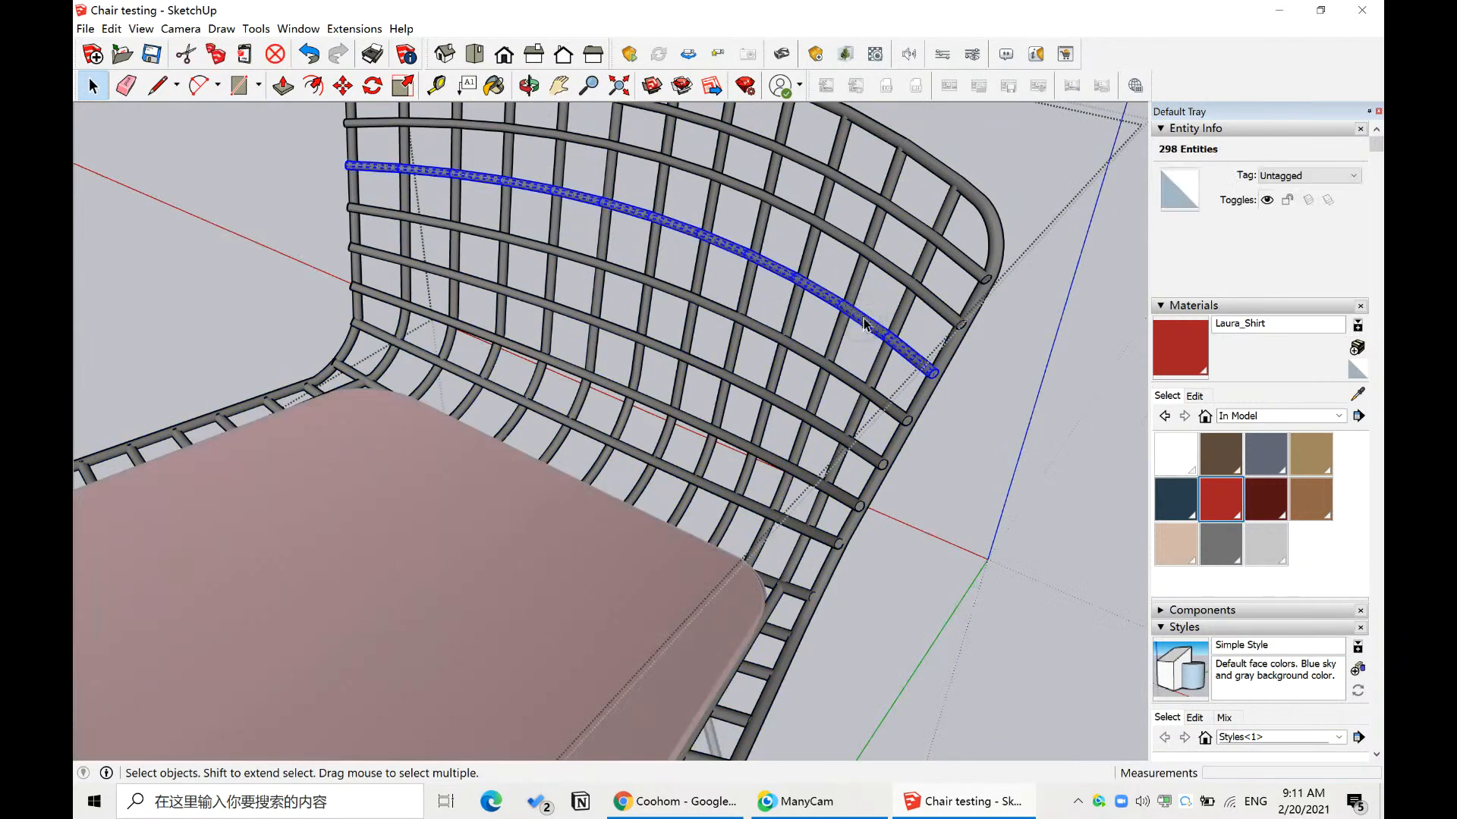
- Paint the selected backrest wire with the dark blue Laura_Pants material and exit the group
left_click(1177, 498)
scroll(894, 315, "up", 3)
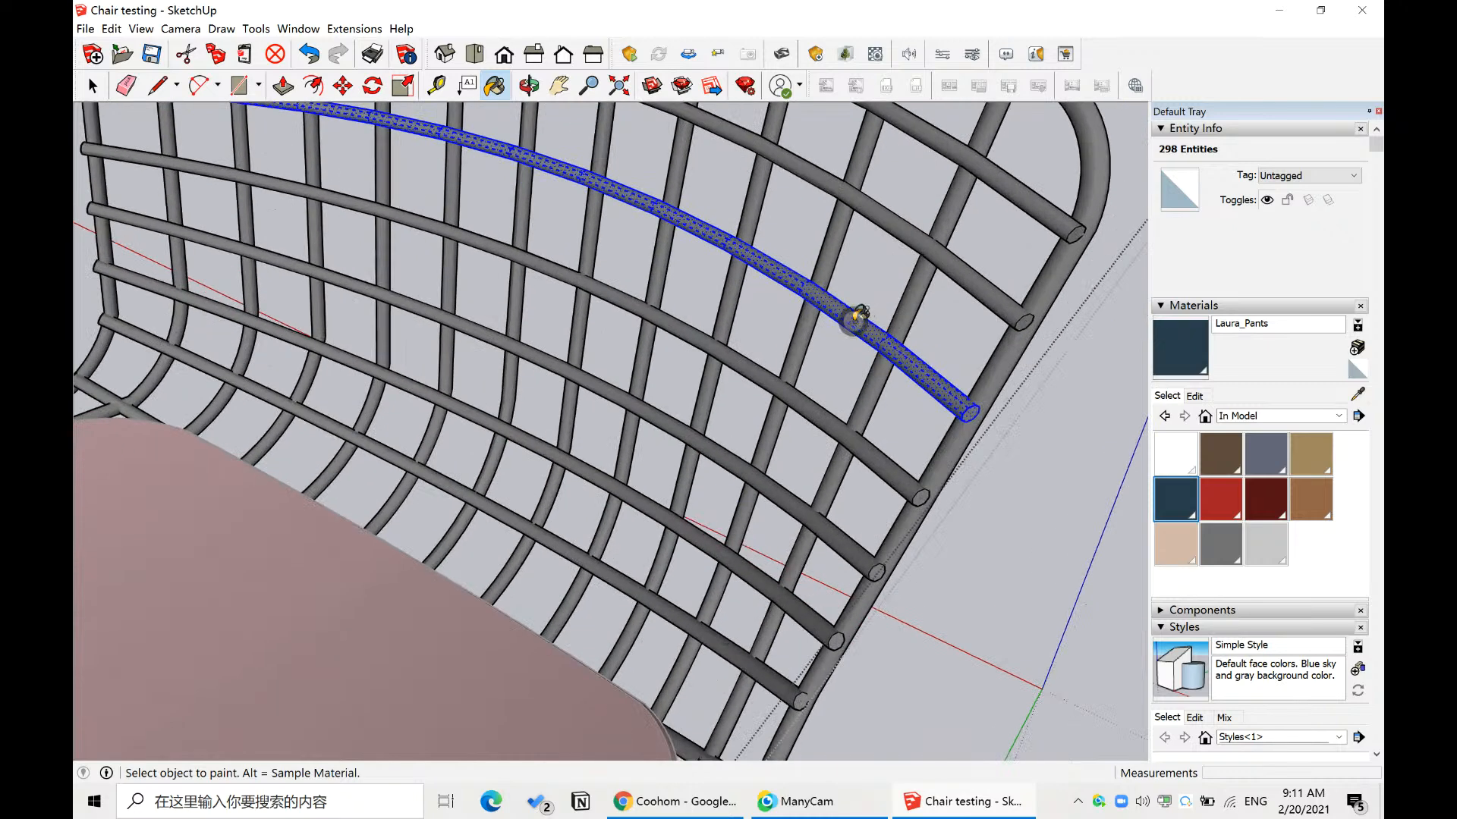
left_click(856, 316)
key("space")
scroll(895, 371, "down", 3)
left_click(974, 462)
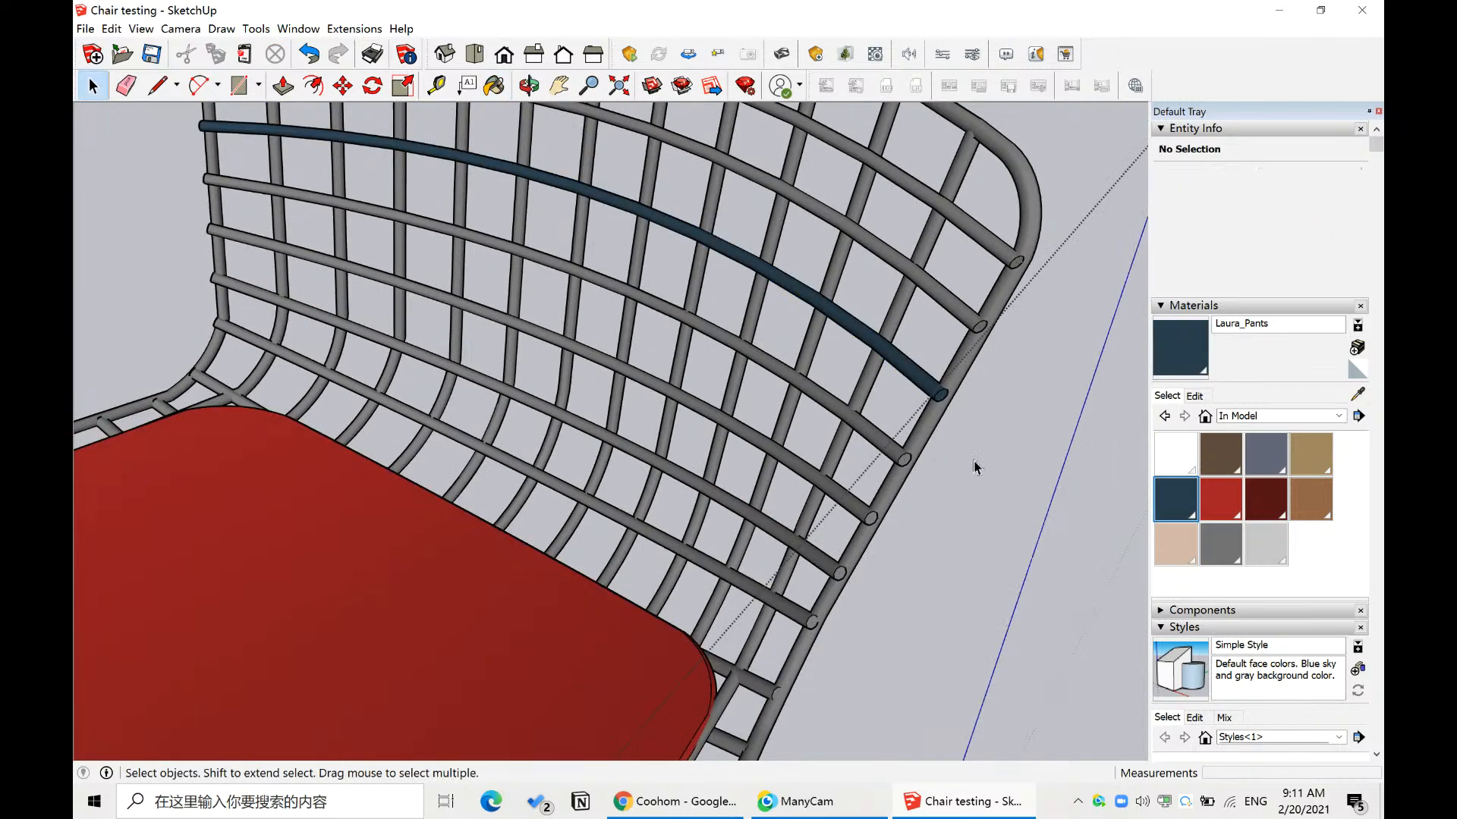
- Select the connected wire mesh inside the chair frame's group and paint it with the brown Laura_Shoes material
scroll(974, 461, "down", 2)
triple_click(939, 344)
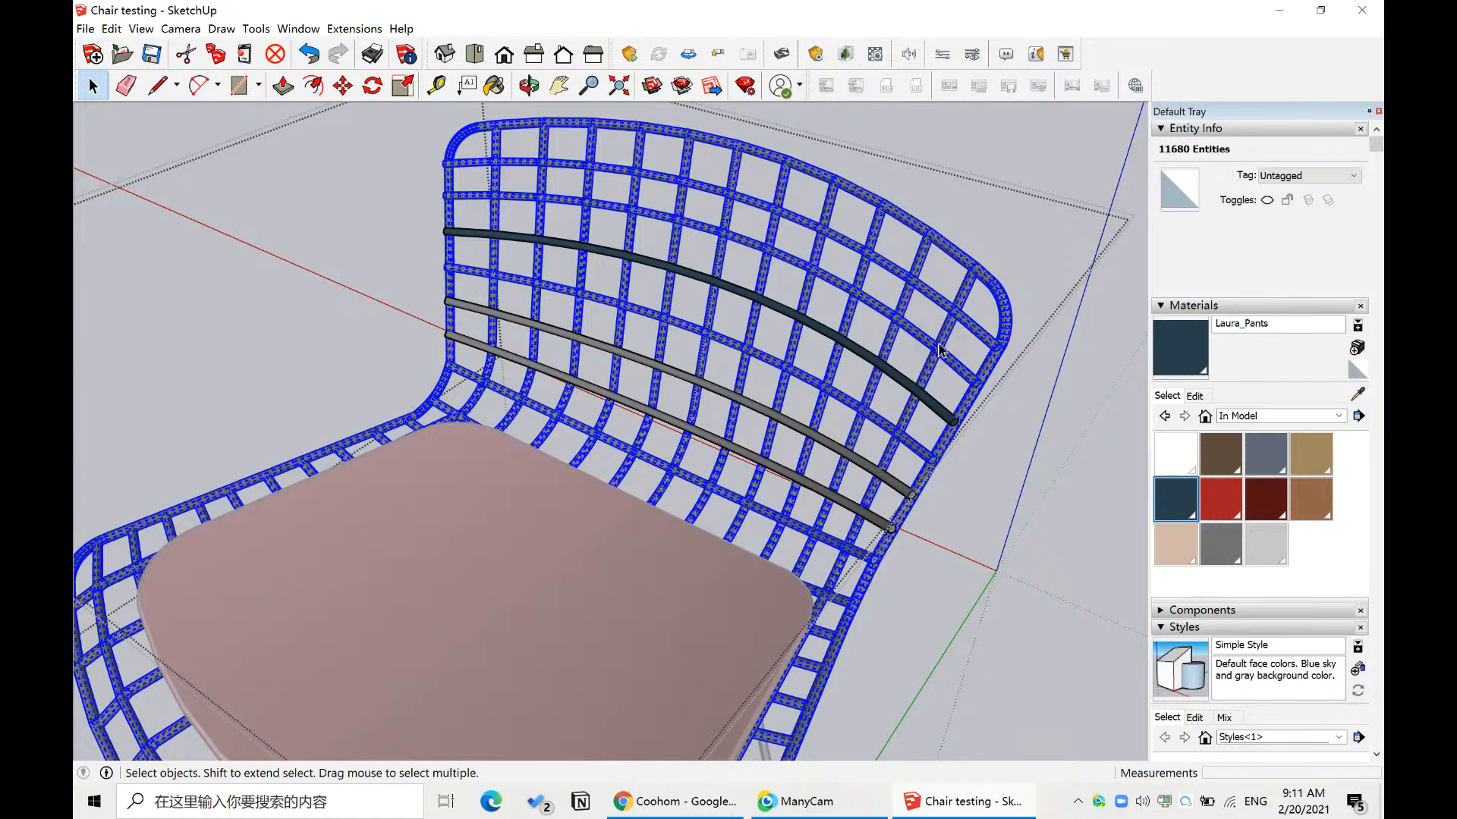
left_click(1316, 508)
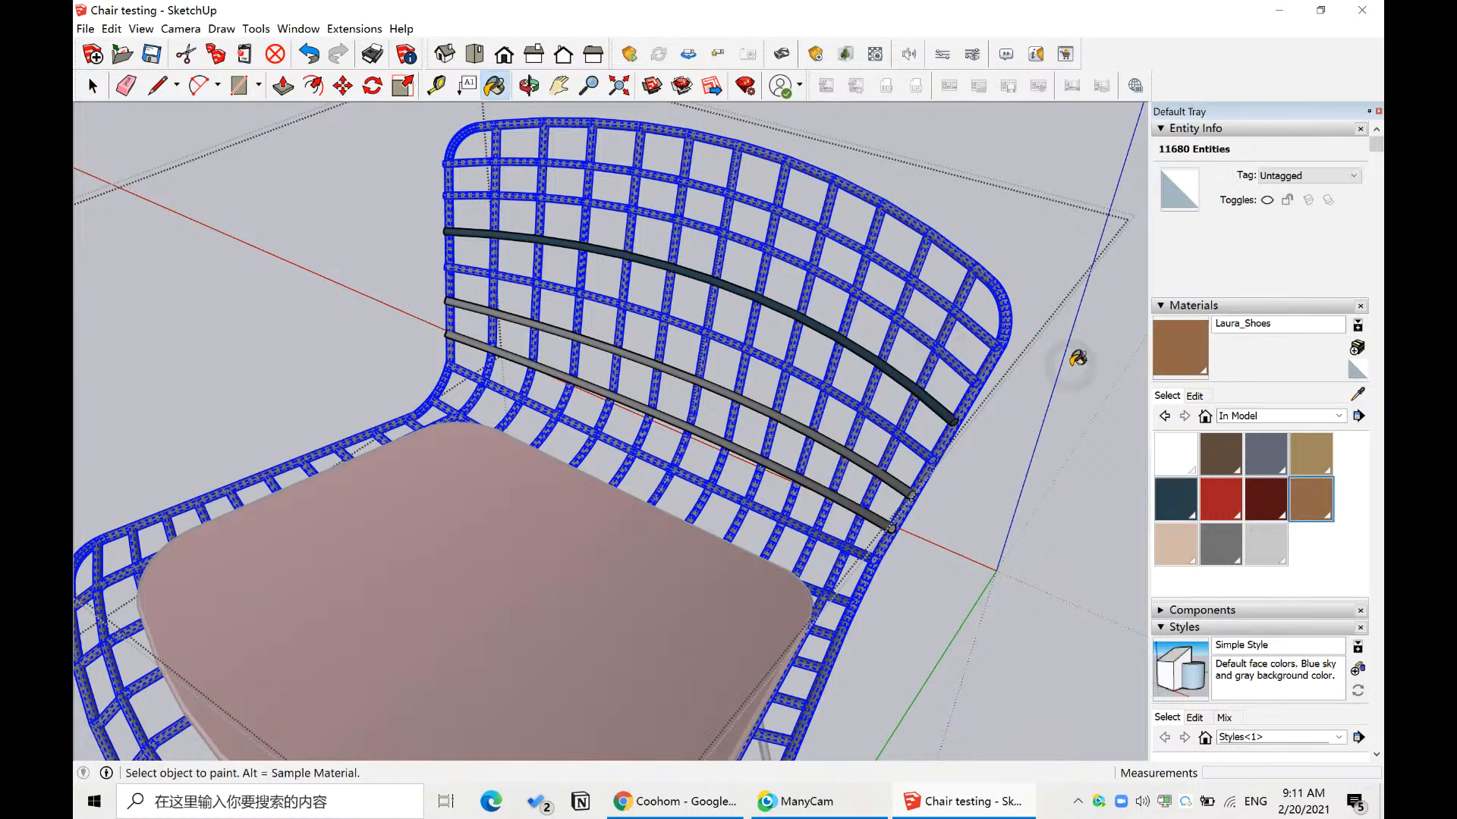
left_click(1013, 350)
key("space")
- Select the two unpainted curved wires in the lower backrest, paint them with Laura_Shoes and exit the frame's groups
scroll(887, 482, "up", 2)
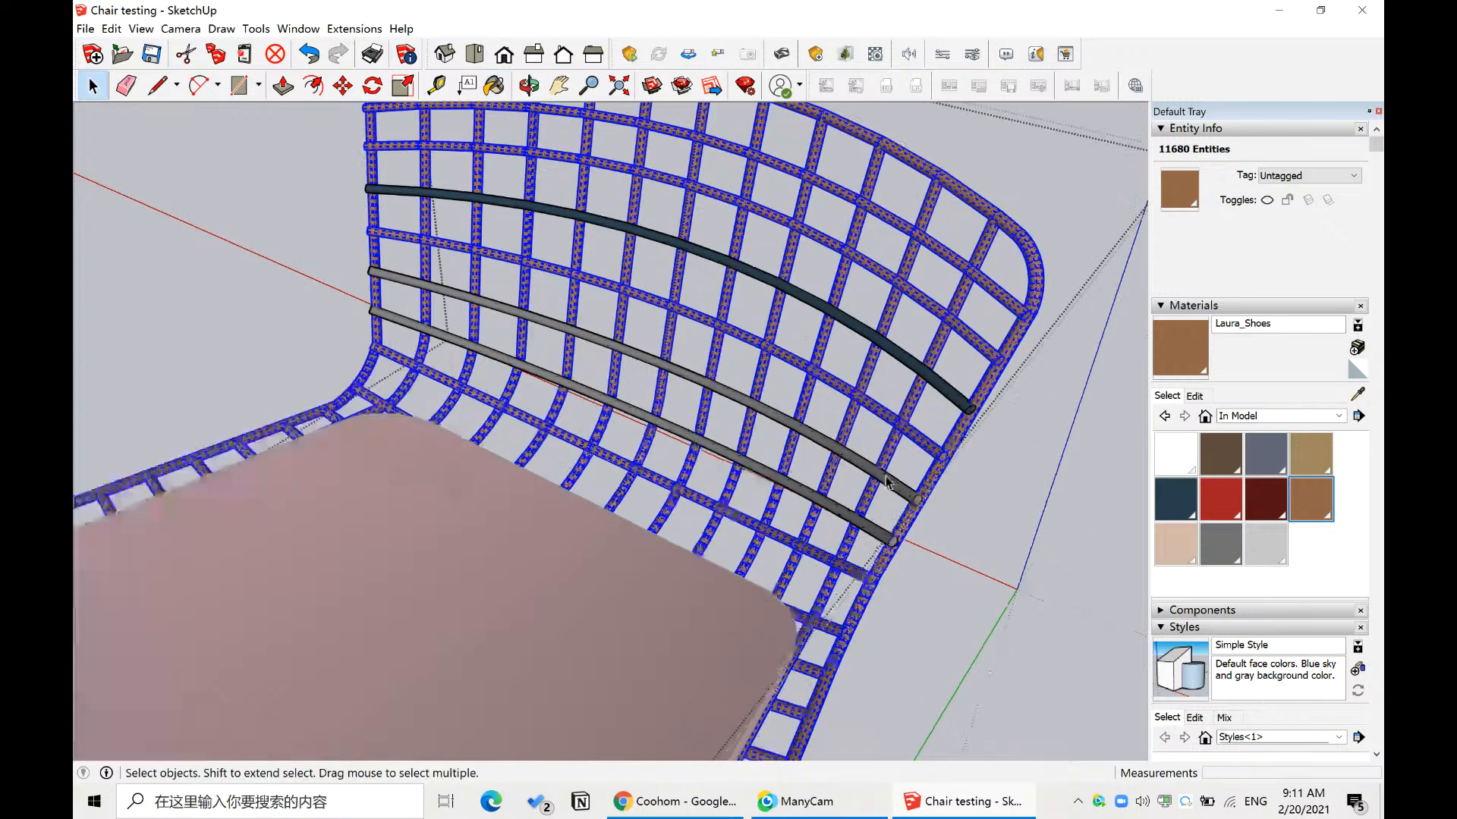
scroll(852, 459, "up", 2)
triple_click(849, 453)
triple_click(824, 528, "shift")
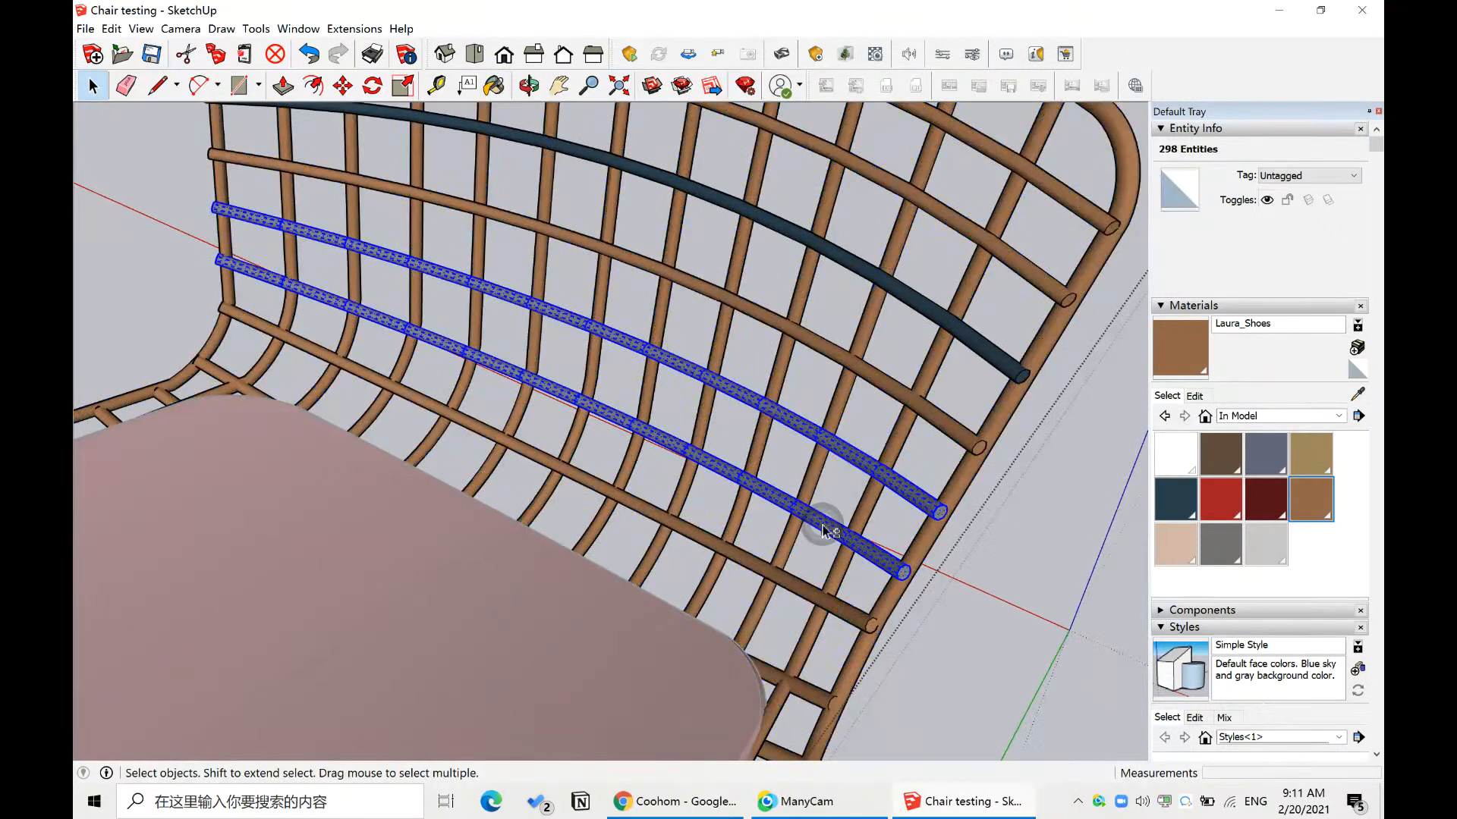
left_click(1311, 498)
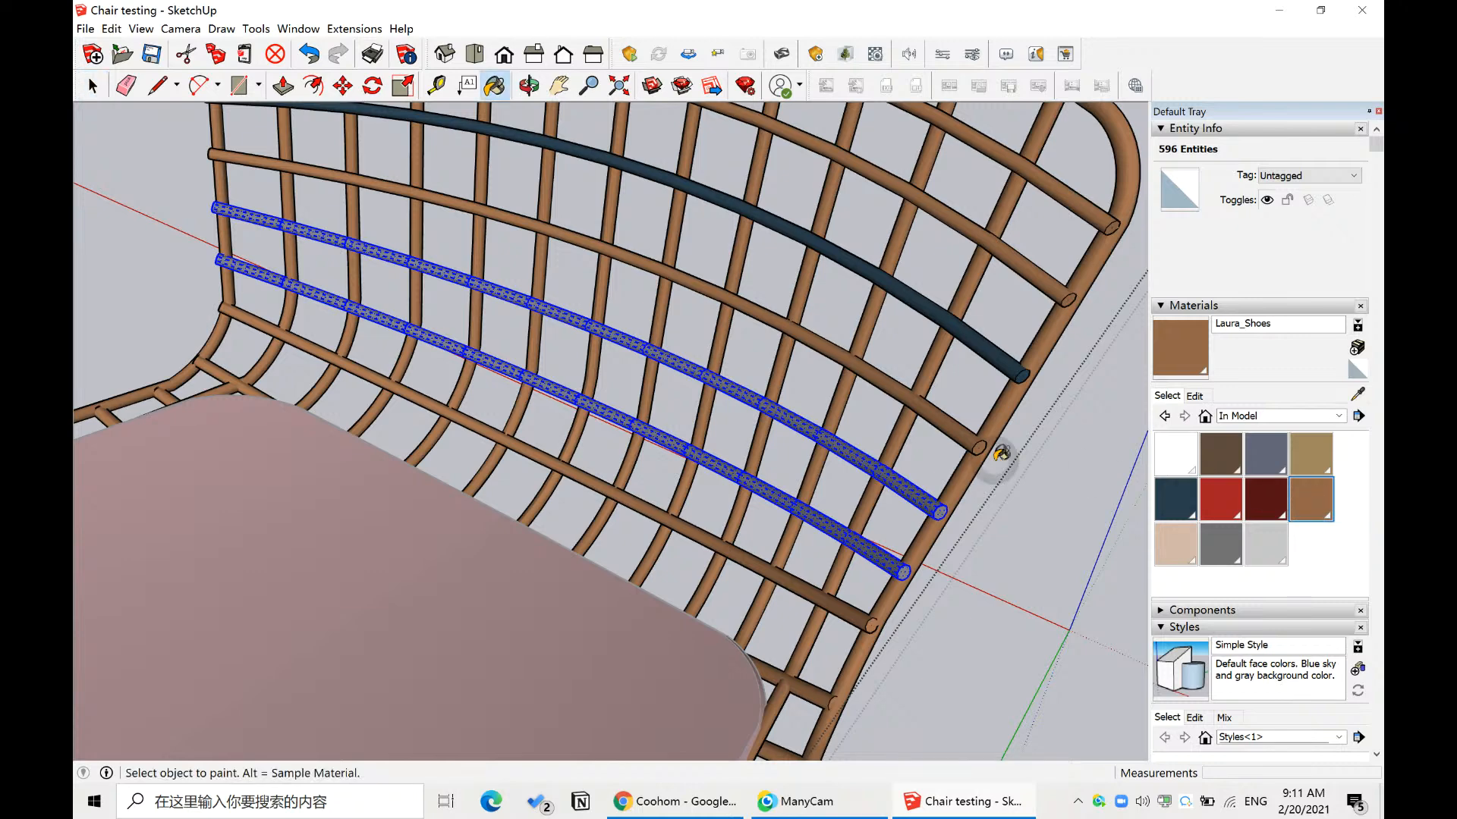
left_click(842, 428)
key("space")
scroll(986, 500, "down", 3)
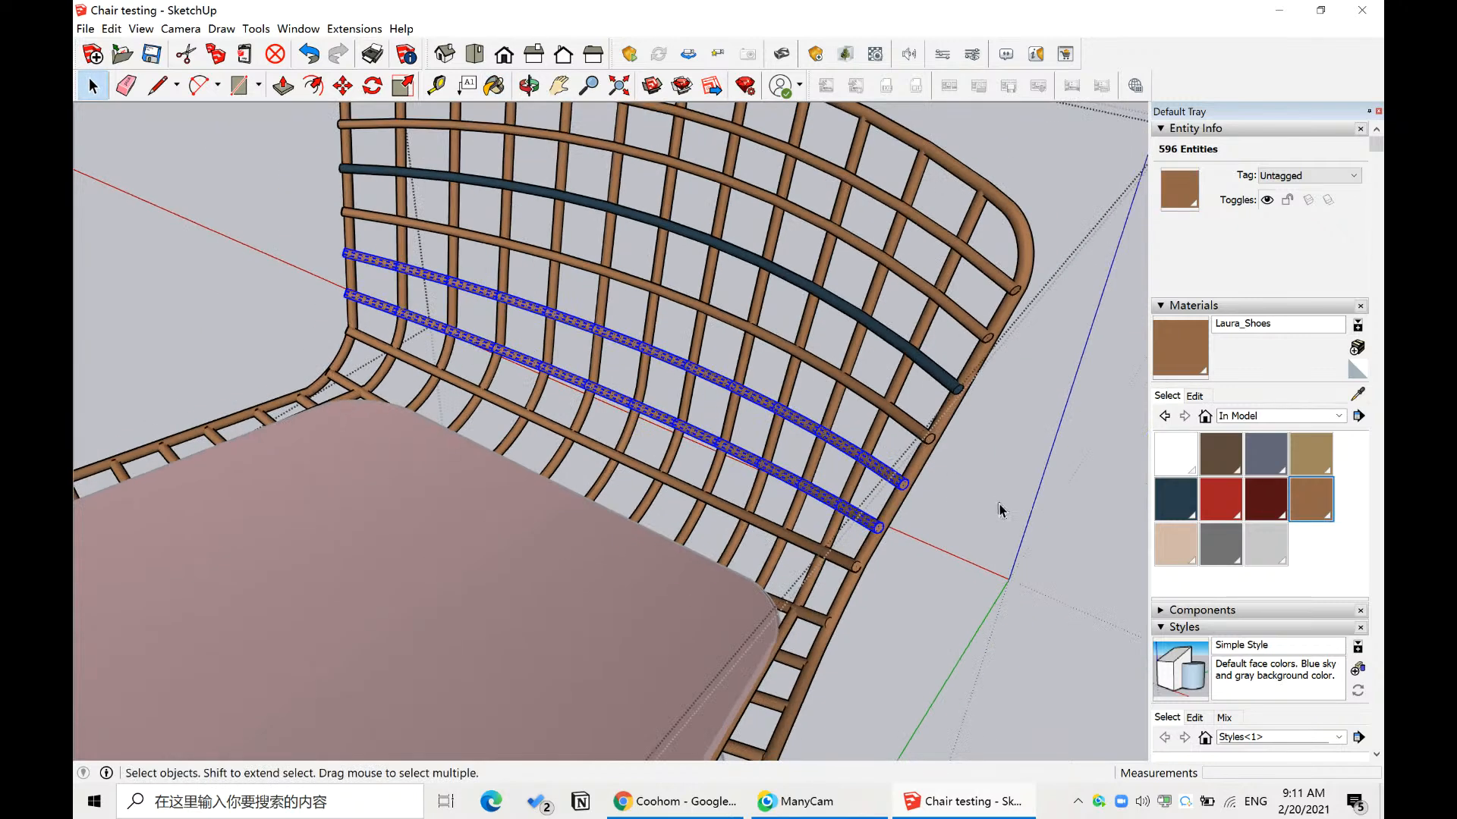
left_click(980, 492)
scroll(736, 377, "down", 2)
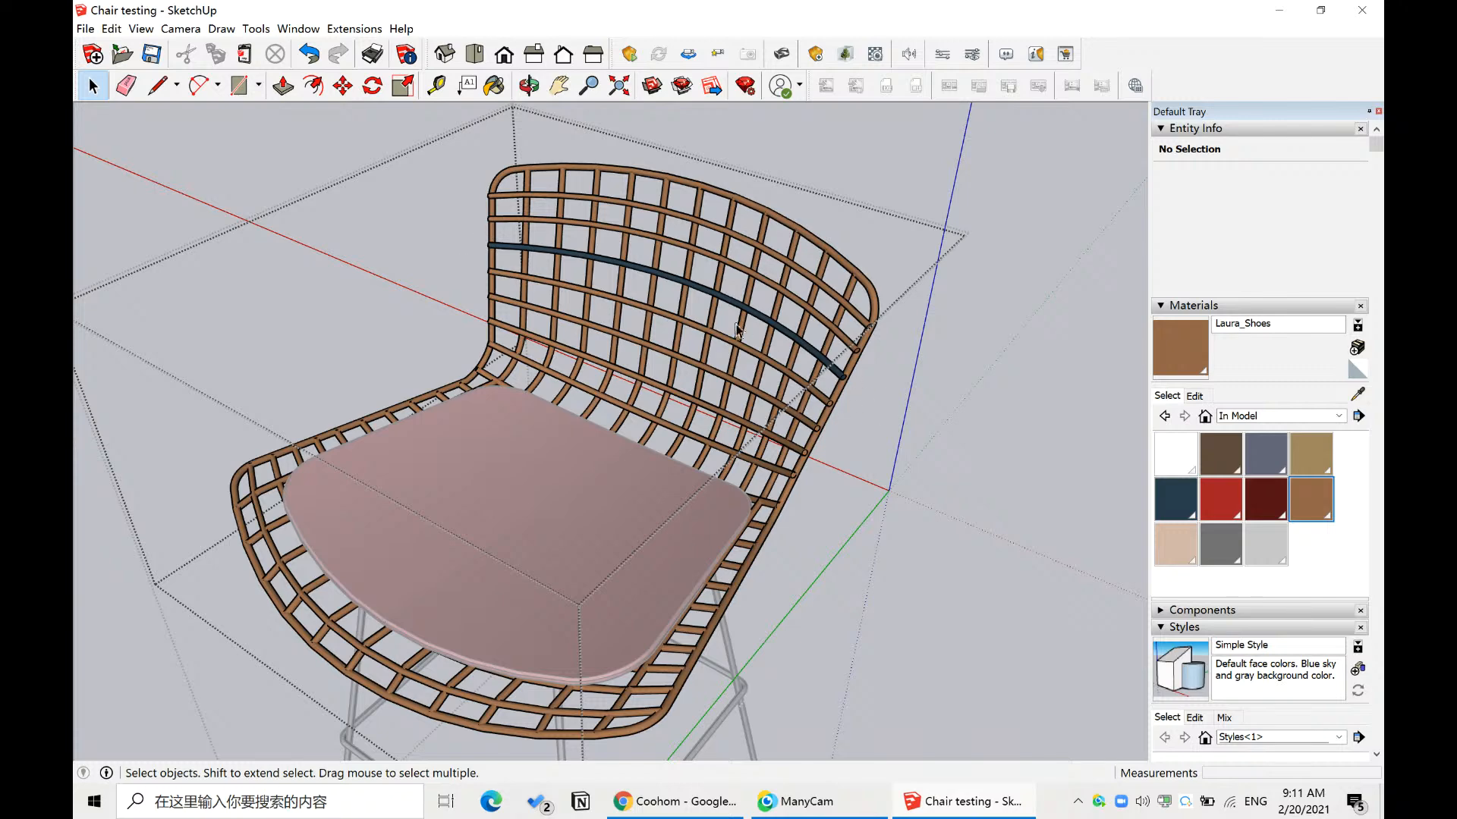
scroll(699, 313, "down", 2)
left_click(929, 383)
scroll(927, 379, "down", 1)
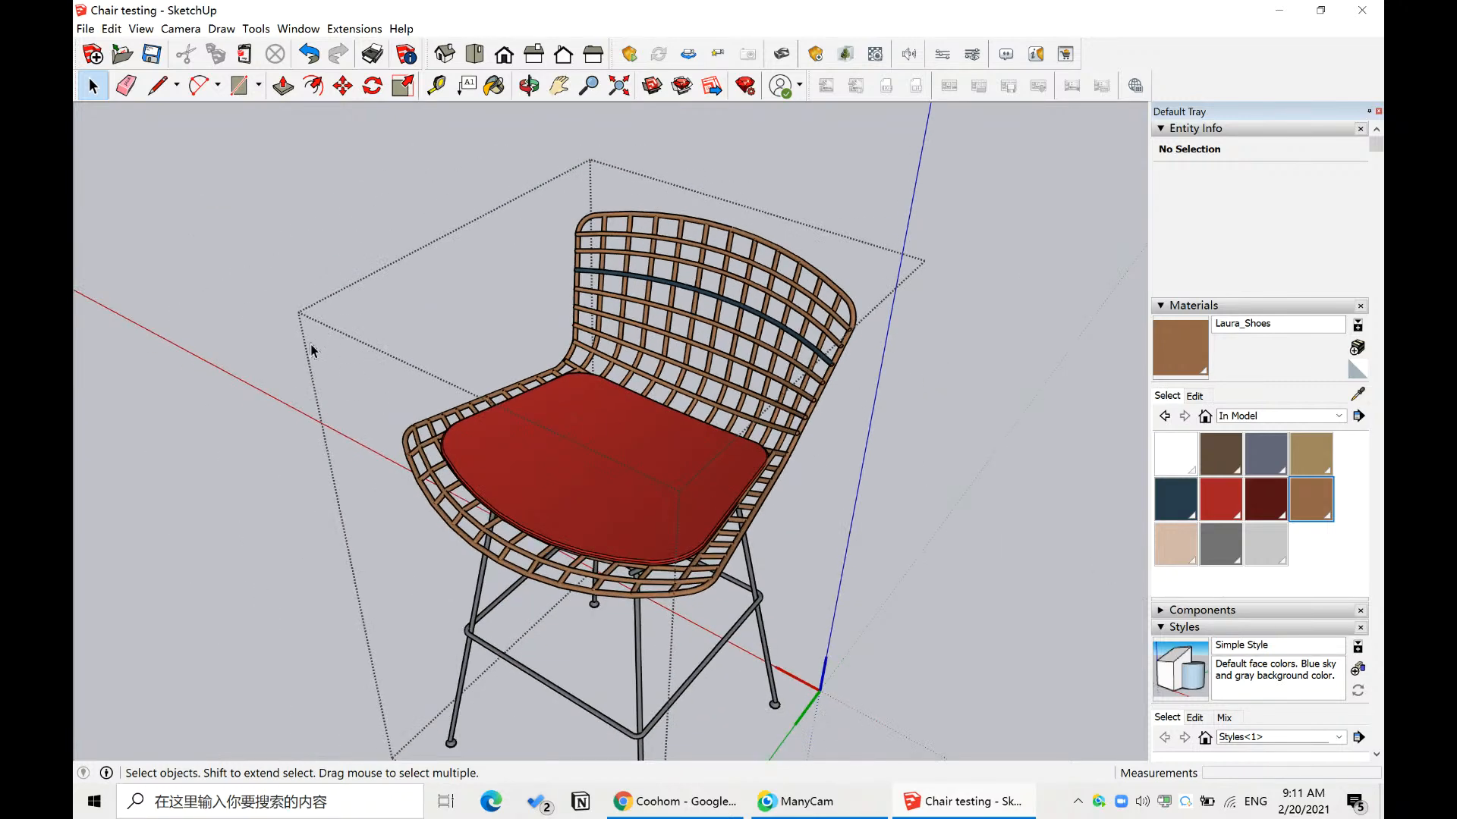
- Select all the geometry inside one half of the stool's leg base, paint it with Laura_Shoes and exit its group
middle_click_drag(465, 361, 656, 415)
middle_click_drag(721, 272, 791, 325)
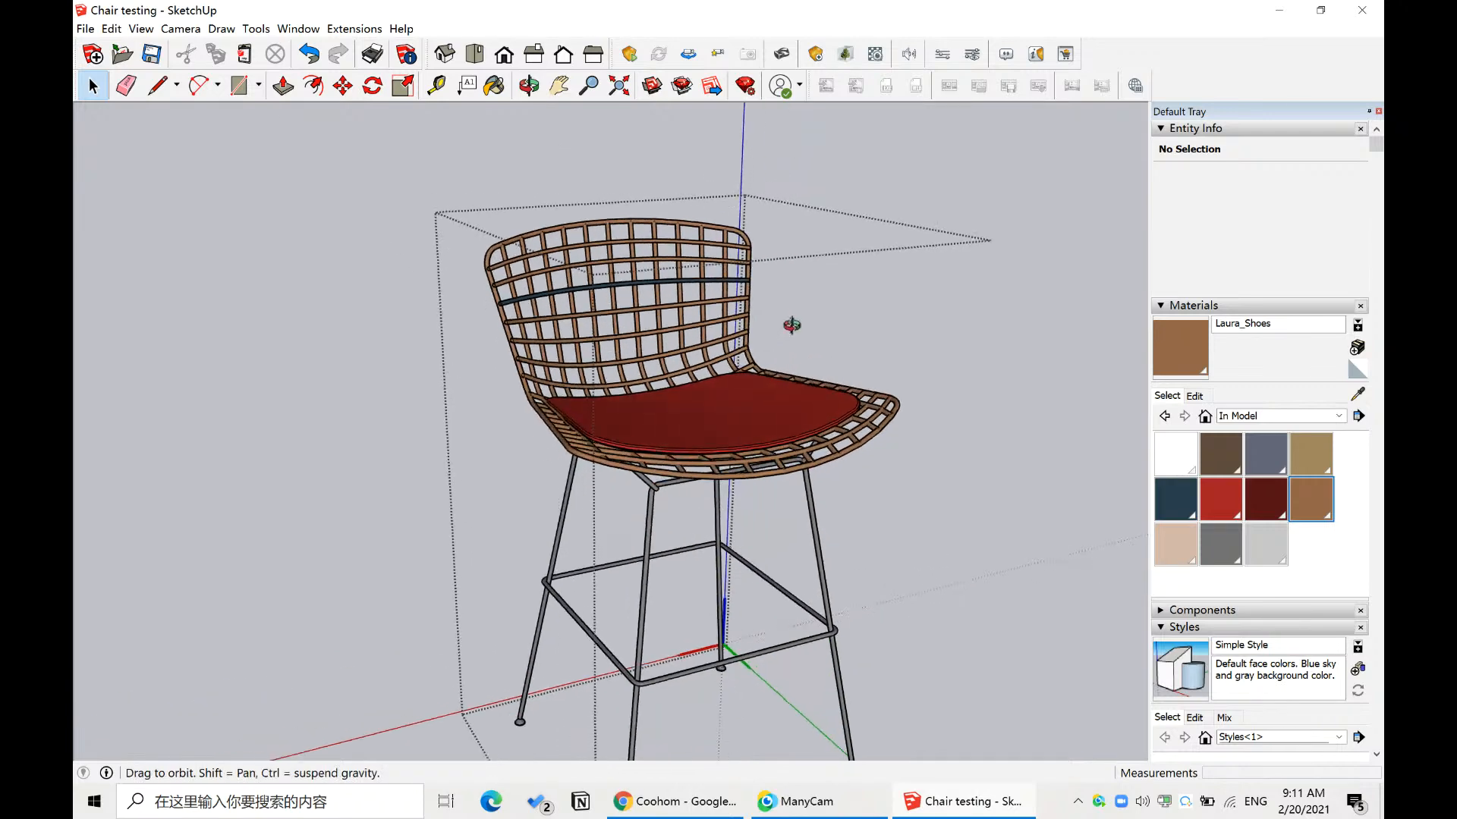
scroll(647, 633, "up", 3)
middle_click_drag(688, 580, 700, 543)
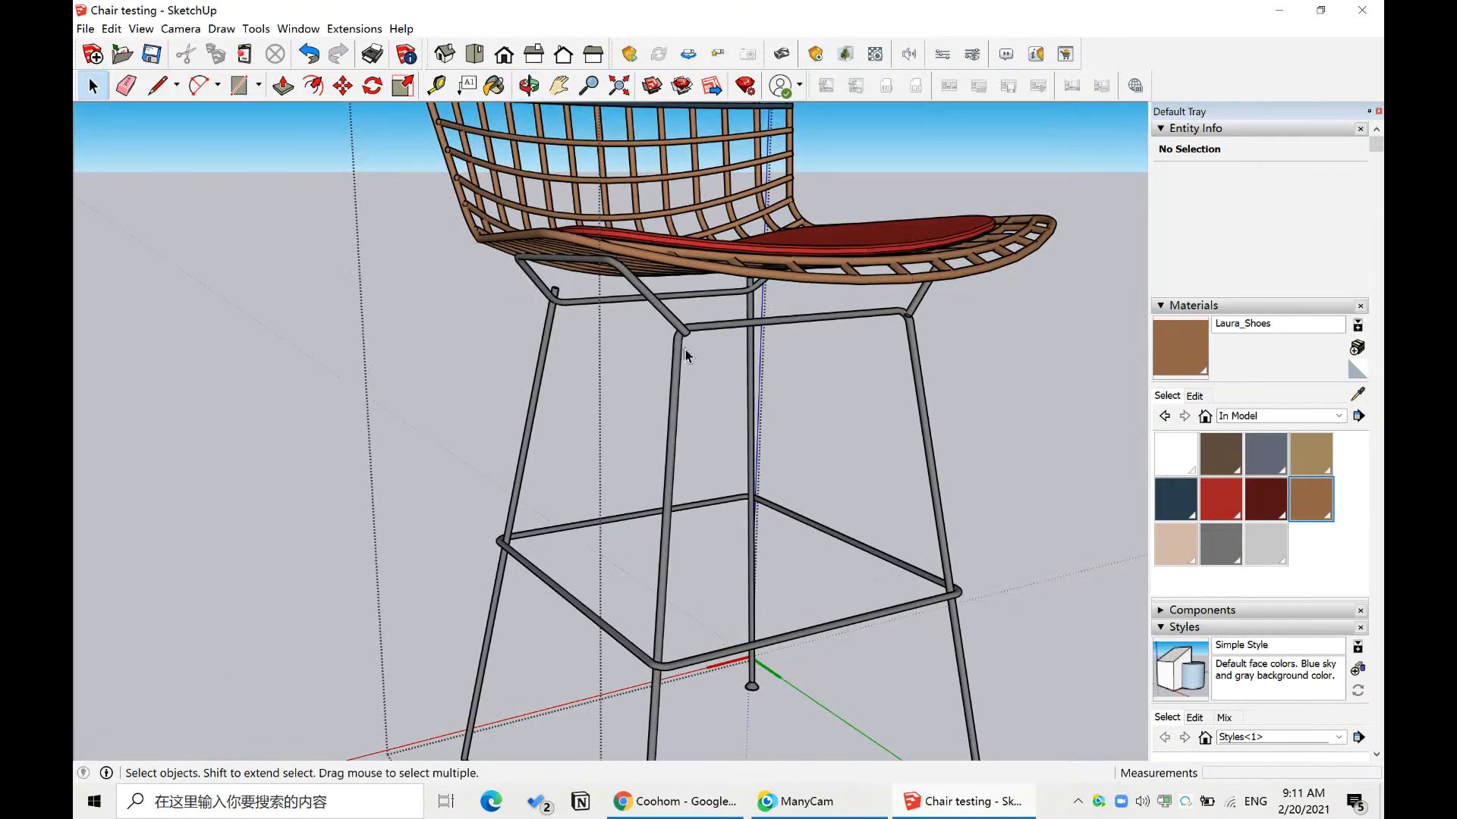
middle_click_drag(650, 440, 634, 481)
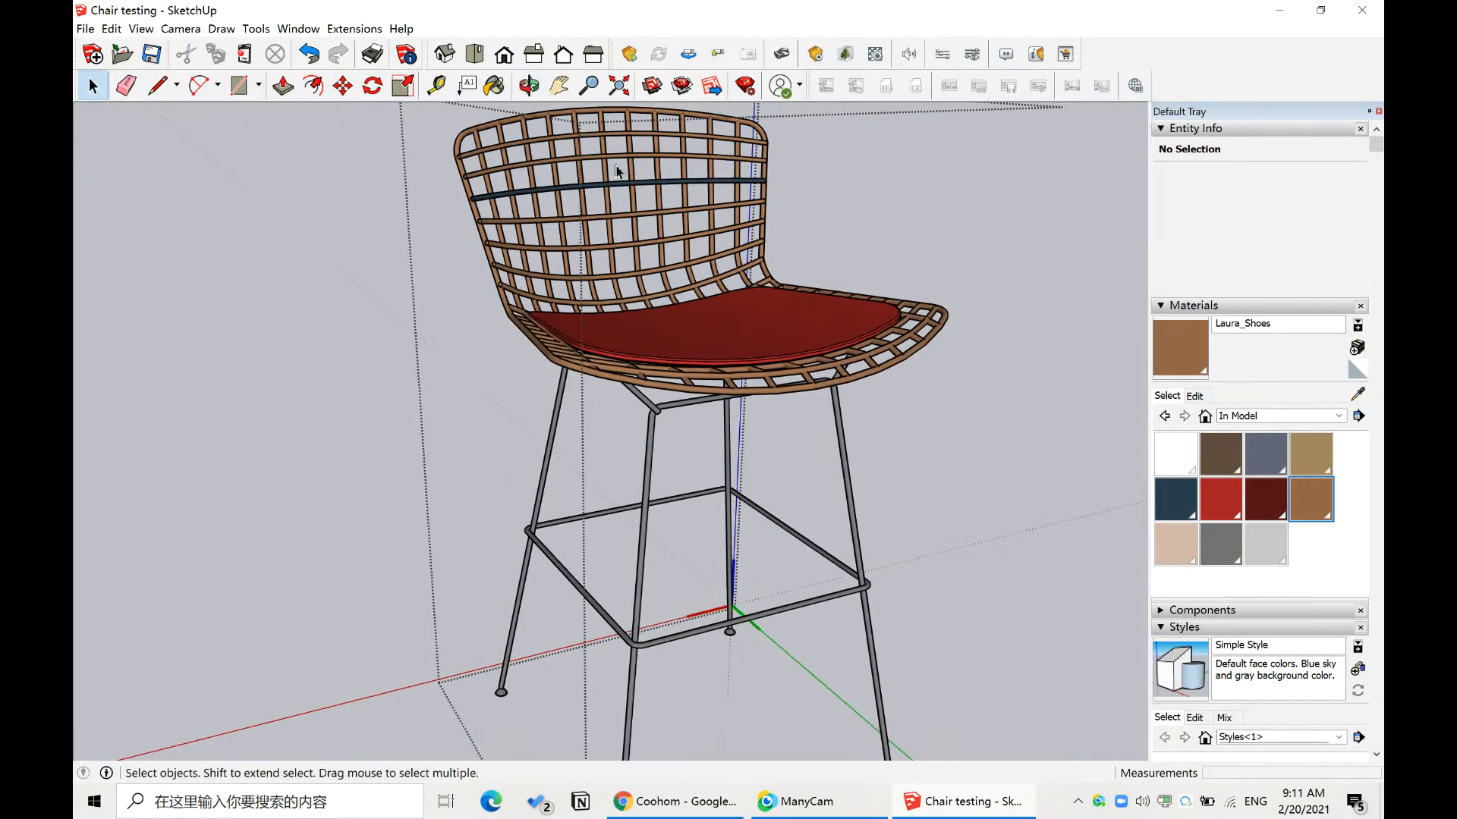
scroll(657, 413, "up", 5)
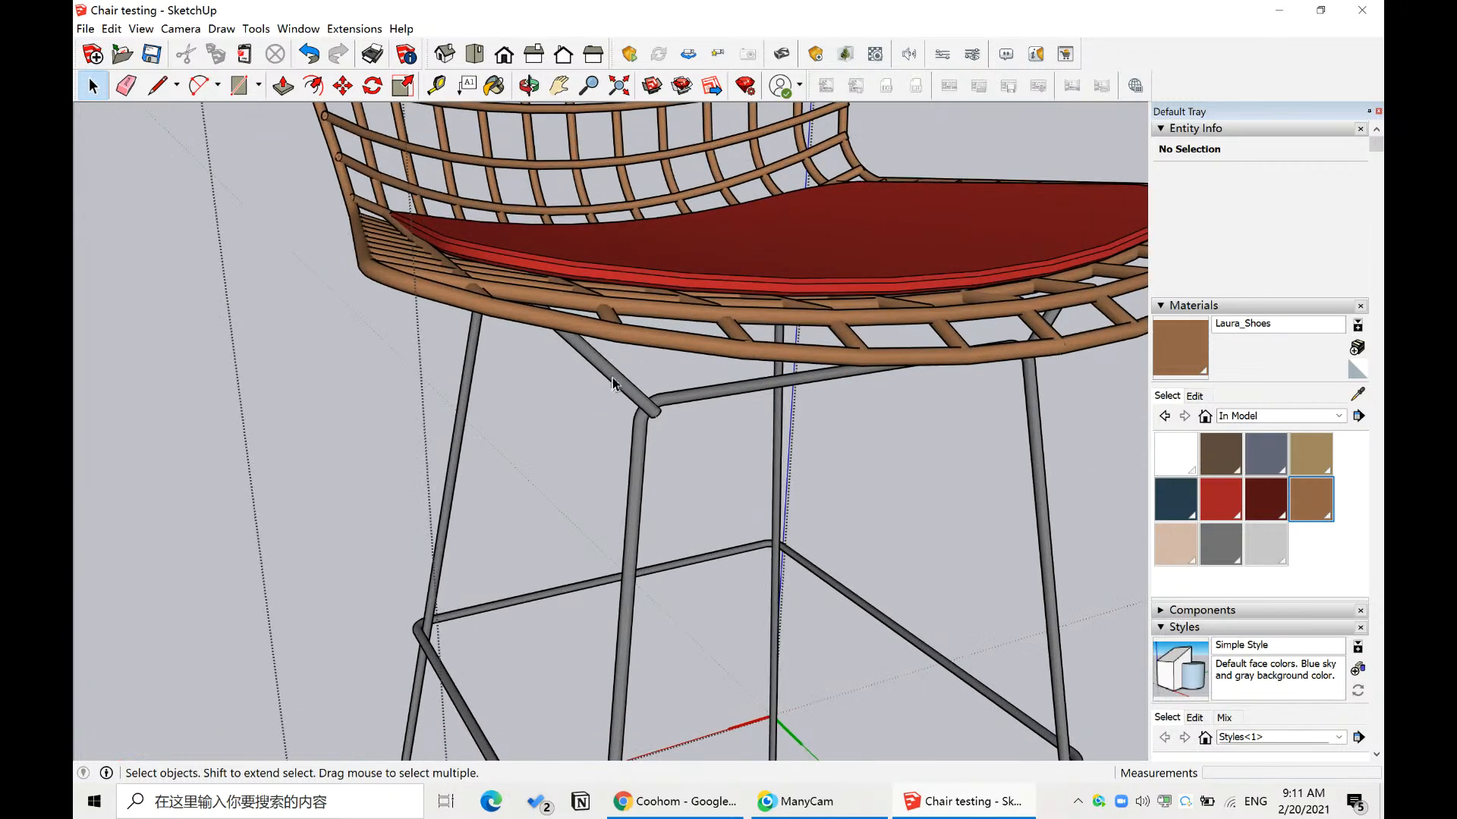
double_click(641, 409)
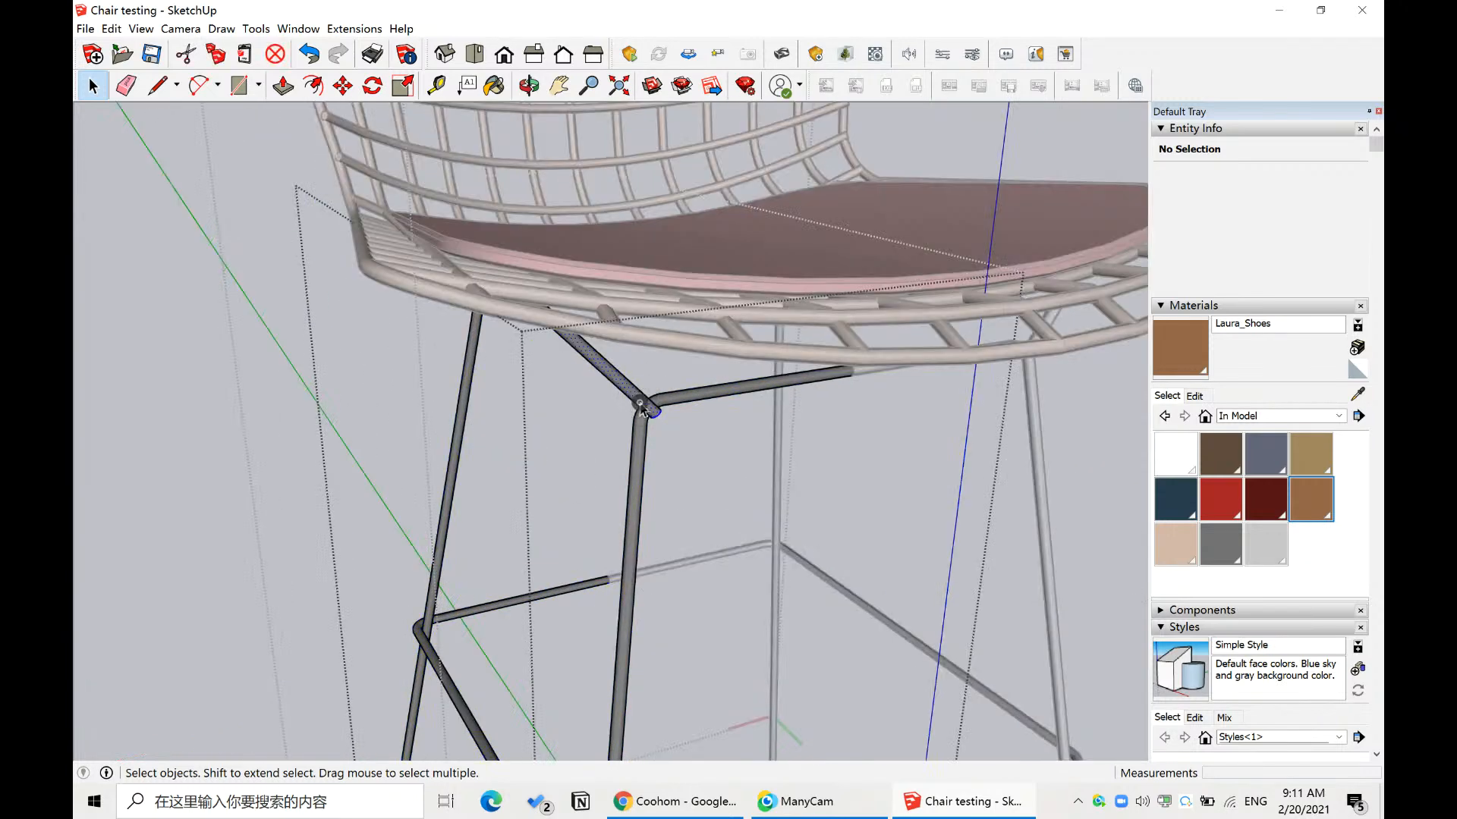
left_click(639, 404)
triple_click(658, 413)
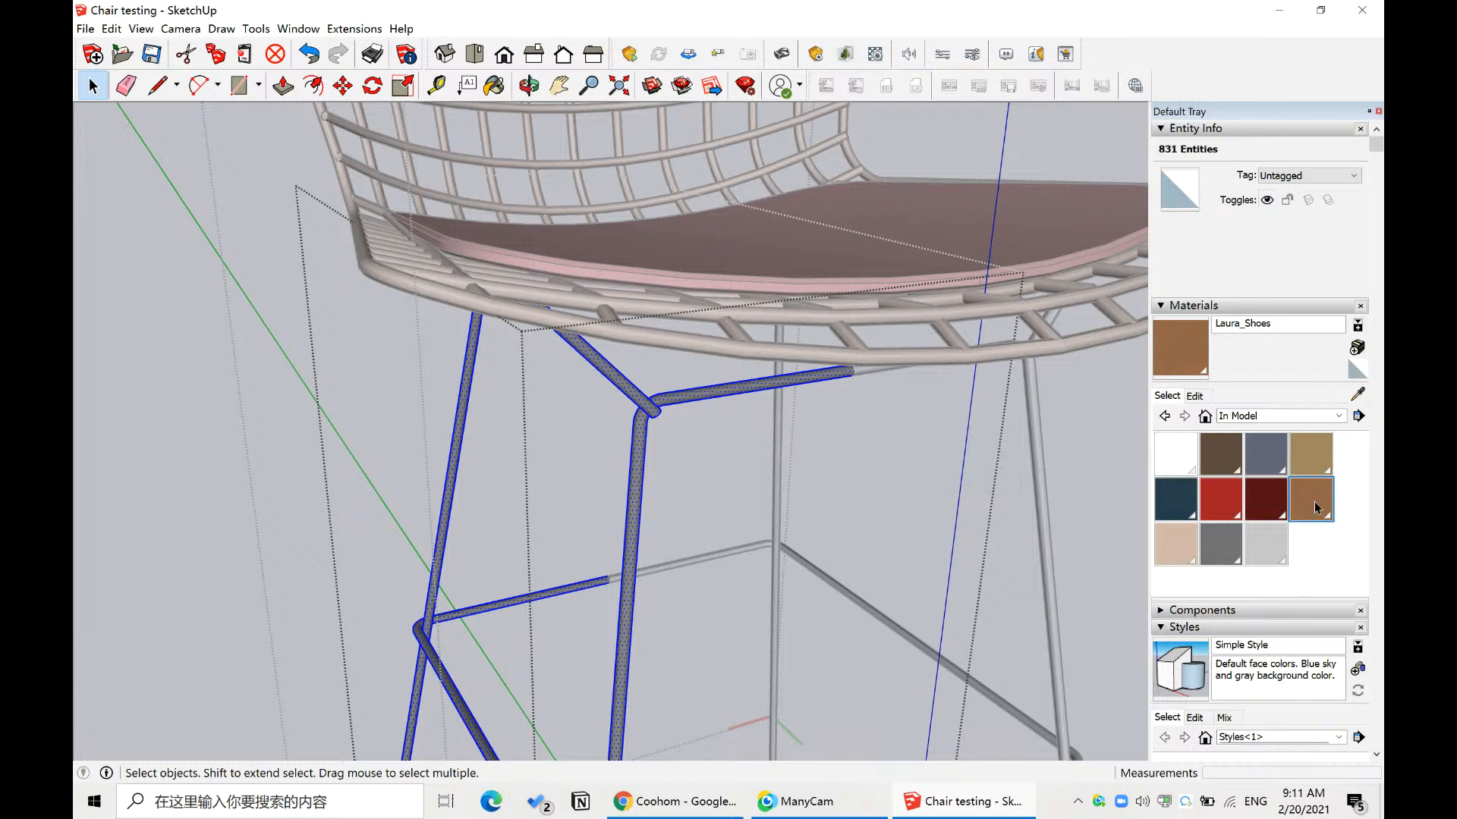
left_click(1314, 508)
left_click(650, 406)
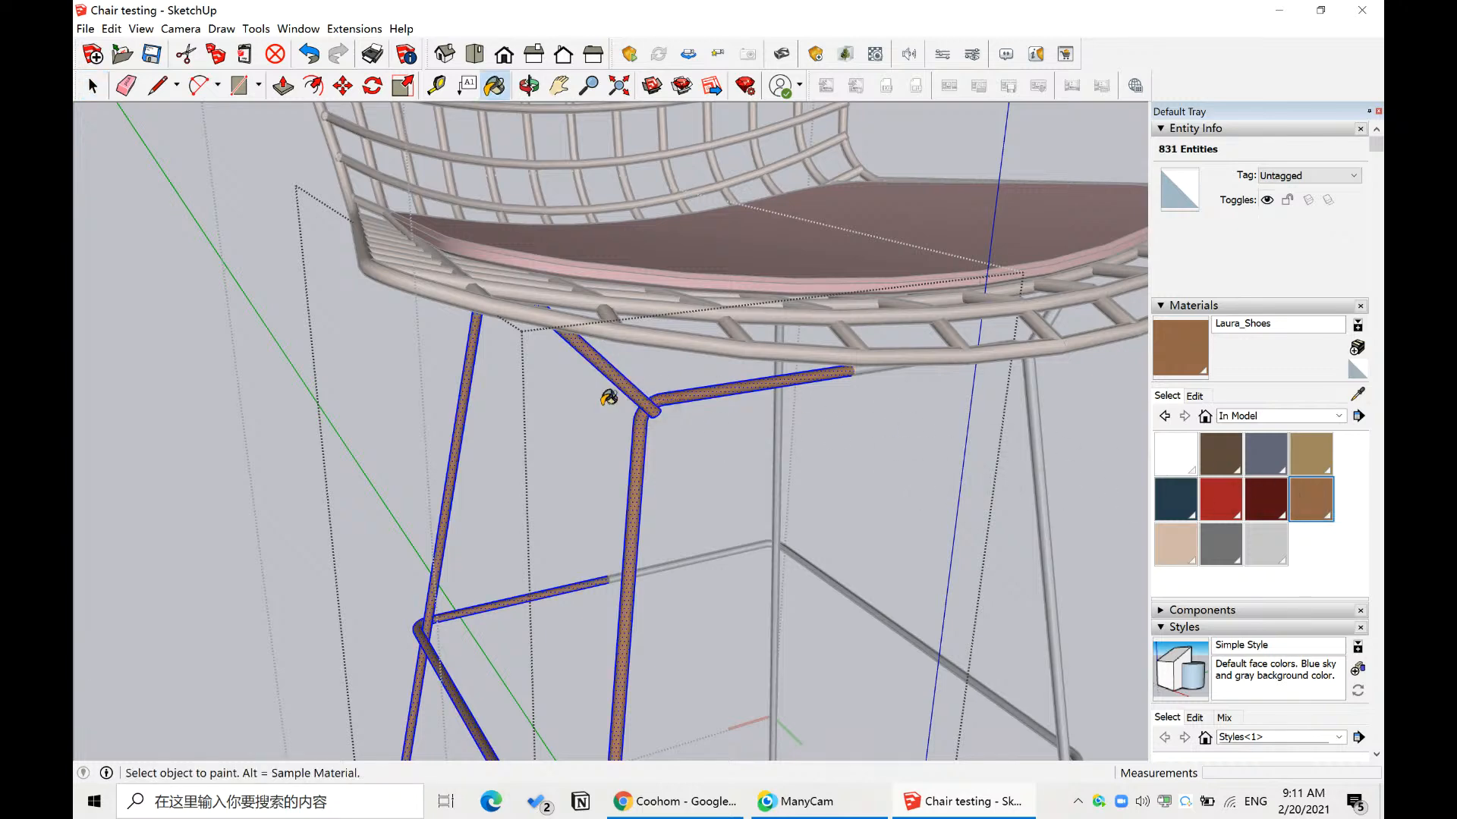
scroll(455, 384, "down", 4)
key("space")
left_click(746, 430)
- Select all the geometry inside the other half of the leg base, paint it with Laura_Shoes and exit its group
middle_click_drag(746, 436, 773, 431)
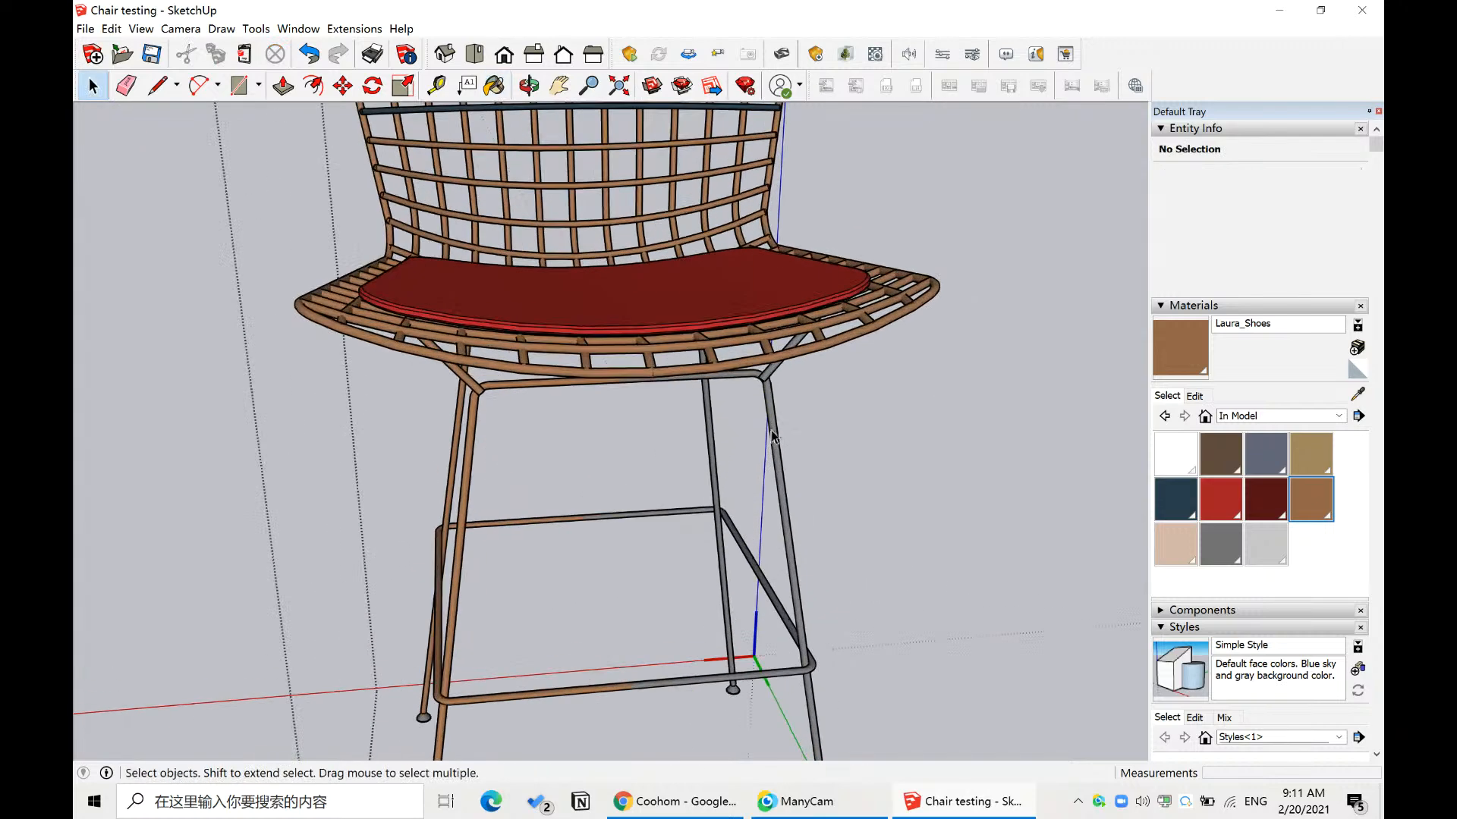
triple_click(773, 430)
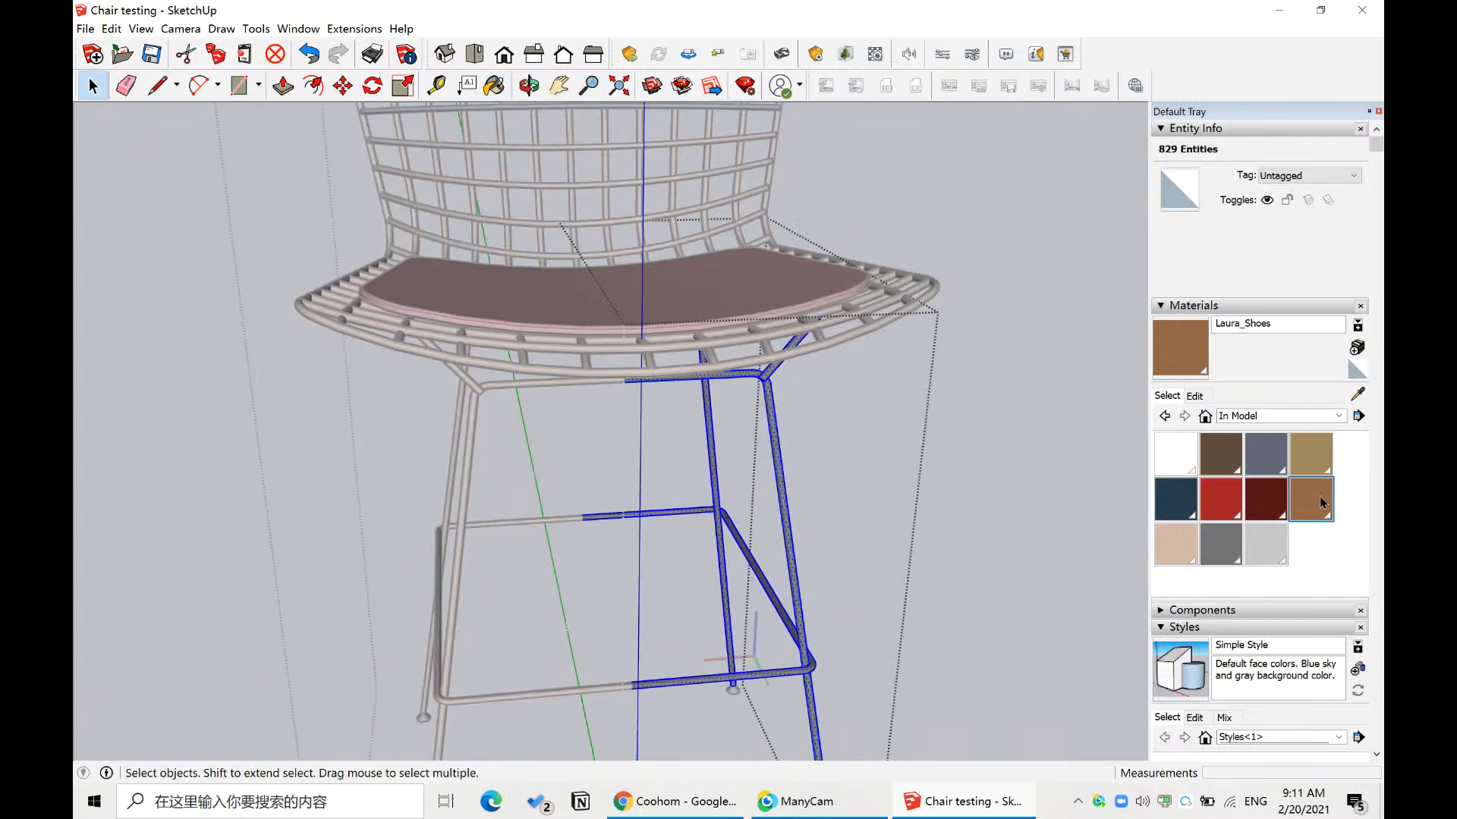
left_click(1314, 502)
scroll(788, 462, "up", 3)
left_click(770, 465)
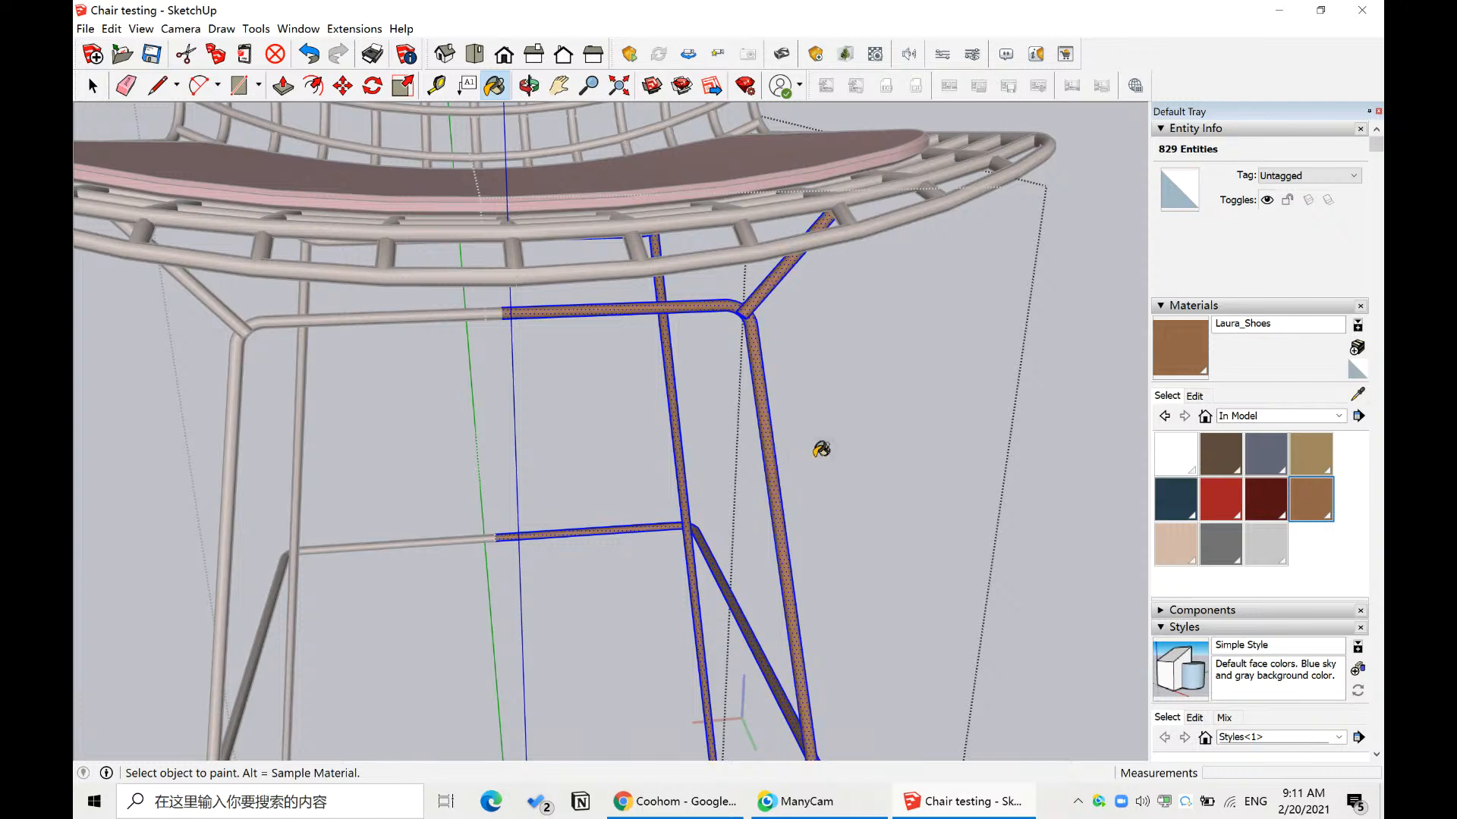
key("space")
scroll(819, 456, "down", 4)
left_click(884, 446)
- Examine the painted counter stool's cushion, backrest wires and legs from several angles and distances
middle_click_drag(914, 475, 964, 470)
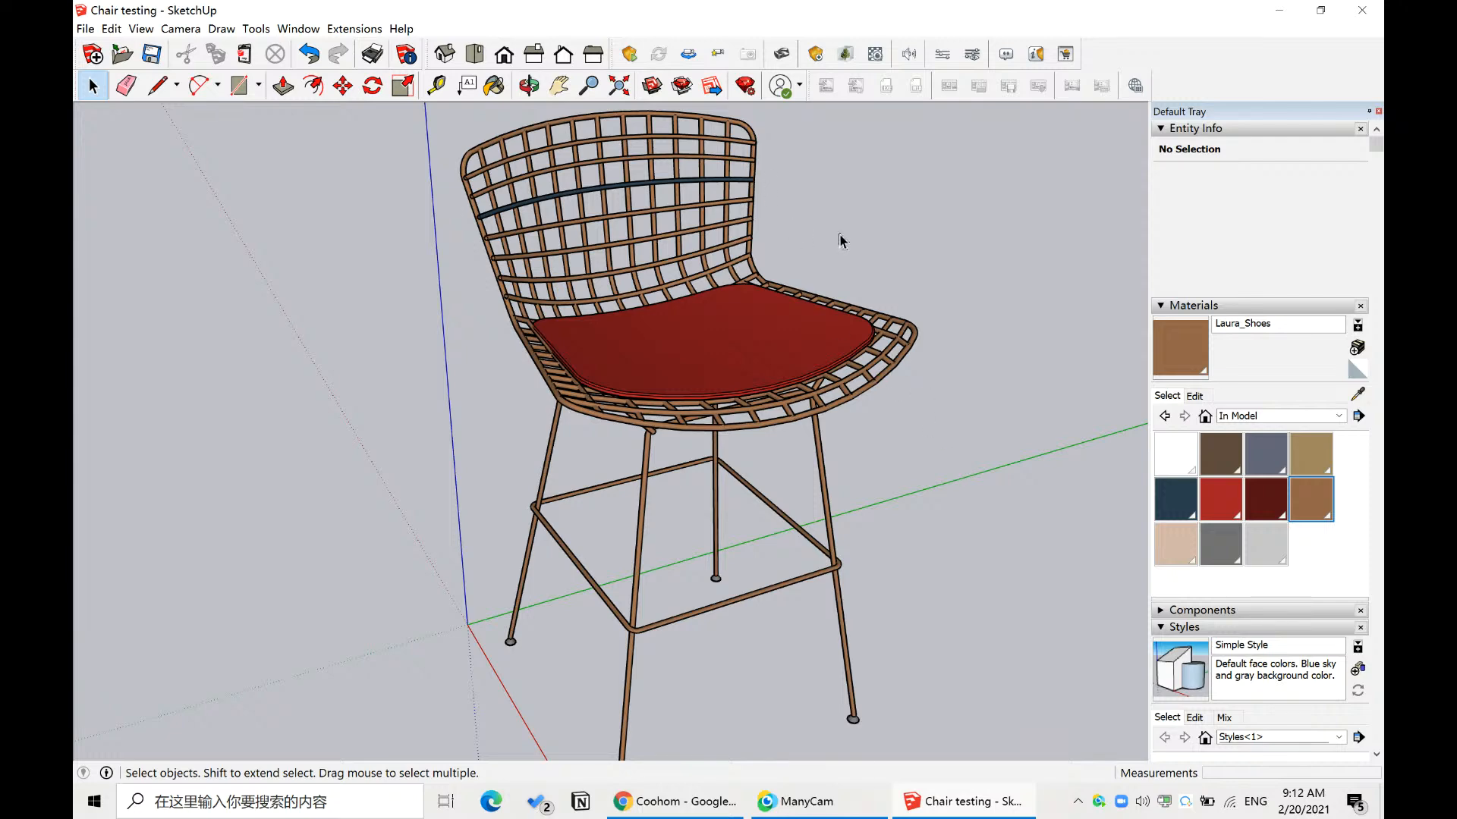
middle_click_drag(880, 269, 599, 220)
scroll(600, 219, "up", 3)
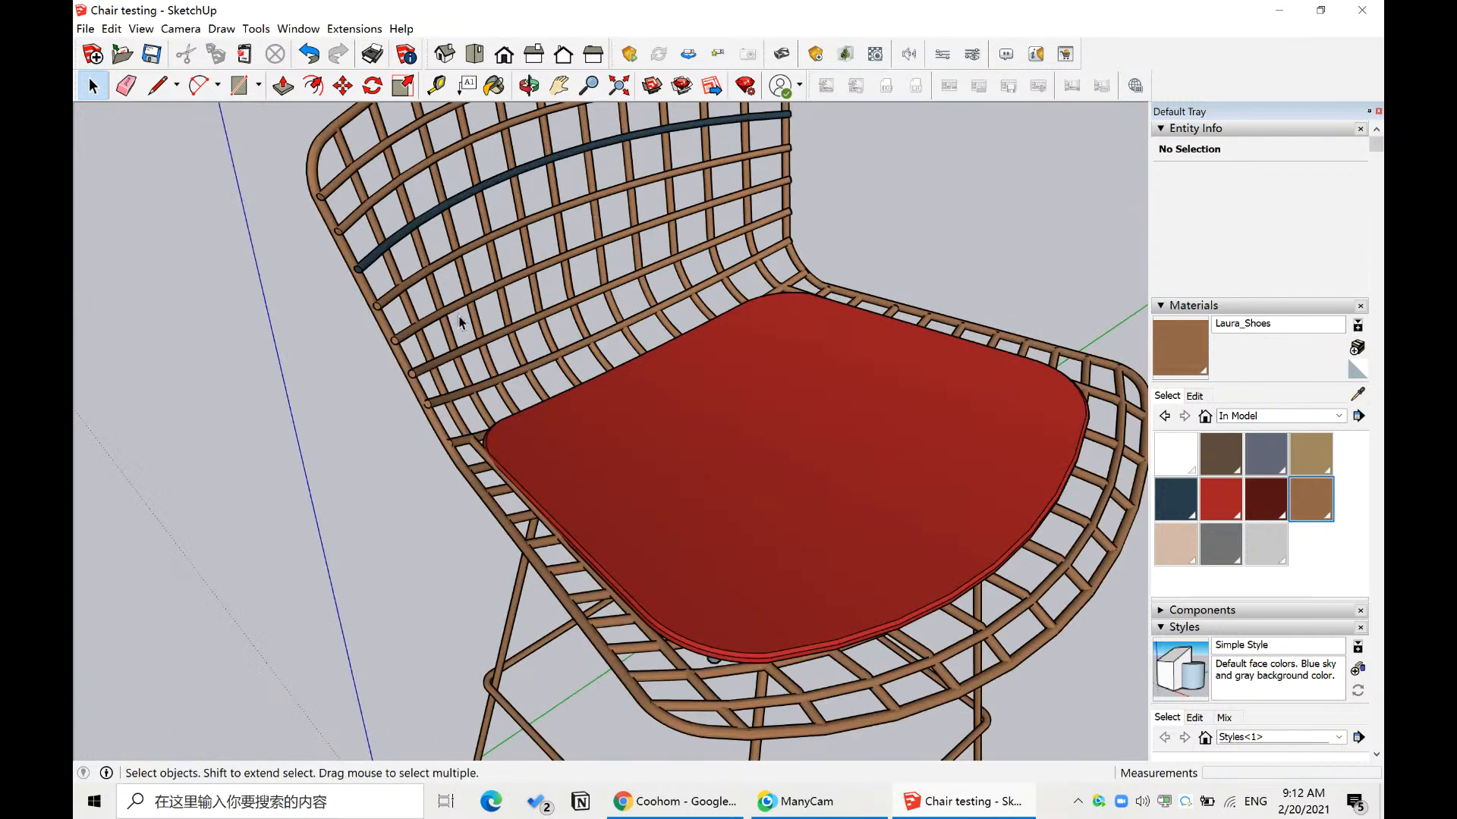
scroll(460, 317, "down", 1)
middle_click_drag(686, 262, 480, 291)
scroll(481, 289, "down", 2)
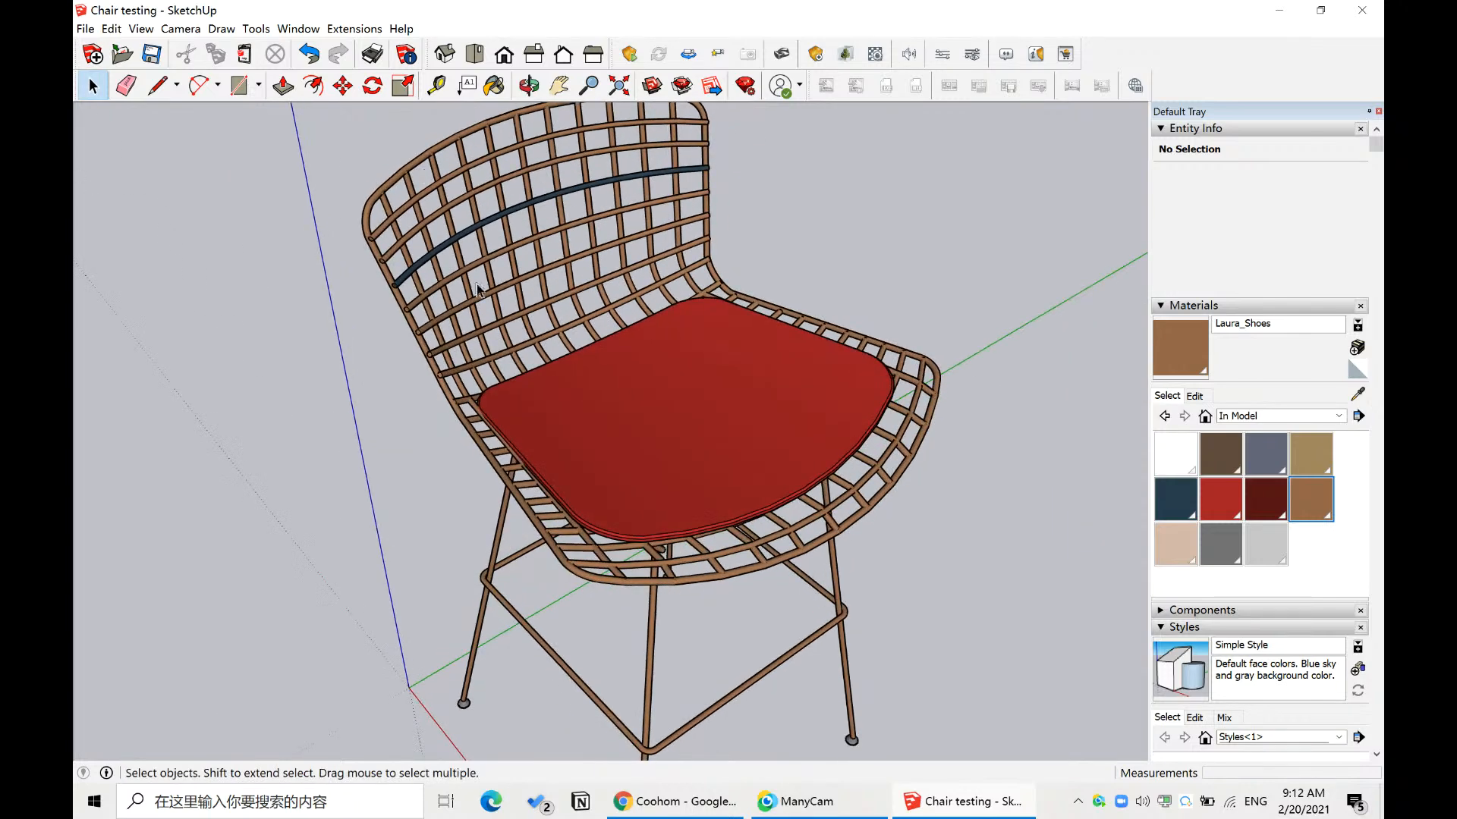
middle_click_drag(540, 231, 491, 218)
scroll(571, 228, "up", 2)
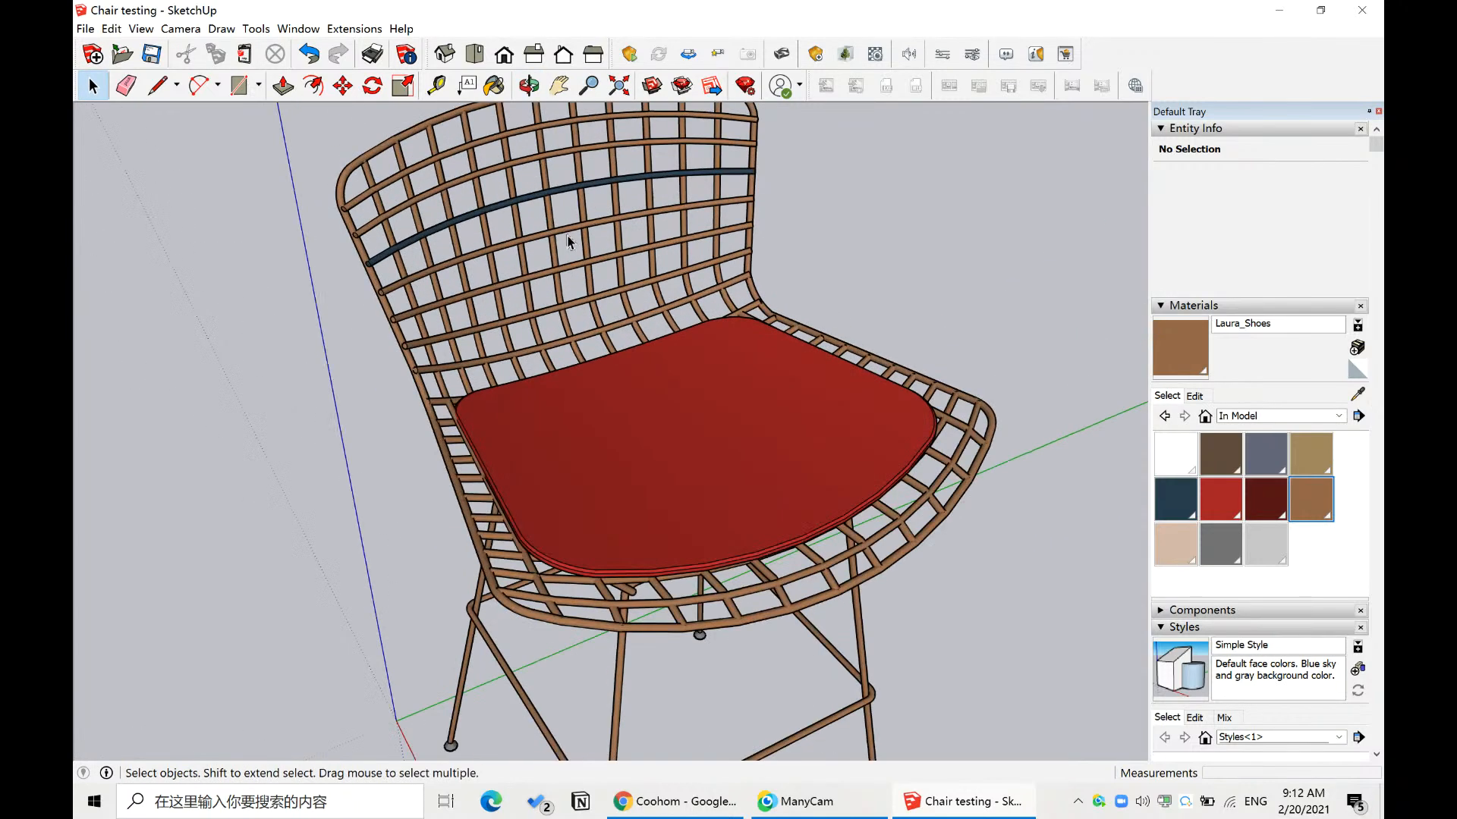
scroll(572, 241, "down", 1)
middle_click_drag(572, 243, 569, 290)
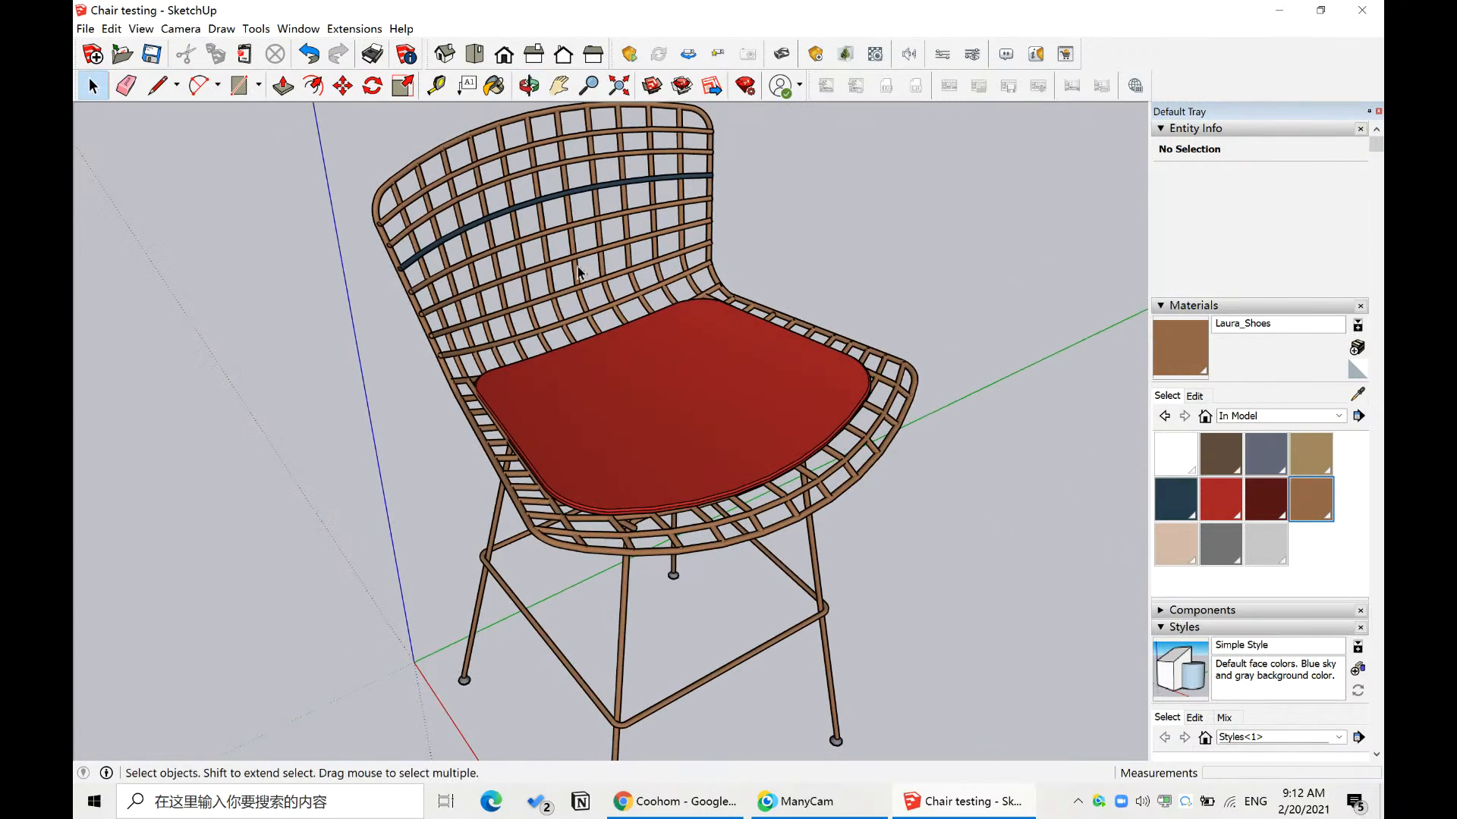
scroll(574, 274, "down", 3)
scroll(578, 279, "up", 2)
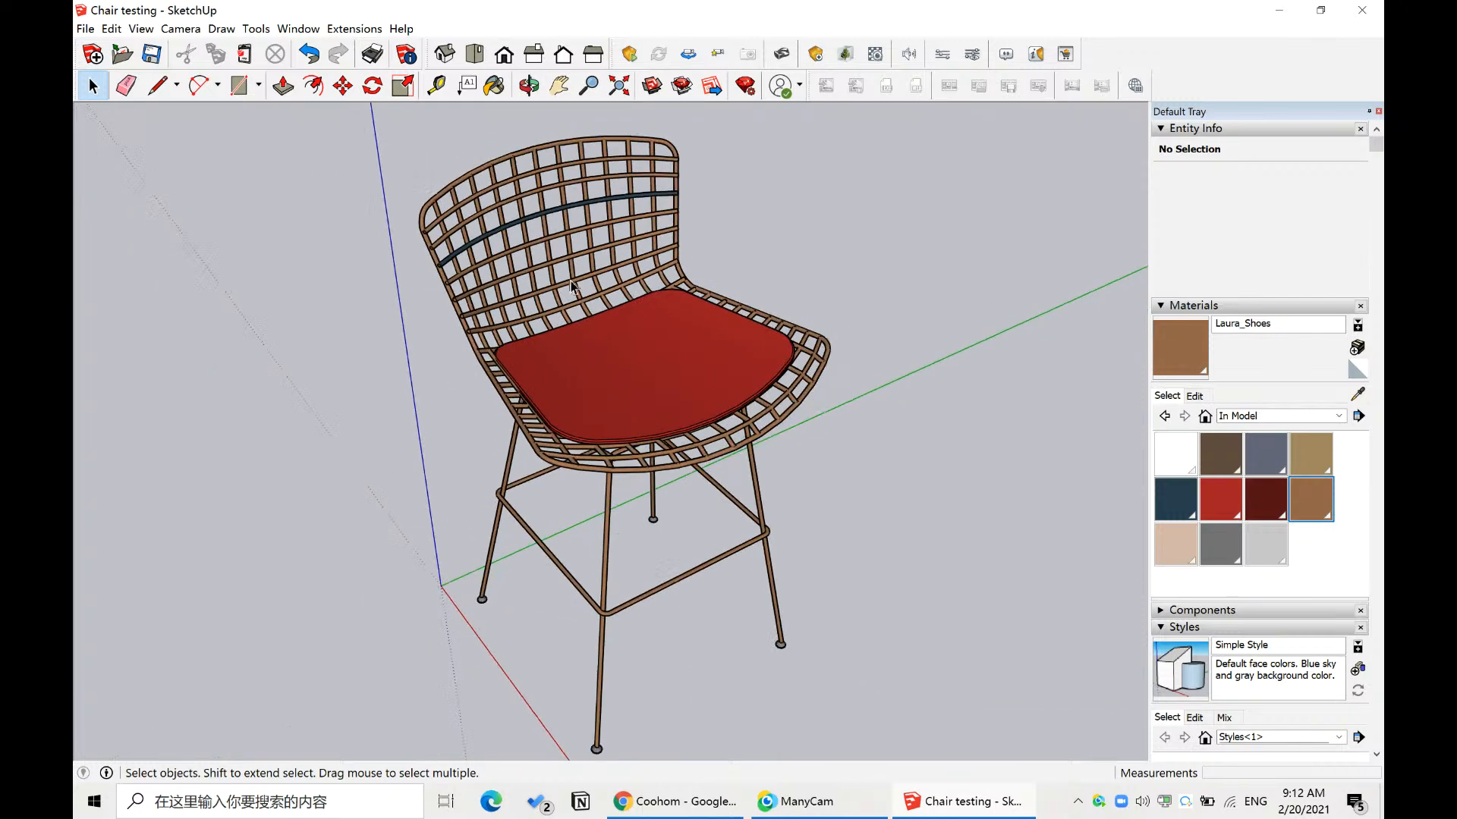
scroll(583, 283, "down", 1)
- Clear any selection and save the Chair testing model under its existing name
left_click(731, 231)
left_click(85, 29)
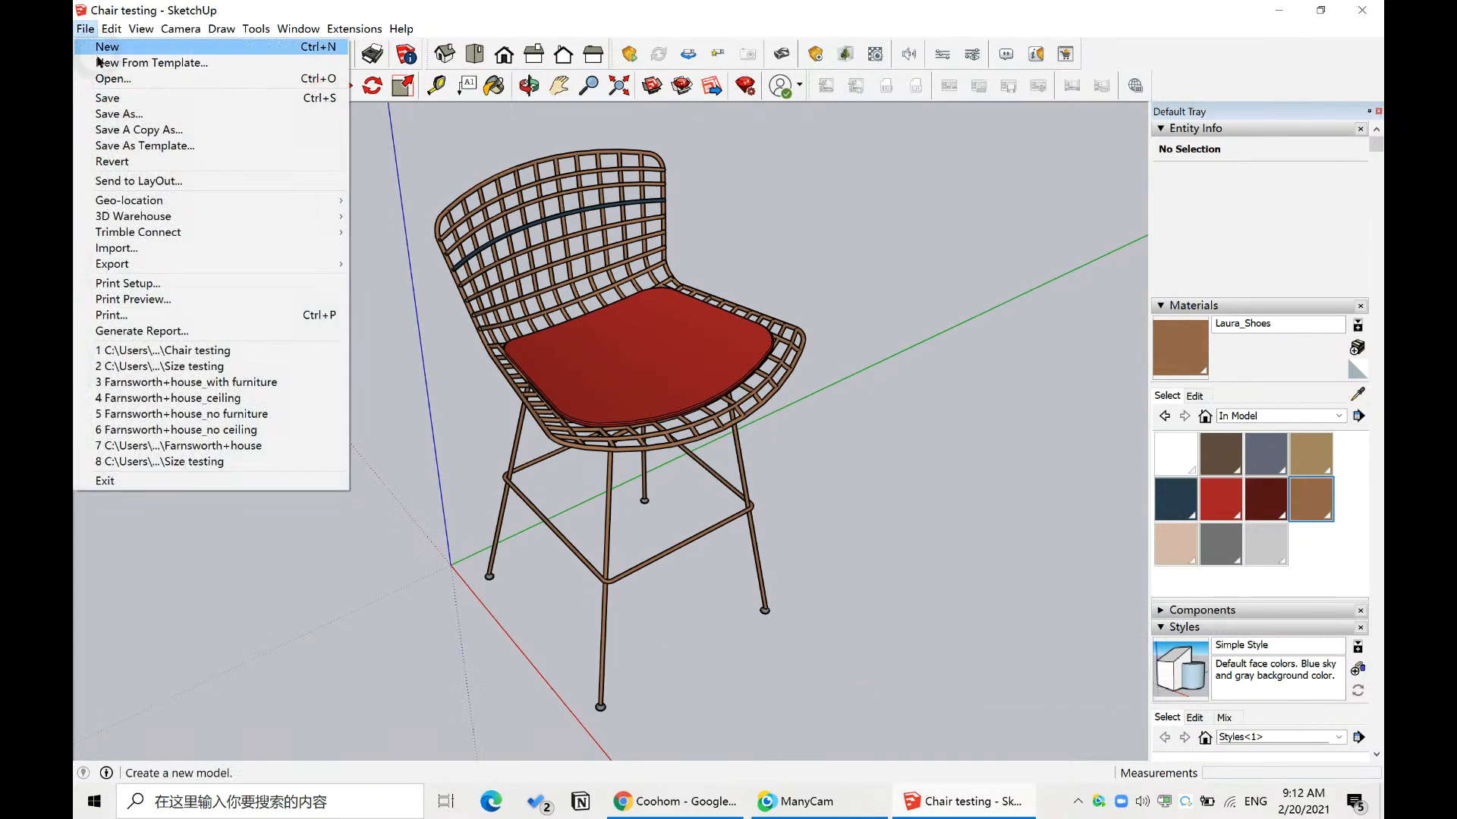
left_click(108, 98)
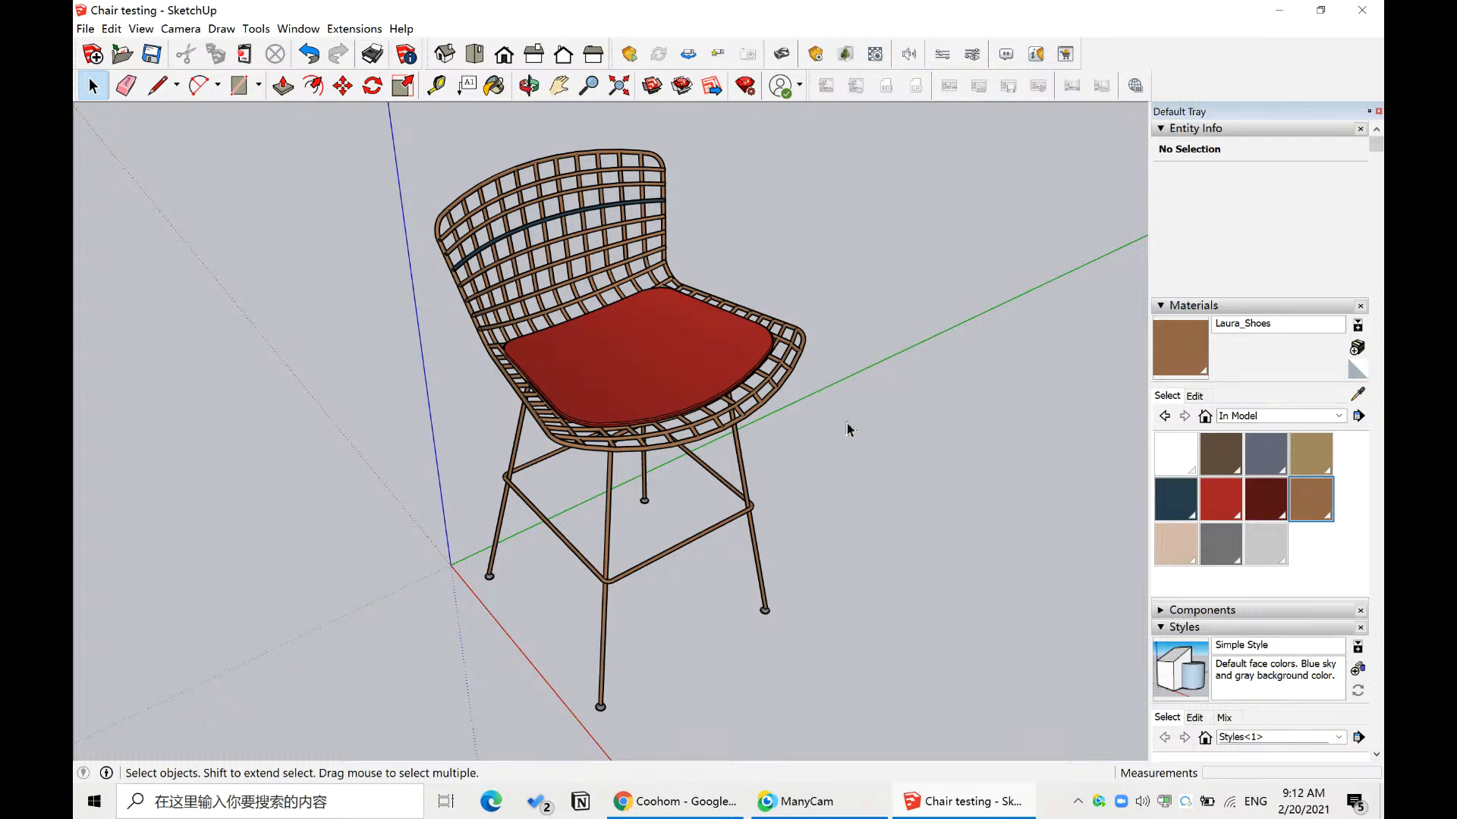
- Switch to the Coohom design in Chrome, view the stool's existing rendering in the gallery and close it
left_click(669, 801)
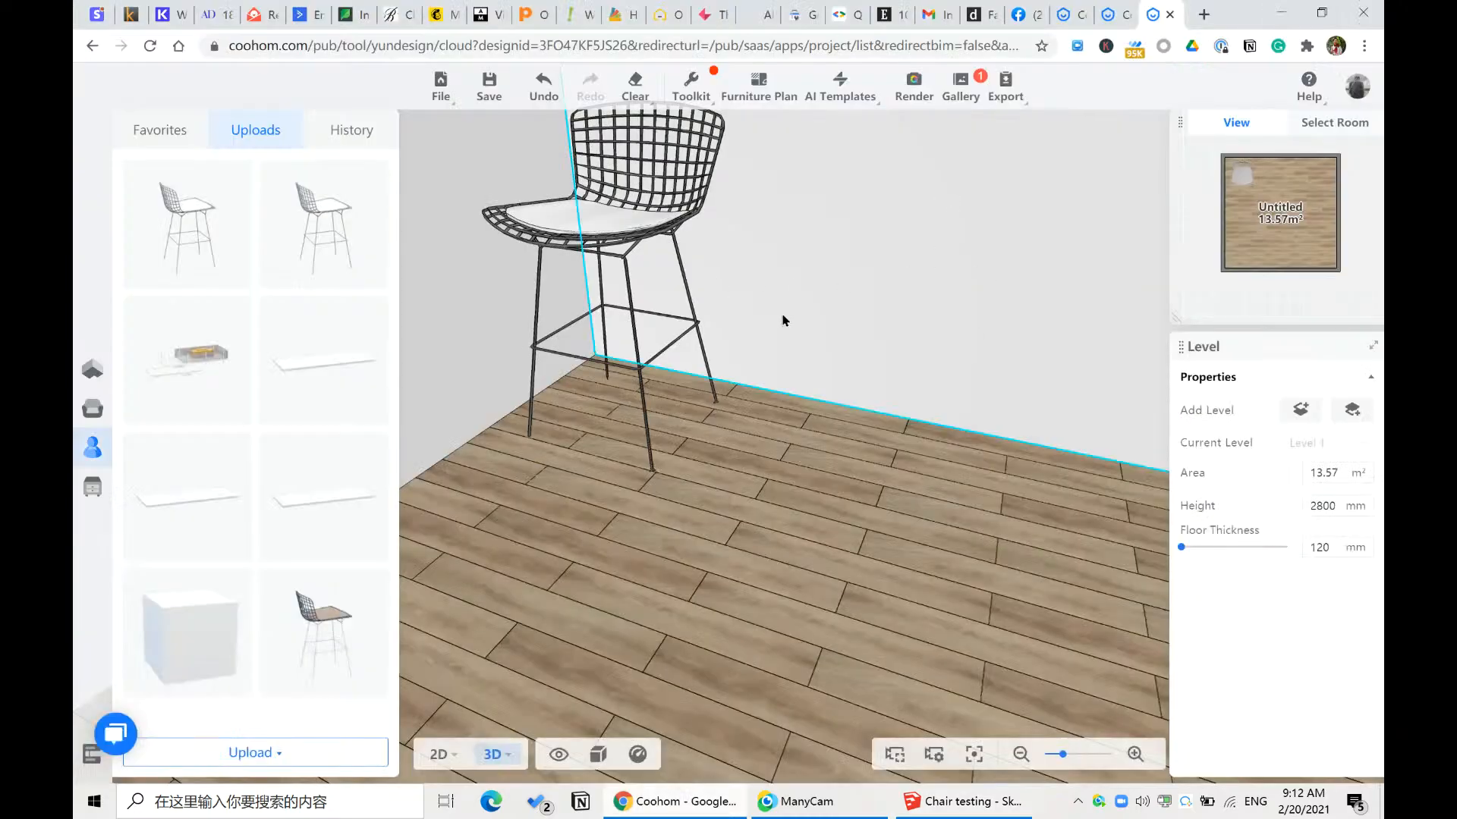
left_click_drag(871, 454, 900, 474)
mouse_move(966, 94)
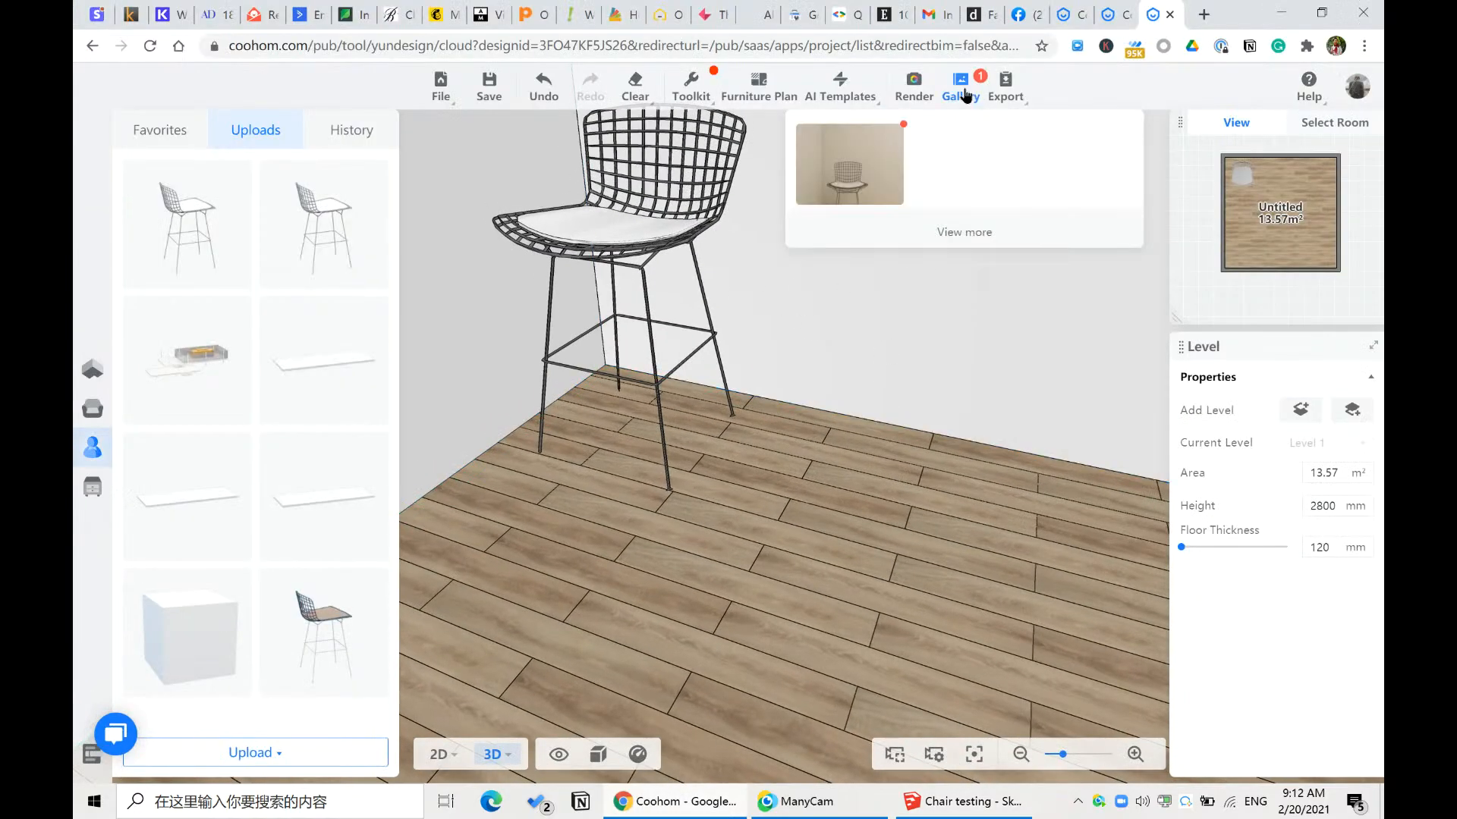
left_click(860, 168)
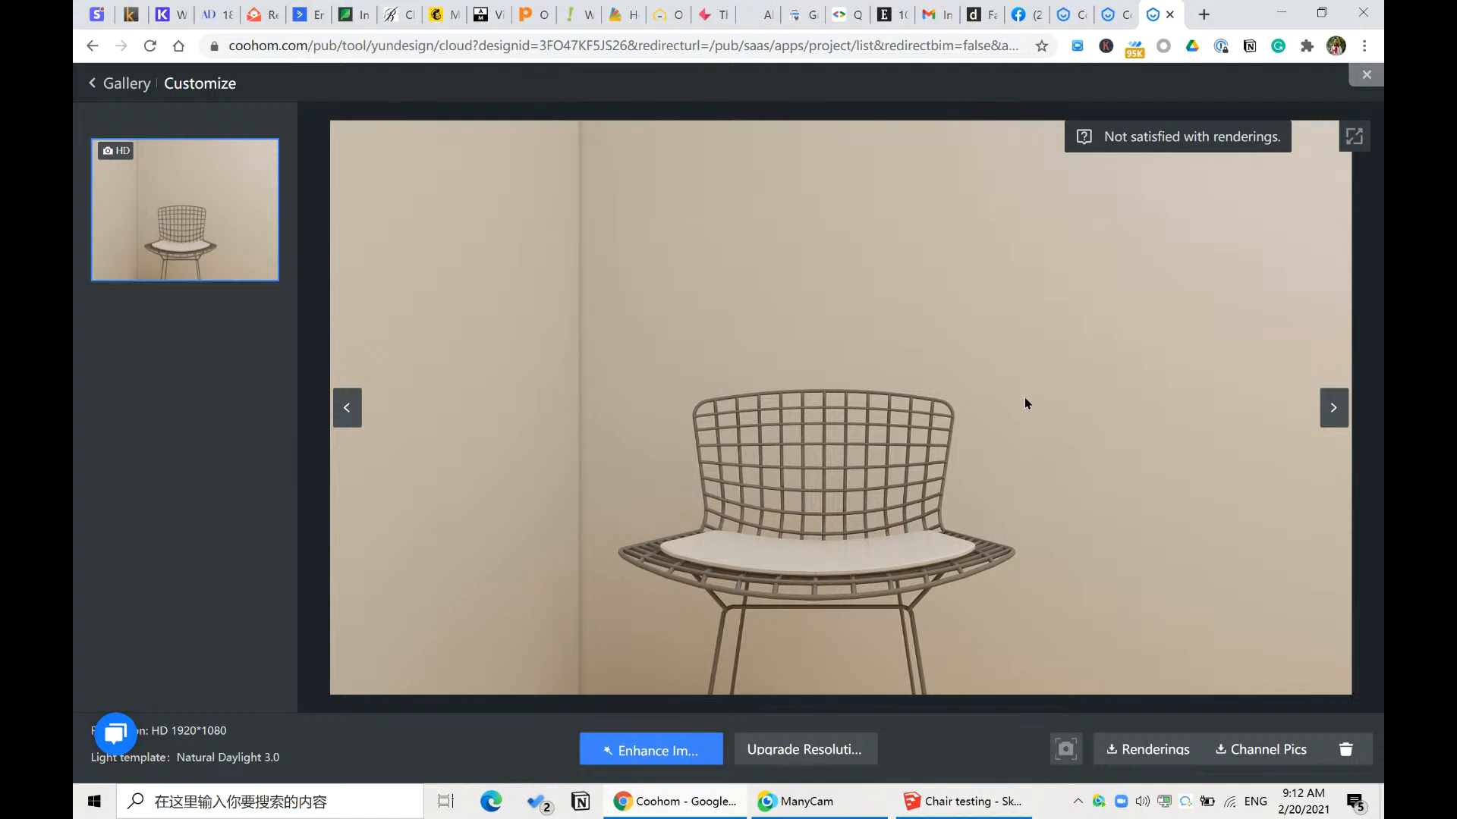
left_click(1366, 71)
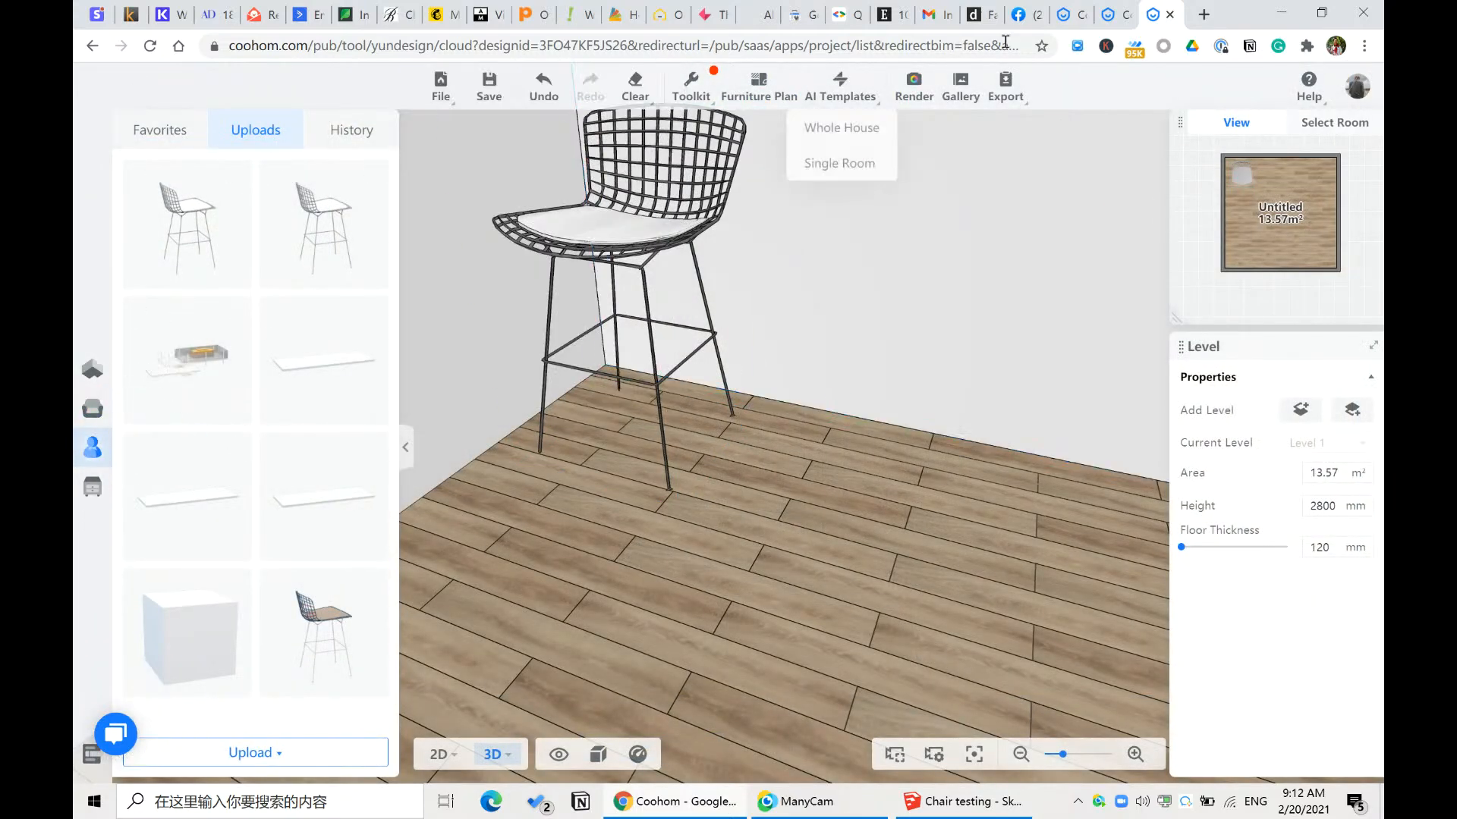
- Start a model upload from the Coohom personal library and choose the Chair testing SketchUp file from the Sketchup Model folder
left_click(1110, 14)
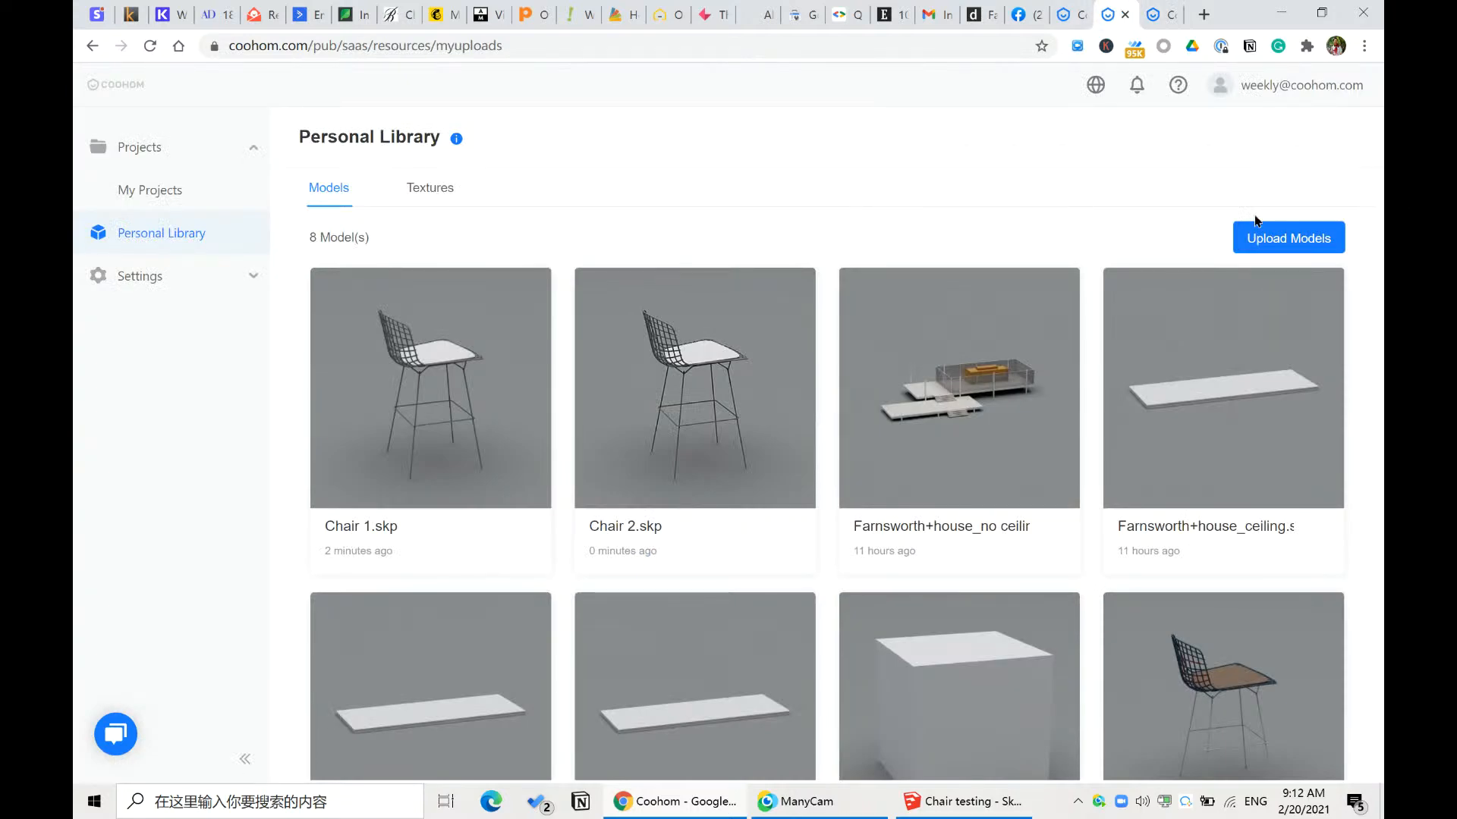
left_click(1256, 237)
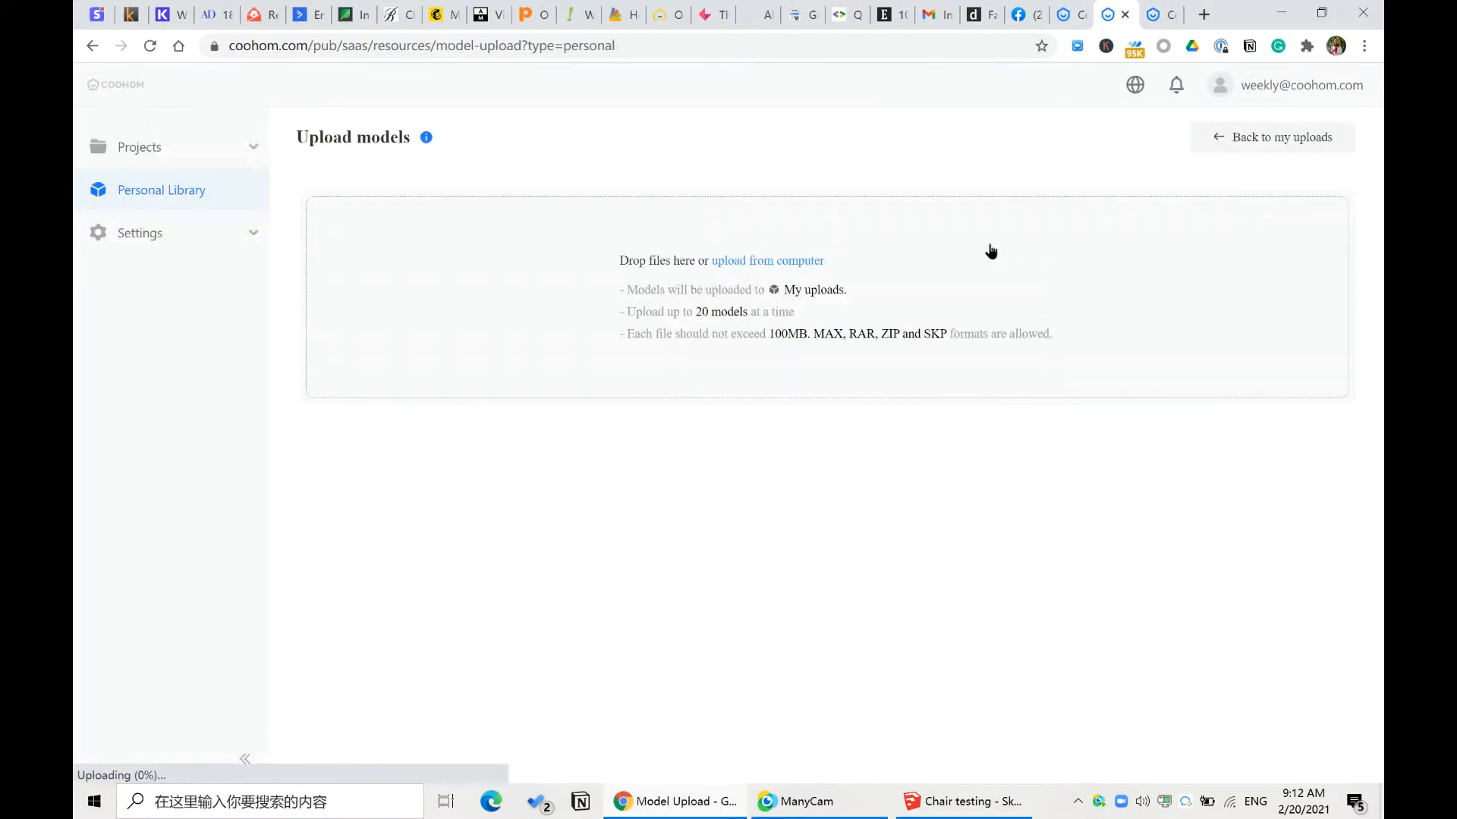
left_click(719, 262)
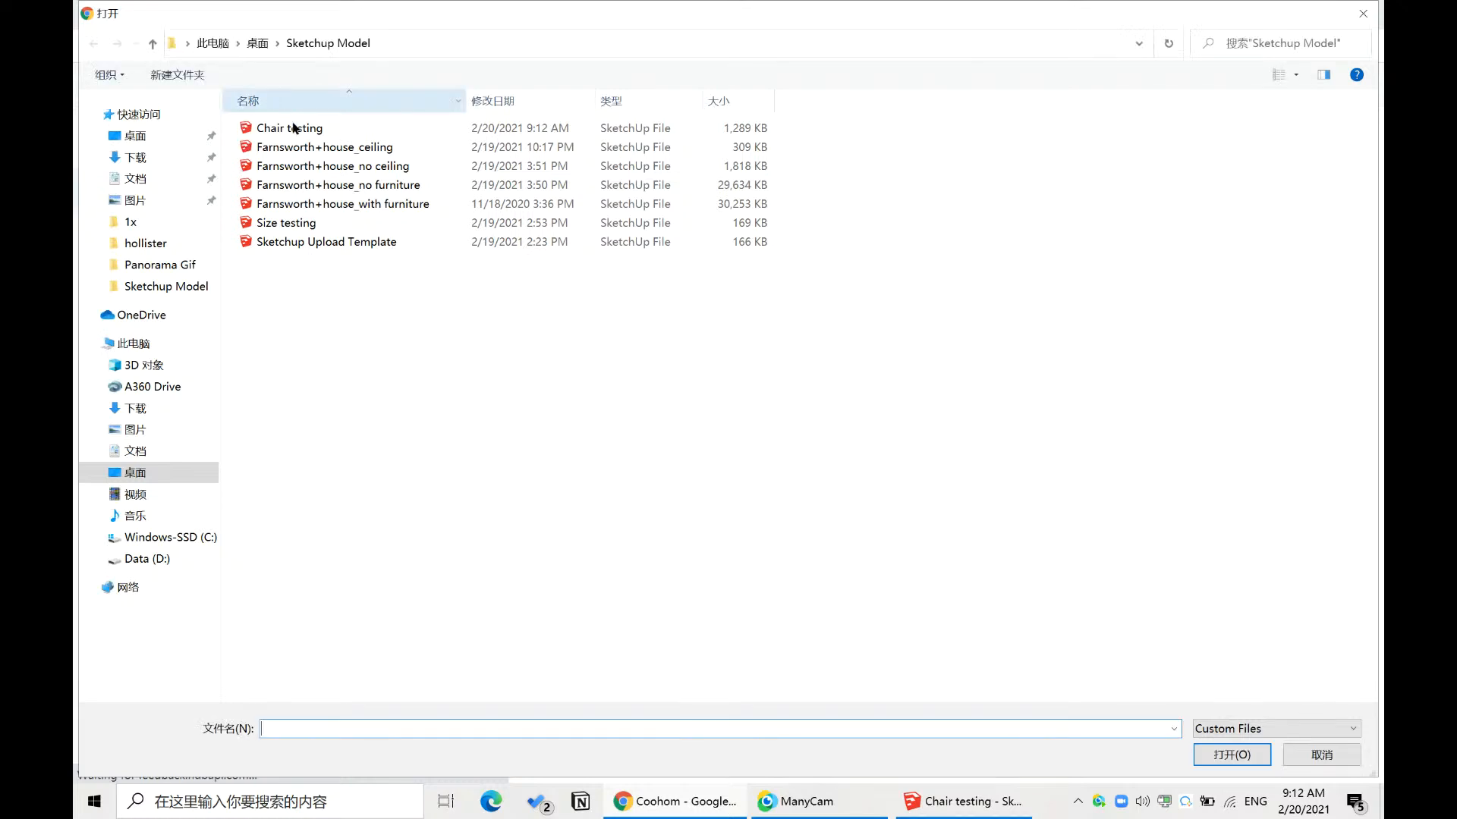
left_click(294, 127)
left_click(1222, 755)
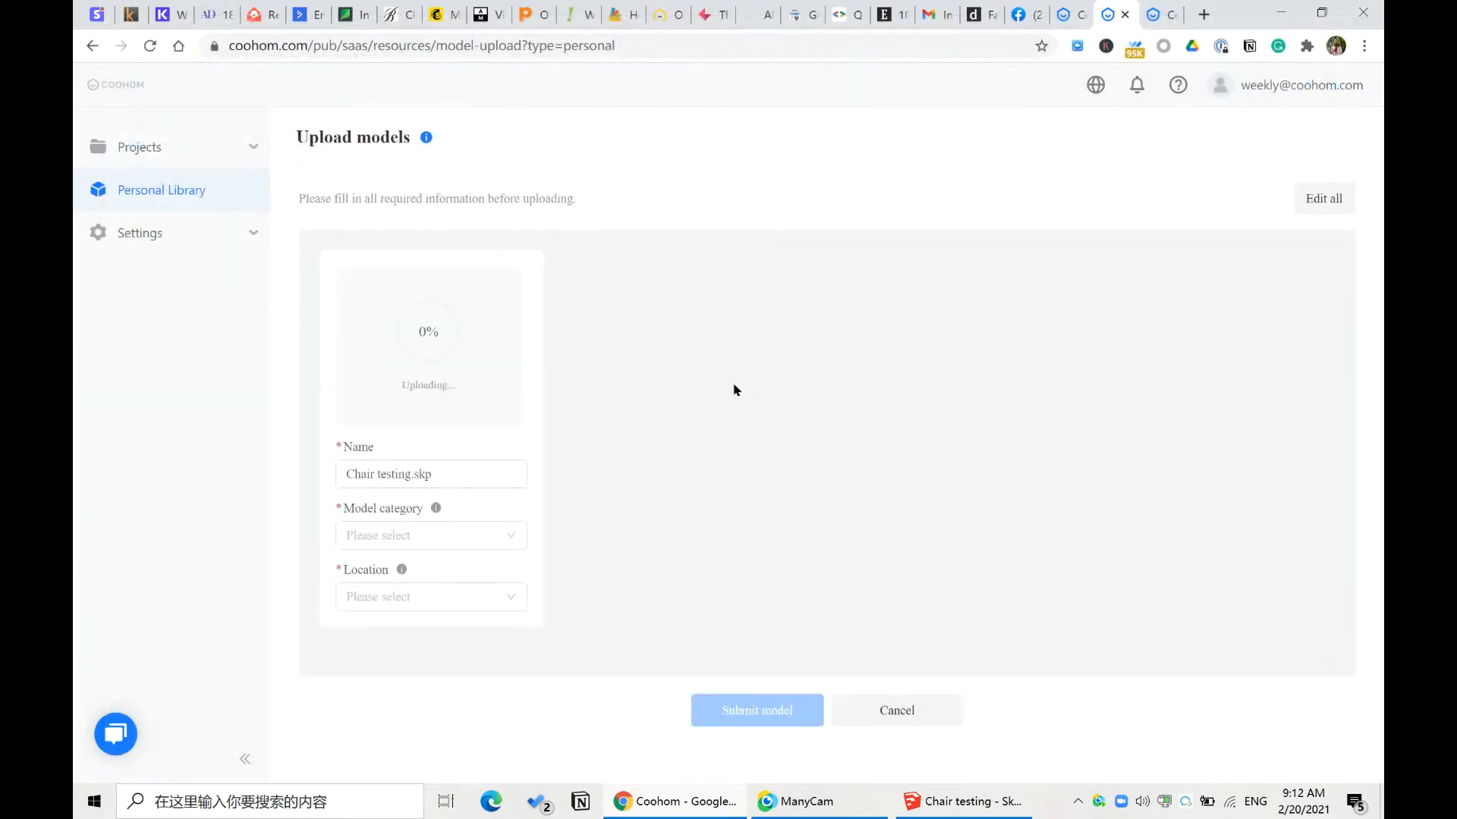
- Set the uploaded chair's model category to Furniture / Others and its location to Wall Decor, and submit the model
left_click(446, 538)
scroll(414, 645, "down", 3)
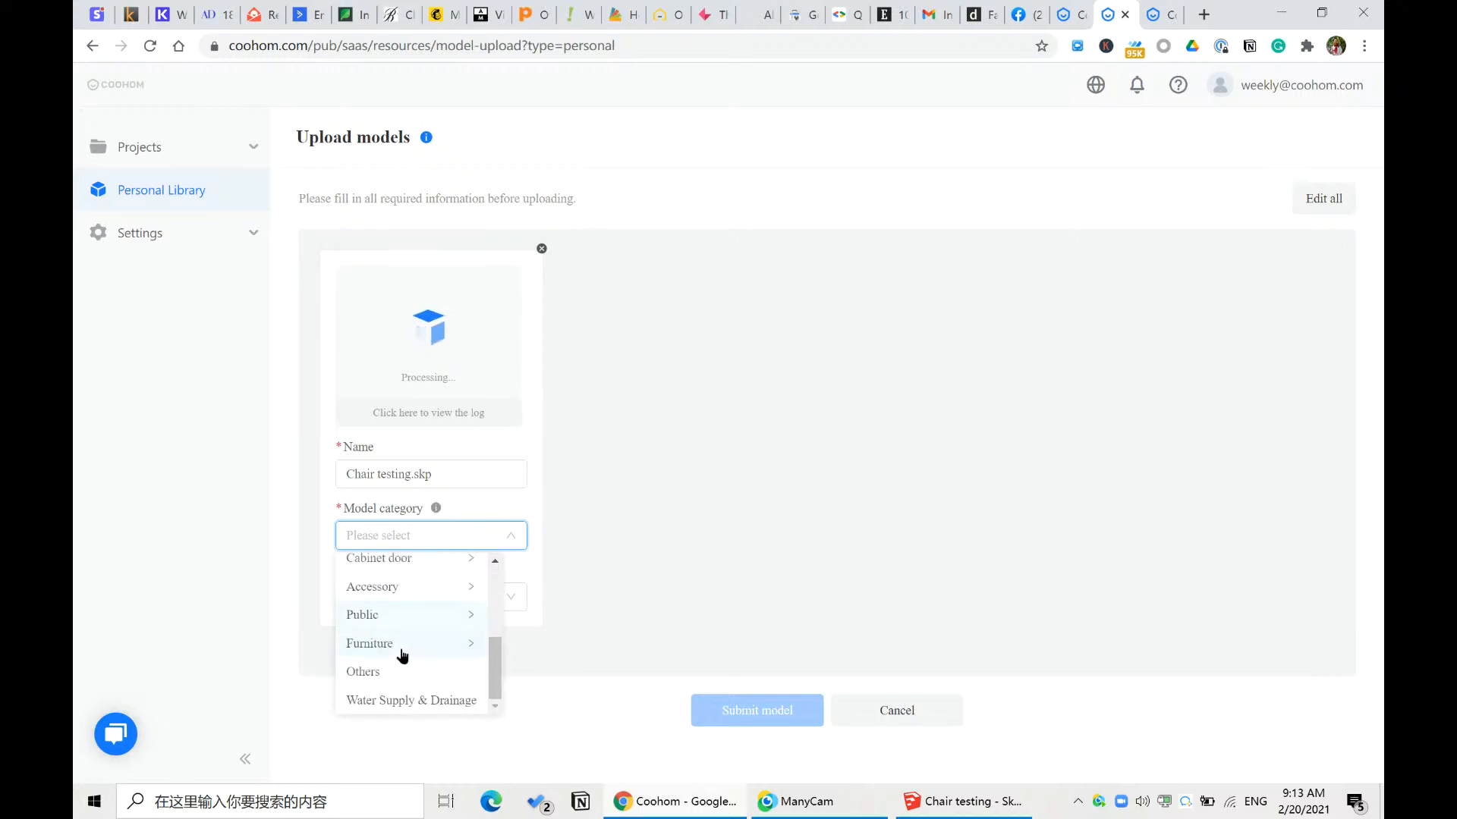
left_click(402, 654)
left_click(547, 701)
left_click(437, 596)
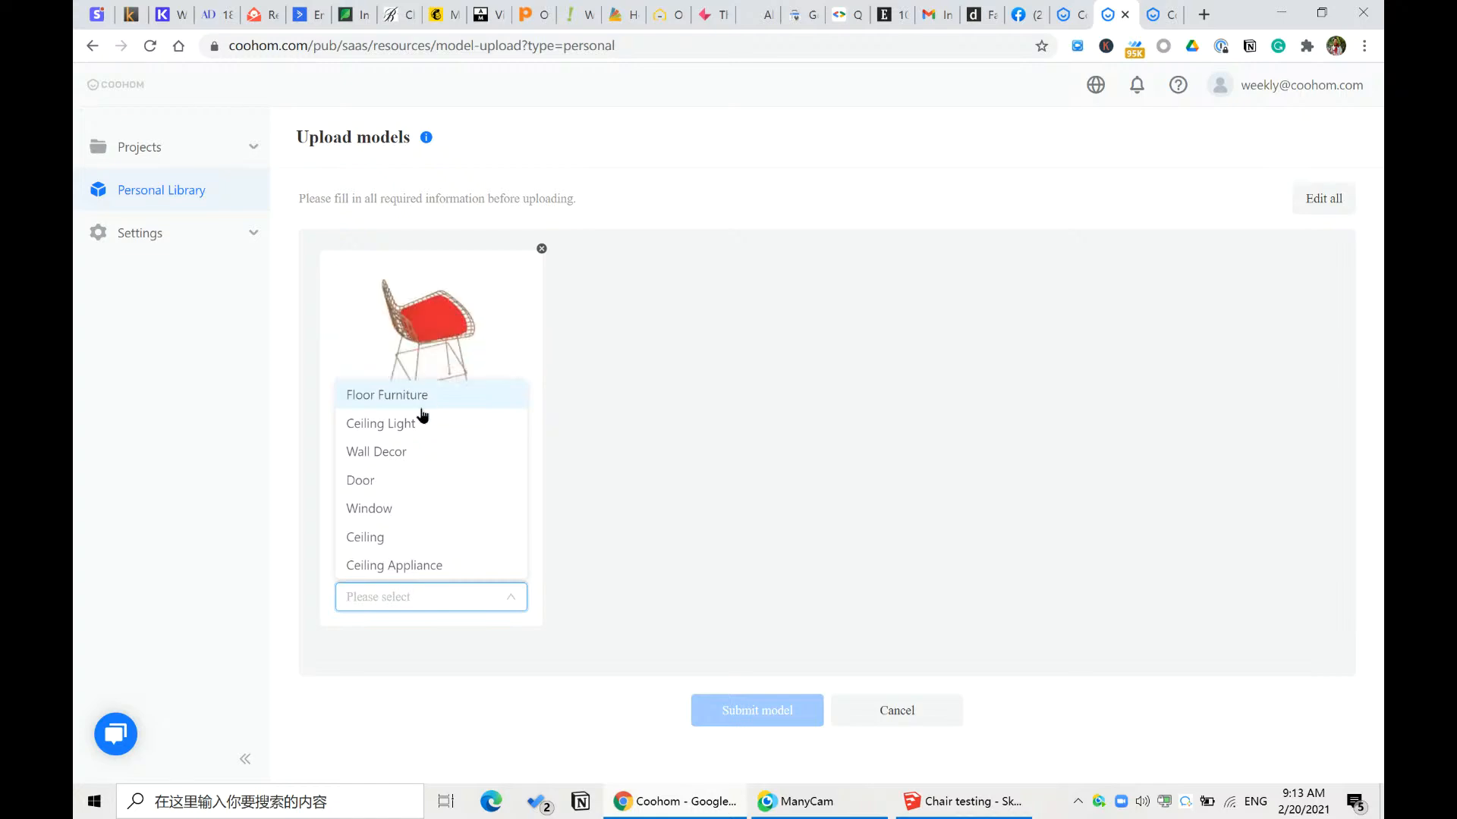
left_click(405, 458)
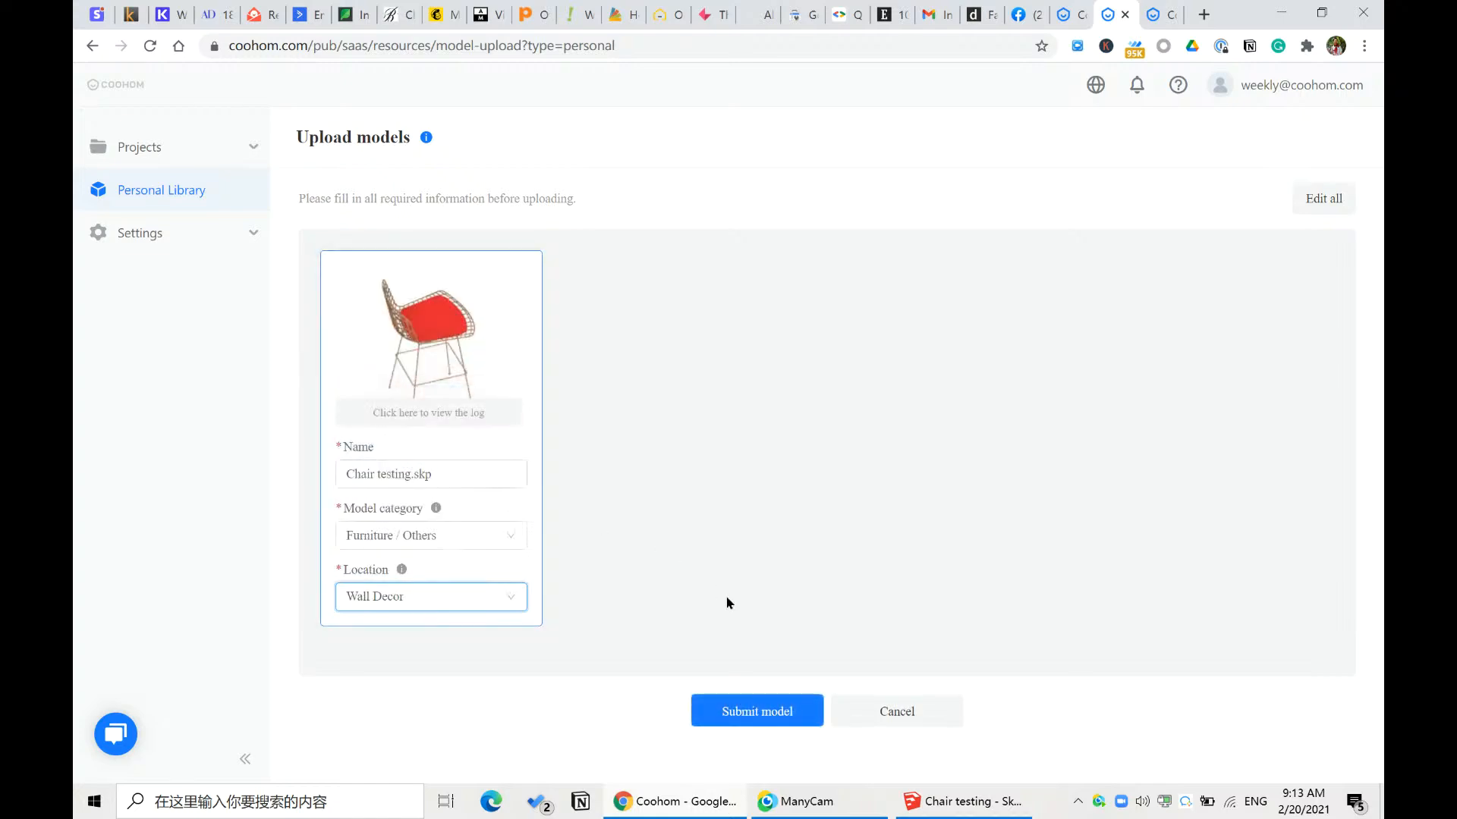
left_click(750, 713)
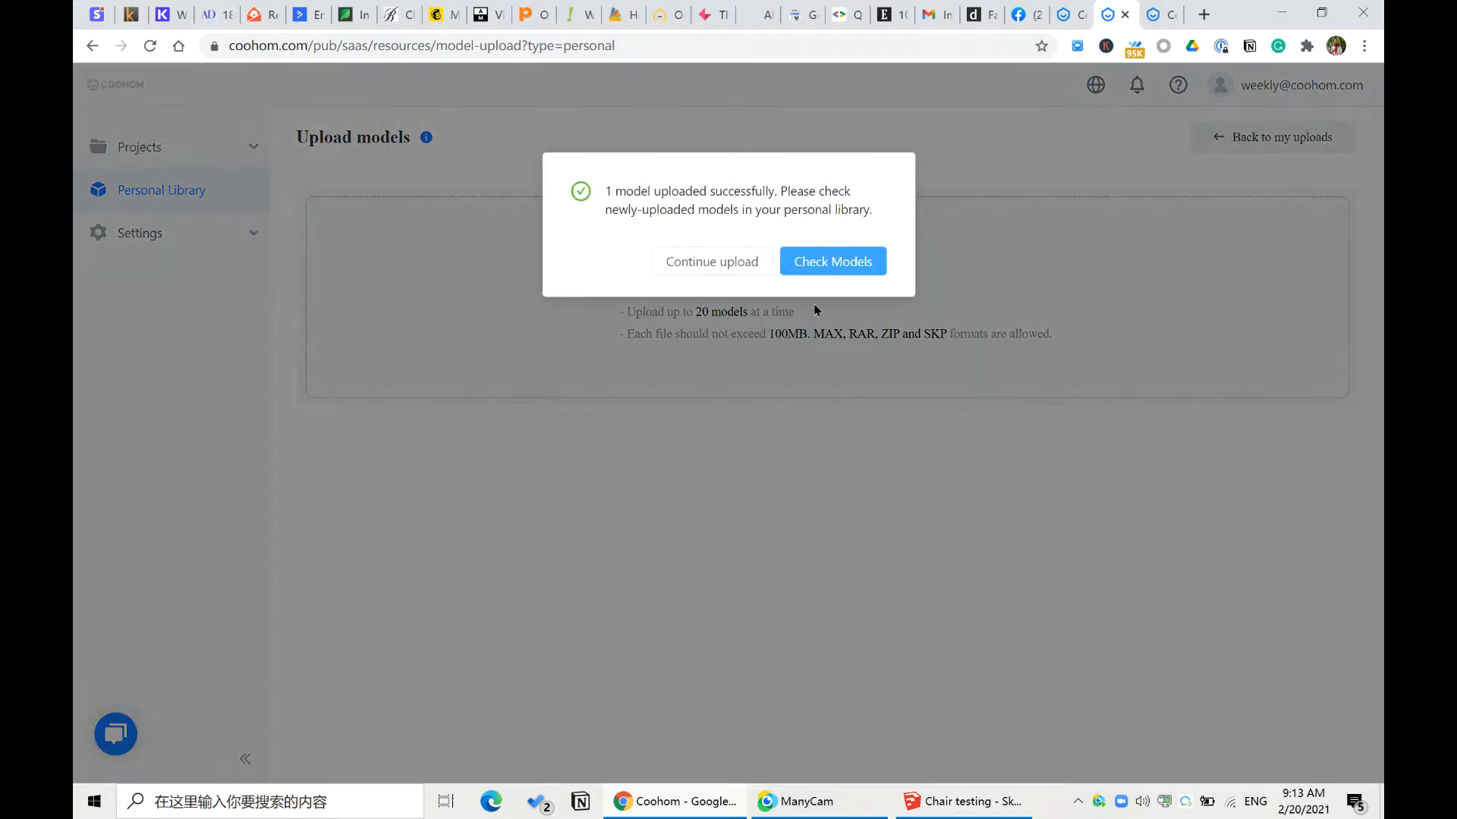
- Return to the personal library and rename the newly uploaded Chair testing.skp model to Chair 3.skp
left_click(707, 267)
left_click(142, 190)
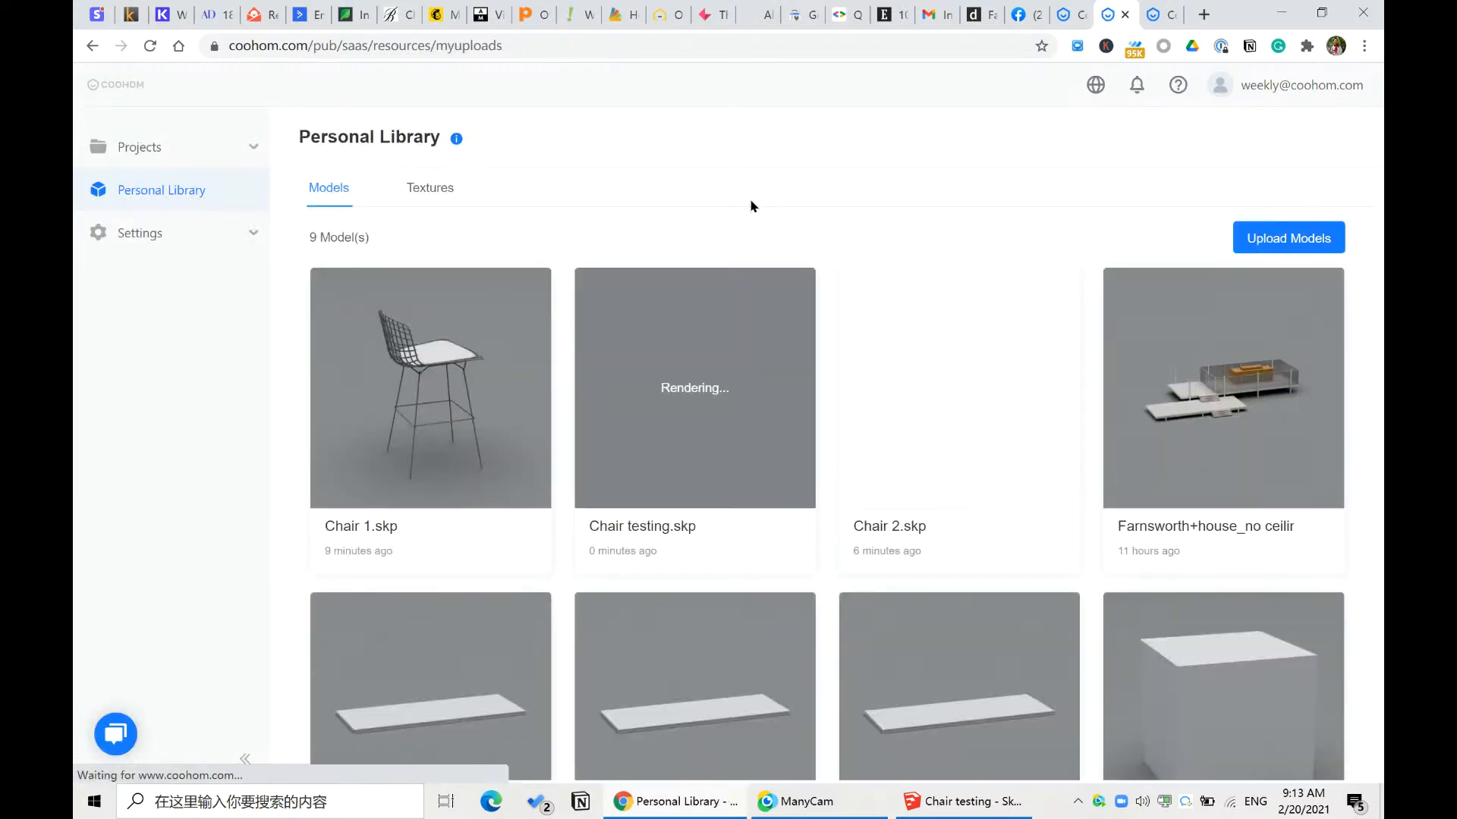
mouse_move(793, 286)
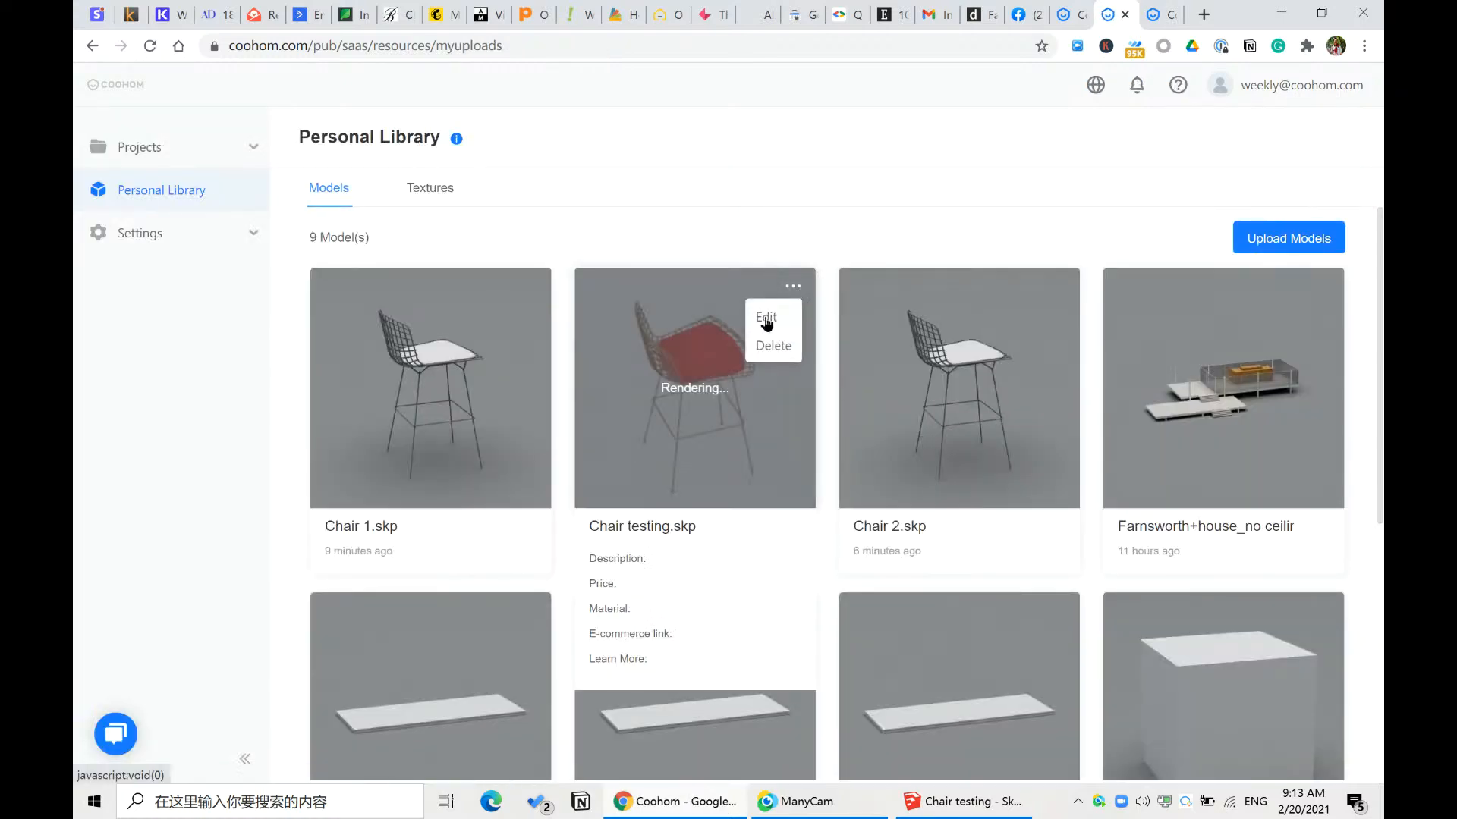
left_click(766, 319)
double_click(672, 241)
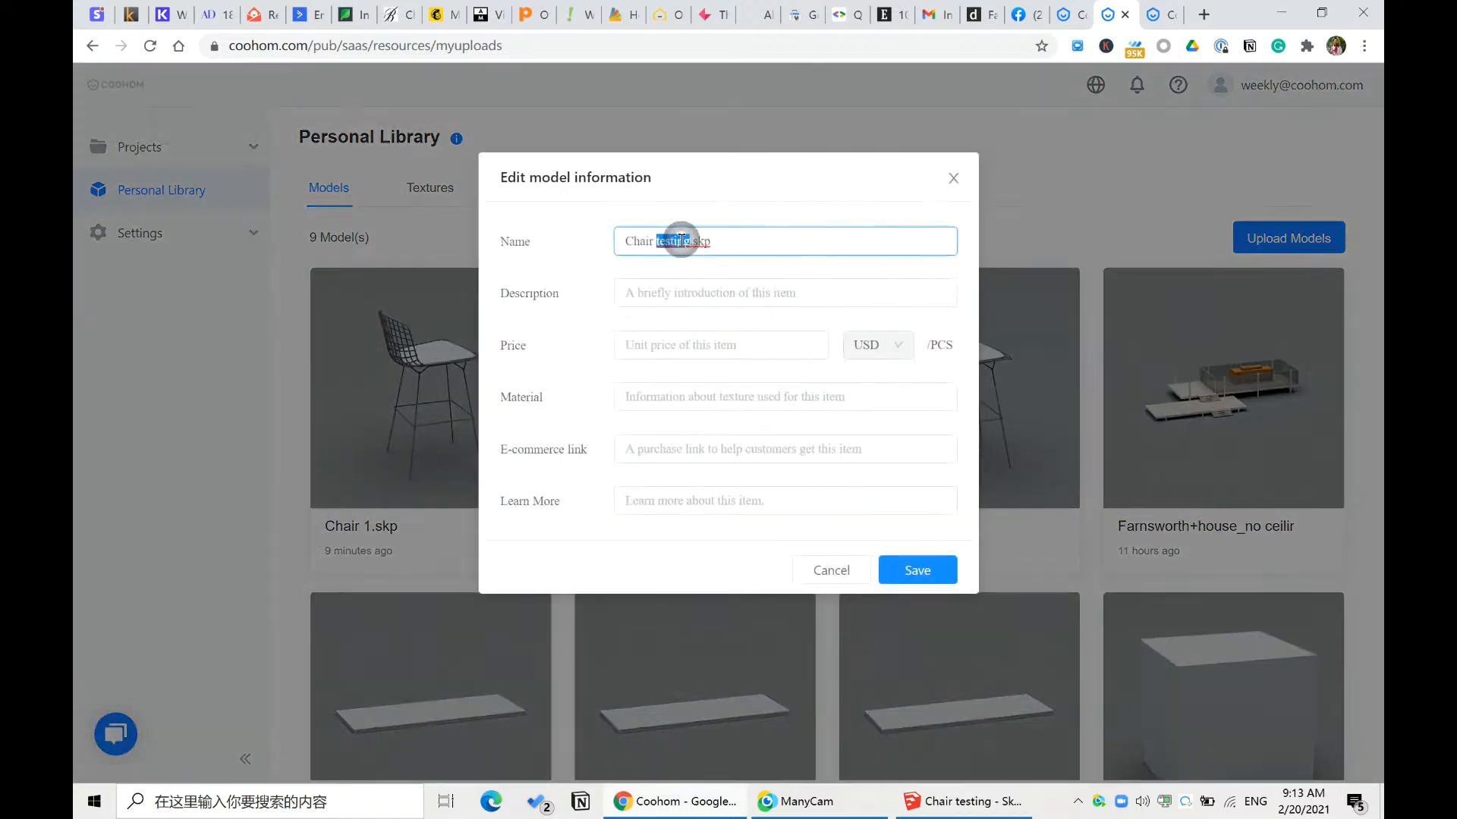
left_click(916, 576)
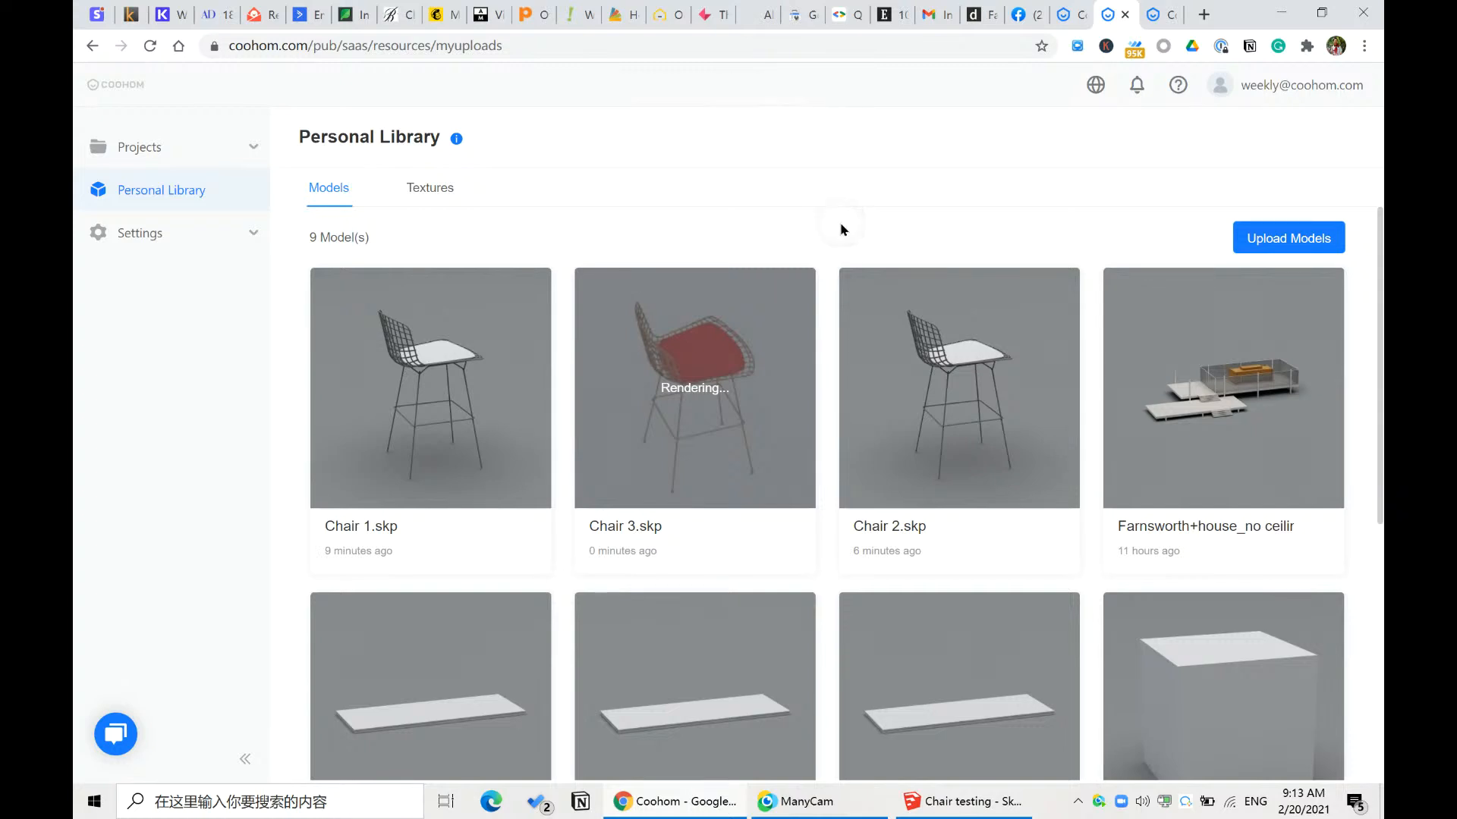
- Save the room design, reload it so its uploads refresh, and check Chair 3's preview in the personal library meanwhile
left_click(1153, 15)
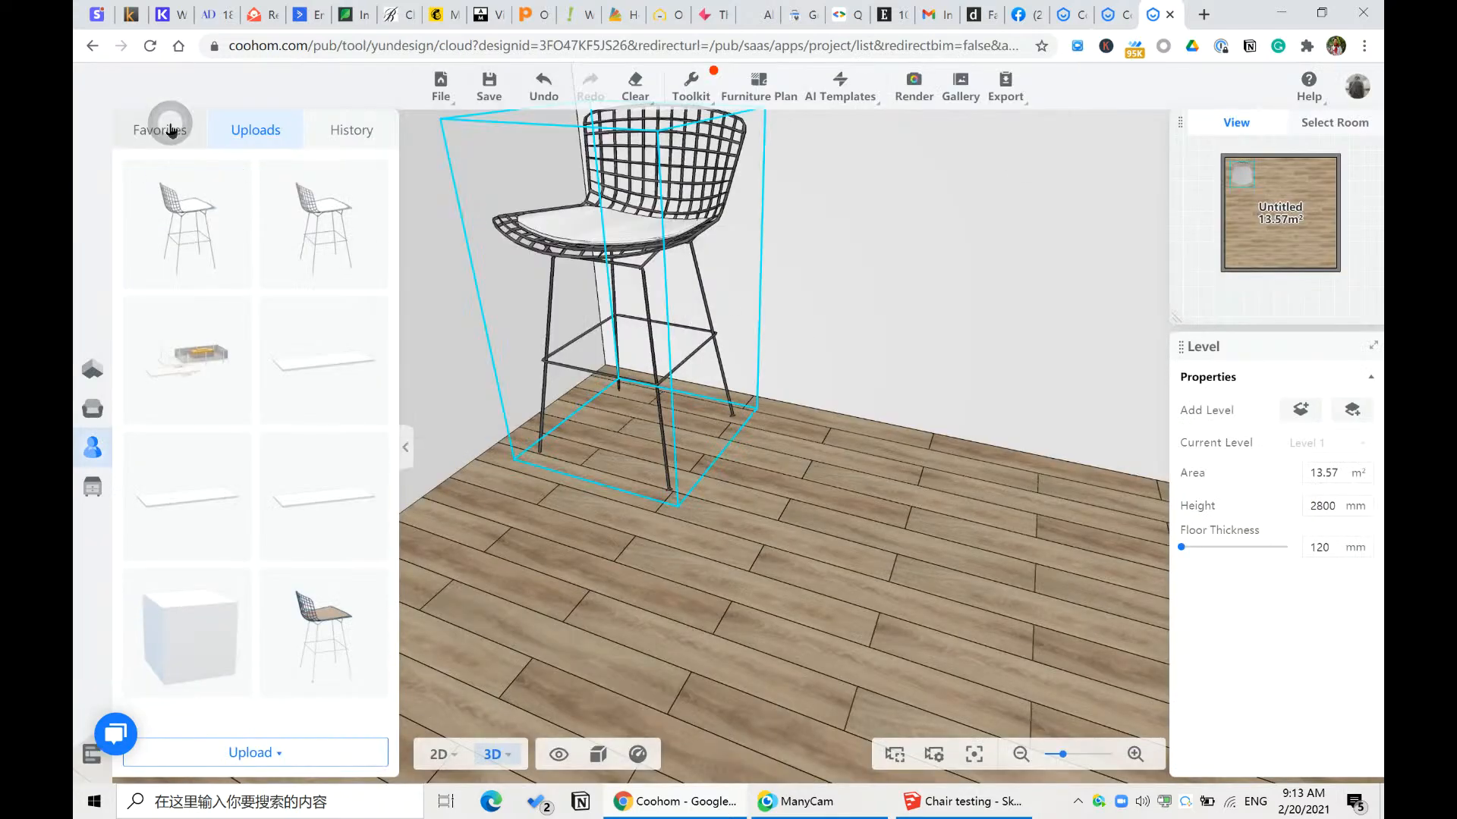
left_click(171, 129)
left_click(489, 83)
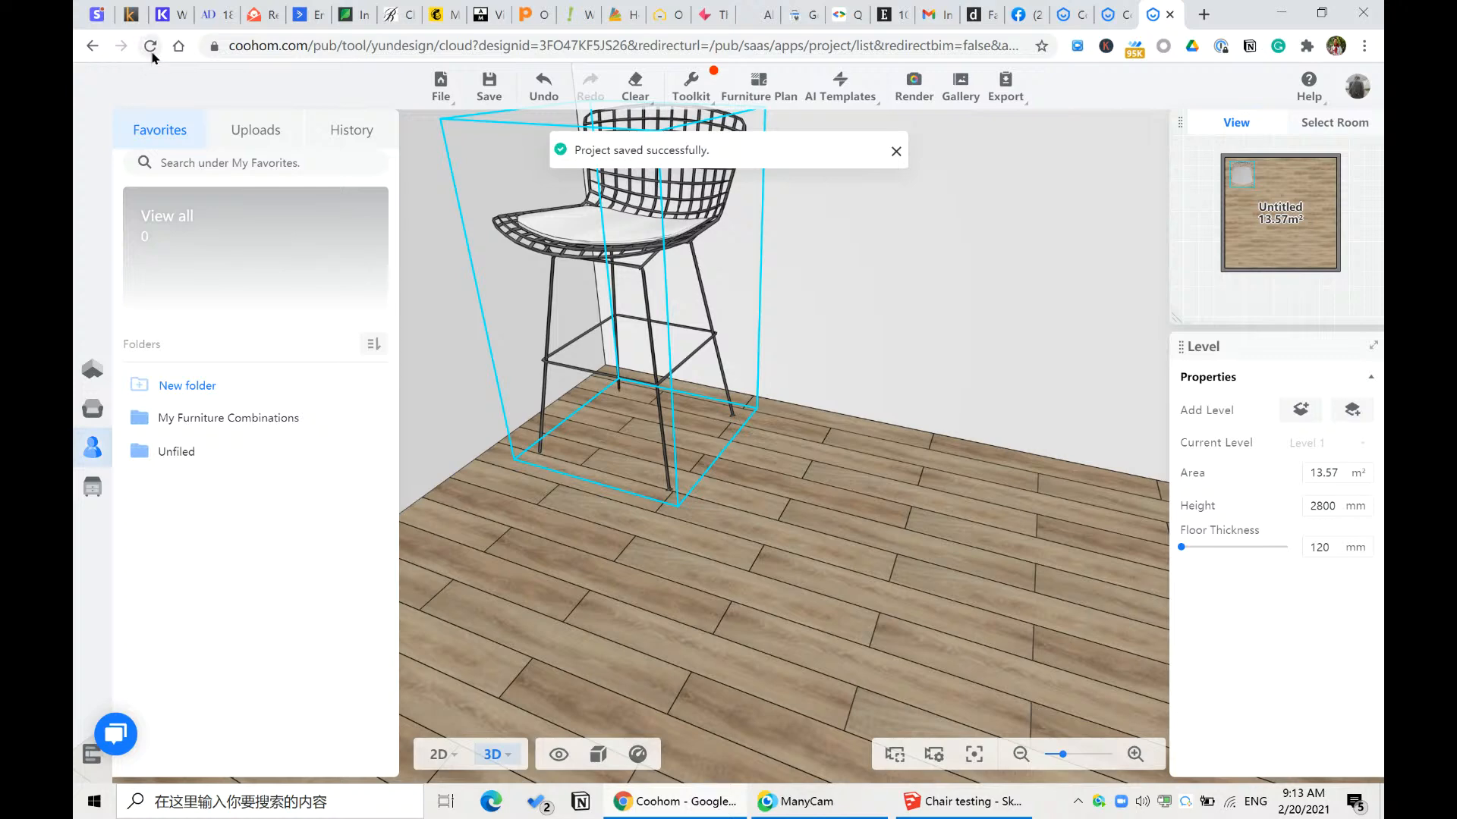
left_click(246, 133)
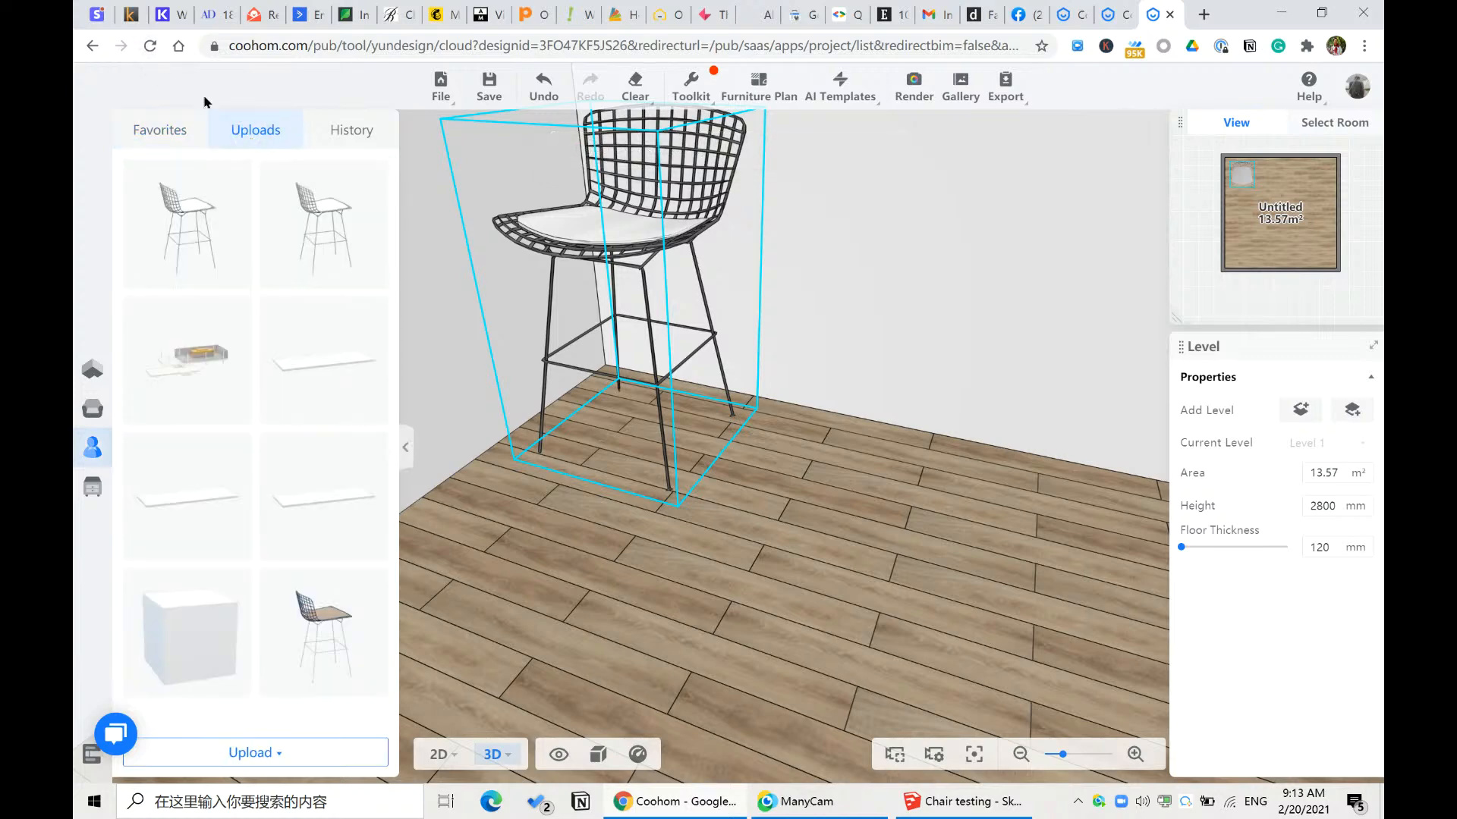
left_click(150, 45)
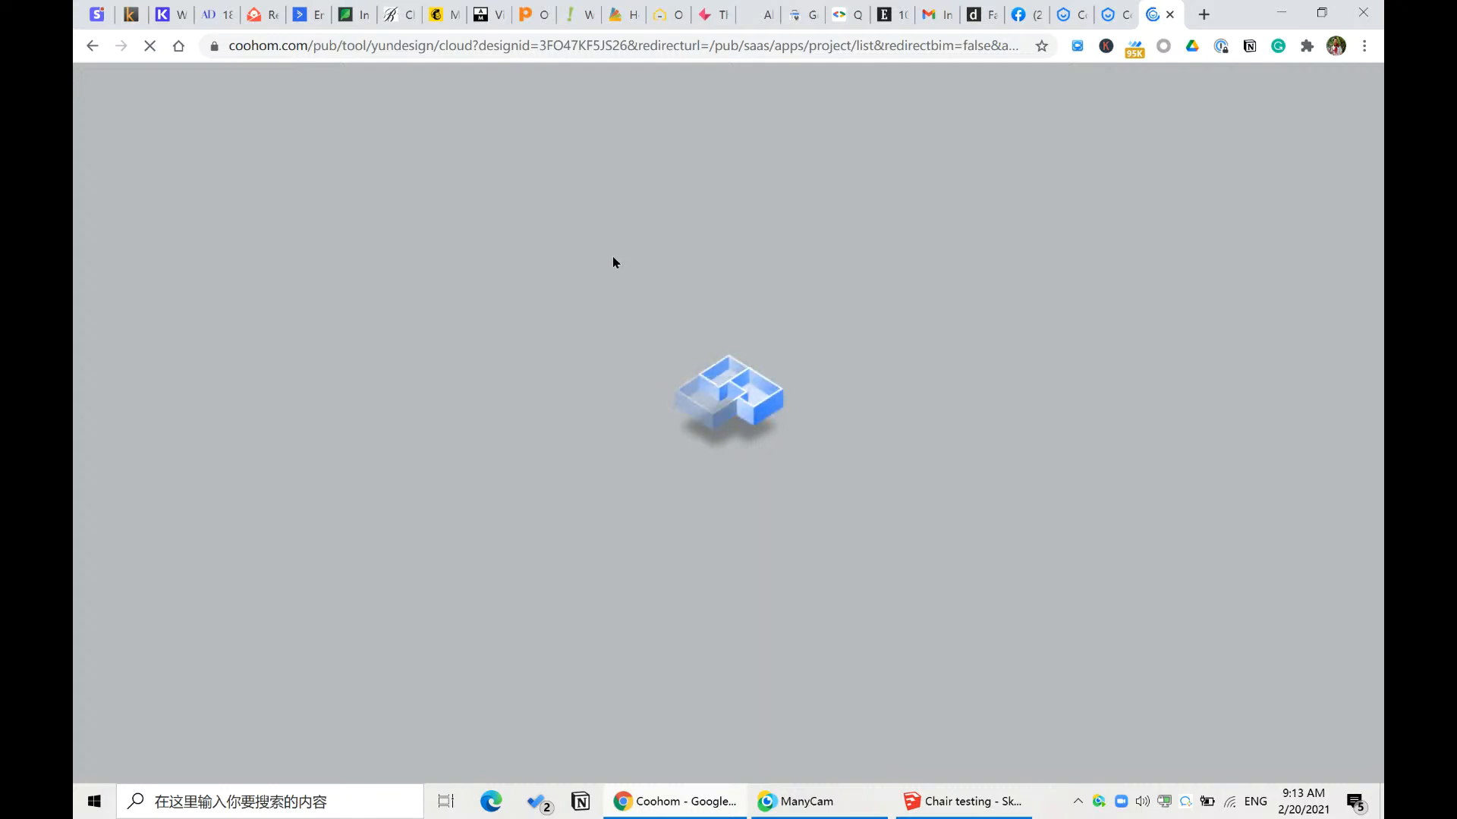
left_click(1121, 13)
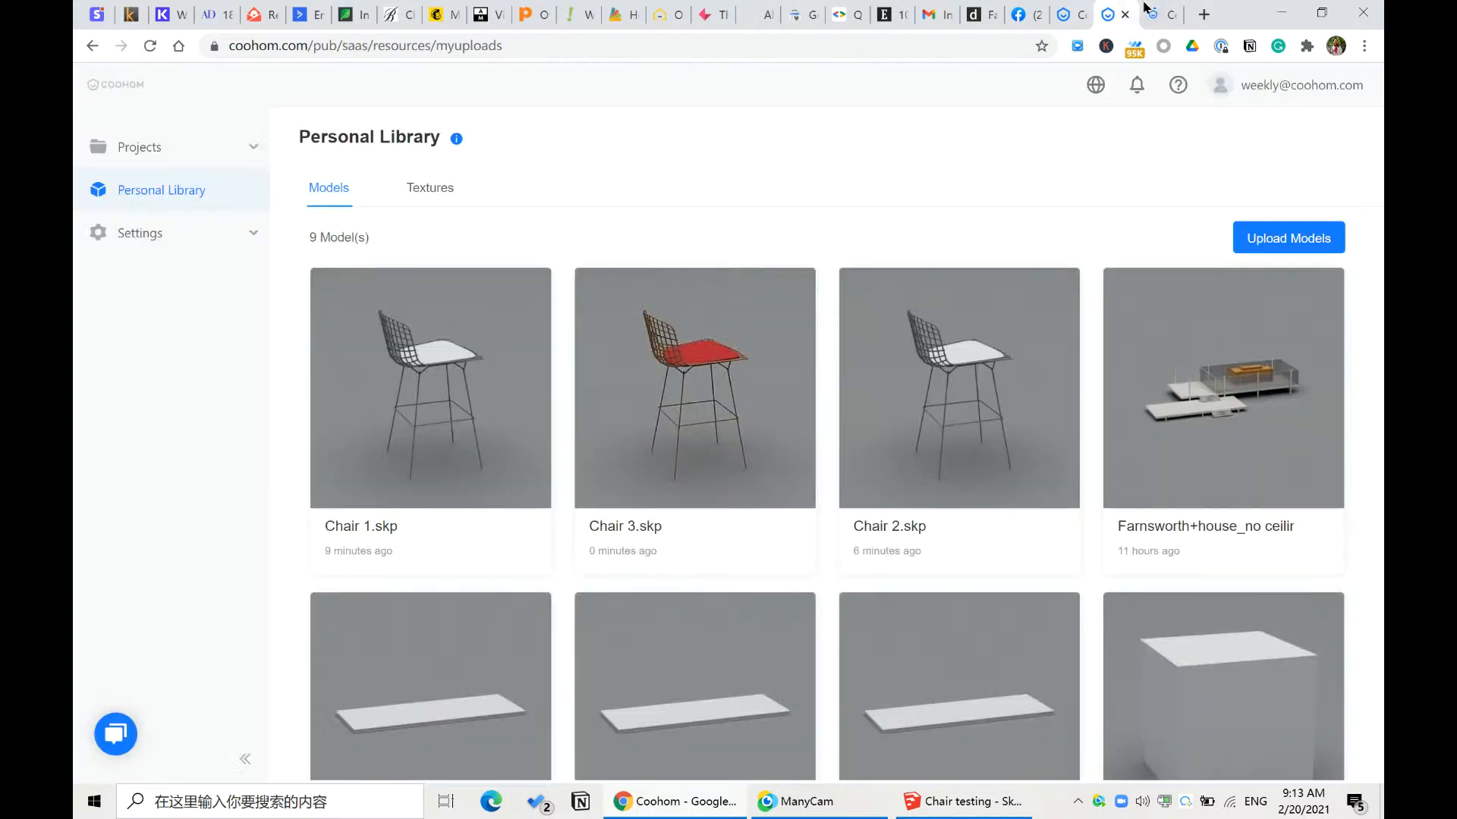
left_click(1153, 14)
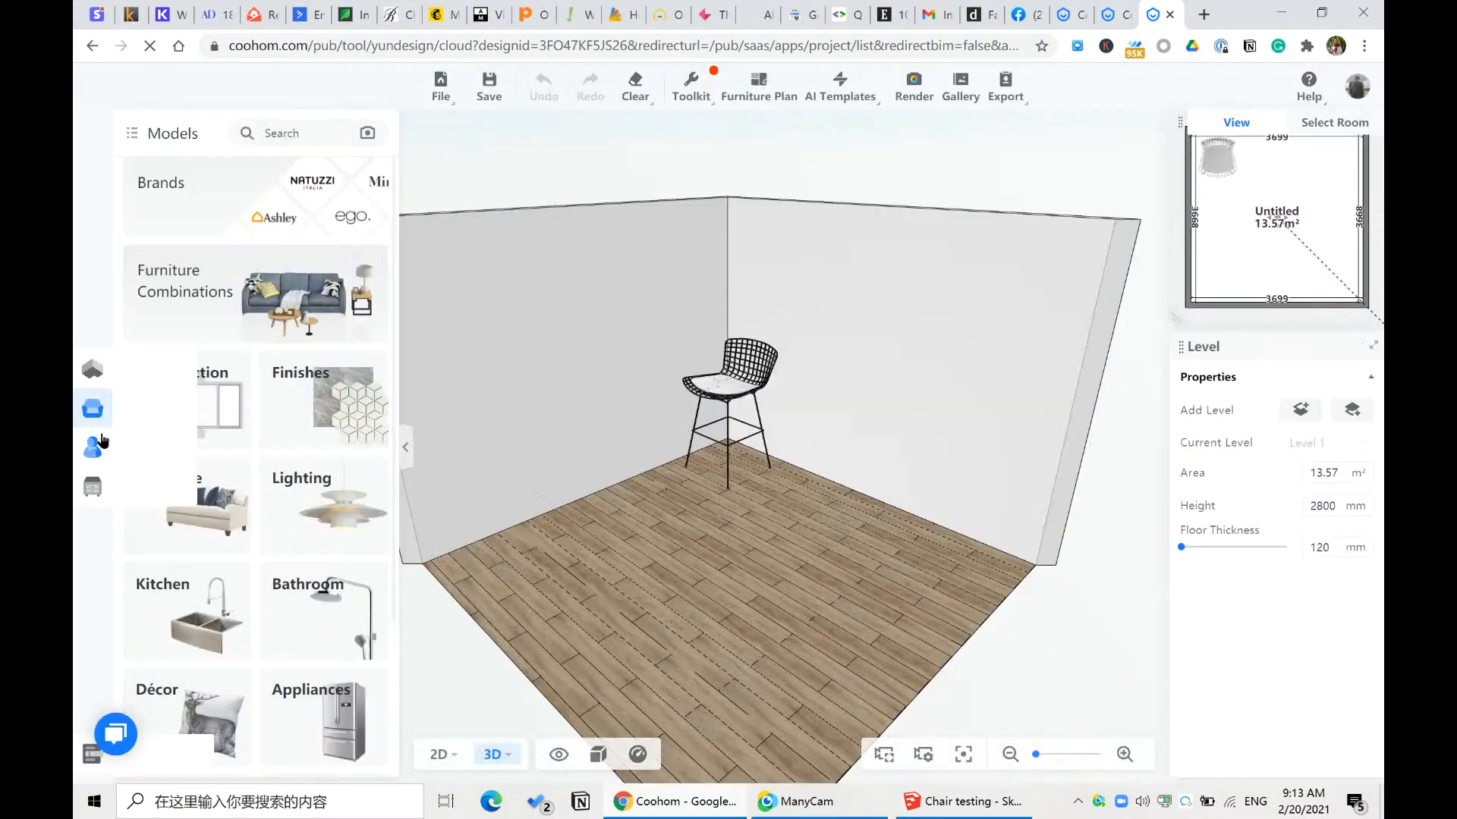
- Place the red-cushioned Chair 3 from the account's uploads on the room floor near the existing white stool
left_click(121, 449)
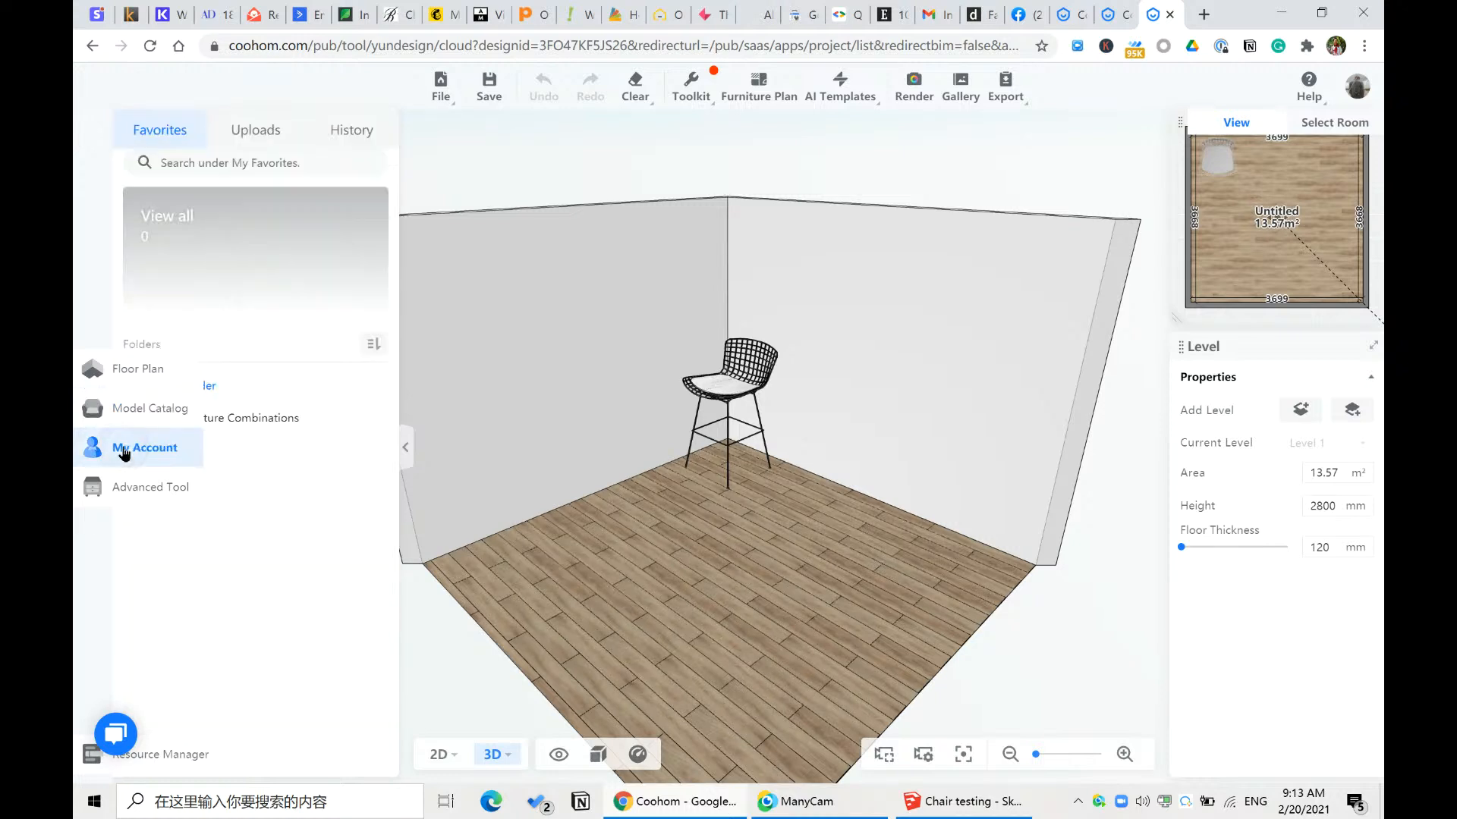
left_click(253, 129)
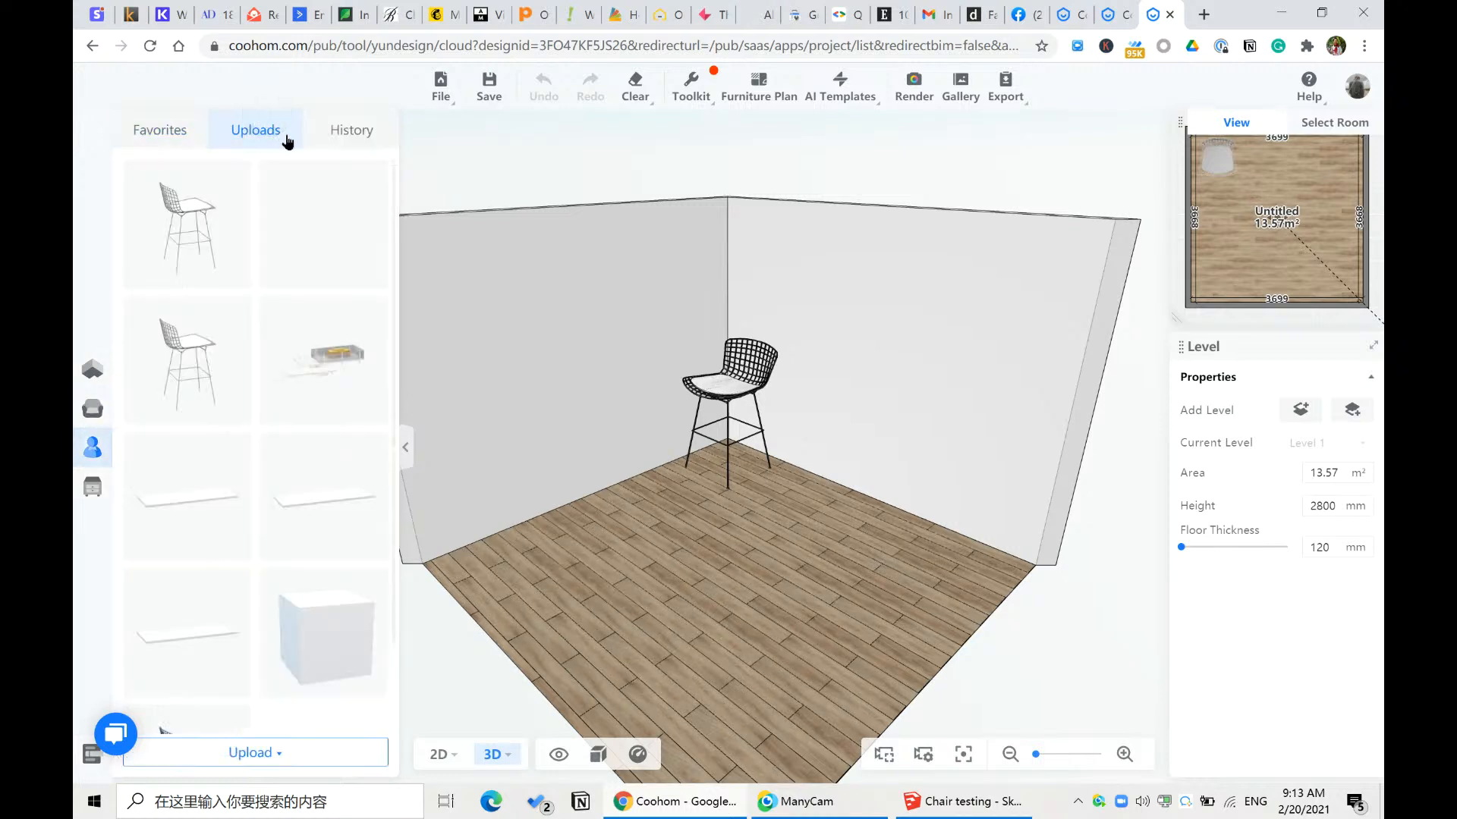
left_click(324, 224)
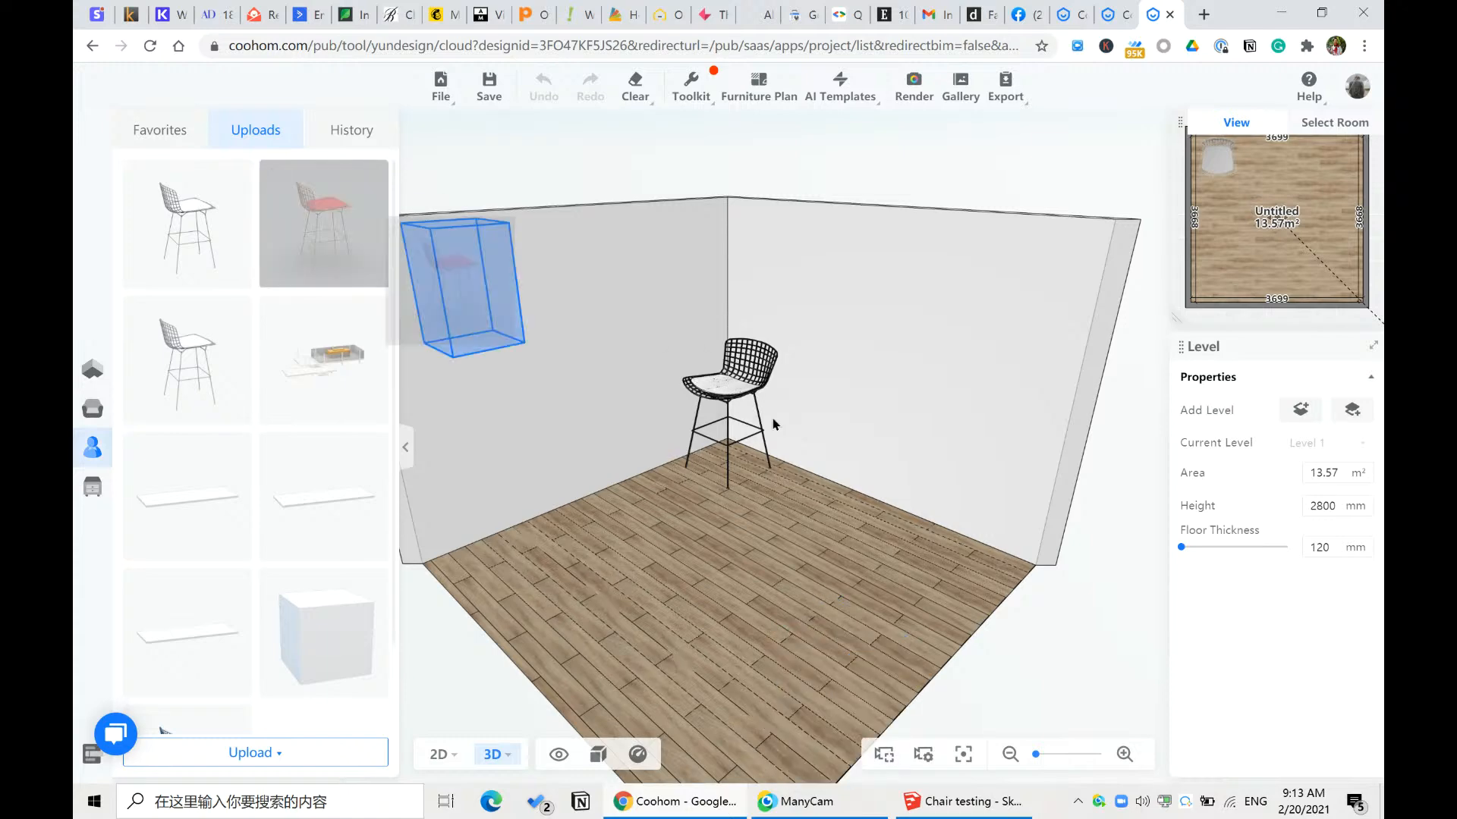
left_click(1006, 488)
scroll(930, 560, "up", 5)
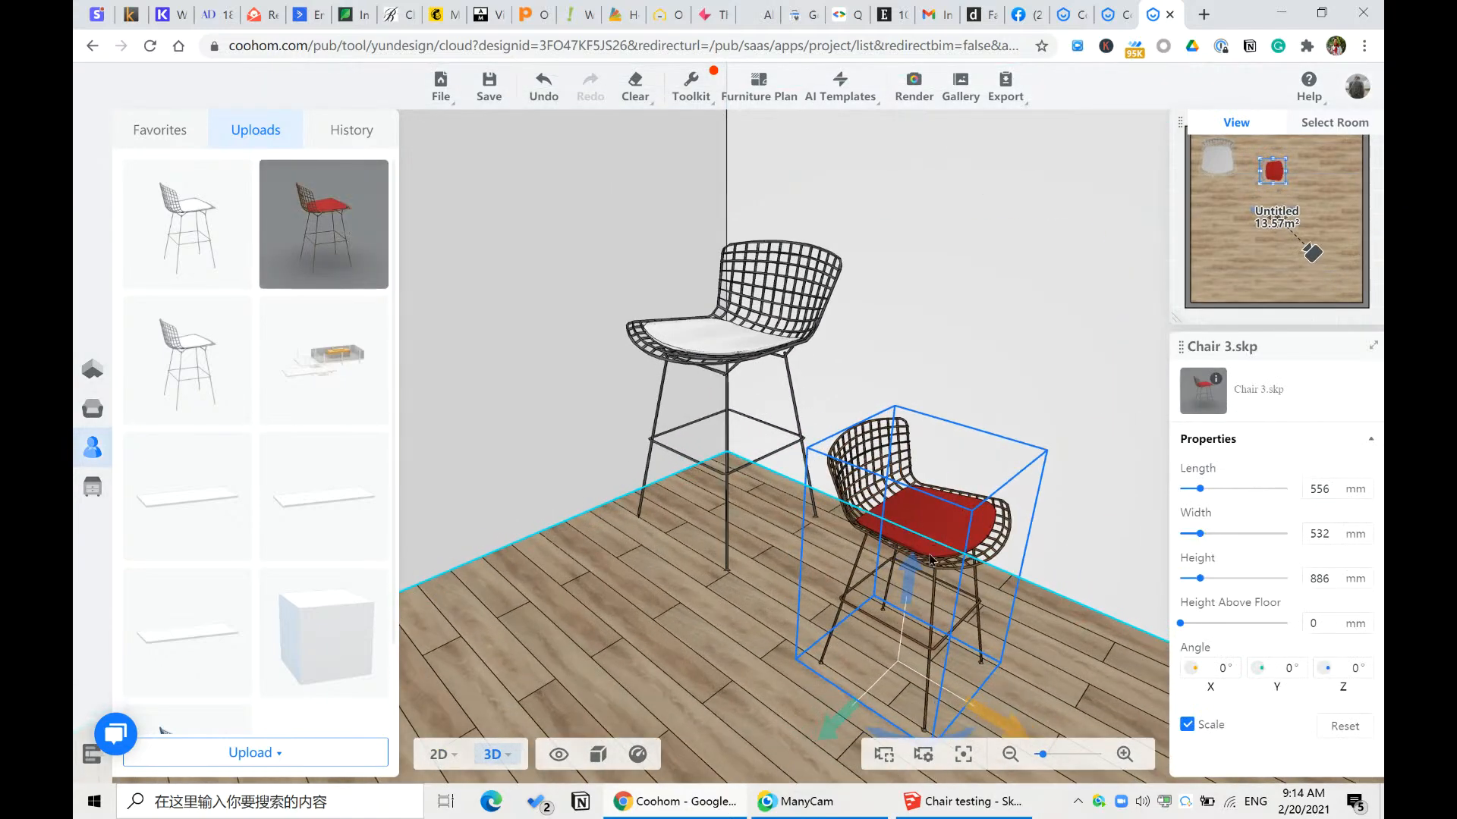
- Compare the sizes of both stools and set the white Chair 2's height to 886 mm with proportional scaling
left_click(696, 366)
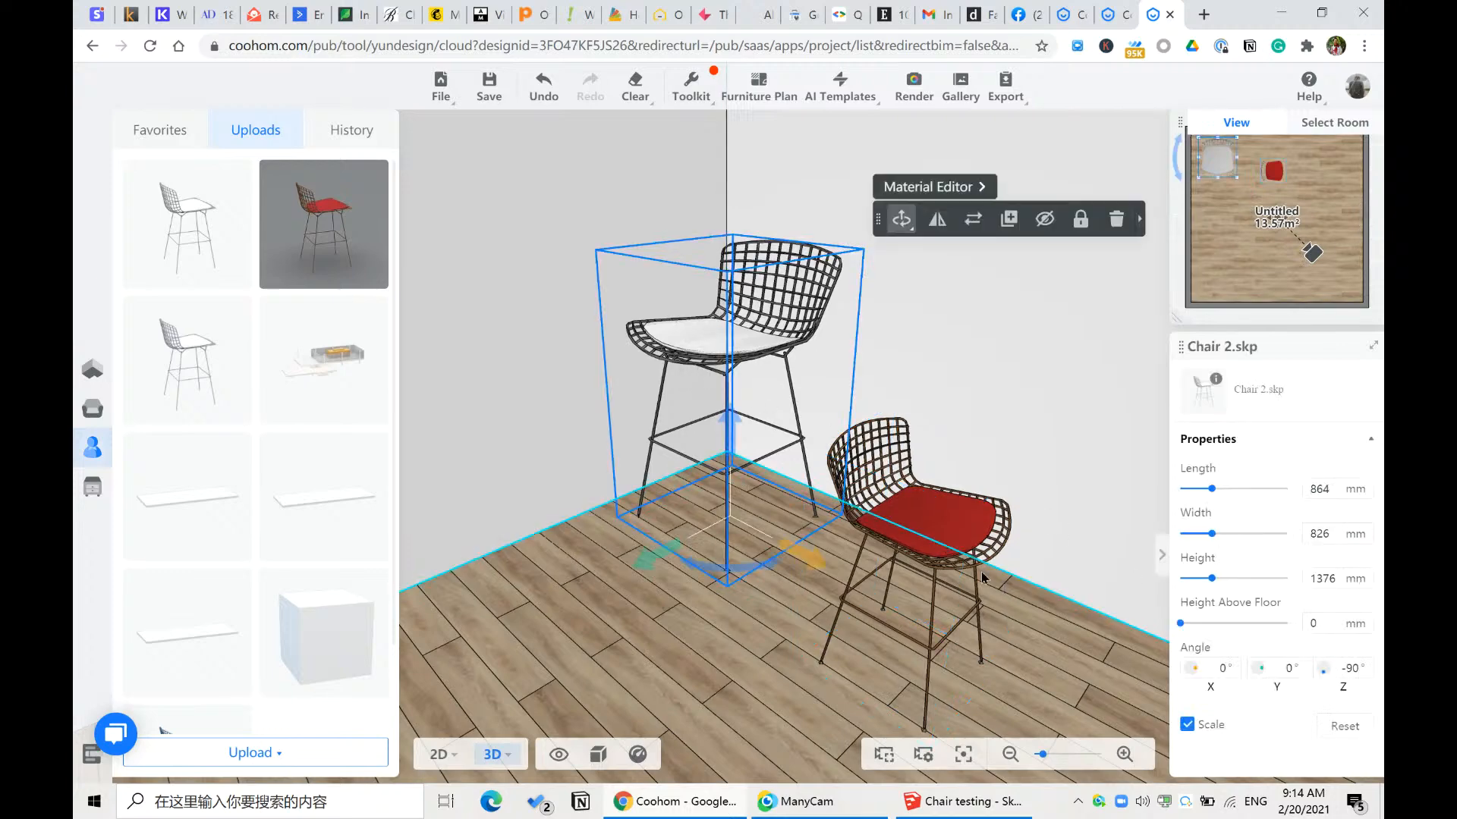
left_click(979, 541)
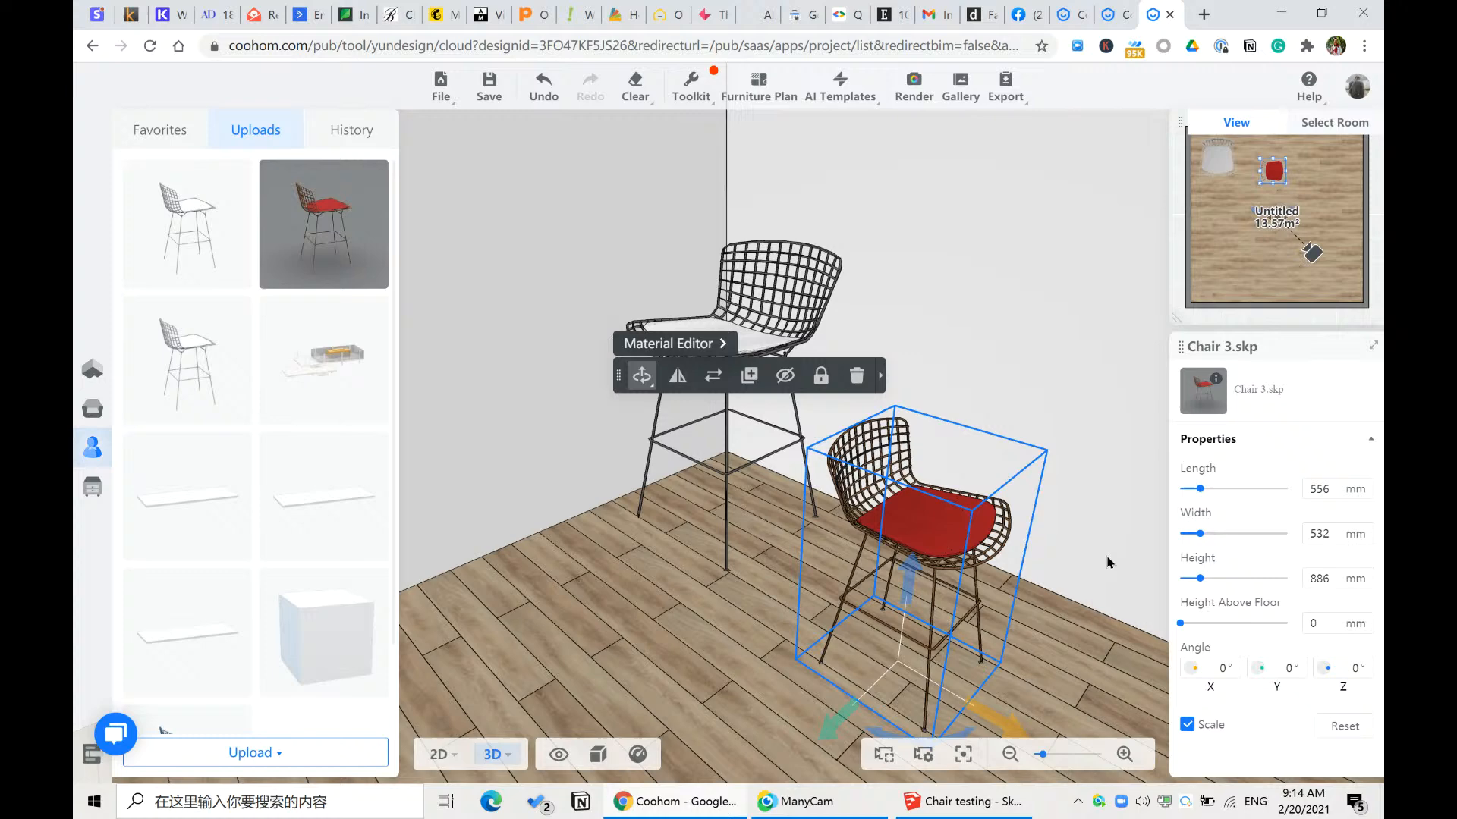
left_click(1322, 580)
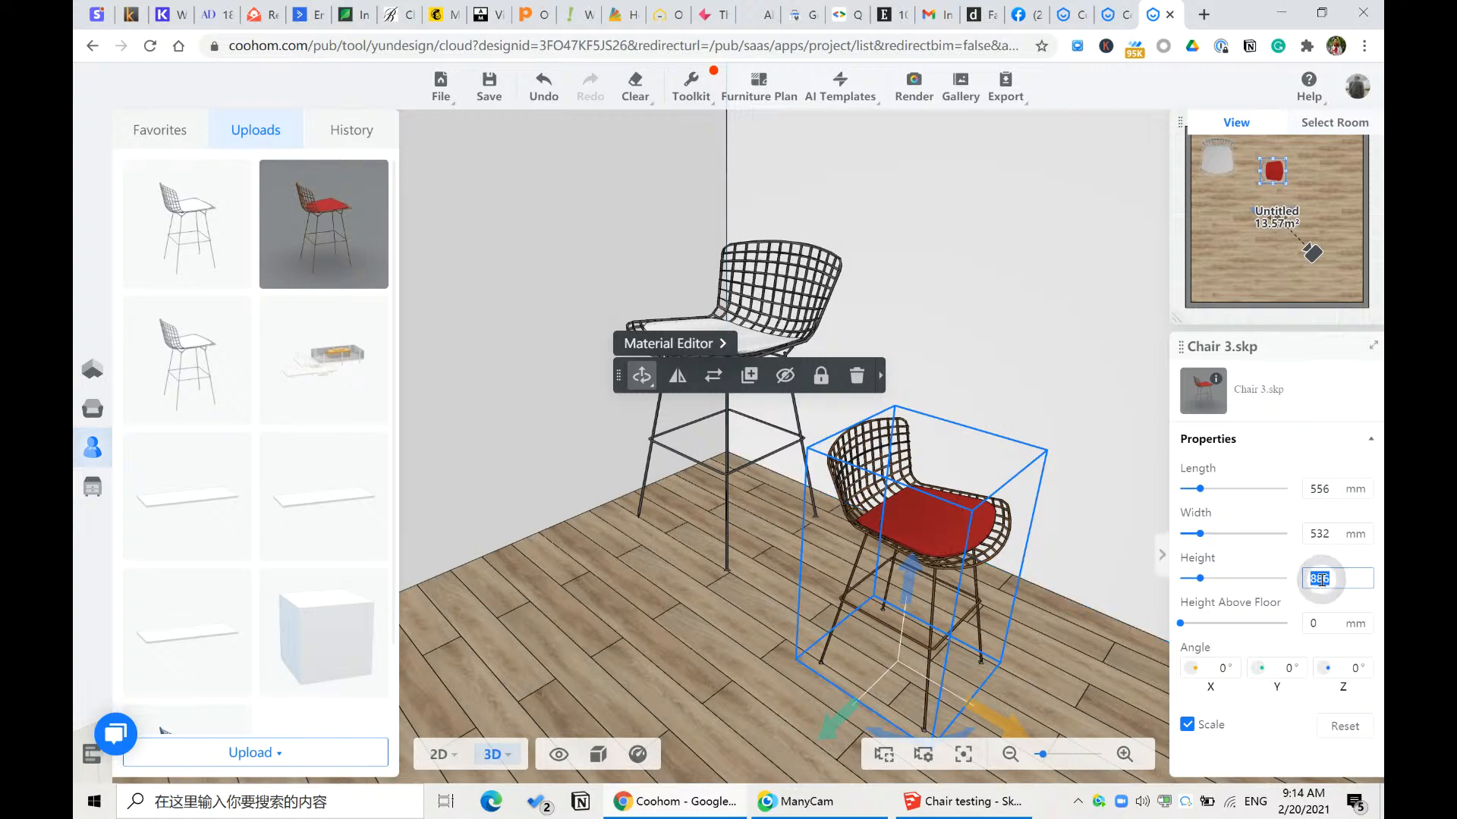
left_click(804, 424)
left_click(1332, 582)
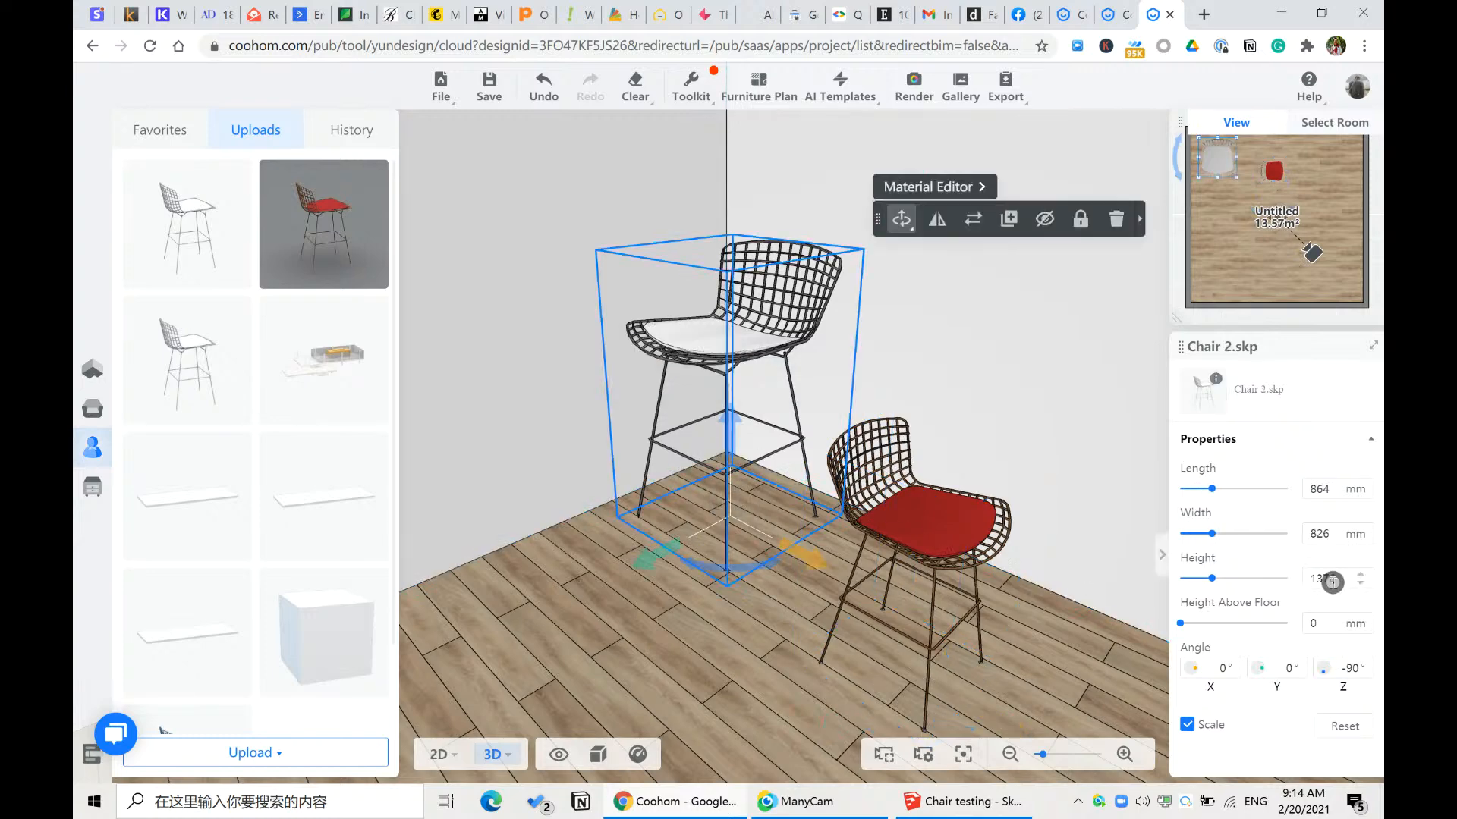
type("886")
key("Return")
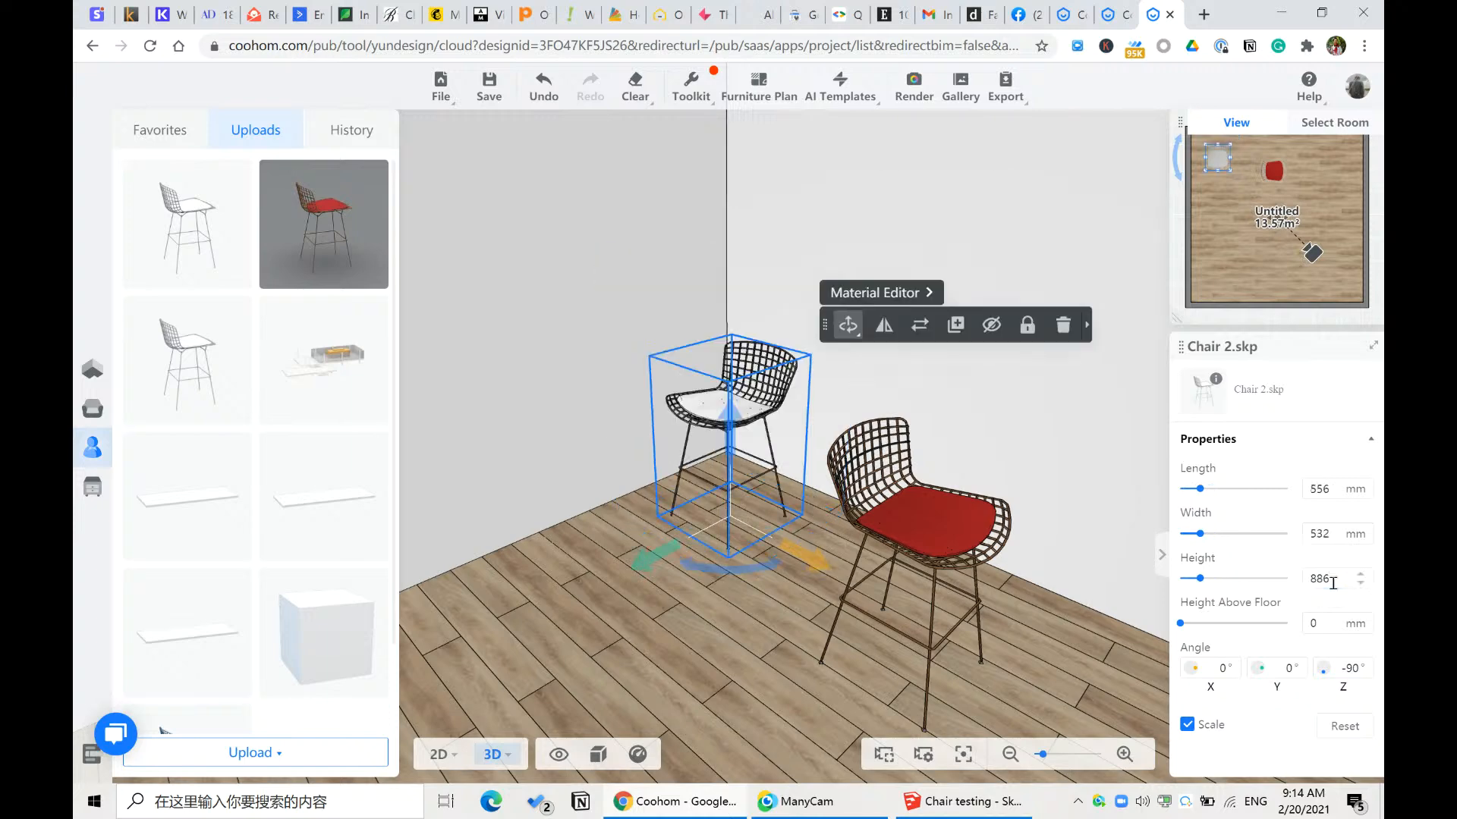
- Select the red stool, switch to the 2D floor plan and move the stool against the upper wall near the white one
left_click(920, 549)
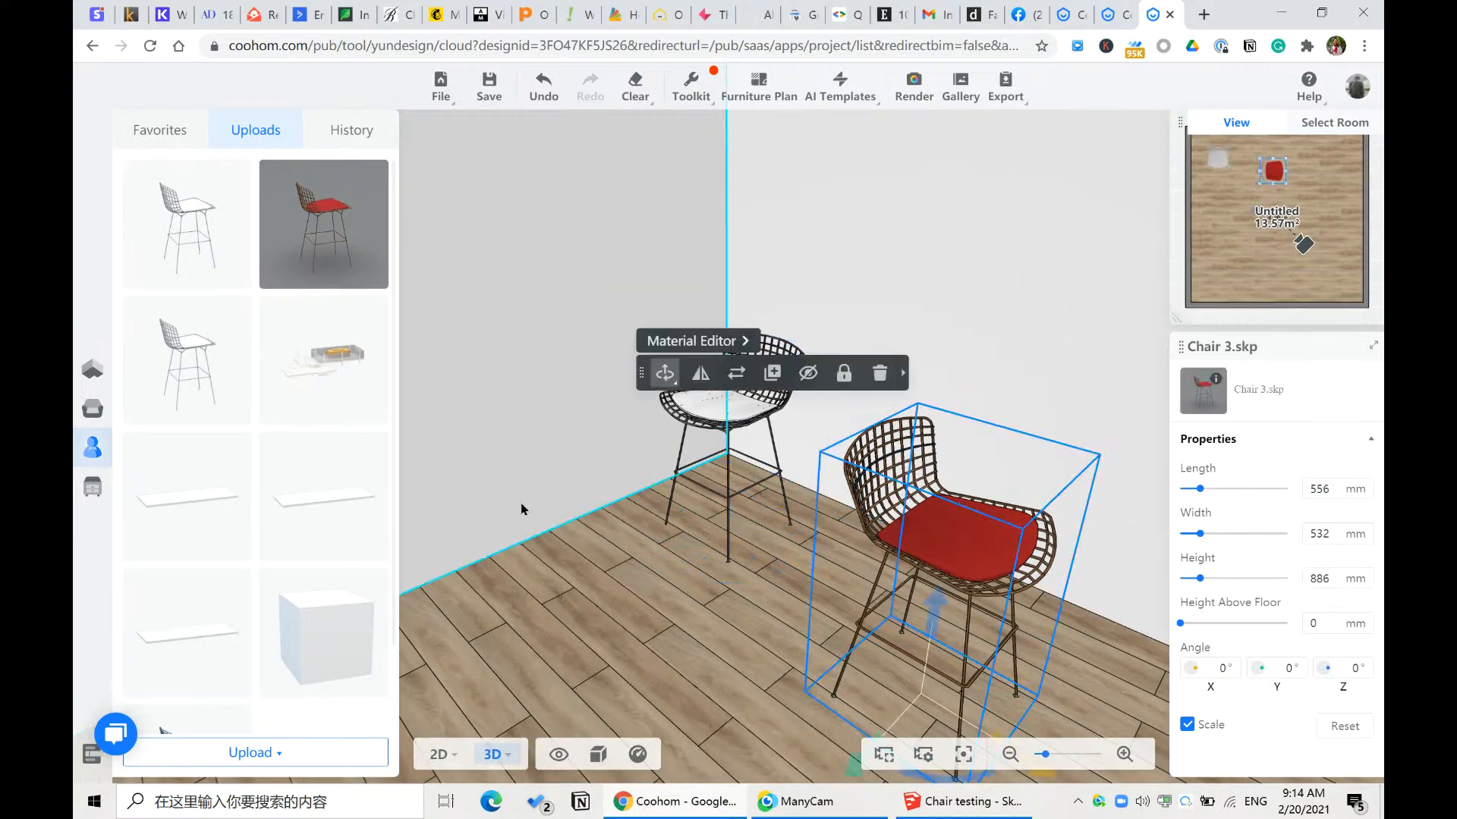
key("space")
scroll(550, 126, "up", 3)
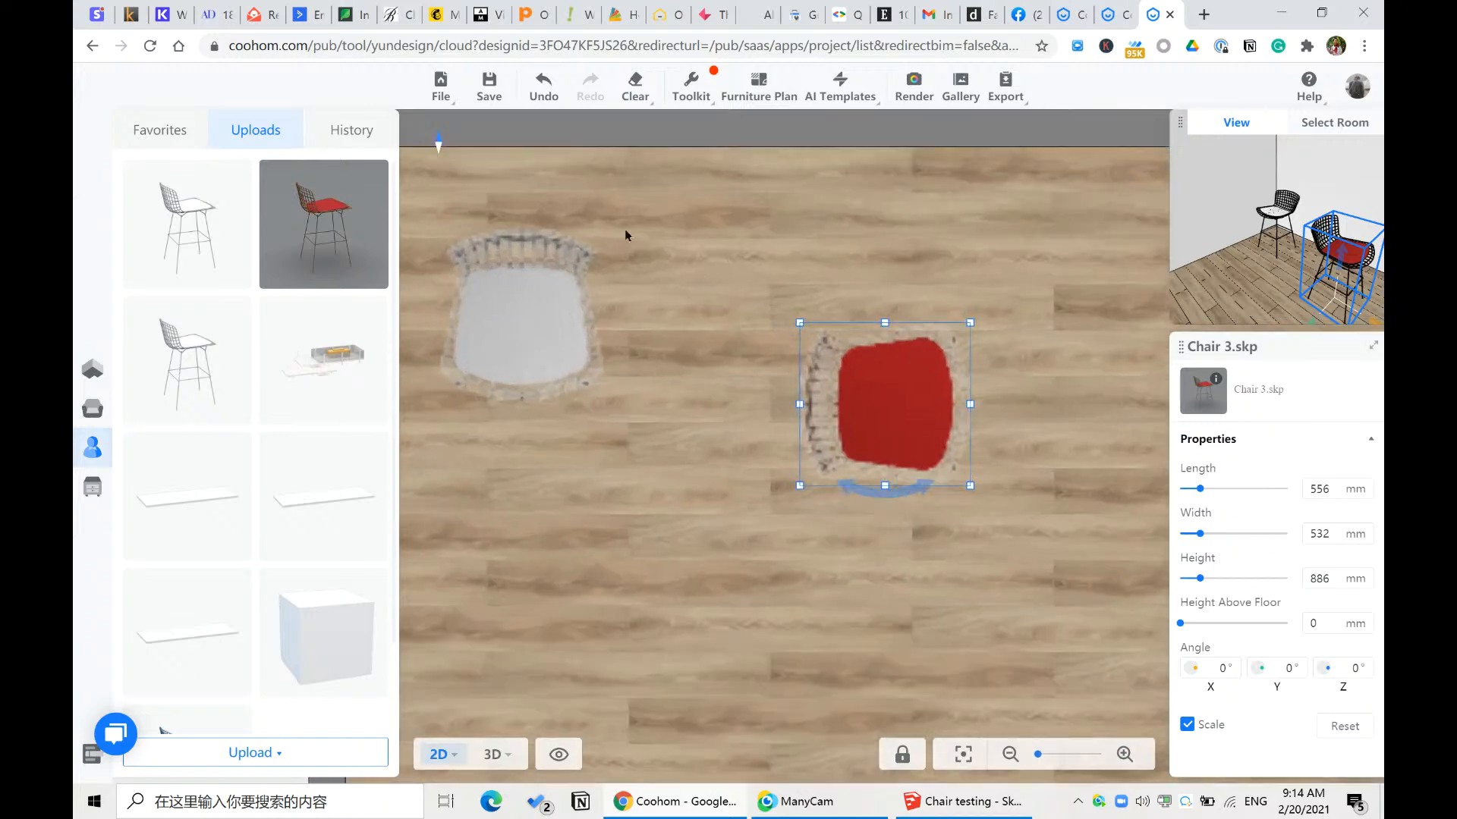
left_click_drag(864, 389, 749, 316)
scroll(749, 316, "down", 3)
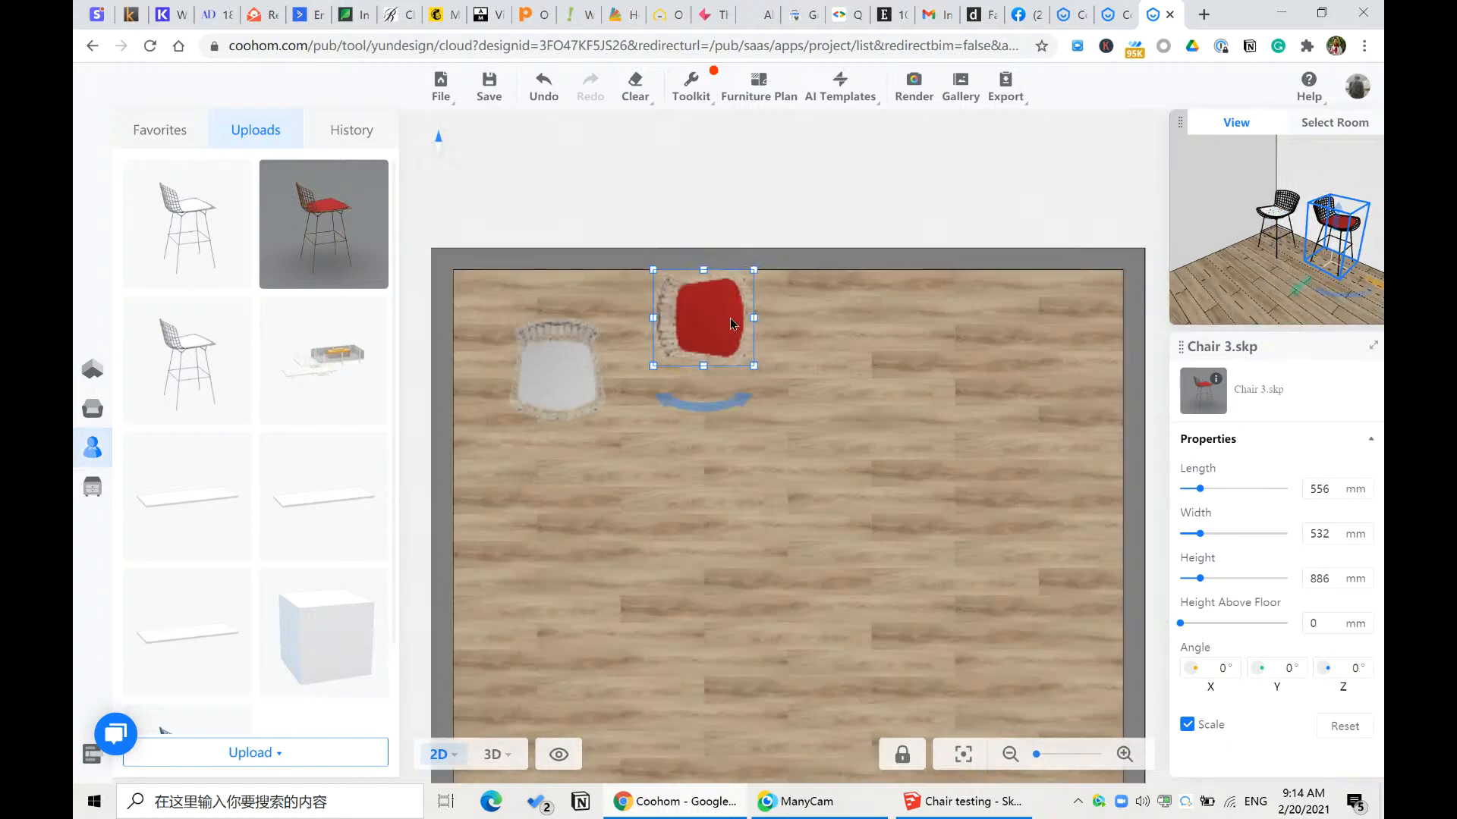
- Shift the red stool closer to the white one and set its distance to the lower wall to 2800 mm
scroll(690, 334, "up", 5)
left_click(690, 355)
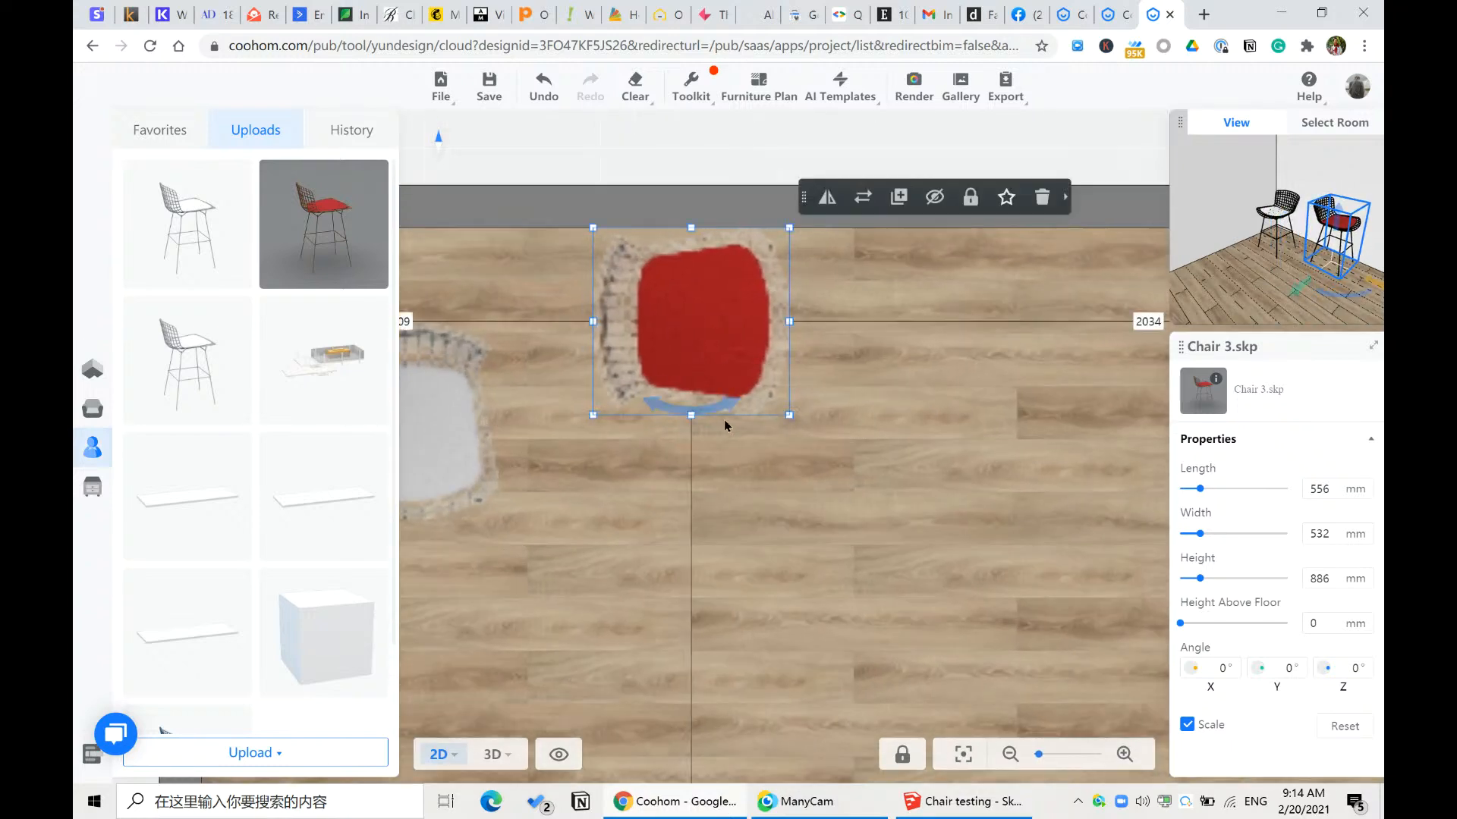
left_click_drag(709, 425, 563, 353)
left_click_drag(684, 327, 720, 423)
scroll(759, 370, "down", 5)
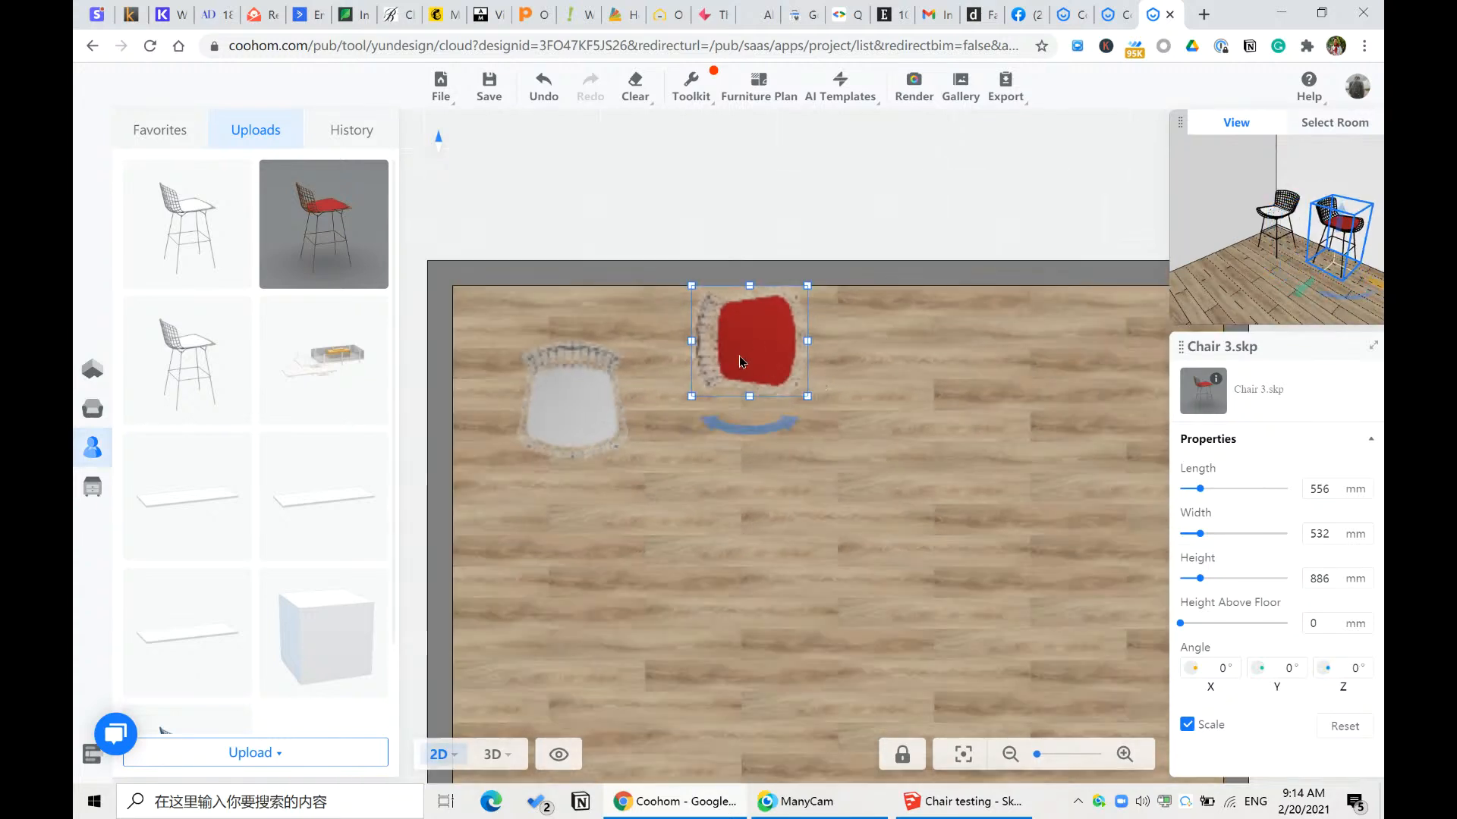
left_click_drag(741, 357, 706, 405)
scroll(713, 417, "down", 2)
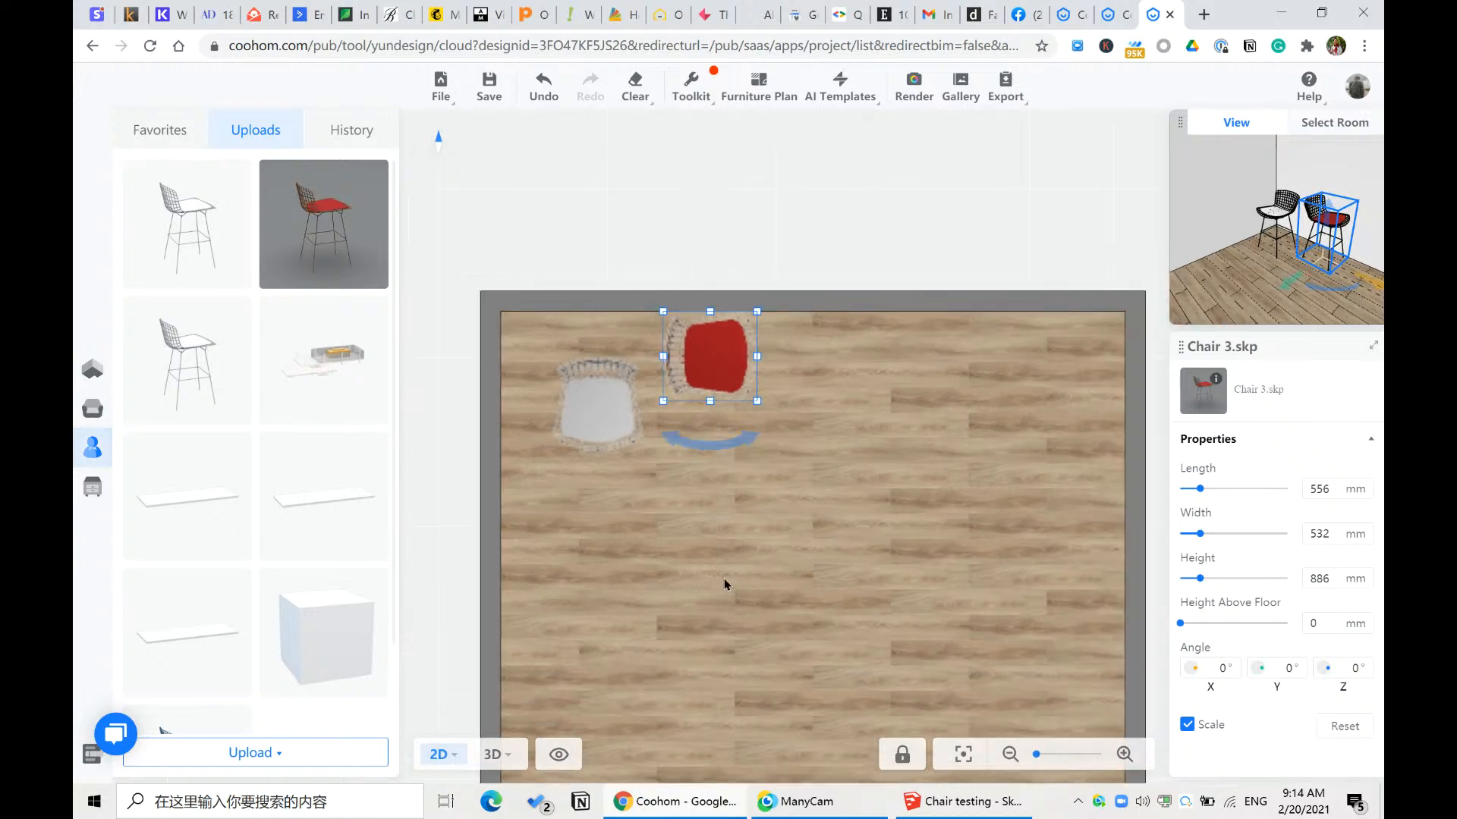
left_click(704, 665)
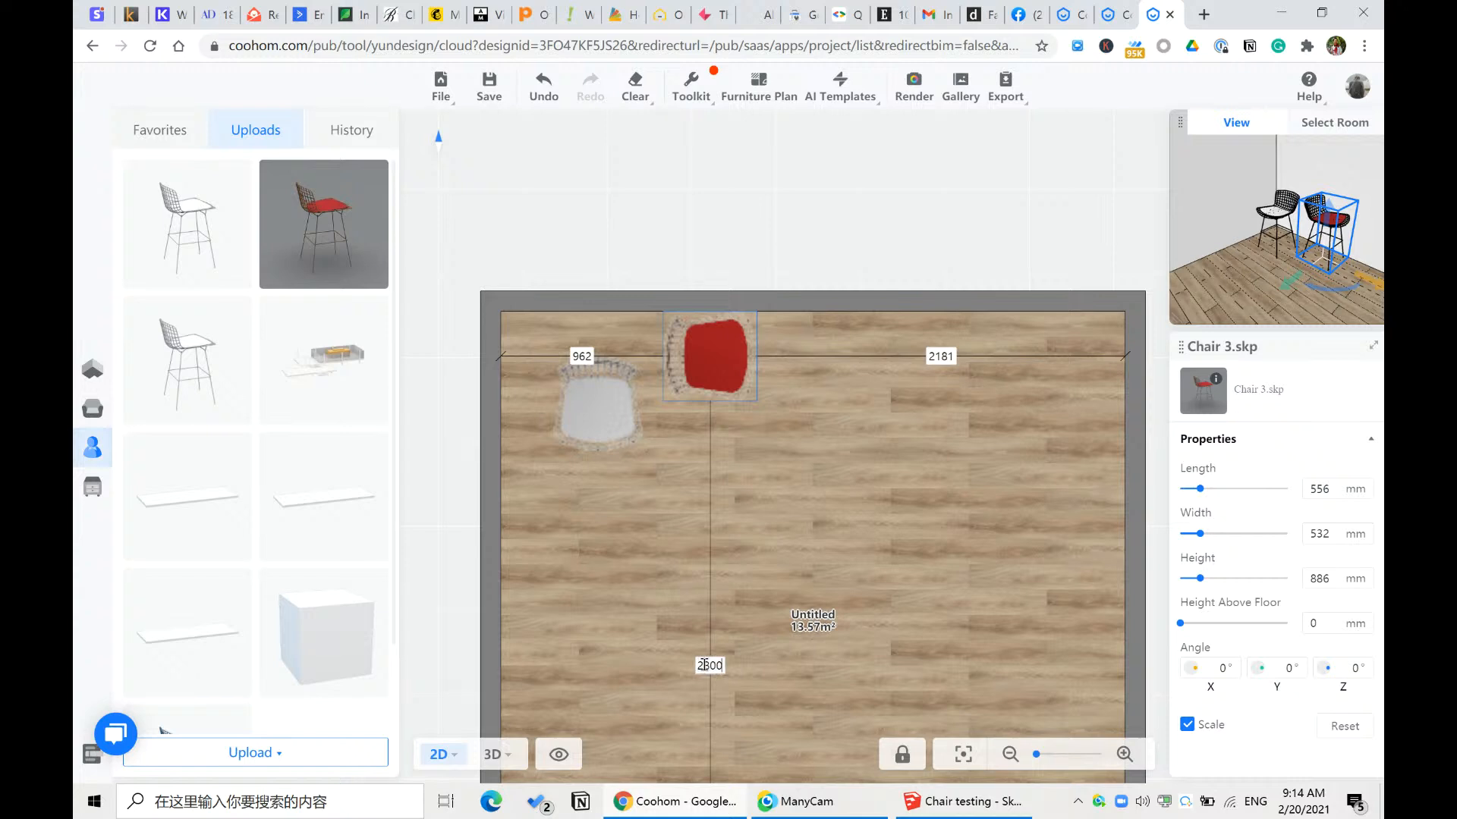
key("Return")
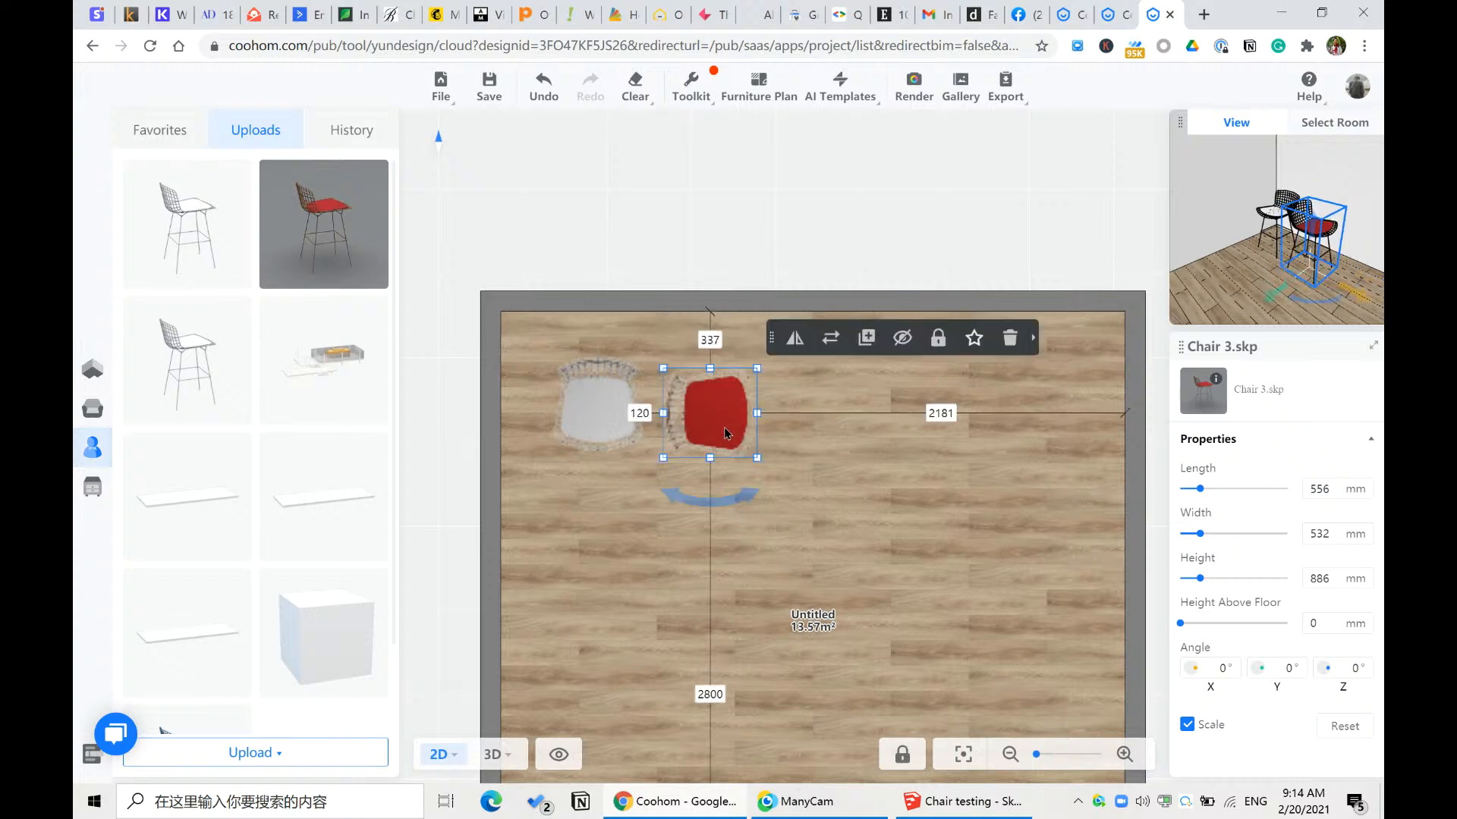
- Rotate the red stool to -90° about Z so it faces the same direction as the white stool
left_click_drag(723, 438, 723, 435)
left_click_drag(745, 488, 604, 450)
scroll(640, 244, "up", 3)
left_click(654, 263)
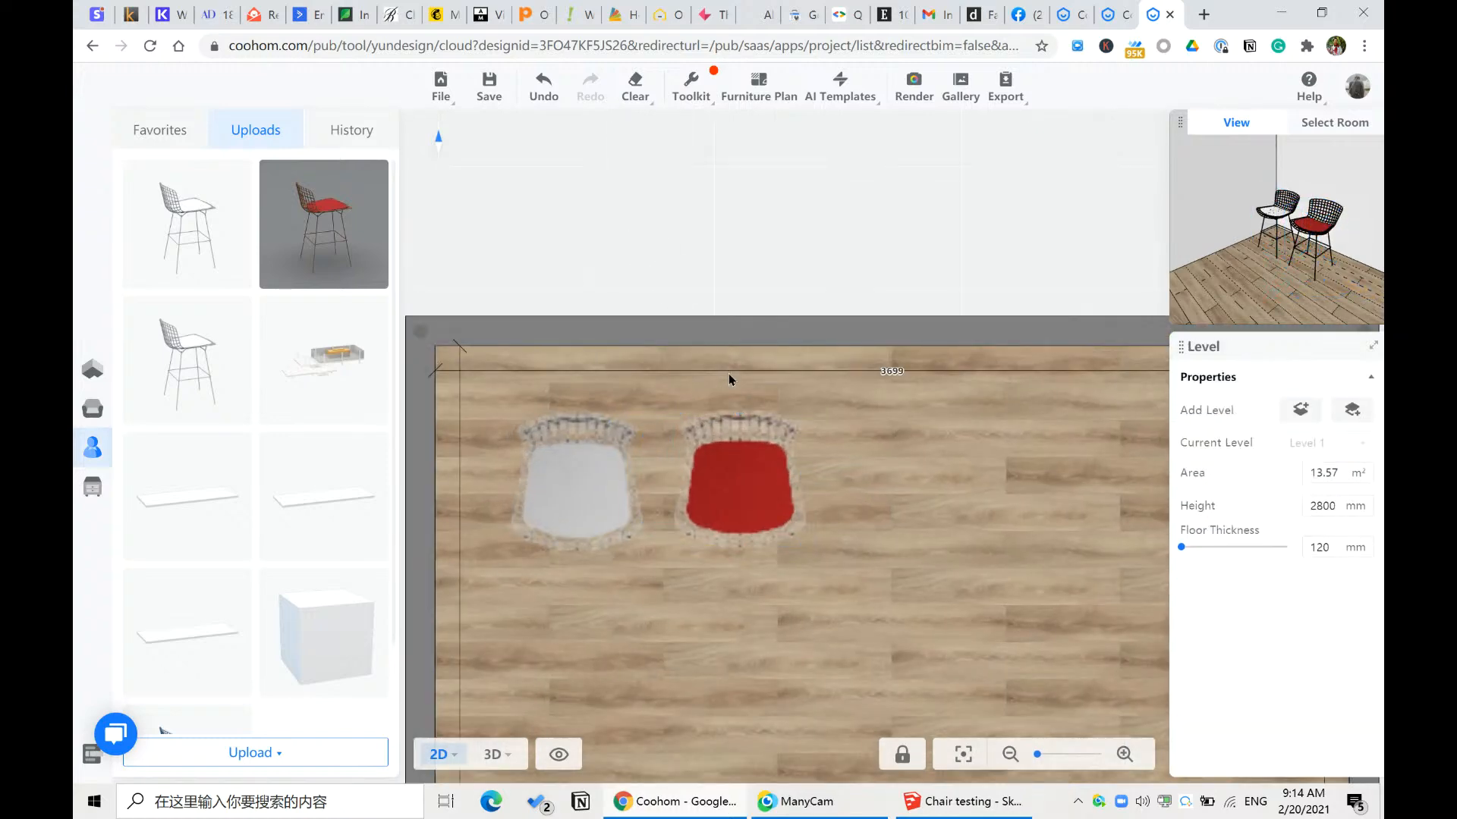
- Switch to the 3D view and open the red stool in the Material Editor
key("3")
scroll(934, 559, "up", 3)
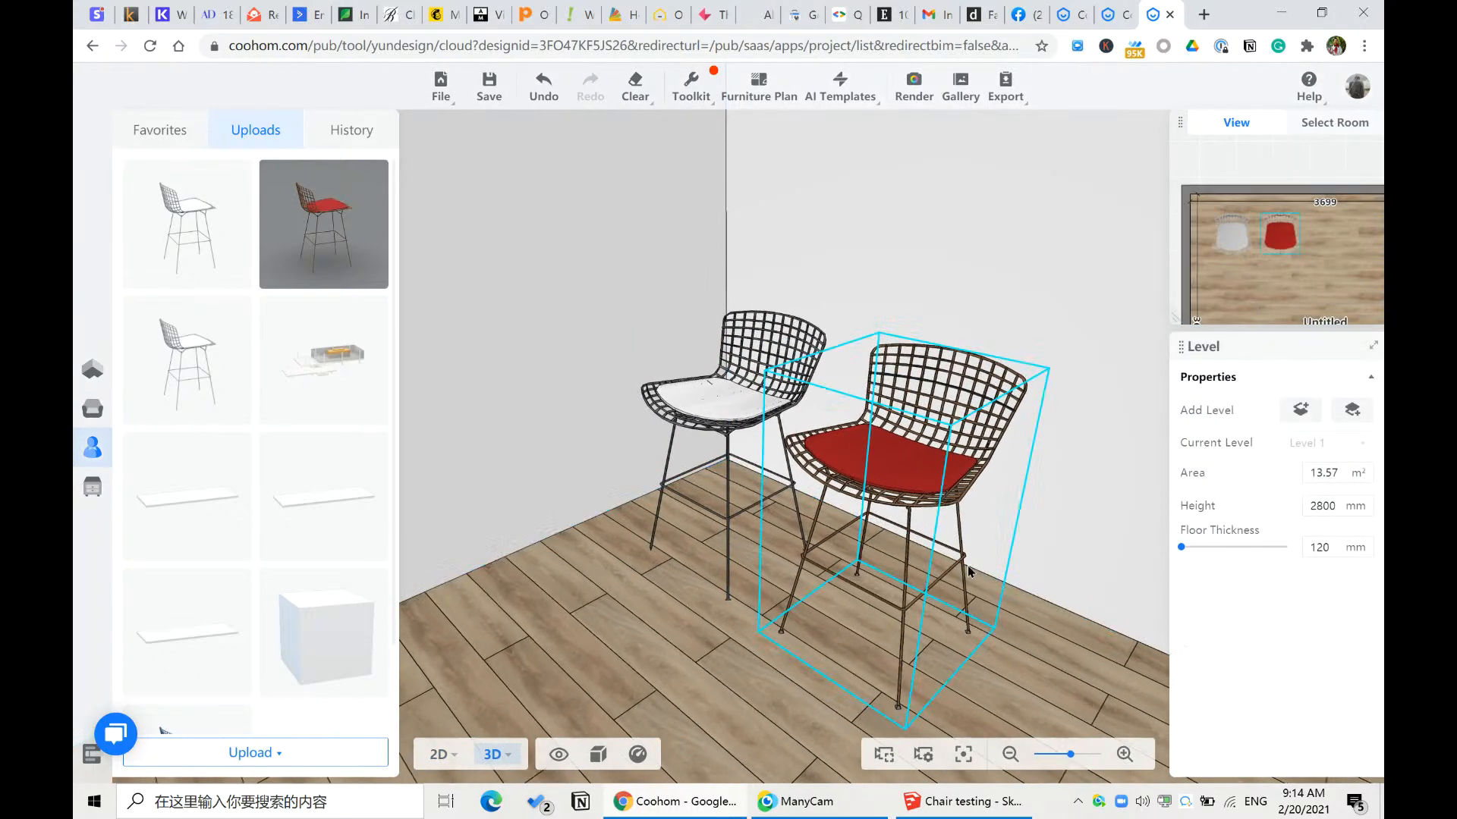
scroll(956, 516, "up", 2)
left_click(971, 476)
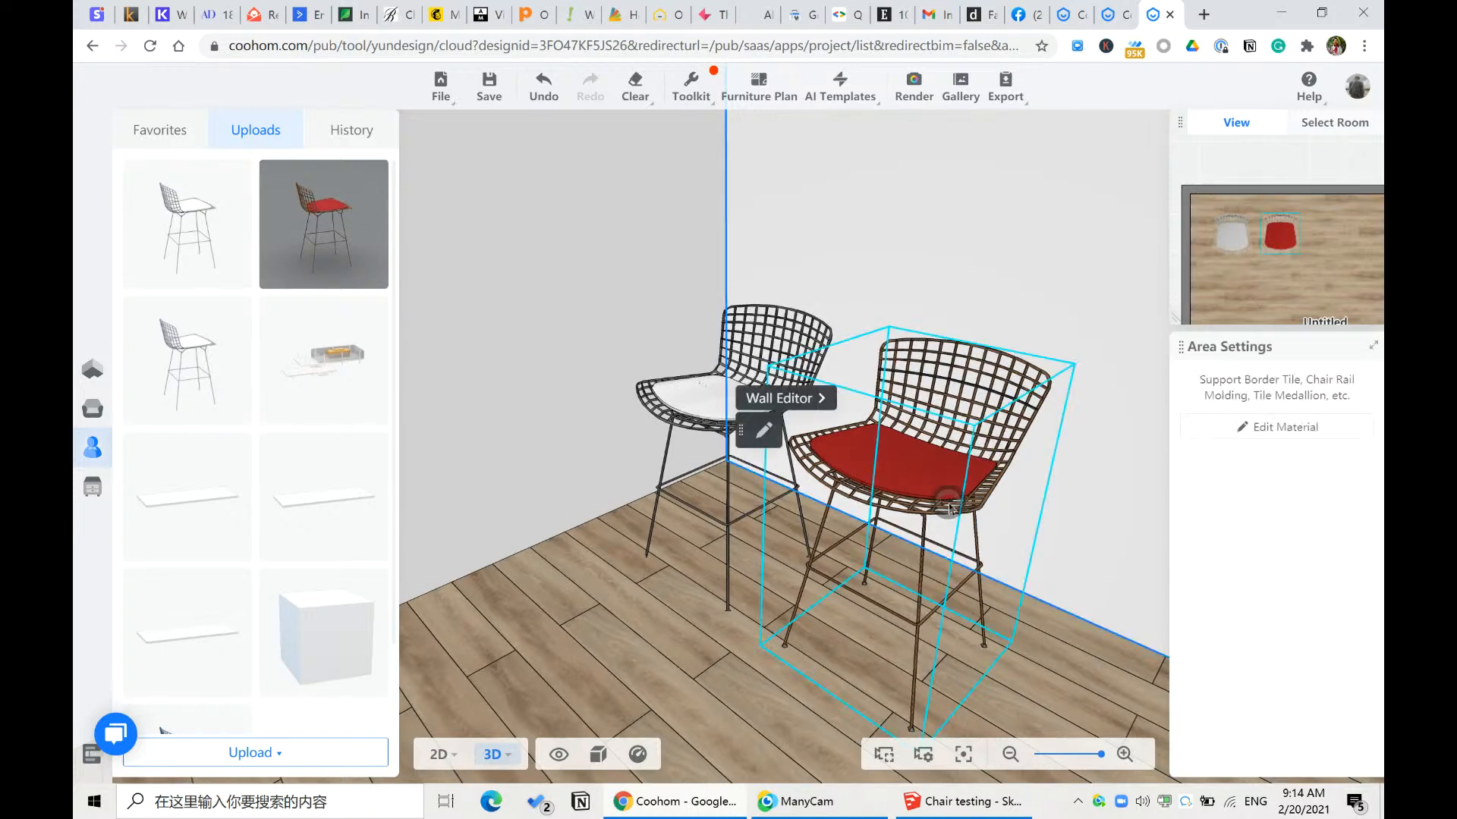
left_click(967, 478)
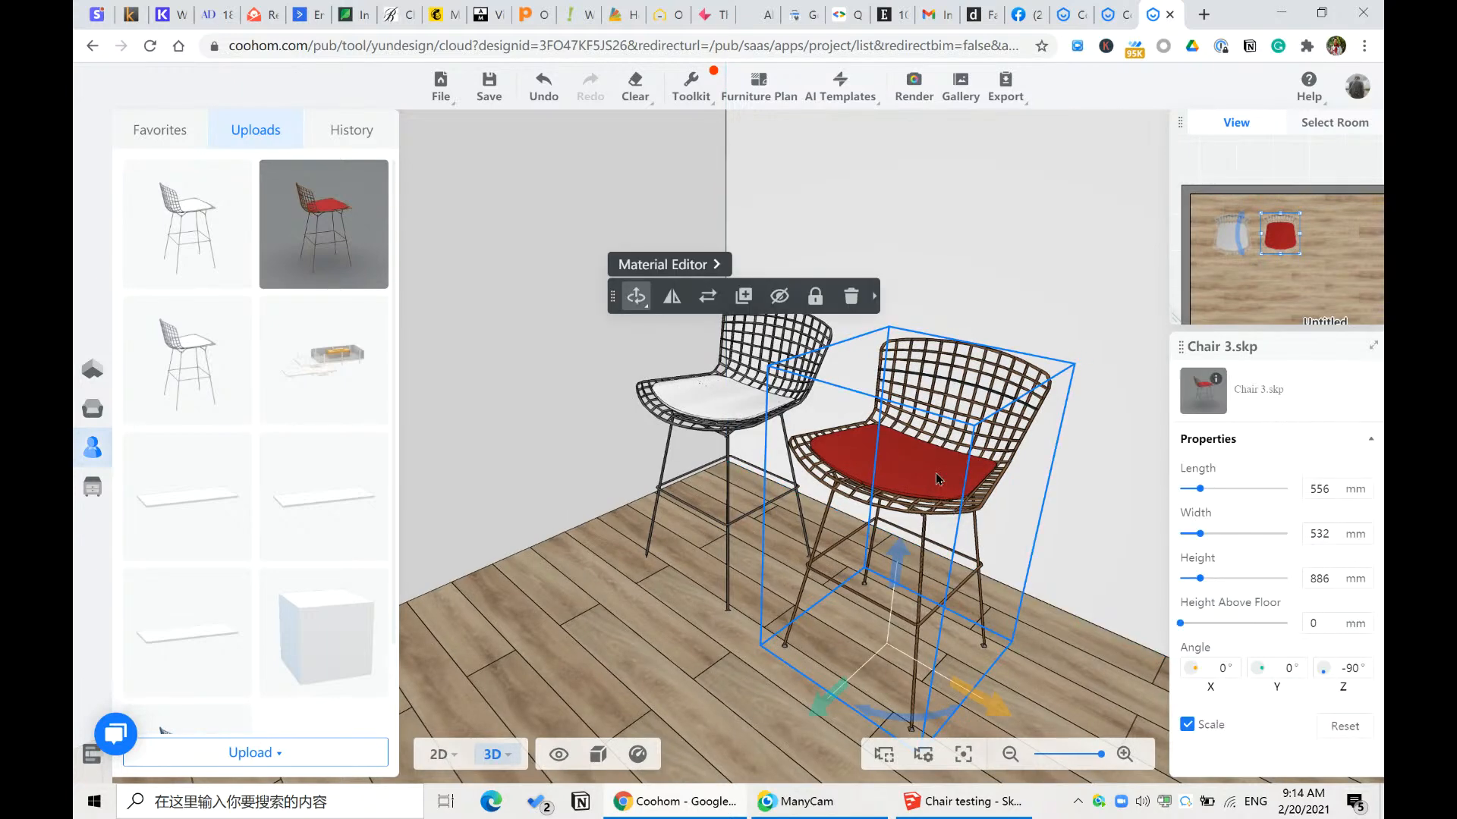
left_click(657, 266)
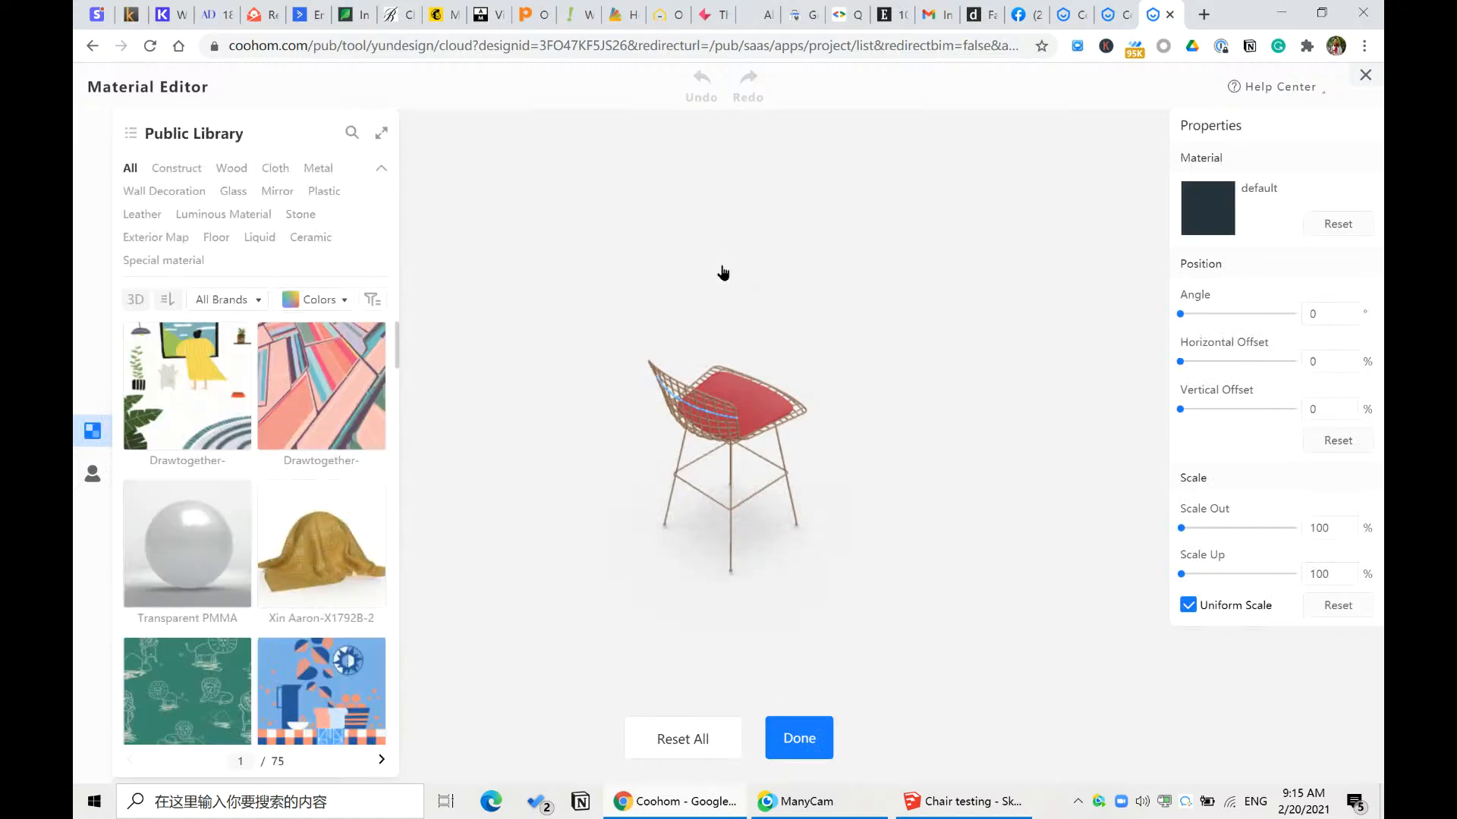
- Apply Mirror stainless steel from the public library's metal materials to the stool's wire frame
scroll(631, 402, "up", 10)
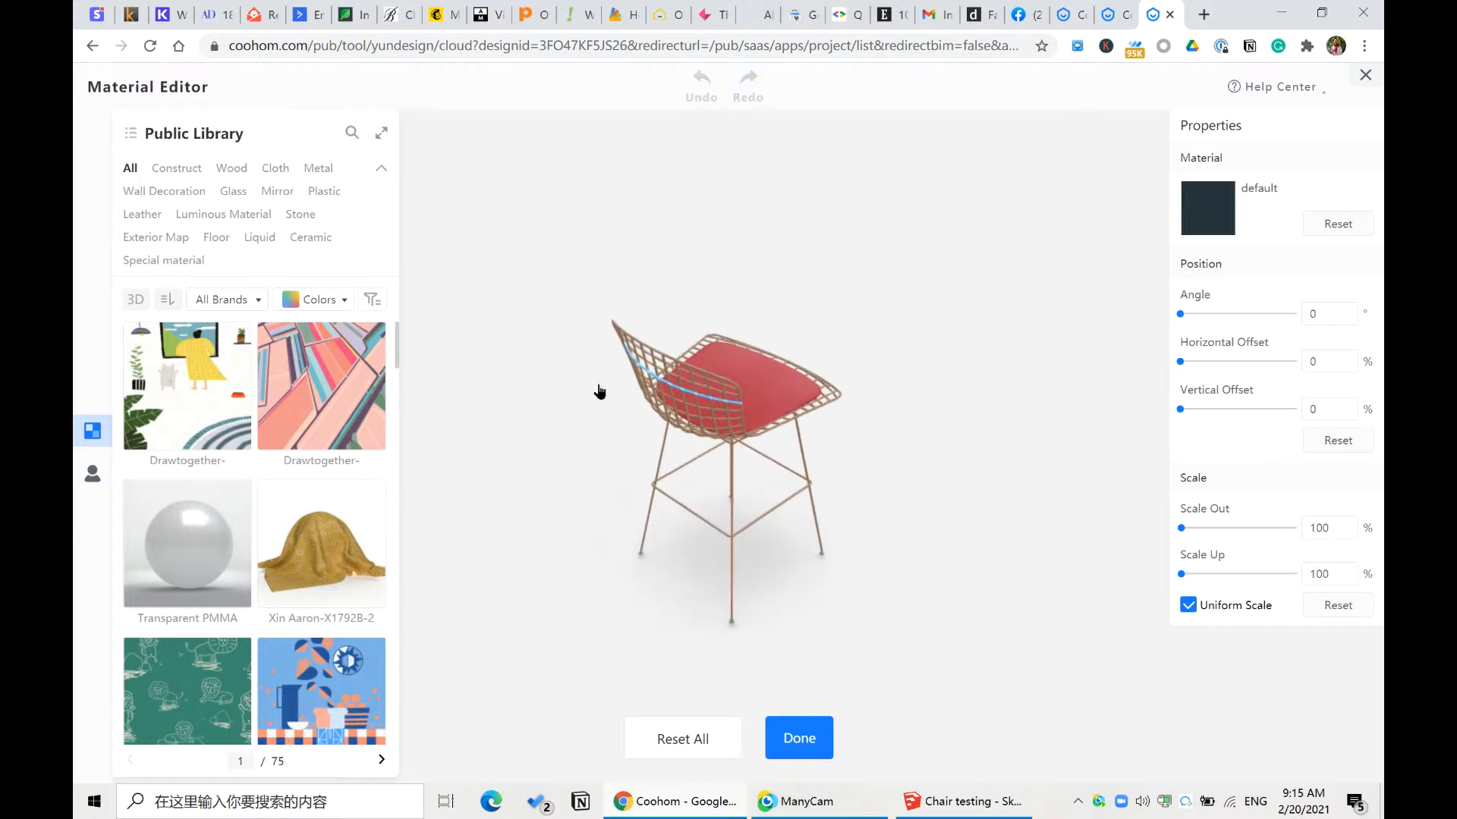
left_click_drag(1017, 419, 627, 423)
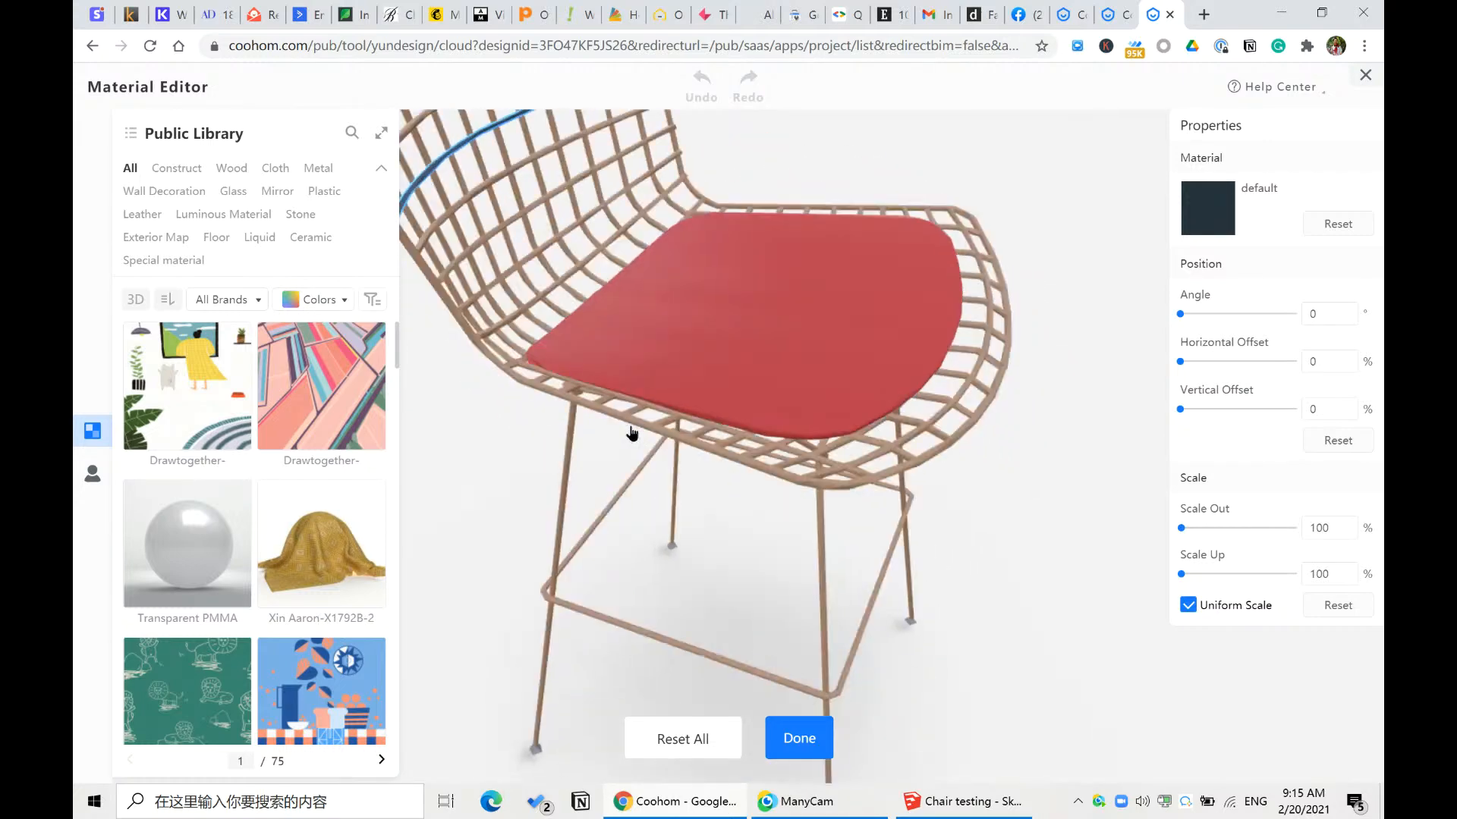
scroll(1032, 531, "up", 4)
scroll(1005, 529, "down", 5)
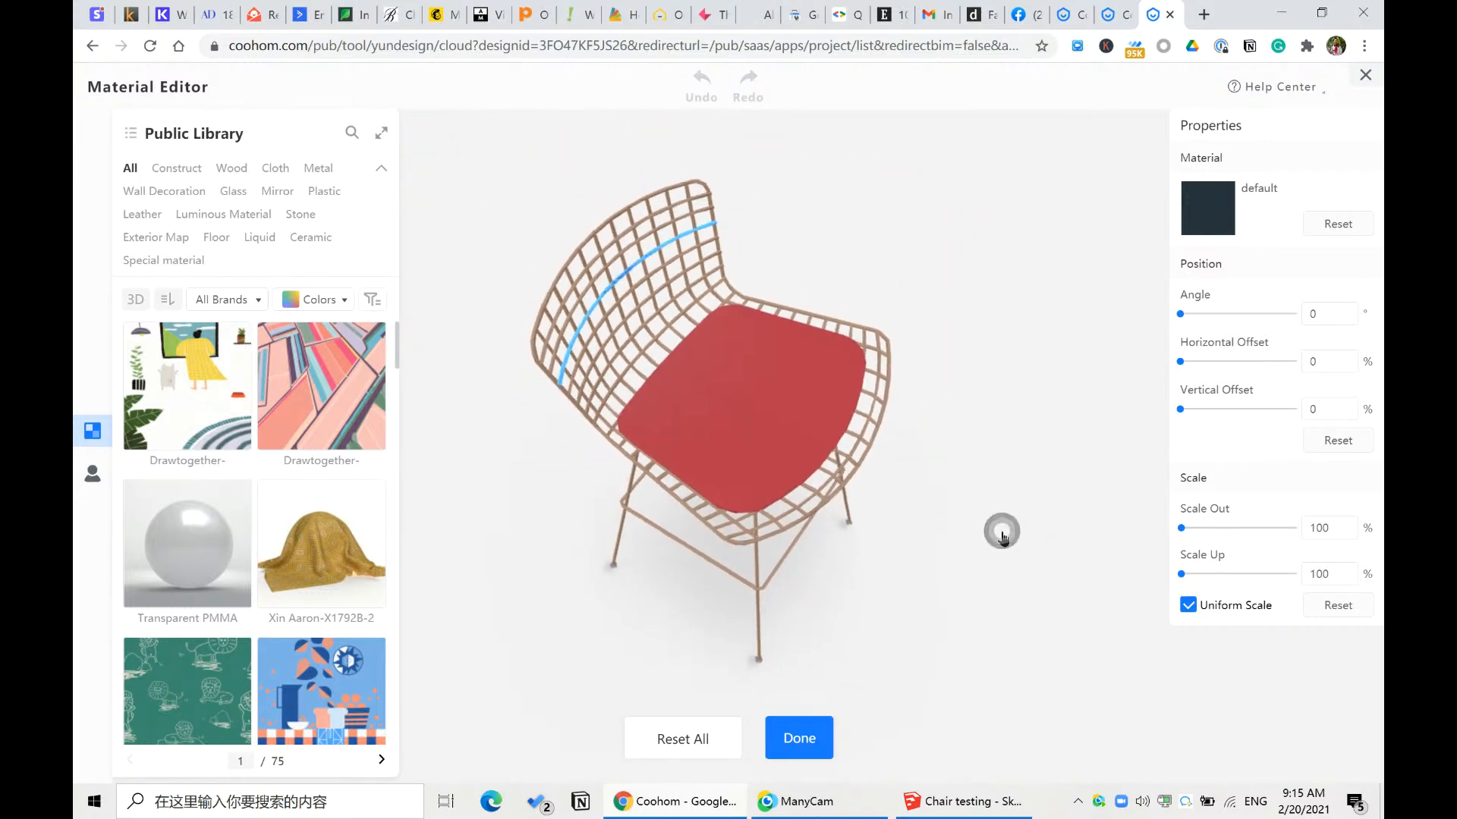
scroll(946, 498, "up", 5)
scroll(958, 503, "down", 4)
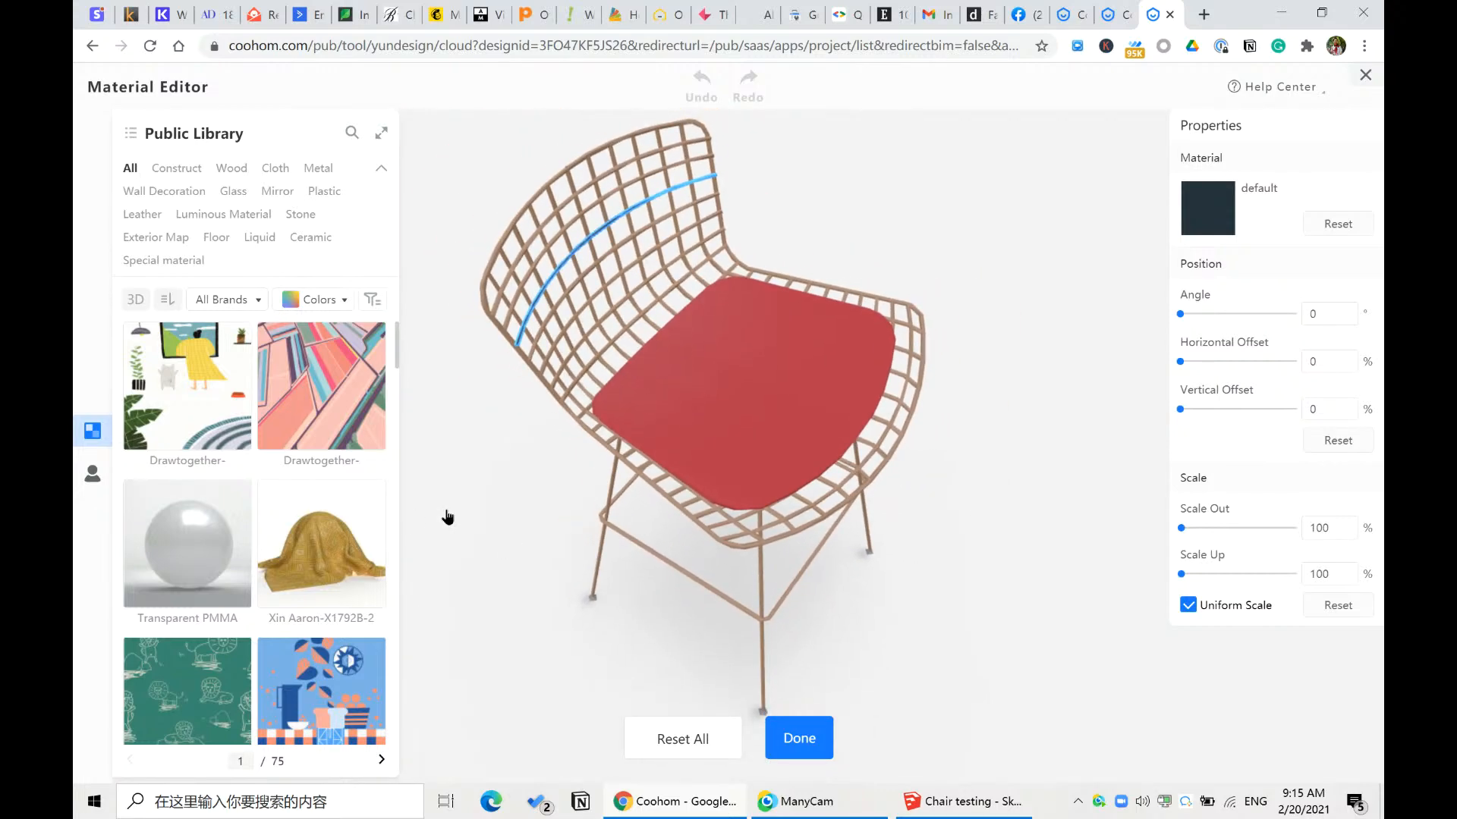
mouse_move(129, 137)
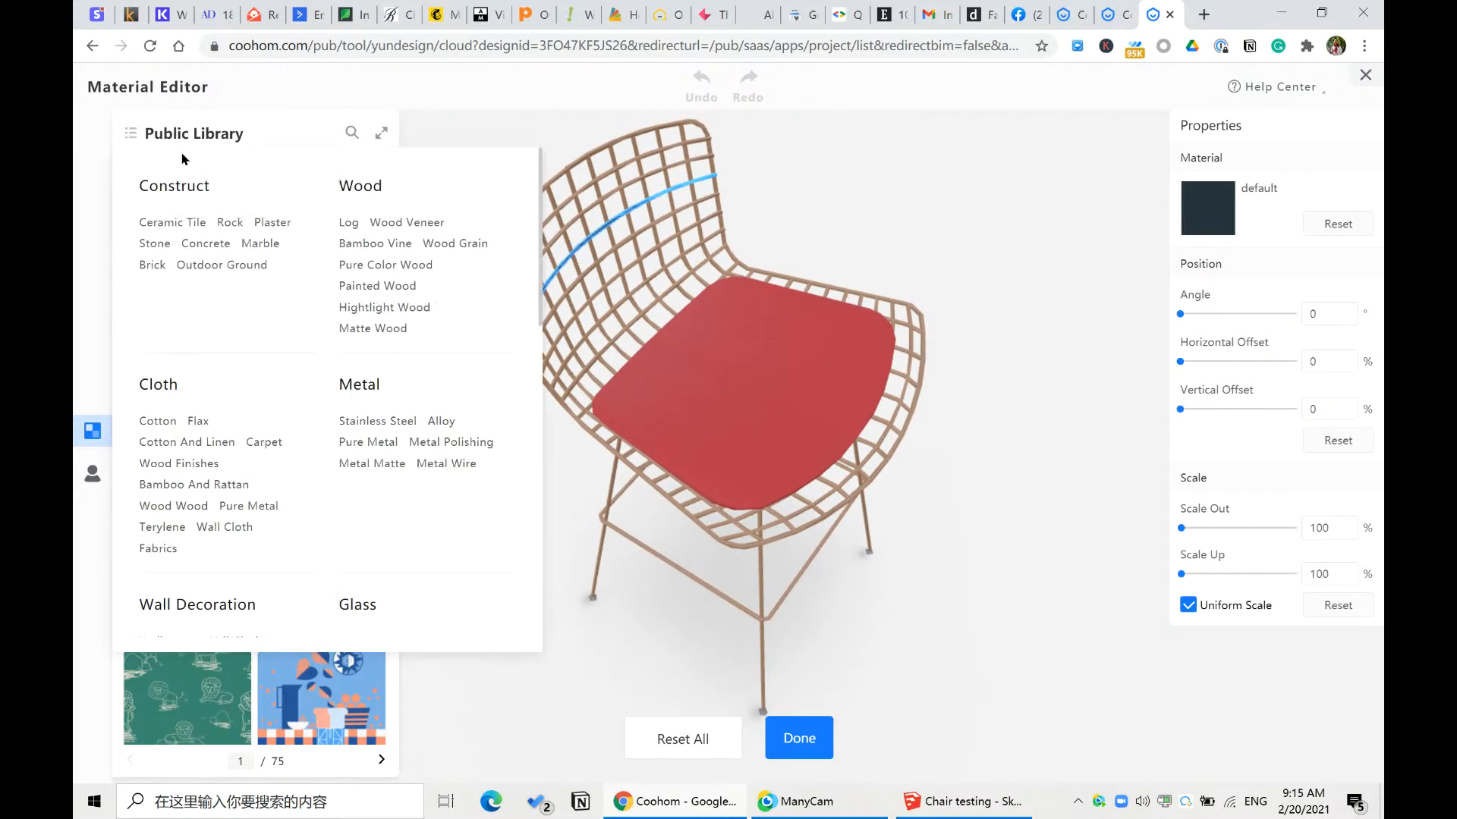
left_click(375, 423)
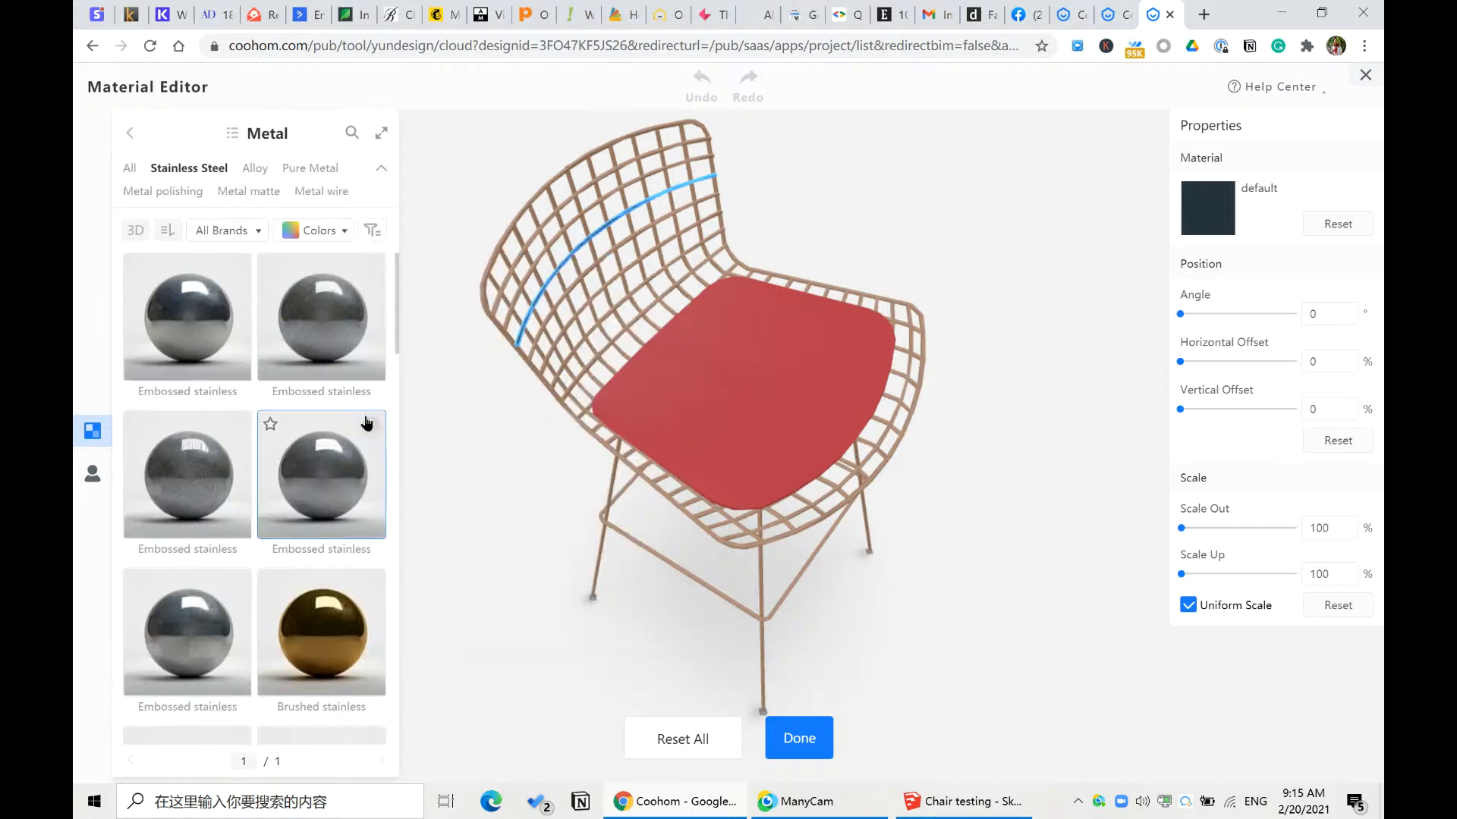
scroll(368, 423, "down", 4)
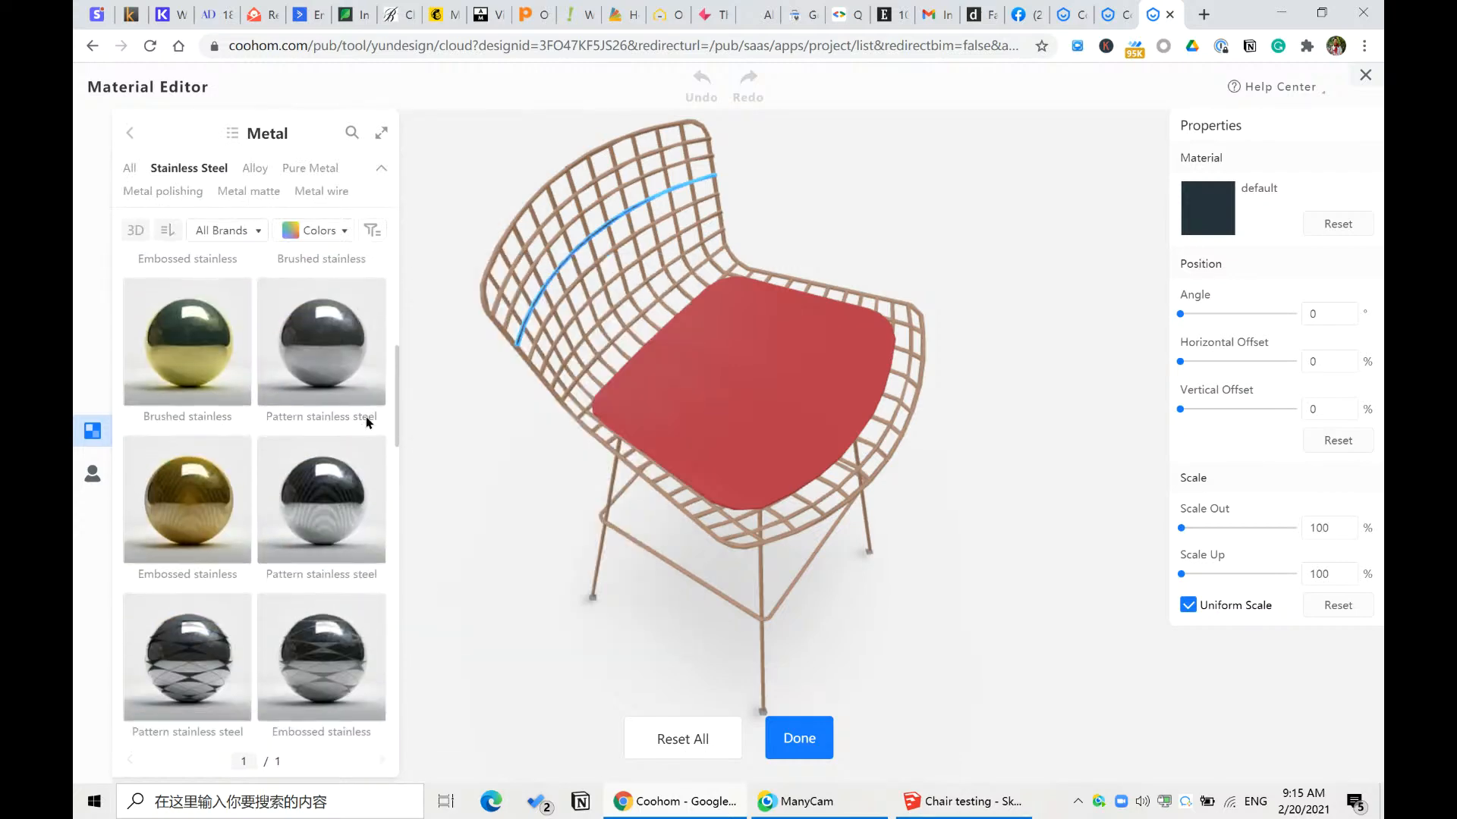
scroll(366, 423, "down", 3)
scroll(366, 422, "down", 2)
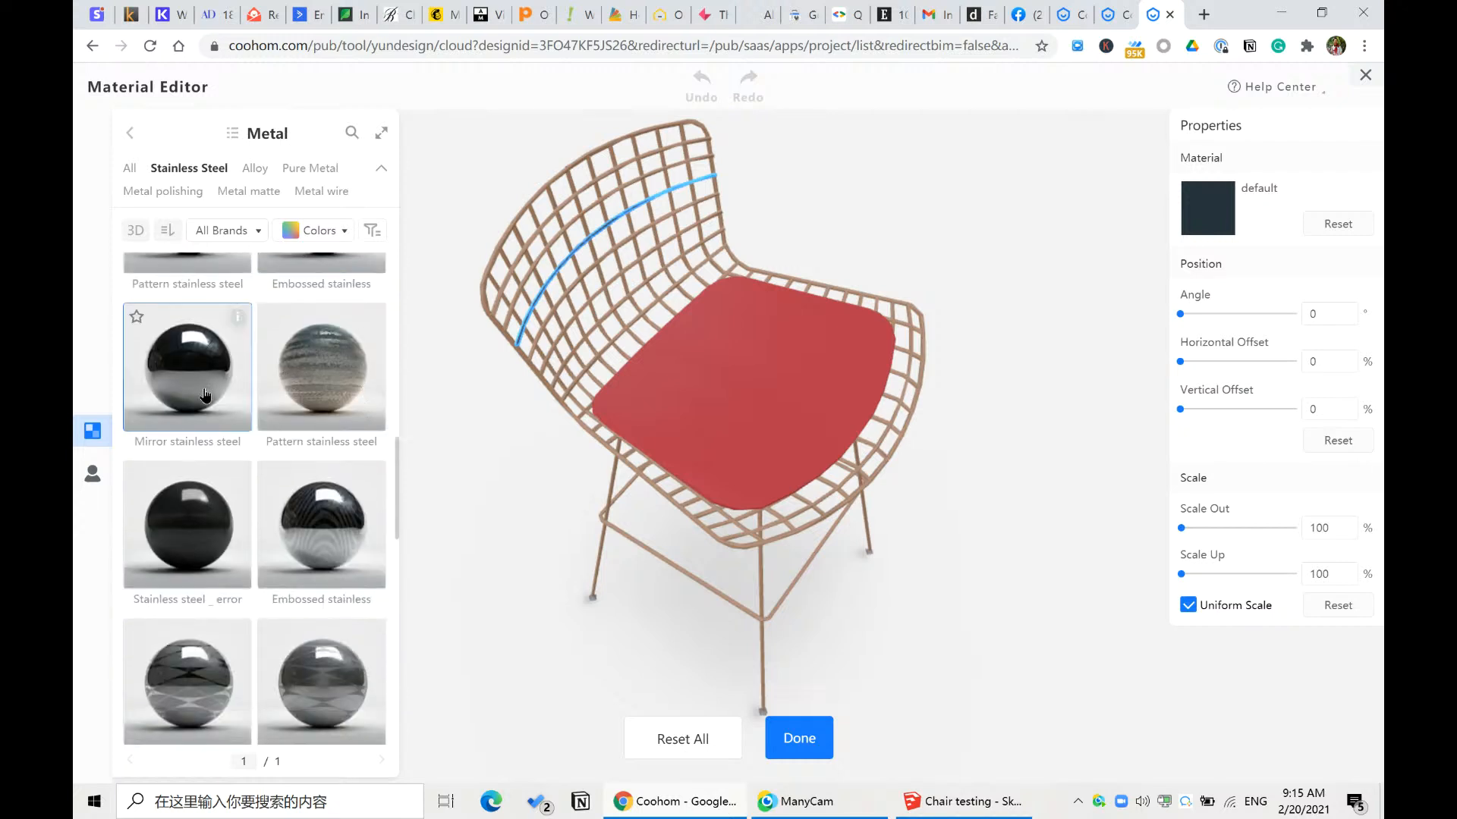
left_click_drag(201, 396, 546, 367)
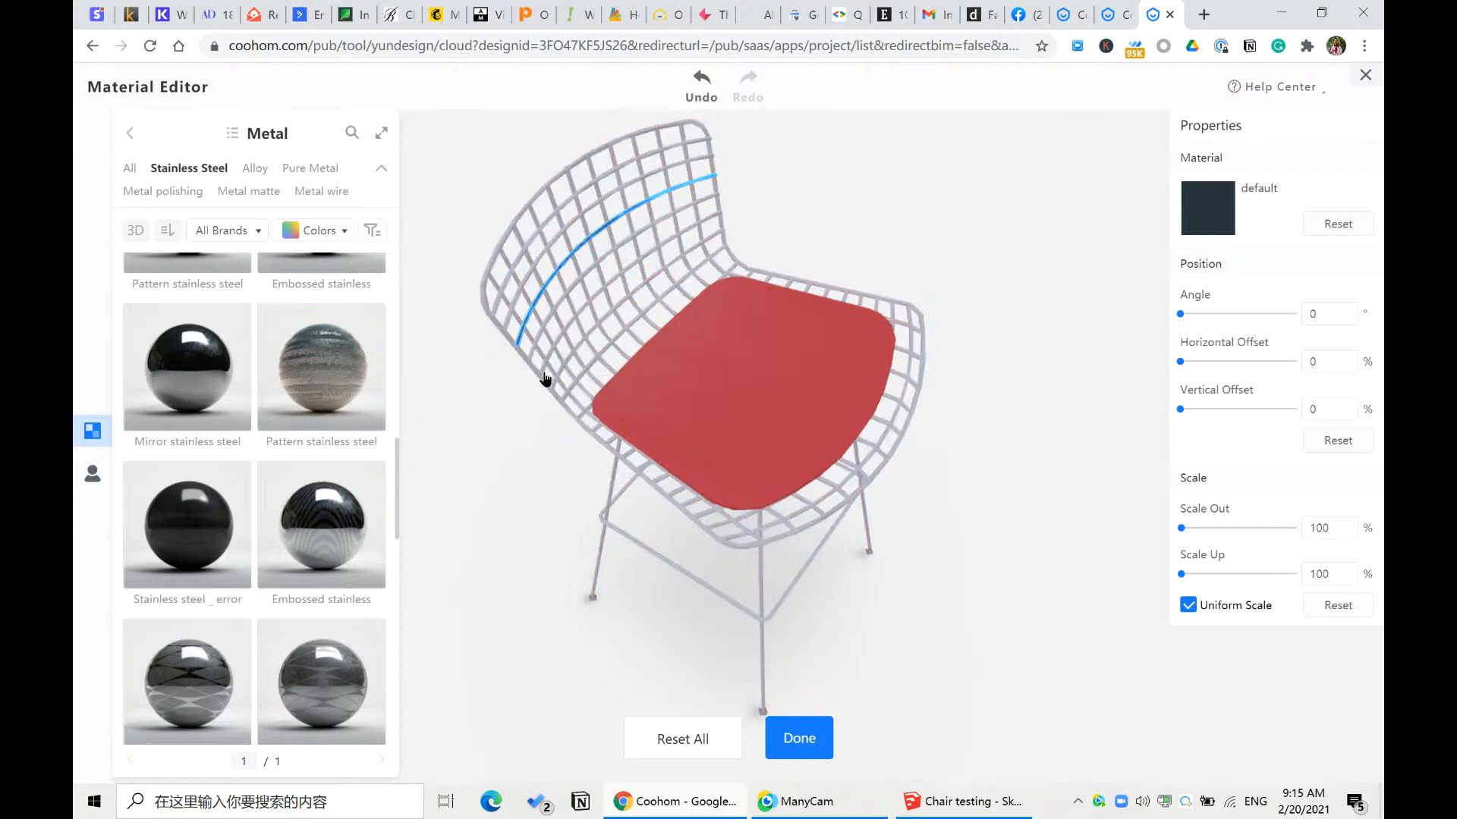
- Examine the metal finish on the stool's wire frame up close and from a distance
left_click(996, 568)
scroll(547, 517, "up", 5)
scroll(846, 561, "down", 3)
scroll(847, 562, "up", 4)
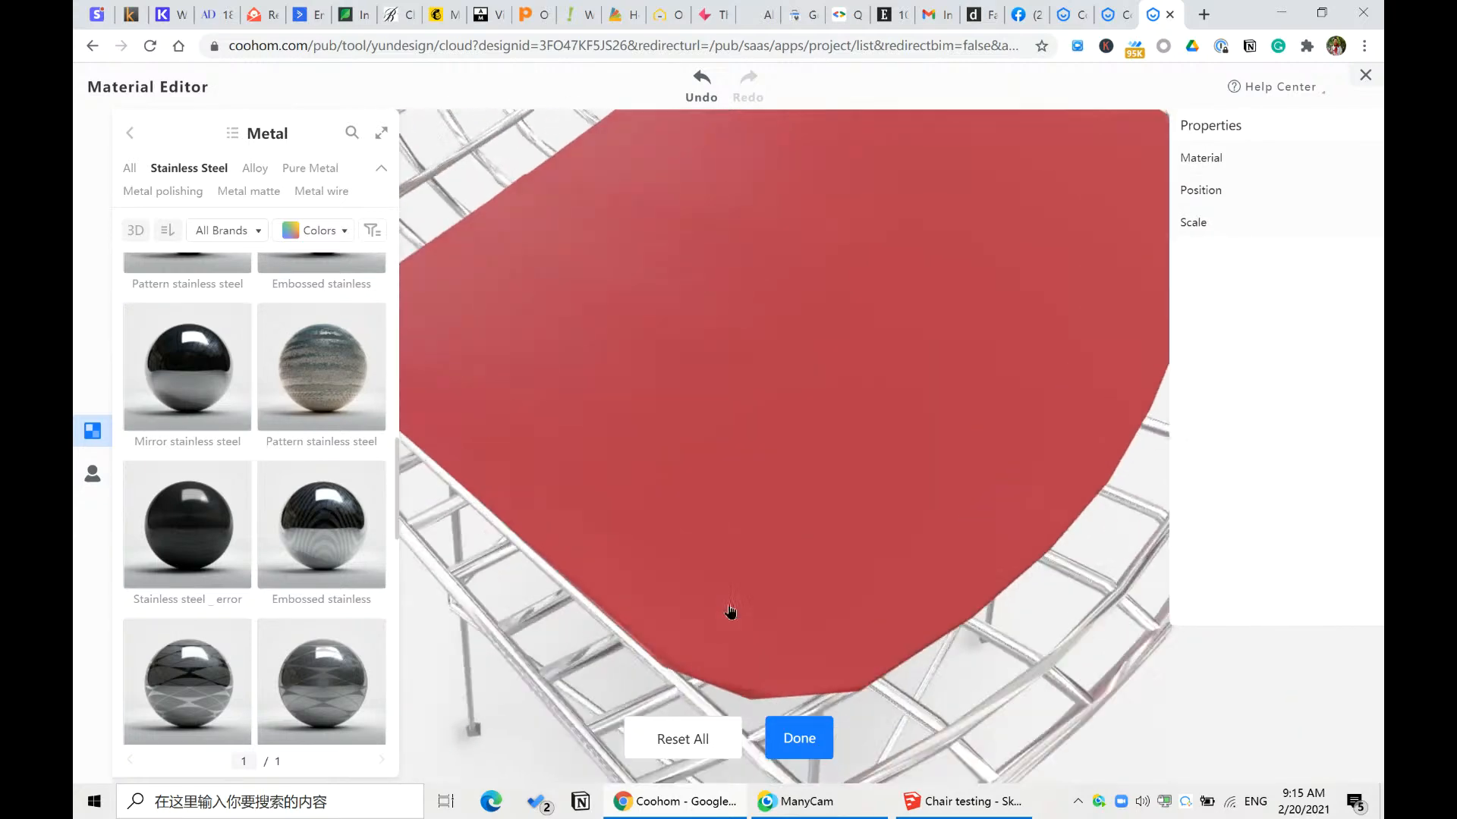
scroll(535, 632, "down", 4)
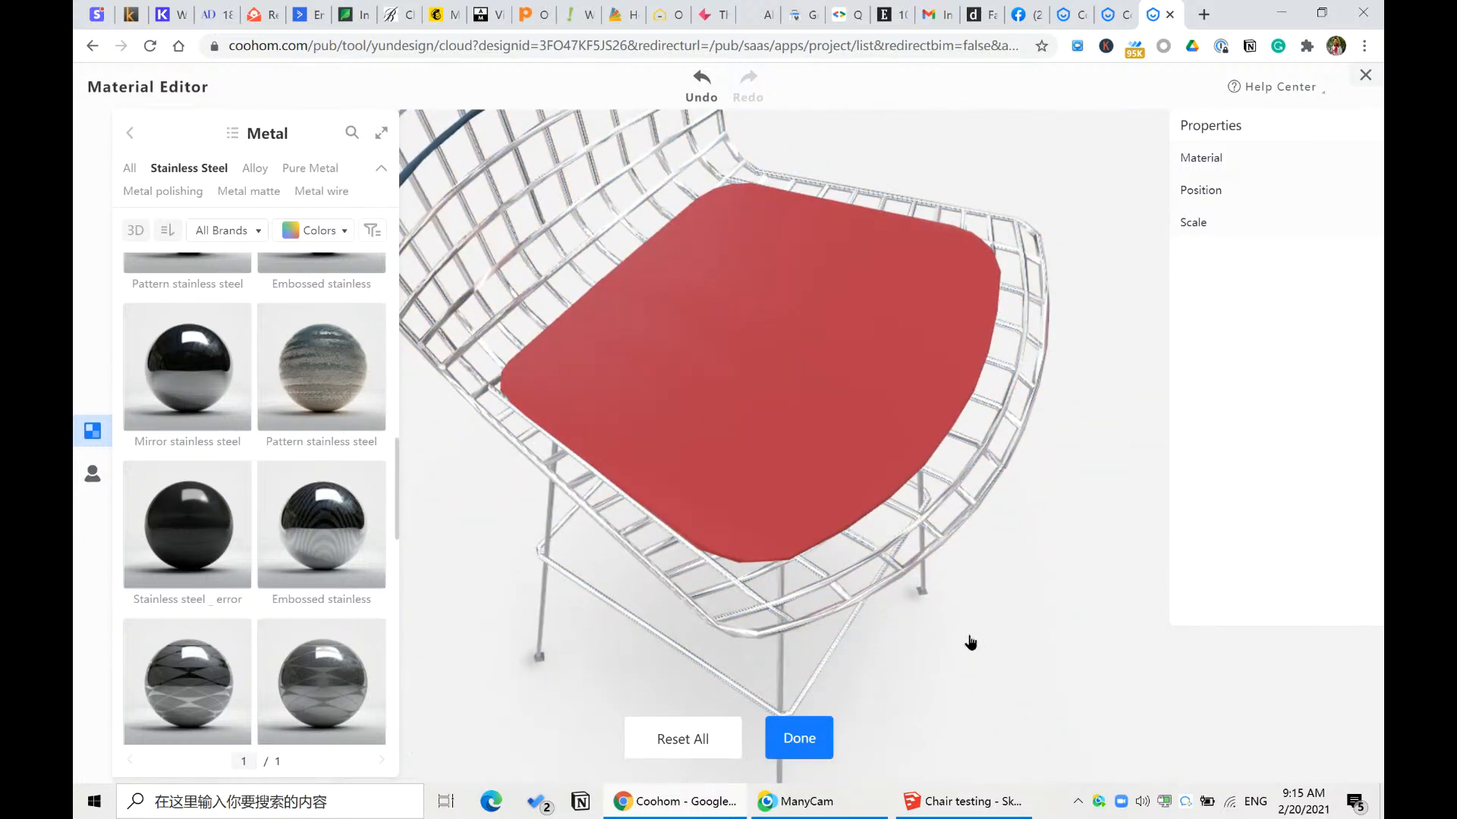
left_click_drag(960, 666, 1010, 663)
scroll(985, 619, "down", 3)
scroll(493, 246, "up", 5)
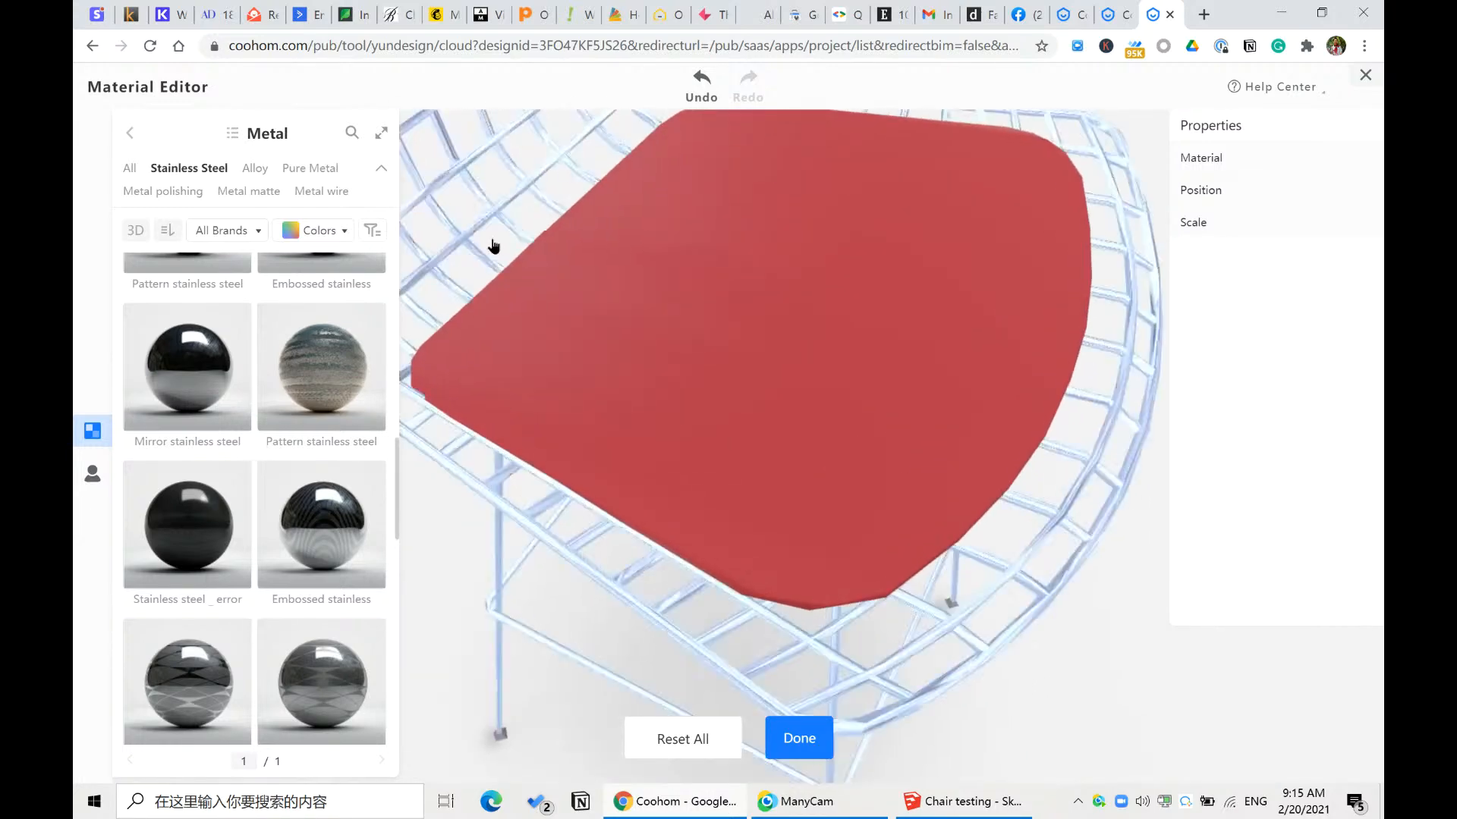
scroll(493, 247, "down", 5)
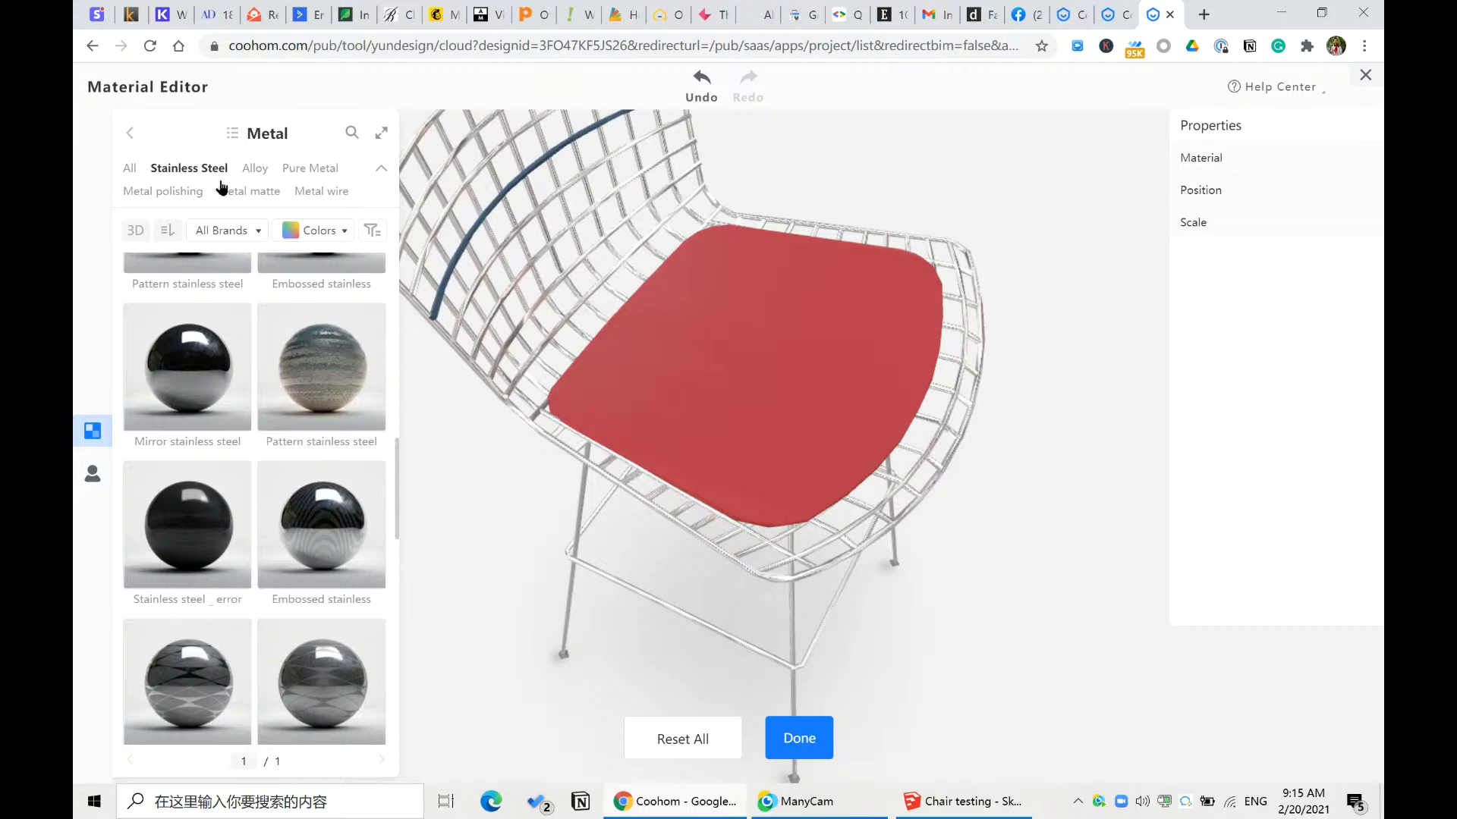
- Try the gold Embossed stainless material on the backrest's dark curved wire and replace it with Metal polishing 4
scroll(195, 329, "up", 3)
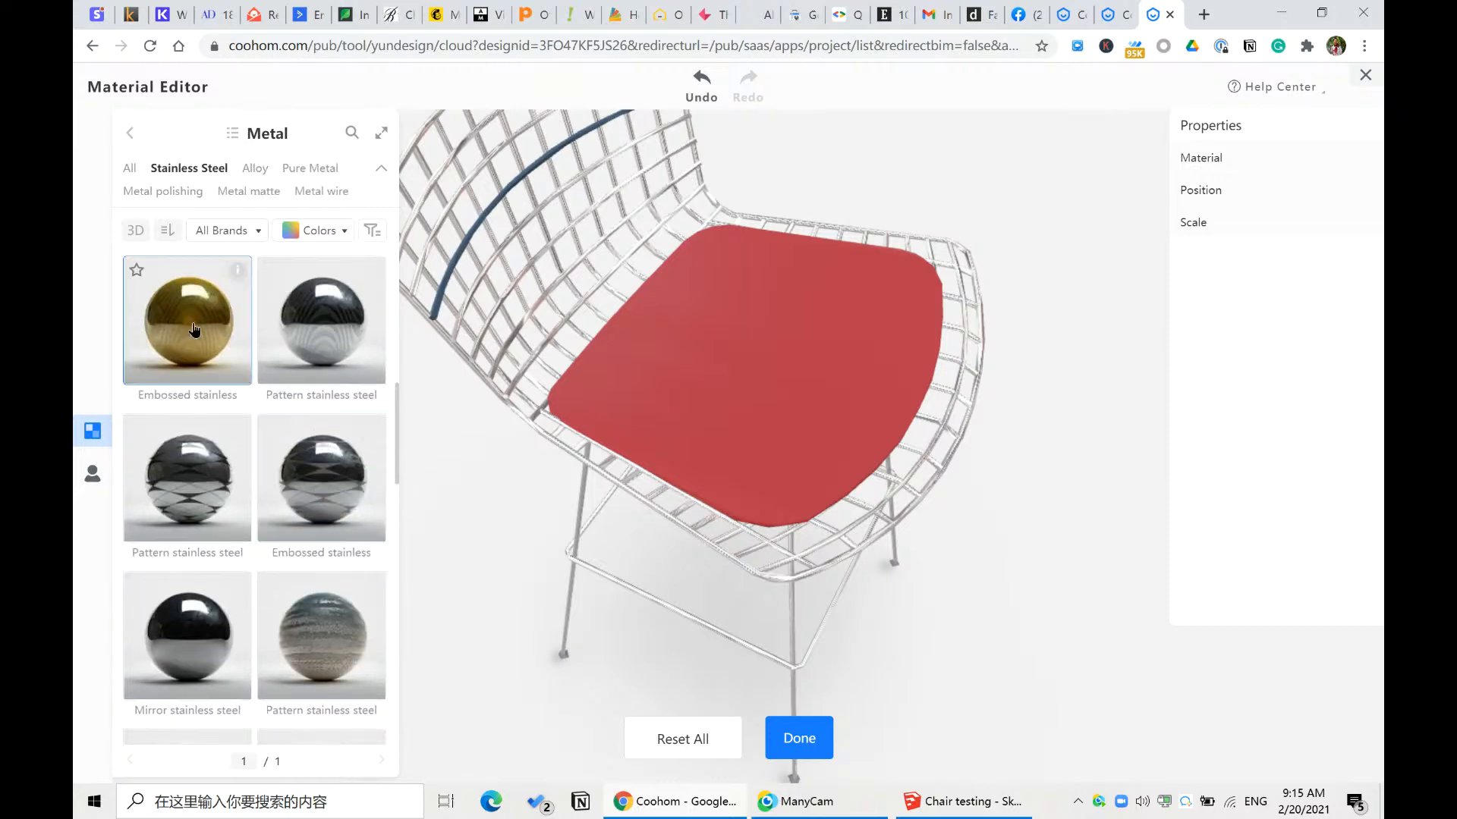
left_click_drag(177, 328, 461, 261)
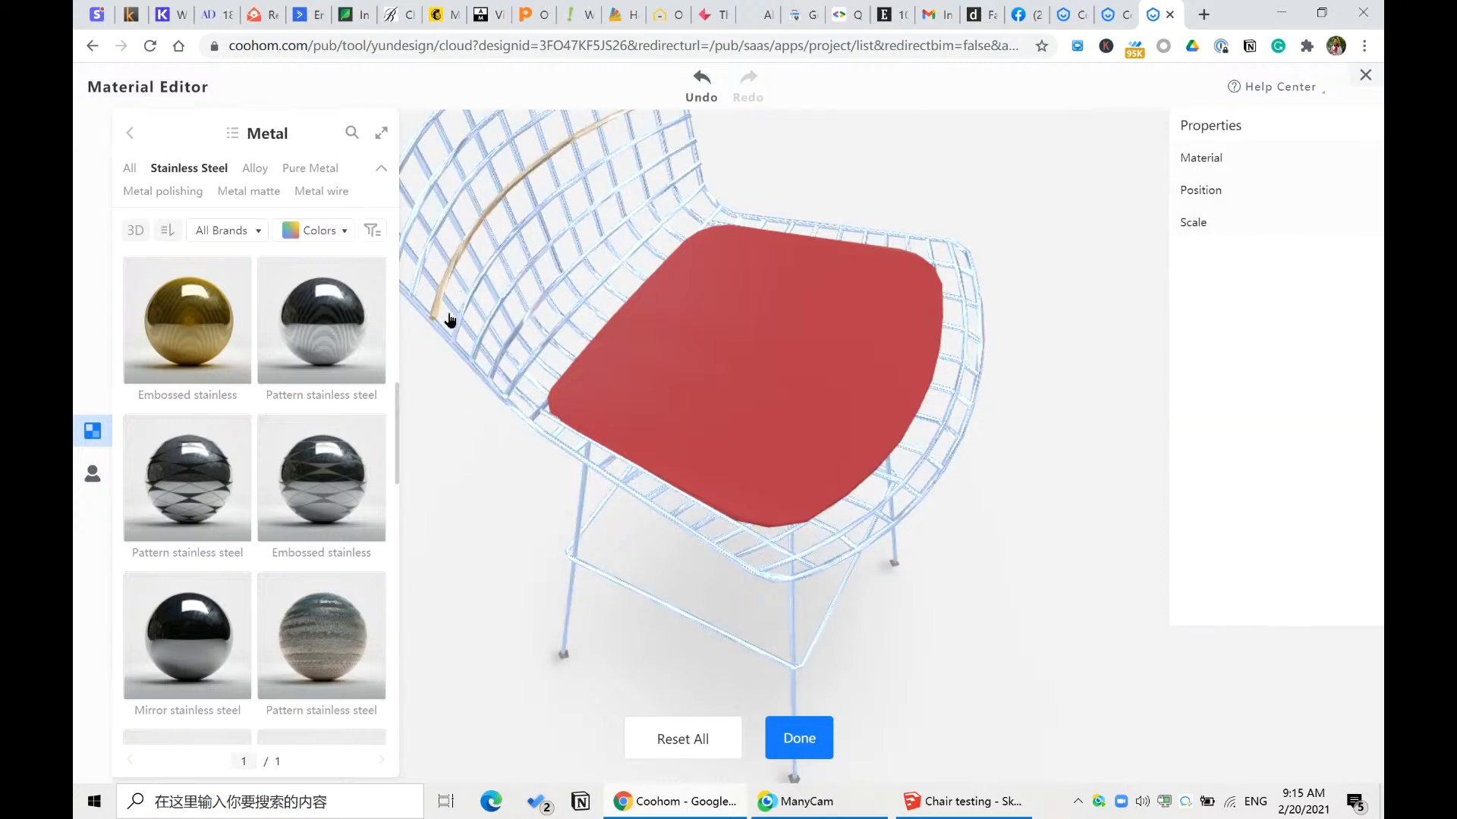
scroll(277, 417, "up", 5)
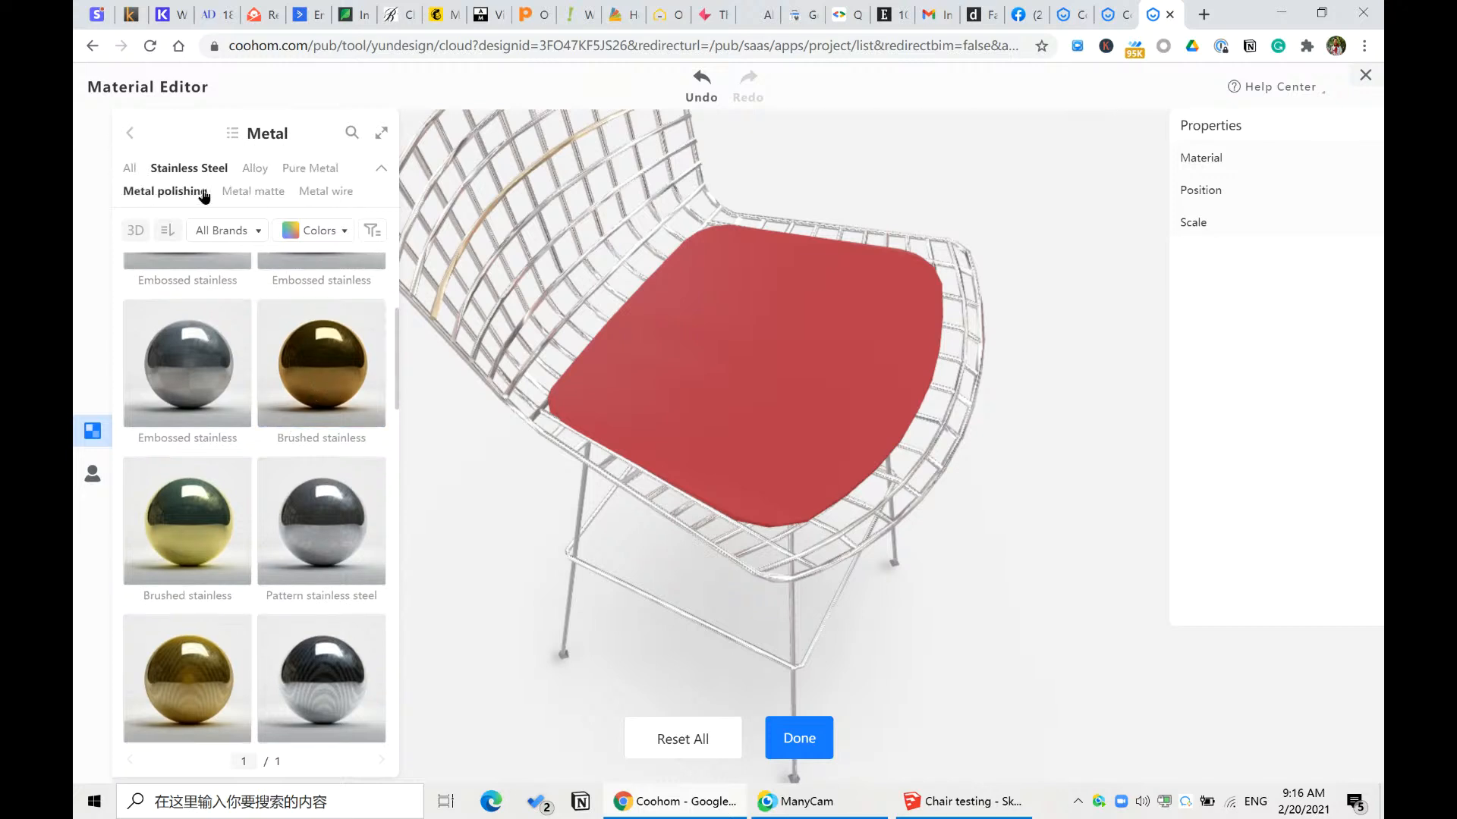
left_click(174, 190)
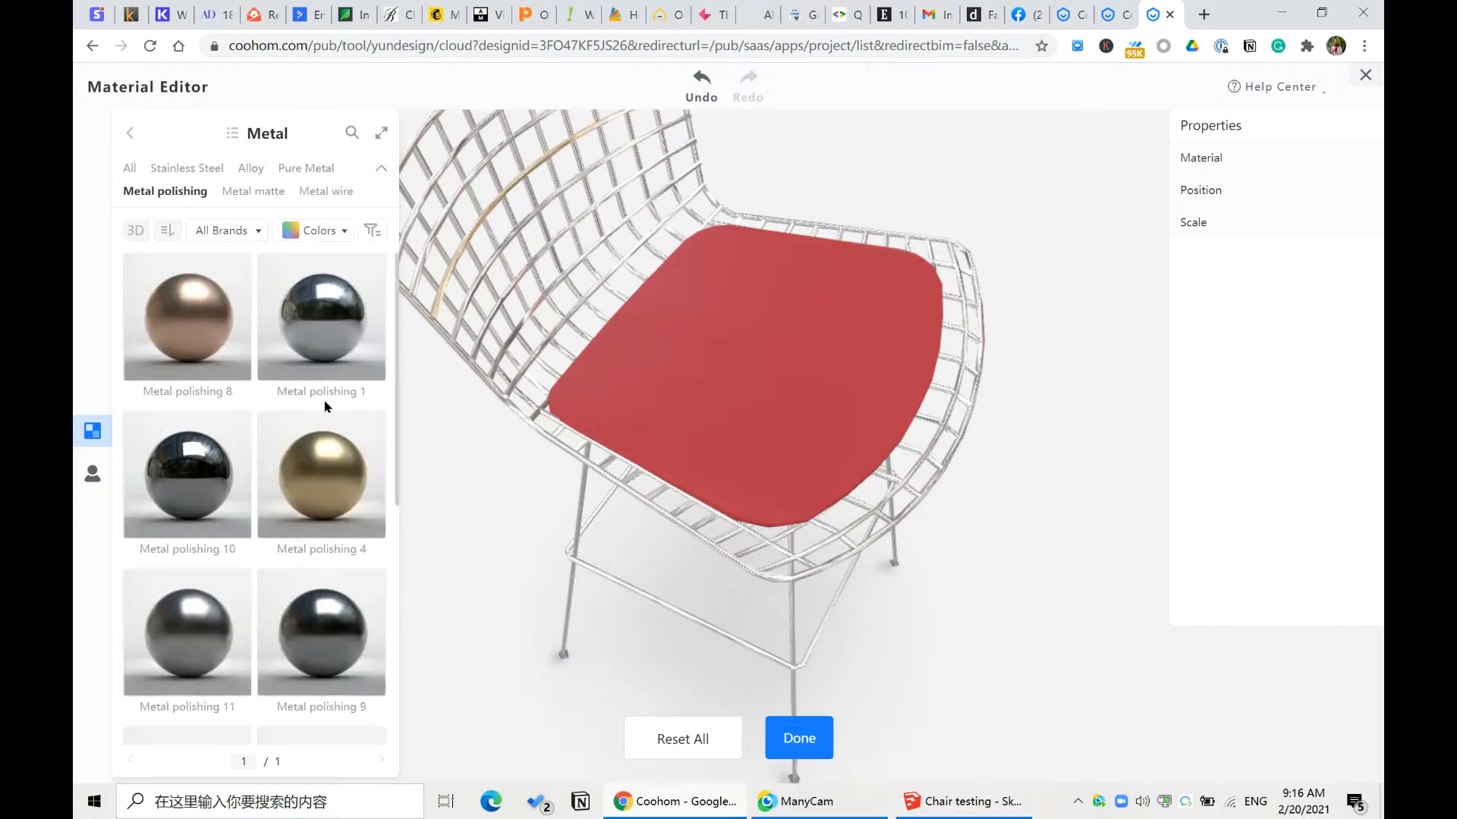
left_click_drag(326, 469, 449, 303)
left_click_drag(438, 310, 437, 309)
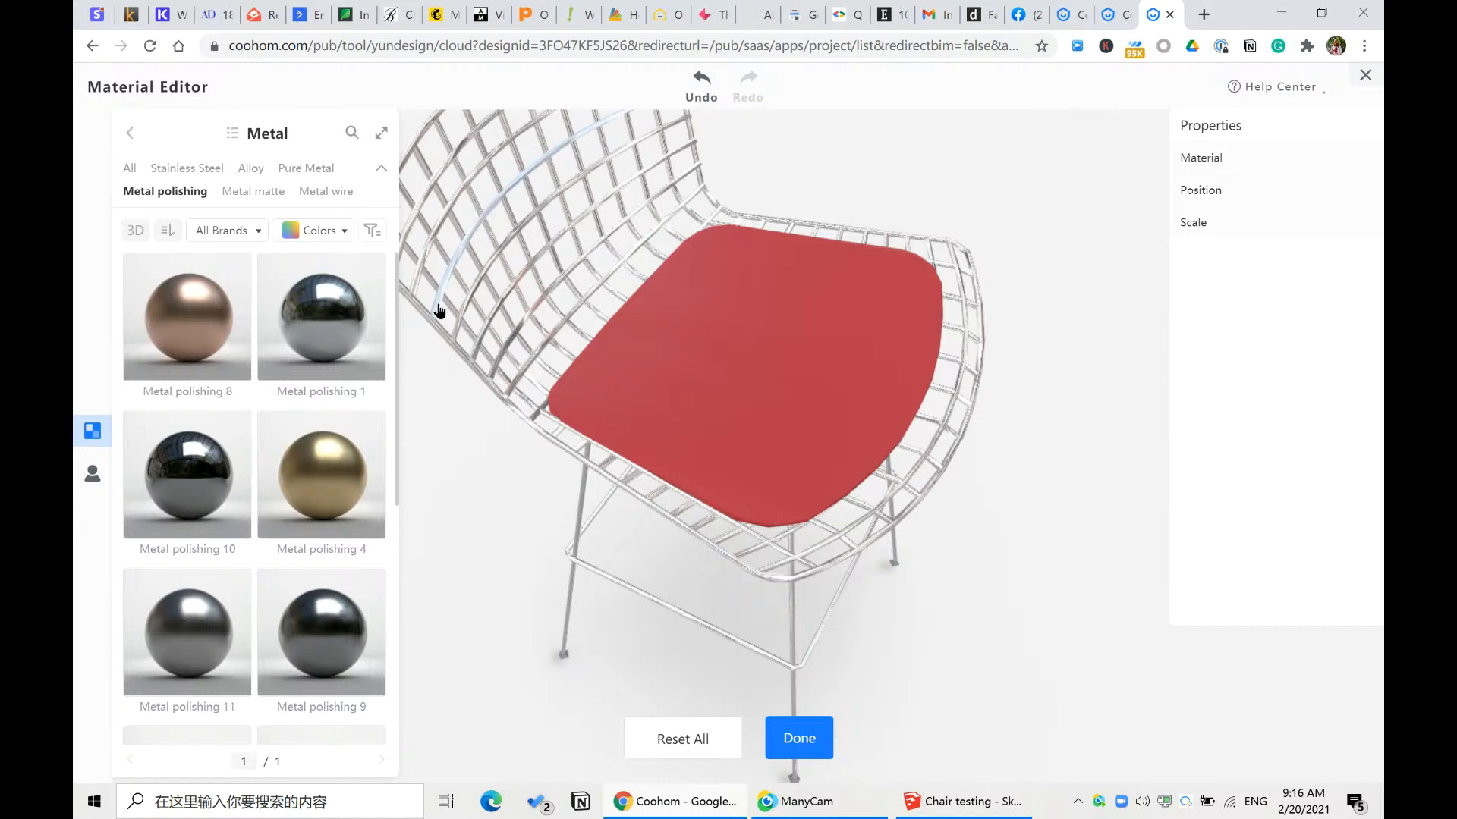
left_click(458, 457)
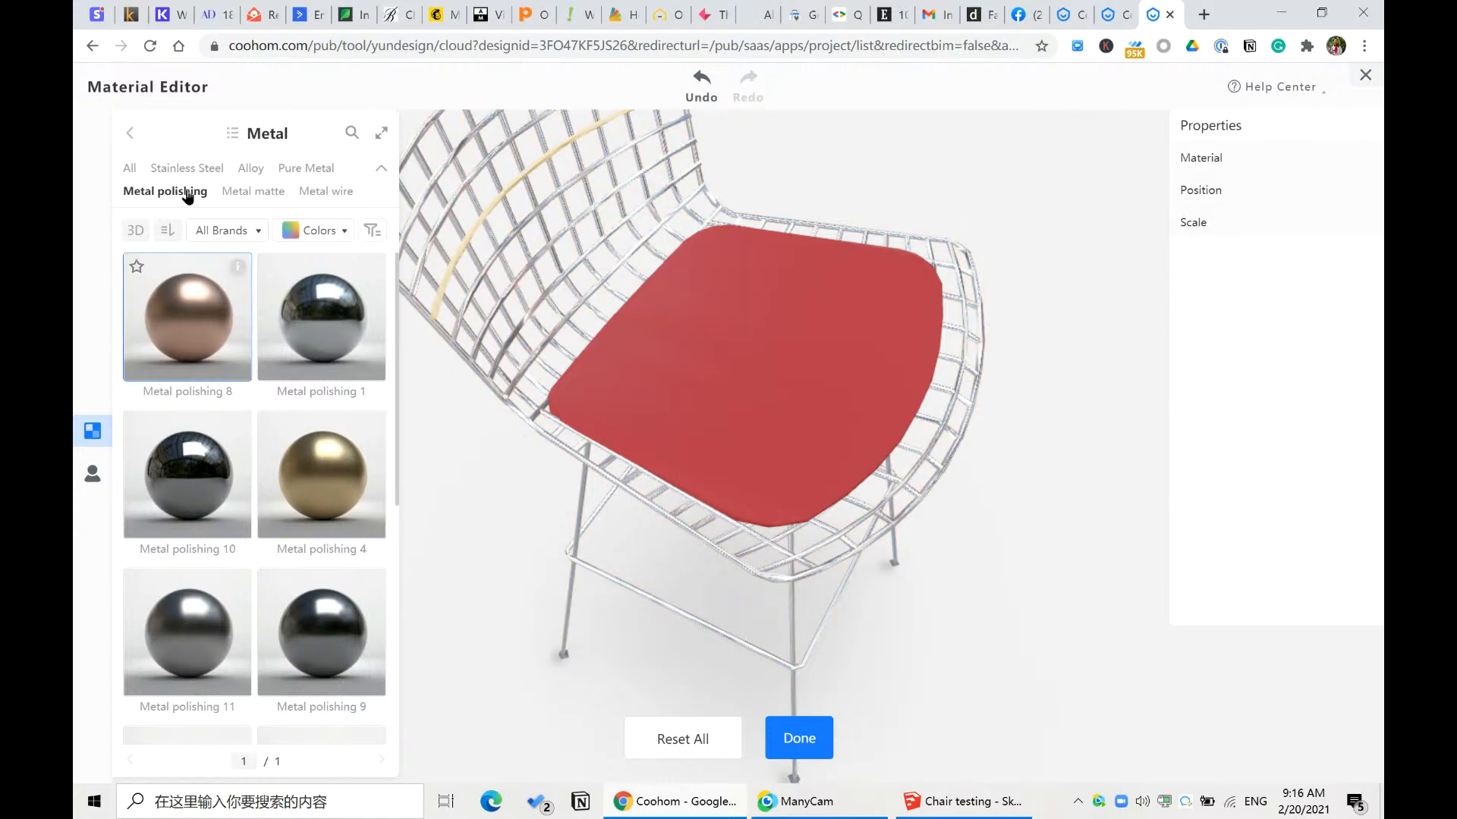
- Apply the Chocolate color leather from the public library to the stool's red seat cushion
left_click(130, 134)
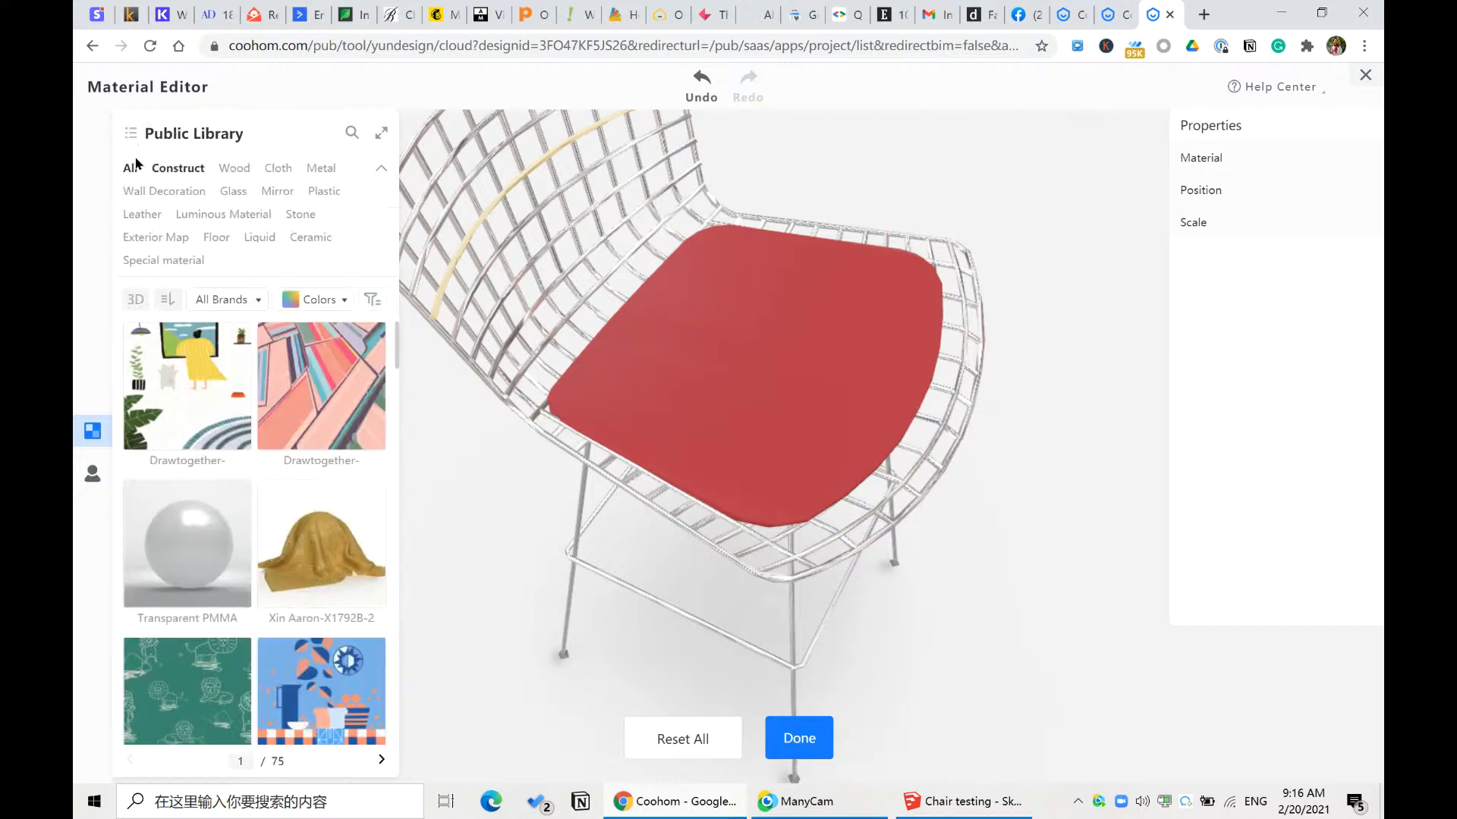
left_click(142, 214)
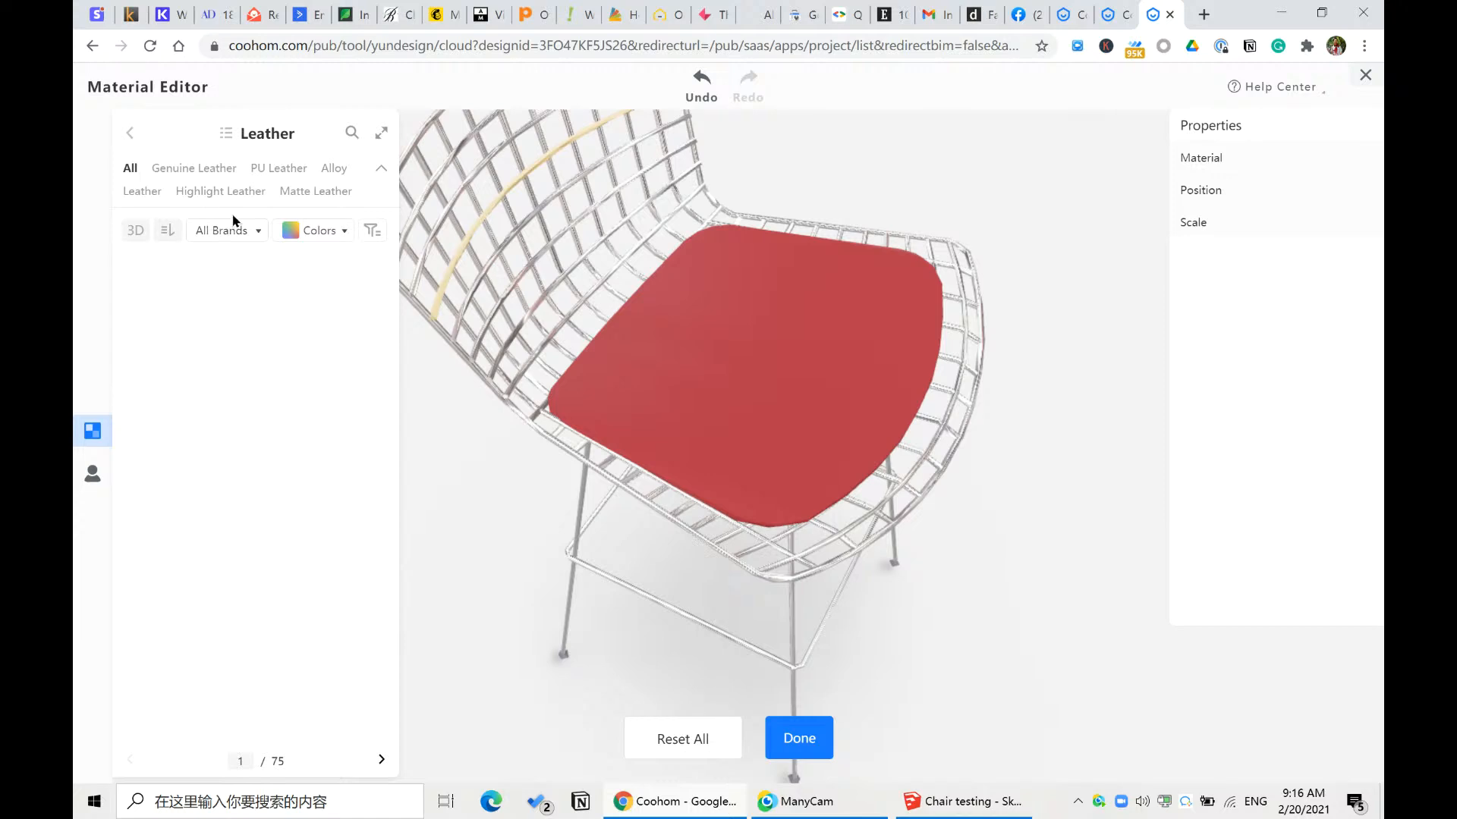
scroll(197, 418, "down", 6)
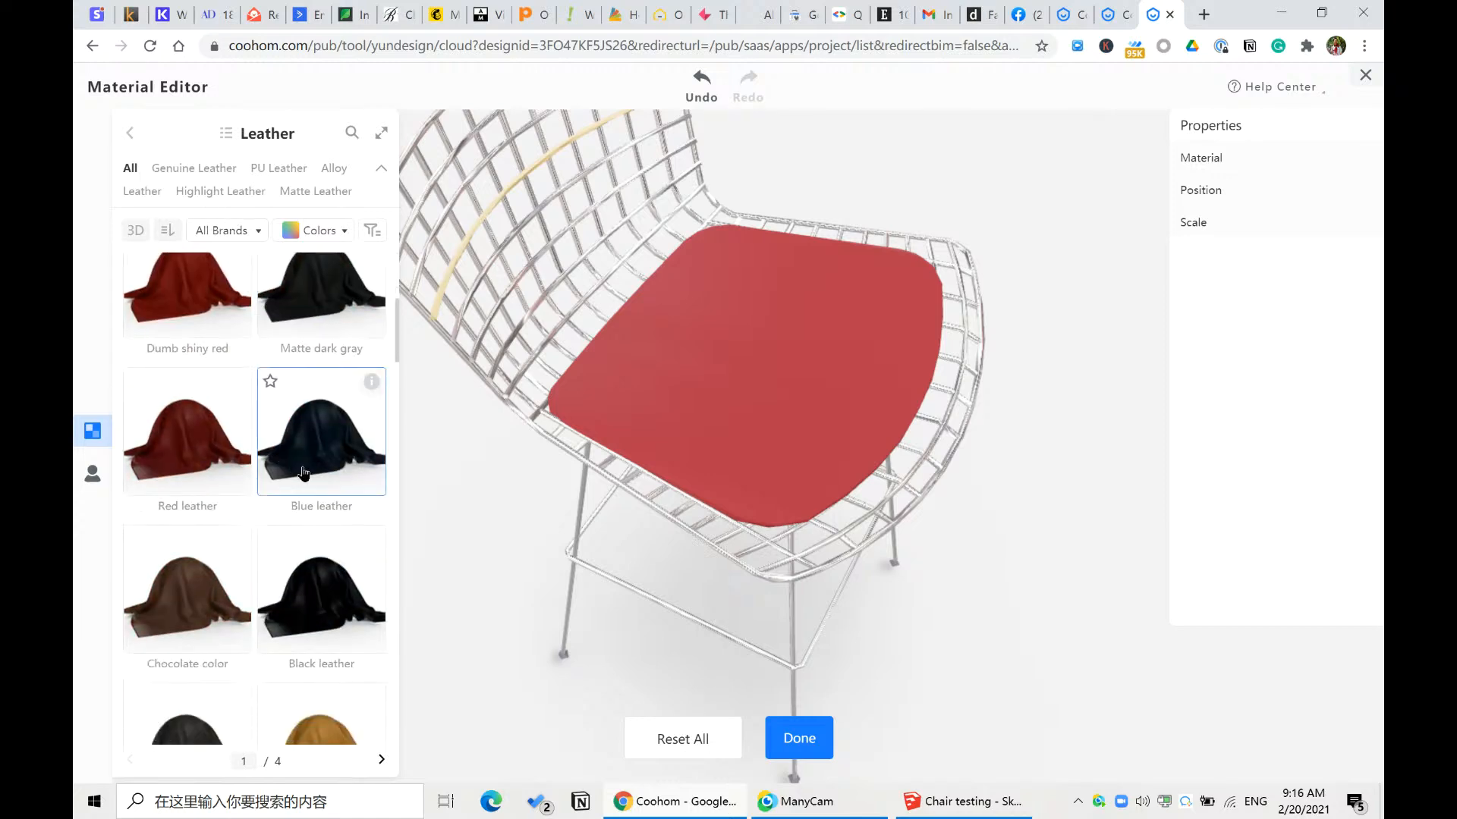
left_click_drag(198, 417, 740, 380)
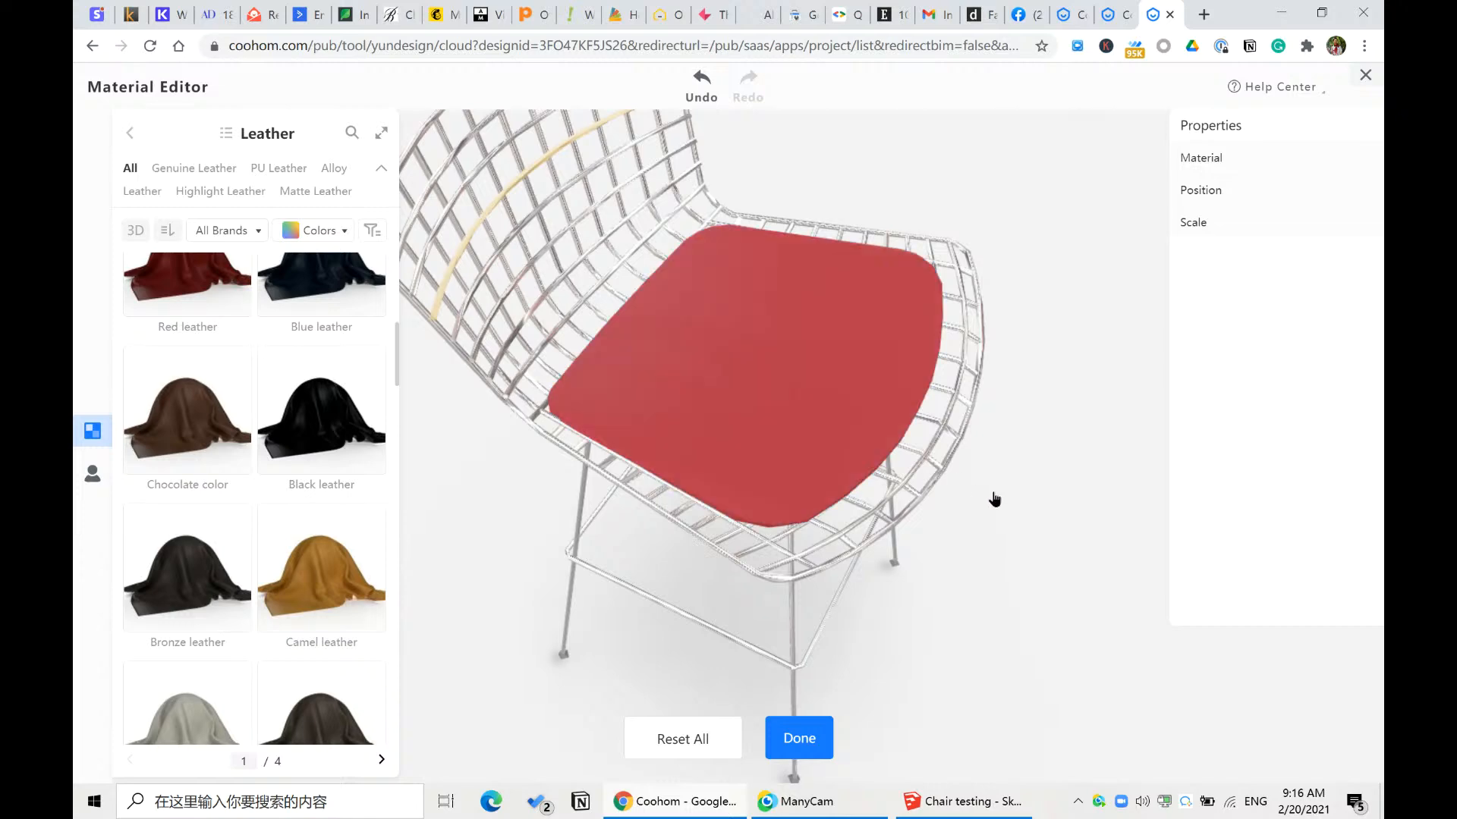
left_click_drag(1073, 428, 959, 393)
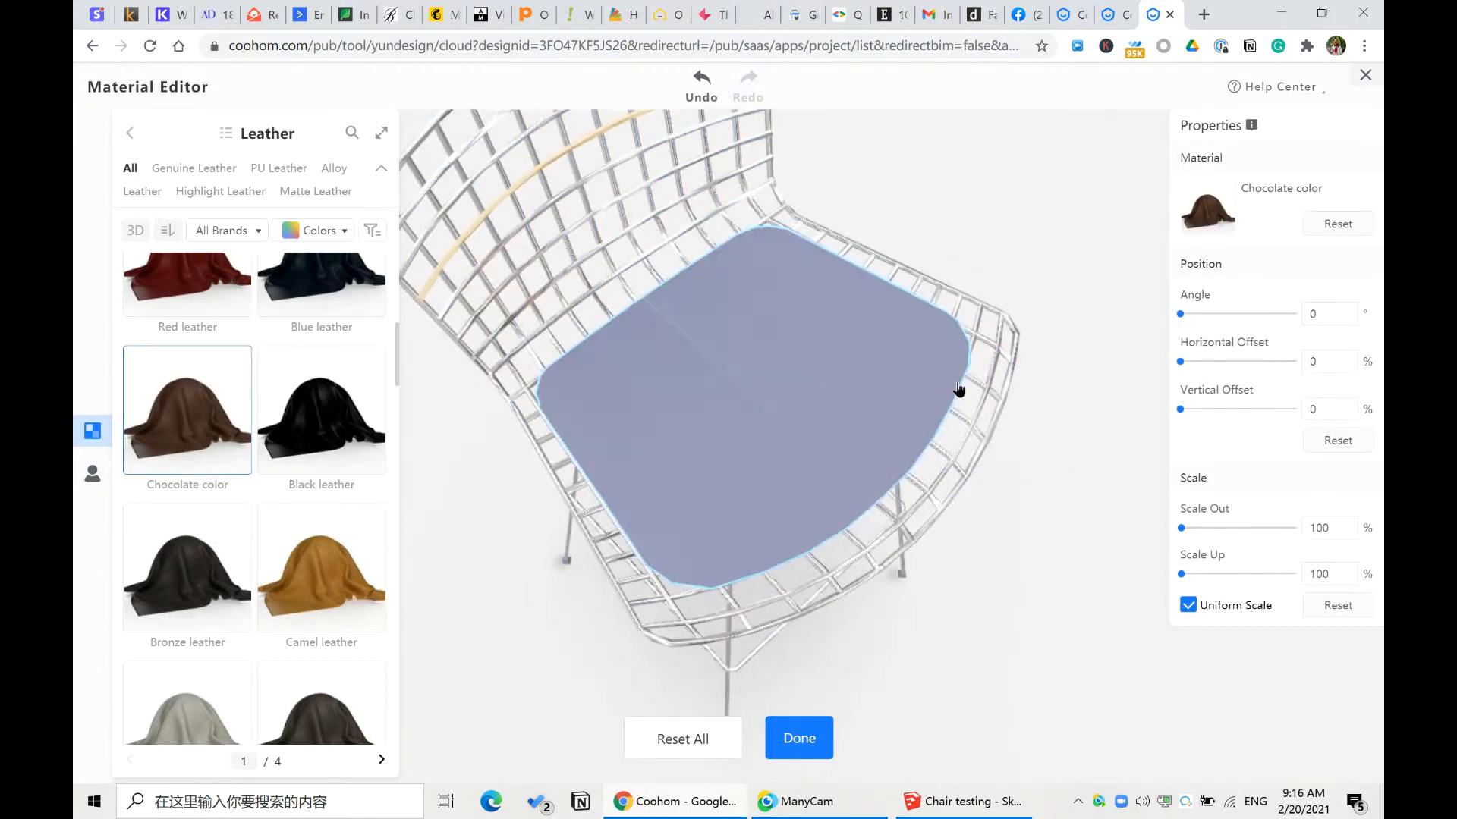
scroll(939, 411, "up", 5)
scroll(822, 434, "down", 3)
scroll(823, 434, "down", 1)
left_click(1079, 648)
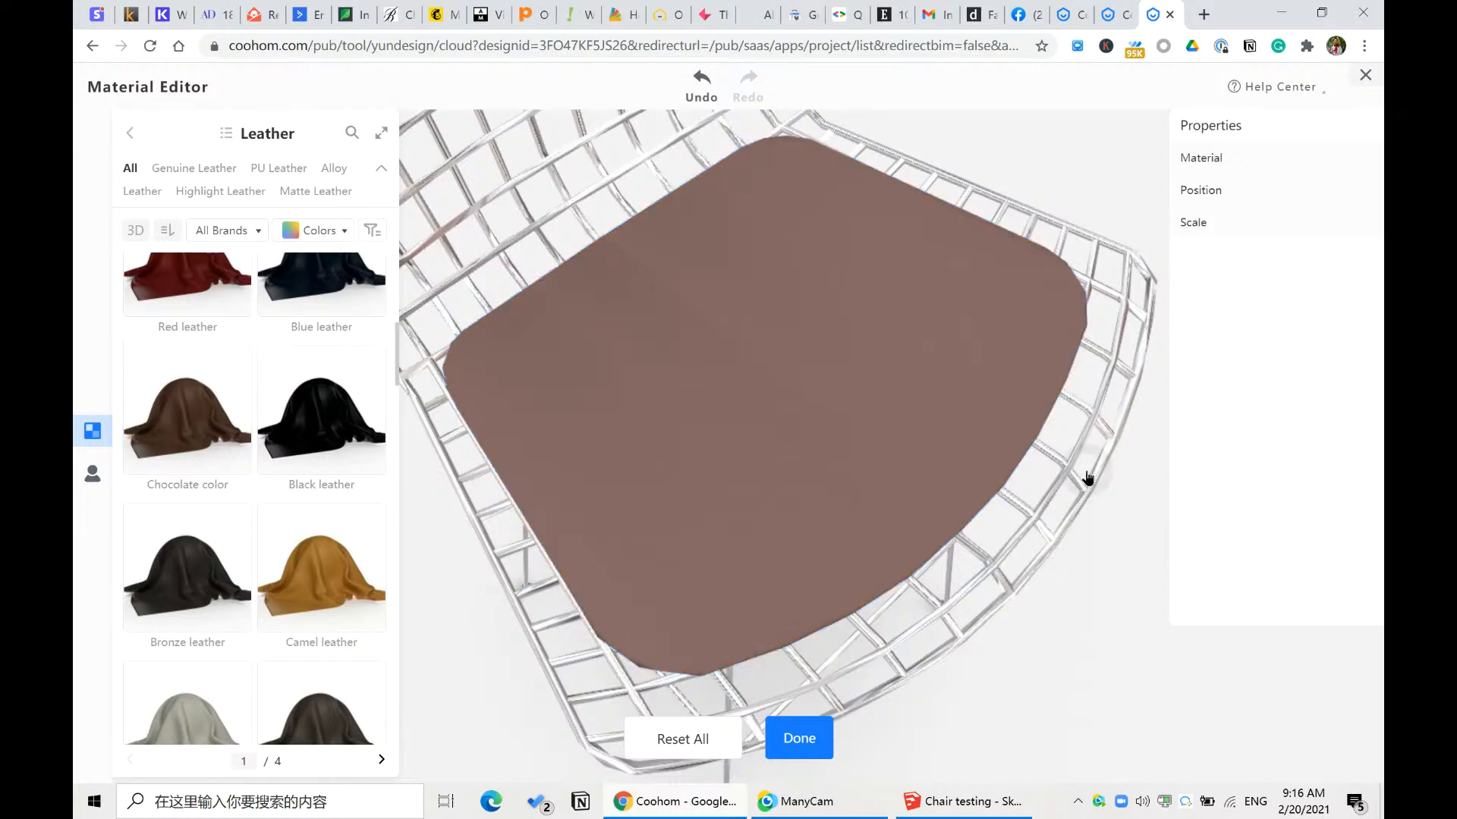
- Set the cushion leather's uniform scale to 1420% and finish the material editing
left_click(995, 446)
mouse_move(1181, 532)
left_mouse_down()
mouse_move(1248, 532)
mouse_move(1183, 538)
mouse_move(1196, 531)
left_mouse_up()
scroll(563, 521, "down", 3)
scroll(564, 522, "down", 5)
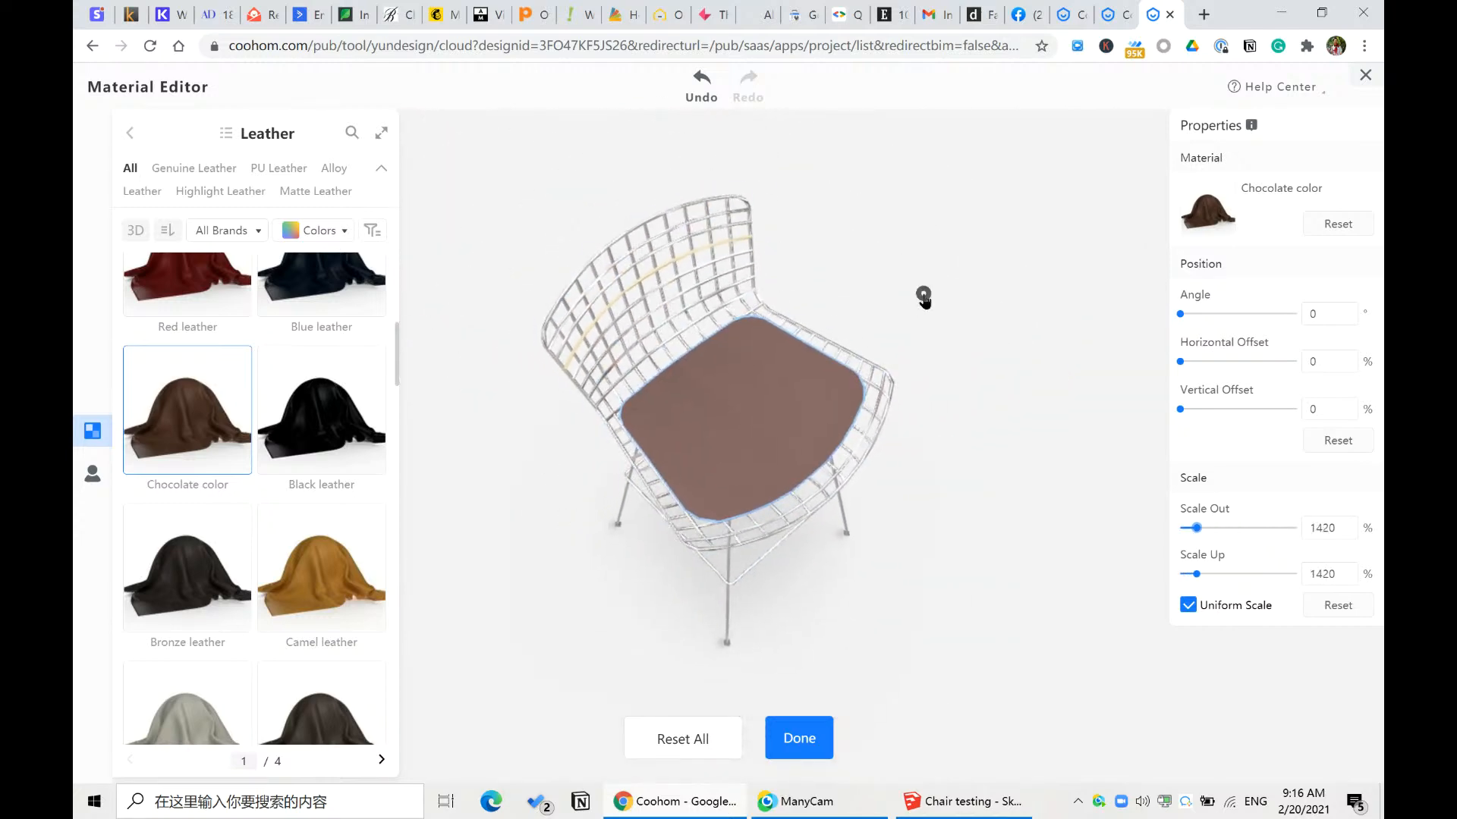
left_click(923, 296)
scroll(759, 433, "up", 3)
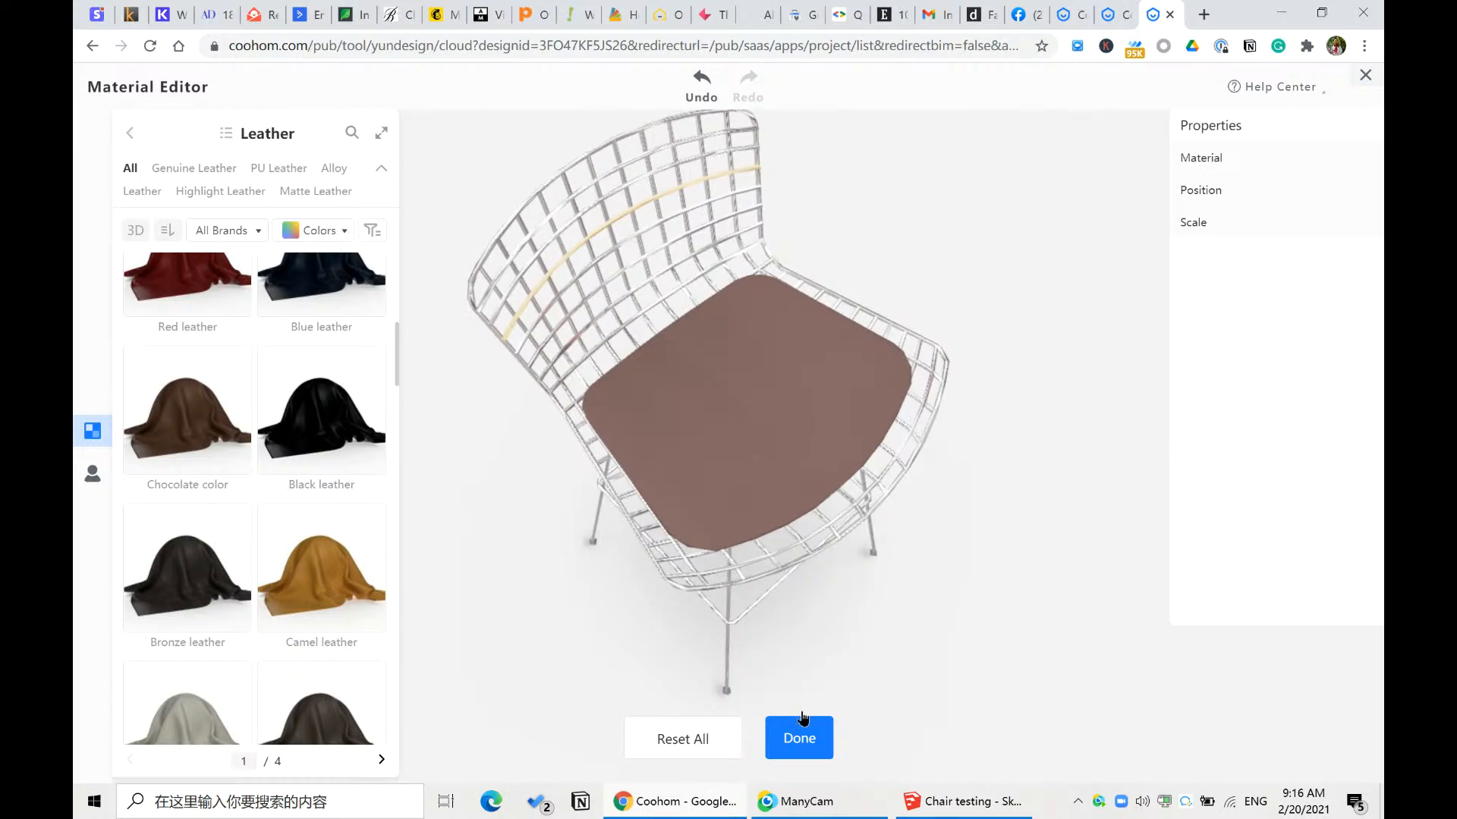
left_click(799, 737)
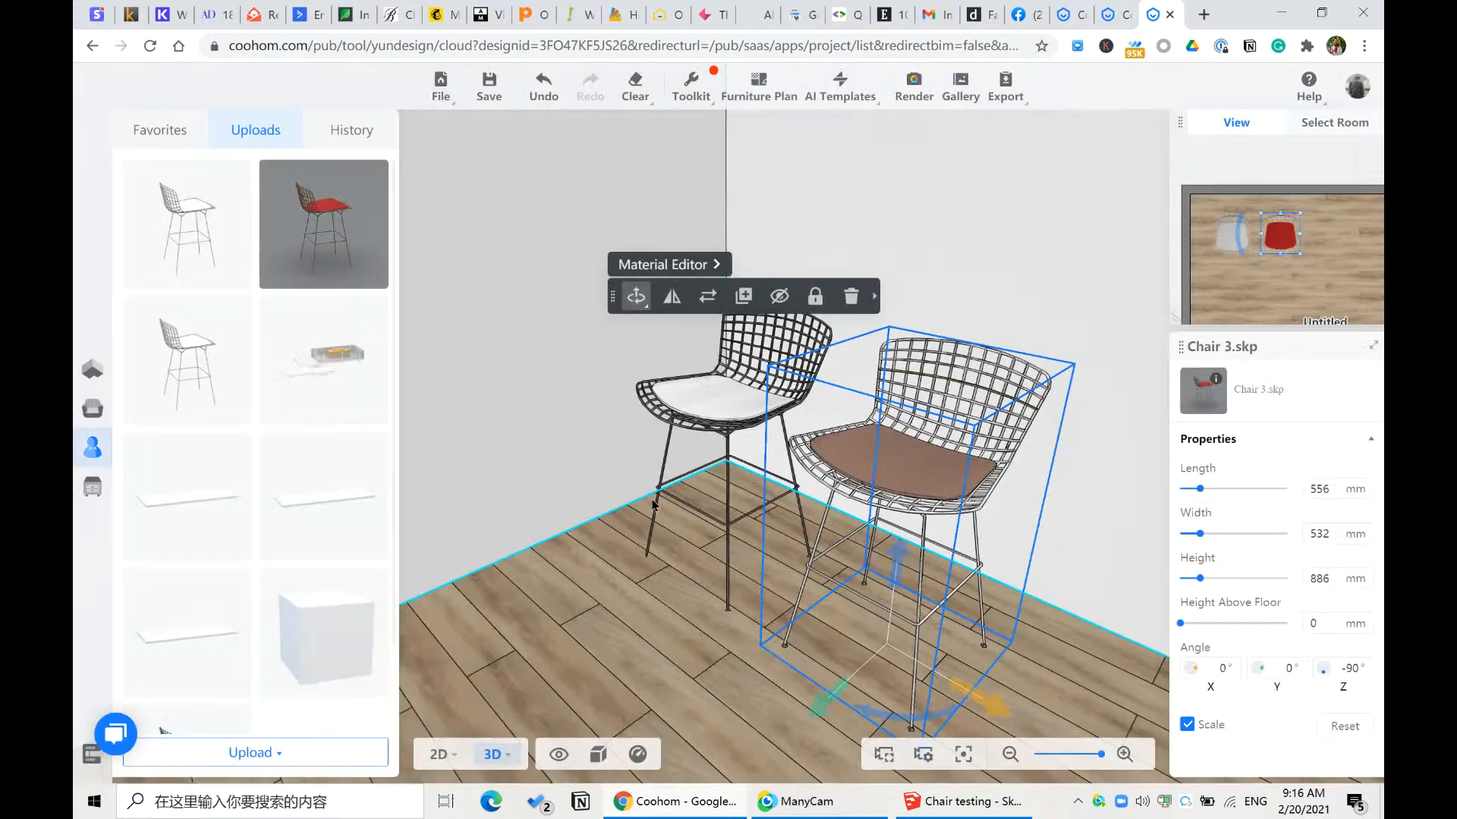
- Frame both stools from the front in the 3D view and save the project
left_click_drag(628, 542, 742, 521)
key("a")
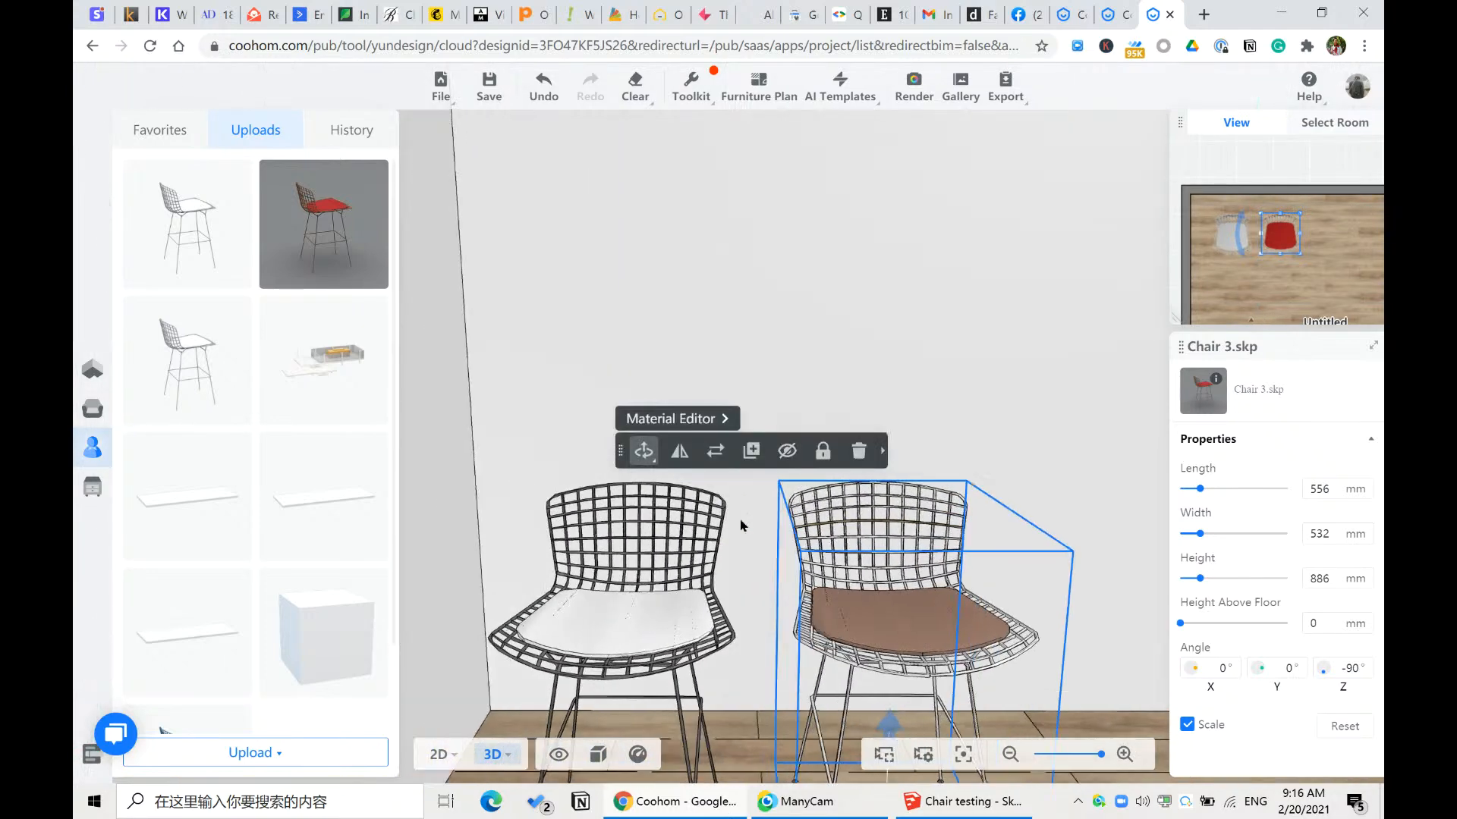
key("s")
key("w")
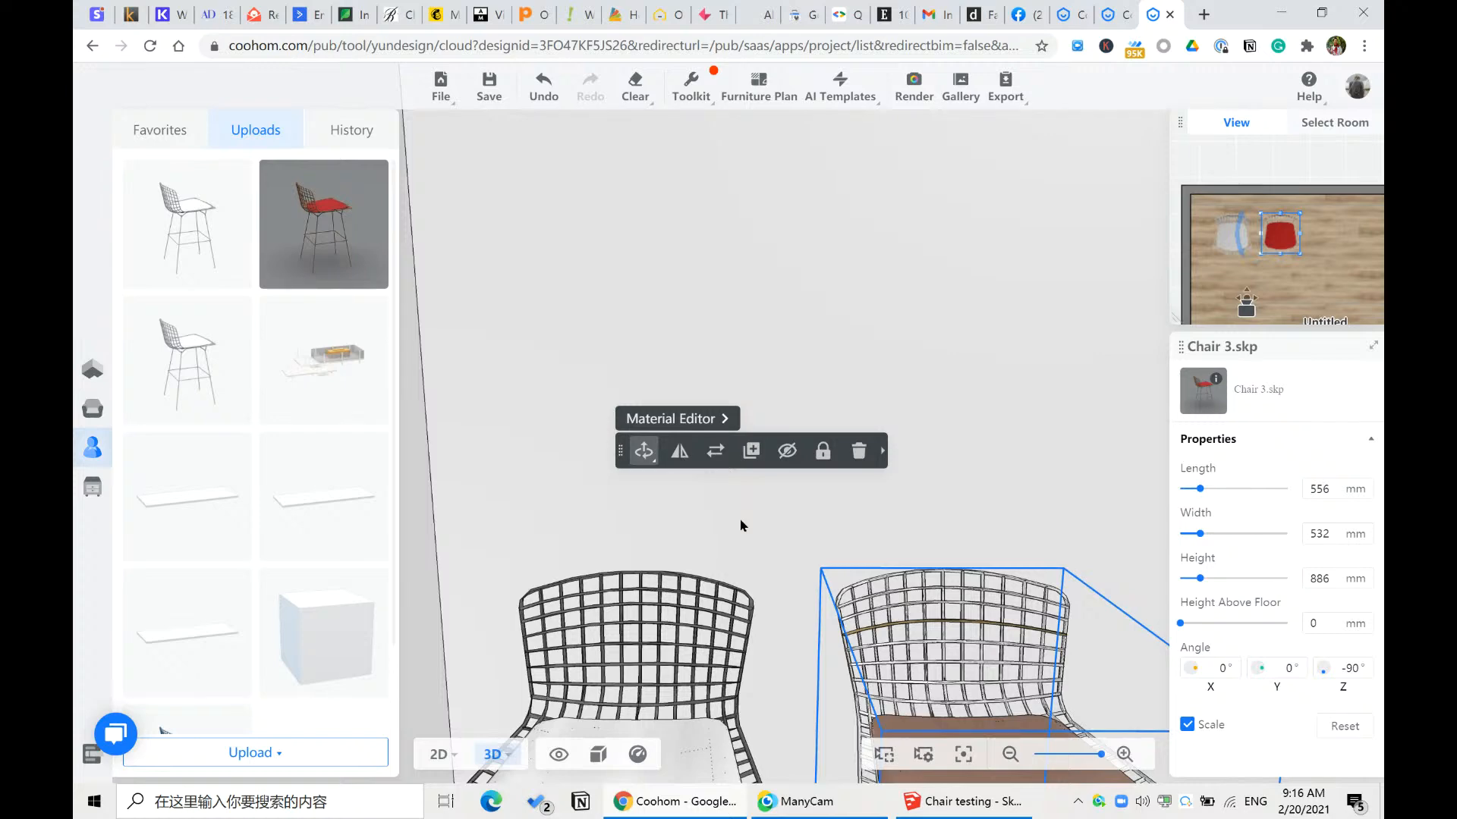
key("e")
key("d")
key("s")
key("a")
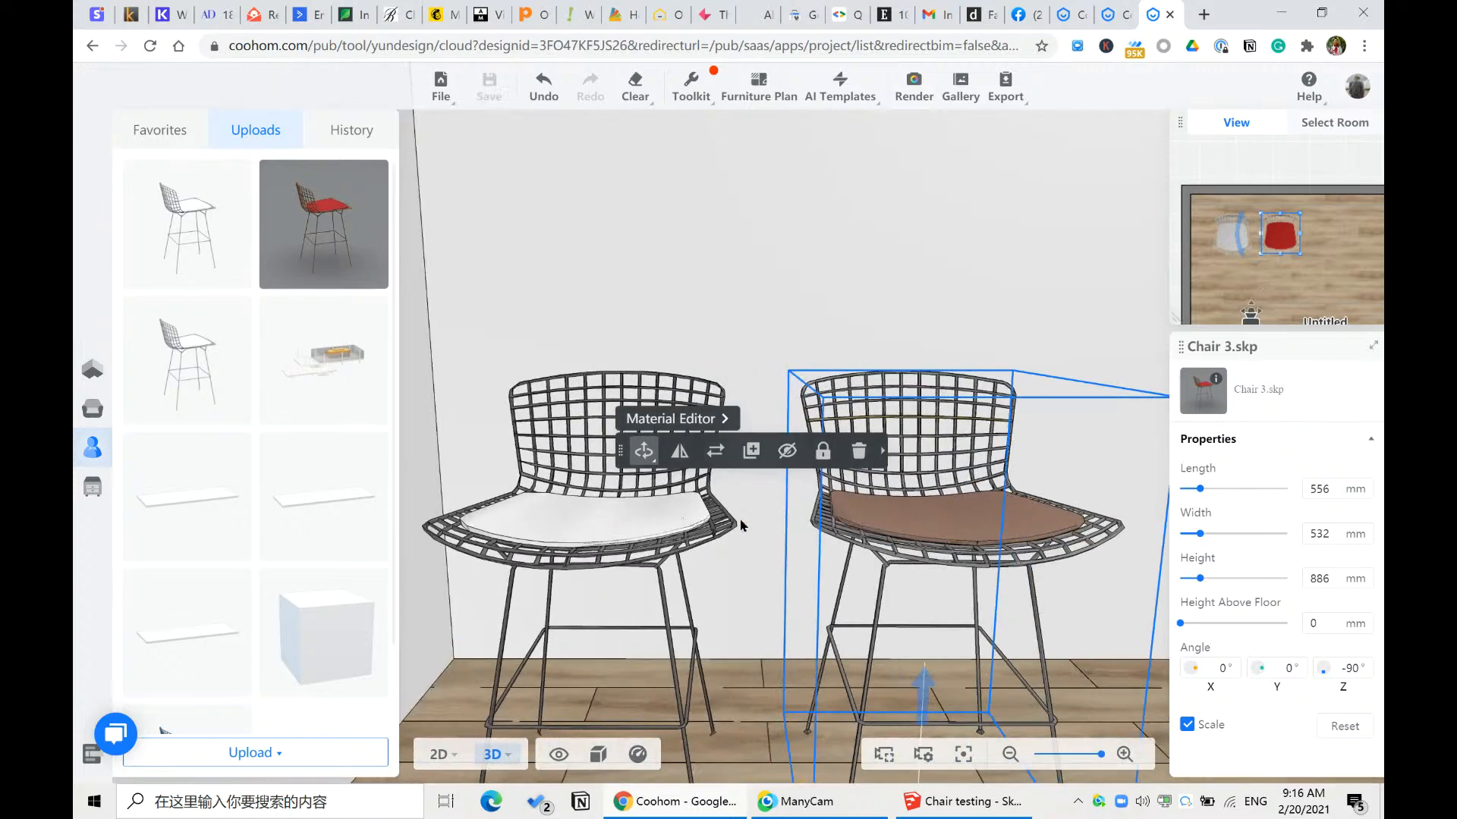
key("ctrl+s")
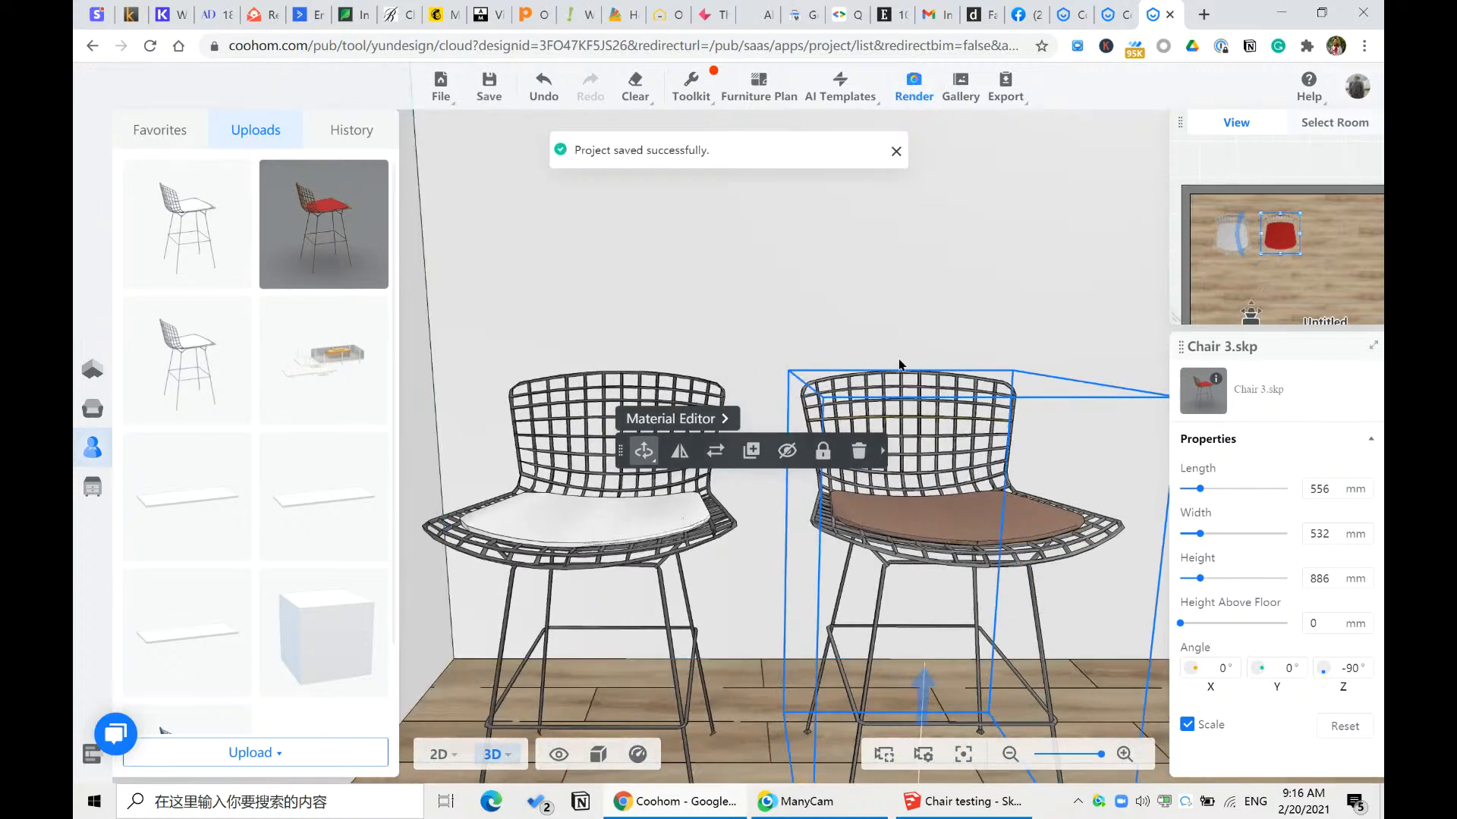
- Frame both stools for a front-view render at 940 mm camera height and start rendering at 4K resolution (3840*2160)
key("a")
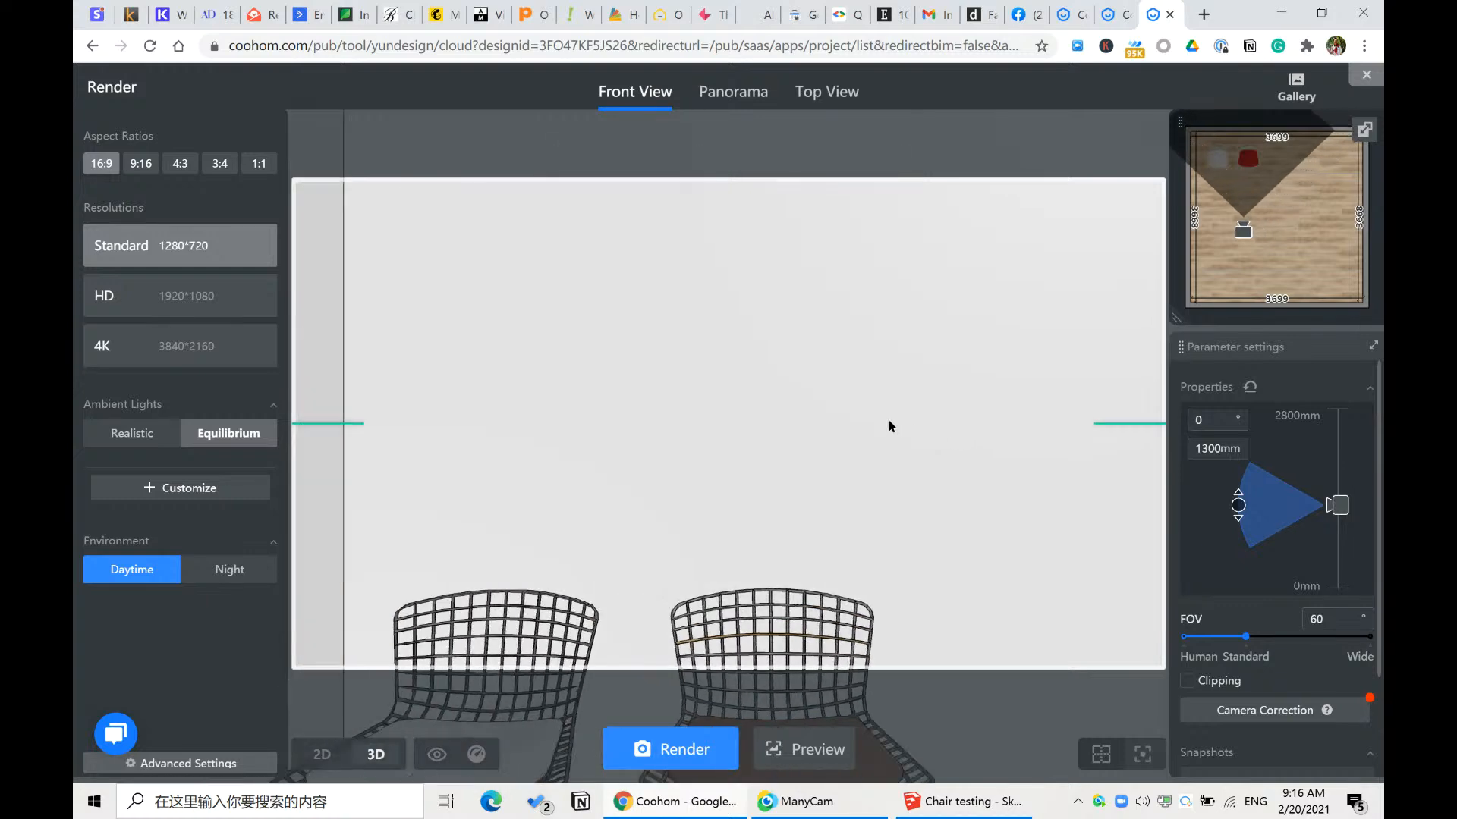
key("s")
key("q")
key("e")
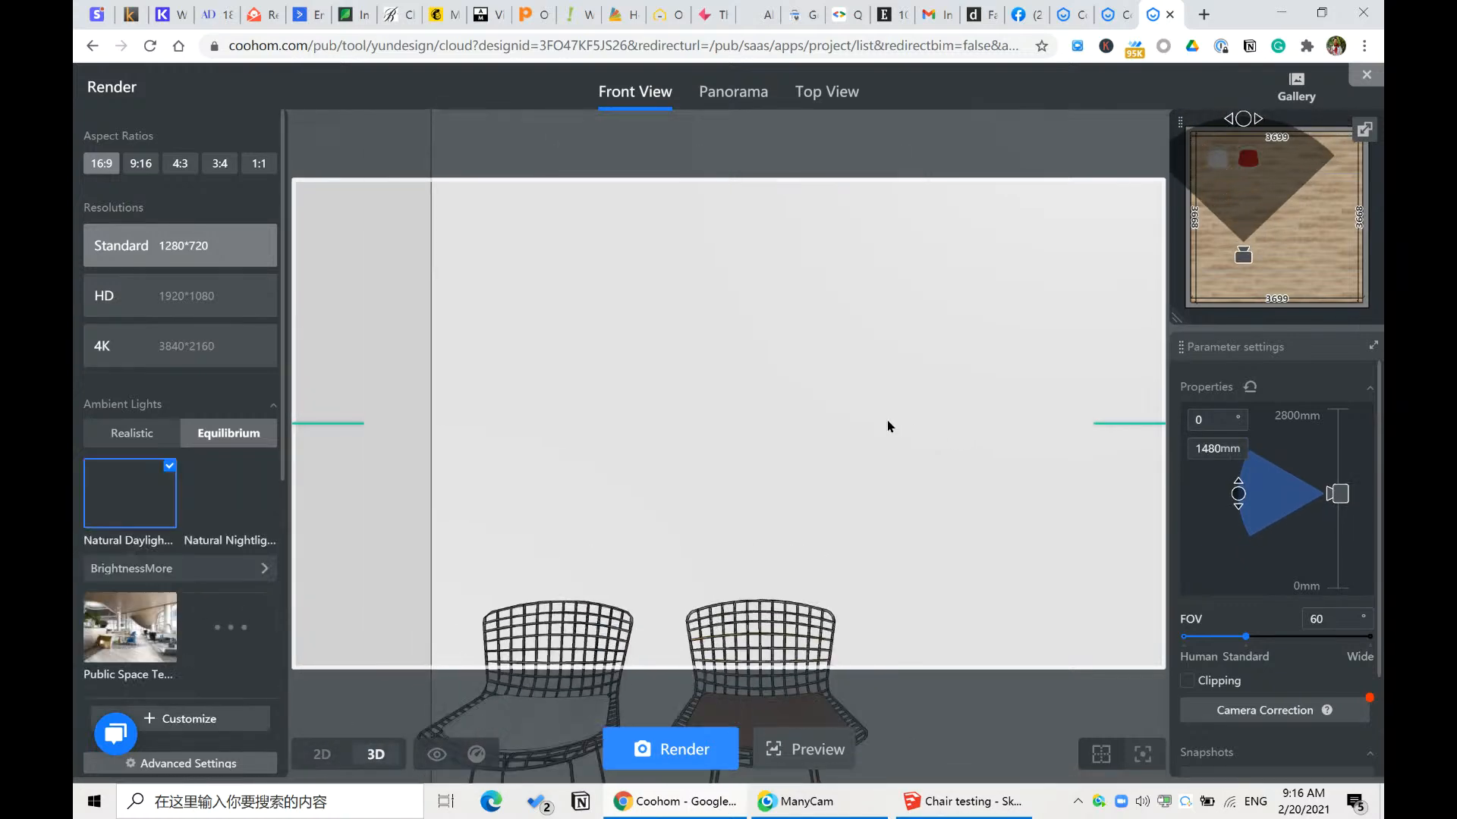
key("e")
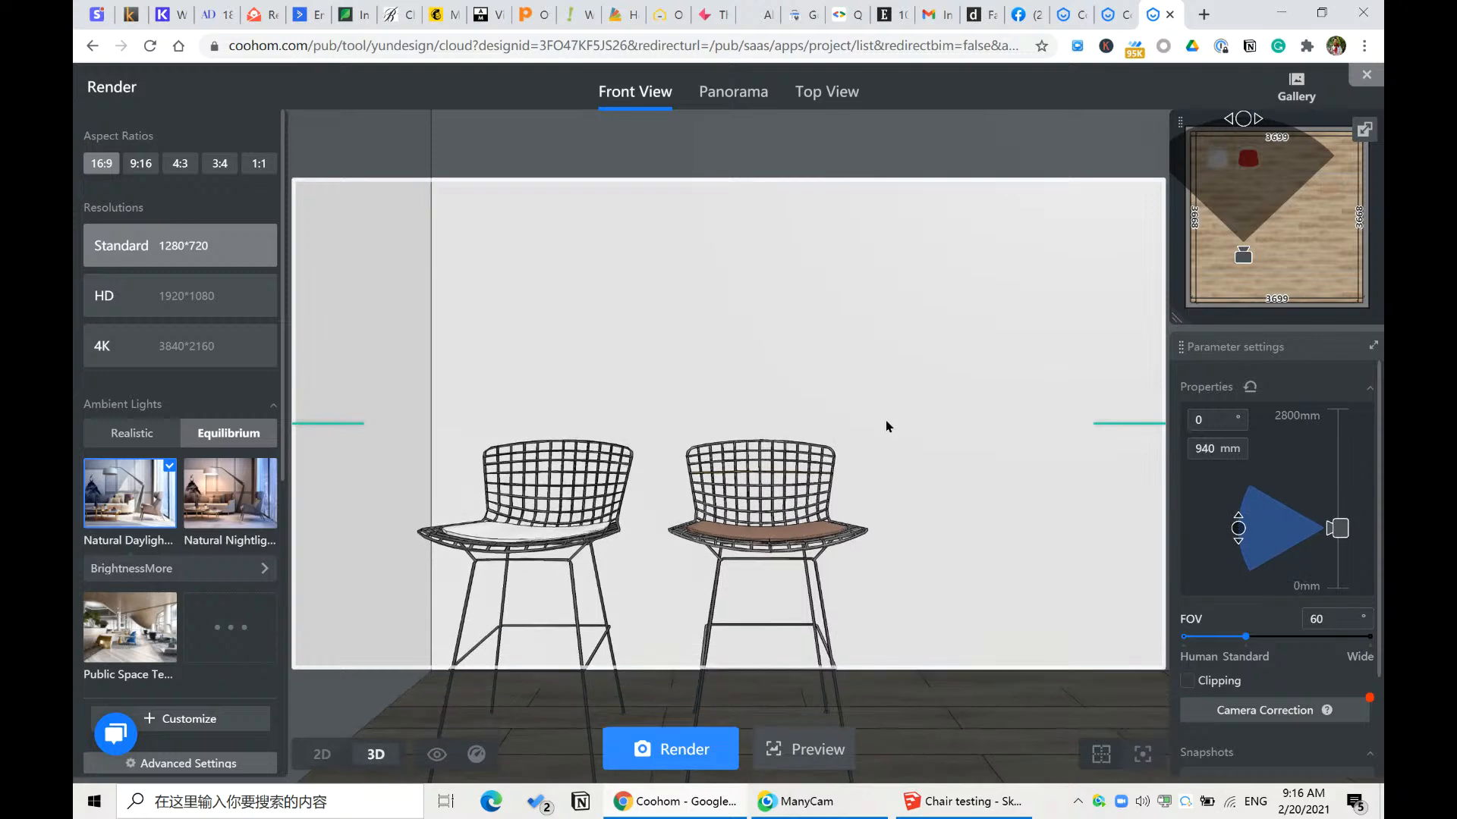
key("w")
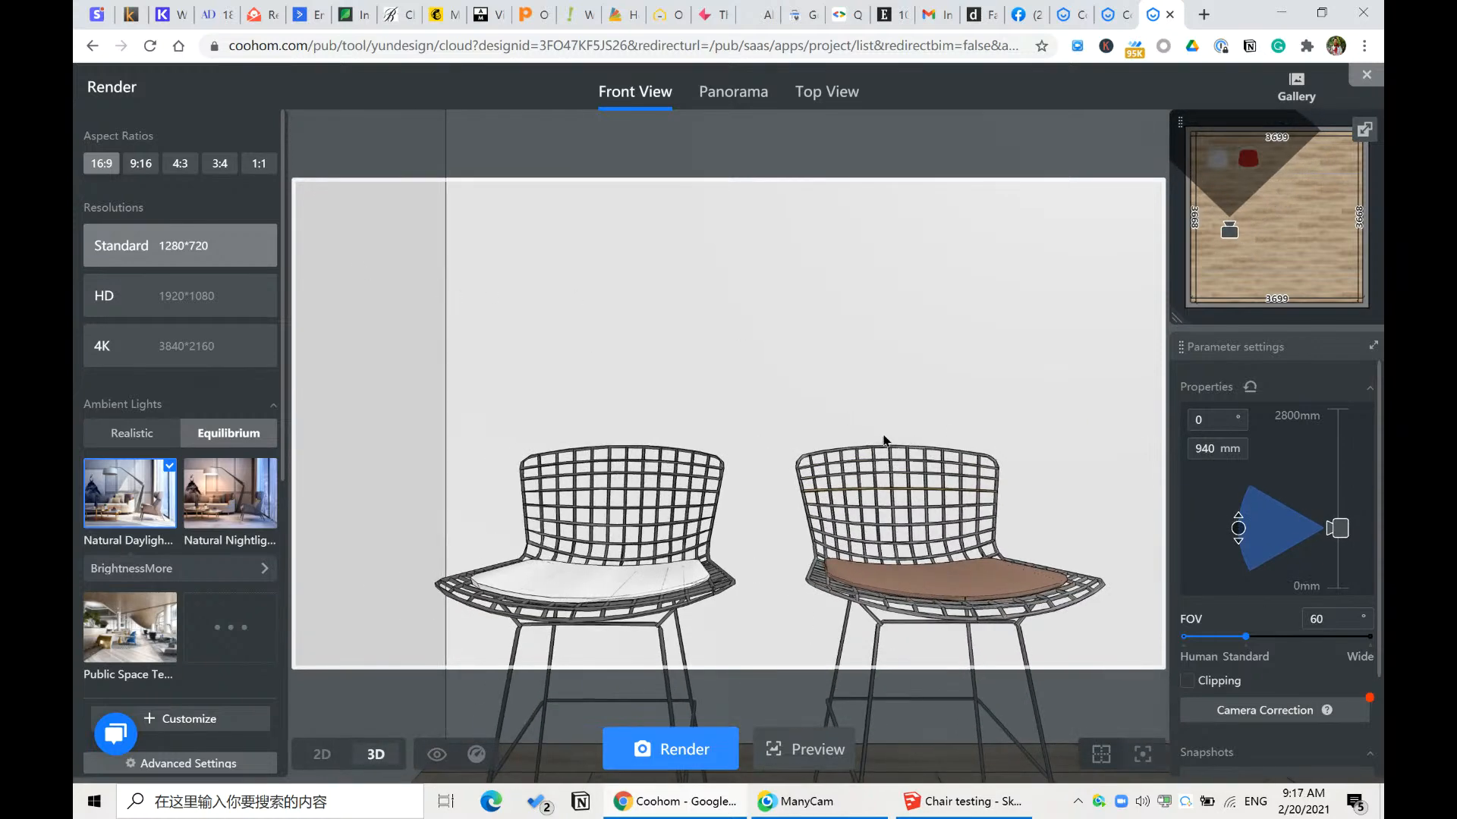
left_click(163, 346)
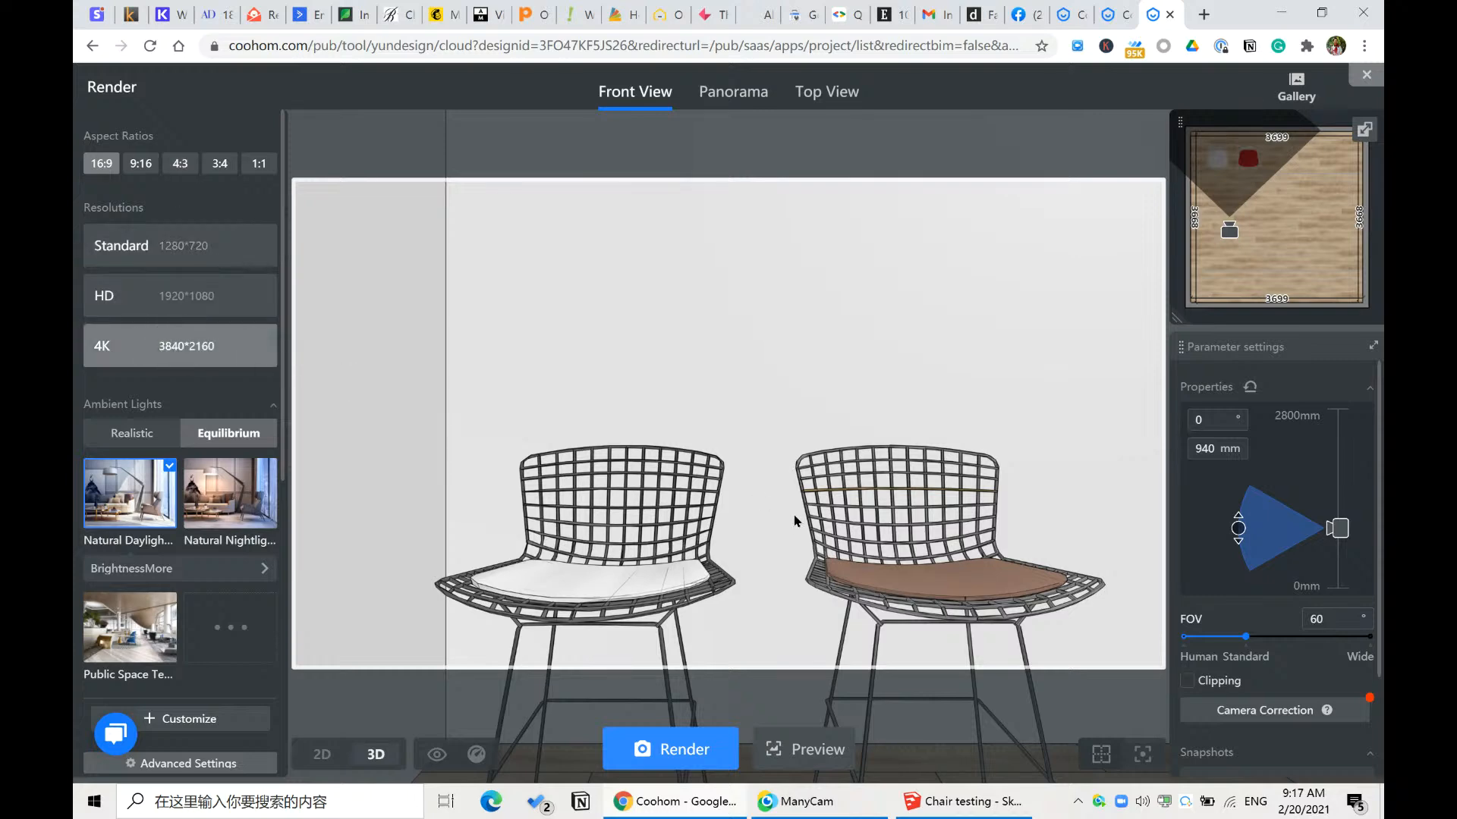
left_click(685, 751)
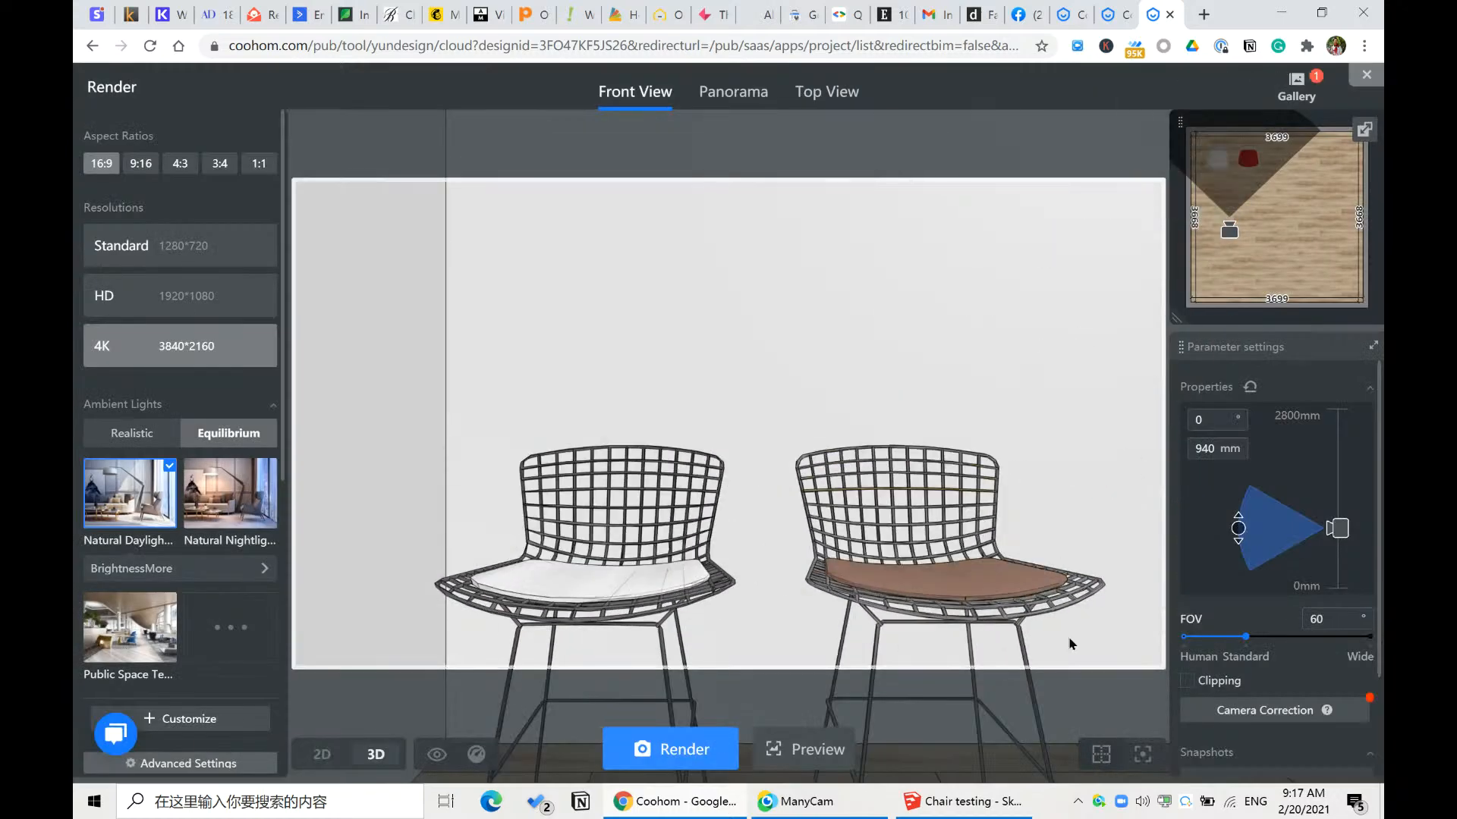
- Switch to SketchUp and purge the unused components and materials from the chair model
left_click(994, 806)
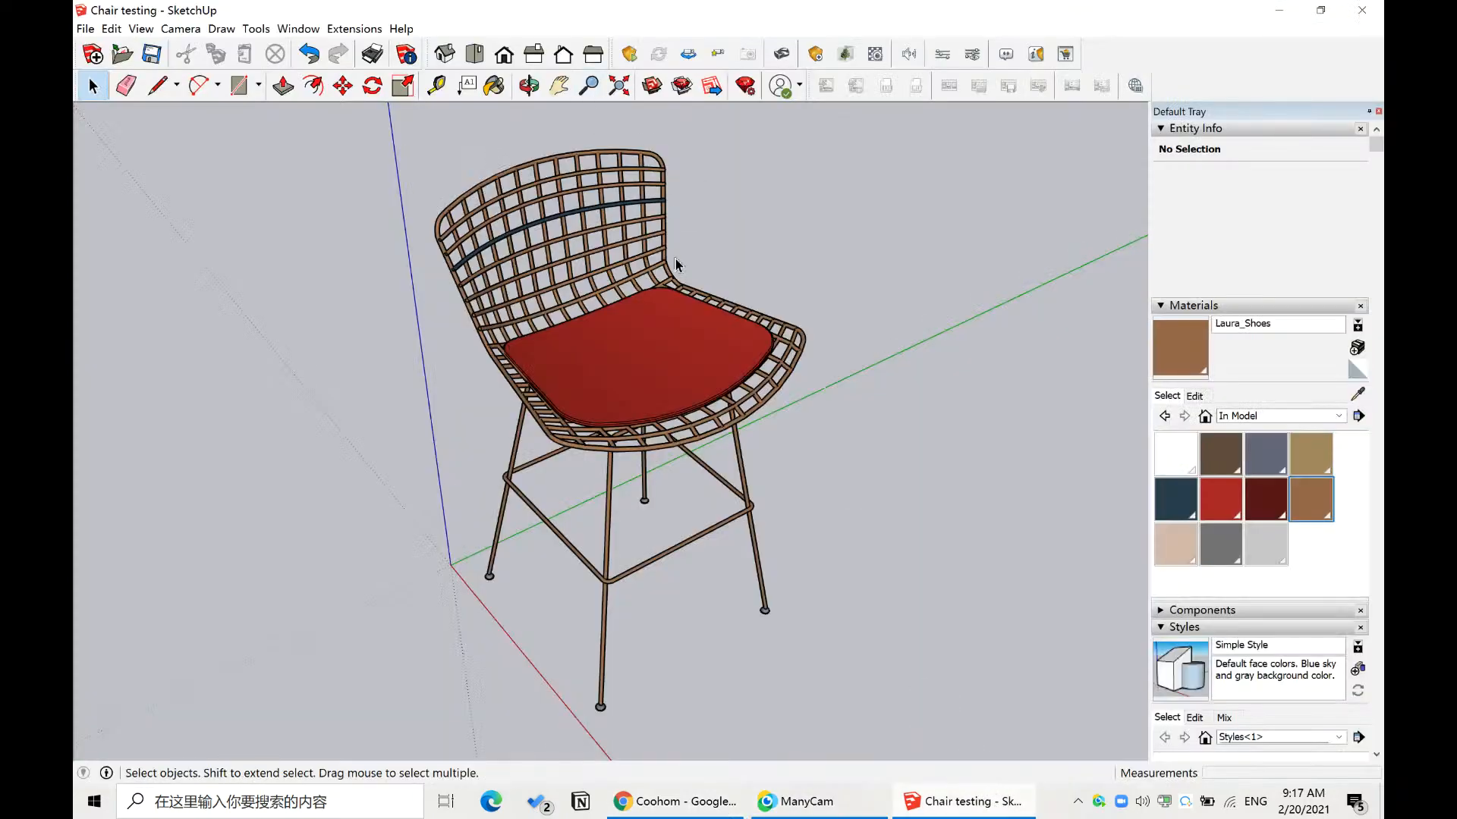
scroll(642, 297, "up", 2)
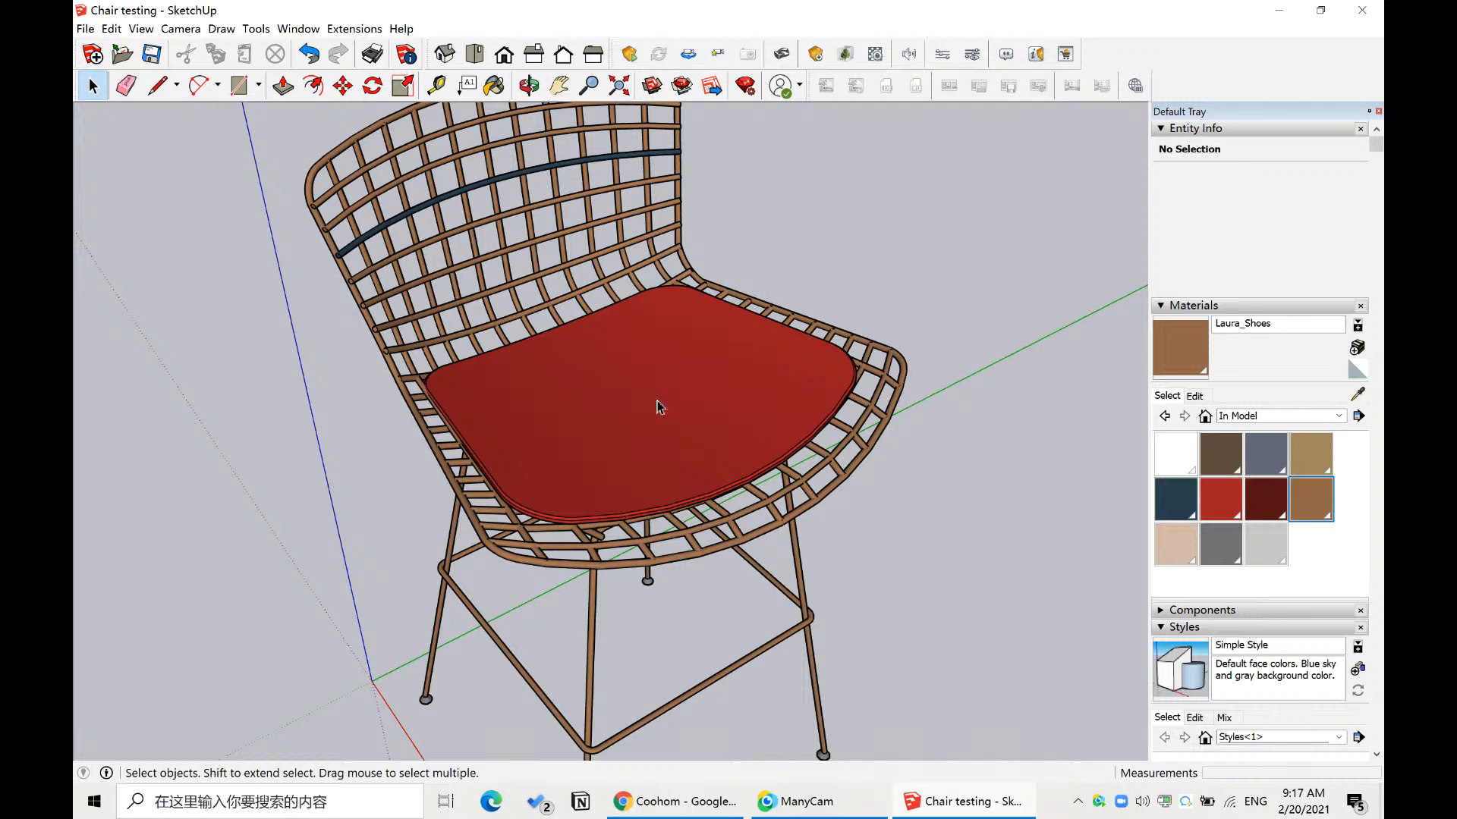
scroll(488, 400, "down", 2)
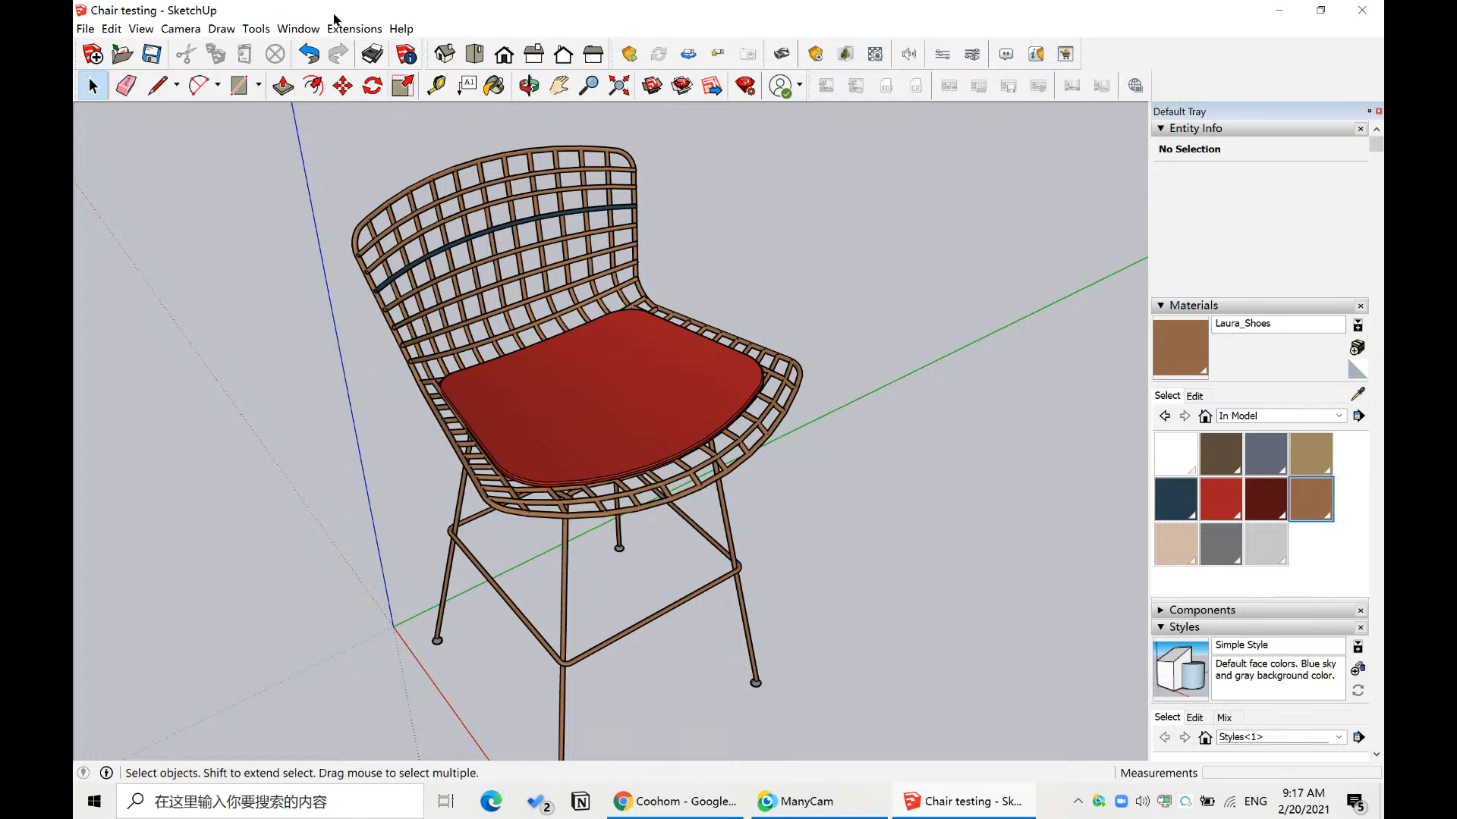
left_click(279, 31)
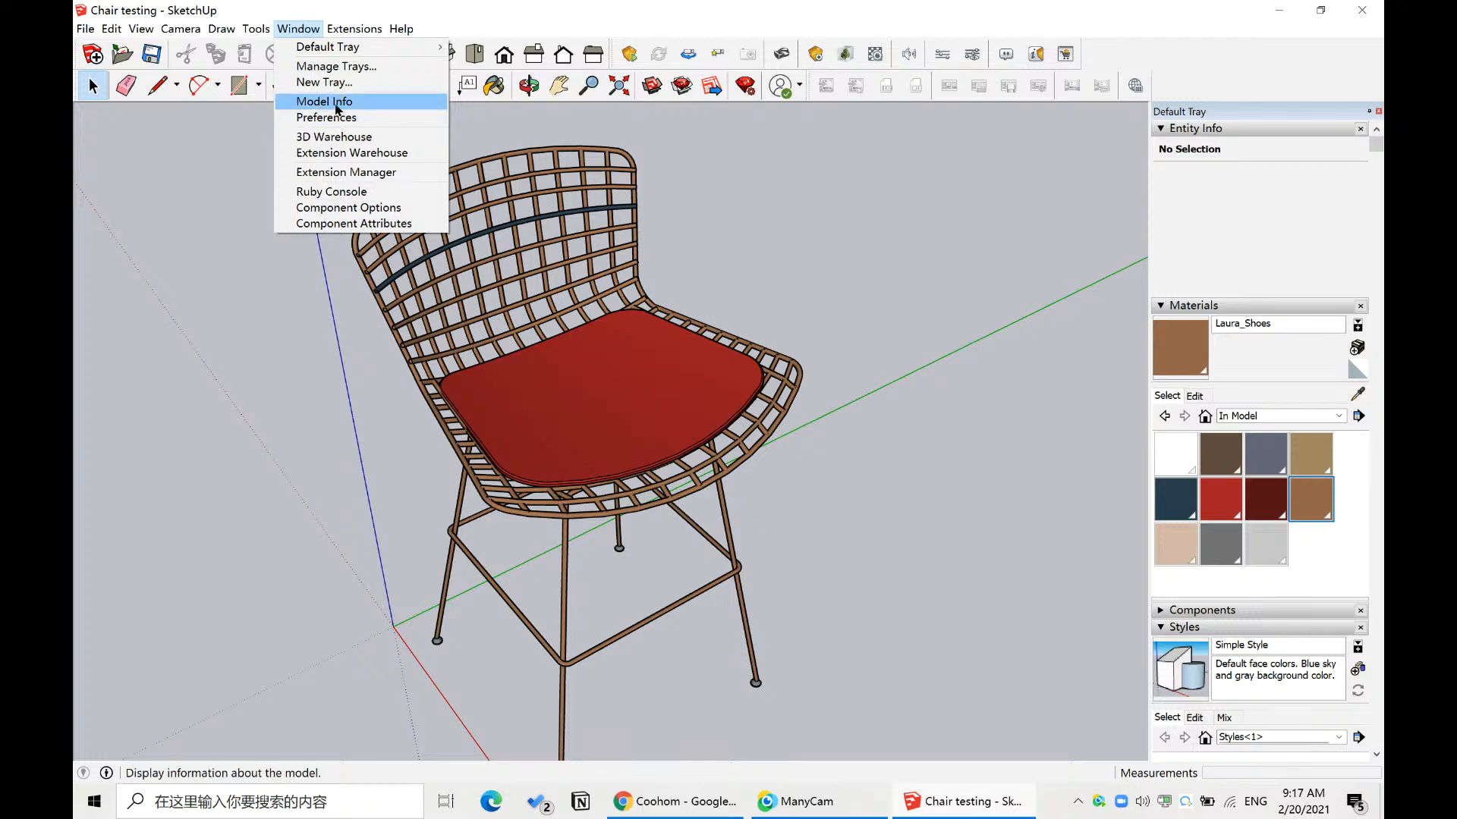
left_click(338, 109)
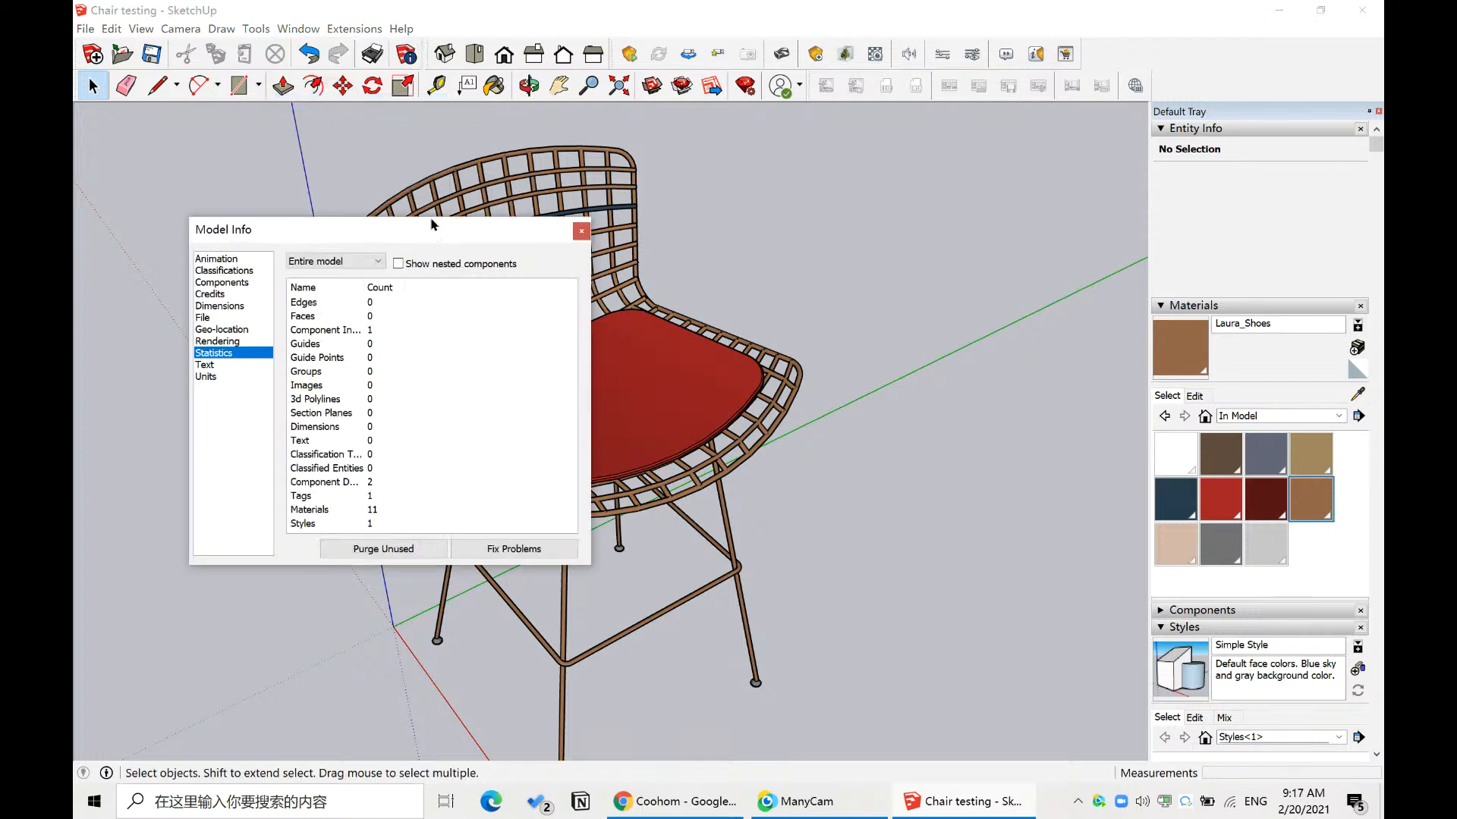
left_click_drag(403, 226, 523, 128)
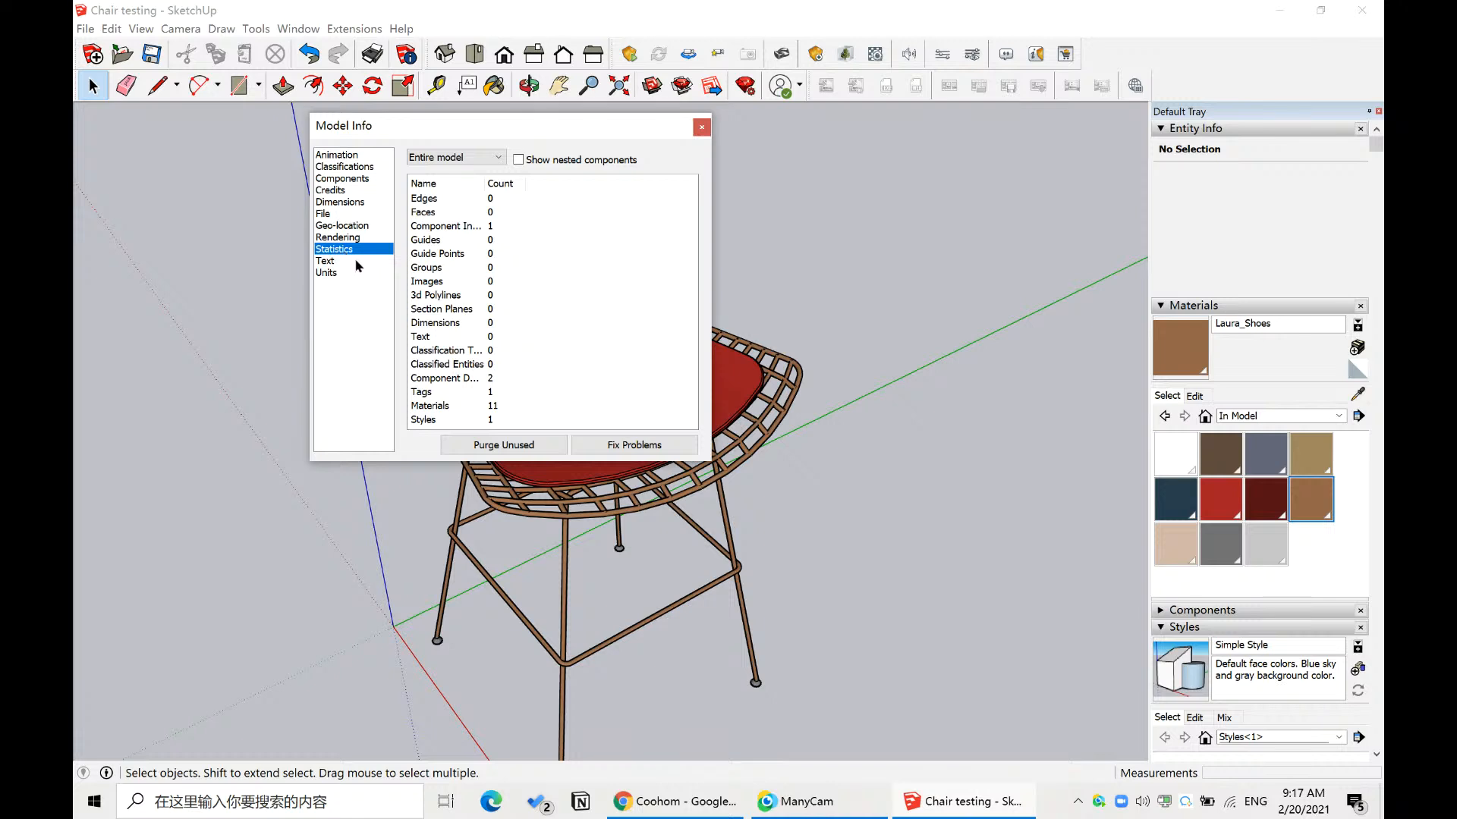
left_click(517, 448)
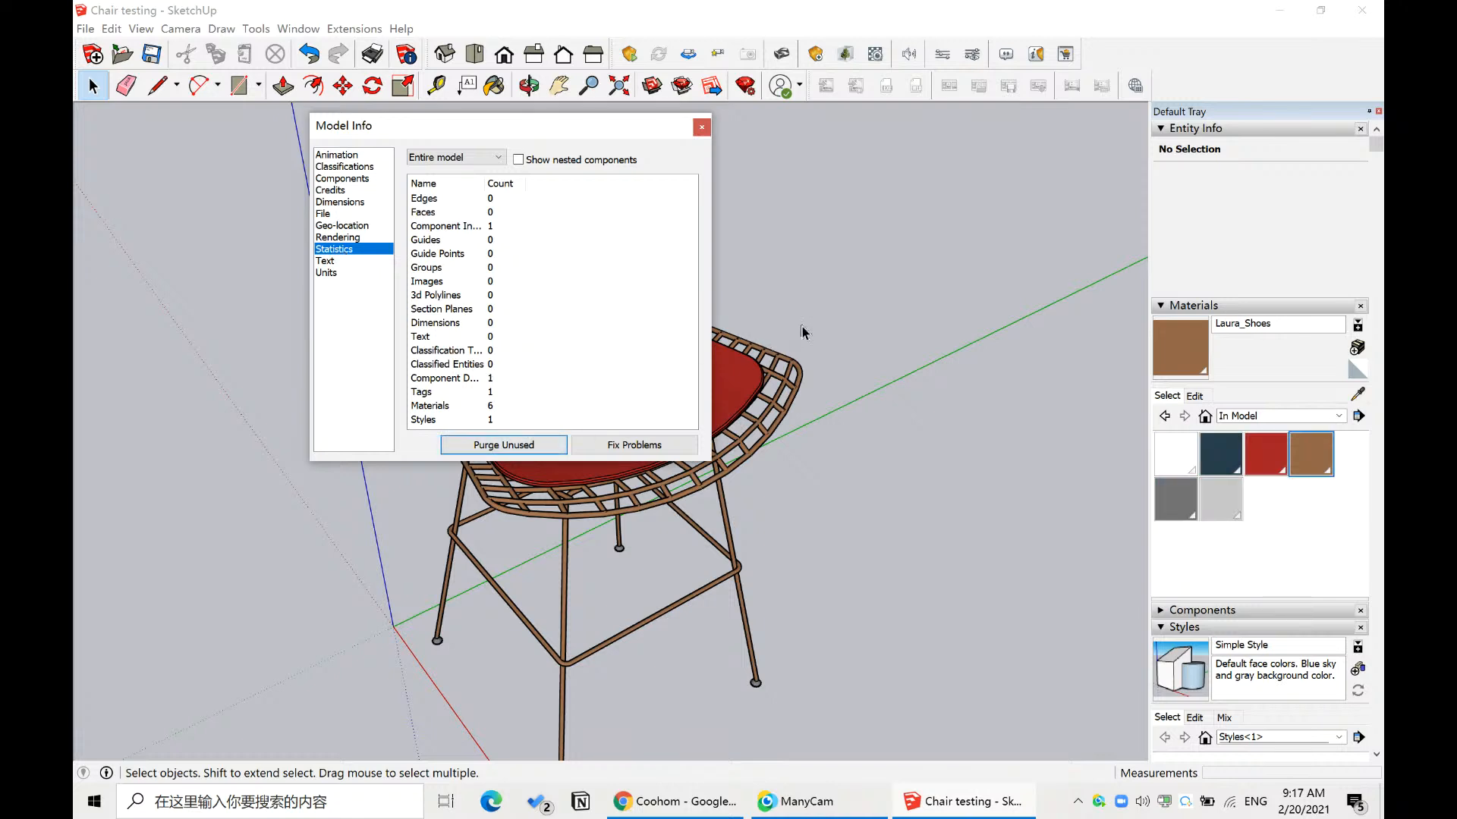
left_click(701, 127)
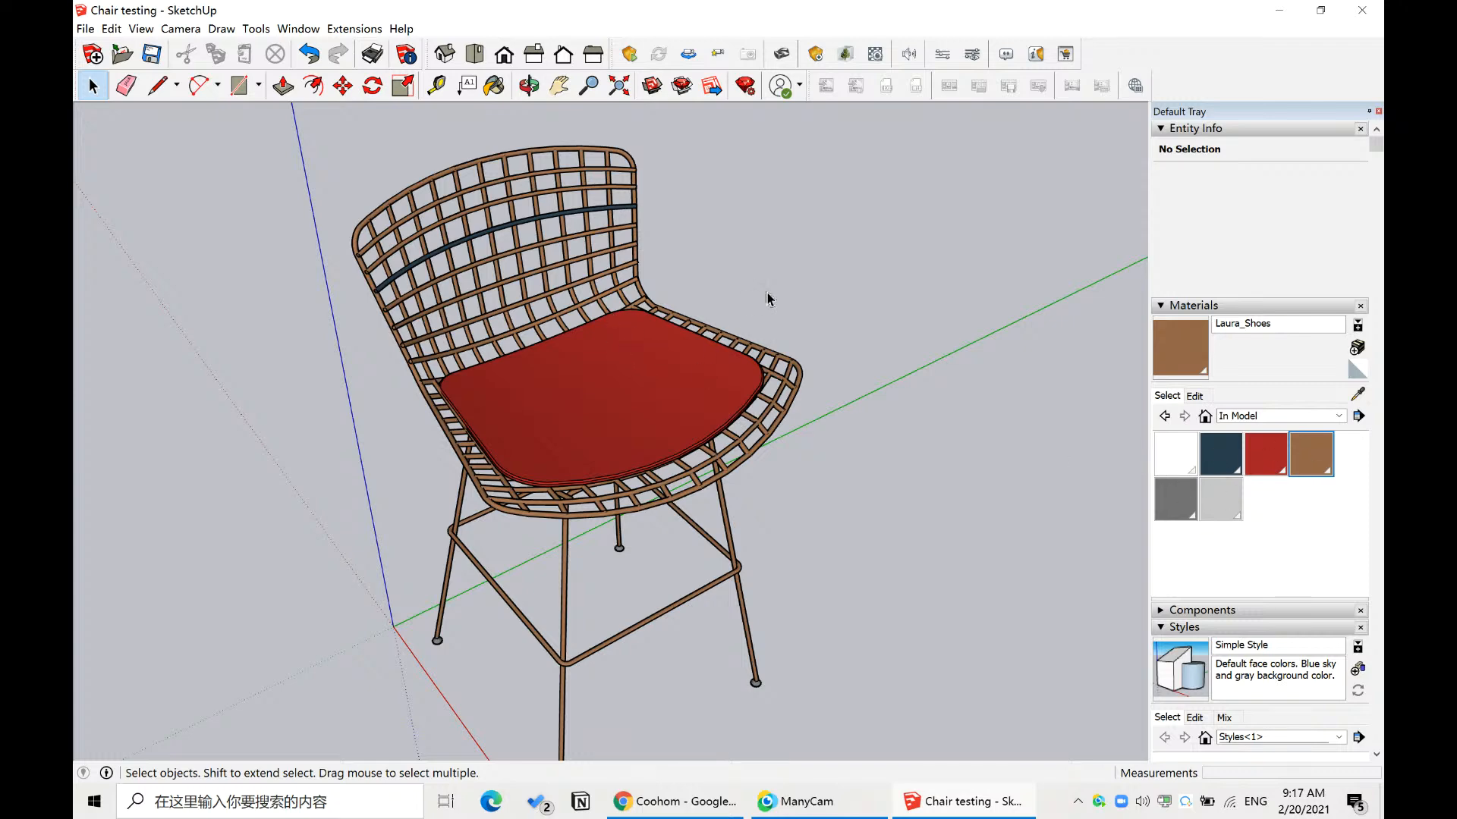
- Examine the SketchUp stool's leg ends and foot caps up close and the whole stool from a distance
middle_click_drag(808, 273, 687, 310)
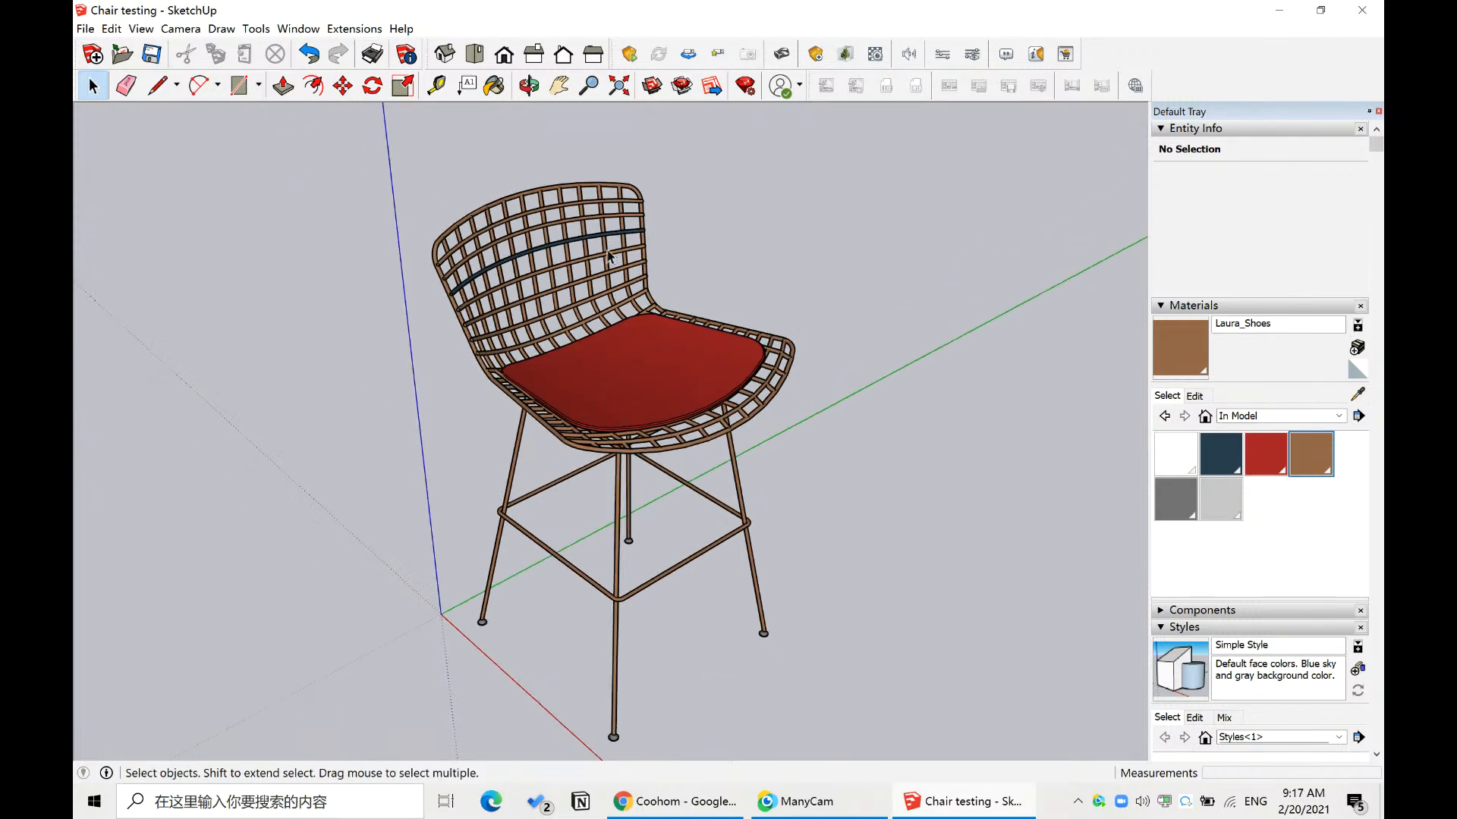
scroll(766, 630, "up", 6)
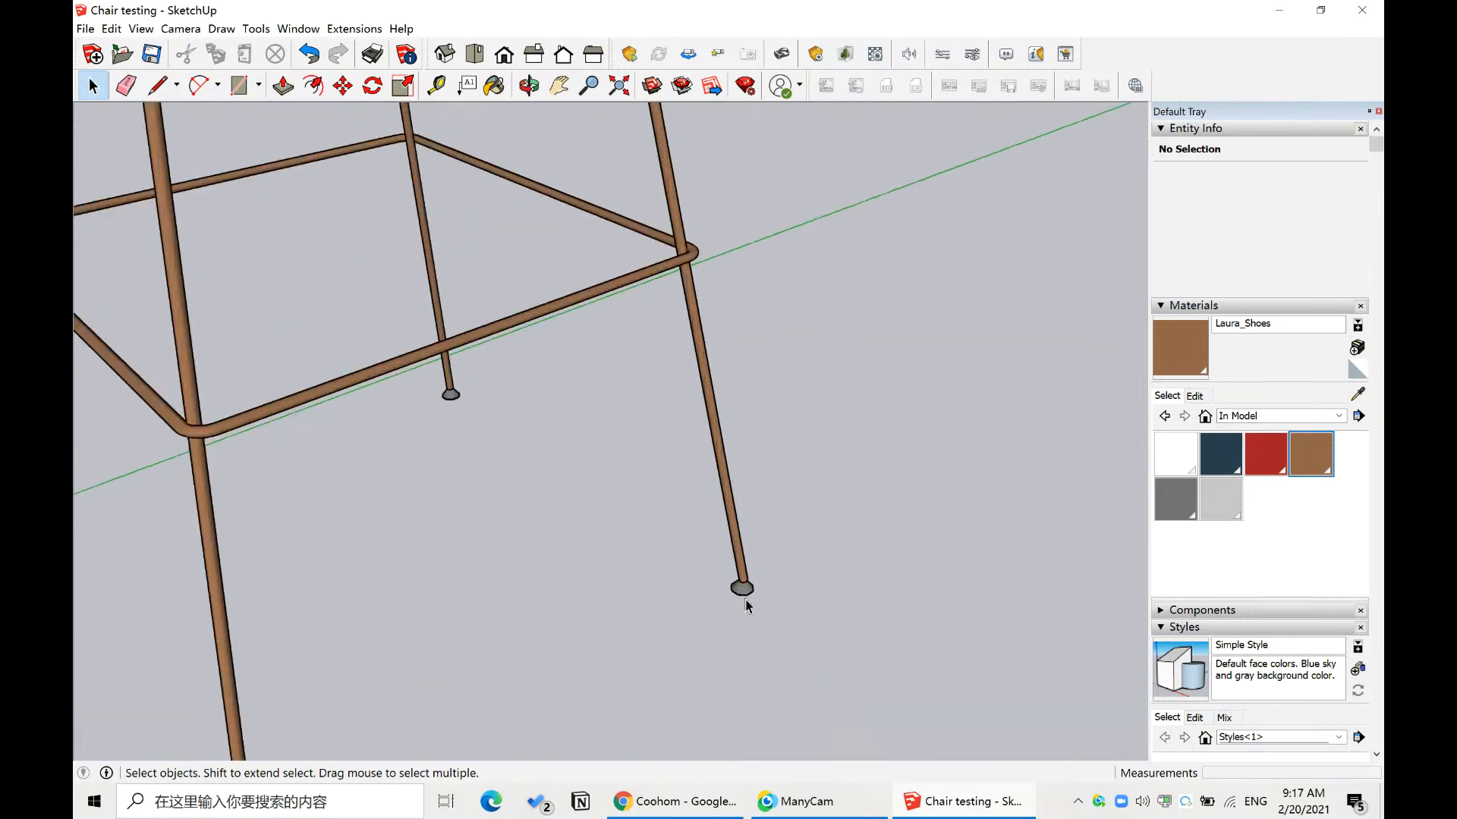
left_click(747, 592)
scroll(754, 613, "down", 5)
left_click(891, 539)
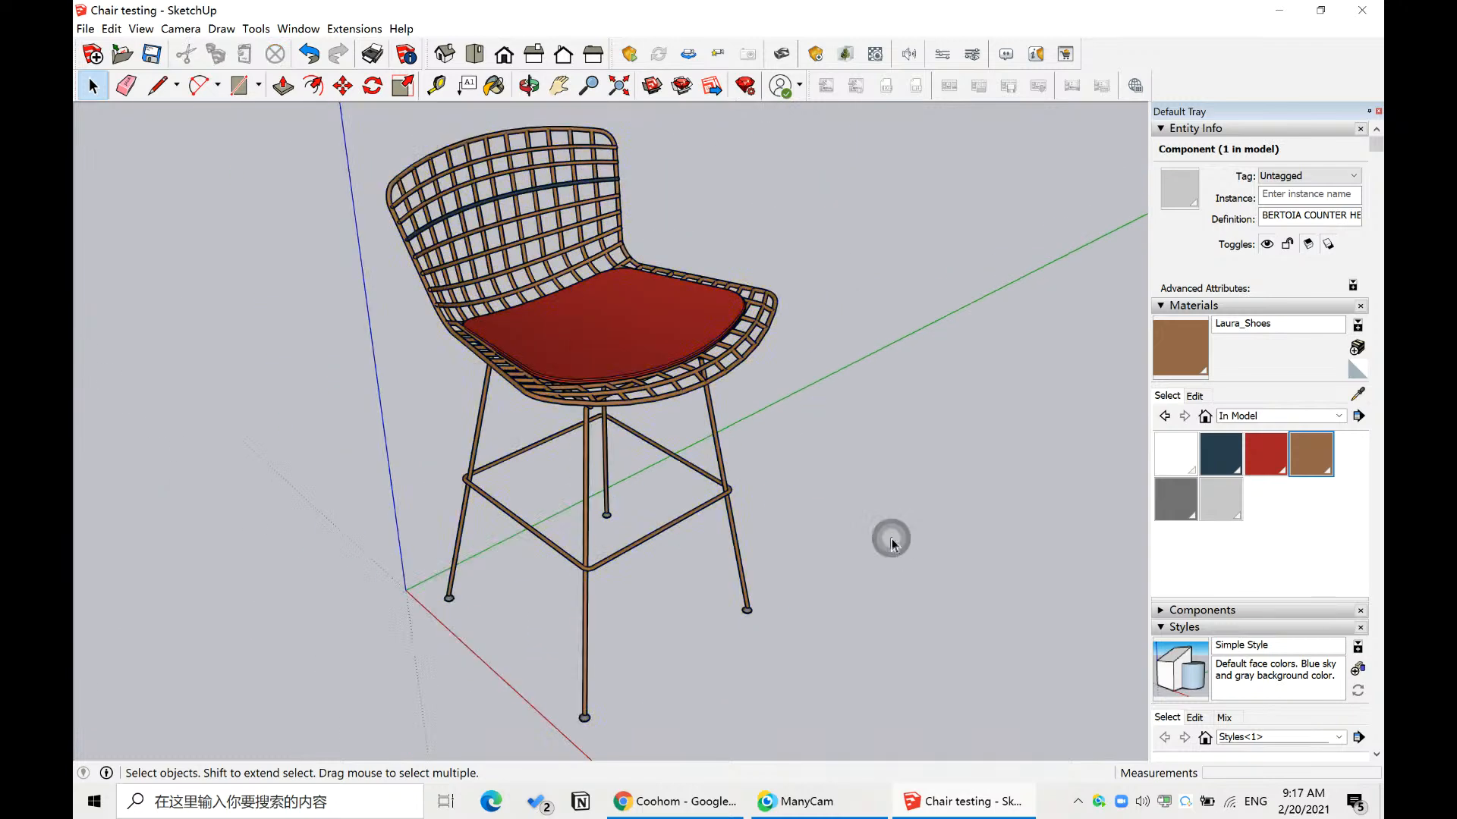
middle_click_drag(891, 540, 845, 553)
scroll(430, 530, "down", 3)
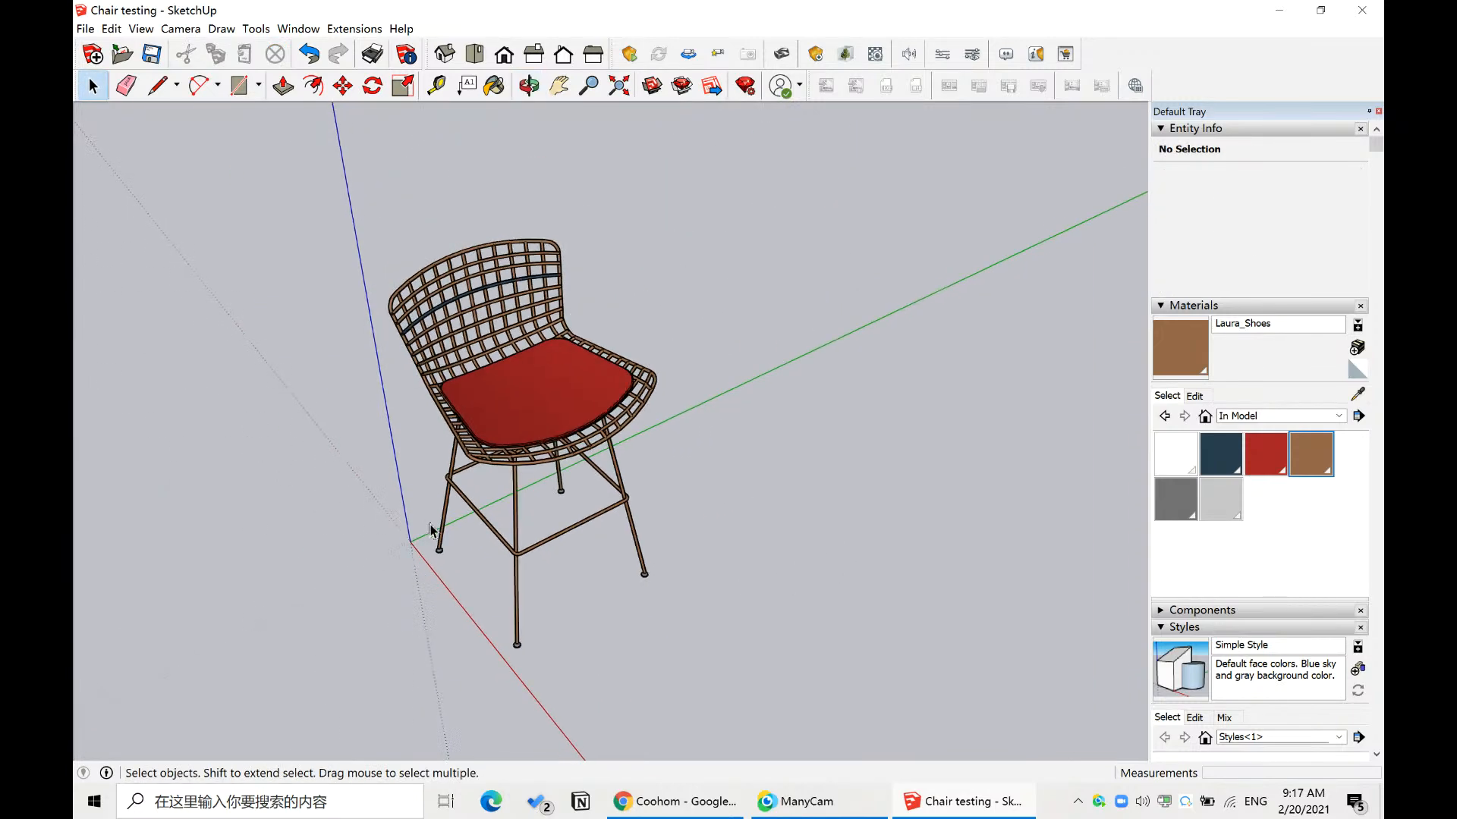
scroll(428, 513, "up", 3)
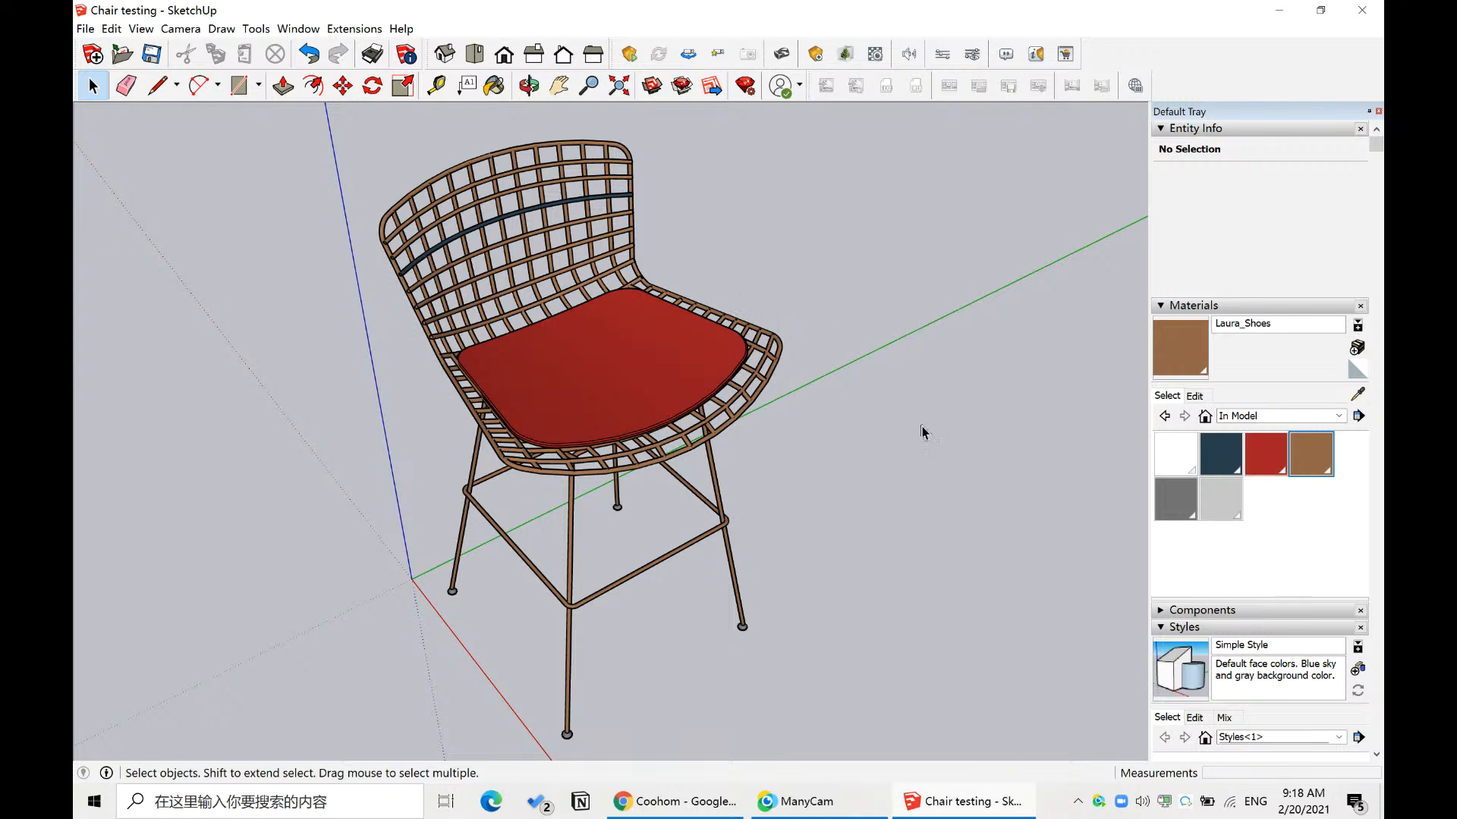
left_click(921, 506)
- Examine the red seat cushion's edge and the surrounding wire frame joints up close and from several angles
scroll(531, 472, "up", 5)
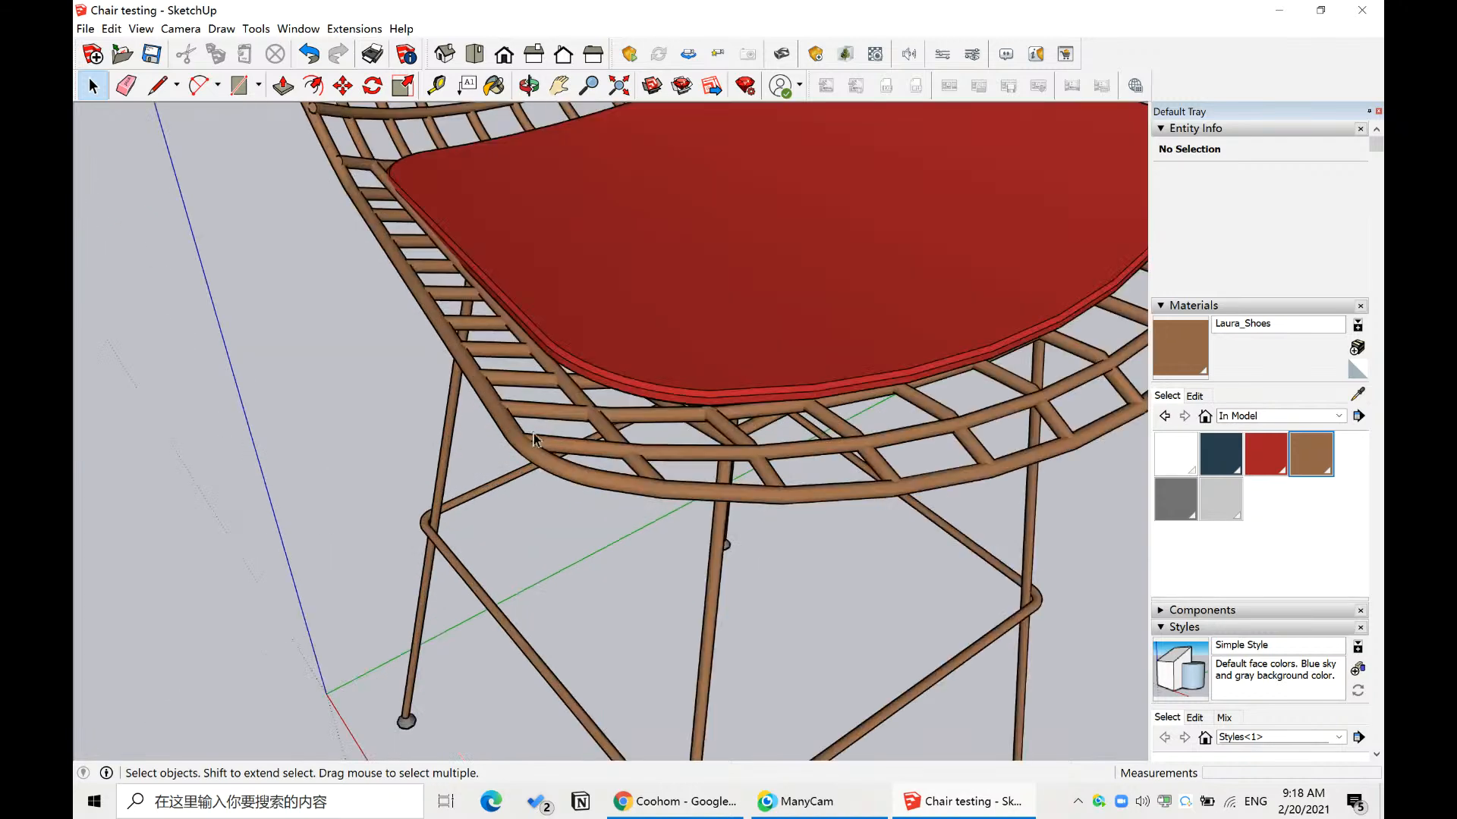
scroll(460, 404, "down", 3)
scroll(351, 384, "up", 6)
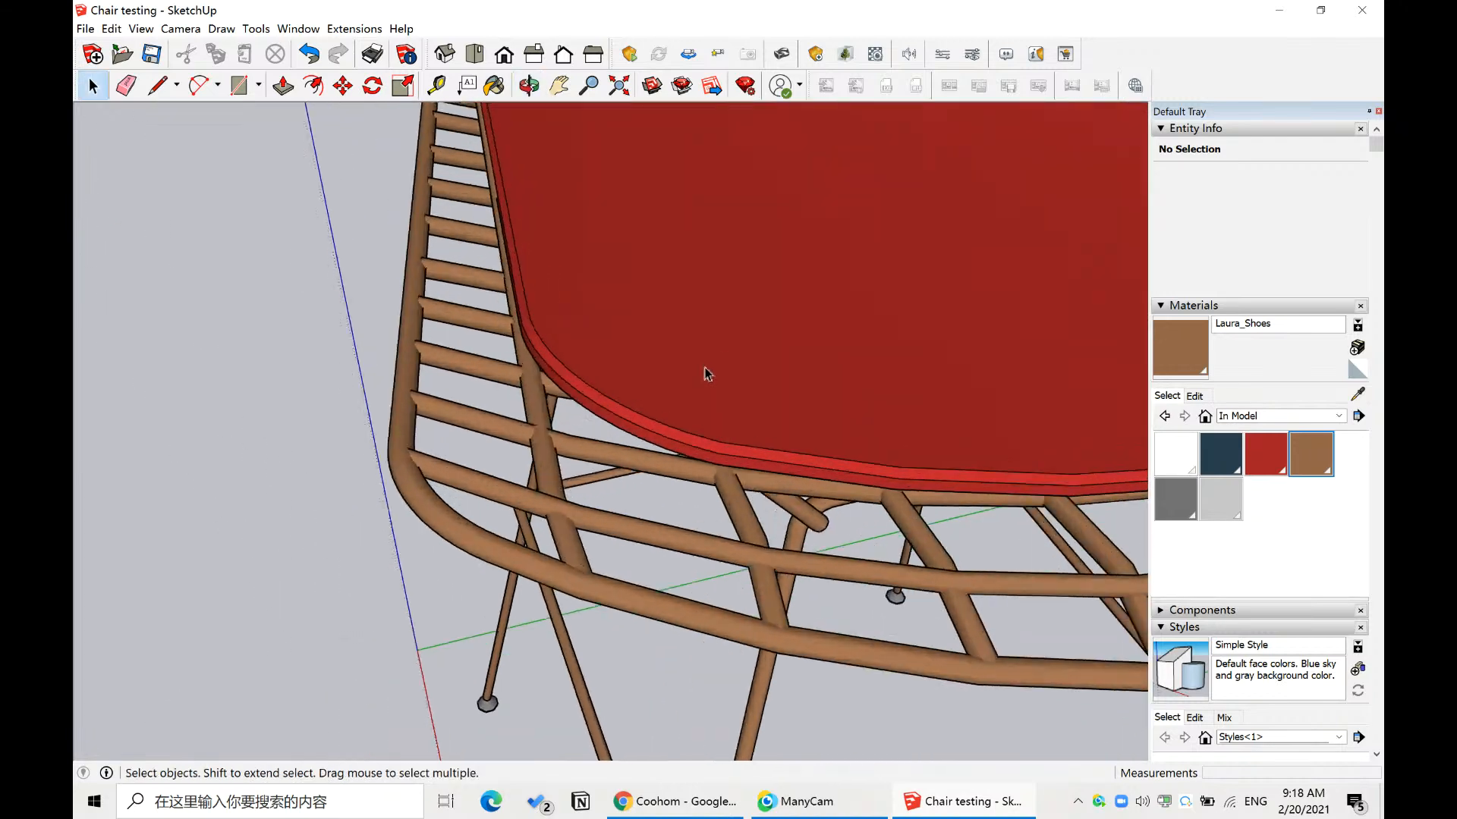
scroll(750, 353, "up", 2)
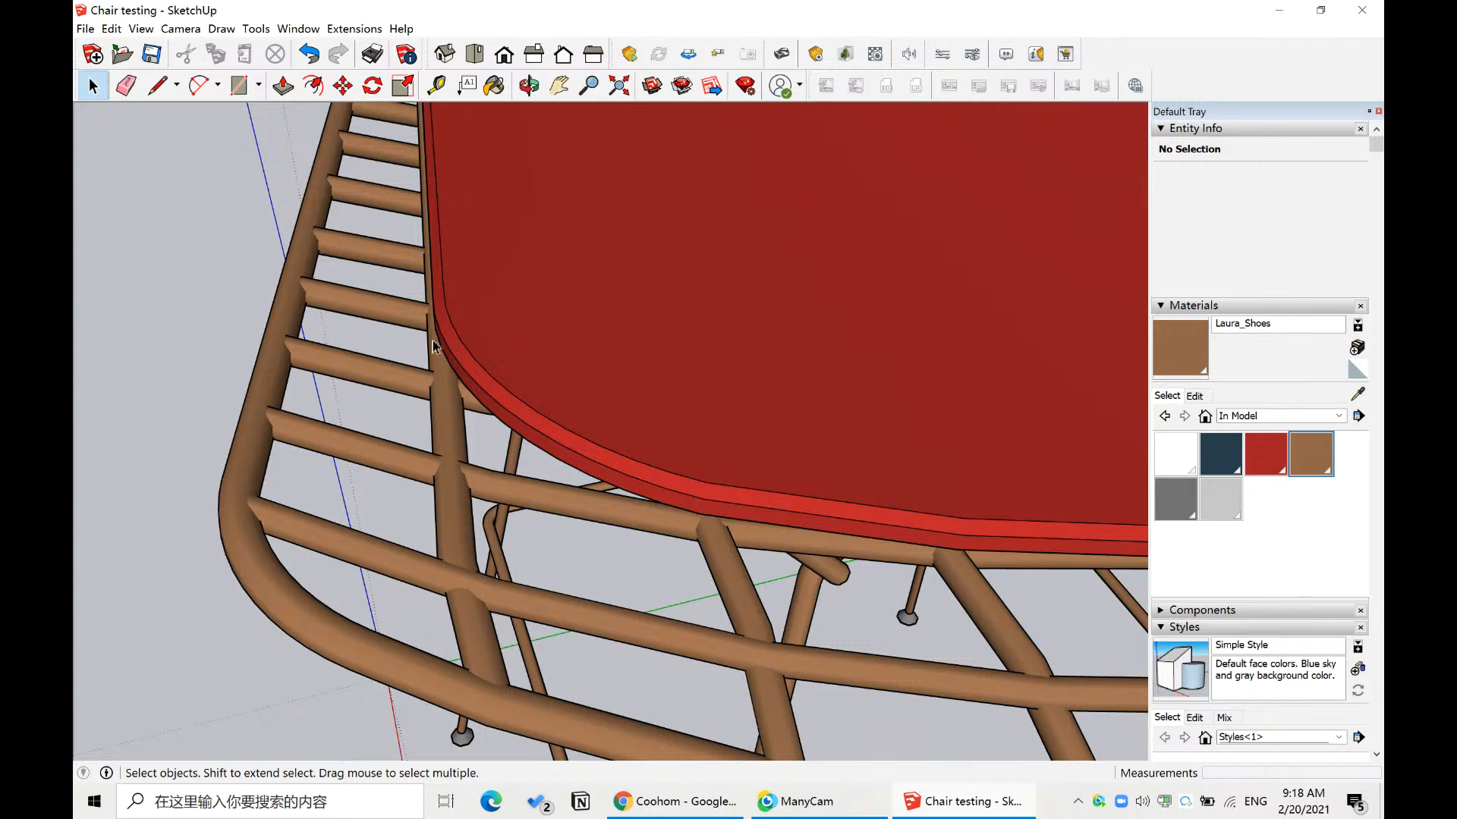
scroll(437, 343, "down", 2)
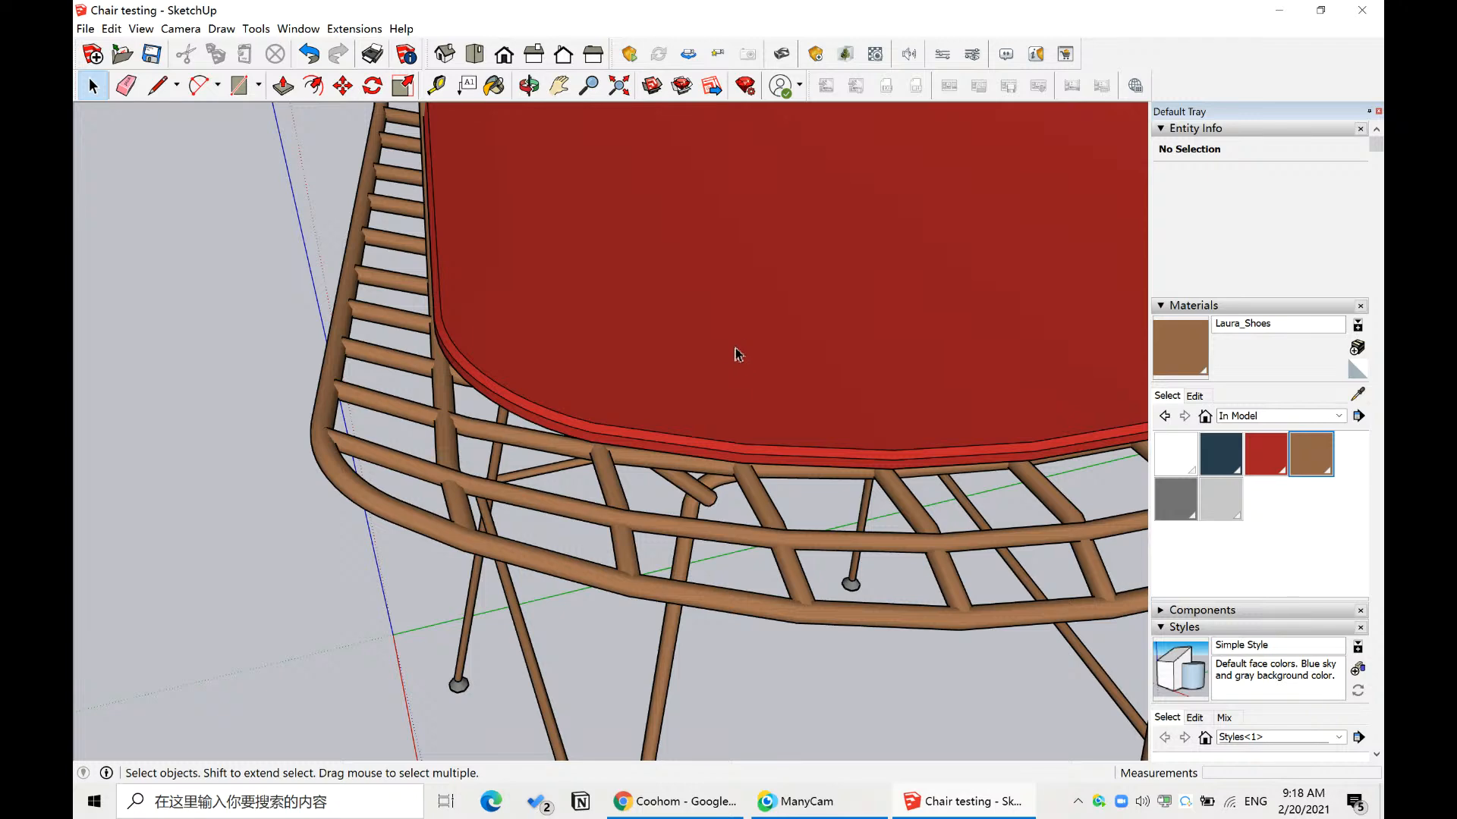
middle_click_drag(735, 354, 618, 420)
scroll(618, 485, "up", 5)
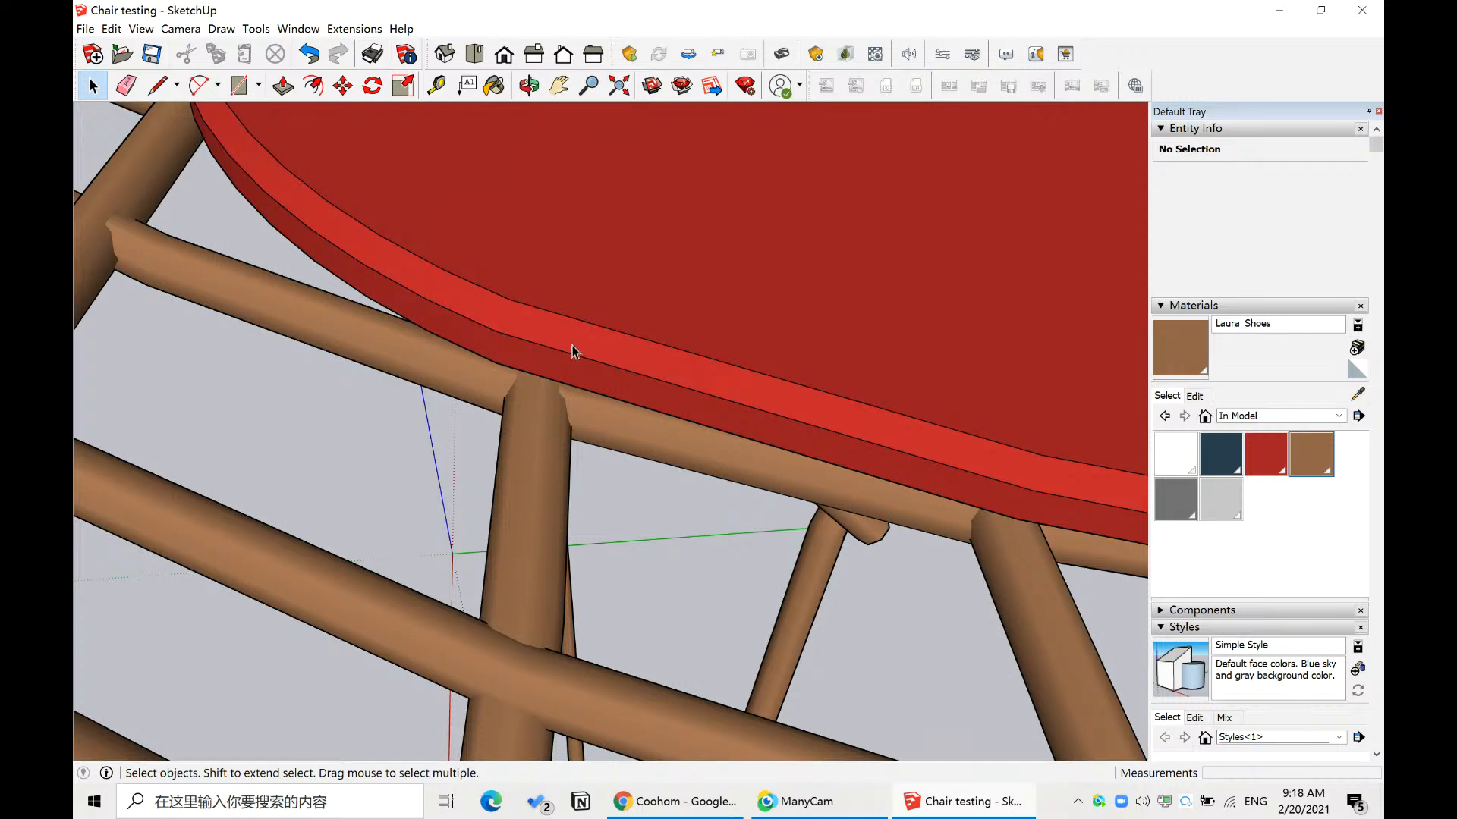
scroll(571, 350, "down", 3)
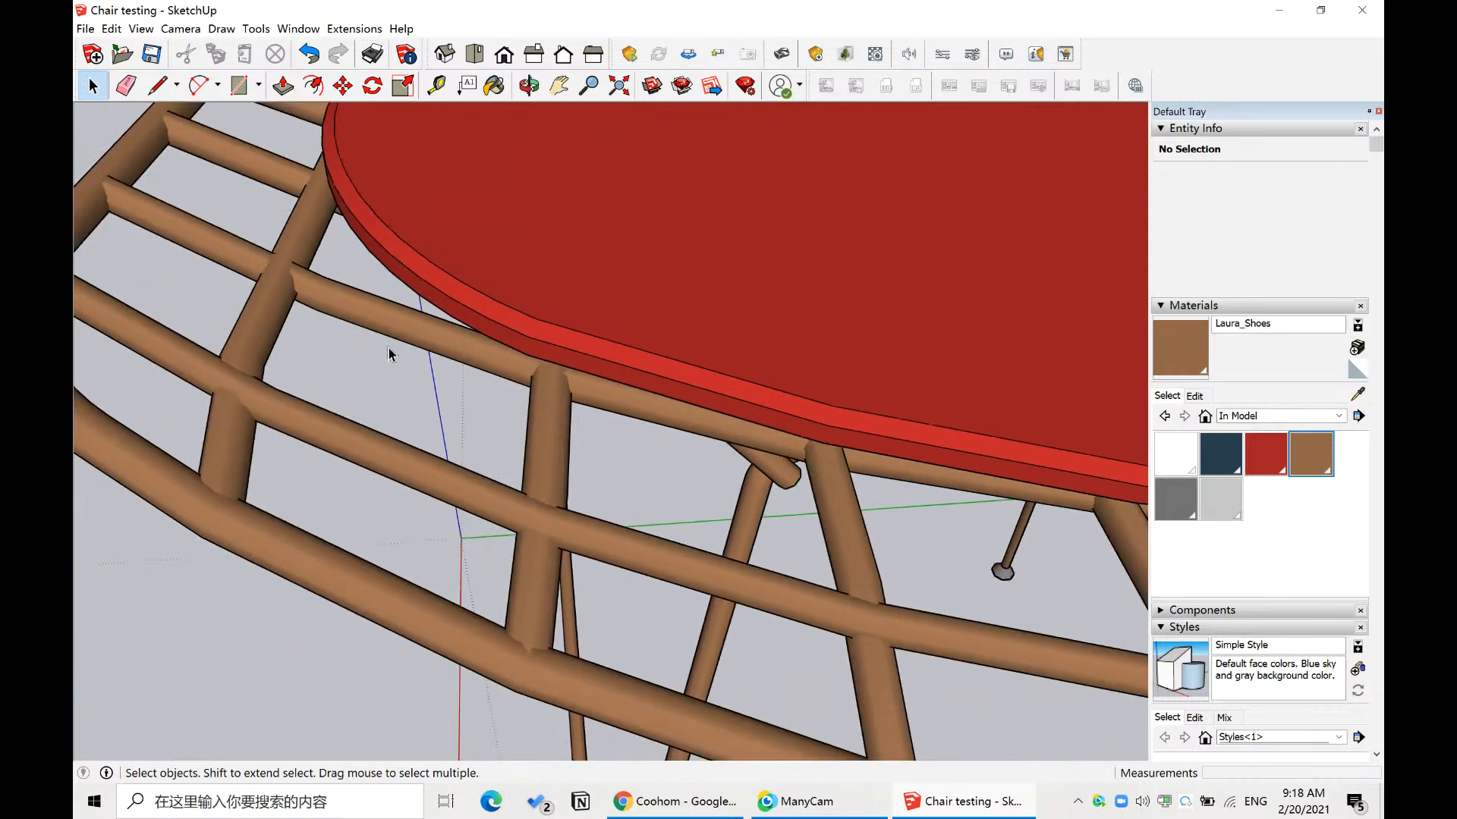
scroll(391, 354, "down", 1)
scroll(329, 373, "up", 4)
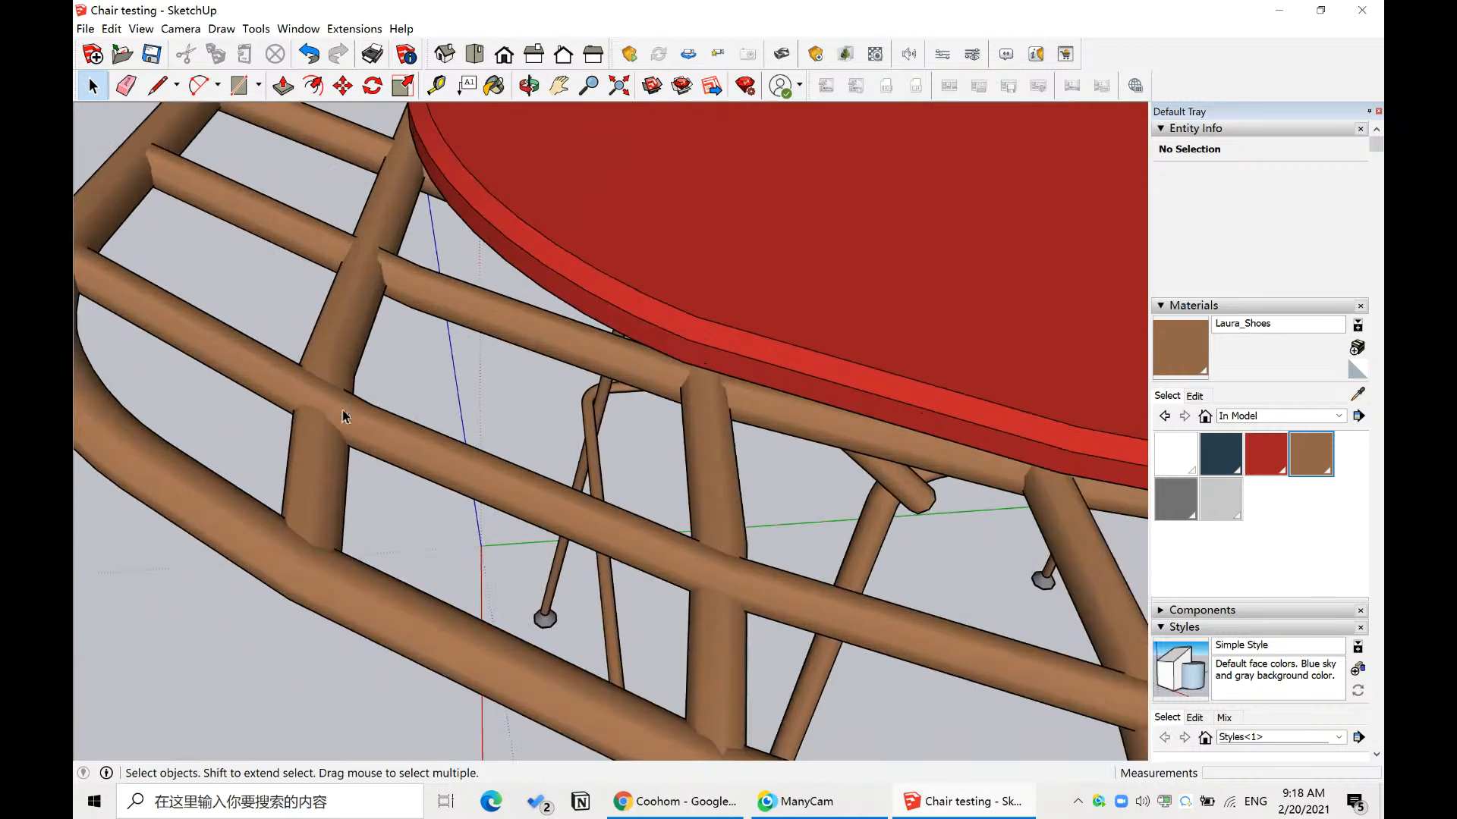
scroll(366, 437, "down", 6)
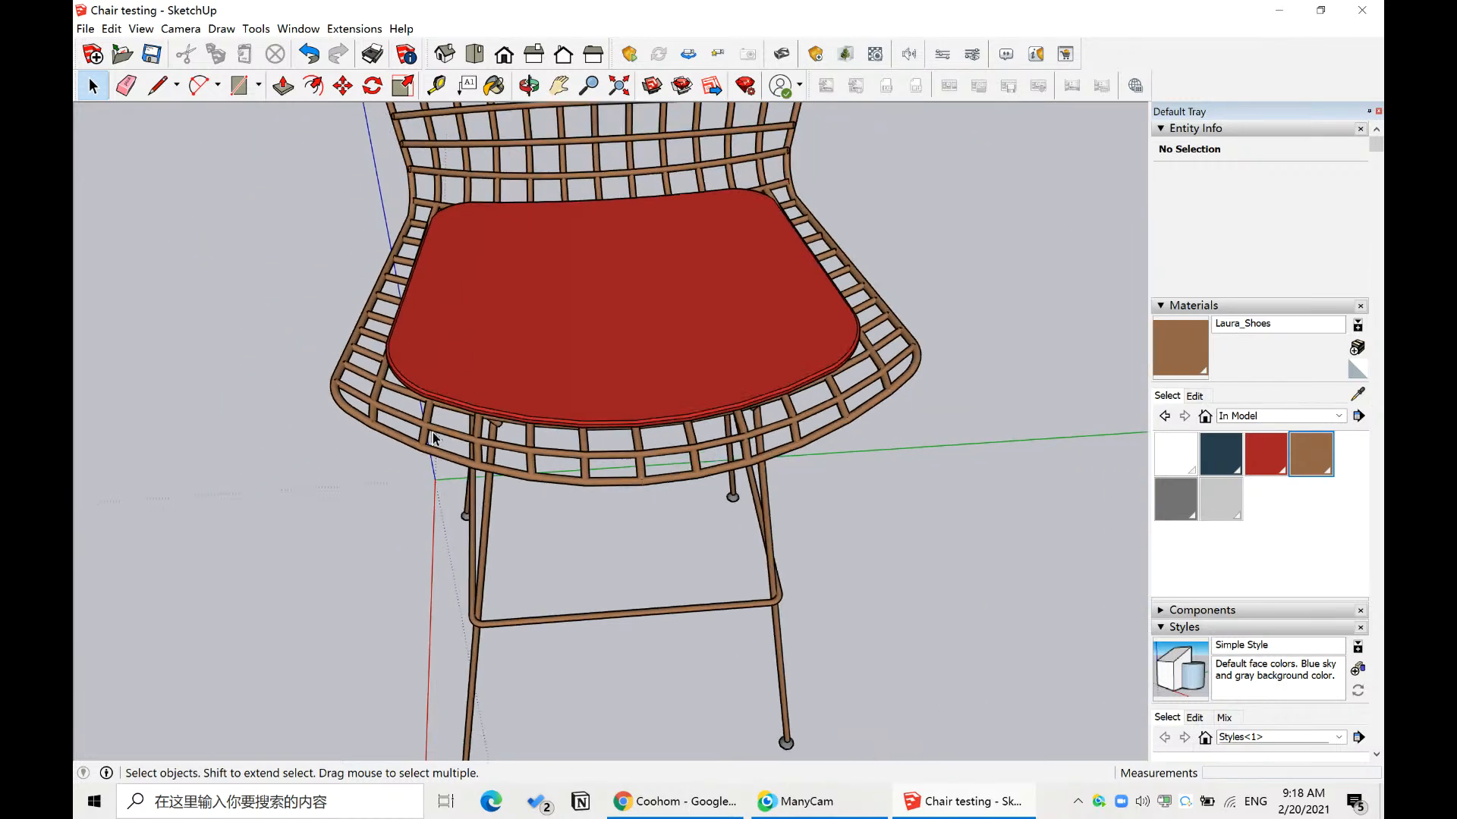
middle_click_drag(434, 437, 794, 477)
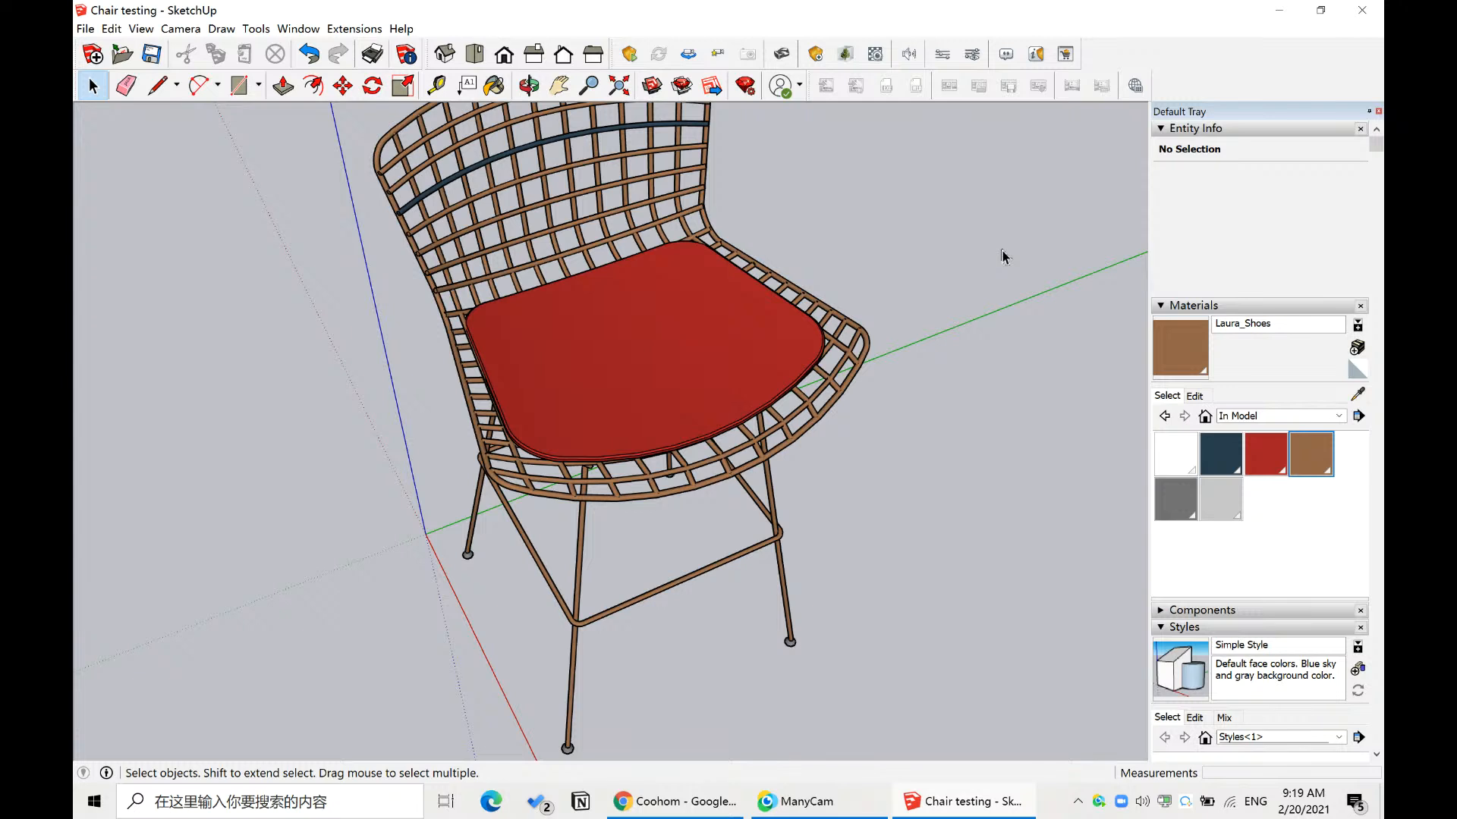
- Close SketchUp, return to Coohom and inspect the chocolate-cushioned stool up close in the 4K rendering from the gallery
left_click(1362, 10)
left_click(732, 439)
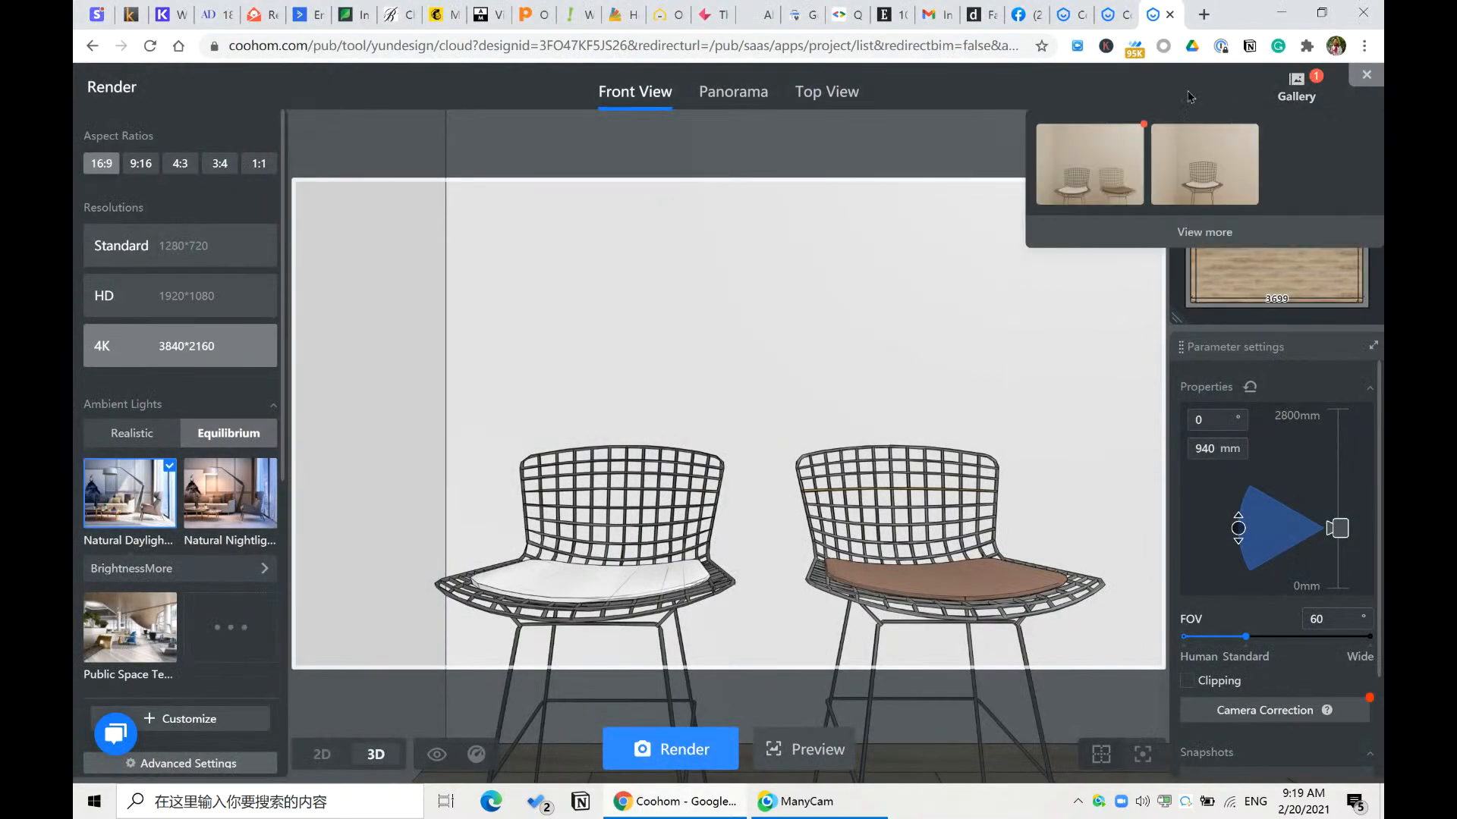
left_click(1091, 162)
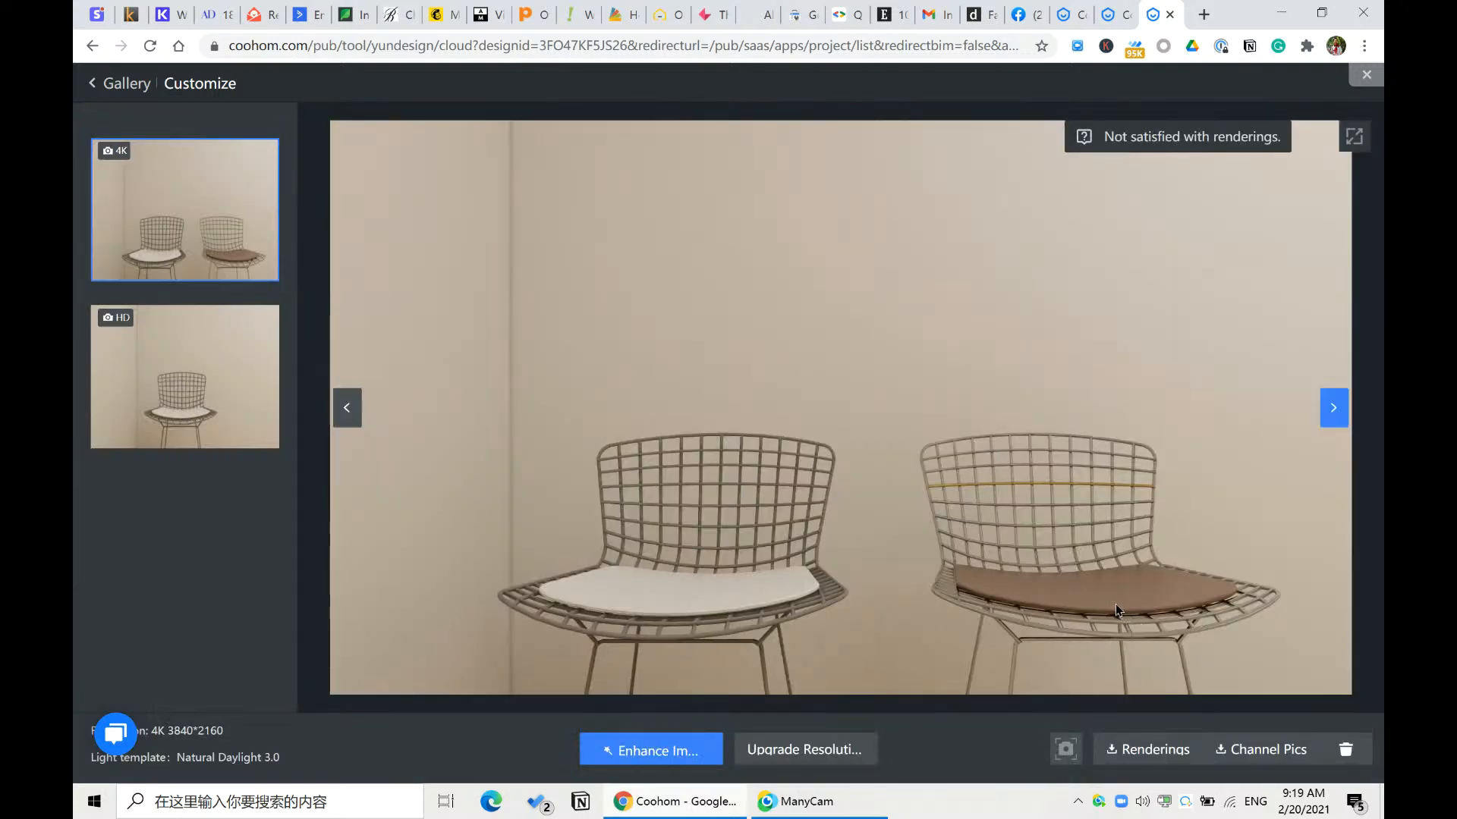
scroll(1091, 613, "up", 5)
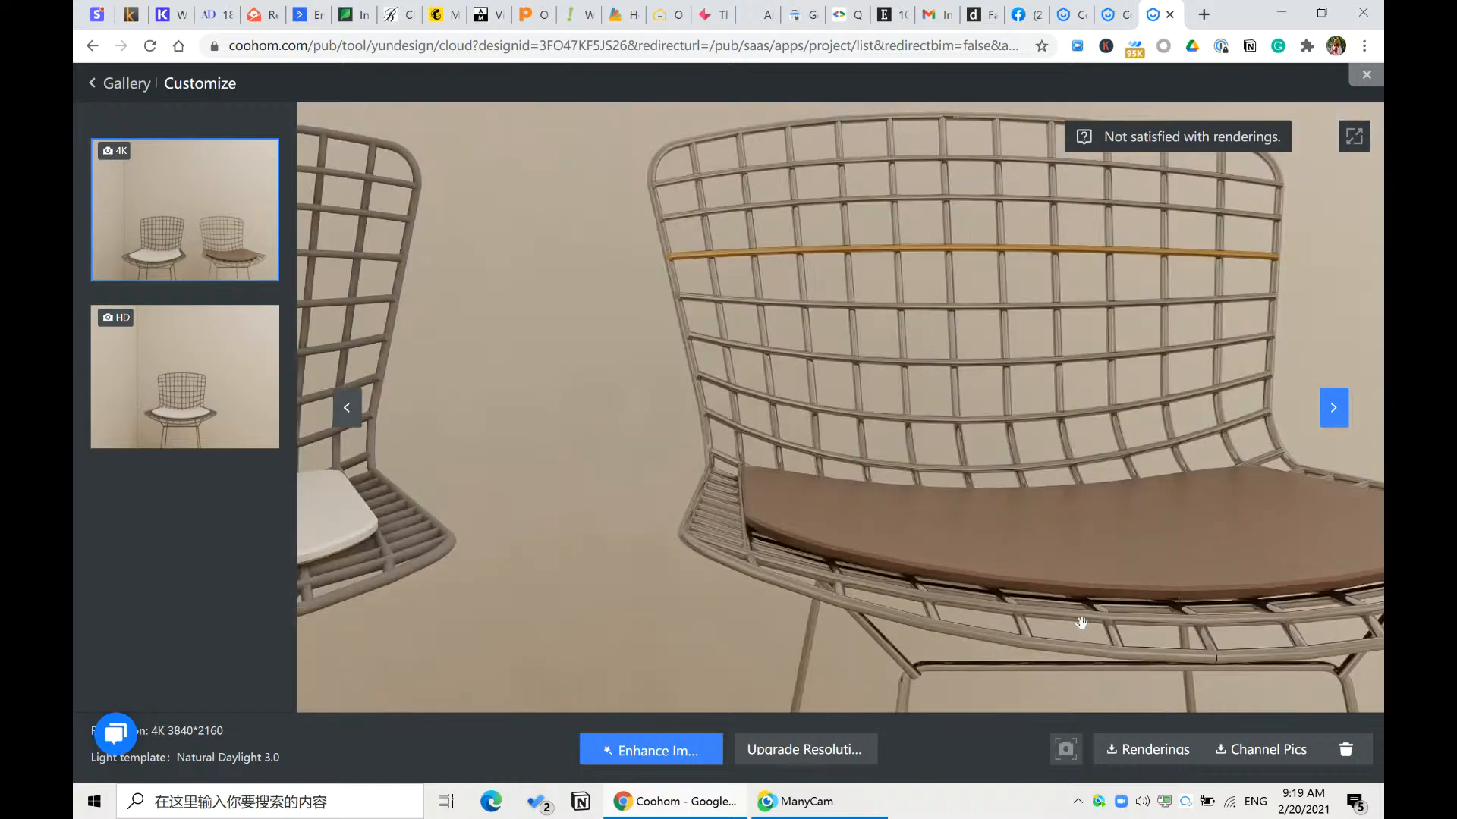
- Examine the wire frames and seat edges of the white-cushioned and chocolate-cushioned stools up close in the 4K rendering
scroll(987, 540, "down", 3)
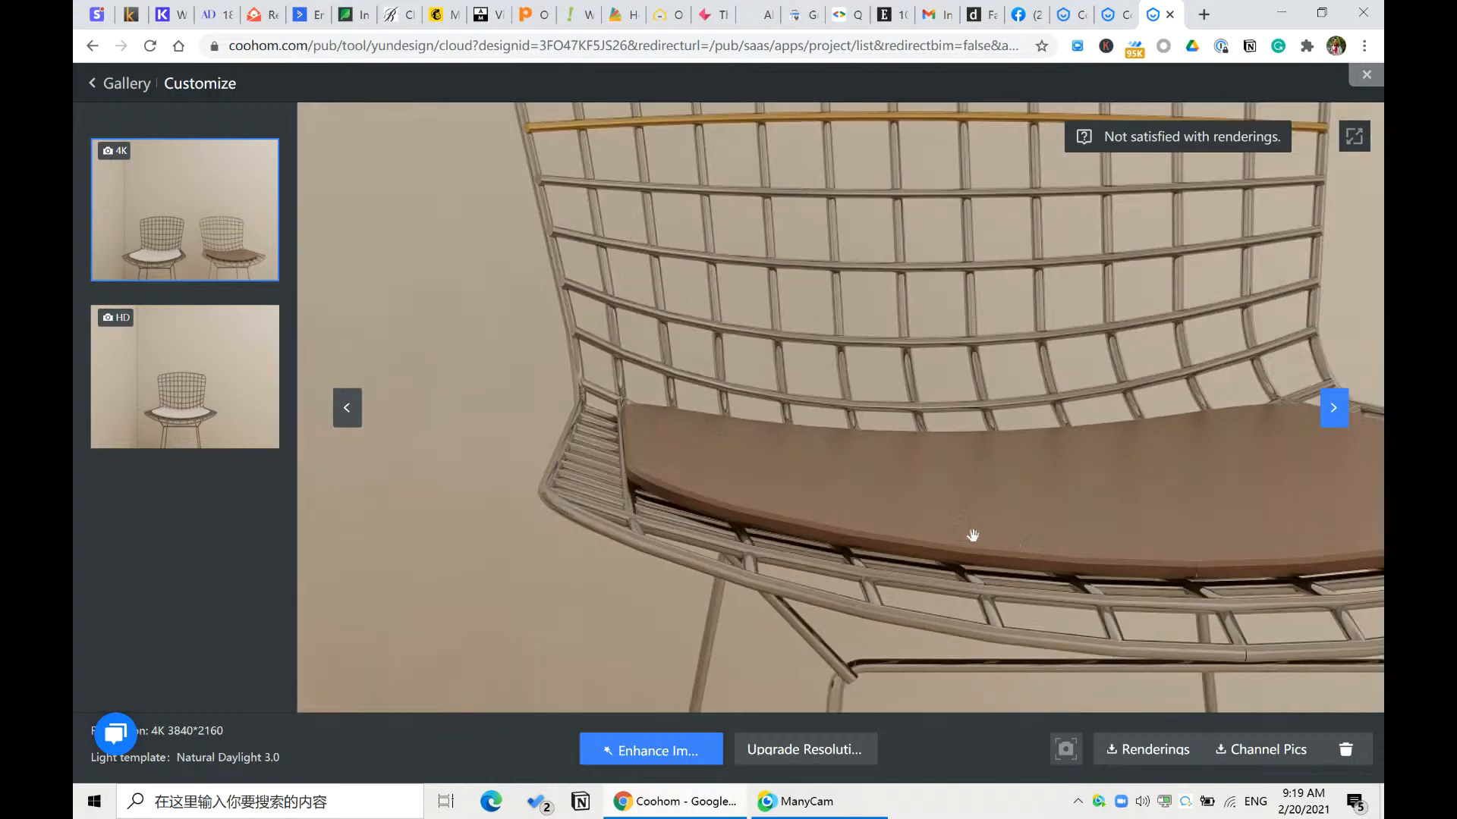
scroll(741, 540, "down", 3)
left_click_drag(741, 541, 925, 341)
left_click_drag(1123, 349, 831, 358)
left_click_drag(559, 309, 766, 302)
left_click_drag(887, 322, 919, 314)
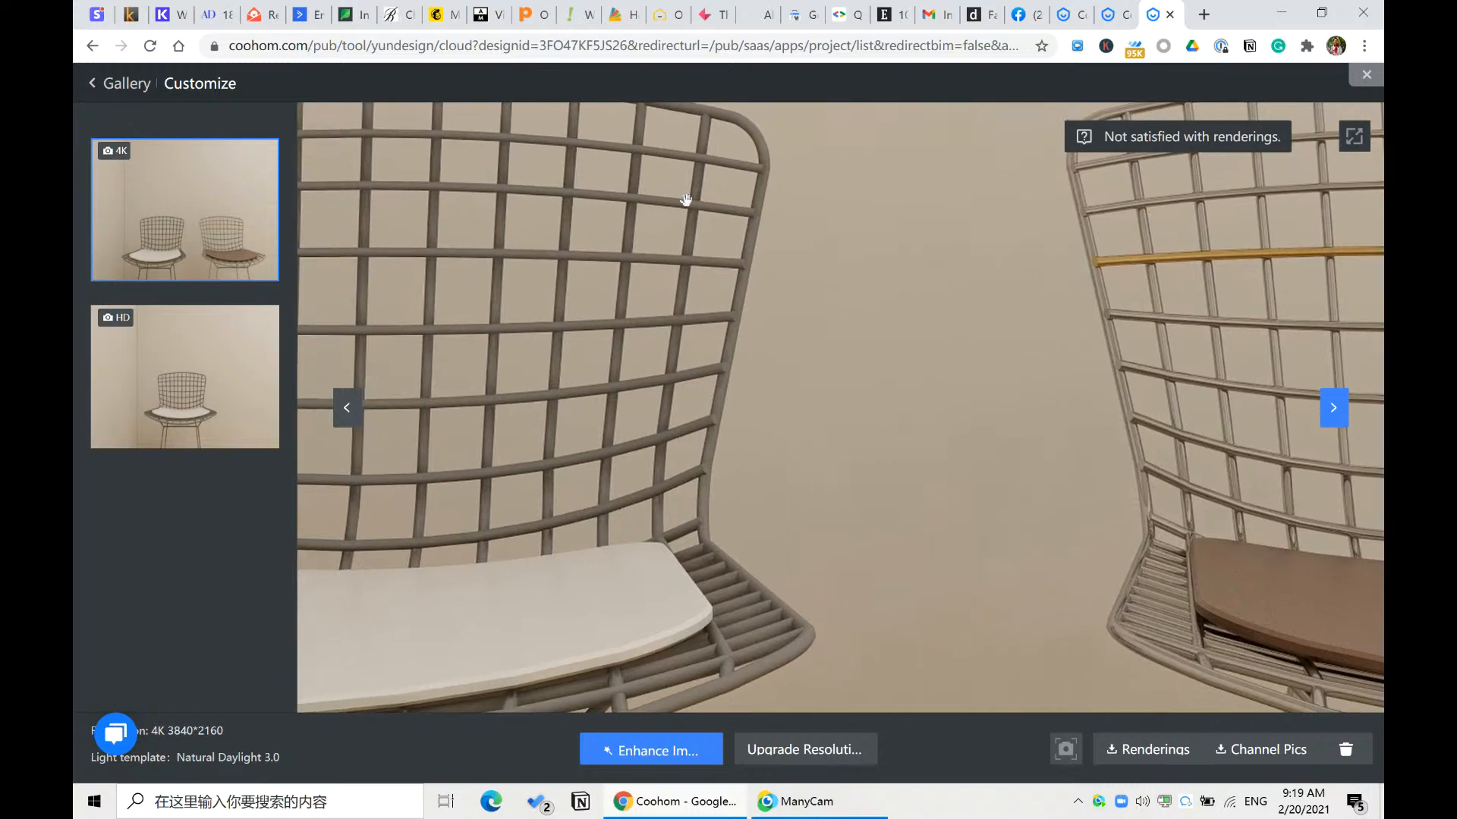
left_click_drag(754, 557, 864, 459)
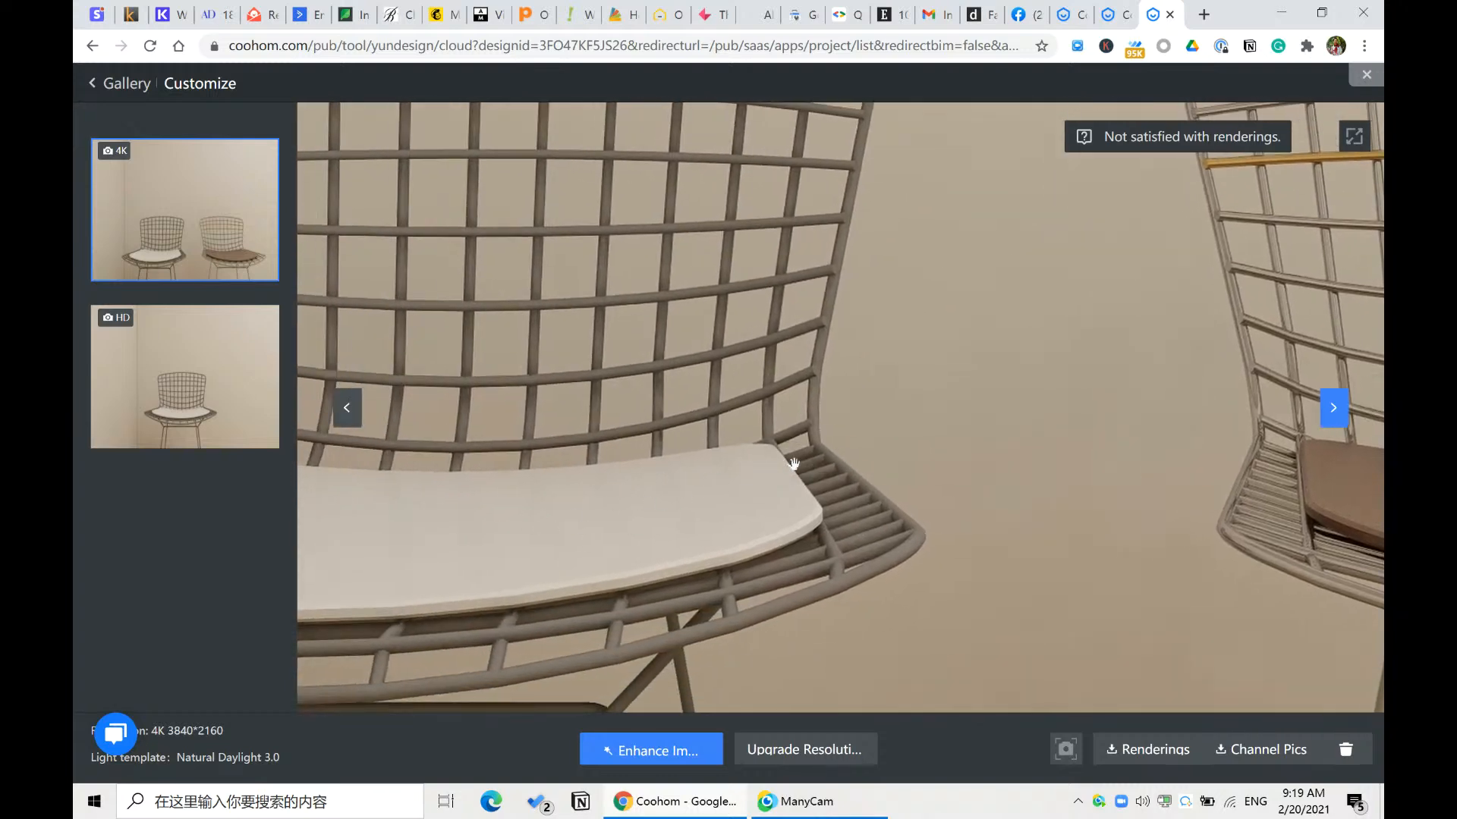
left_click_drag(966, 407, 840, 426)
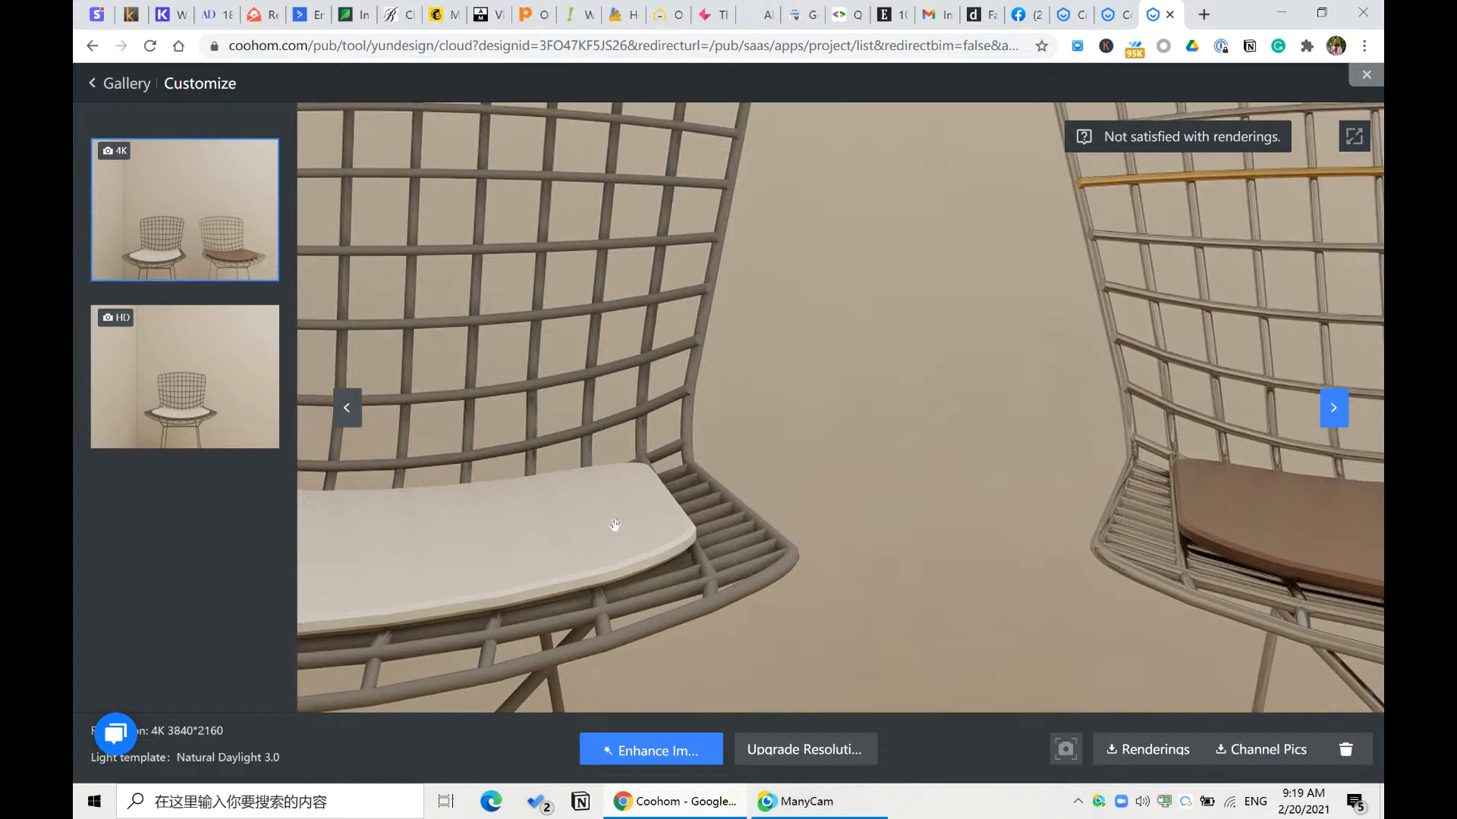
- Inspect the chocolate-cushioned stool's backrest with its gold bar and compare it with the white-cushioned stool from farther out
left_click_drag(892, 487, 758, 491)
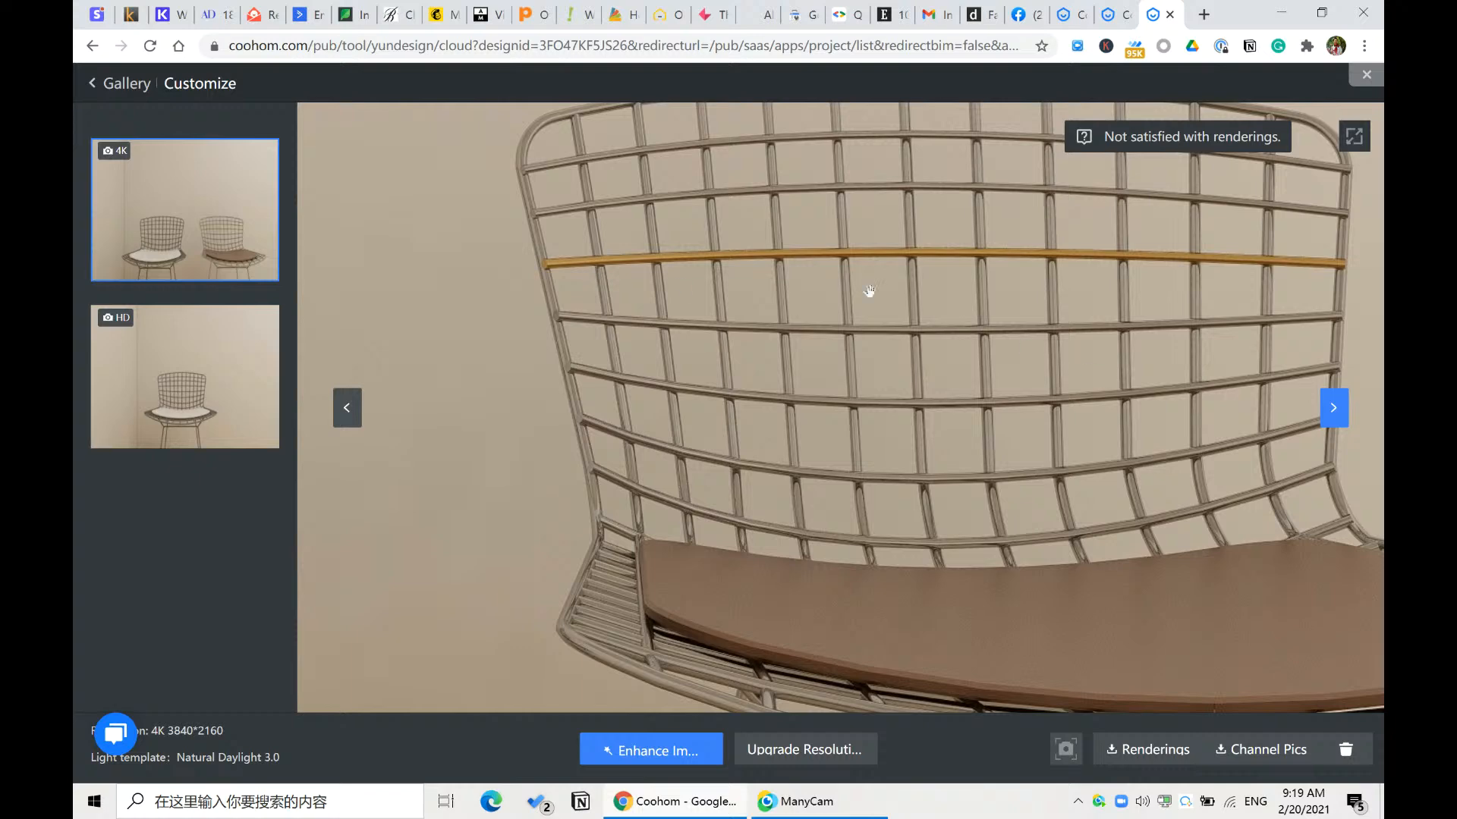
scroll(838, 285, "down", 3)
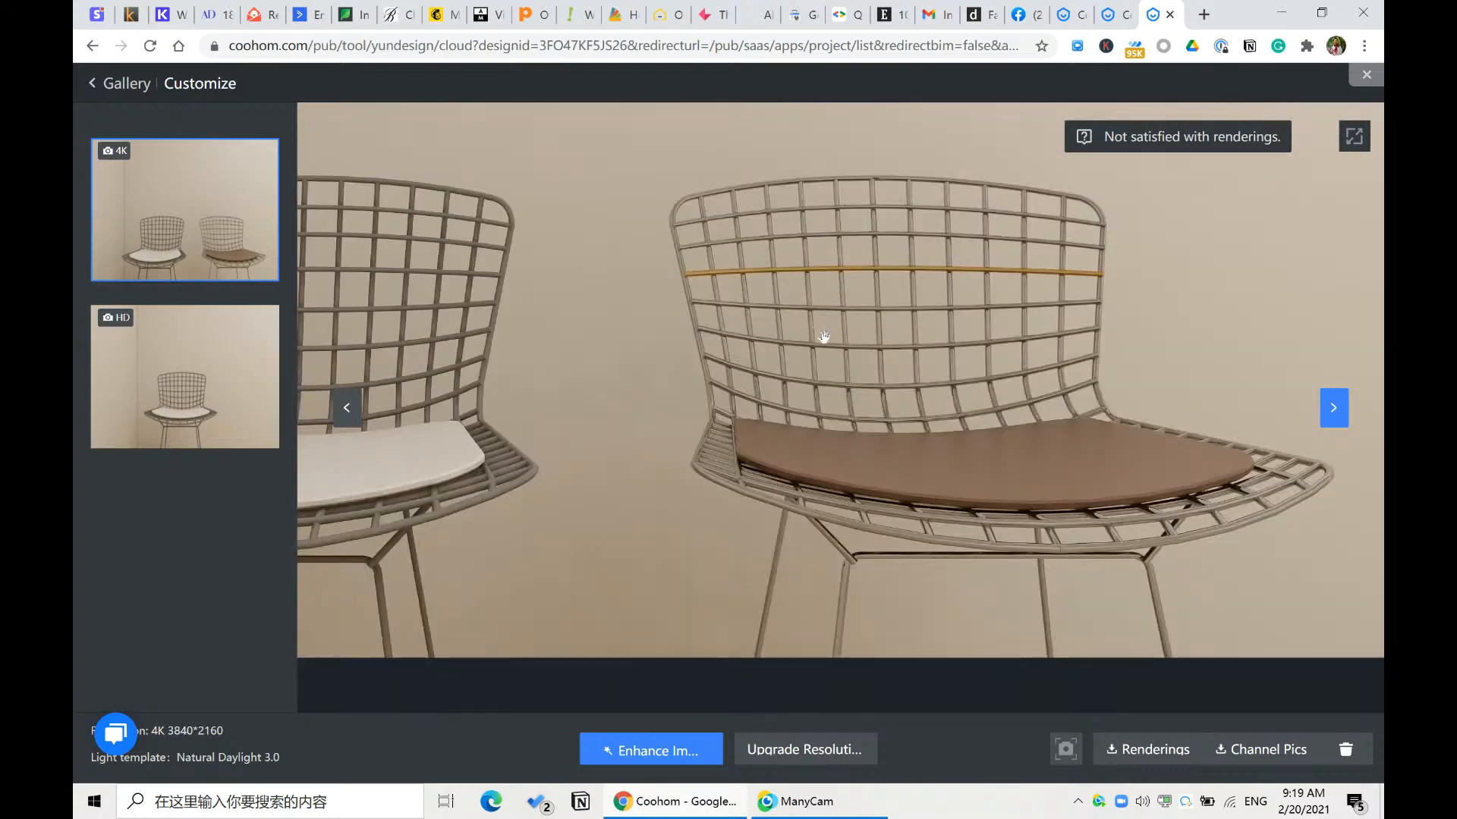
left_click_drag(775, 378, 874, 396)
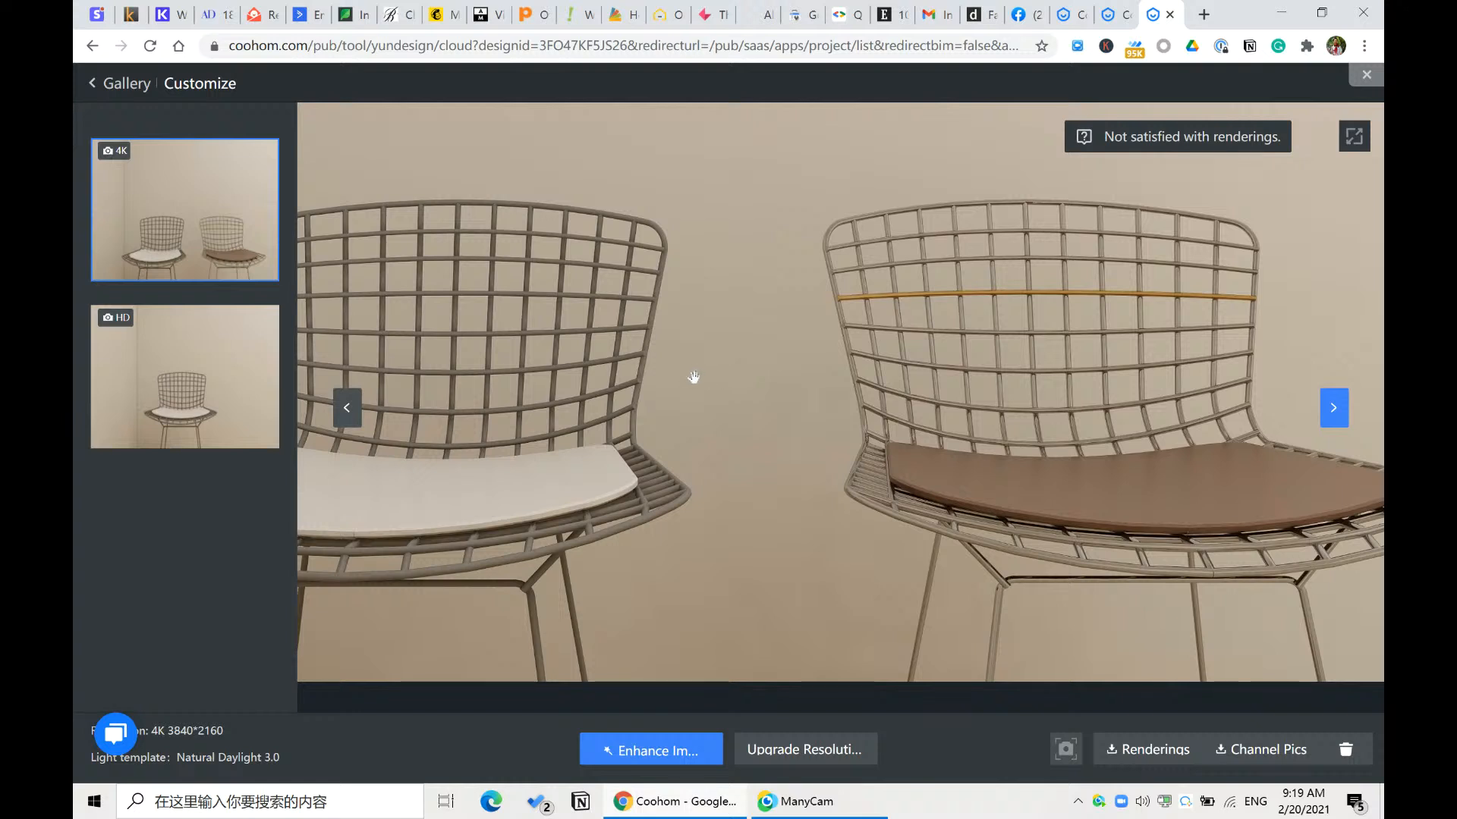
left_click_drag(863, 405, 531, 381)
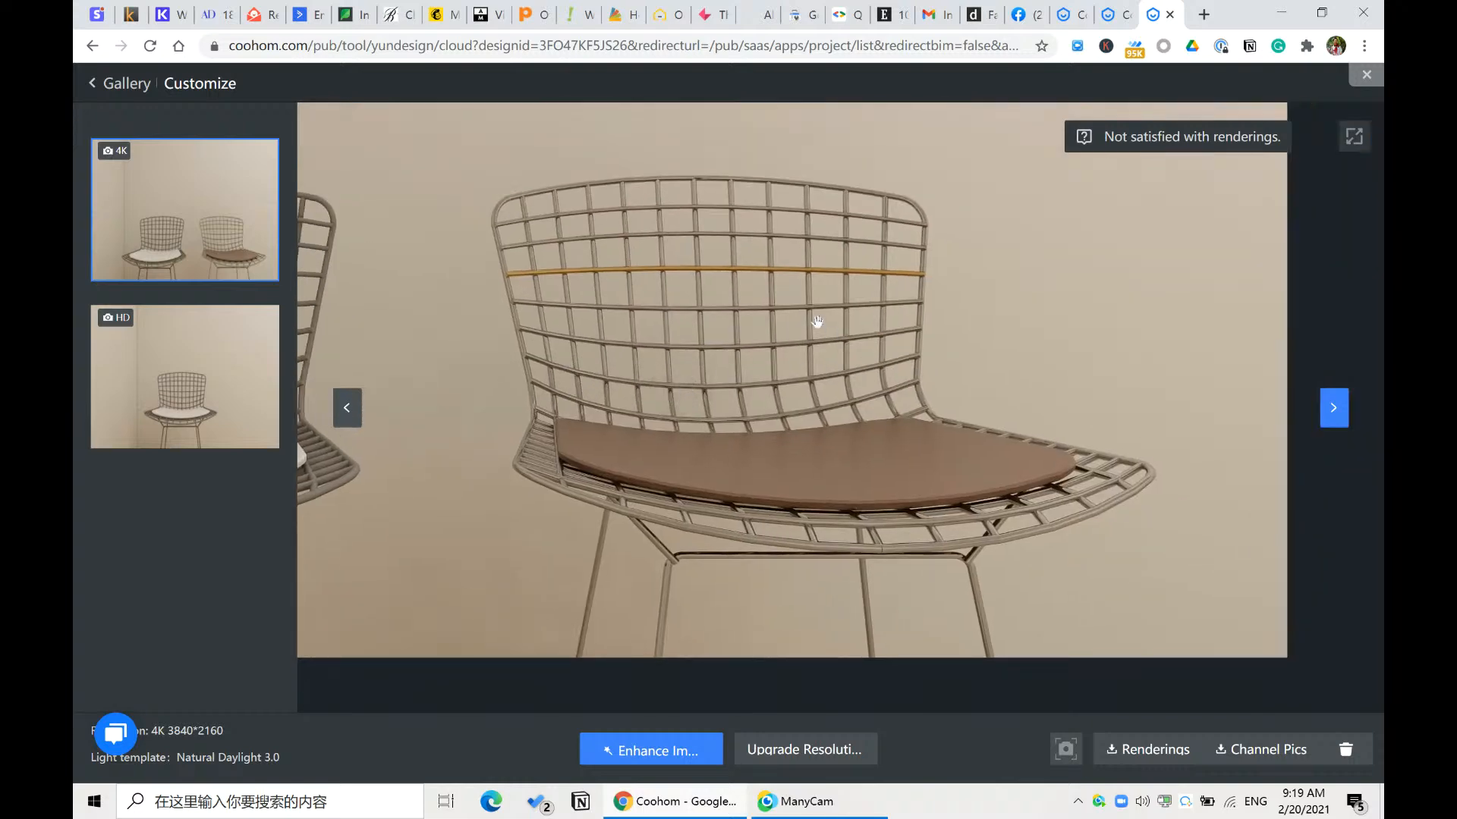
scroll(785, 328, "down", 2)
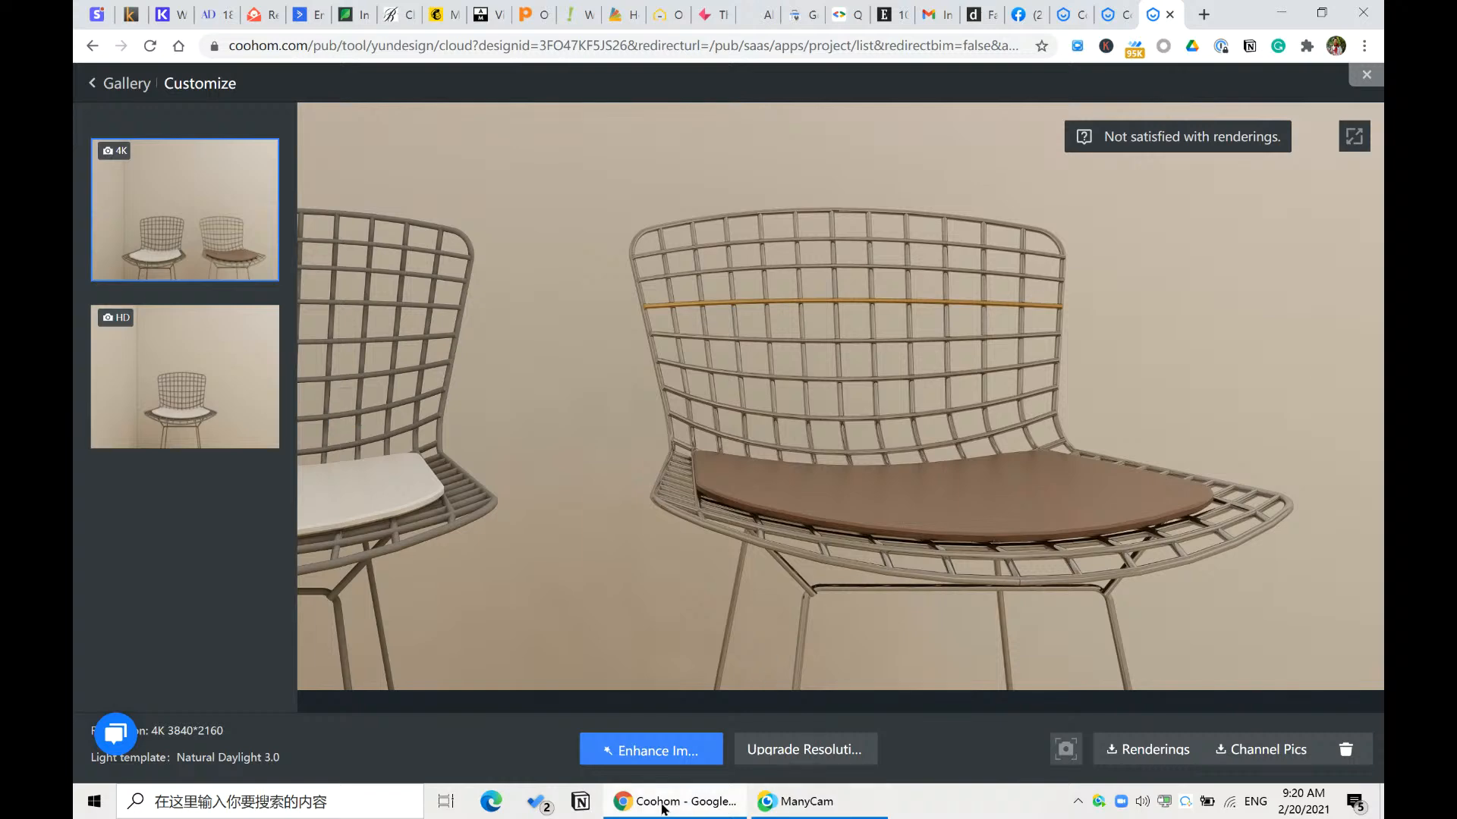
- Close the rendering page and bring up the personal library of uploaded models
left_click(1111, 14)
left_click(1163, 16)
left_click(1167, 15)
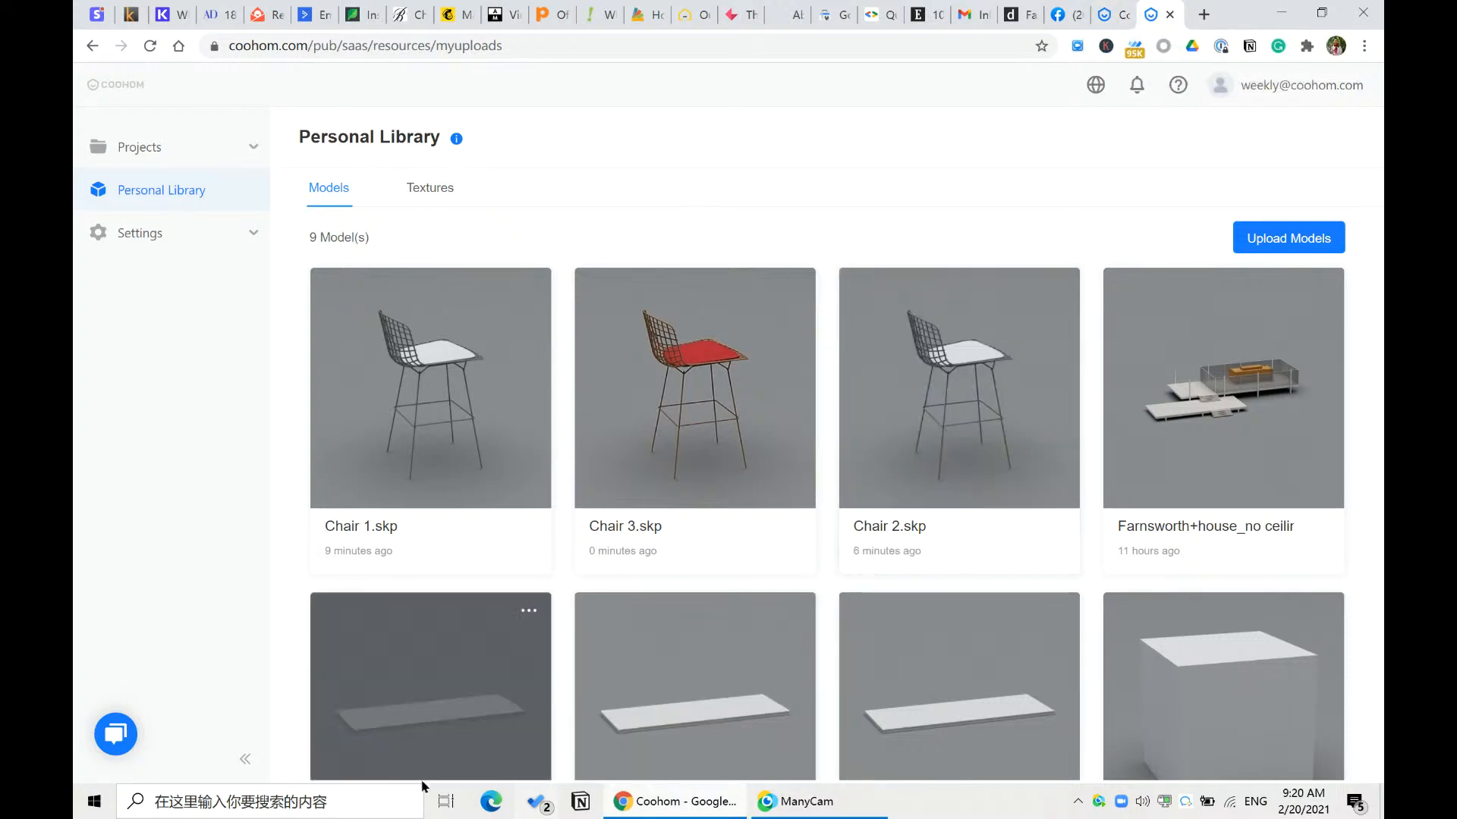
- Open the Farnsworth+house_with furniture file from the desktop's Sketchup Model folder in SketchUp and look over the house
left_click(90, 804)
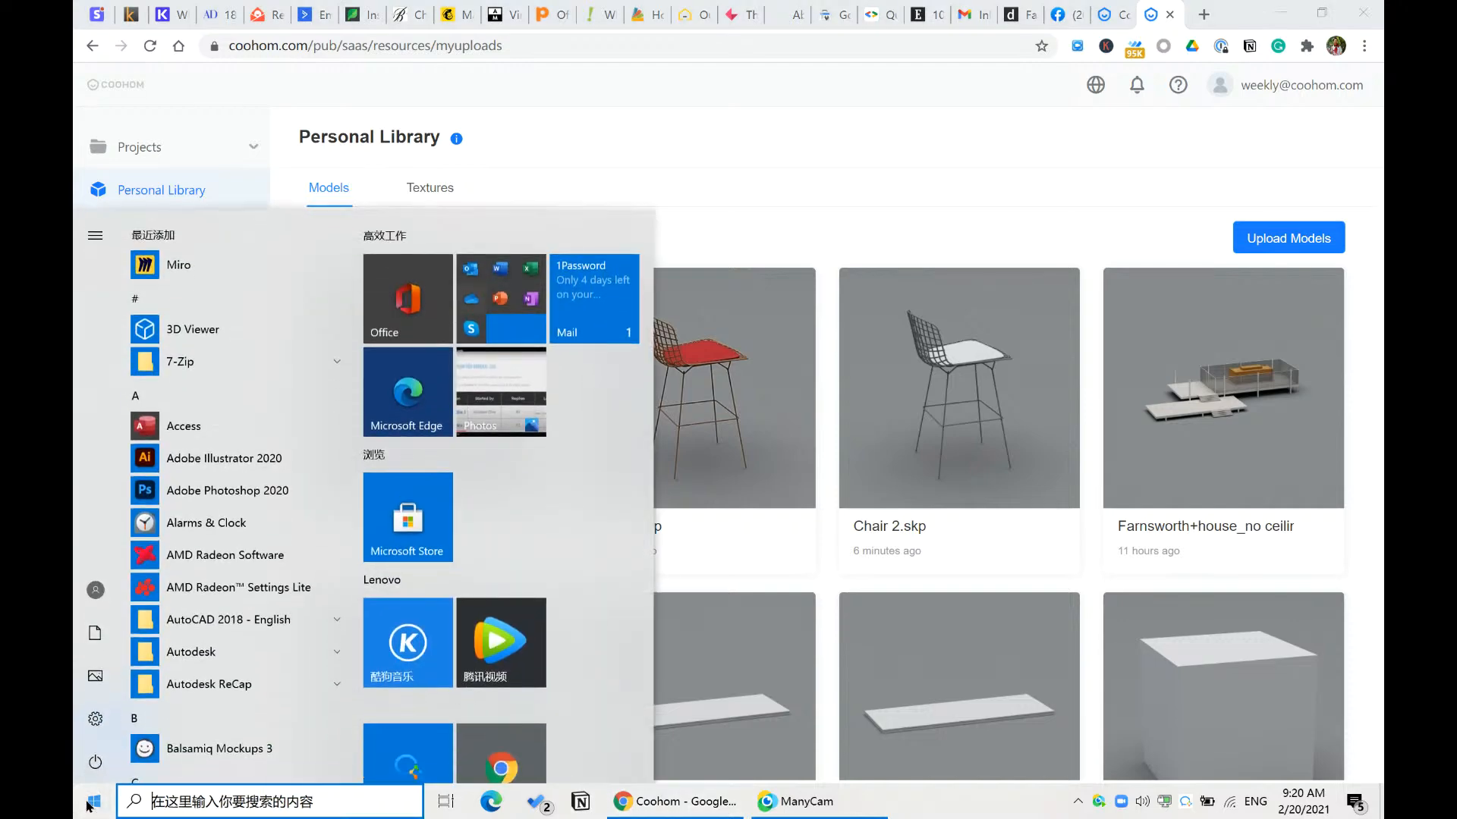
left_click(91, 803)
key("super+e")
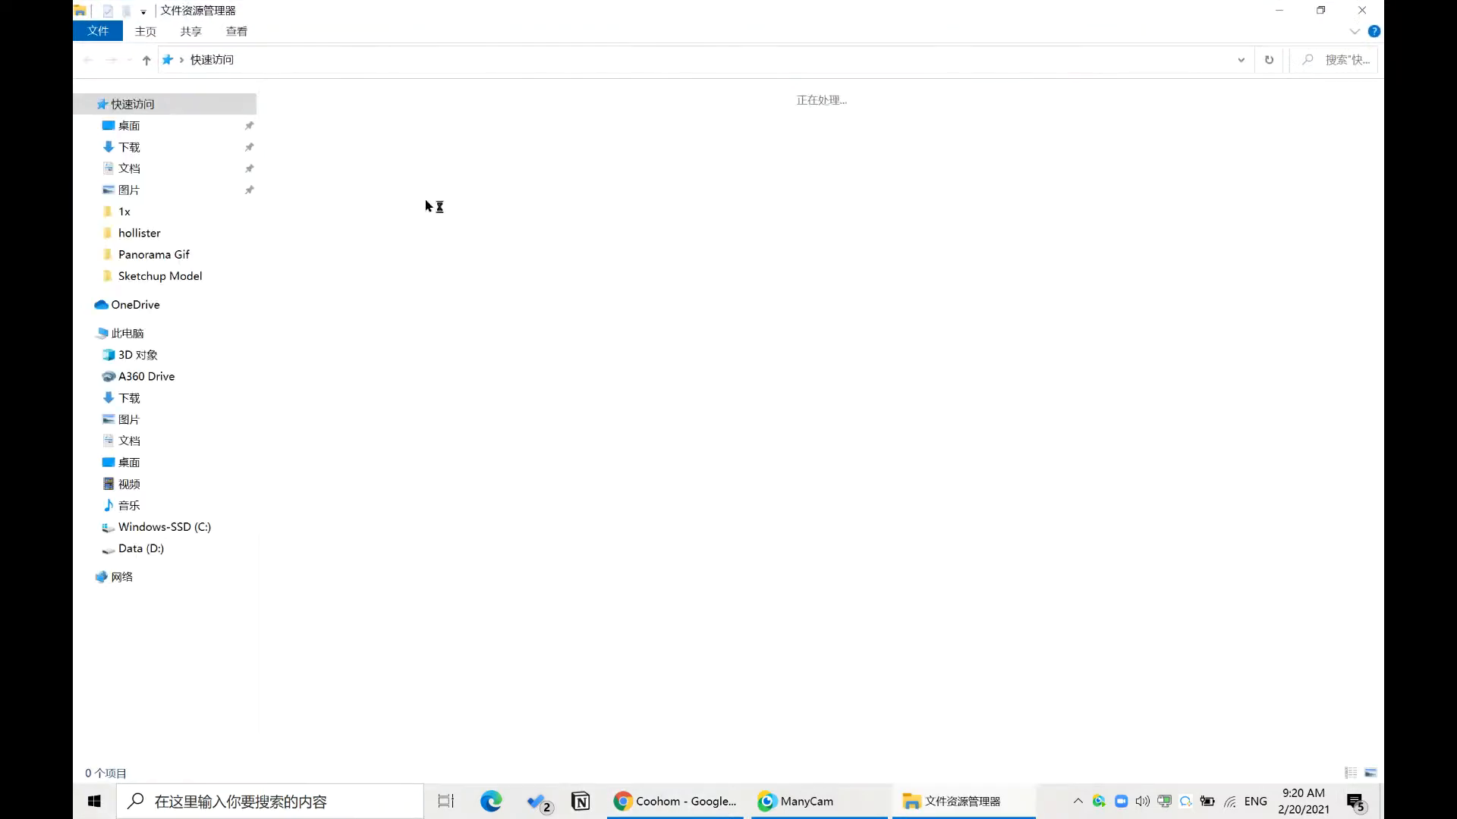
left_click(129, 126)
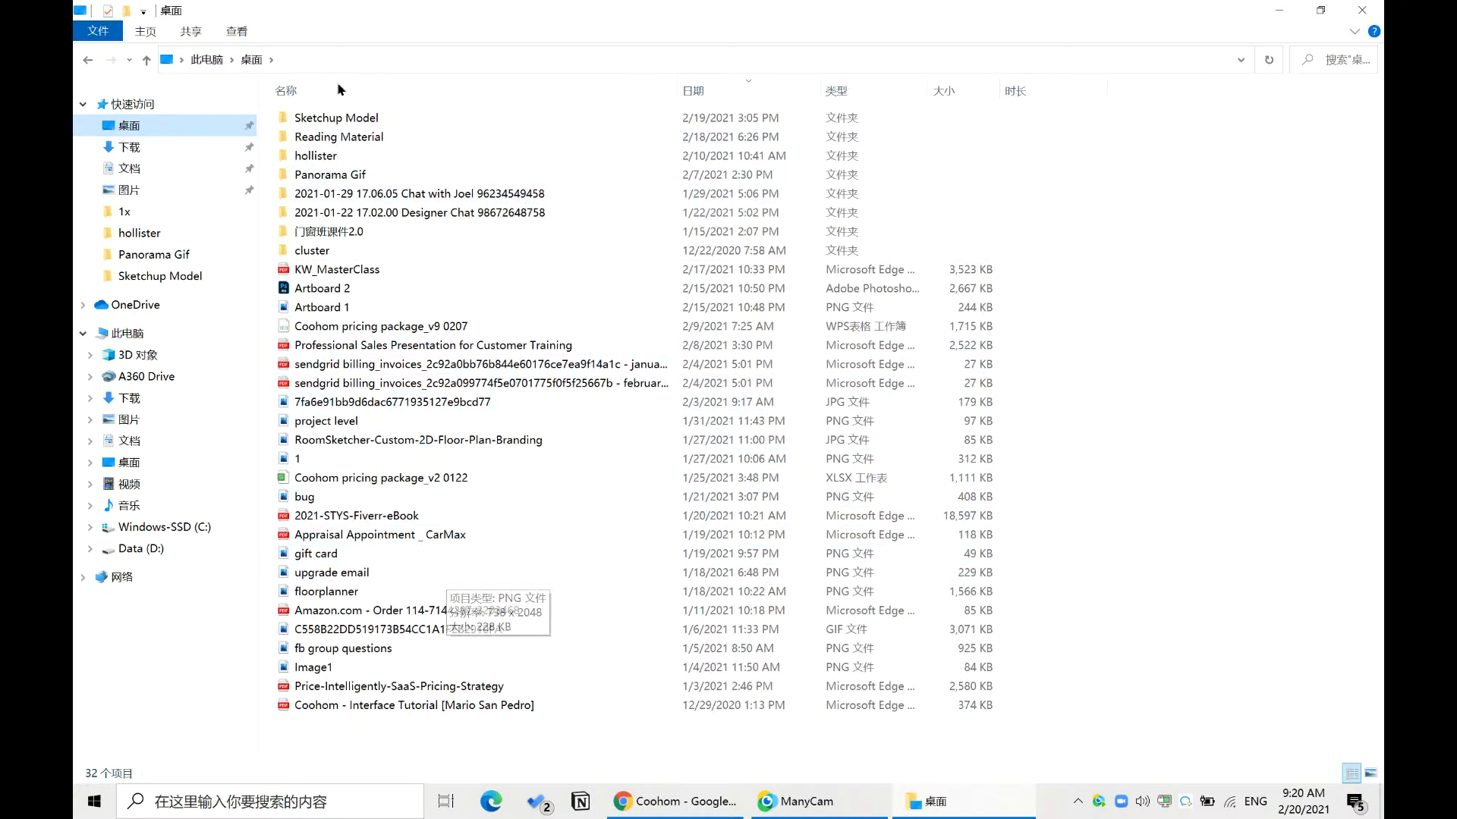
double_click(326, 118)
left_click(336, 118)
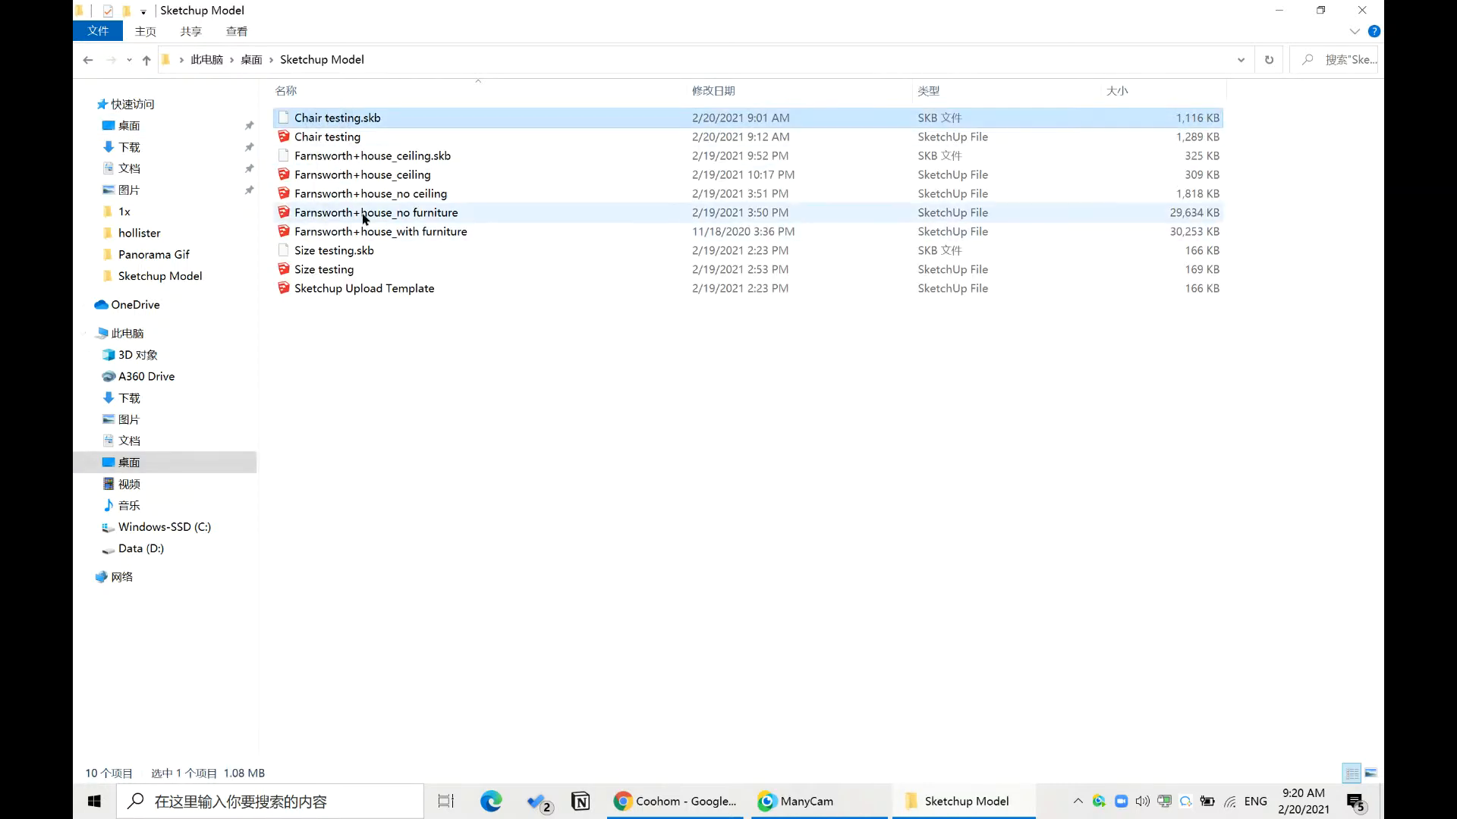
left_click(341, 213)
left_click(342, 231)
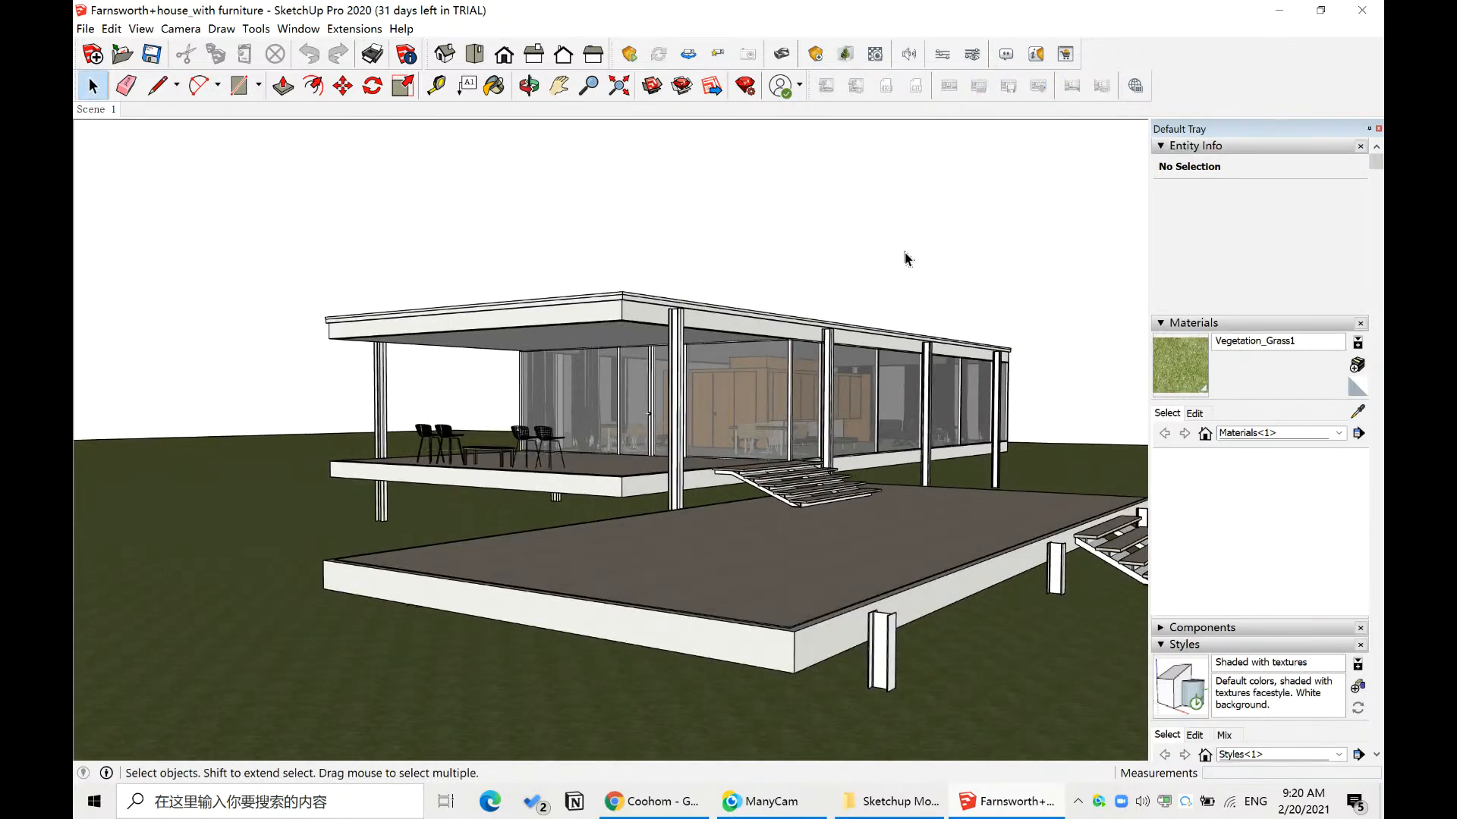
middle_click_drag(904, 254, 739, 372)
- Open the Size testing file from the Sketchup Model folder as well and return to the whole house model
key("alt+Tab")
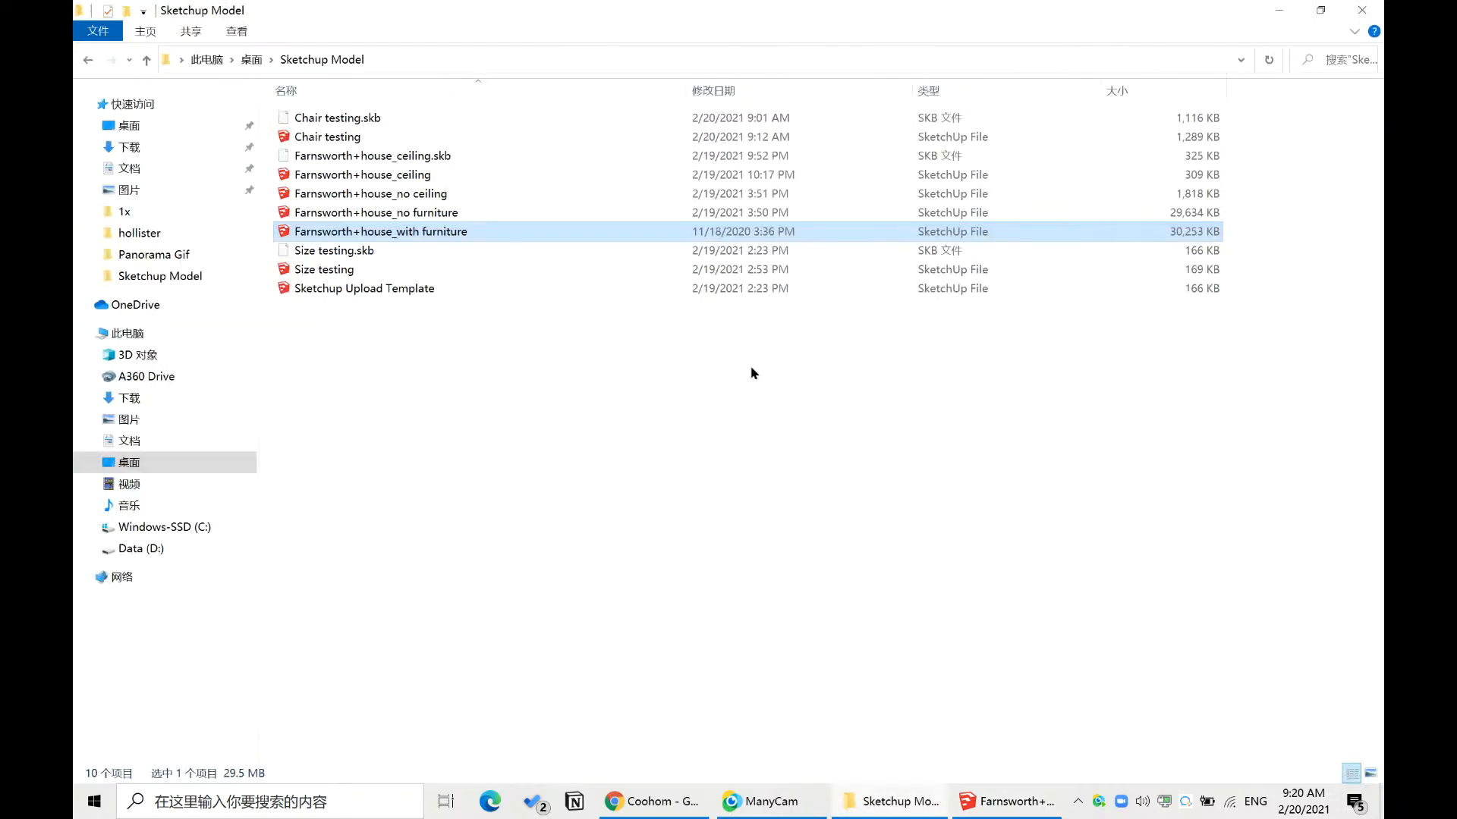
left_click(351, 270)
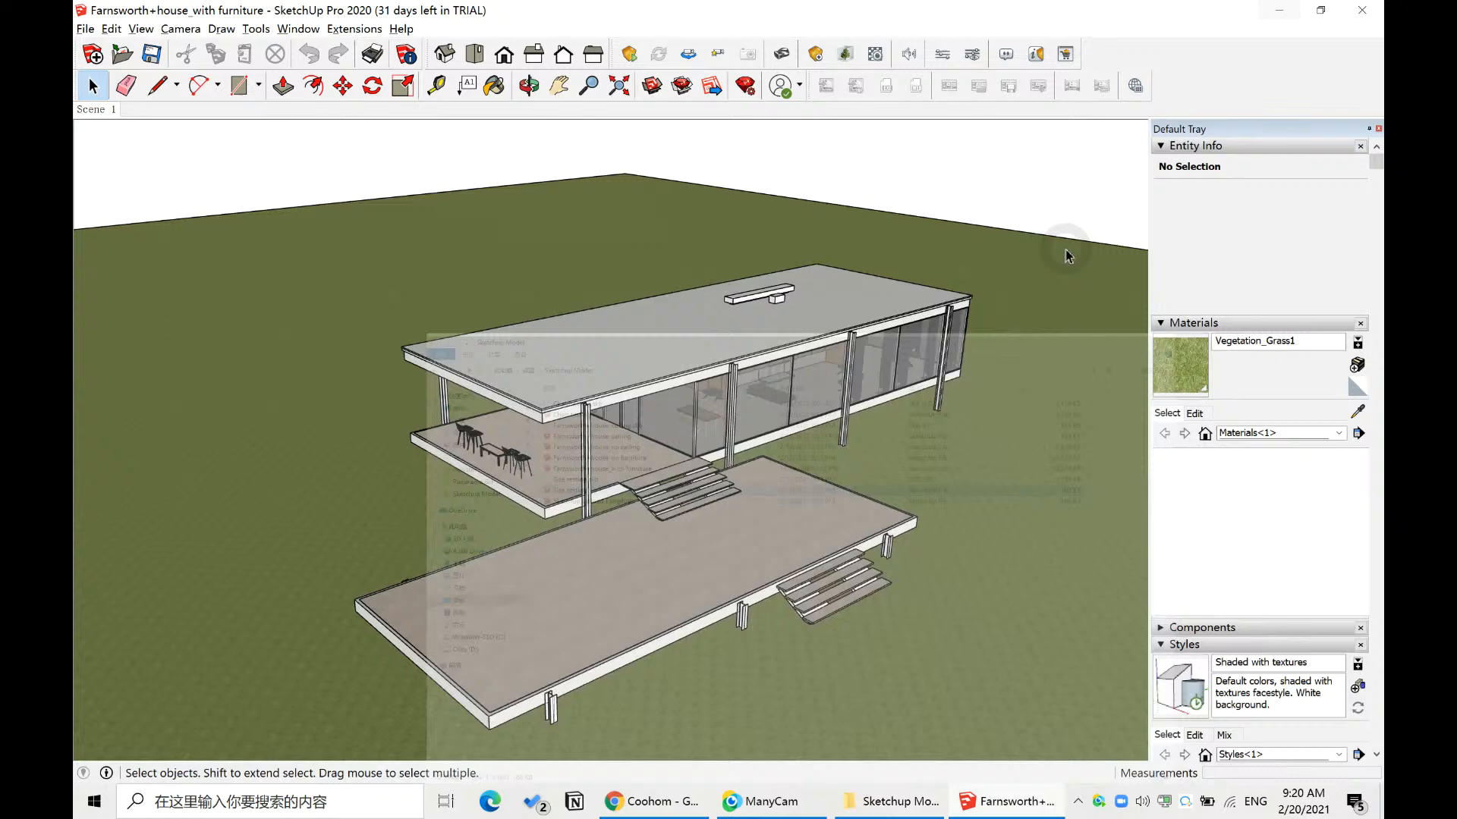
left_click(1279, 10)
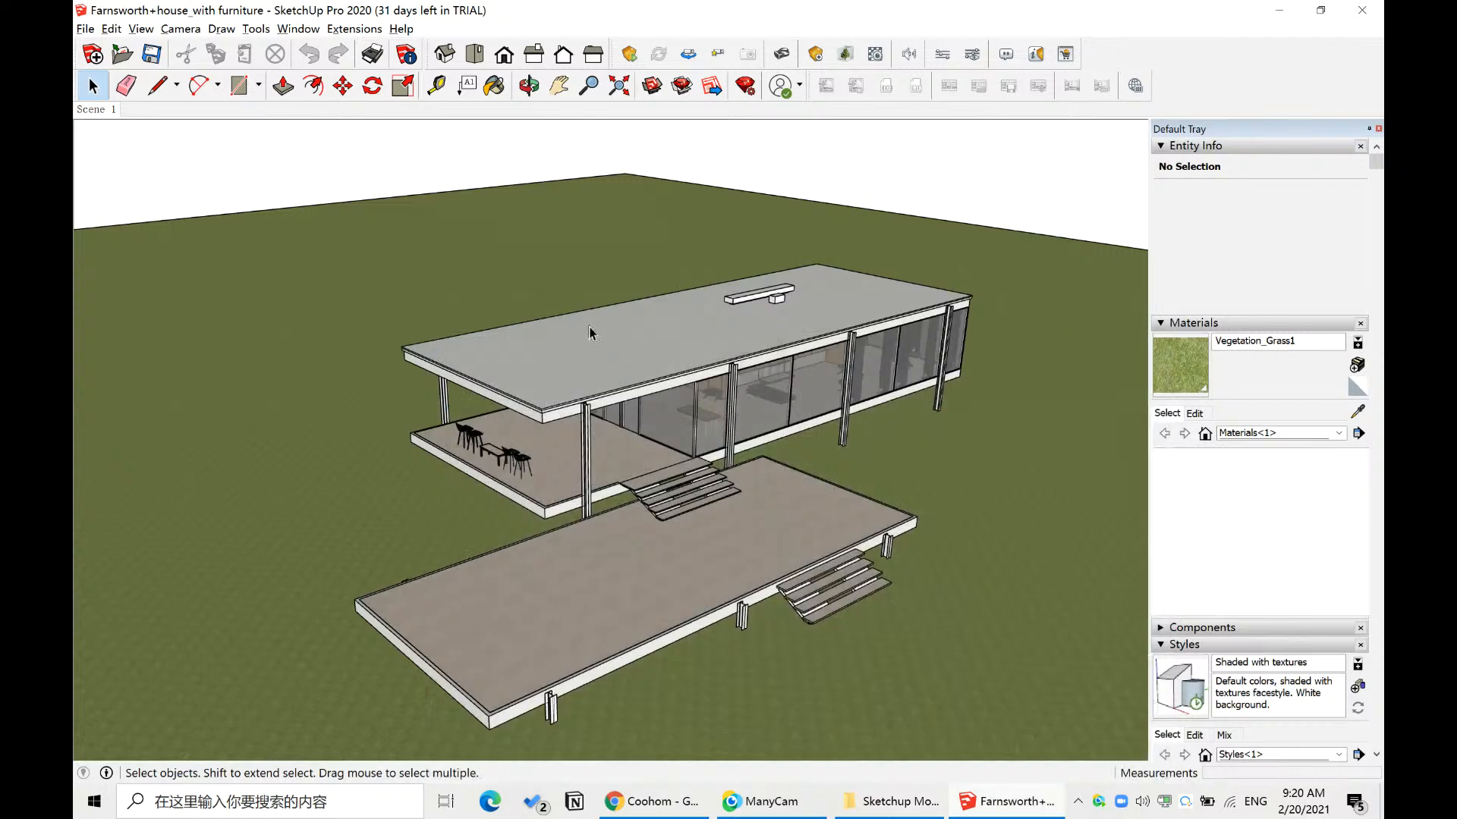
scroll(553, 326, "down", 3)
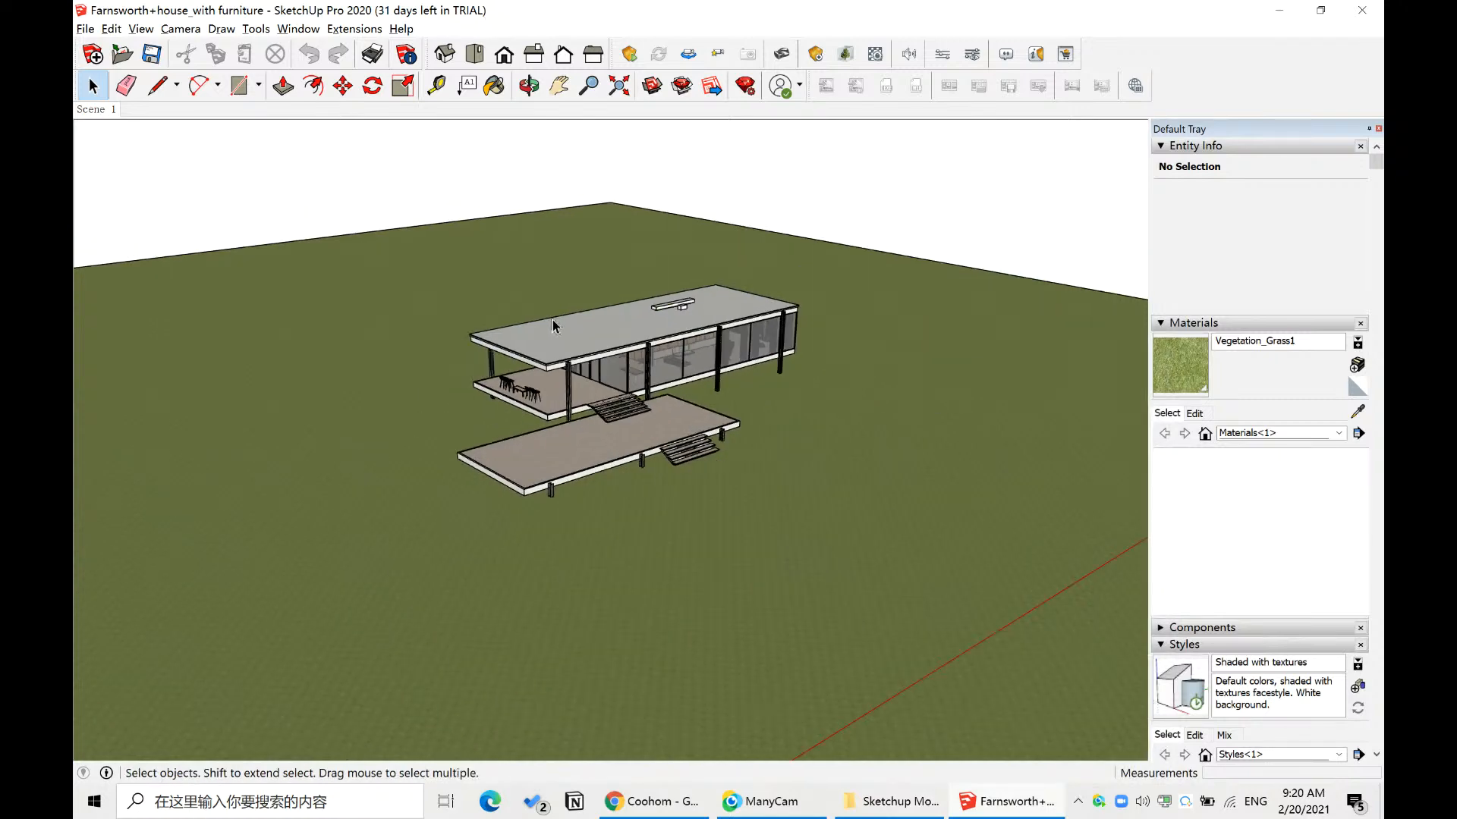
scroll(570, 340, "down", 2)
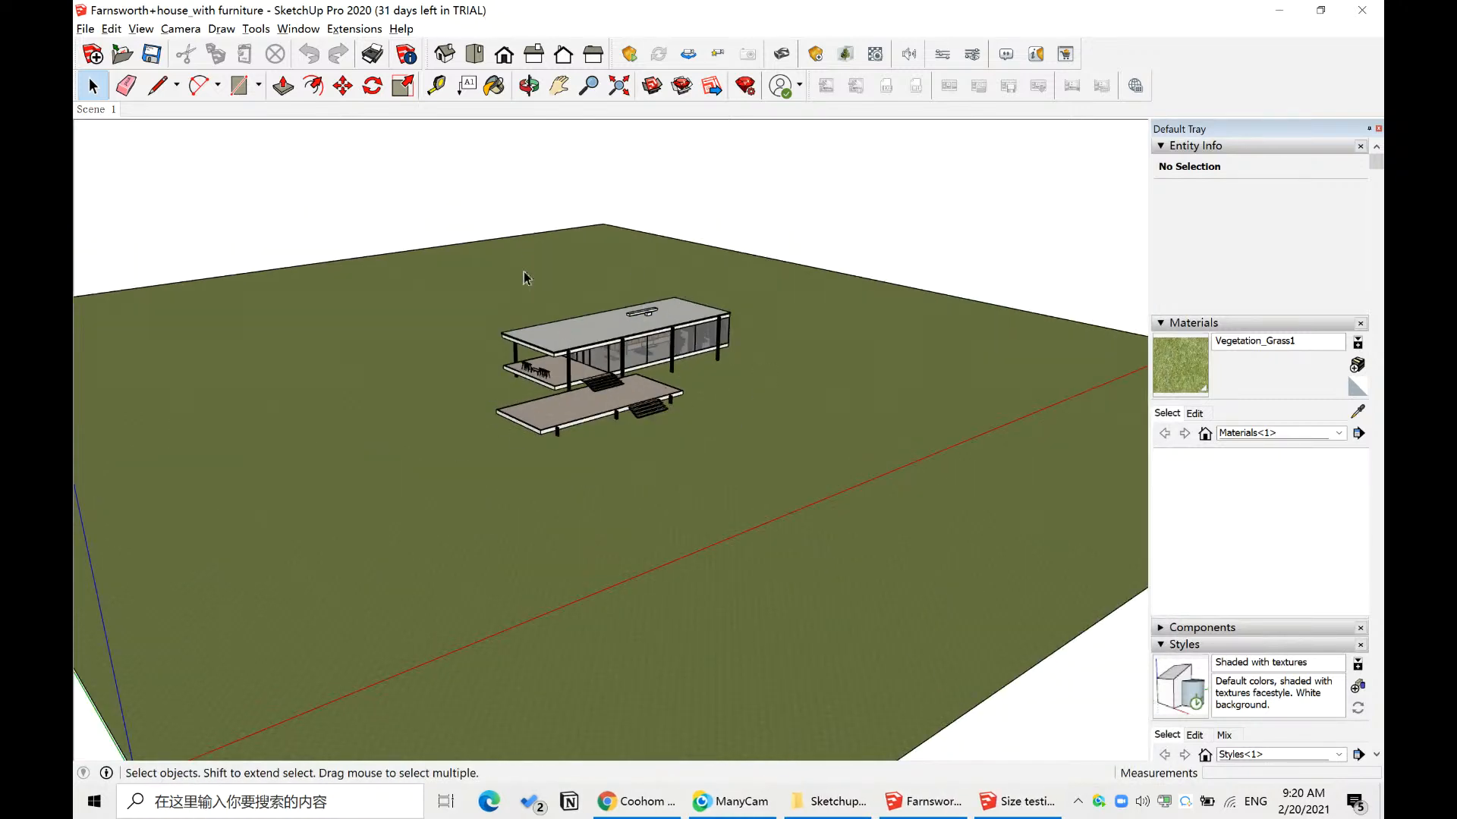
- Copy the cube from the Size testing model and paste it onto the Farnsworth house's ground over the building
left_click(1024, 812)
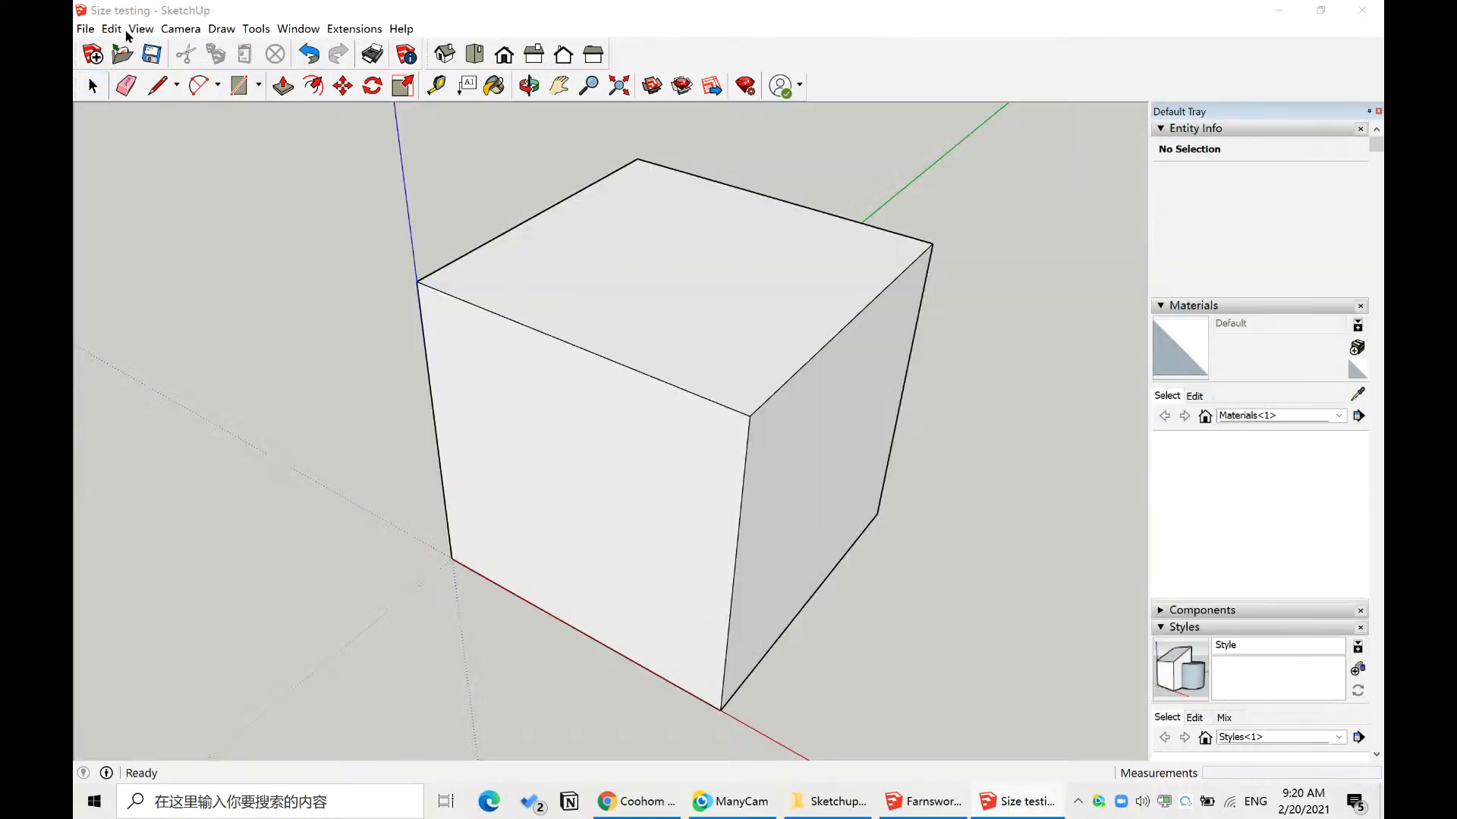
left_click(749, 438)
key("ctrl+c")
left_click(933, 801)
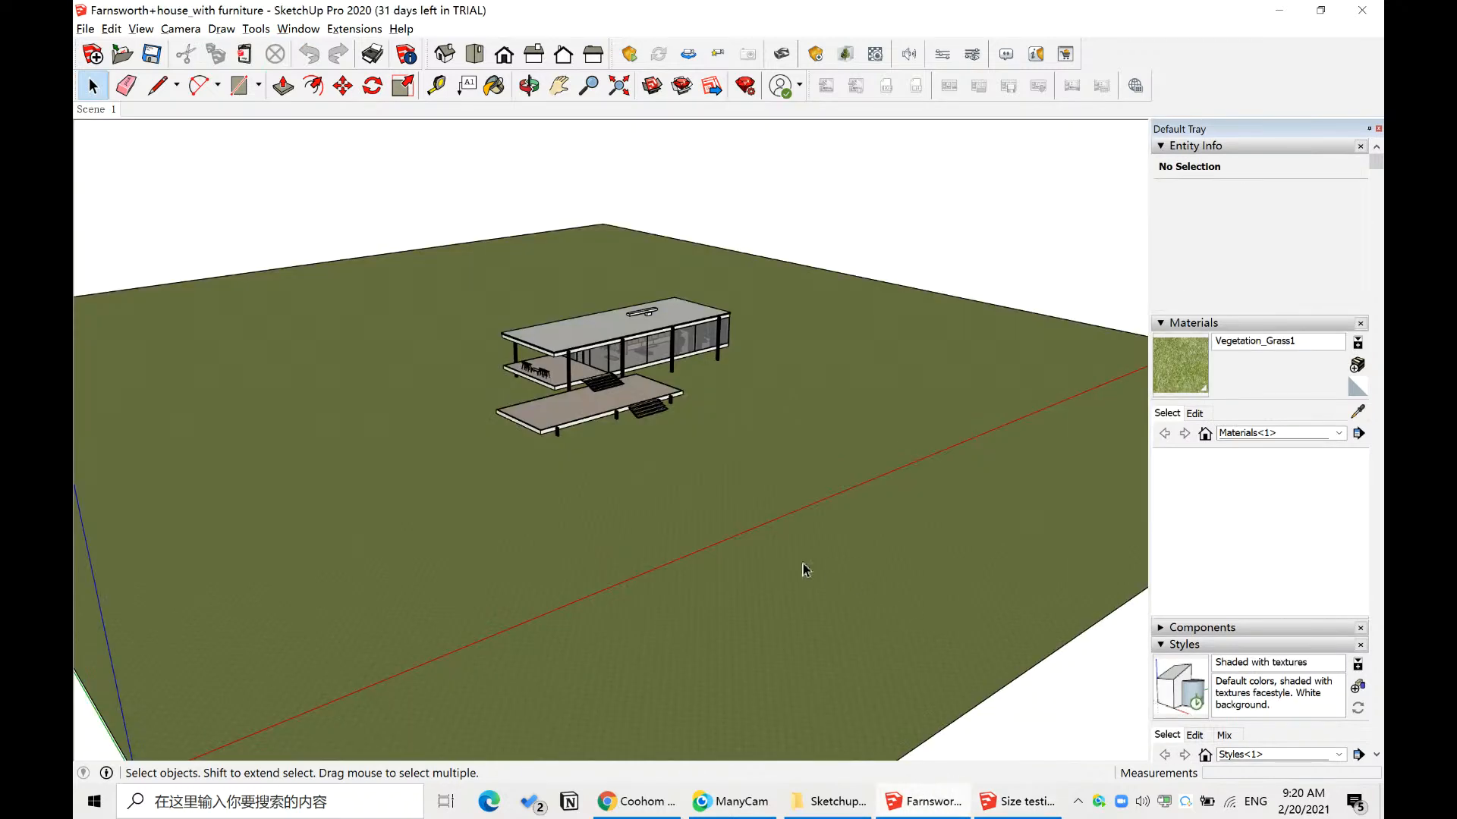
key("ctrl+v")
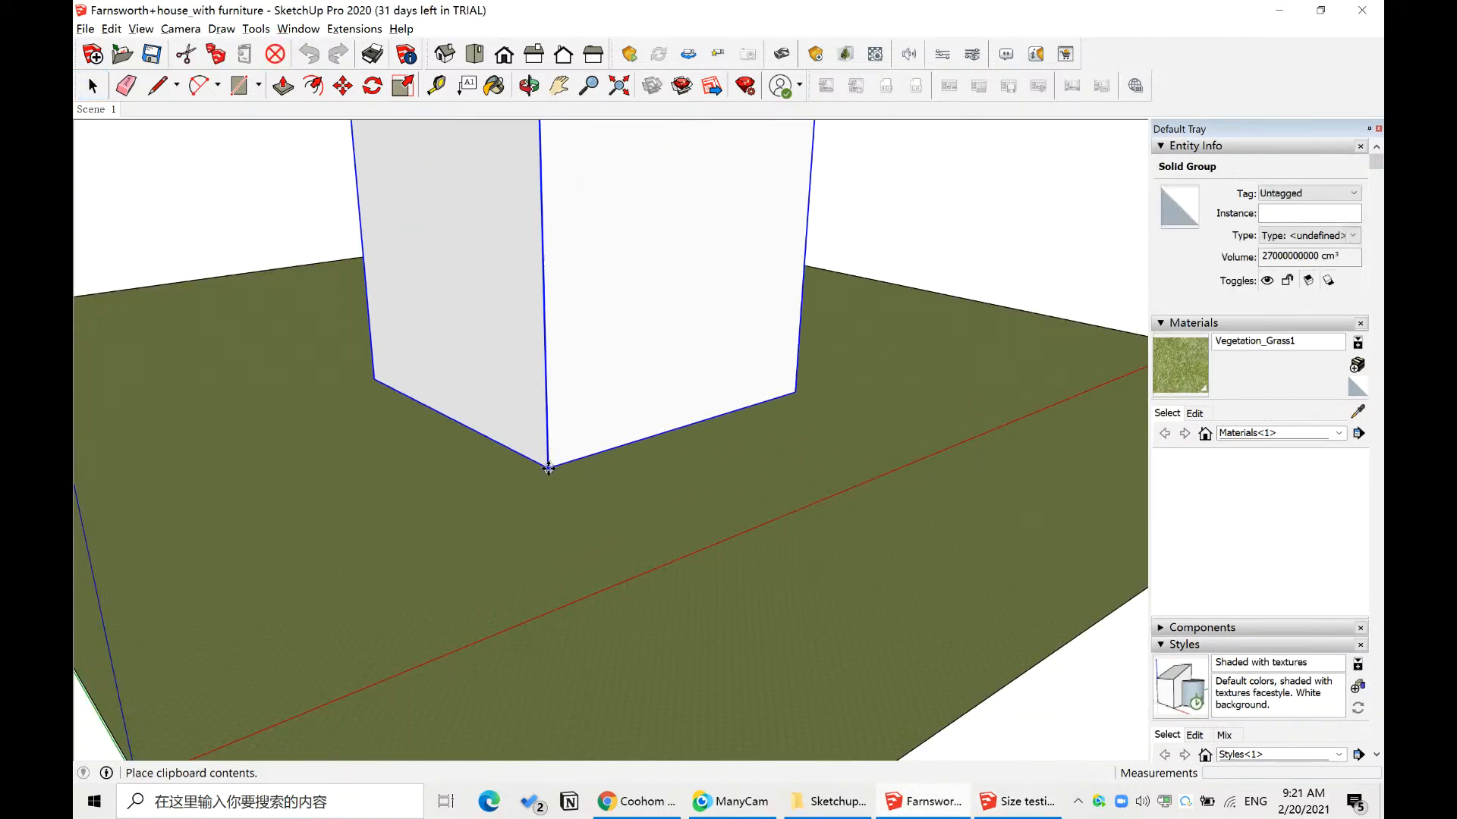
left_click(549, 466)
middle_click_drag(889, 475, 796, 511)
middle_click_drag(614, 461, 559, 445)
left_click(552, 447)
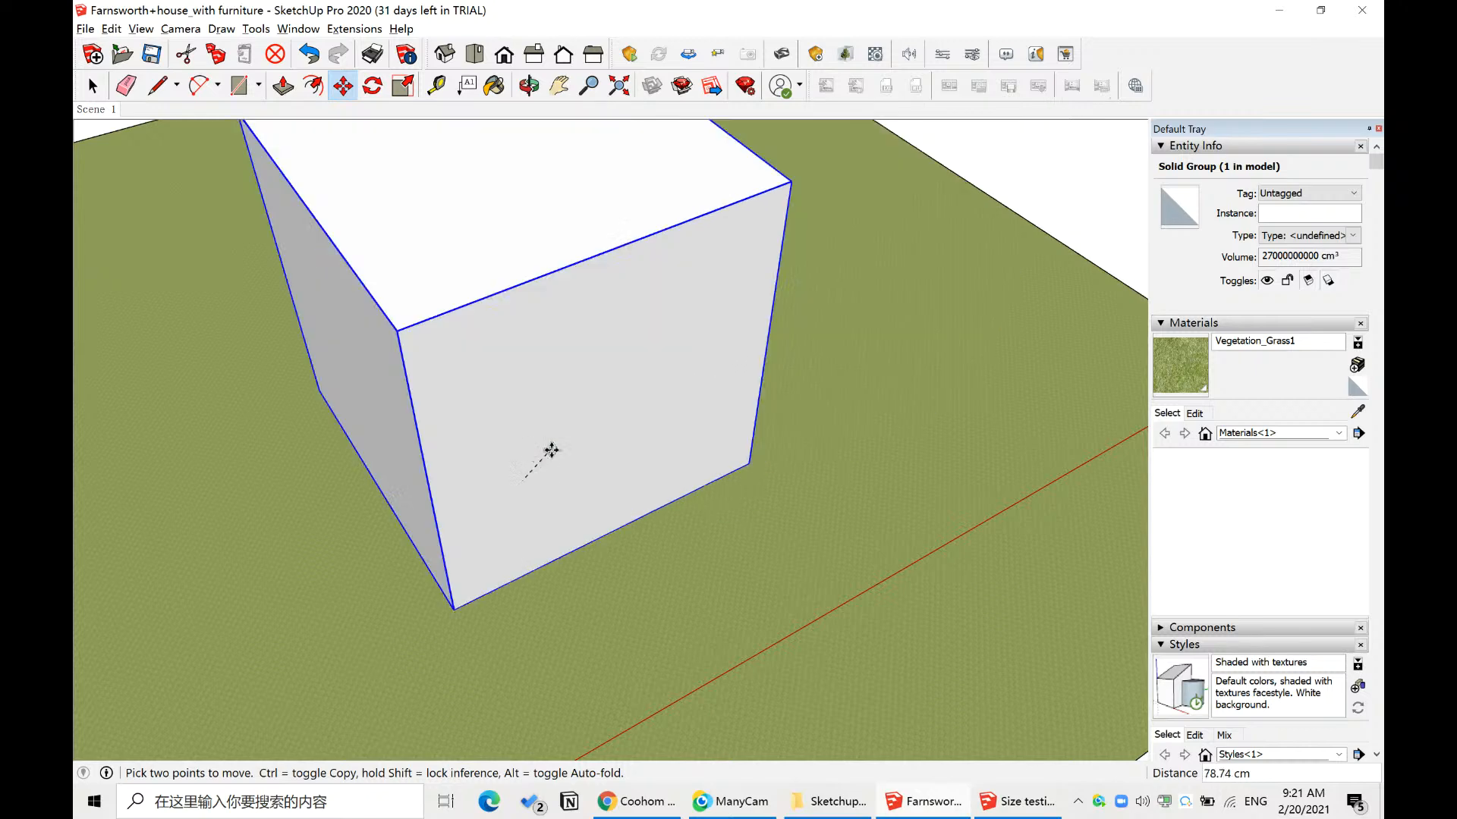
key("Escape")
- Set the camera to the Top view and turn on the X-ray face style to see the house through the cube
scroll(599, 471, "down", 3)
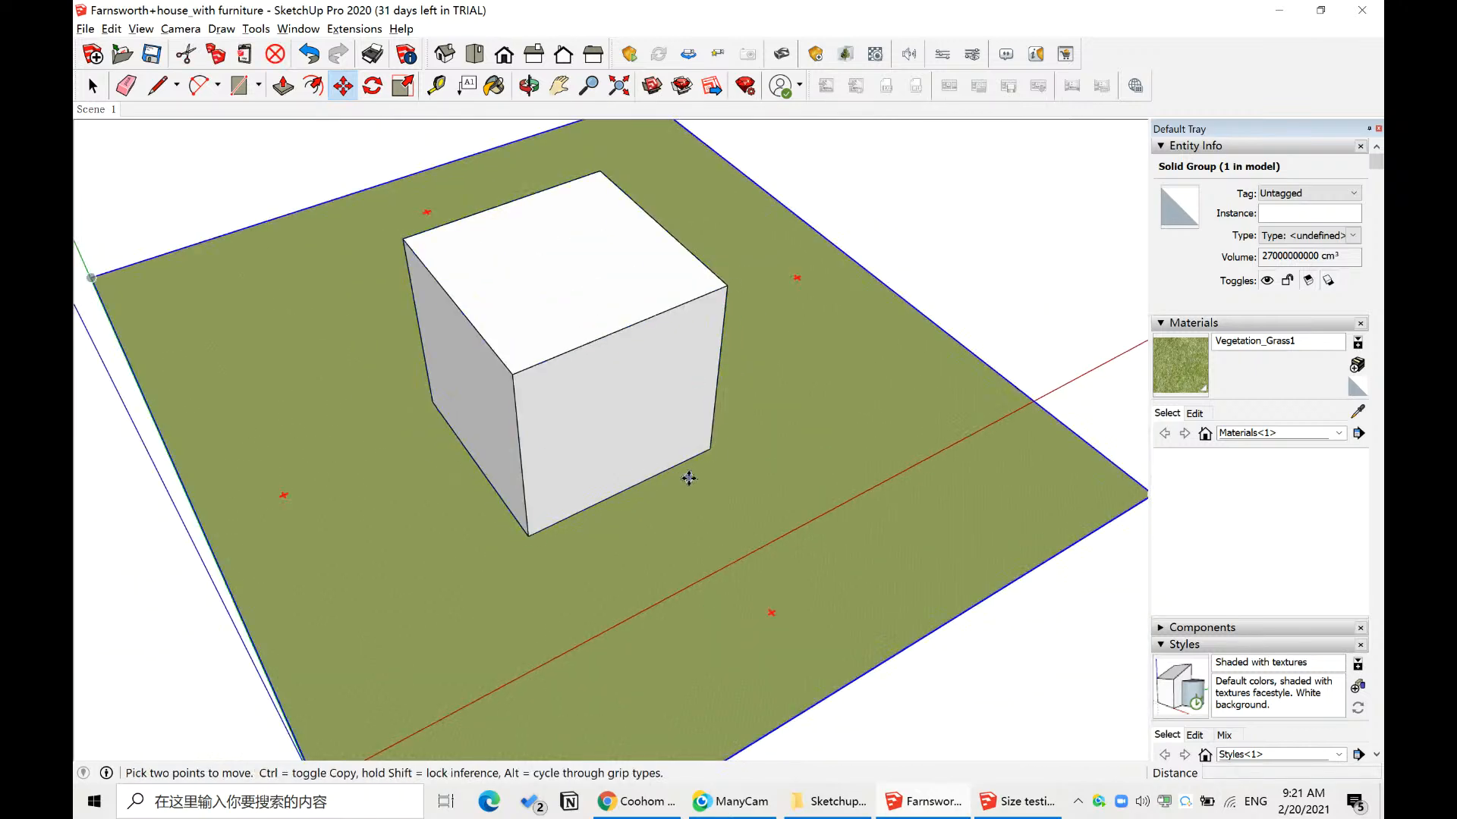
middle_click_drag(800, 418, 773, 440)
left_click(474, 53)
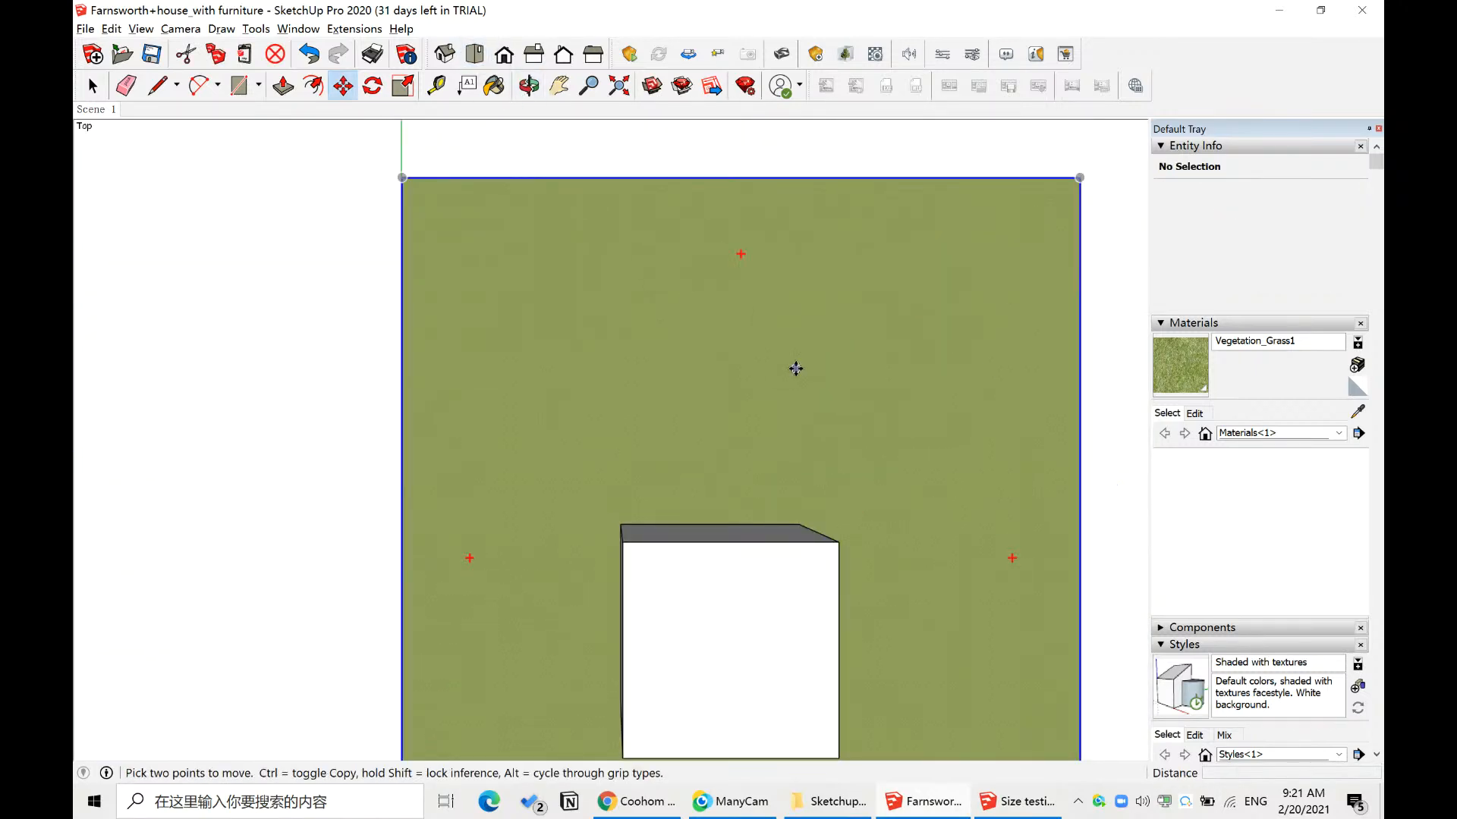
scroll(607, 426, "down", 2)
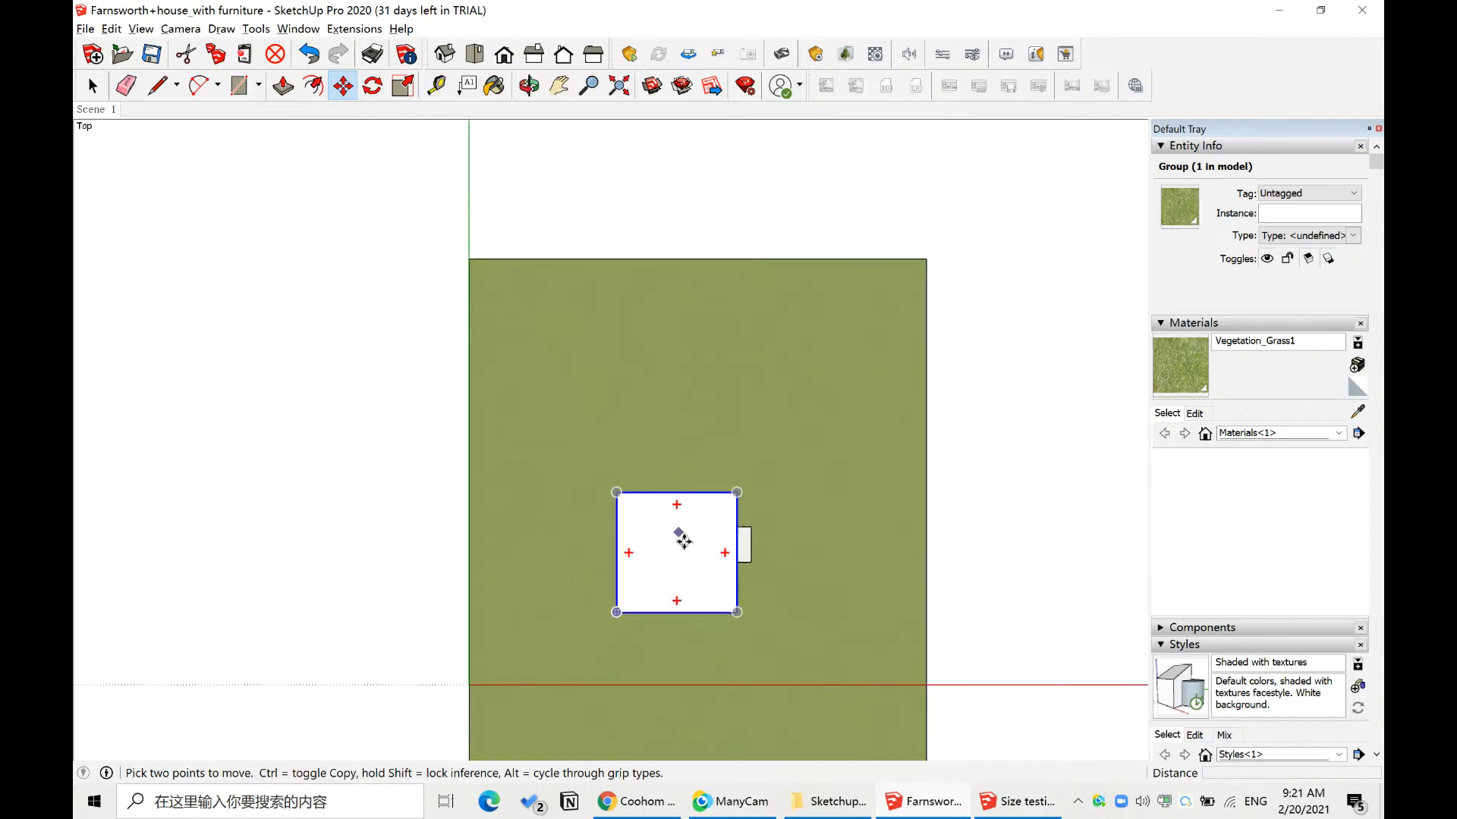
key("space")
scroll(1219, 667, "down", 3)
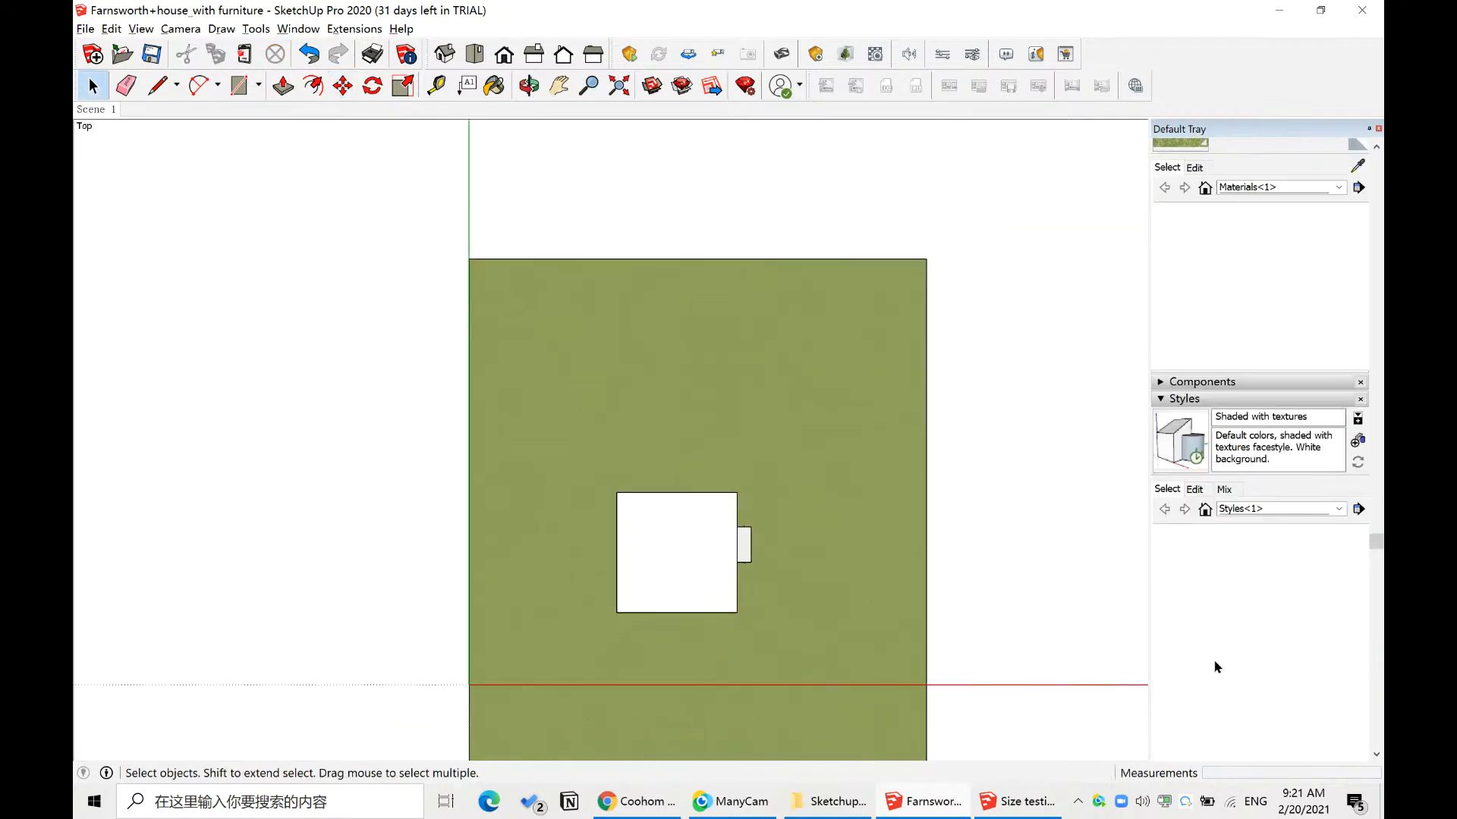
left_click(1194, 490)
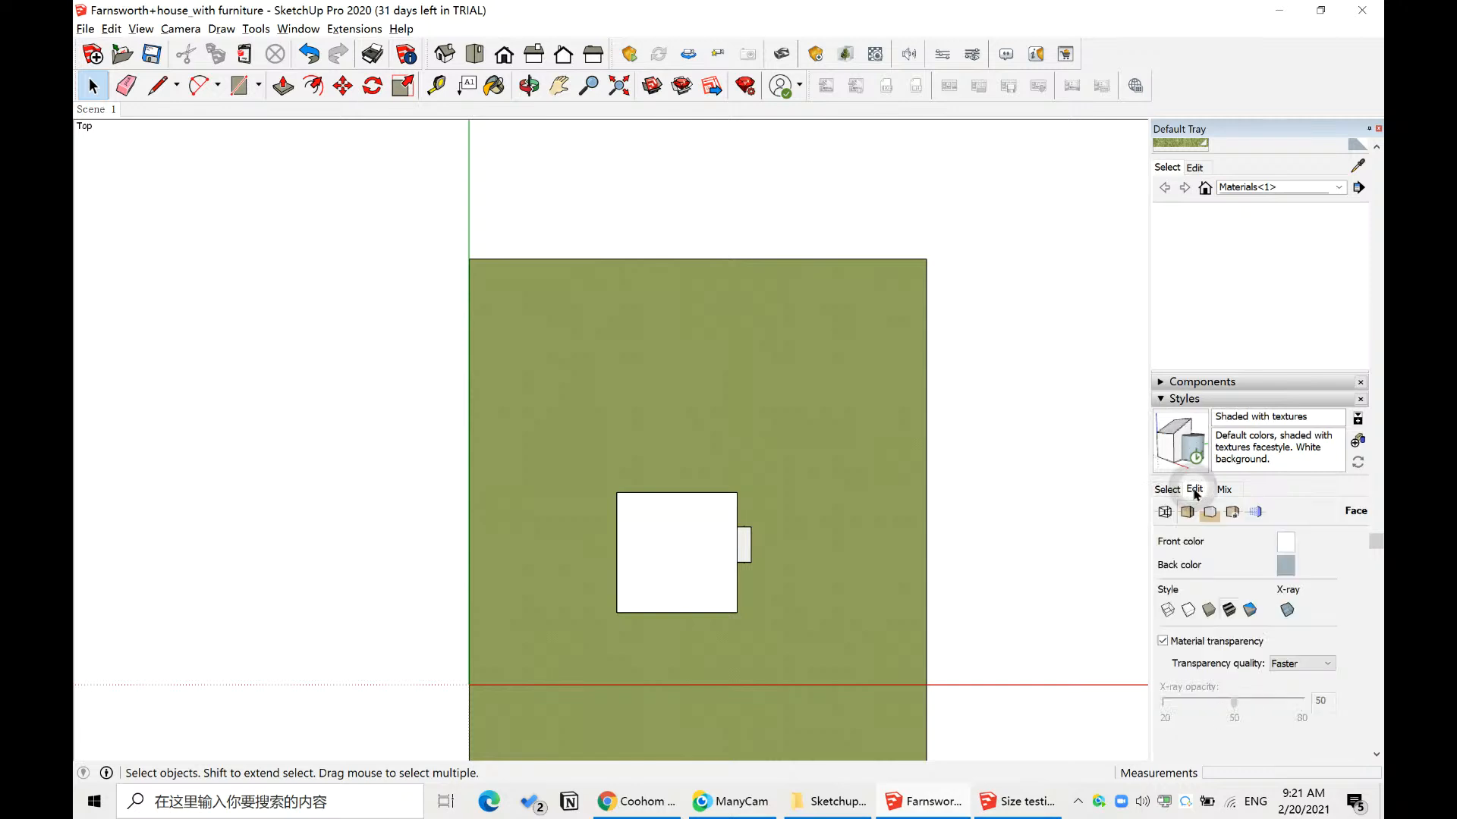
left_click(1287, 611)
scroll(744, 584, "up", 3)
- Move the cube group 335.28 cm along the red axis so it spans from the lower terrace's outer edge to the house's far end
left_click(742, 594)
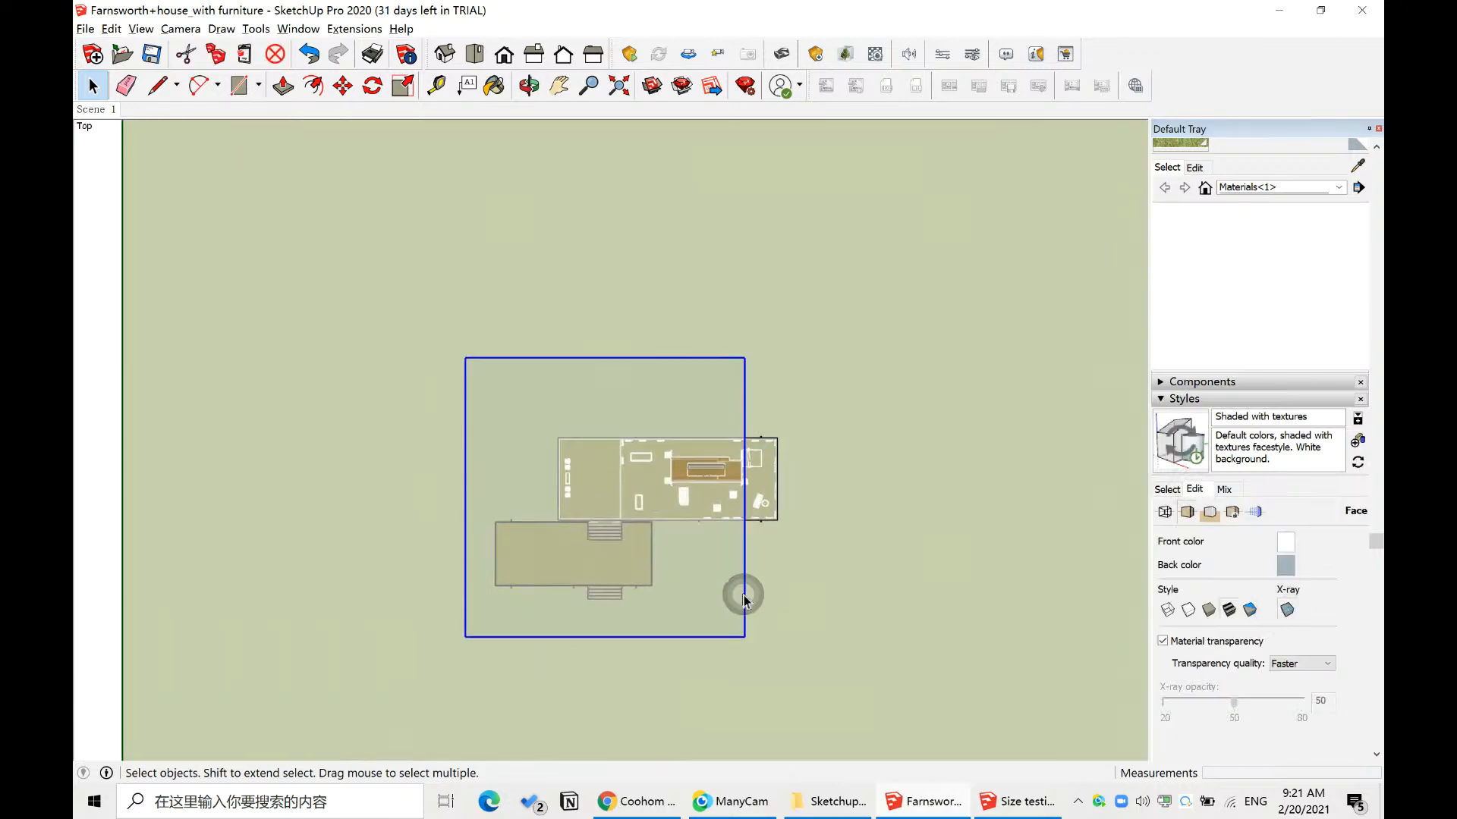
left_click(706, 575)
left_click(747, 569)
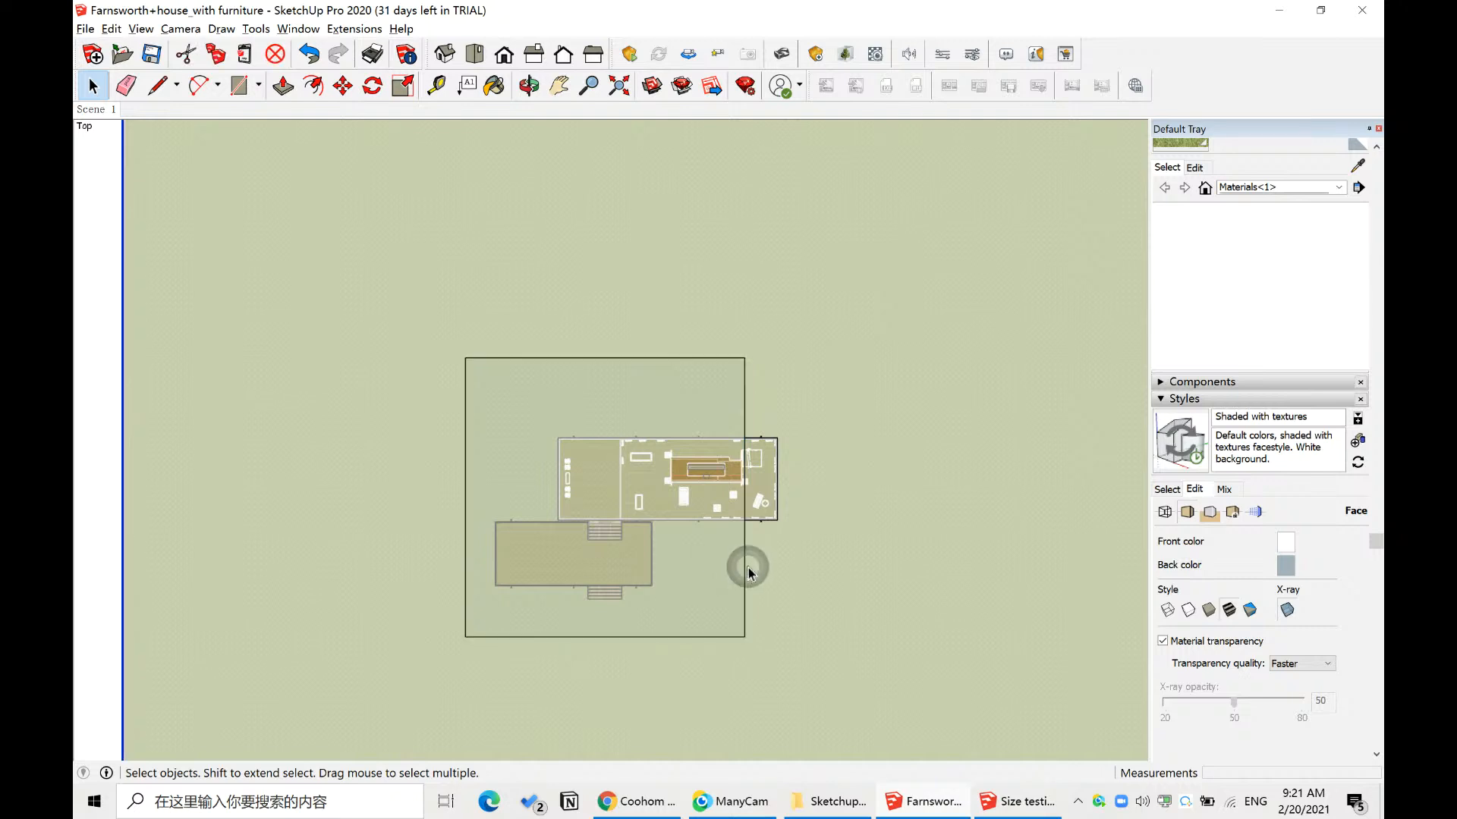
left_click(745, 579)
left_click(743, 570)
left_click(743, 591)
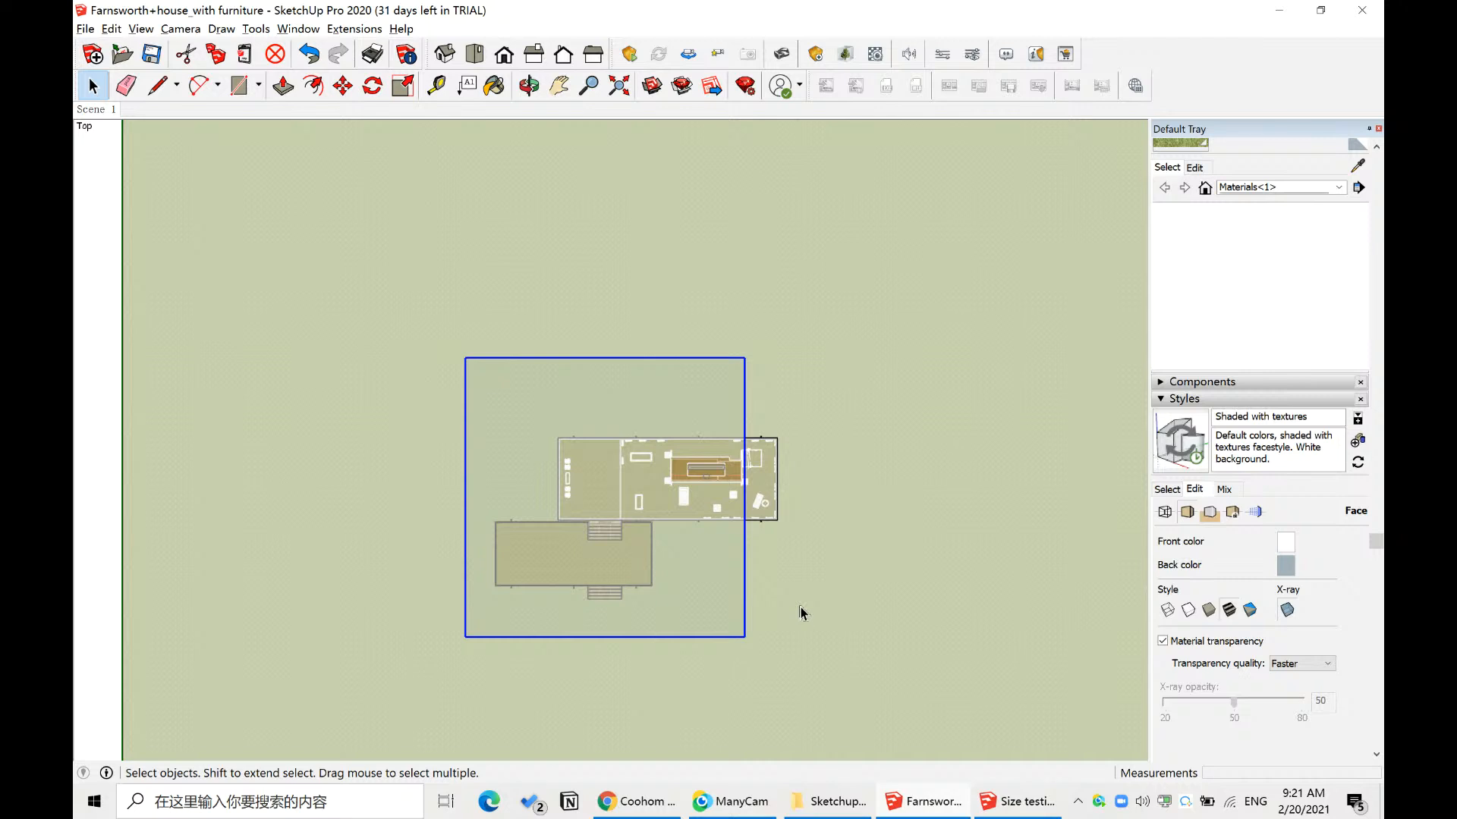
key("m")
left_click(632, 672)
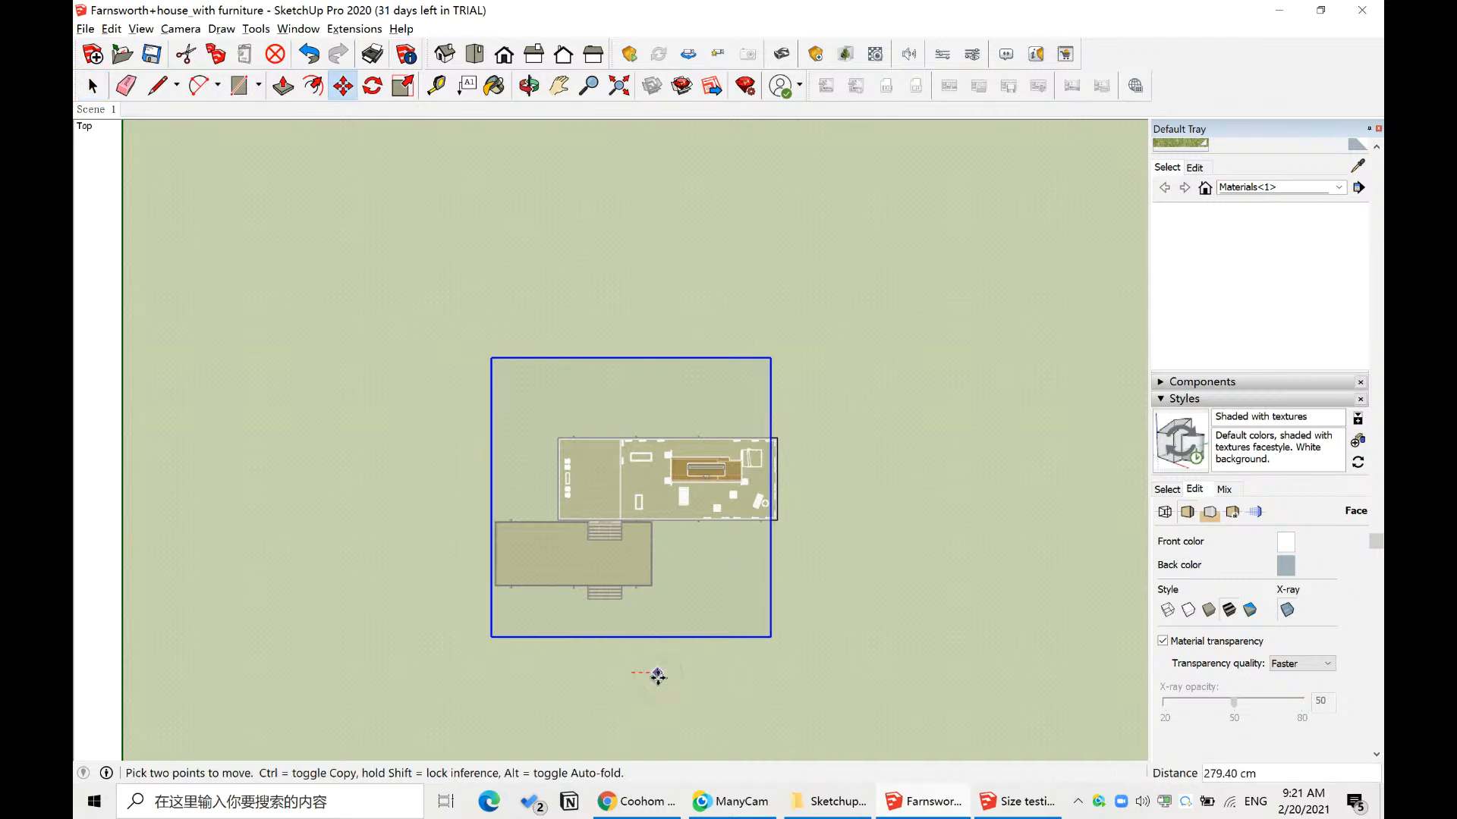
left_click(662, 674)
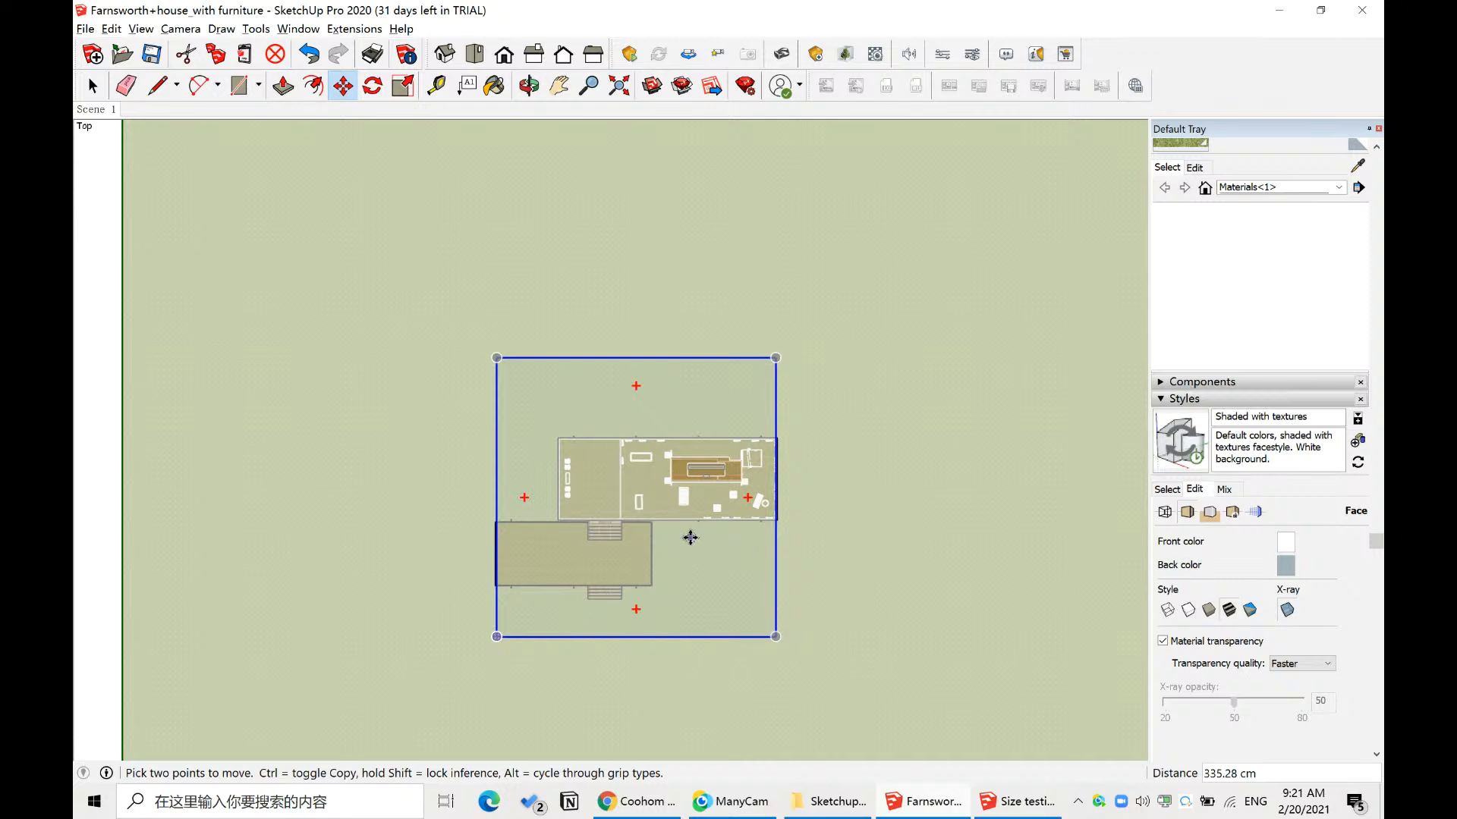
key("Escape")
key("space")
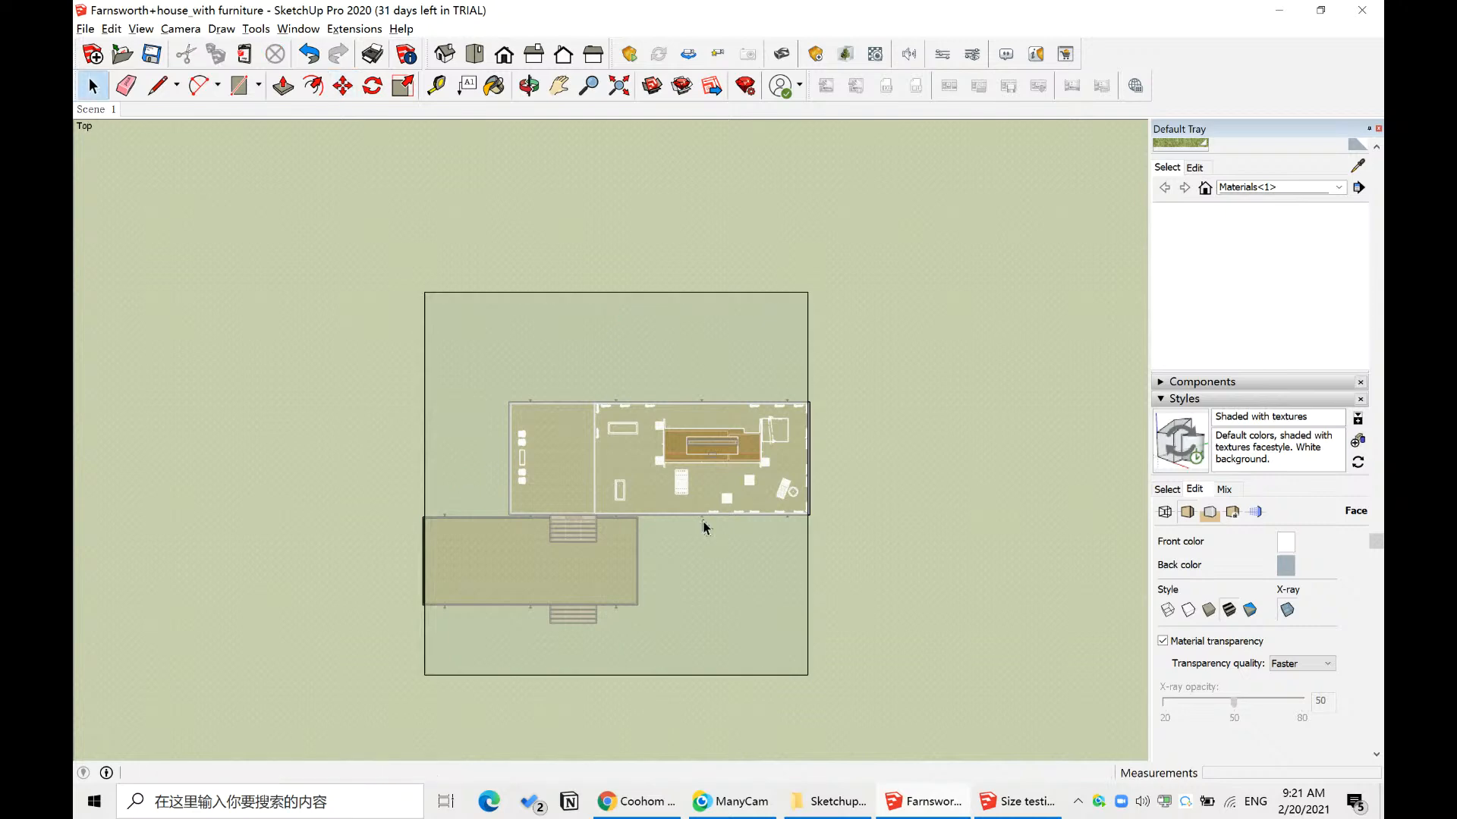
- Examine how the house and the ground plane compare in size with the testing cube, in angled and Top views
middle_click_drag(706, 526, 678, 440)
scroll(591, 513, "up", 3)
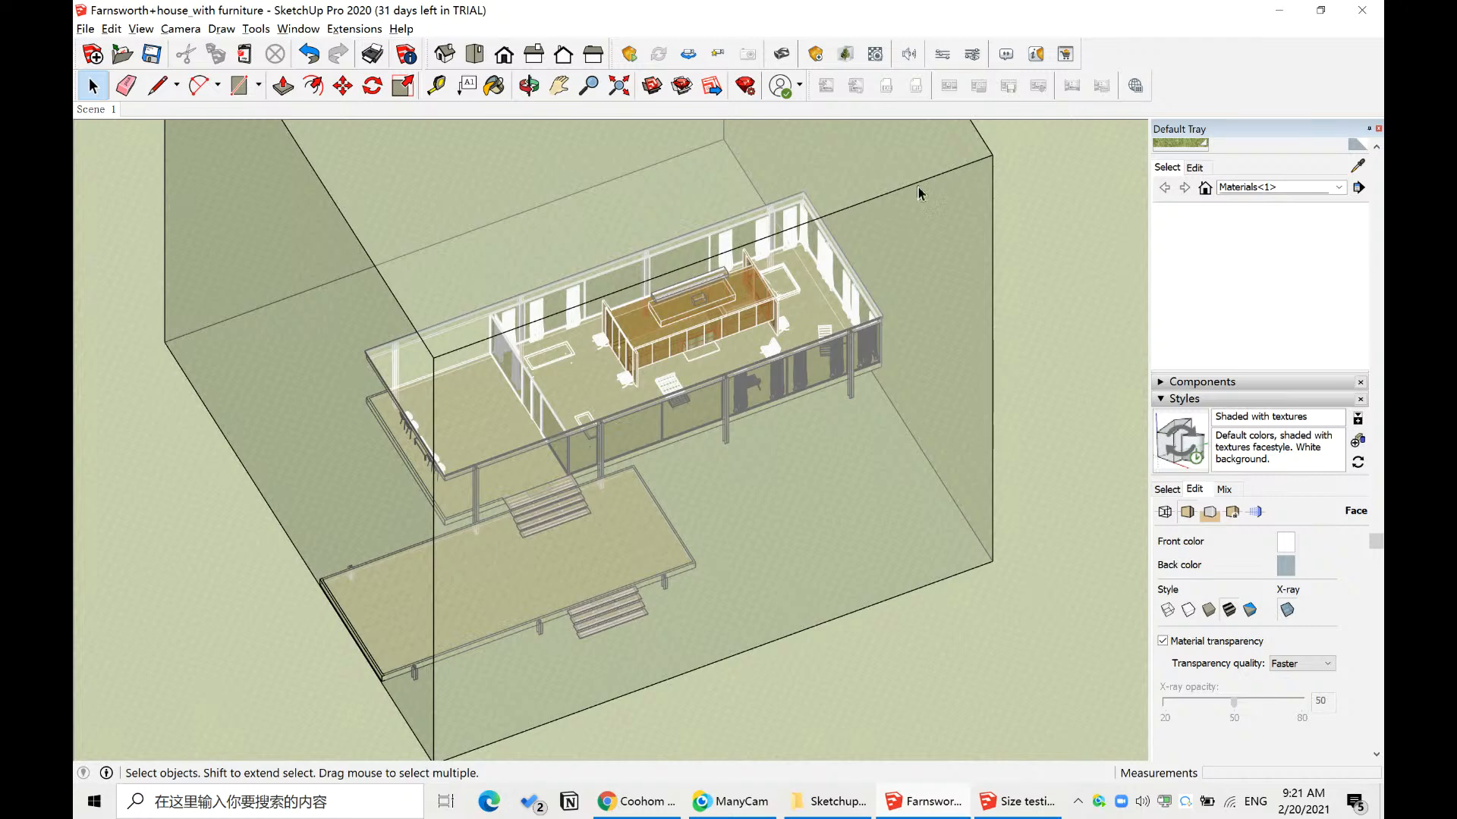
left_click(926, 190)
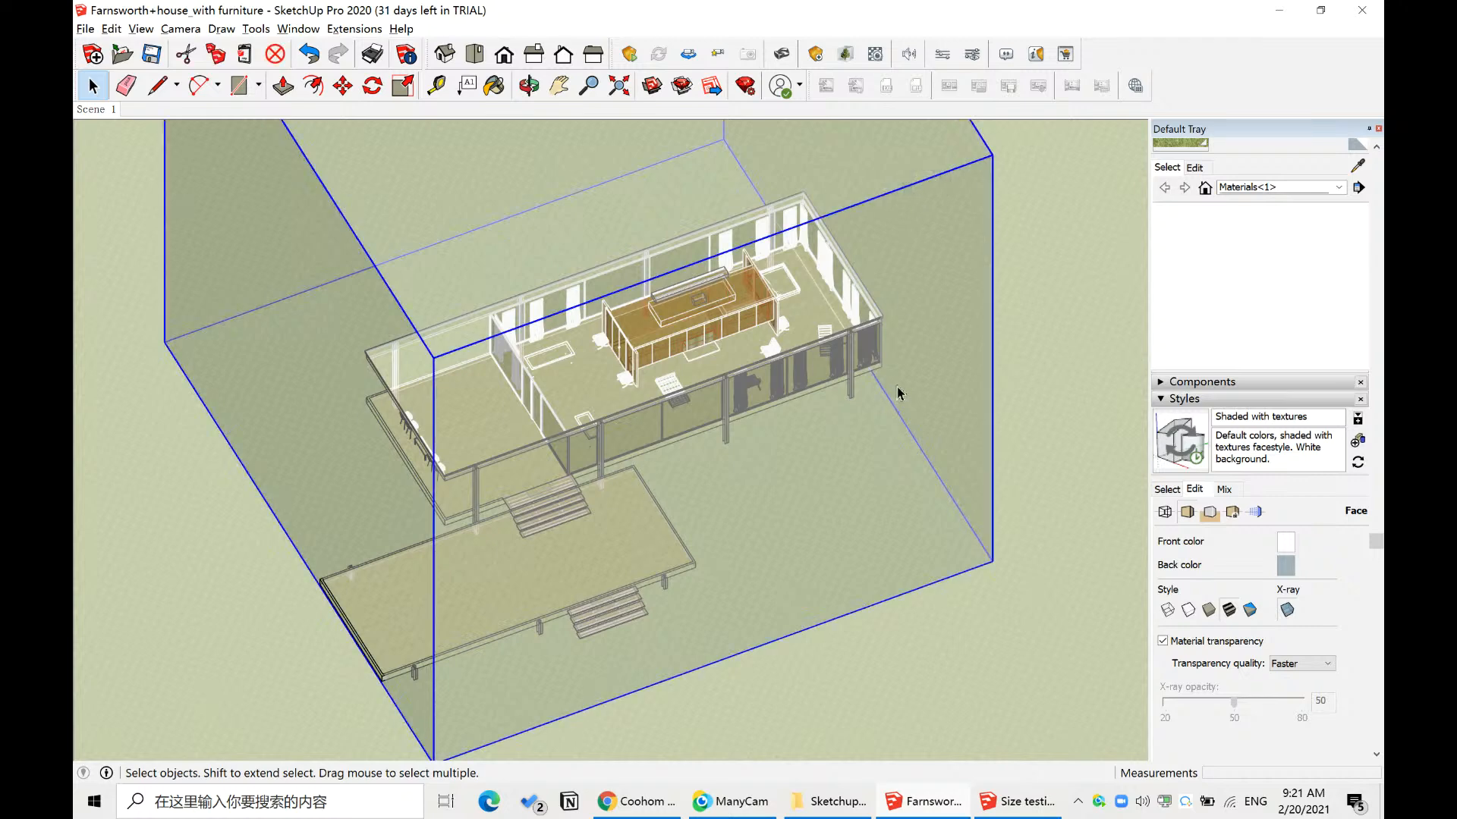
scroll(835, 327, "down", 2)
scroll(799, 286, "up", 2)
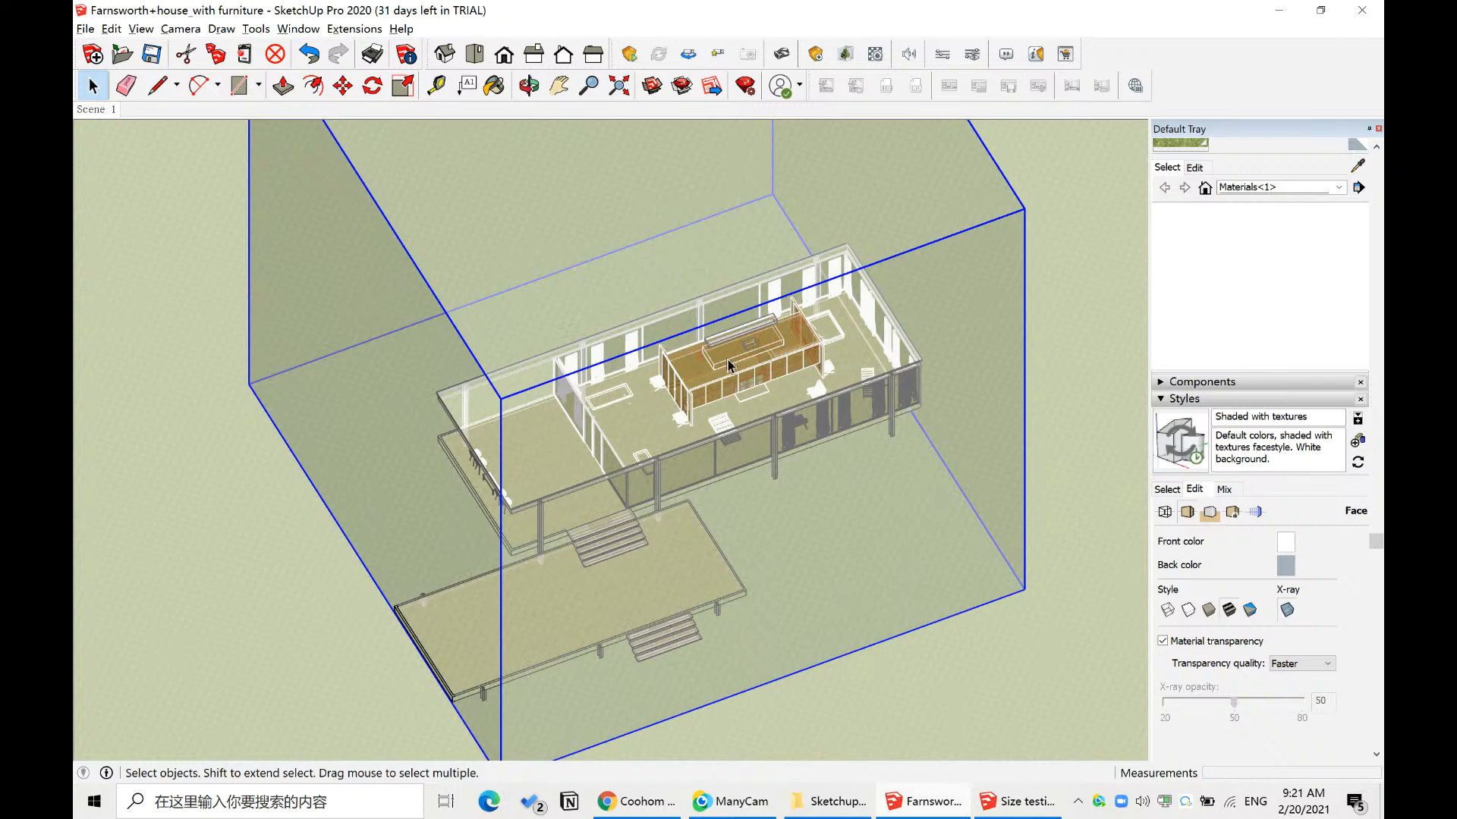
middle_click_drag(728, 367, 714, 486)
left_click(475, 54)
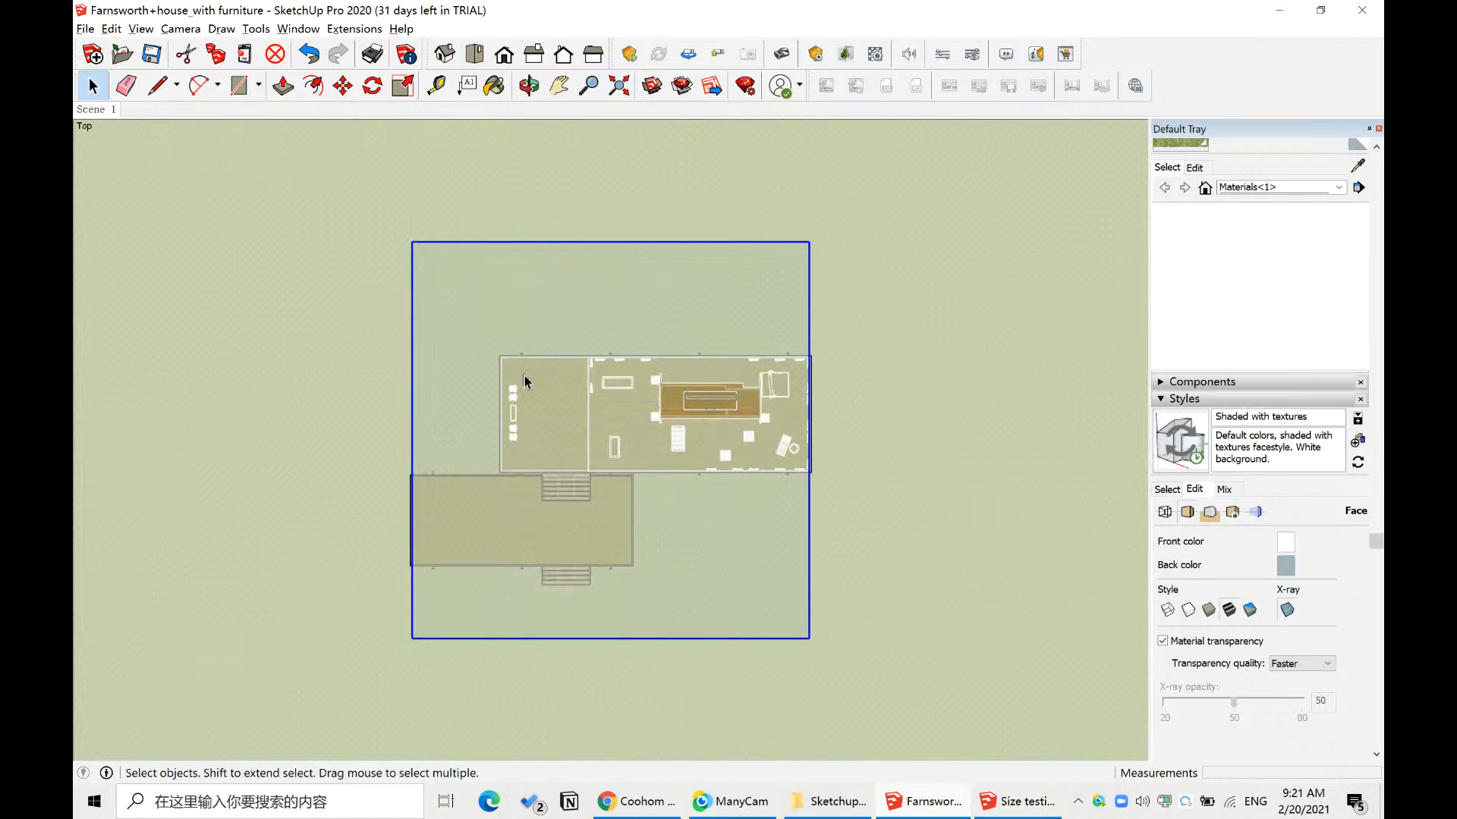
scroll(527, 380, "up", 2)
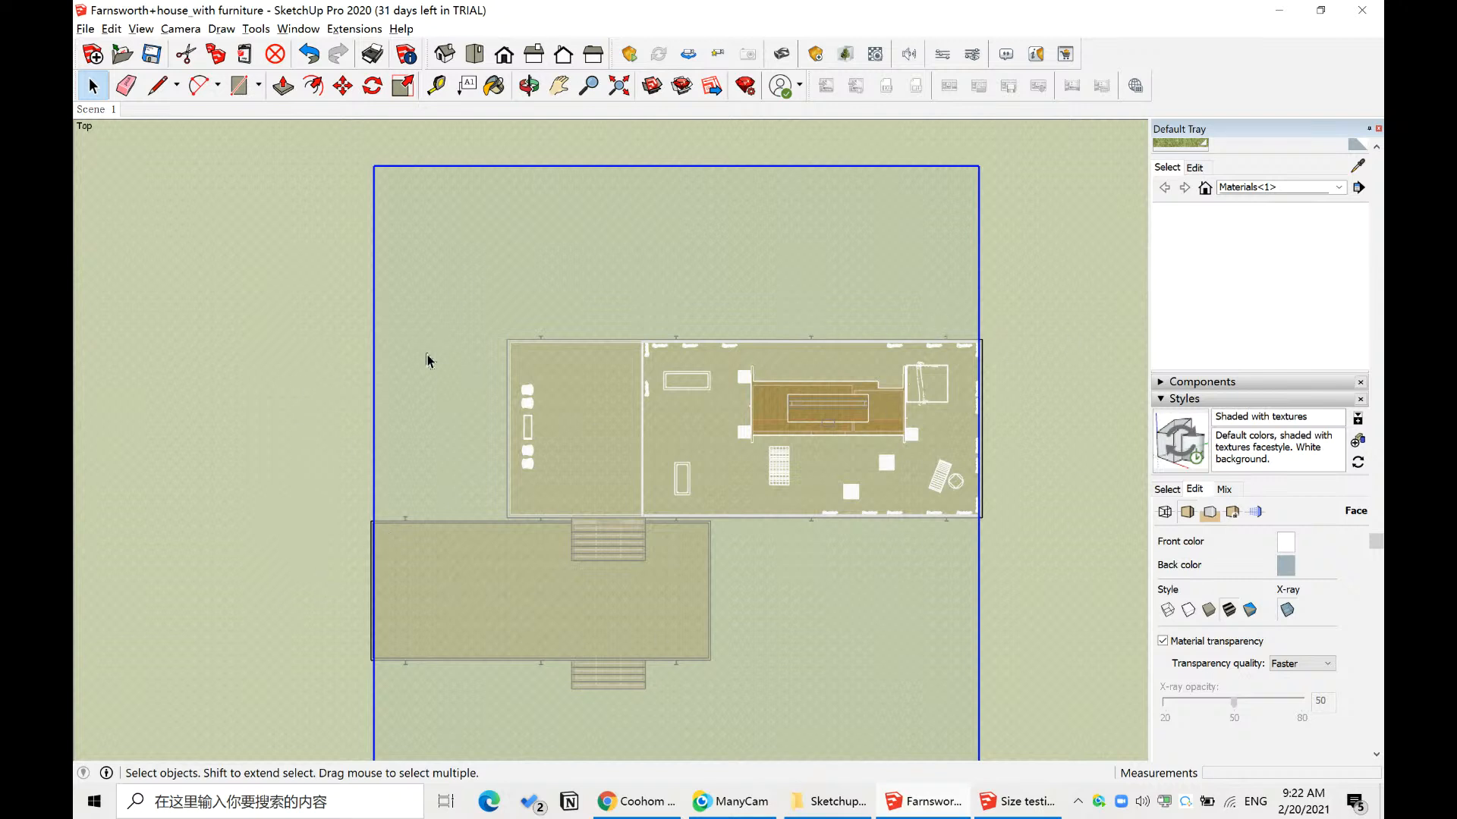
middle_click_drag(427, 360, 743, 332)
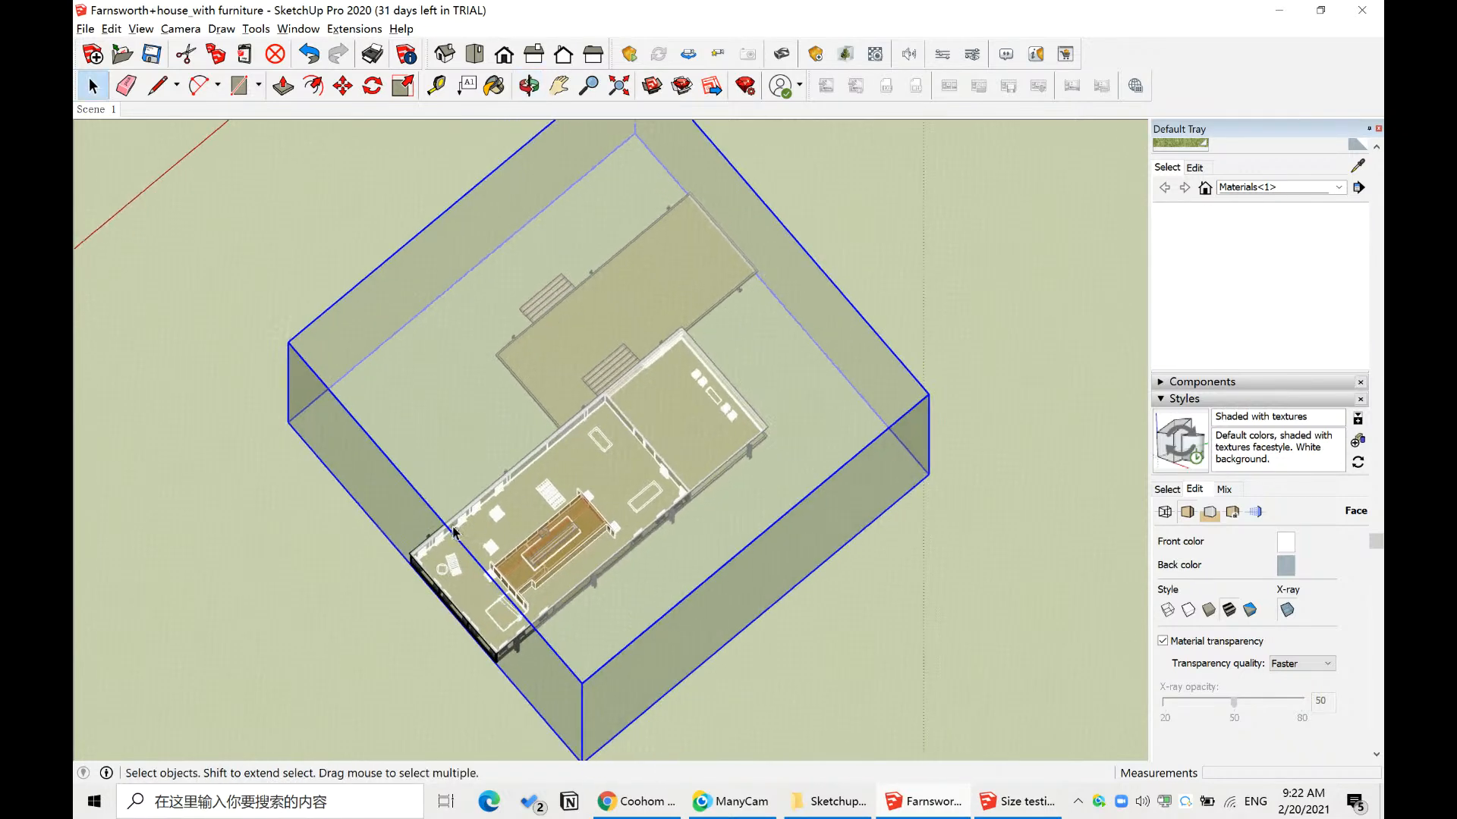
middle_click_drag(801, 560, 721, 486)
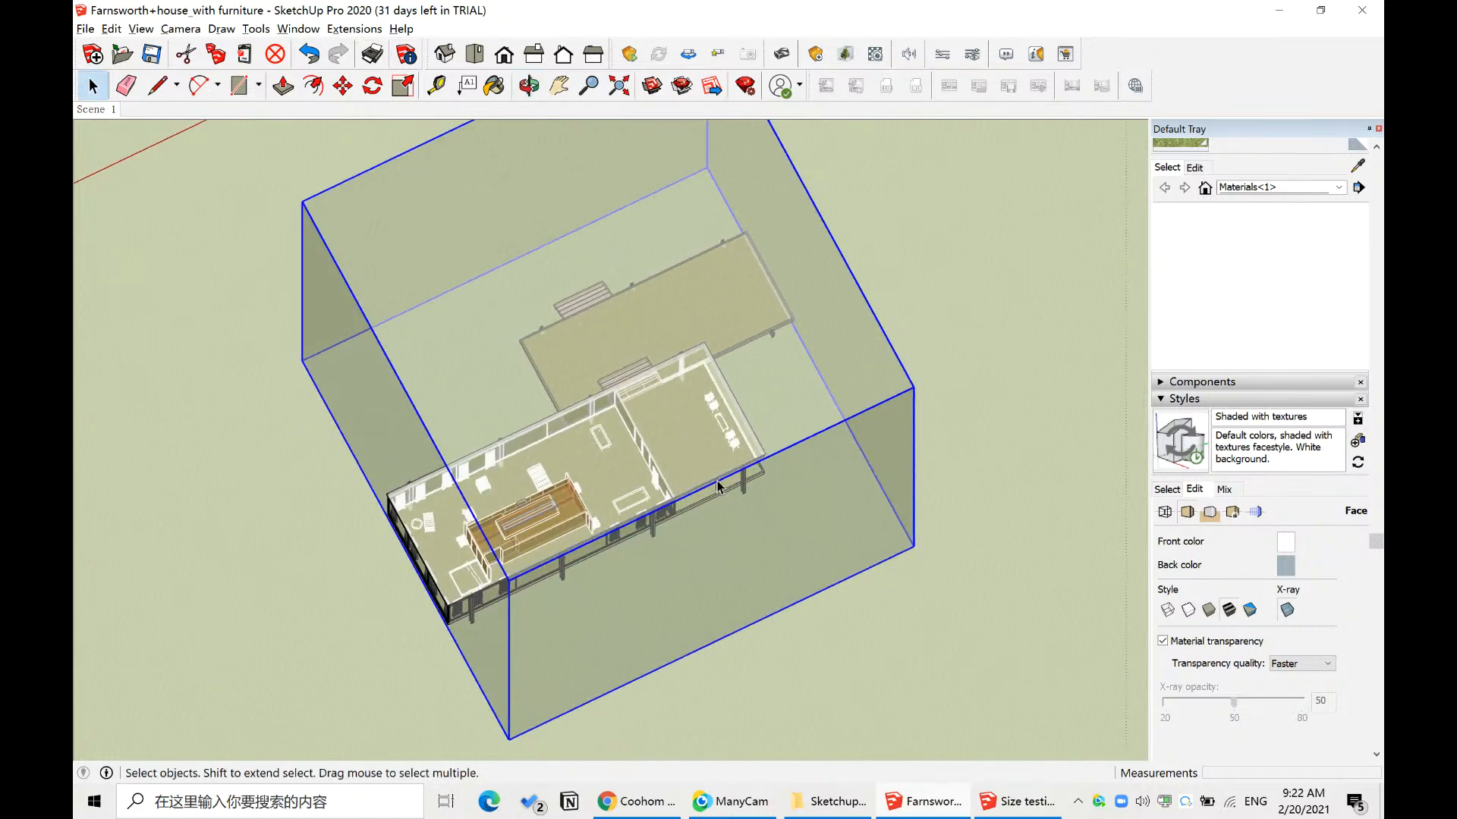
scroll(728, 487, "down", 4)
left_click(958, 304)
left_click(790, 407)
scroll(791, 409, "up", 3)
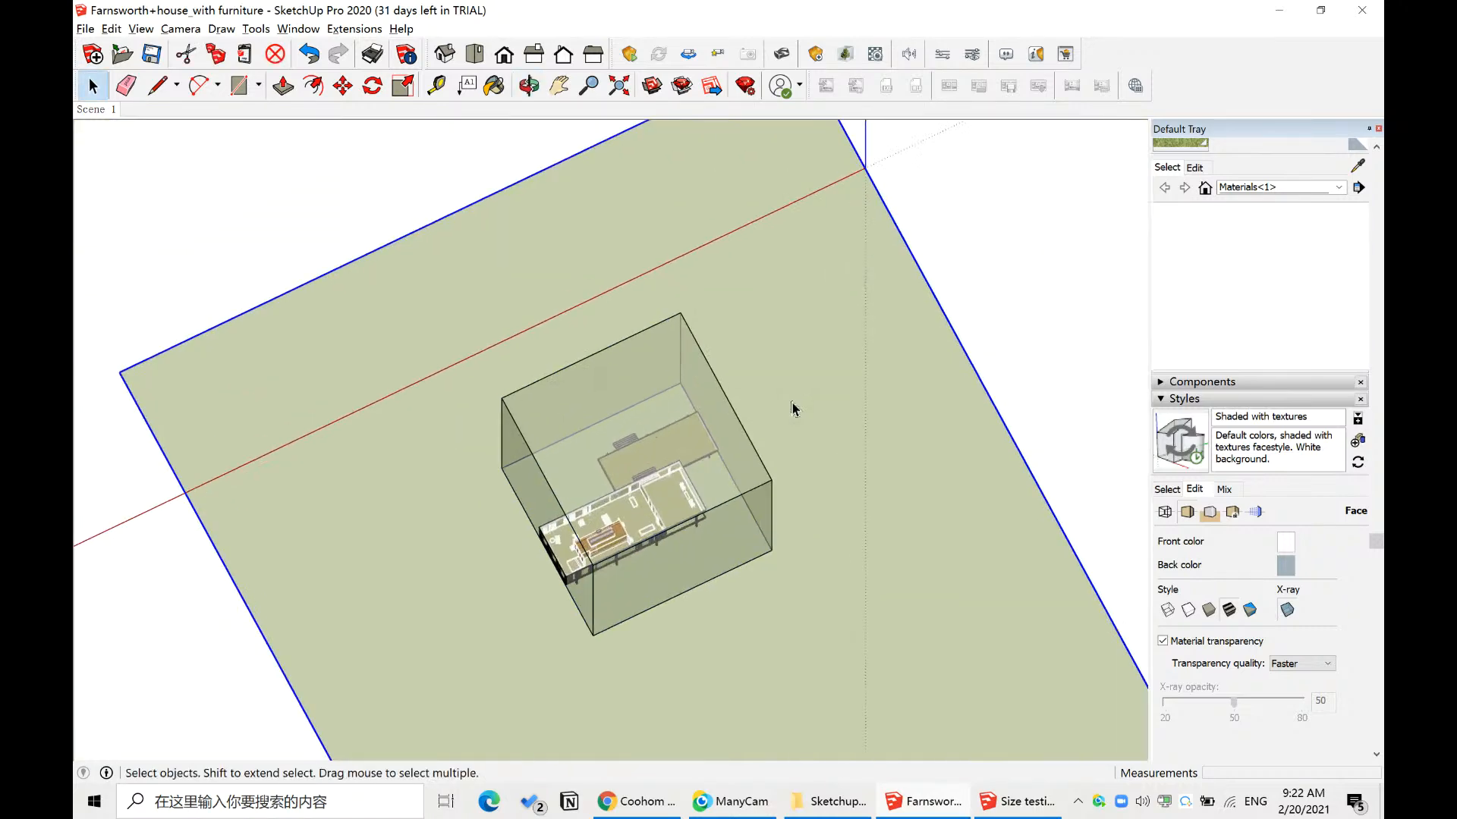
scroll(666, 296, "down", 2)
middle_click_drag(666, 297, 669, 336)
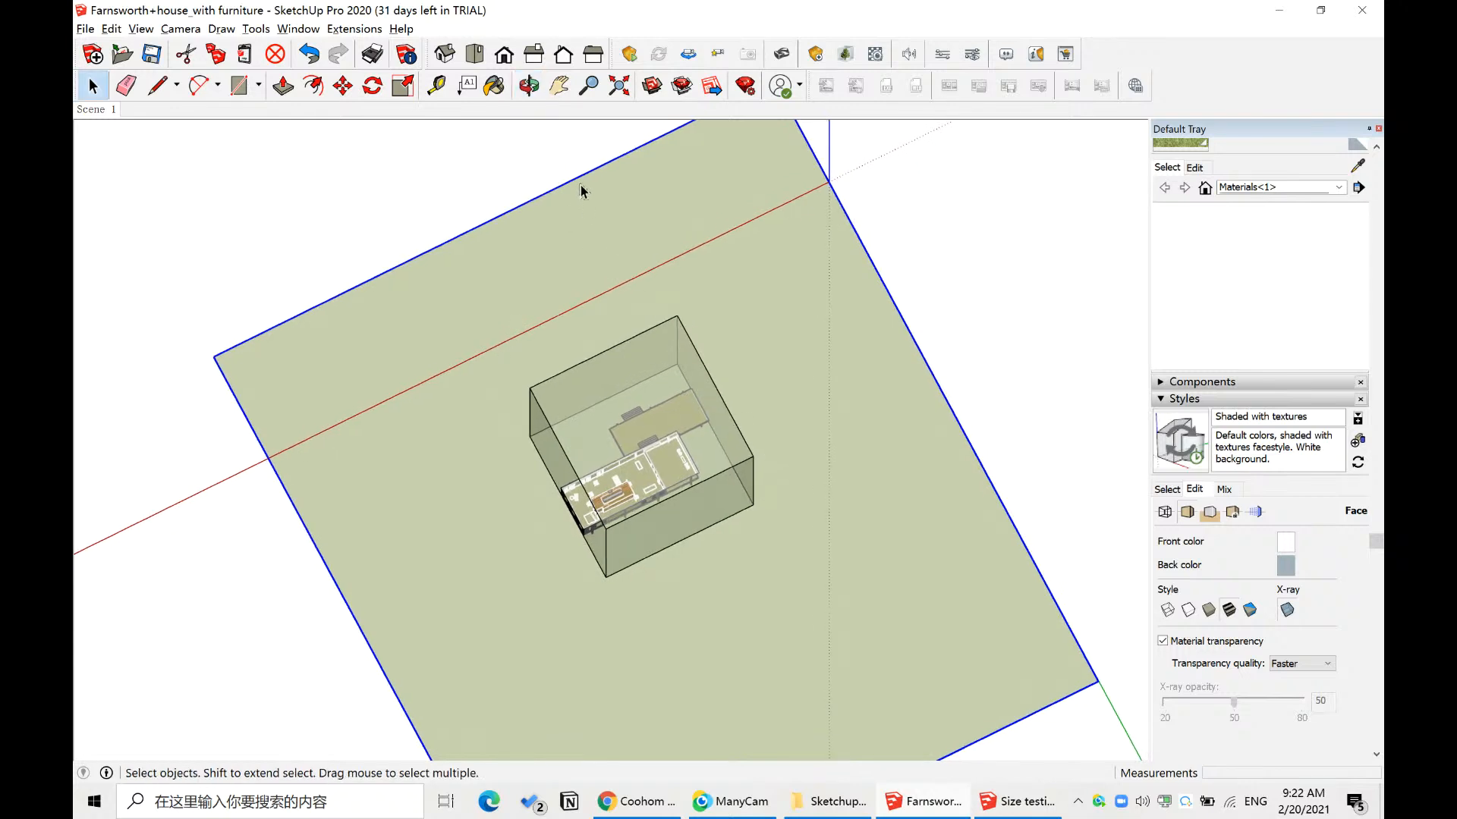
- Set the camera to the Top view and delete the size testing cube around the house
left_click(474, 54)
scroll(719, 466, "down", 1)
left_click(955, 378)
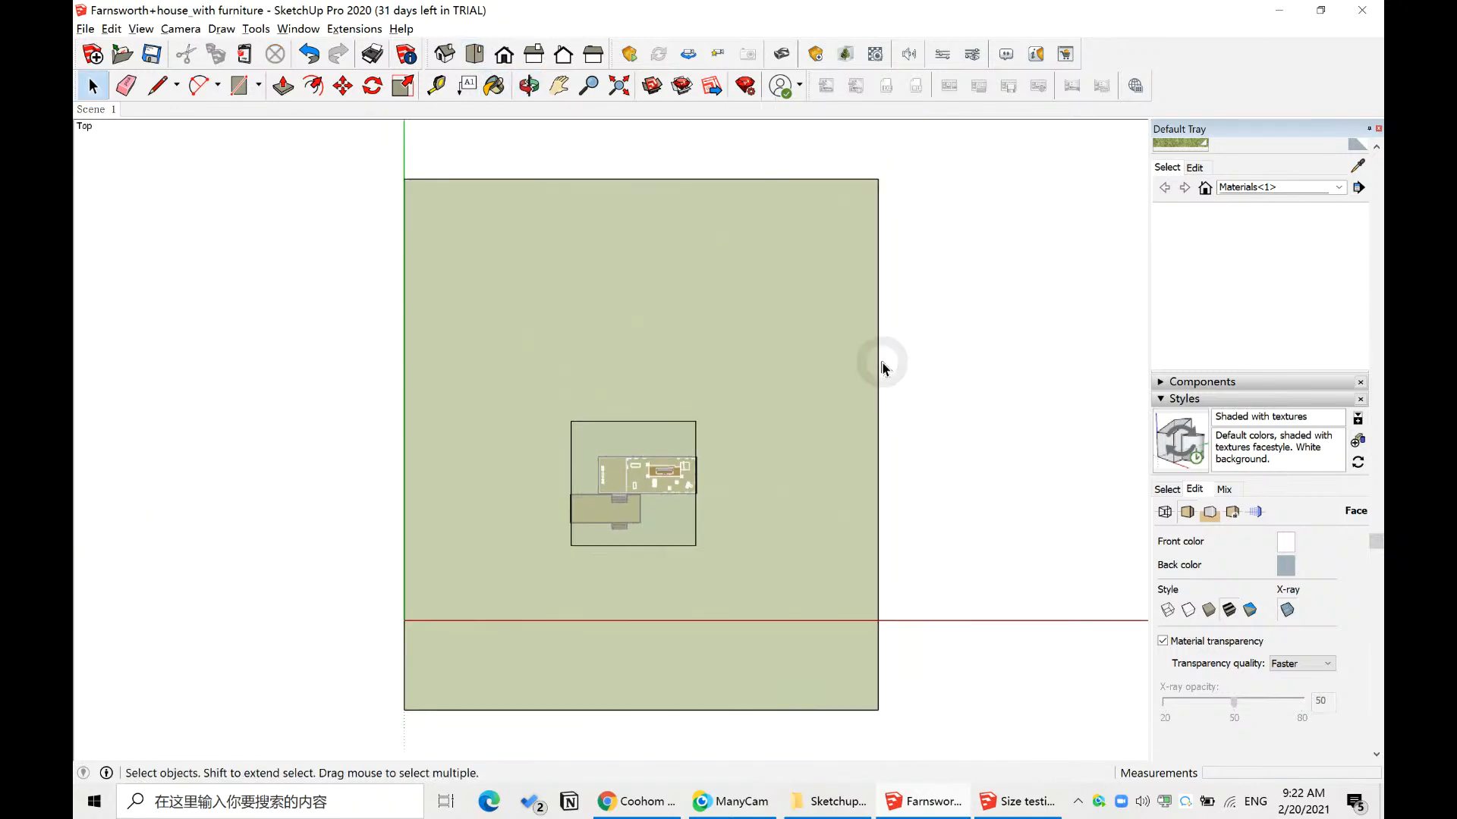
scroll(627, 521, "up", 2)
left_click(748, 381)
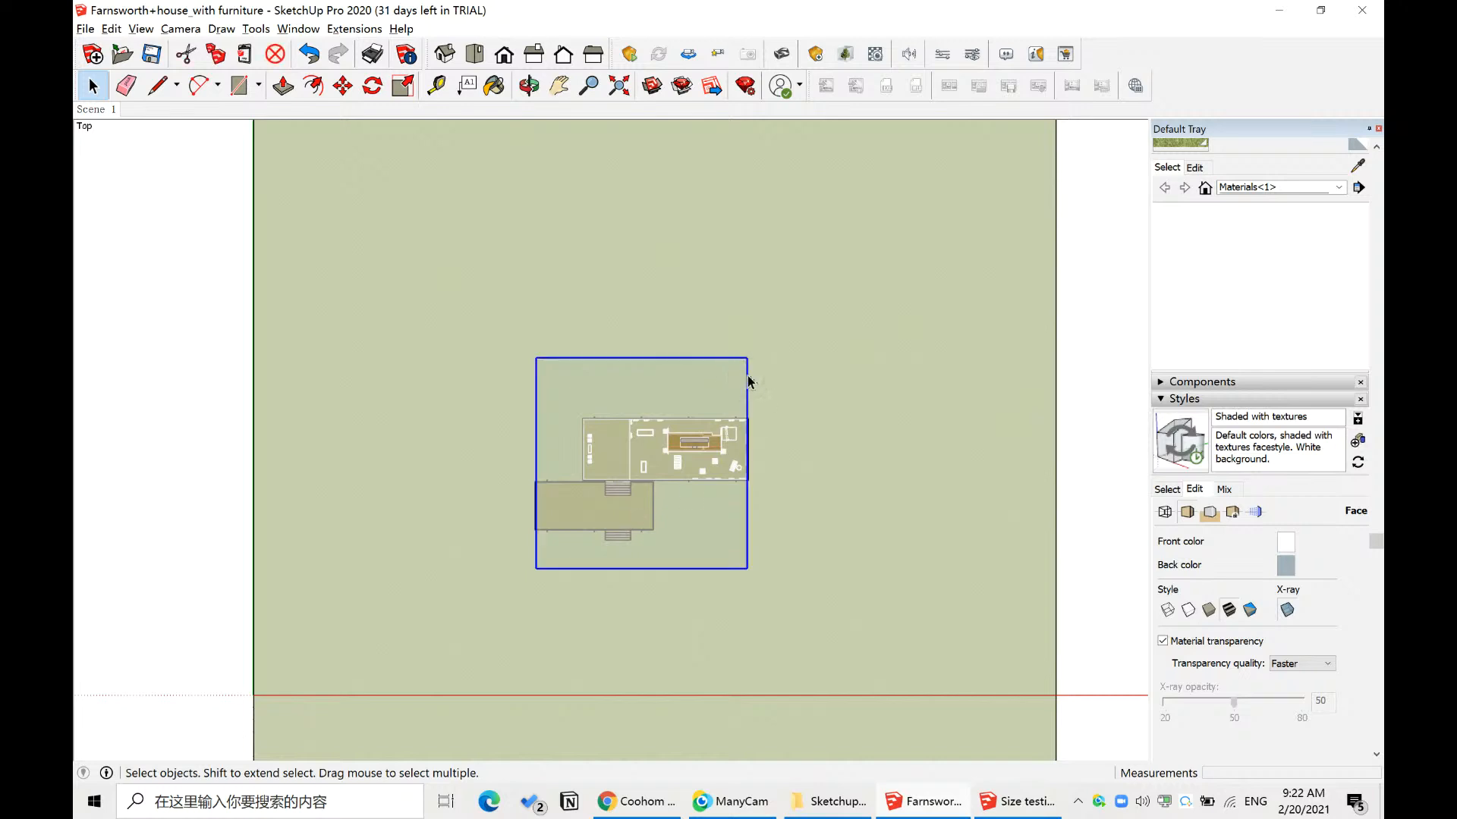
key("Delete")
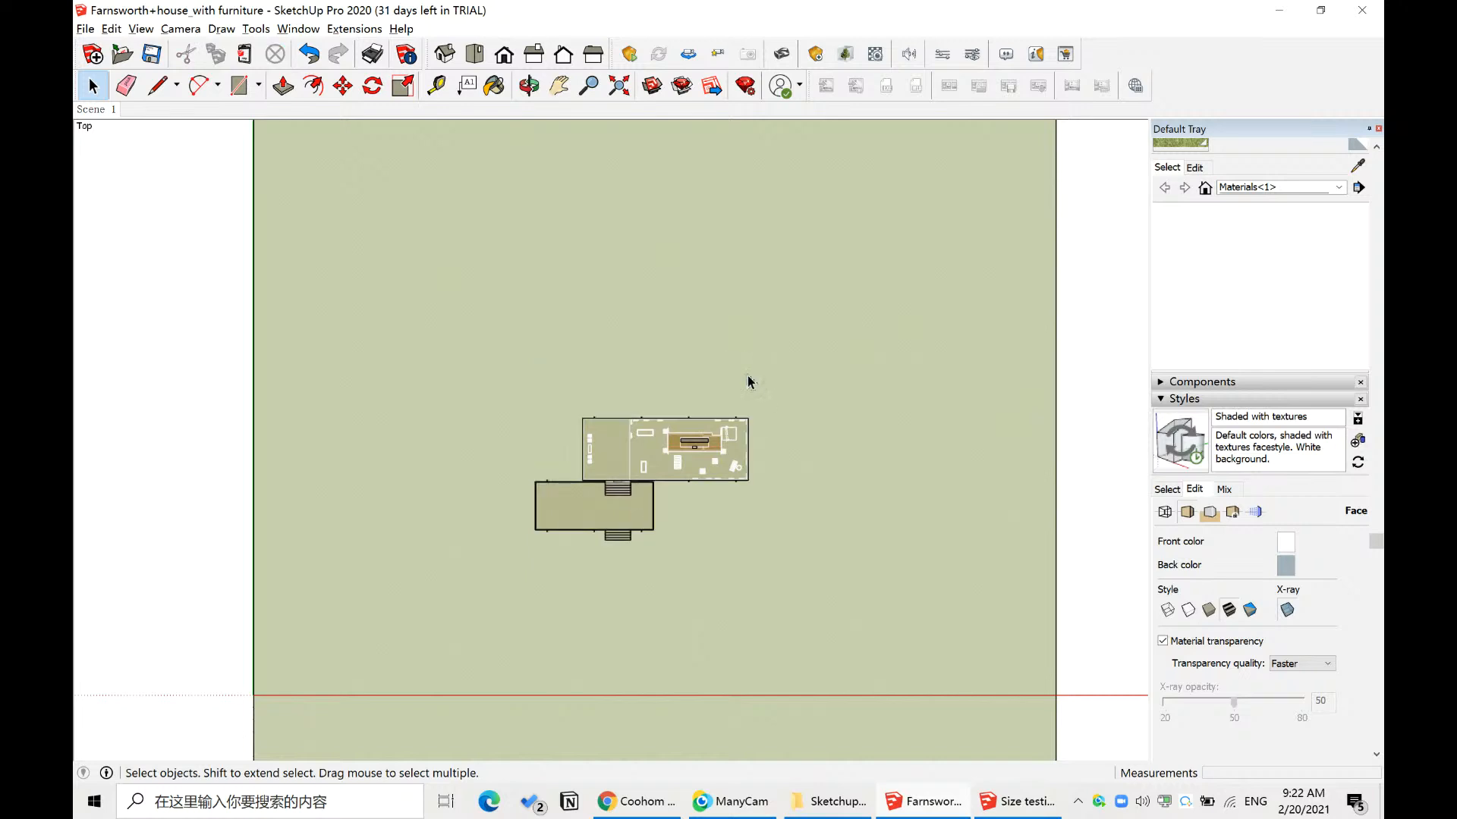
- Turn off the X-ray face style and delete the green ground plane under the house
left_click(1290, 611)
middle_click_drag(528, 576, 765, 505)
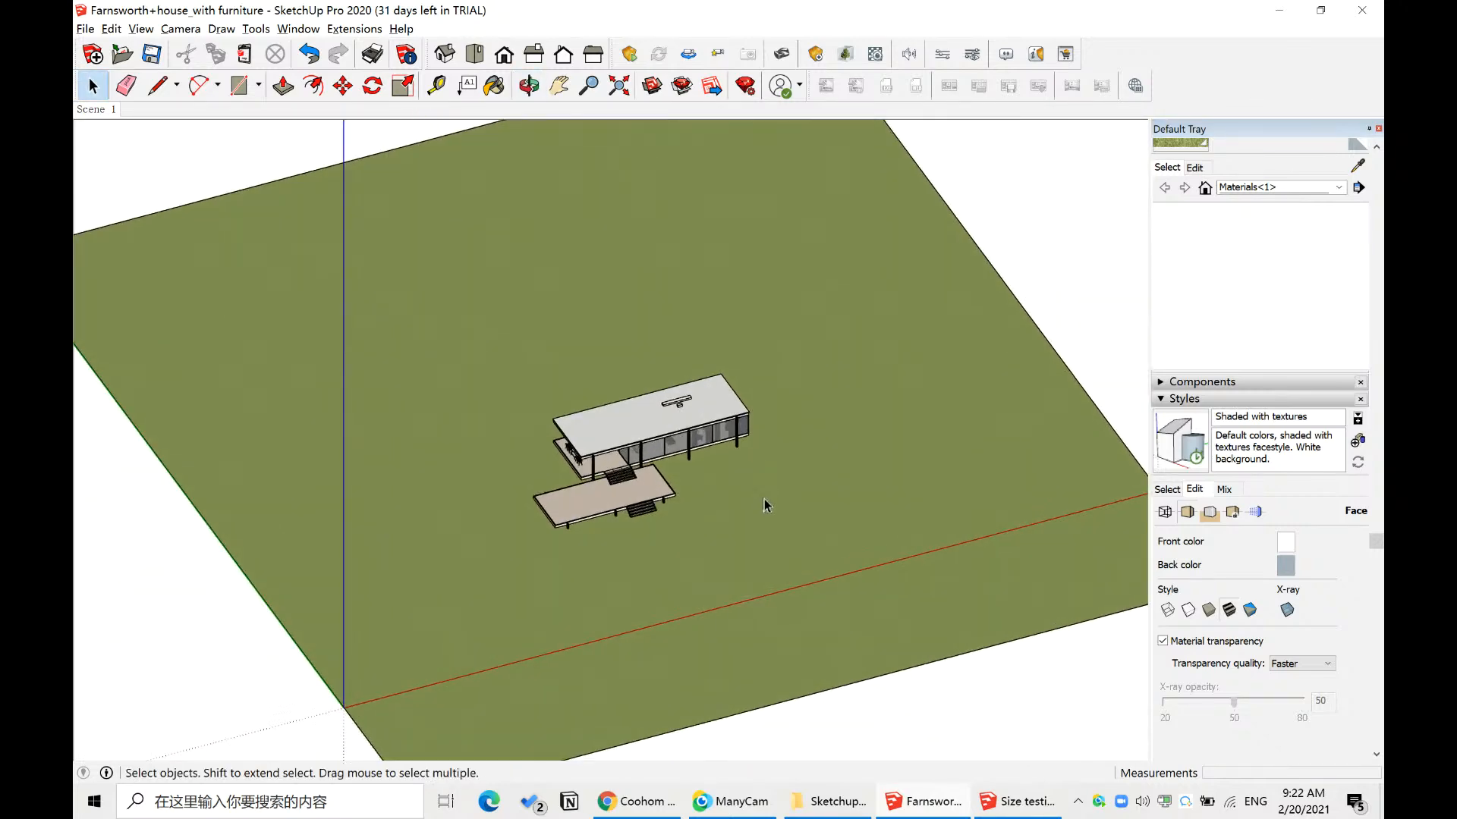
left_click(853, 458)
key("Delete")
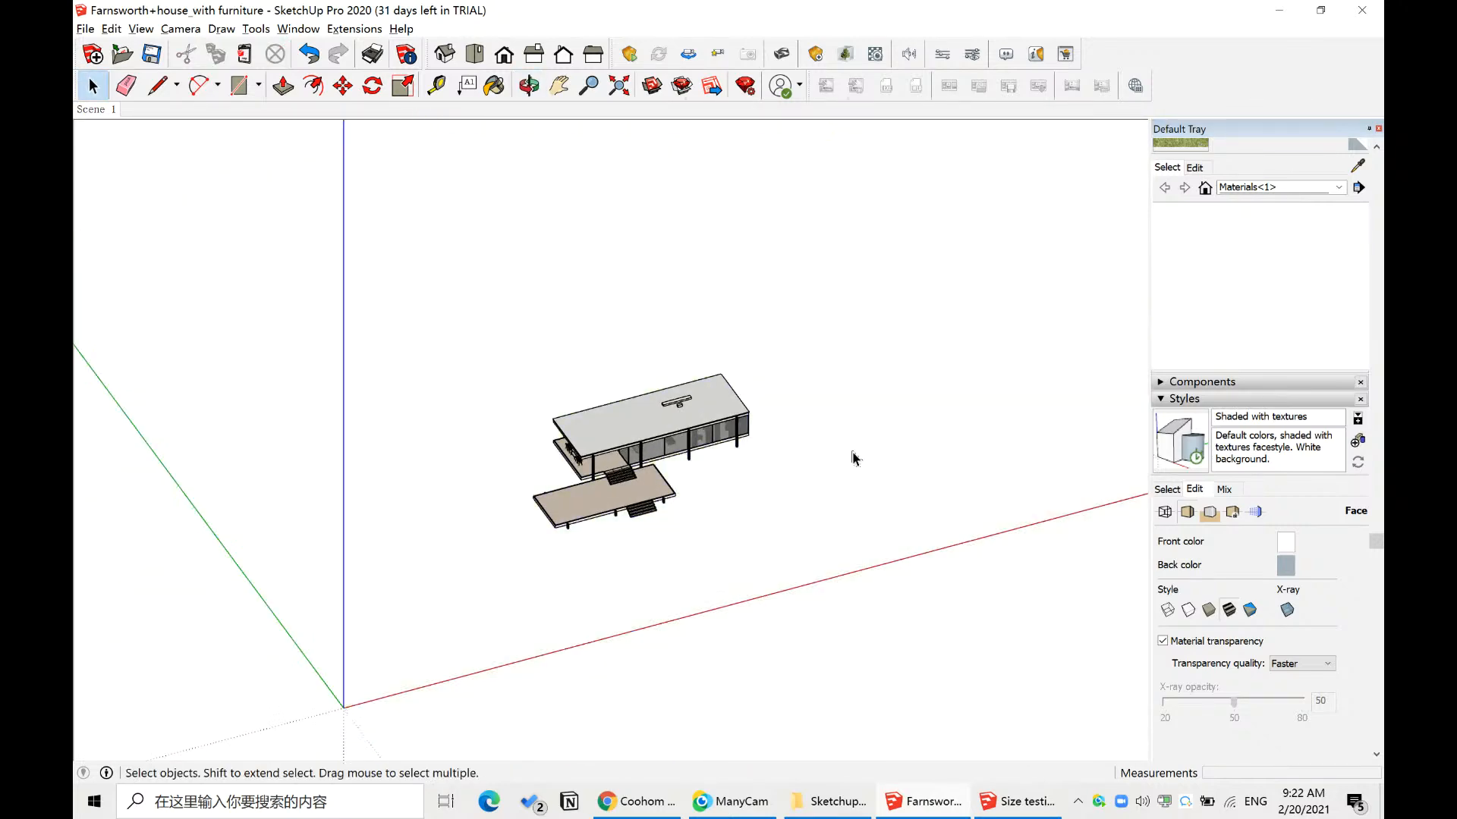
- Select the bench table and the stools on the covered terrace together and delete them
scroll(633, 481, "up", 10)
middle_click_drag(826, 537, 904, 485)
scroll(752, 578, "up", 2)
scroll(752, 578, "up", 4)
scroll(903, 533, "down", 4)
scroll(887, 566, "up", 2)
scroll(927, 450, "down", 2)
scroll(341, 463, "up", 5)
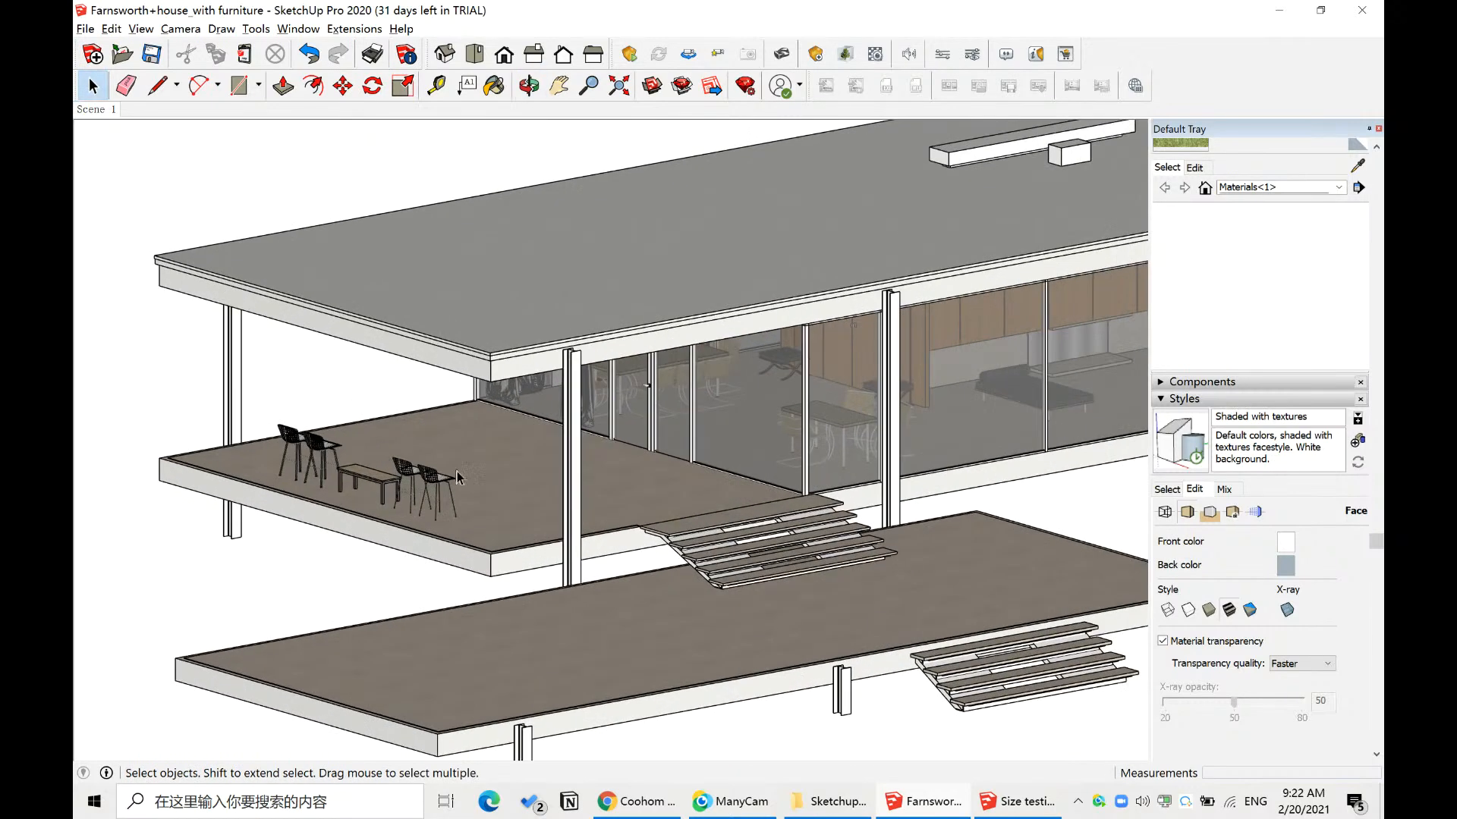
left_click(429, 475)
scroll(252, 434, "up", 3)
scroll(547, 533, "up", 3)
left_click(523, 486, "shift")
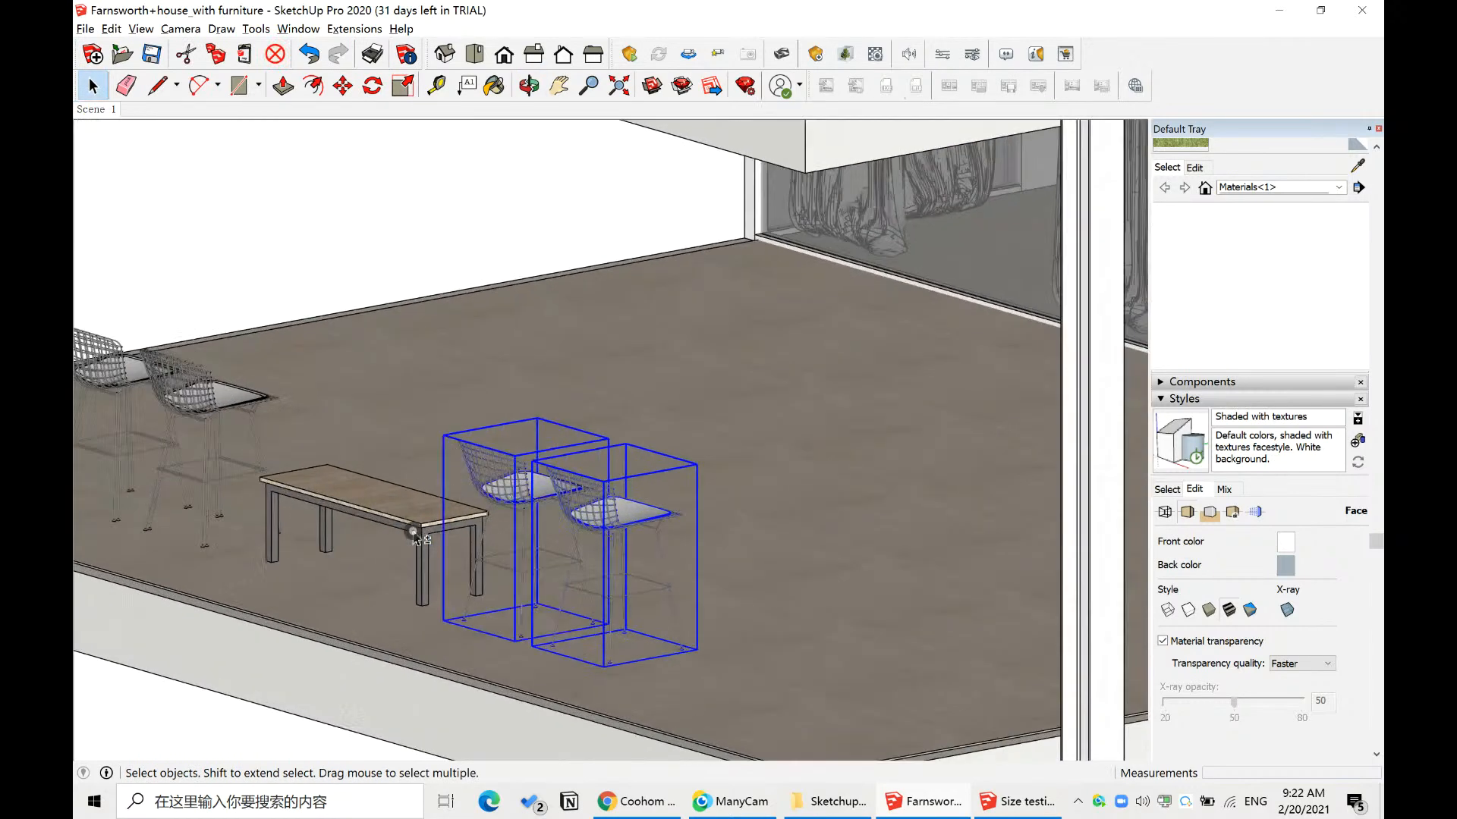
left_click(371, 524, "shift")
left_click(227, 425, "shift")
left_click(152, 399, "shift")
scroll(683, 478, "down", 5)
middle_click_drag(683, 478, 612, 498)
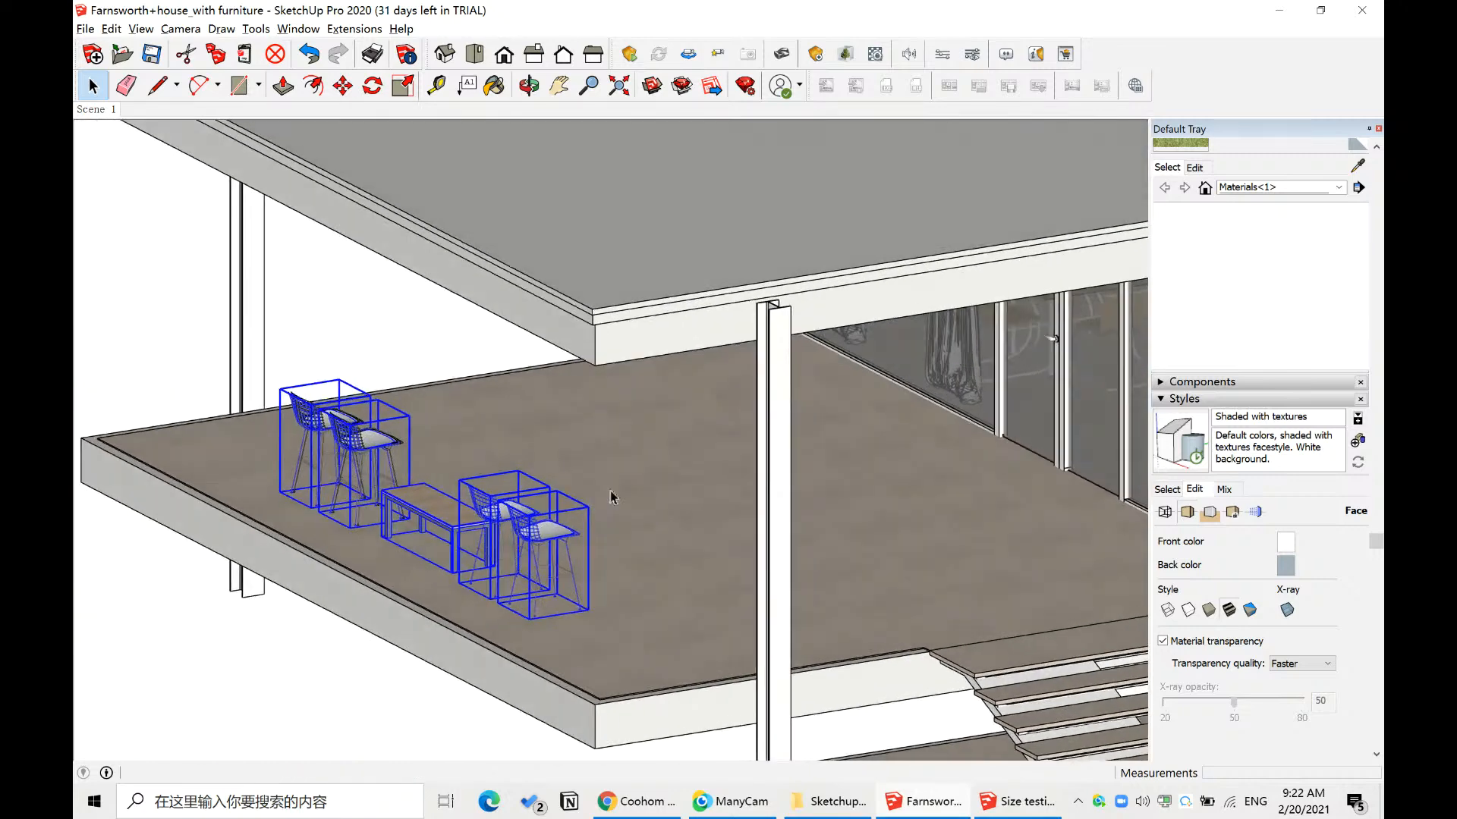
key("Delete")
- Delete the two stools still standing at the far end of the covered terrace
left_click(370, 450)
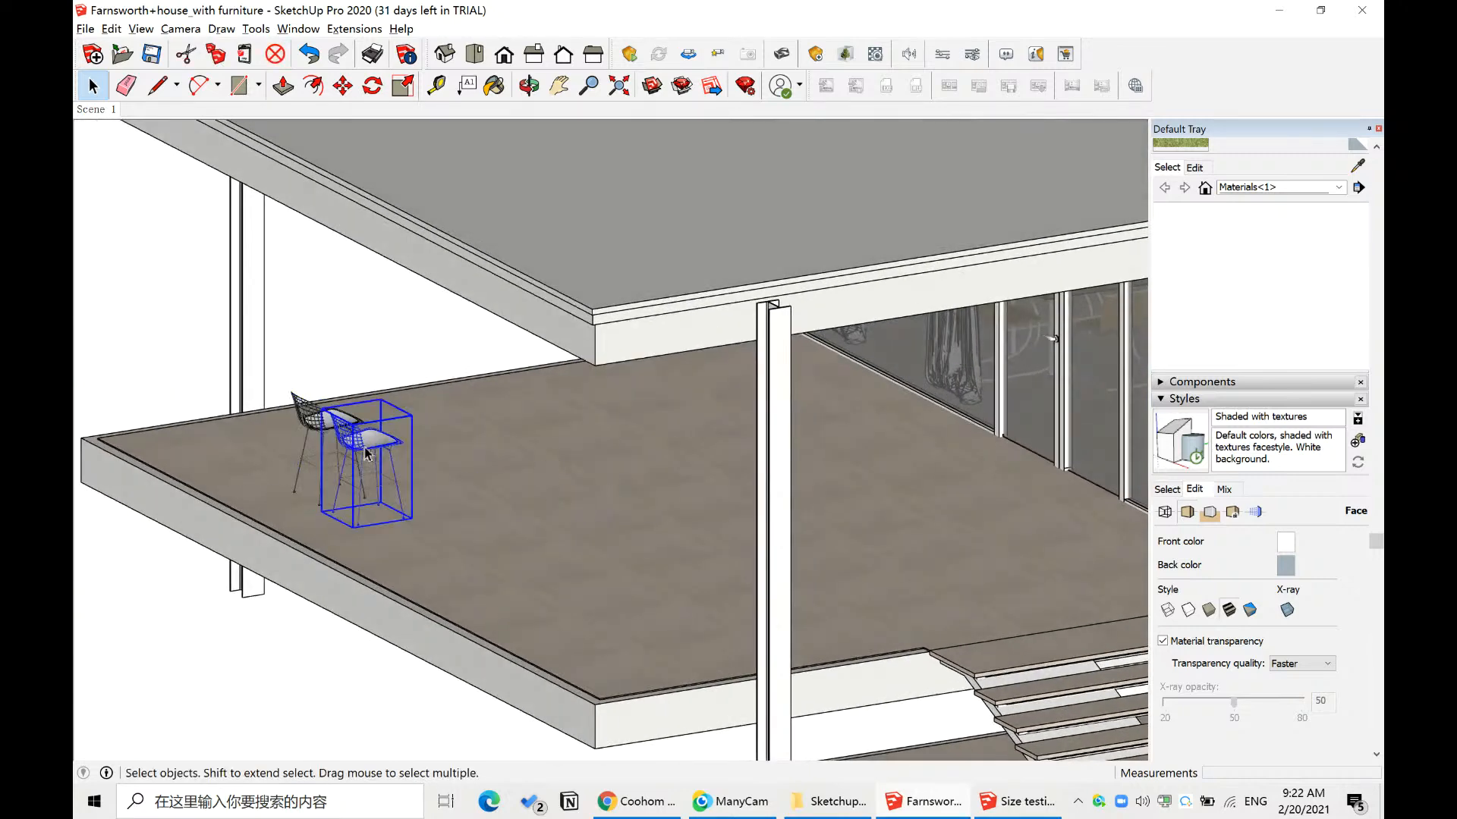
key("Delete")
left_click(337, 444)
scroll(108, 527, "down", 5)
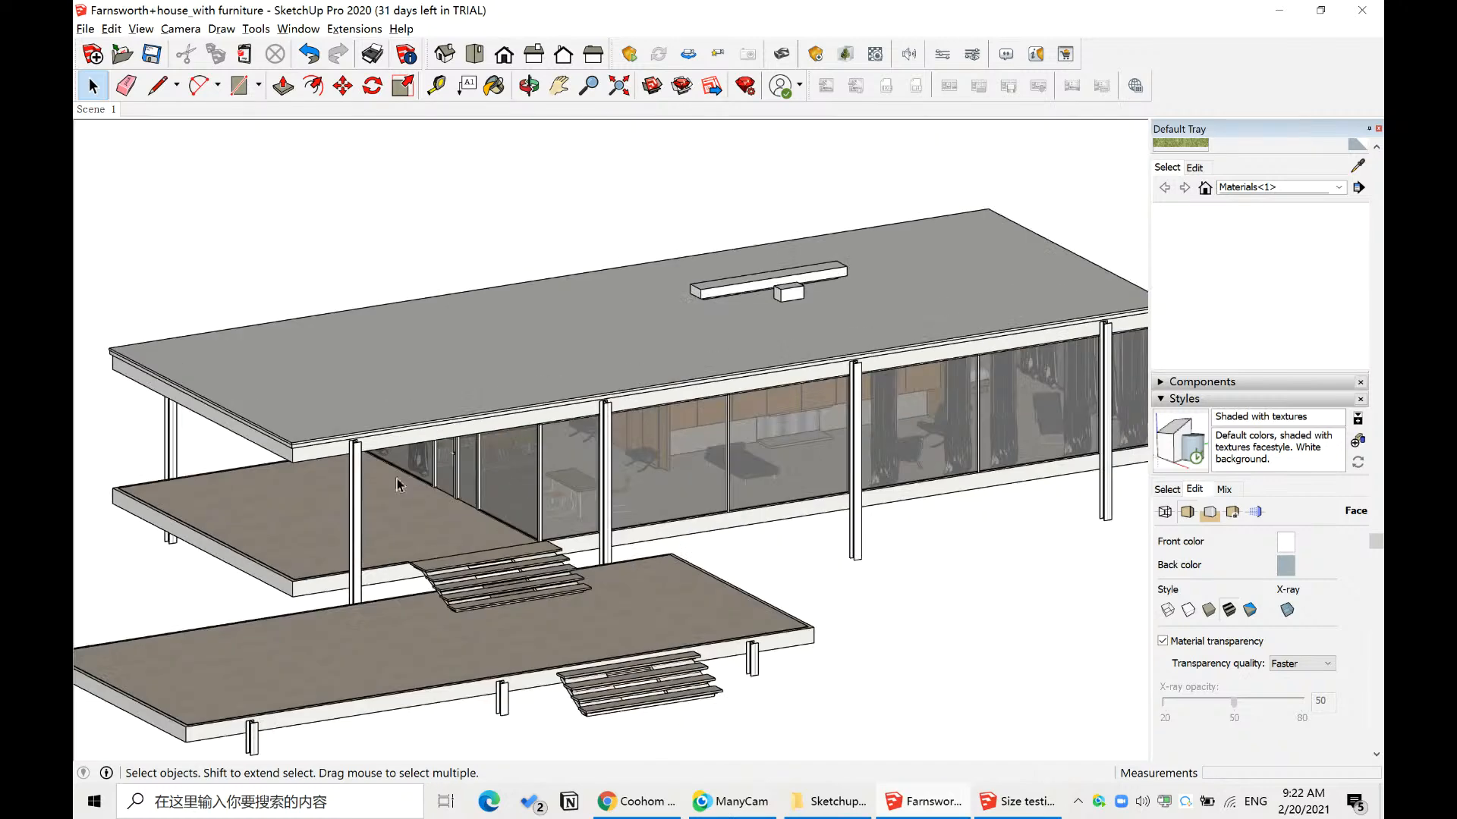
- Delete the roof slab and the ceiling surface beneath it to open up the interior
mouse_move(516, 489)
middle_mouse_down()
mouse_move(397, 556)
mouse_move(774, 447)
middle_mouse_up()
scroll(472, 468, "up", 3)
middle_click_drag(470, 467, 504, 478)
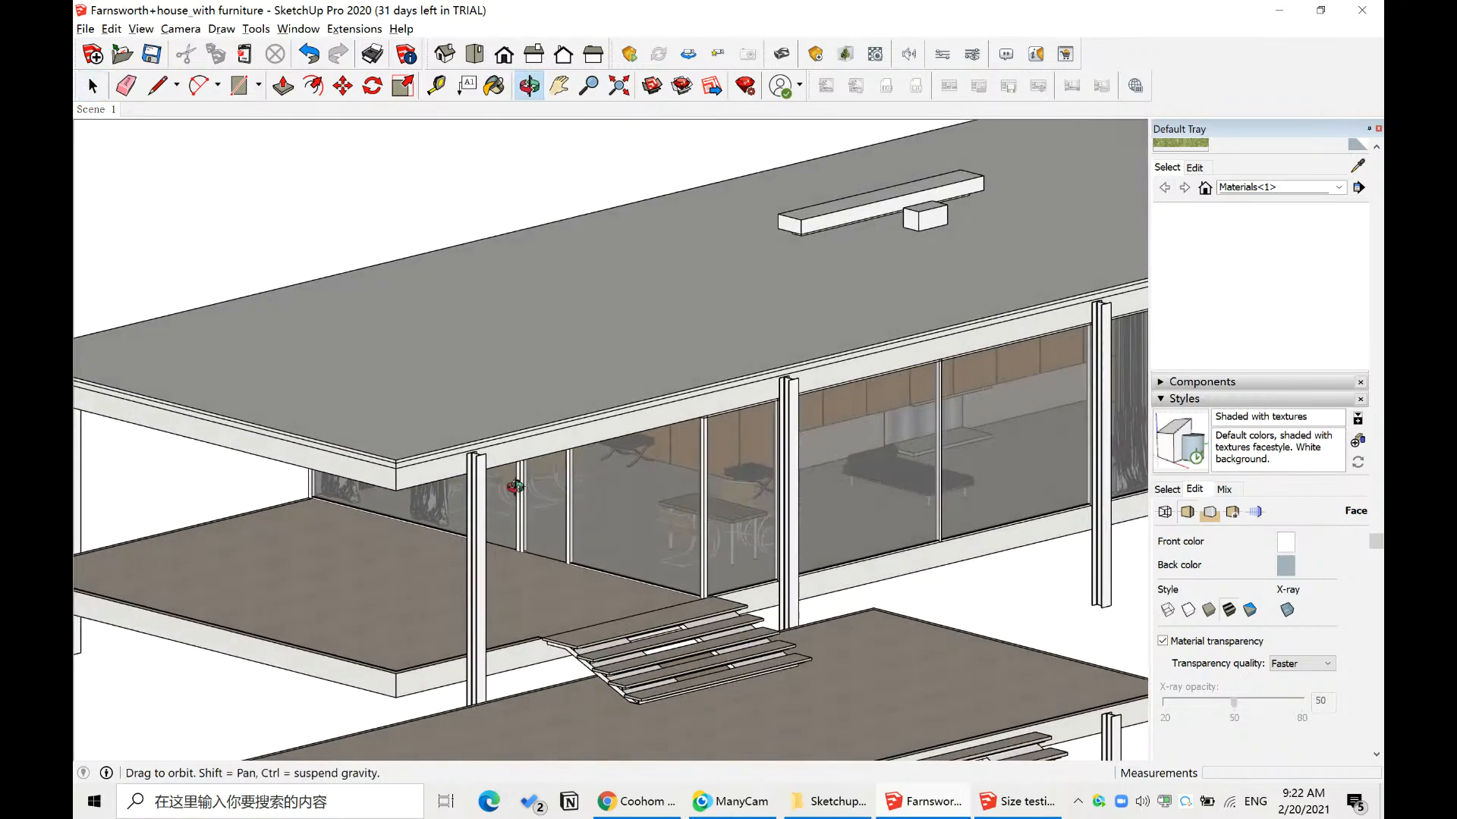
scroll(367, 478, "up", 2)
left_click(413, 414)
scroll(431, 400, "down", 5)
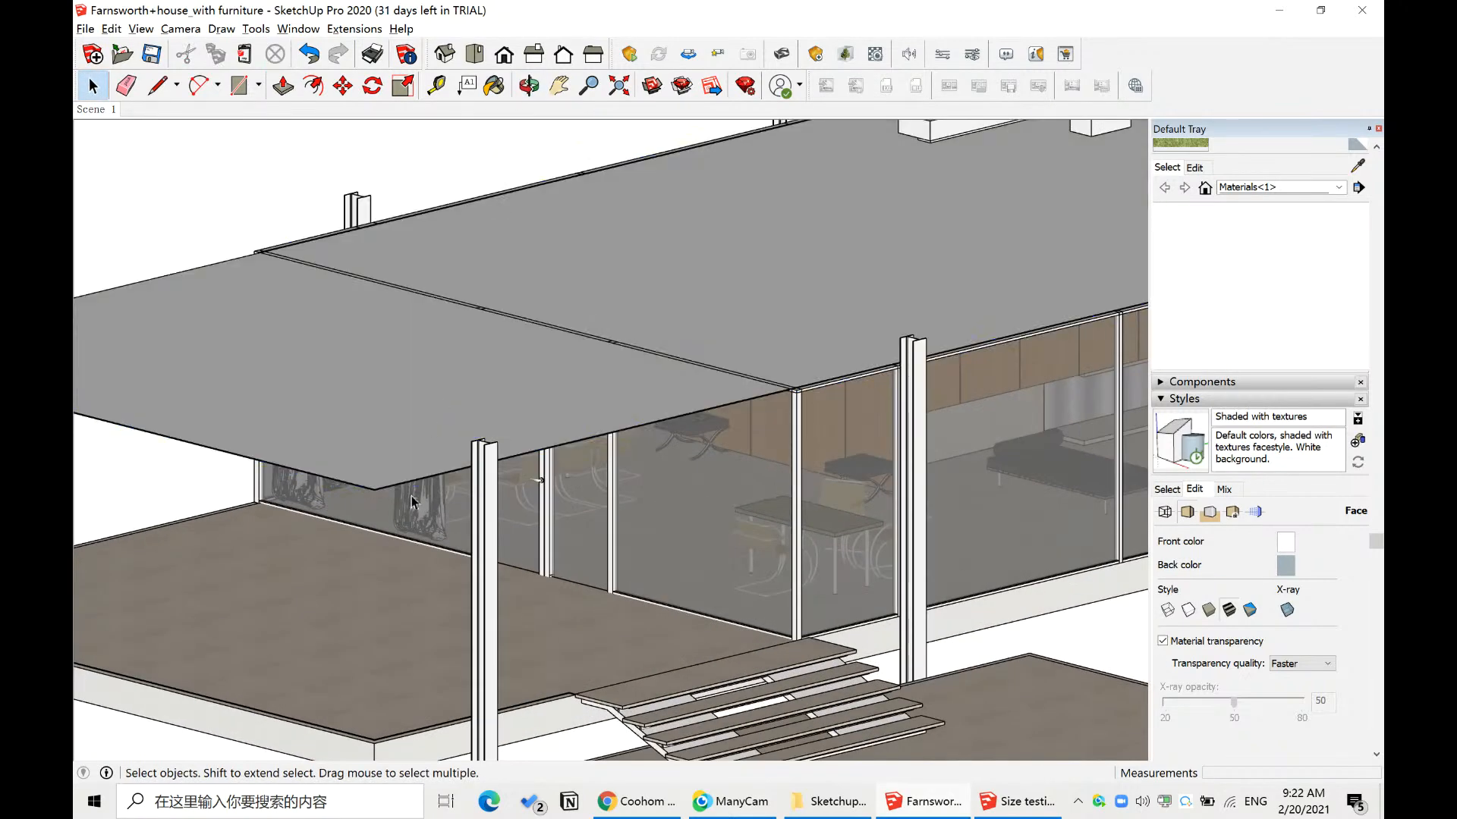
scroll(390, 439, "up", 2)
middle_click_drag(563, 455, 504, 481)
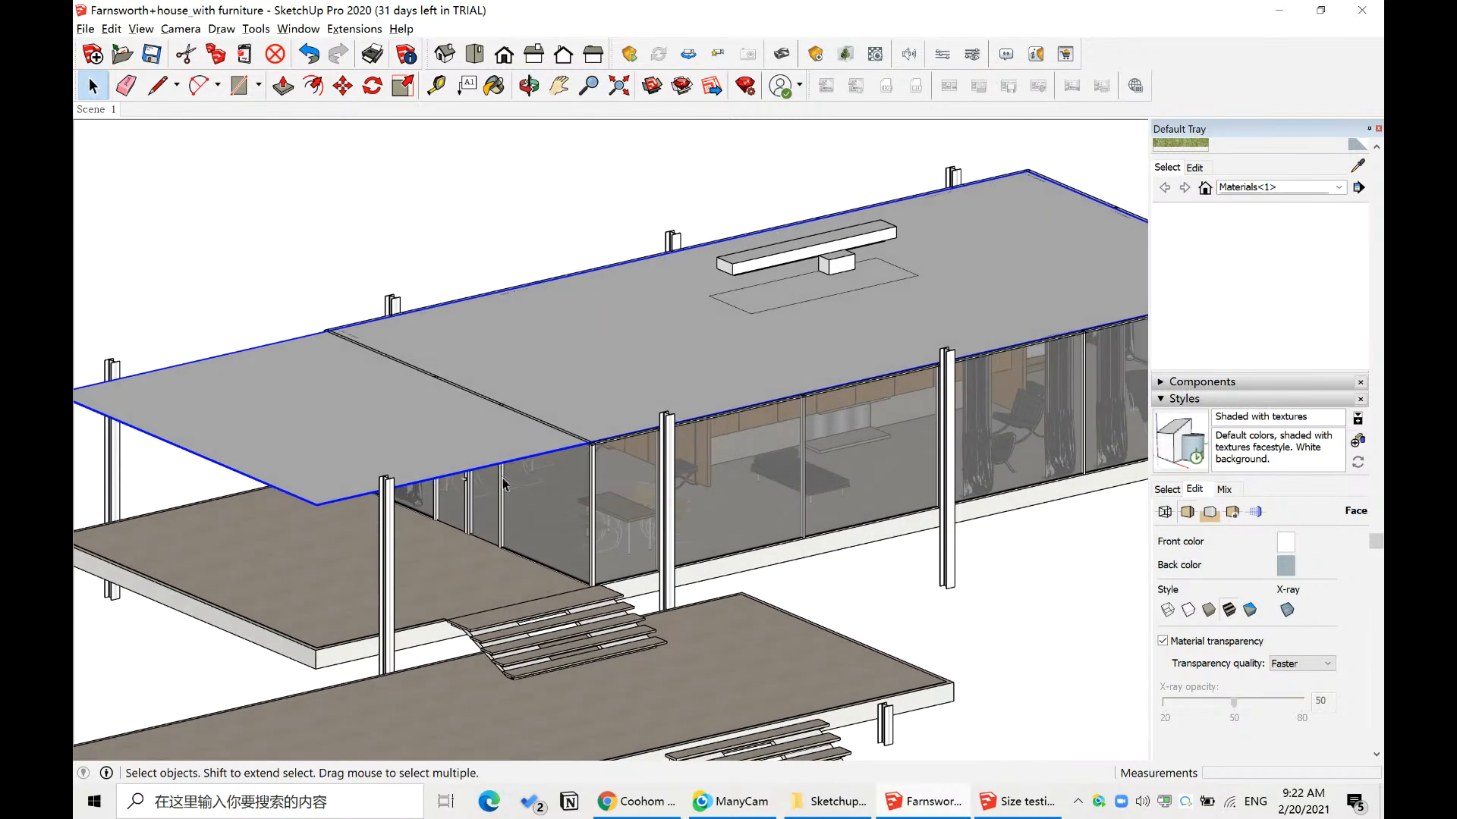
key("Delete")
- Delete the white rooftop vent boxes floating above the wooden core
middle_click_drag(715, 354, 494, 491)
middle_click_drag(820, 395, 658, 448)
key("space")
scroll(921, 384, "up", 3)
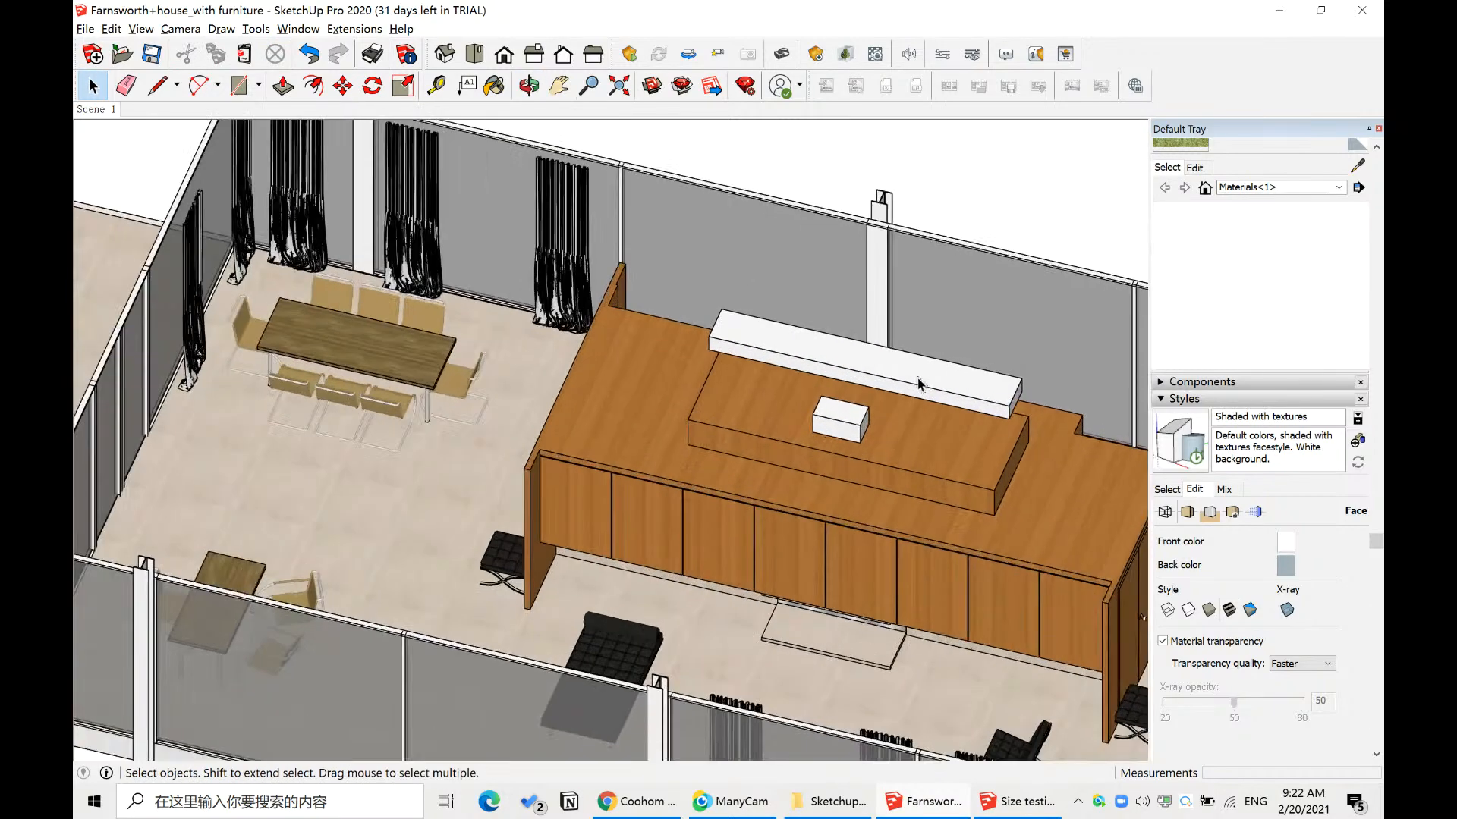
left_click(920, 384)
key("Delete")
- Delete the long dining table and the chairs around it
middle_click_drag(920, 384, 524, 421)
scroll(524, 421, "up", 4)
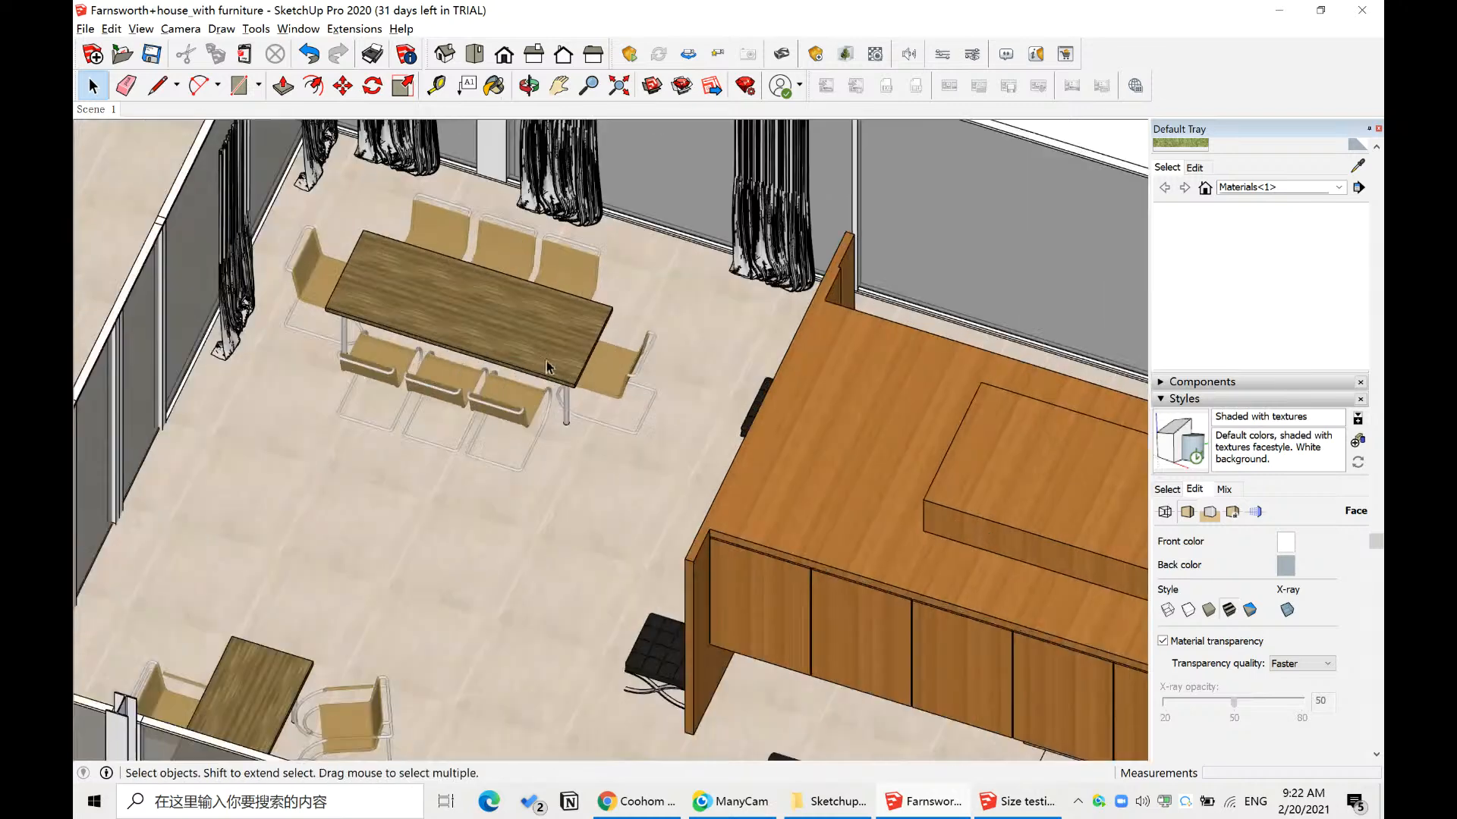
left_click(540, 336)
key("Delete")
left_click(554, 284)
key("Delete")
left_click(503, 272)
key("Delete")
left_click(439, 258)
key("Delete")
left_click(349, 283)
key("Delete")
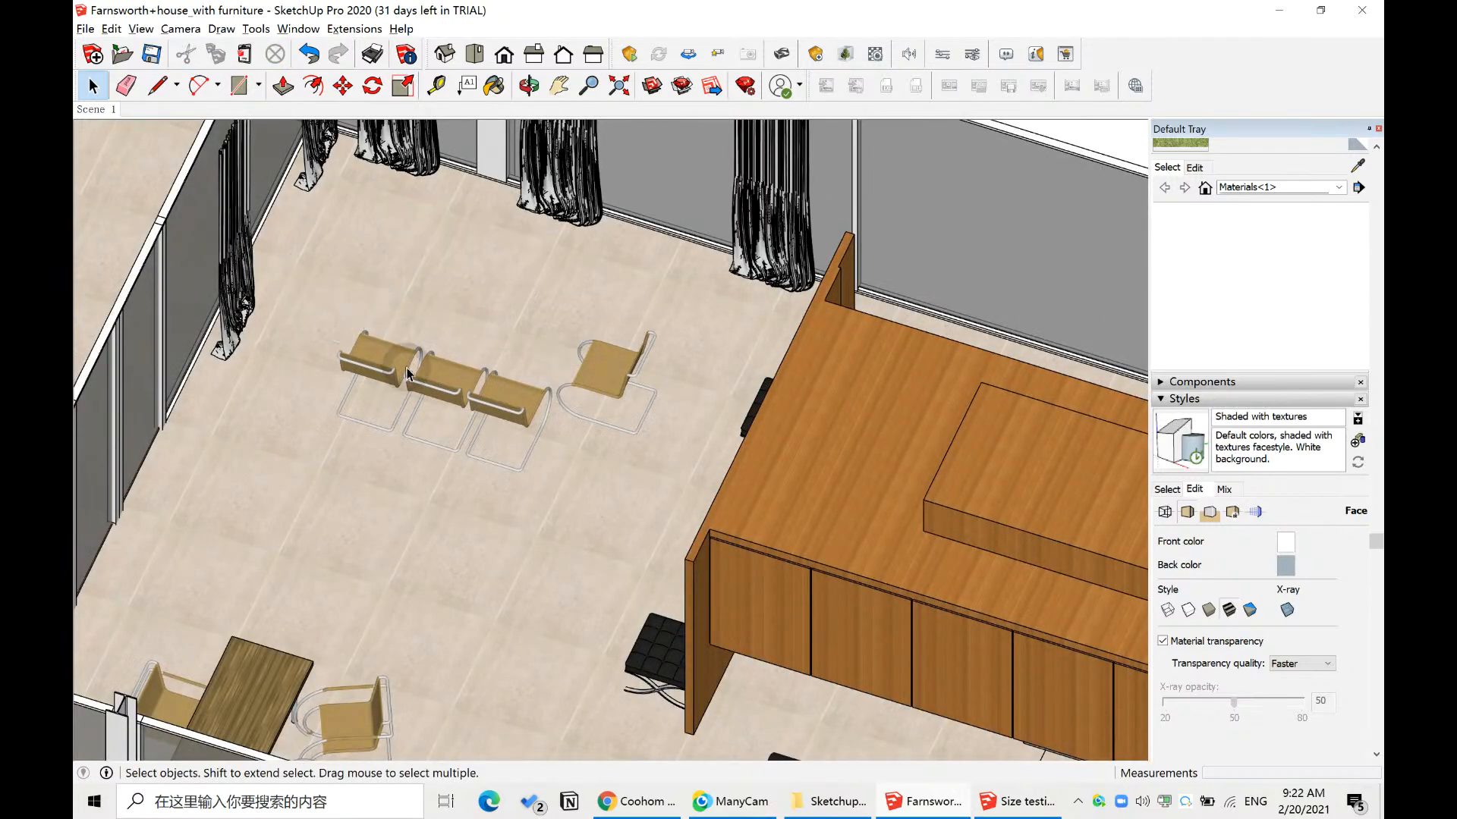
left_click(405, 367)
key("Delete")
left_click(456, 384)
key("Delete")
- Delete the small desk at the glazed corner together with its chairs
middle_click_drag(529, 406, 303, 395)
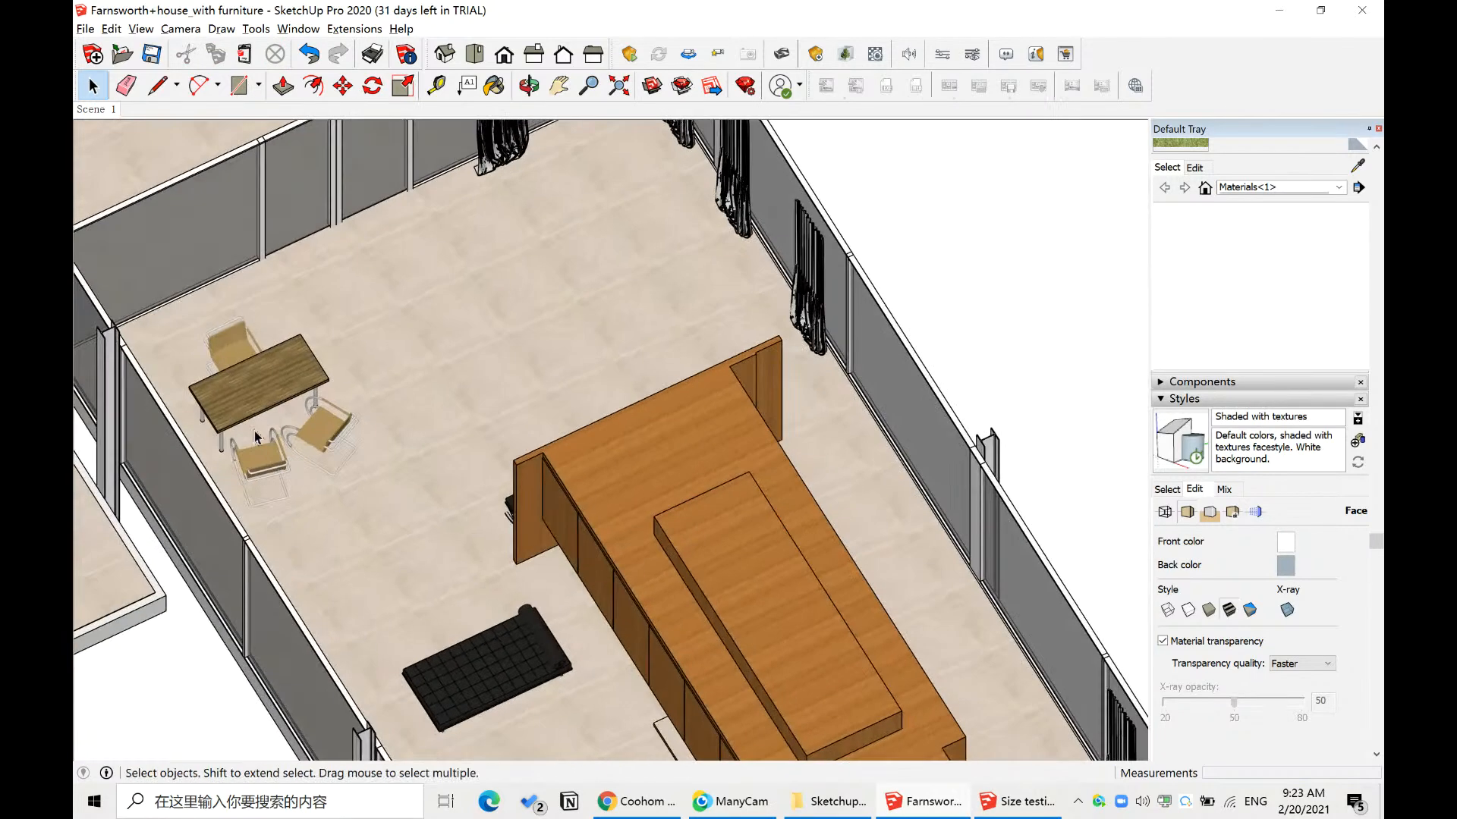
scroll(294, 394, "up", 3)
left_click(295, 387)
key("Delete")
left_click(380, 446)
key("Delete")
left_click(266, 478)
key("Delete")
- Delete the leftover seat at the living end and the black daybed in front of the wooden core
middle_click_drag(288, 344, 490, 394)
scroll(490, 395, "up", 3)
left_click(492, 396)
key("Delete")
left_click(674, 623)
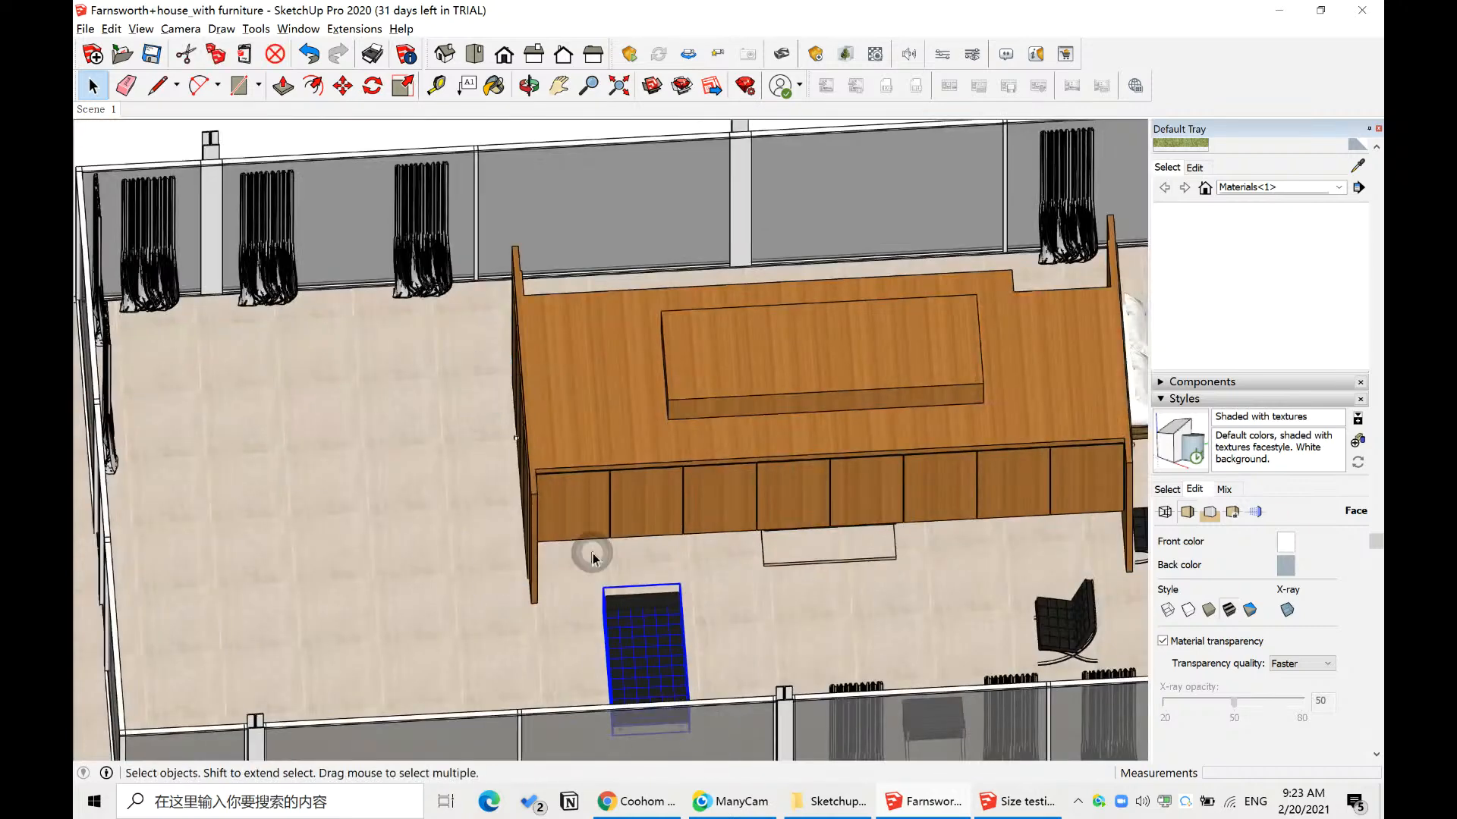
key("Delete")
- Delete the black armchair in front of the wooden core and the black chair against its bedroom end
scroll(335, 410, "down", 3)
middle_click_drag(832, 559, 825, 636)
scroll(826, 636, "up", 2)
left_click(808, 553)
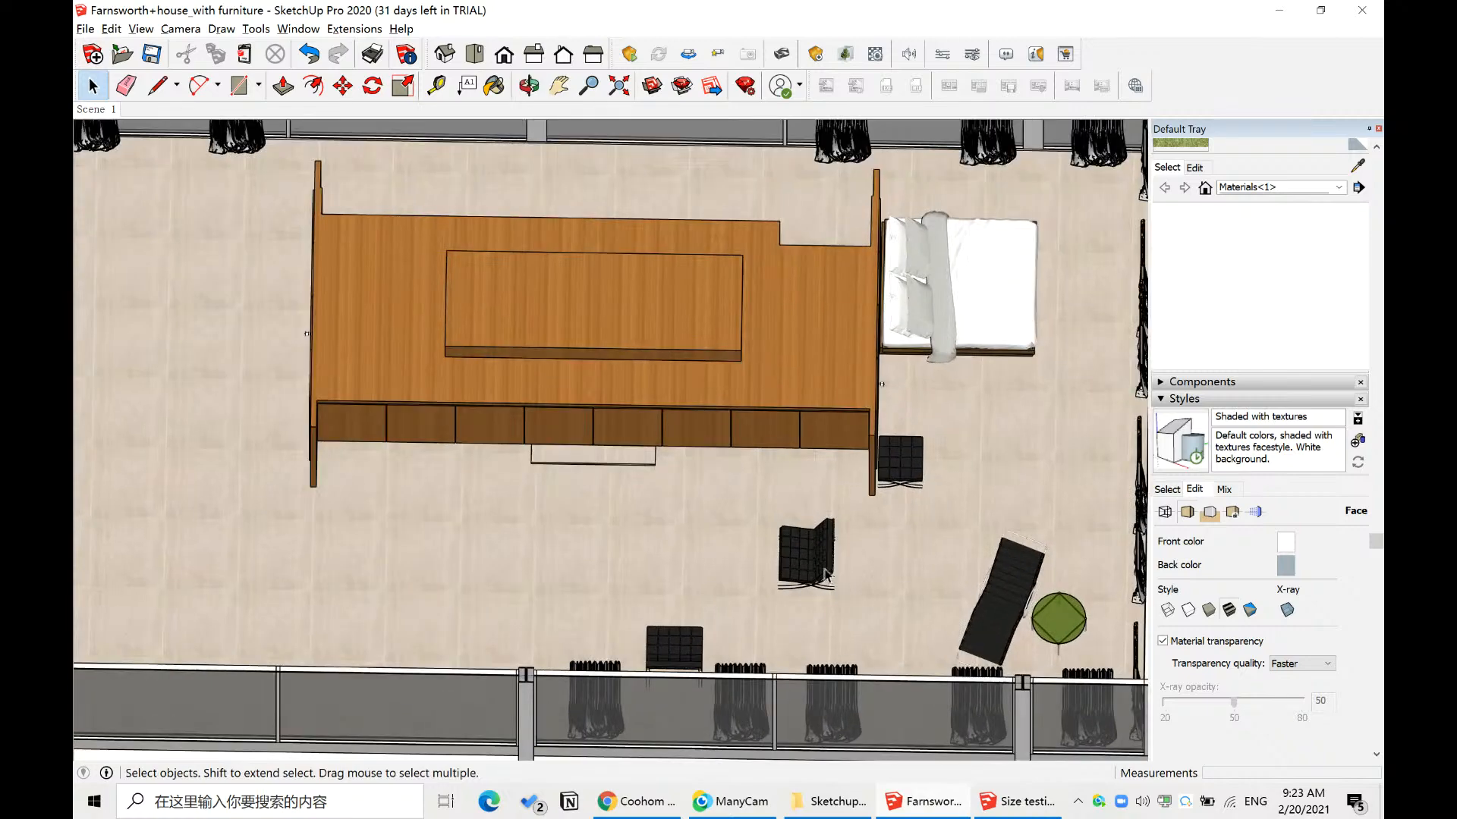
key("Delete")
left_click(895, 467)
key("Delete")
- Delete the bed, the black chaise longue, the round green table and the last black chair by the glass wall
left_click(959, 318)
key("Delete")
left_click(994, 589)
key("Delete")
left_click(1048, 618)
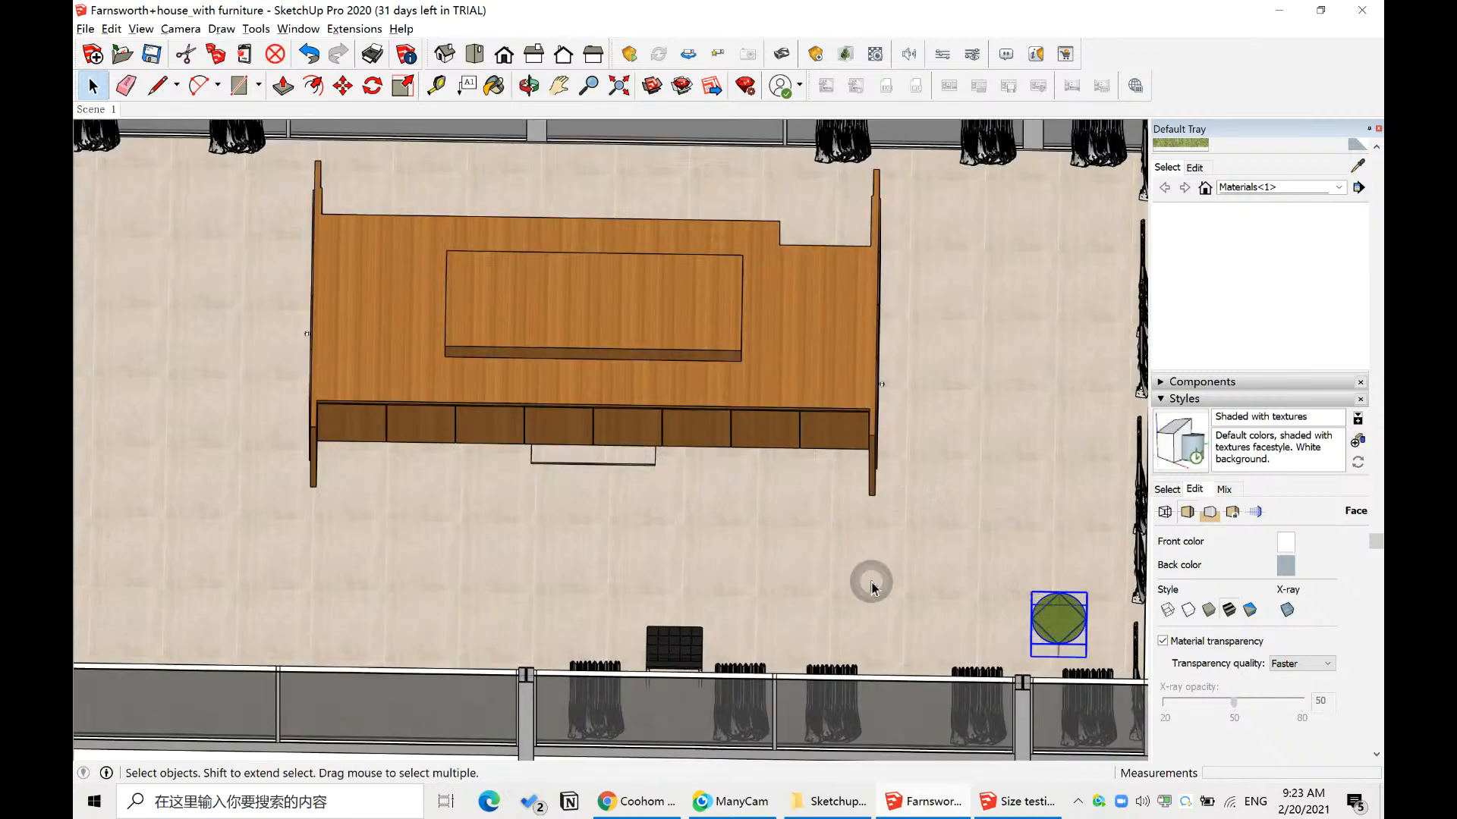
key("Delete")
scroll(872, 583, "down", 3)
middle_click_drag(796, 537, 564, 425)
scroll(483, 565, "up", 3)
left_click(484, 558)
key("Delete")
- Delete the curtains around the glazed corner at the living end of the house
scroll(486, 563, "down", 3)
middle_click_drag(576, 561, 888, 452)
scroll(345, 313, "up", 3)
middle_click_drag(480, 408, 356, 296)
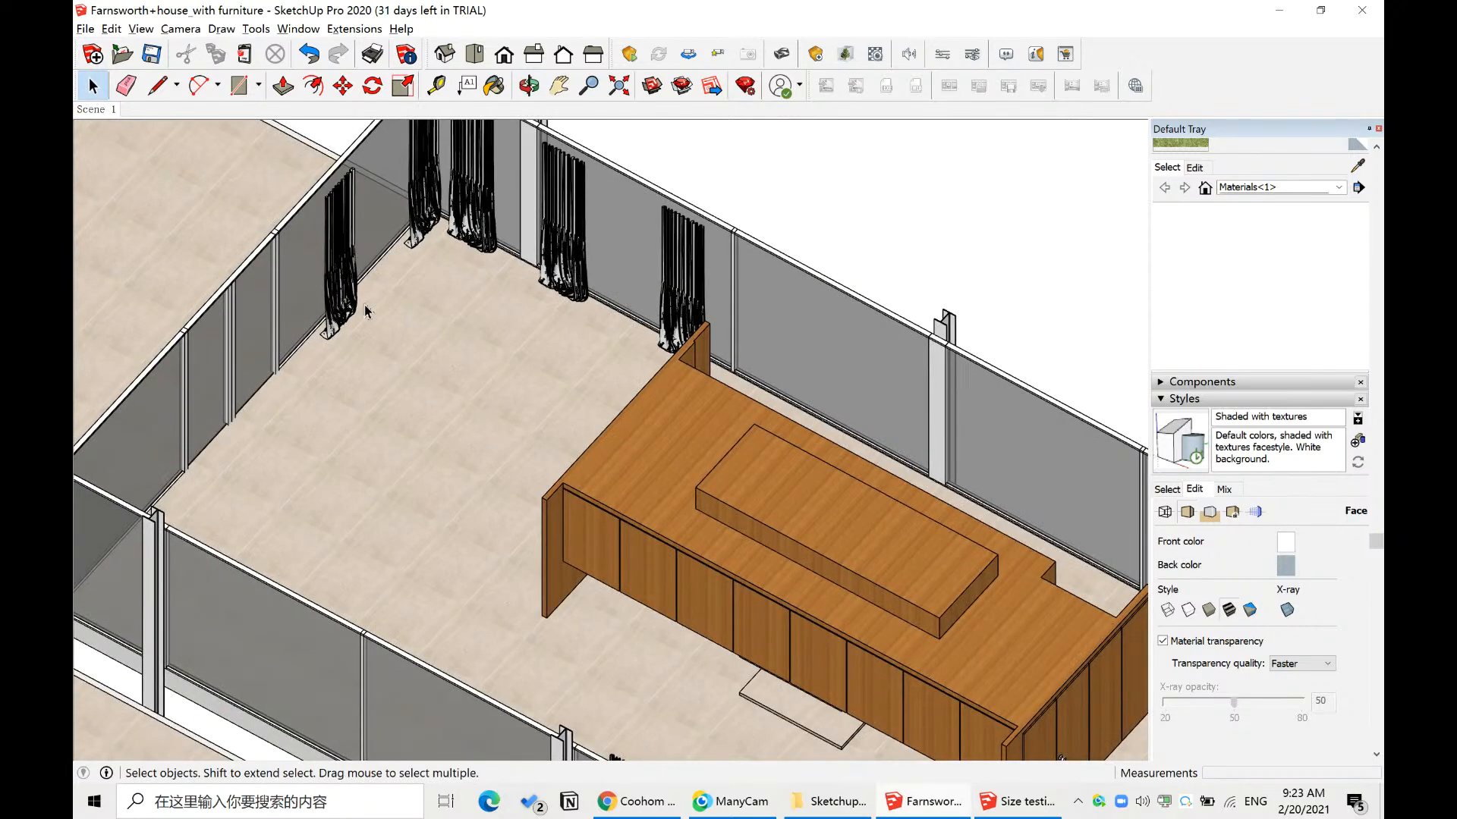
left_click(342, 288)
left_click(475, 220)
left_click(588, 279)
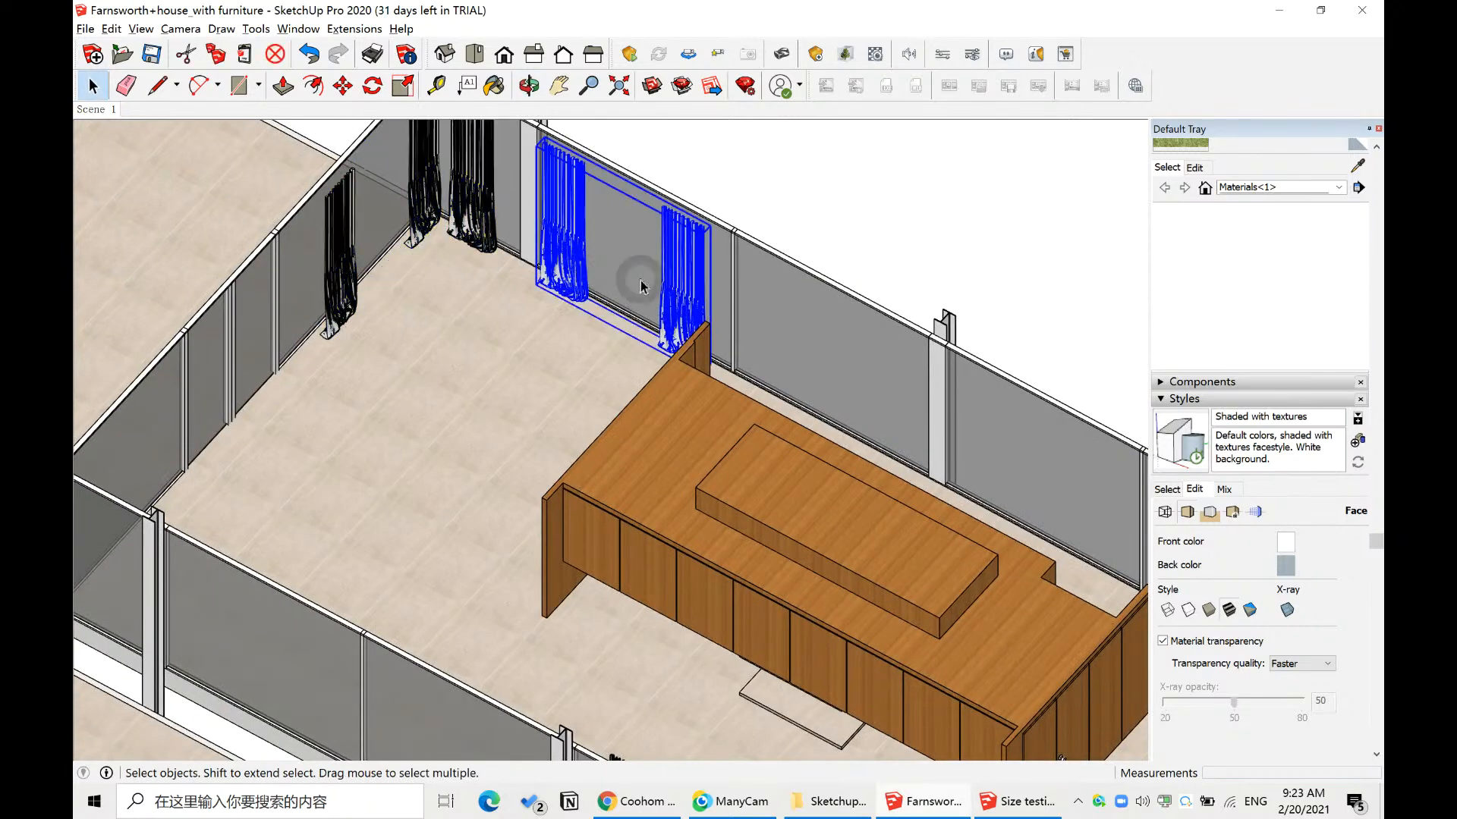
key("Delete")
left_click(427, 228)
key("Delete")
left_click(471, 230)
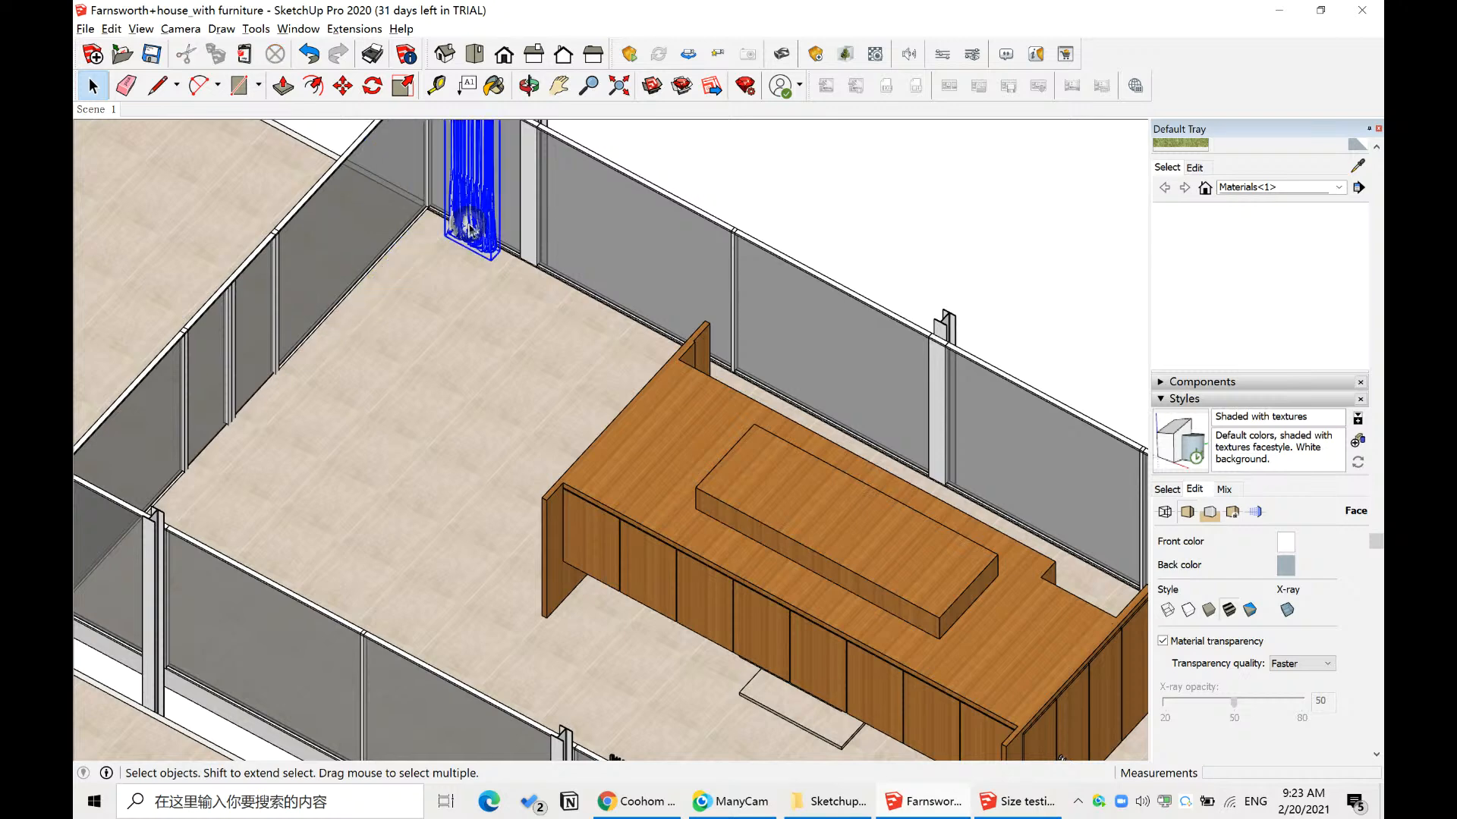
key("Delete")
- Delete the curtains on the rear glass wall beside the bedroom end of the wooden core
scroll(352, 293, "down", 5)
middle_click_drag(819, 352, 1001, 379)
scroll(627, 397, "up", 3)
scroll(627, 398, "up", 3)
left_click(692, 387)
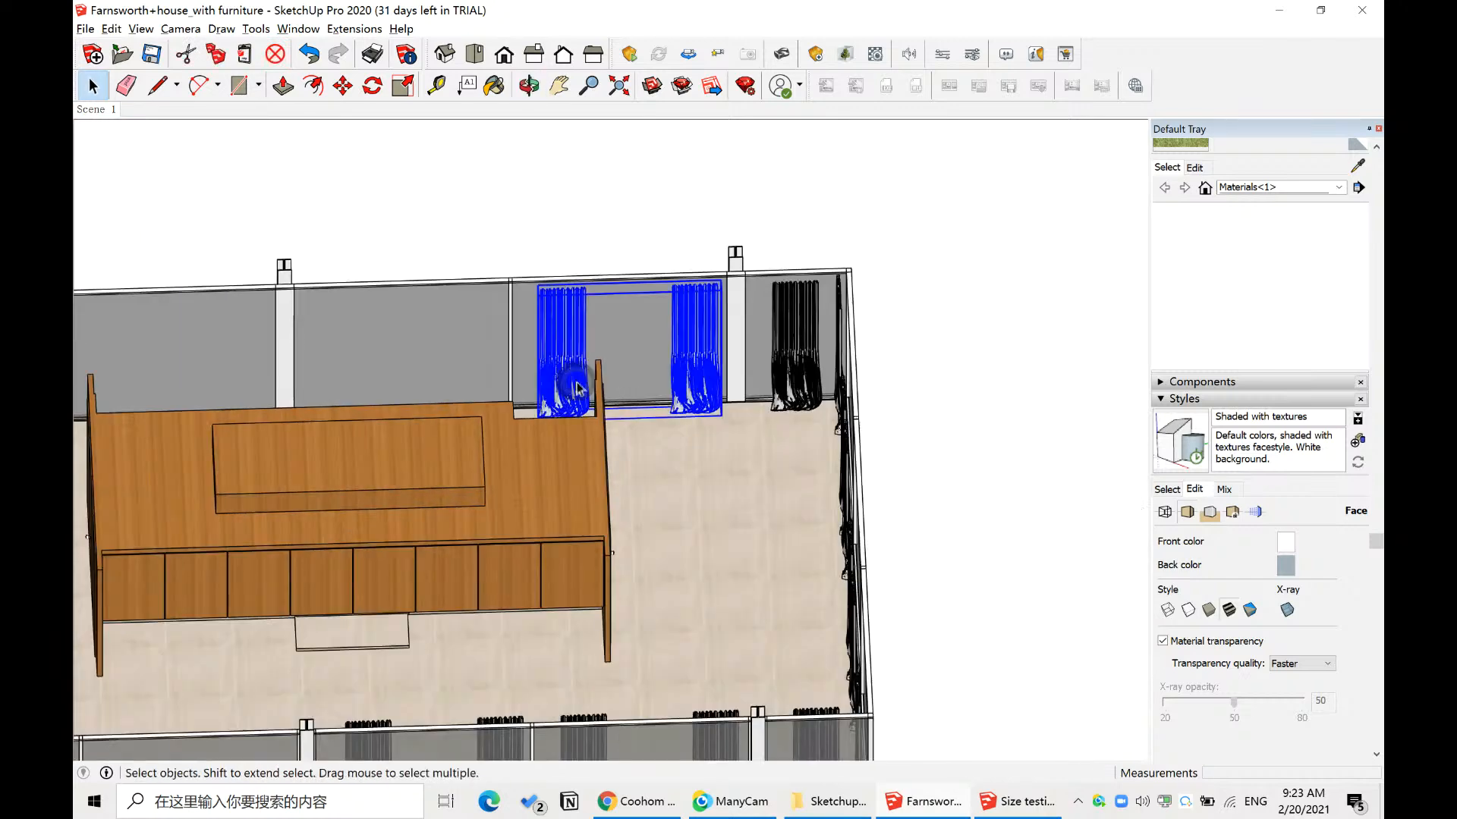
key("Delete")
left_click(782, 381)
key("Delete")
- Delete the curtains on the bedroom end's short glass wall and those nearest the adjoining corner of the front wall
scroll(562, 387, "down", 3)
middle_click_drag(560, 389, 1070, 468)
scroll(596, 414, "up", 3)
left_click(611, 396)
key("Delete")
left_click(560, 393)
key("Delete")
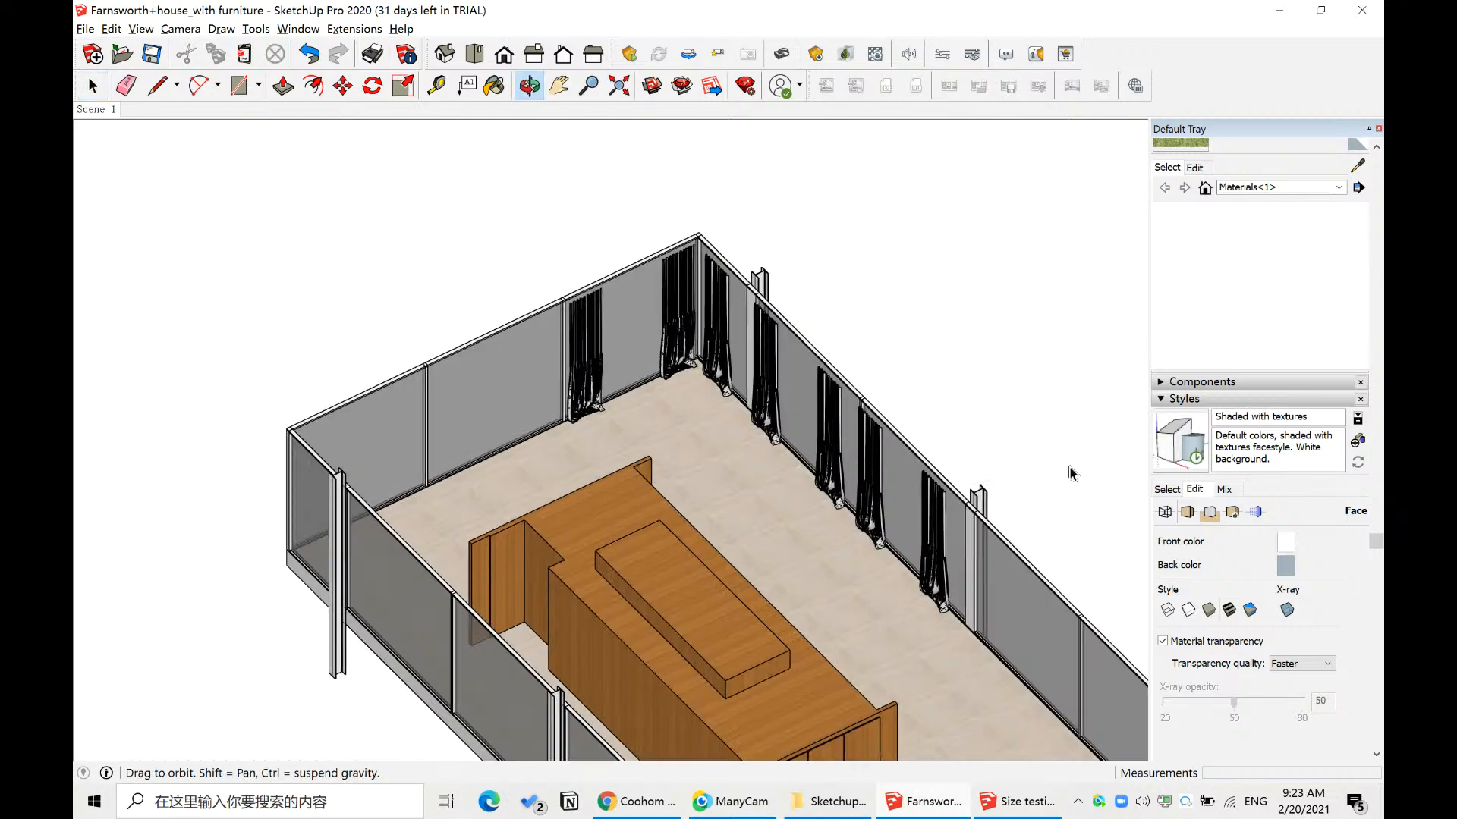
scroll(565, 398, "up", 3)
left_click(573, 406)
key("Delete")
left_click(750, 365)
key("Delete")
left_click(848, 425)
key("Delete")
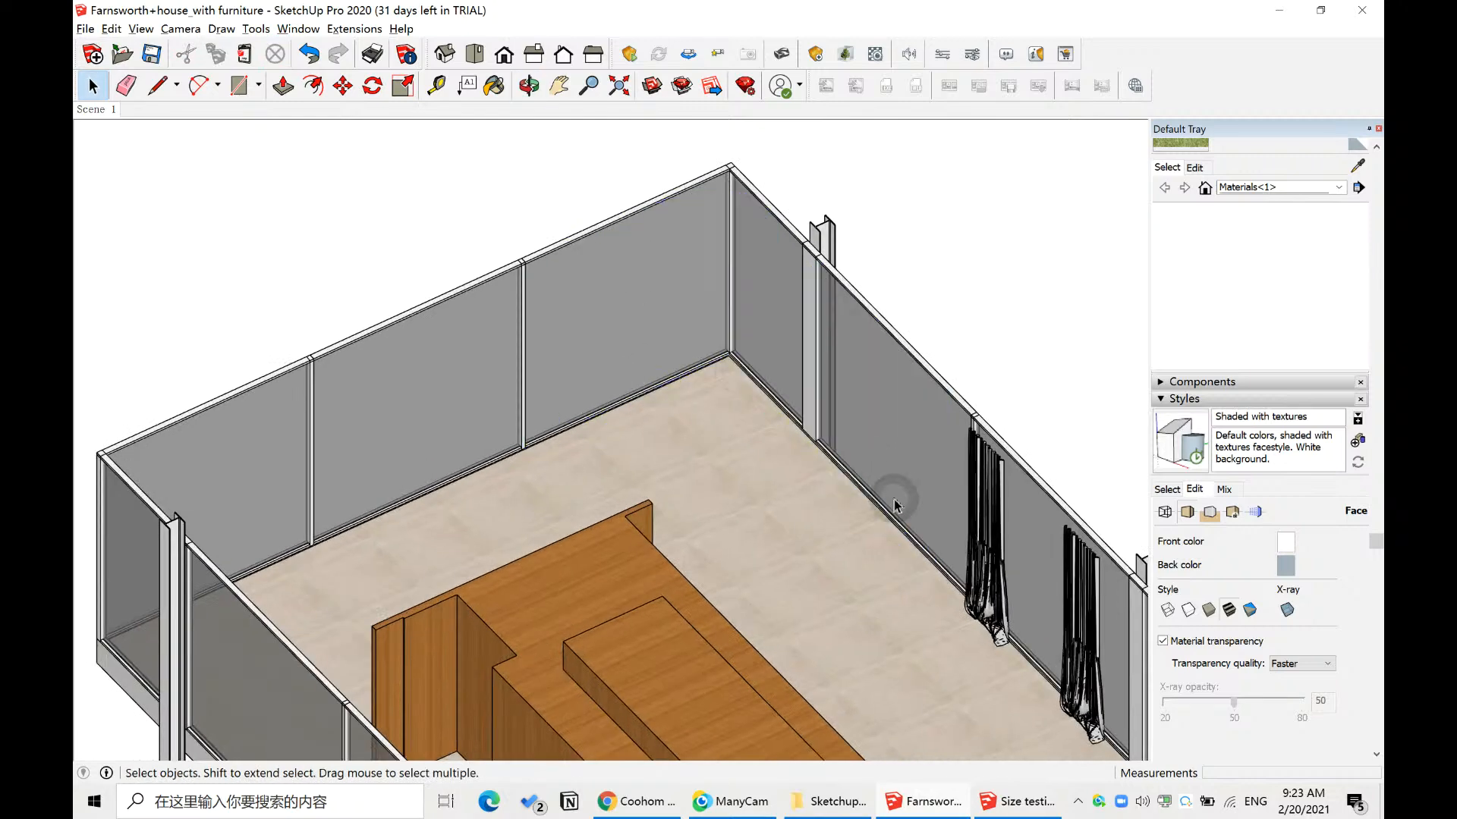
- Delete the remaining curtains on the long glass wall of the house
left_click(979, 593)
key("Delete")
scroll(609, 293, "down", 3)
scroll(609, 294, "down", 3)
- Examine the whole stripped house from outside, including its roof, terraces, steps and glazed walls
middle_click_drag(911, 452, 359, 396)
scroll(675, 425, "down", 2)
middle_click_drag(676, 424, 500, 380)
scroll(565, 471, "up", 3)
middle_click_drag(569, 471, 536, 451)
scroll(602, 433, "down", 5)
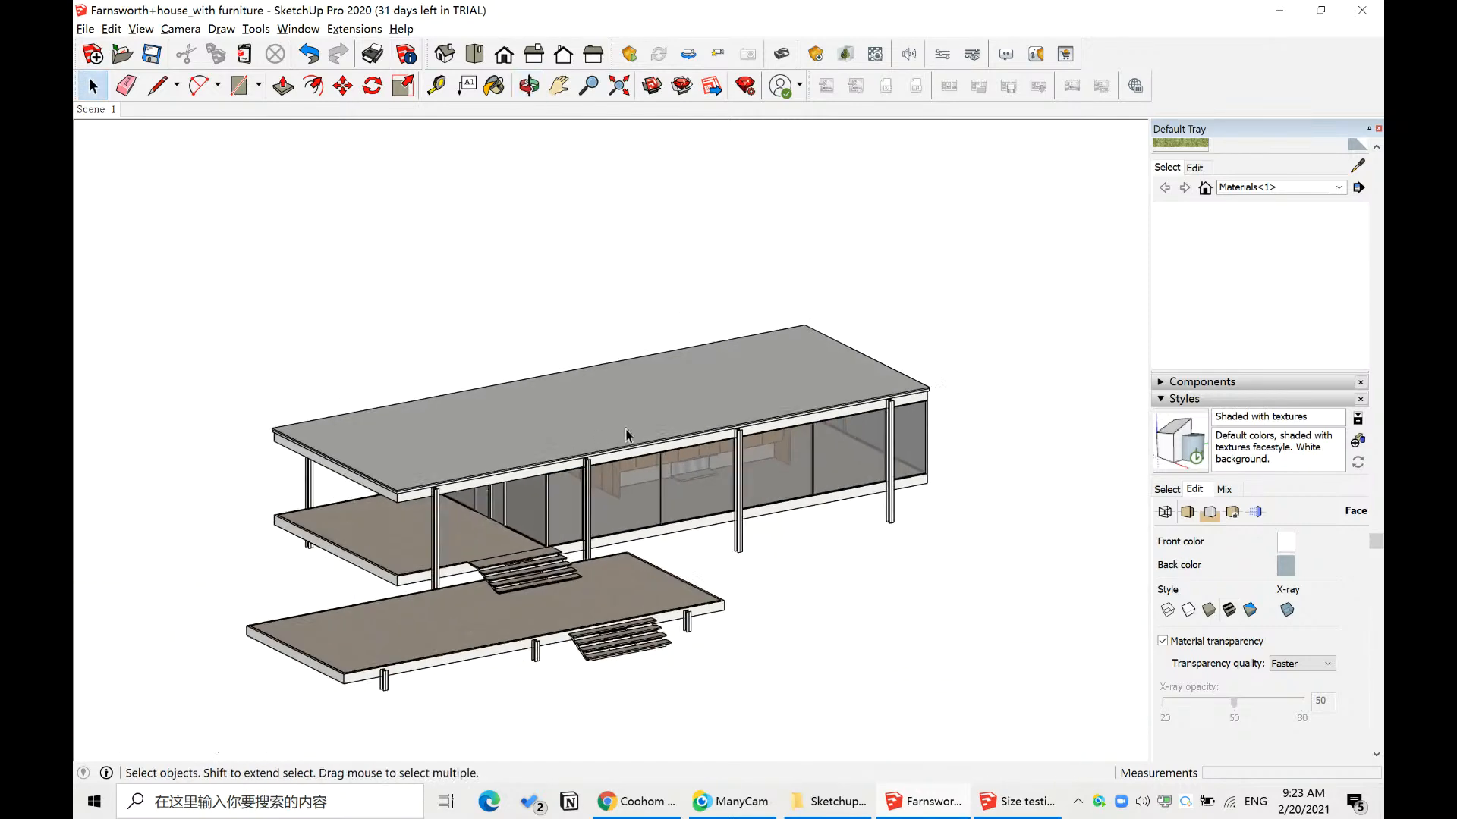
scroll(762, 651, "down", 2)
scroll(683, 630, "up", 5)
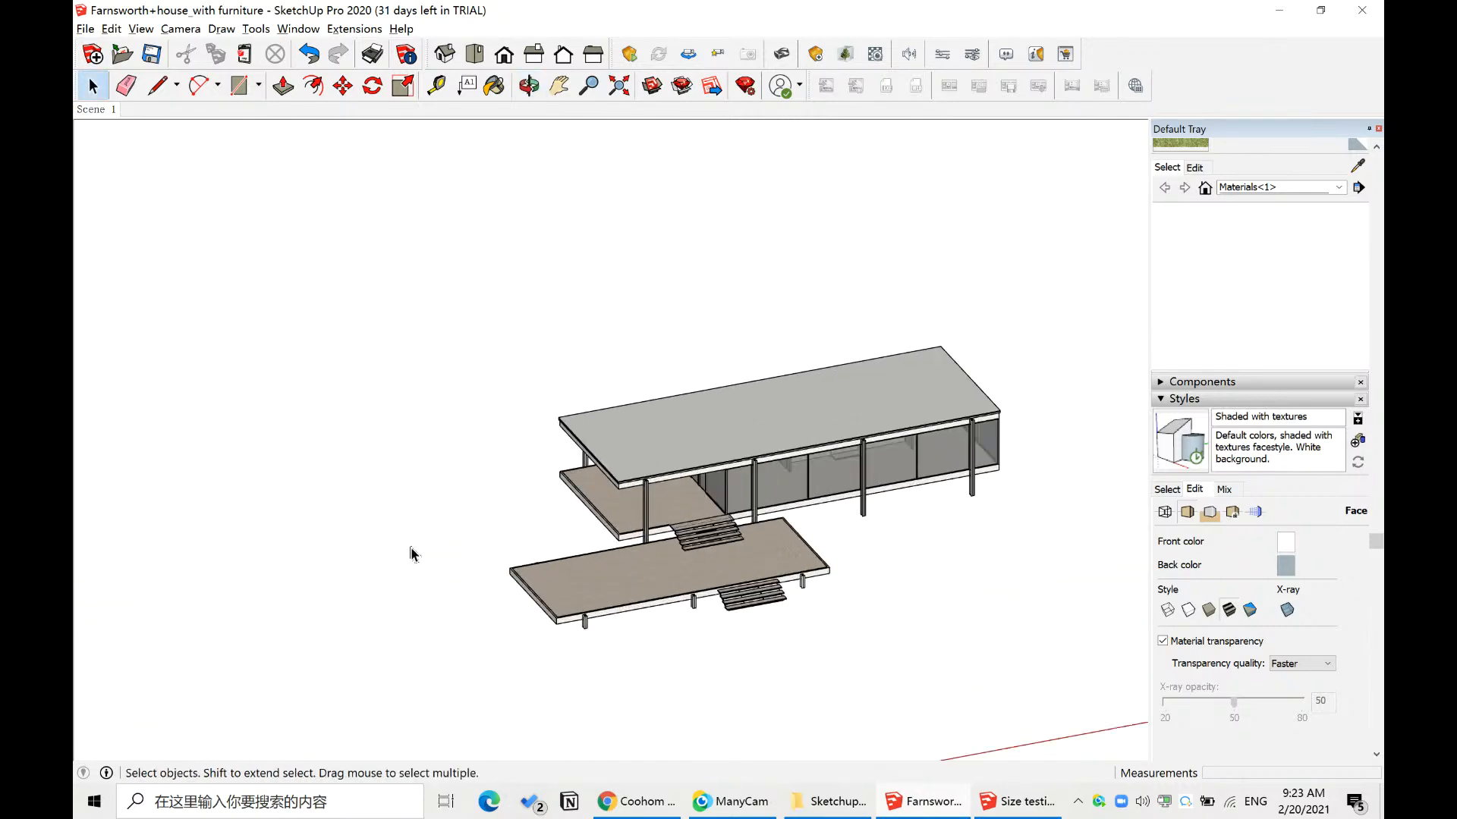
middle_click_drag(791, 458, 592, 421)
- List the materials contained in the model and look through all of their swatches
left_click(1194, 168)
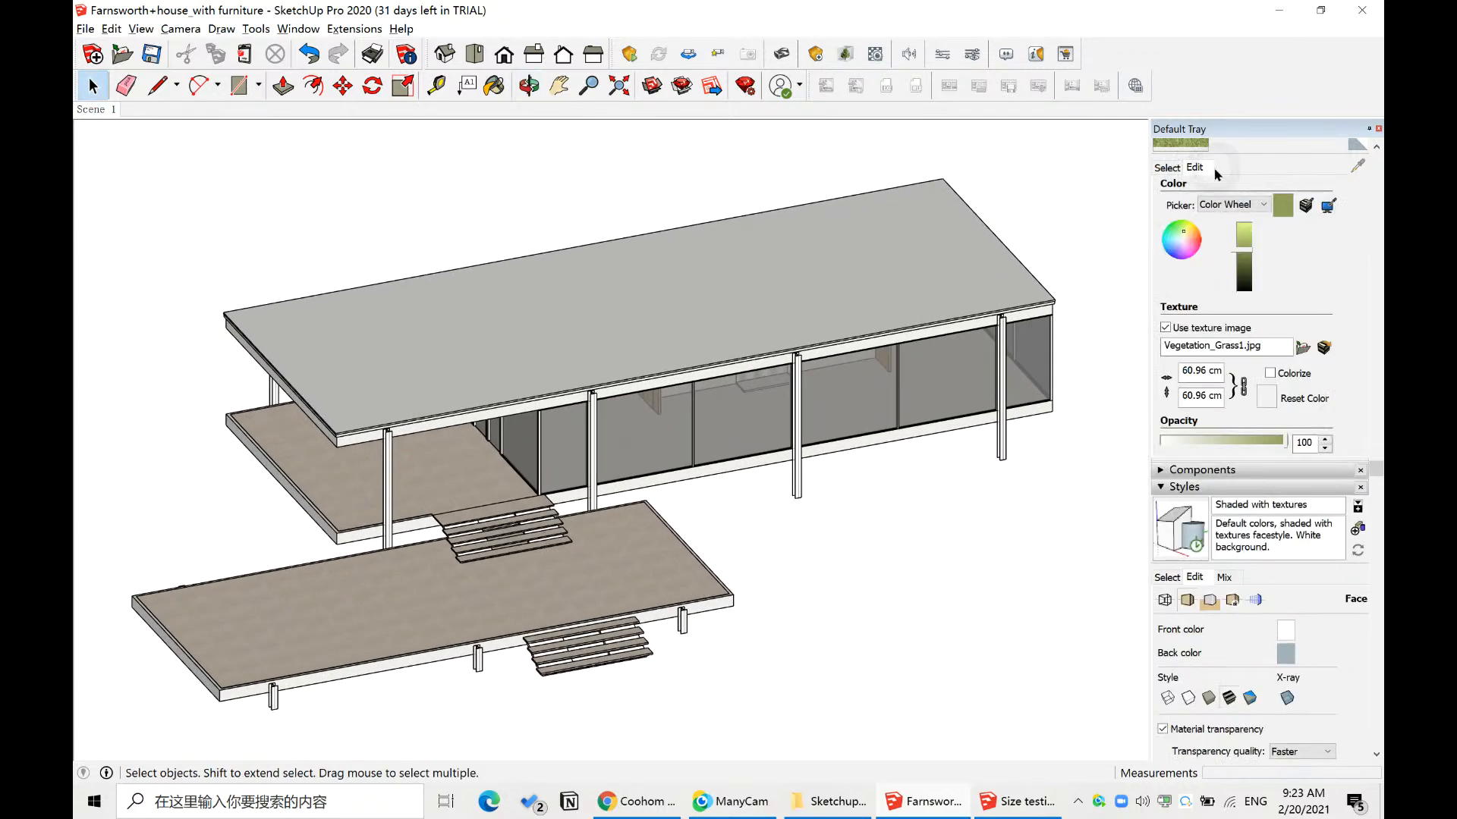
left_click(1166, 167)
left_click(1274, 186)
left_click(1248, 212)
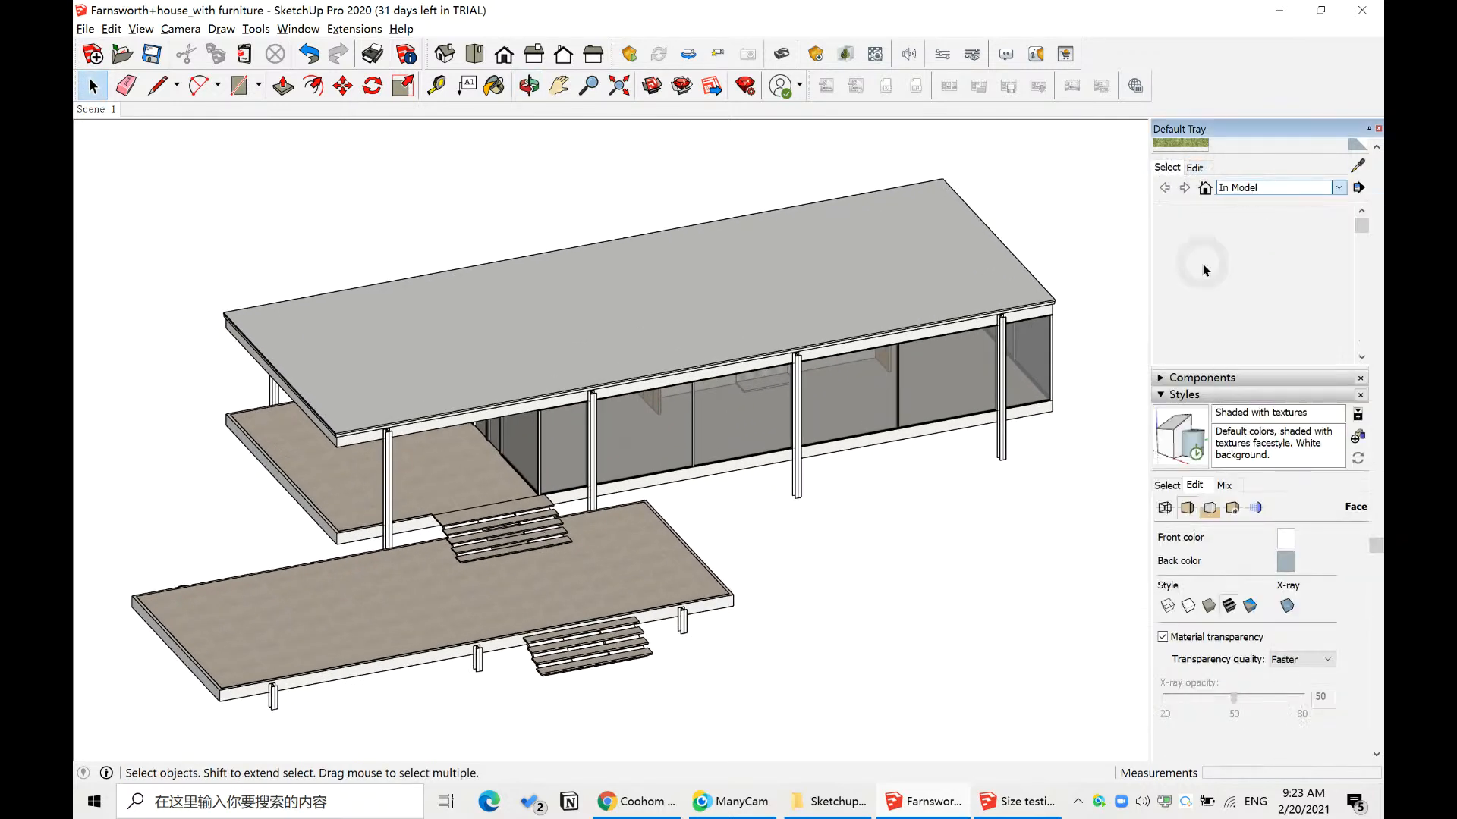
scroll(1274, 303, "down", 2)
scroll(1282, 328, "up", 4)
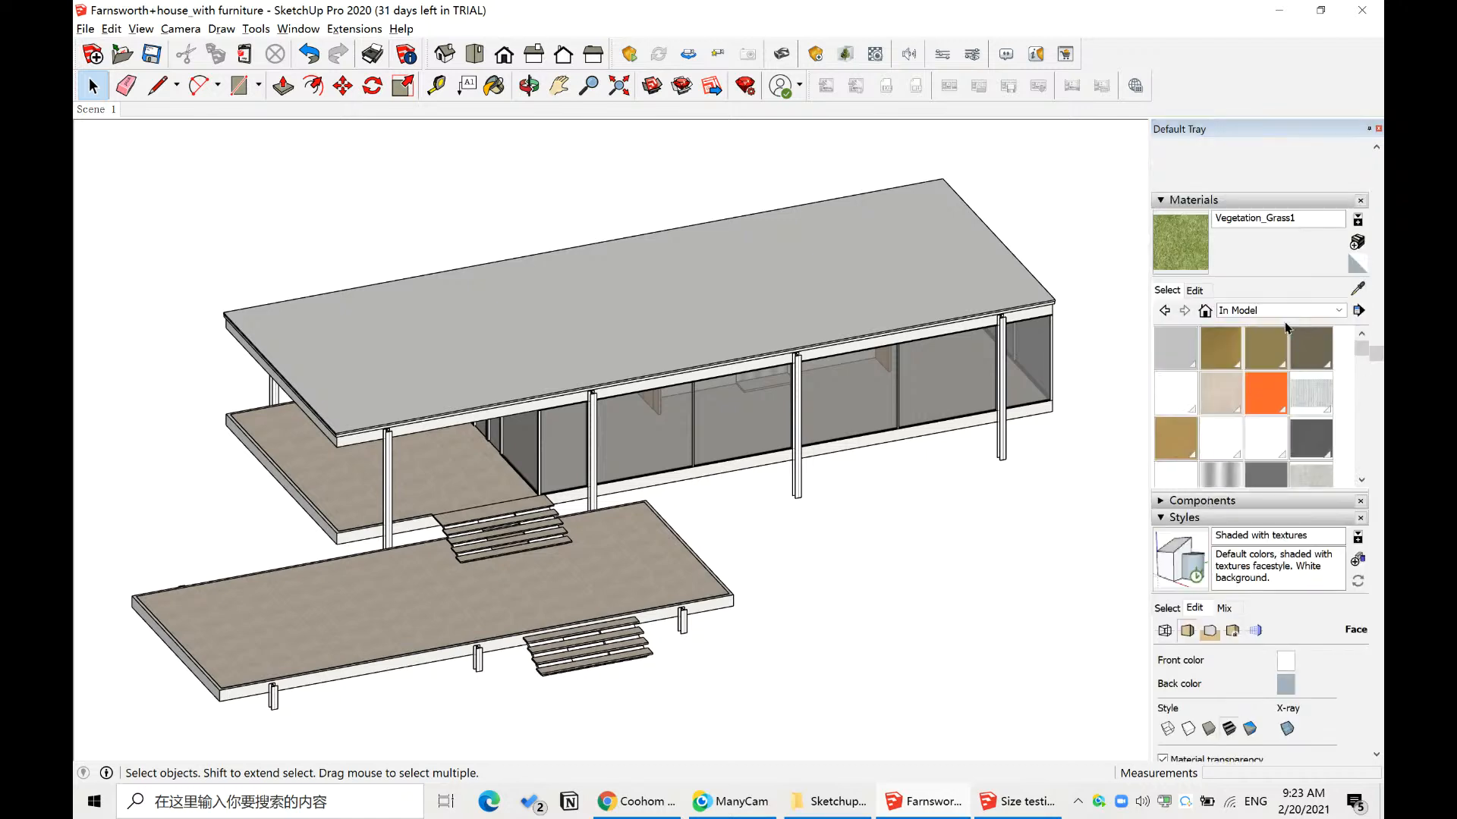
scroll(1241, 388, "down", 1)
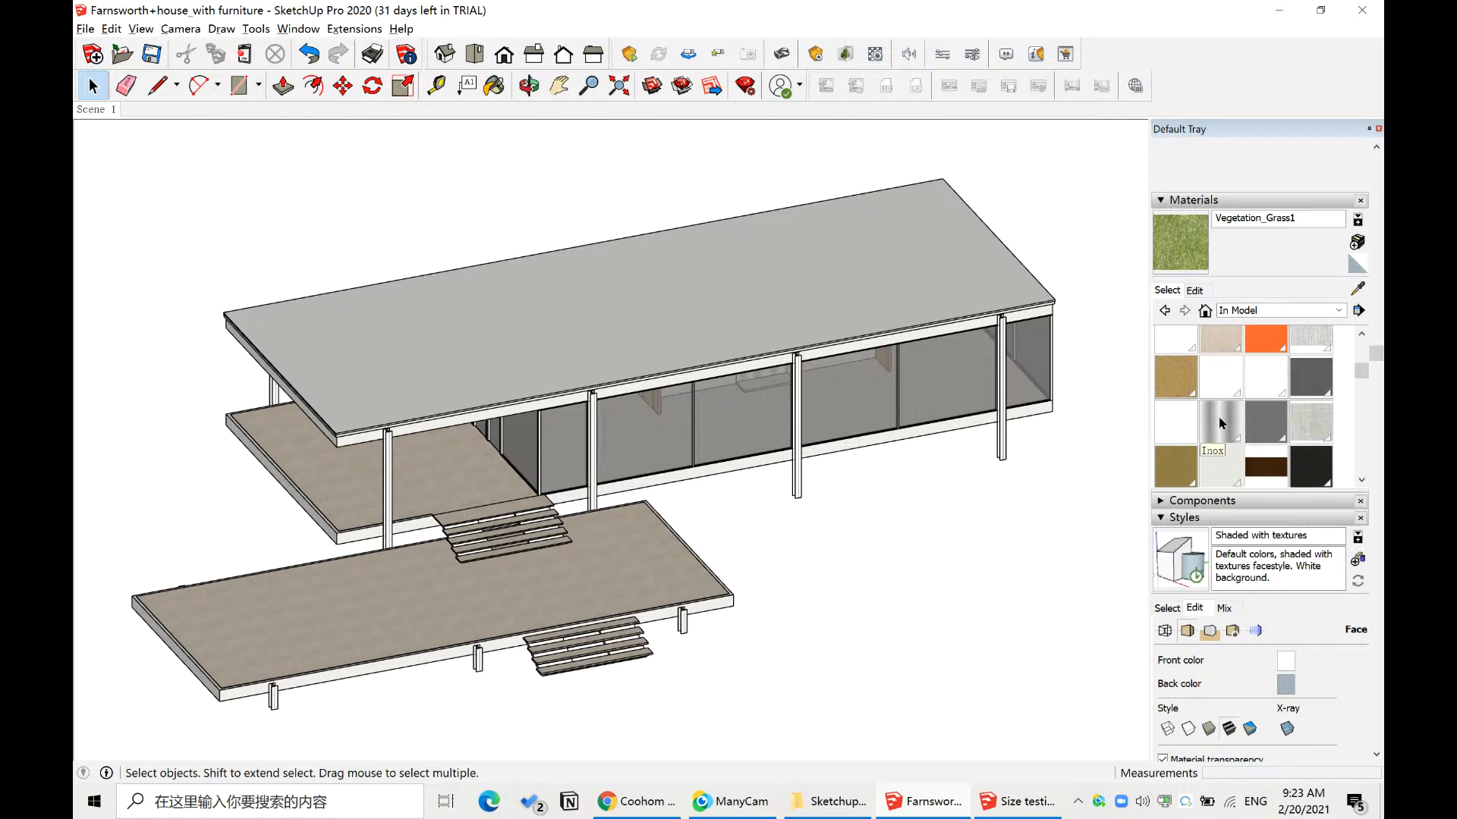
scroll(1225, 423, "down", 4)
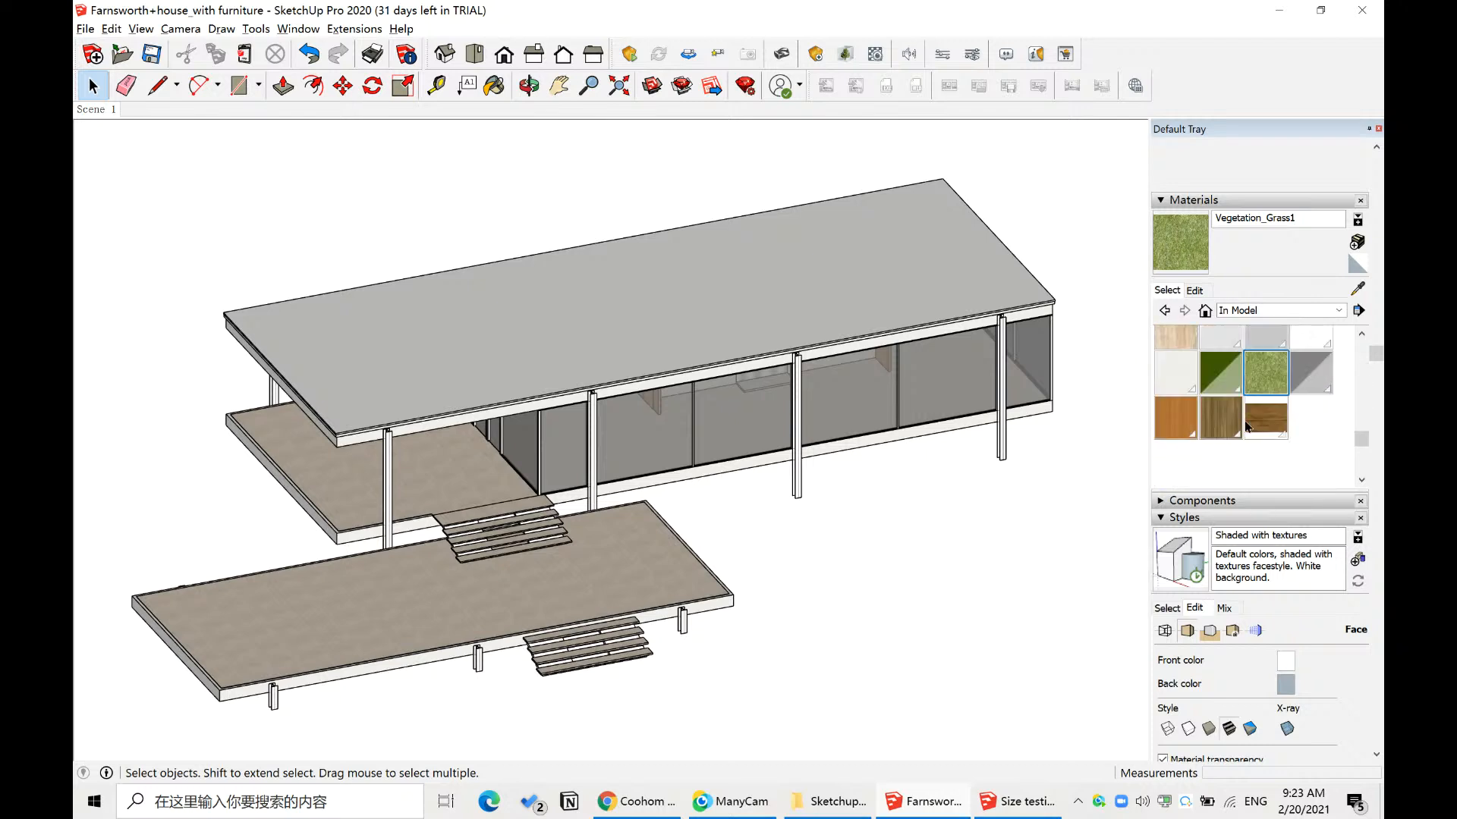
scroll(1247, 415, "up", 5)
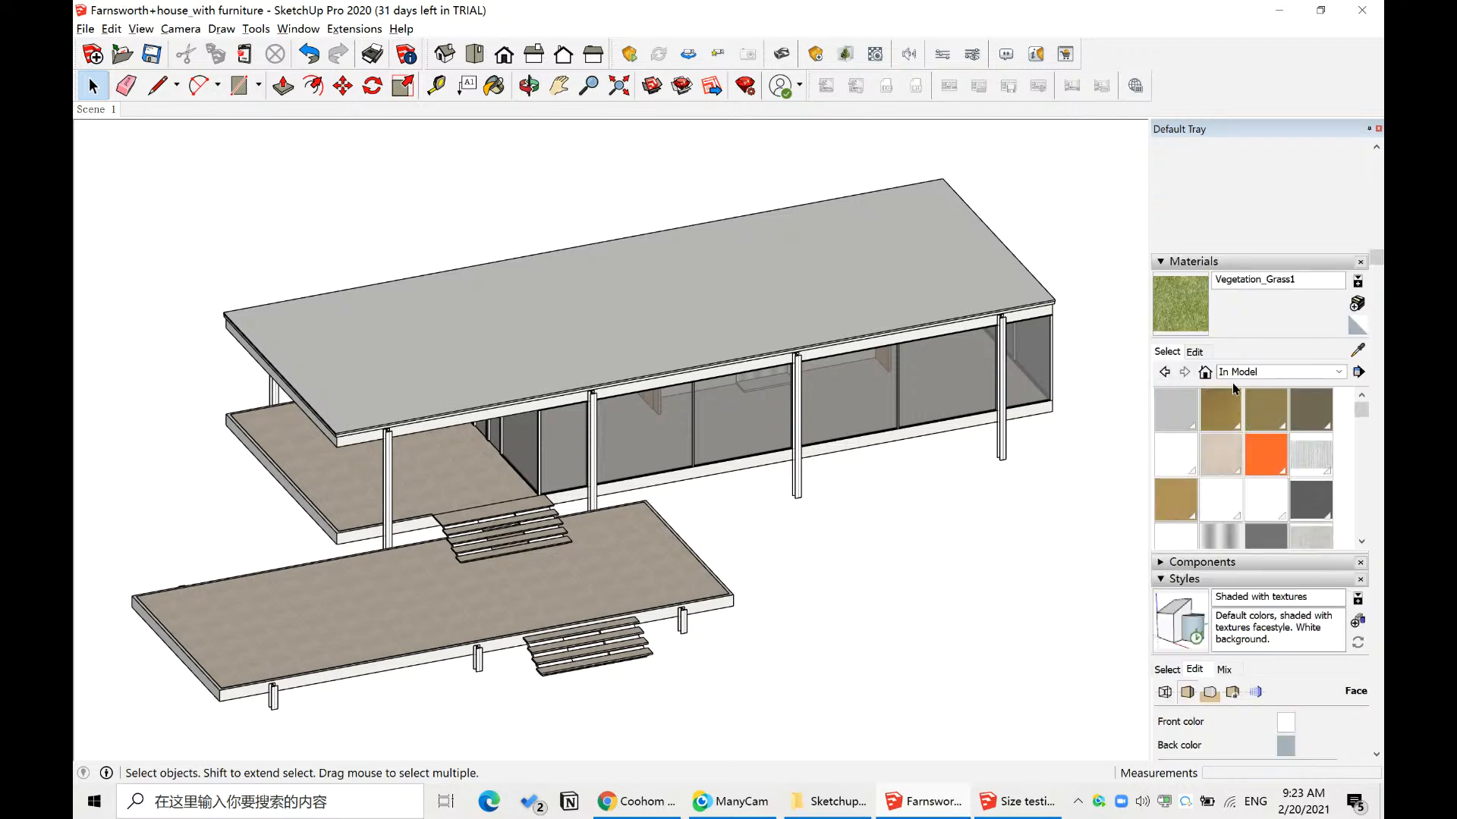
scroll(1304, 435, "down", 2)
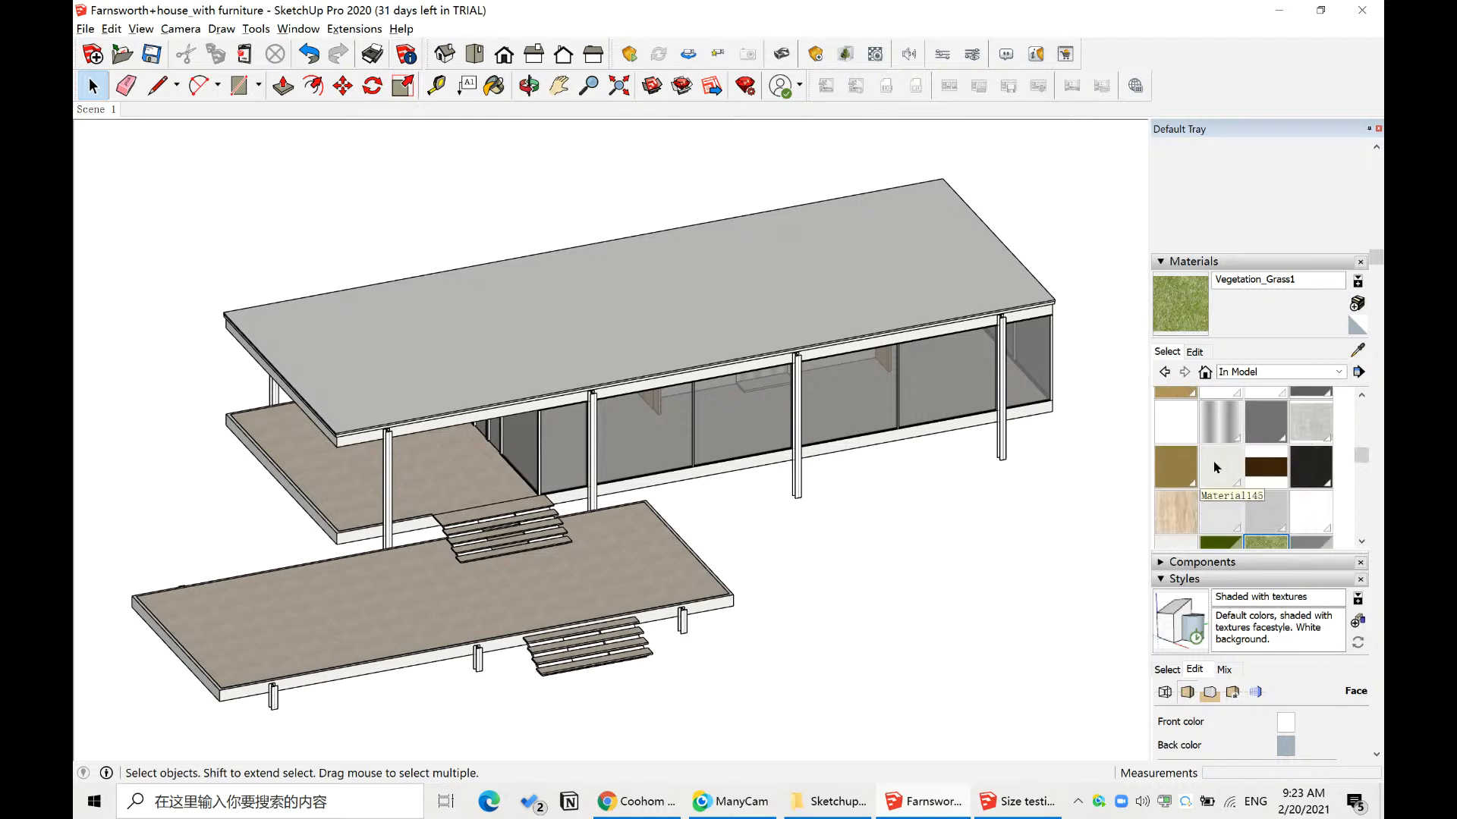
scroll(1217, 466, "down", 3)
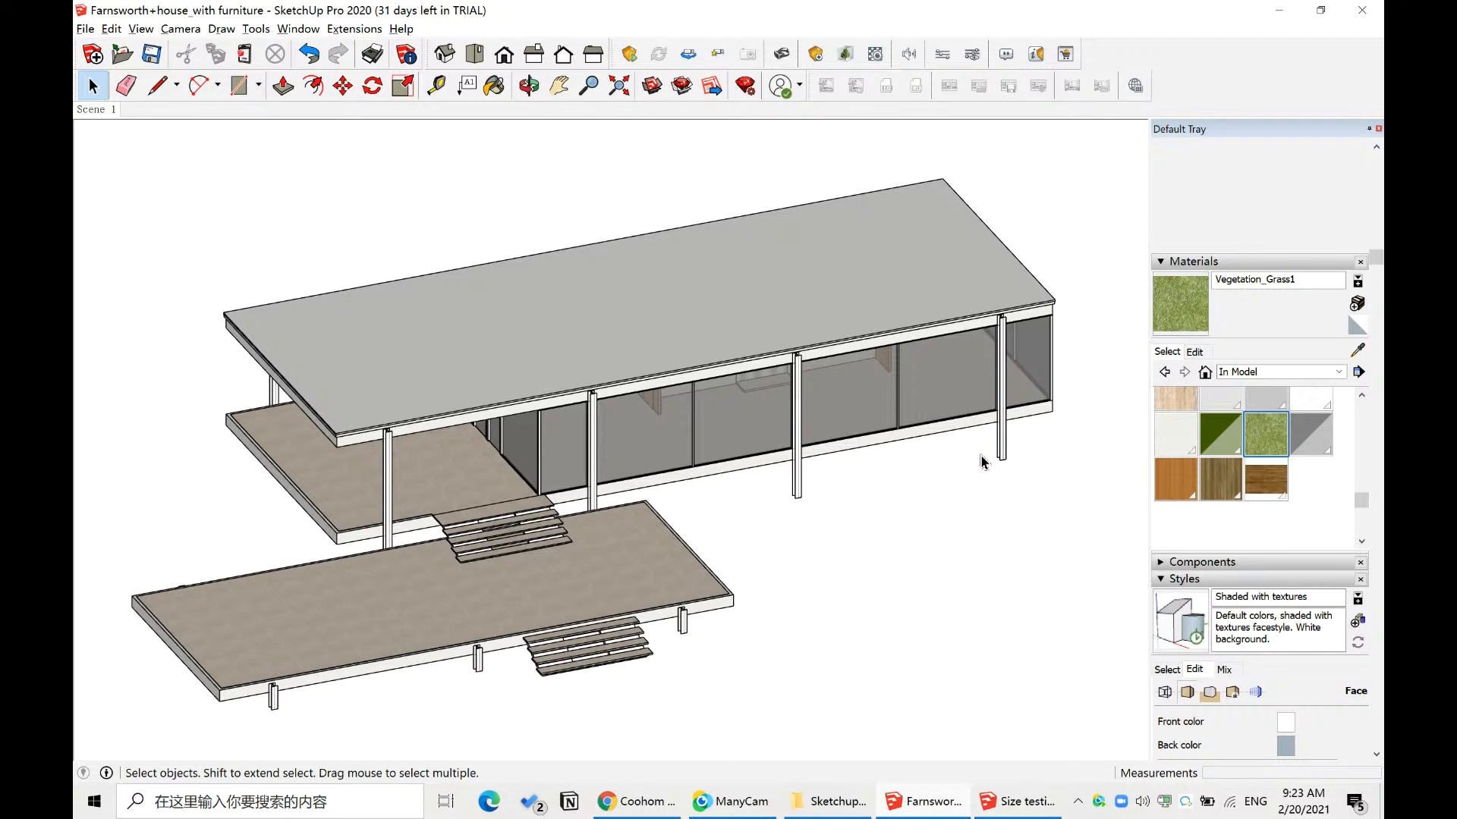
- Purge all unused items from the entire model using the model statistics
left_click(298, 29)
left_click(306, 104)
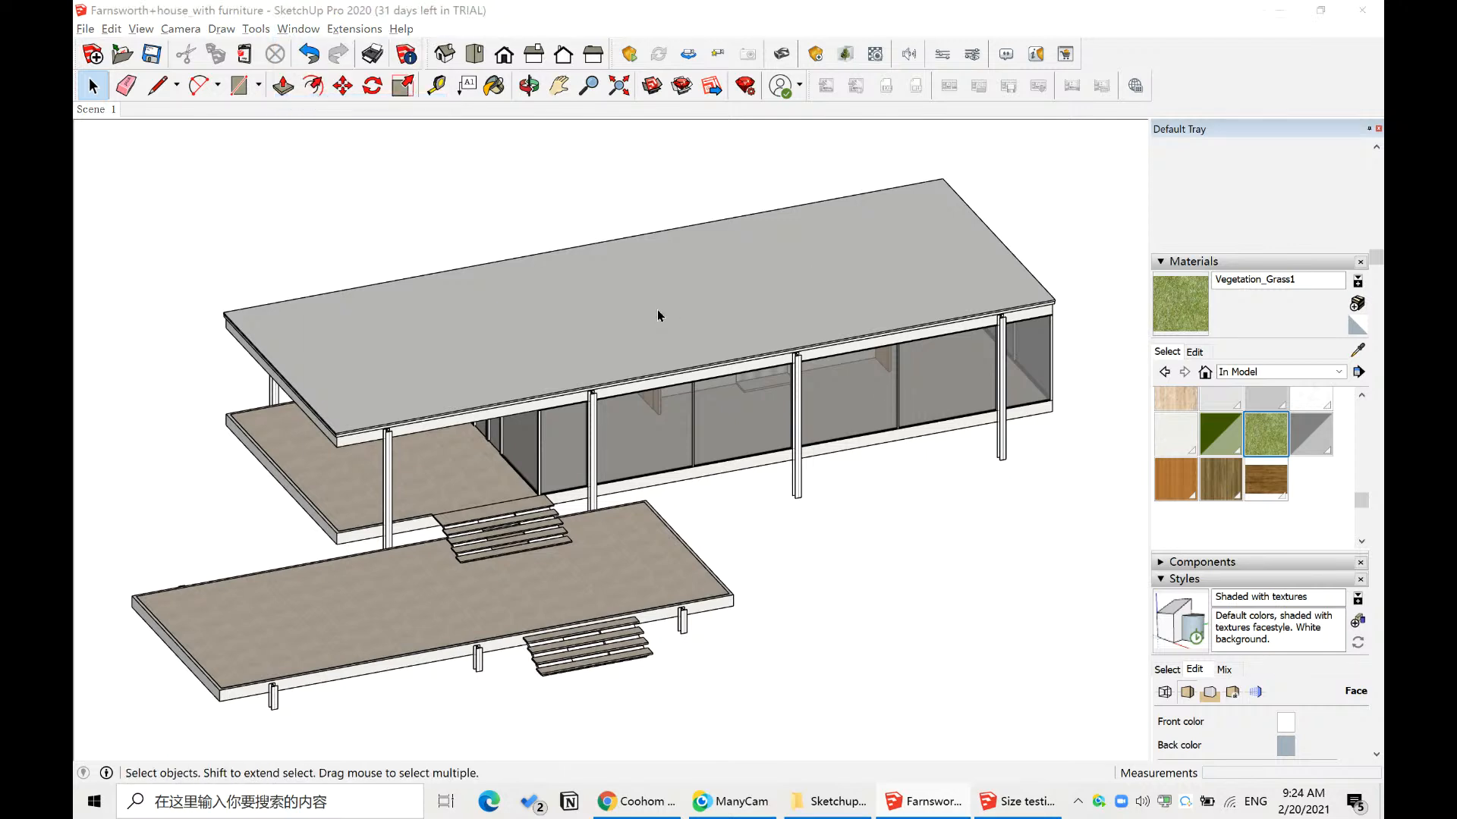
left_click(512, 448)
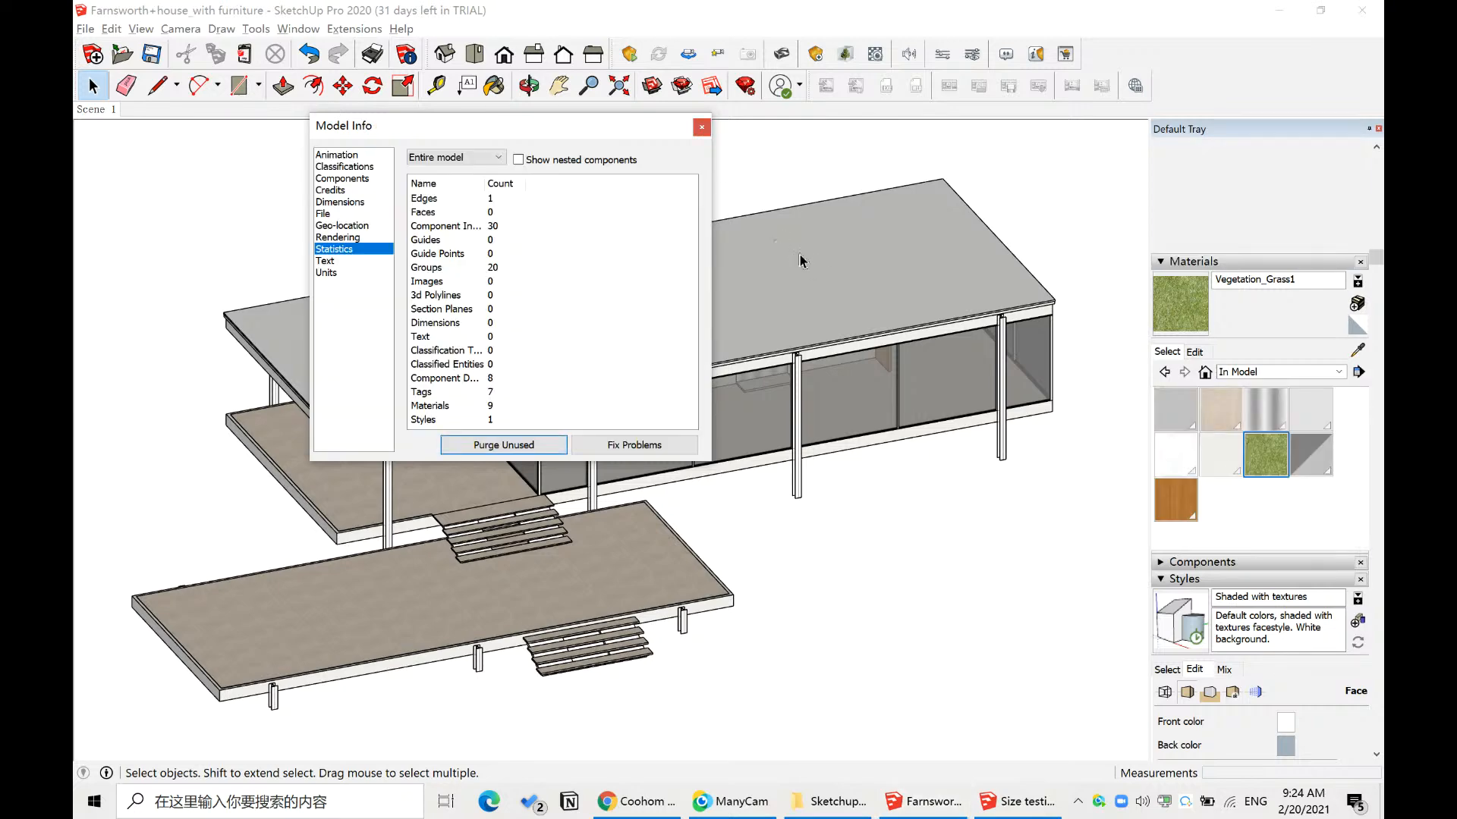
left_click(702, 128)
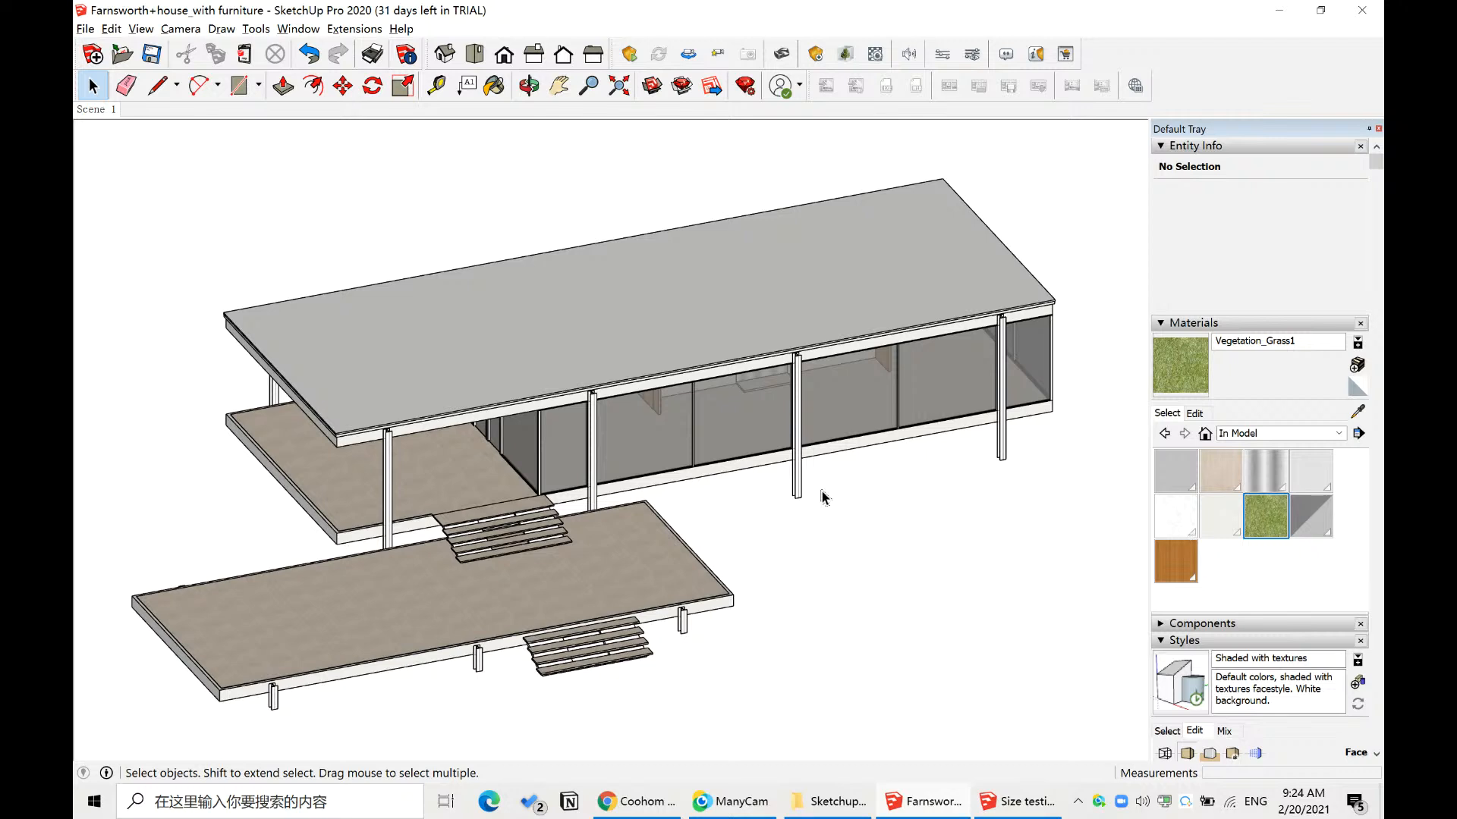
- Save the model under the new name "Farnsworth+house_with roof" in the Sketchup Model folder
middle_click_drag(823, 497, 907, 475)
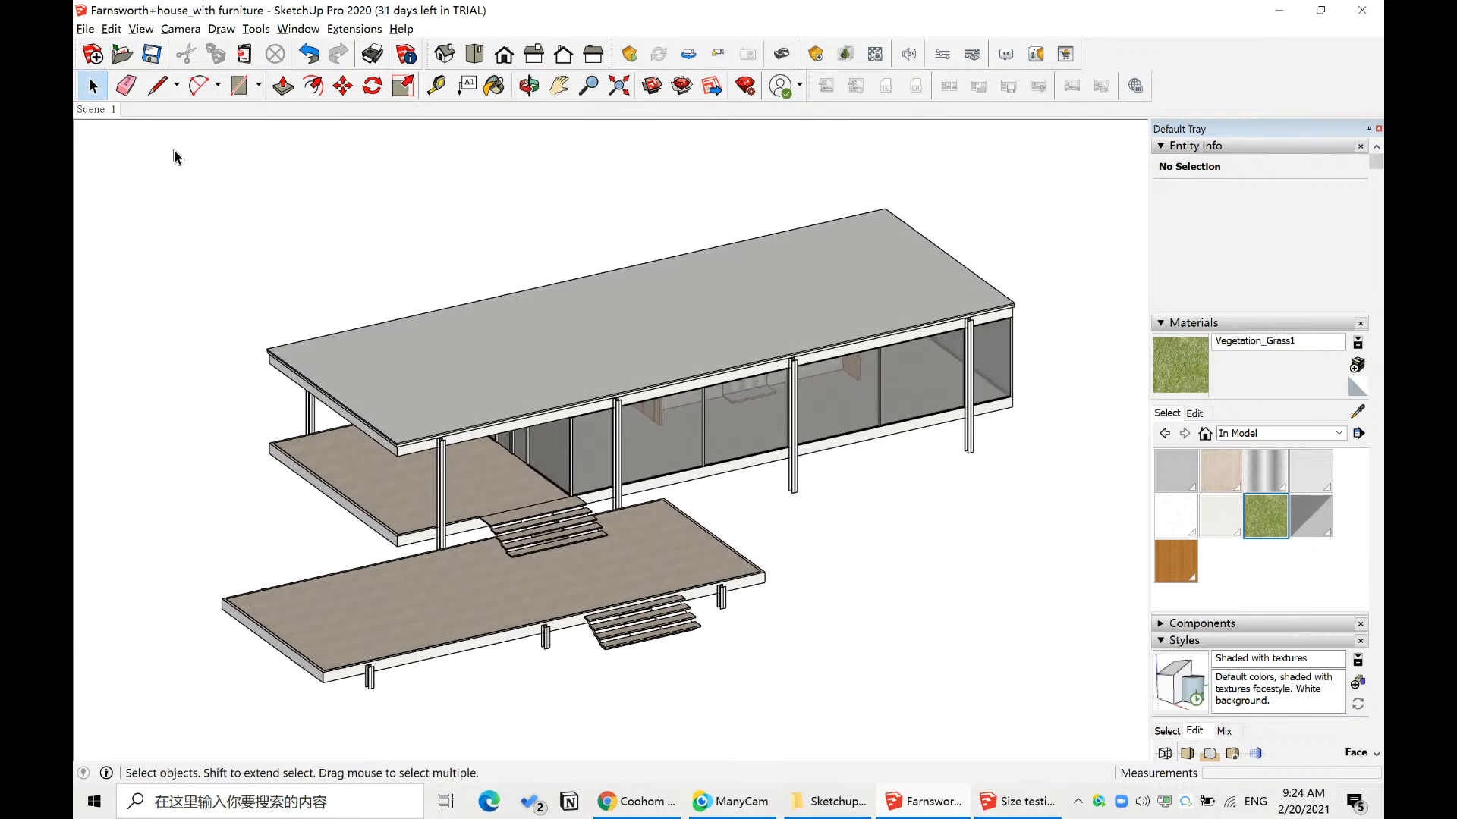
left_click(83, 29)
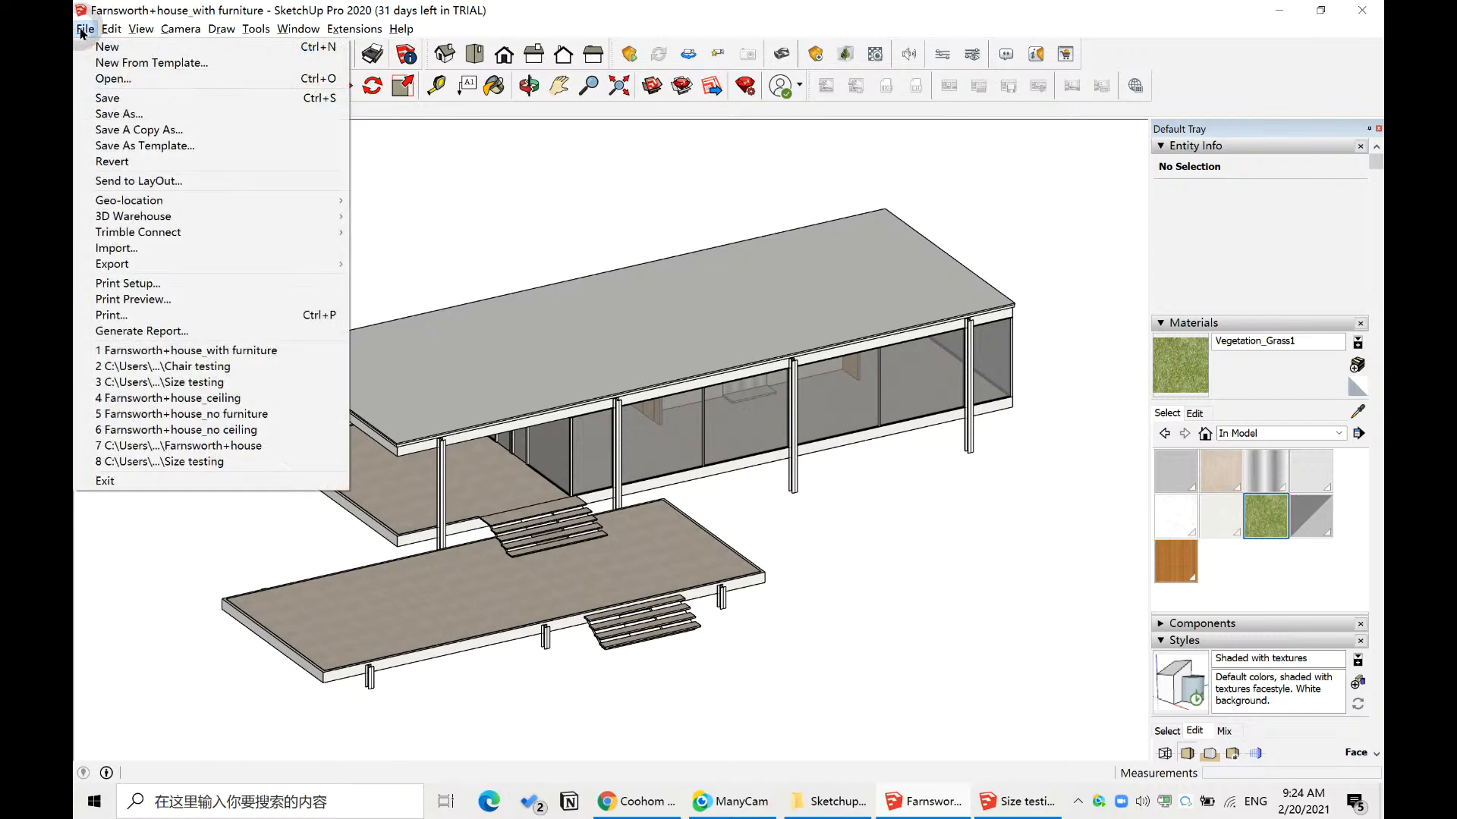
left_click(106, 130)
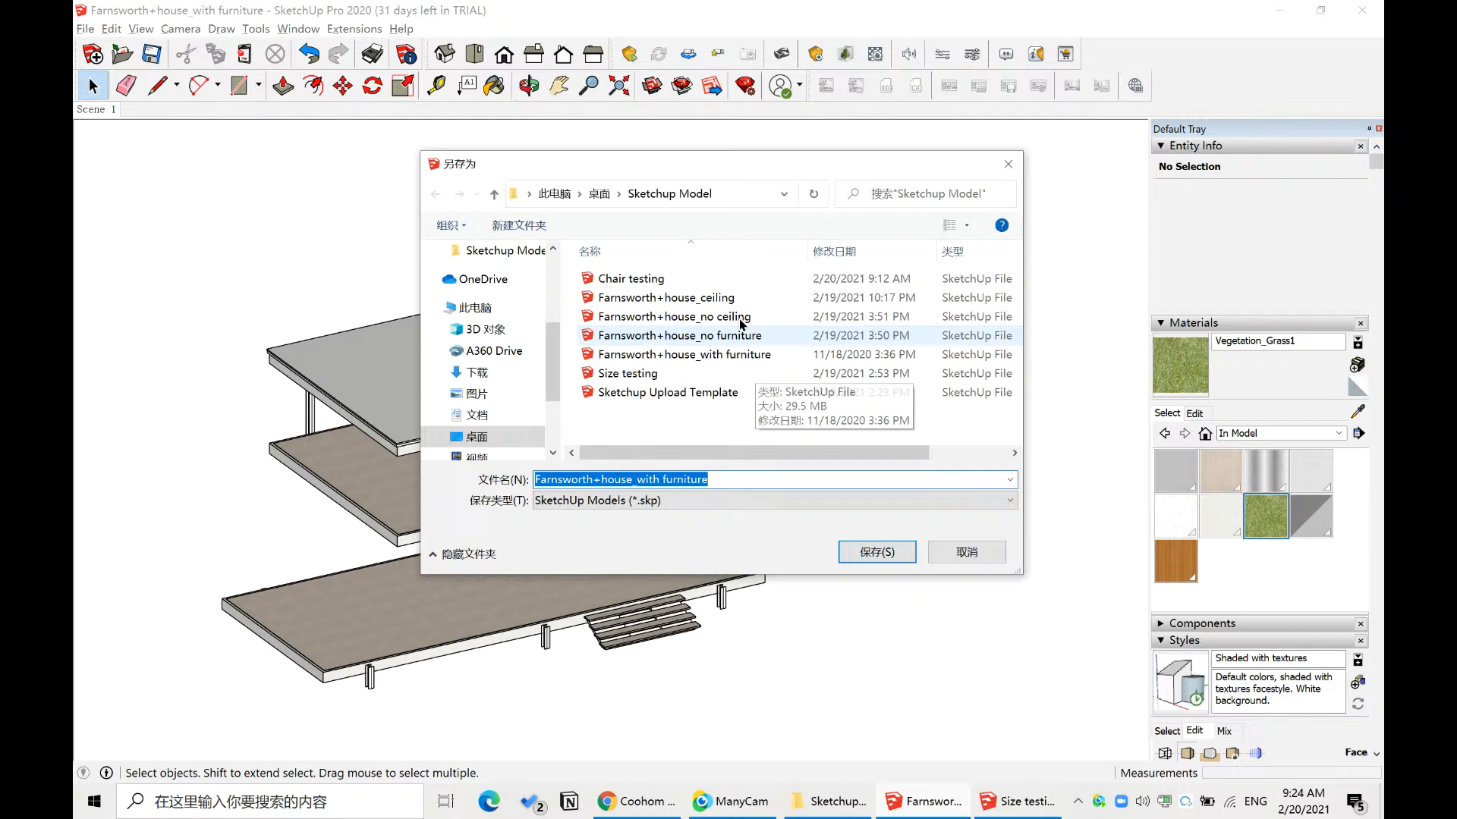
left_click(668, 299)
left_click(642, 479)
left_click(641, 479)
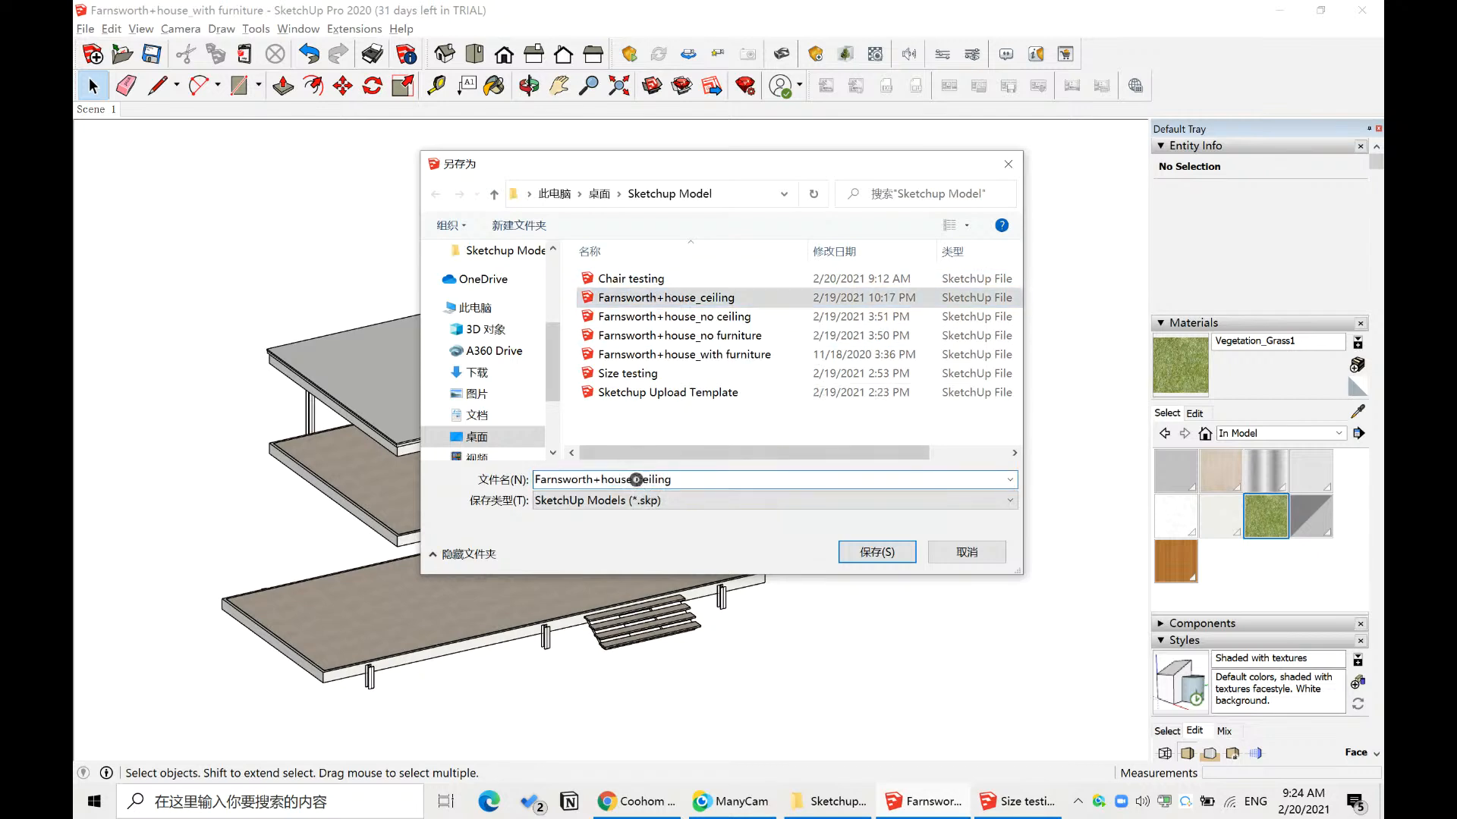
left_click_drag(639, 480, 710, 484)
type("with roof")
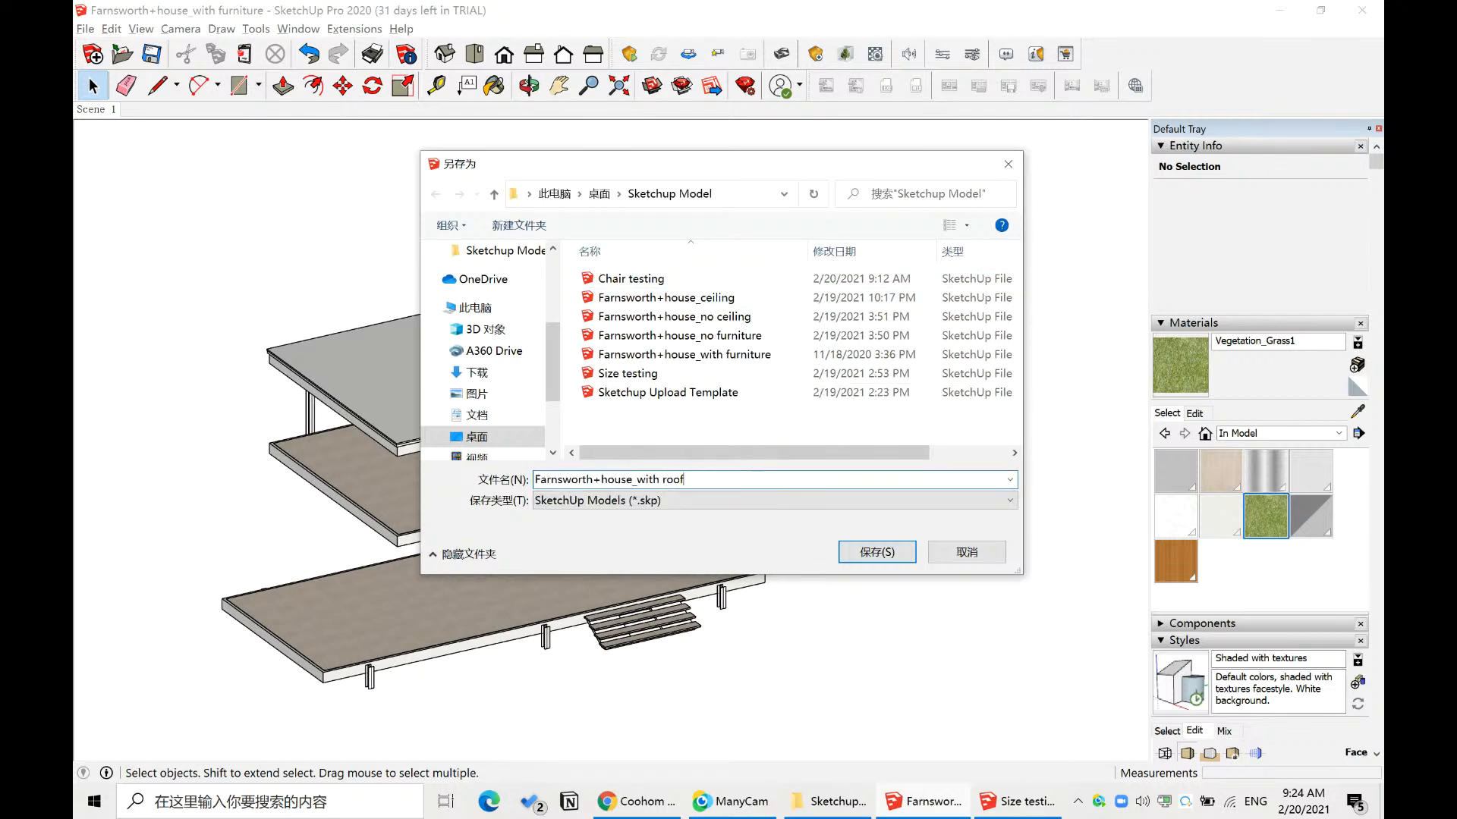
left_click(873, 553)
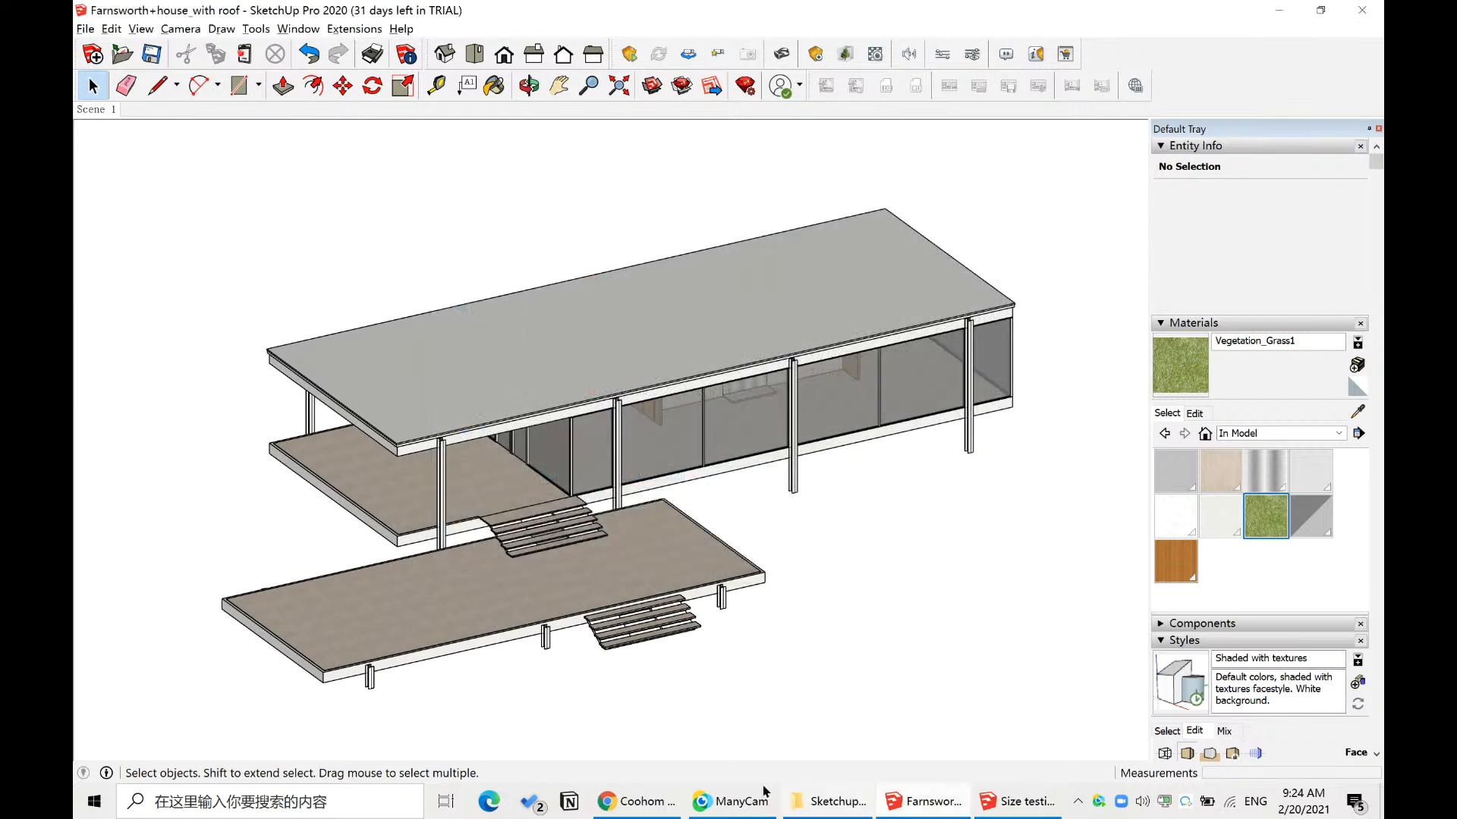
- Switch to Coohom in the browser and upload the file "Farnsworth+house_with roof" to the personal model library
left_click(637, 801)
left_click(1274, 240)
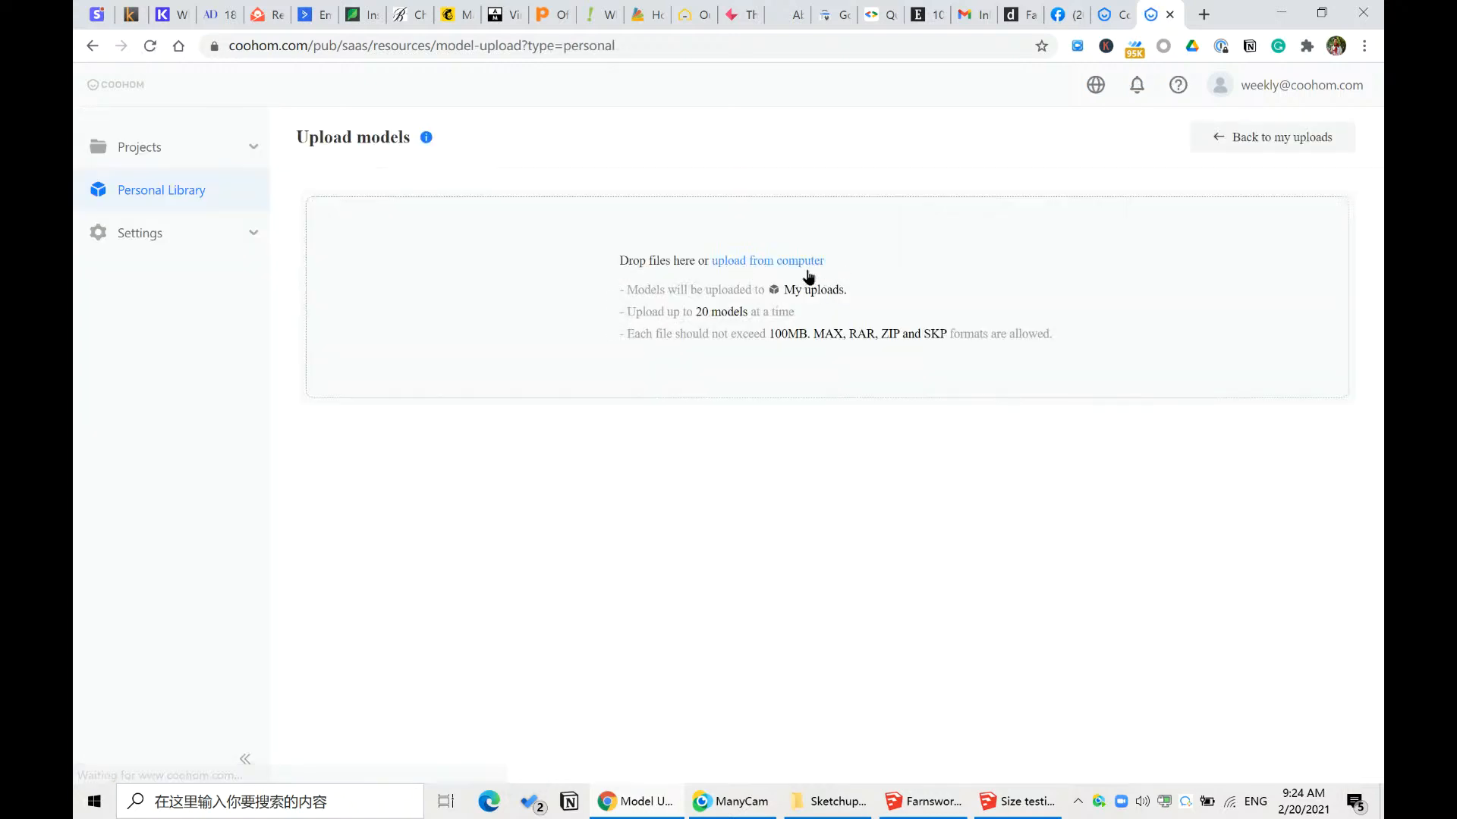
left_click(770, 262)
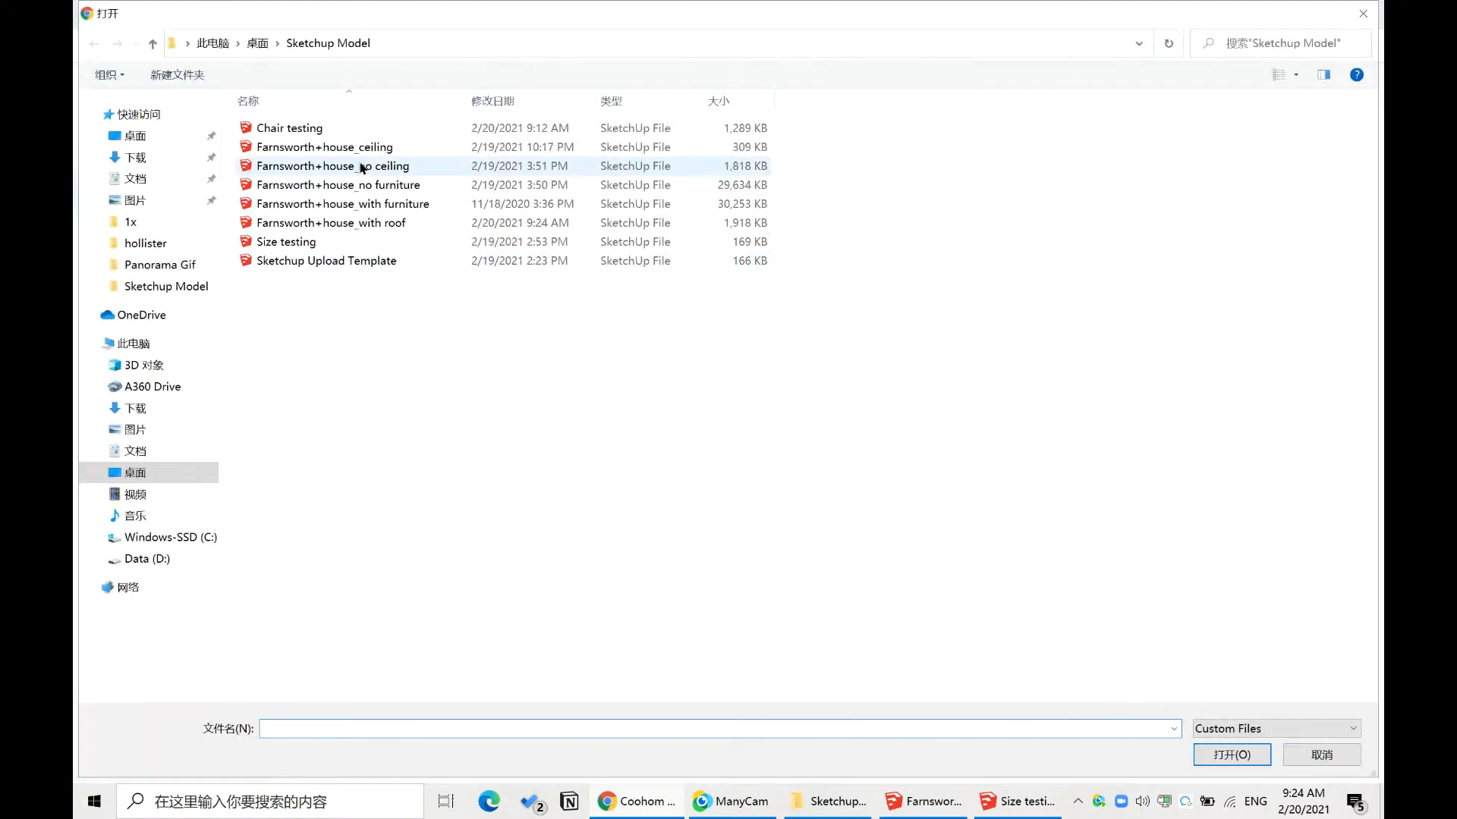
left_click(366, 152)
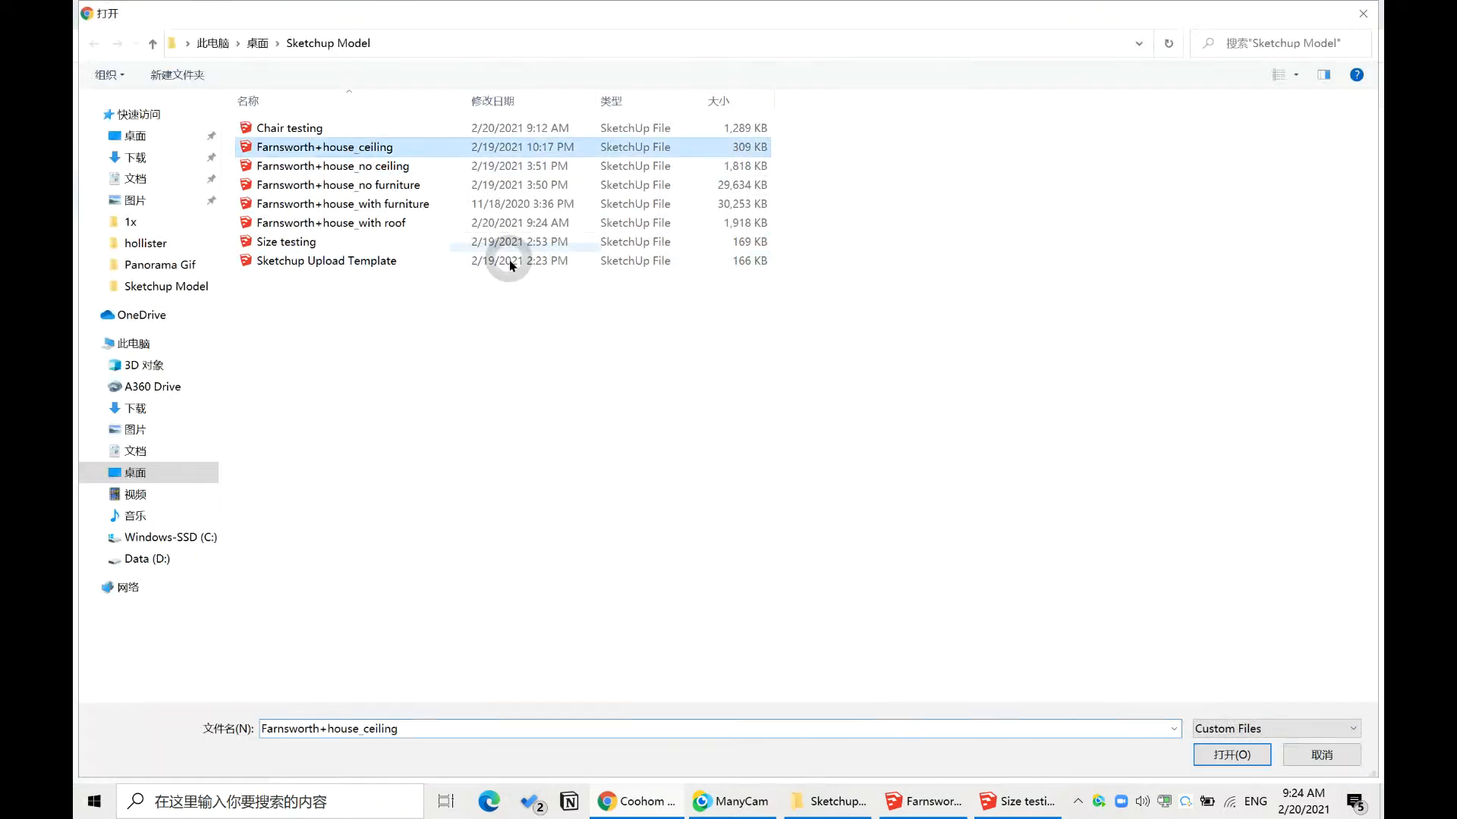
key("Down")
key("Down")
key("Down")
key("Down")
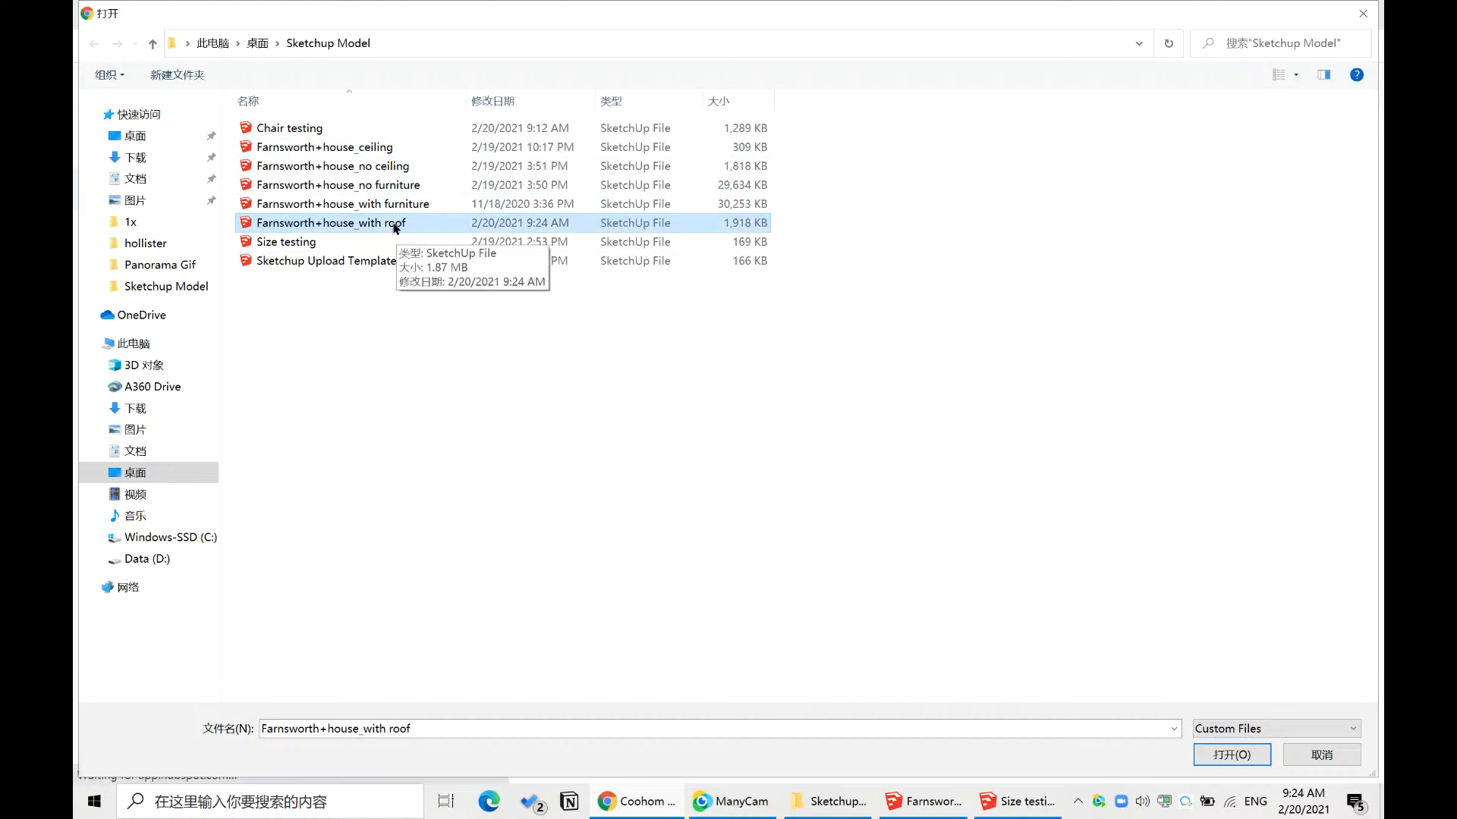
key("Up")
key("Down")
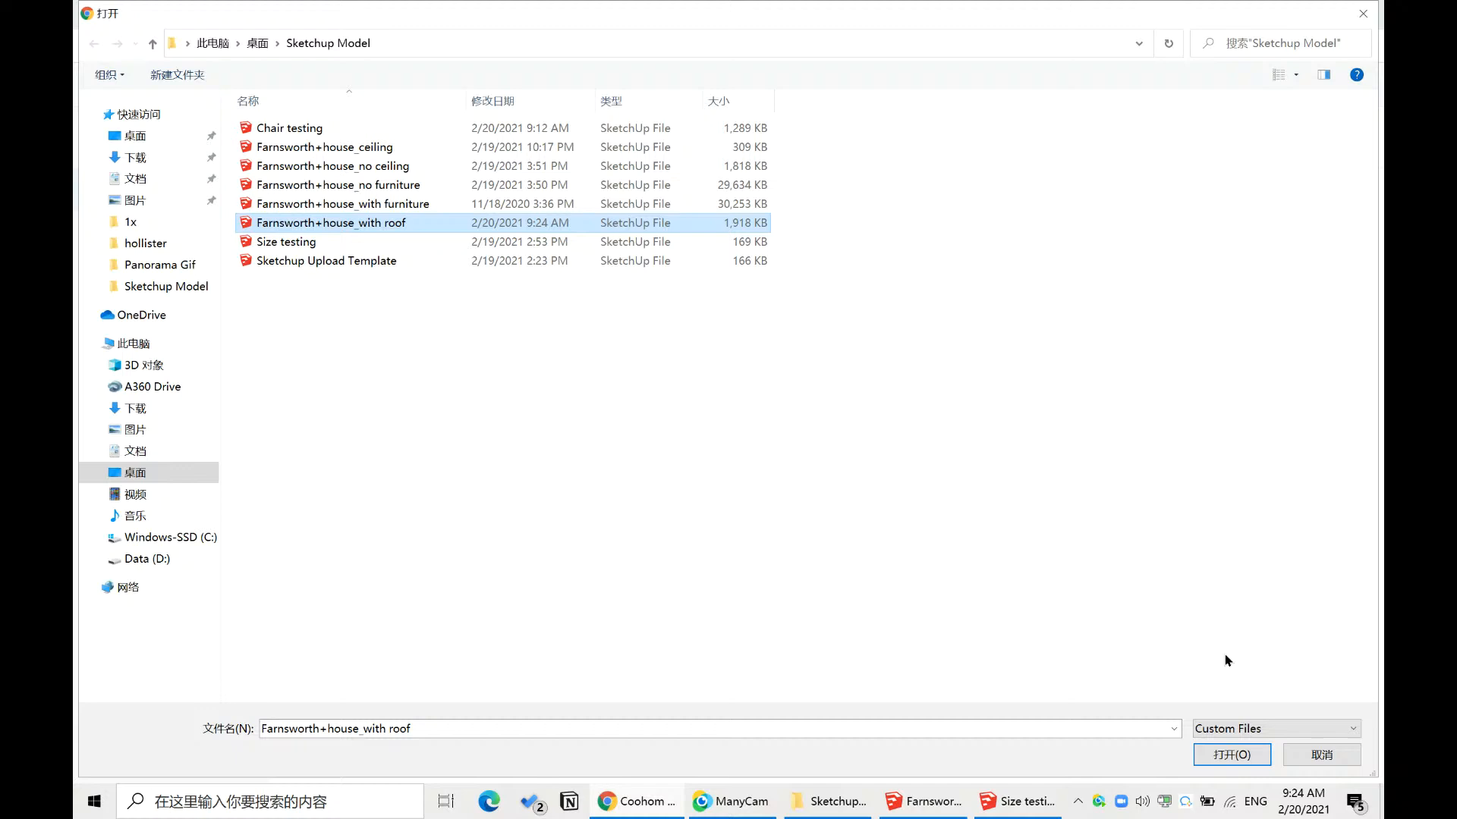
left_click(1230, 755)
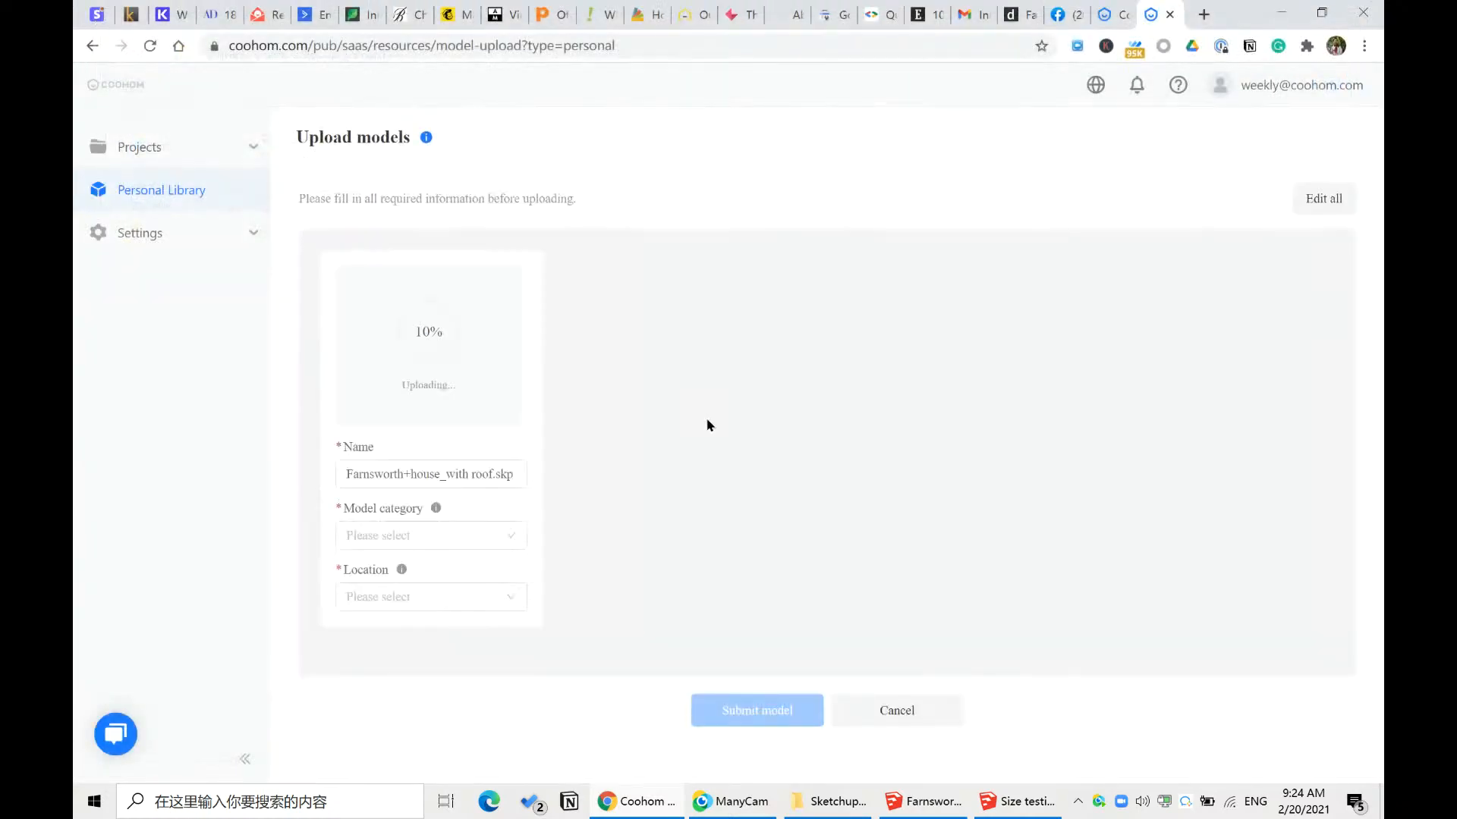
- Set the uploaded house's model category to Furniture / Others
left_click(482, 541)
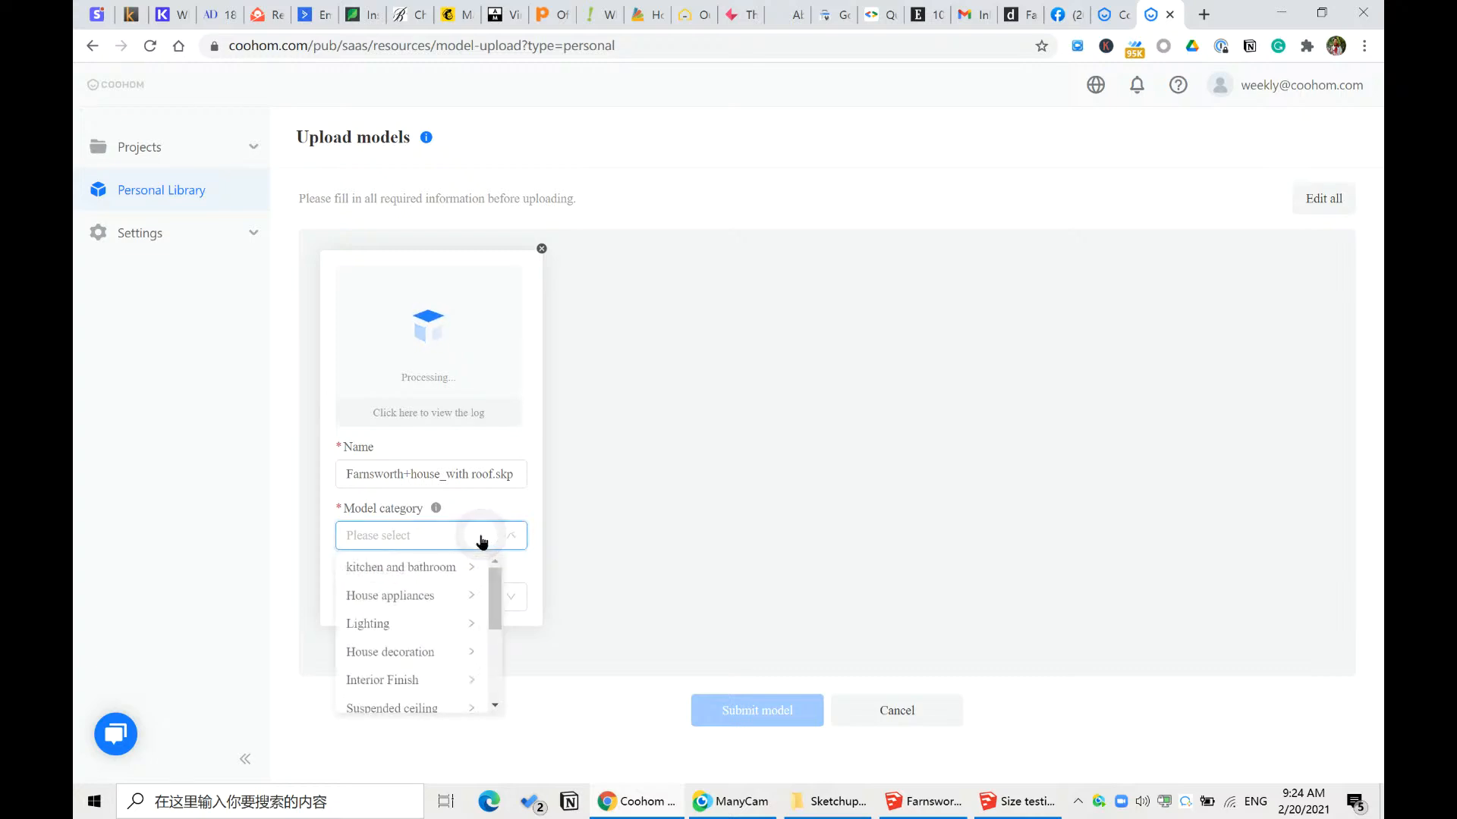
scroll(440, 647, "down", 3)
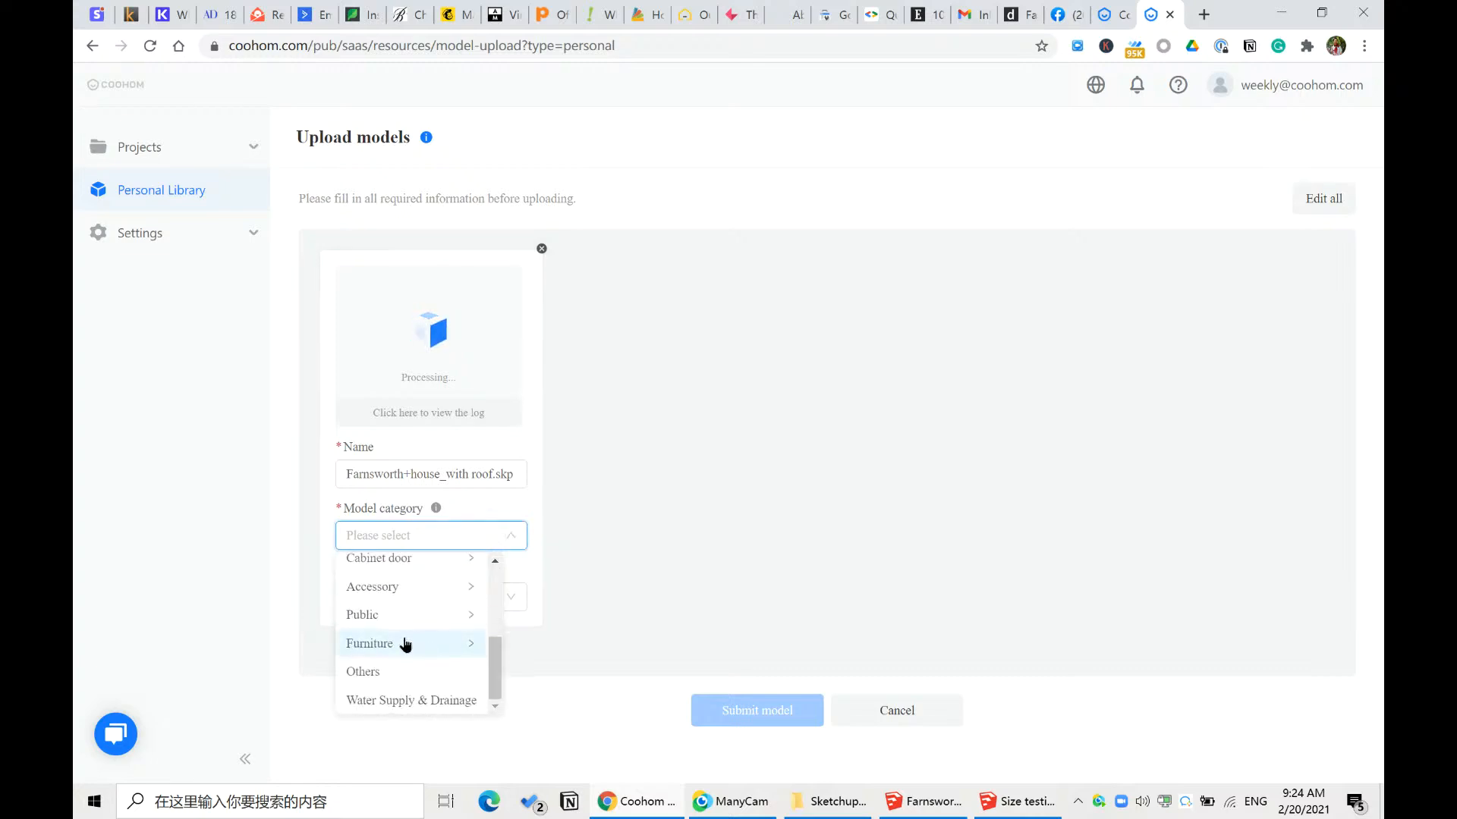
left_click(424, 645)
left_click(532, 702)
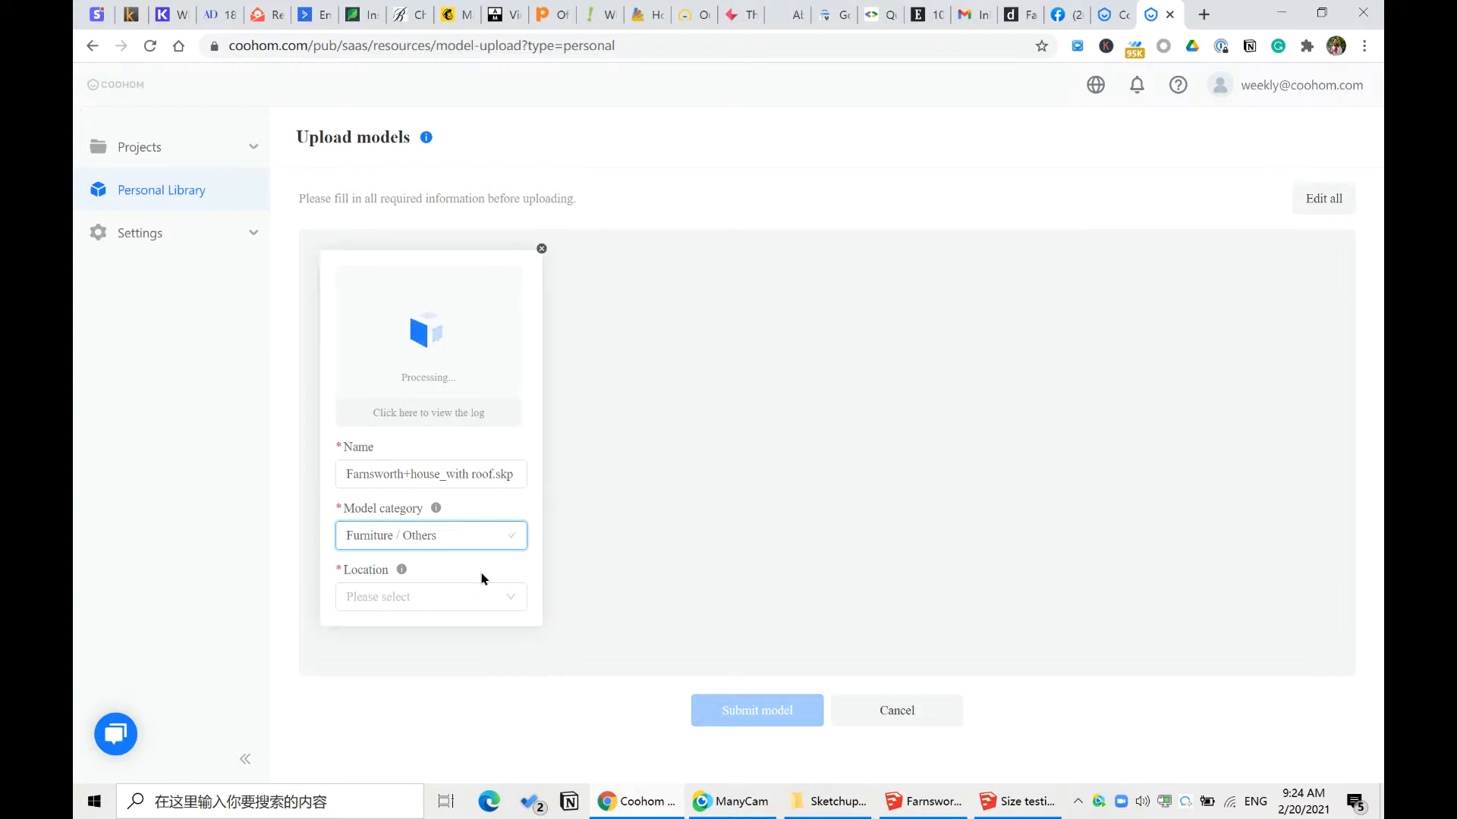
left_click(522, 510)
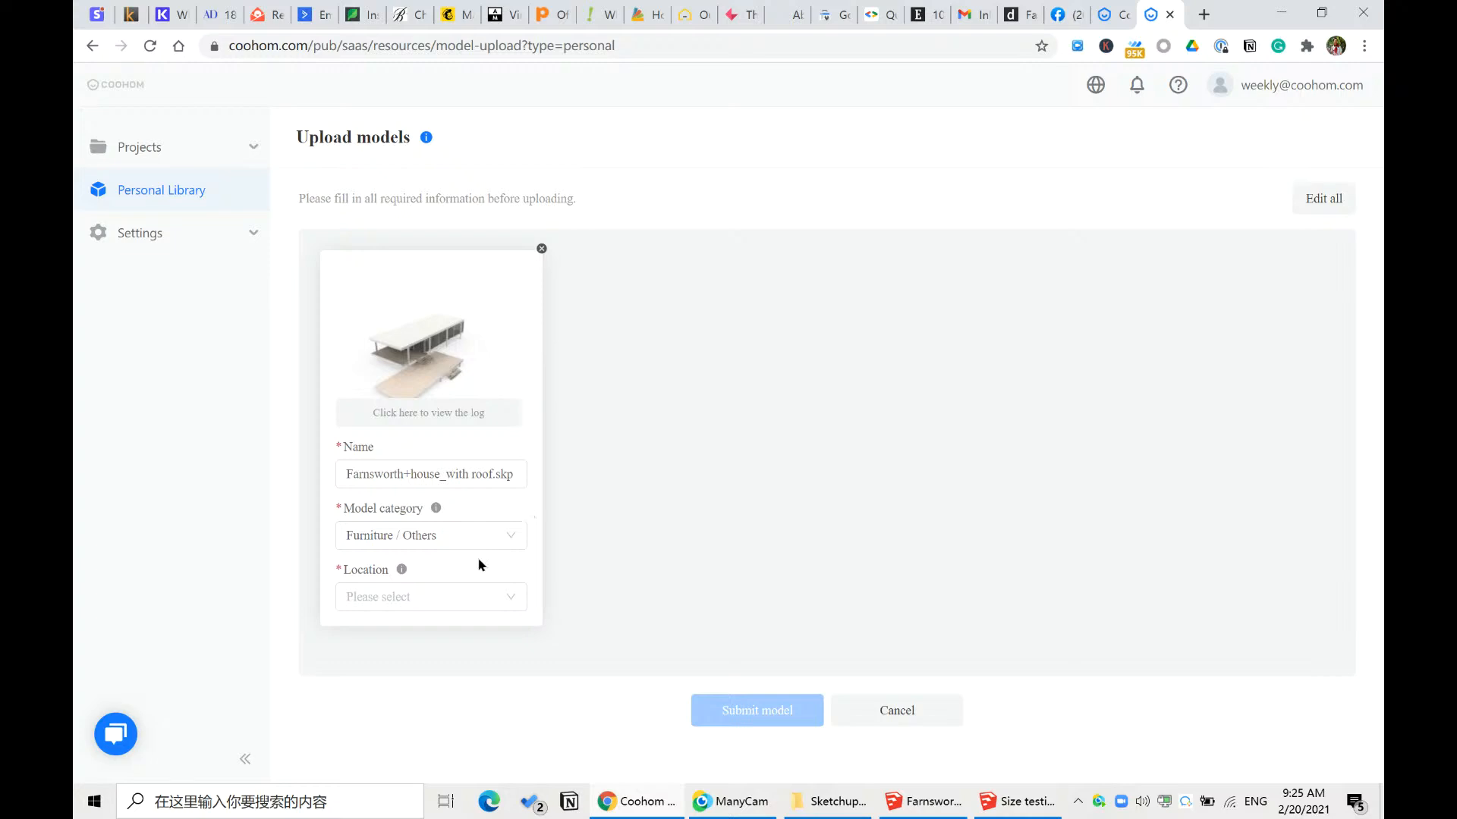
- Set the house model's location to Floor Furniture and submit the model
left_click(510, 598)
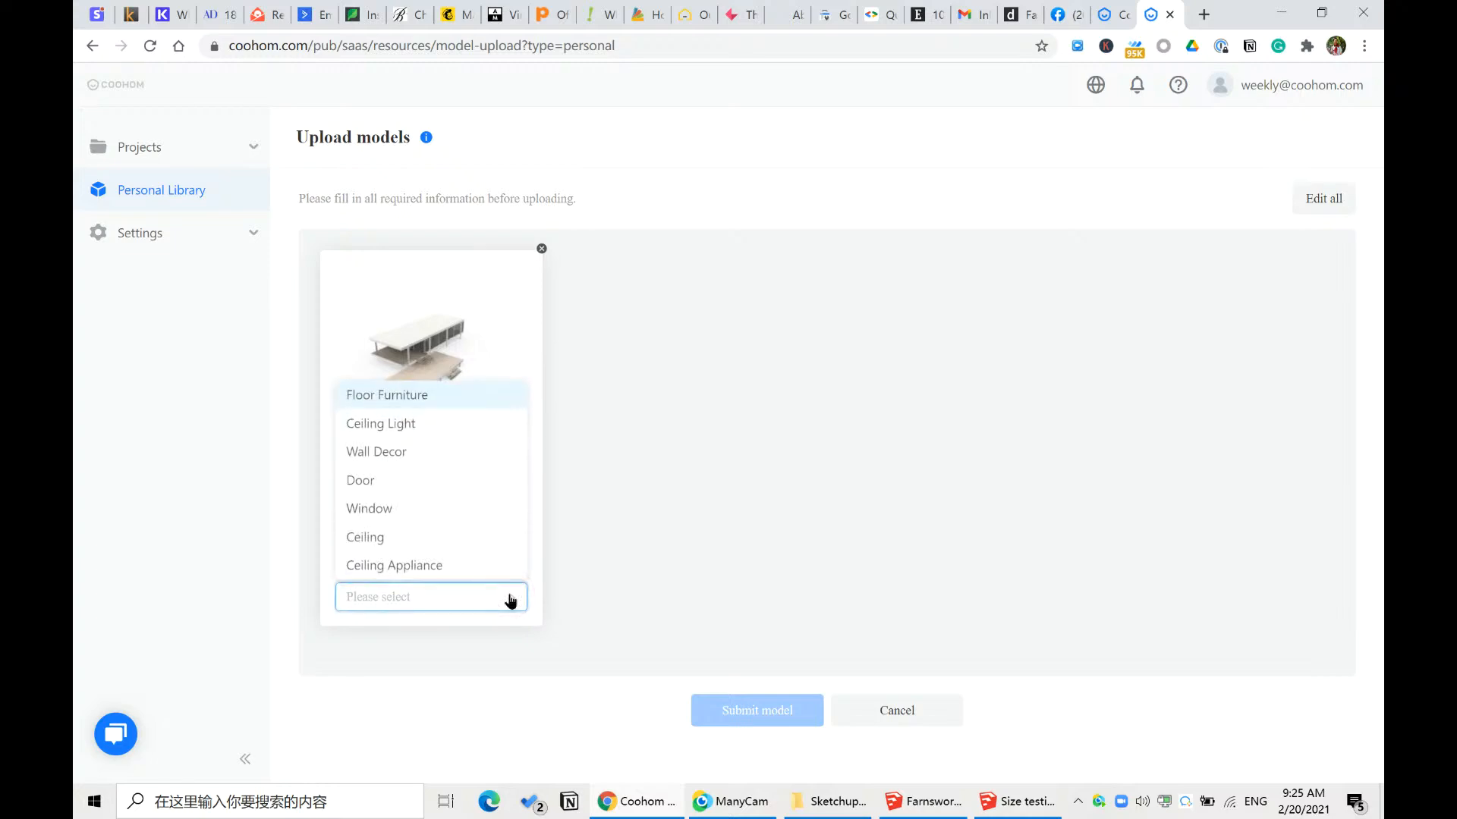
left_click(389, 396)
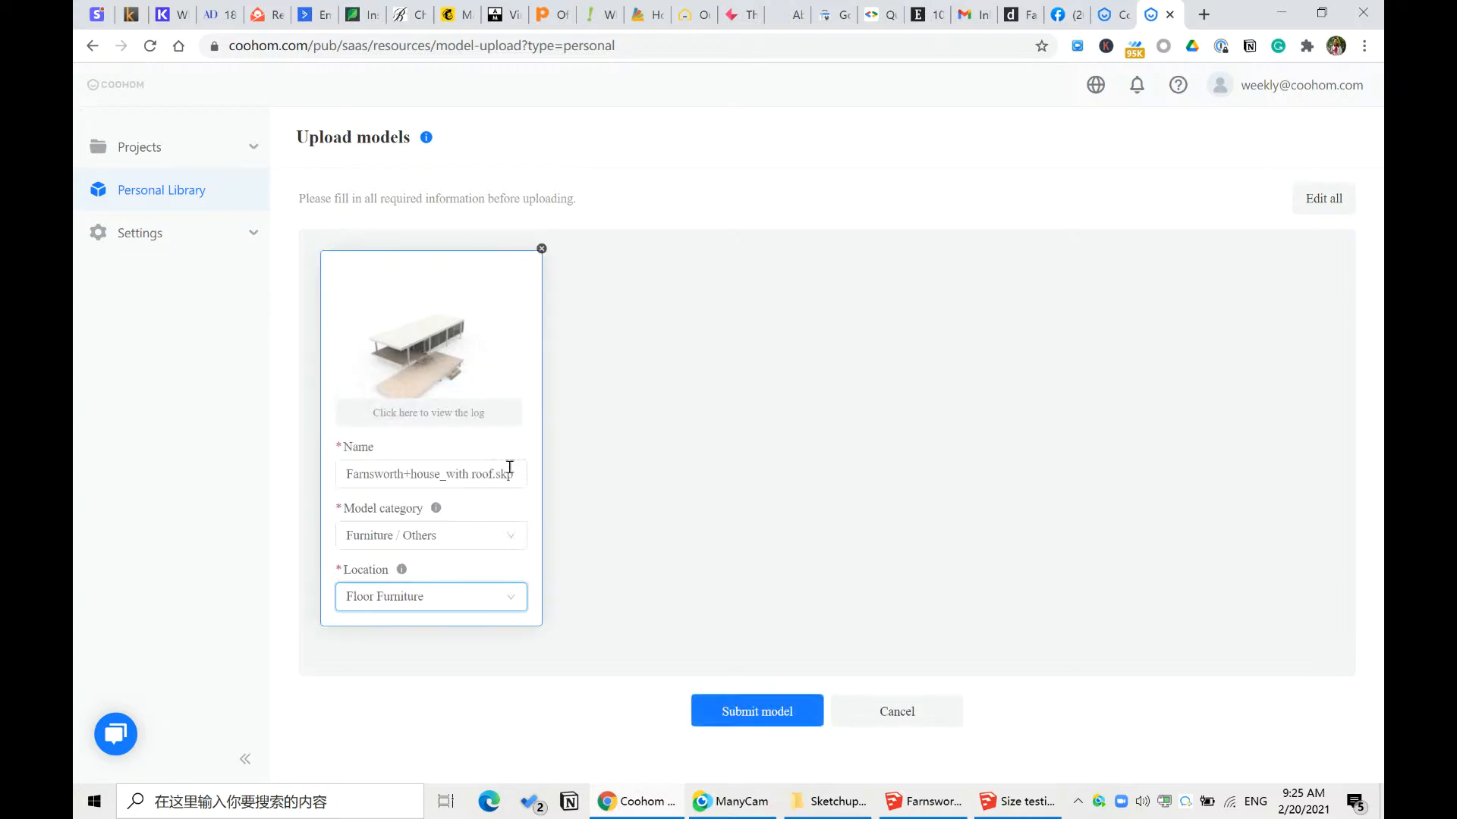
left_click(742, 710)
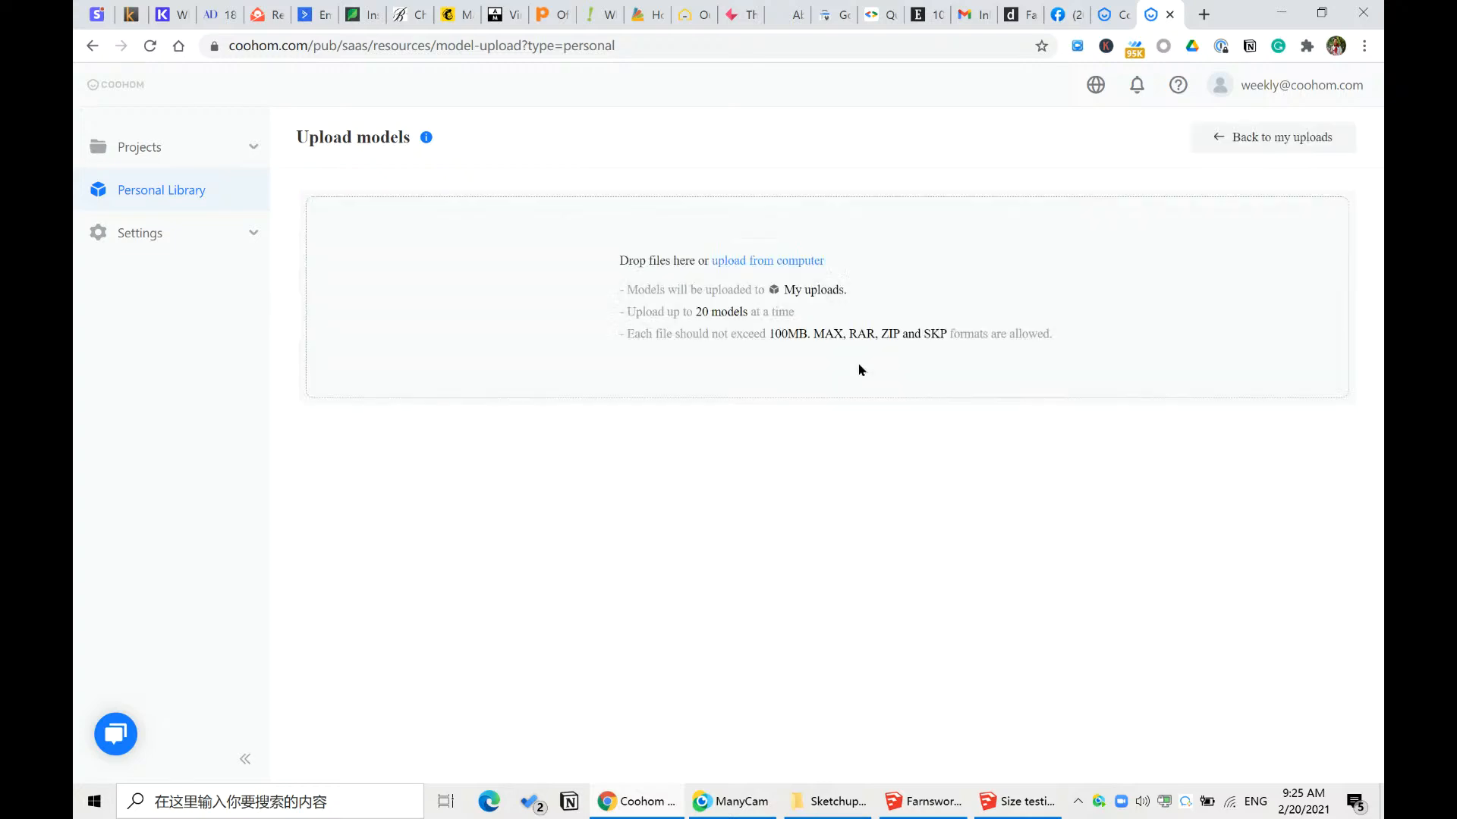
- Open the list of own projects in Coohom
left_click(707, 266)
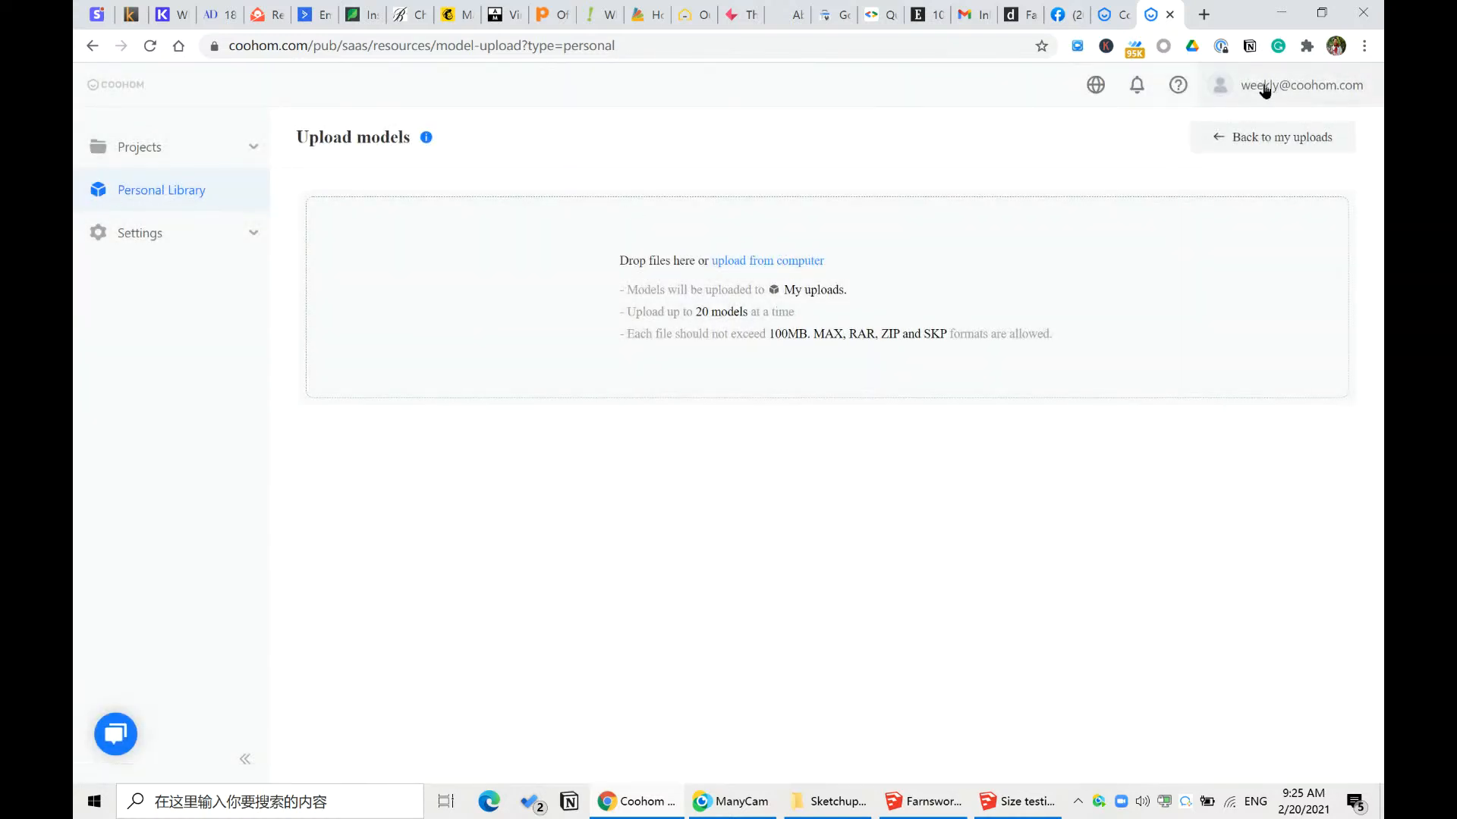
left_click(177, 148)
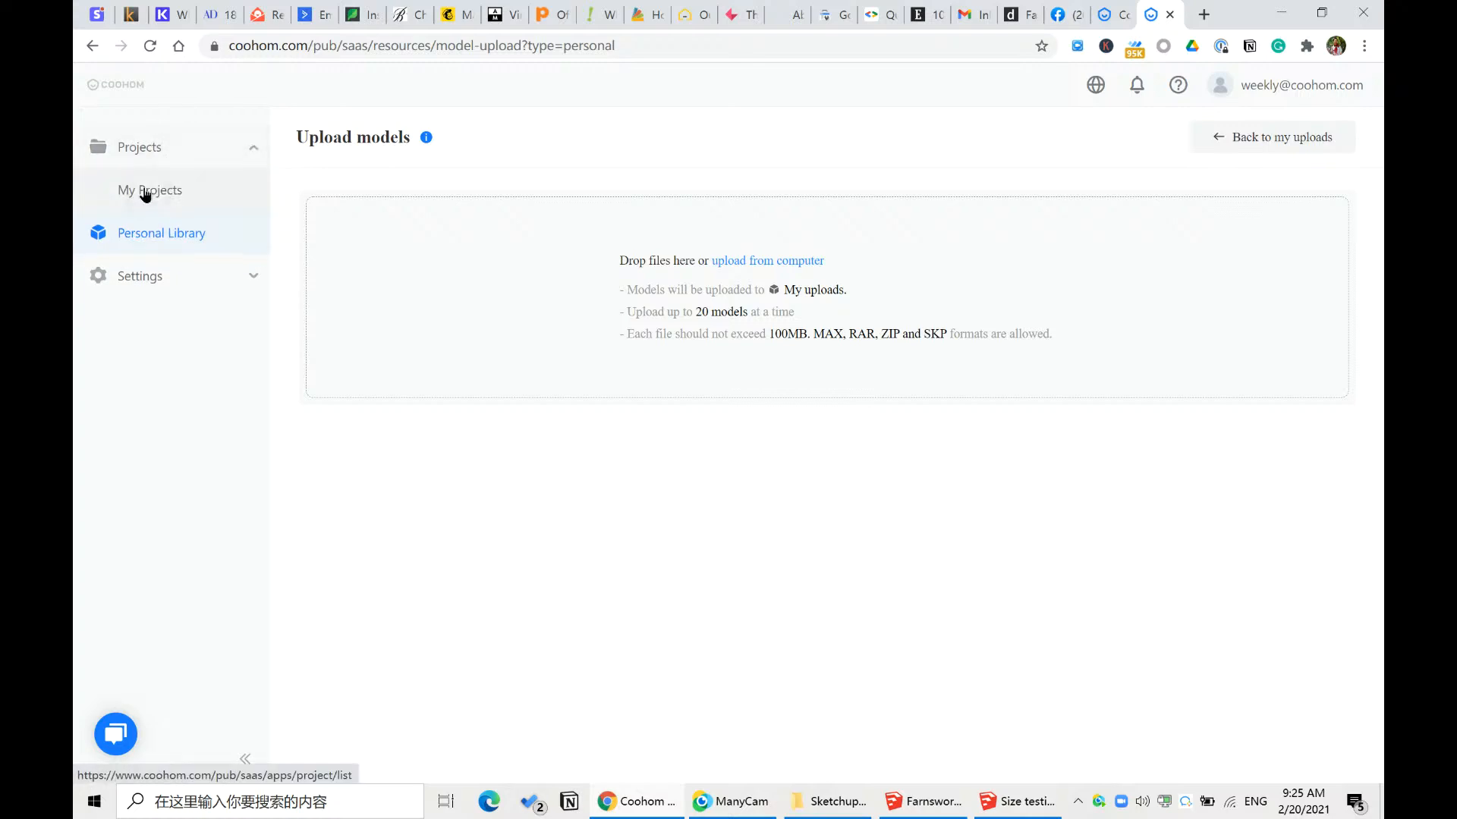
left_click(146, 190)
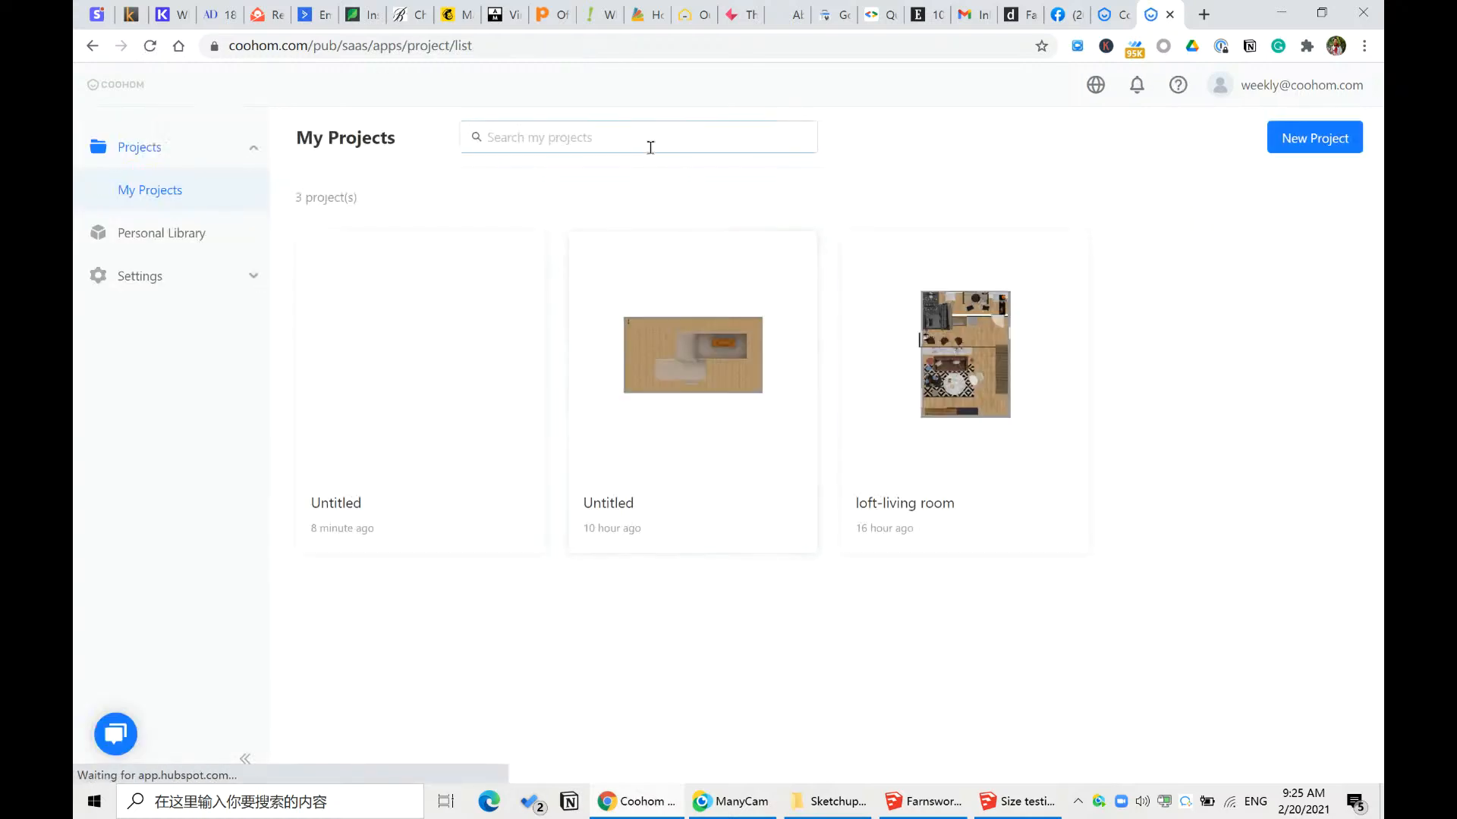
- Open the most recent Untitled project in the Coohom design tool
left_click(436, 341)
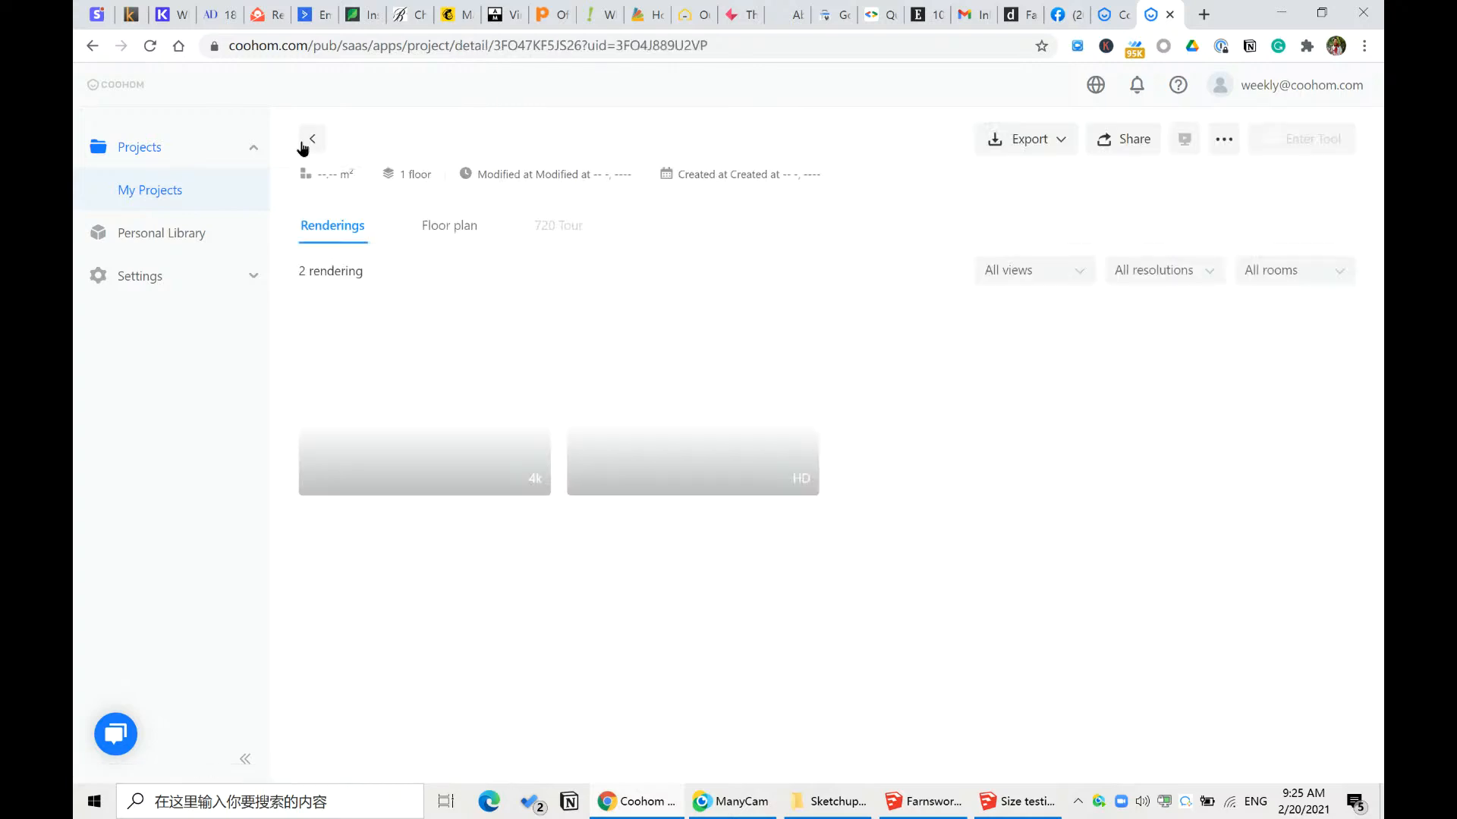
left_click(312, 138)
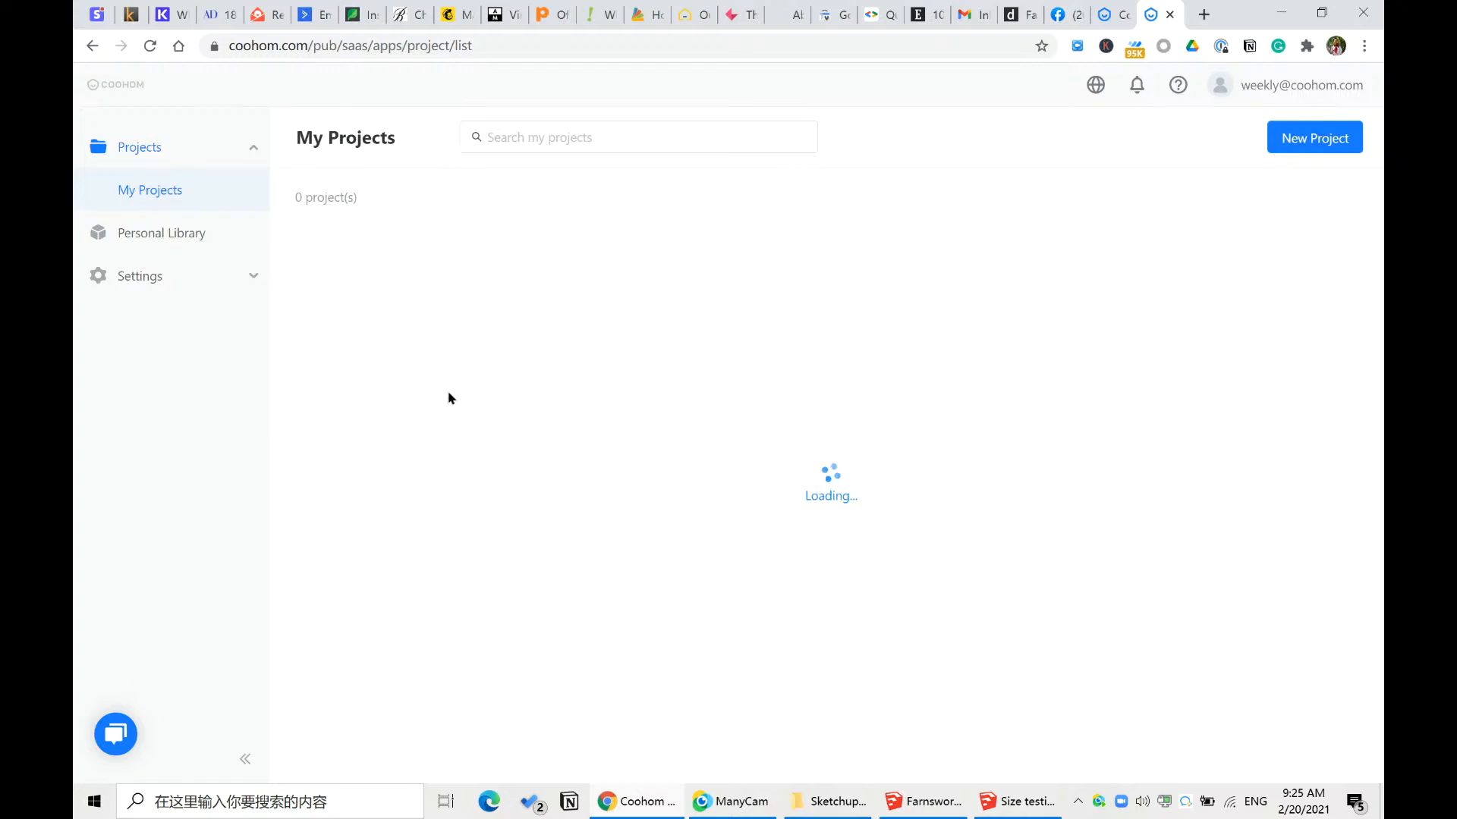
left_click(409, 377)
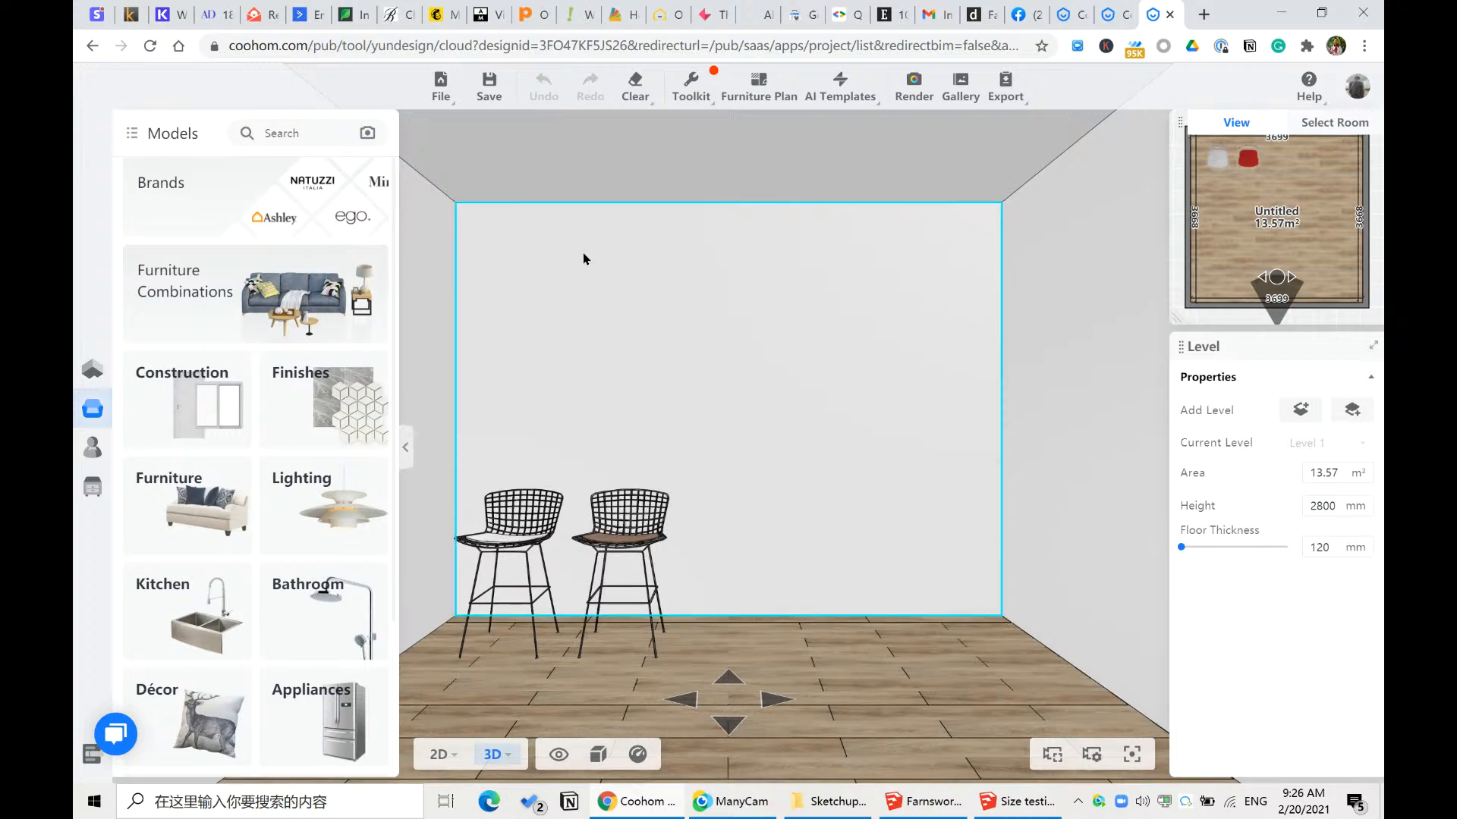
- Switch to the 2D floor view and set the untitled room's name to Terrace
key("1")
scroll(608, 323, "down", 2)
left_click(678, 381)
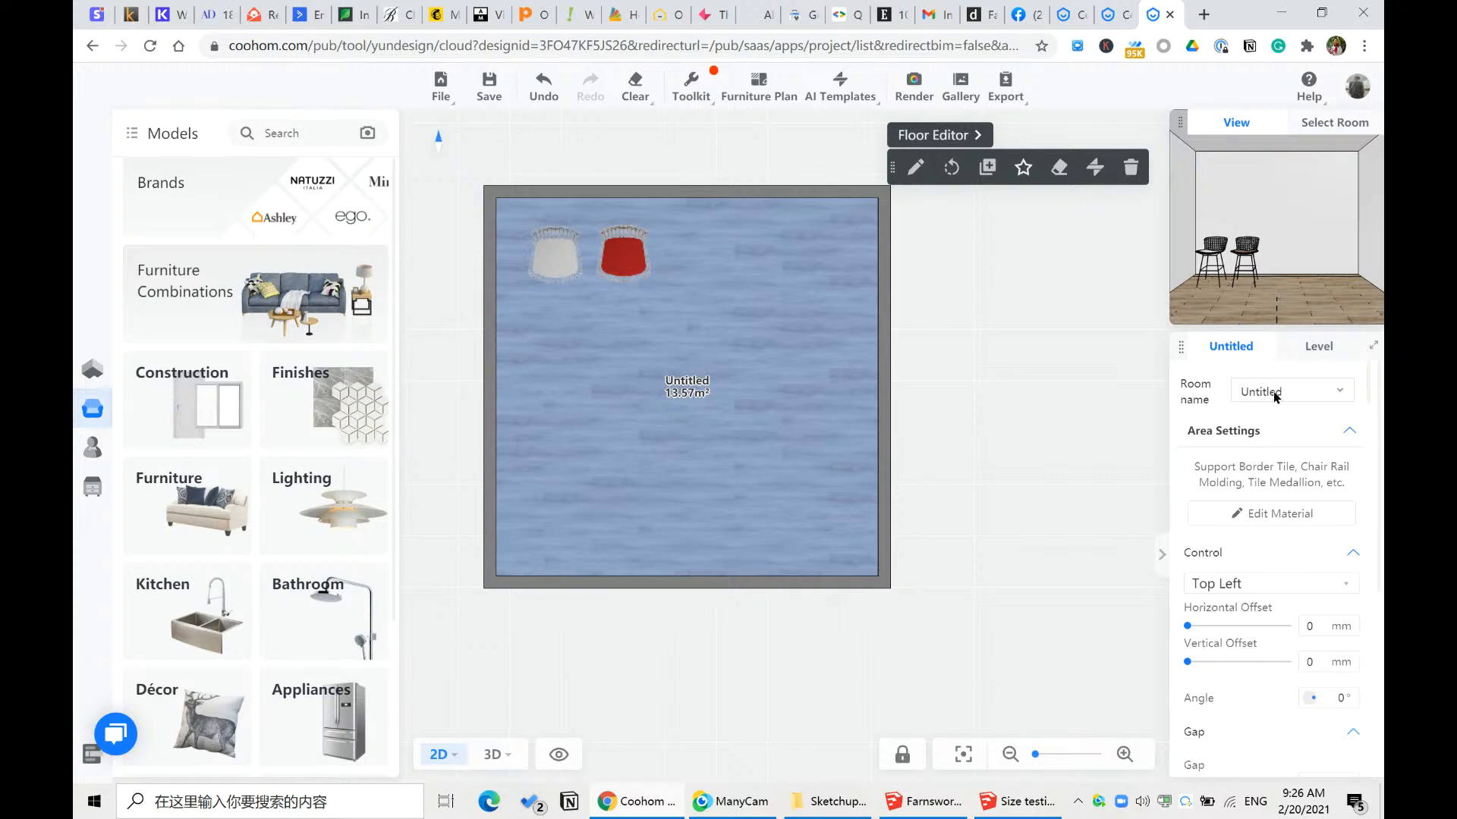
left_click(1274, 393)
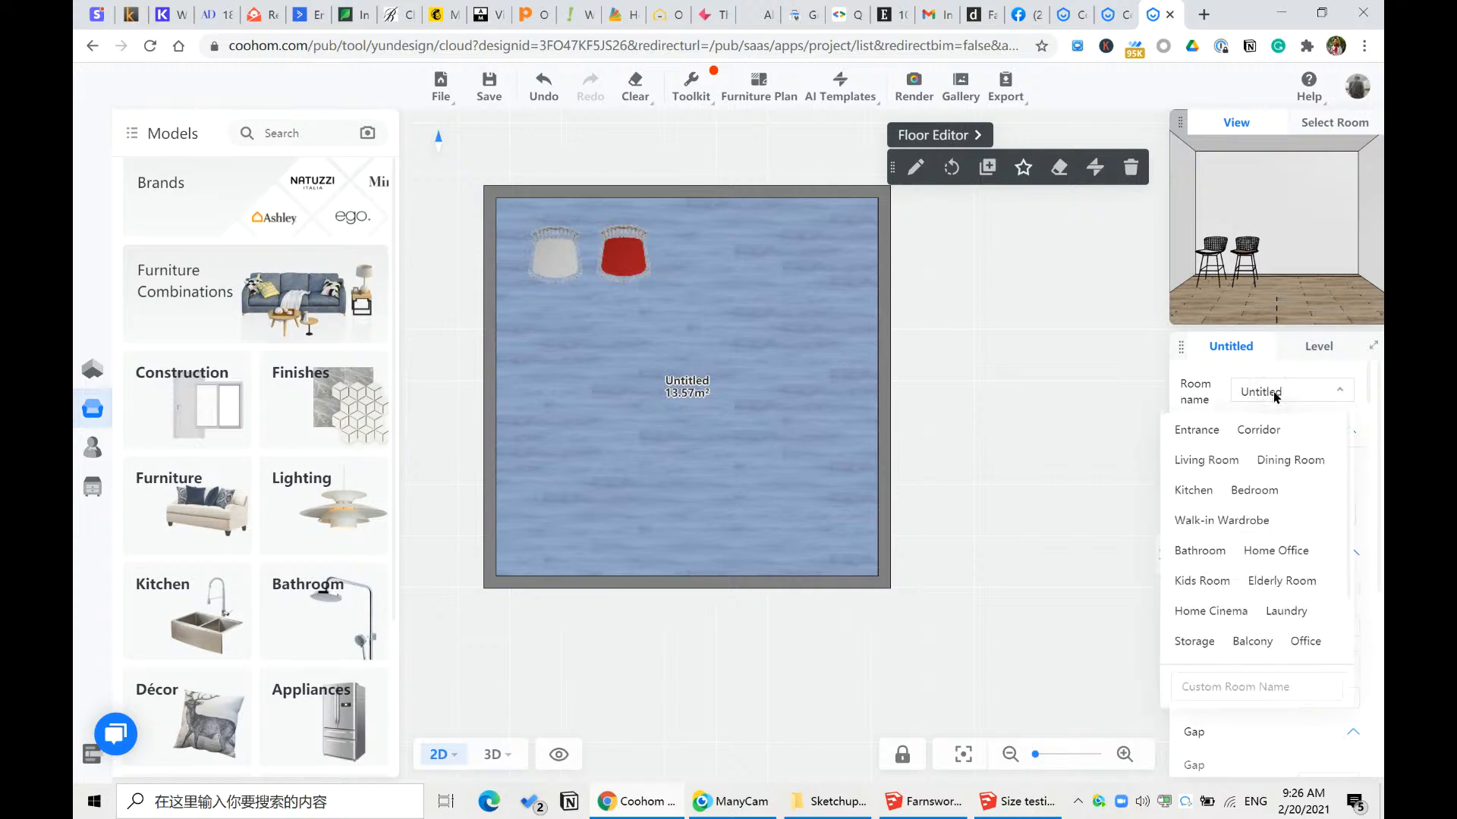
scroll(1290, 562, "down", 2)
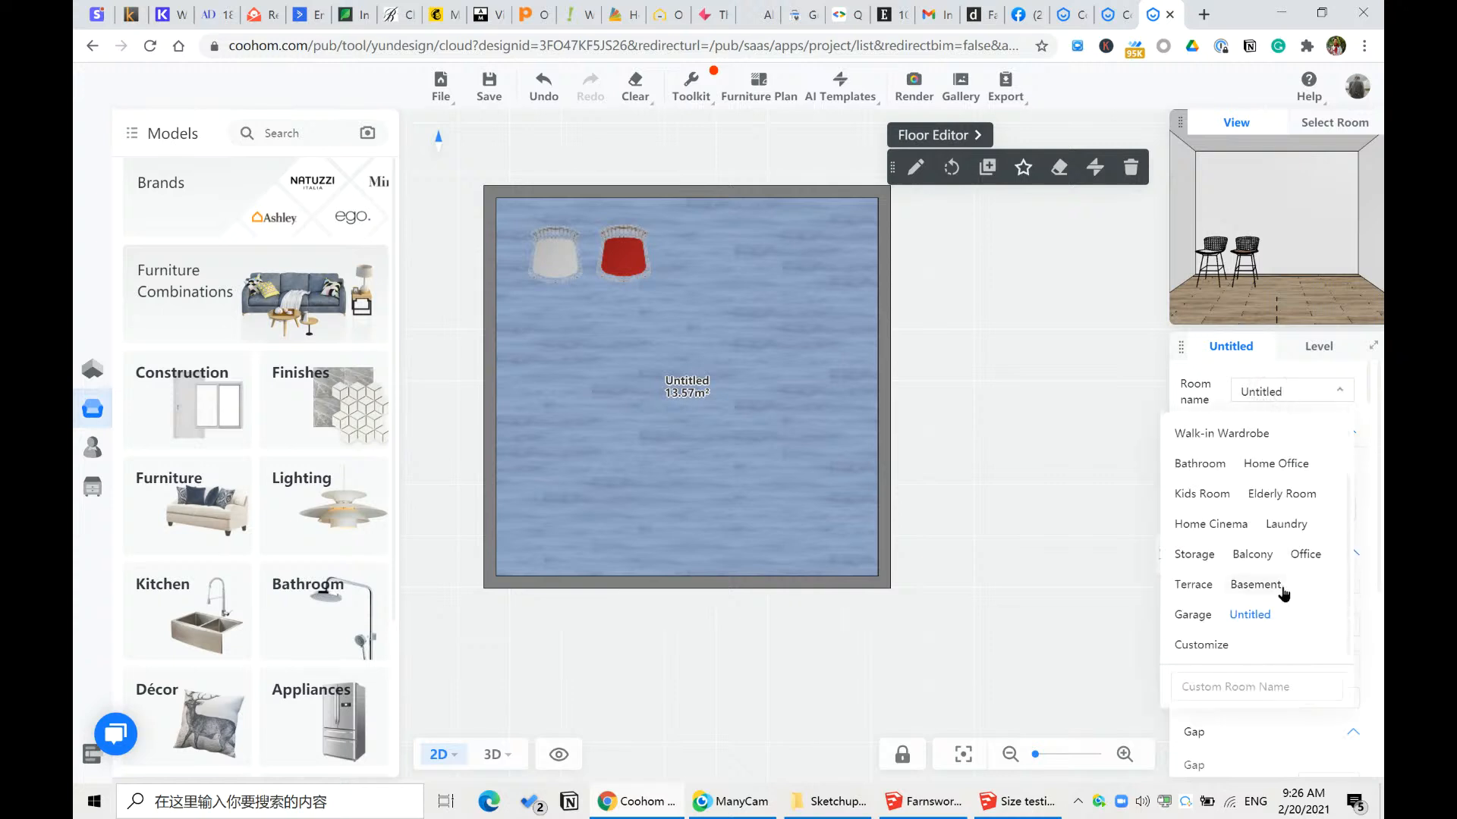
left_click(1202, 586)
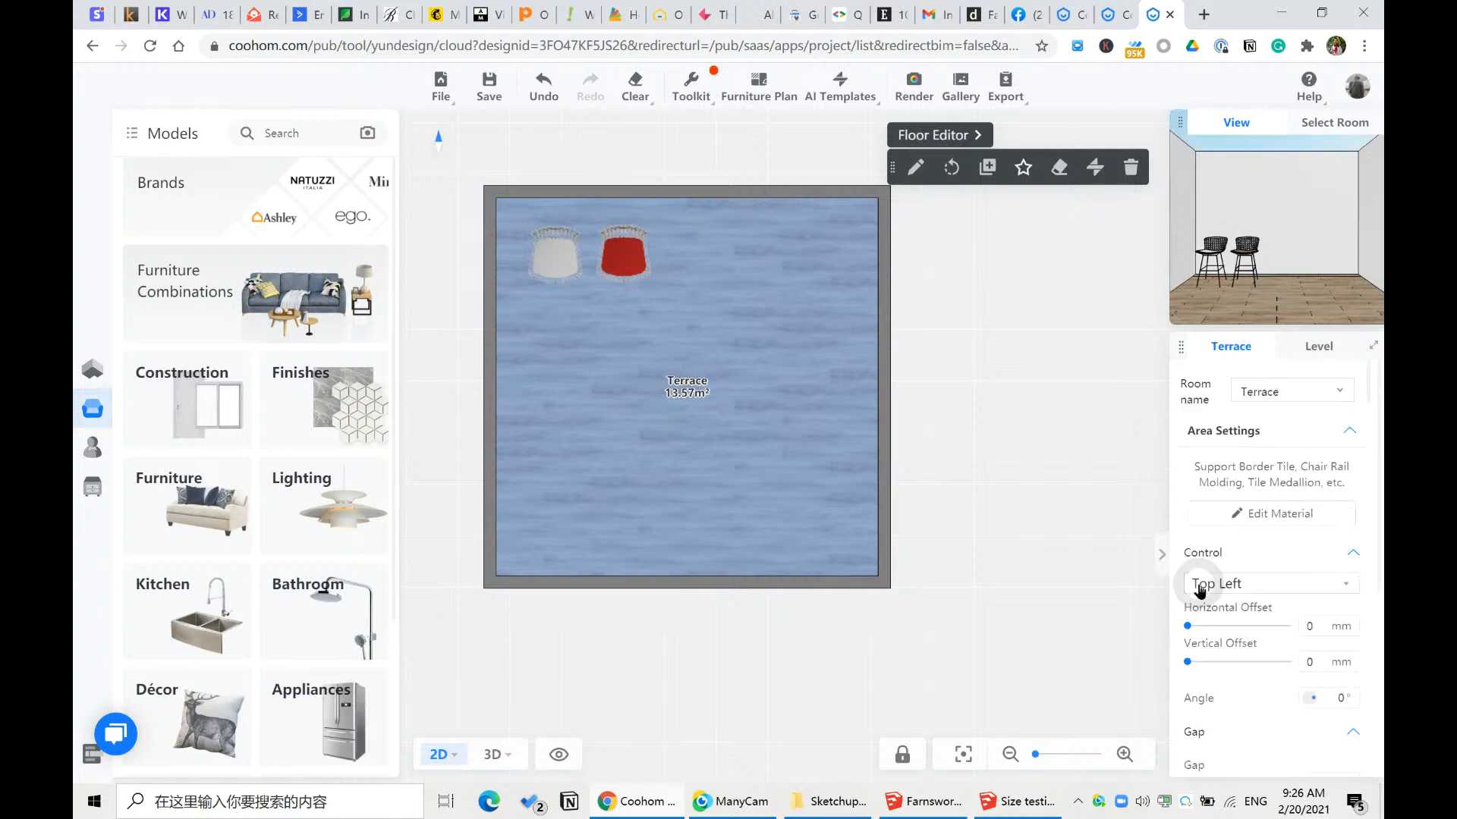
left_click(979, 321)
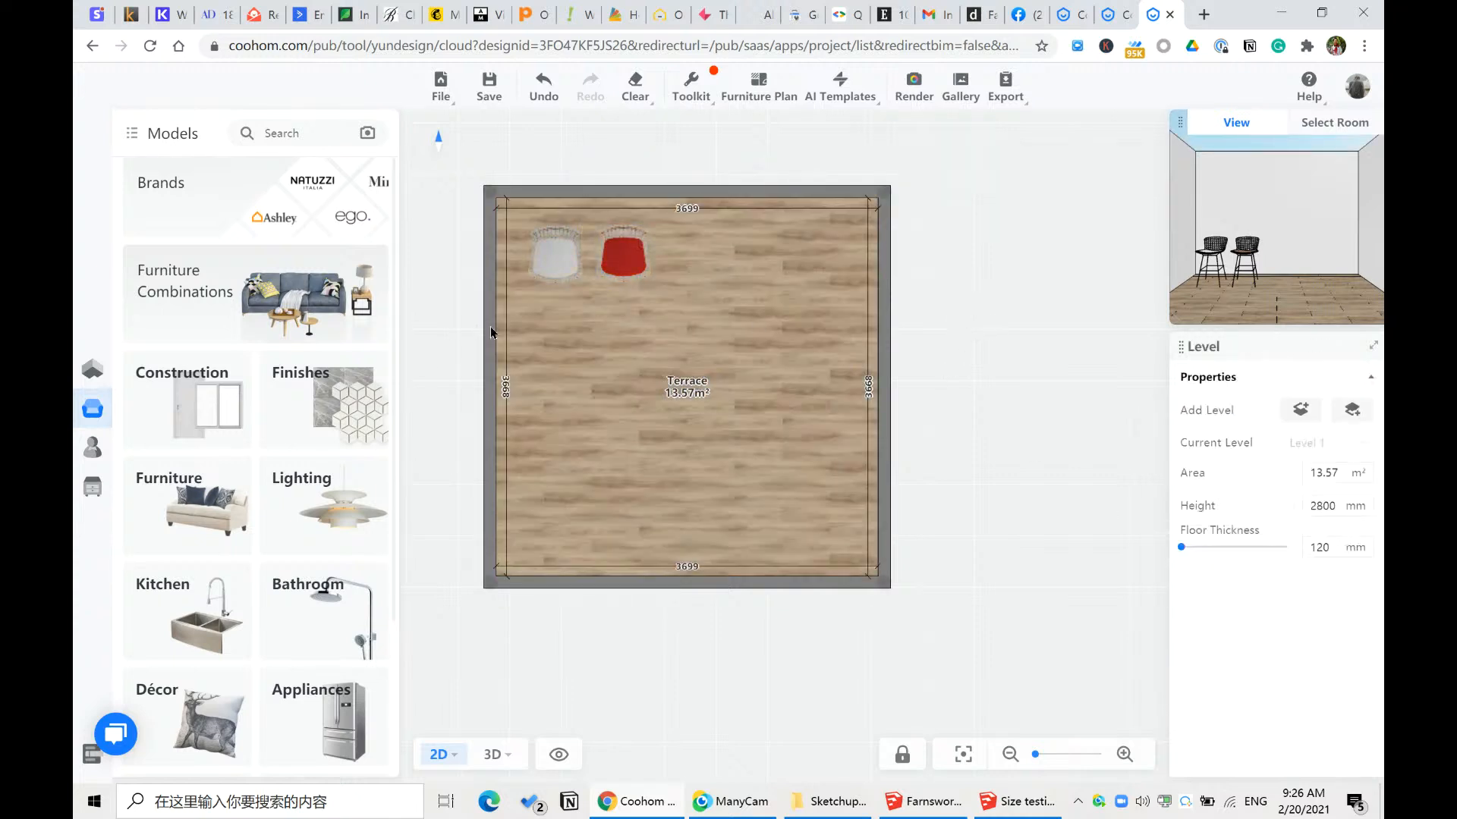
- Place the uploaded Farnsworth house model from the account's uploads onto the 2D floor plan over the terrace
scroll(481, 332, "down", 3)
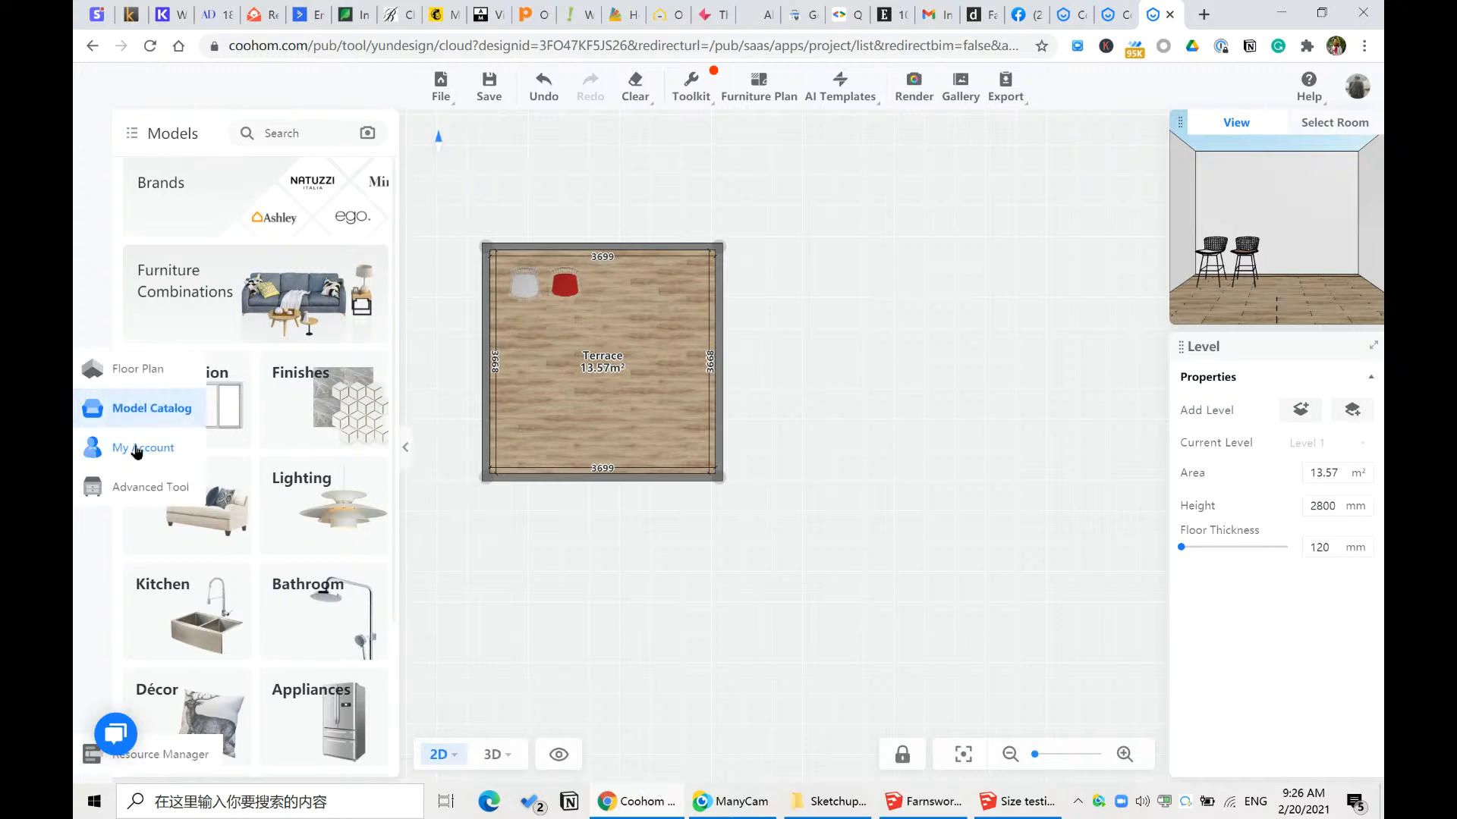
left_click(137, 447)
left_click(256, 130)
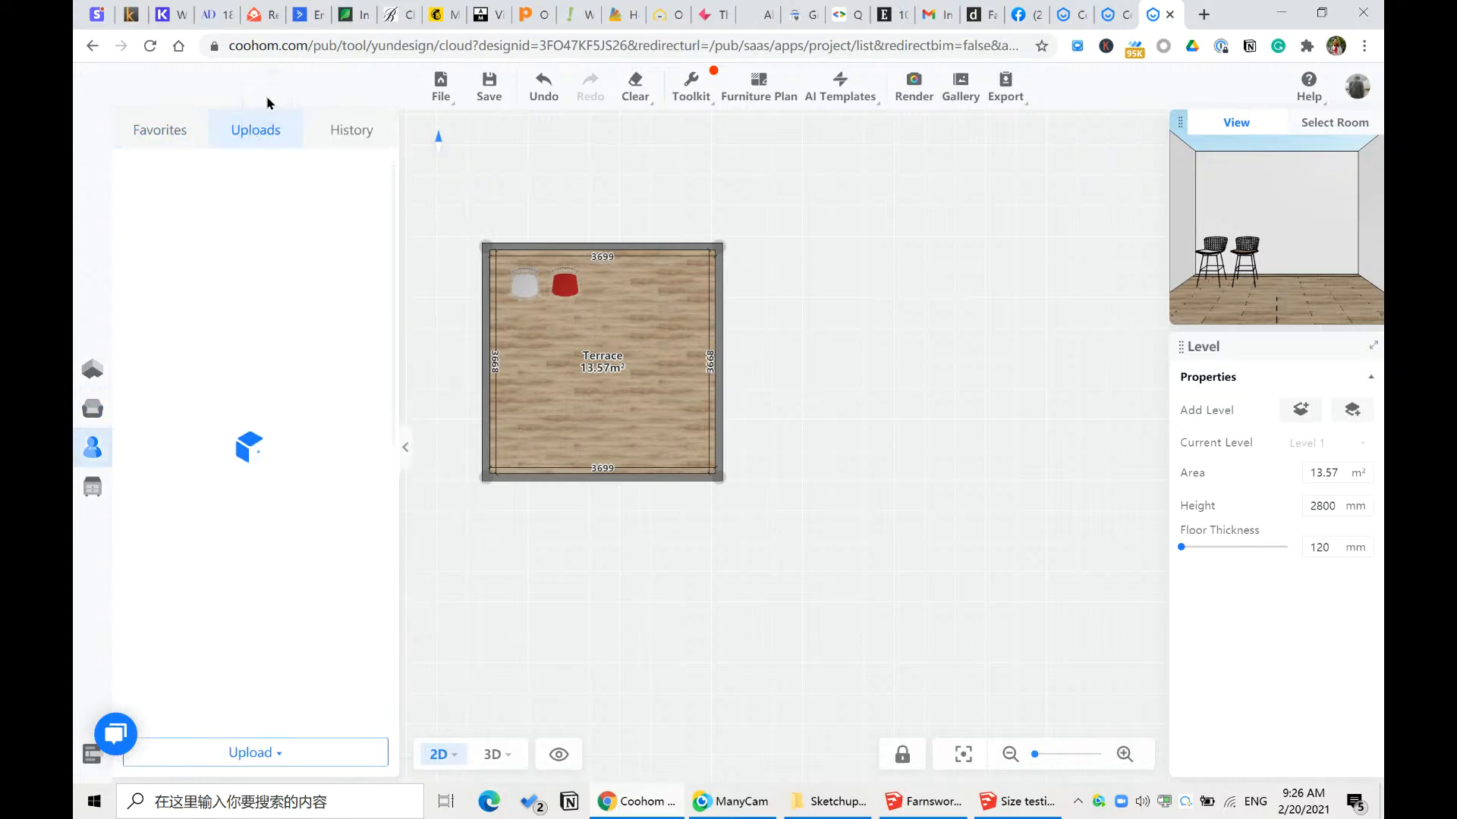
mouse_move(150, 214)
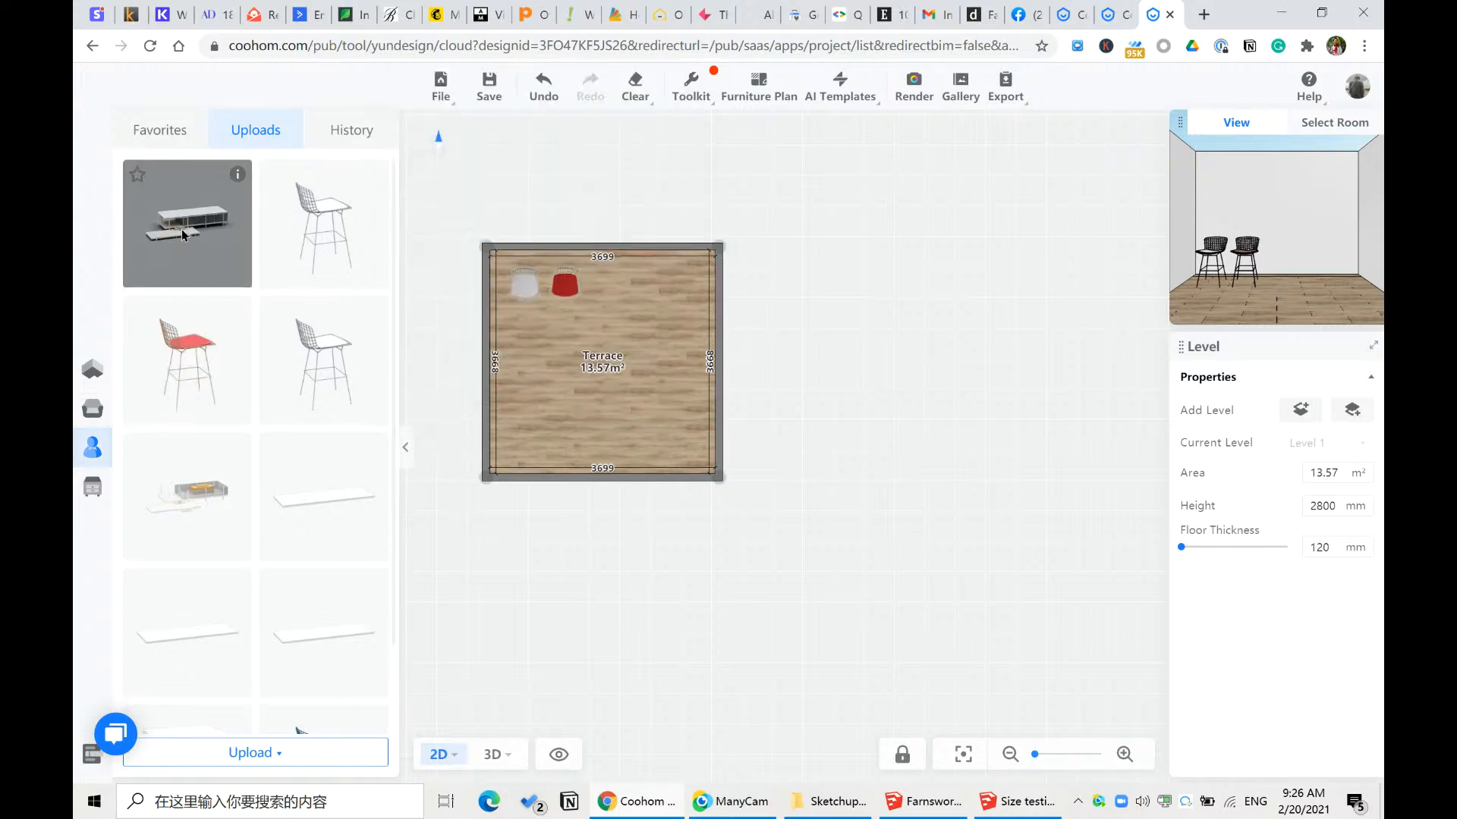
left_click_drag(184, 235, 624, 359)
left_click_drag(649, 437, 684, 440)
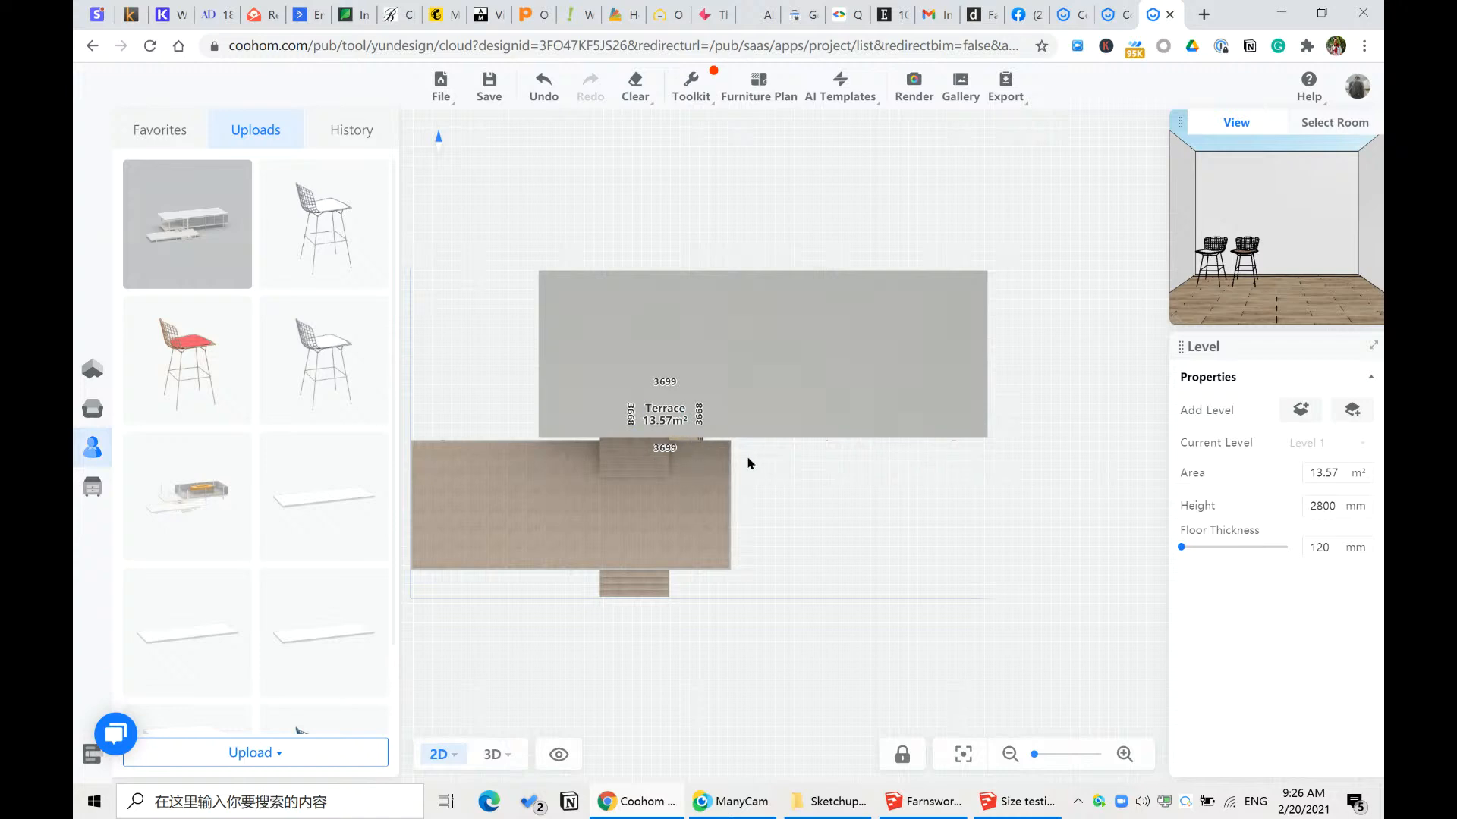
scroll(797, 522, "up", 3)
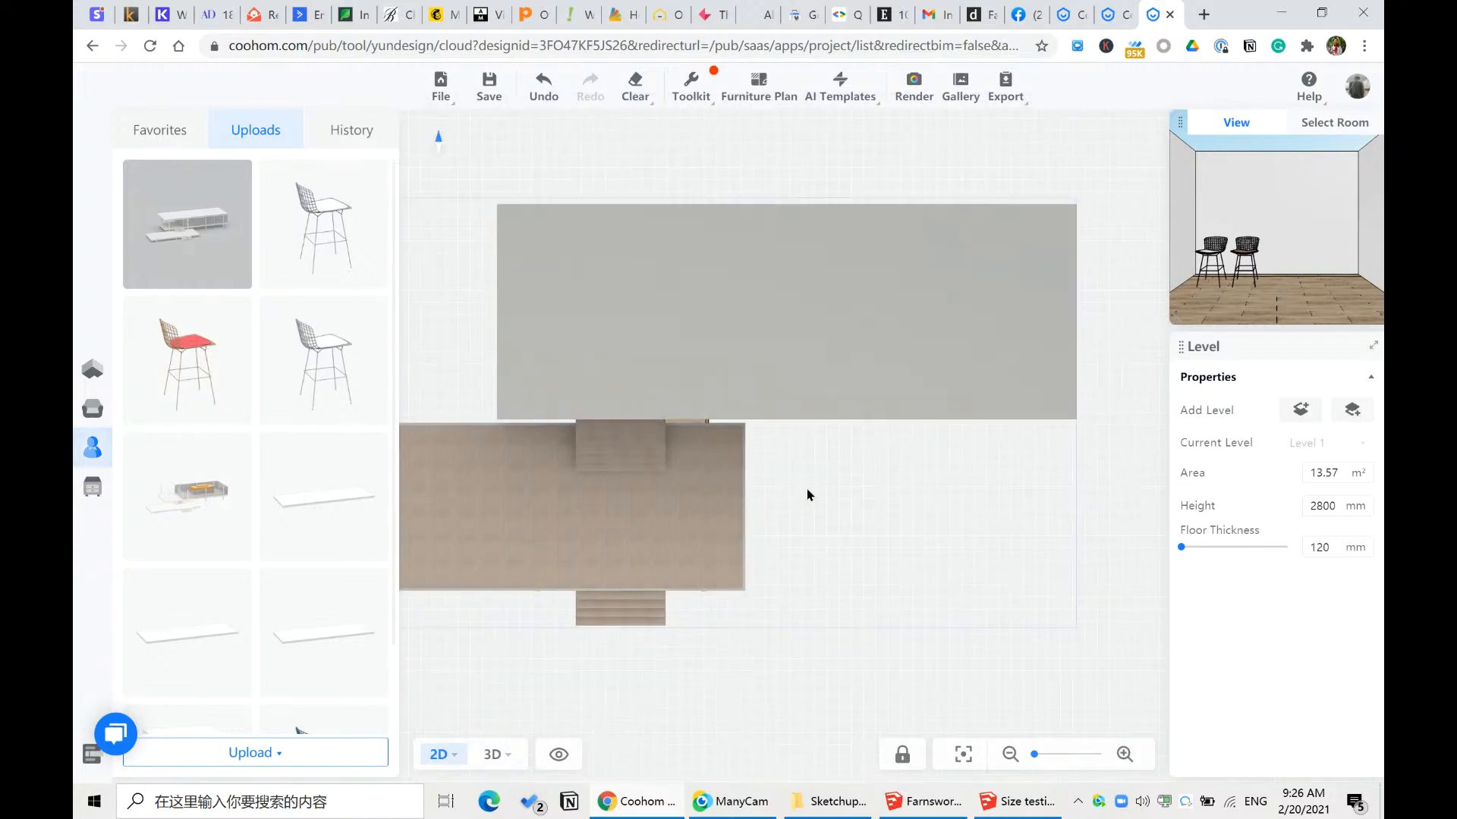
- Show the scene in the 3D bird's-eye view and toggle the visibility of Ceiling Furniture
key("3")
scroll(802, 498, "down", 3)
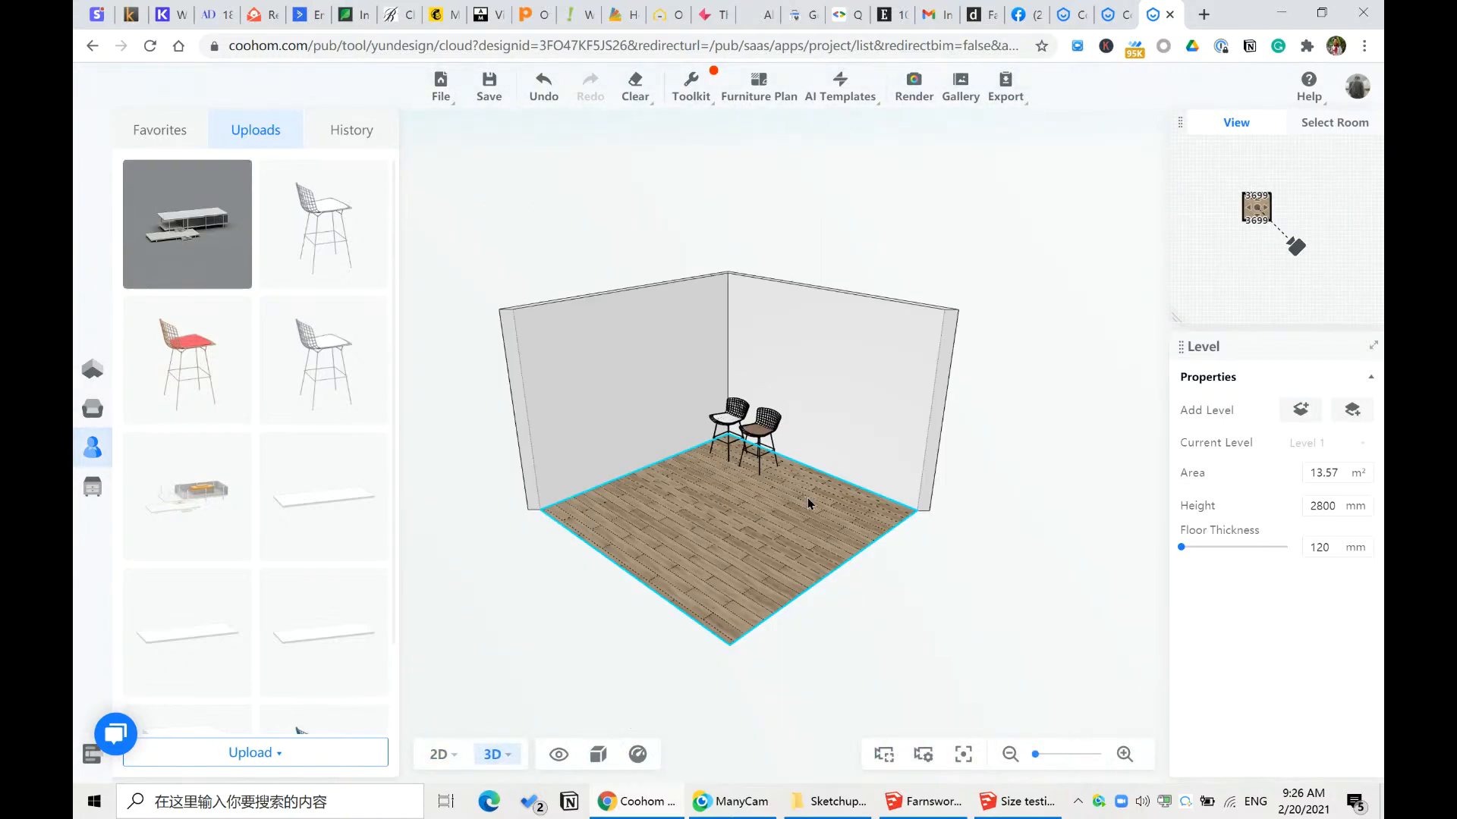
scroll(807, 497, "down", 2)
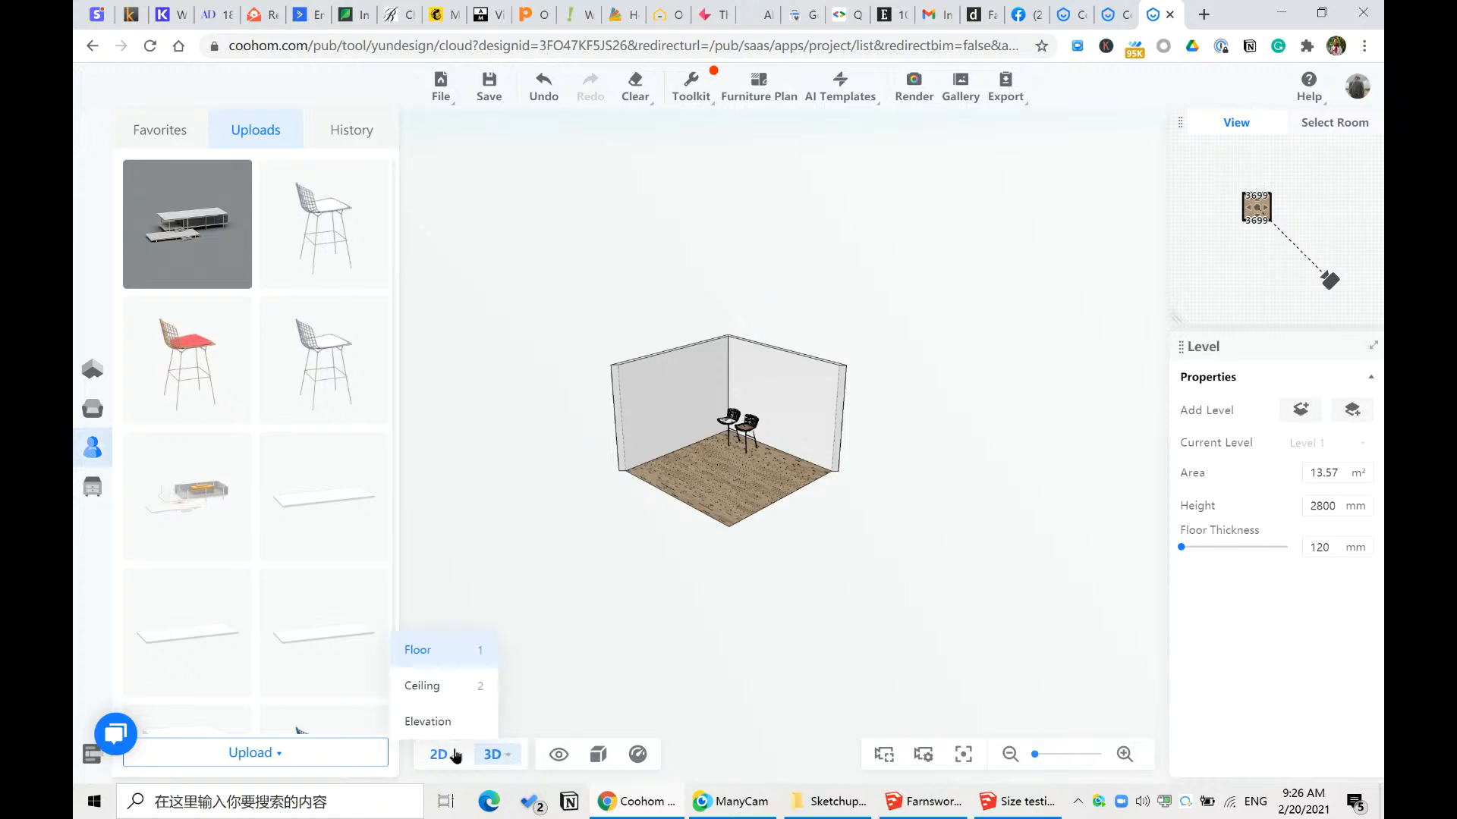
left_click(556, 755)
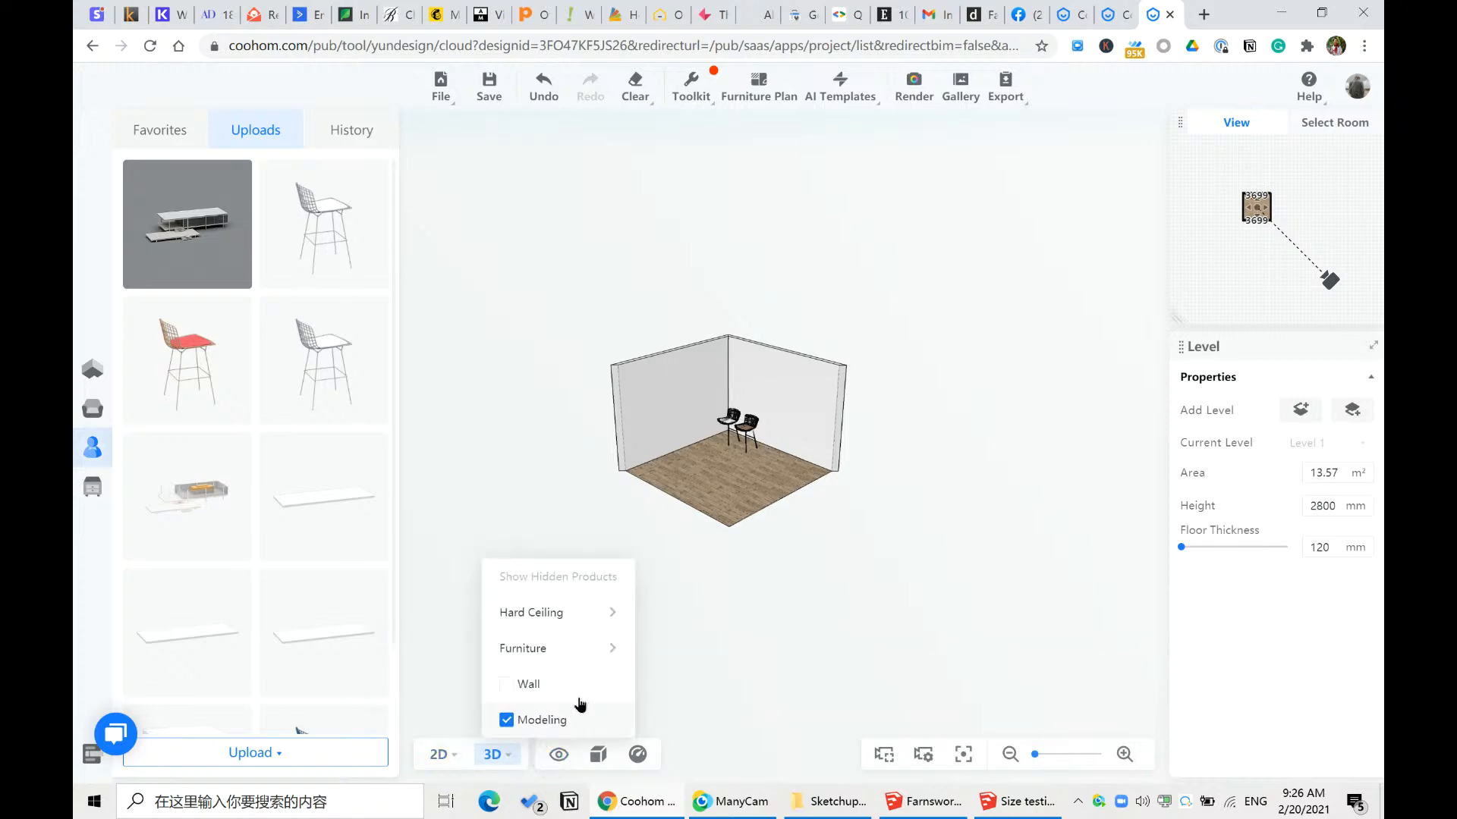
left_click(588, 663)
left_click(650, 720)
left_click(651, 720)
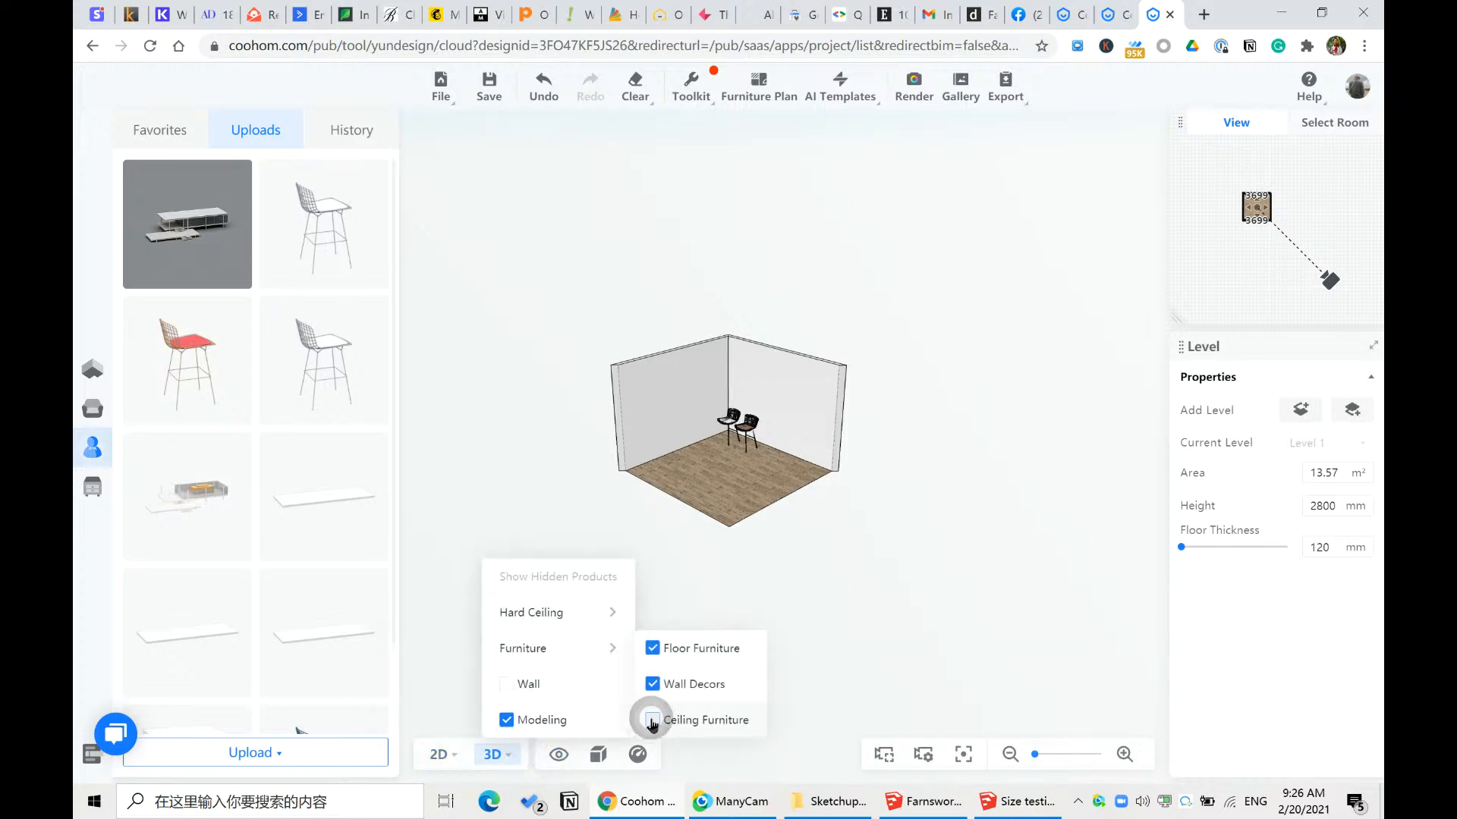
left_click(518, 415)
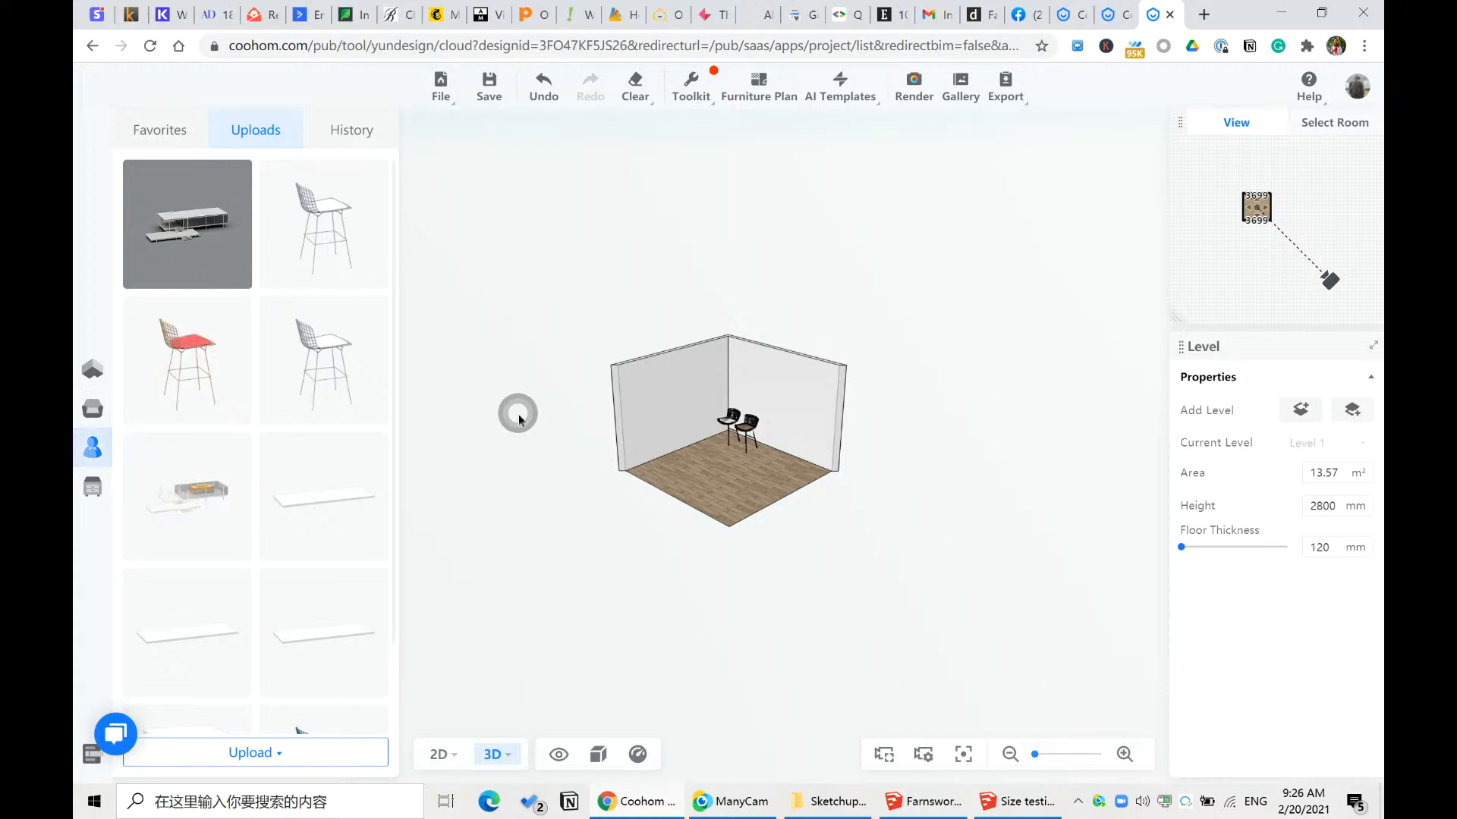
- Enlarge the terrace in the 2D floor plan to about 15978 mm wide and 11119 mm deep
left_click(963, 756)
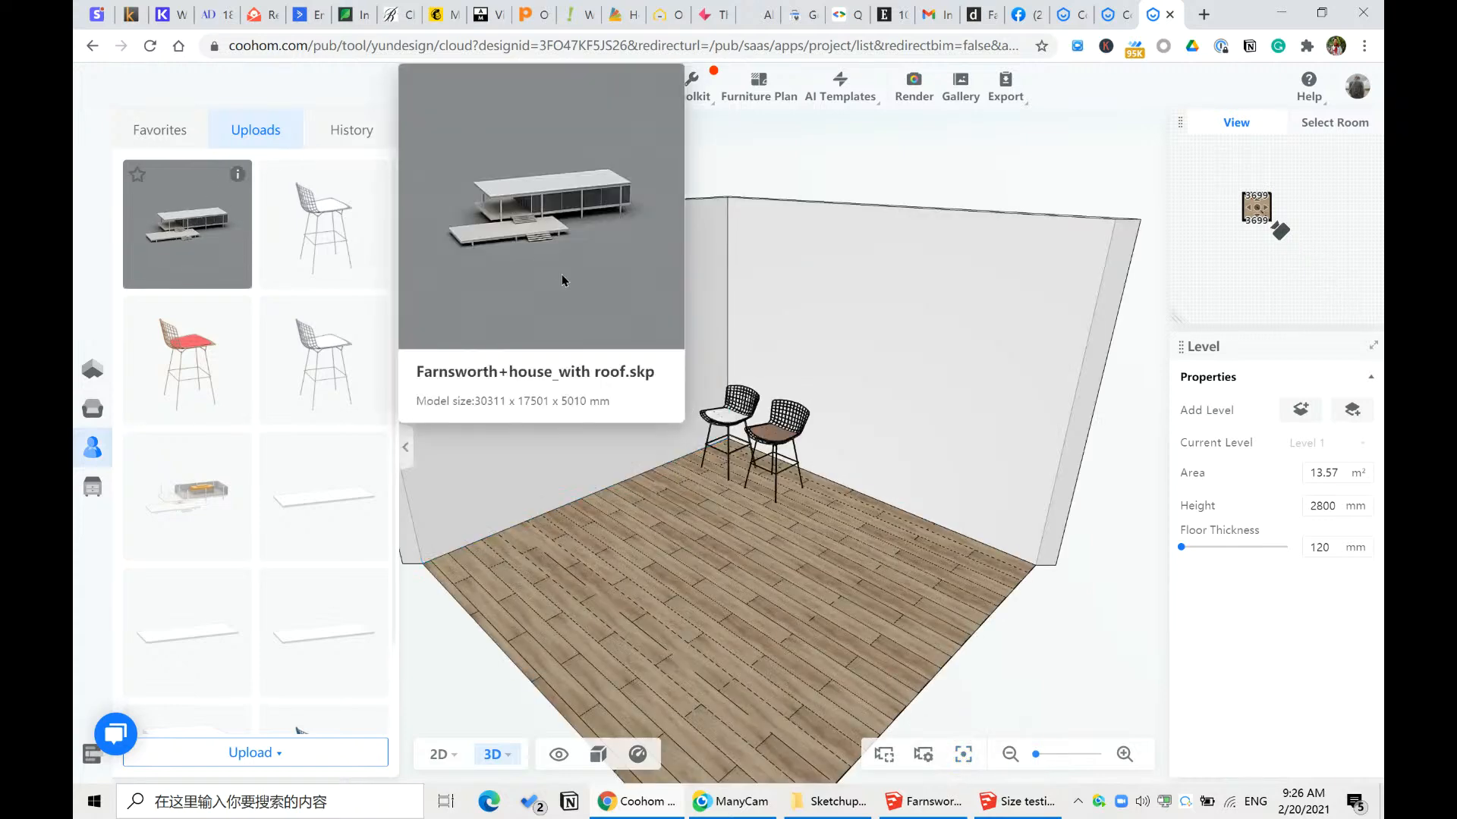
left_click(442, 755)
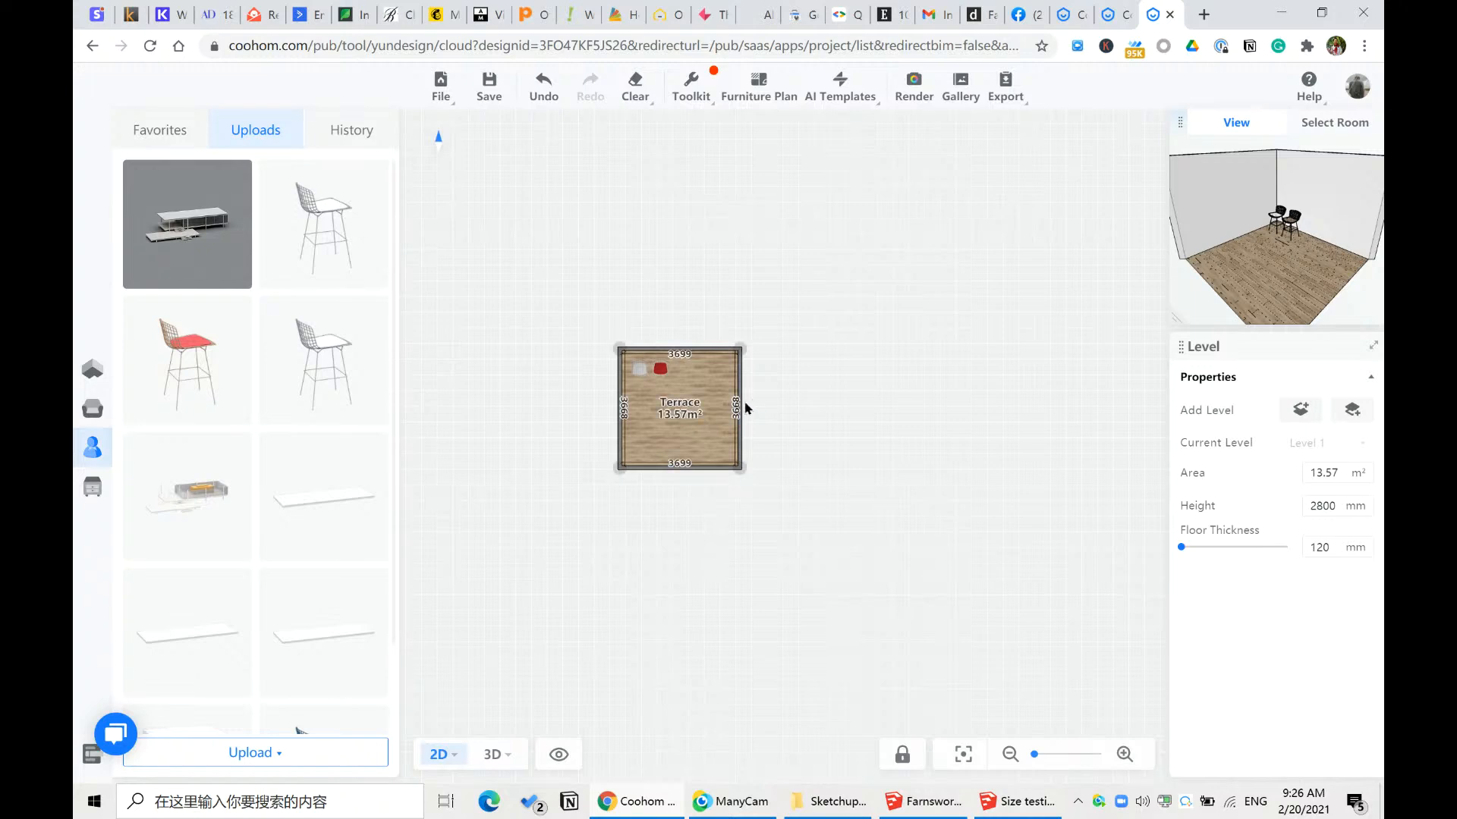
left_click(738, 406)
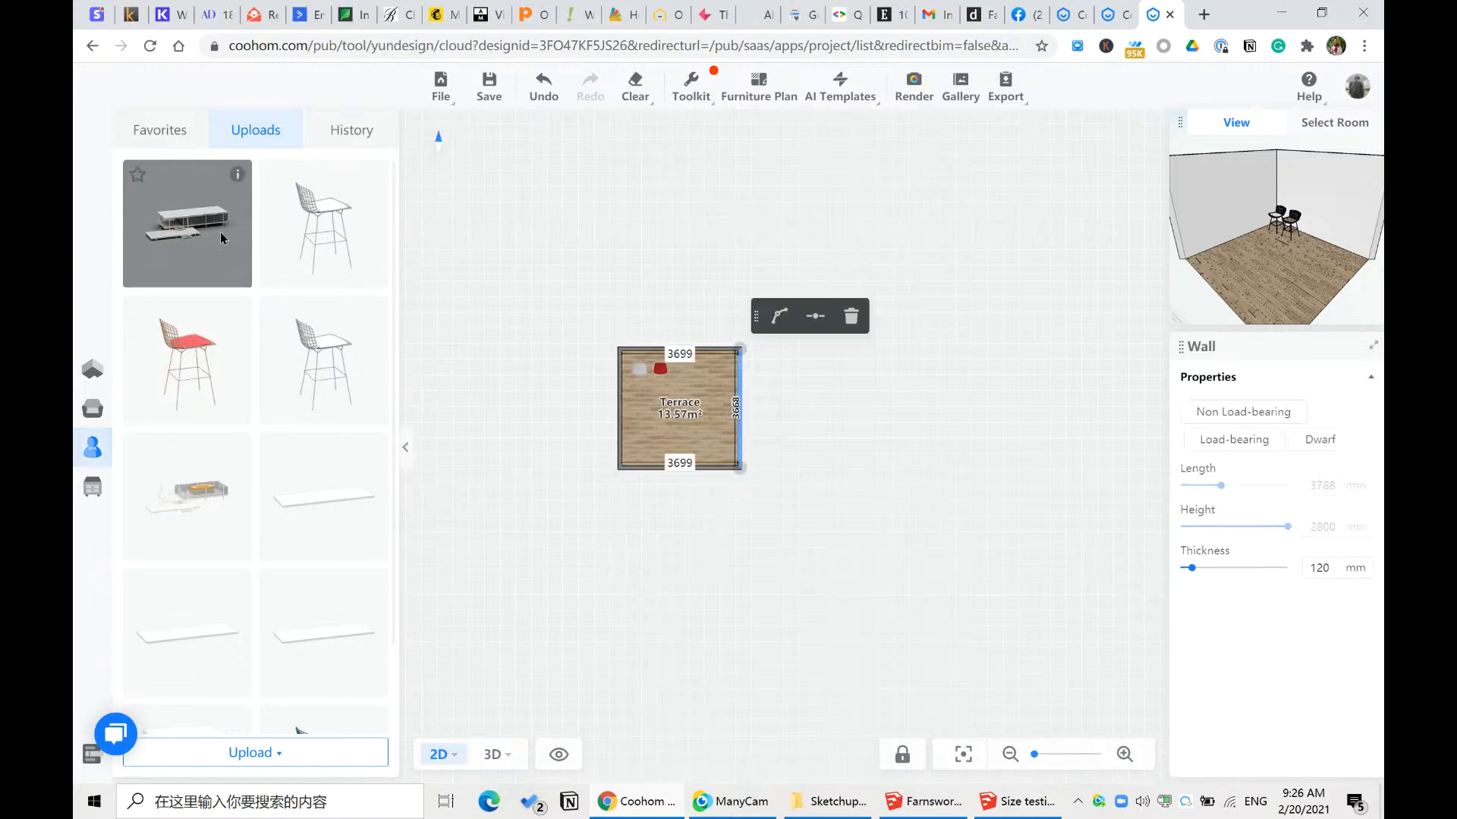
mouse_move(238, 184)
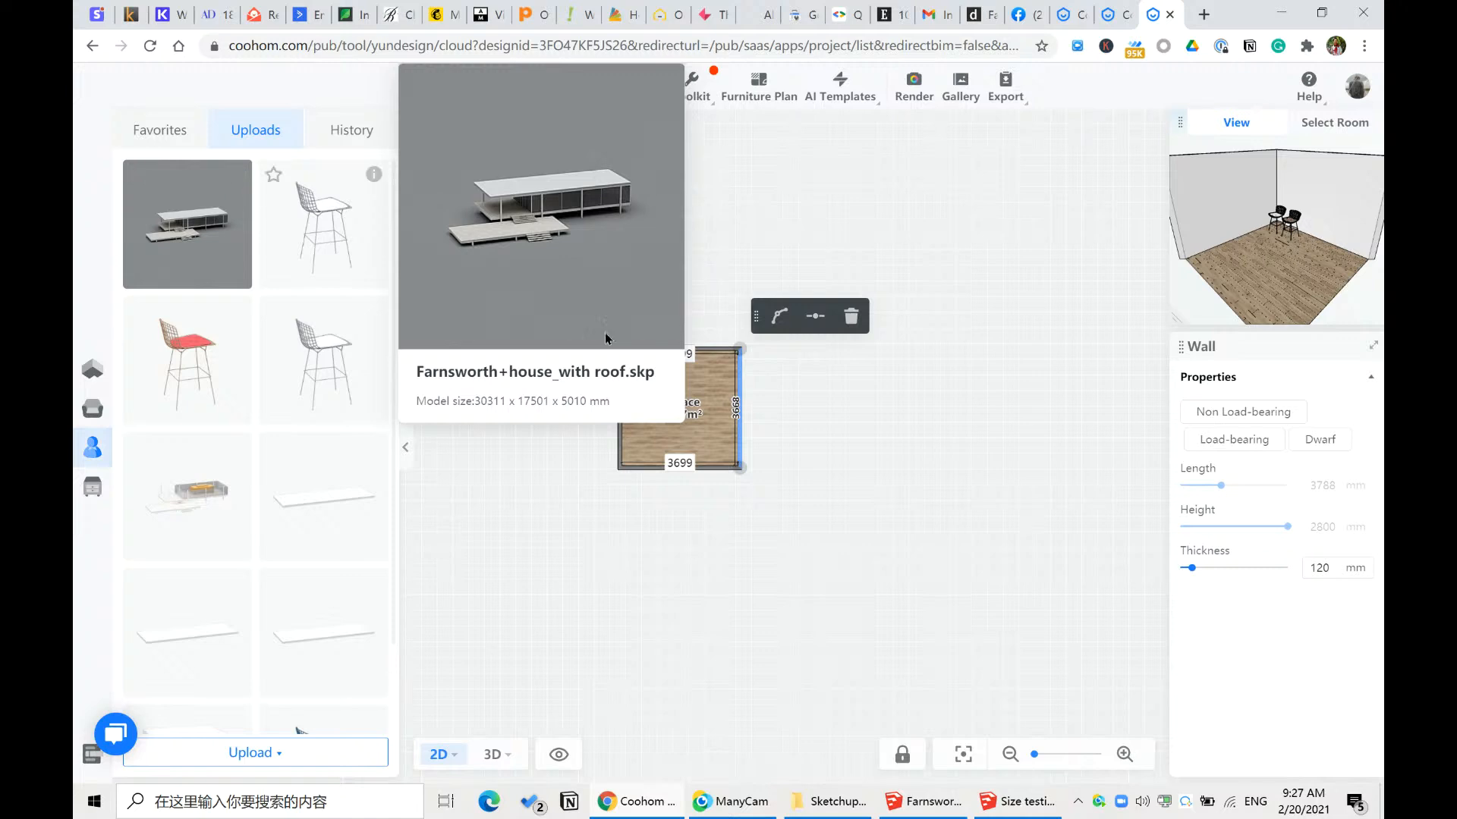
left_click_drag(739, 445, 1125, 448)
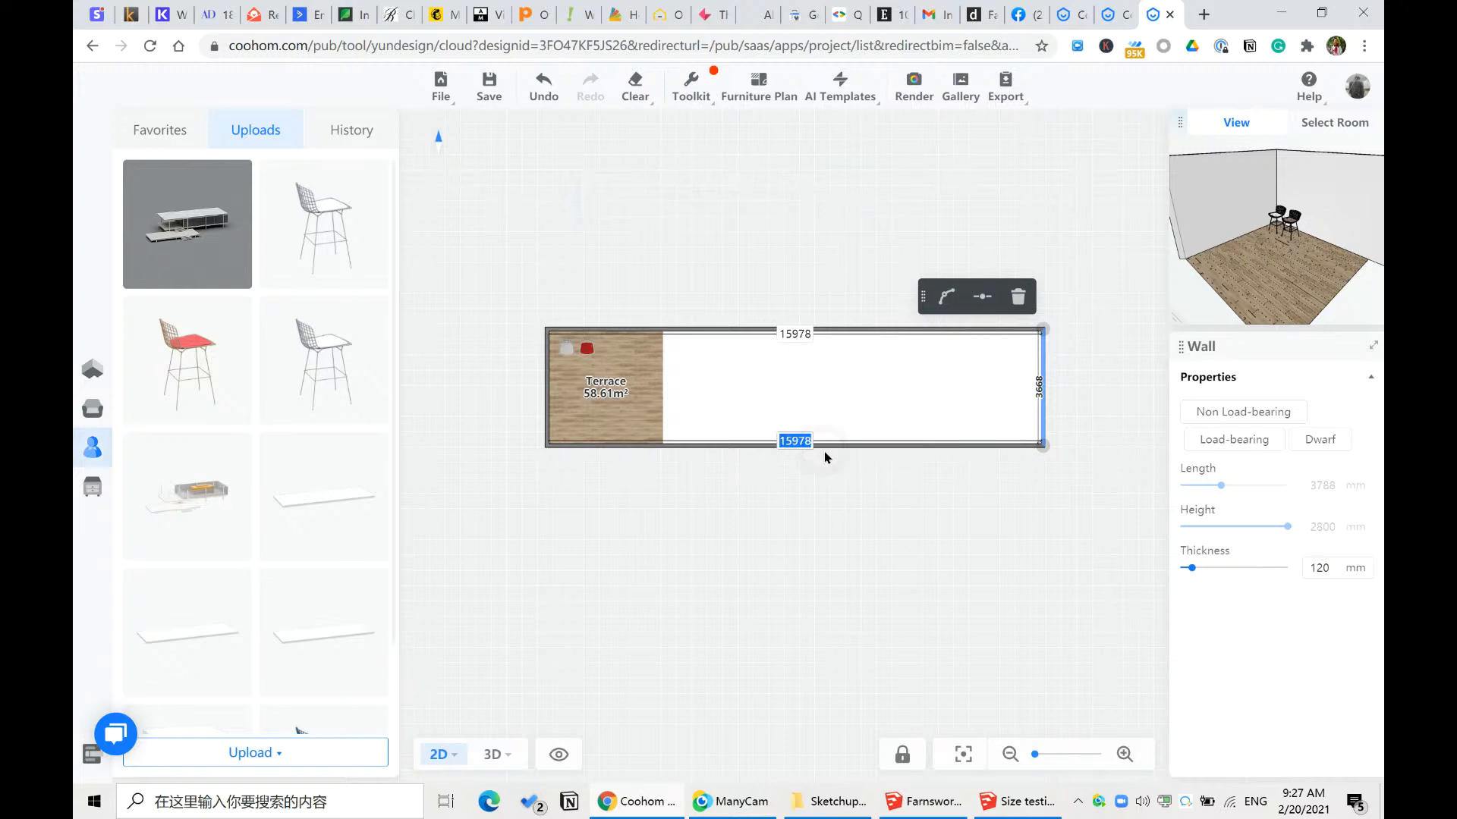
left_click(859, 445)
left_click_drag(861, 468, 861, 674)
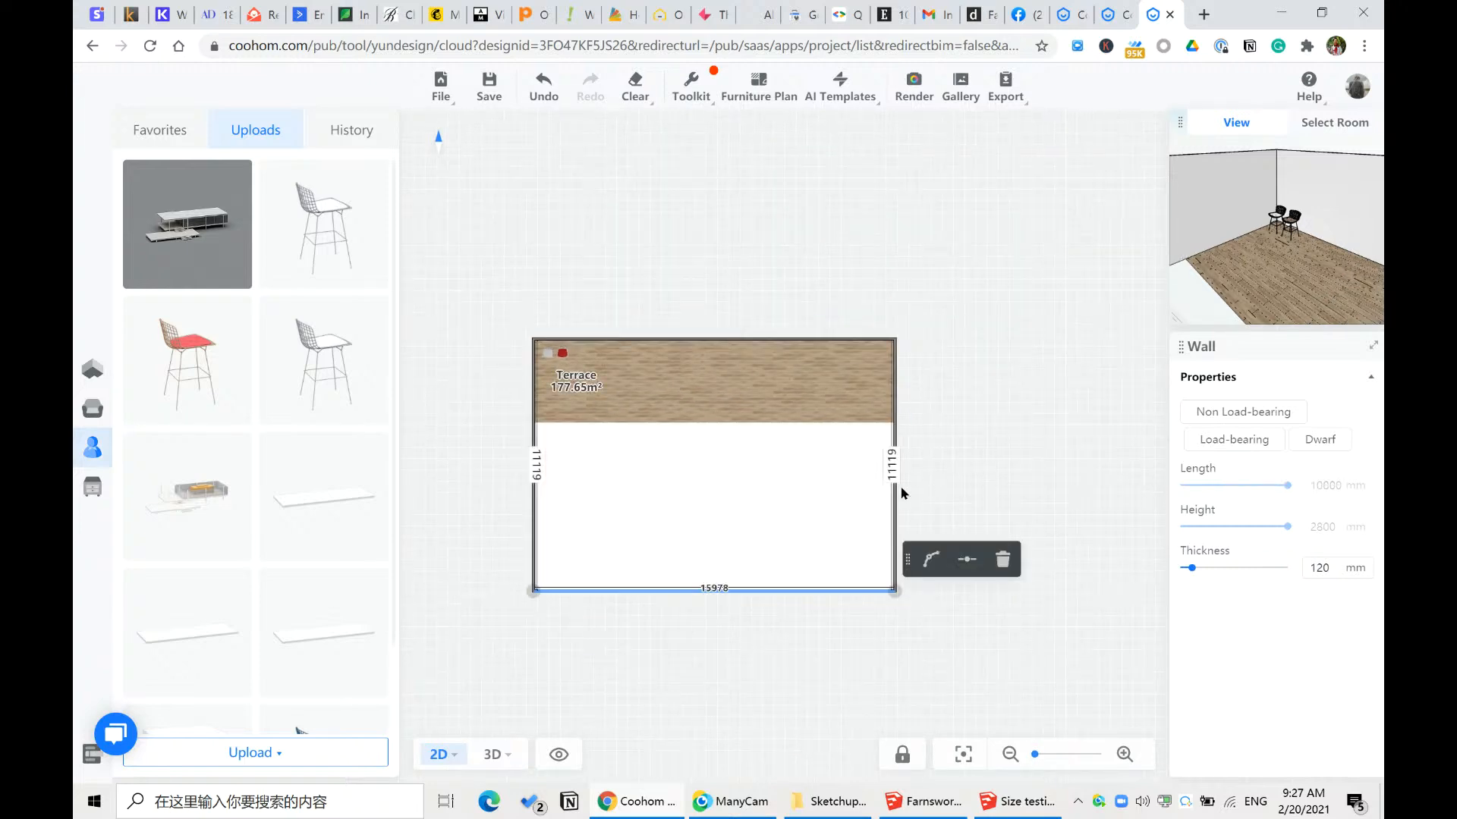
- Set the terrace's width to 35000 mm from its east wall
left_click(889, 506)
left_click(894, 507)
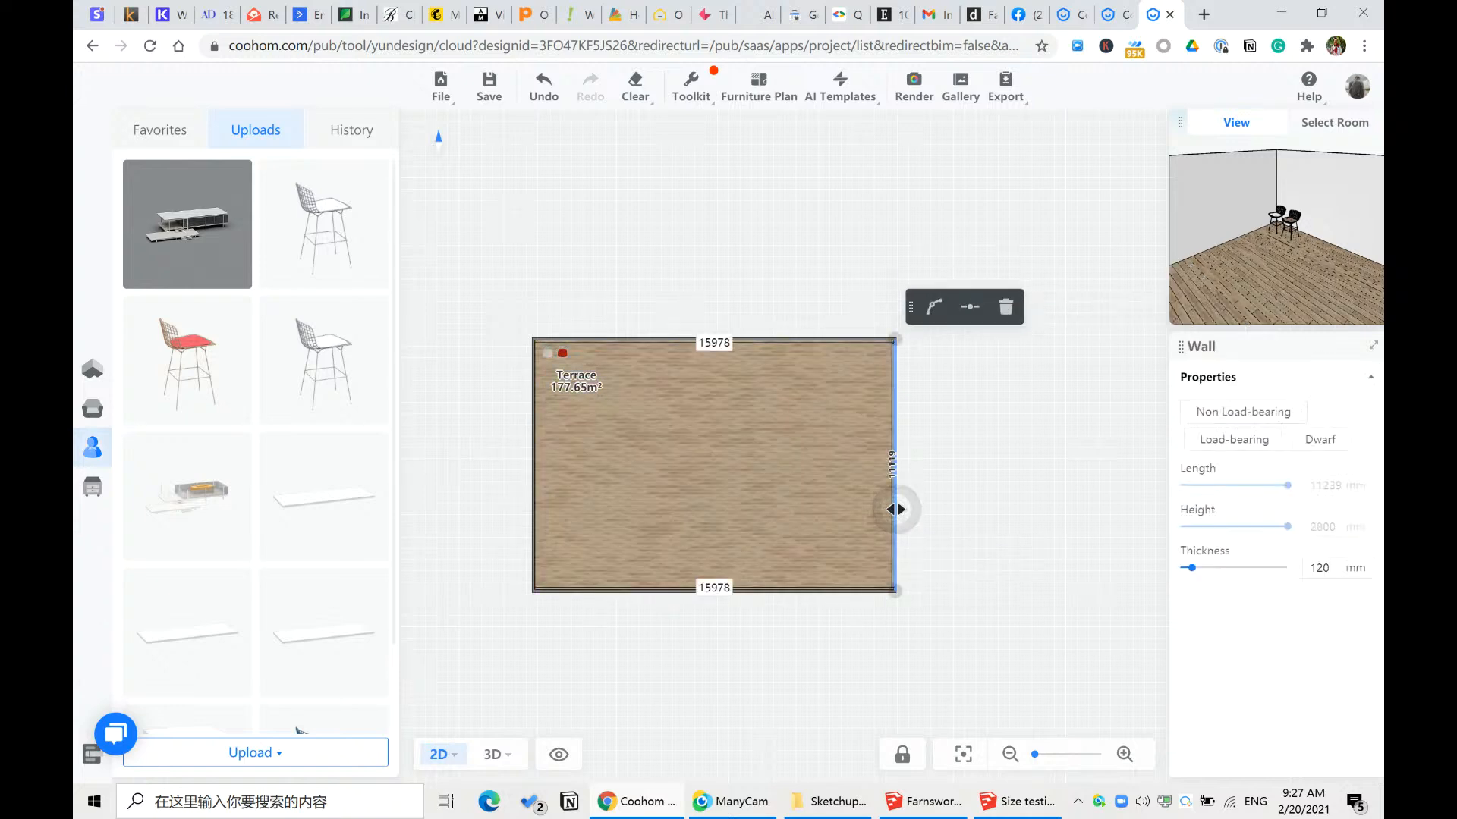
left_click(717, 587)
type("3")
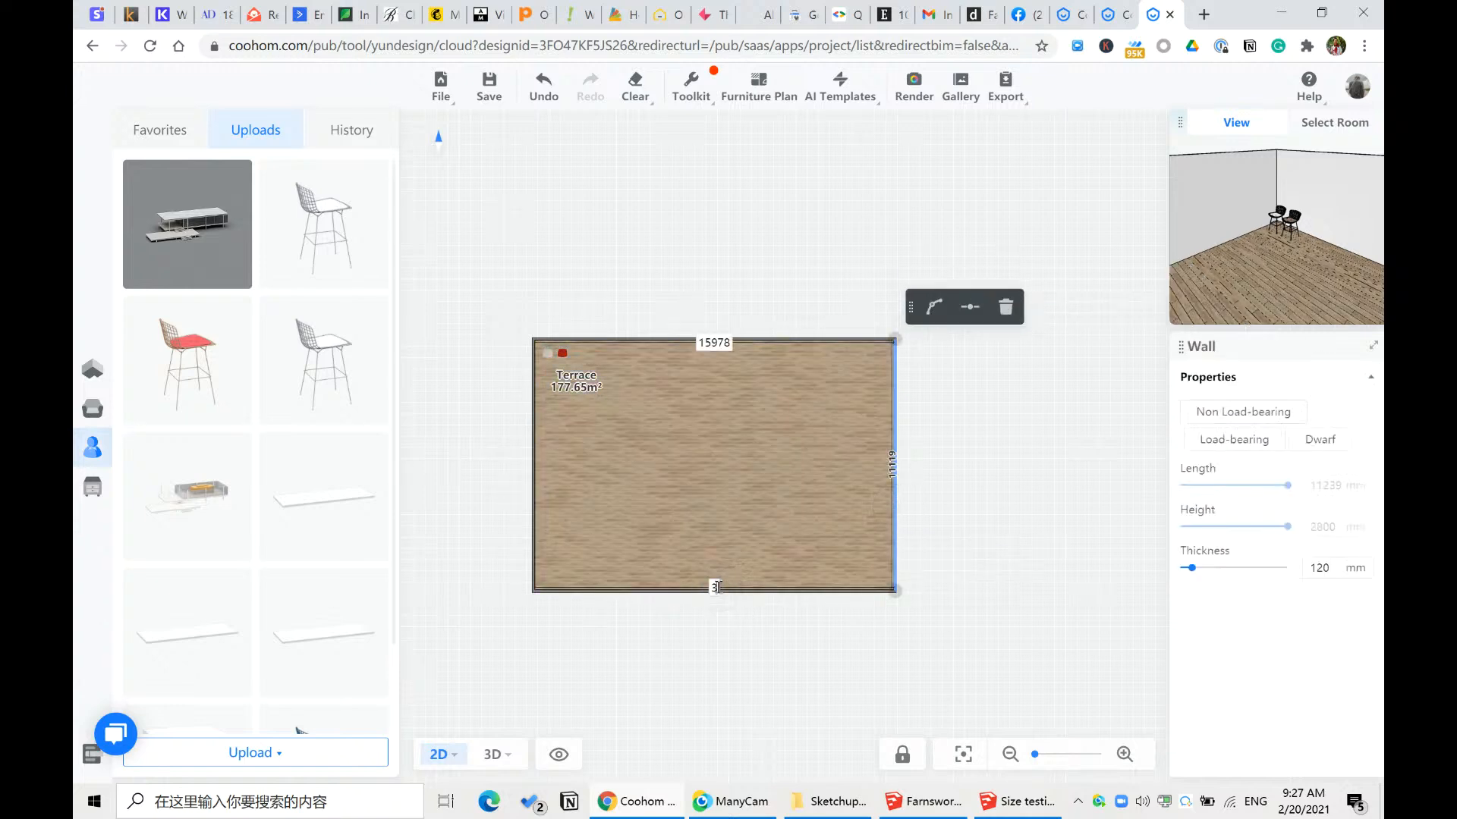
type("5000")
key("Return")
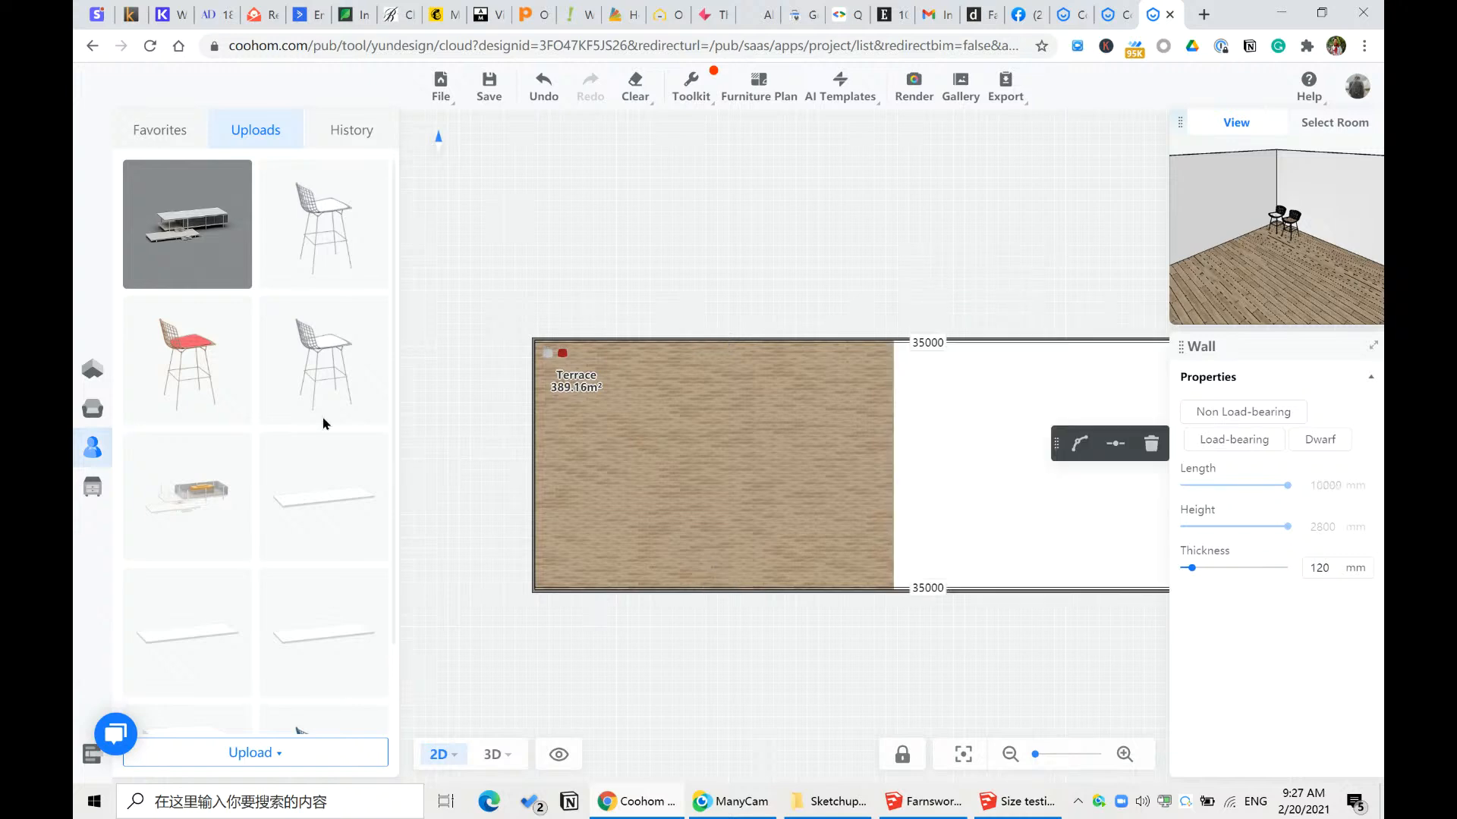
- Move the terrace's south wall outward to make the room about 18796 mm deep
scroll(323, 423, "down", 1)
scroll(440, 387, "down", 2)
scroll(448, 413, "up", 1)
scroll(449, 414, "down", 1)
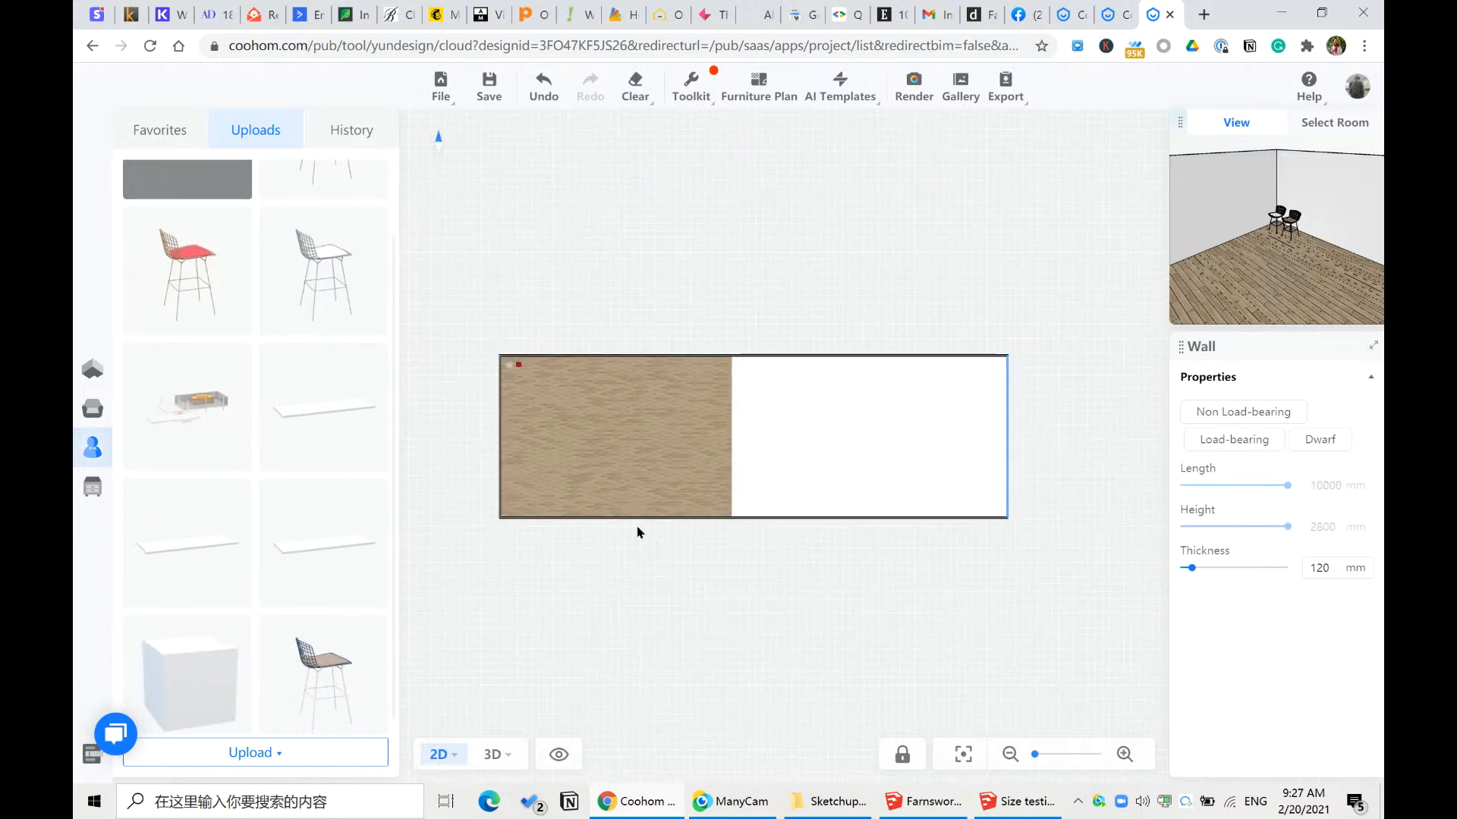
left_click(637, 516)
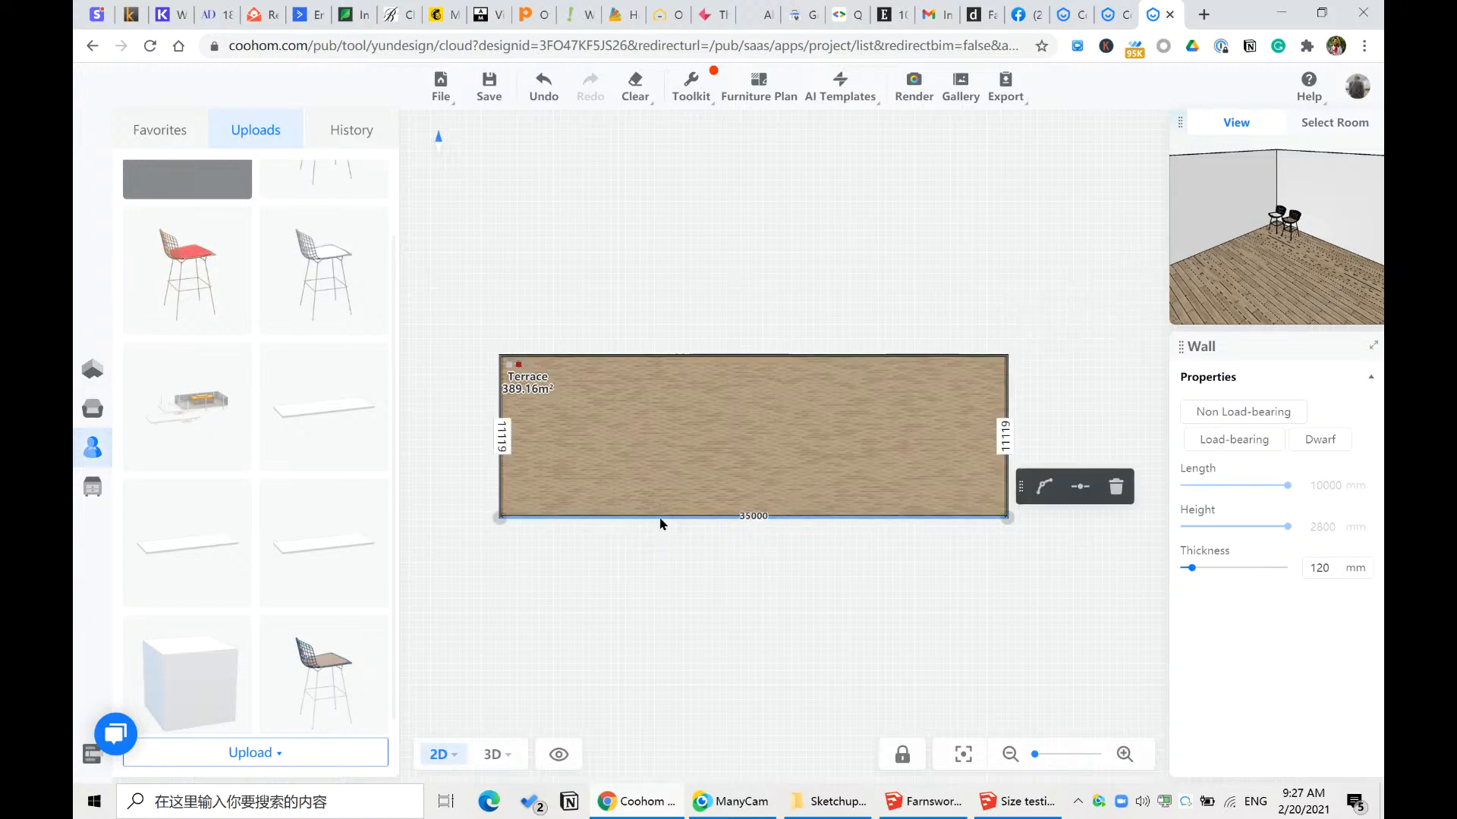
left_click_drag(660, 520, 661, 628)
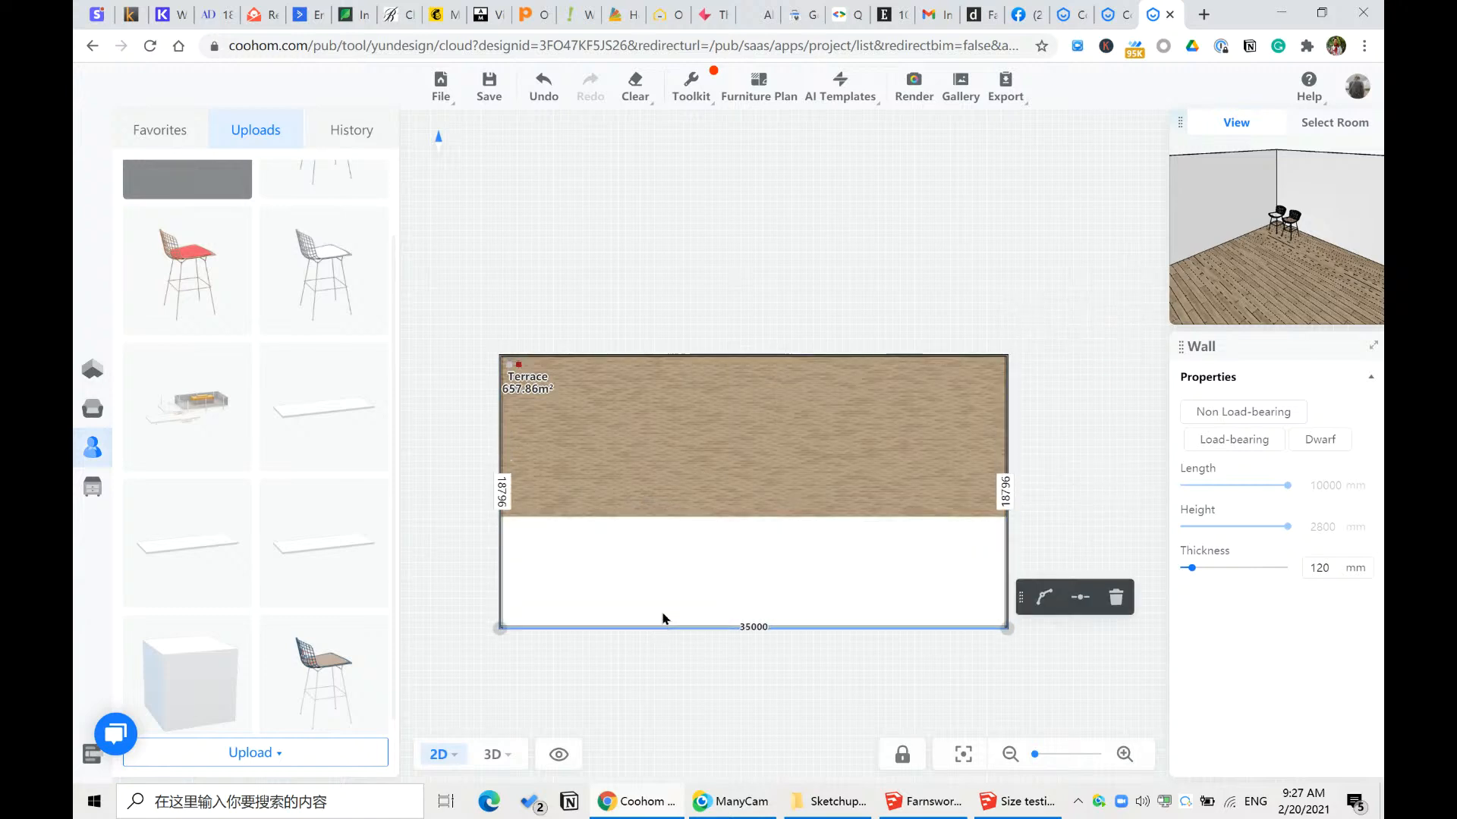
left_click(491, 273)
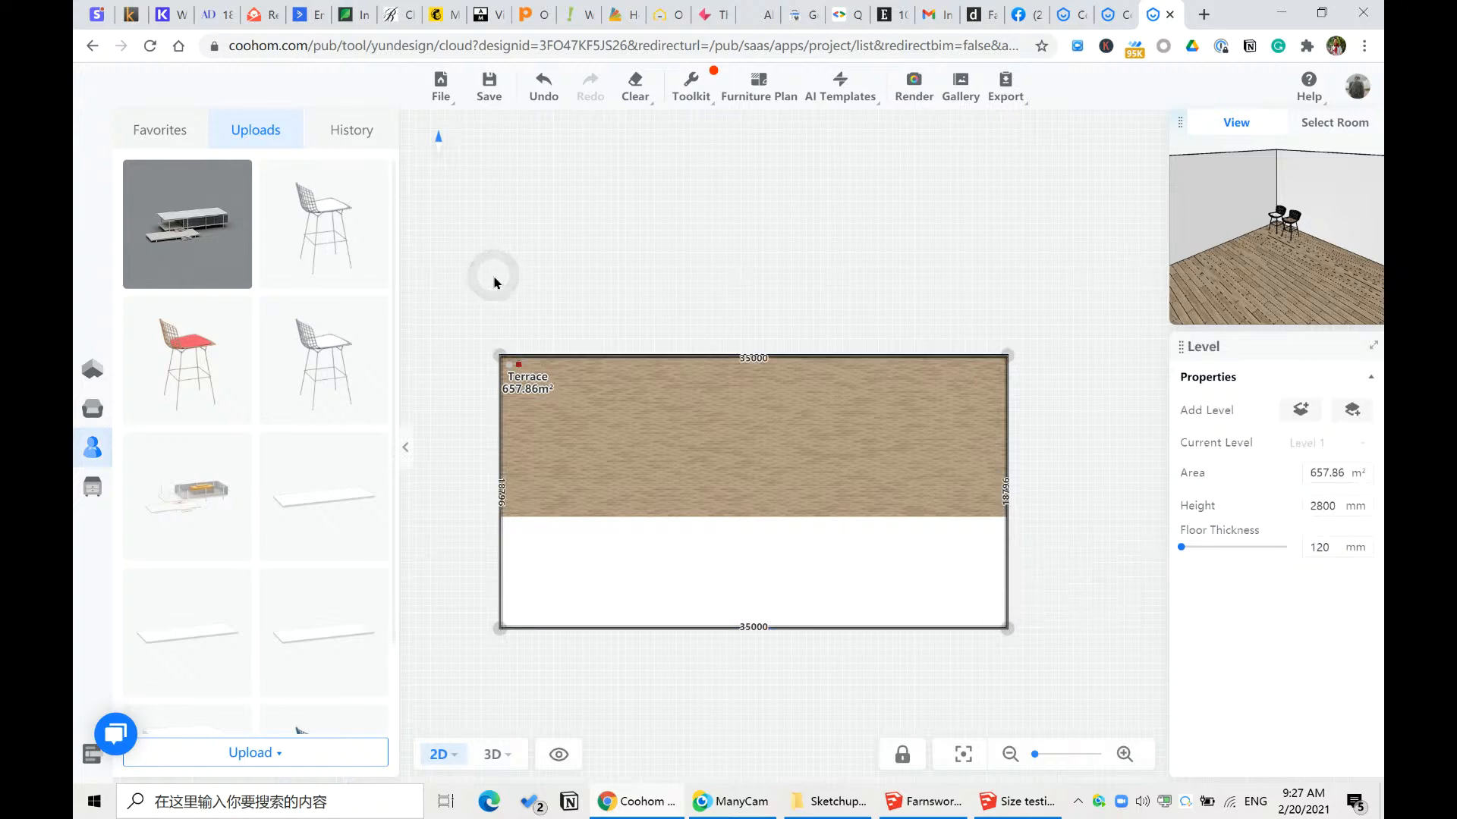
- Place the uploaded Farnsworth+house_with roof.skp model inside the enlarged terrace
left_click(626, 487)
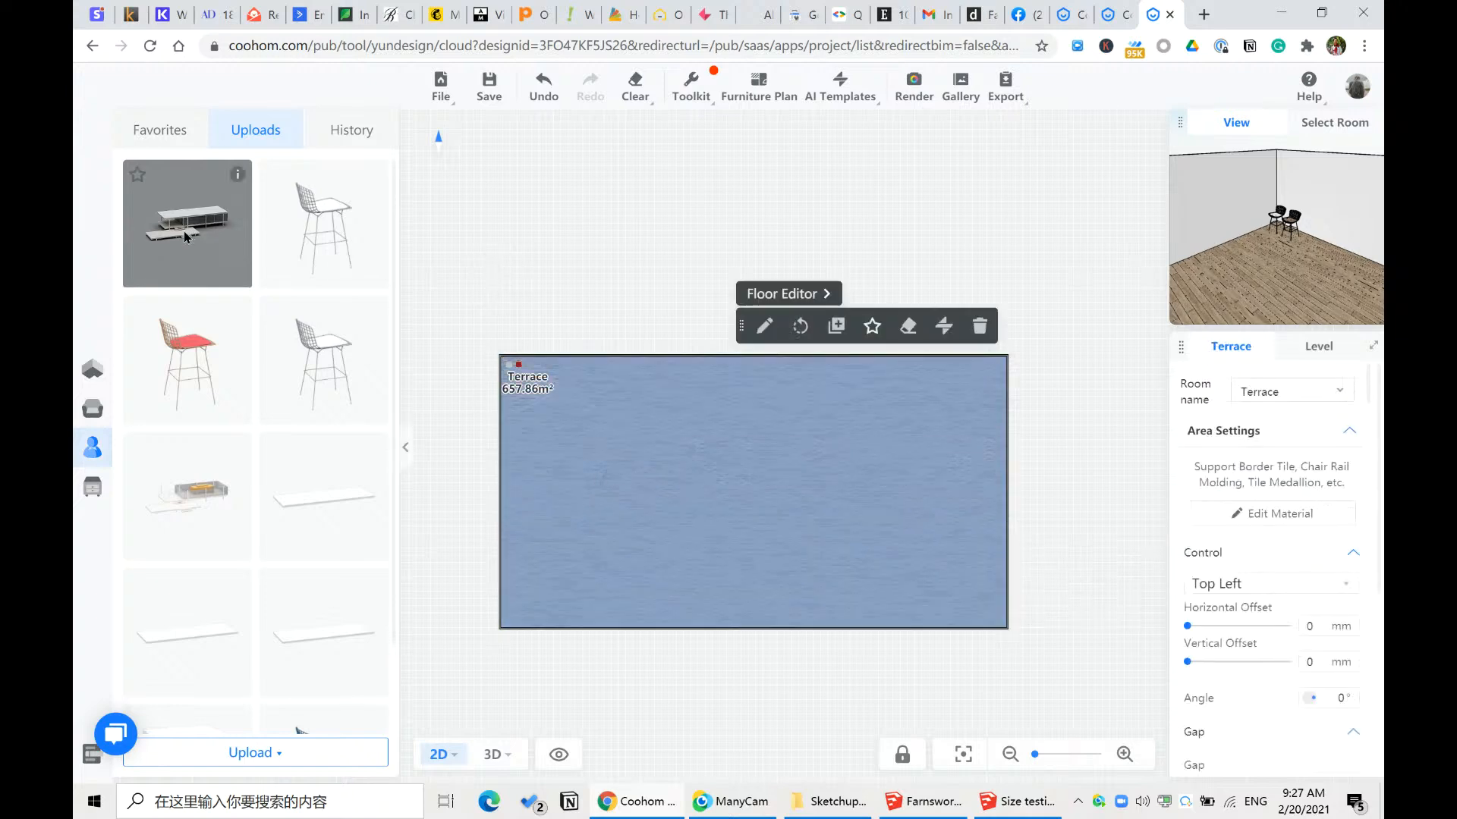
left_click_drag(185, 233, 730, 485)
left_click(886, 265)
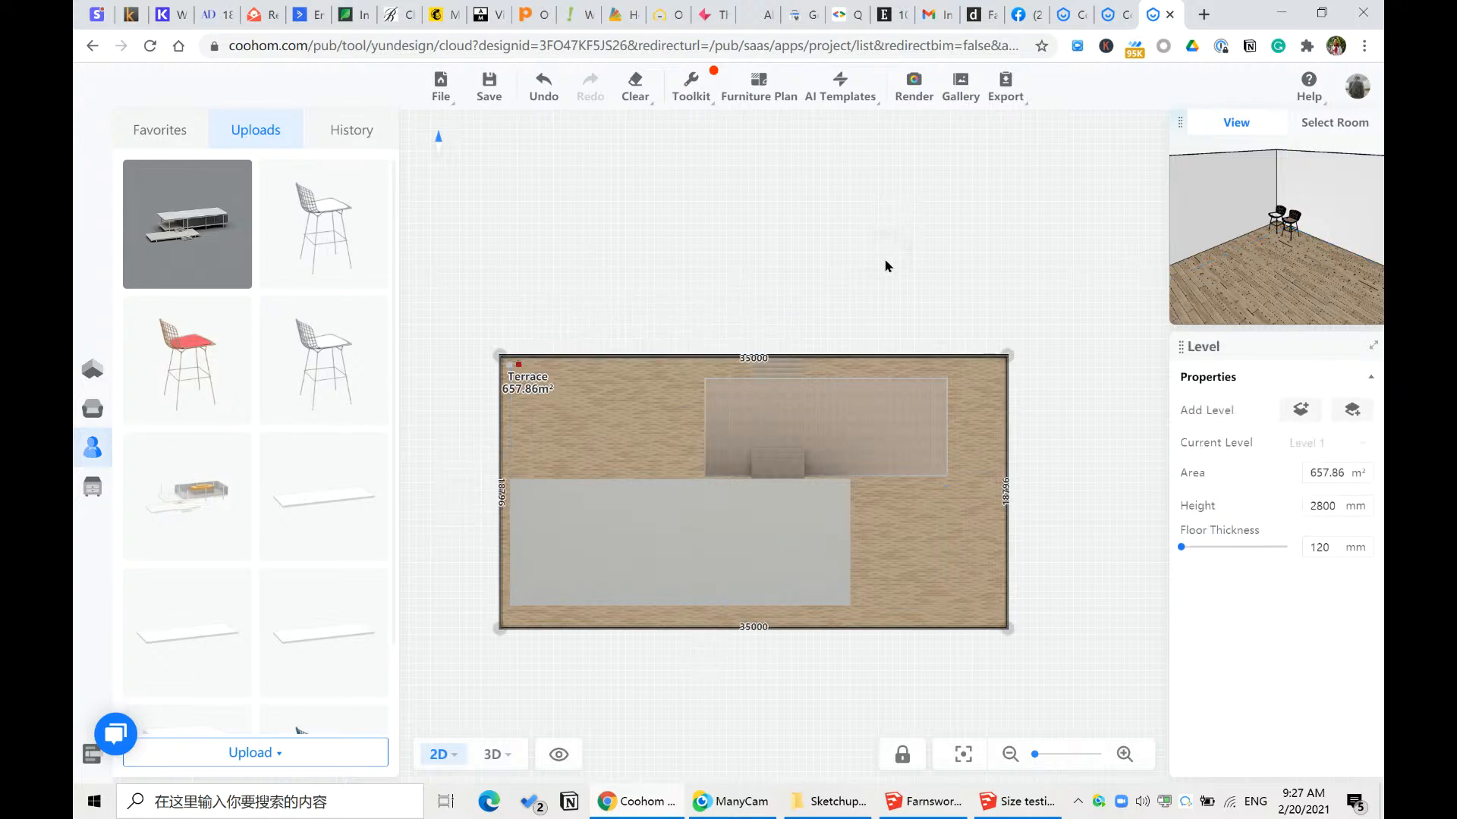
- Examine the placed house, the terrace floor and the level properties in the 3D view
key("3")
scroll(735, 370, "down", 8)
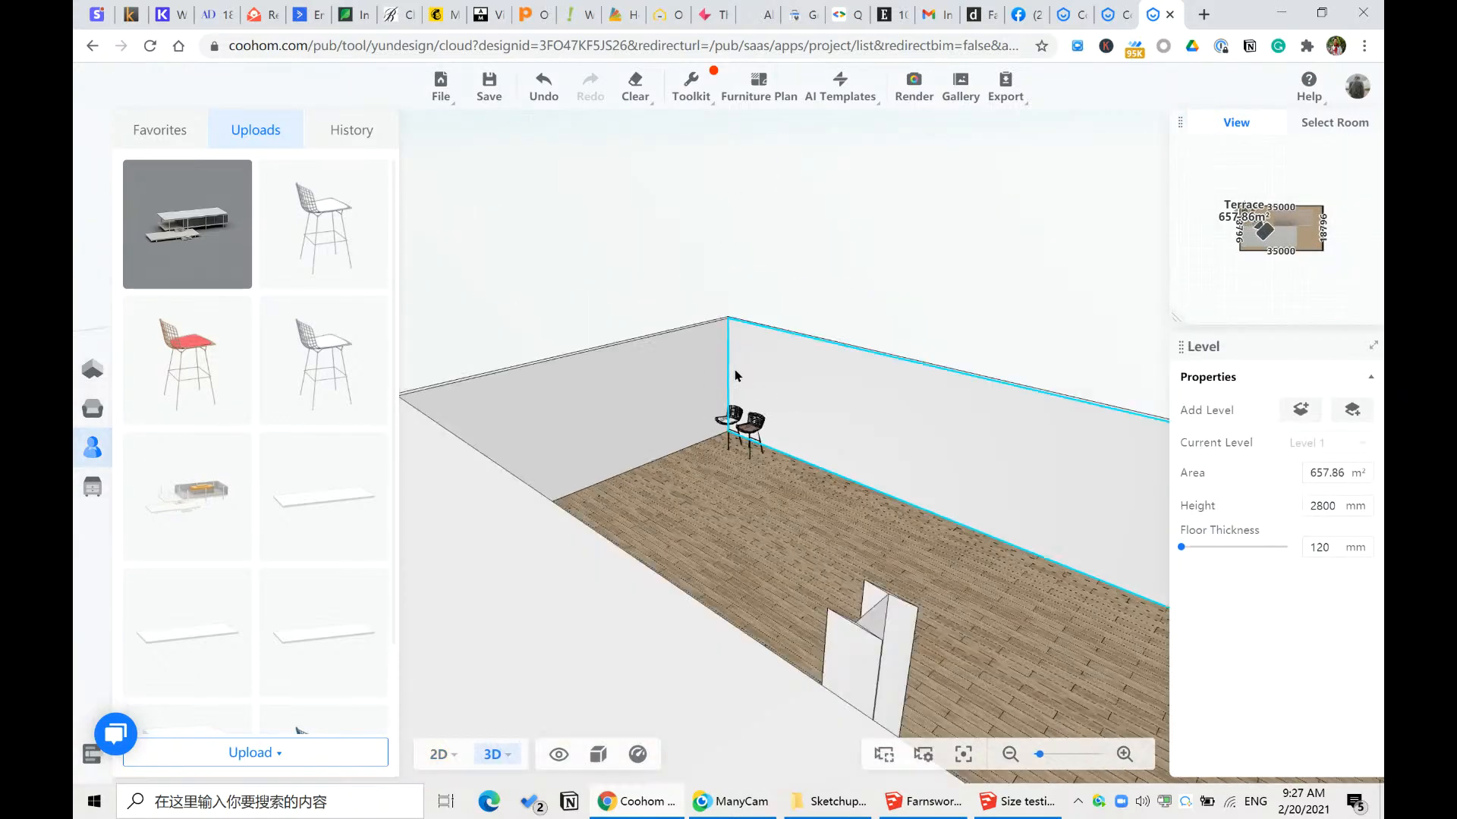
scroll(963, 356, "down", 4)
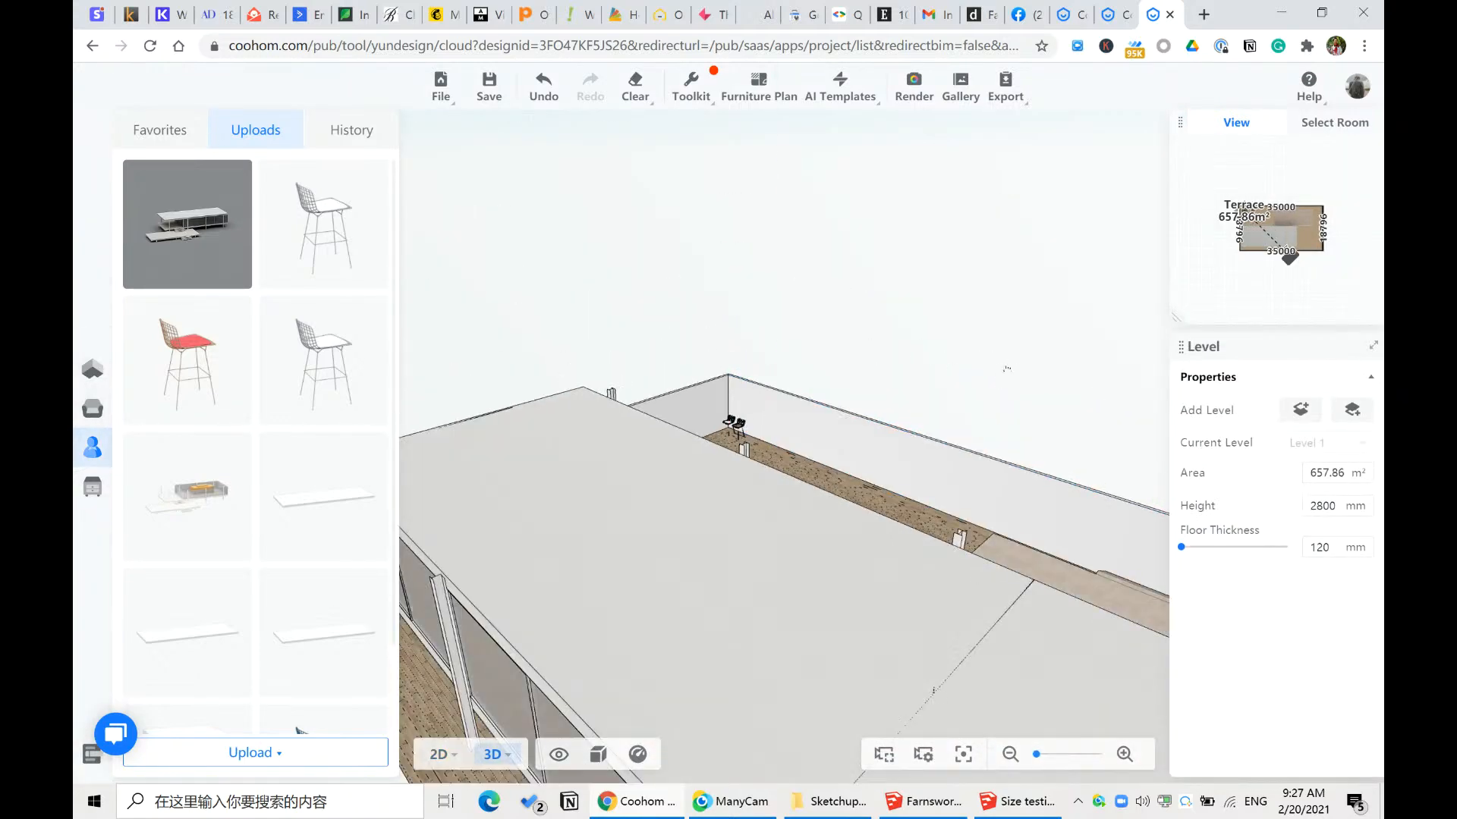
mouse_move(1007, 369)
left_mouse_down()
mouse_move(1040, 354)
mouse_move(677, 396)
left_mouse_up()
scroll(512, 347, "up", 5)
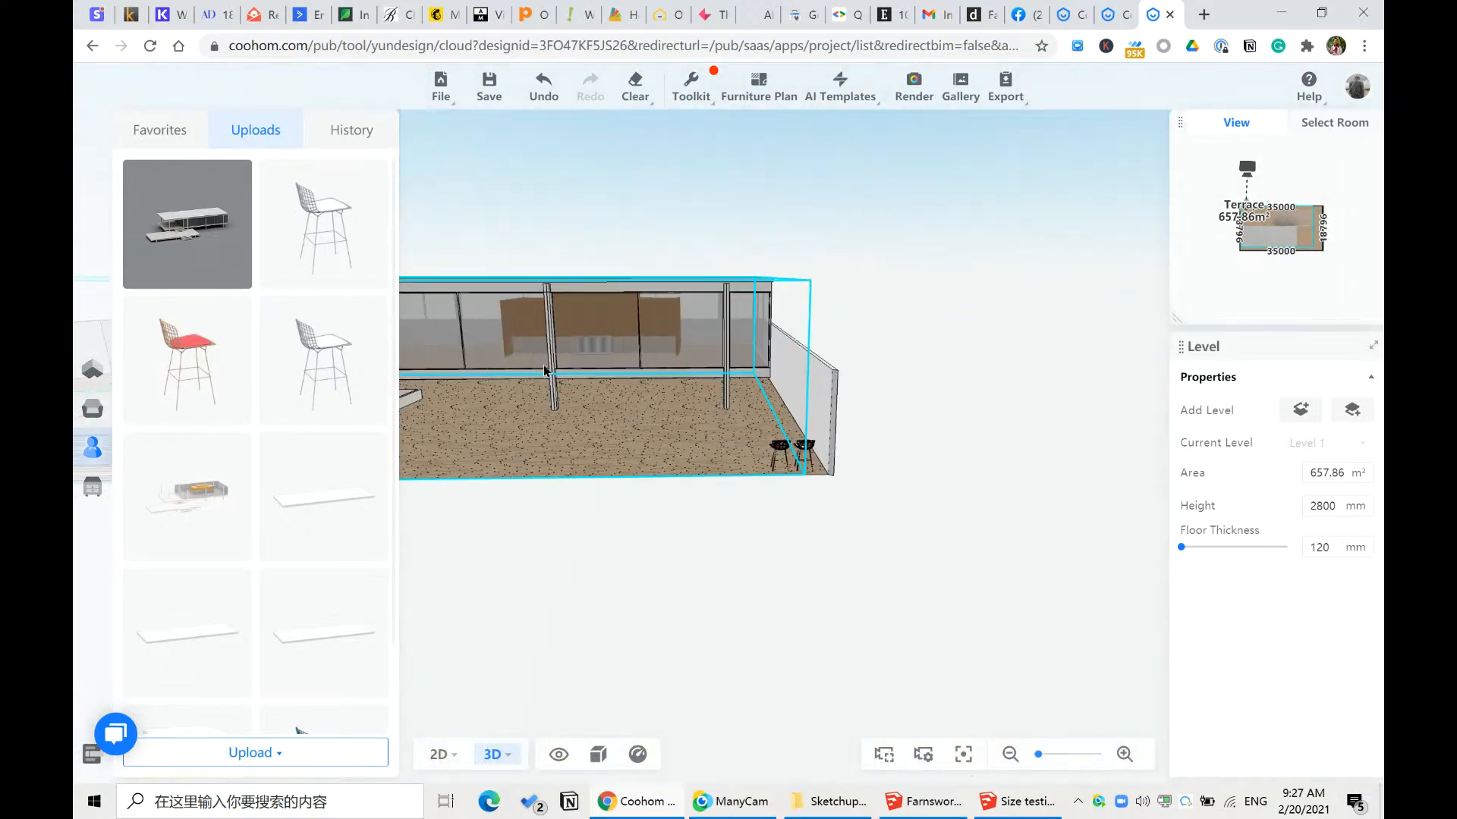
scroll(544, 370, "up", 3)
left_click_drag(787, 628, 693, 471)
left_click(696, 471)
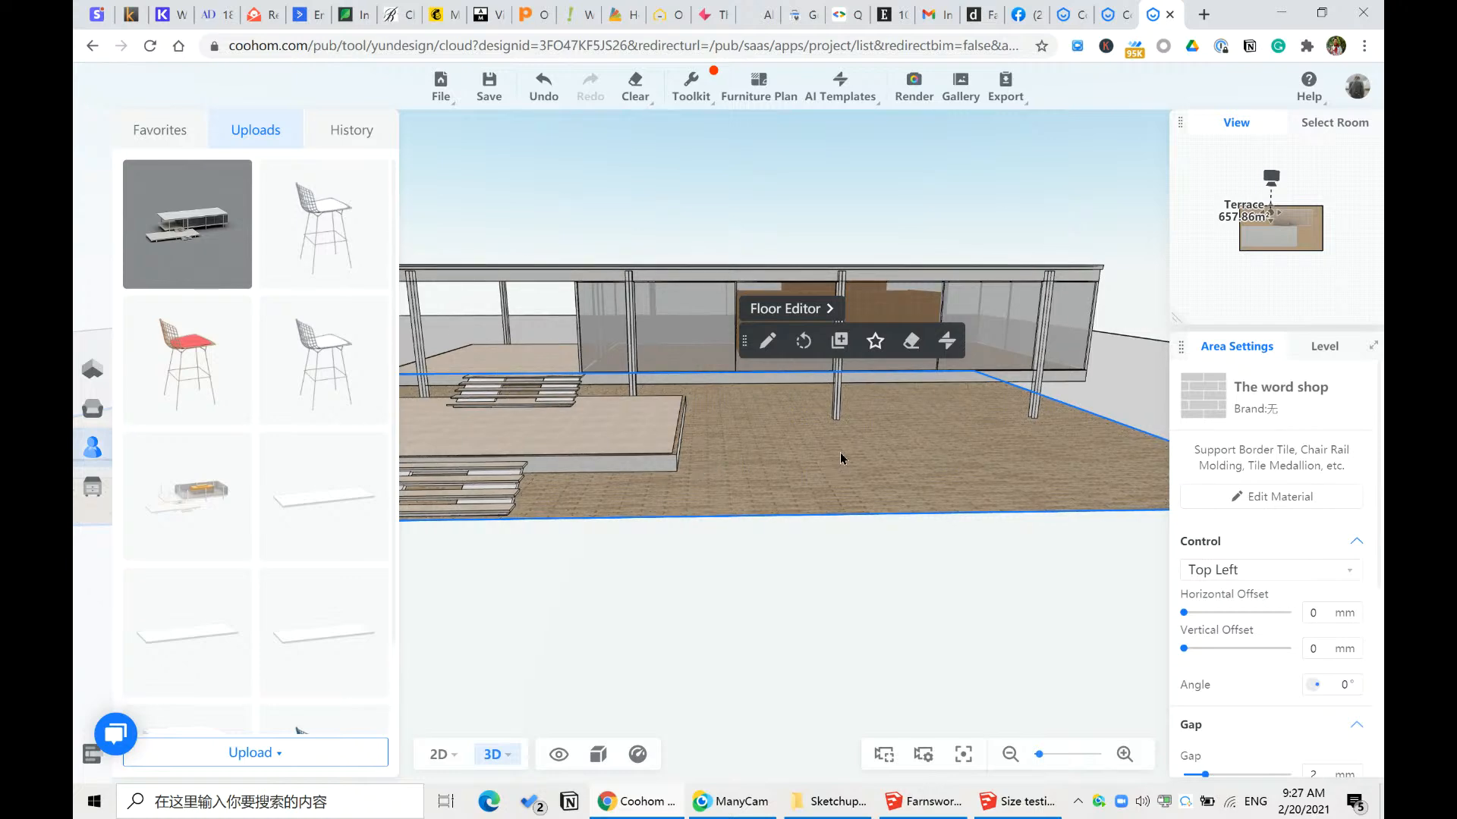
left_click(1322, 349)
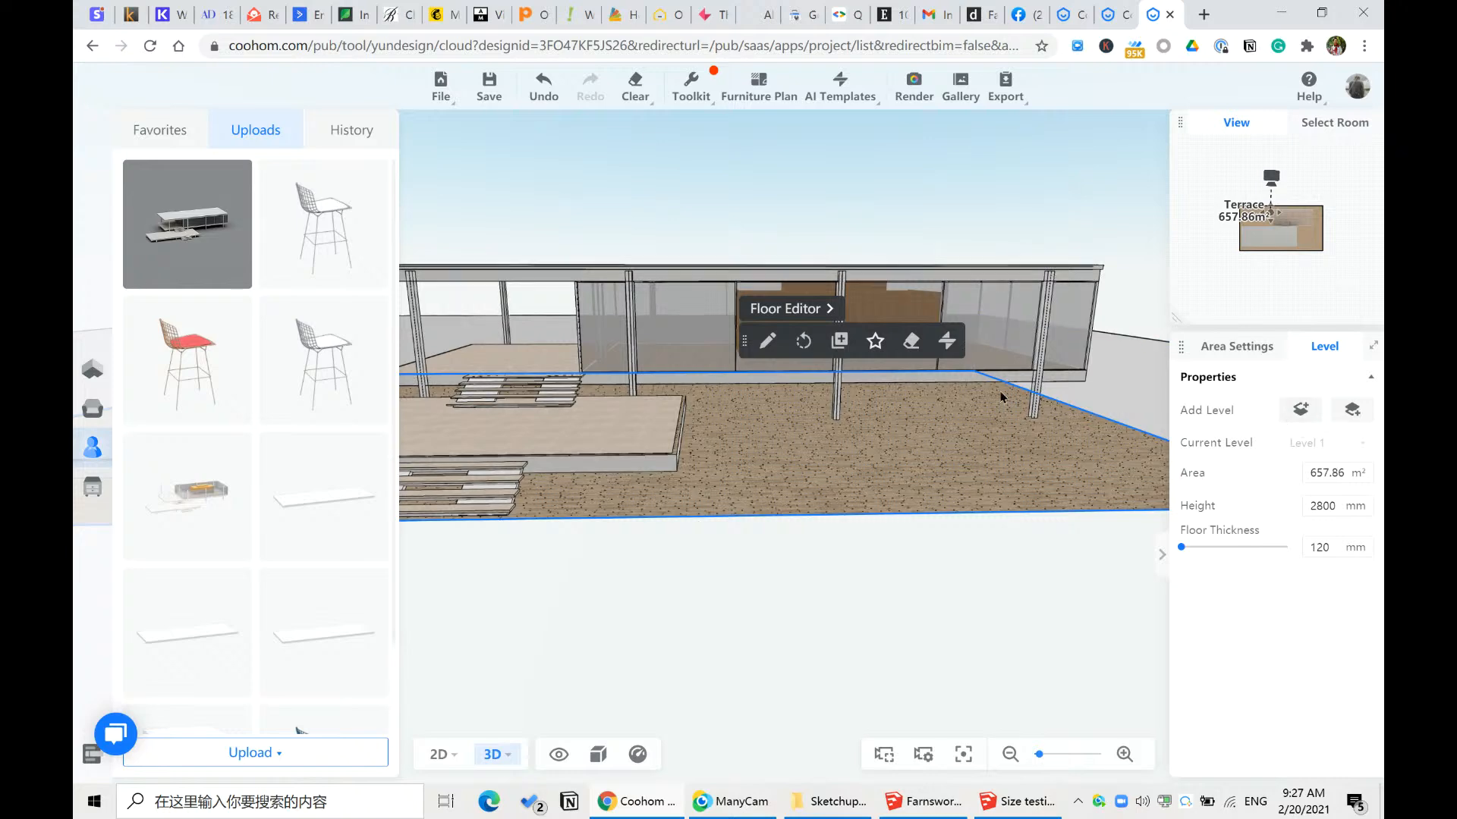
scroll(771, 531, "down", 5)
- Change all the terrace's walls in the 2D plan to dwarf walls with a height of 1 mm
key("1")
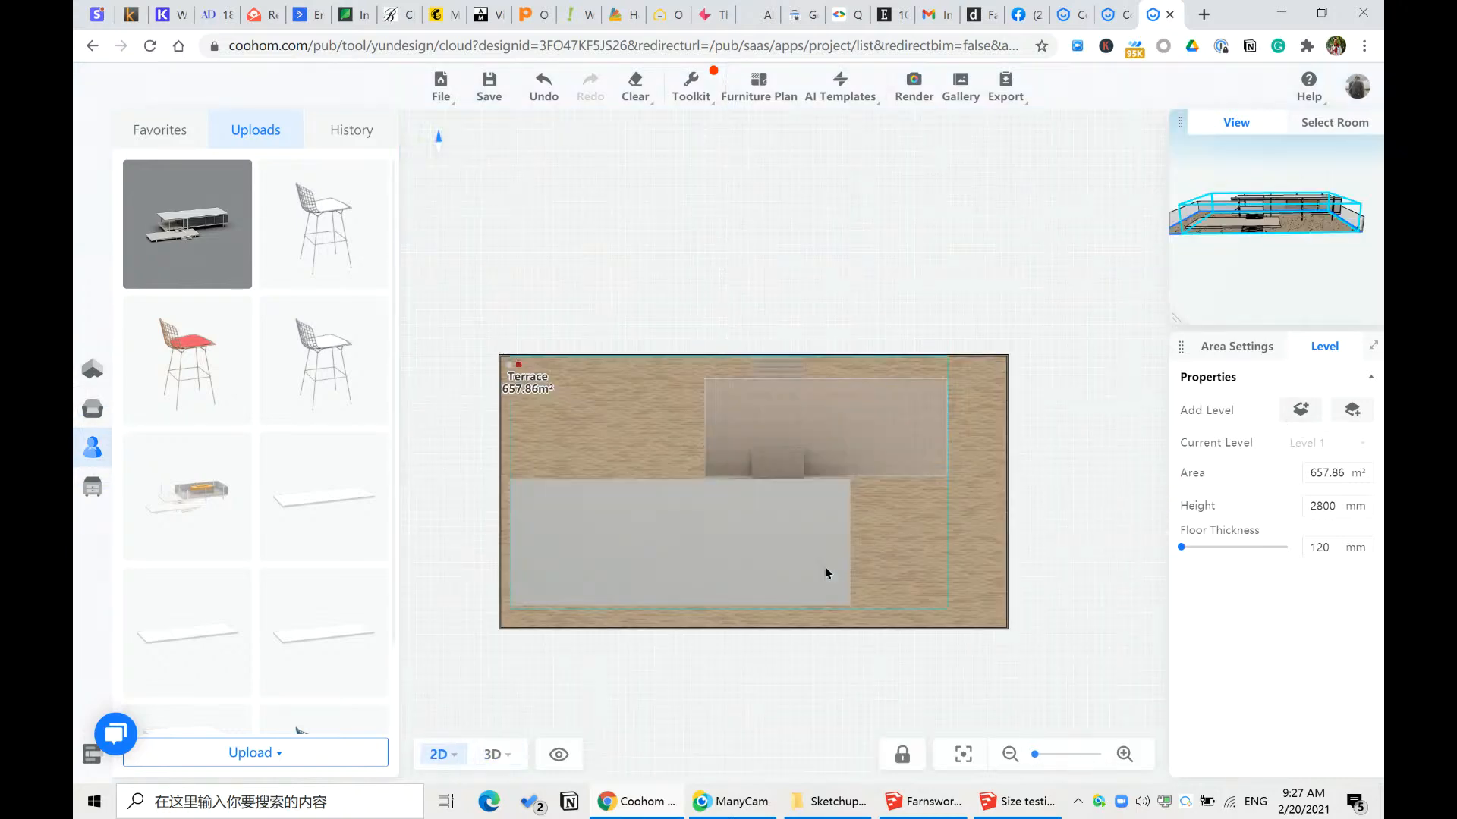
scroll(537, 351, "up", 4)
scroll(486, 363, "up", 3)
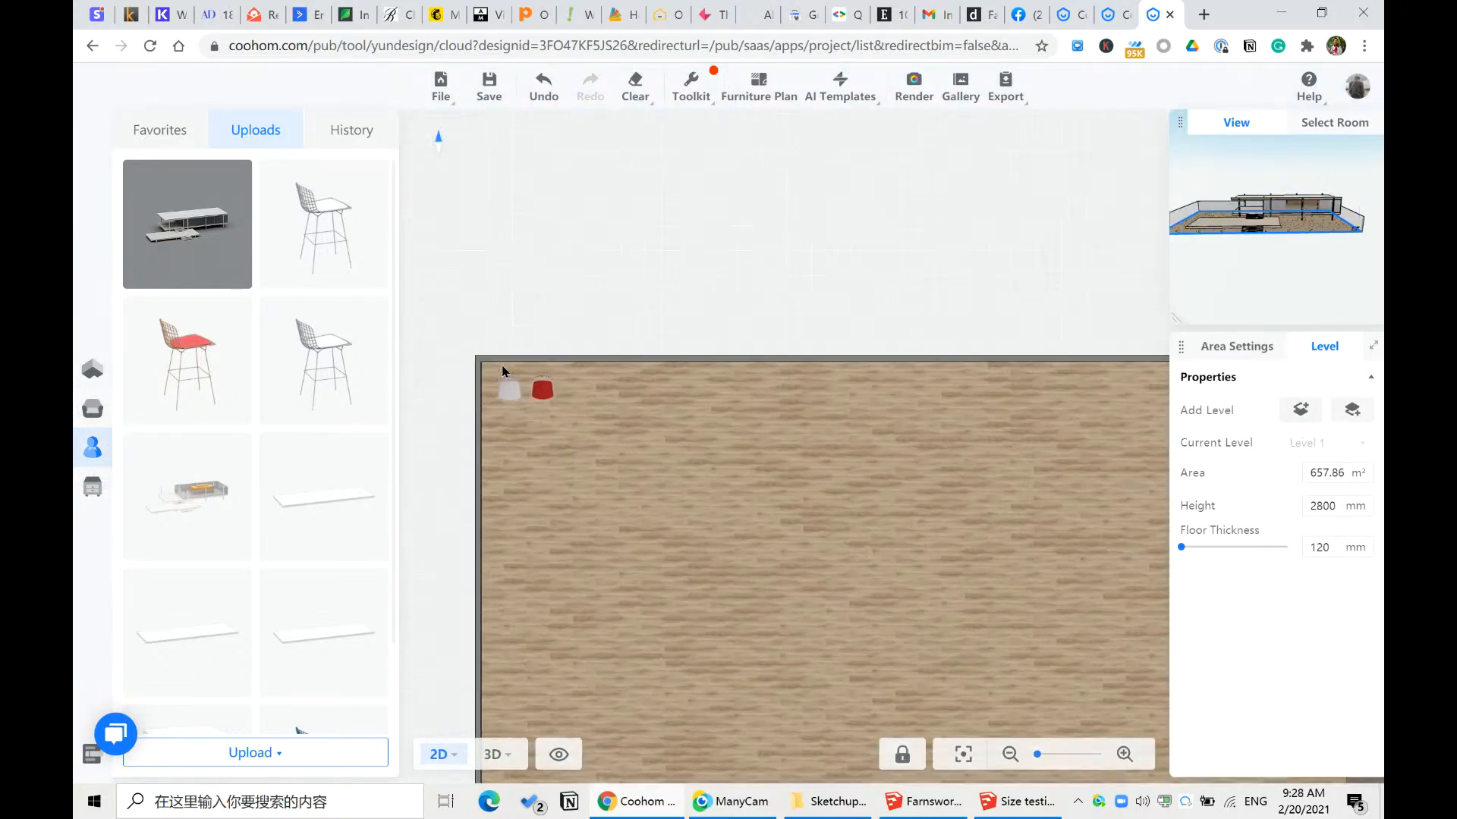
left_click(479, 385)
scroll(480, 388, "down", 3)
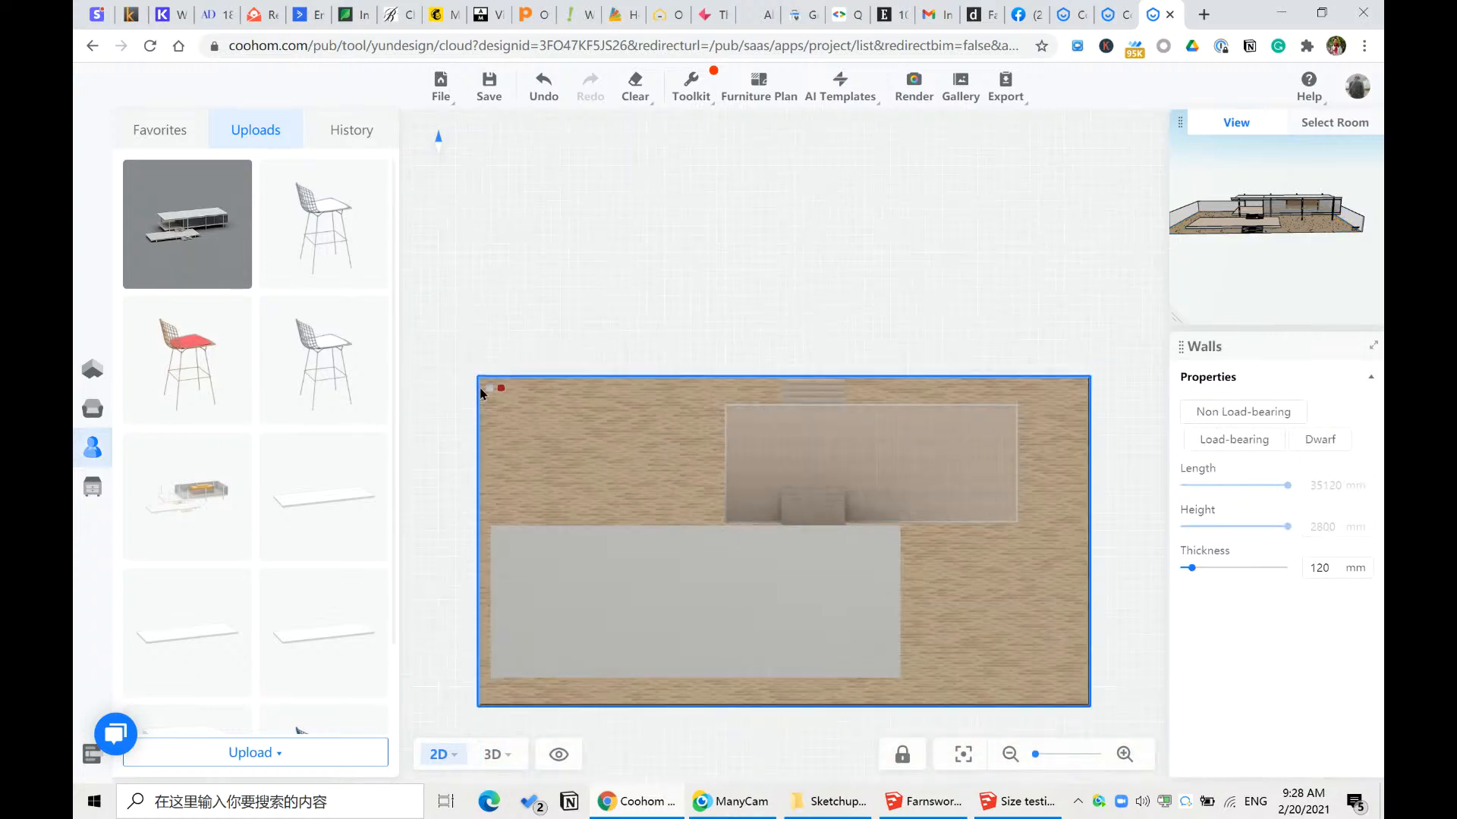
scroll(786, 554, "up", 5)
scroll(803, 533, "up", 2)
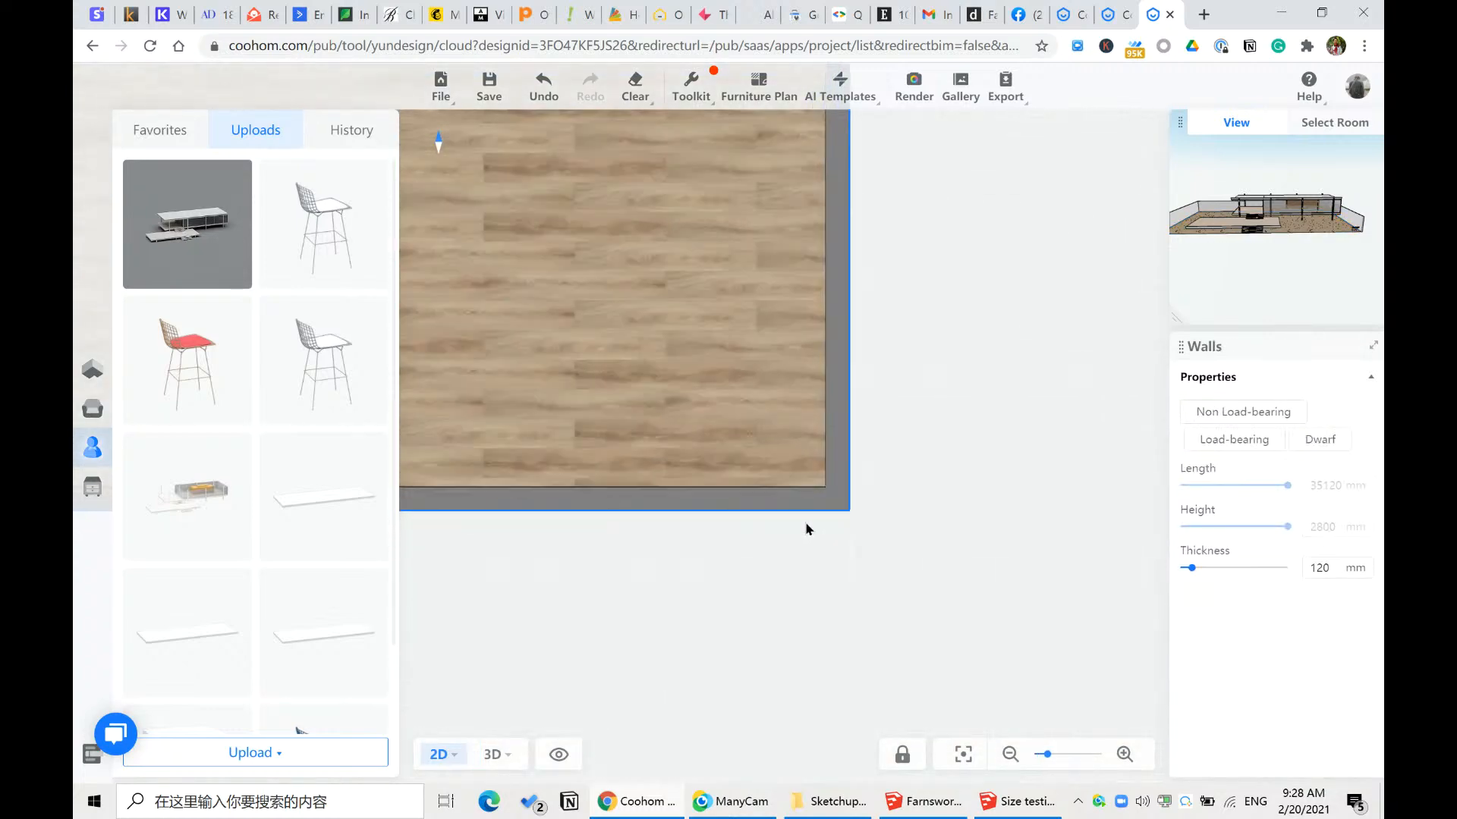
left_click(834, 472)
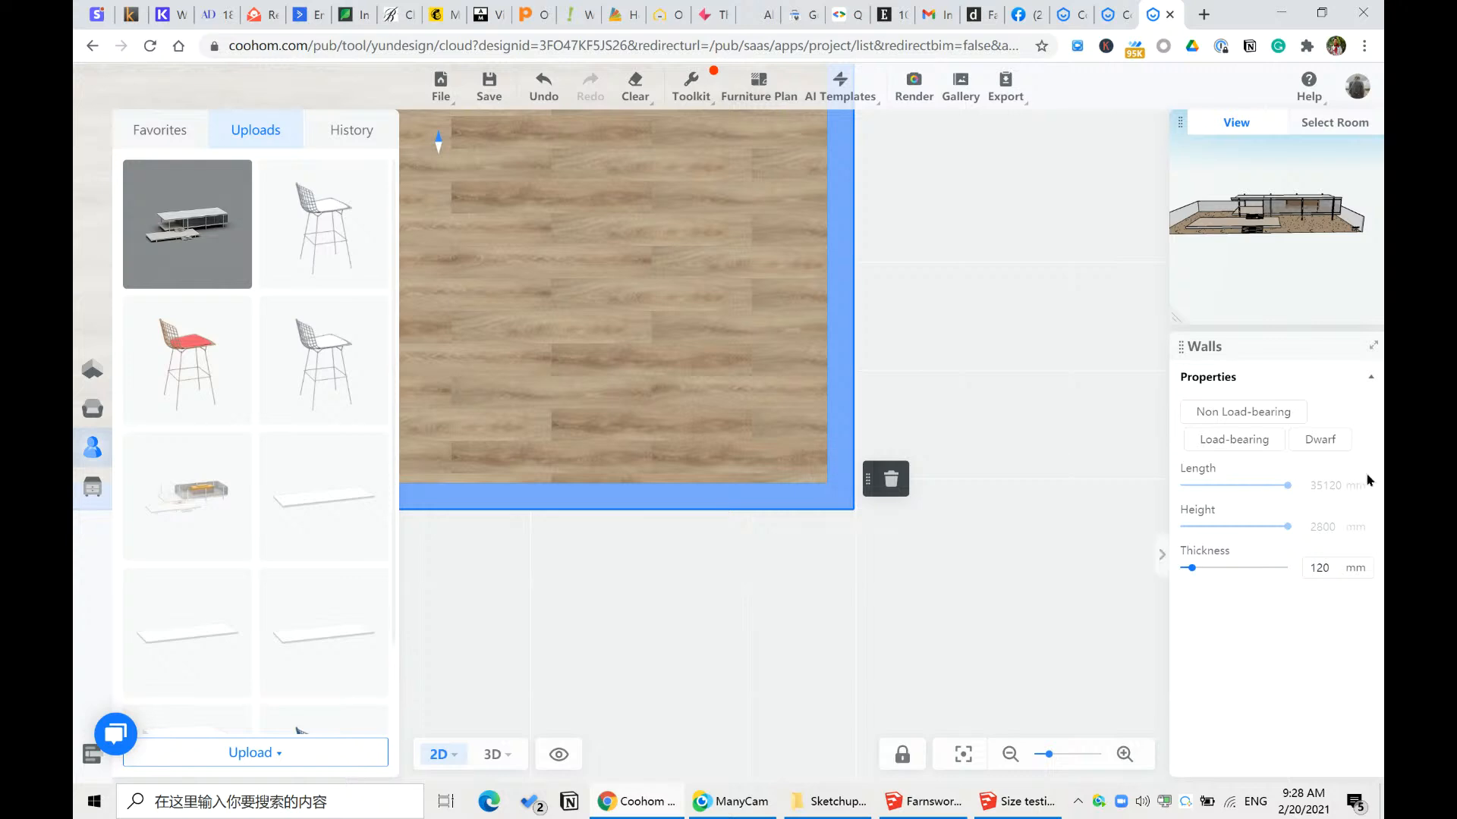
left_click(1320, 440)
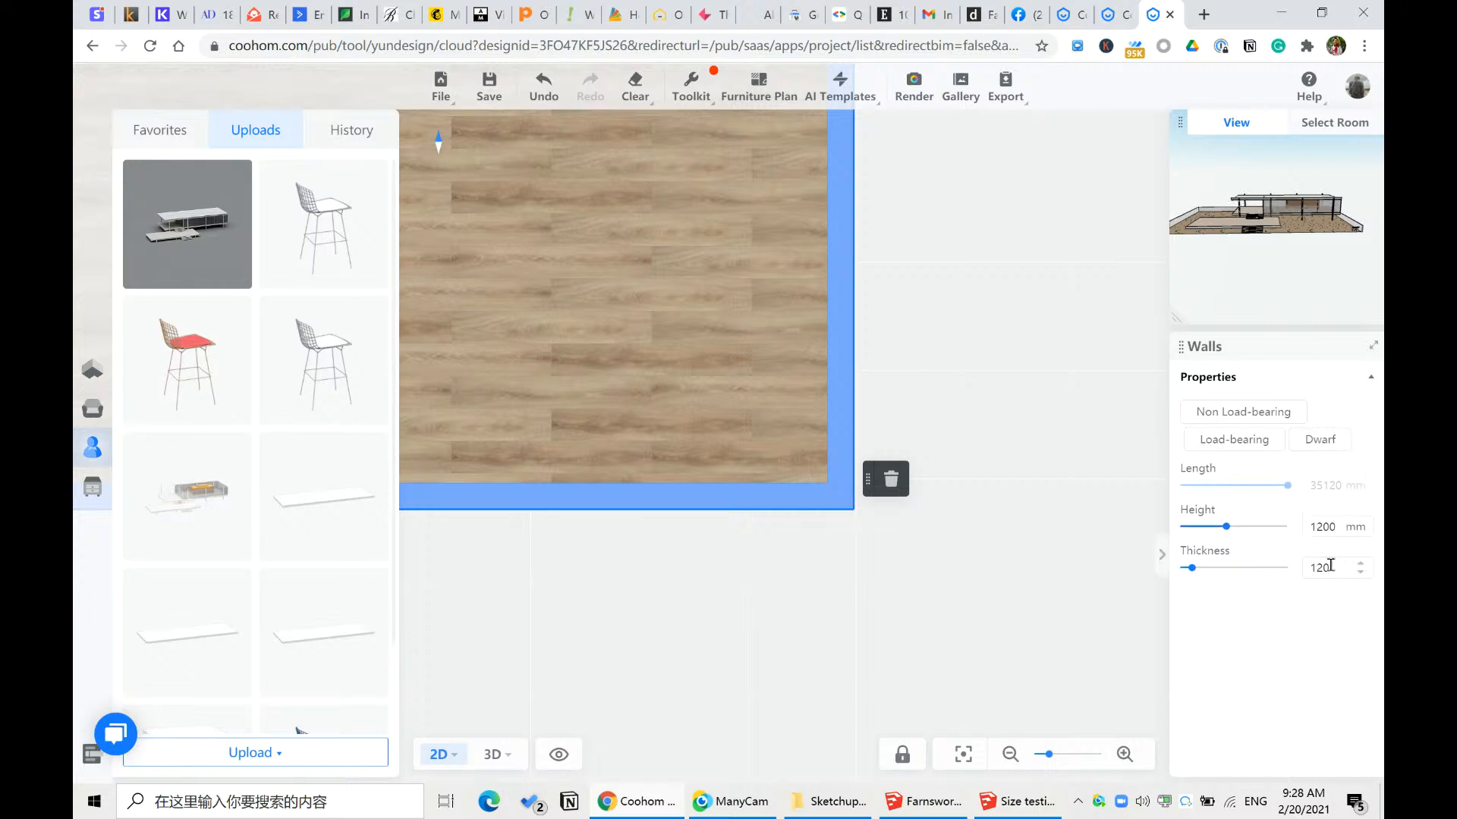
left_click_drag(1226, 533, 1170, 535)
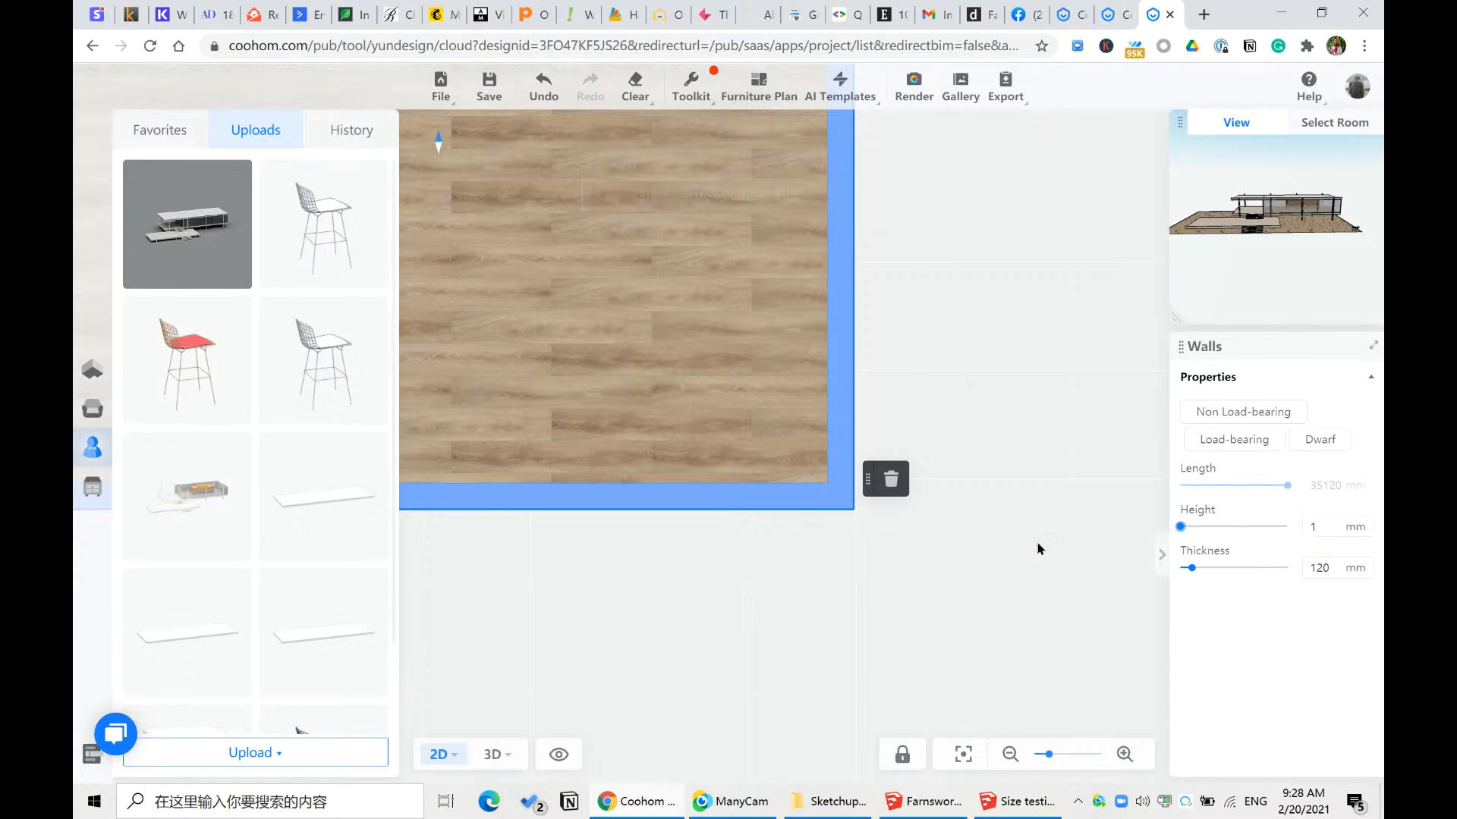
left_click(993, 577)
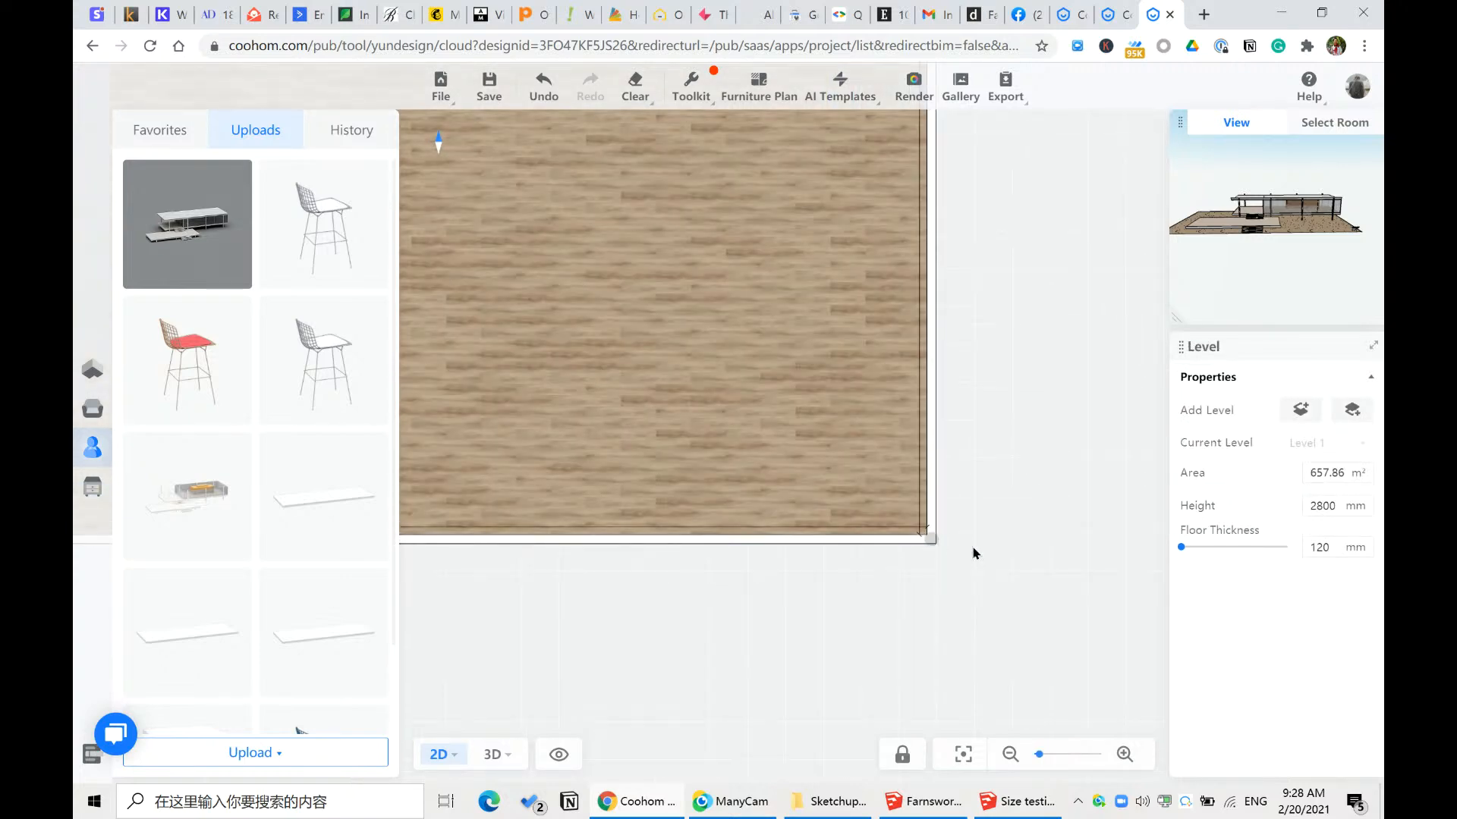
- Inspect the roof, columns, glazing and steps of the house from several angles in 3D
key("3")
scroll(741, 380, "up", 3)
left_click_drag(969, 566, 602, 404)
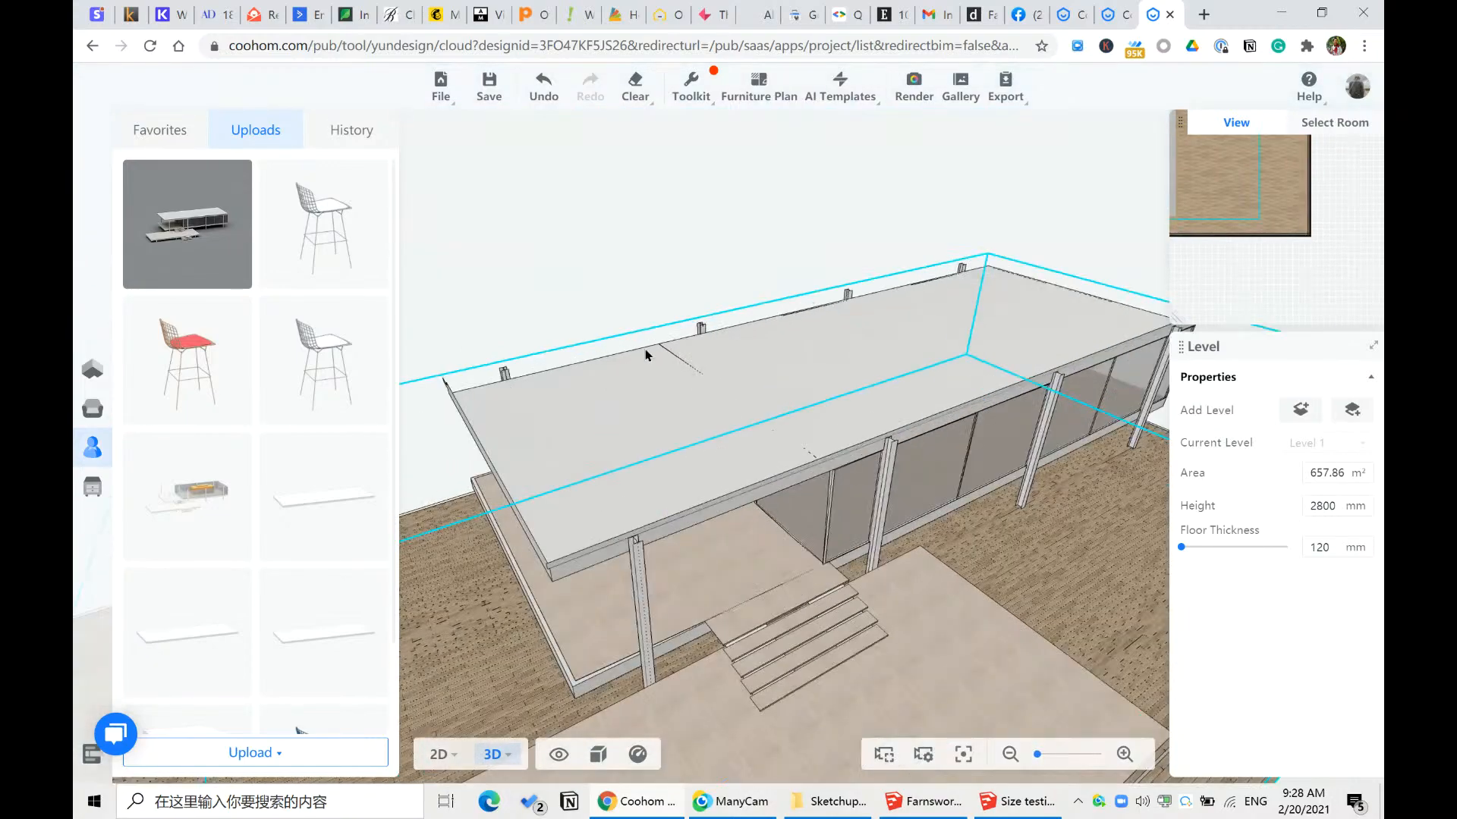
left_click_drag(646, 296, 671, 353)
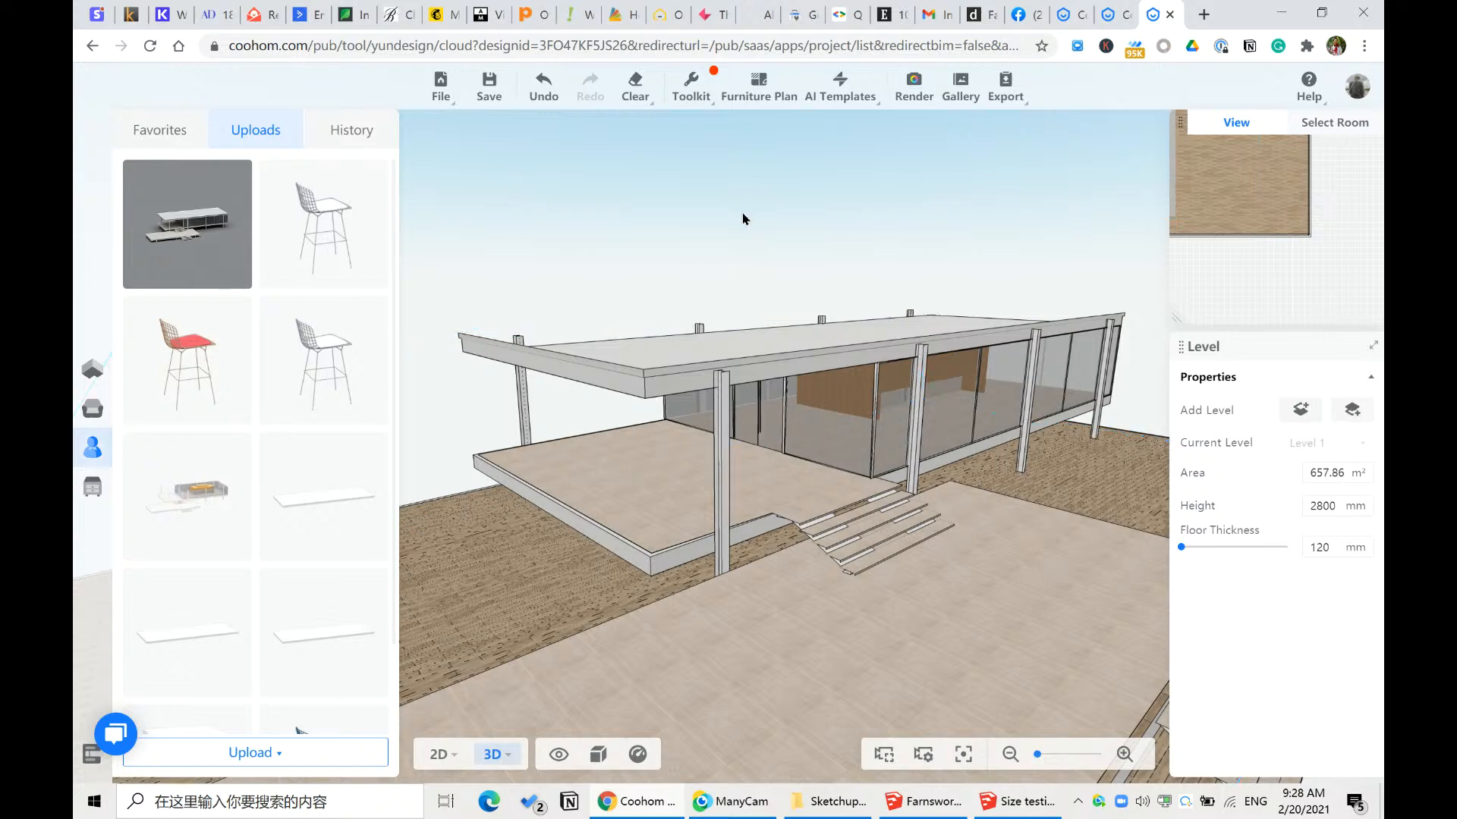
left_click_drag(833, 229, 773, 261)
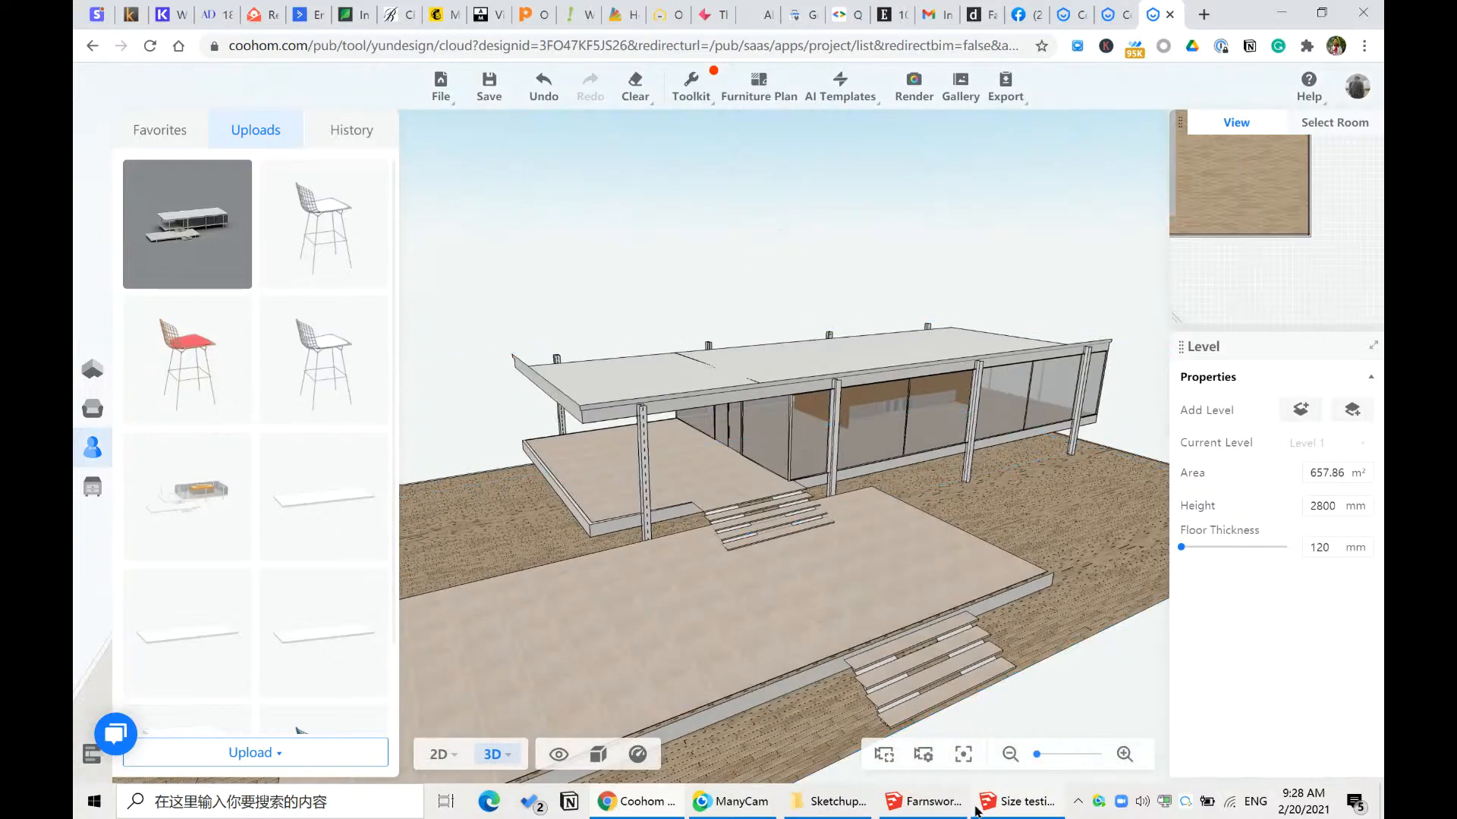
- Switch to the Farnsworth house in SketchUp and check the back face color in the style's face settings without changing it
left_click(929, 802)
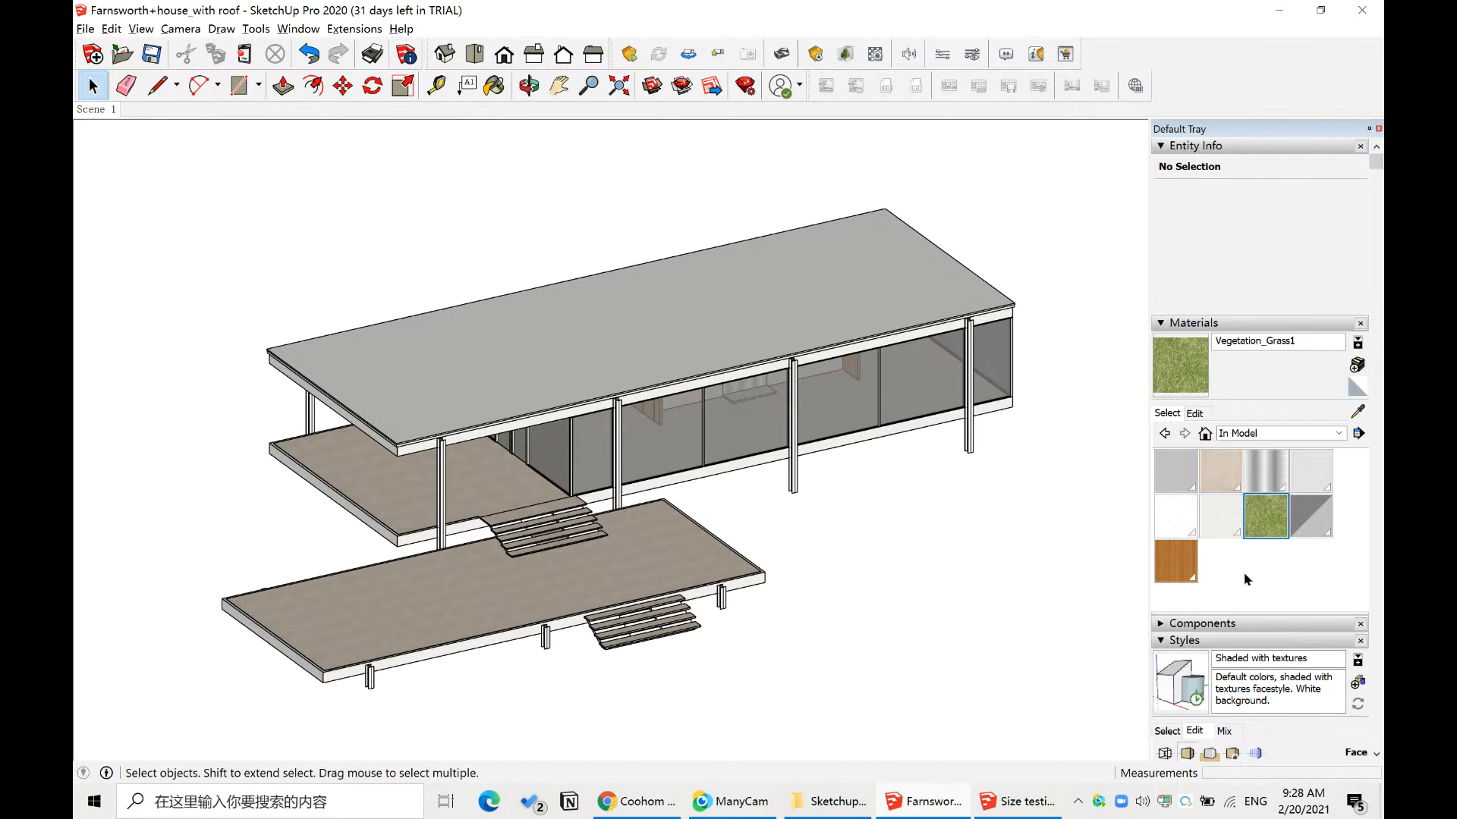
scroll(1246, 580, "down", 5)
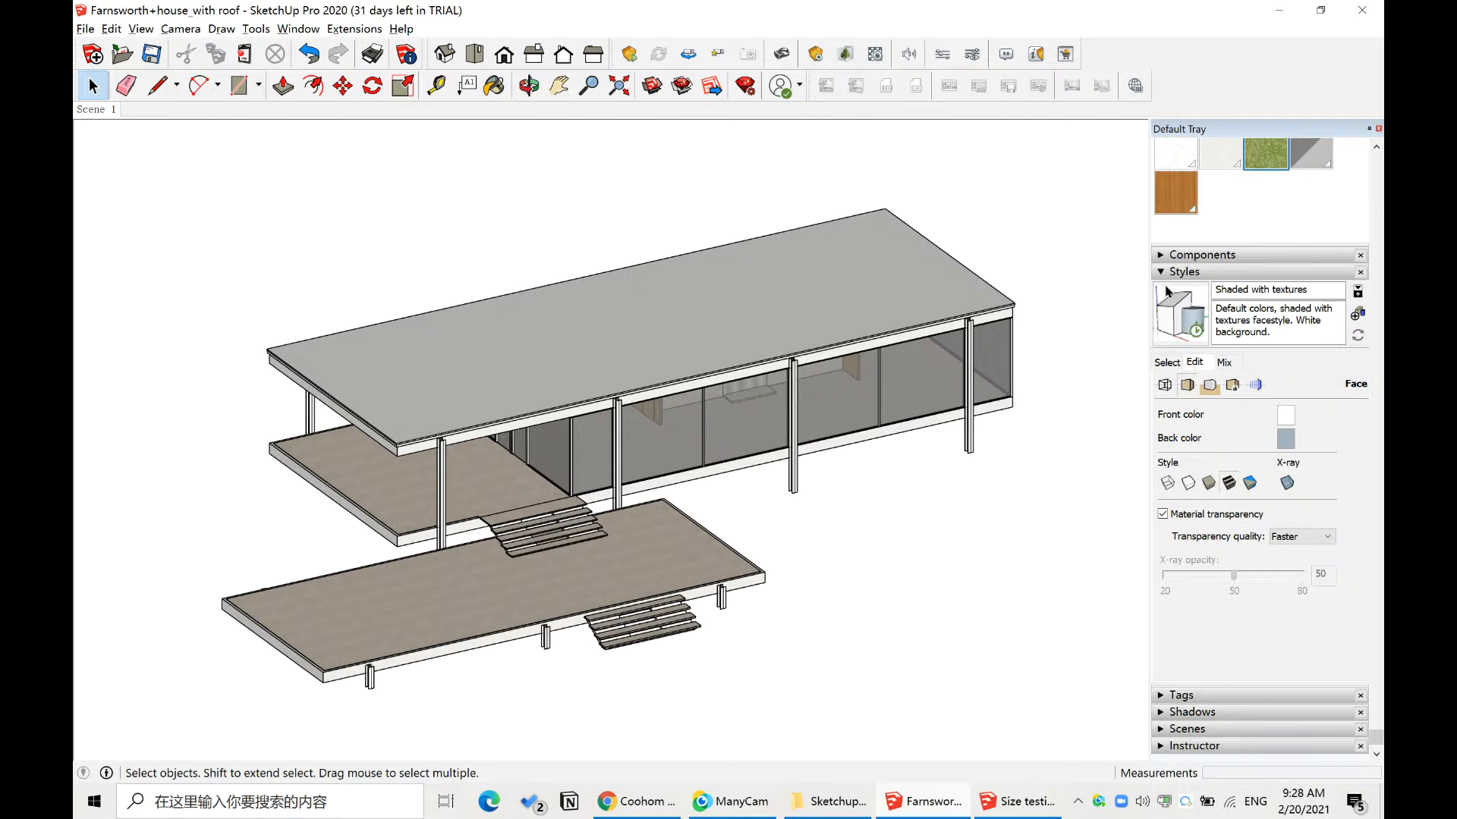
left_click(1287, 444)
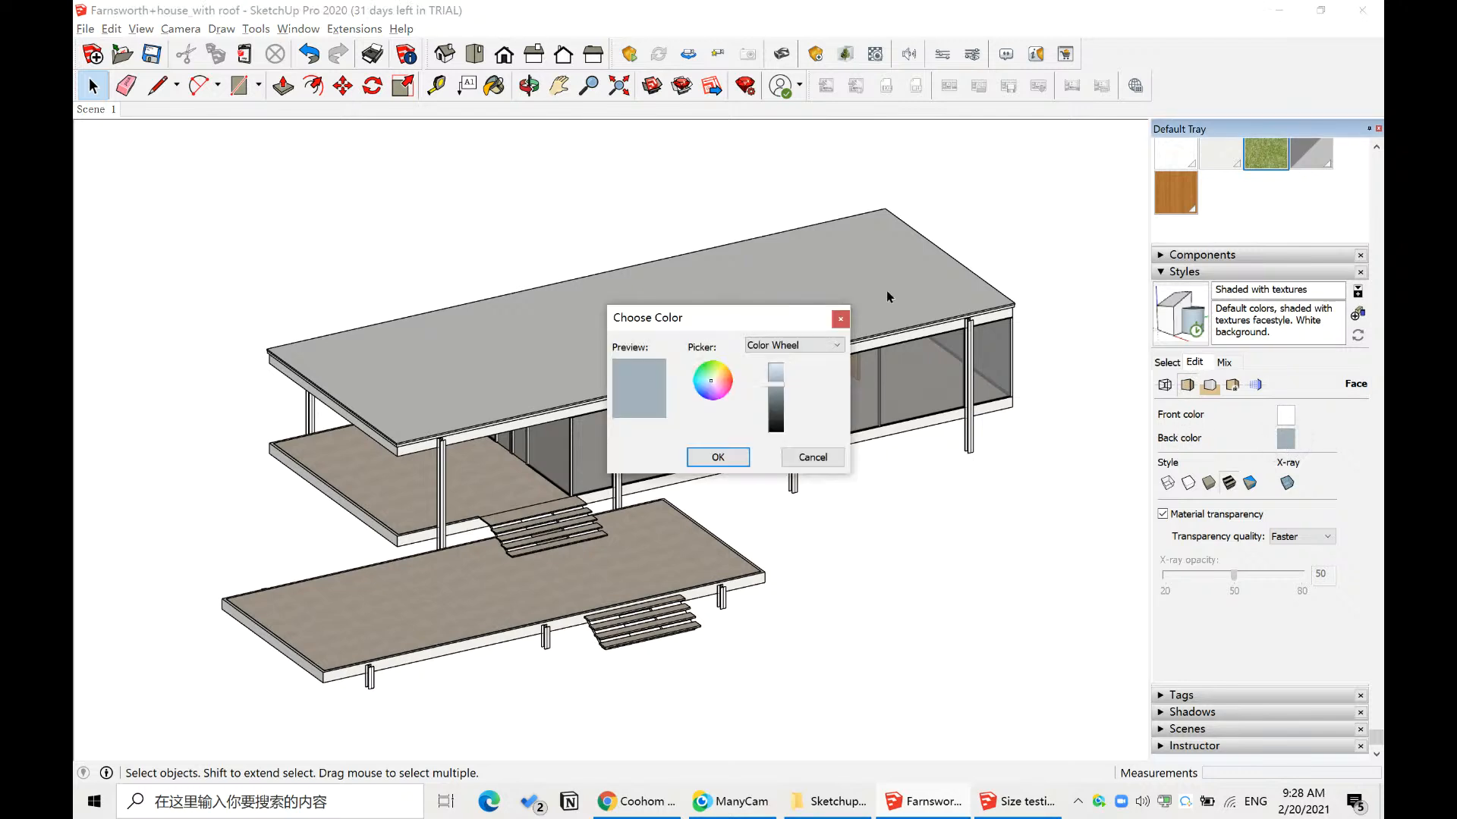
left_click(838, 317)
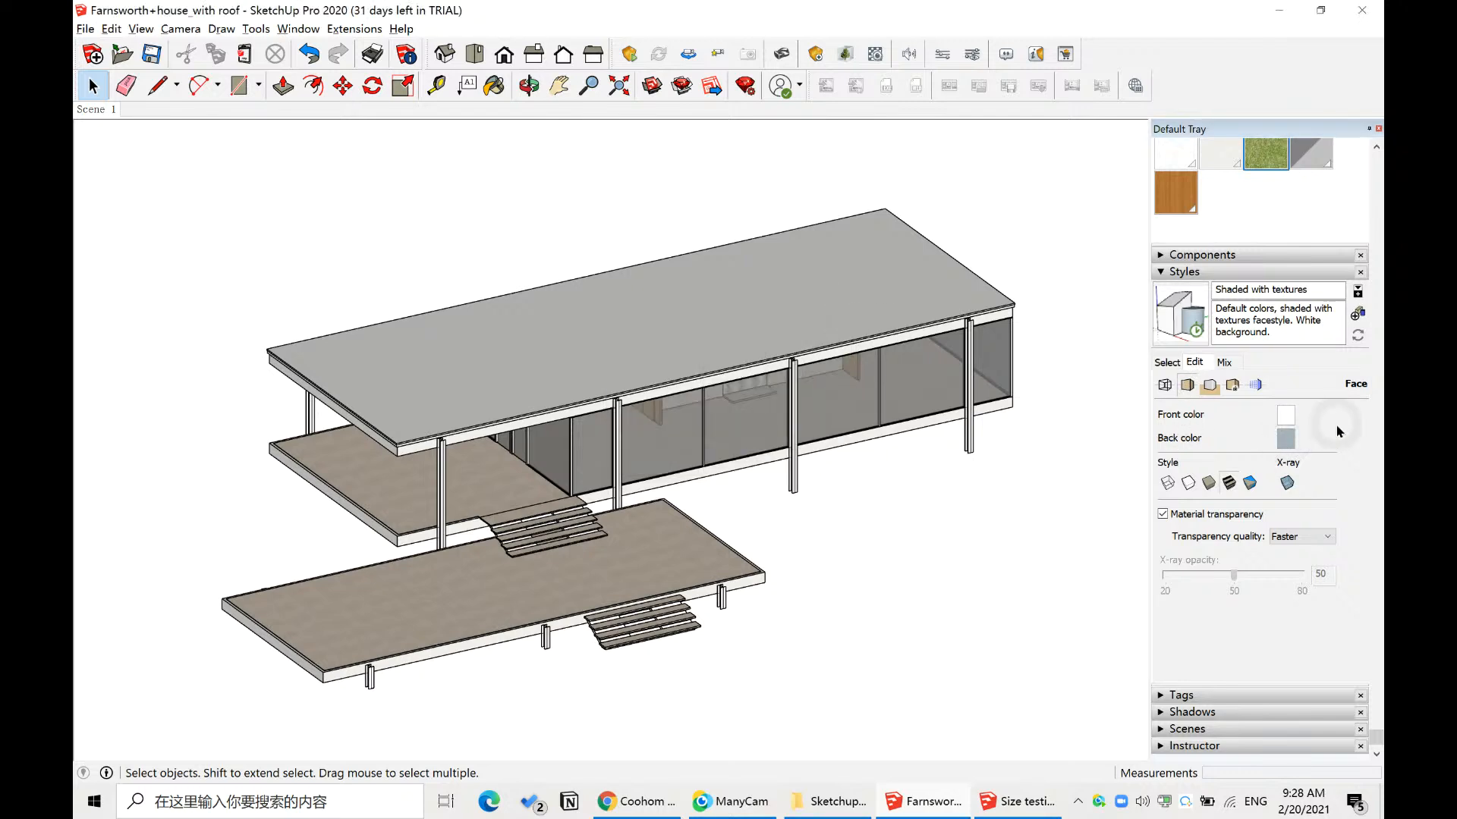
- Set the style's back face color to red and show the house in the monochrome face style to inspect the roof's orientation
left_click(1287, 440)
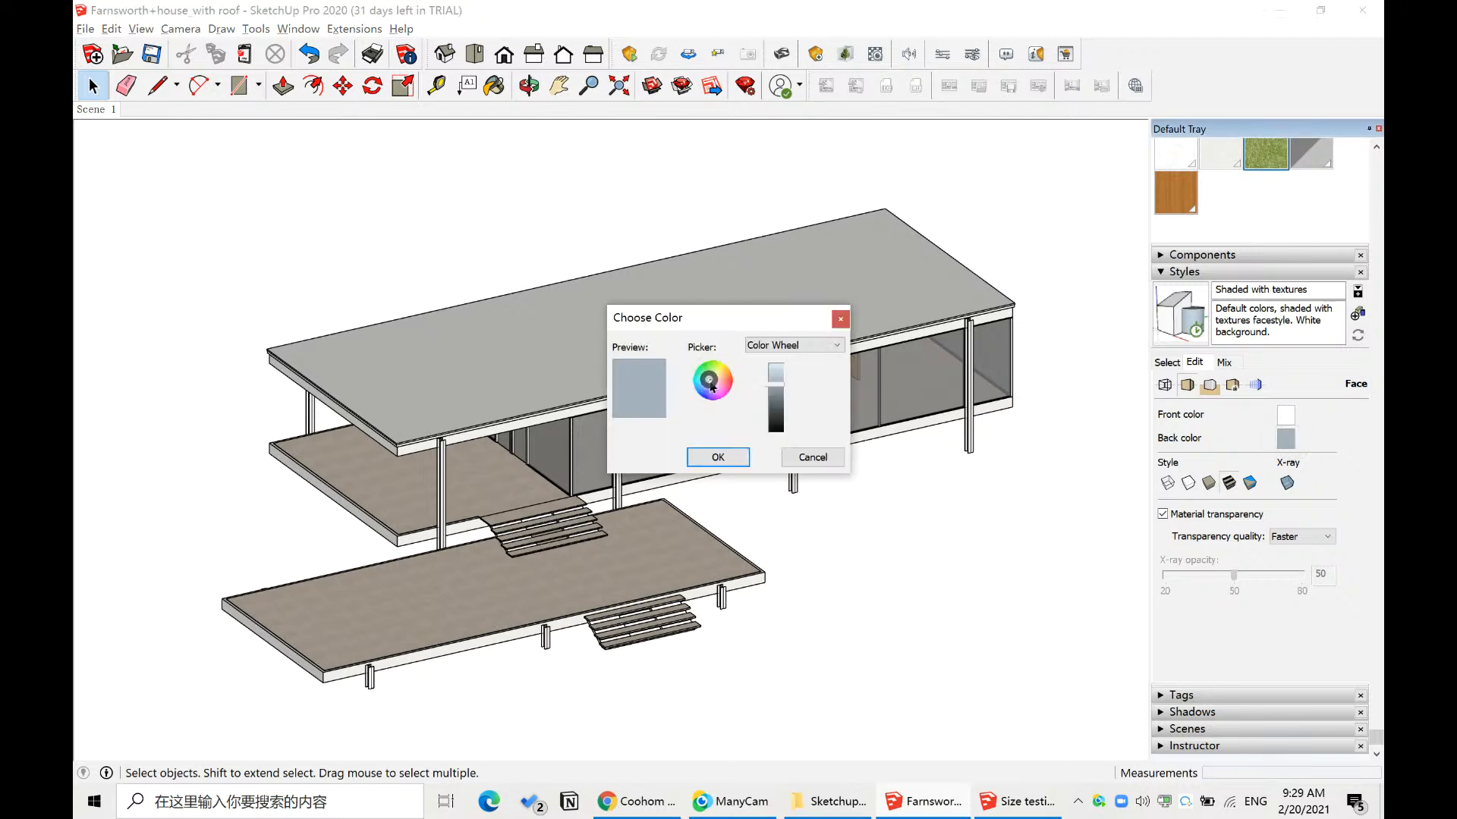
left_click(733, 379)
left_click(733, 458)
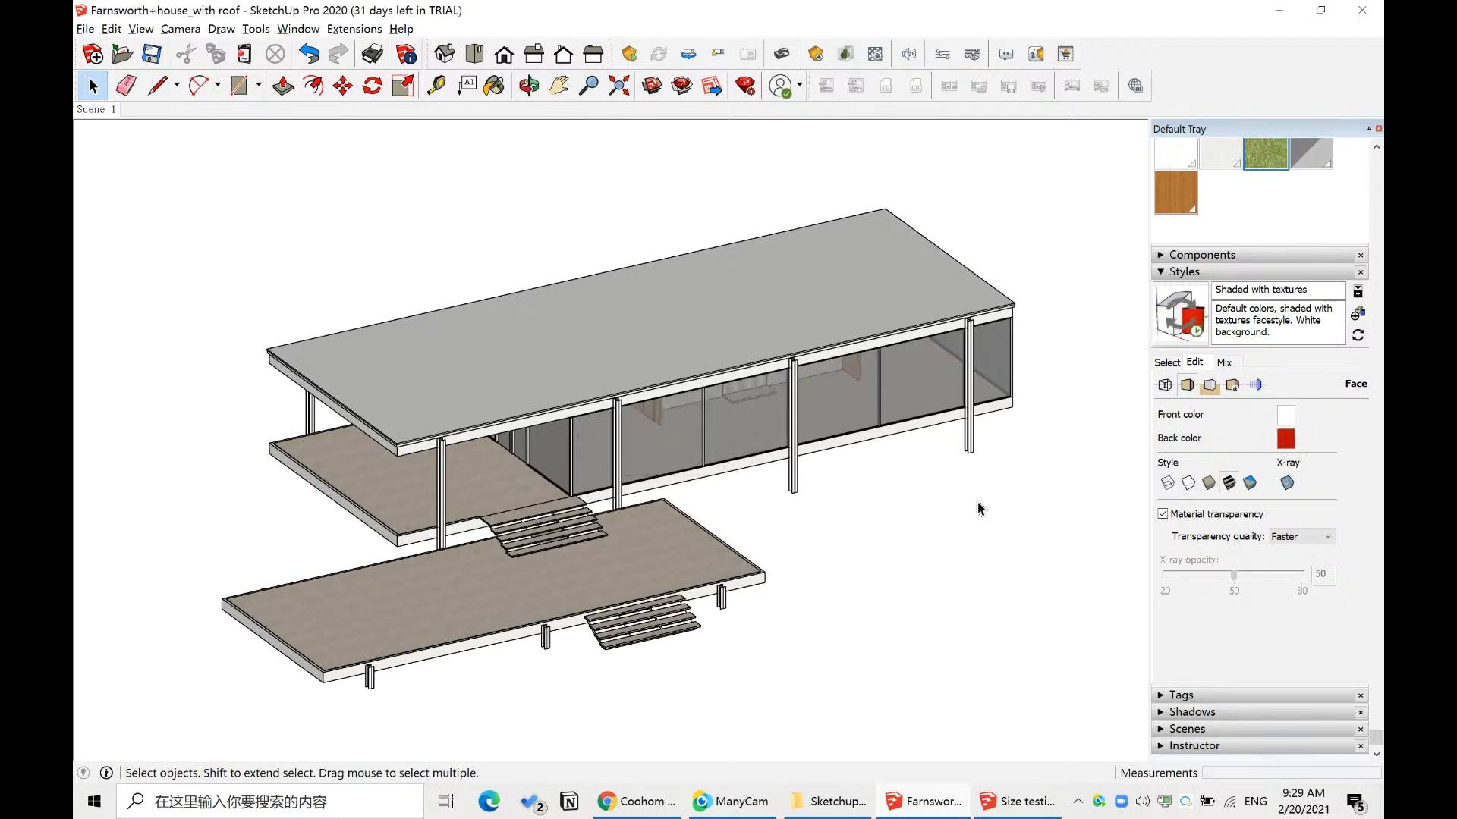
left_click(1250, 483)
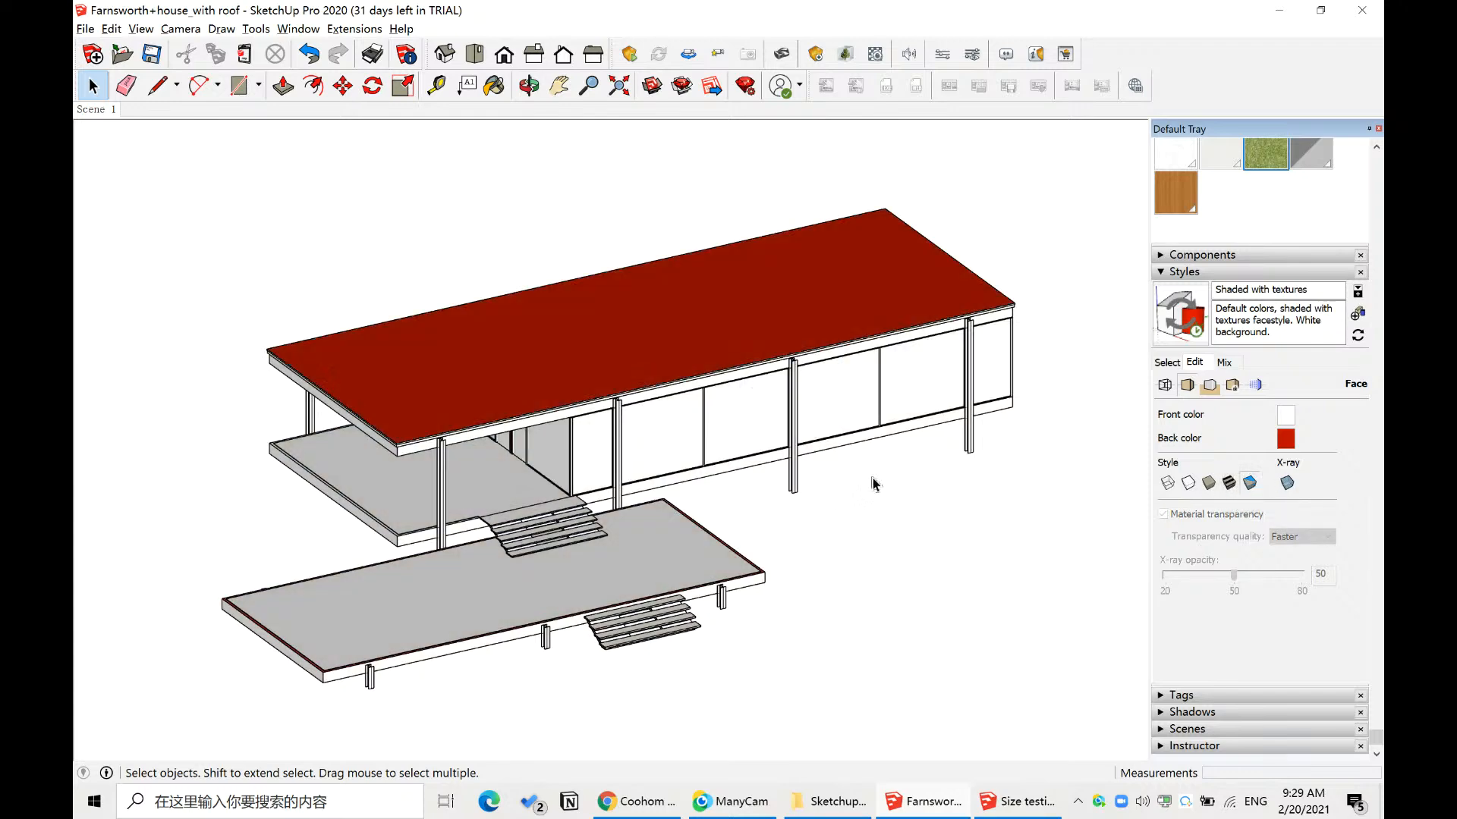
scroll(410, 390, "up", 4)
left_click(511, 392)
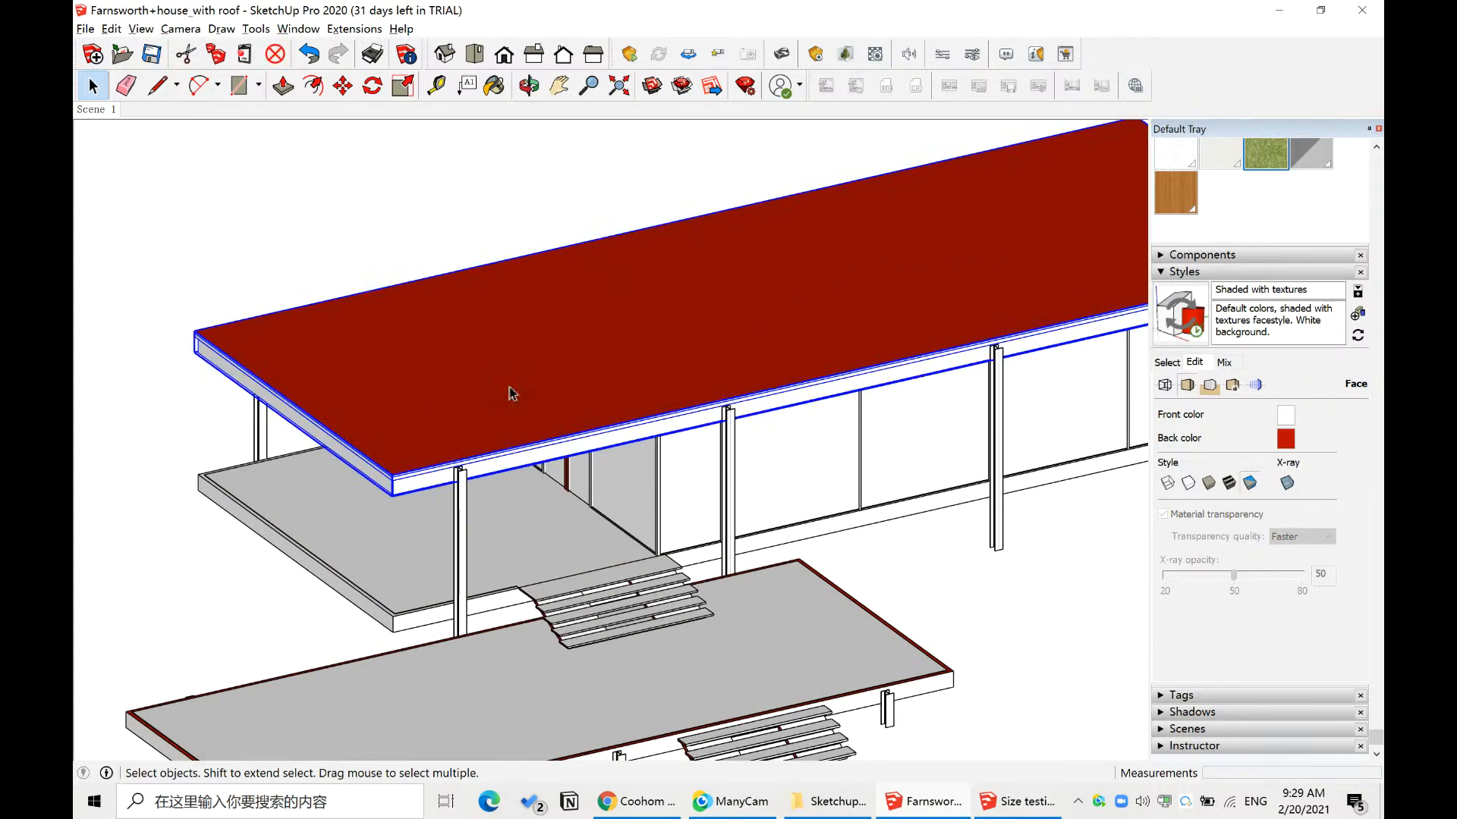
left_click(300, 233)
- Switch to the Coohom project and examine the placed house's roof from several angles in 3D
key("alt+Tab")
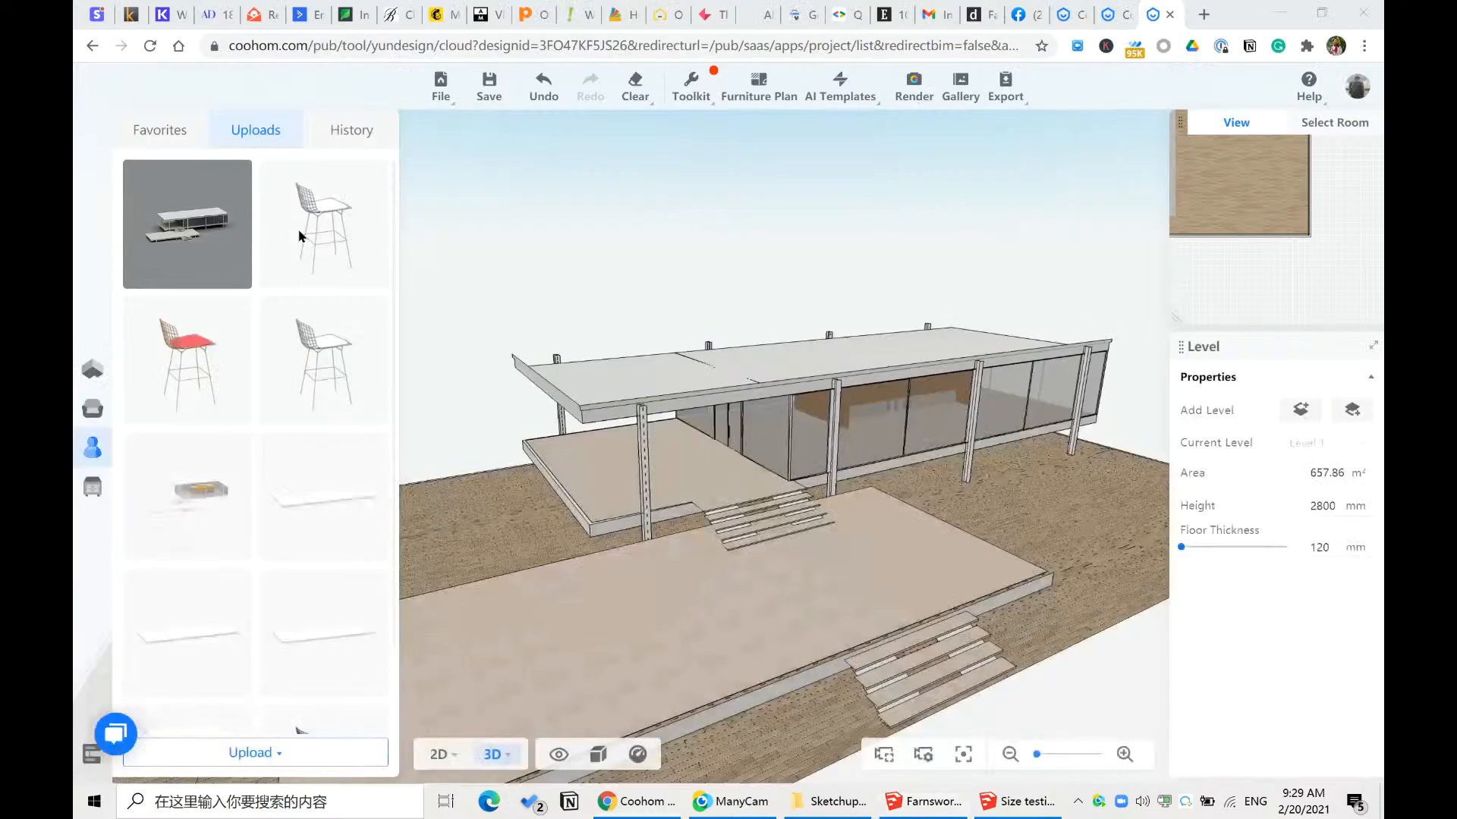
scroll(716, 339, "up", 4)
left_click_drag(569, 323, 625, 420)
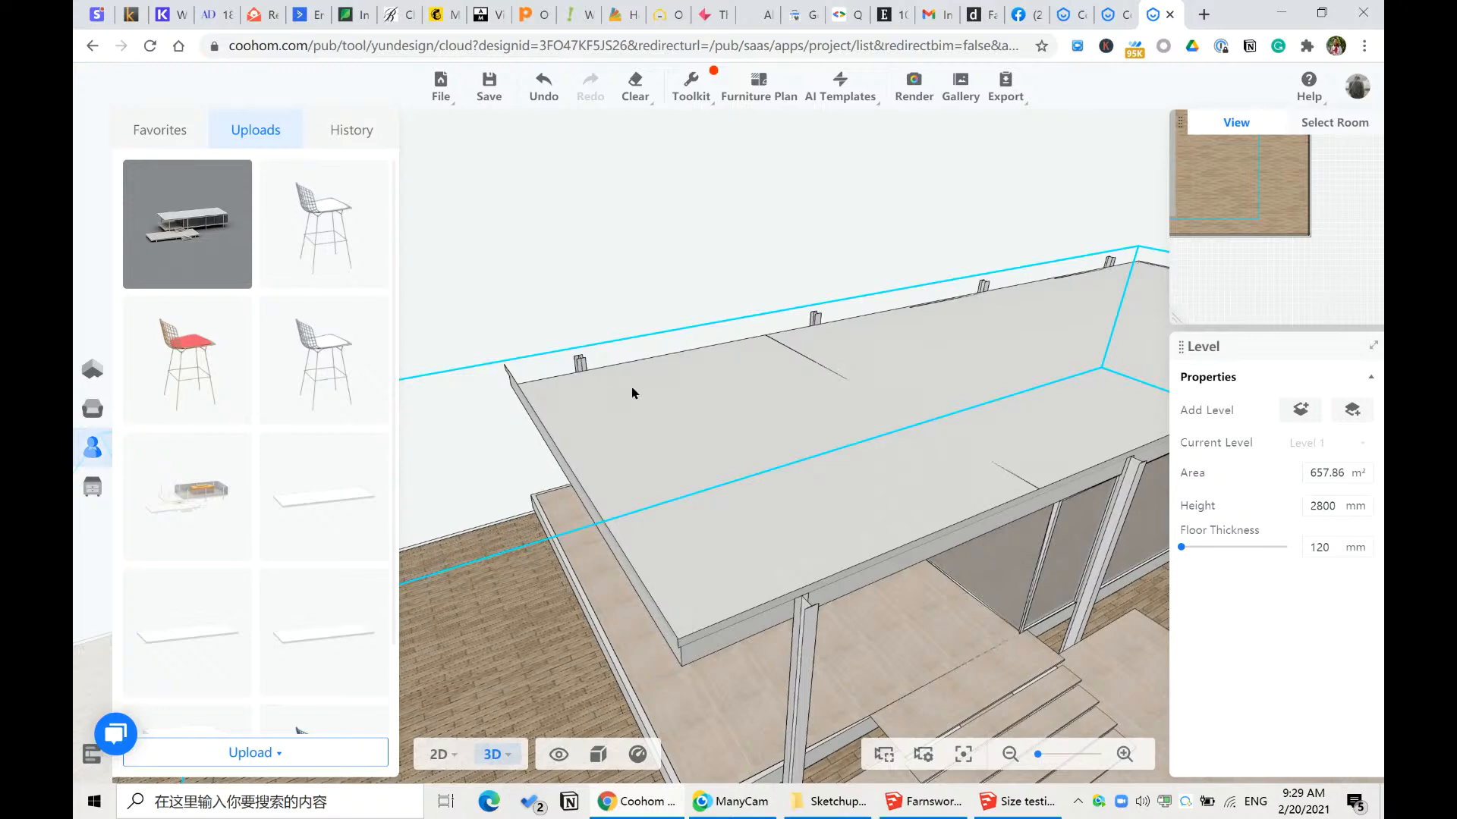
scroll(634, 392, "down", 3)
scroll(726, 439, "up", 3)
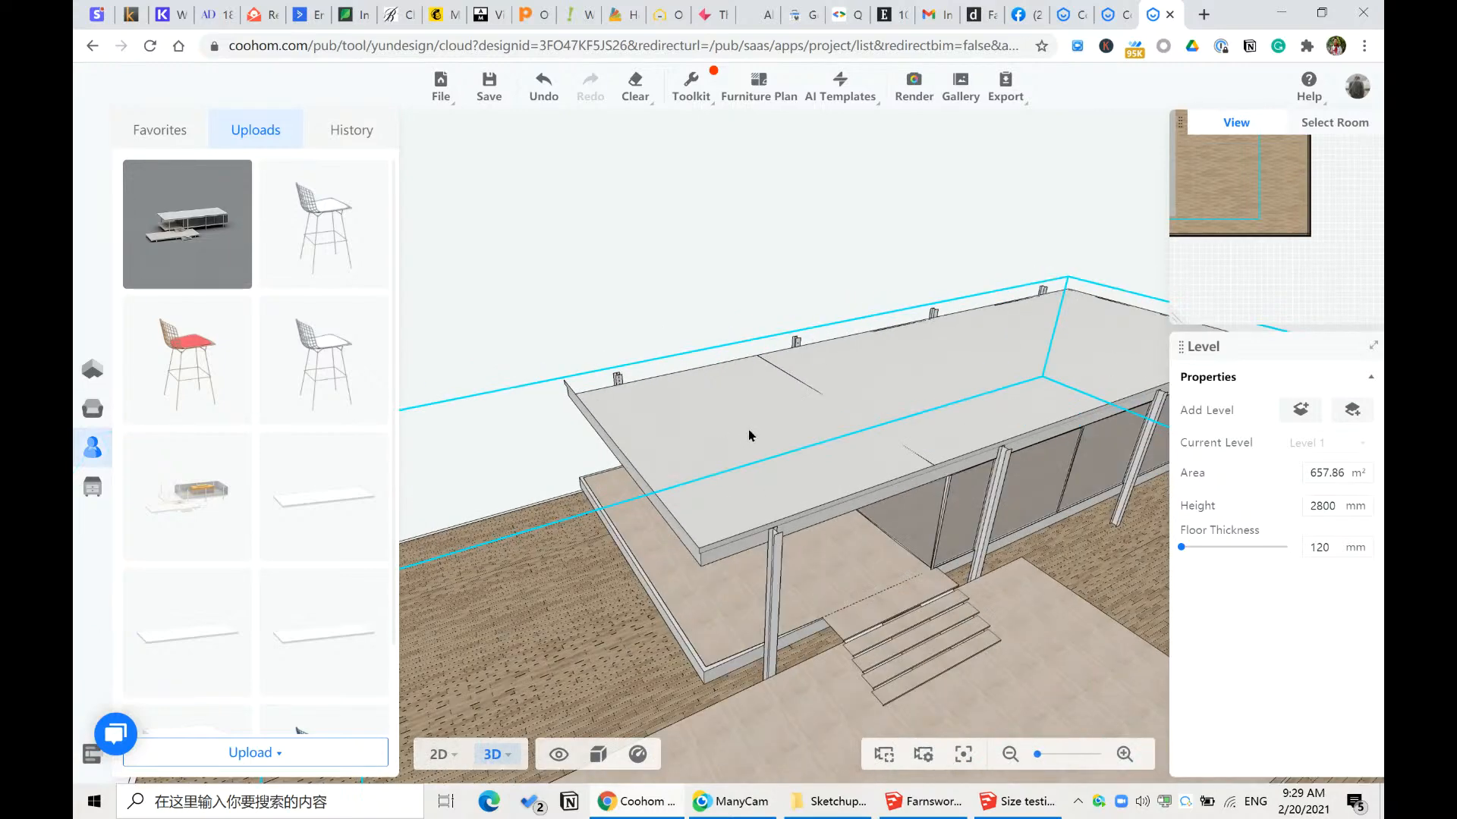
scroll(749, 431, "down", 3)
scroll(775, 462, "up", 3)
left_click_drag(741, 447, 778, 436)
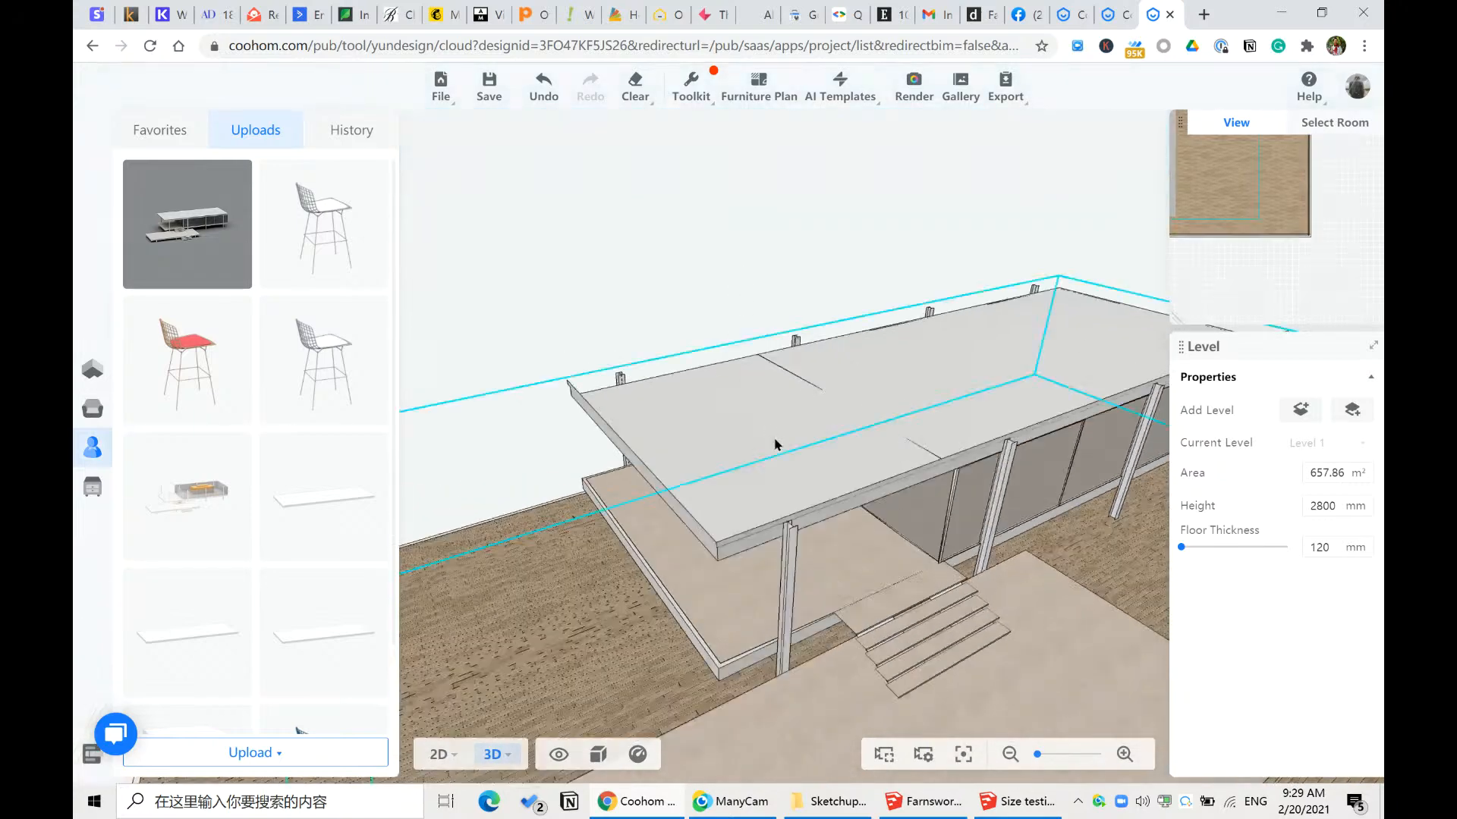
scroll(773, 444, "up", 3)
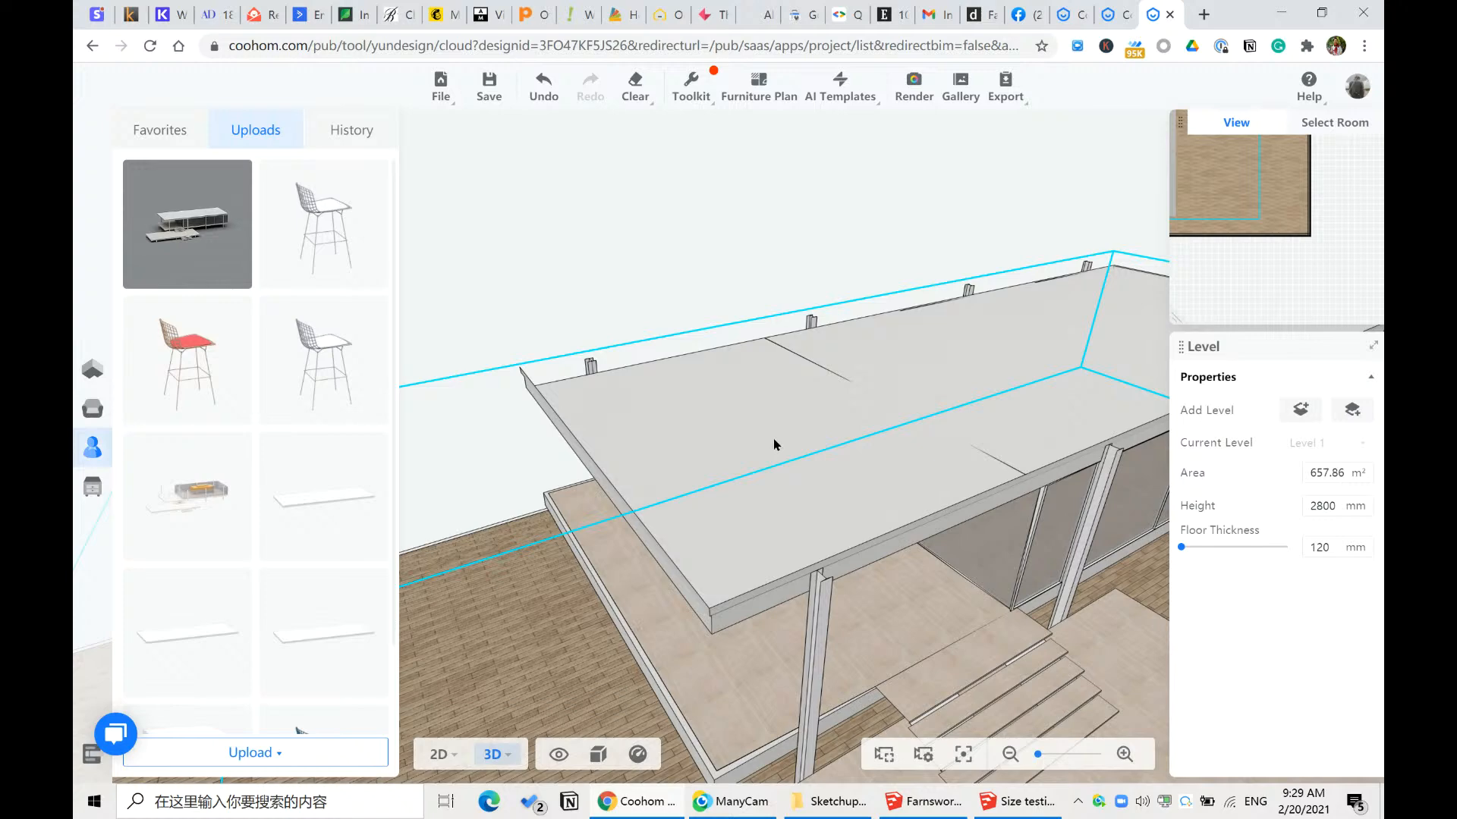
left_click_drag(738, 410, 742, 522)
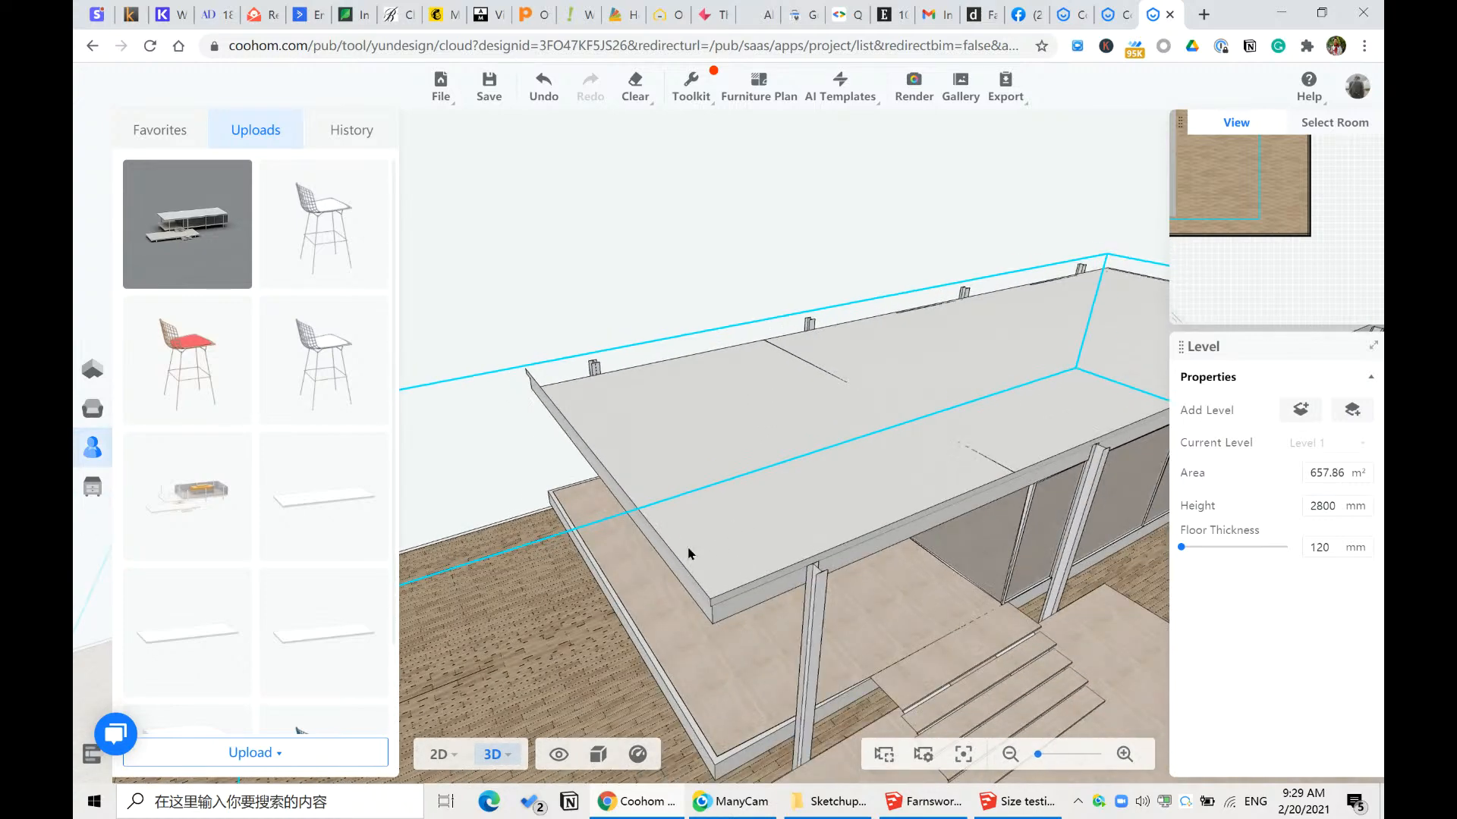
left_click_drag(689, 265, 658, 291)
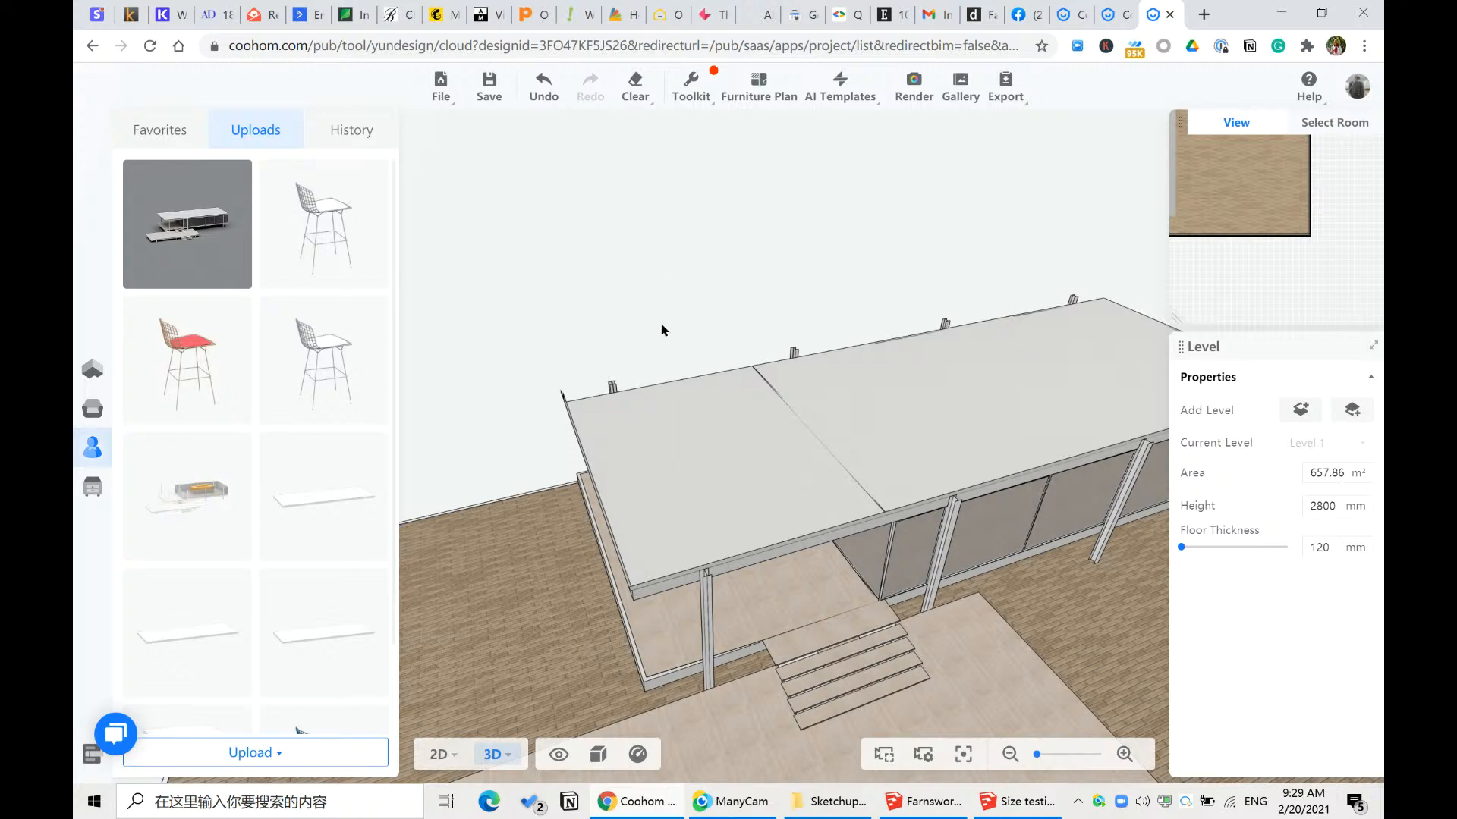
left_click_drag(663, 330, 786, 448)
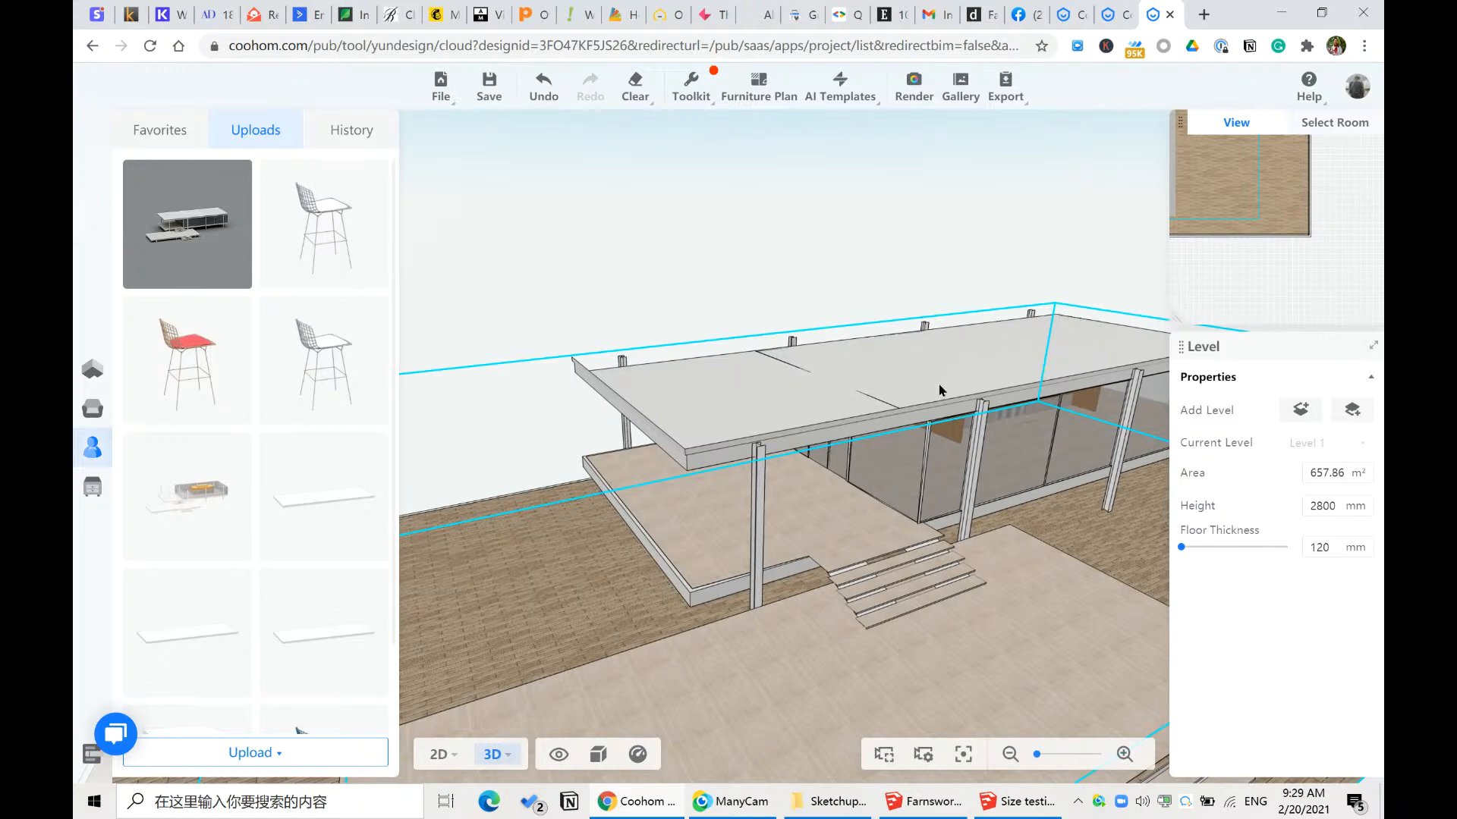
left_click_drag(732, 283, 732, 297)
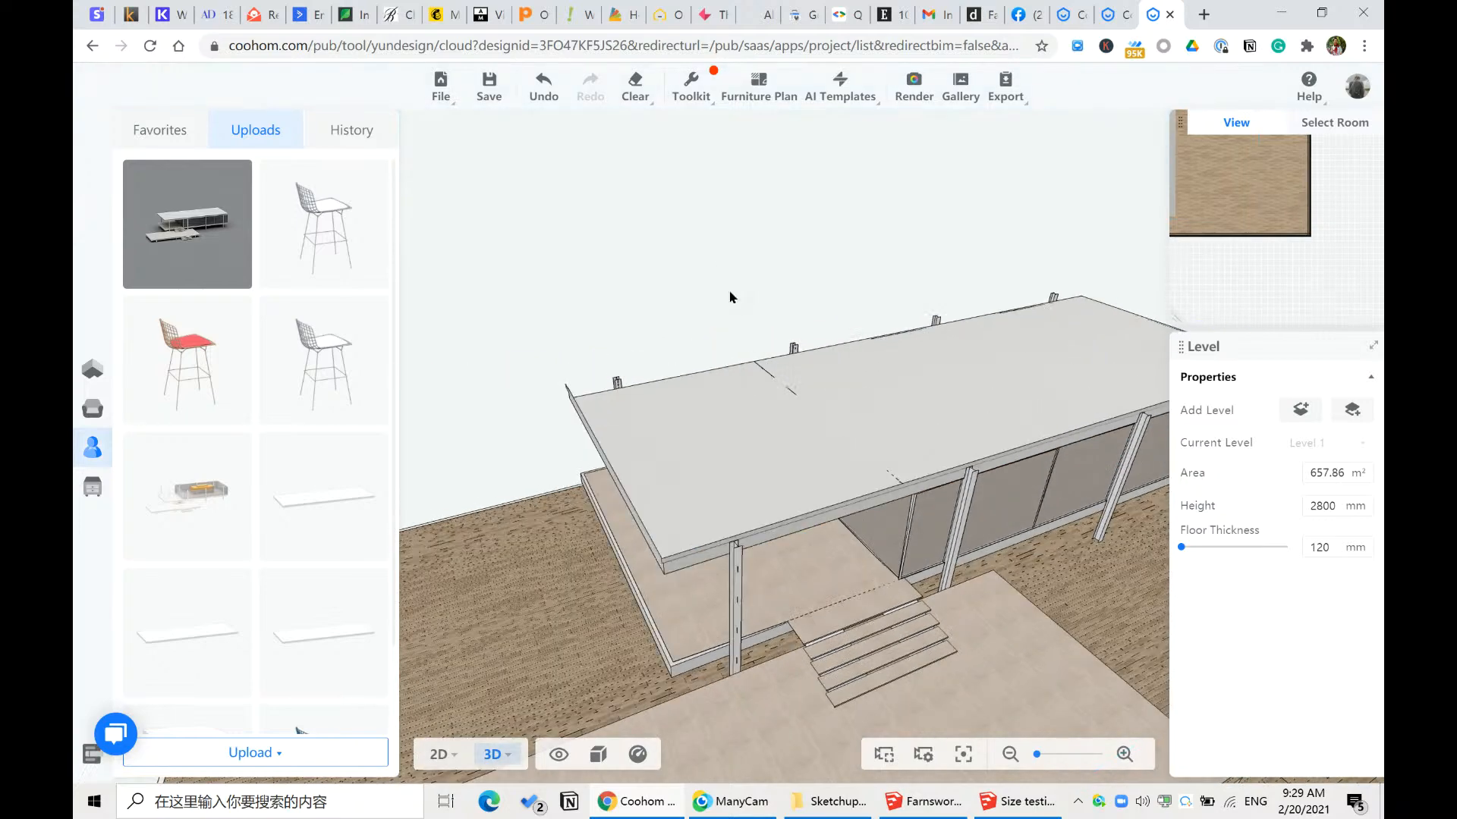
- Examine the house's roof and lower deck on the terrace in the 2D plan
key("1")
scroll(923, 501, "down", 2)
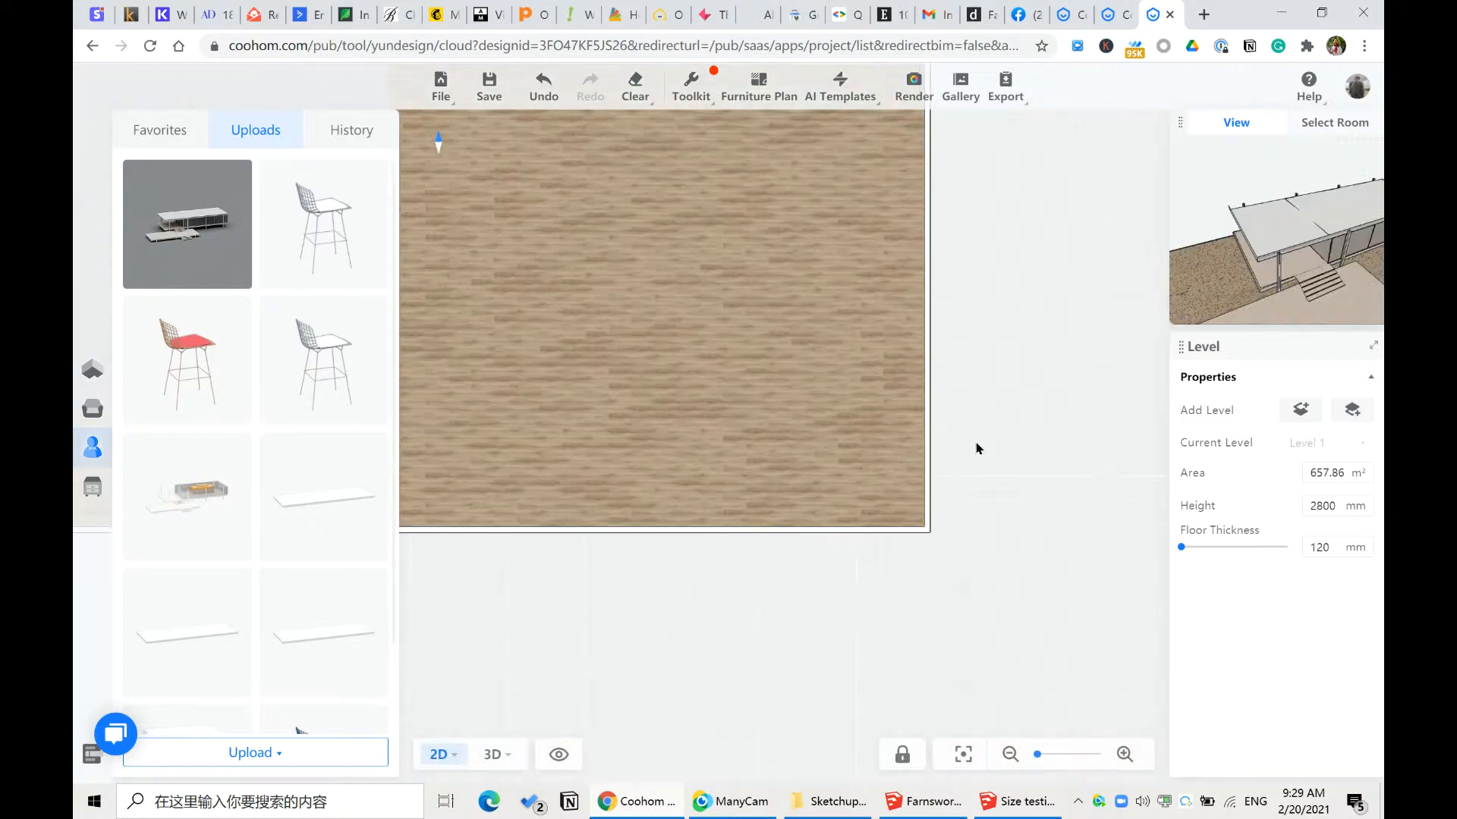
left_click_drag(975, 446, 1034, 587)
scroll(1034, 588, "down", 4)
left_click_drag(1003, 506, 1075, 556)
scroll(1067, 558, "down", 3)
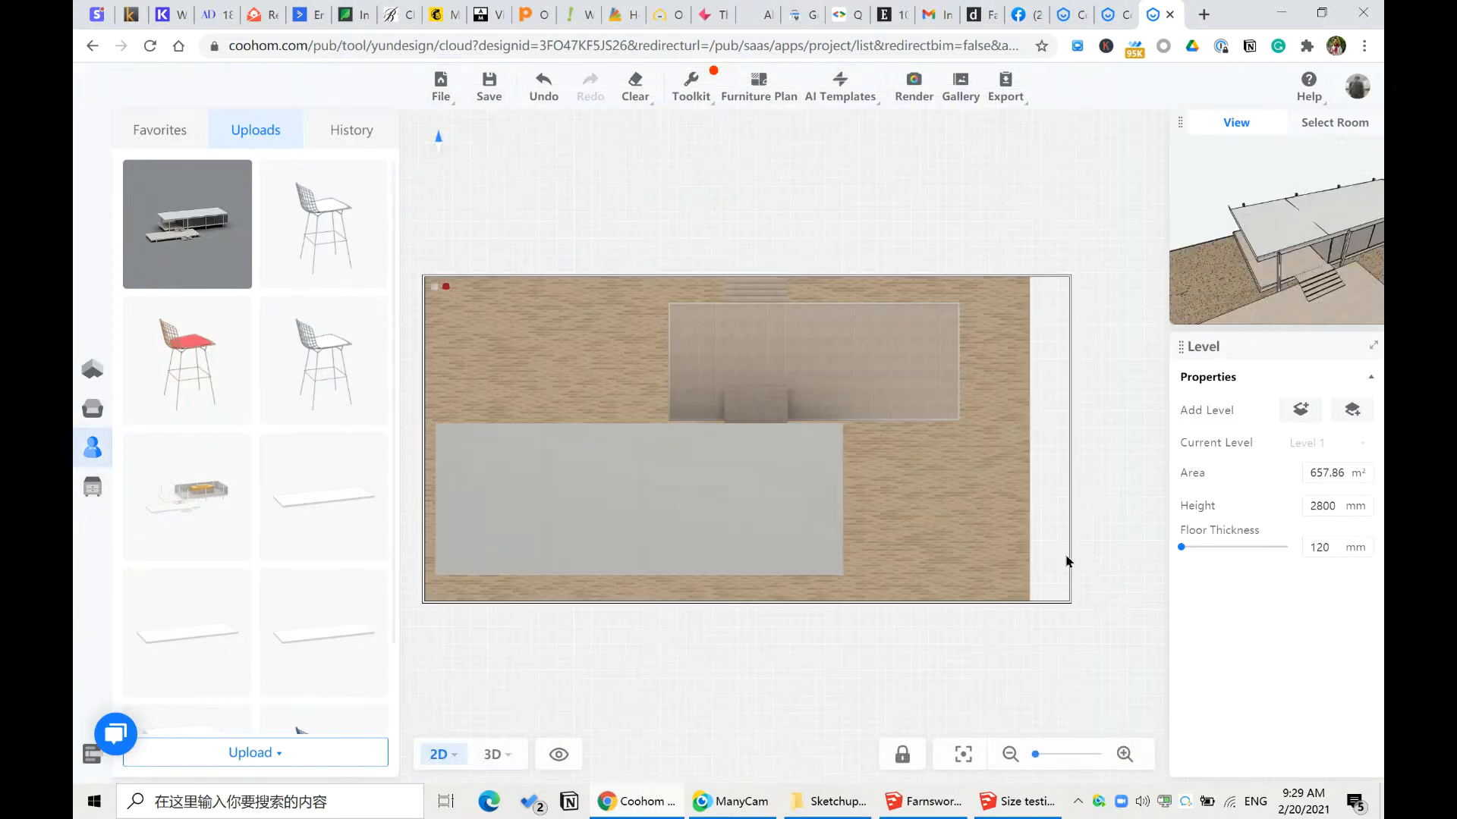
left_click_drag(789, 654, 908, 670)
scroll(871, 535, "up", 2)
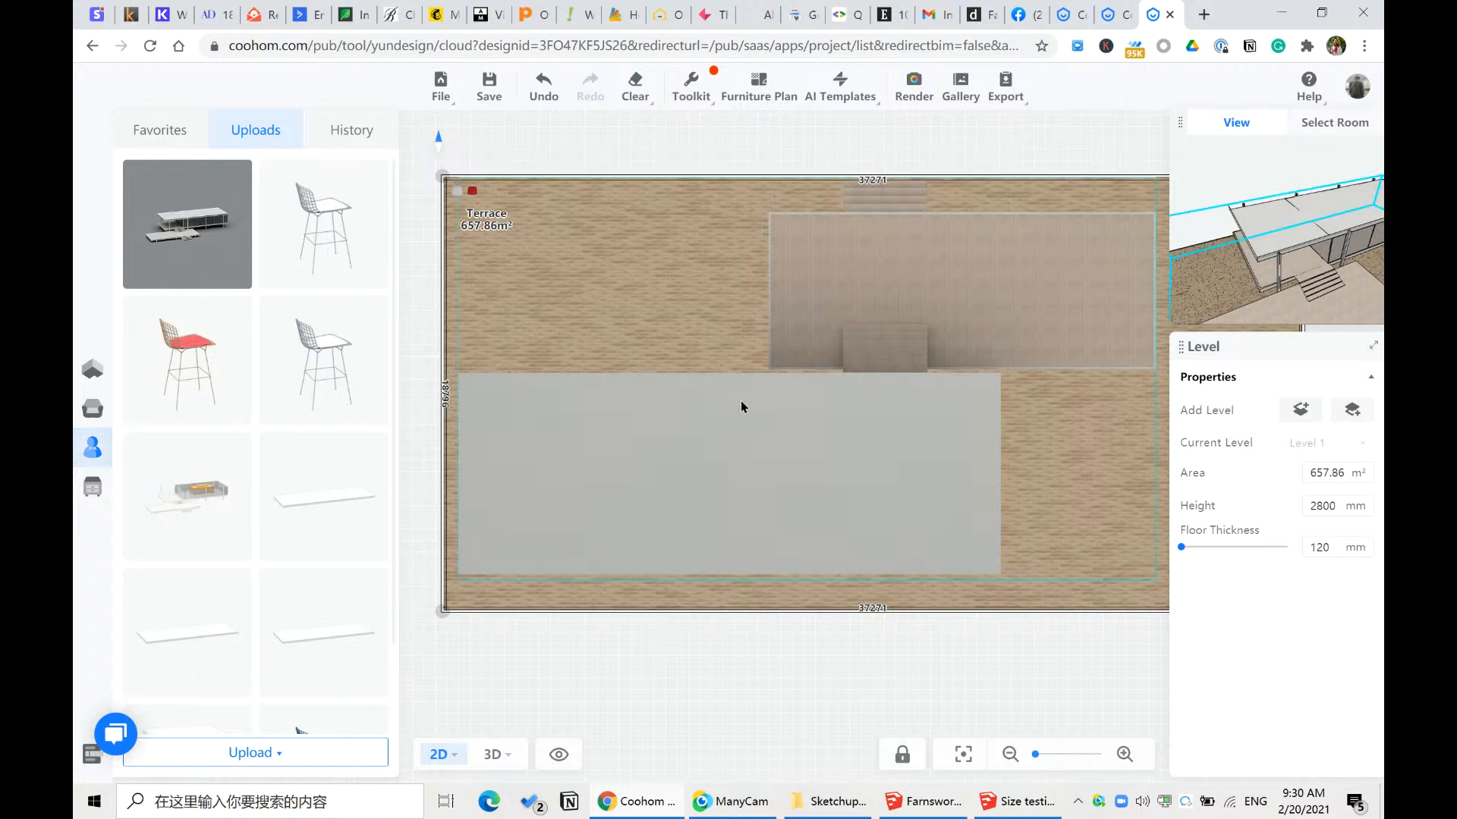
scroll(770, 441, "up", 2)
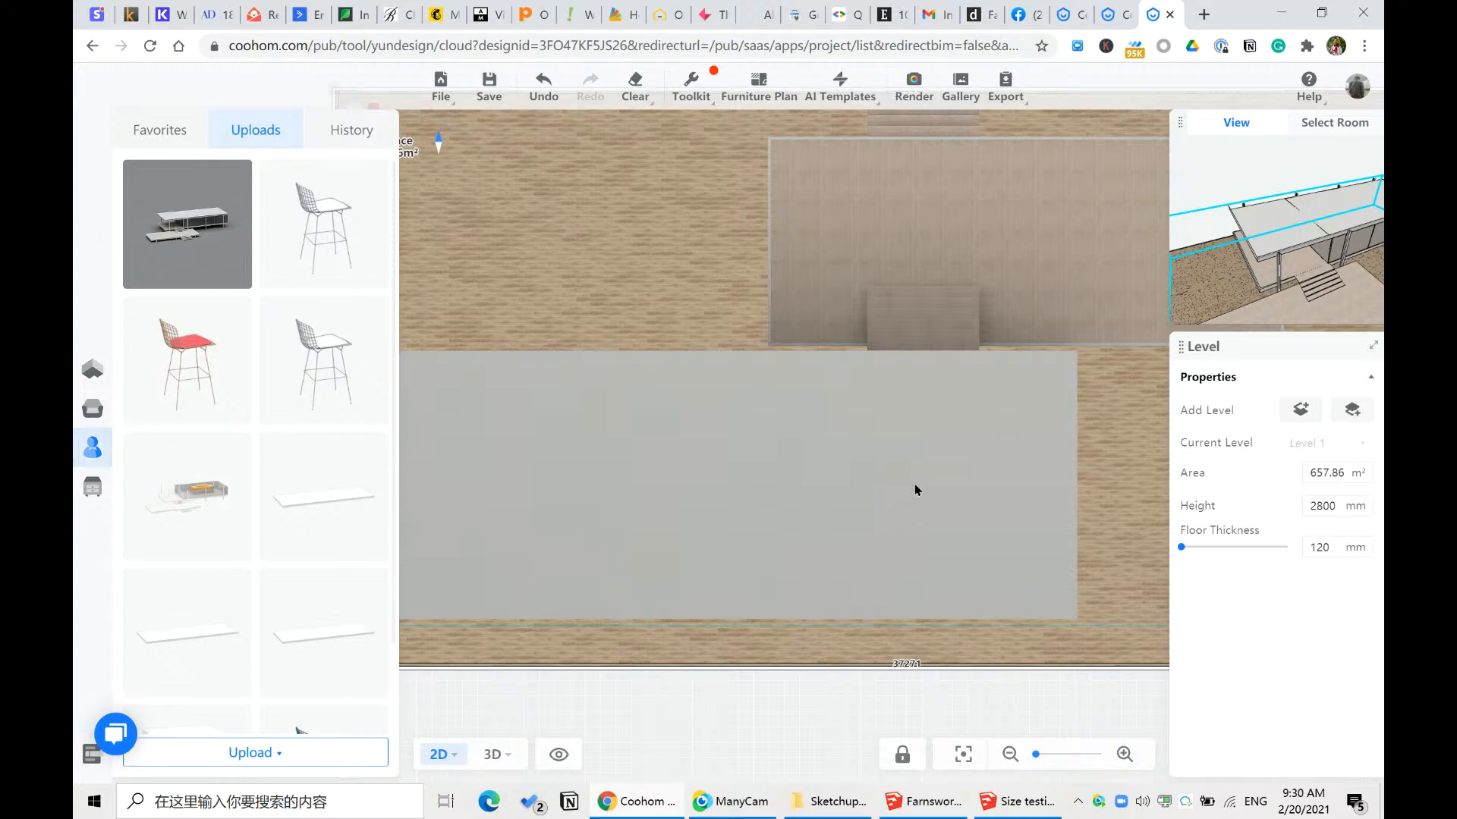
- Return to the 3D view and inspect the house's roof, glazed front and interior
key("3")
scroll(1073, 552, "up", 5)
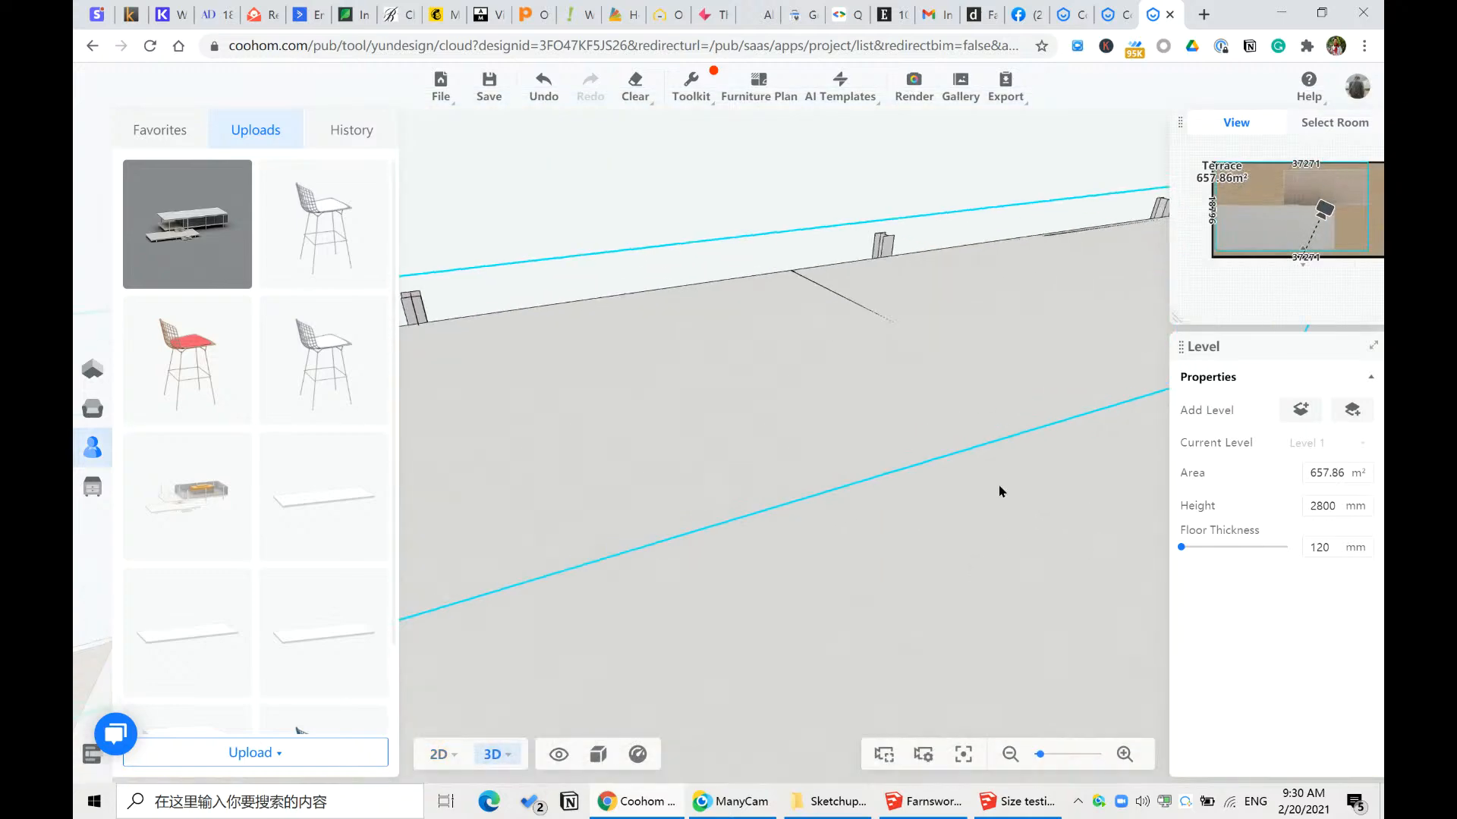
scroll(569, 309, "down", 5)
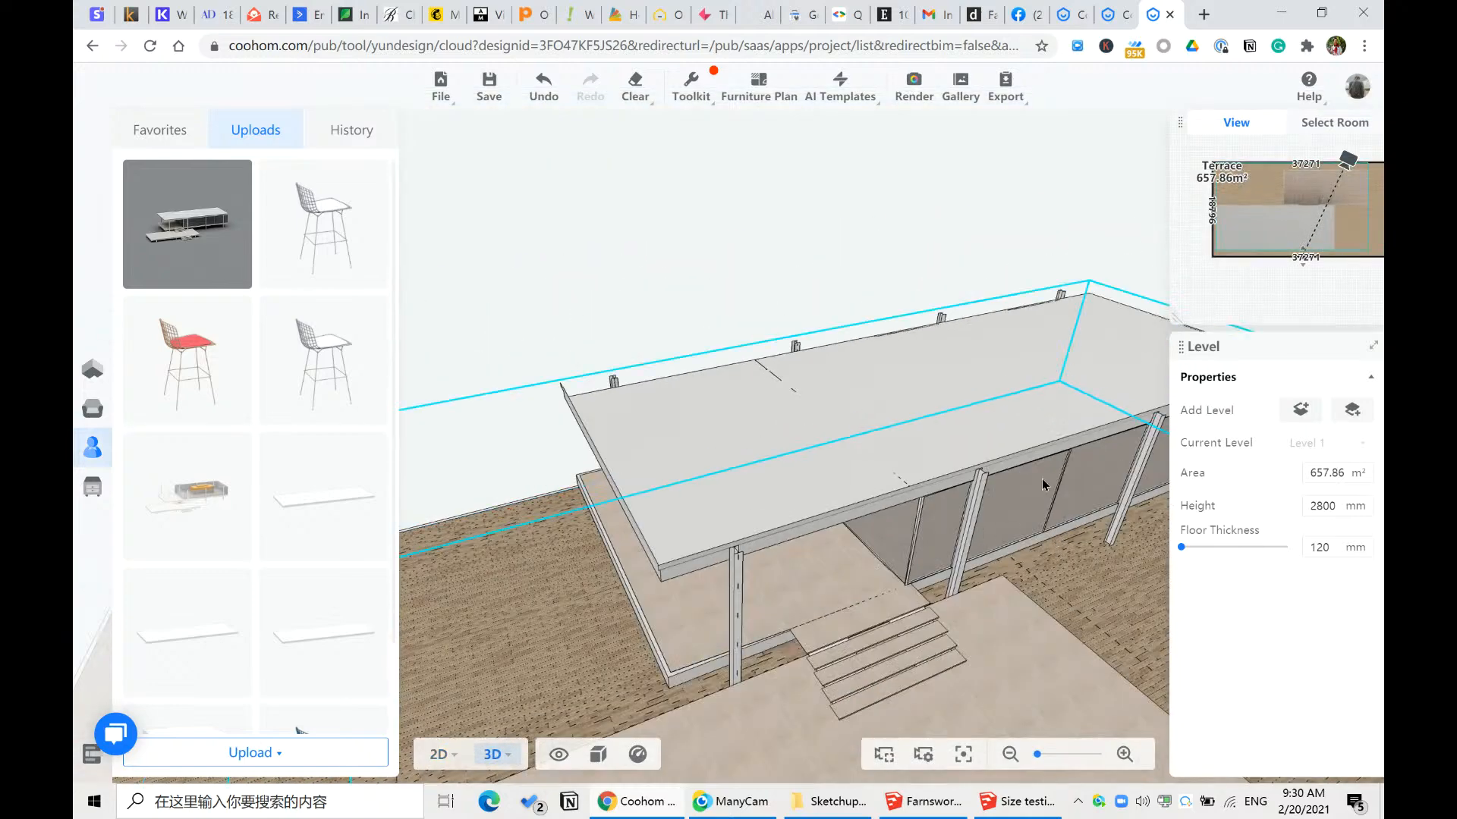
left_click_drag(880, 278, 878, 341)
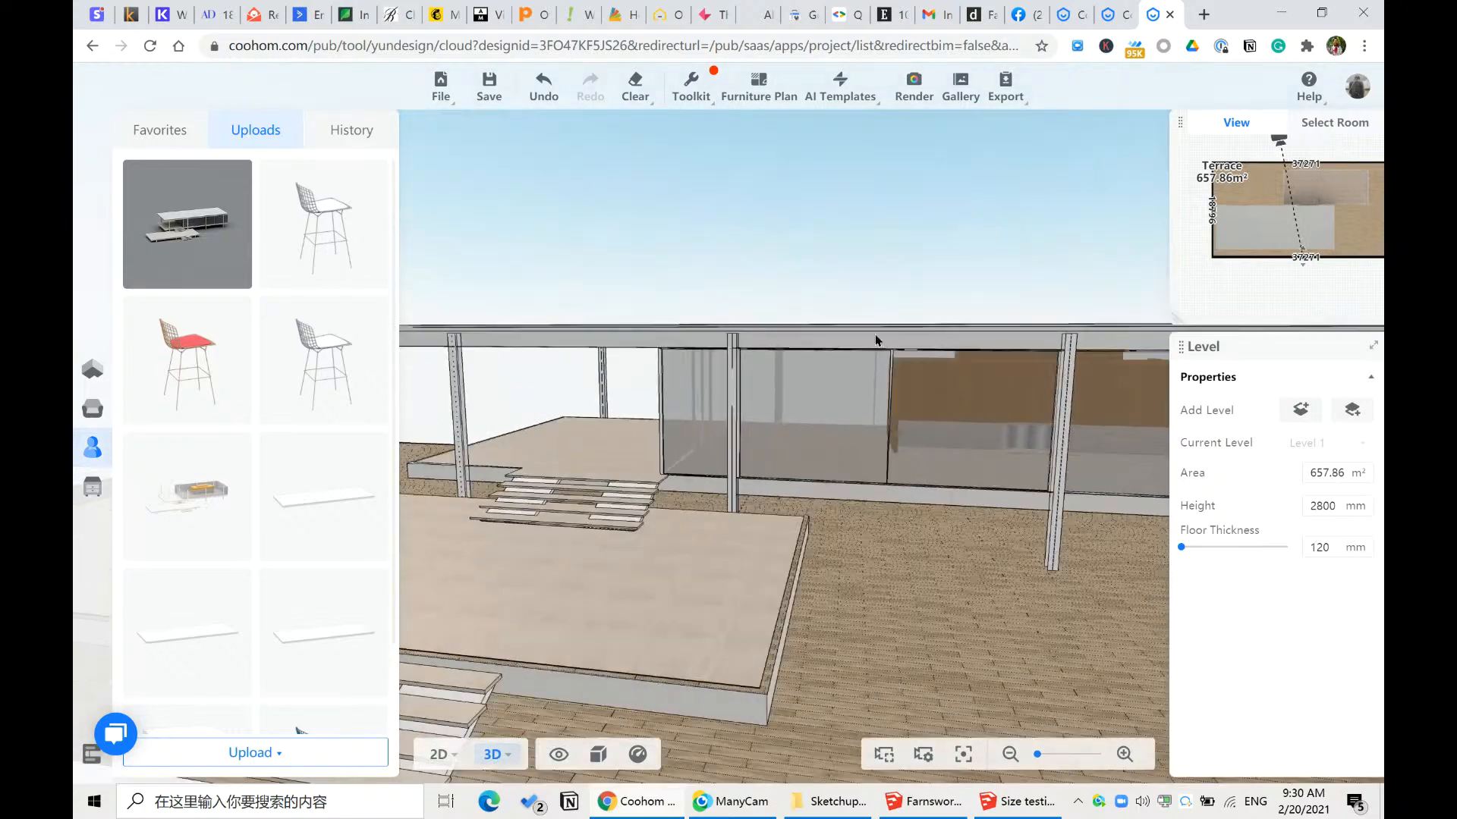
scroll(990, 448, "up", 6)
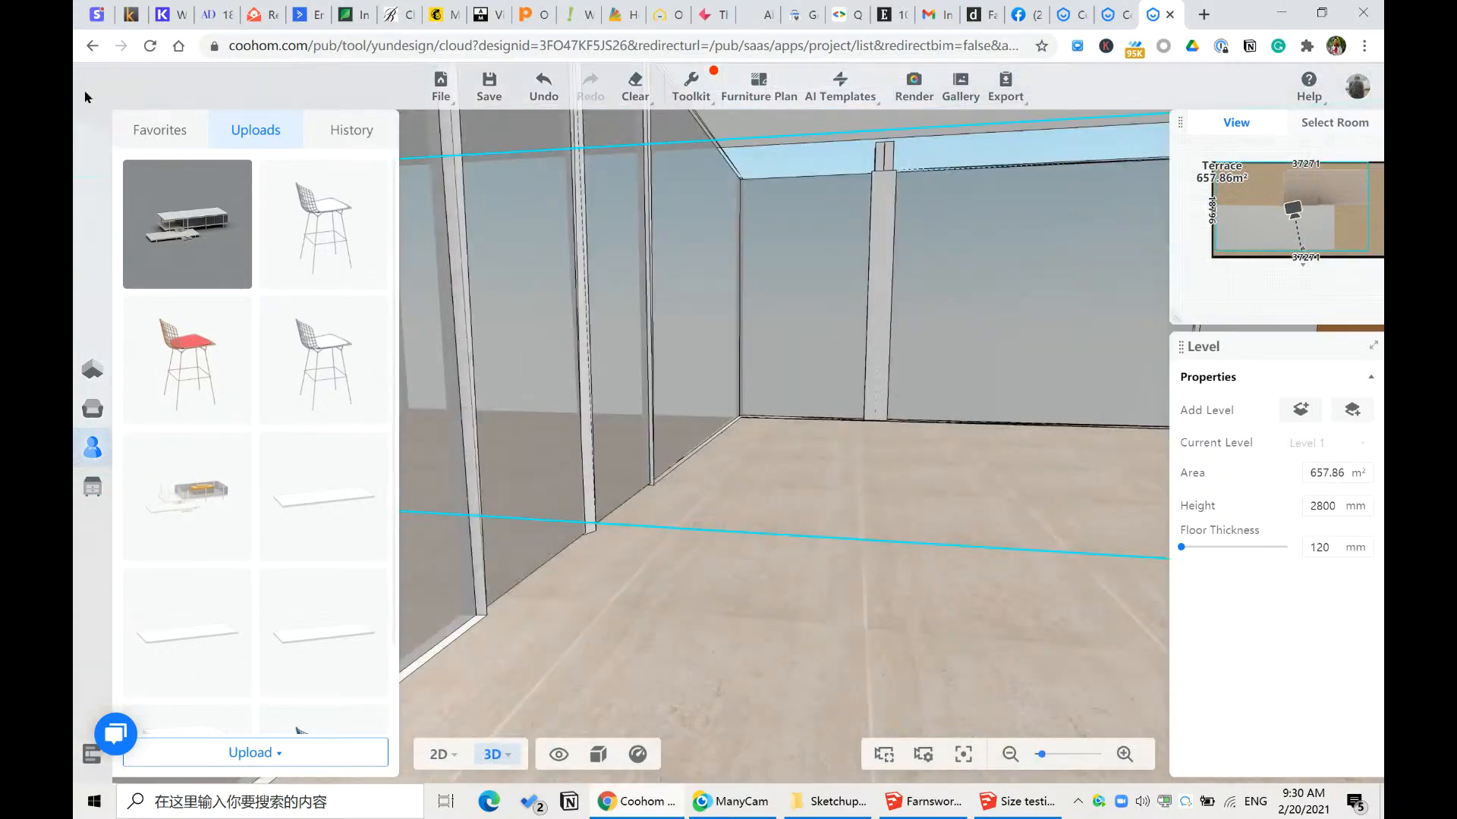
left_click(180, 361)
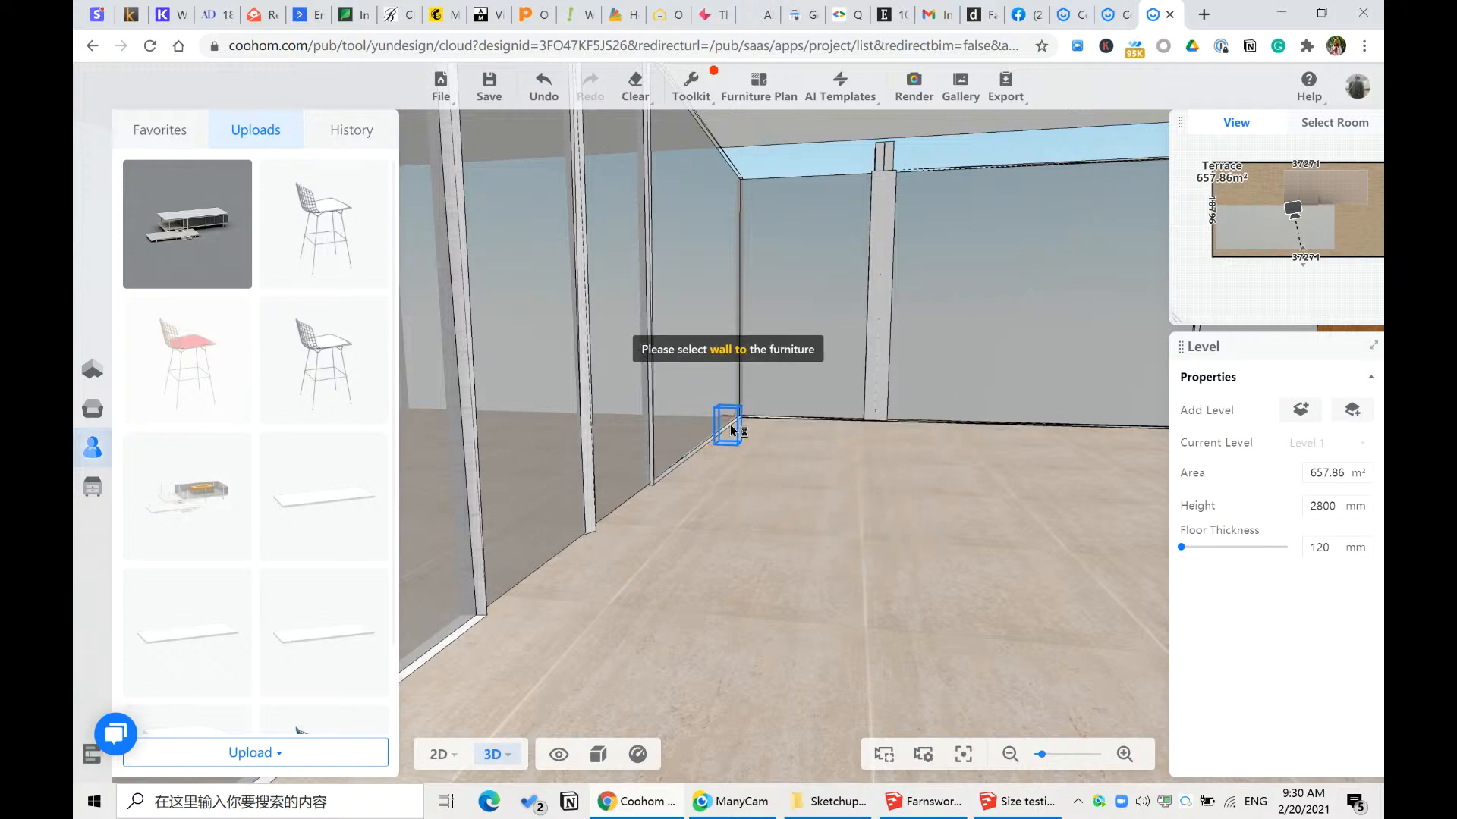
scroll(774, 423, "down", 4)
scroll(774, 422, "down", 3)
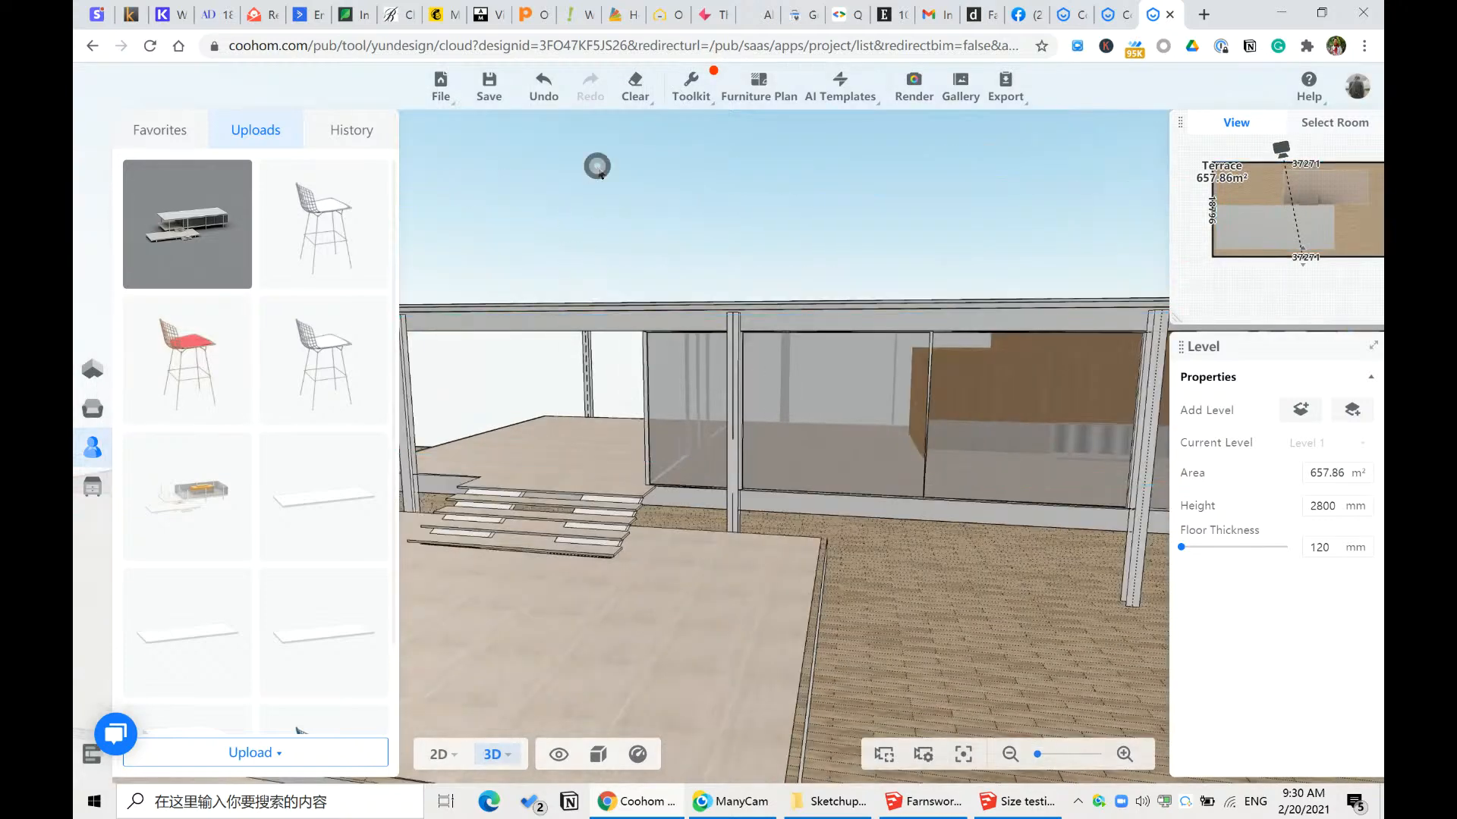
left_click_drag(599, 173, 687, 202)
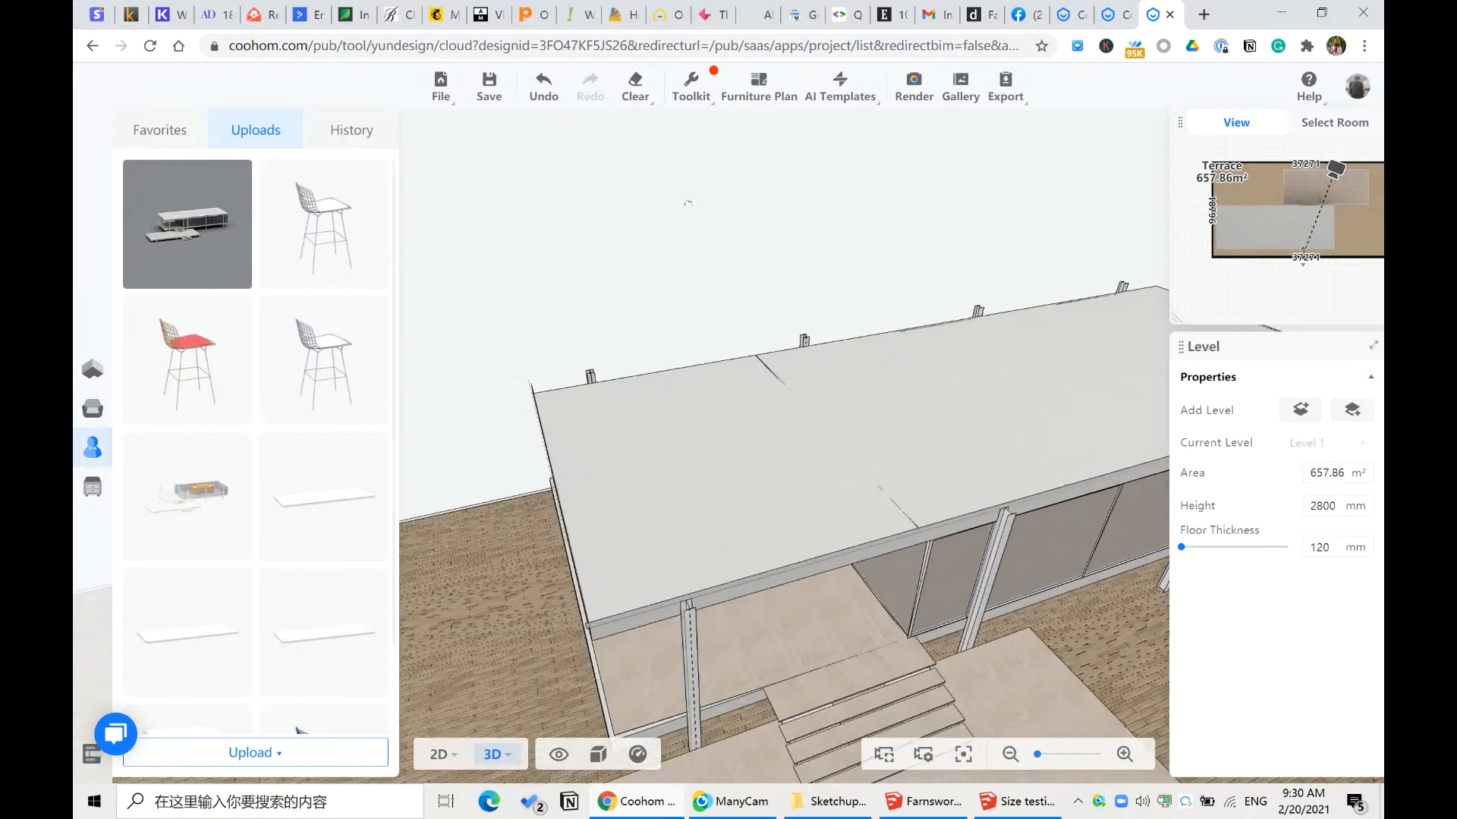
- Switch to the Farnsworth house in SketchUp and reverse the roof's top face inside its group
left_click(933, 802)
scroll(263, 453, "up", 4)
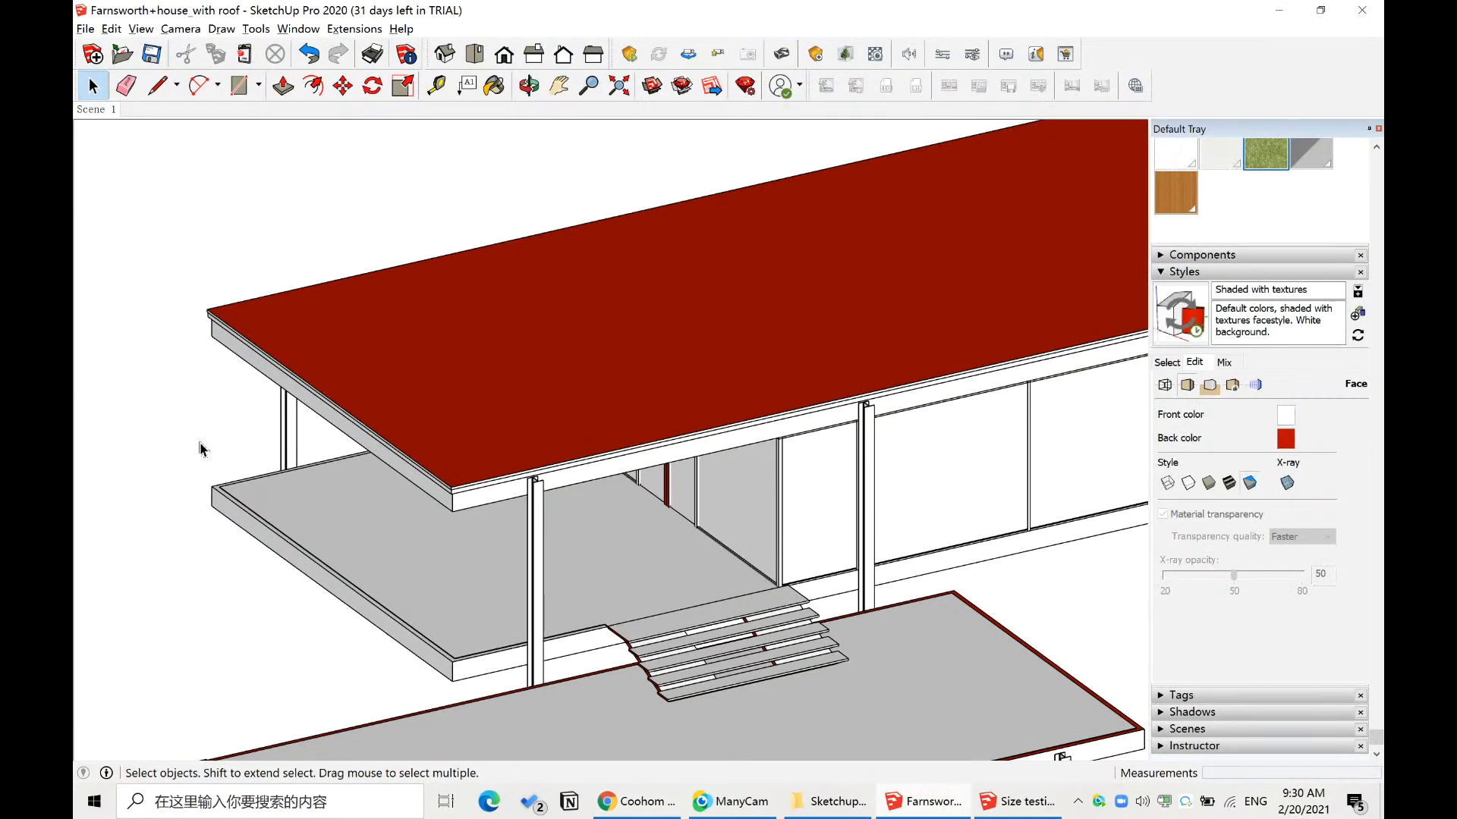
scroll(591, 629, "down", 1)
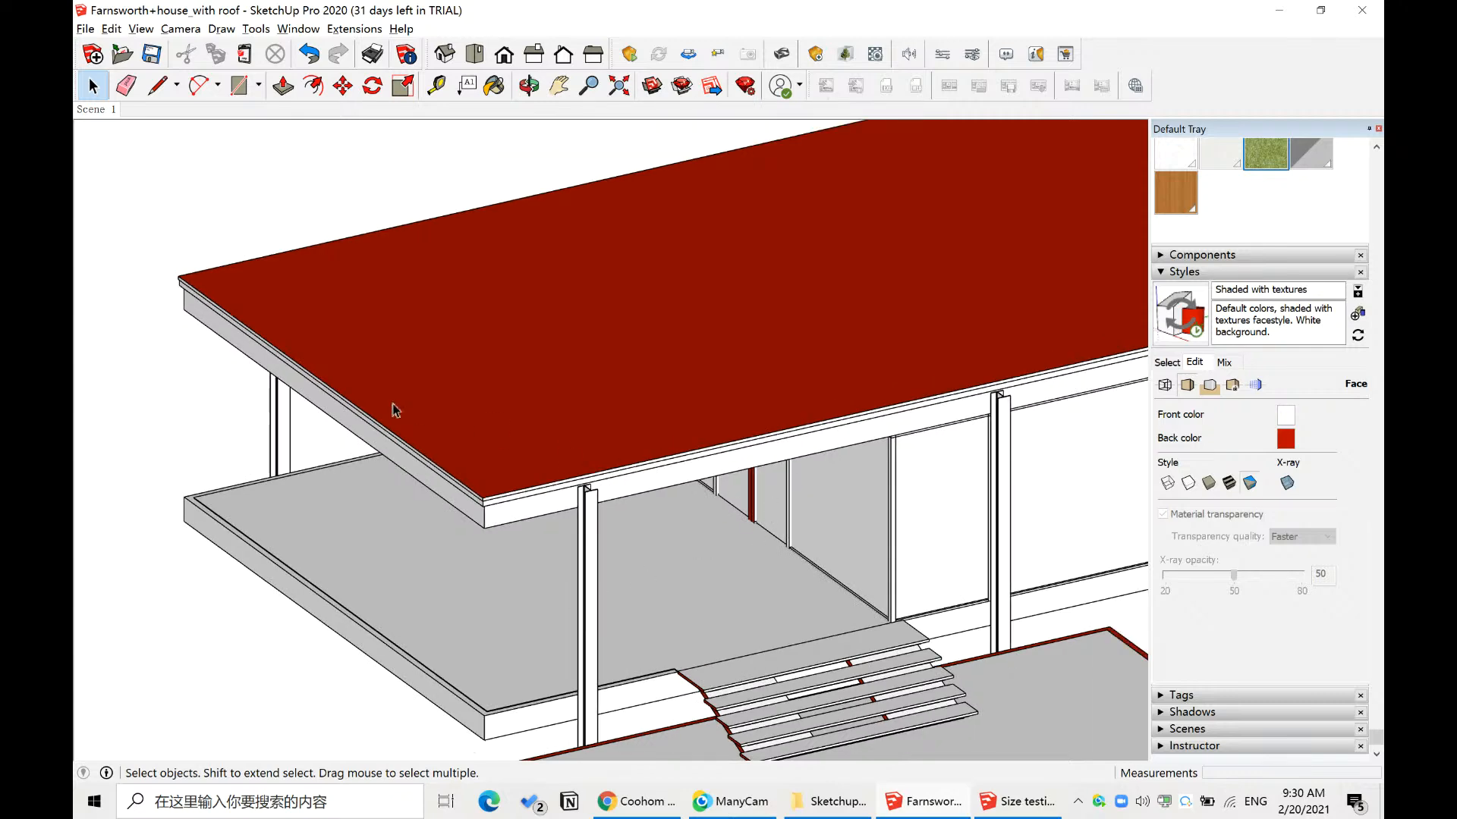
scroll(392, 410, "up", 1)
scroll(610, 651, "down", 2)
scroll(522, 388, "up", 2)
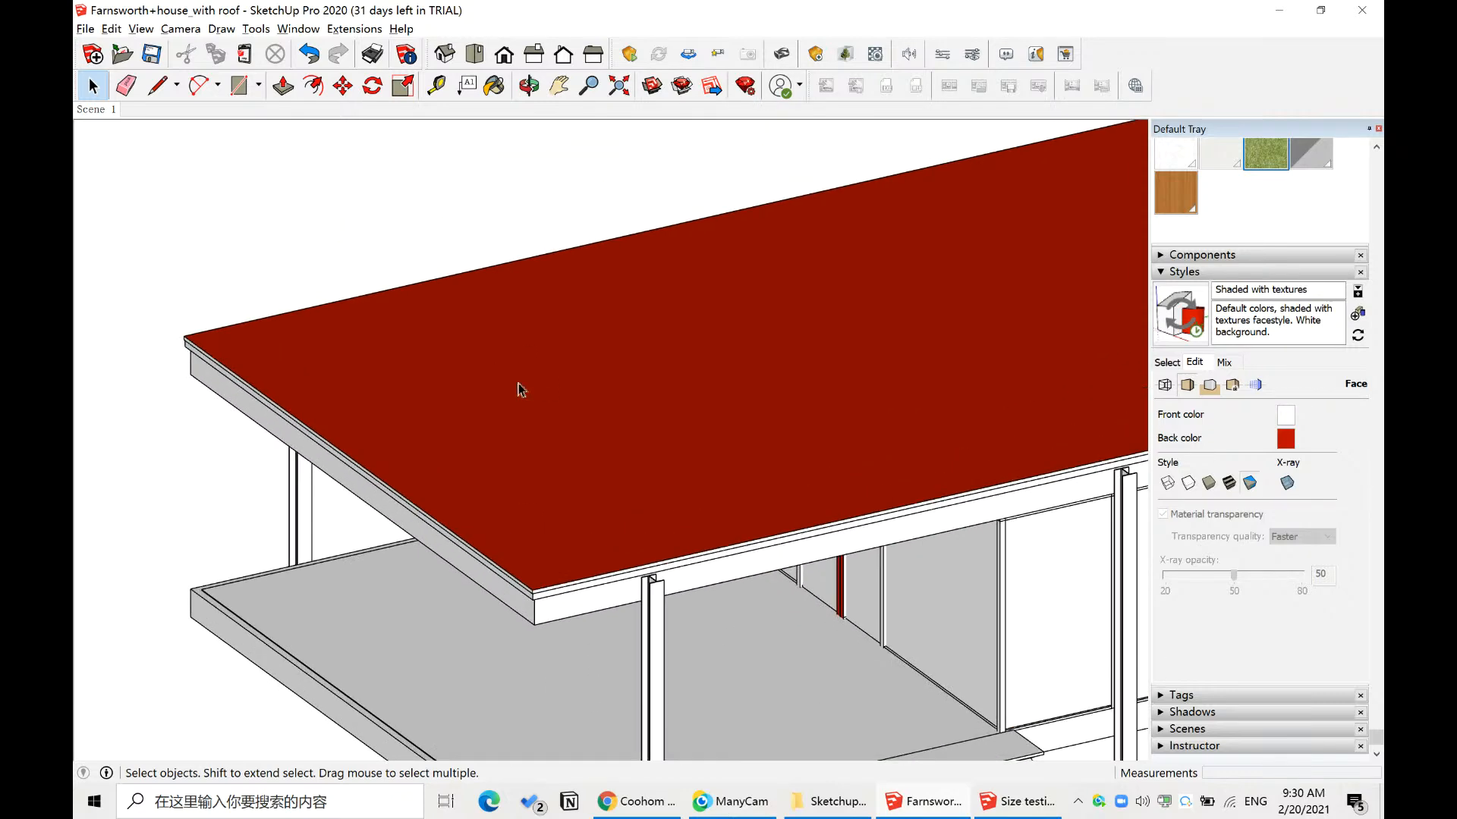
scroll(528, 417, "up", 1)
double_click(553, 455)
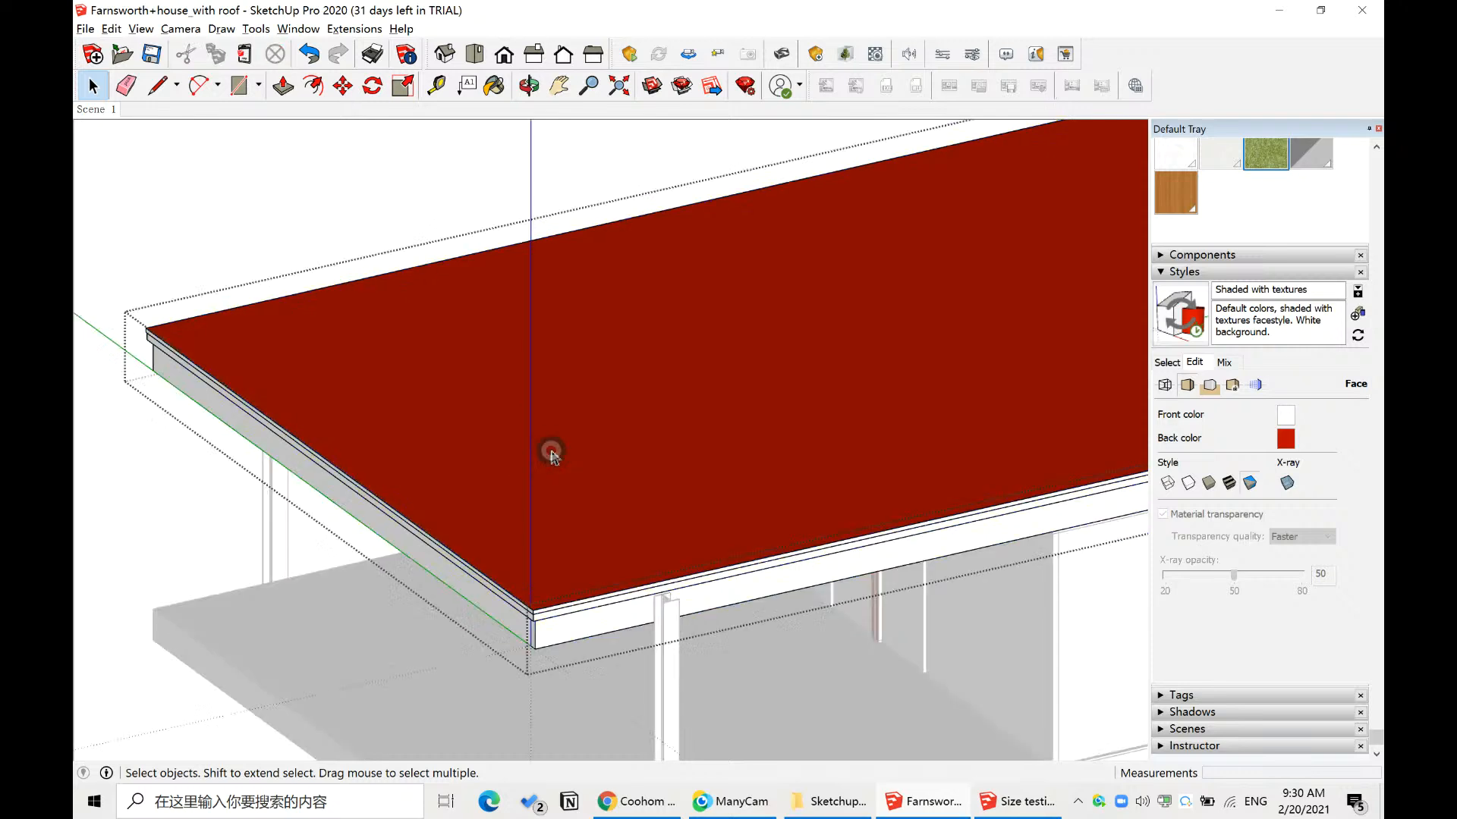
right_click(609, 411)
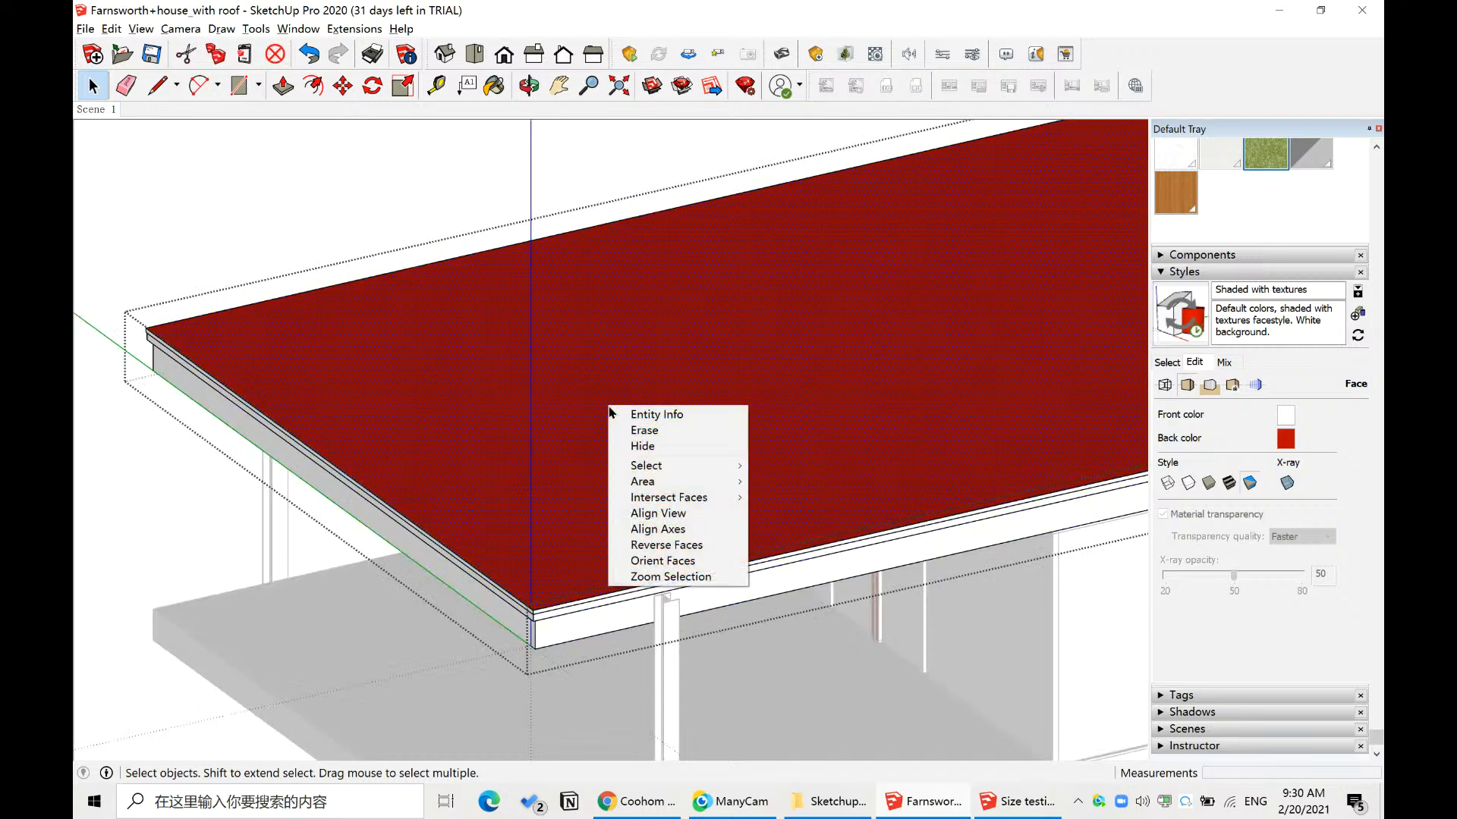
left_click(650, 545)
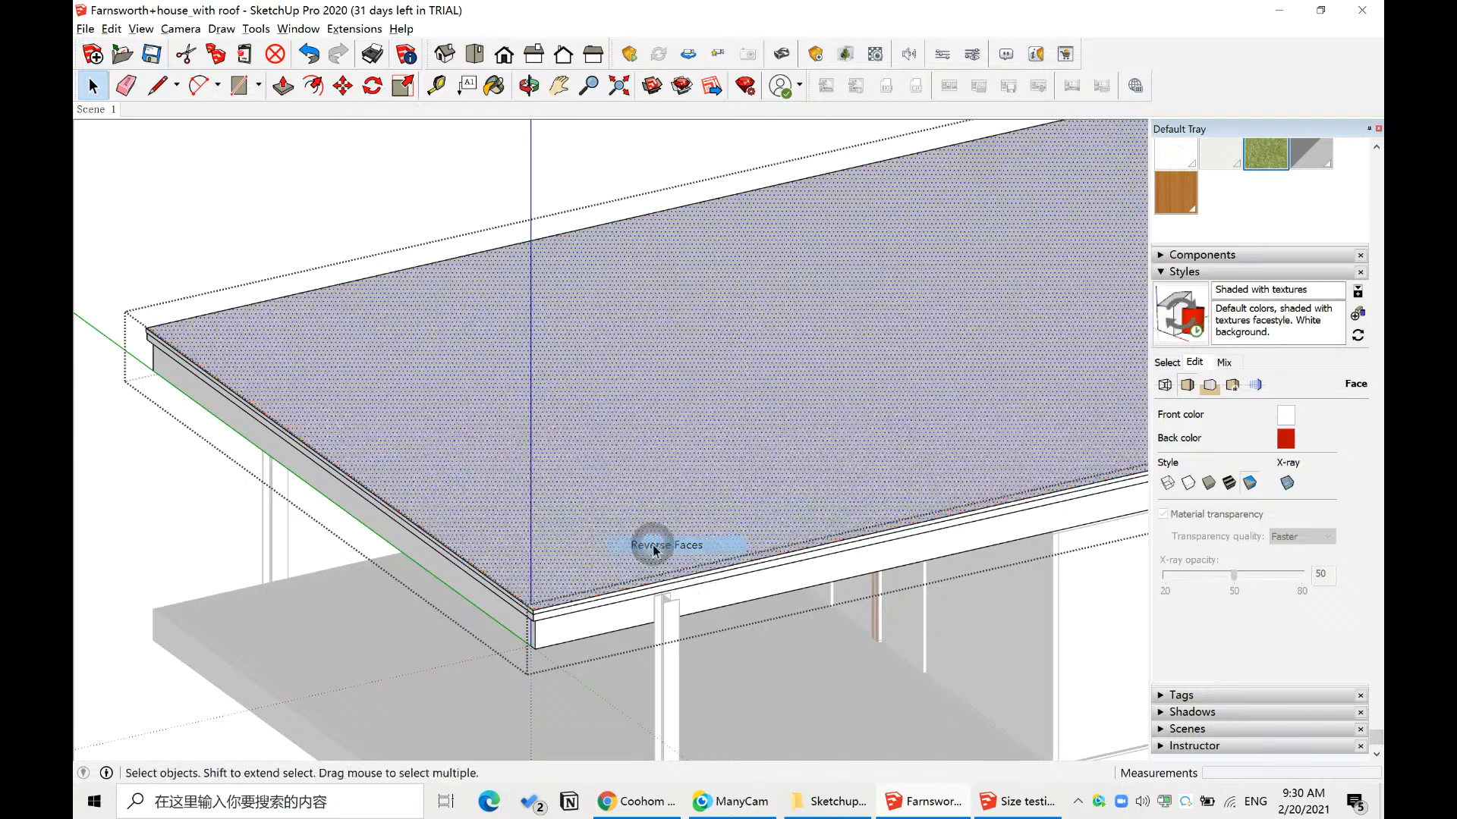
key("Escape")
- Reverse the narrow border face around the lower deck's top inside its group
scroll(462, 565, "down", 6)
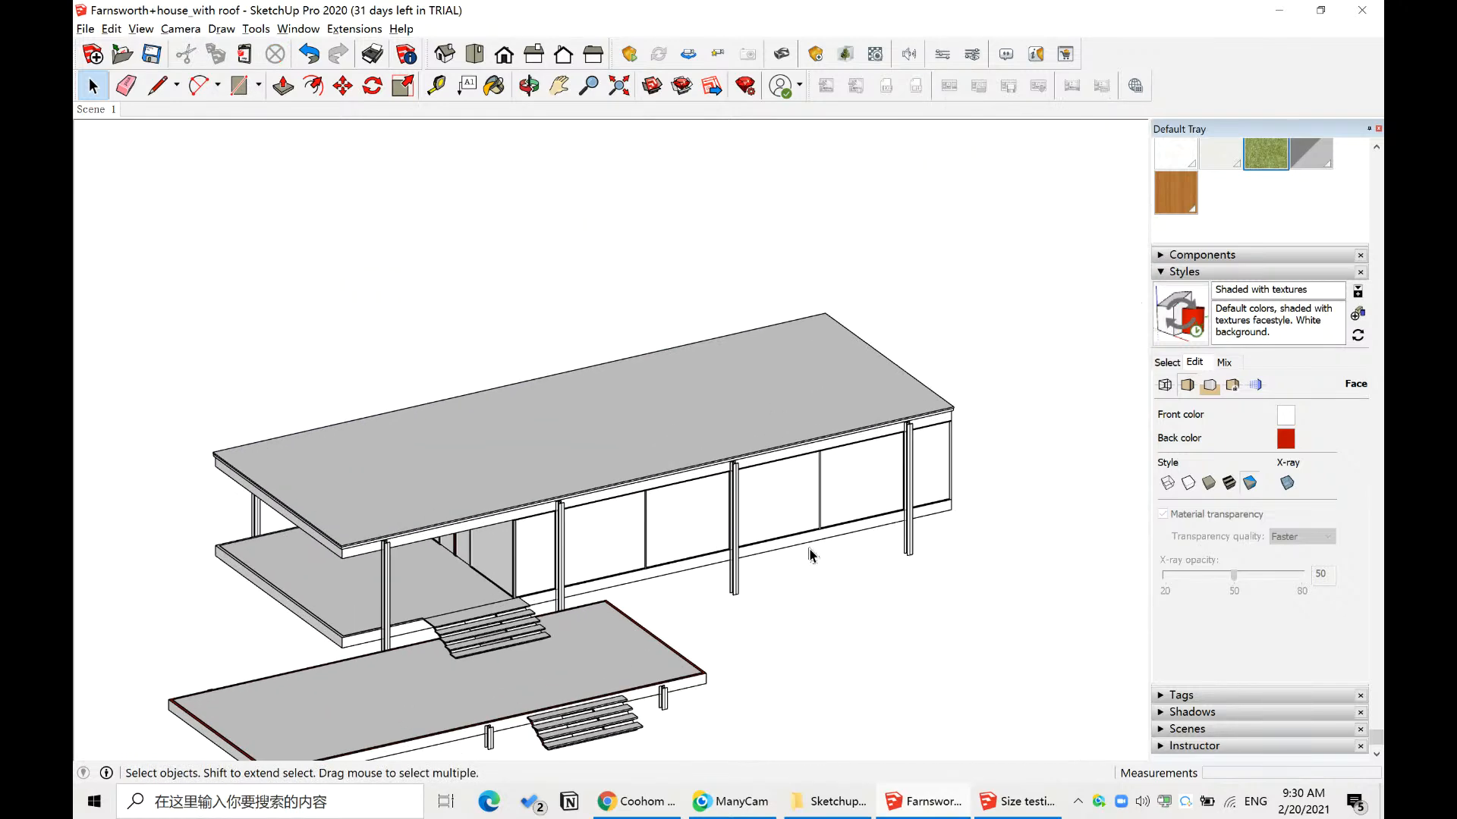
scroll(304, 534, "up", 3)
scroll(305, 537, "down", 3)
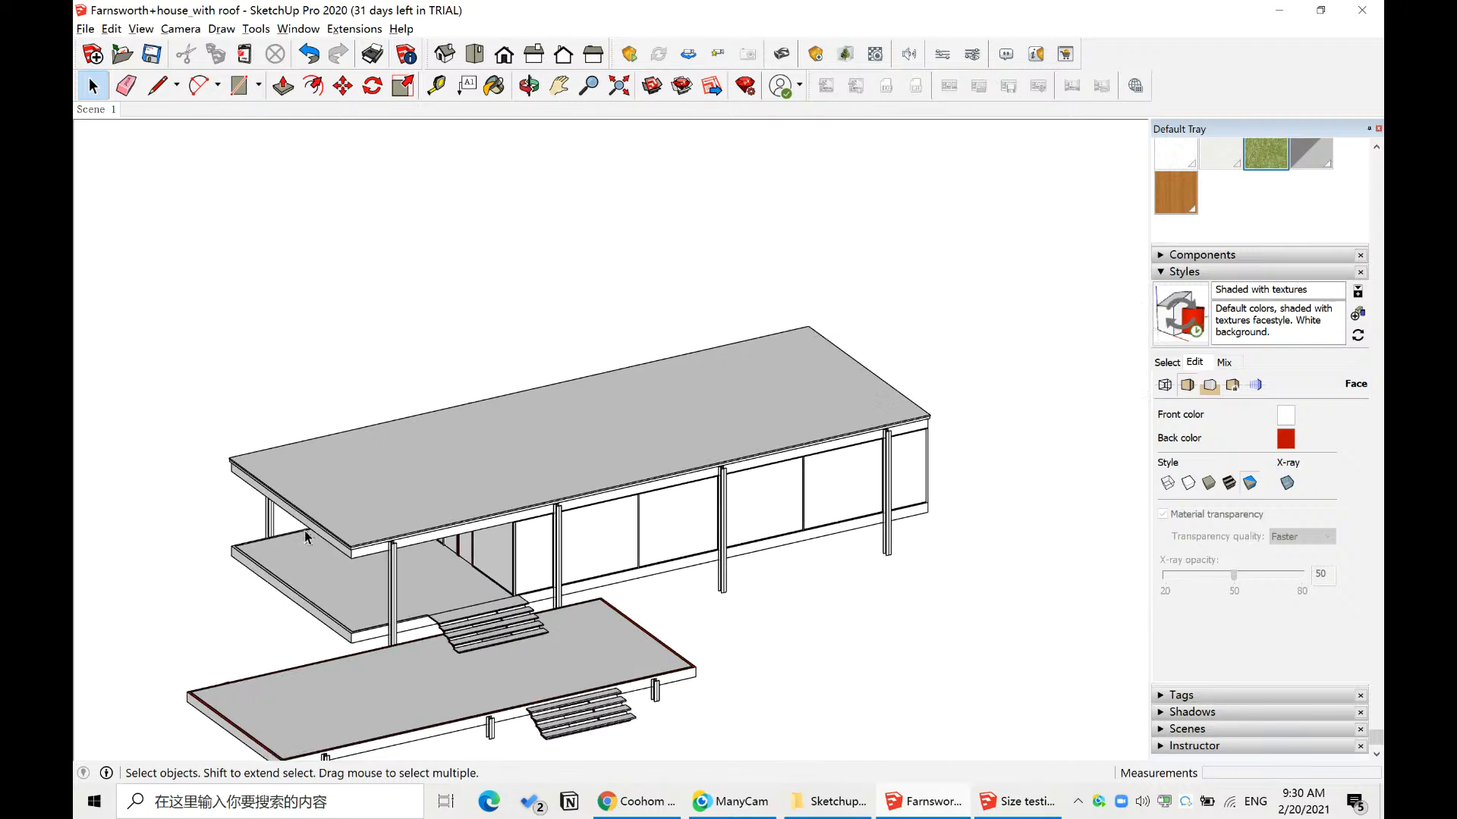
scroll(695, 667, "up", 10)
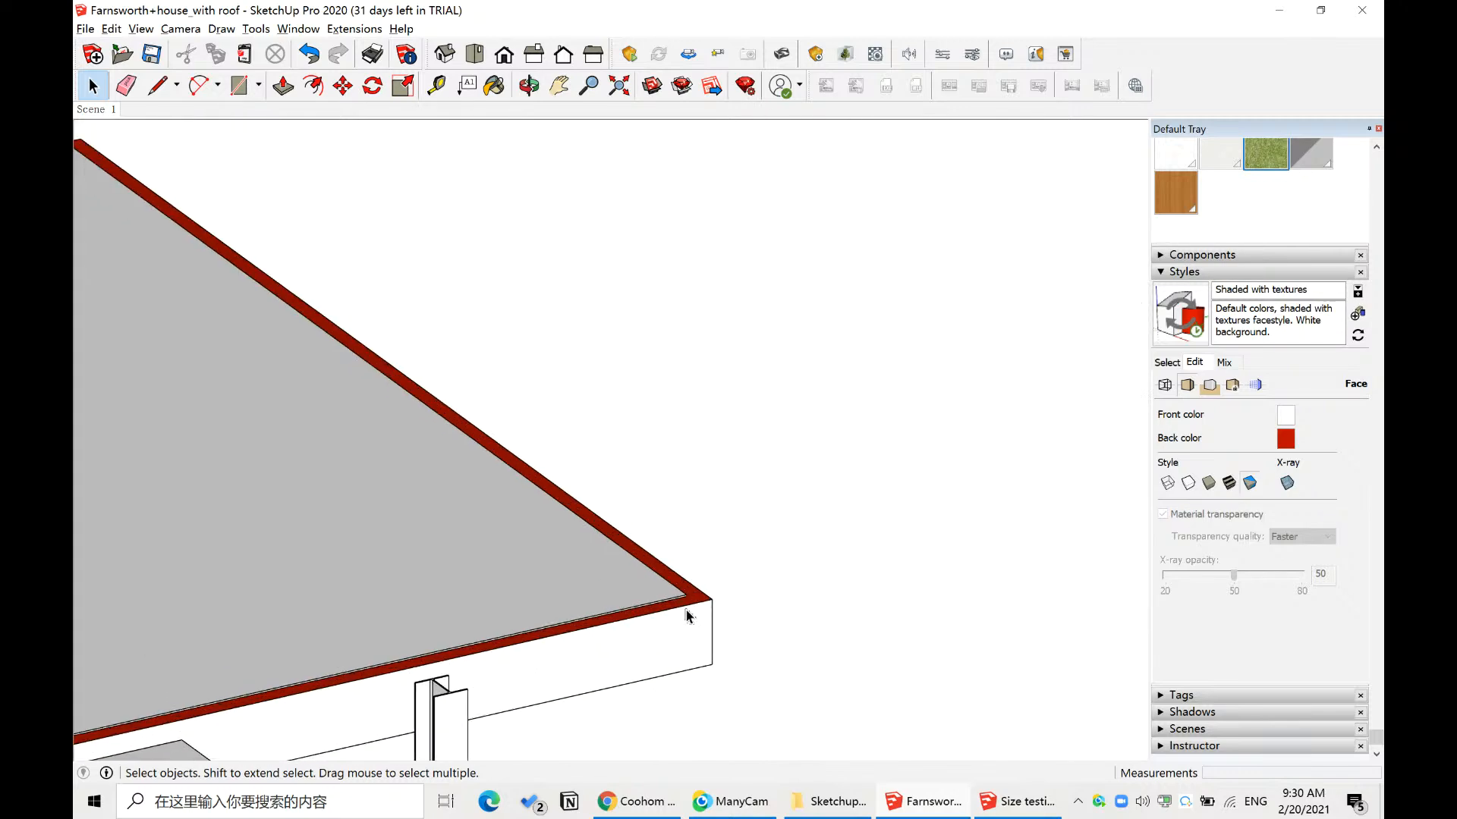
double_click(701, 594)
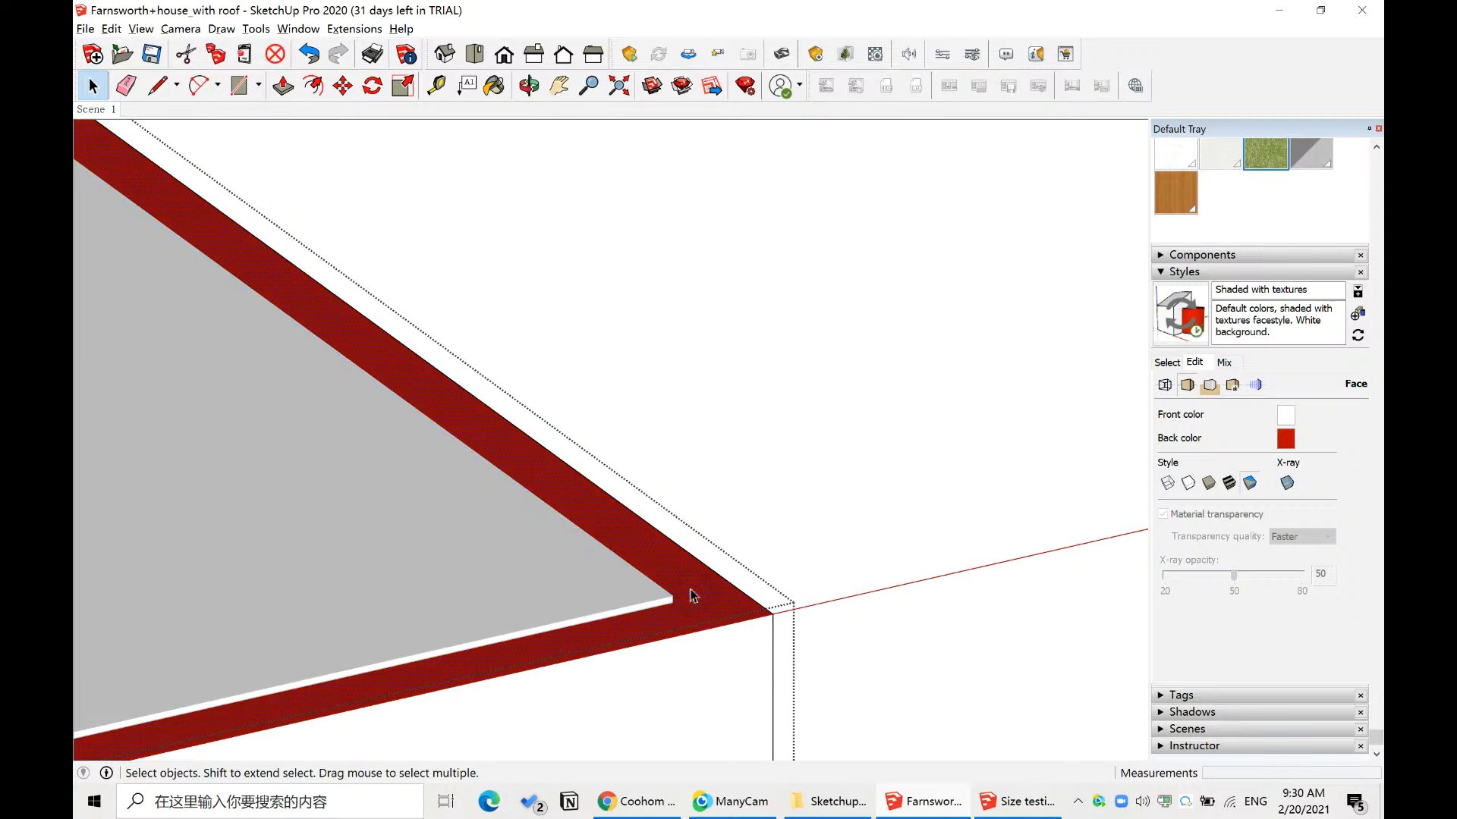
right_click(759, 584)
left_click(797, 728)
left_click(807, 620)
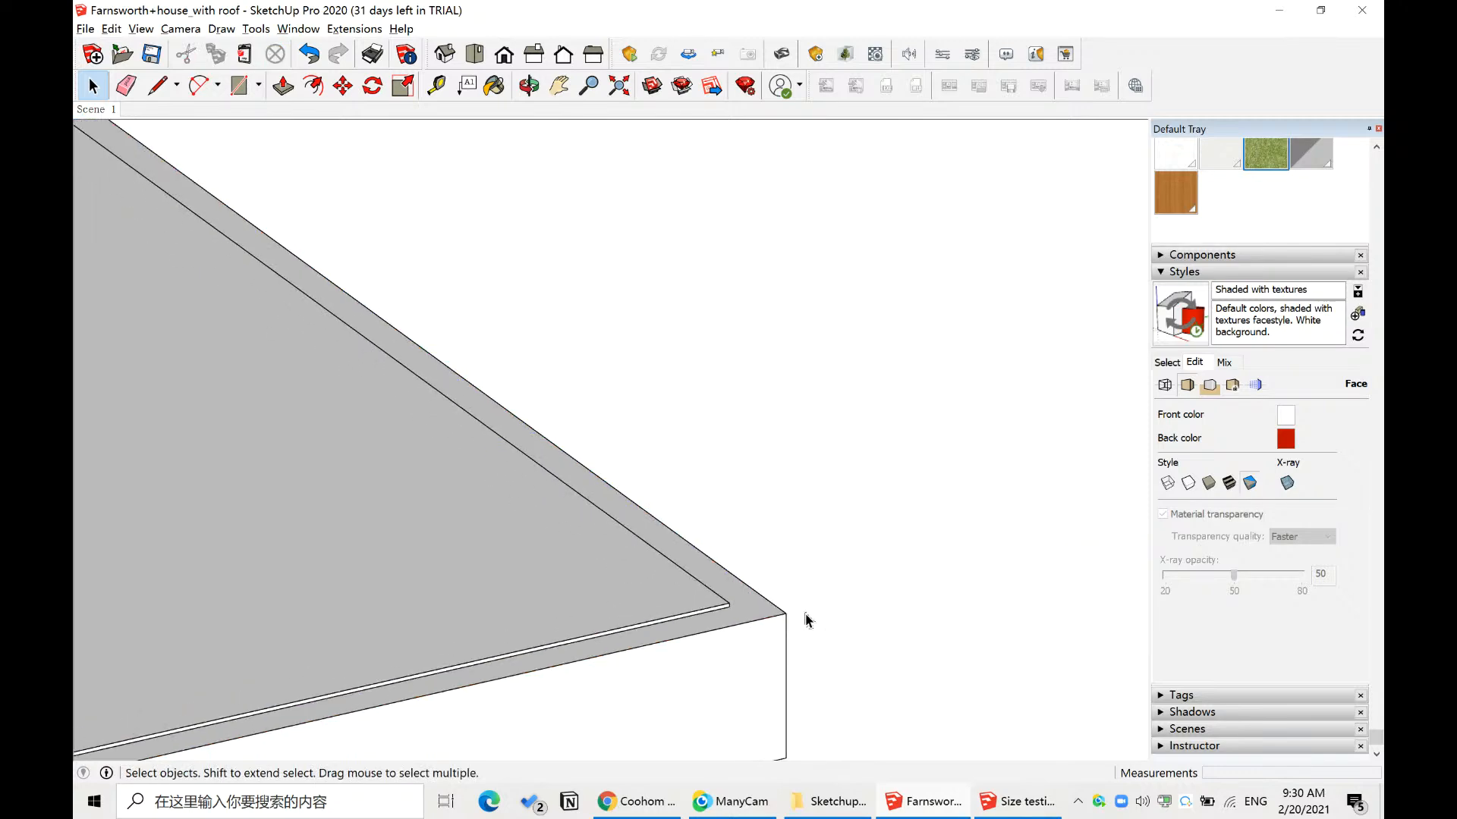
- Examine the house from below in SketchUp, select the roof, and compare its underside with the Coohom 3D view
scroll(808, 621, "down", 10)
middle_click_drag(946, 572, 692, 486)
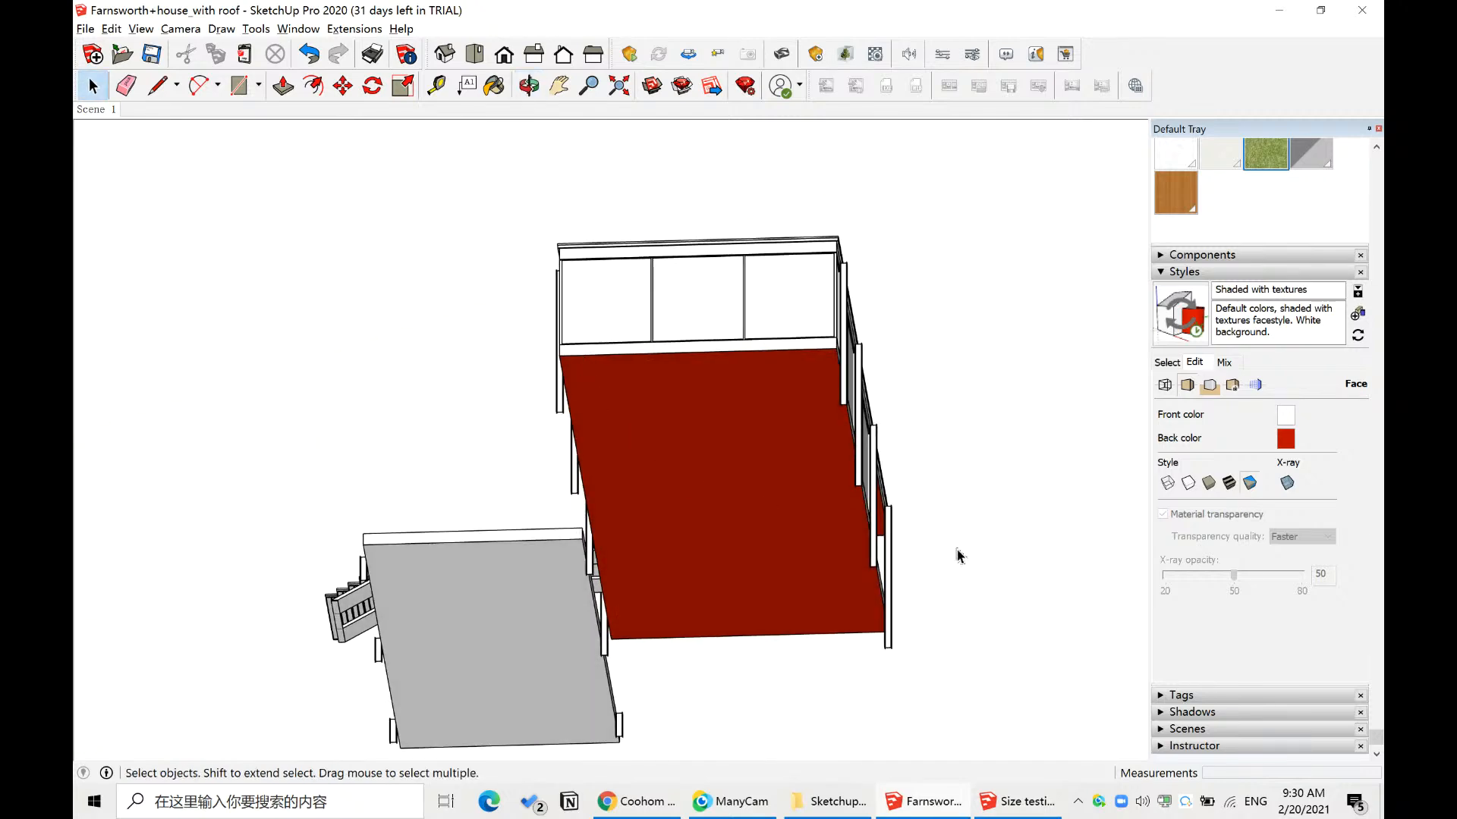
middle_click_drag(957, 556, 1000, 511)
scroll(693, 414, "up", 3)
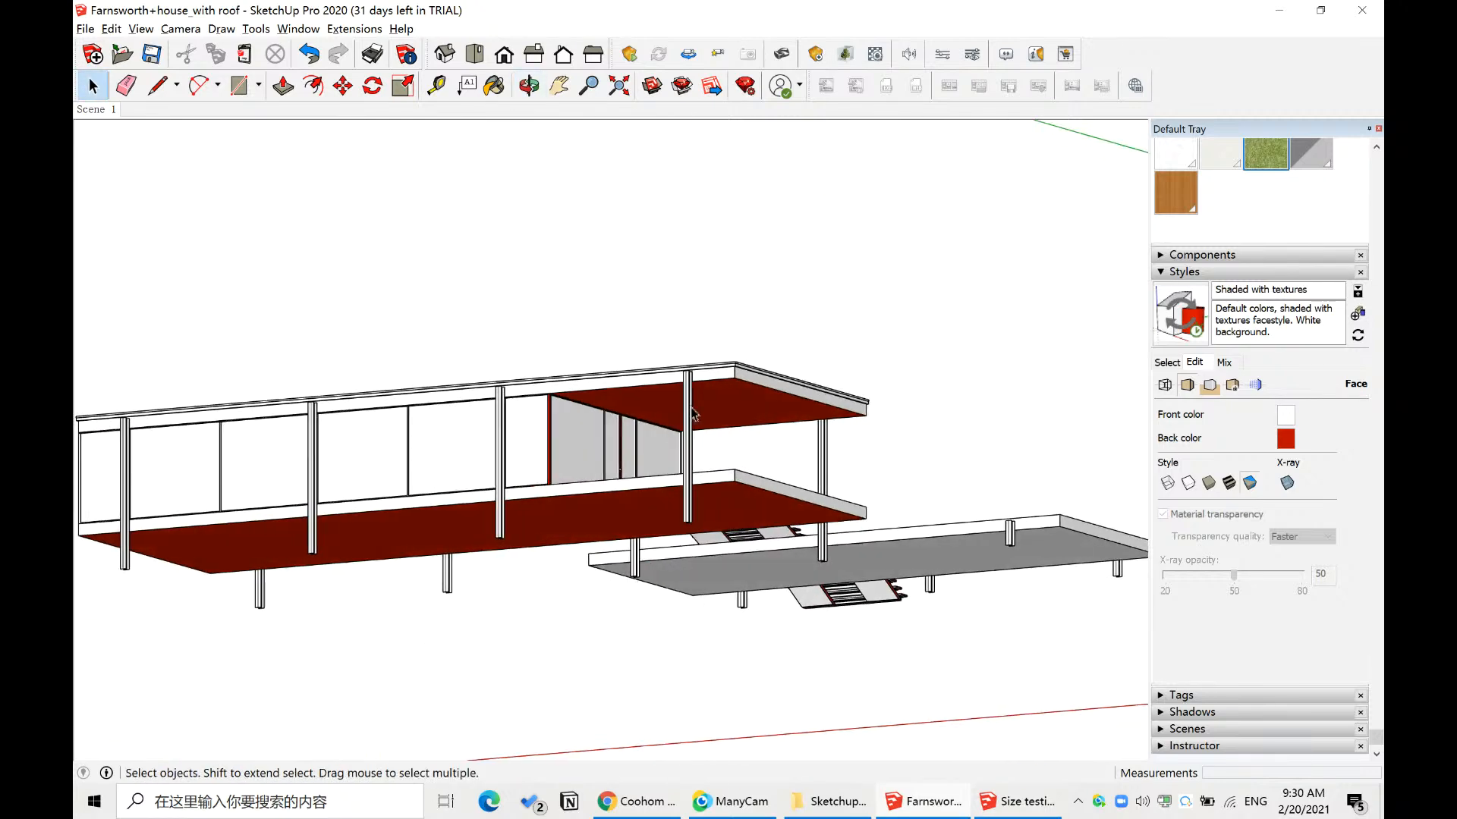
scroll(693, 414, "up", 3)
scroll(862, 459, "up", 3)
left_click(810, 377)
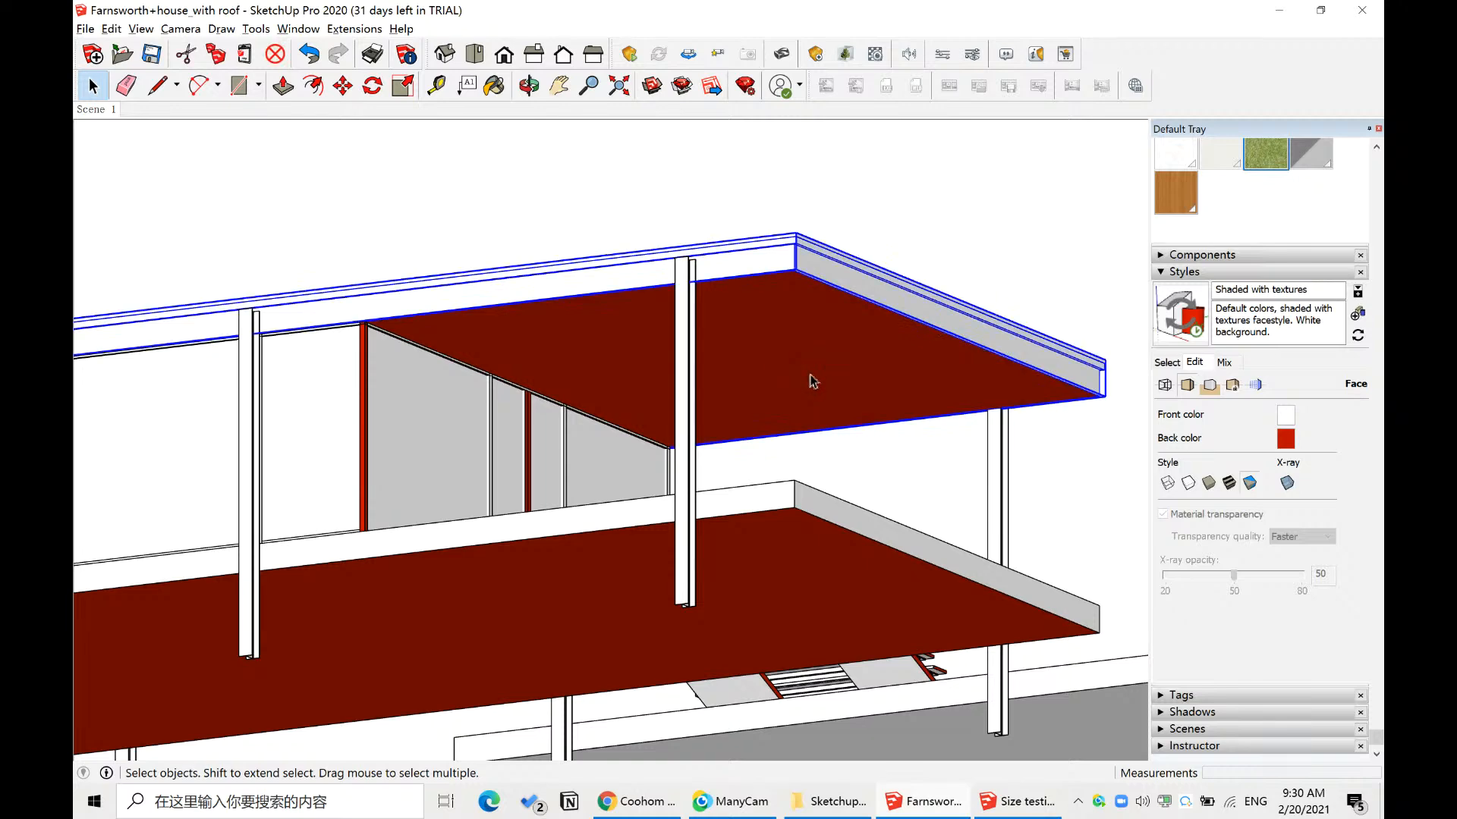
left_click(646, 801)
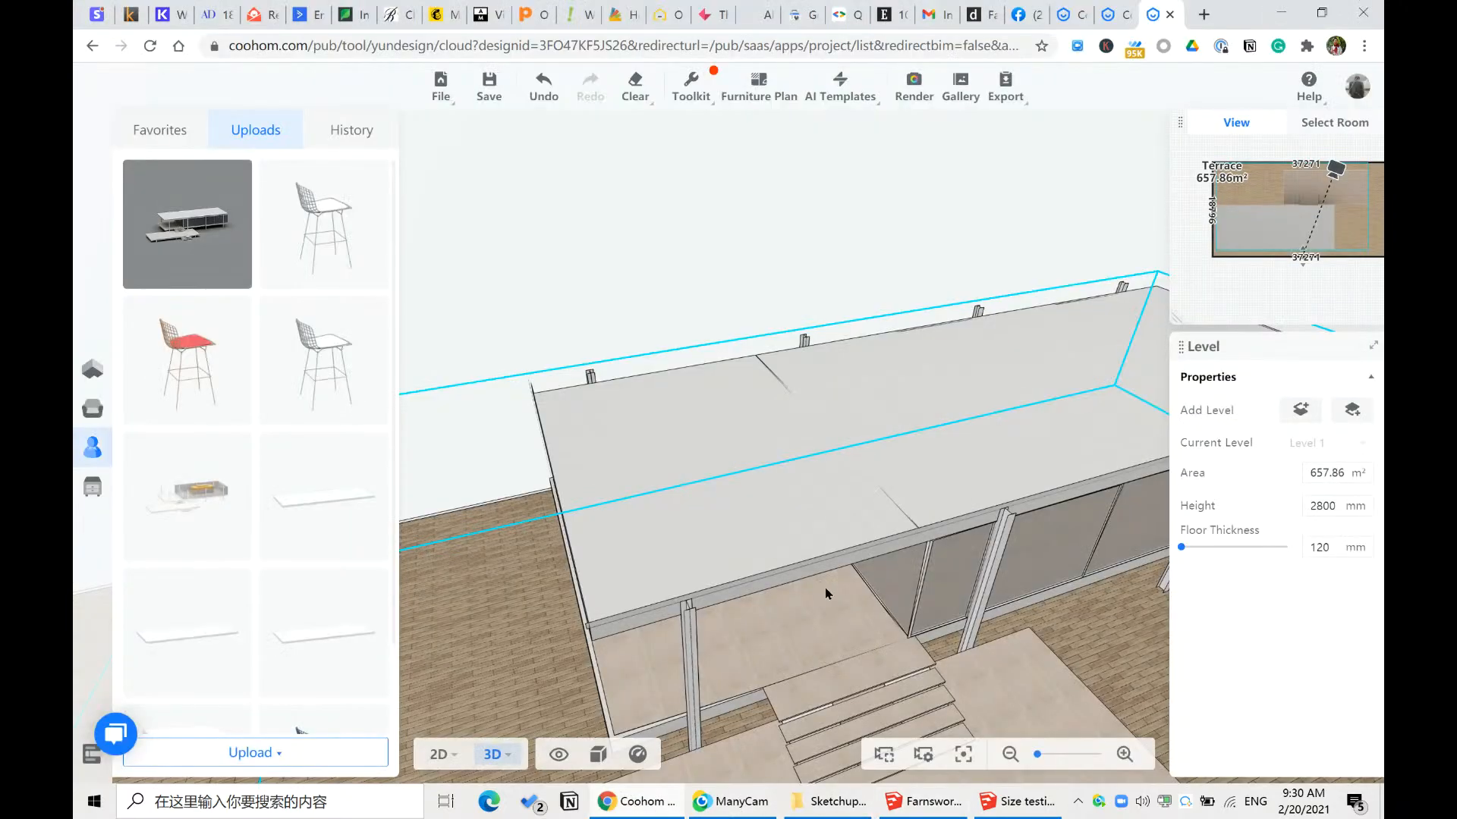
mouse_move(640, 248)
left_mouse_down()
mouse_move(650, 202)
mouse_move(637, 252)
mouse_move(660, 245)
left_mouse_up()
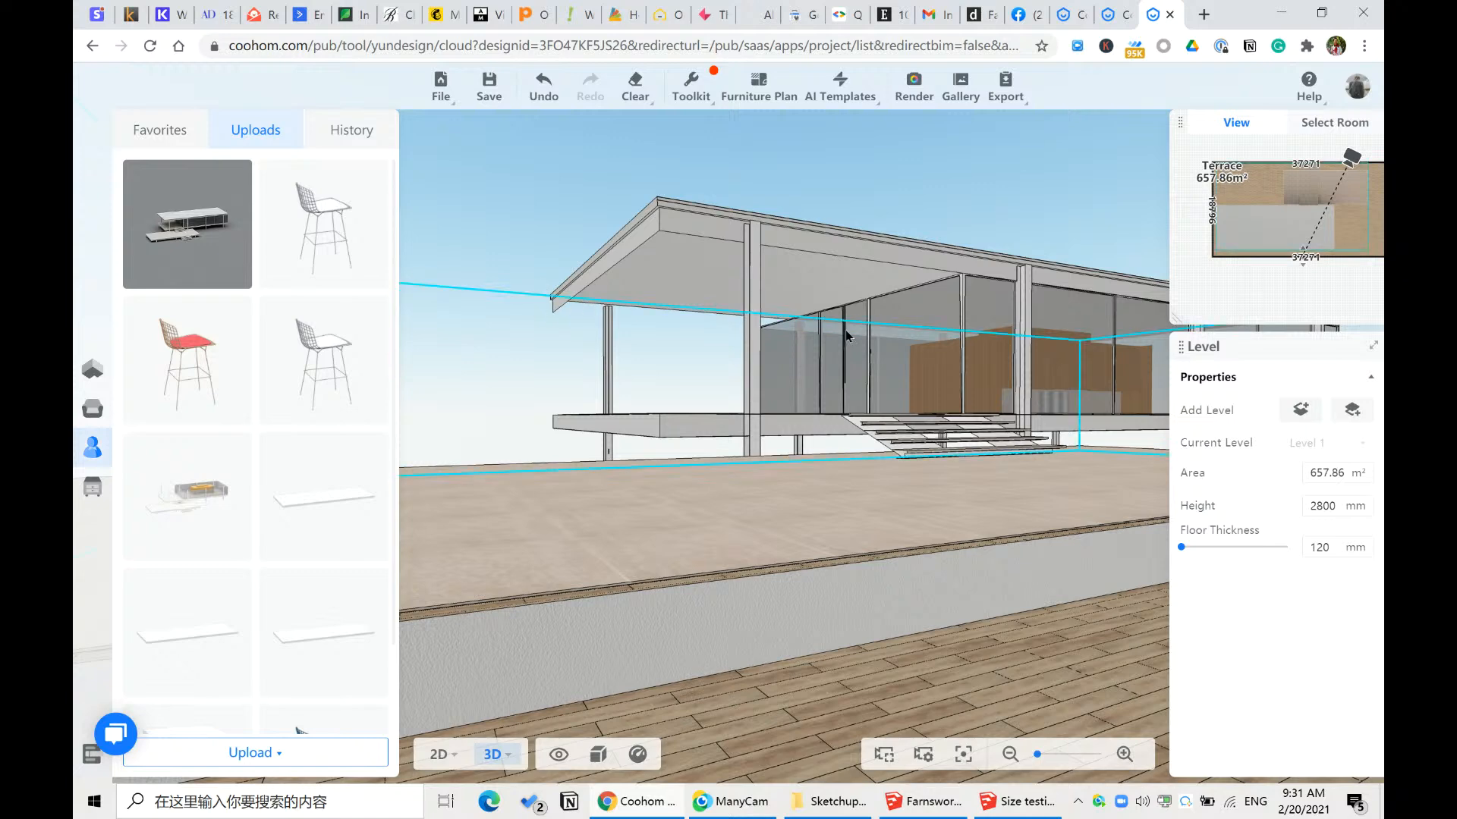
- Switch back to SketchUp and reverse the roof's underside face inside its group
key("alt+Tab")
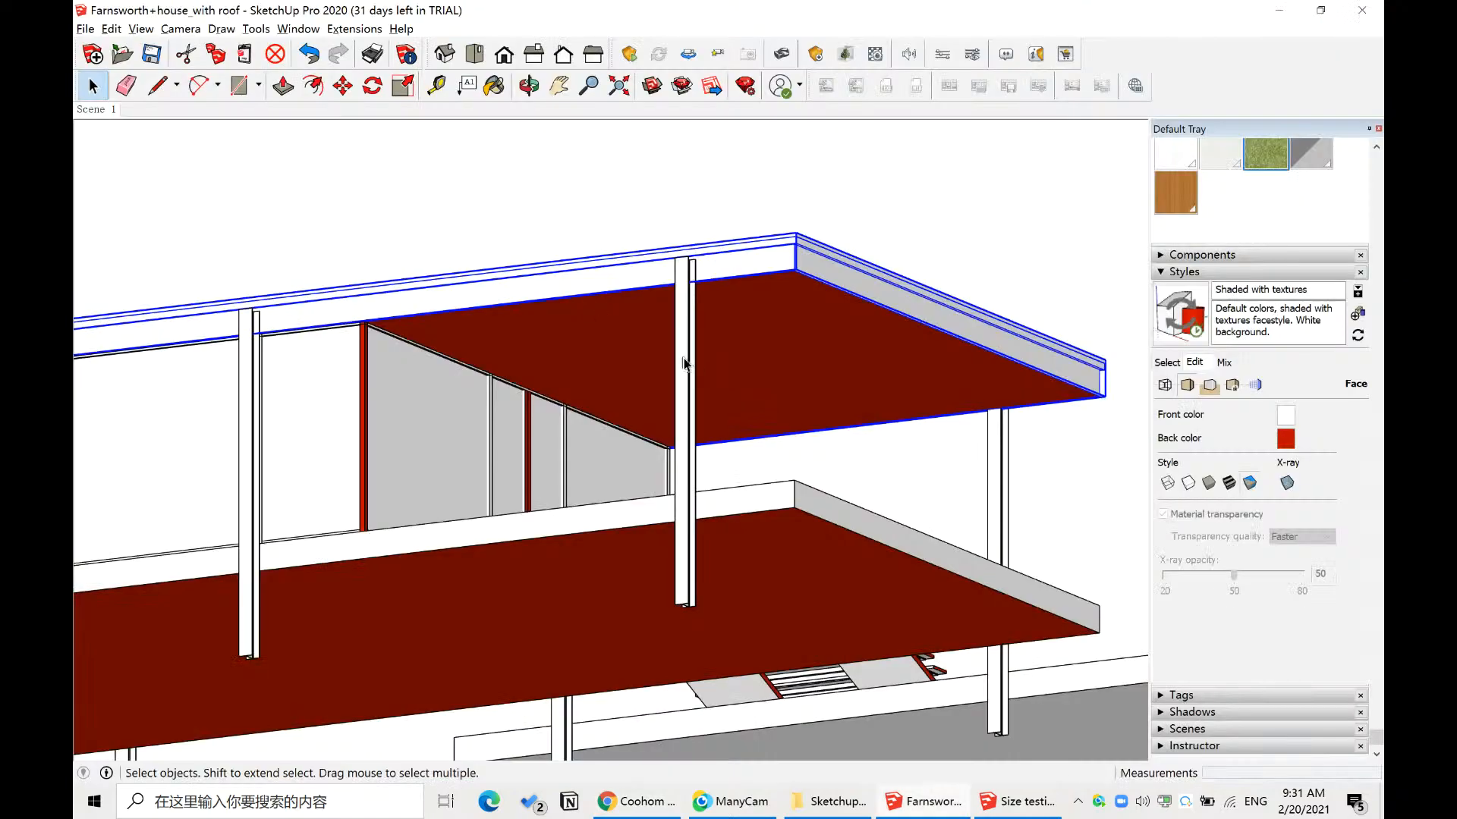
right_click(825, 350)
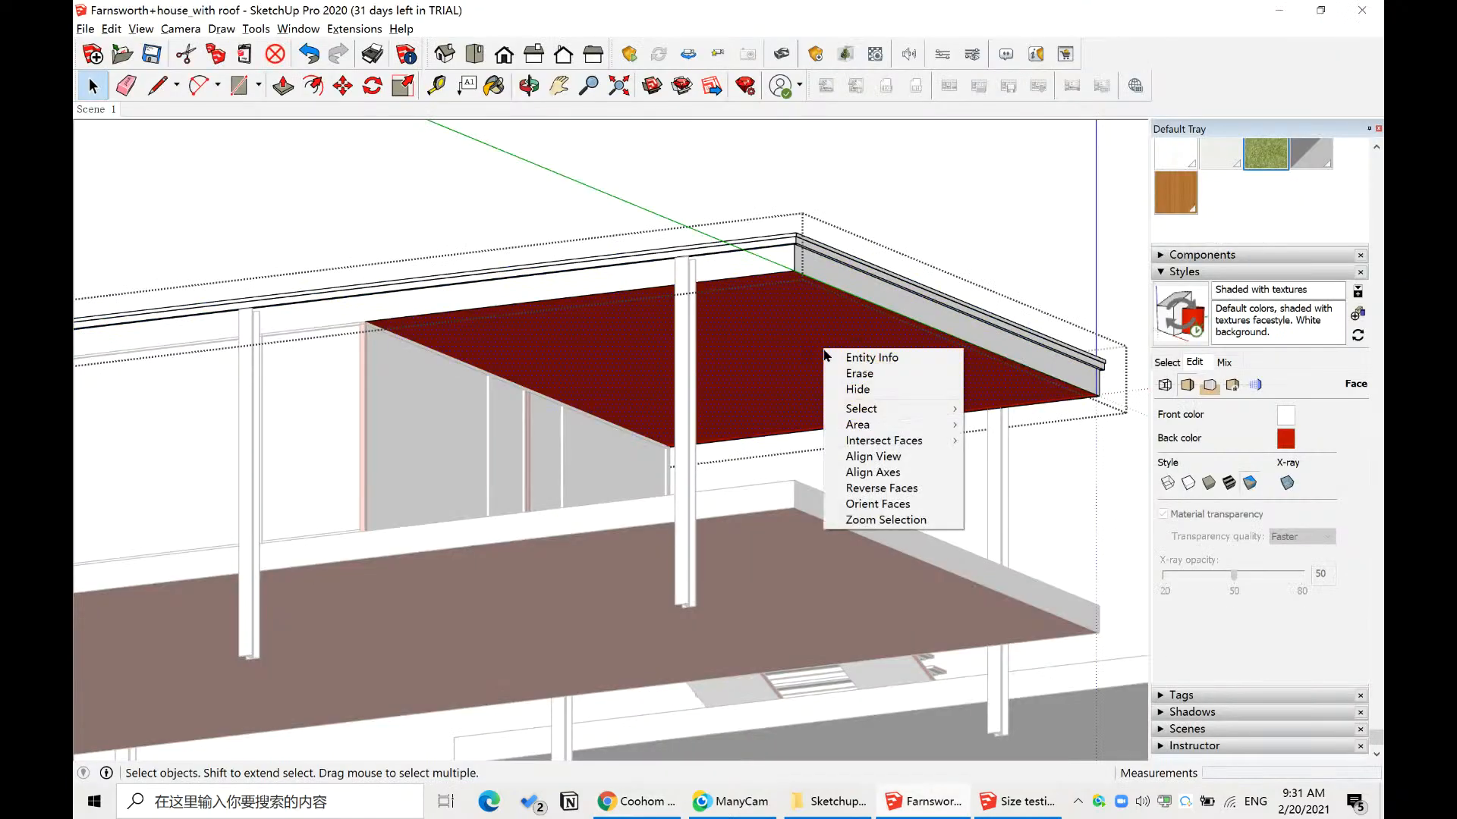
left_click(886, 487)
scroll(862, 432, "down", 3)
middle_click_drag(924, 421, 908, 371)
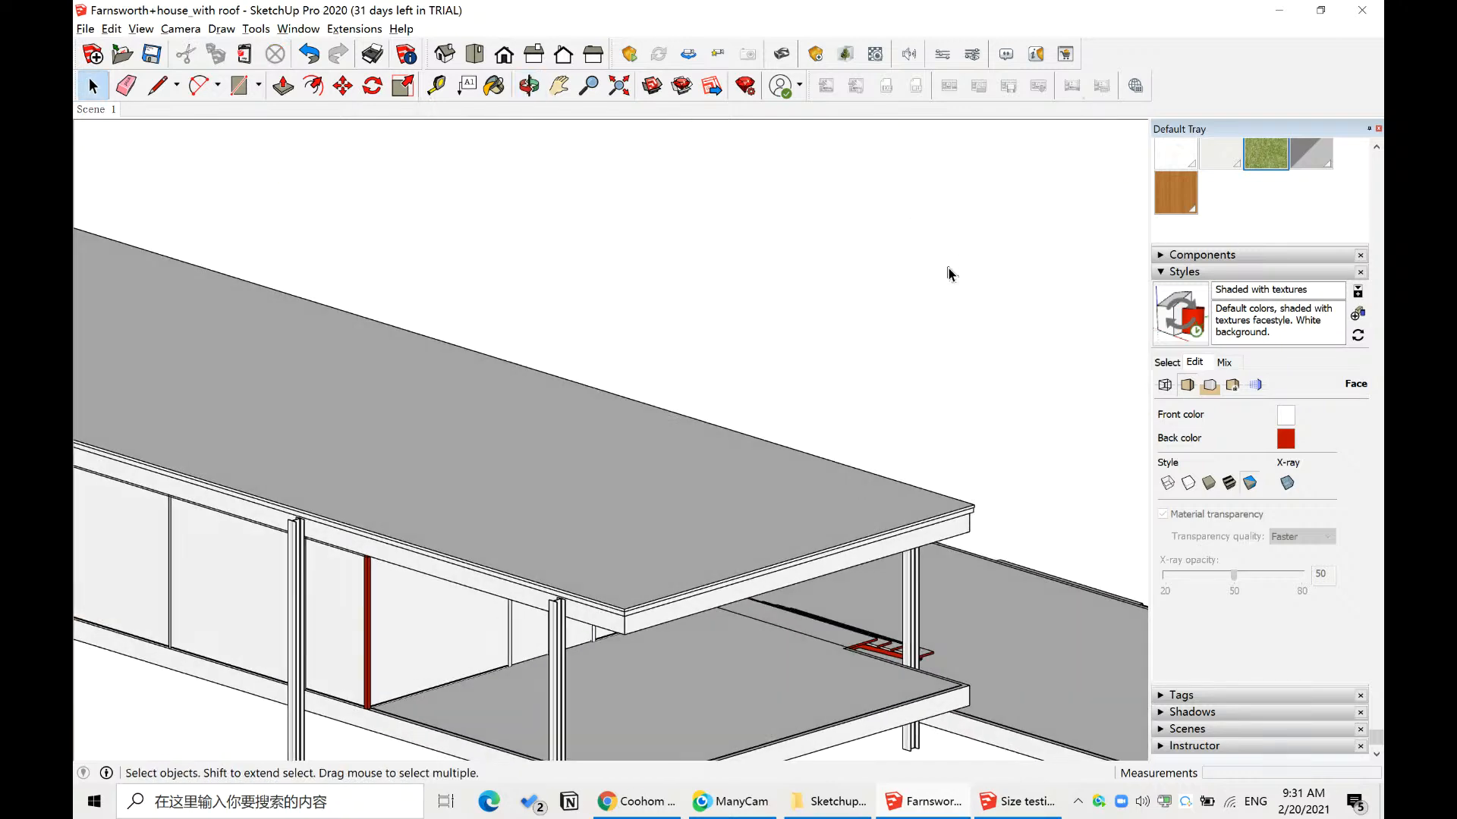
scroll(951, 255, "down", 3)
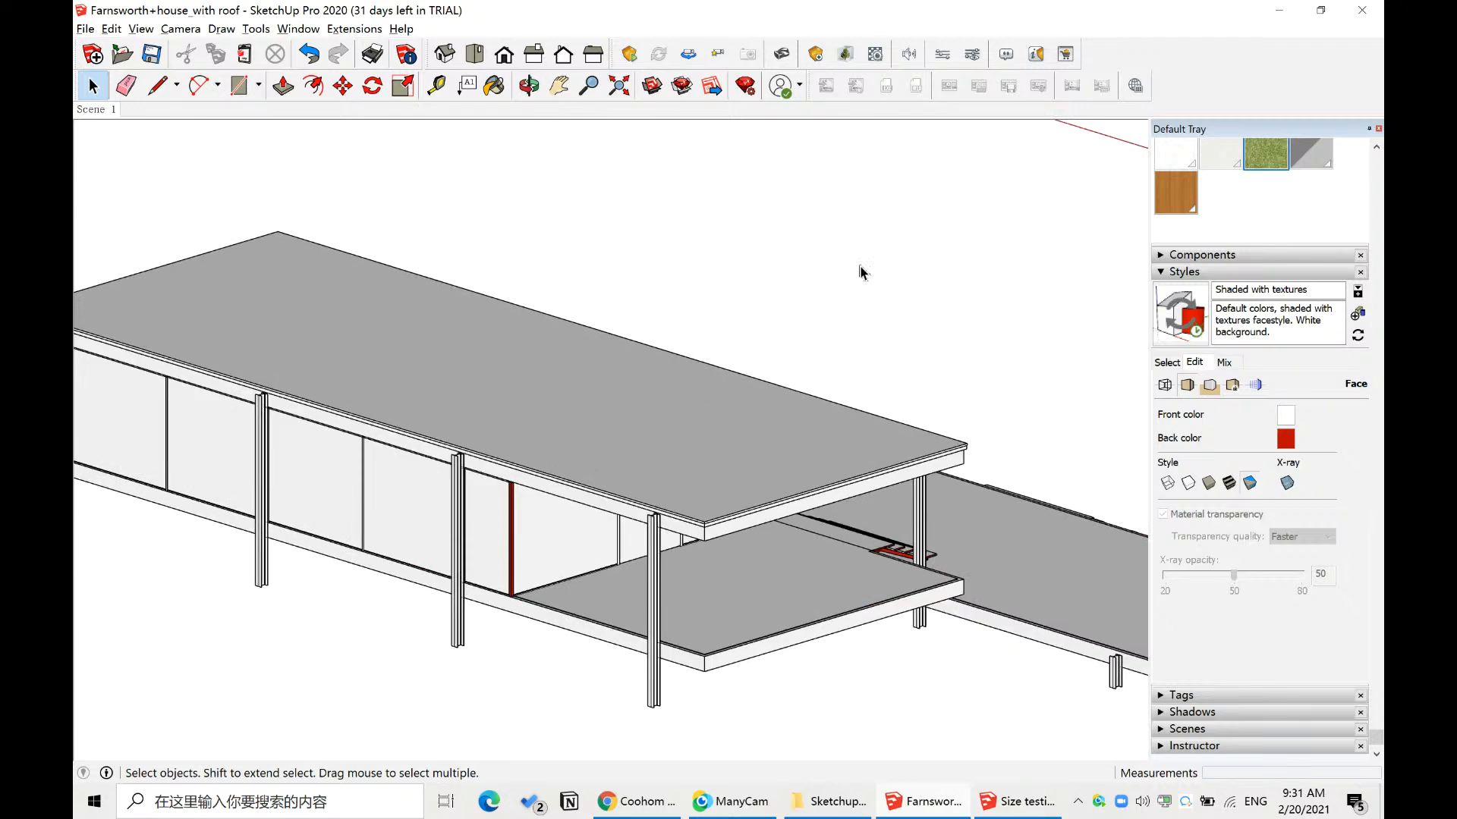
middle_click_drag(863, 275, 812, 353)
middle_click_drag(953, 361, 768, 427)
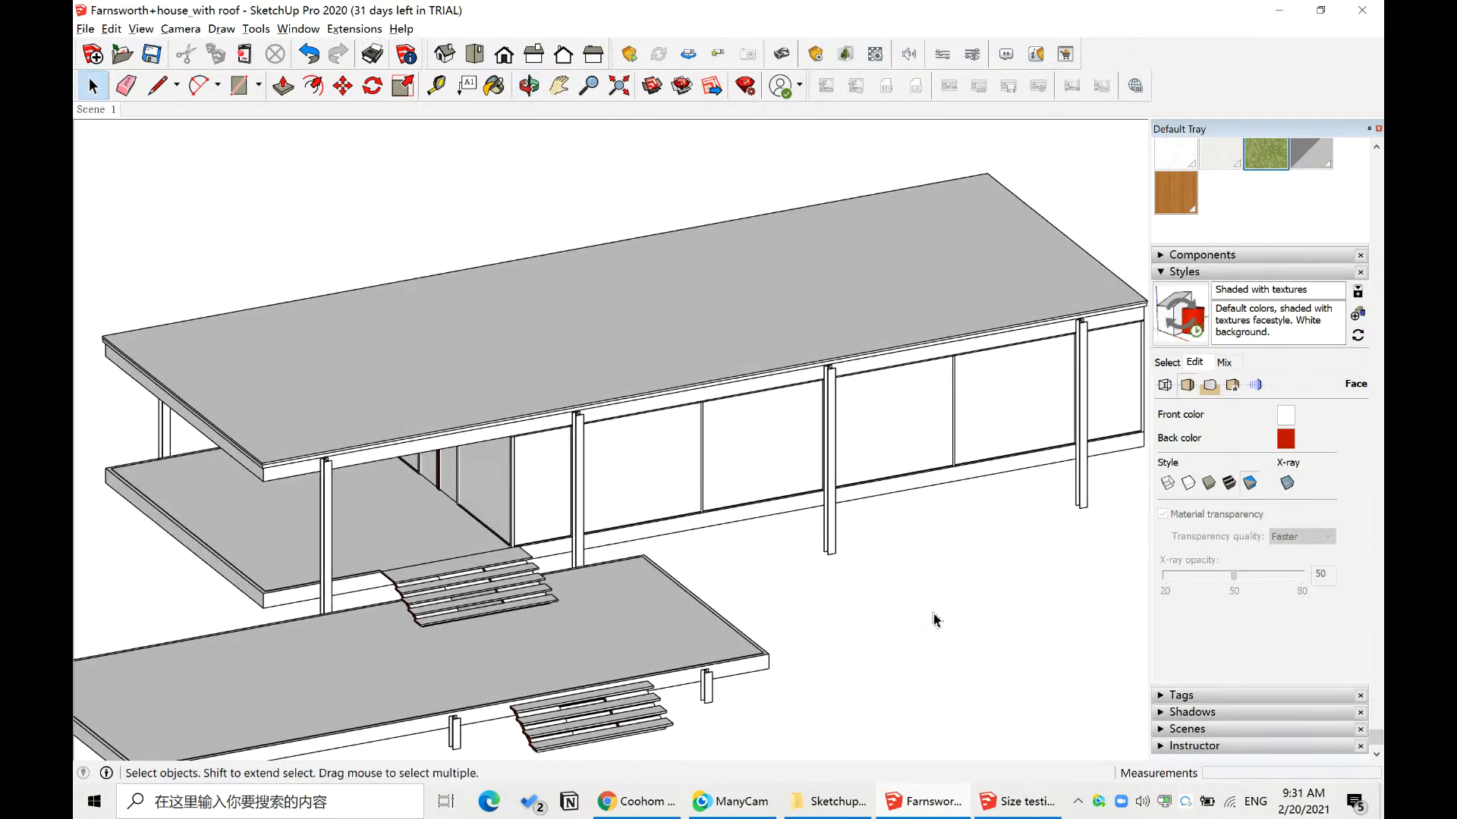
- Open the model file Farnsworth+house_no ceiling from the Sketchup Model folder
left_click(85, 28)
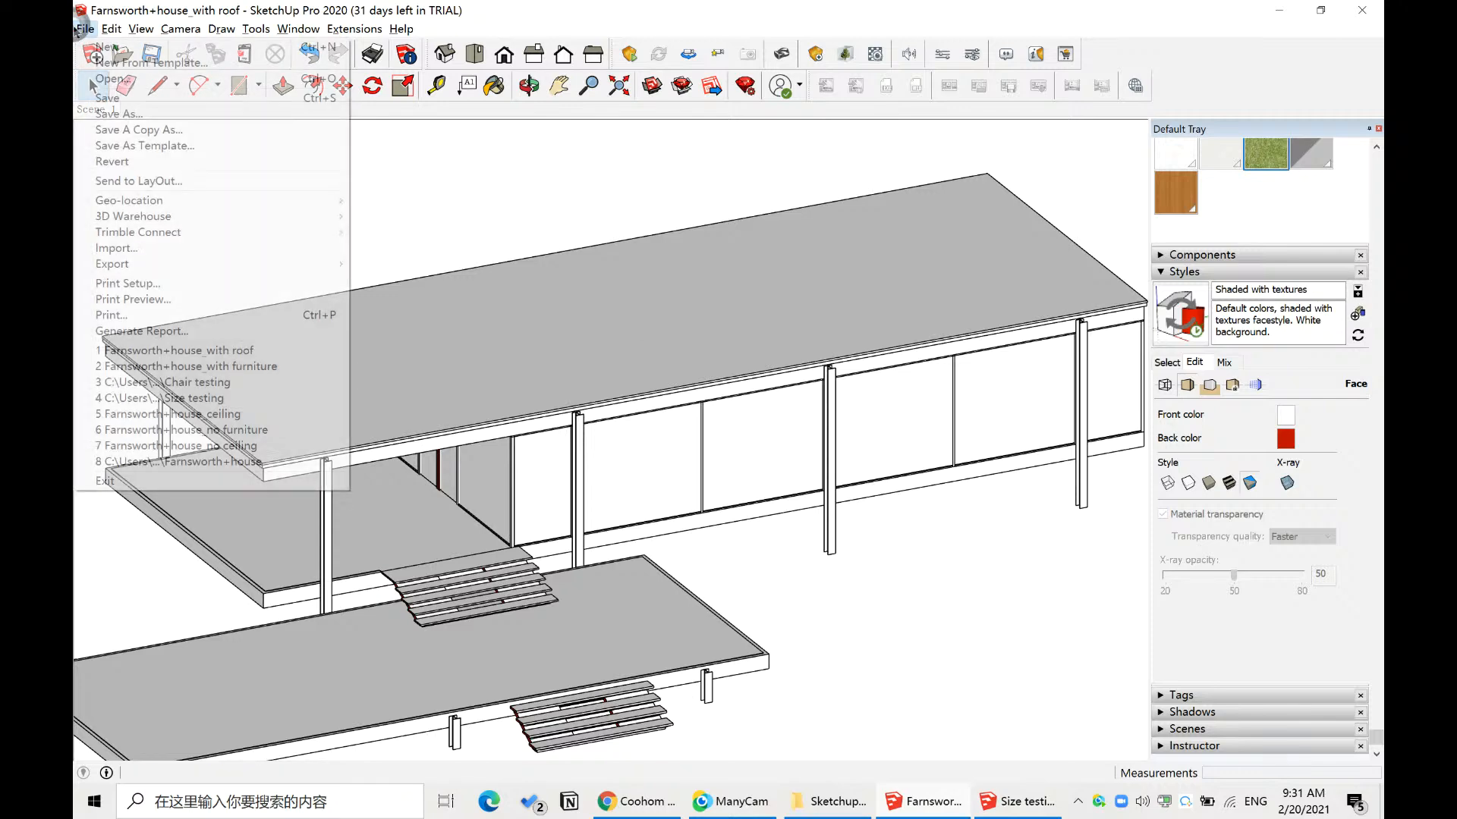
left_click(103, 83)
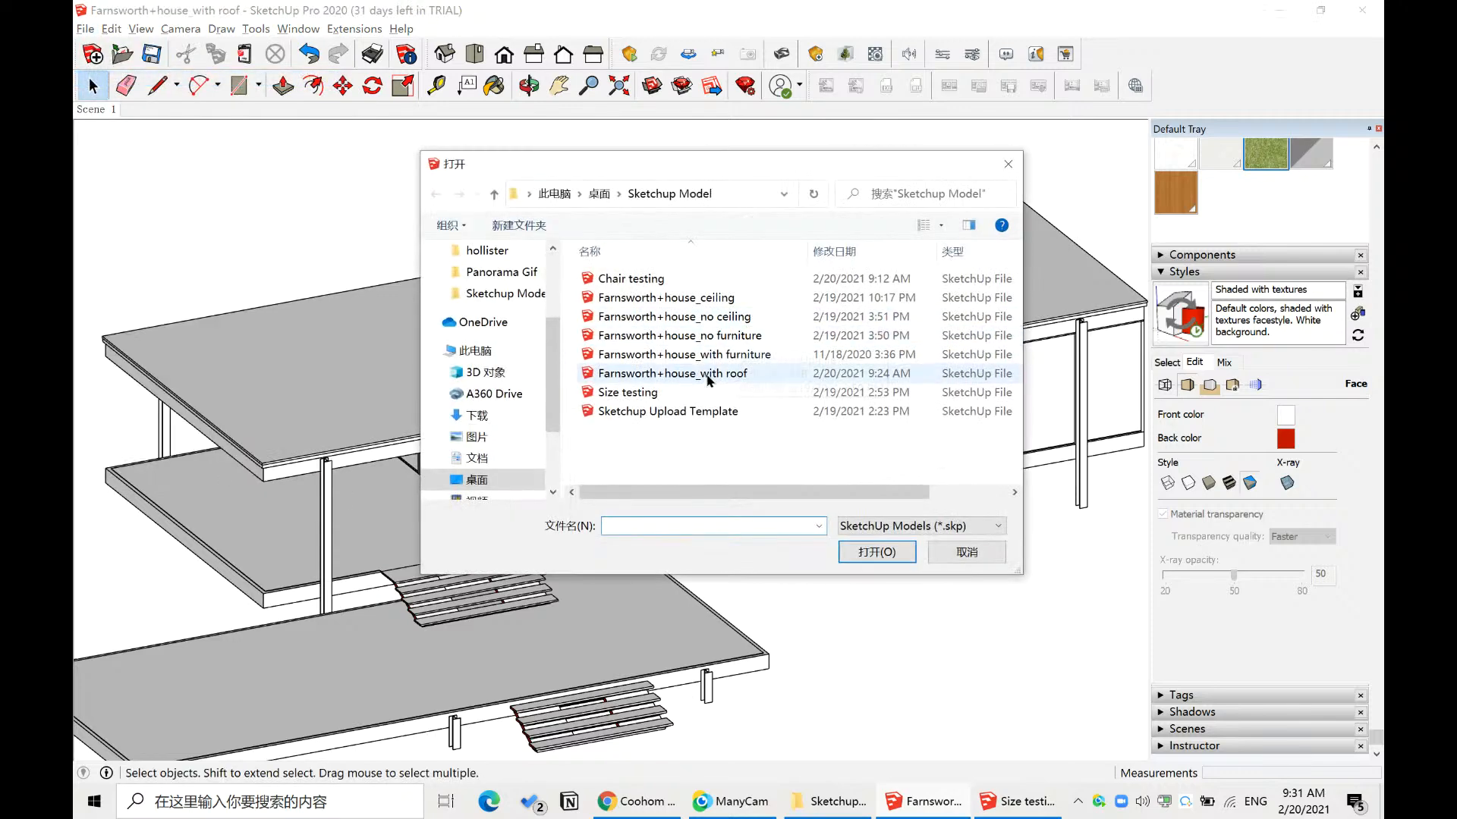
left_click(717, 318)
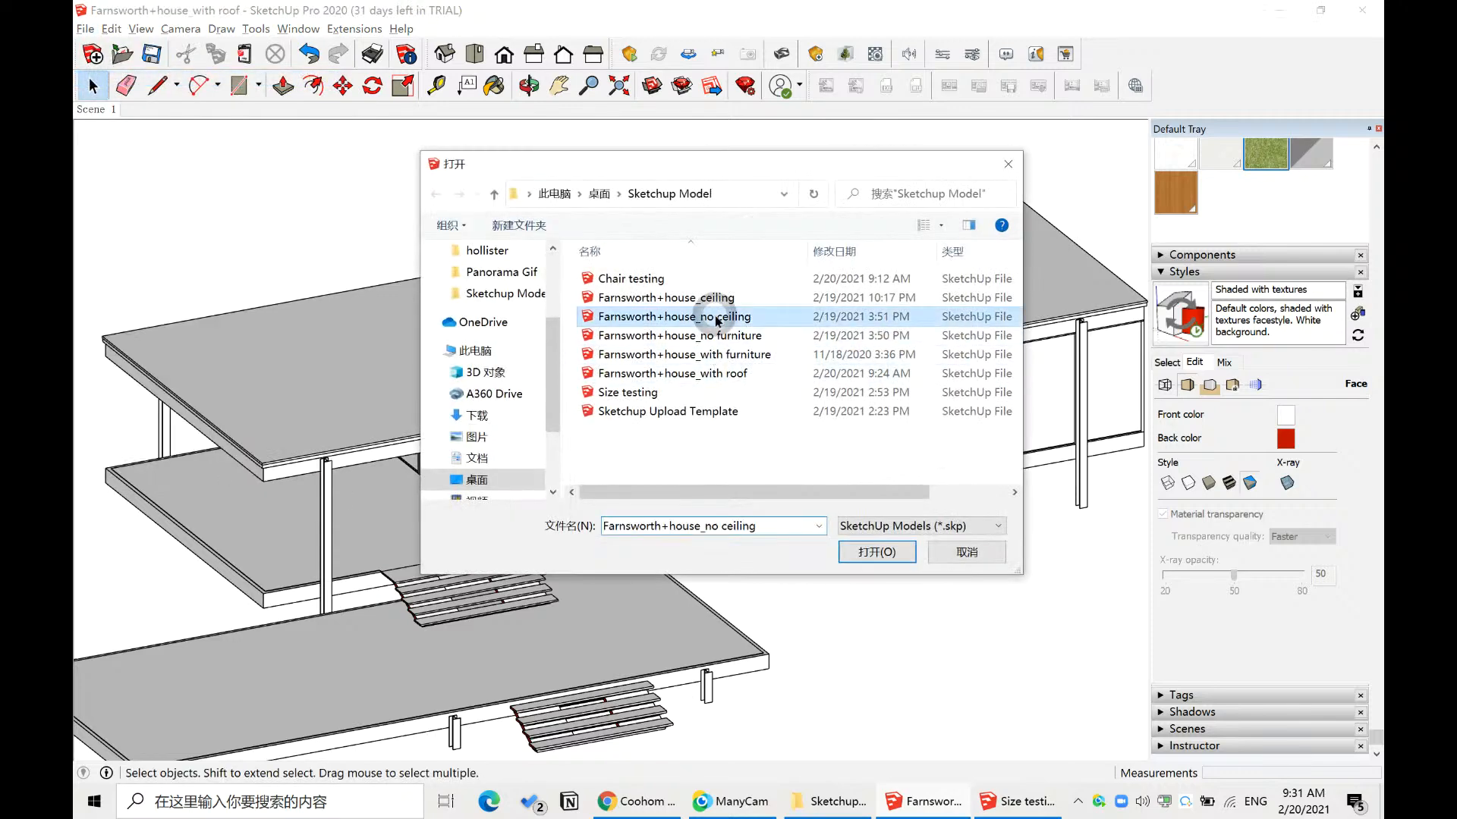
left_click(871, 556)
left_click(748, 445)
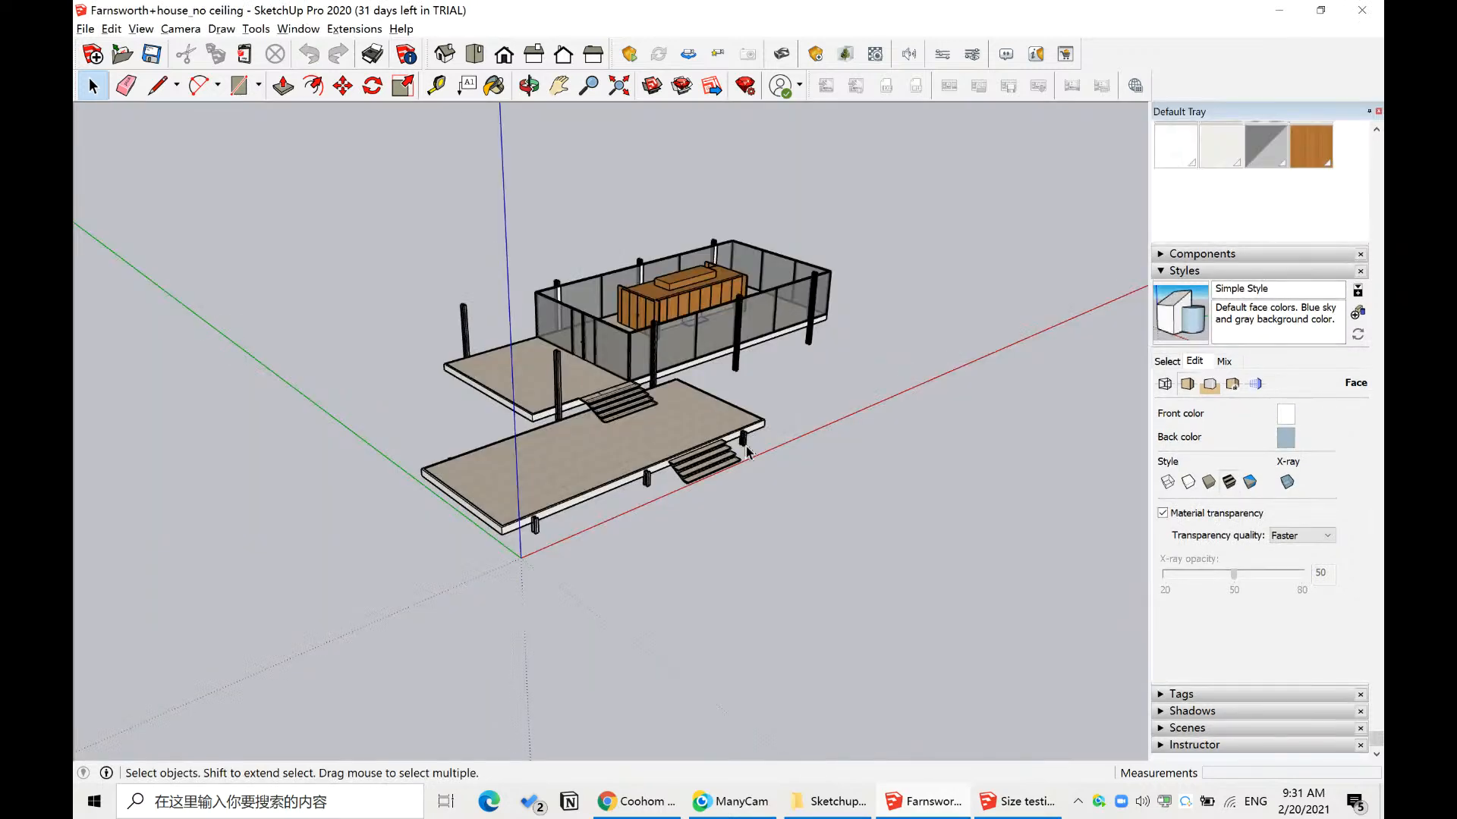
- Examine the roofless house's glass walls, wooden core and decks from above
middle_click_drag(790, 355, 559, 494)
scroll(758, 432, "up", 3)
middle_click_drag(758, 433, 937, 560)
scroll(683, 390, "up", 5)
scroll(671, 387, "down", 2)
scroll(656, 421, "down", 3)
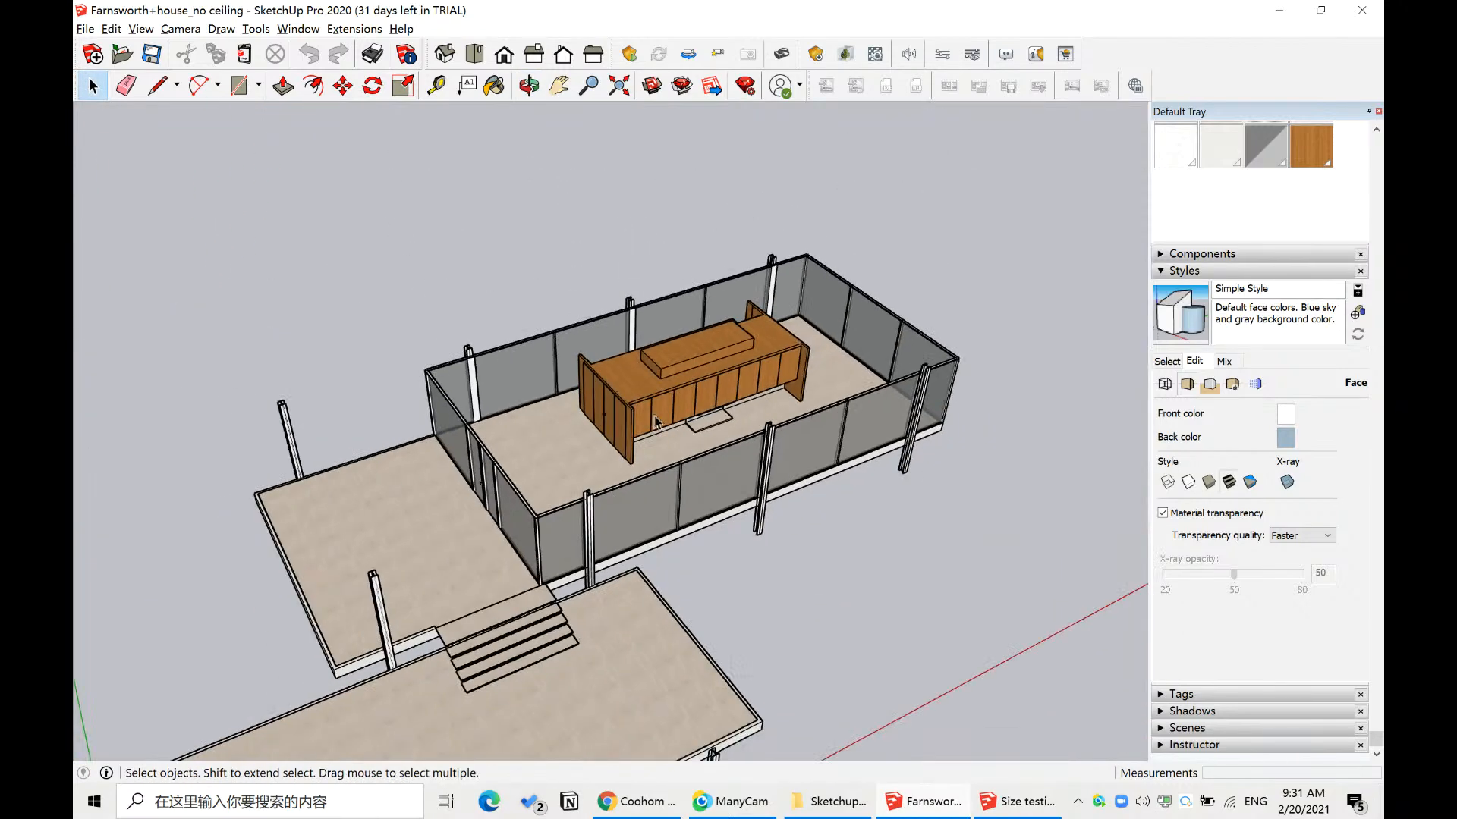
scroll(656, 422, "up", 3)
scroll(852, 491, "down", 3)
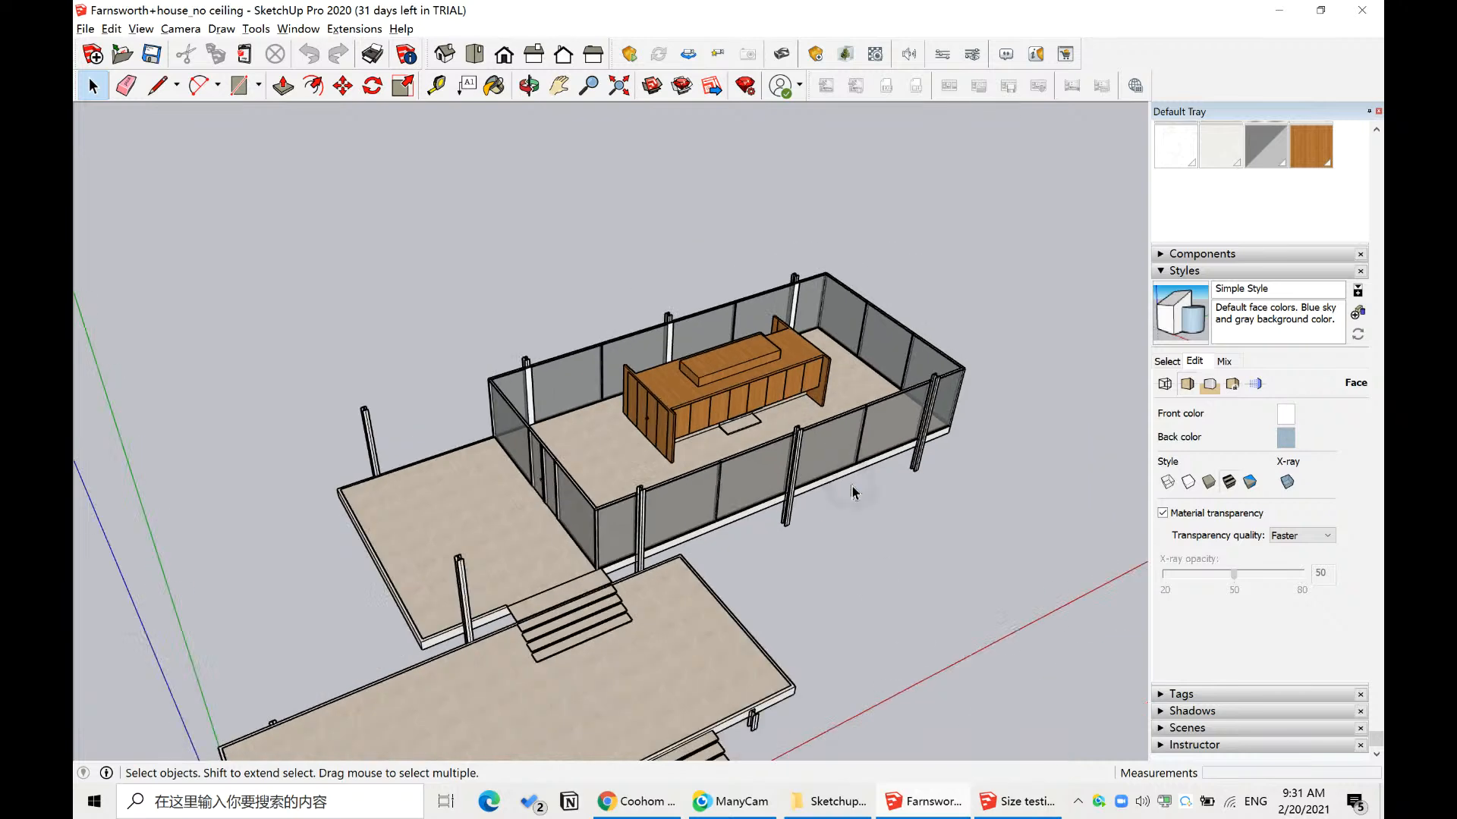
middle_click_drag(852, 491, 899, 553)
- Switch to Coohom and delete the roofed Farnsworth house from the terrace
left_click(648, 814)
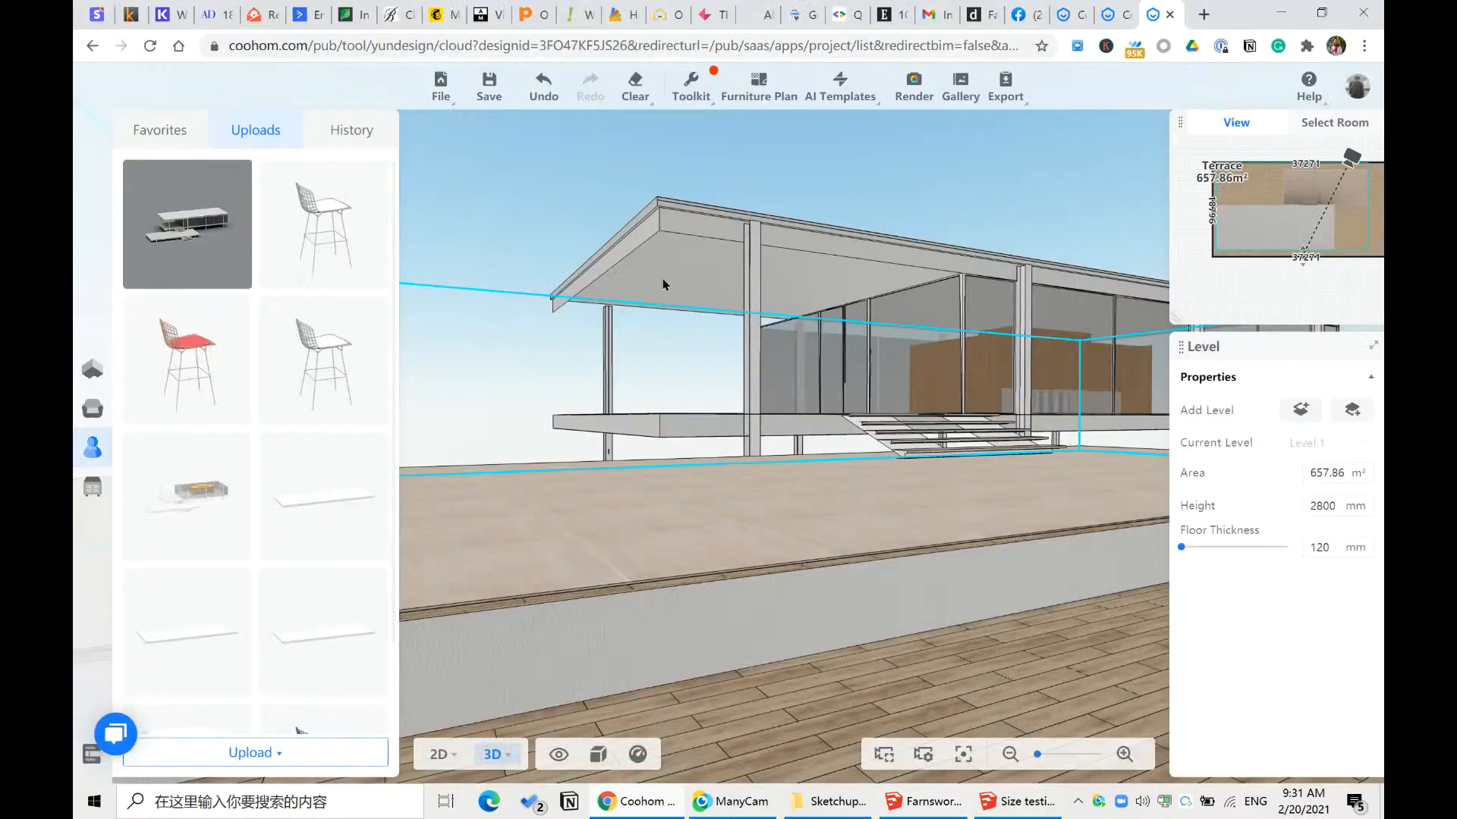
scroll(720, 296, "down", 5)
left_click_drag(813, 190, 796, 246)
scroll(796, 247, "down", 3)
left_click(787, 460)
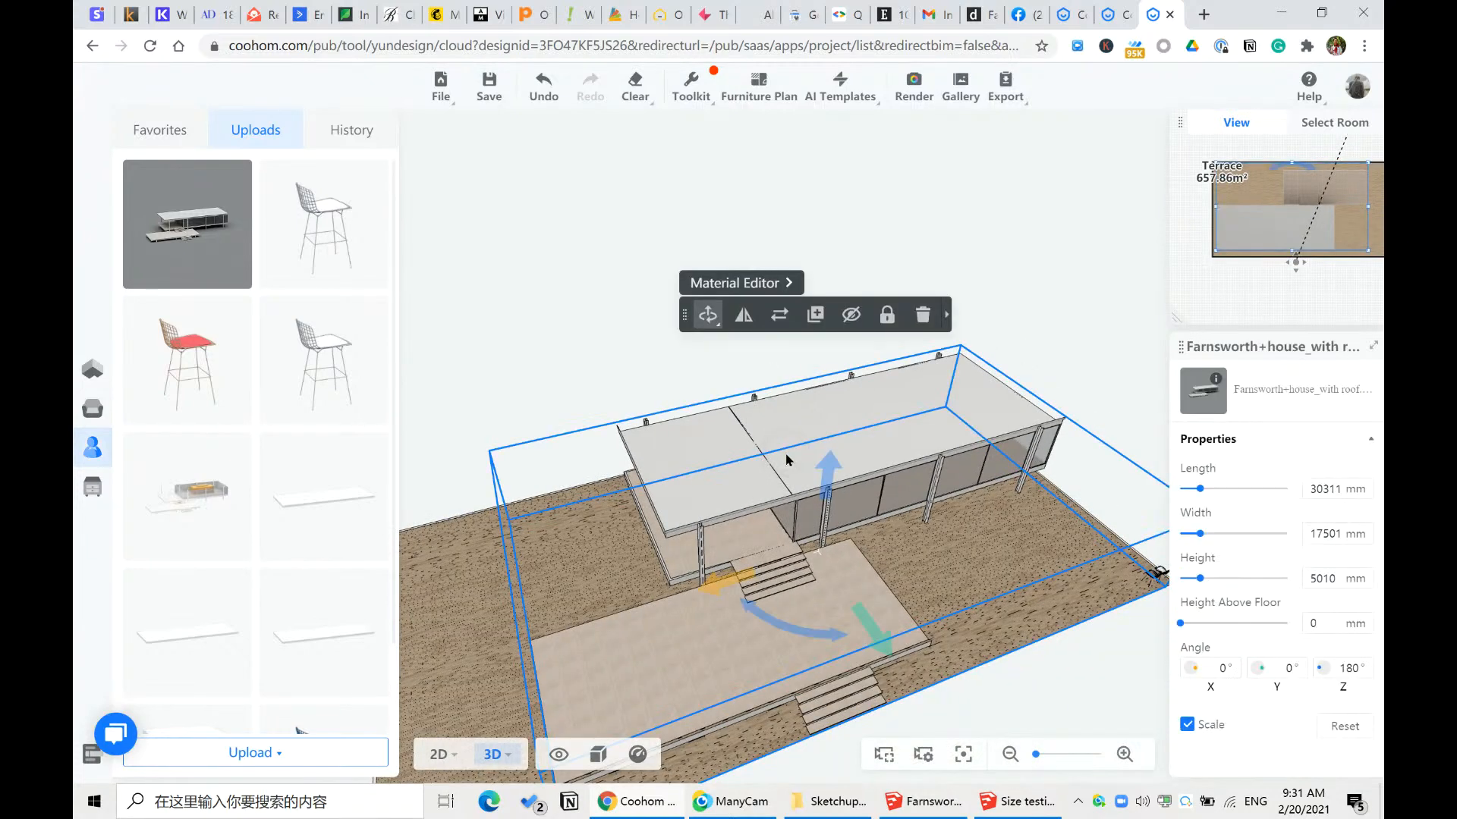
key("Delete")
scroll(862, 397, "down", 5)
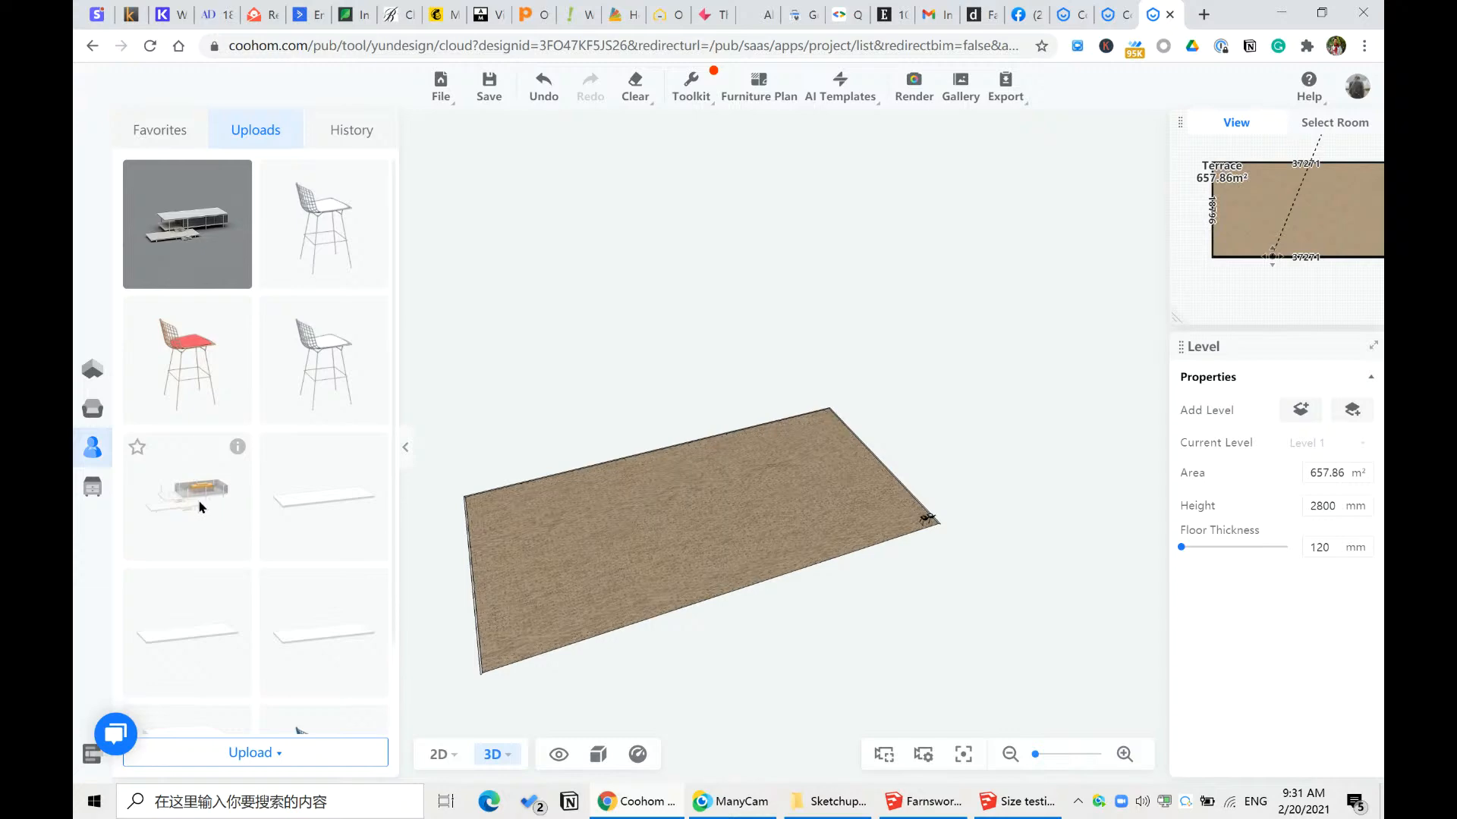
- Place the uploaded Farnsworth+house_no ceiling model on the terrace in the 2D plan
left_click_drag(203, 509, 747, 481)
key("1")
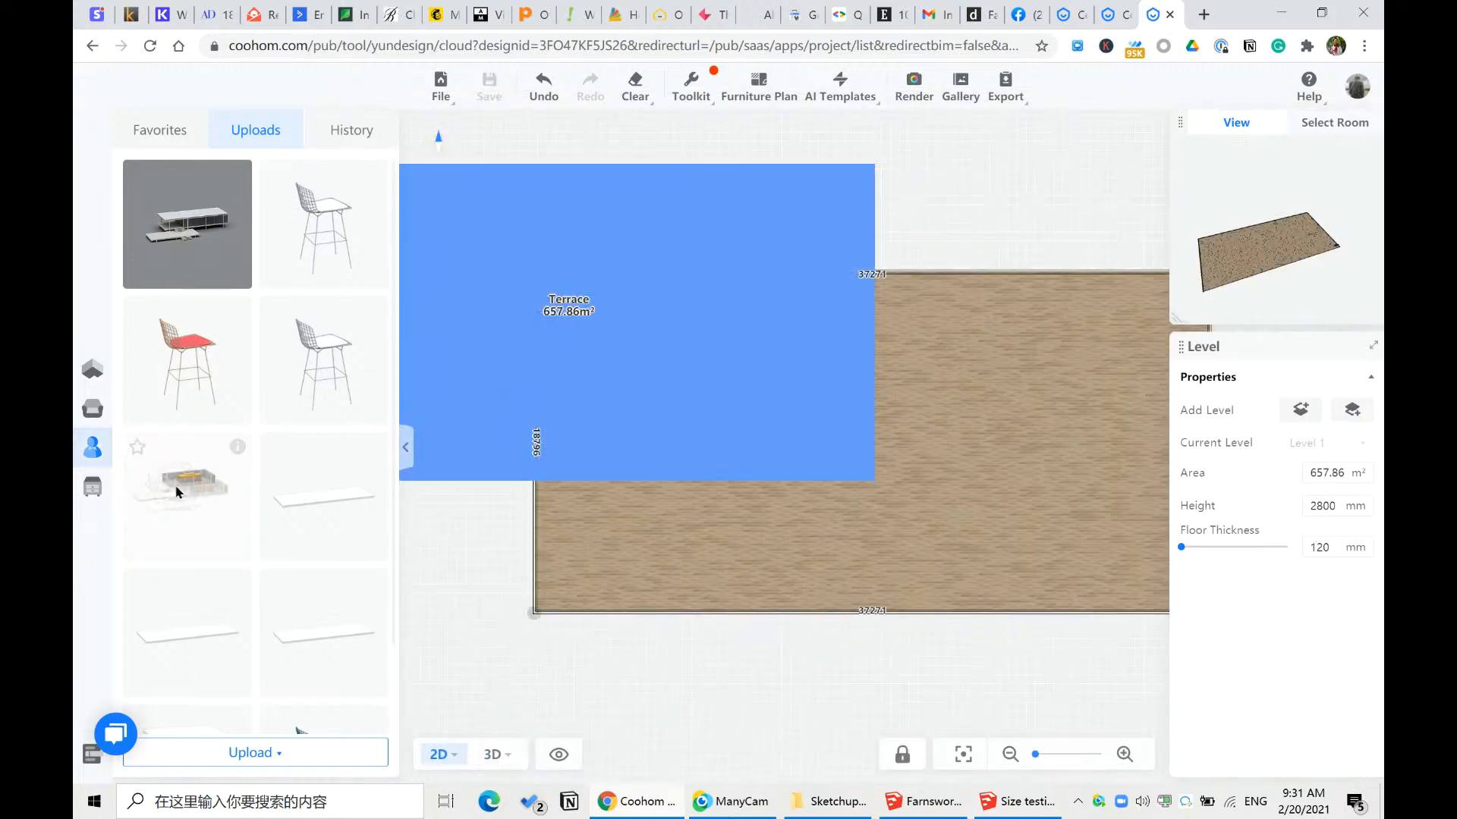
scroll(178, 492, "down", 2)
left_click_drag(176, 487, 876, 449)
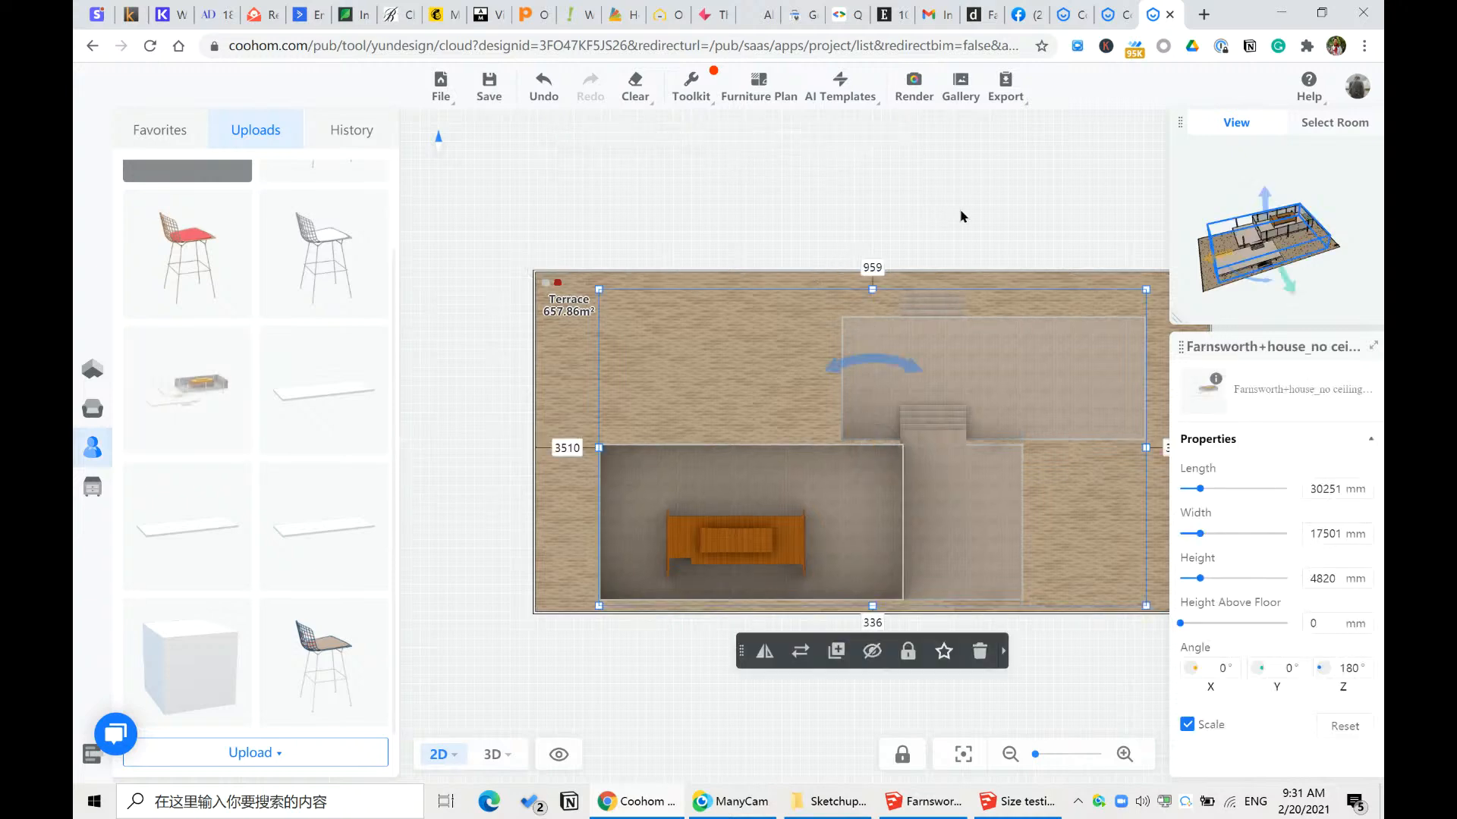
- Return to the 3D view and inspect the roofless house on the terrace
key("3")
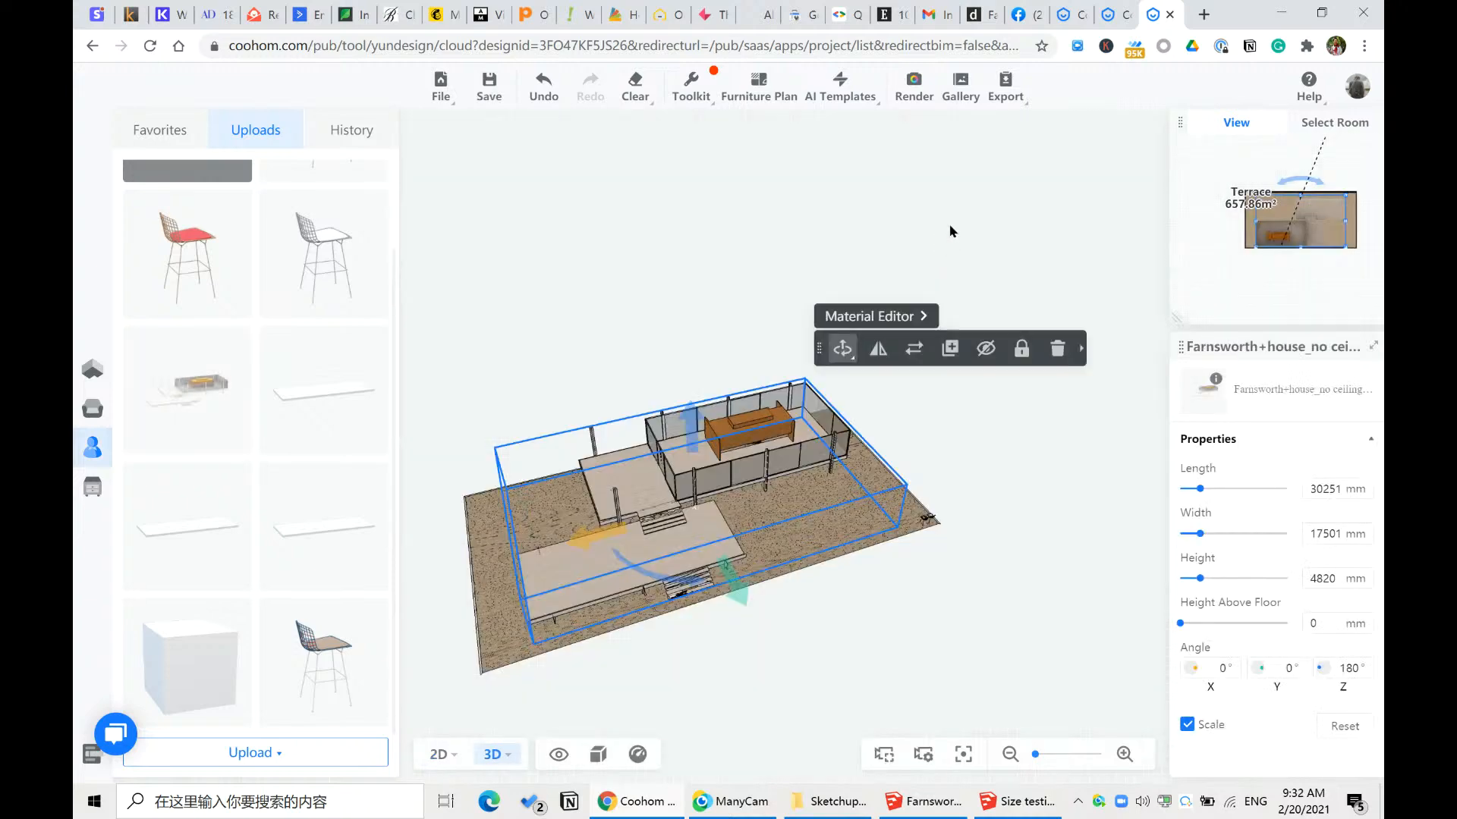
left_click(941, 585)
scroll(720, 470, "up", 5)
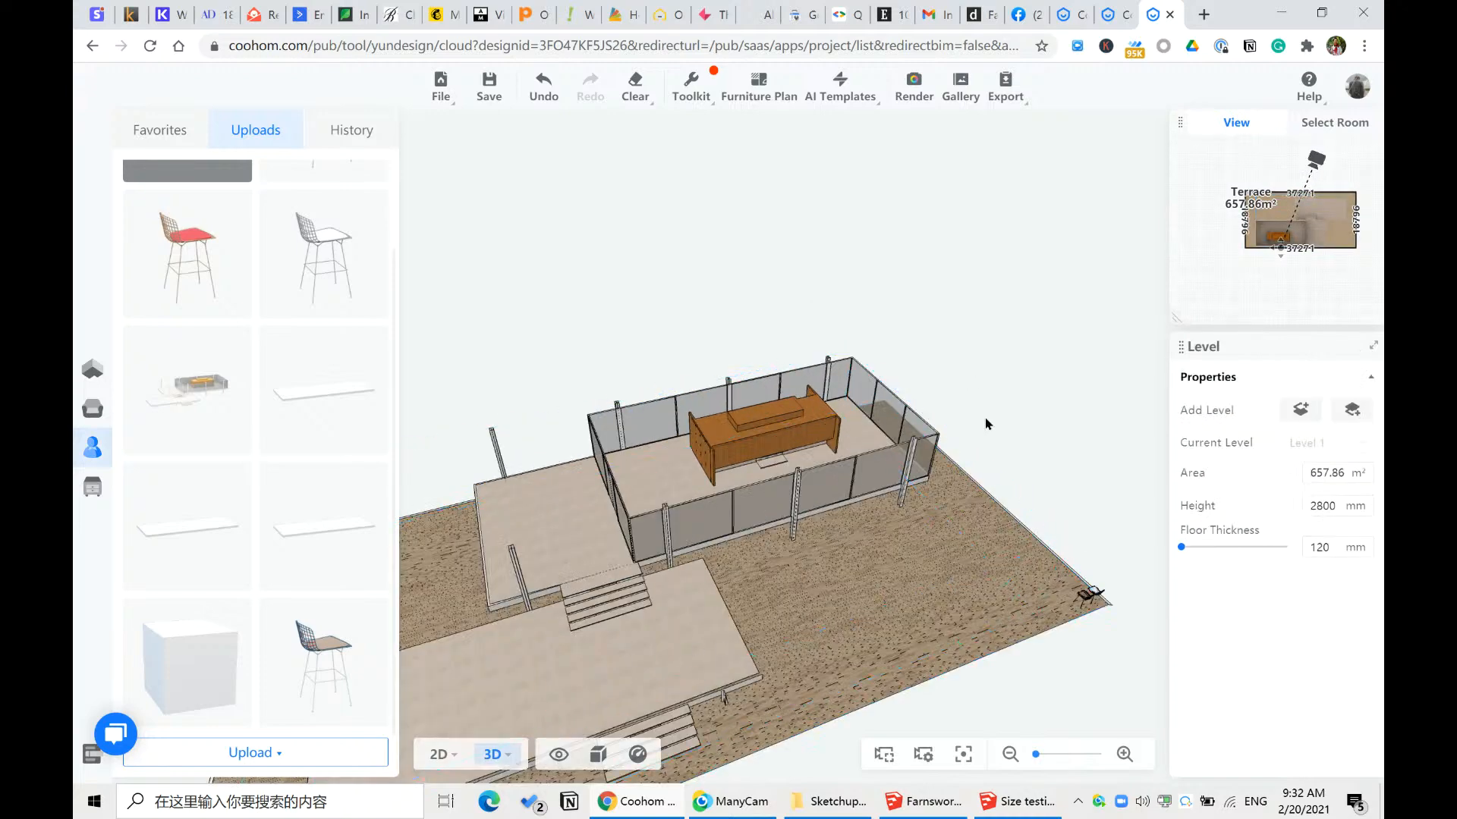
left_click_drag(1000, 358, 823, 346)
- Switch to SketchUp and open the model file Farnsworth+house_ceiling
key("alt+Tab")
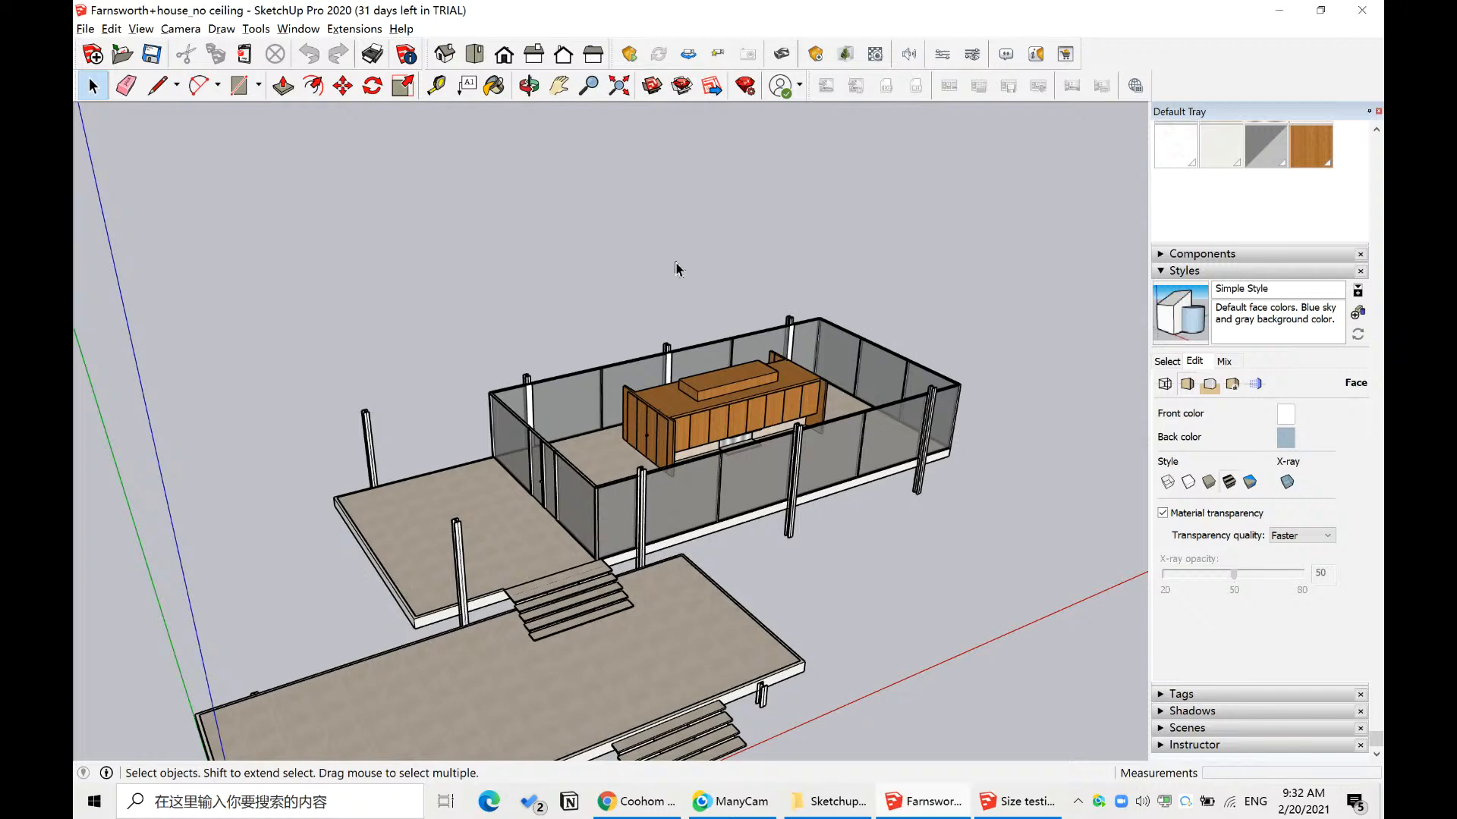
left_click(85, 29)
left_click(114, 78)
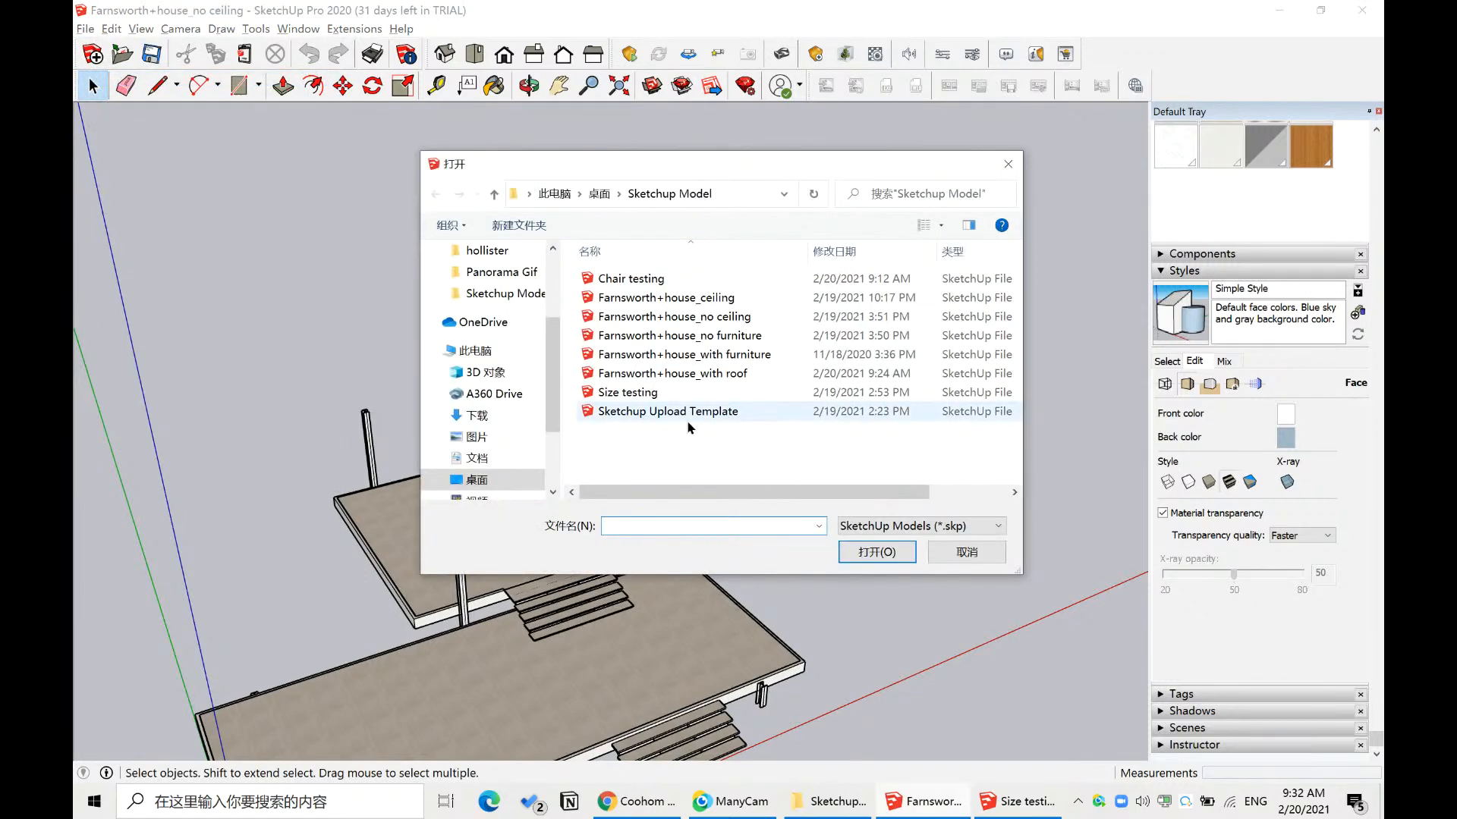
left_click(698, 375)
key("Up")
key("Up")
key("Up")
key("Up")
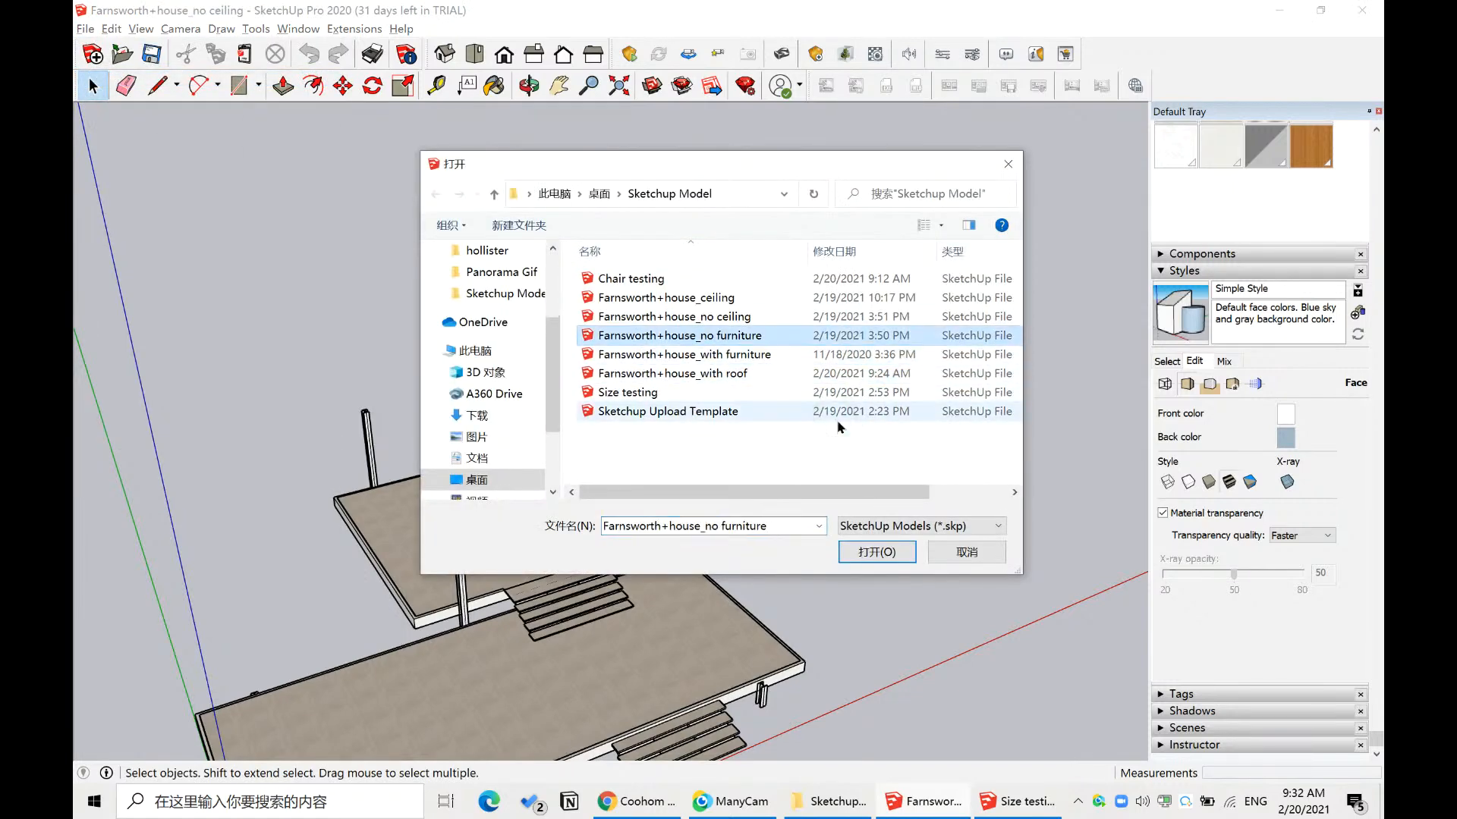
key("Return")
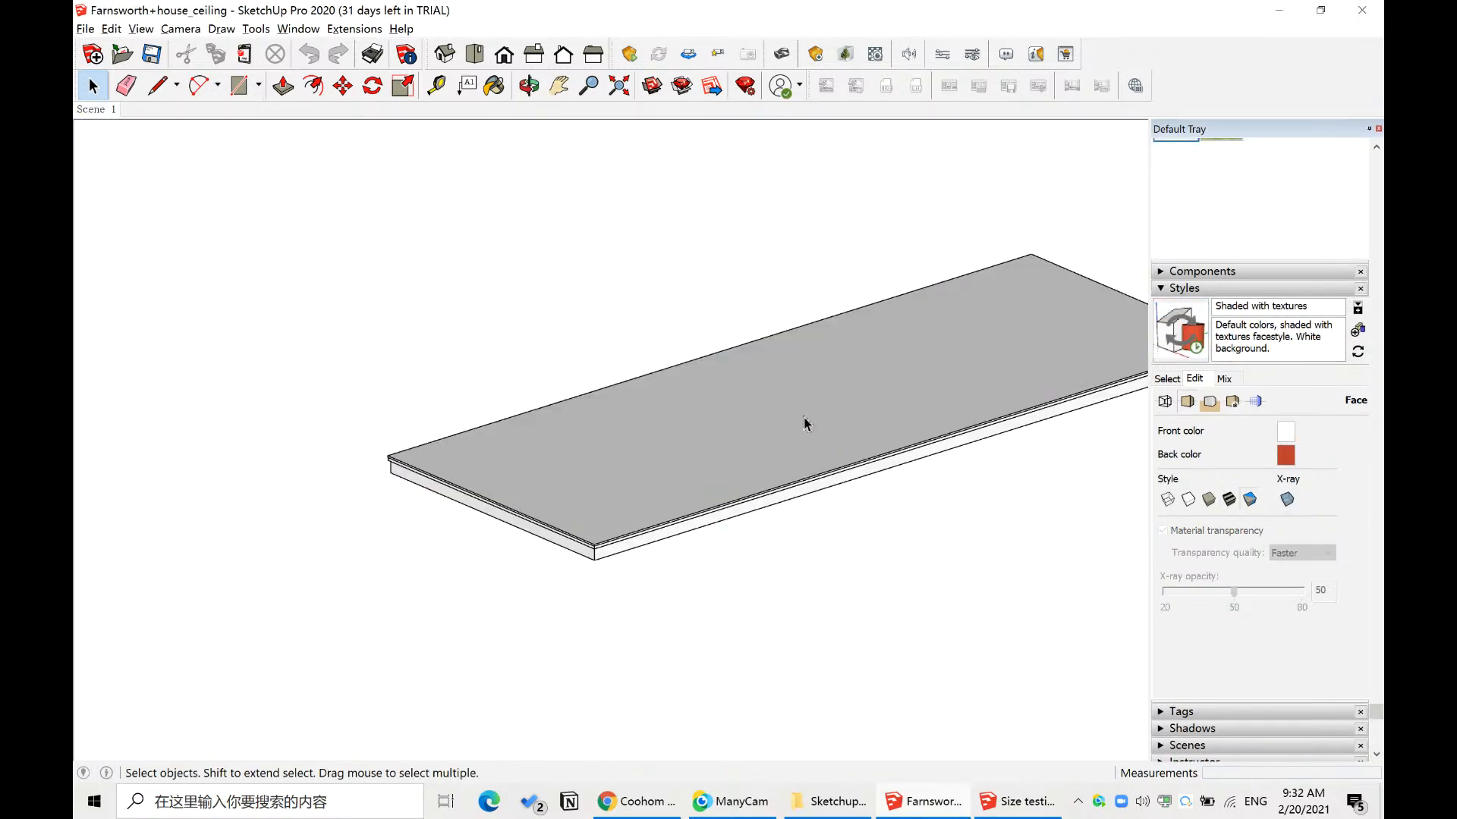
- Draw a ground rectangle about 9450 by 5690 cm from the origin, extending beneath the floating roof slab
scroll(476, 347, "down", 3)
scroll(849, 563, "down", 2)
middle_click_drag(849, 563, 764, 524)
scroll(524, 446, "up", 4)
scroll(560, 435, "down", 4)
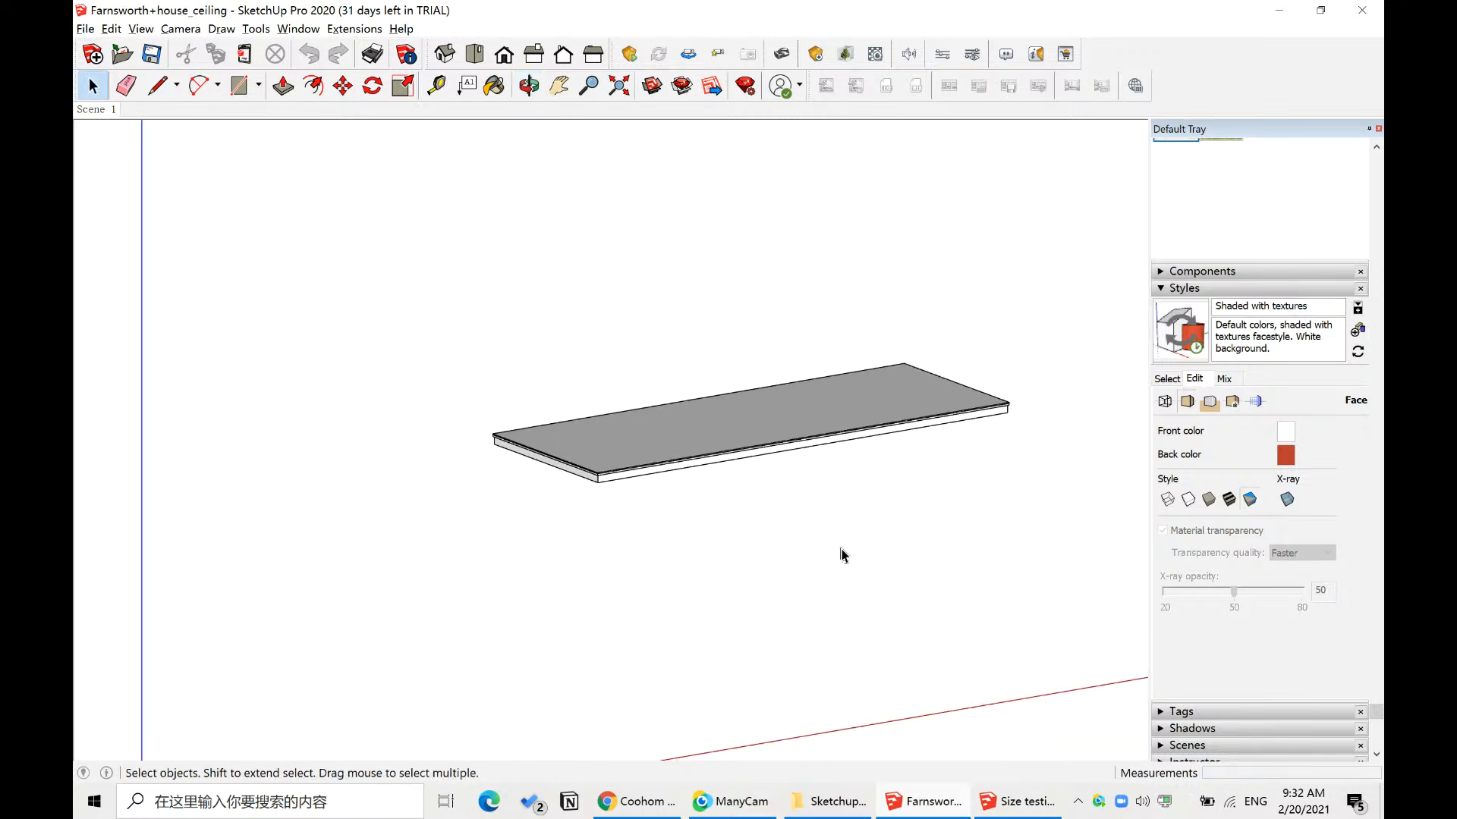
scroll(556, 205, "down", 3)
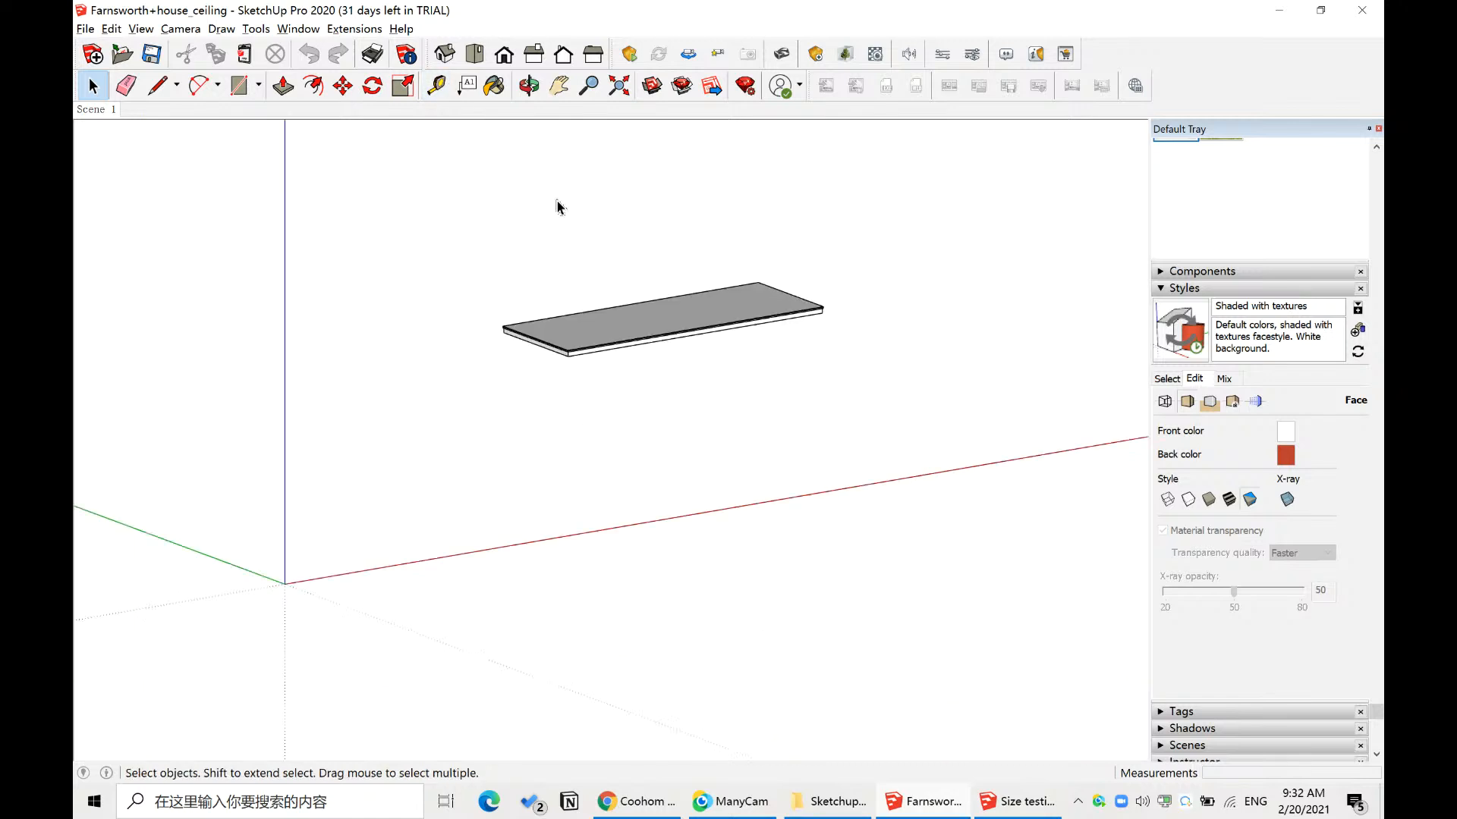
left_click(238, 86)
left_click(242, 610)
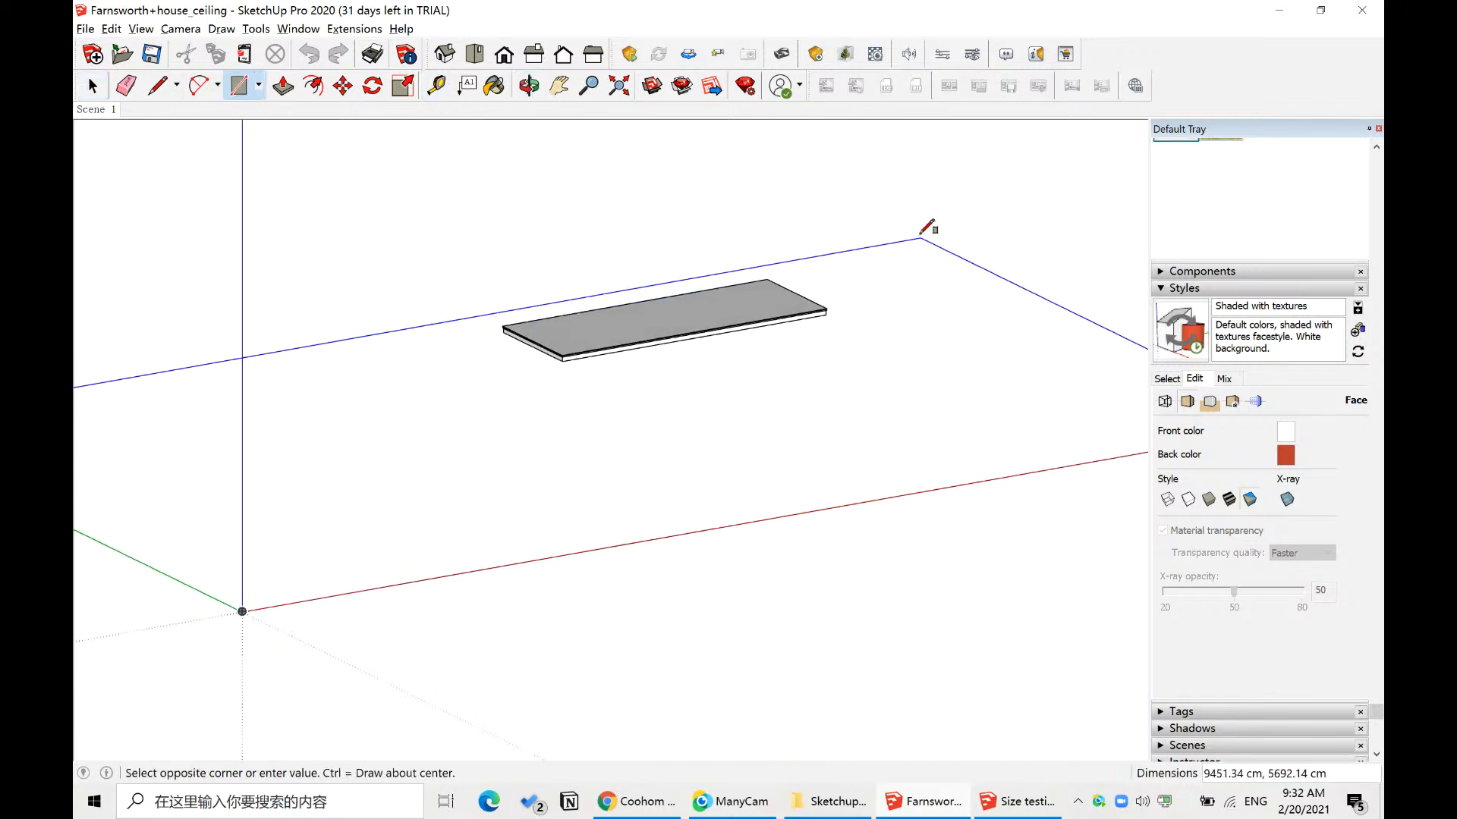
left_click(922, 225)
- Reverse the face of the large ground rectangle so its front side points up
key("space")
right_click(925, 397)
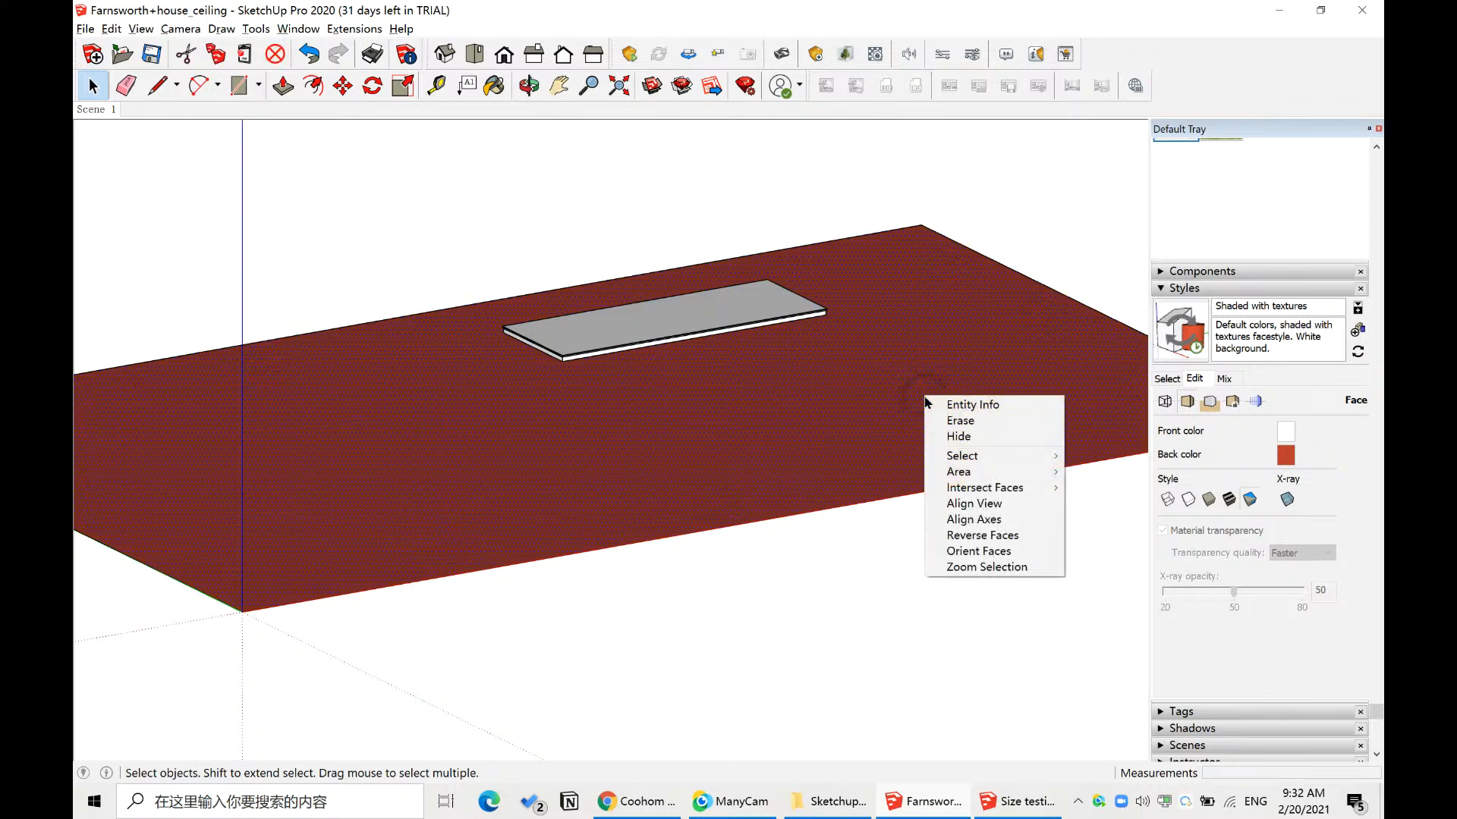
left_click(983, 535)
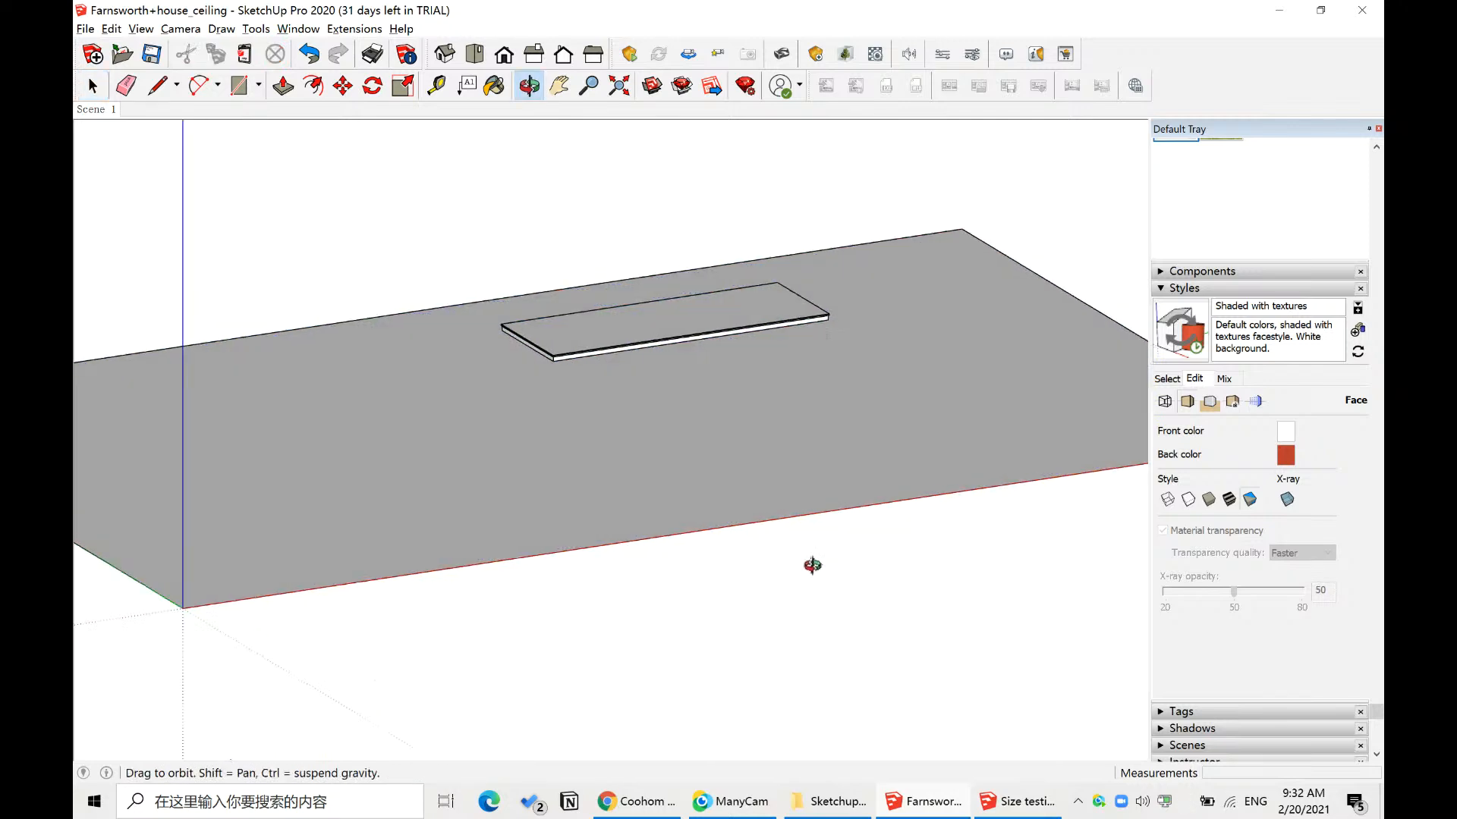
middle_click_drag(810, 562, 756, 407)
middle_click_drag(509, 475, 620, 547)
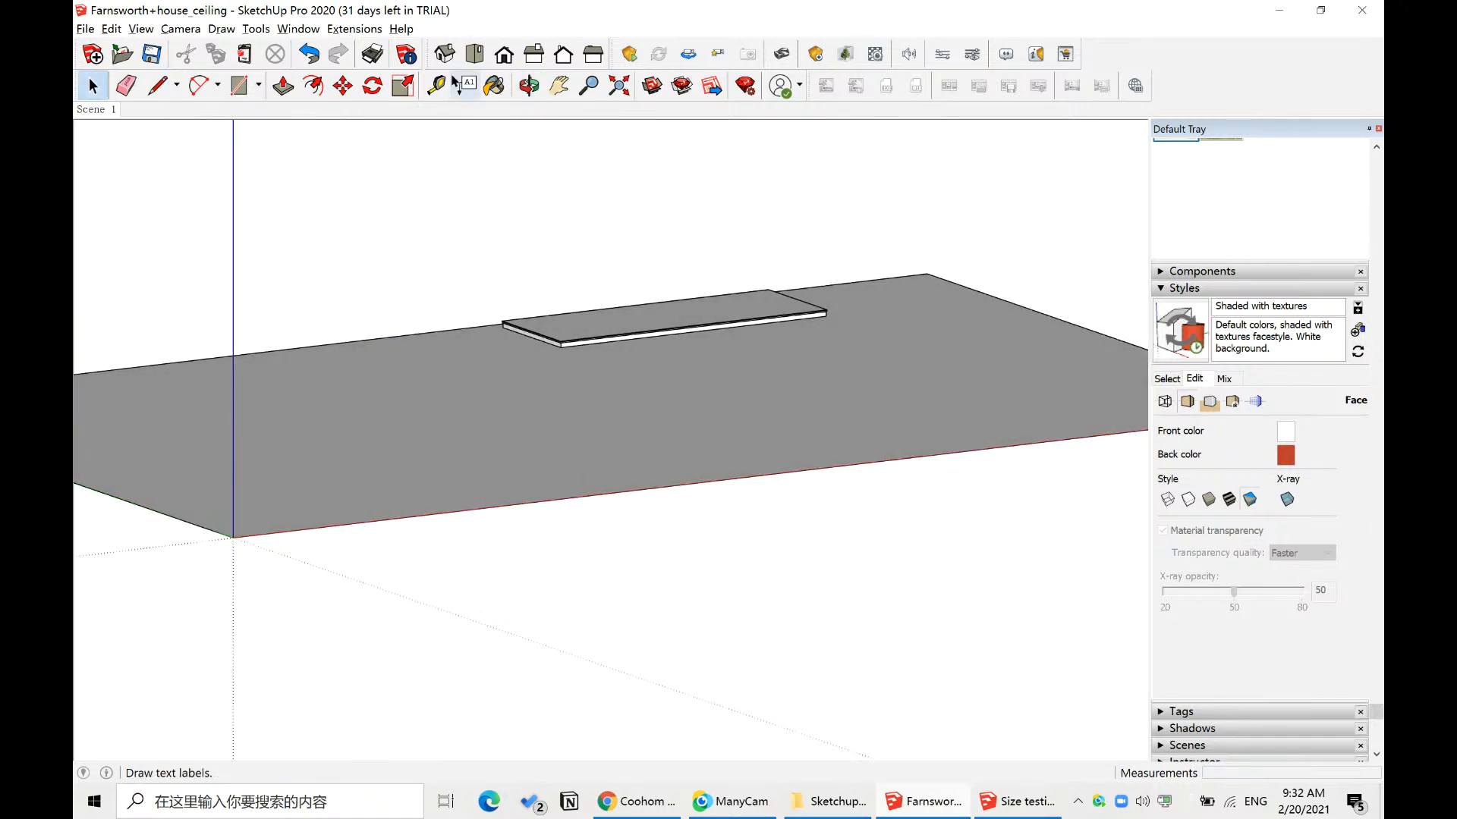
- Switch to the right-side view and examine the height of the floating ceiling slab above the ground
left_click(533, 53)
scroll(699, 412, "up", 5)
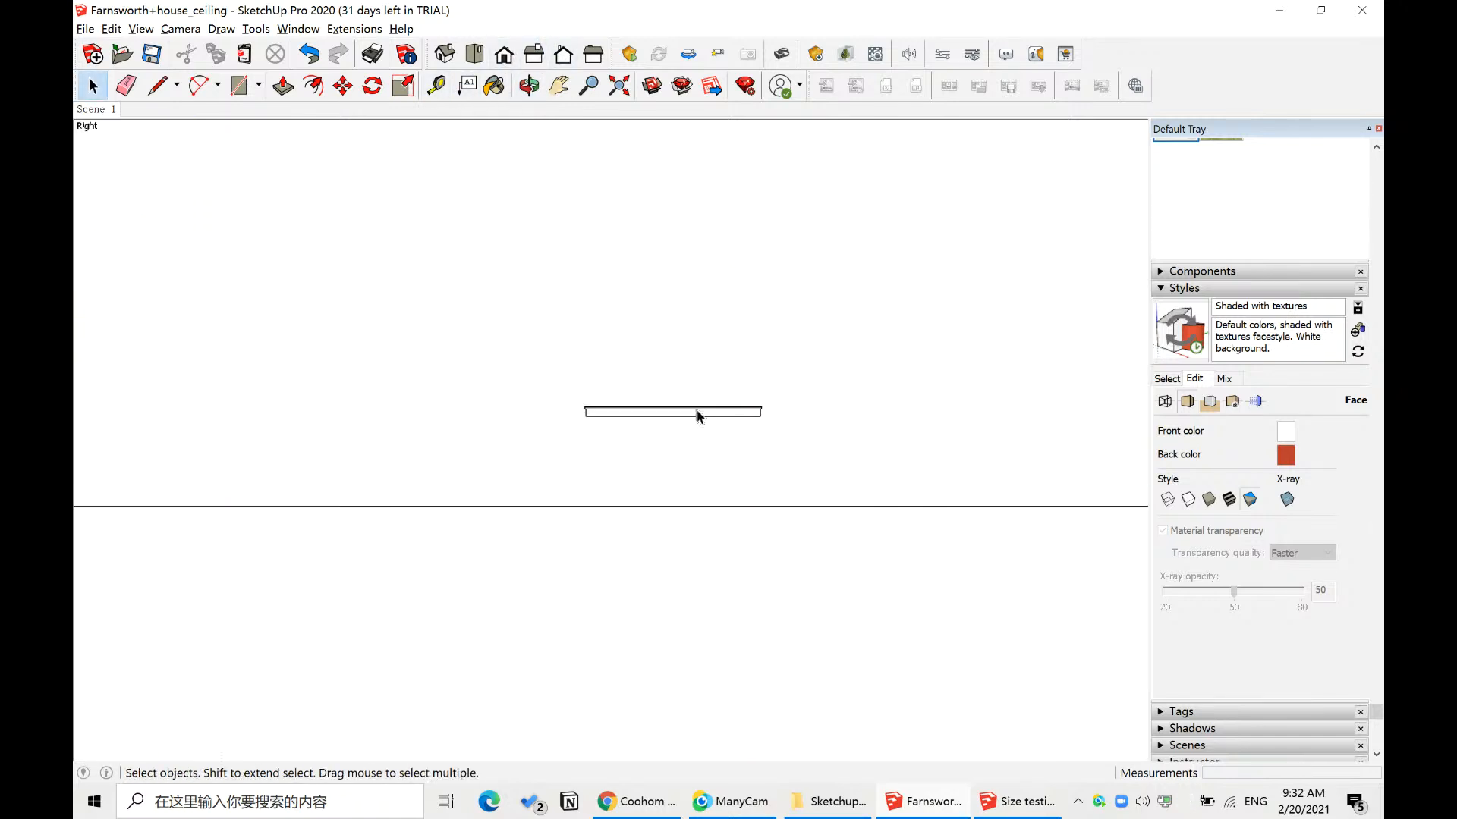
left_click(657, 413)
left_click(478, 317)
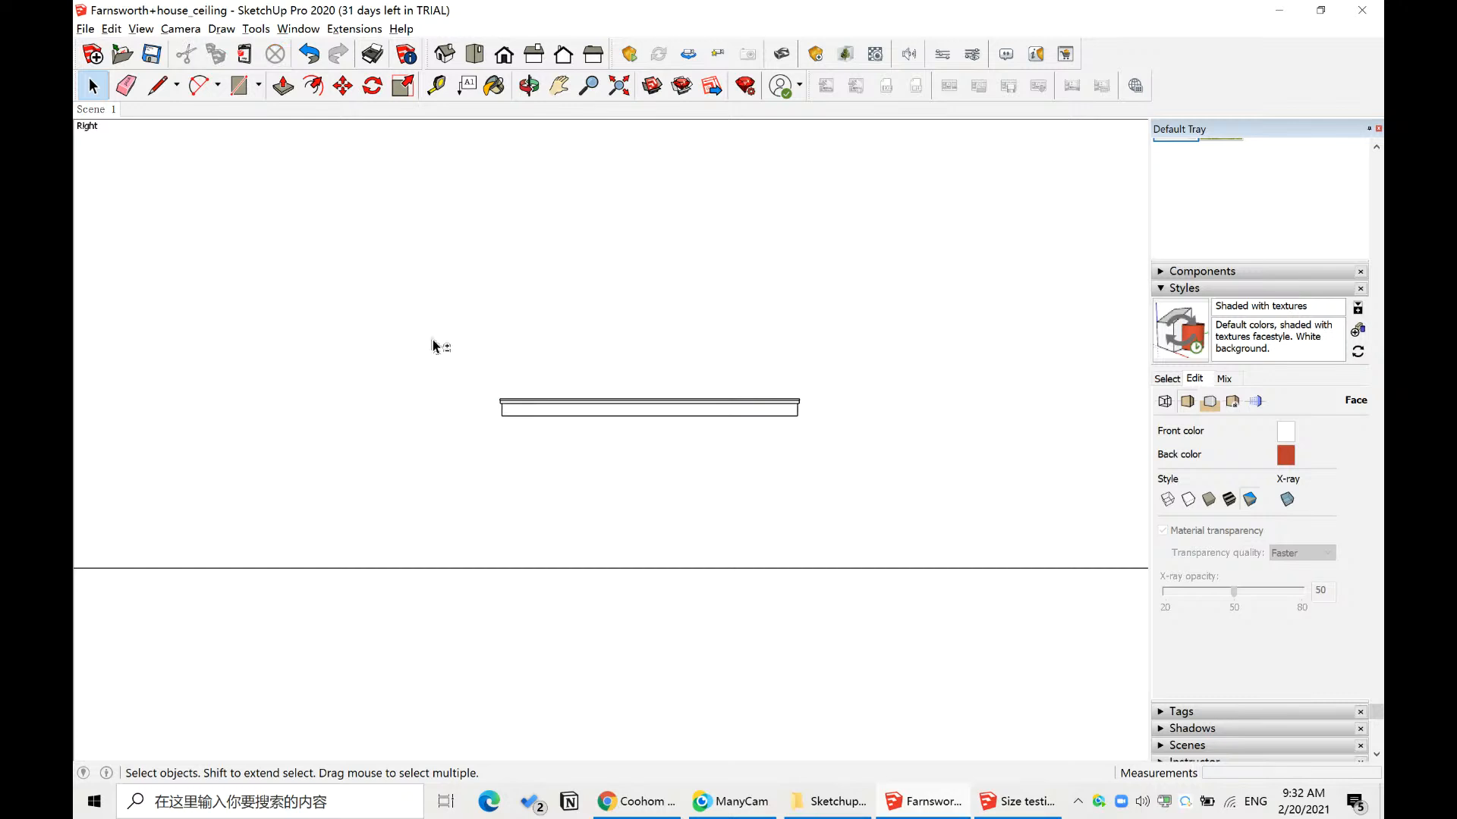
left_click_drag(431, 338, 887, 501)
left_click(941, 410)
left_click_drag(831, 361, 837, 481)
left_click_drag(945, 343, 510, 508)
left_click(885, 455)
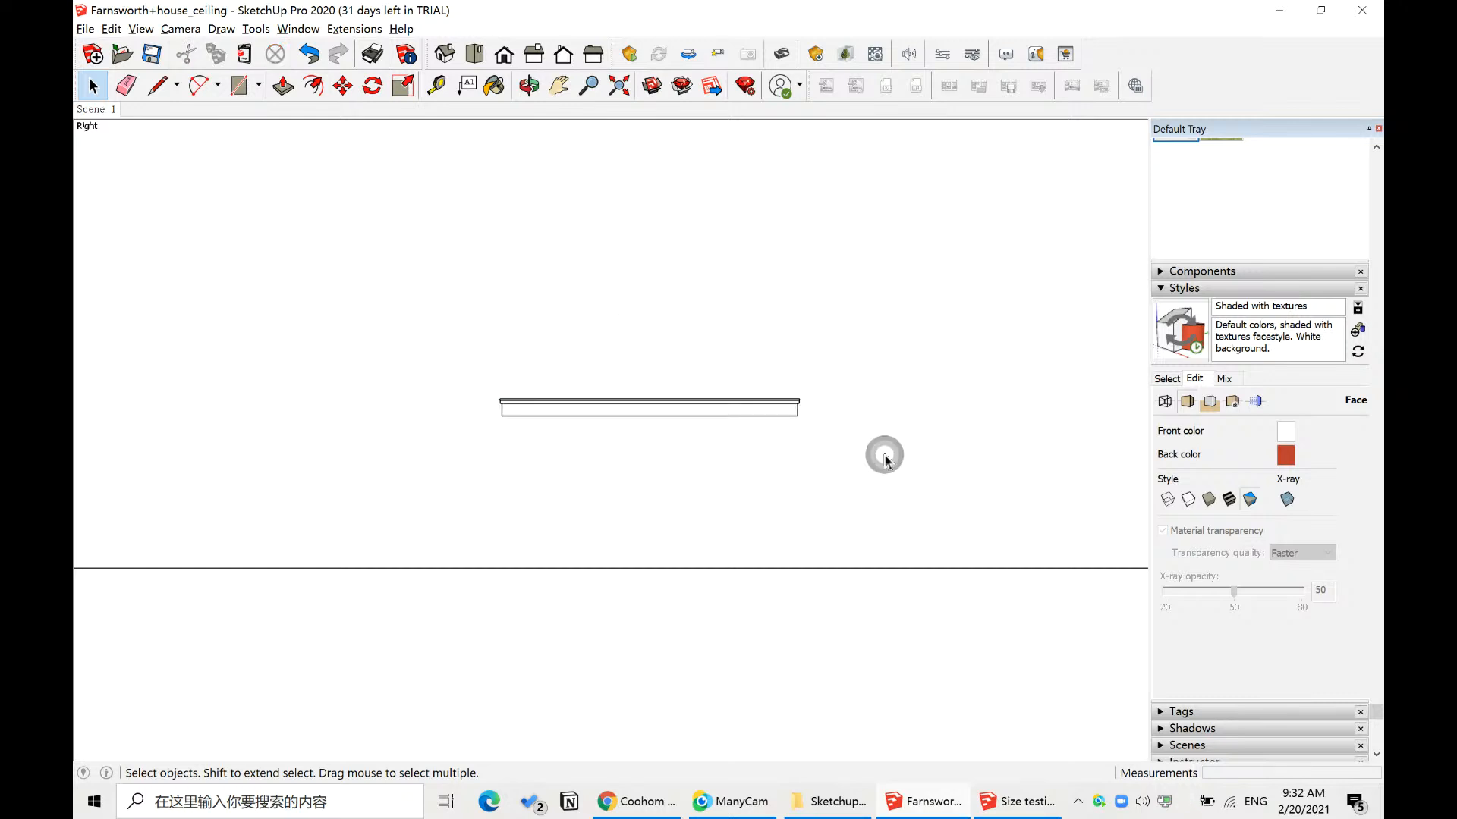
- Open the model file Farnsworth+house_with roof
left_click(85, 28)
left_click(114, 79)
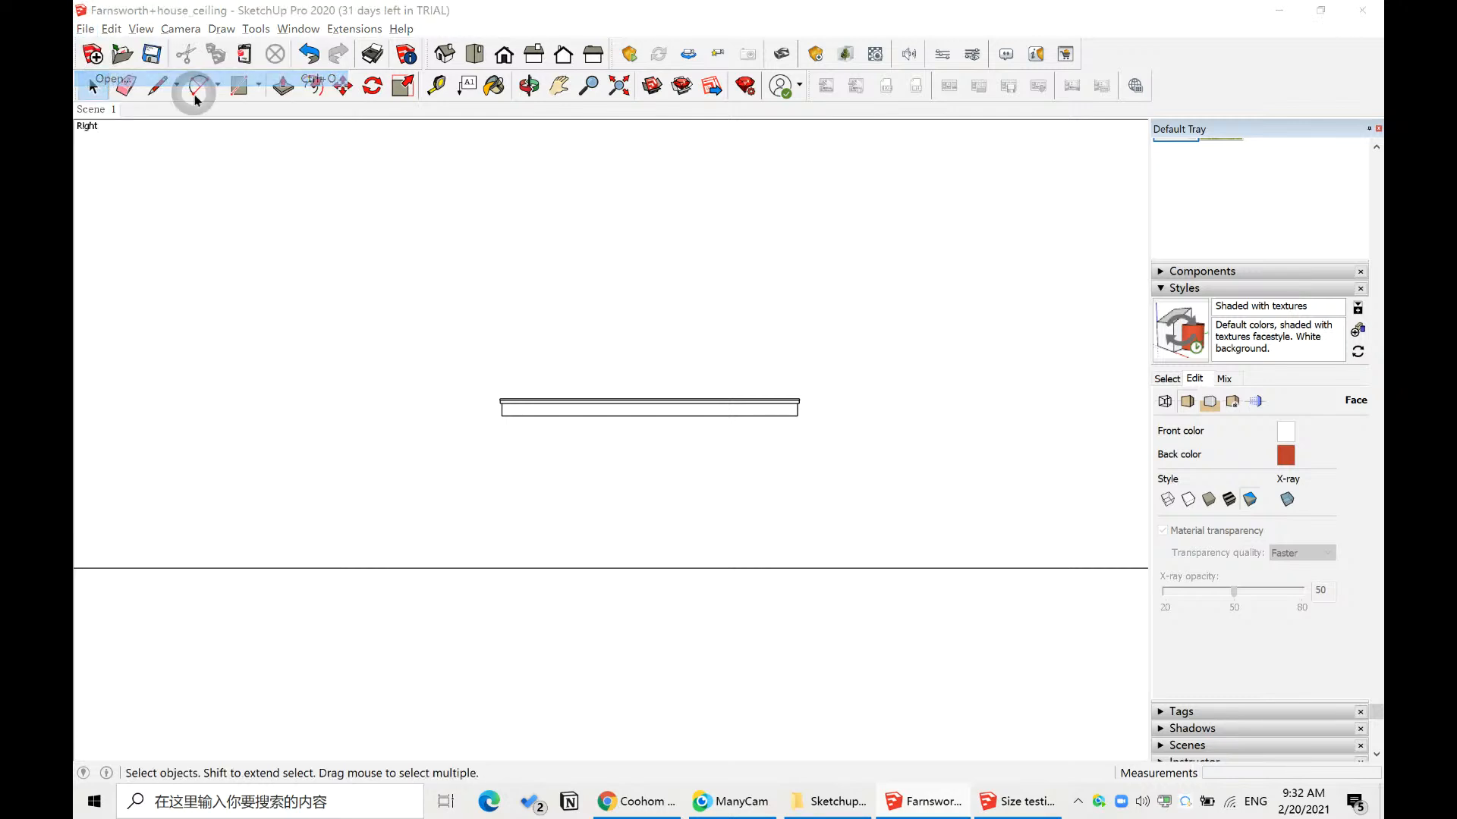
left_click(705, 335)
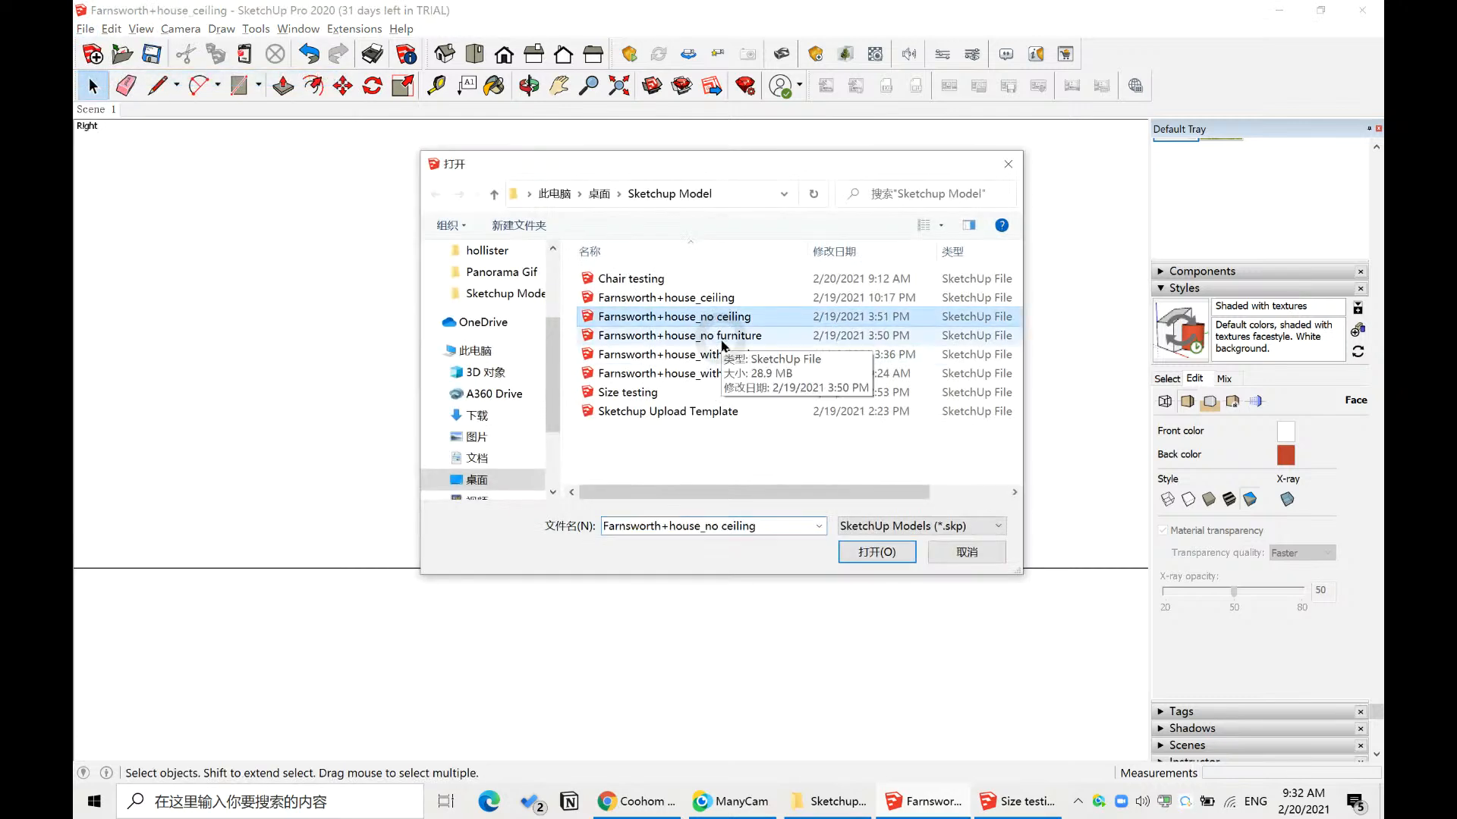
left_click(709, 297)
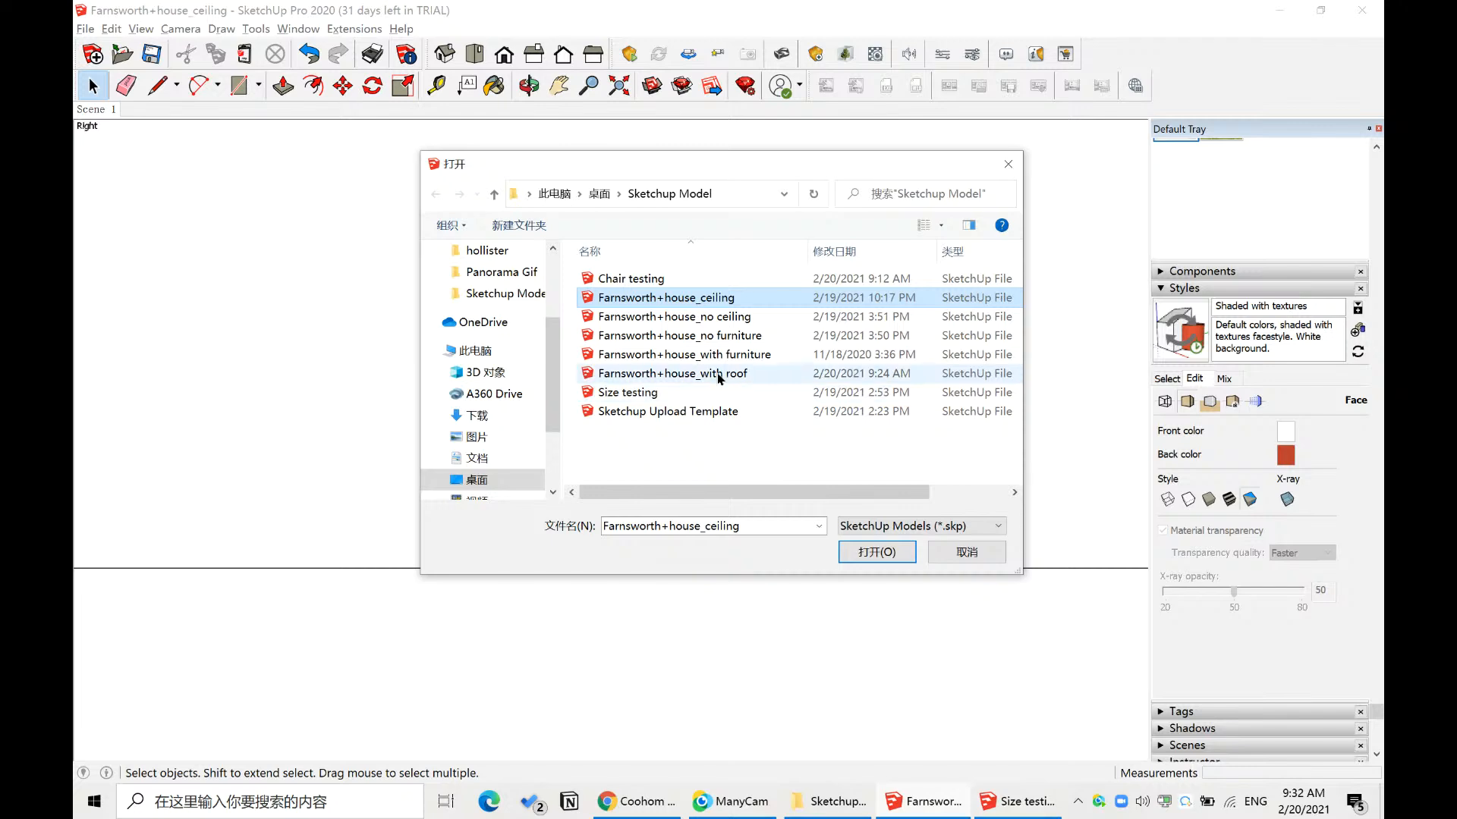
double_click(717, 375)
left_click(733, 438)
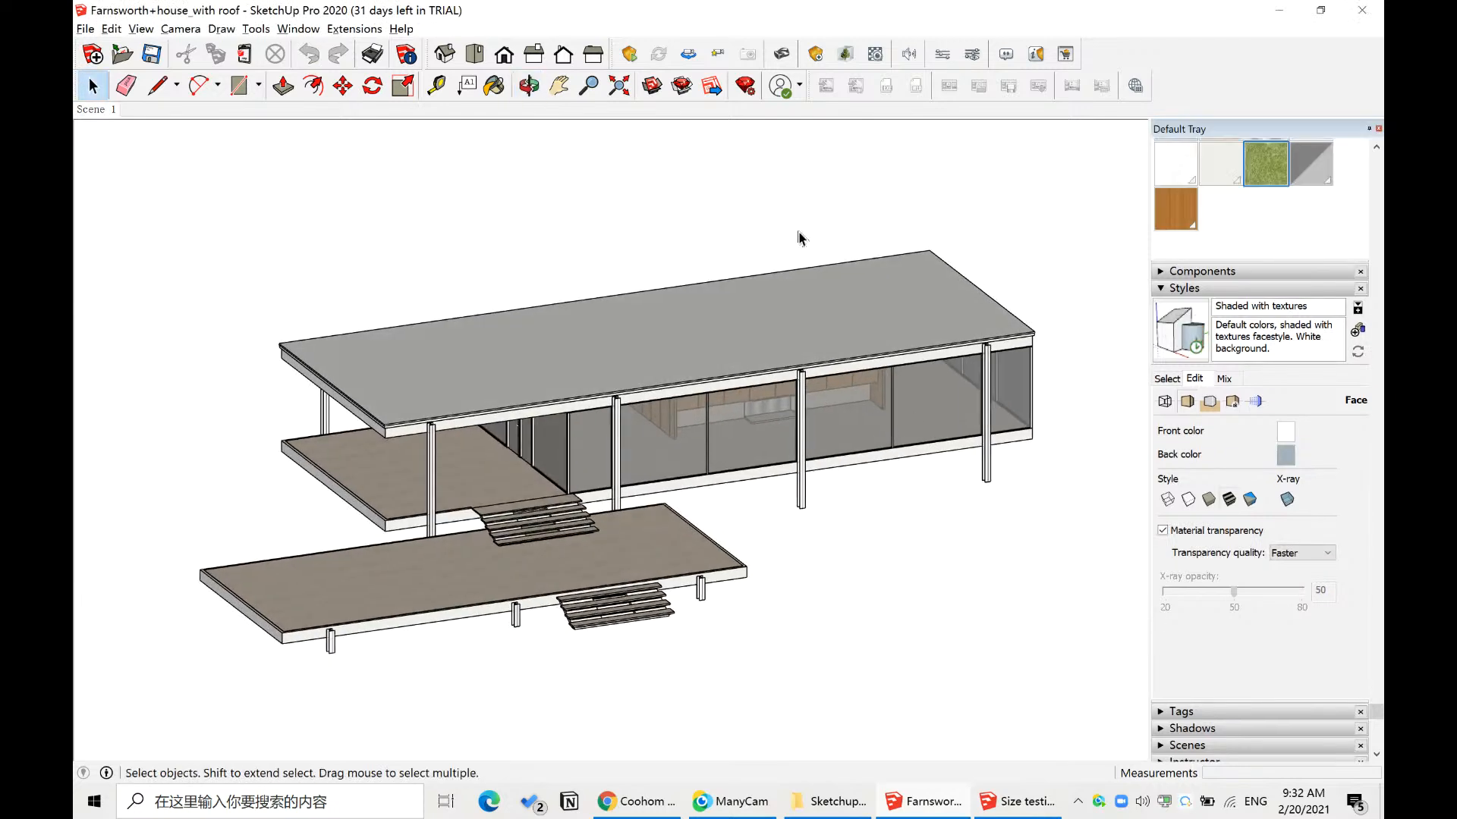
- Examine the roof's position above the ground on the full house, in the right-side view and in perspective
left_click(533, 54)
scroll(723, 383, "up", 2)
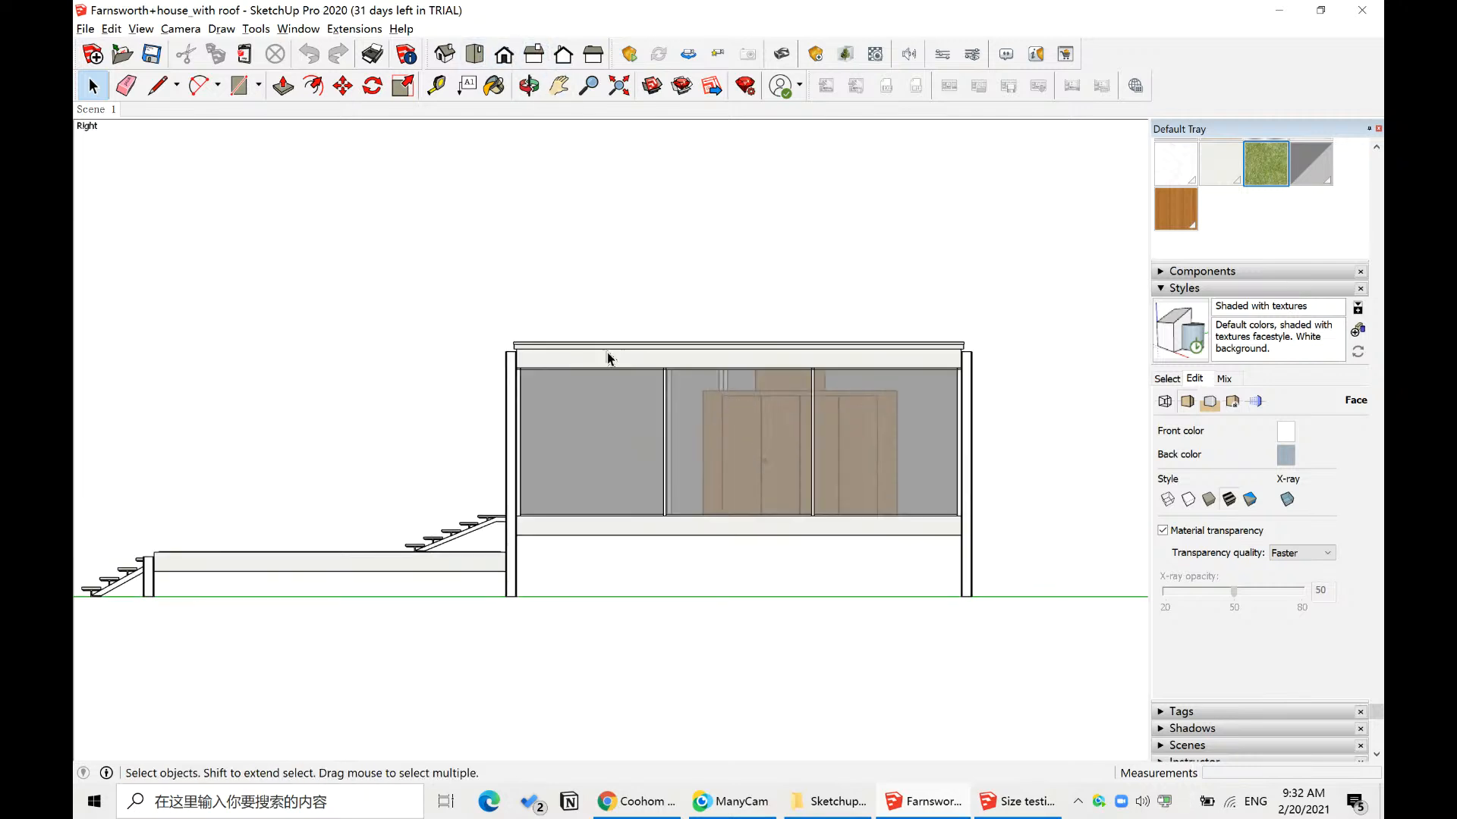
left_click(605, 358)
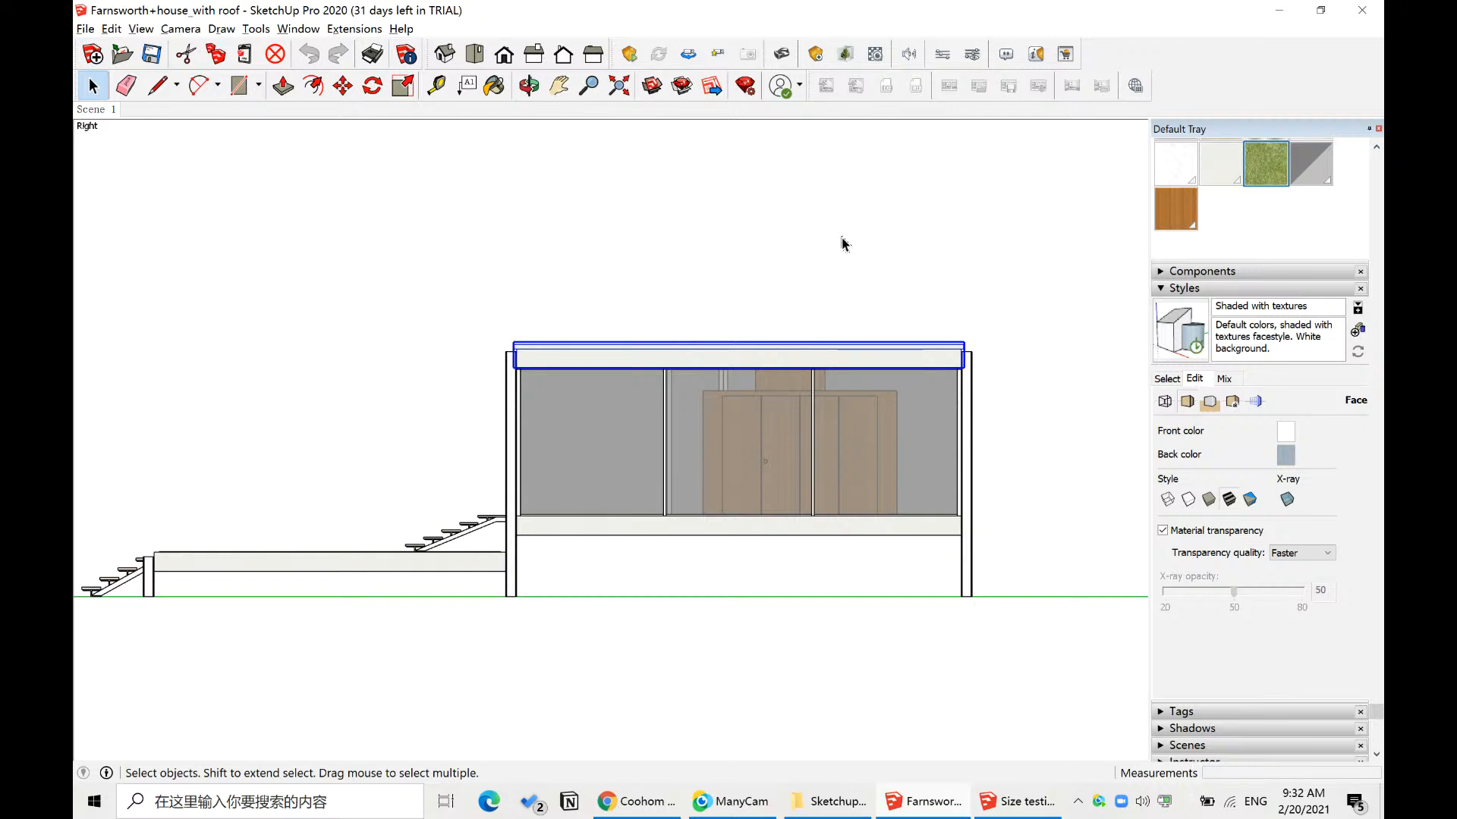
left_click(546, 248)
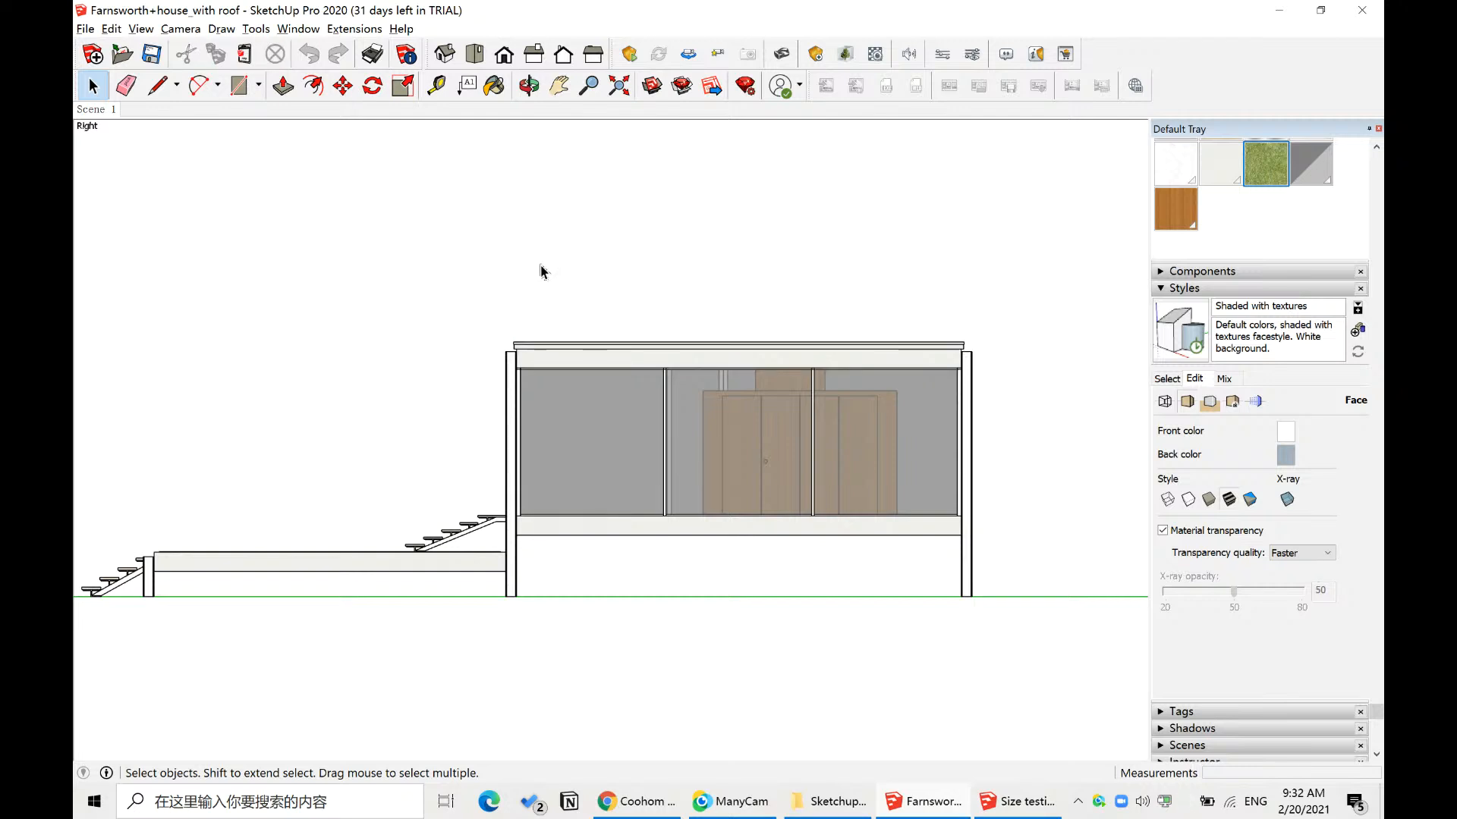
left_click(560, 352)
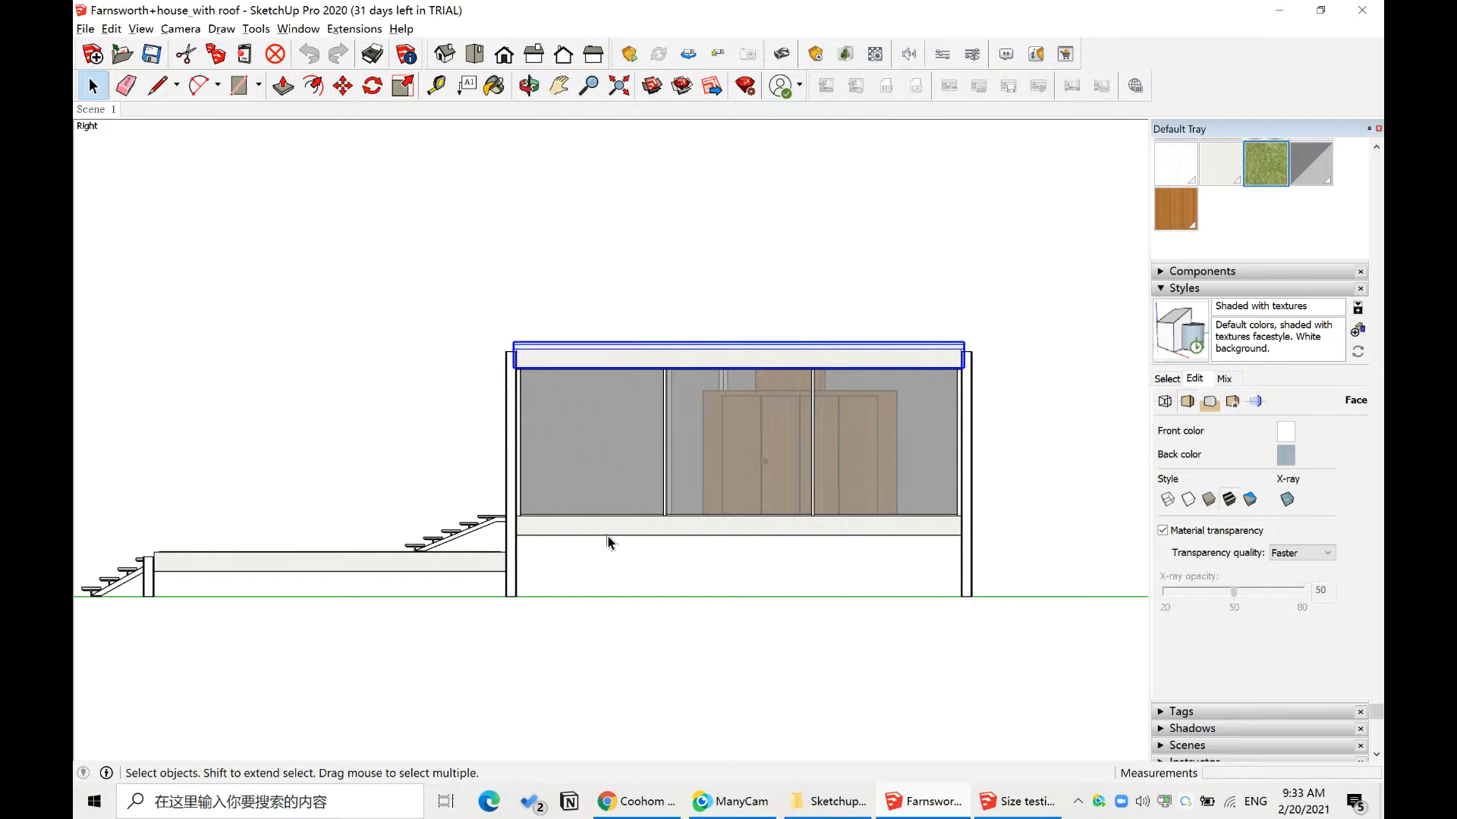
left_click(471, 280)
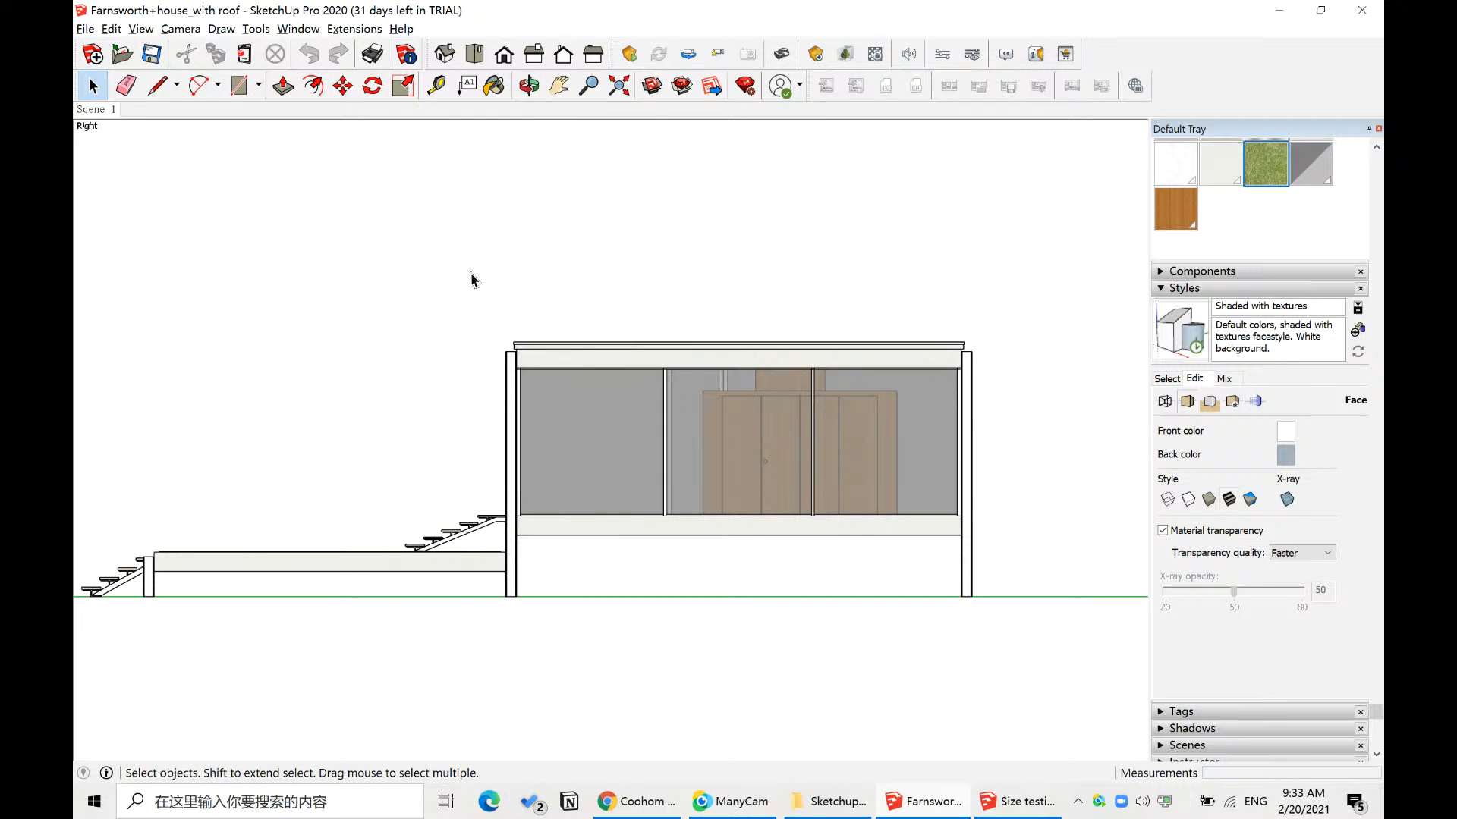
middle_click_drag(471, 279, 702, 402)
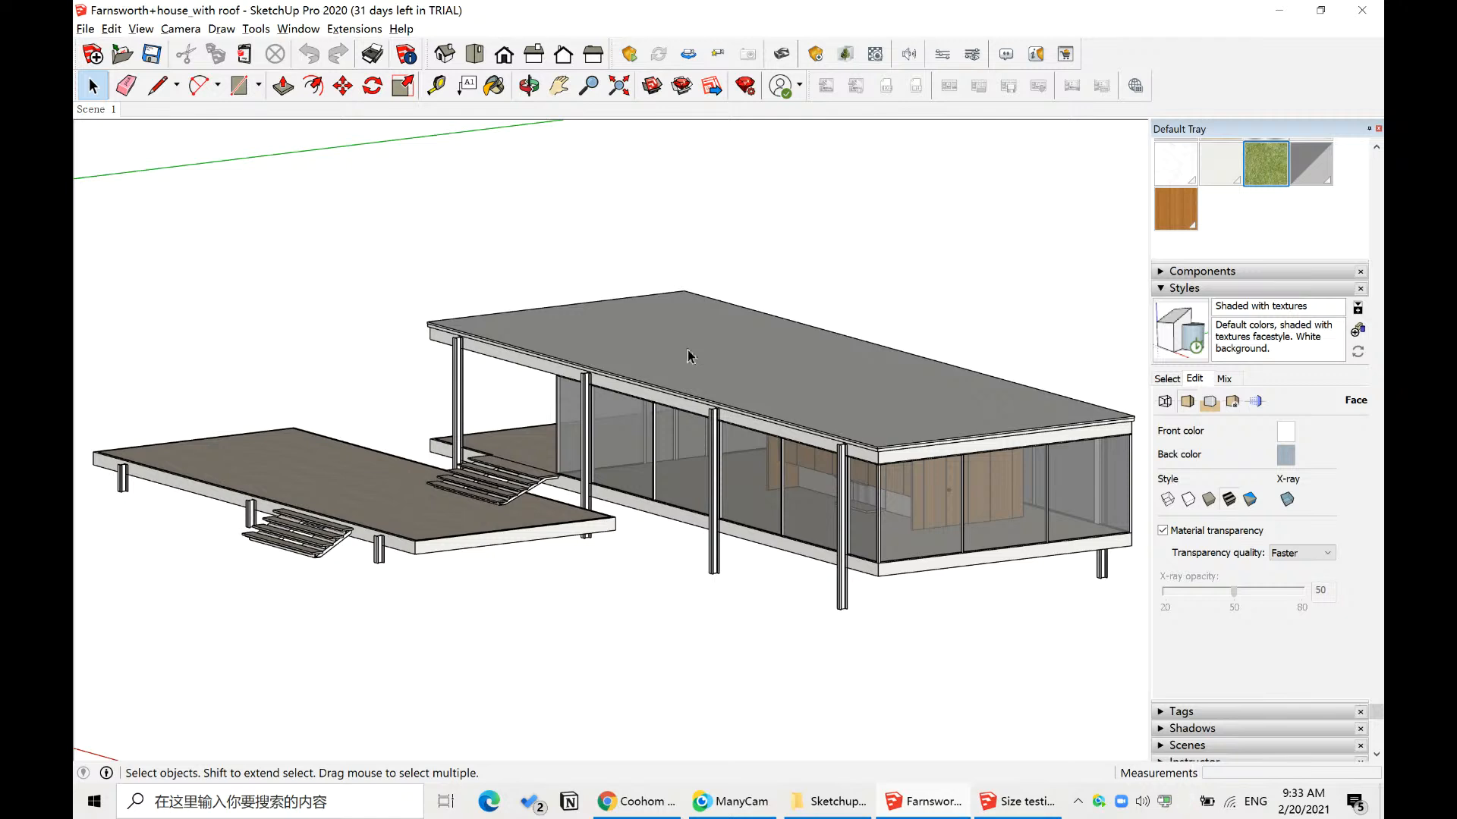
middle_click_drag(674, 347, 681, 781)
- Switch to Coohom and compare the names and sizes of the three uploaded ceiling models, then look at the house from above
left_click(657, 801)
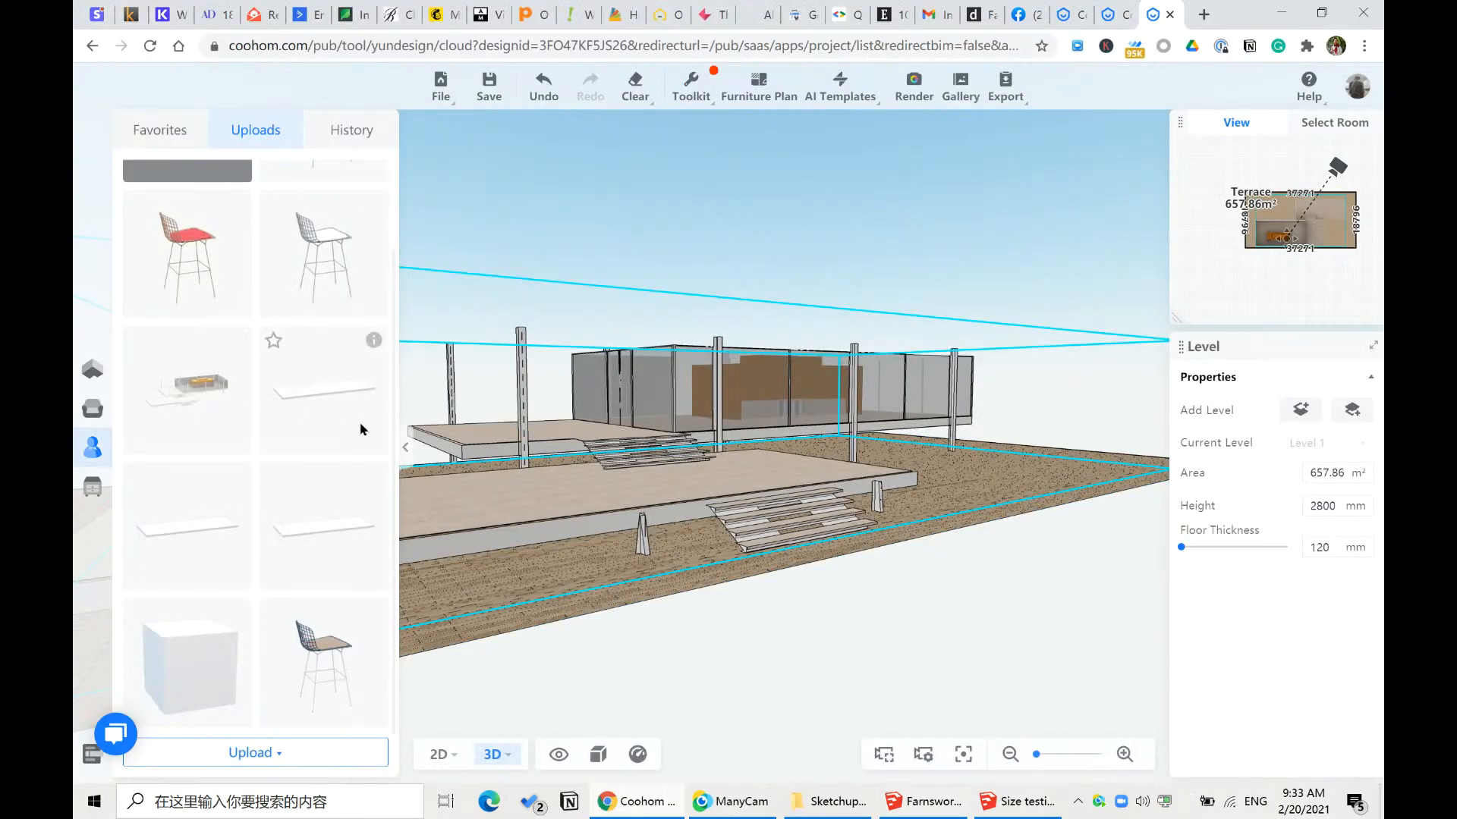
mouse_move(372, 344)
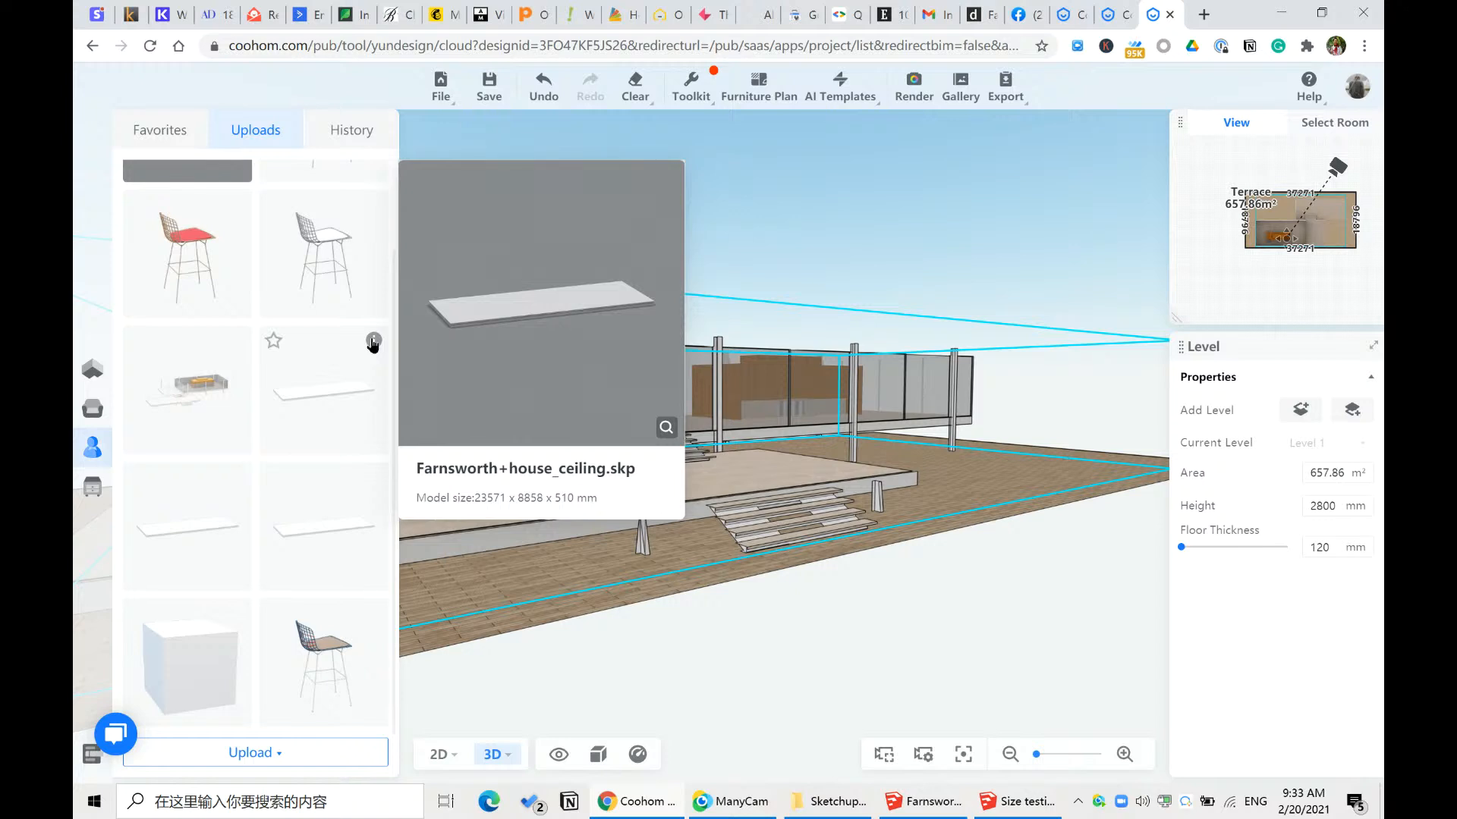
mouse_move(372, 488)
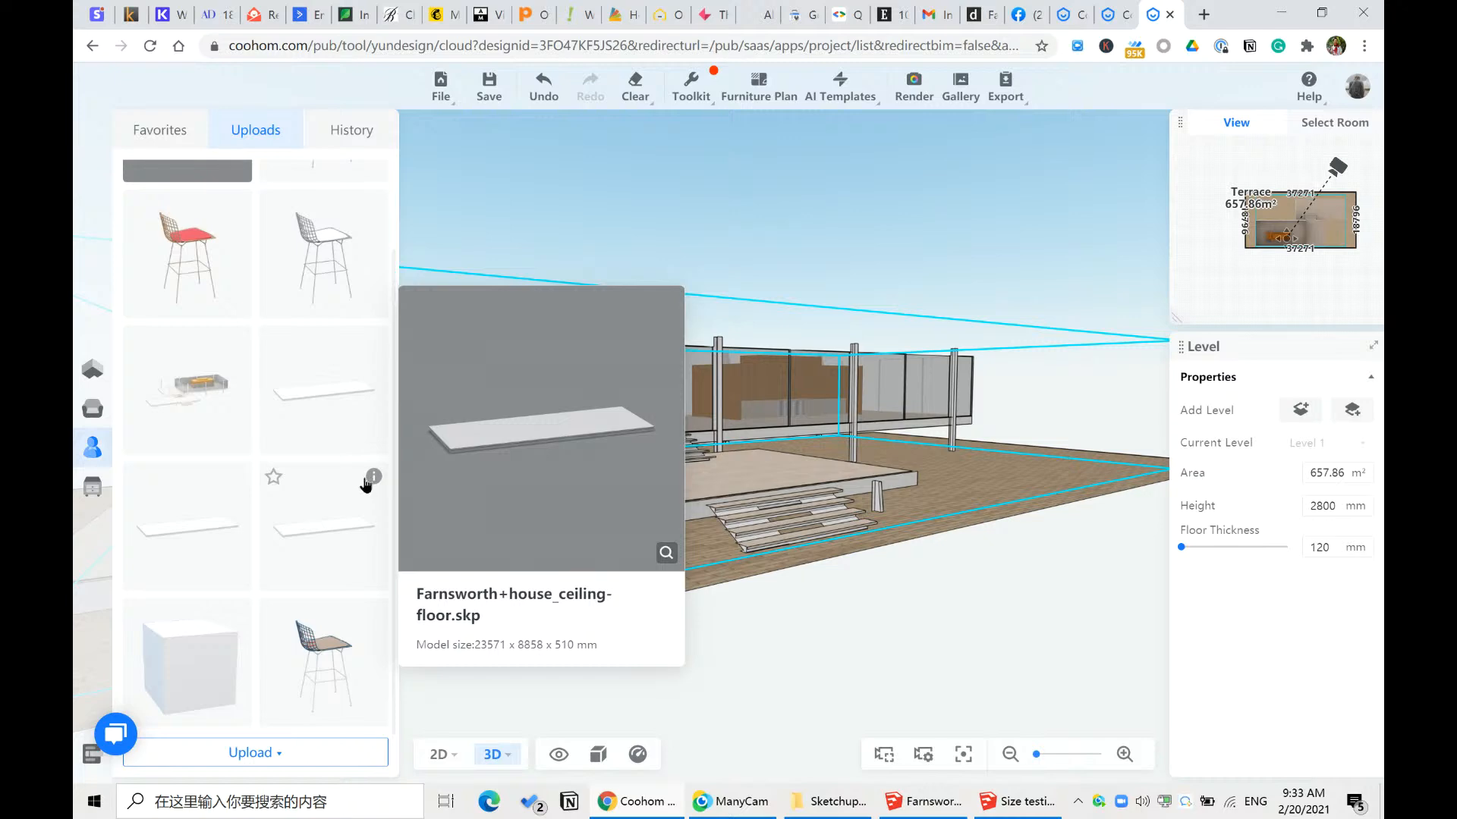
mouse_move(237, 480)
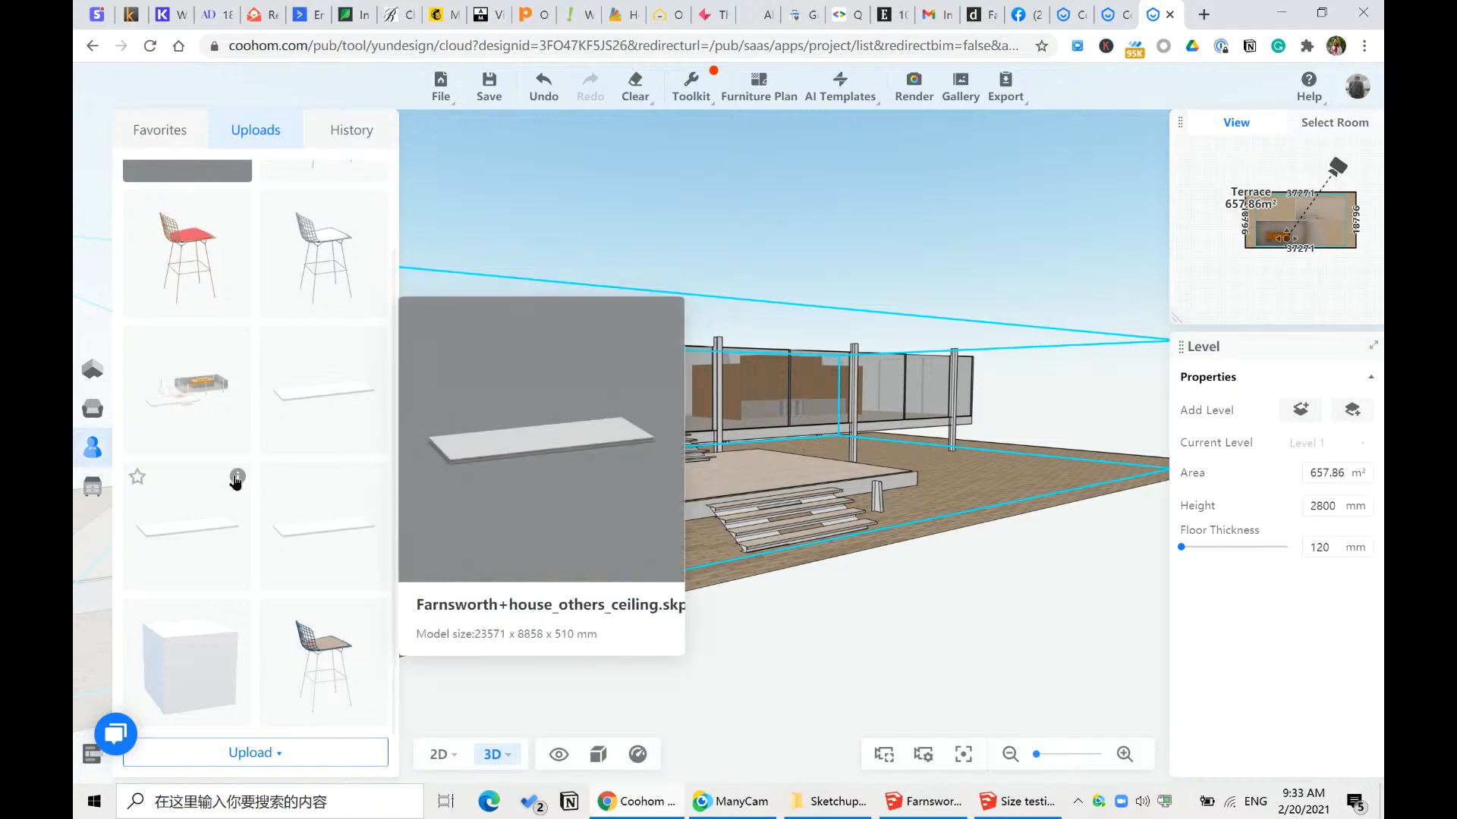
left_click_drag(885, 247, 936, 328)
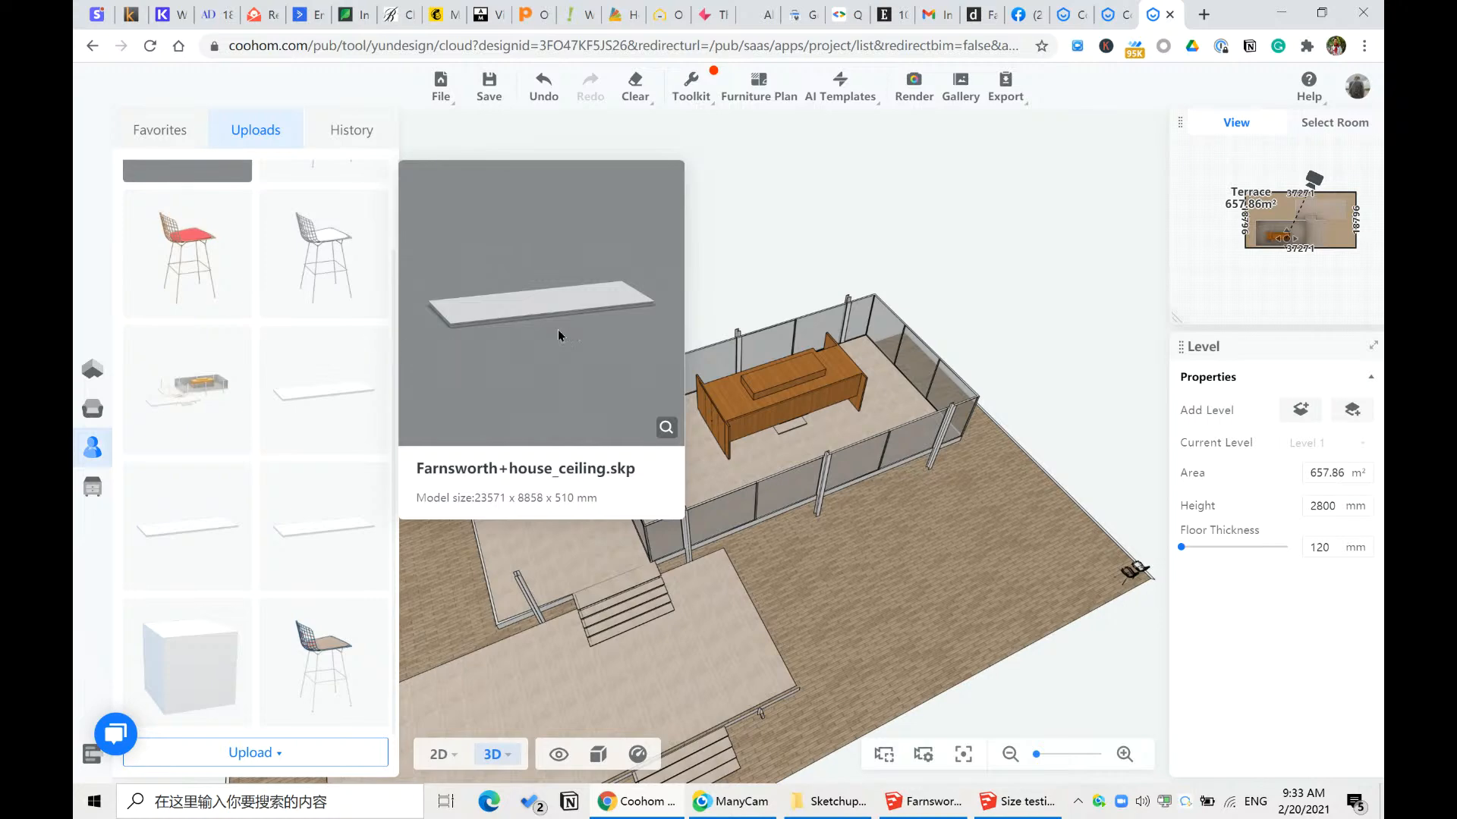
left_click_drag(754, 280, 853, 274)
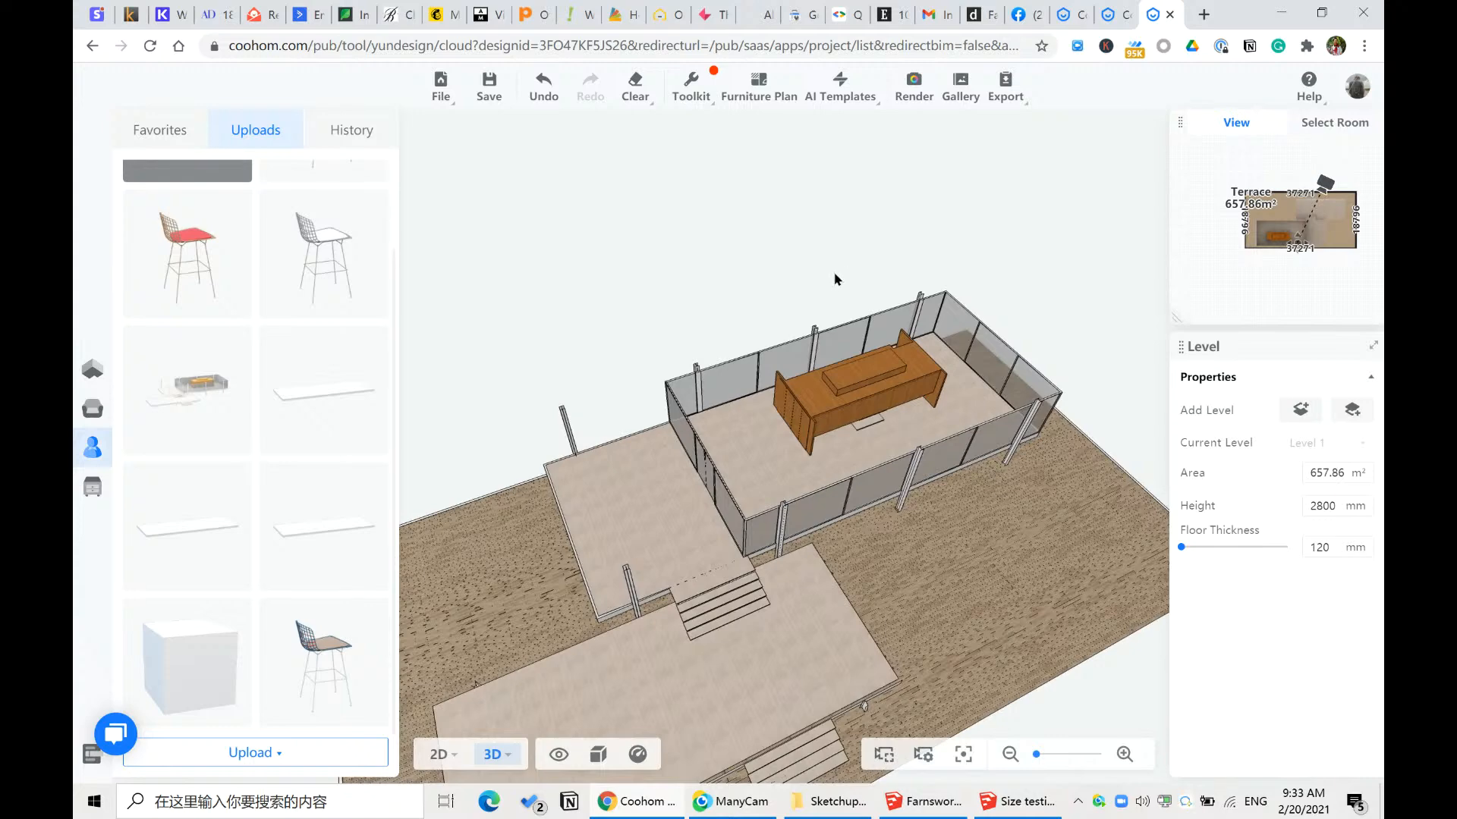
- Place the uploaded Farnsworth+house_ceiling.skp model over the roofless house on the terrace
mouse_move(373, 346)
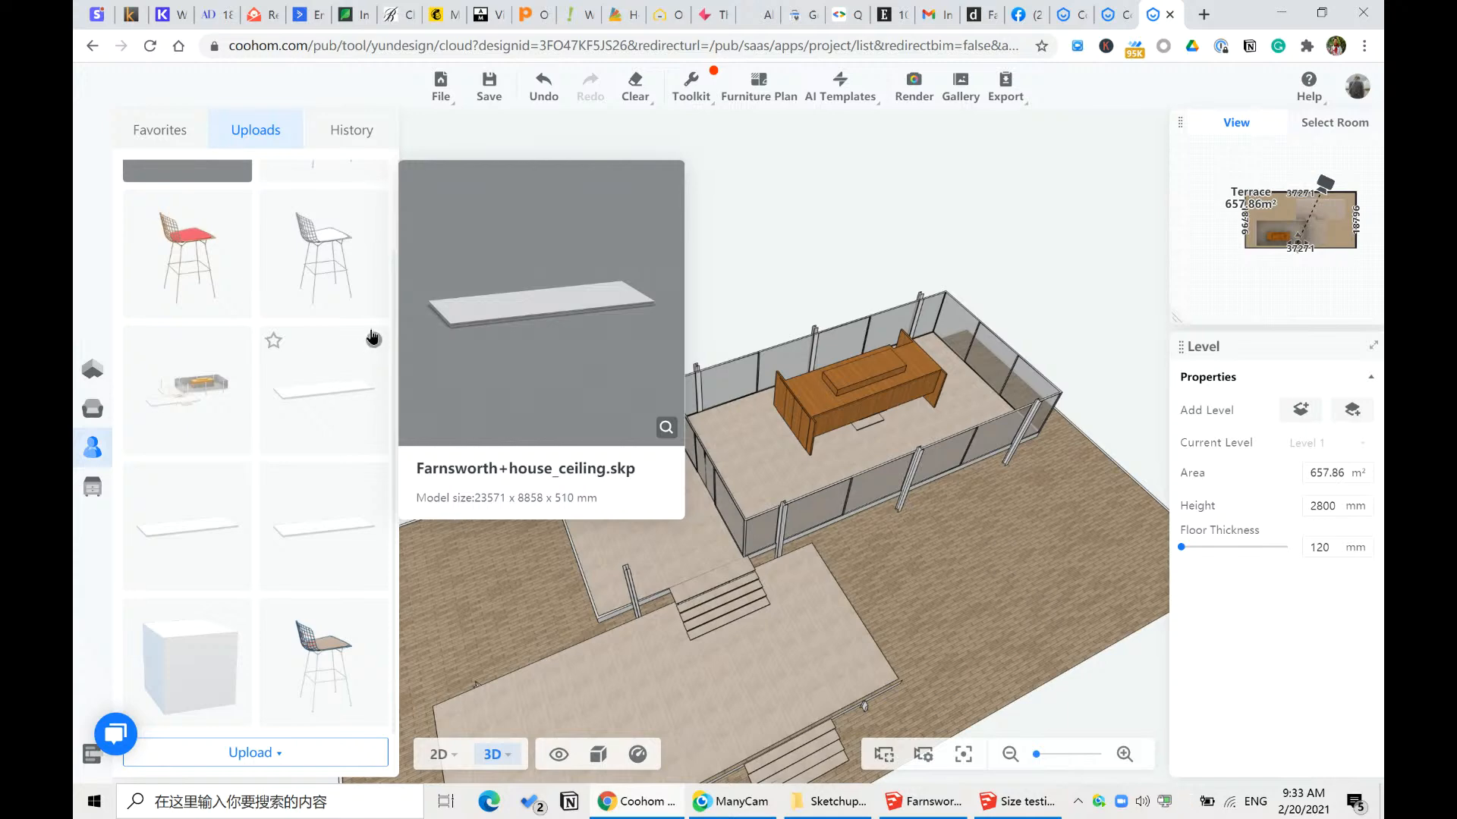
left_click_drag(331, 396, 821, 493)
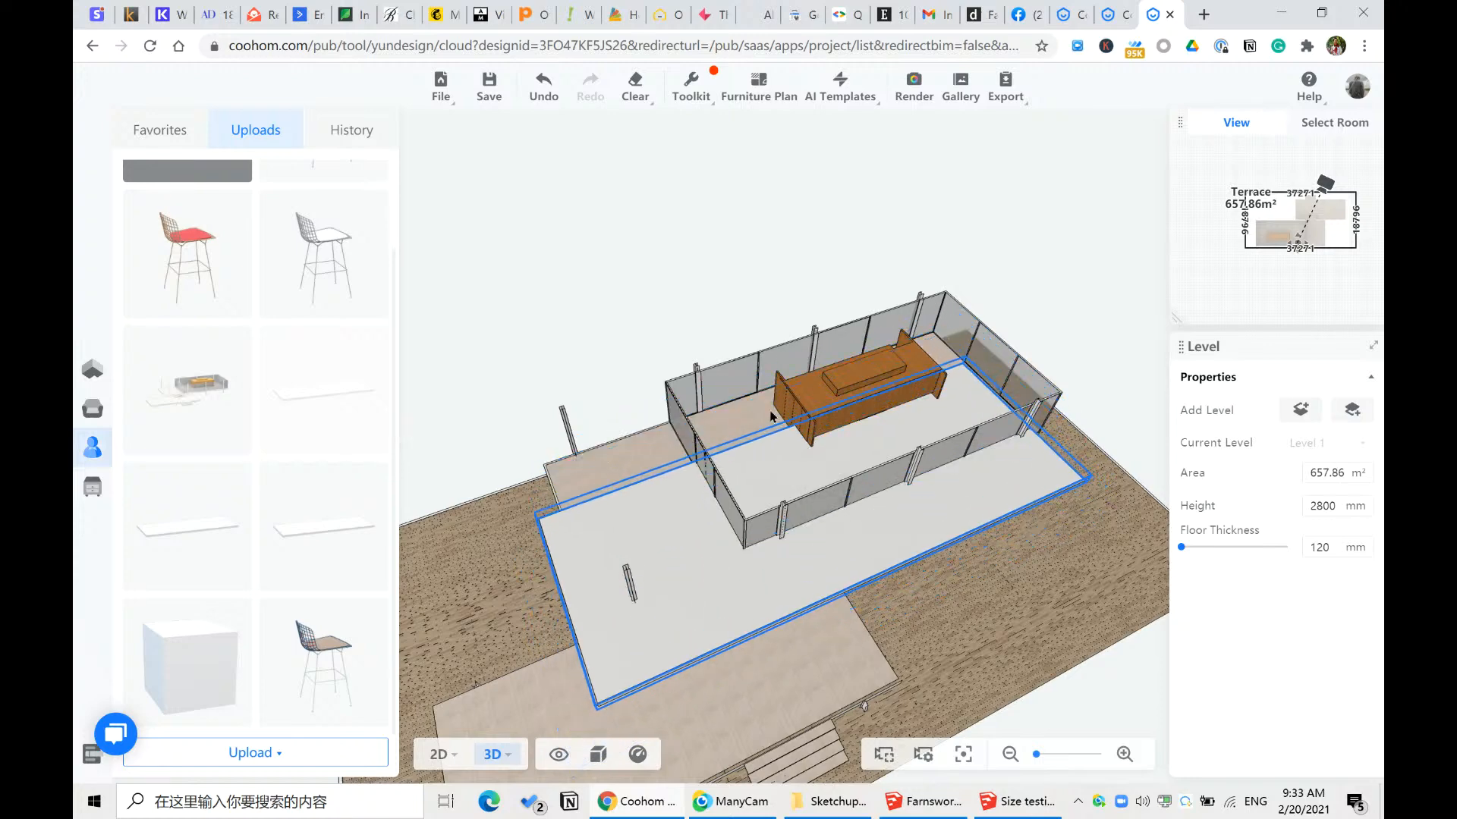
left_click(540, 283)
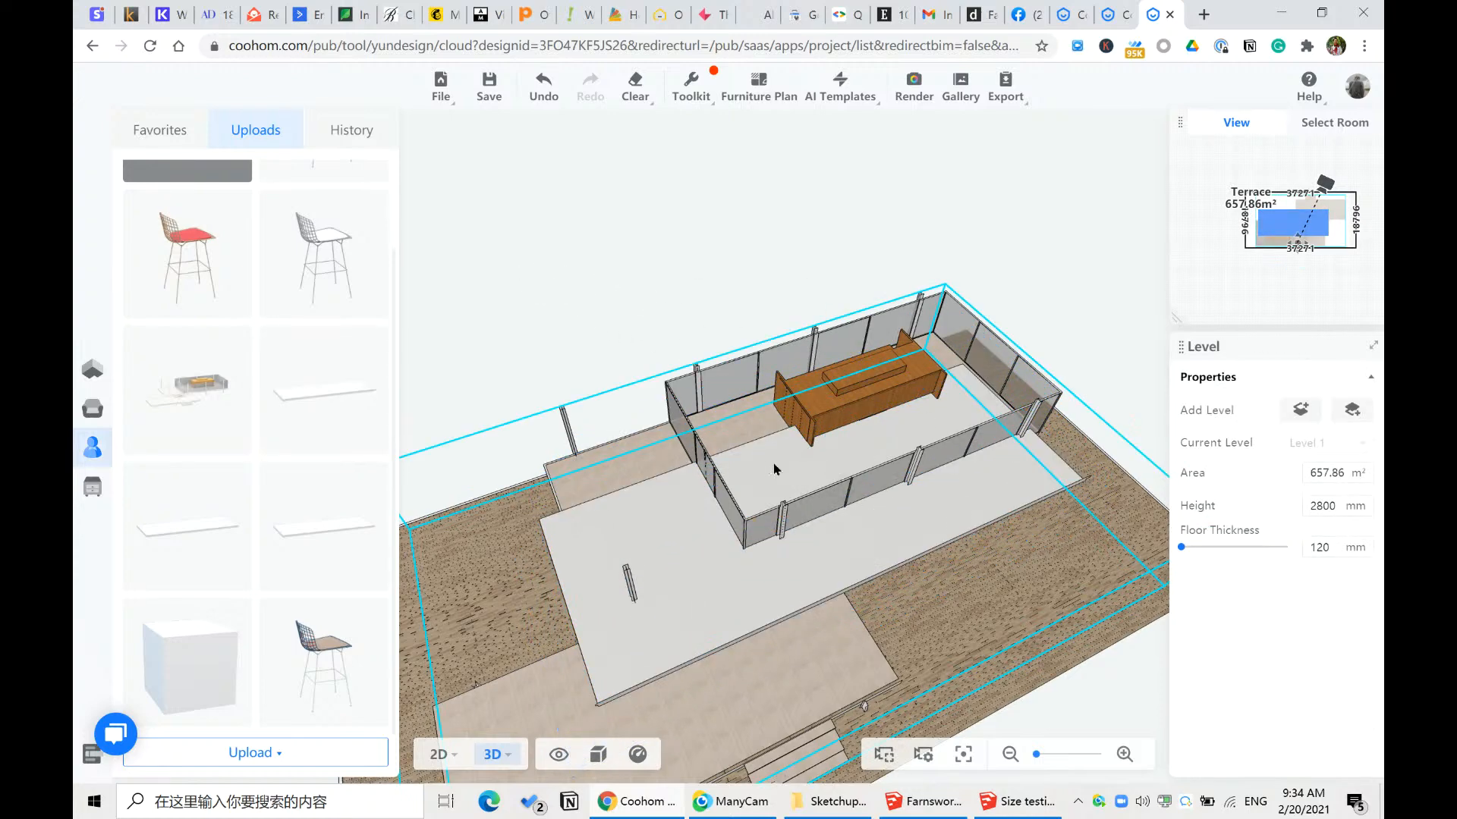
- Try to raise the placed ceiling model higher above the floor so it sits on top of the house
left_click(872, 553)
scroll(513, 351, "down", 4)
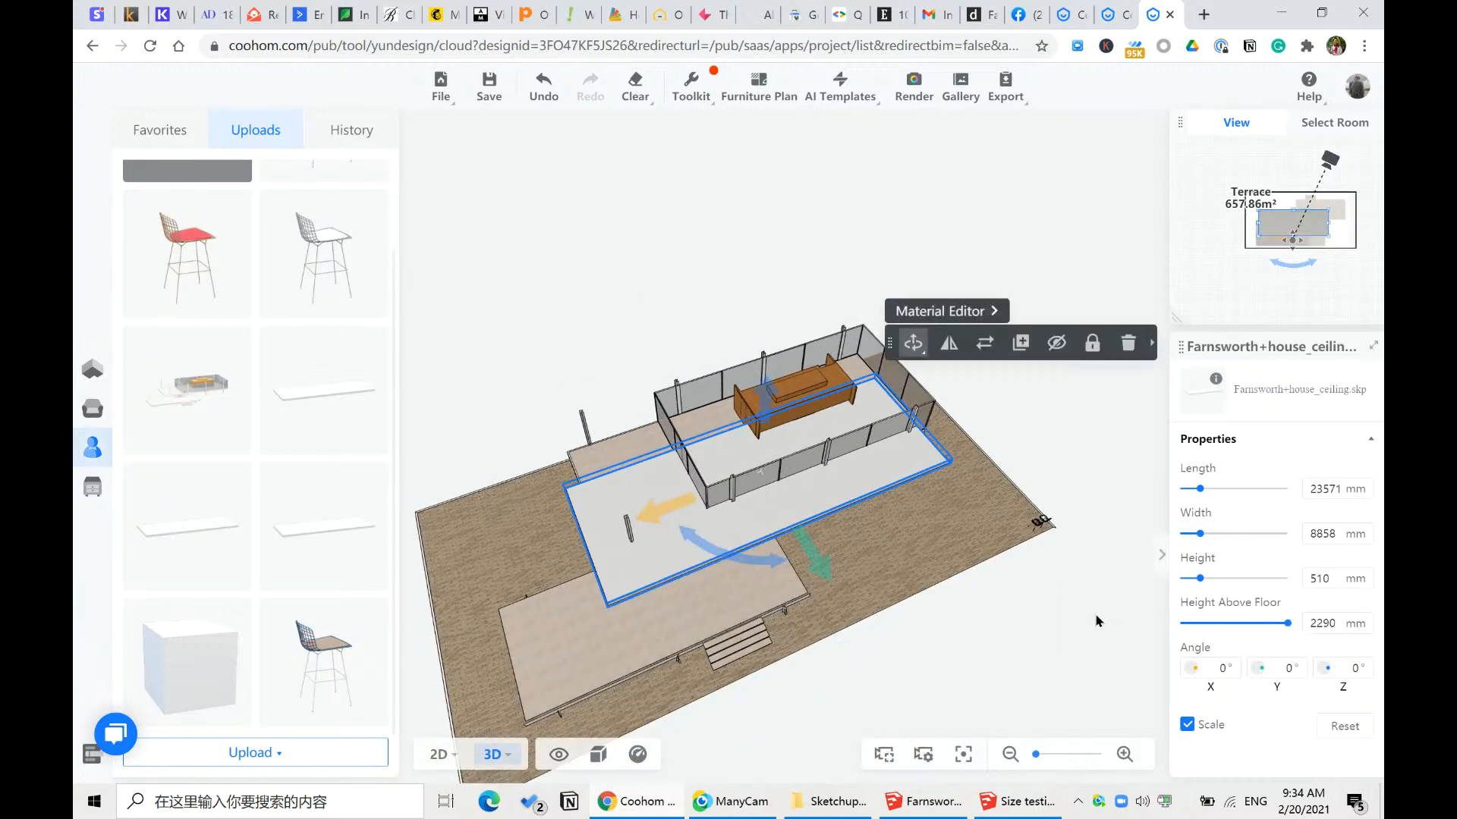
left_click_drag(1092, 622, 1021, 631)
right_click_drag(994, 621, 1085, 534)
scroll(696, 411, "up", 4)
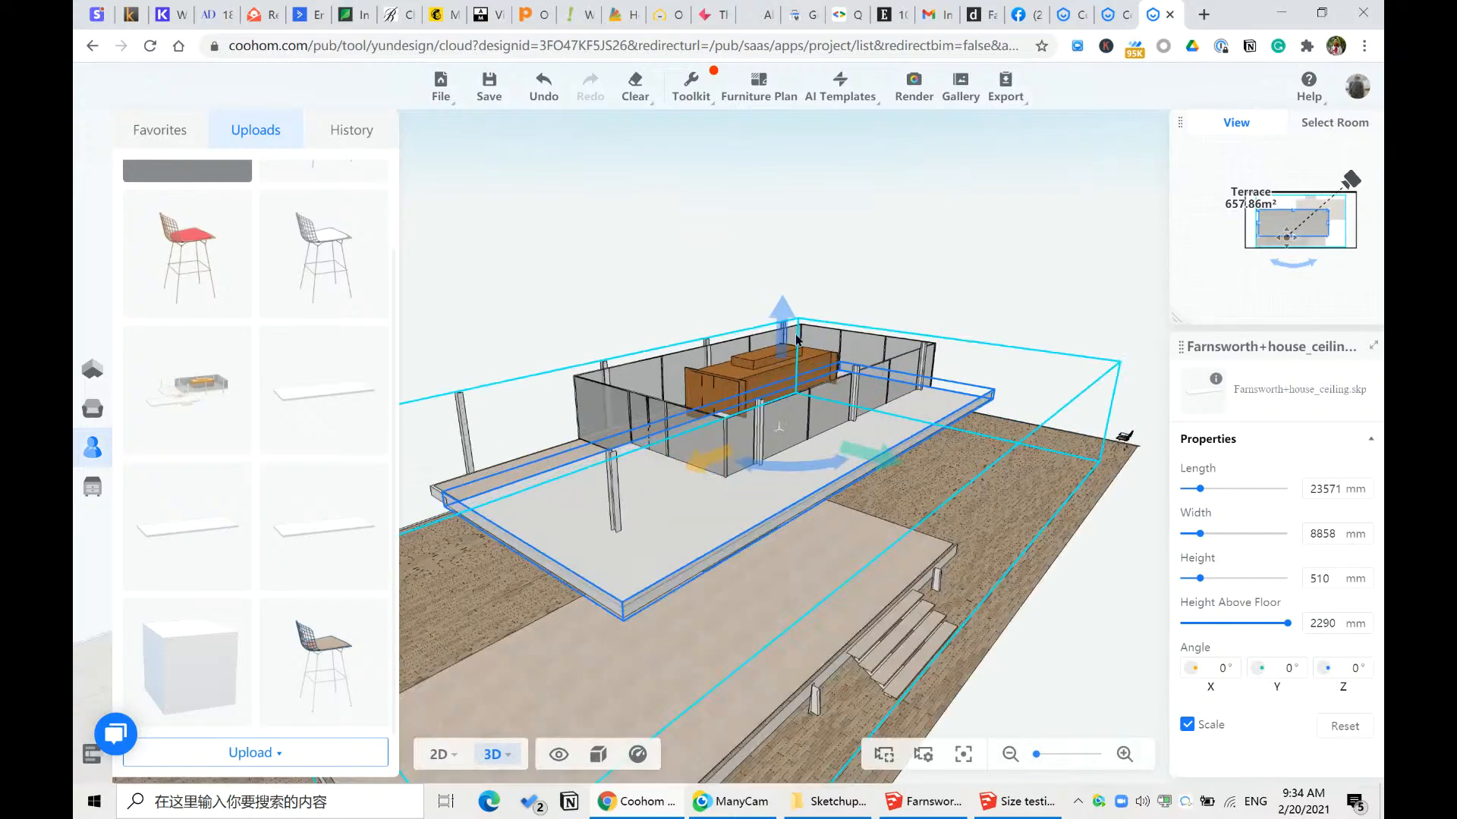
right_click_drag(885, 228, 670, 220)
right_click_drag(793, 273, 835, 245)
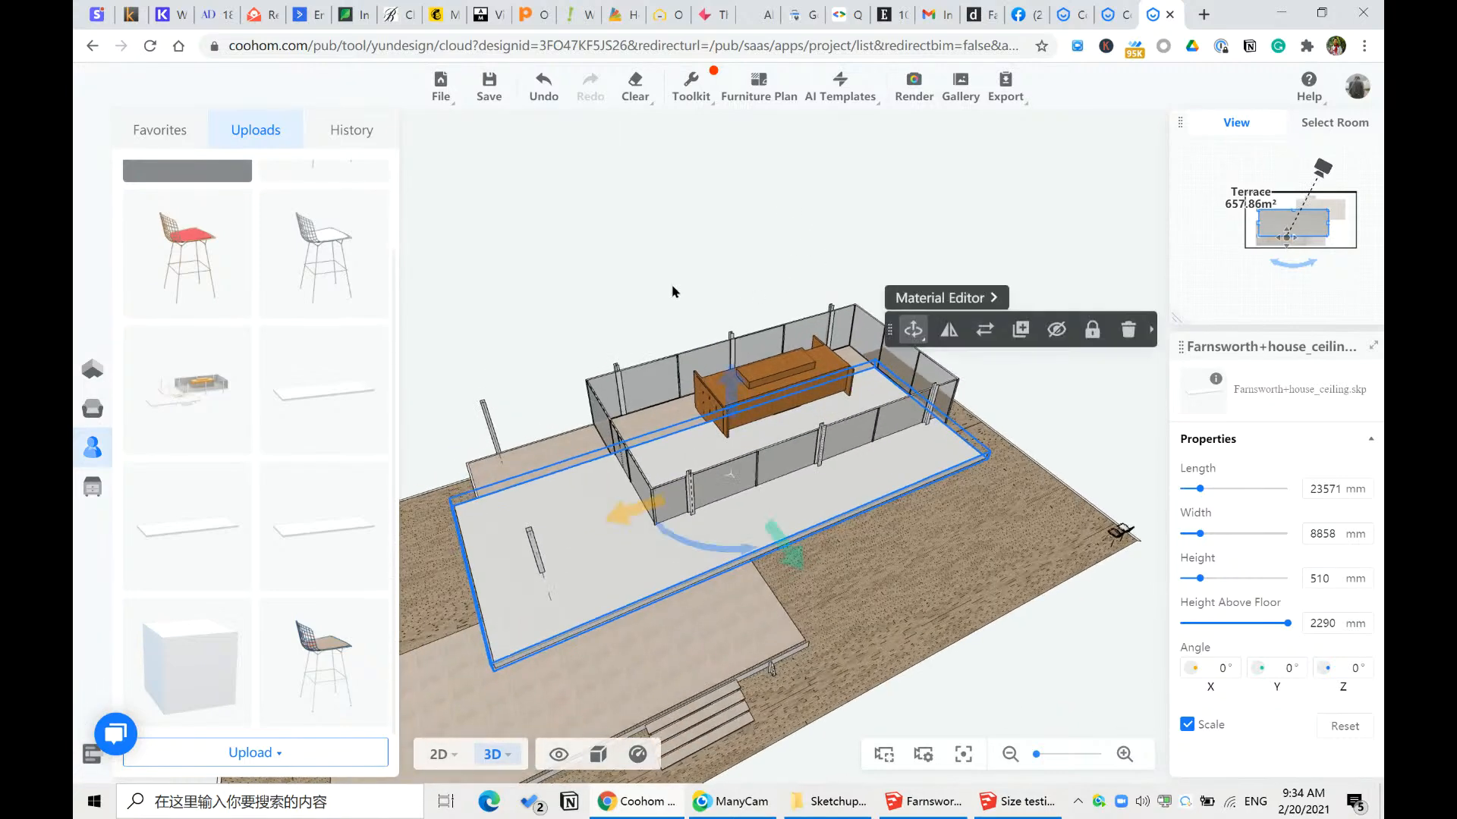
left_click_drag(674, 292, 739, 264)
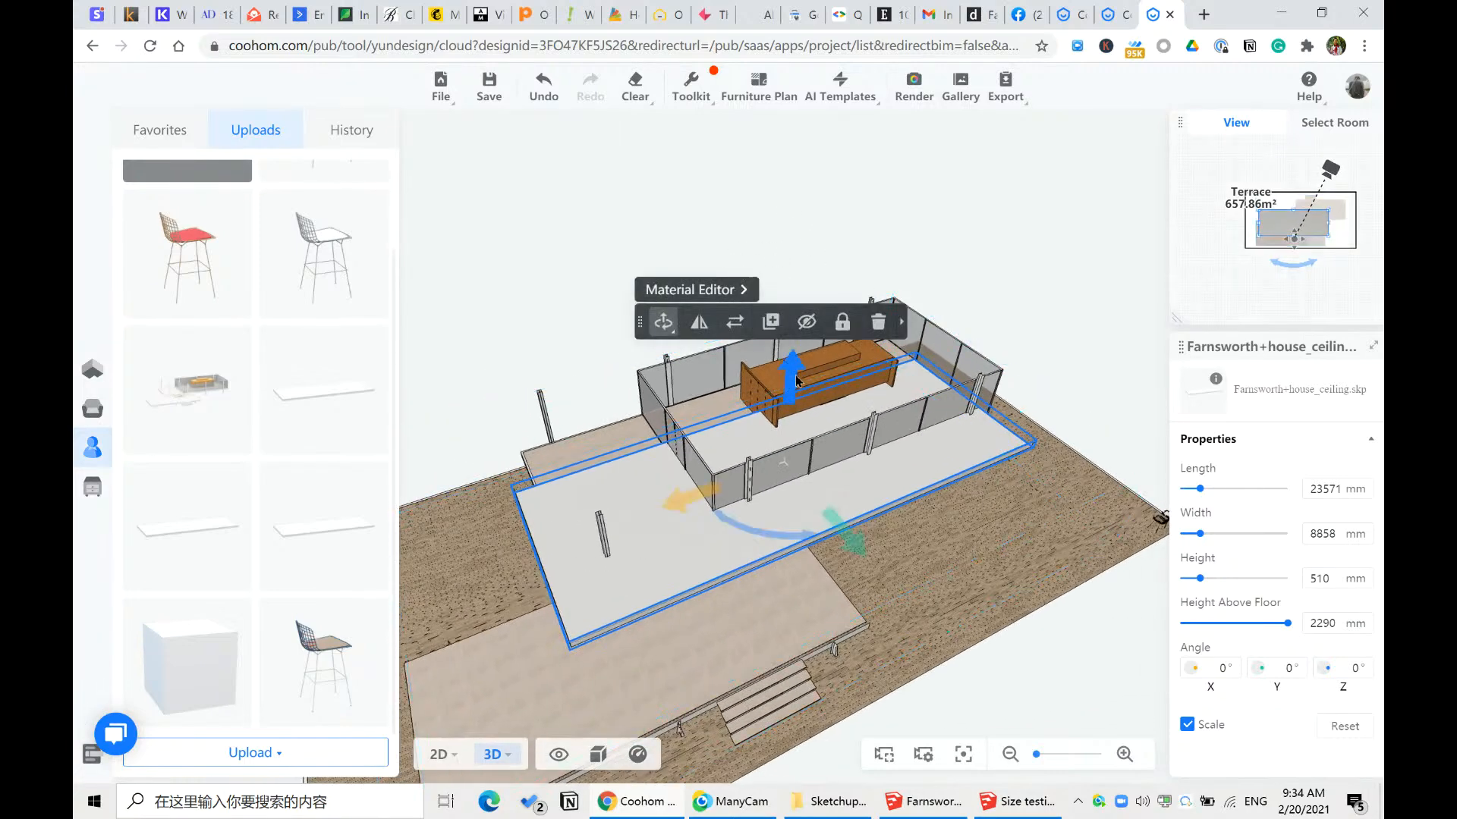
left_click_drag(793, 383, 797, 347)
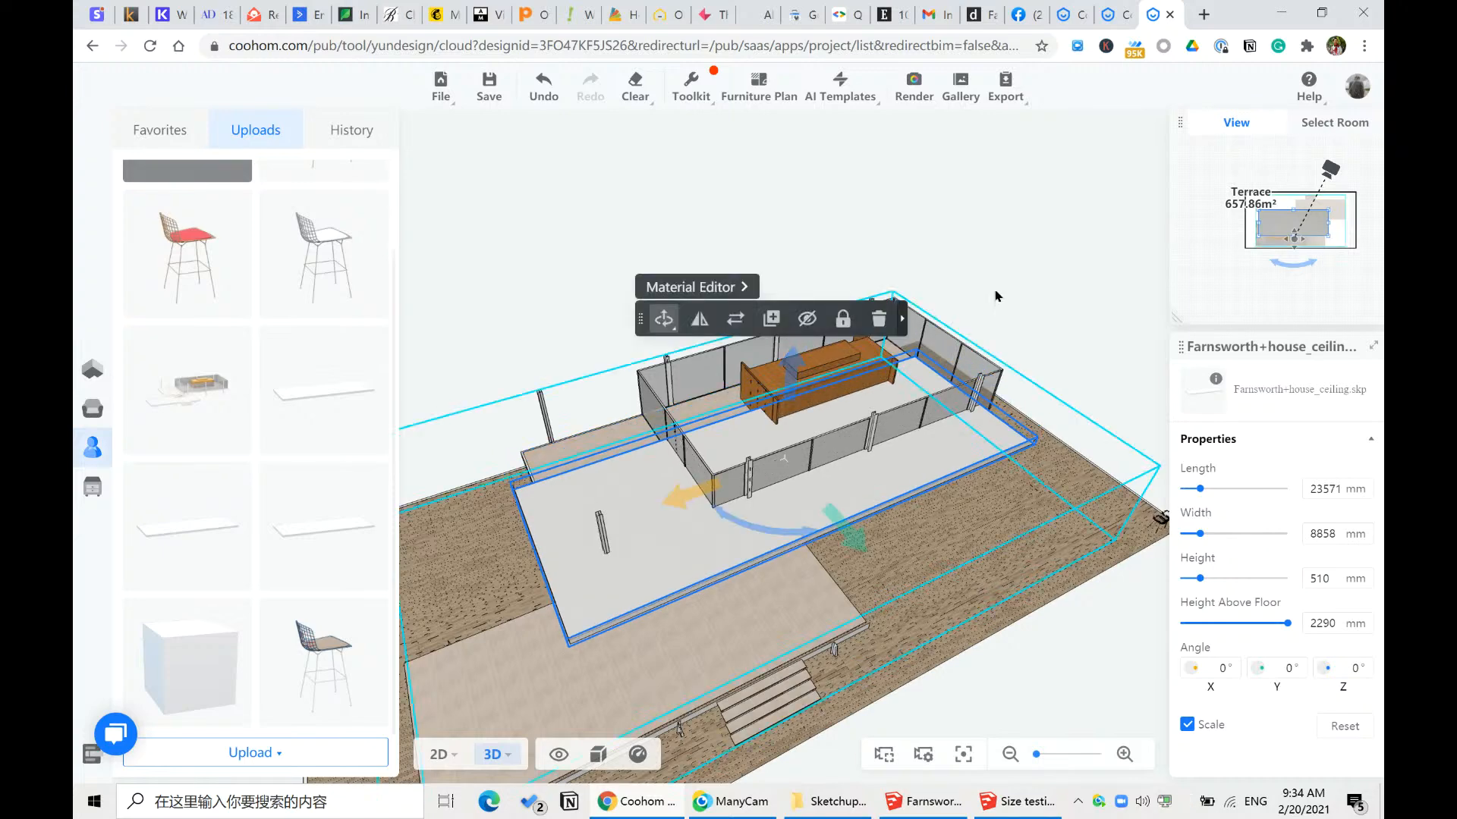
mouse_move(1287, 624)
left_mouse_down()
mouse_move(1242, 623)
mouse_move(1311, 624)
left_mouse_up()
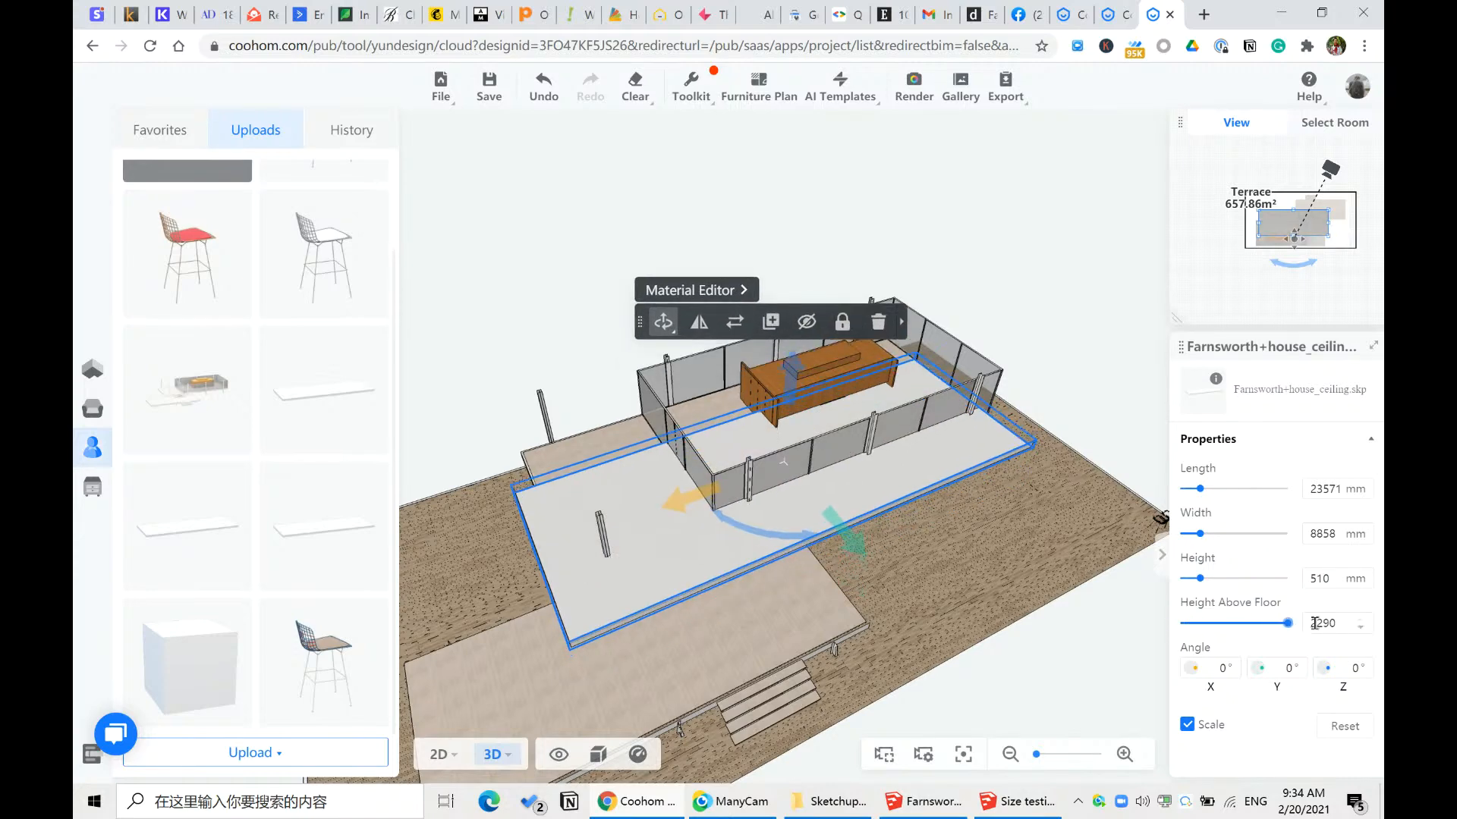
- Delete the placed ceiling model and view the roofless house from its other side
right_click_drag(1057, 311, 1019, 294)
left_click(1059, 319)
left_click_drag(1054, 412, 762, 474)
left_click(838, 446)
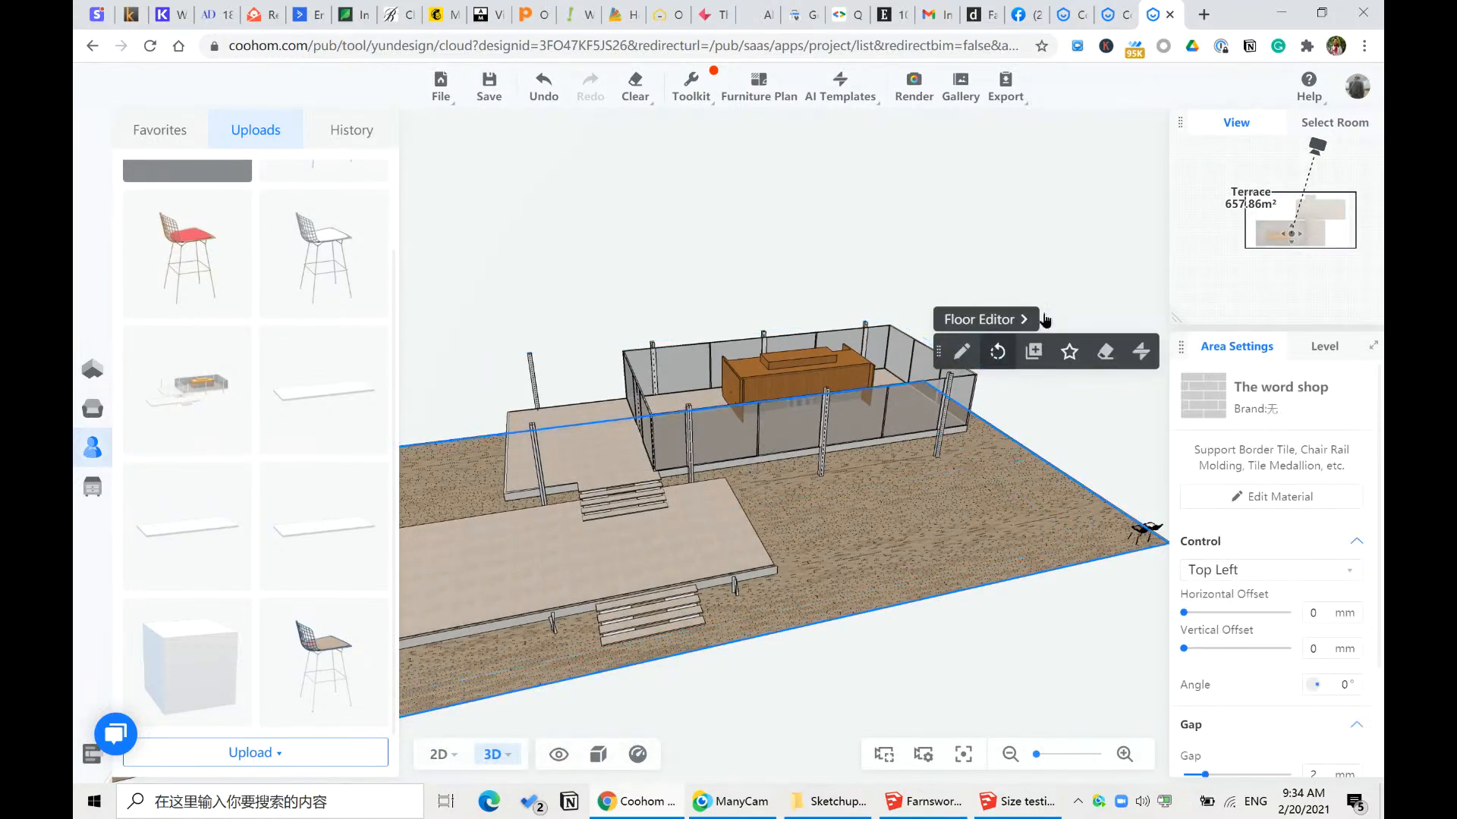
left_click(1030, 229)
left_click_drag(971, 254, 857, 241)
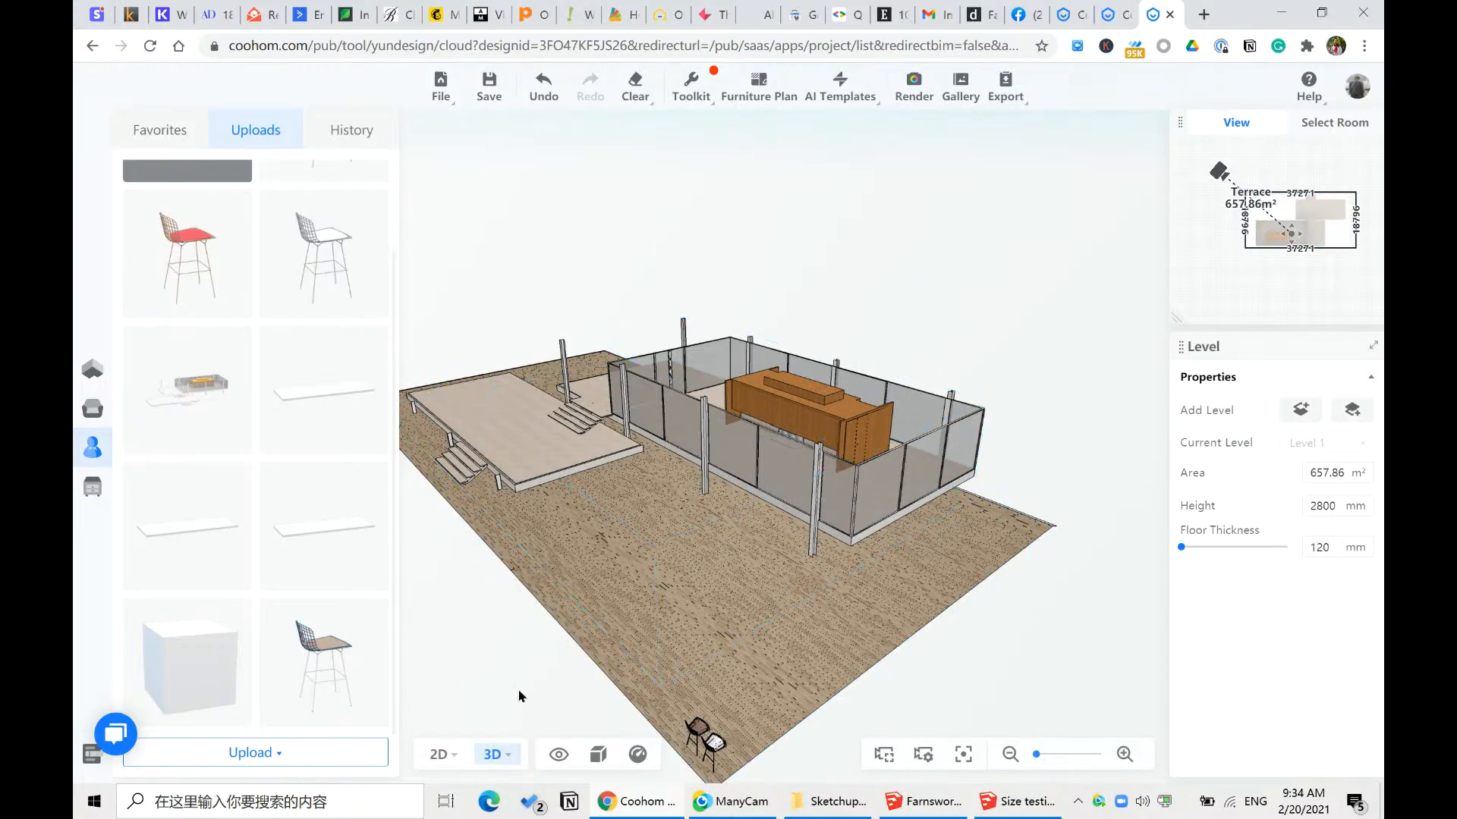
- Switch to the 2D ceiling plan and inspect the Terrace room and the house outline
mouse_move(446, 746)
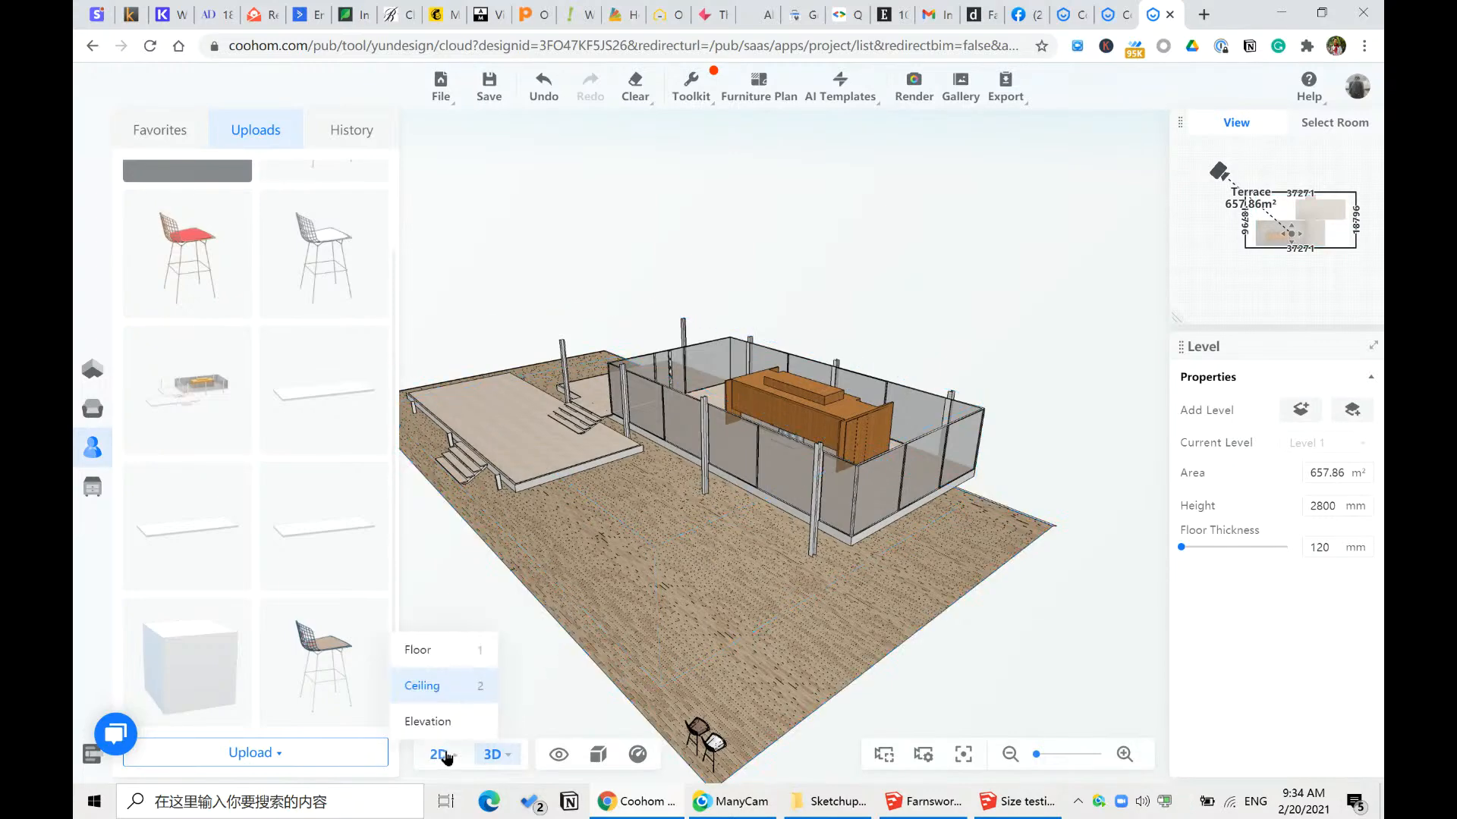
left_click(438, 689)
left_click(941, 465)
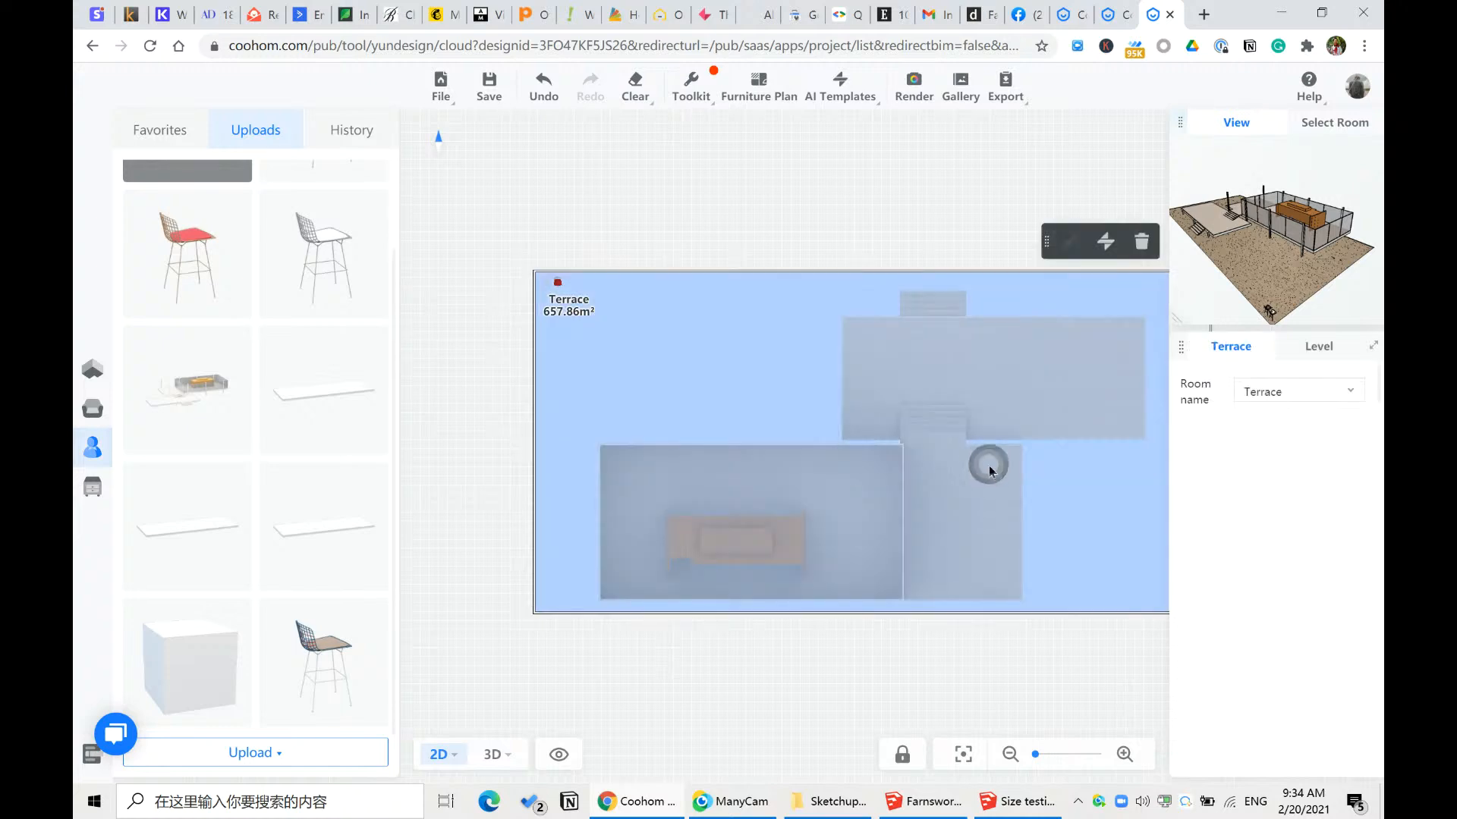
left_click(971, 454)
left_click(971, 455)
left_click(828, 669)
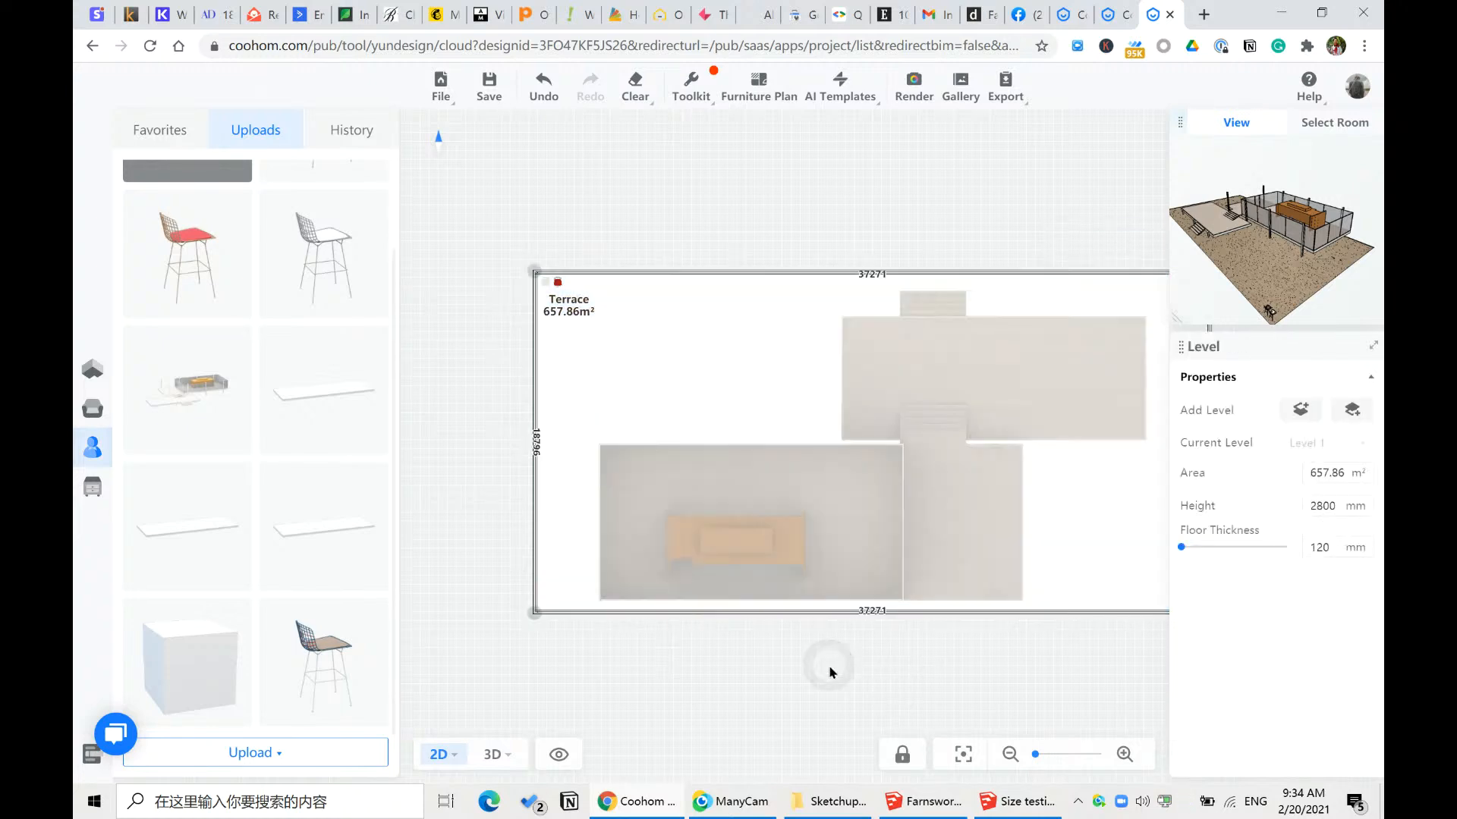
- Return to the 3D view, reset the camera and view the roofless house from its stair side
key("3")
left_click(968, 760)
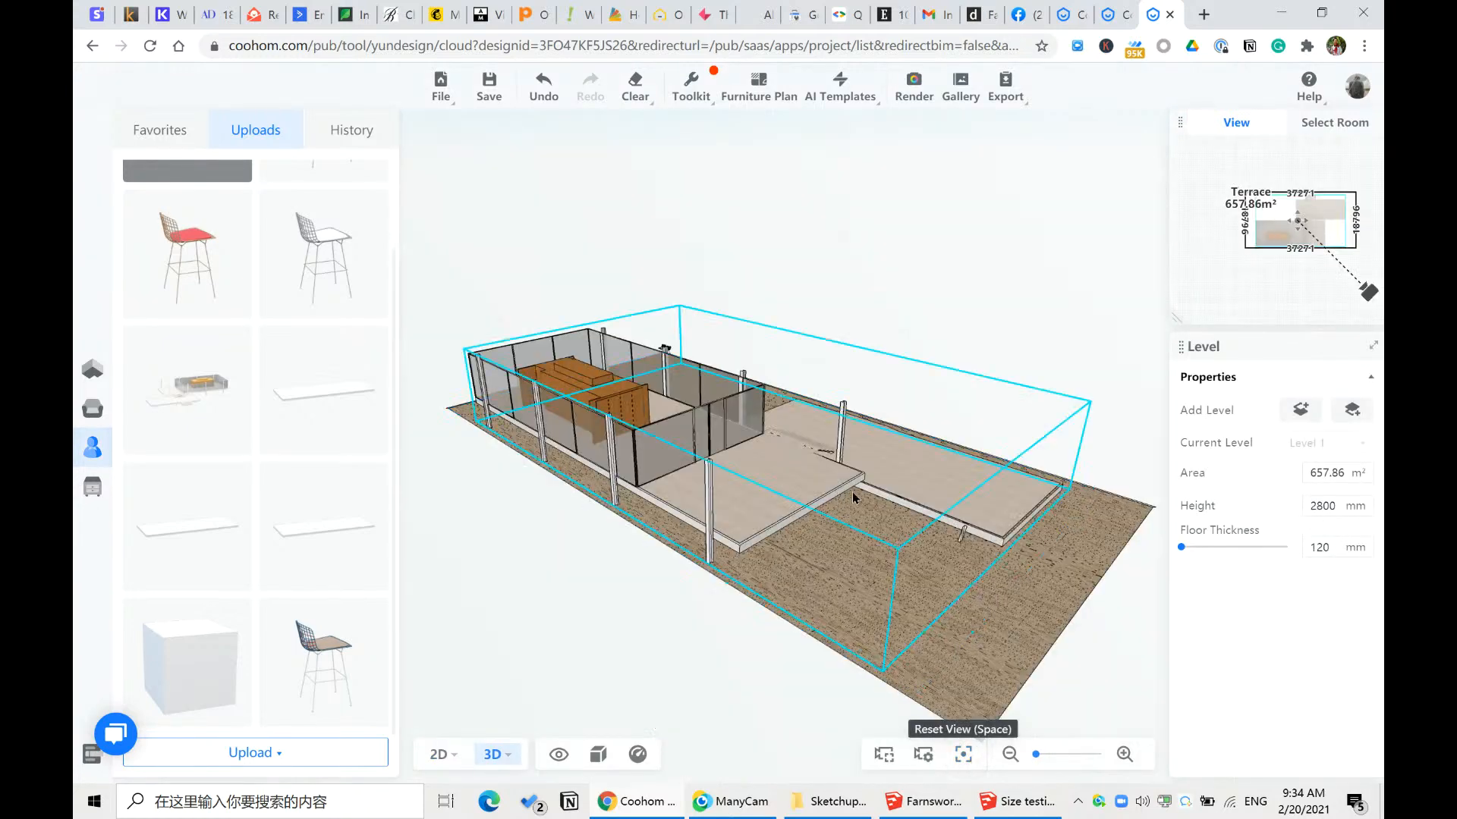
left_click(922, 468)
left_click_drag(1062, 300, 835, 425)
left_click(785, 209)
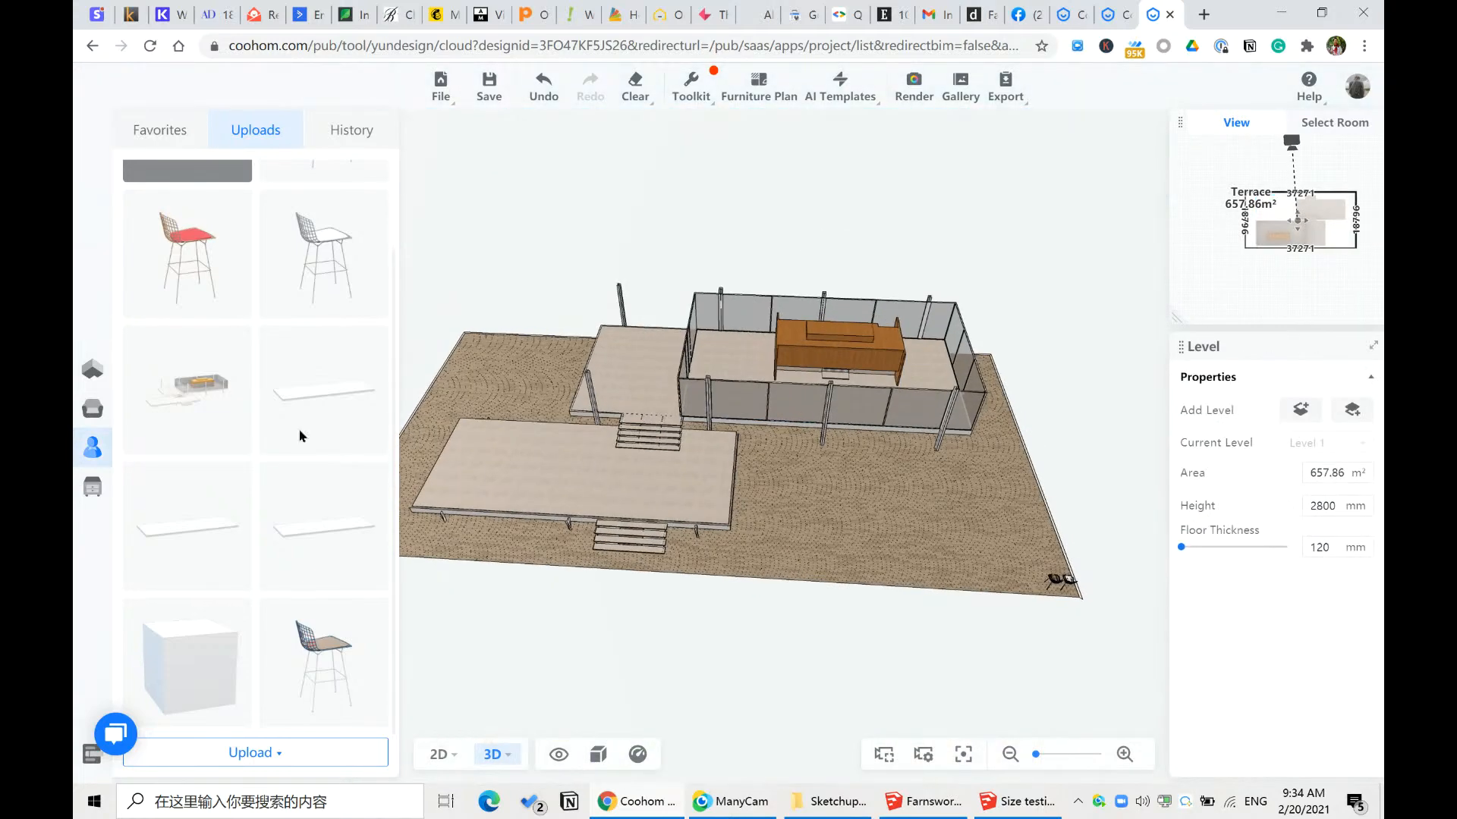
- Place the uploaded Farnsworth+house_ceiling model beside the roofless house in the 3D scene and view it from another angle
left_click(746, 444)
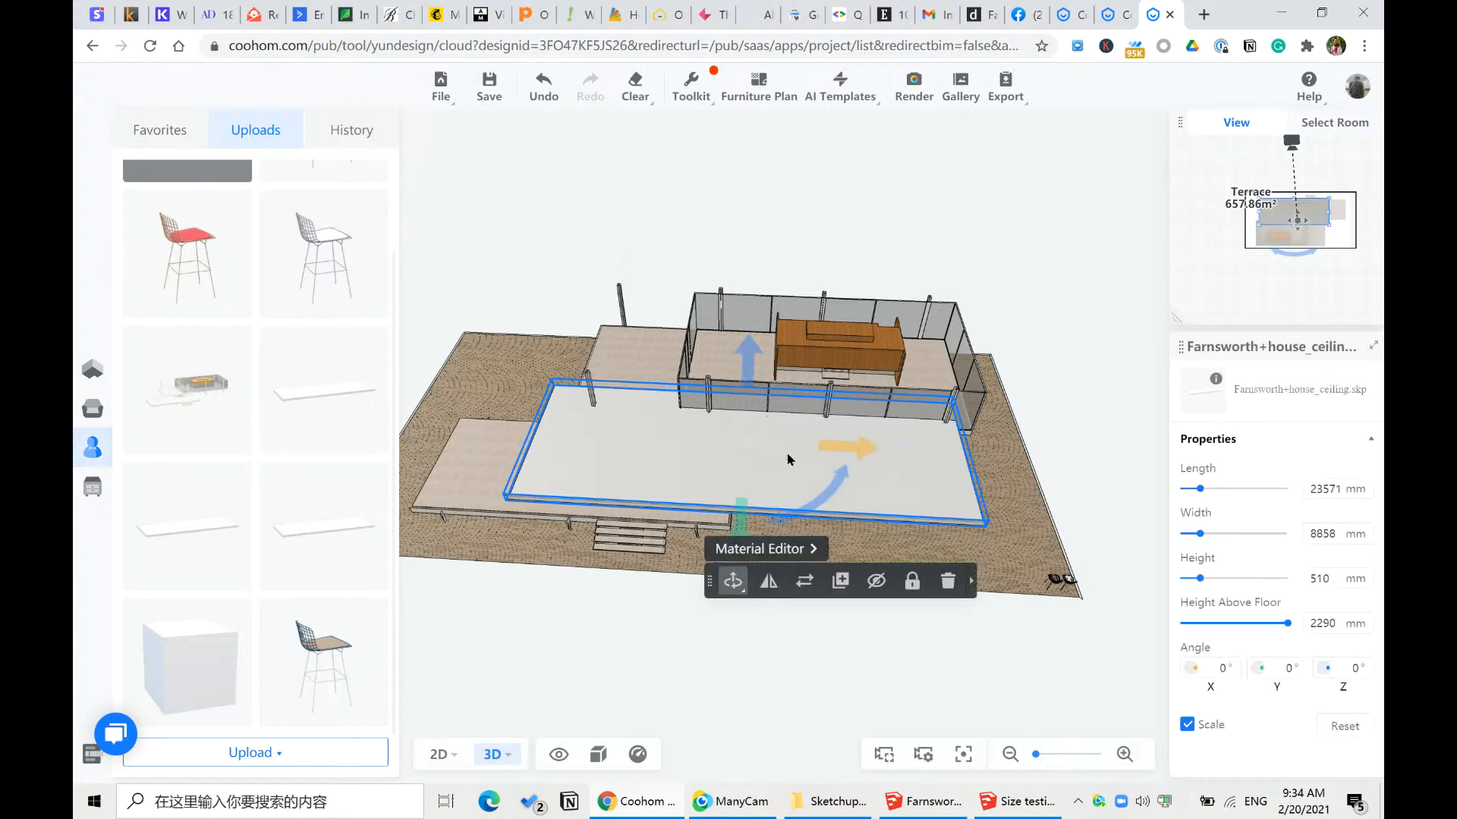
left_click(990, 690)
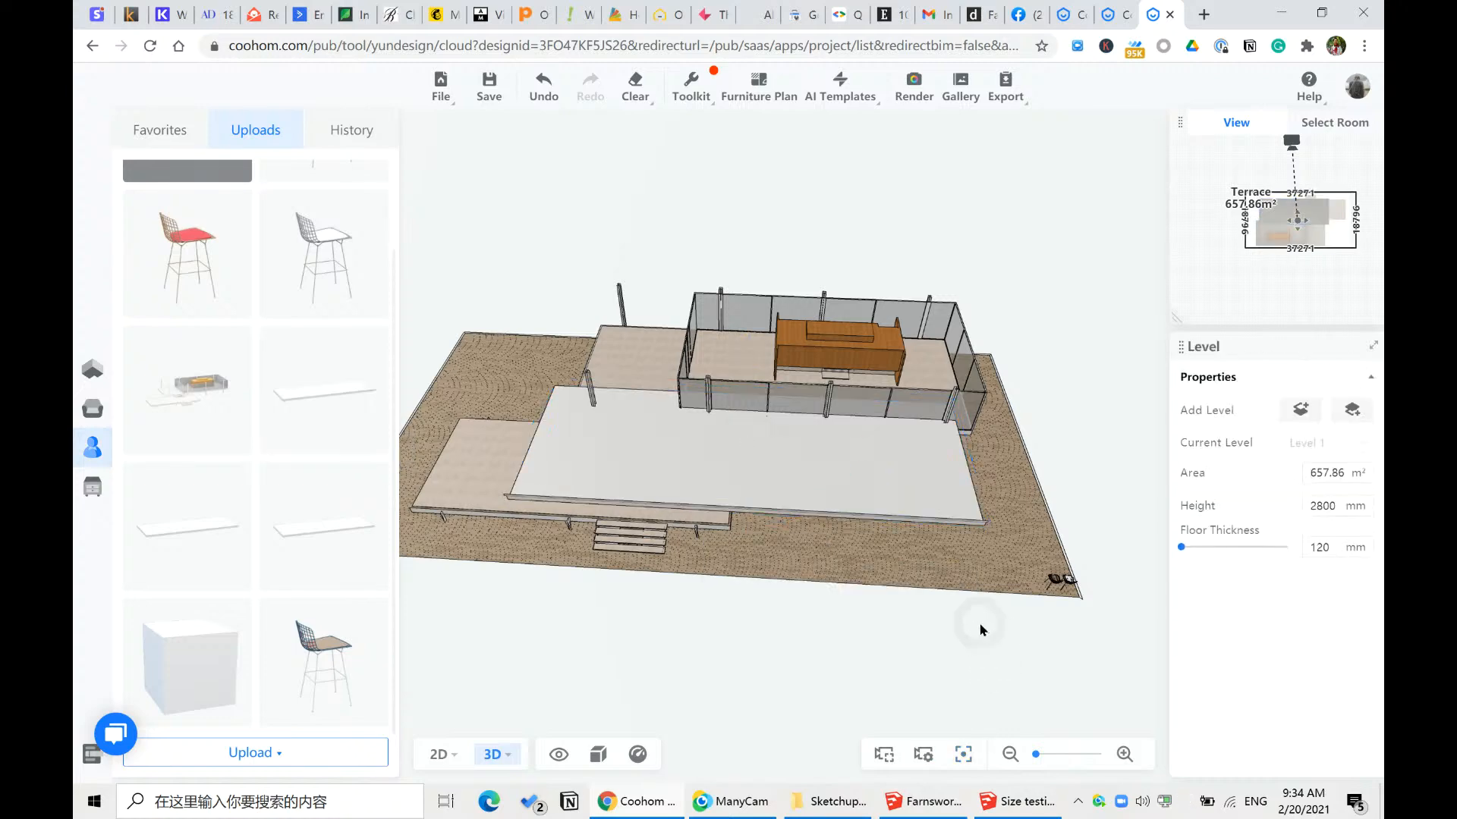
left_click(917, 513)
left_click(961, 689)
left_click_drag(961, 690, 963, 258)
left_click_drag(854, 215, 857, 191)
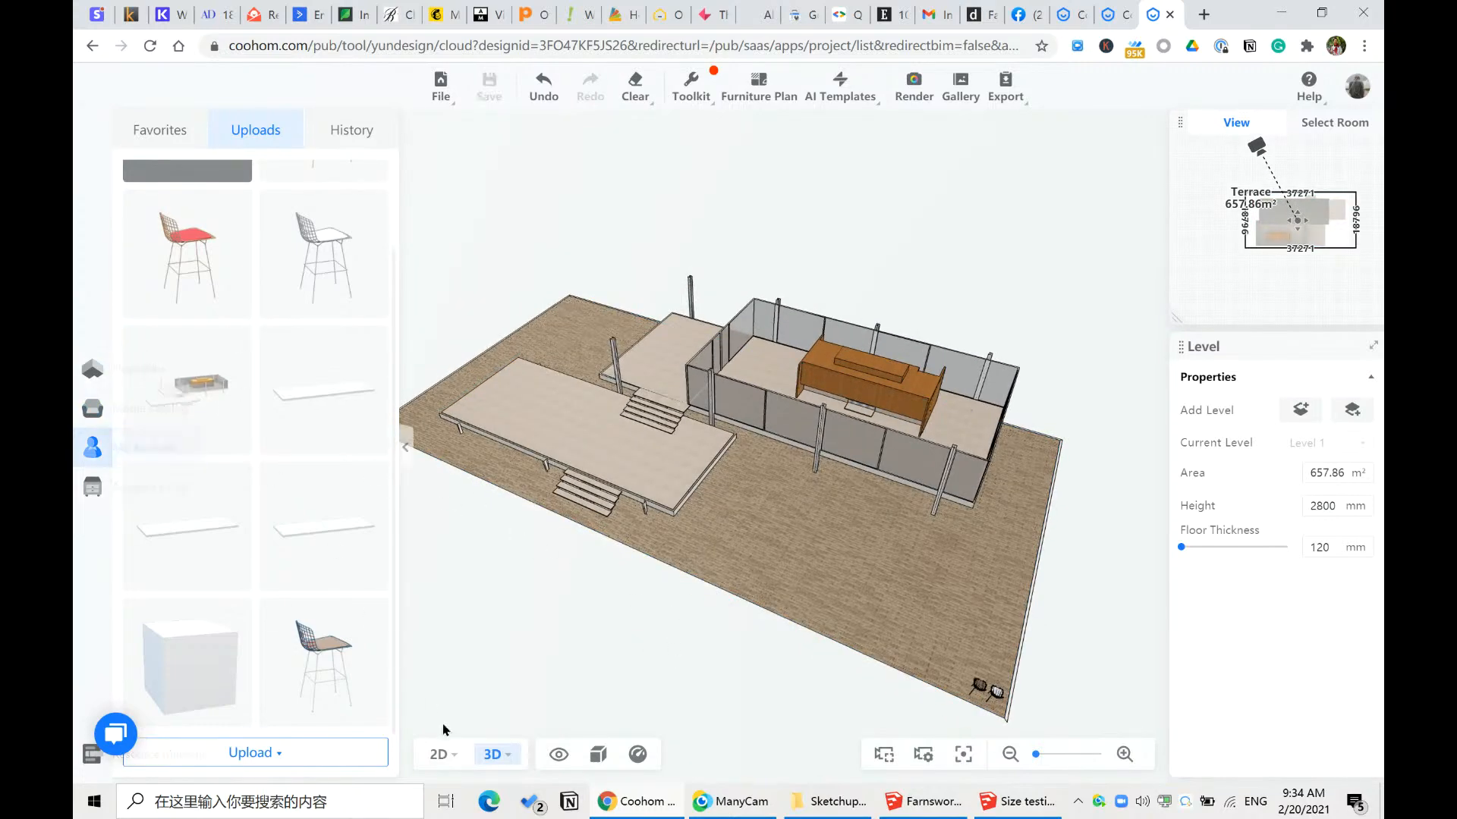
- Inspect the placed ceiling model in the 2D floor plan and from underneath in the 3D view
mouse_move(439, 741)
left_click(434, 650)
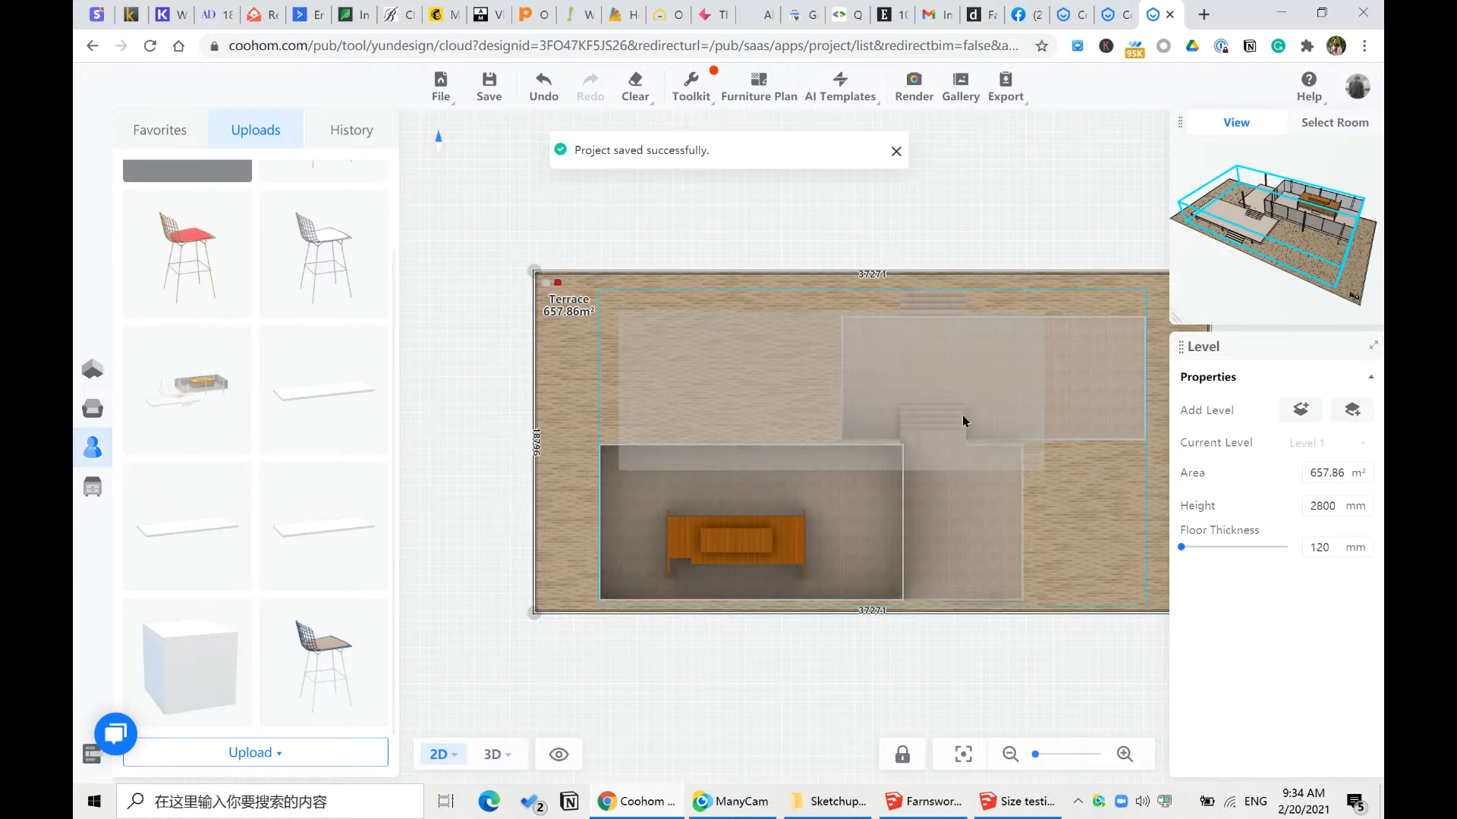
left_click(642, 324)
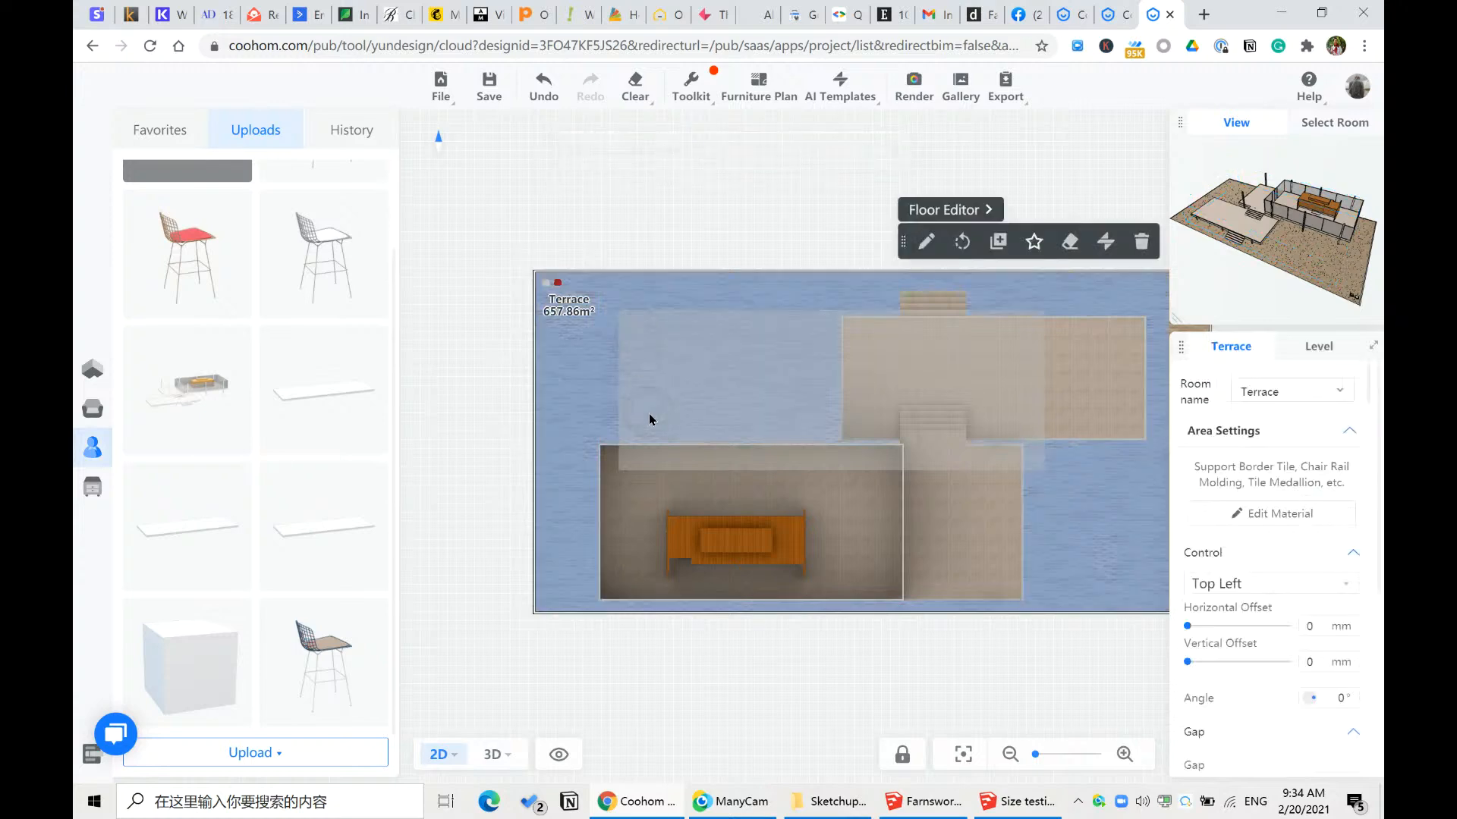
left_click(768, 700)
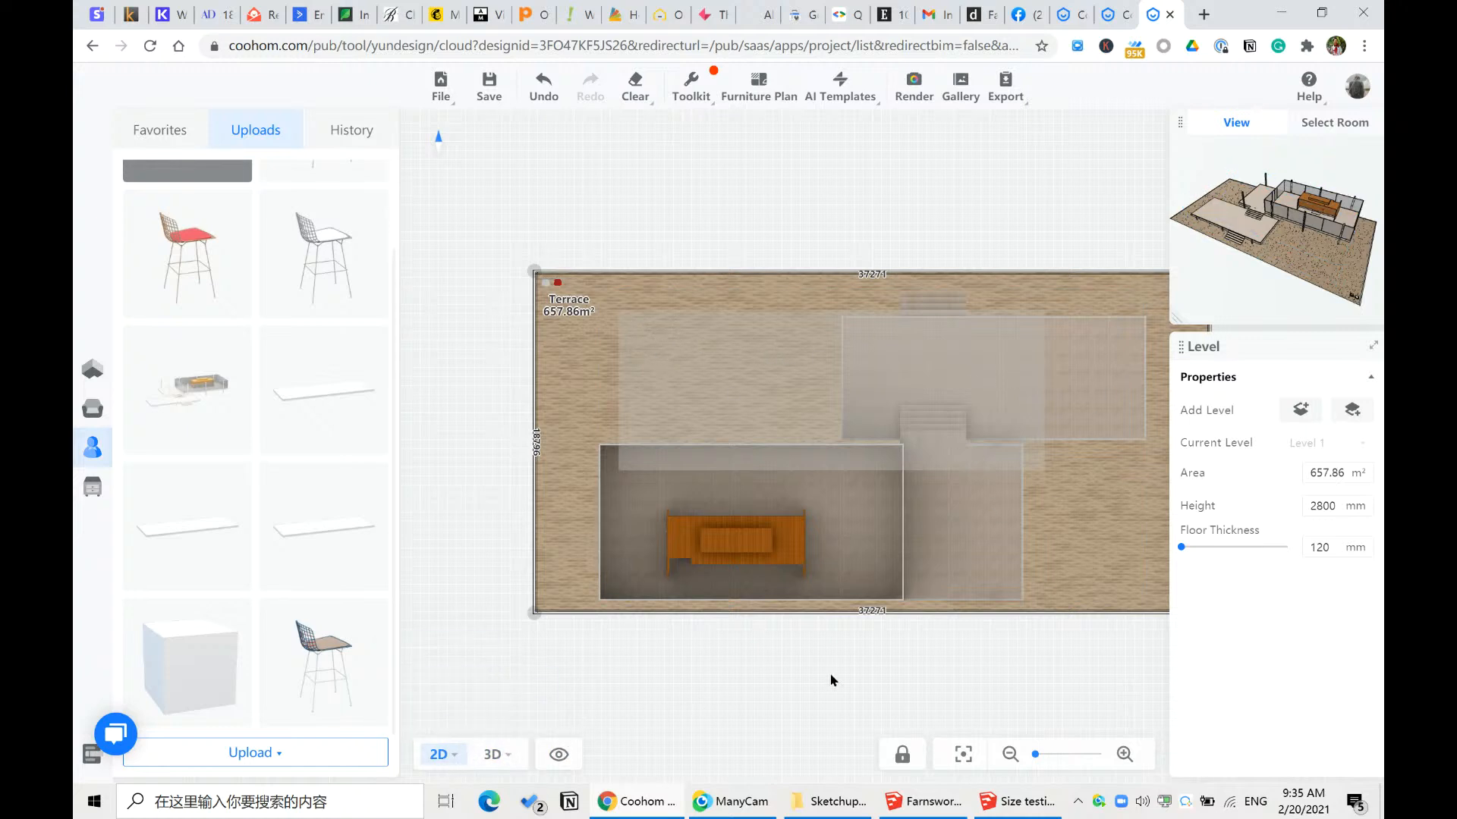
left_click_drag(848, 679, 817, 683)
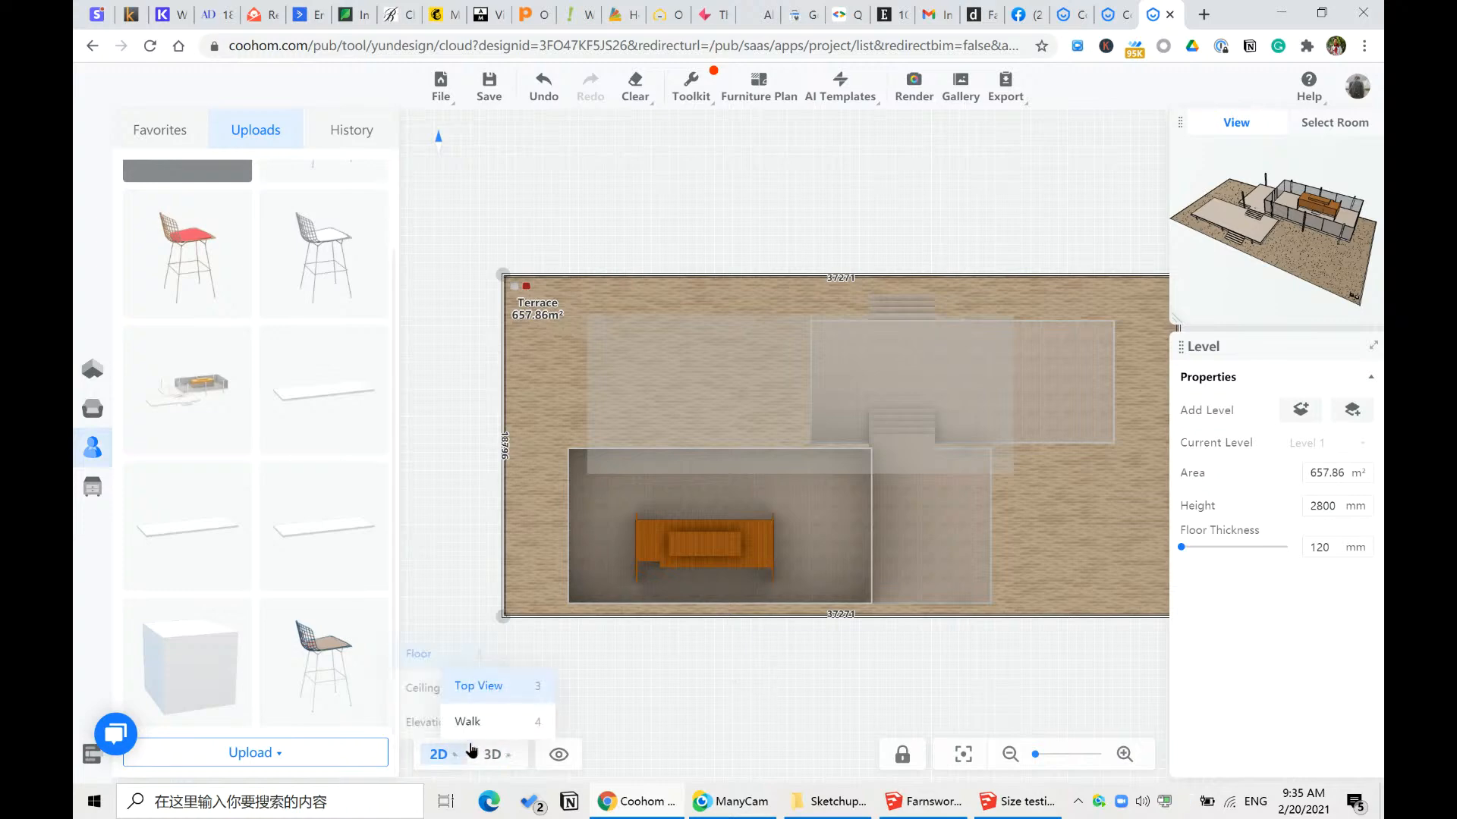
key("3")
key("4")
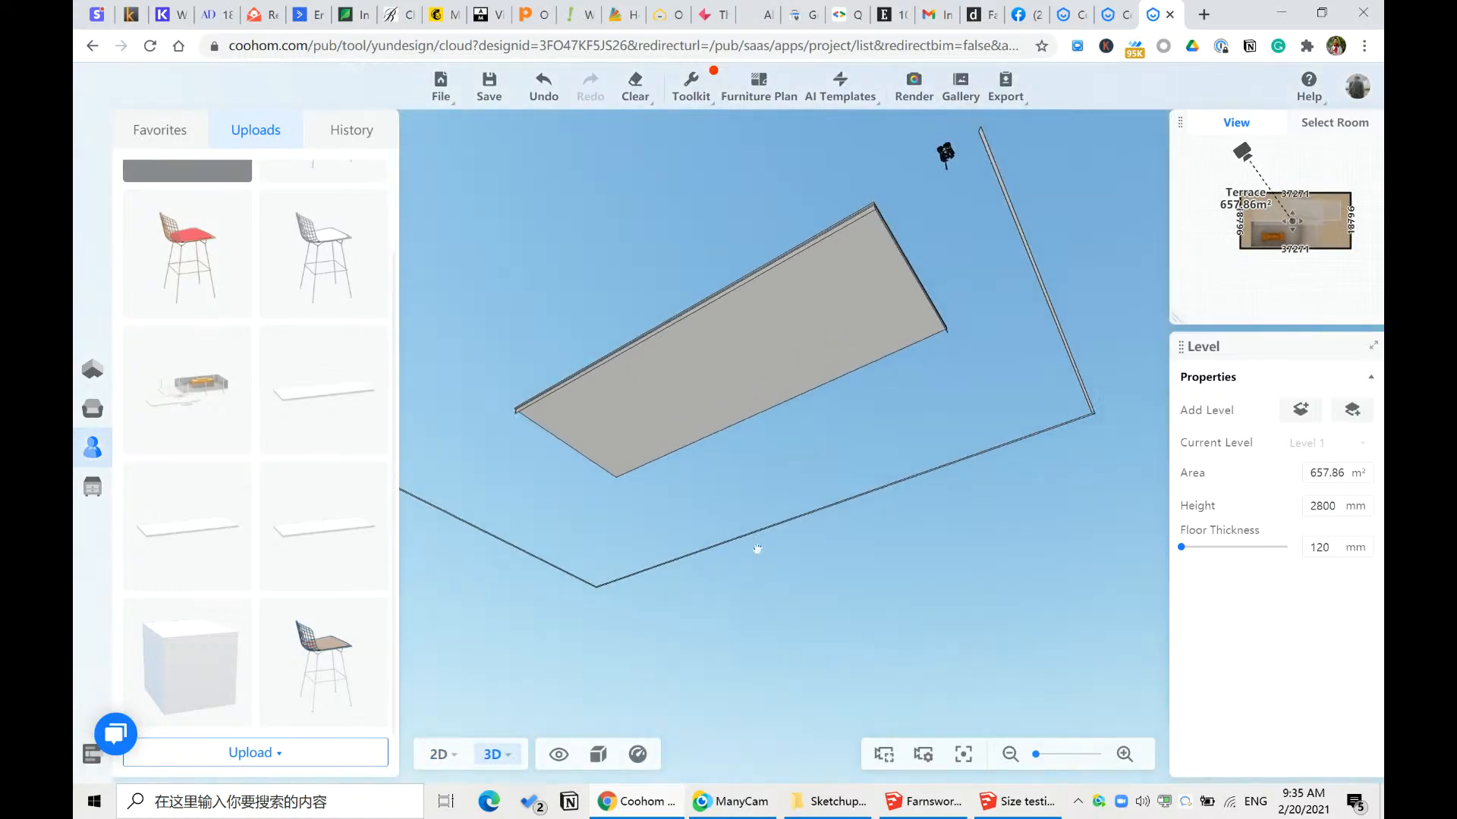
left_click(768, 344)
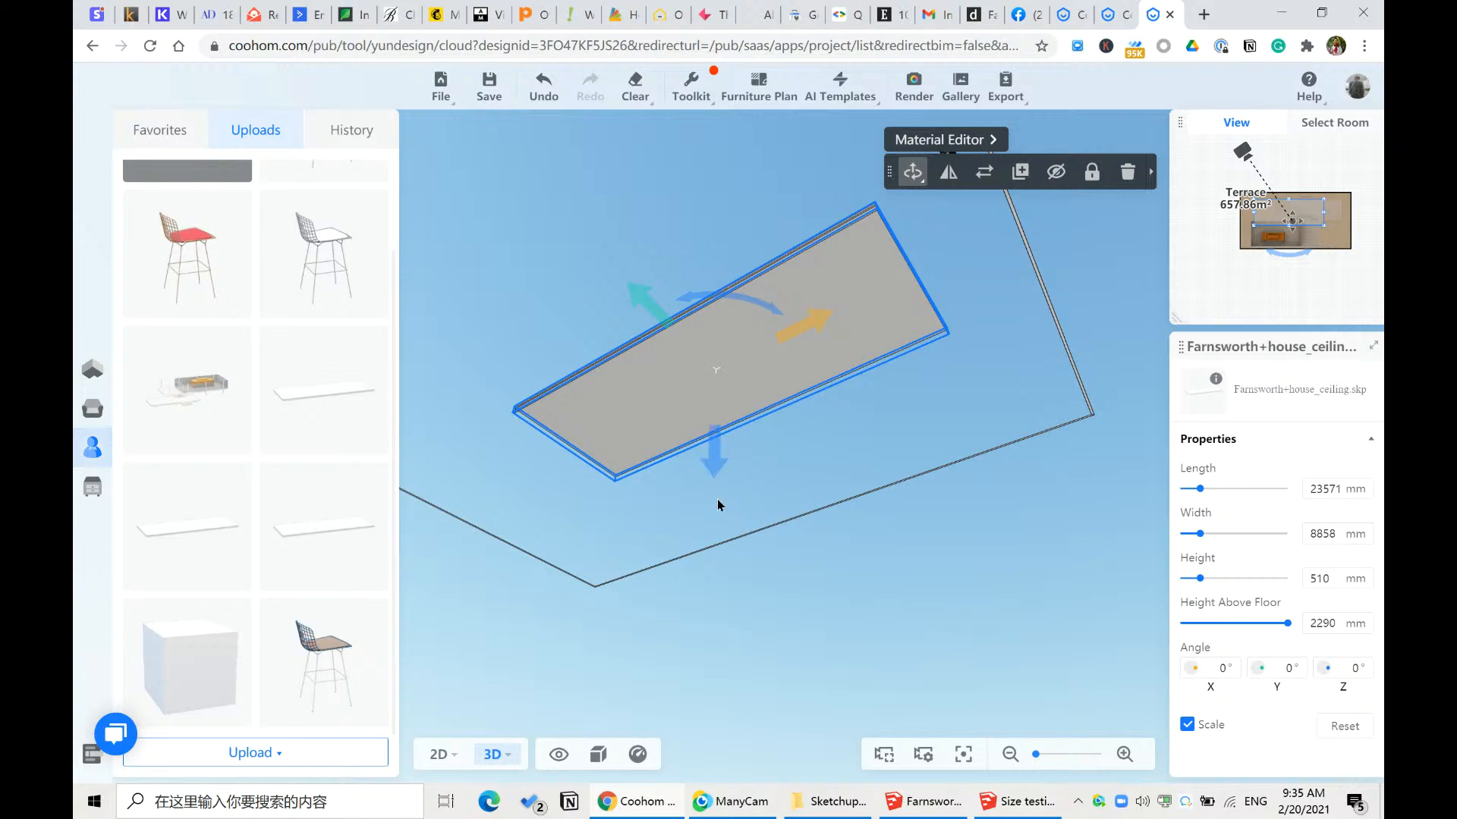
- Switch to the 2D ceiling plan and move the ceiling model over the house, about 494 mm from the Terrace's near long wall
left_click(438, 754)
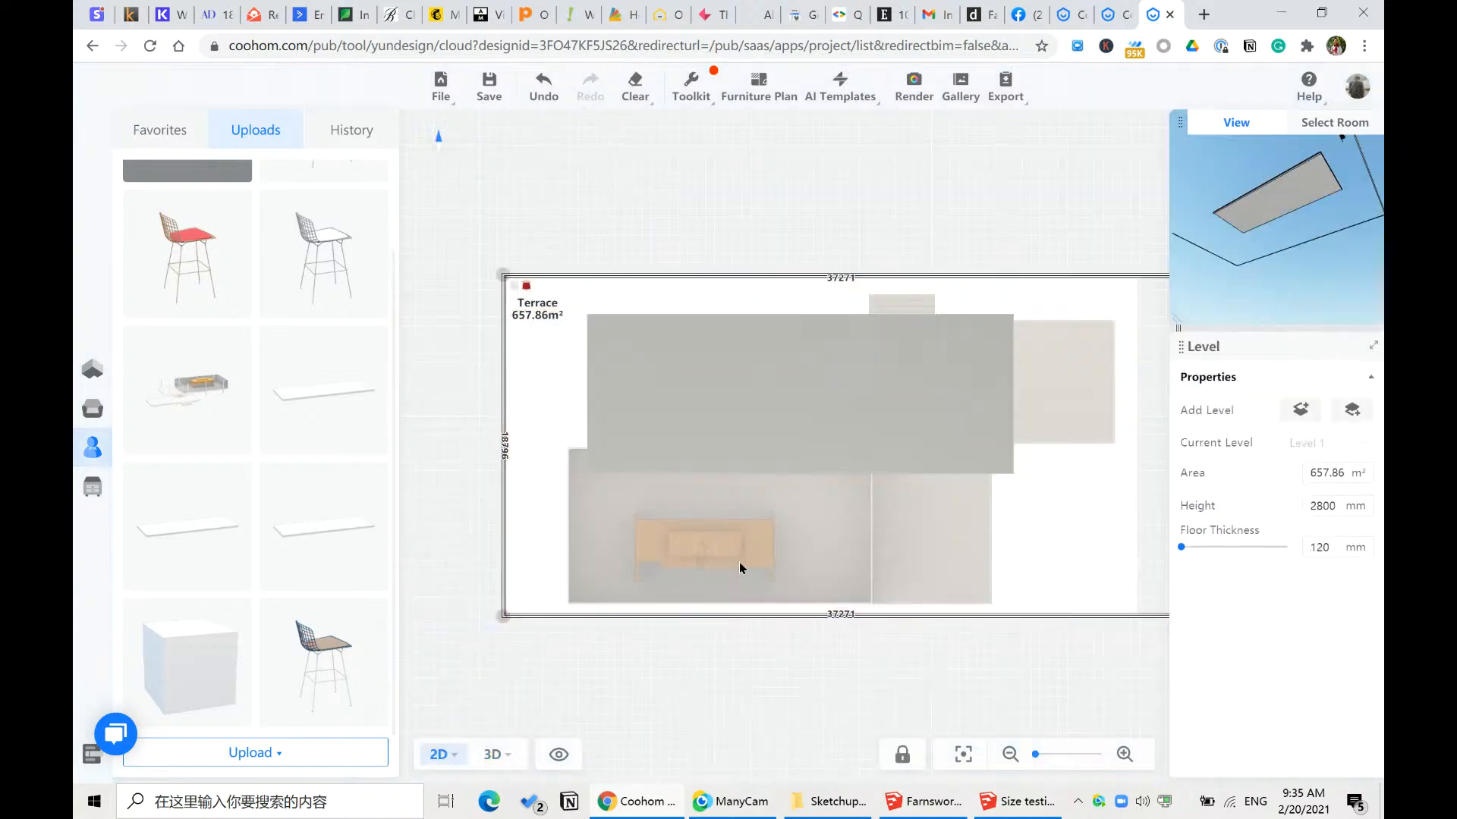
left_click(908, 407)
left_click(599, 202)
left_click(732, 417)
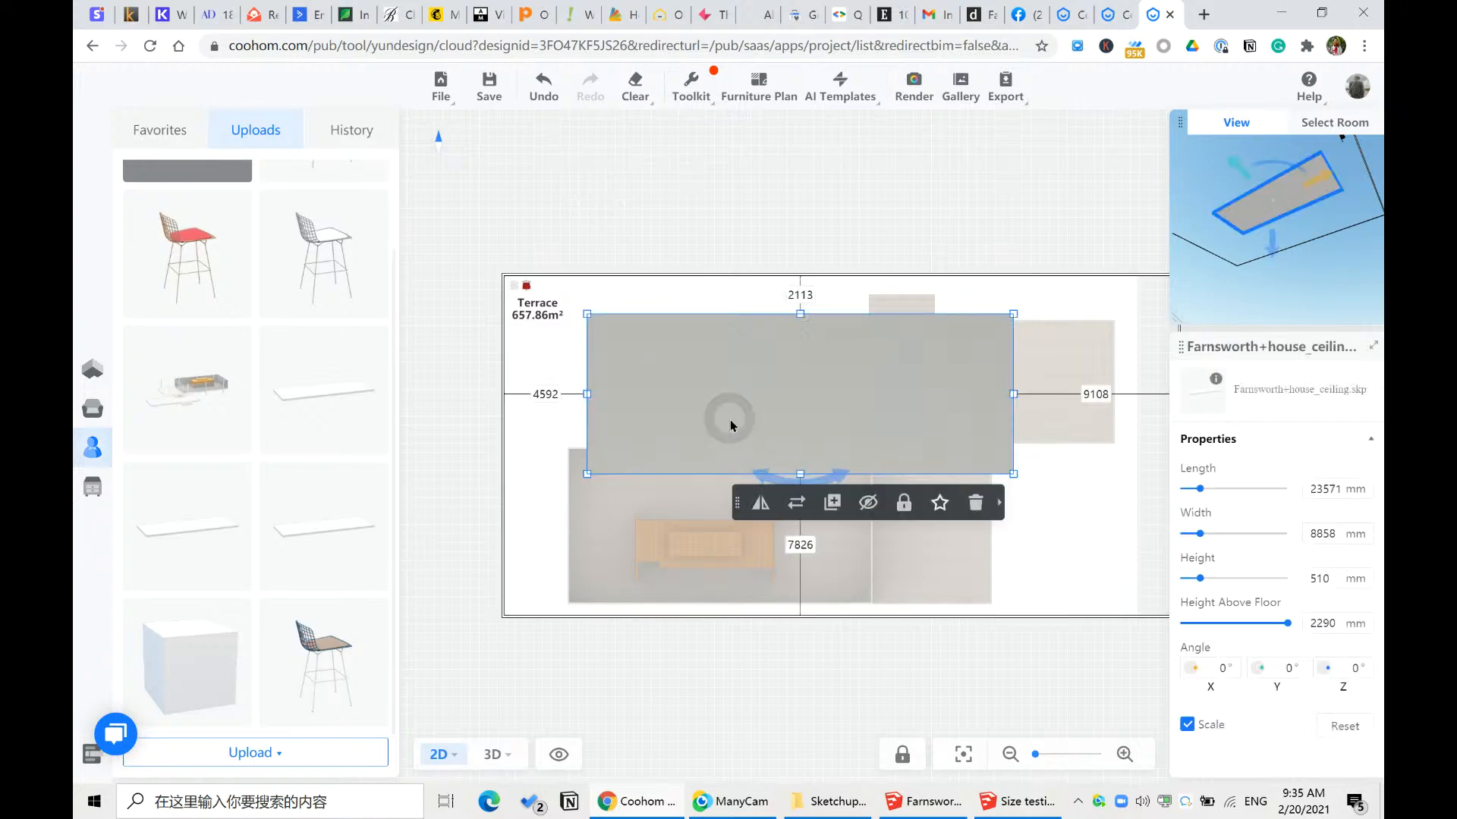
left_click_drag(781, 497, 751, 537)
left_click(748, 682)
scroll(867, 671, "up", 5)
left_click(957, 419)
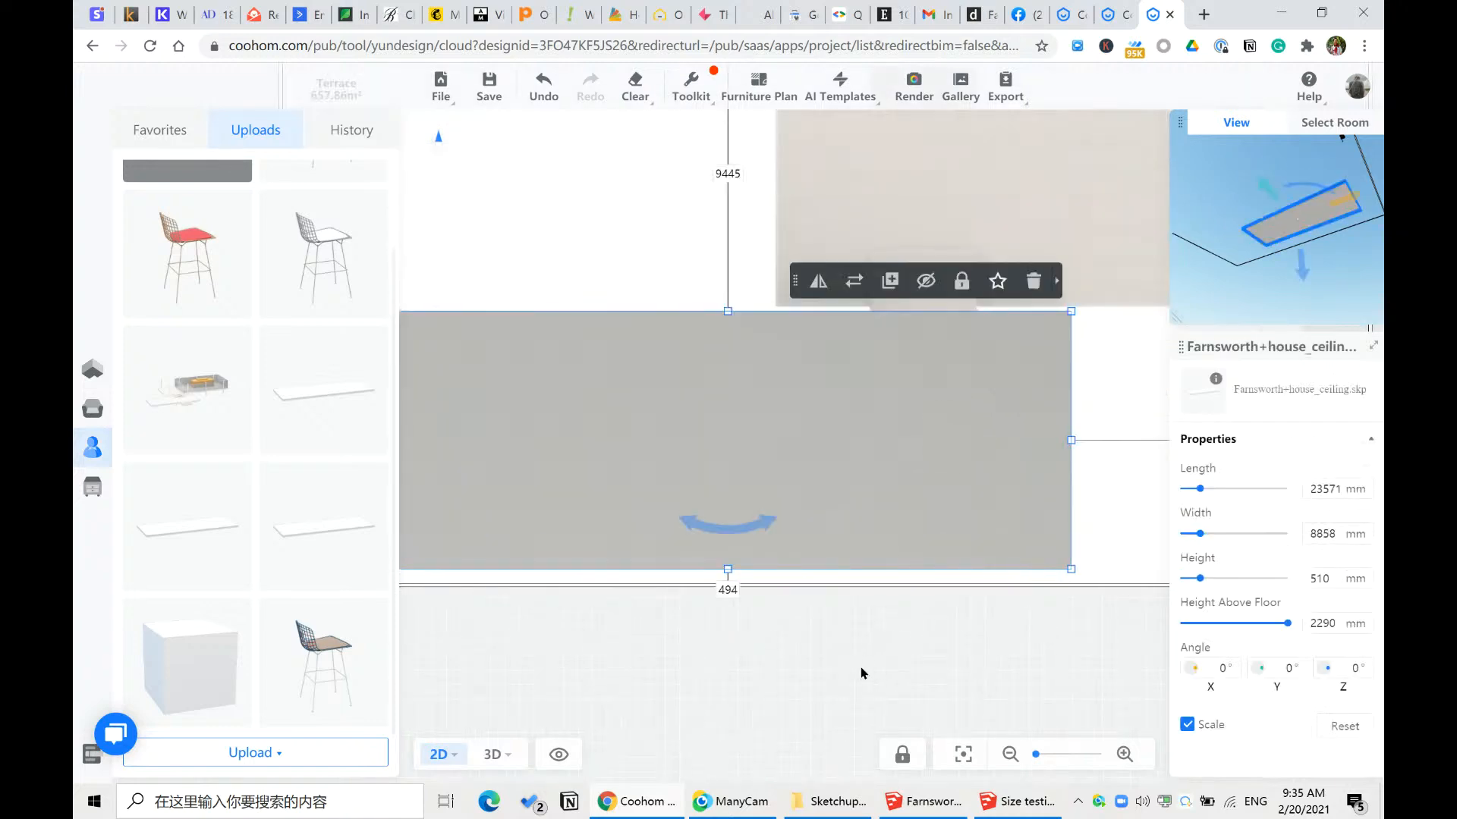
- Check the ceiling model's position and wall distances in the full ceiling plan
left_click(860, 669)
scroll(829, 648, "down", 4)
left_click_drag(829, 647, 786, 622)
left_click(833, 523)
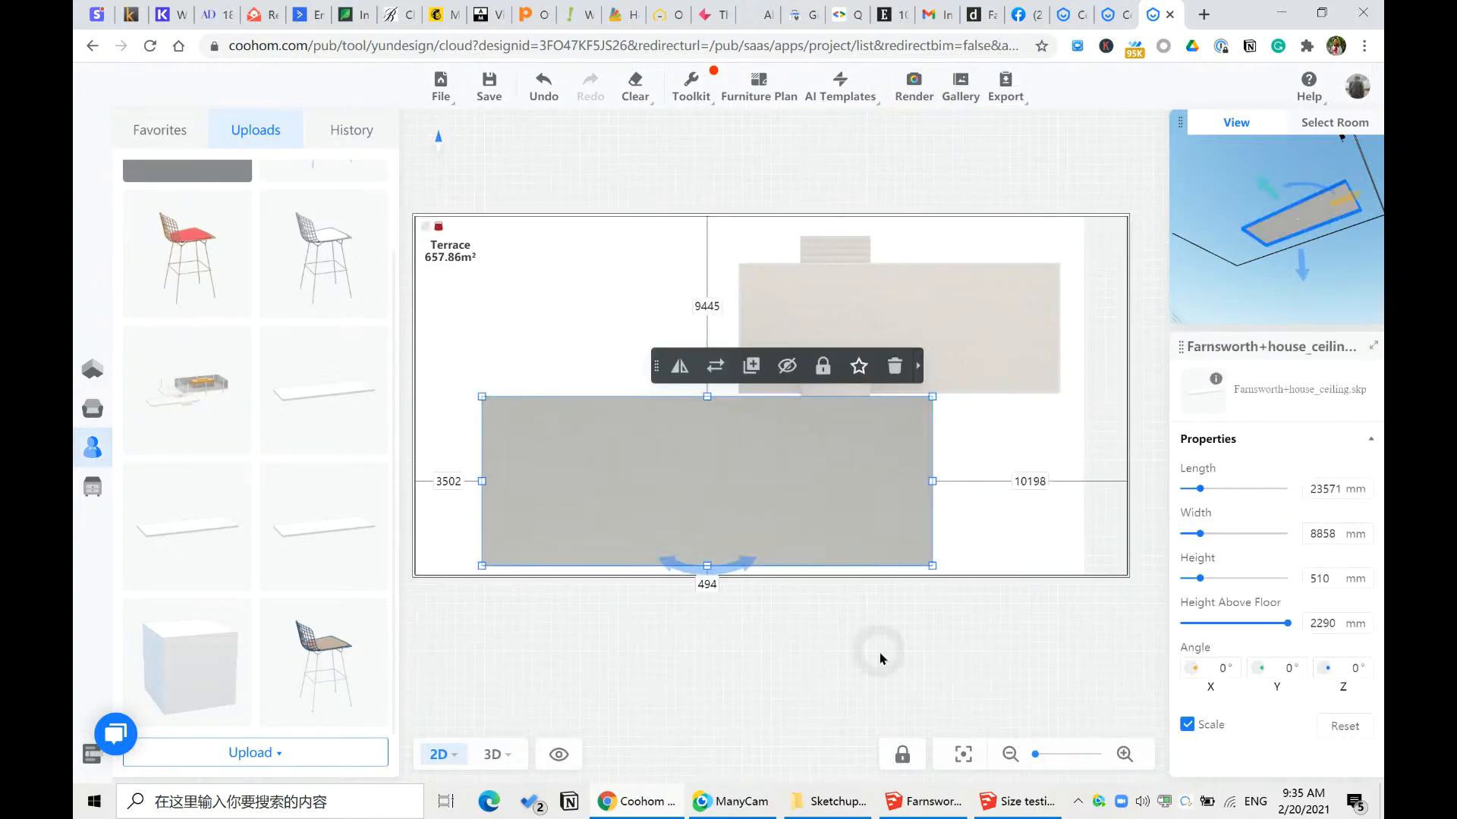
left_click(878, 653)
left_click(869, 519)
left_click(886, 642)
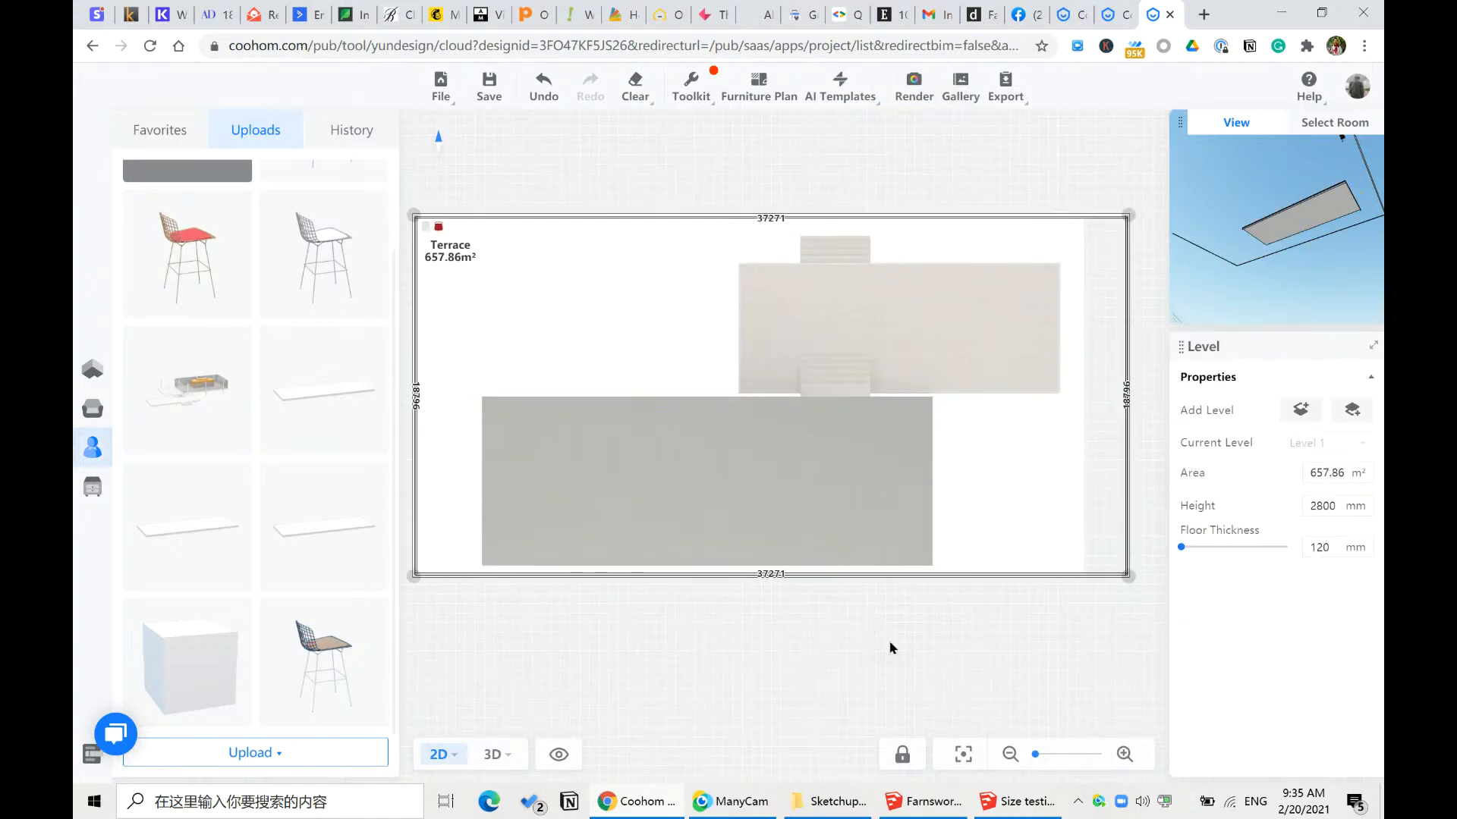
left_click(855, 508)
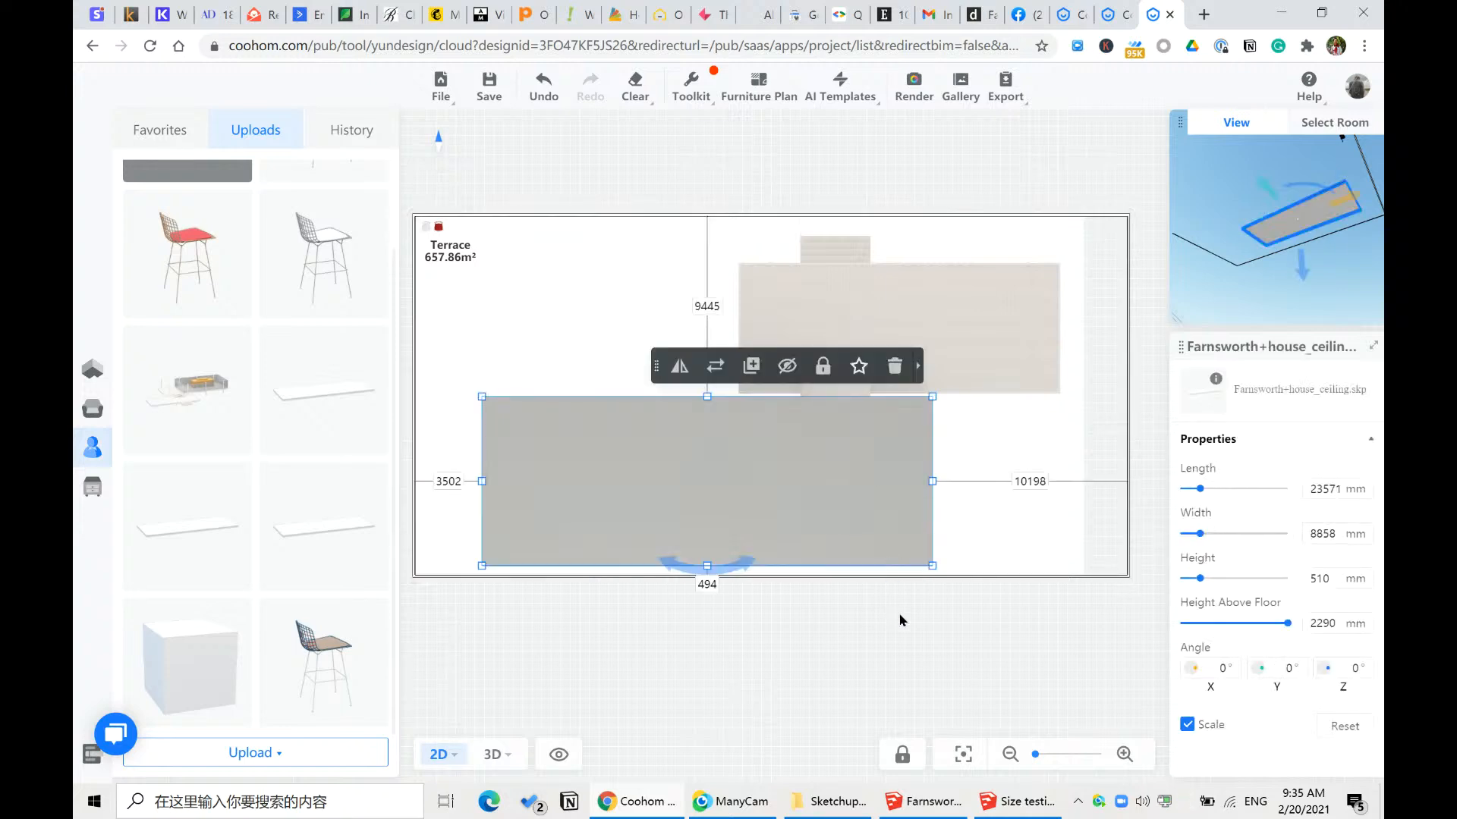
- Switch to the Size testing model in SketchUp and close its window
left_click(1017, 801)
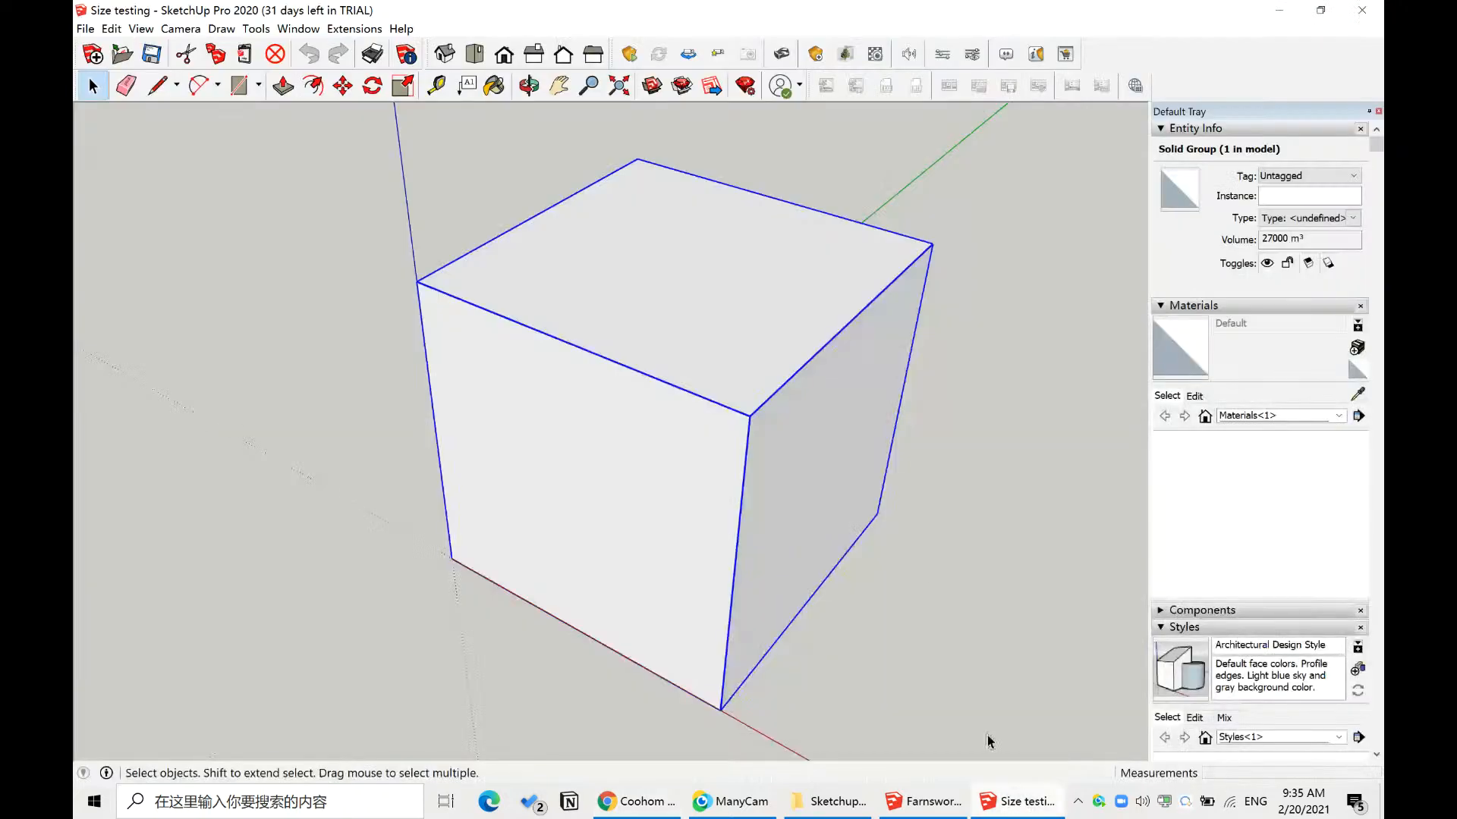
right_click(1000, 798)
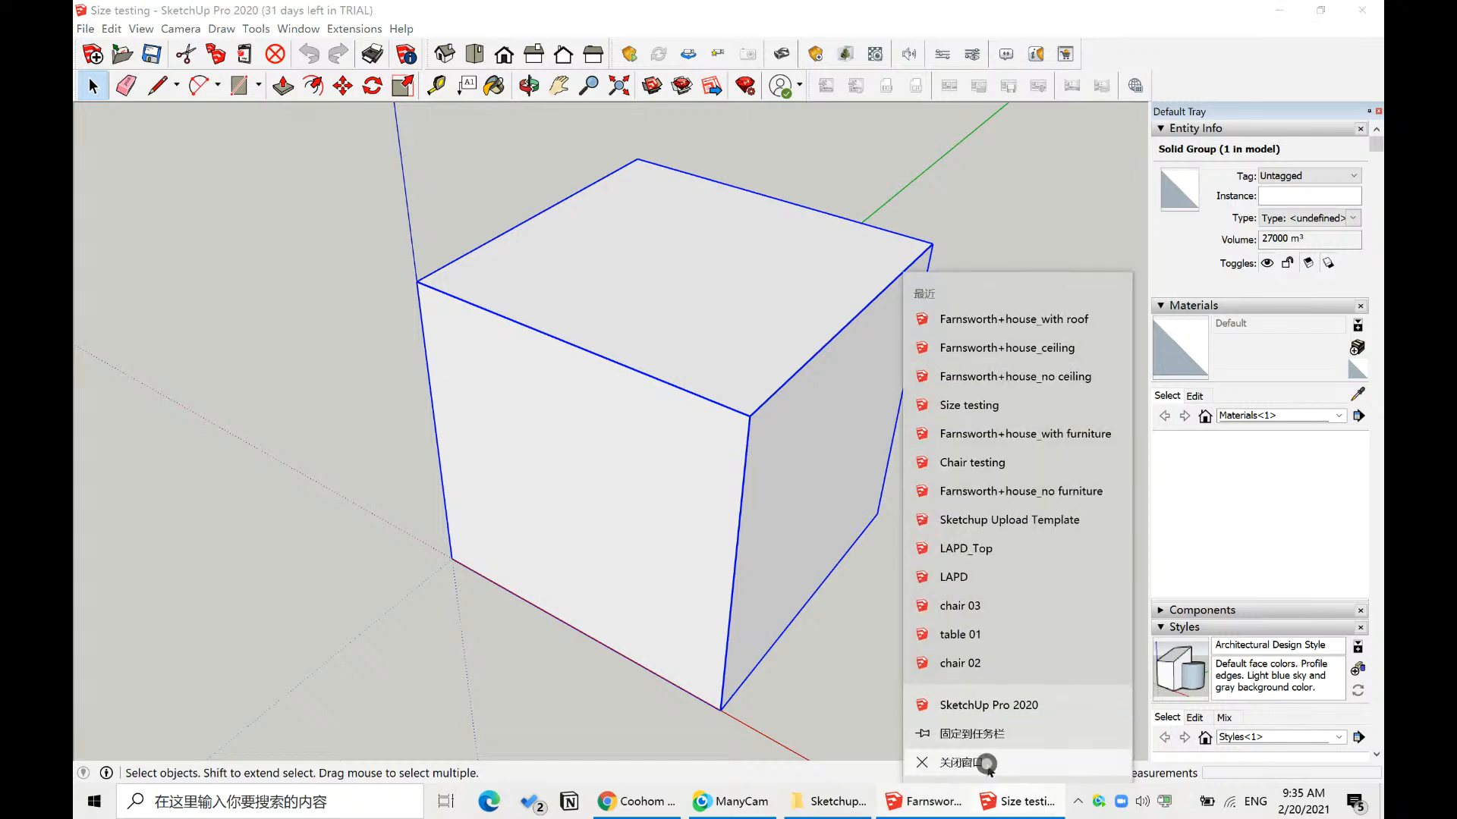
left_click(986, 761)
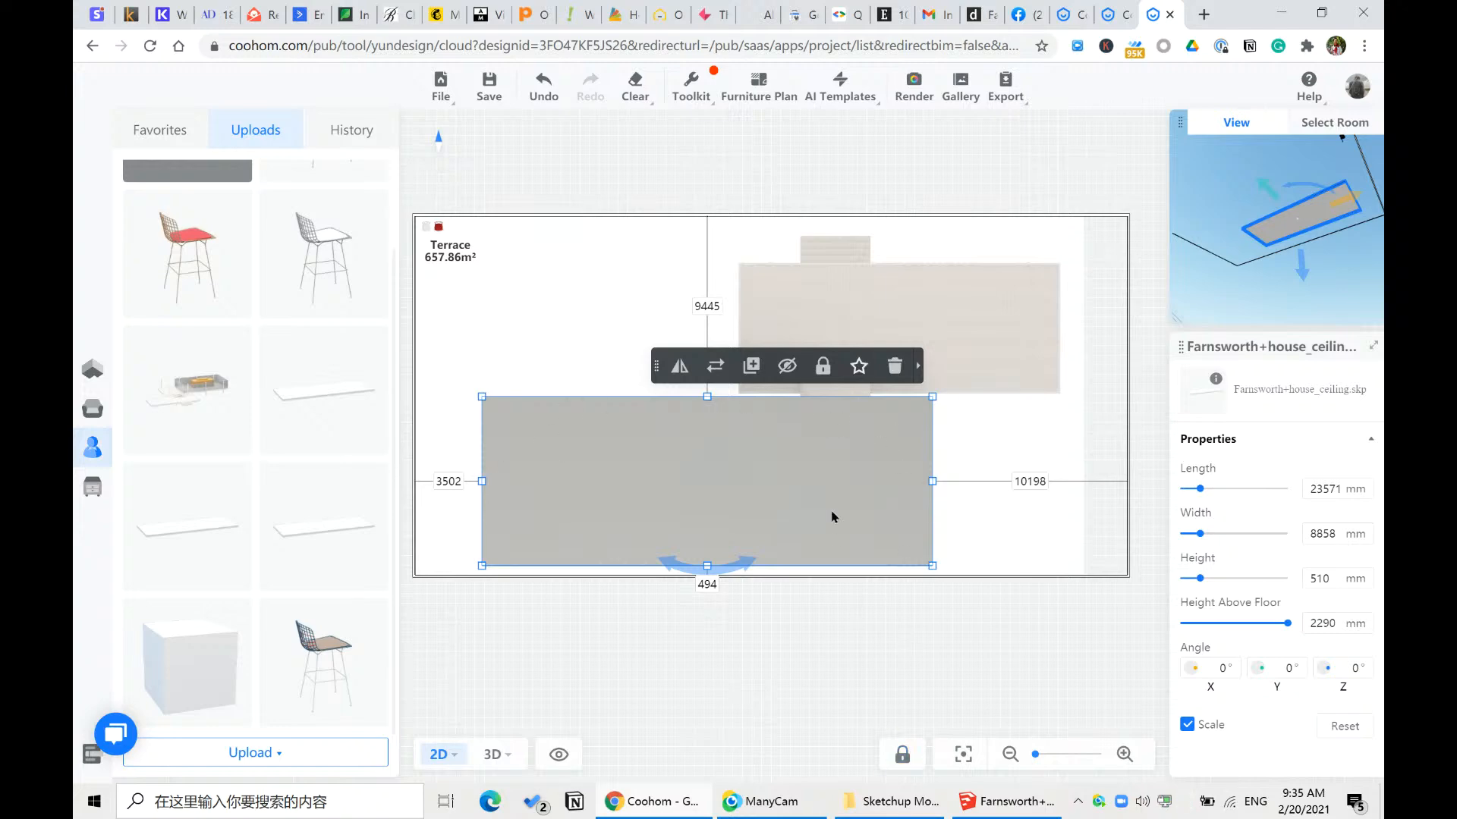
- Switch to the Farnsworth+house_with roof model in SketchUp and show it in the Right standard view
left_click(1006, 802)
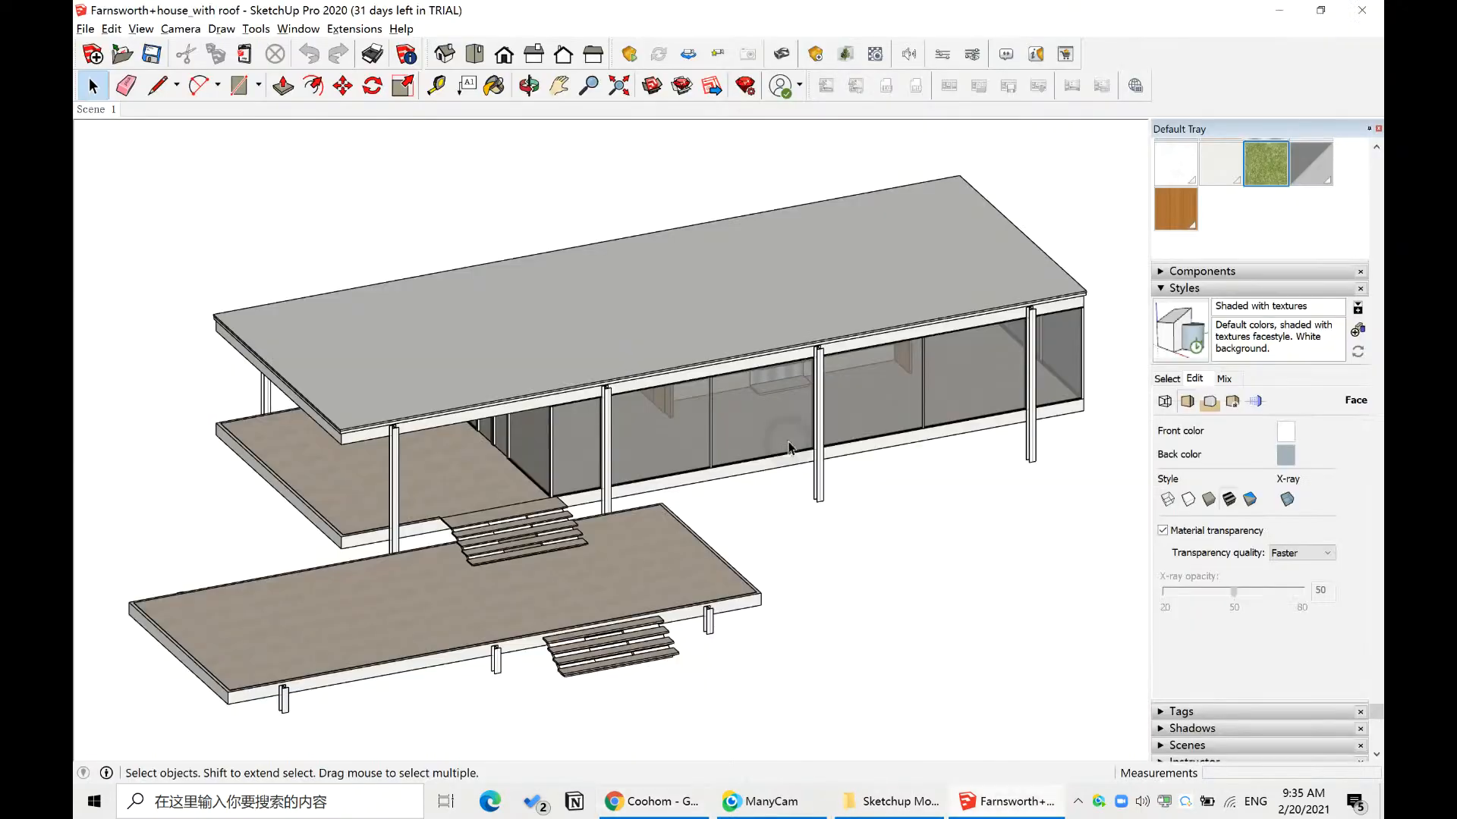
left_click(534, 53)
scroll(922, 384, "up", 3)
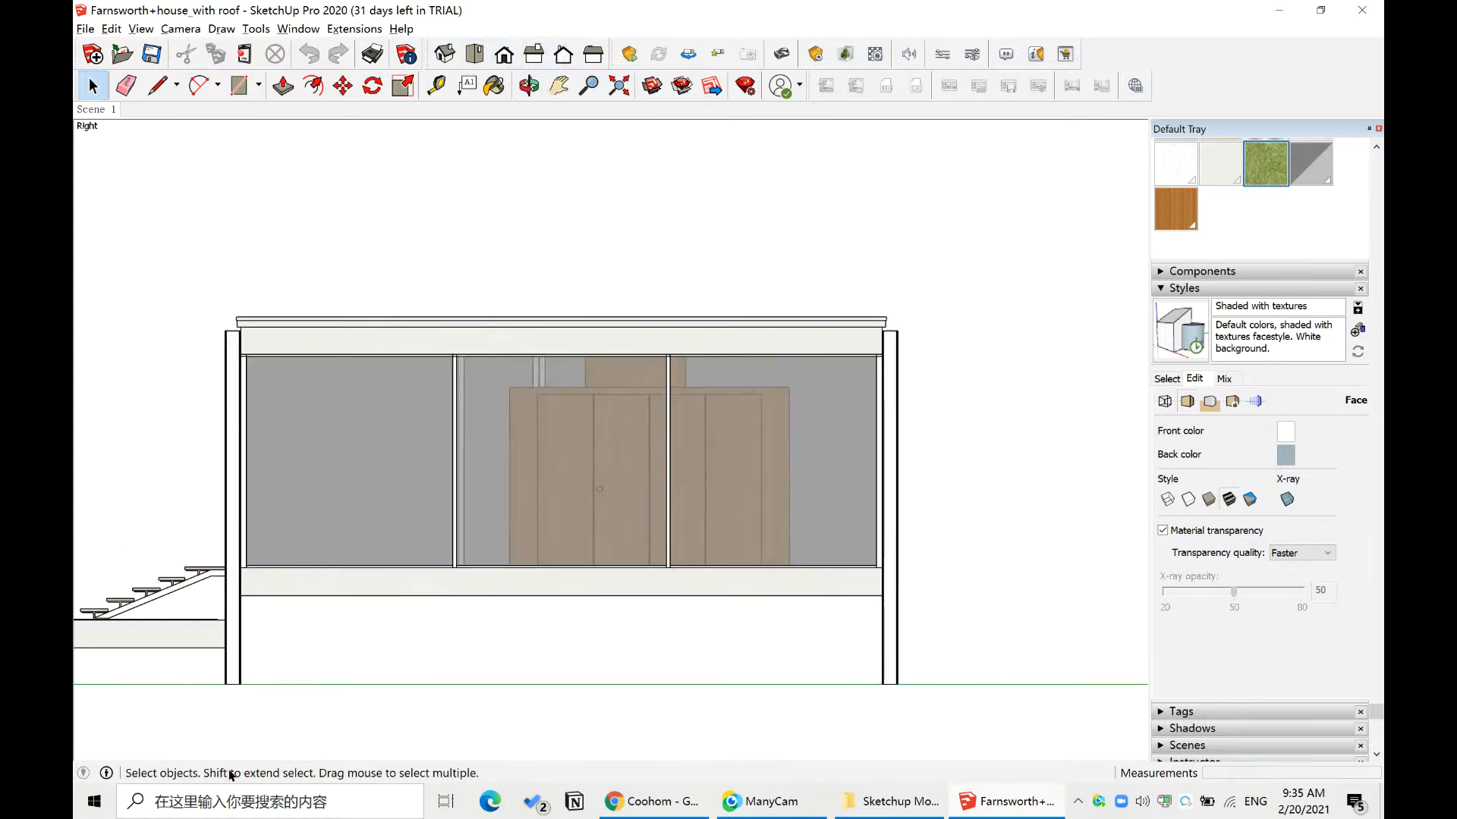
- Open the Windows Snipping Tool and capture the house's right elevation from roof to ground line
left_click(90, 809)
type("snip")
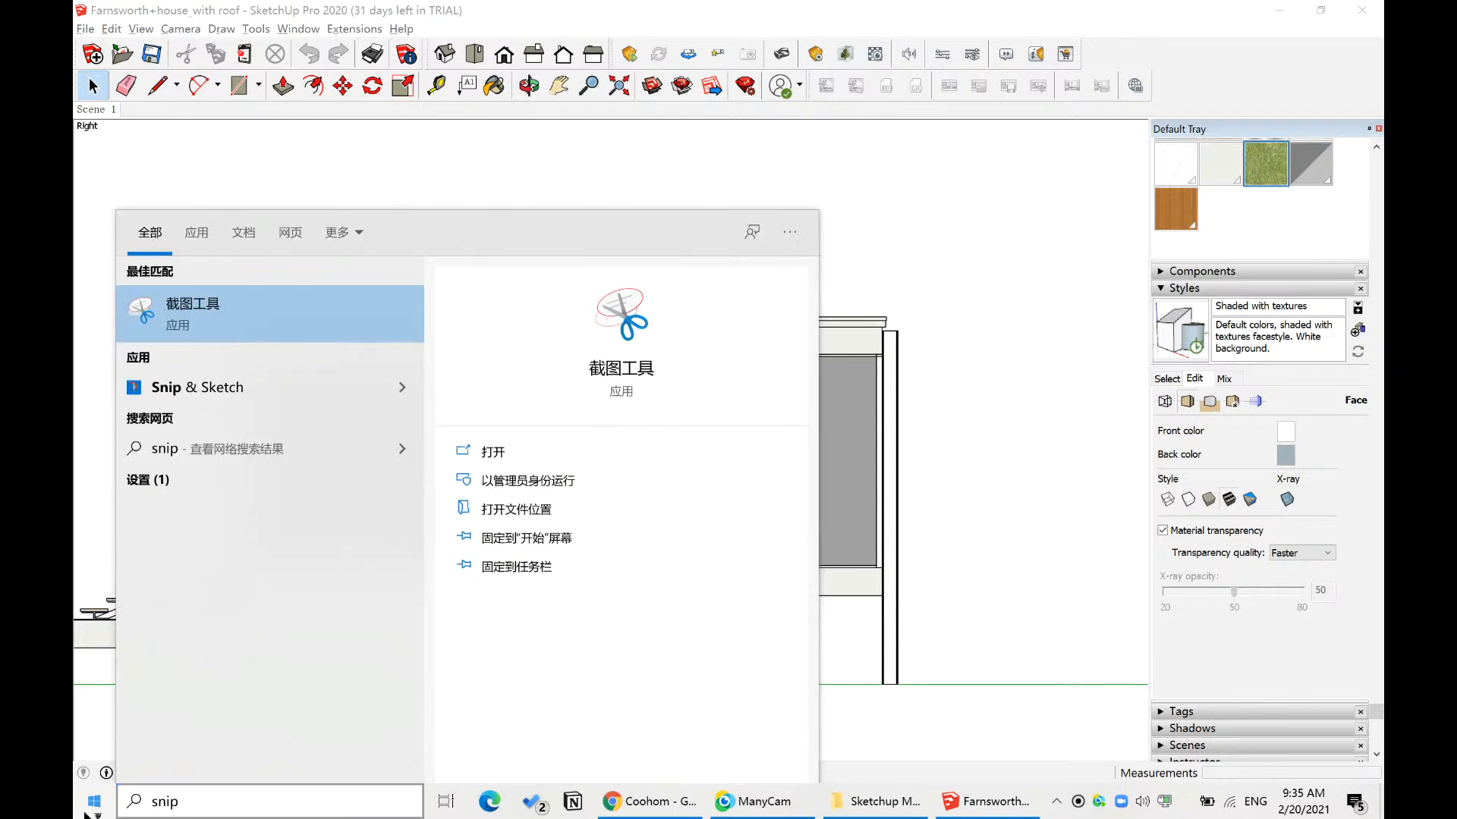
key("Return")
left_click(599, 141)
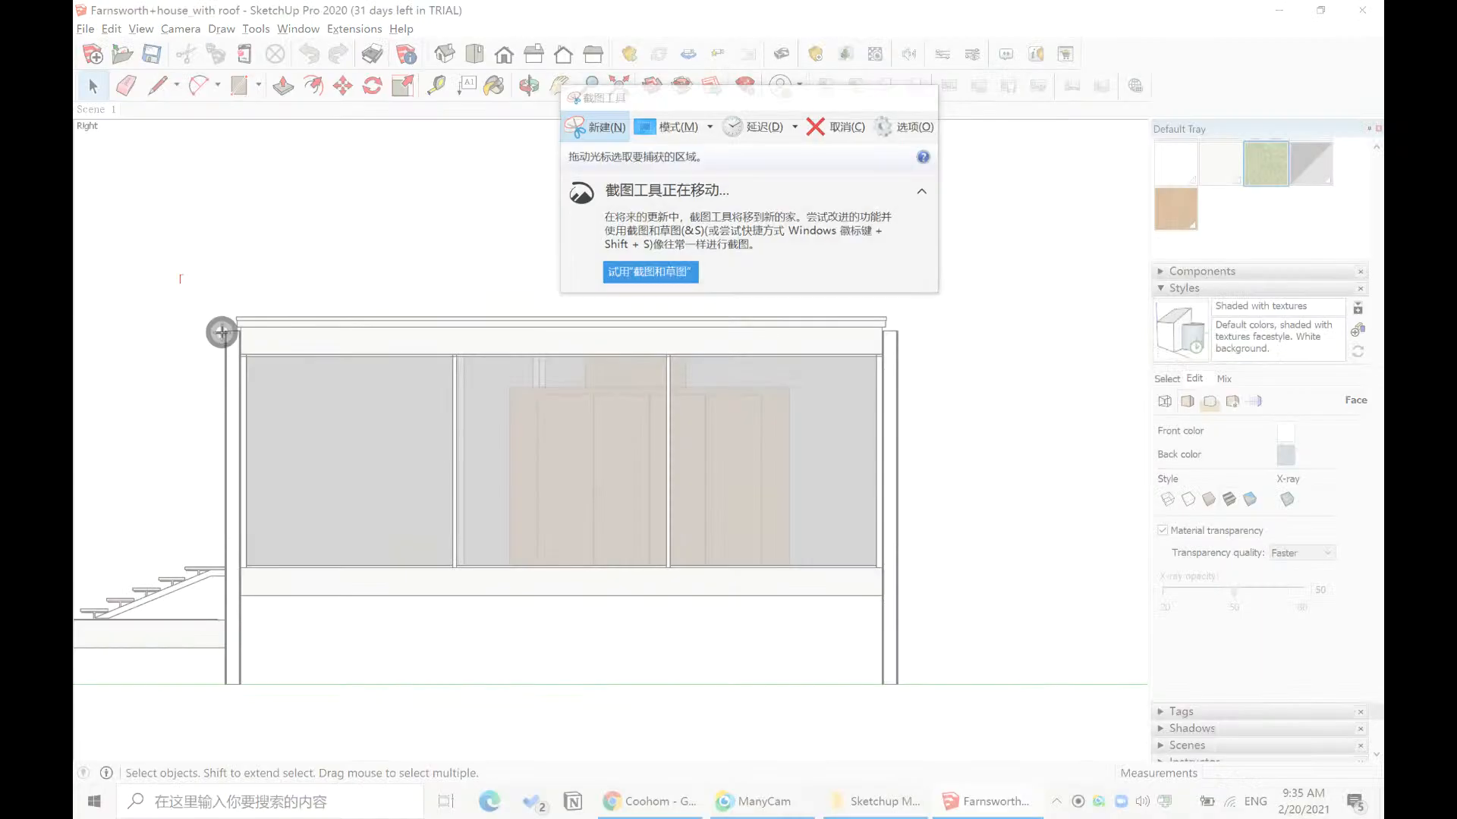
left_click_drag(182, 328, 1051, 728)
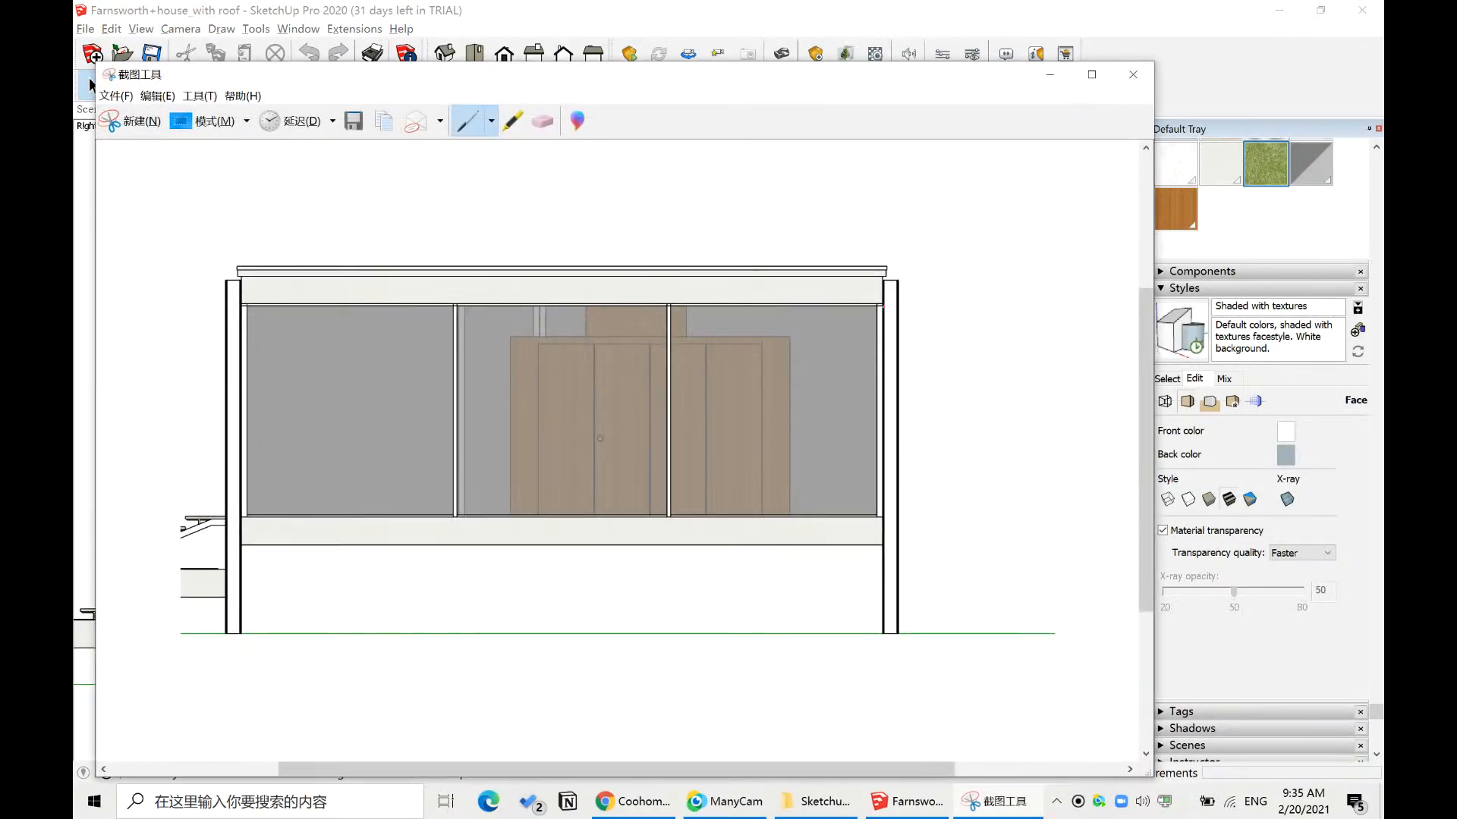
- Mark the ceiling underside as B and the ground as G on the screenshot, with a ticked vertical dimension line between them
left_click_drag(880, 306, 971, 309)
left_click(877, 302)
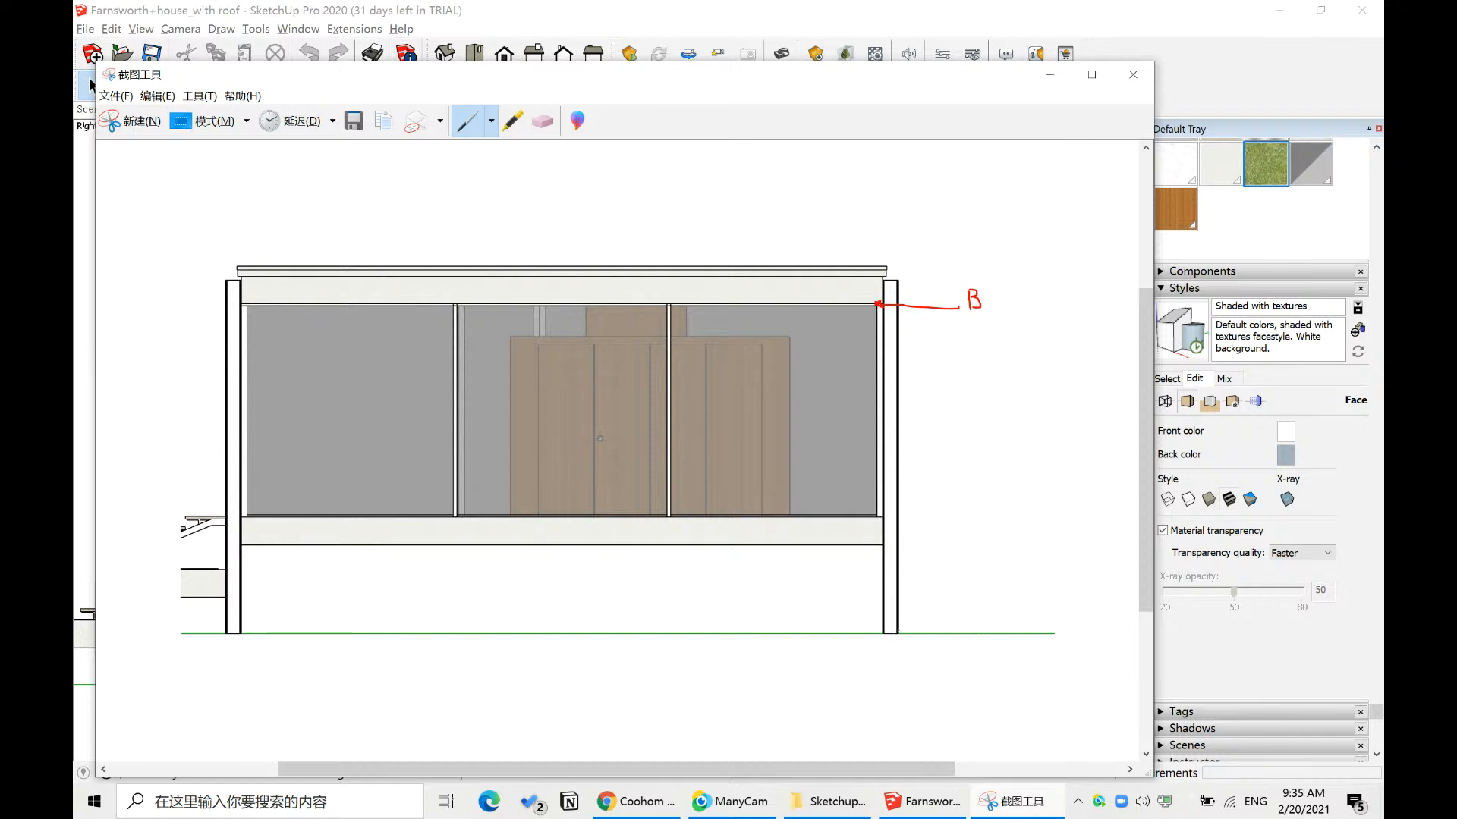
left_click_drag(882, 634, 1009, 631)
left_click_drag(918, 294, 921, 507)
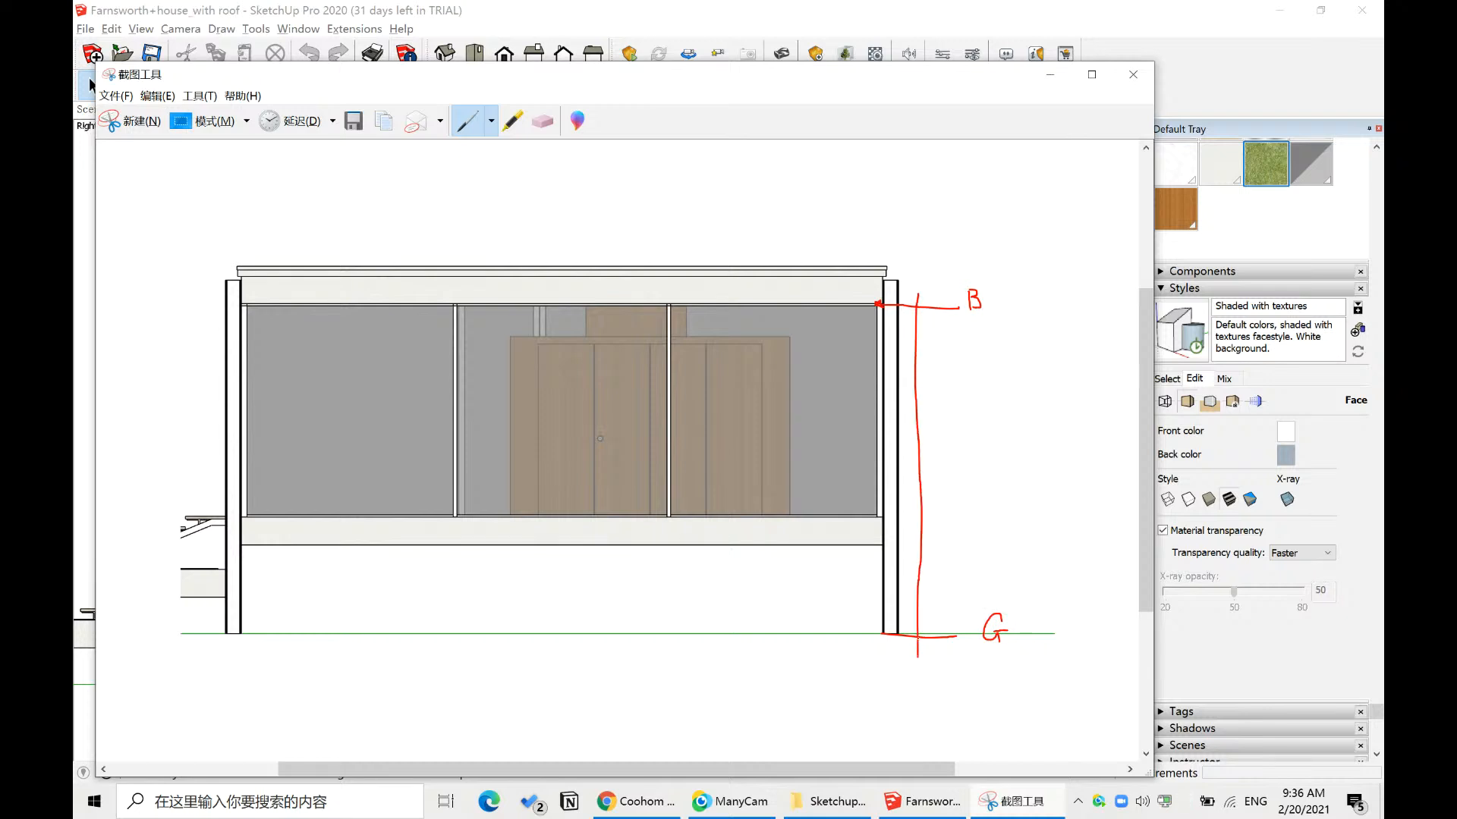
left_click_drag(915, 629, 923, 647)
left_click_drag(910, 299, 924, 311)
- Extend the dimension line to the roof top and add a brace down to the ground labelled "Room Height"
mouse_move(868, 267)
left_mouse_down()
mouse_move(902, 266)
mouse_move(918, 305)
mouse_move(925, 275)
mouse_move(1017, 270)
mouse_move(1023, 406)
left_mouse_up()
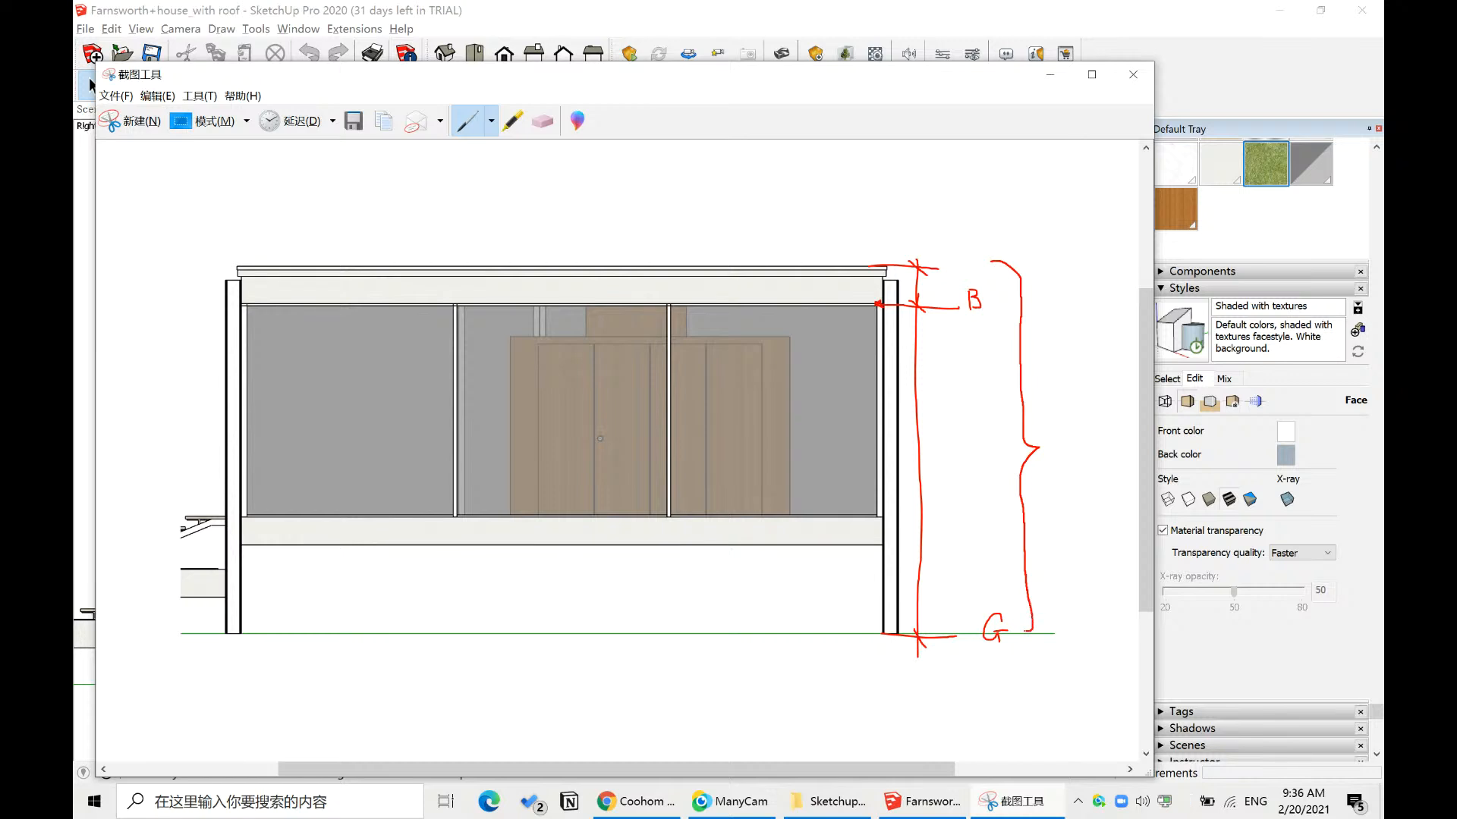
mouse_move(1050, 440)
left_mouse_down()
mouse_move(1051, 465)
mouse_move(1087, 455)
mouse_move(1064, 500)
left_mouse_up()
mouse_move(1054, 490)
left_mouse_down()
mouse_move(1079, 513)
mouse_move(1102, 498)
left_mouse_up()
left_click_drag(1095, 484, 1106, 483)
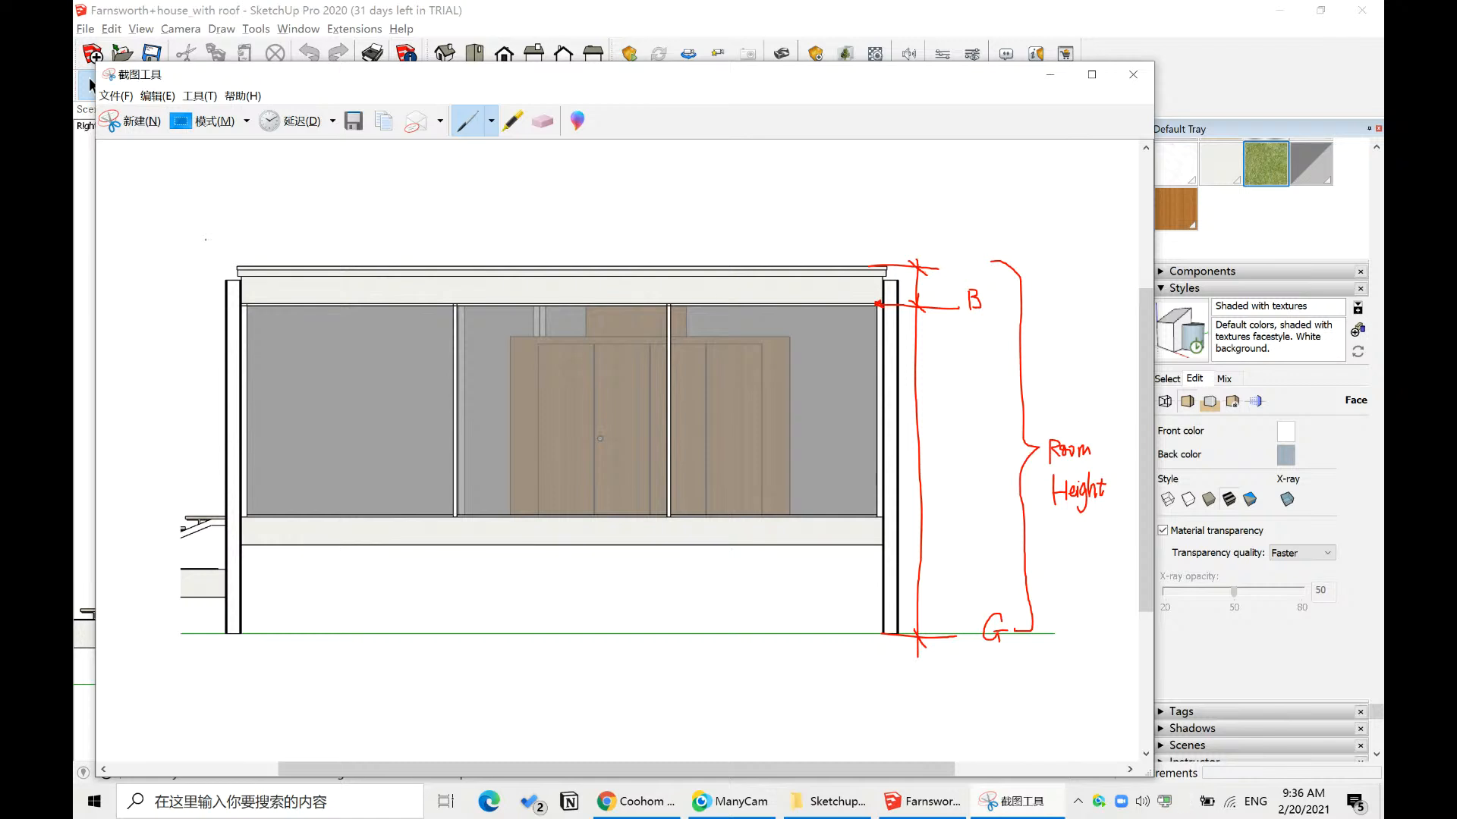
- Label the roof band "ceiling", add a dashed line at its top and mark its thickness as h1, then minimize the annotated screenshot
left_click_drag(280, 280, 314, 292)
left_click(300, 277)
left_click(313, 279)
left_click_drag(318, 286, 324, 297)
left_click_drag(109, 267, 267, 268)
left_click_drag(283, 267, 284, 268)
mouse_move(237, 256)
left_mouse_down()
mouse_move(238, 307)
mouse_move(251, 305)
mouse_move(209, 287)
mouse_move(176, 339)
mouse_move(210, 339)
left_mouse_up()
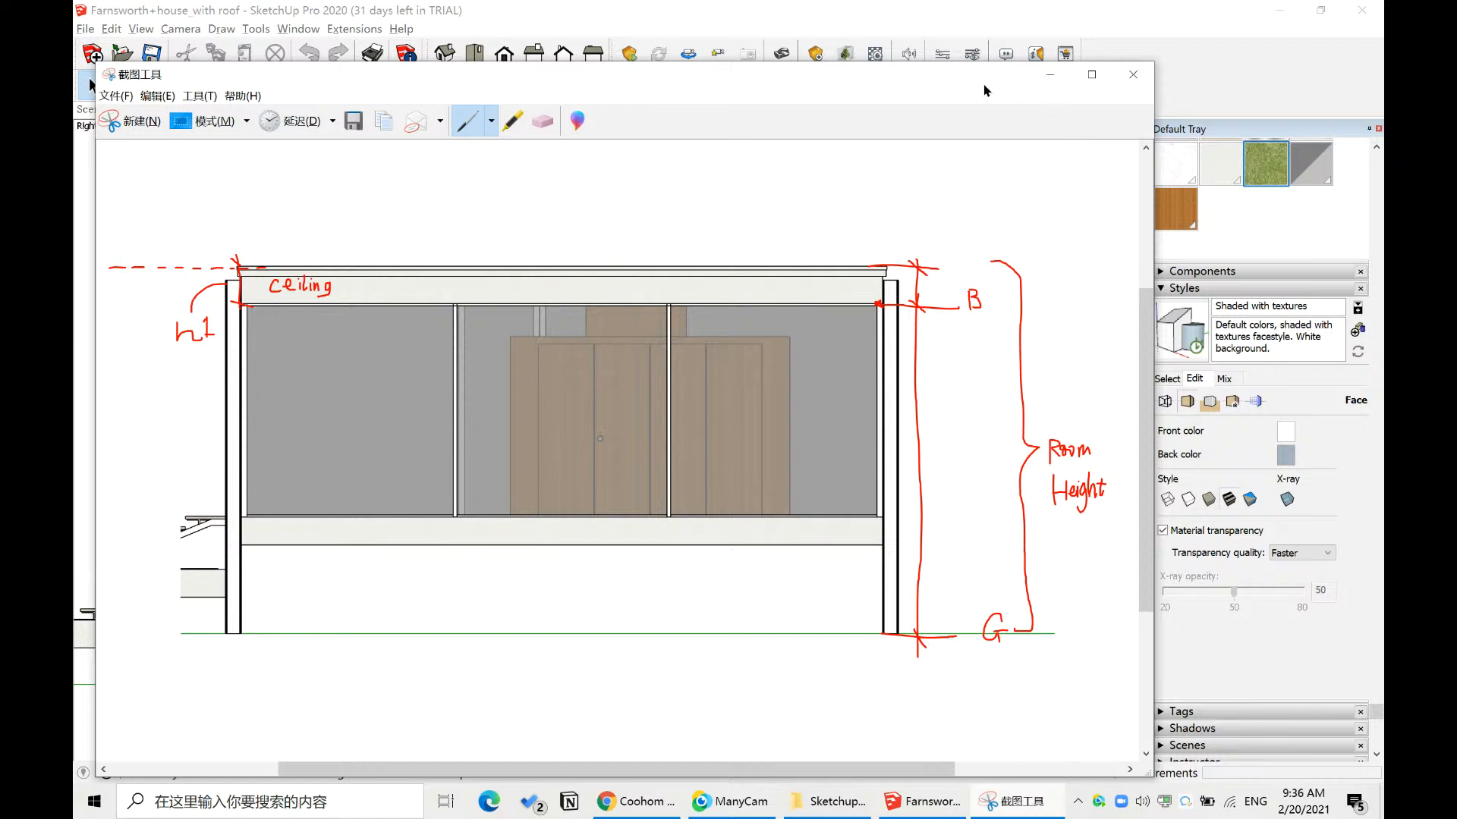
left_click(1046, 80)
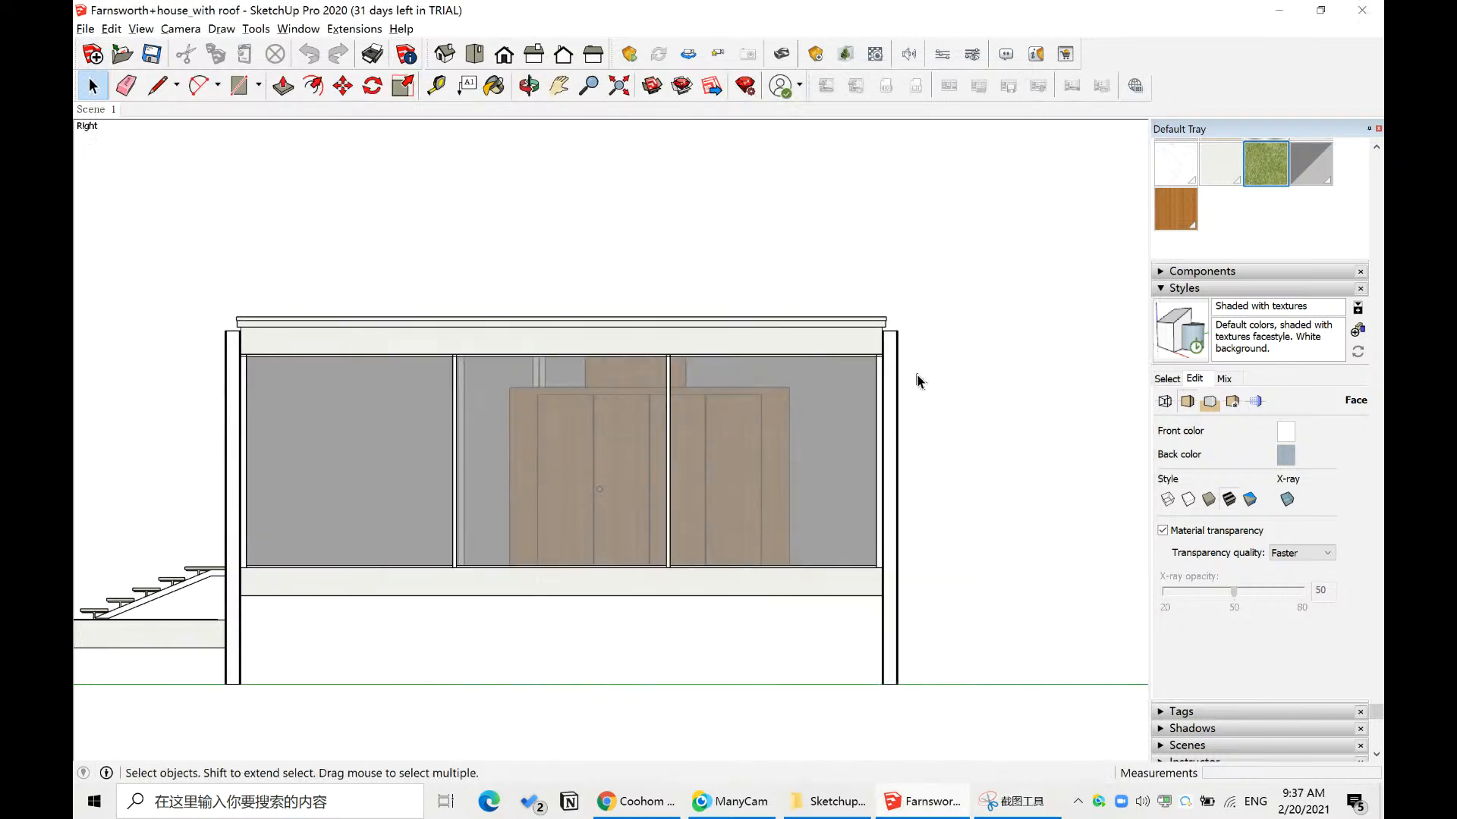
- In the right view, measure the ceiling's thickness with Tape Measure from its underside corner to the roof's top edge
left_click(859, 319)
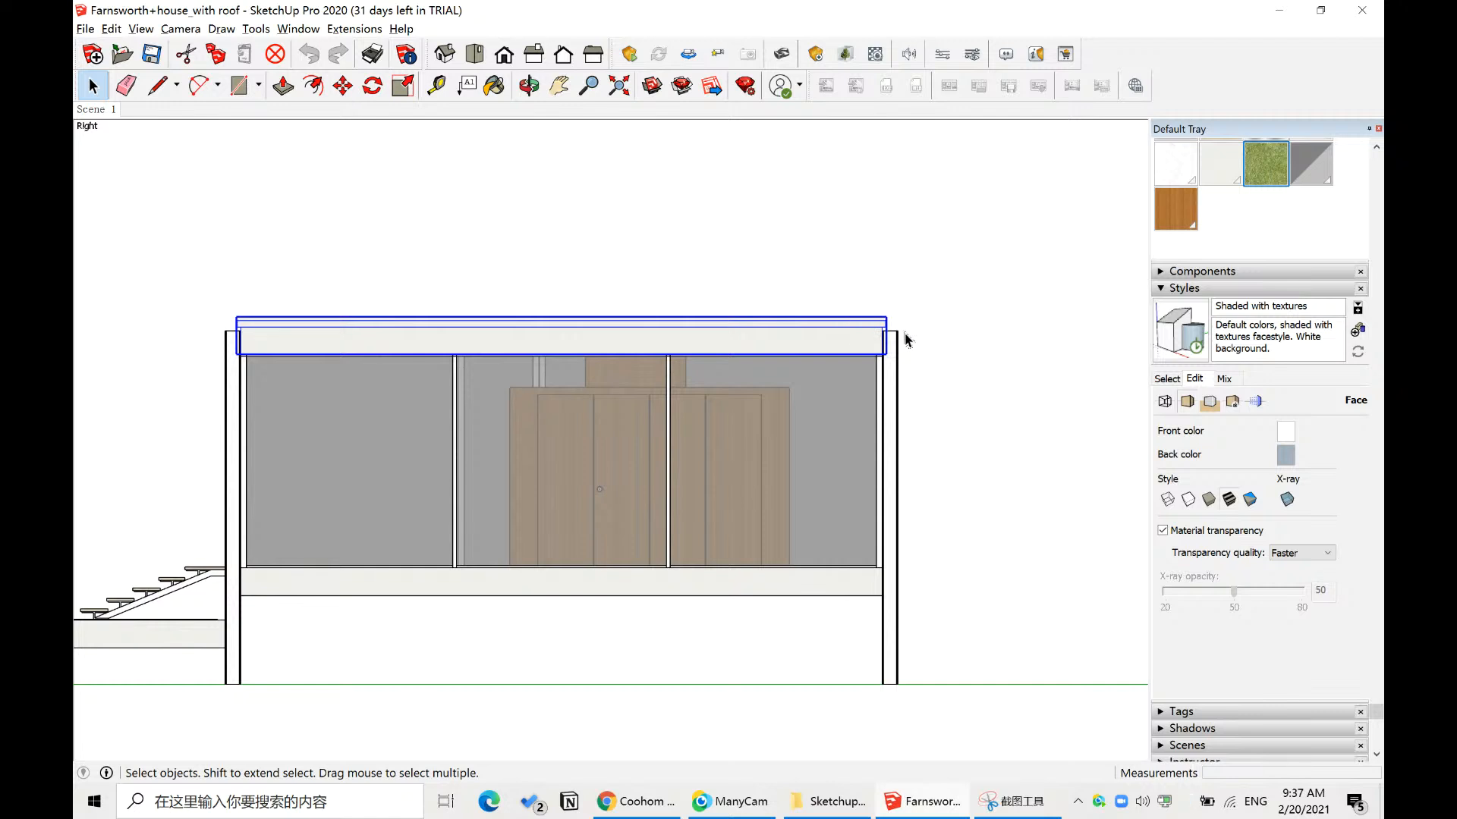
scroll(903, 337, "up", 5)
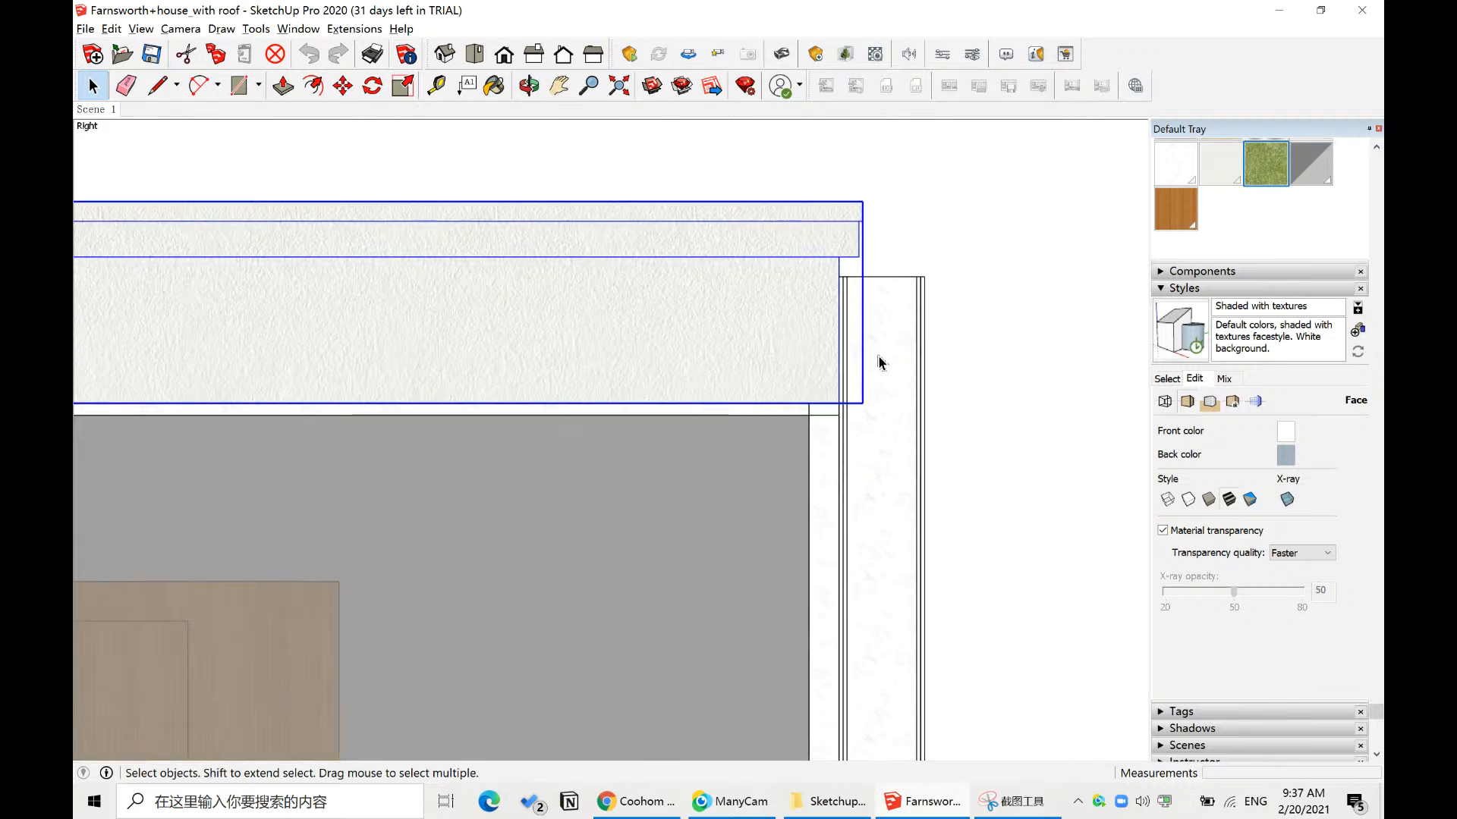
left_click(945, 250)
key("t")
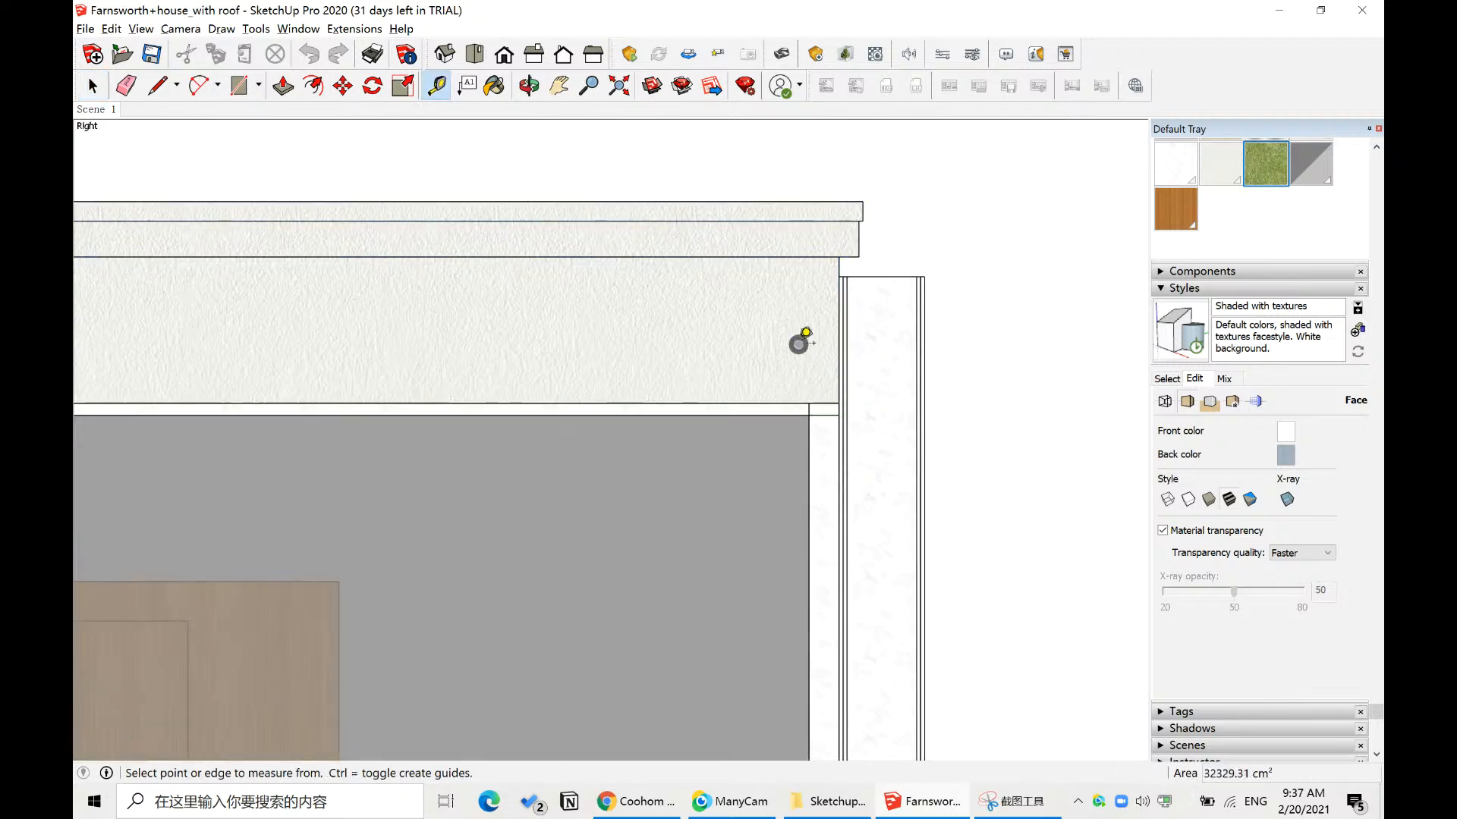
key("space")
left_click(812, 308)
scroll(839, 413, "up", 5)
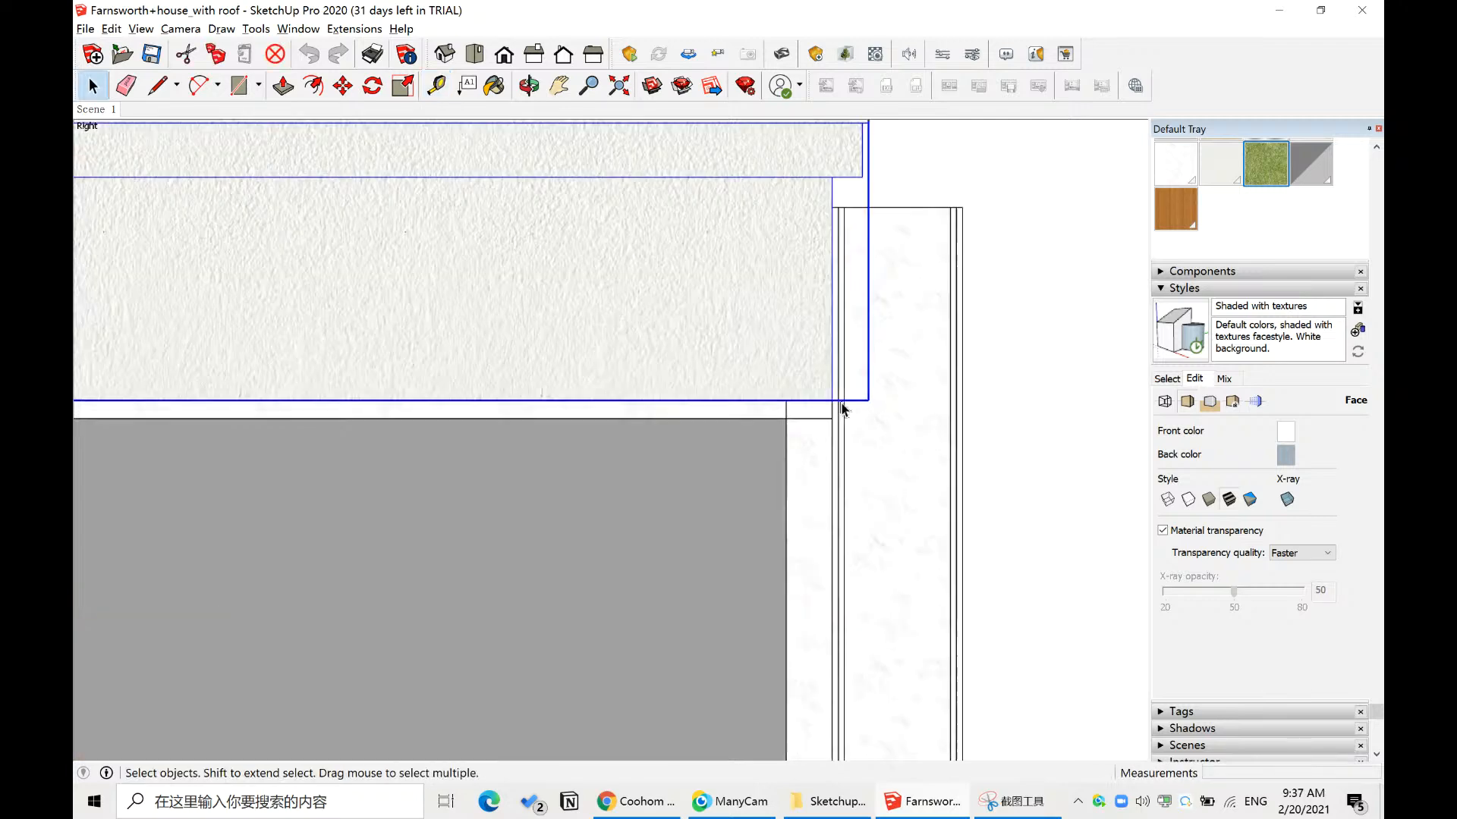
key("t")
left_click(836, 404)
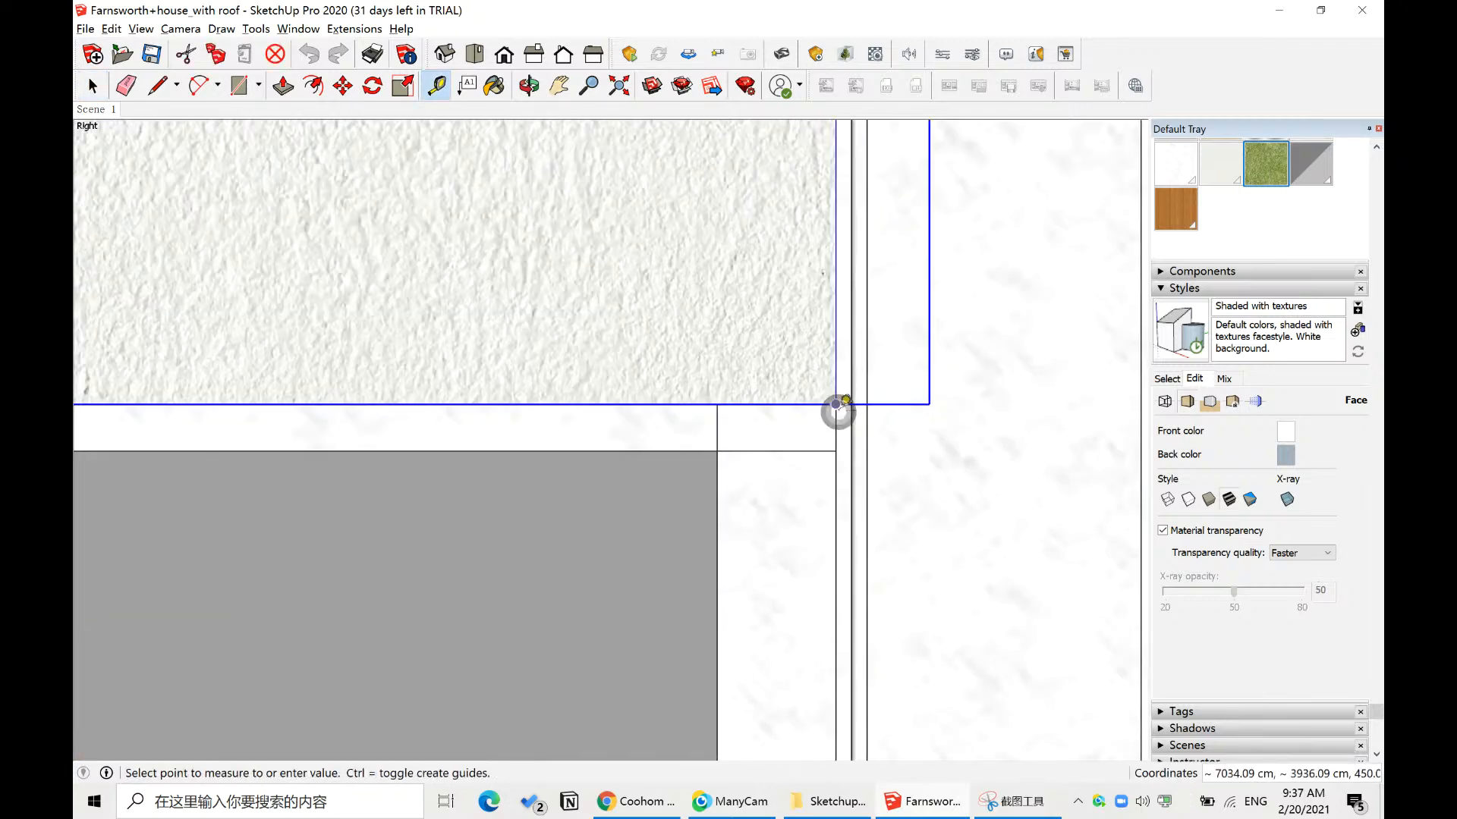
scroll(853, 524, "down", 4)
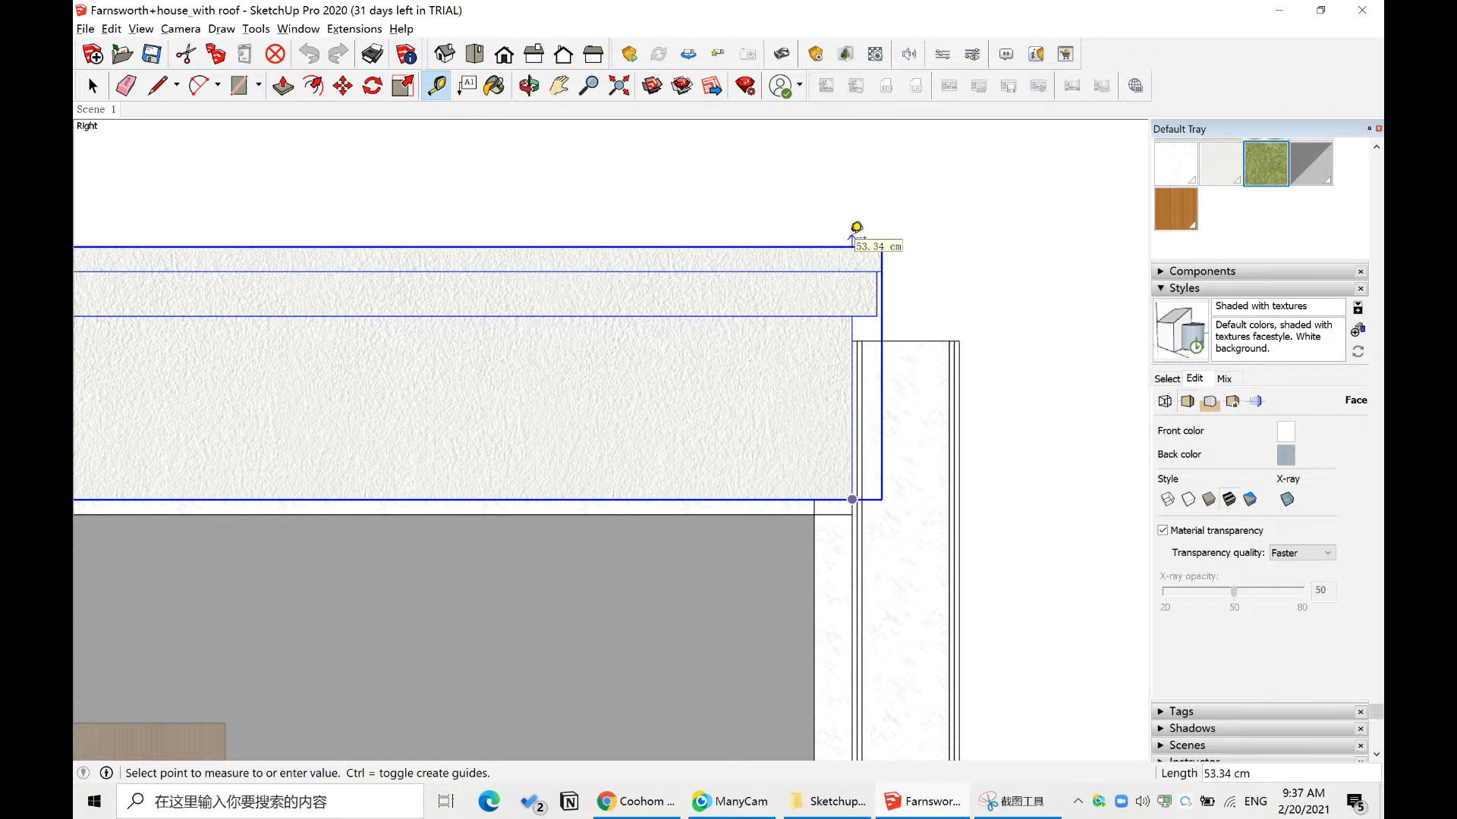
key("space")
- Measure the ceiling's thickness again in a perspective close-up of the roof corner, vertically from the underside corner to the top
middle_click_drag(813, 286, 1100, 226)
middle_click_drag(426, 599, 585, 520, "shift")
scroll(539, 563, "up", 4)
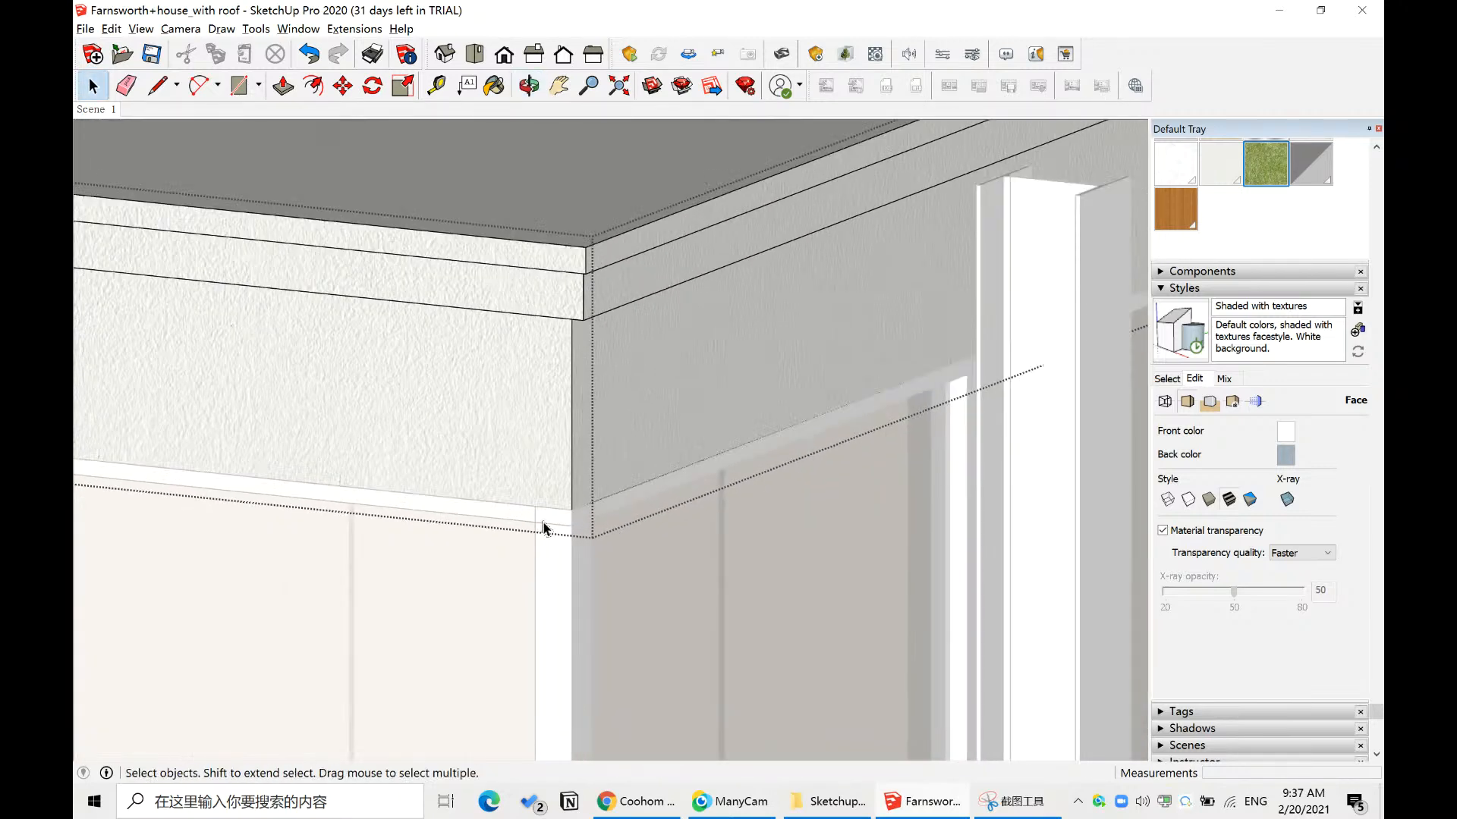
key("t")
left_click(572, 509)
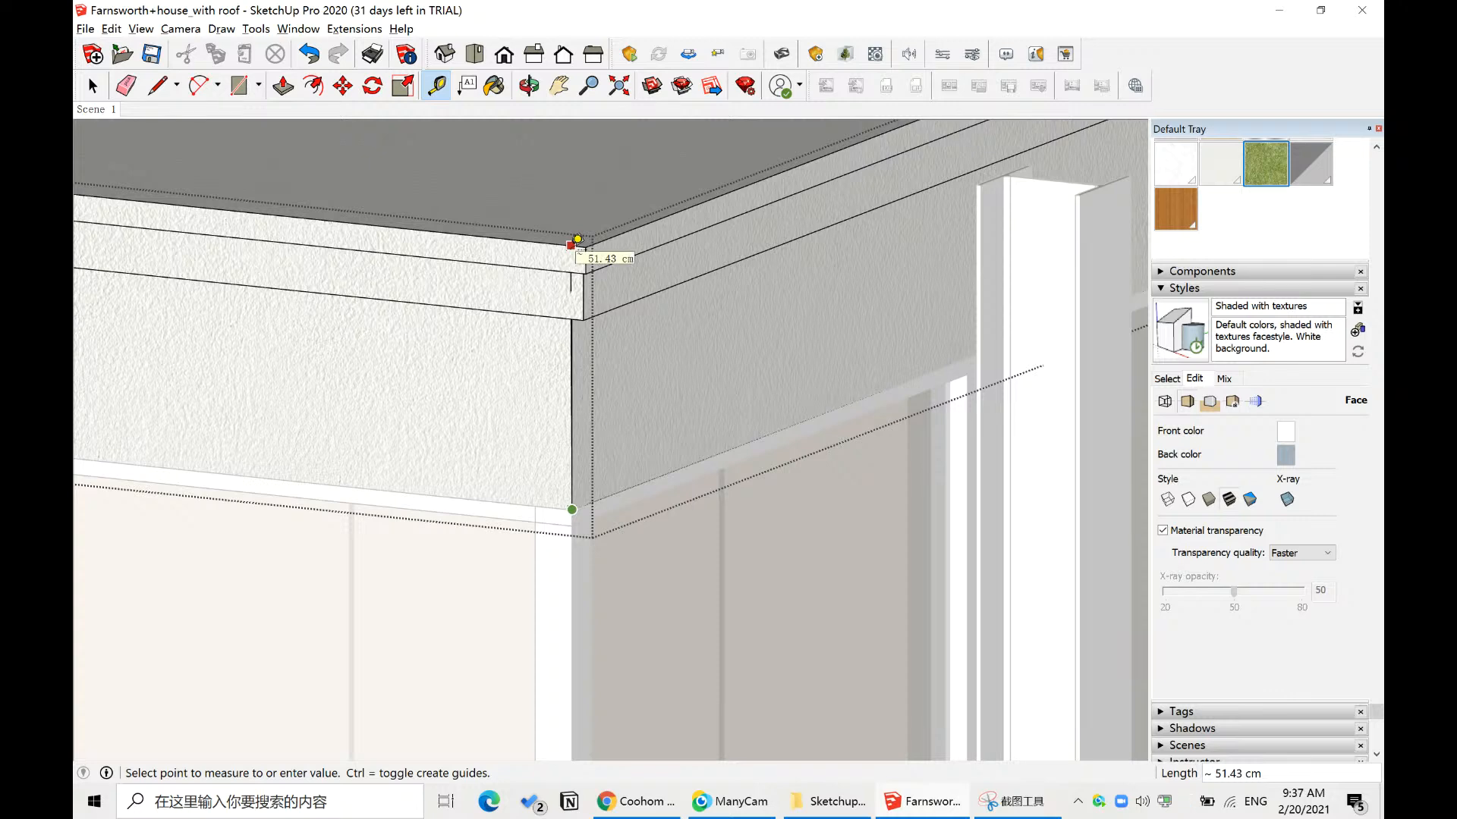
scroll(578, 239, "down", 1)
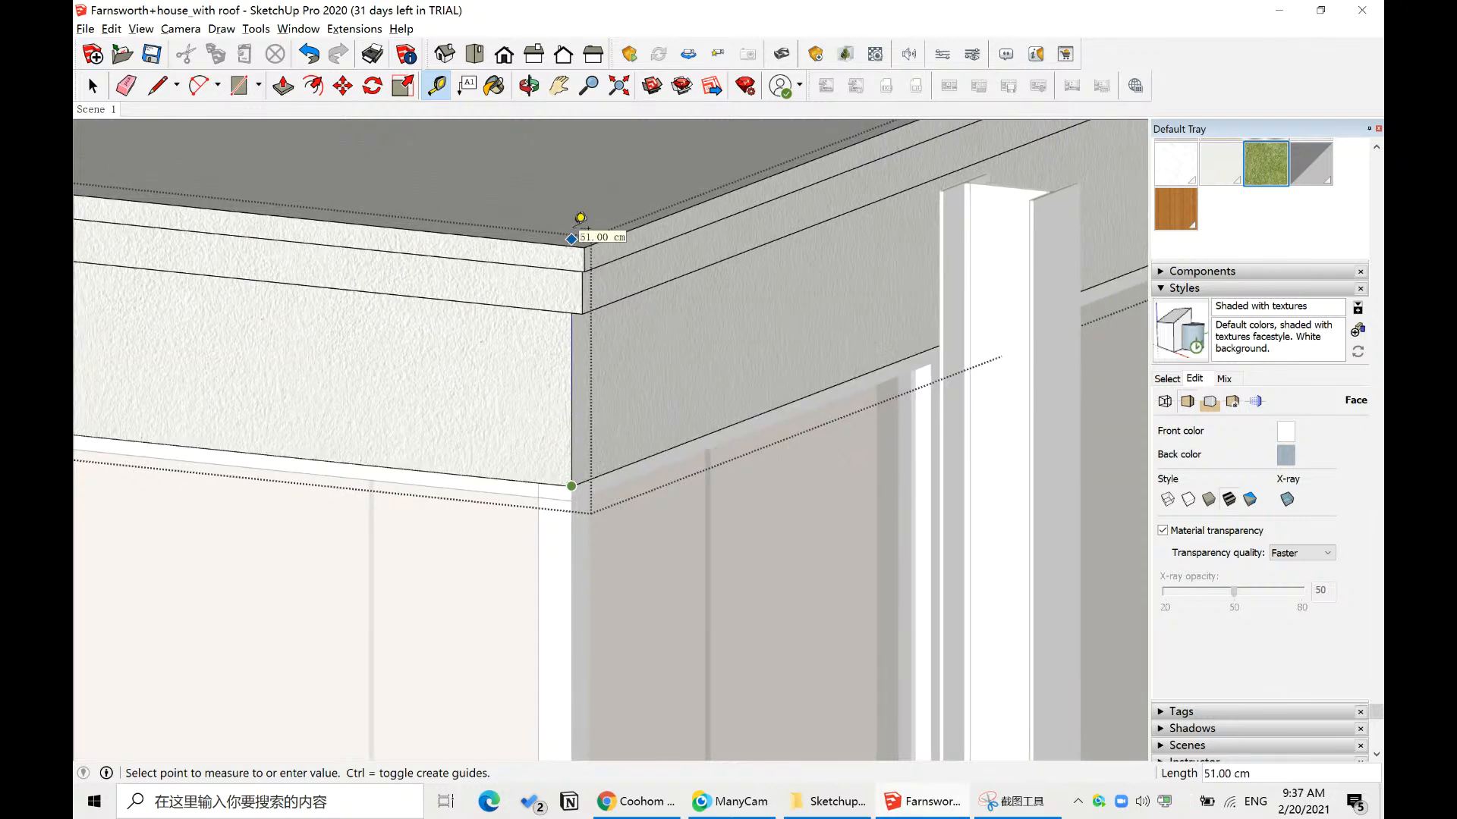
key("Escape")
key("space")
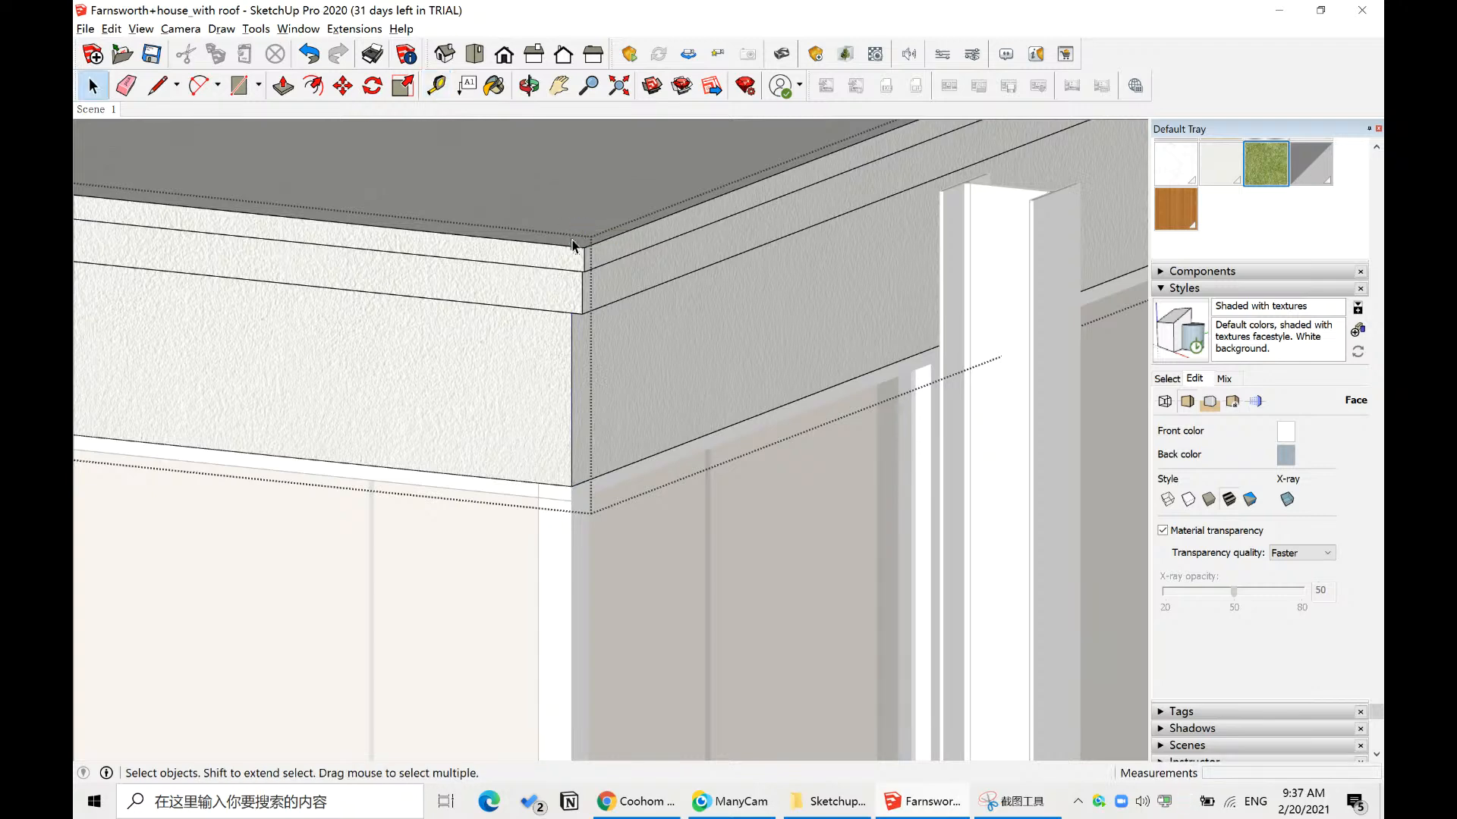
- Return to the right elevation and measure the full height from the roof's top corner down to the ground
scroll(599, 379, "down", 4)
middle_click_drag(613, 382, 668, 250)
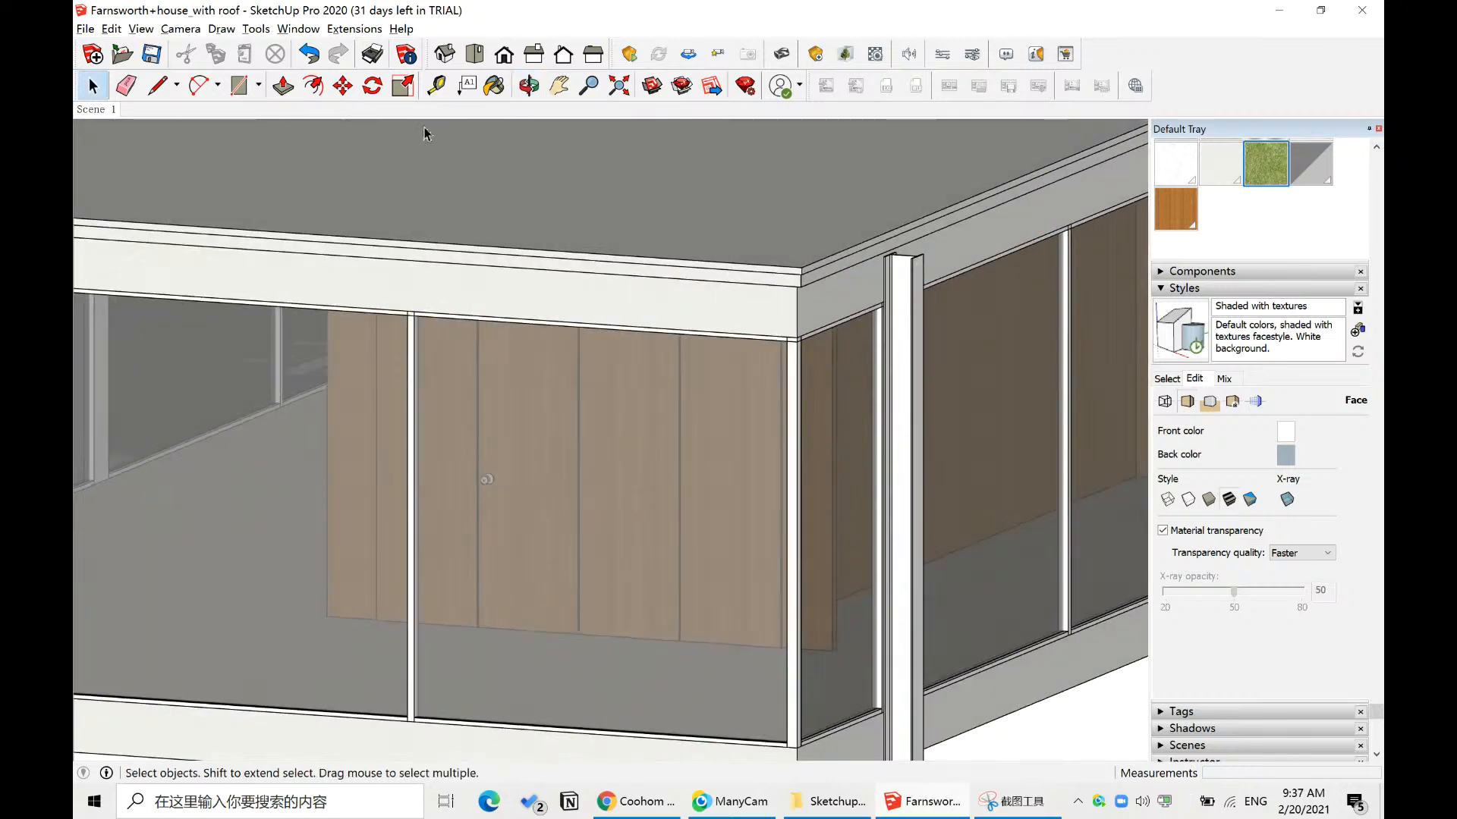
left_click(477, 56)
scroll(475, 453, "down", 5)
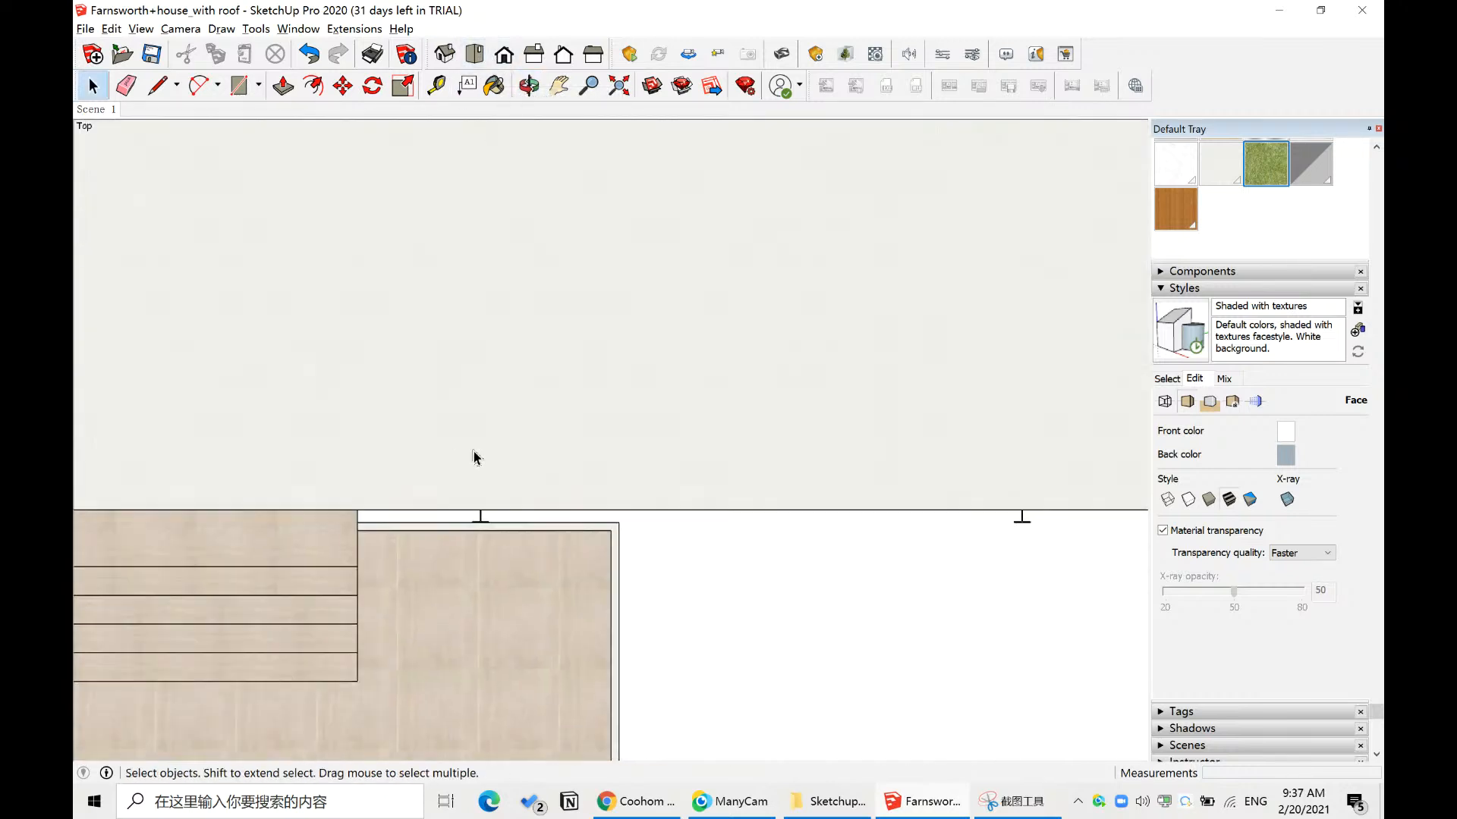
left_click(534, 53)
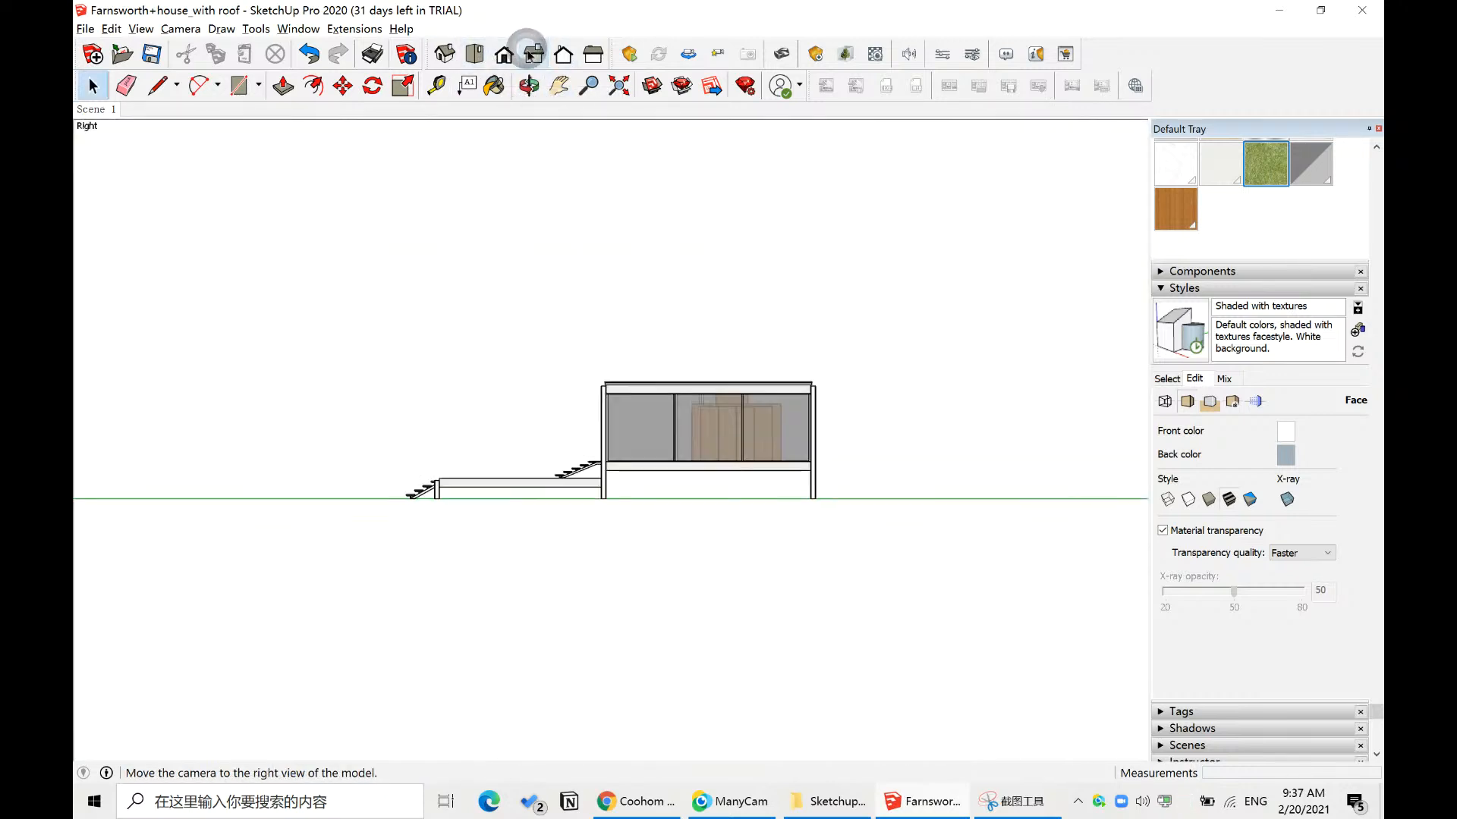
scroll(827, 409, "up", 5)
key("t")
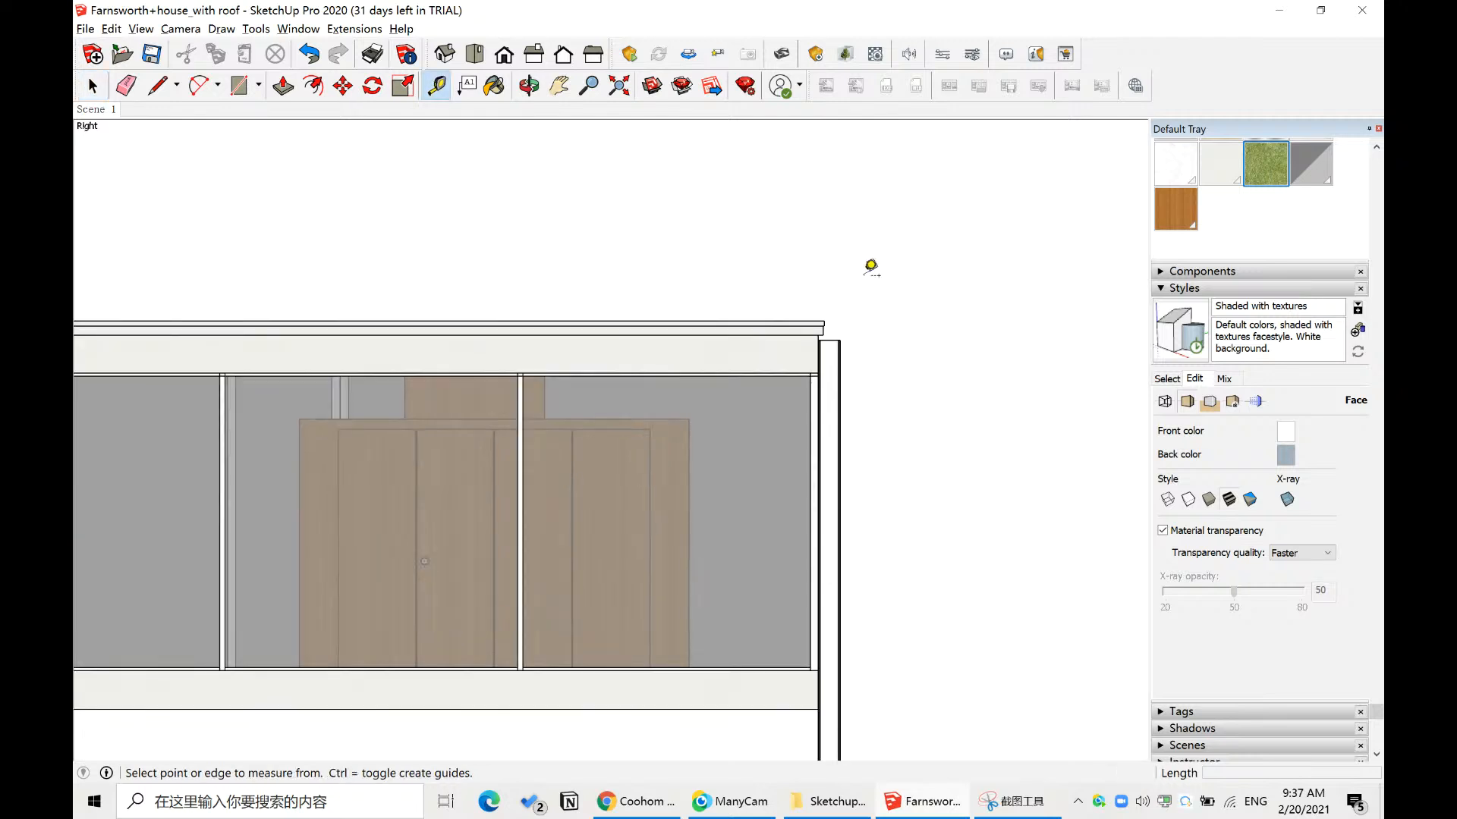
scroll(870, 273, "down", 2)
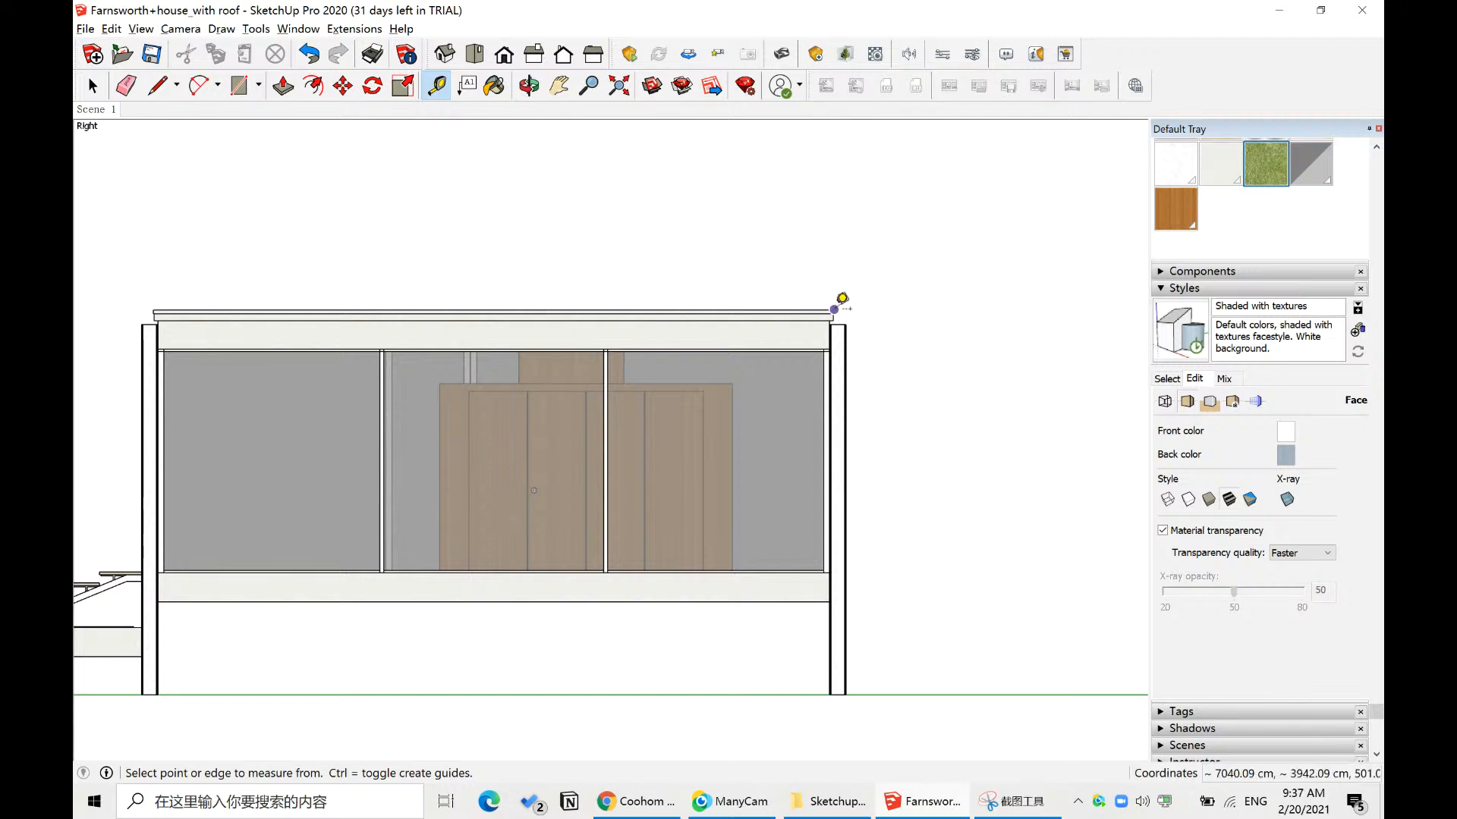
left_click(835, 309)
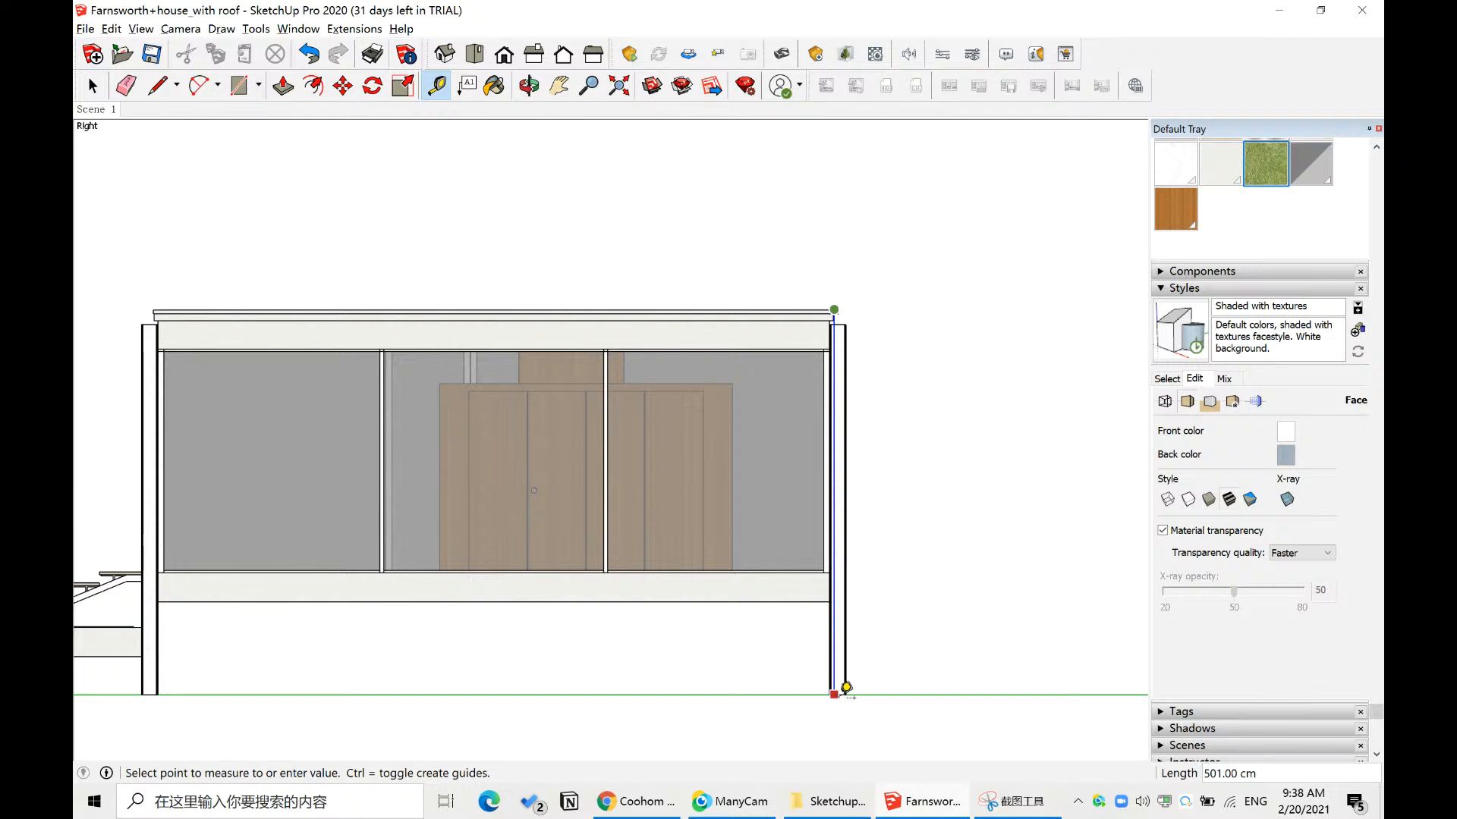
key("Escape")
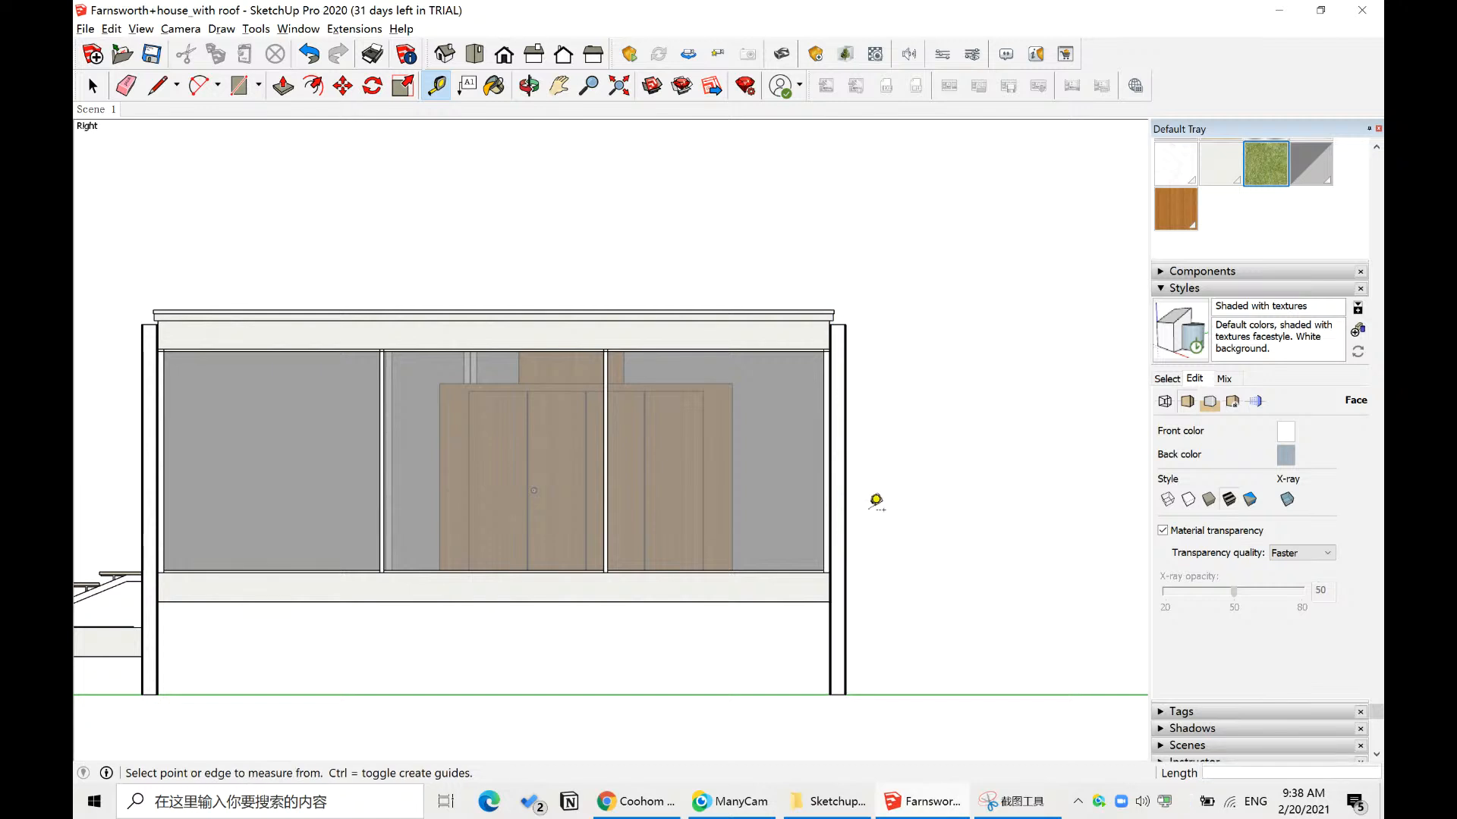
key("space")
middle_click_drag(911, 434, 959, 430)
- Switch to the Coohom design, change the 2D plan from the ceiling to the floor view and select the Terrace floor
key("alt+Tab")
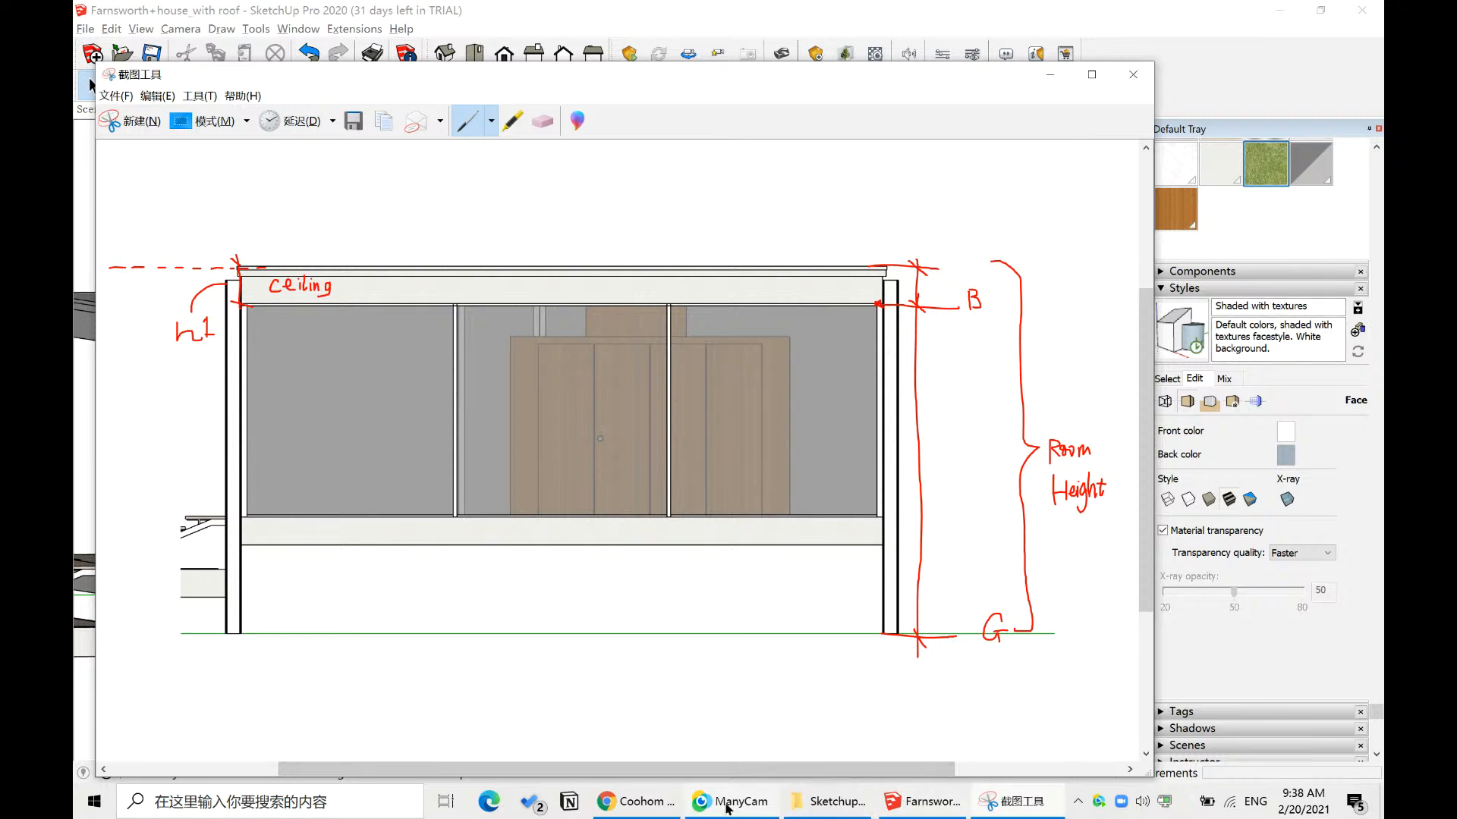
left_click(641, 801)
left_click(865, 668)
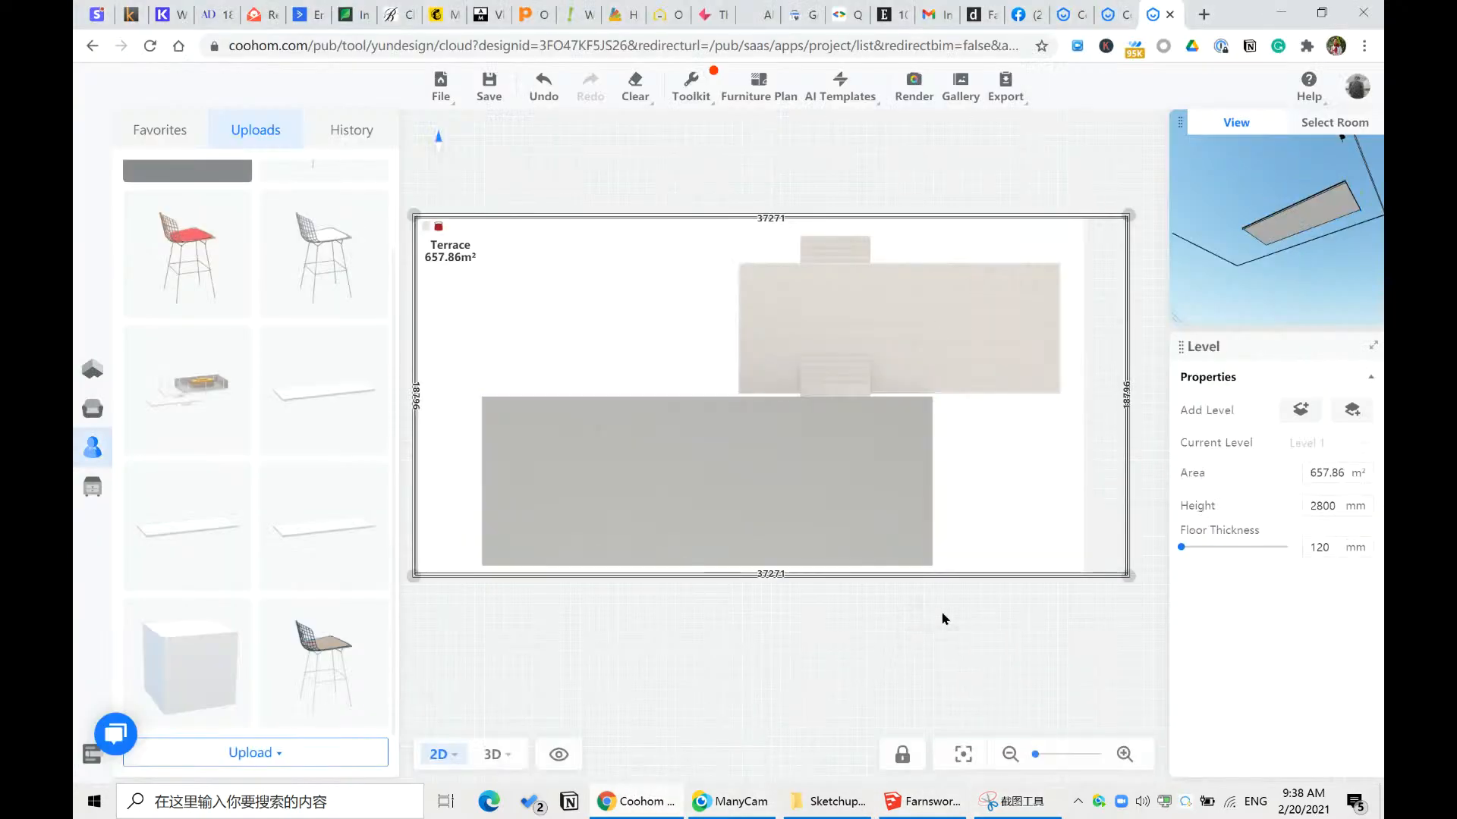
left_click(1073, 461)
left_click(489, 715)
left_click(440, 757)
left_click(439, 658)
left_click(579, 639)
left_click(1090, 475)
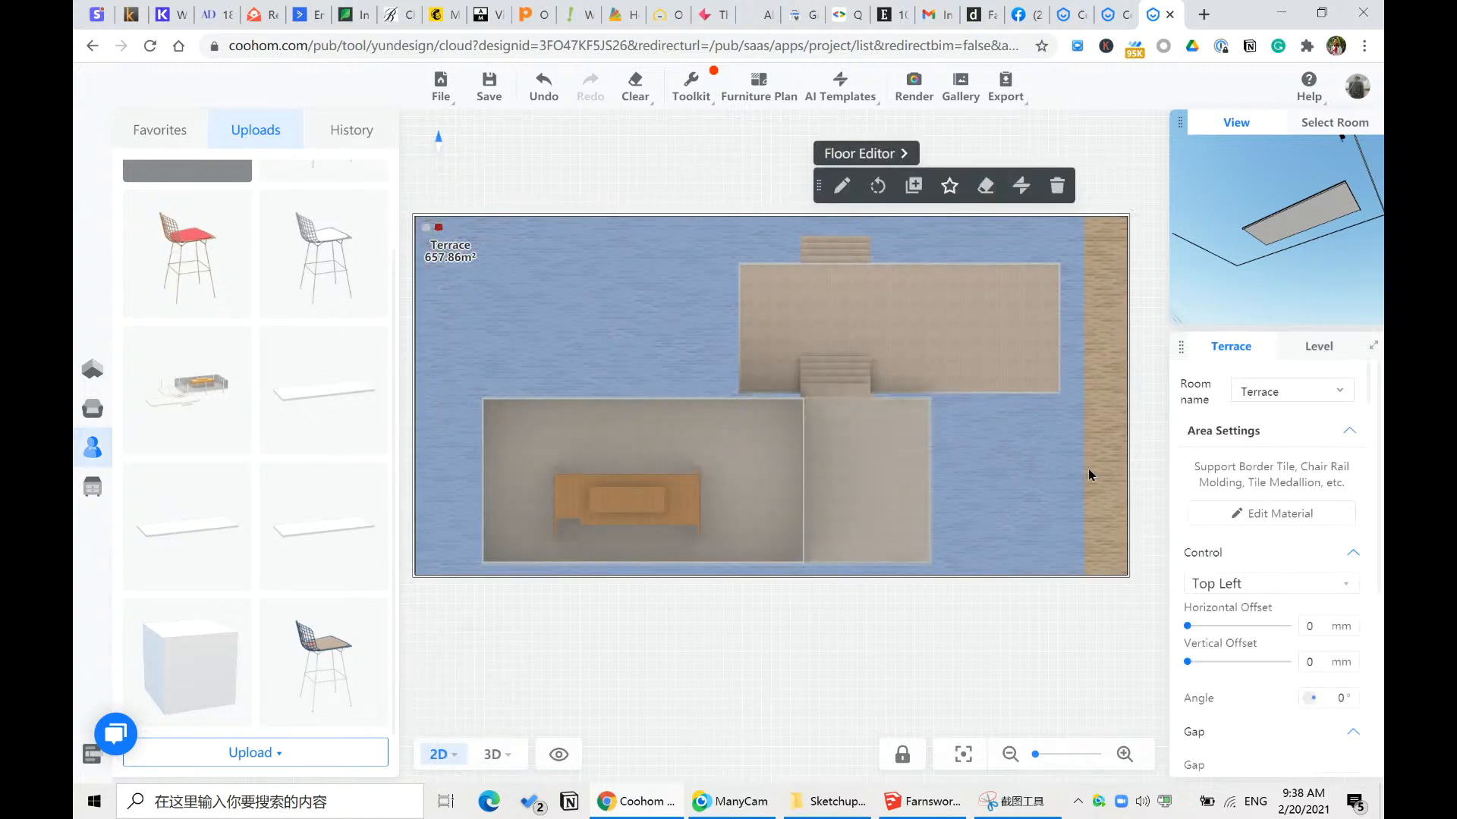
left_click(1095, 472)
left_click(1032, 467)
- Set the level's height to 5010 mm and deselect the terrace
left_click(1320, 349)
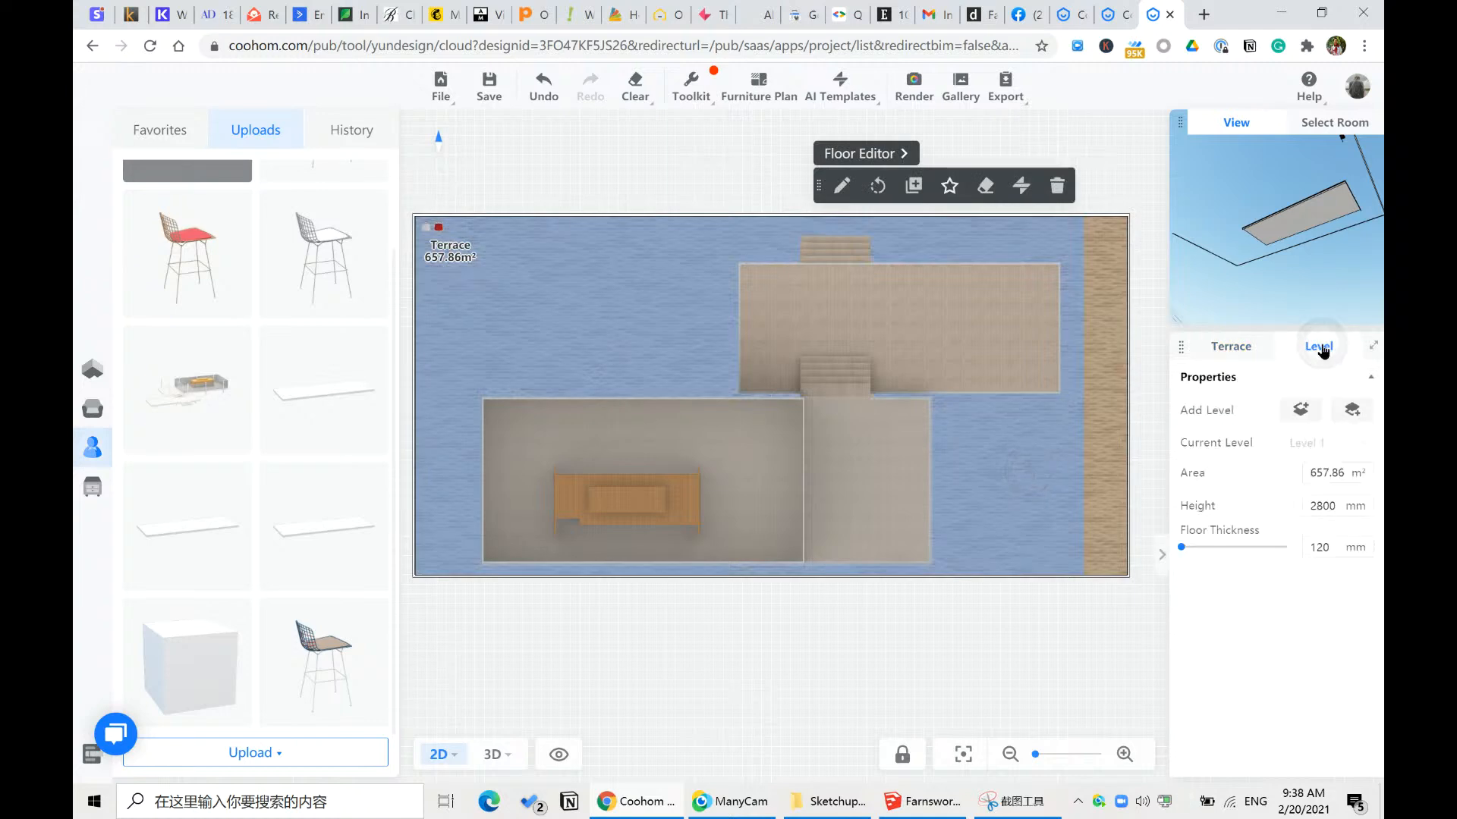
double_click(1317, 509)
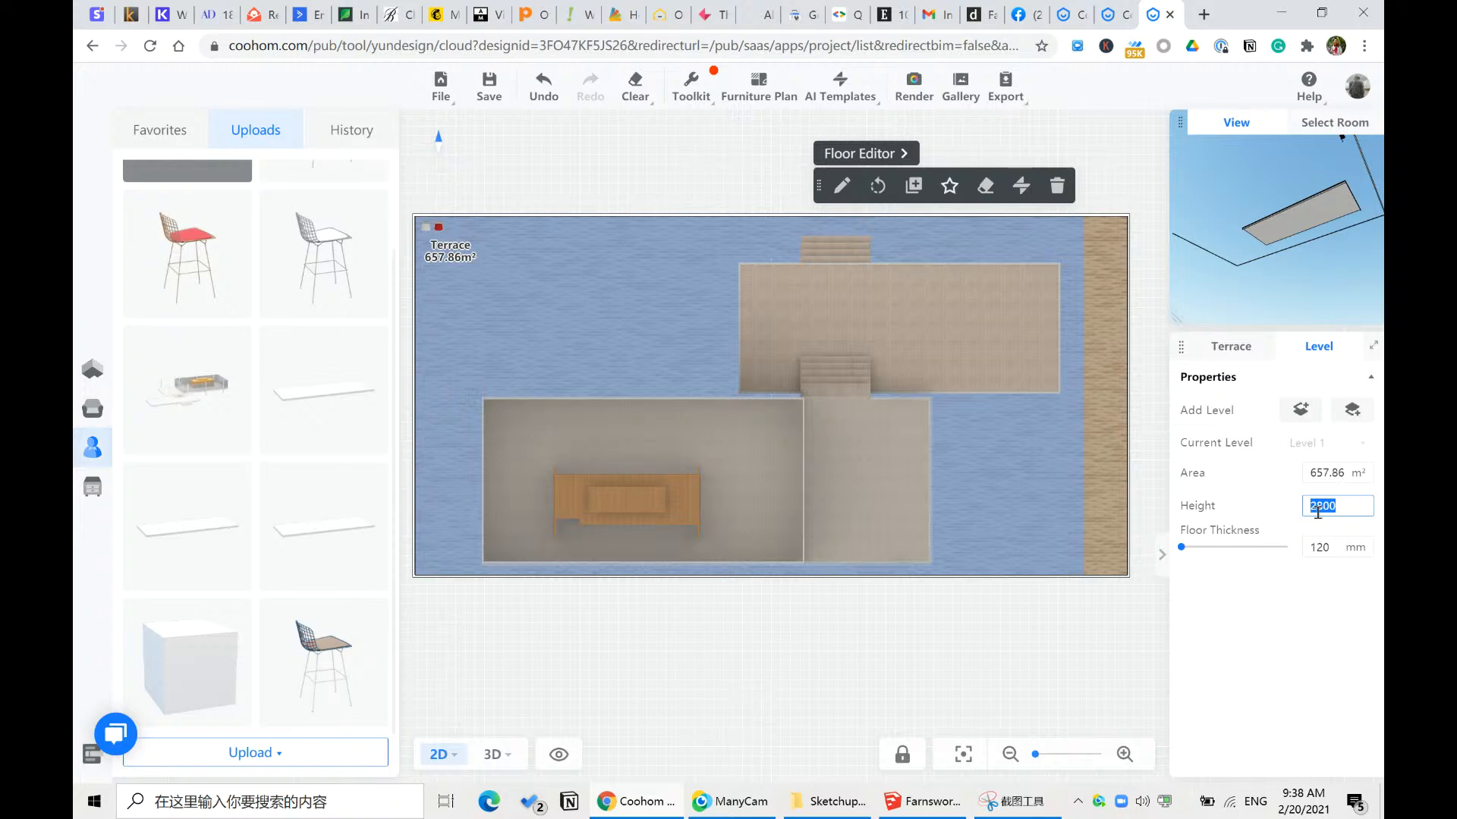
type("501")
key("Return")
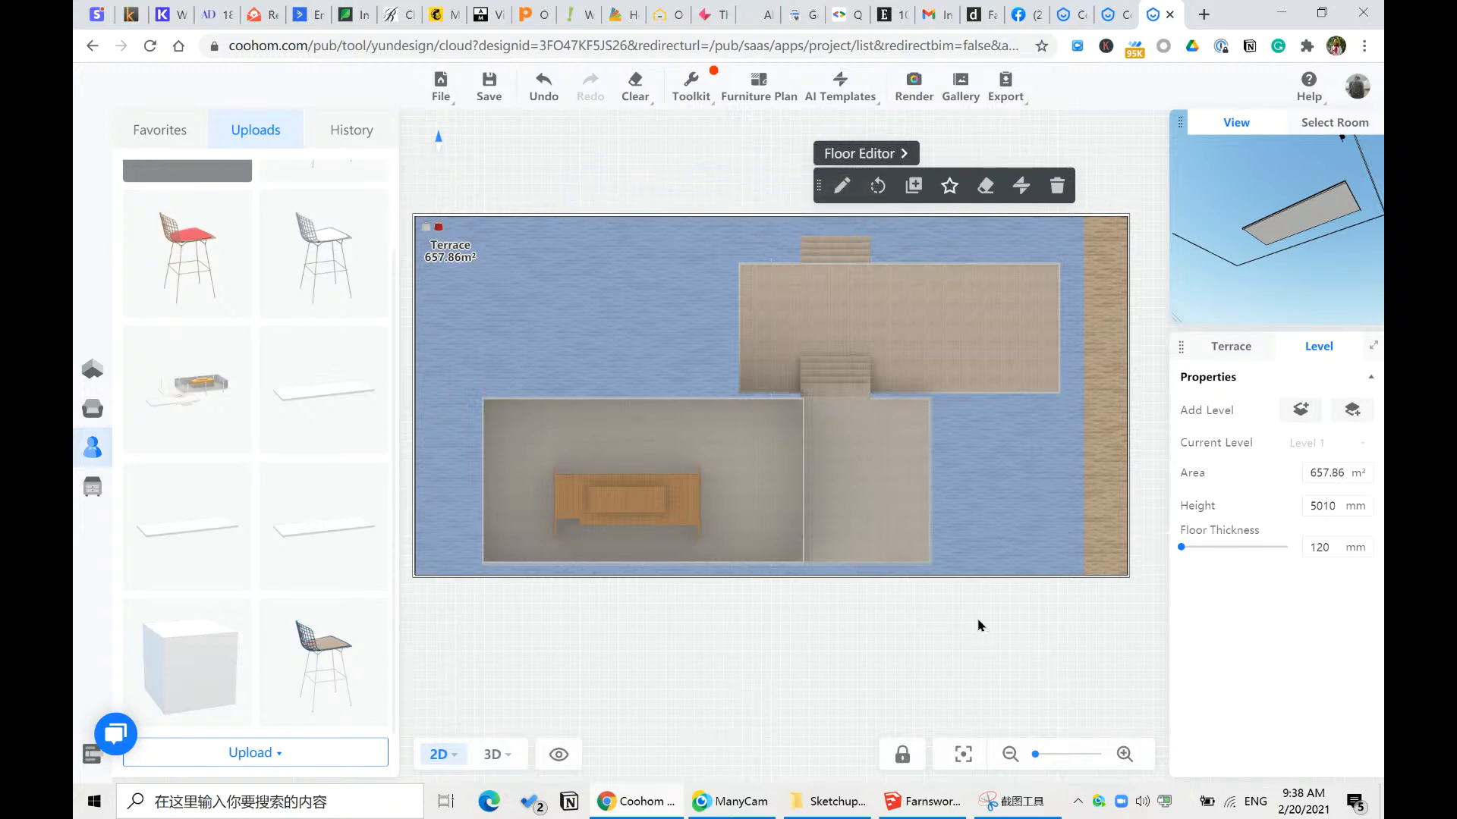
left_click(999, 646)
- In the 2D ceiling view, raise the Farnsworth ceiling model to 4500 mm above the floor and check it against the level height
mouse_move(475, 749)
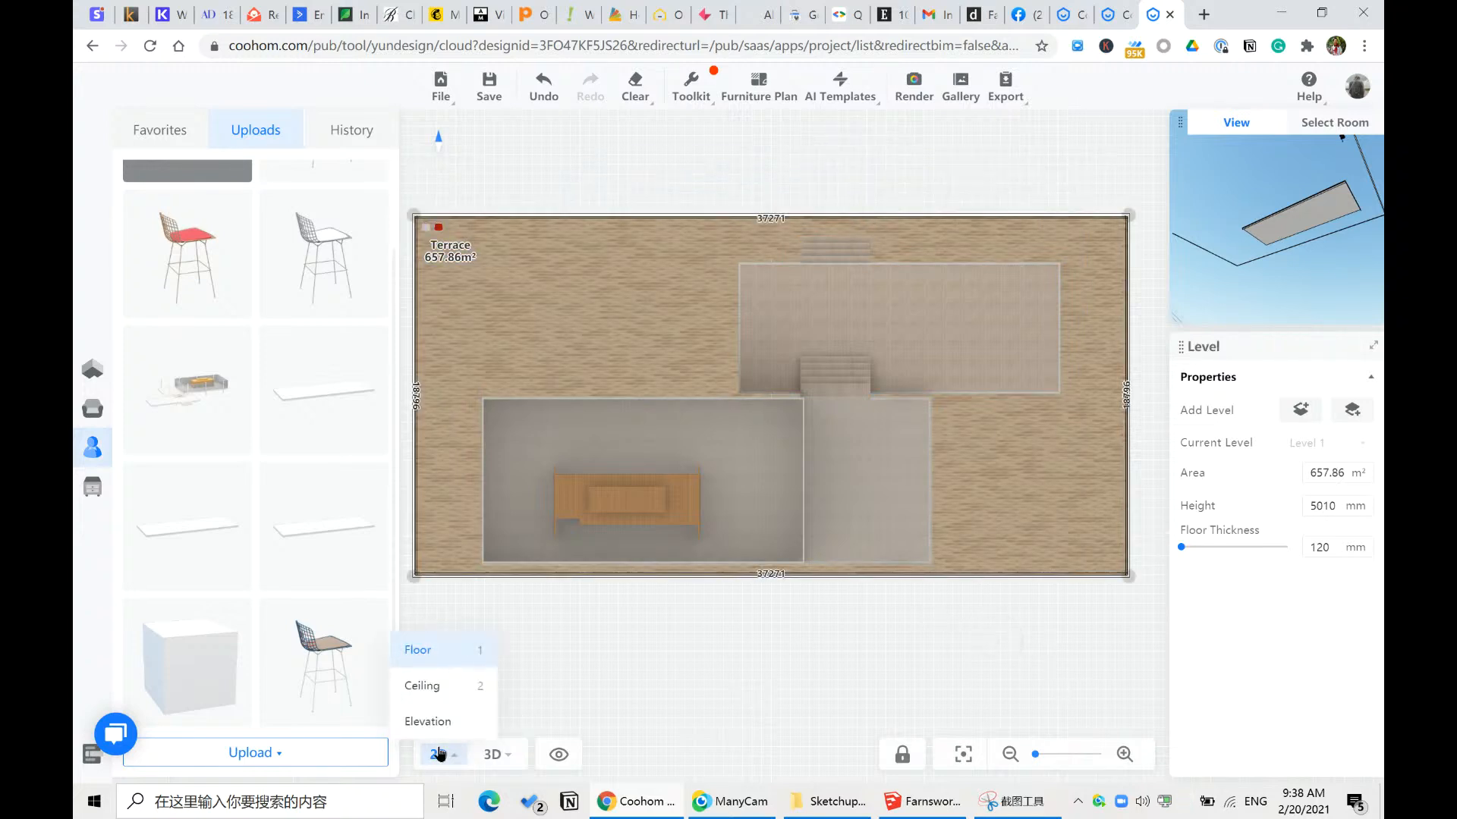
left_click(465, 687)
left_click(838, 460)
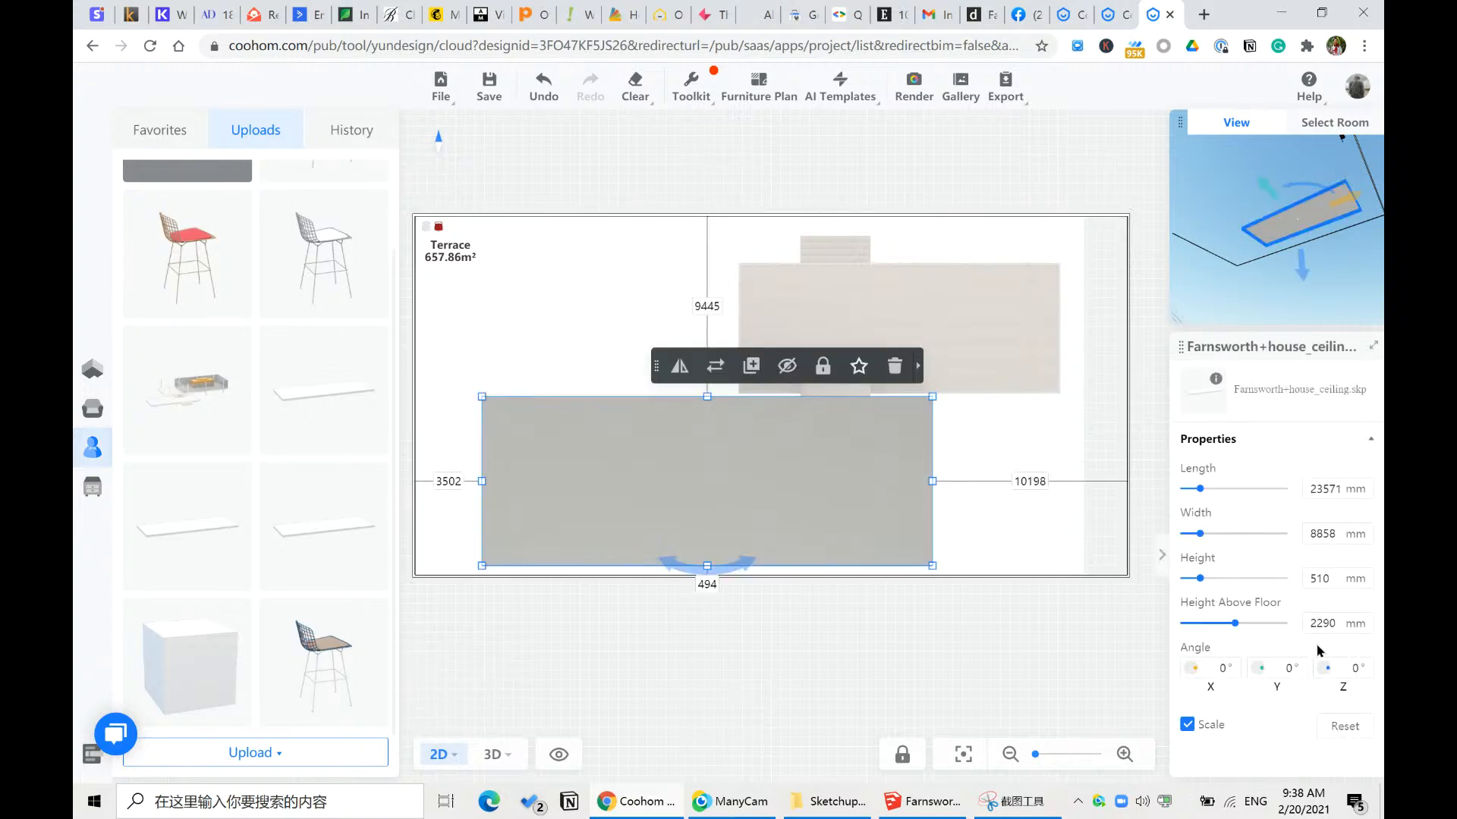
left_click_drag(1236, 625, 1305, 627)
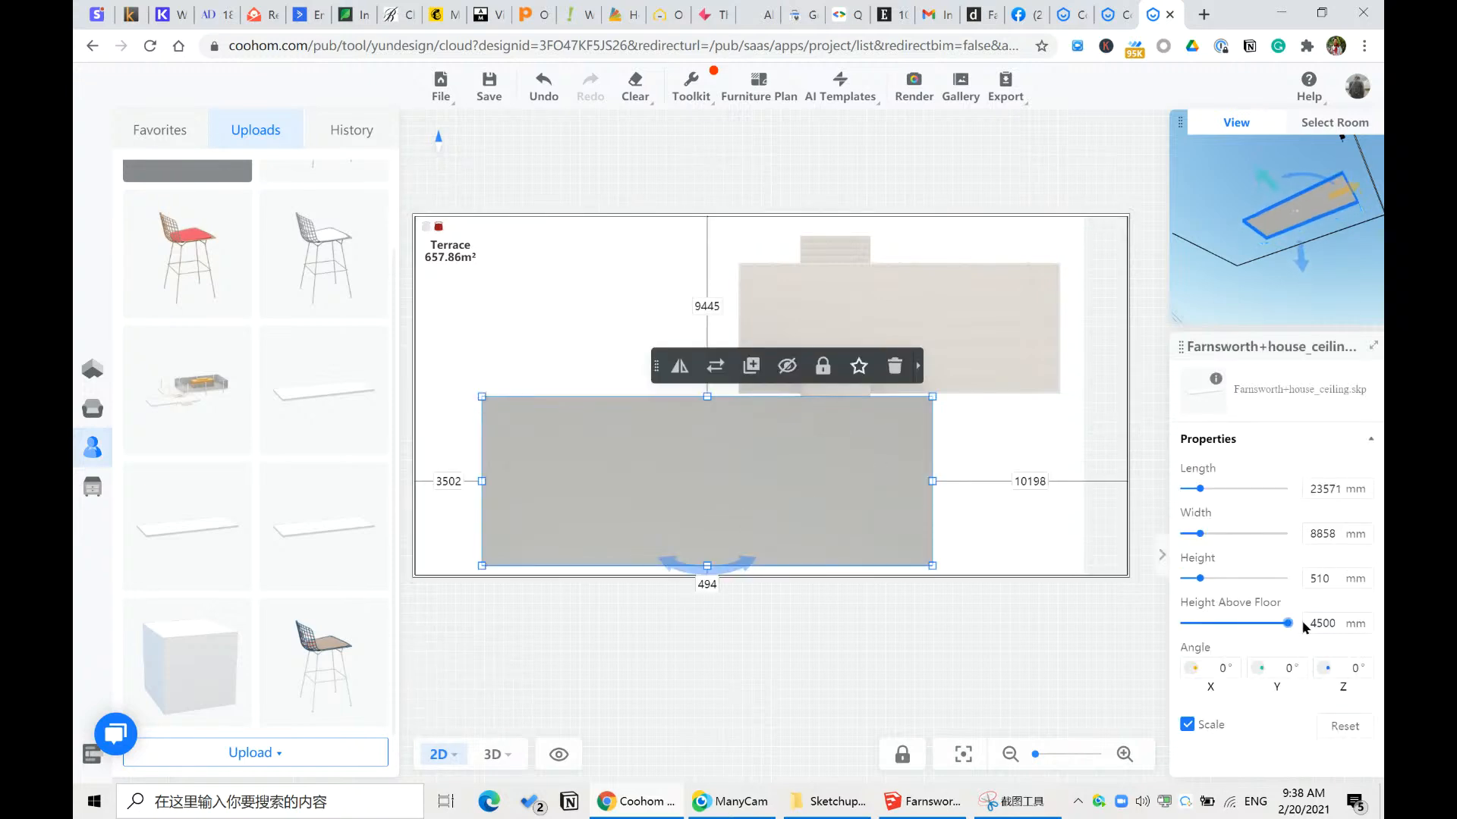
left_click(1024, 630)
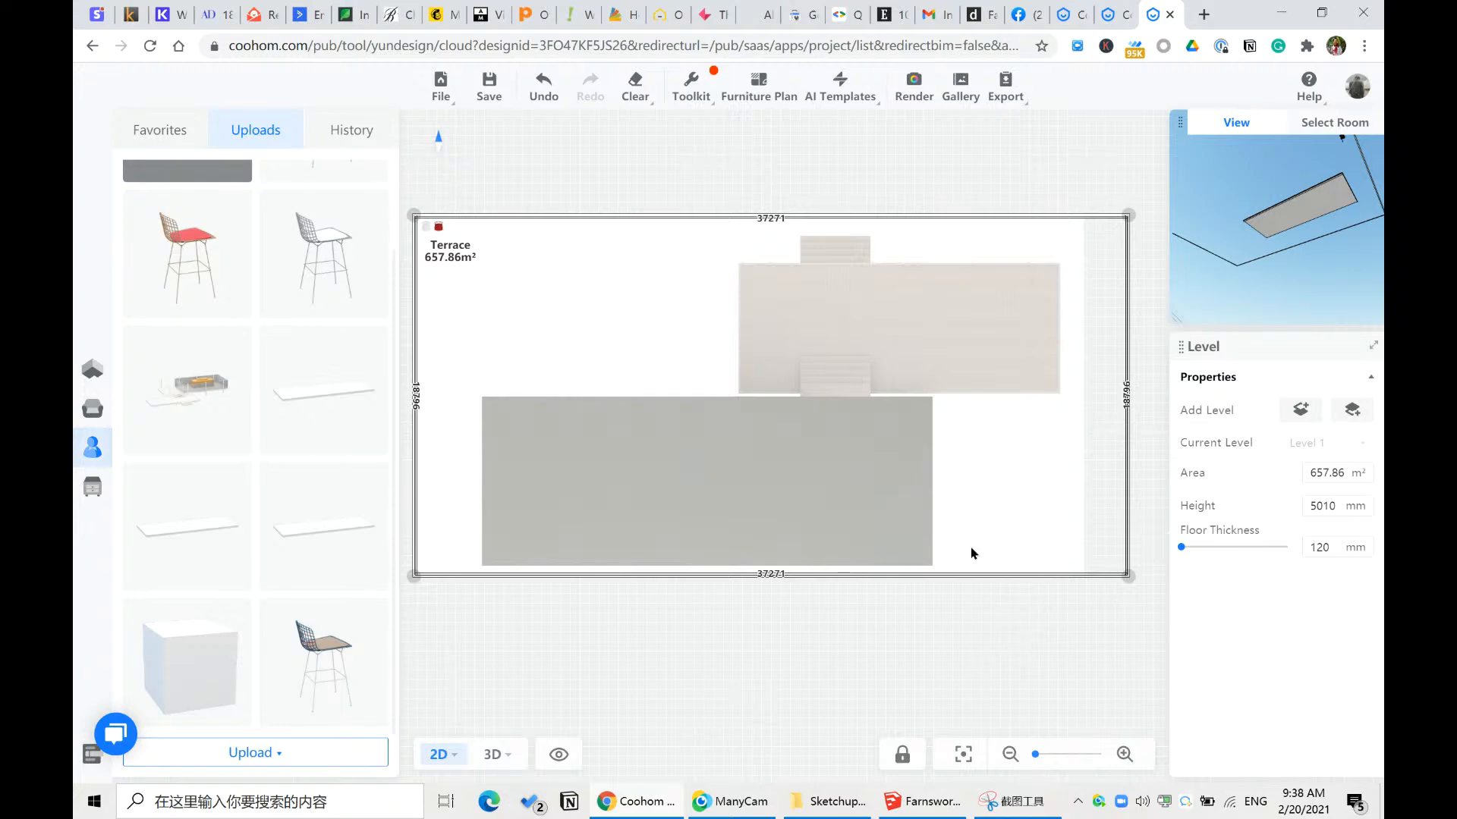
left_click(901, 515)
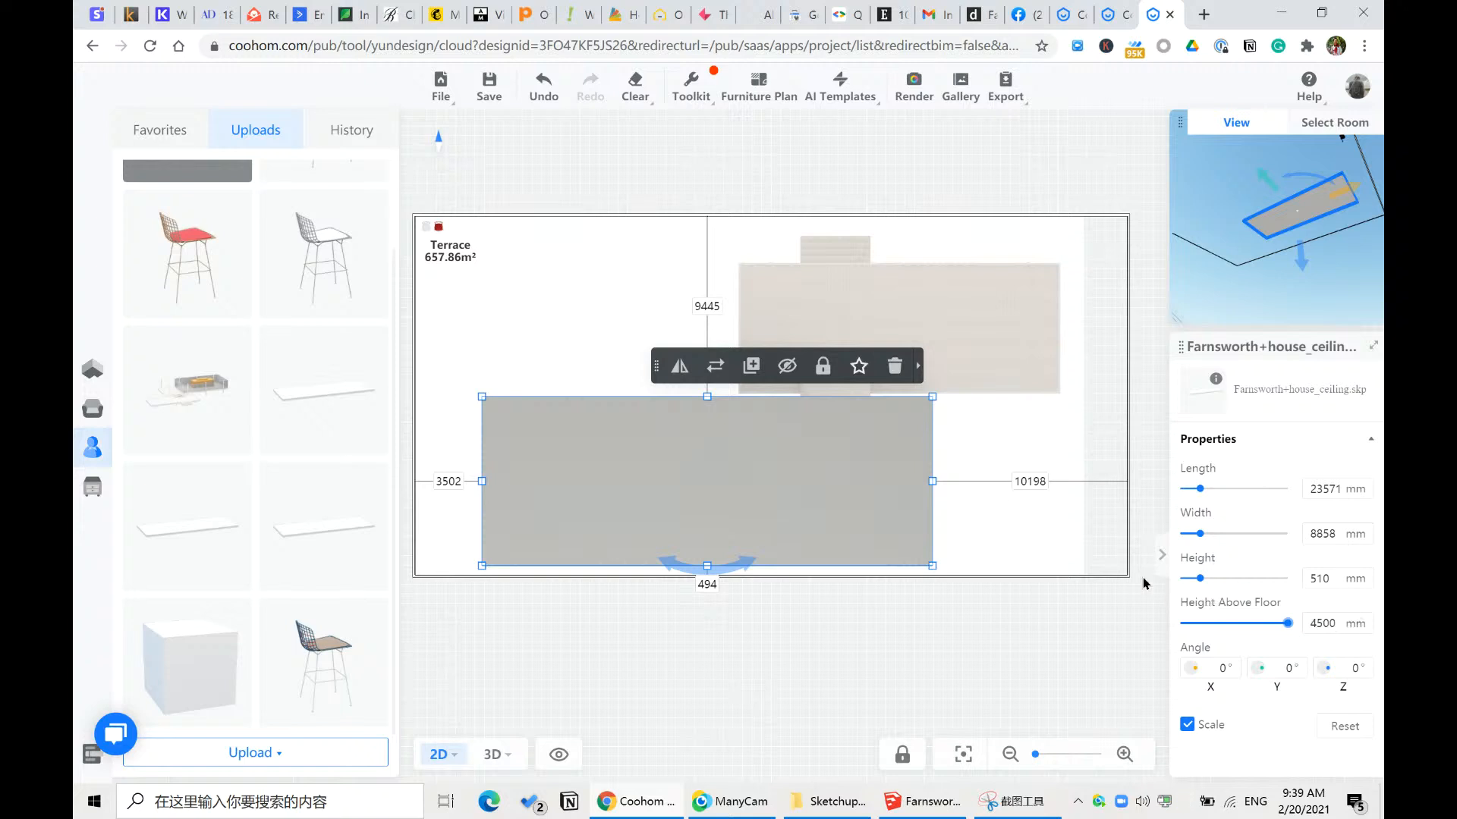
left_click(923, 673)
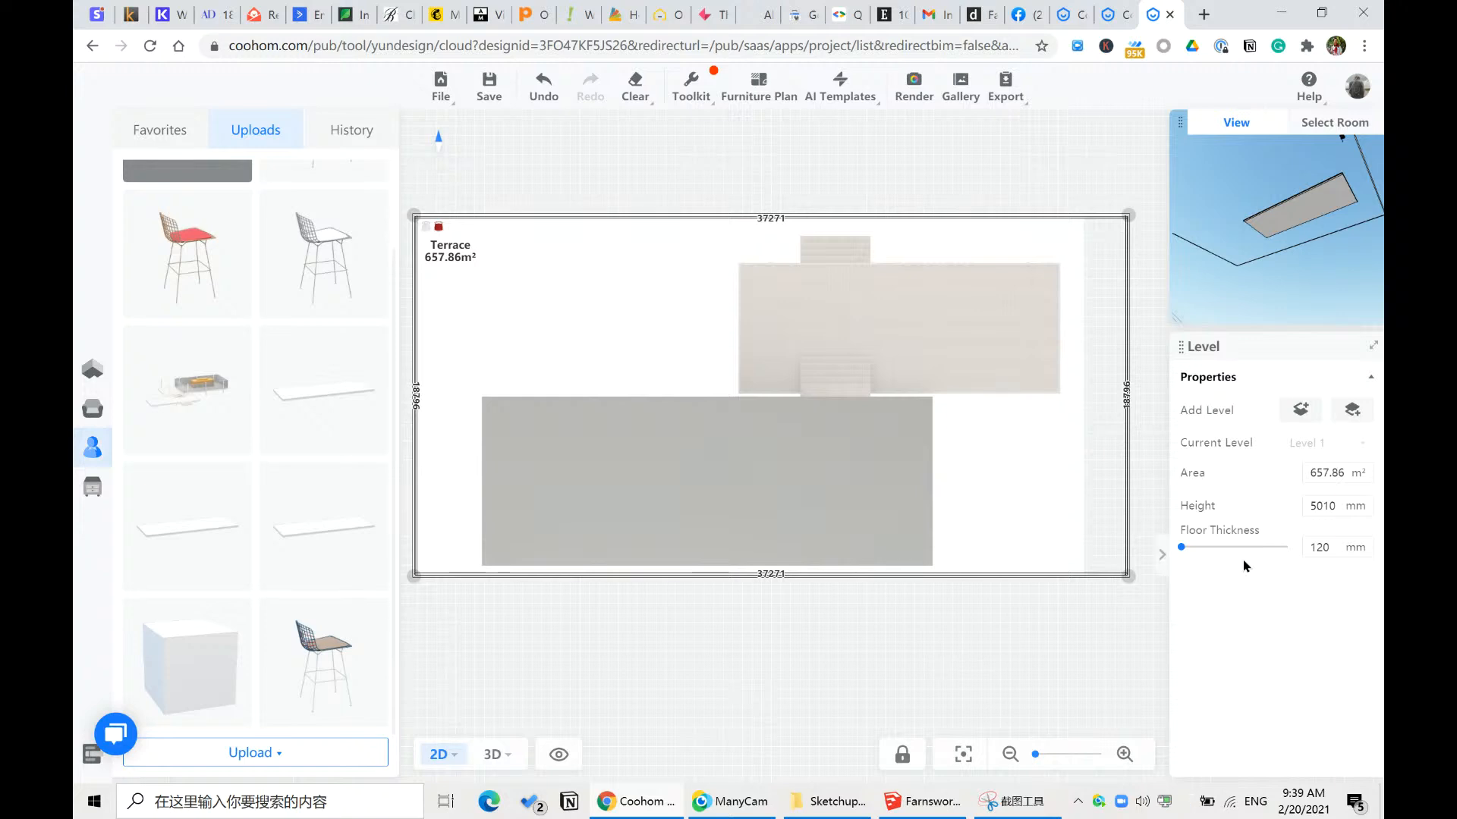
left_click(752, 513)
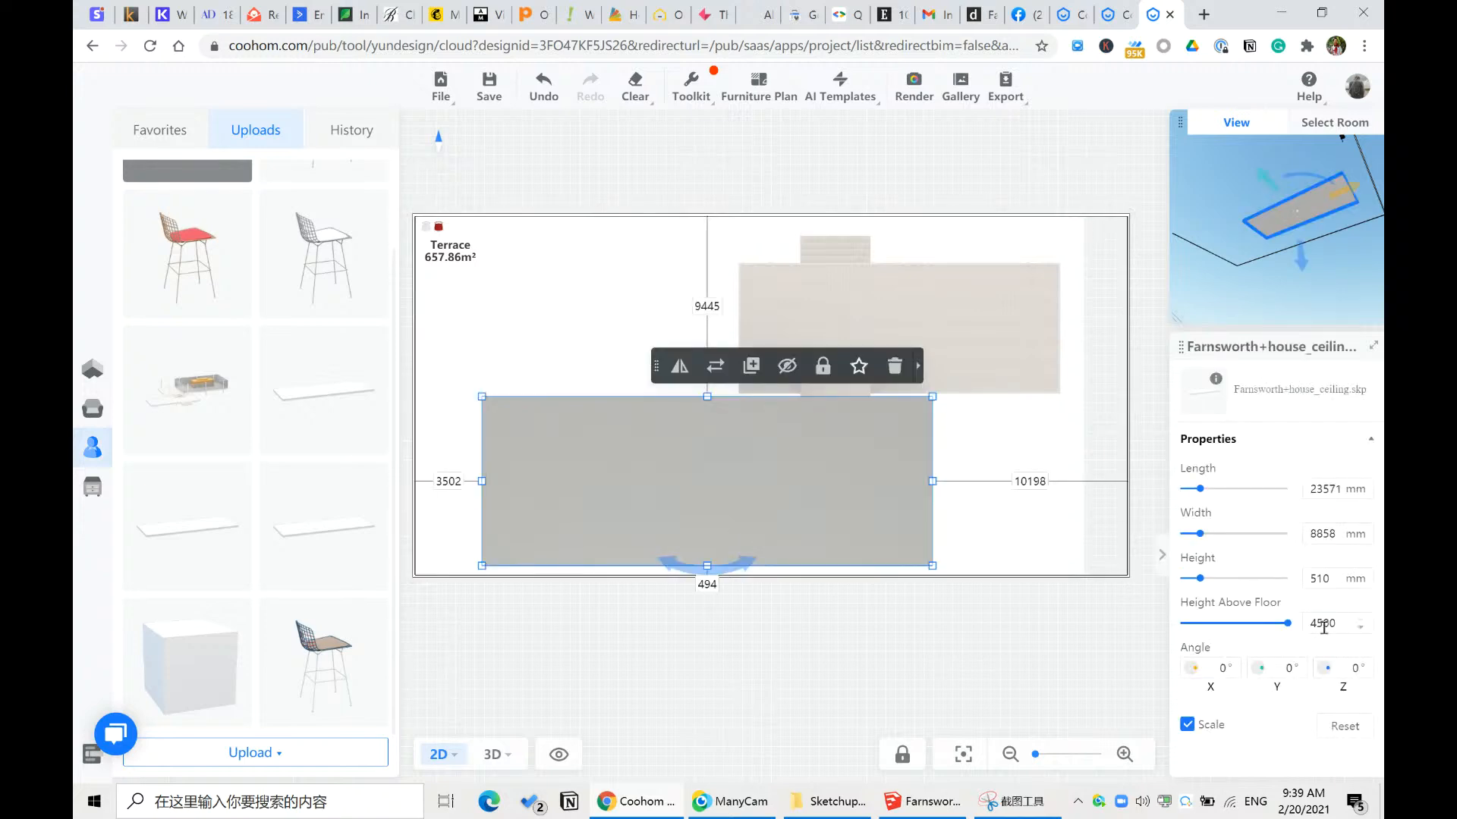
- Bring back the annotated screenshot, circle h1 and write 4500 beside the dimension line between B and G
left_click(986, 802)
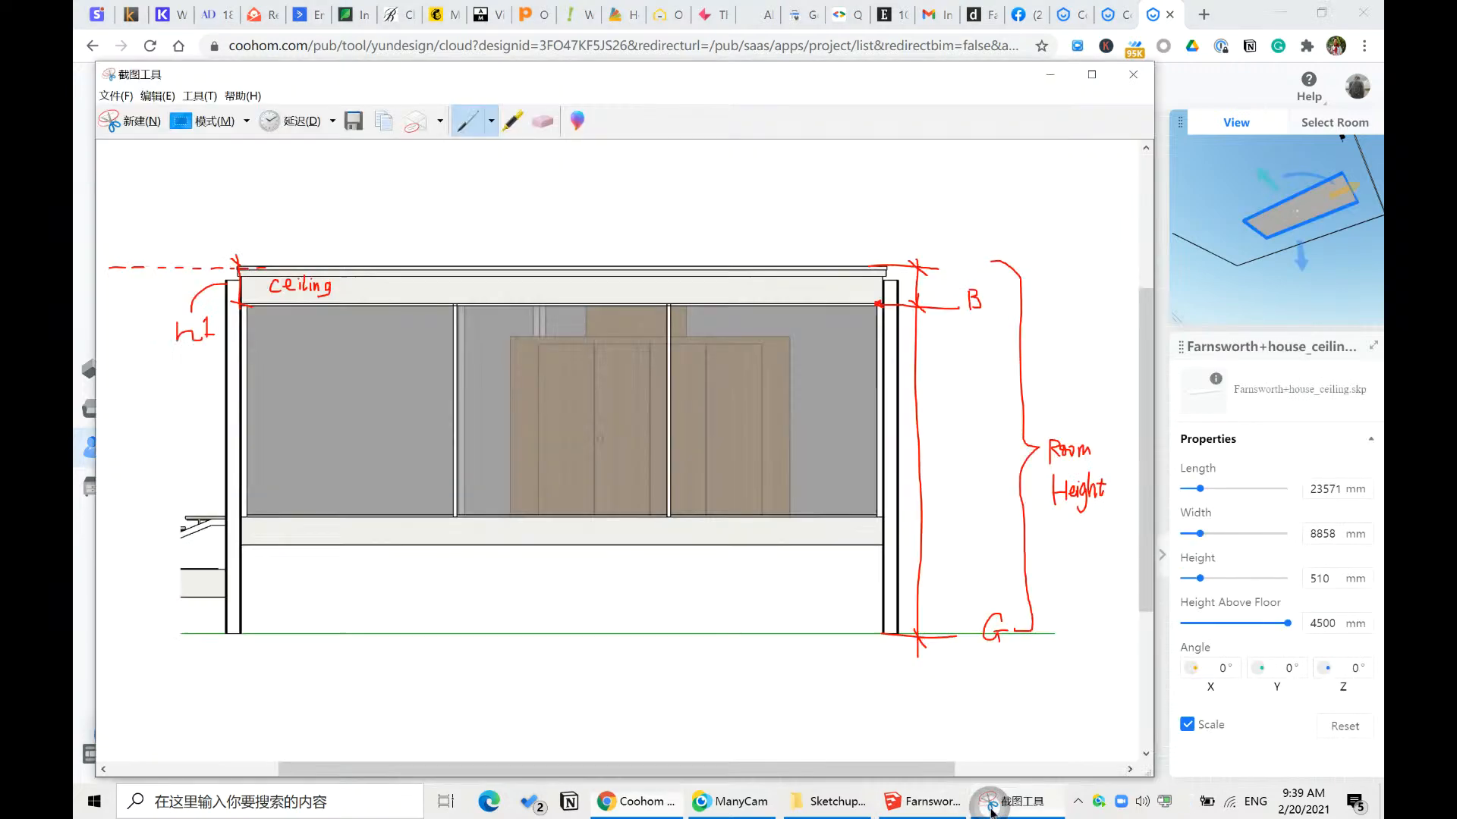
mouse_move(202, 298)
left_mouse_down()
mouse_move(219, 331)
mouse_move(179, 306)
left_mouse_up()
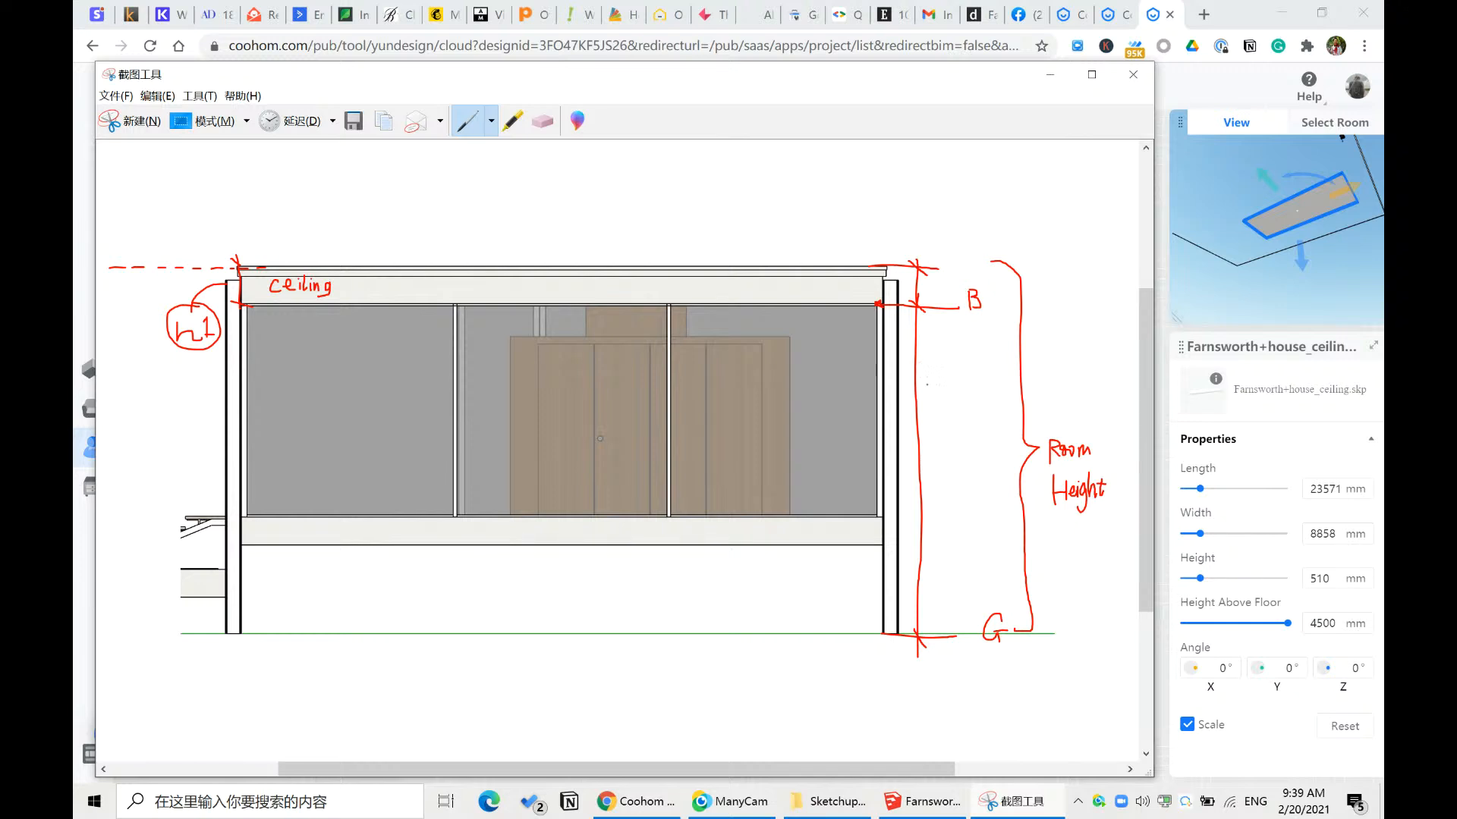
mouse_move(935, 400)
left_mouse_down()
mouse_move(940, 421)
mouse_move(957, 409)
left_mouse_up()
left_click_drag(967, 409, 966, 410)
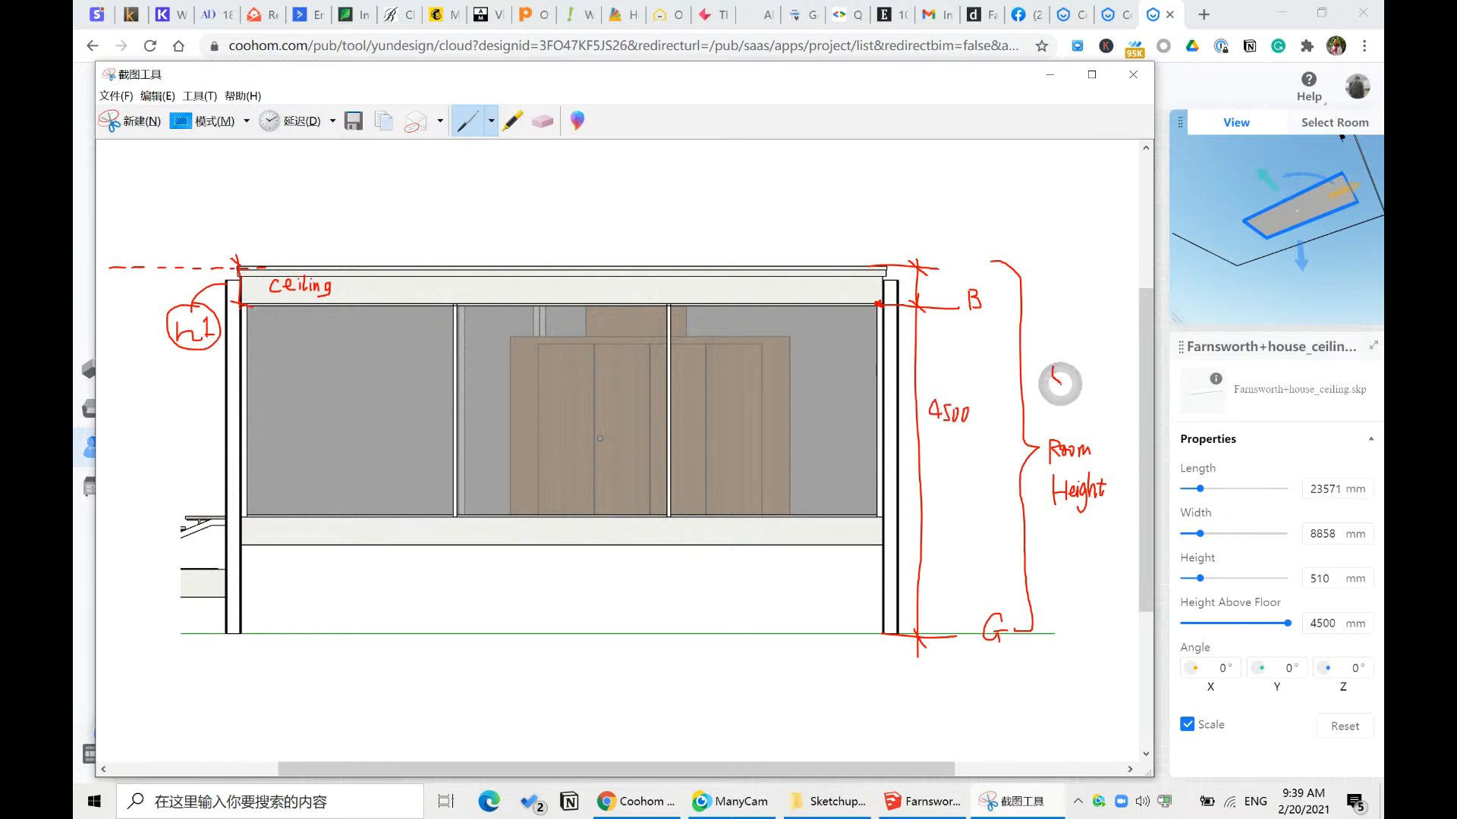
- Write 5010 above the "Room Height" label and the ceiling thickness value below h1, then minimize the screenshot
mouse_move(1059, 382)
left_mouse_down()
mouse_move(1062, 368)
mouse_move(1076, 386)
mouse_move(1085, 376)
left_mouse_up()
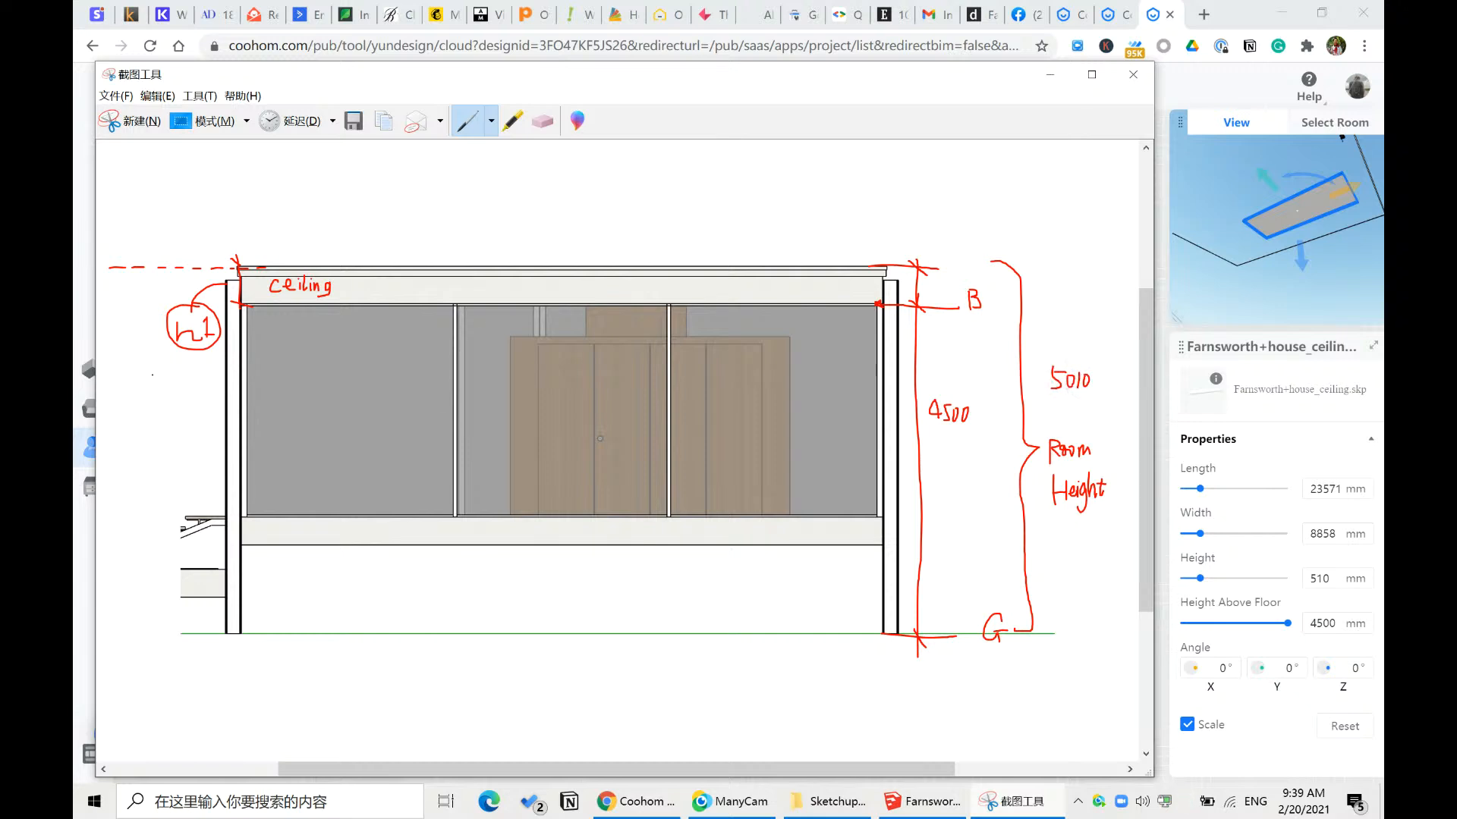
left_click_drag(166, 362, 161, 381)
mouse_move(180, 363)
left_mouse_down()
mouse_move(181, 381)
mouse_move(192, 365)
left_mouse_up()
left_click(1050, 74)
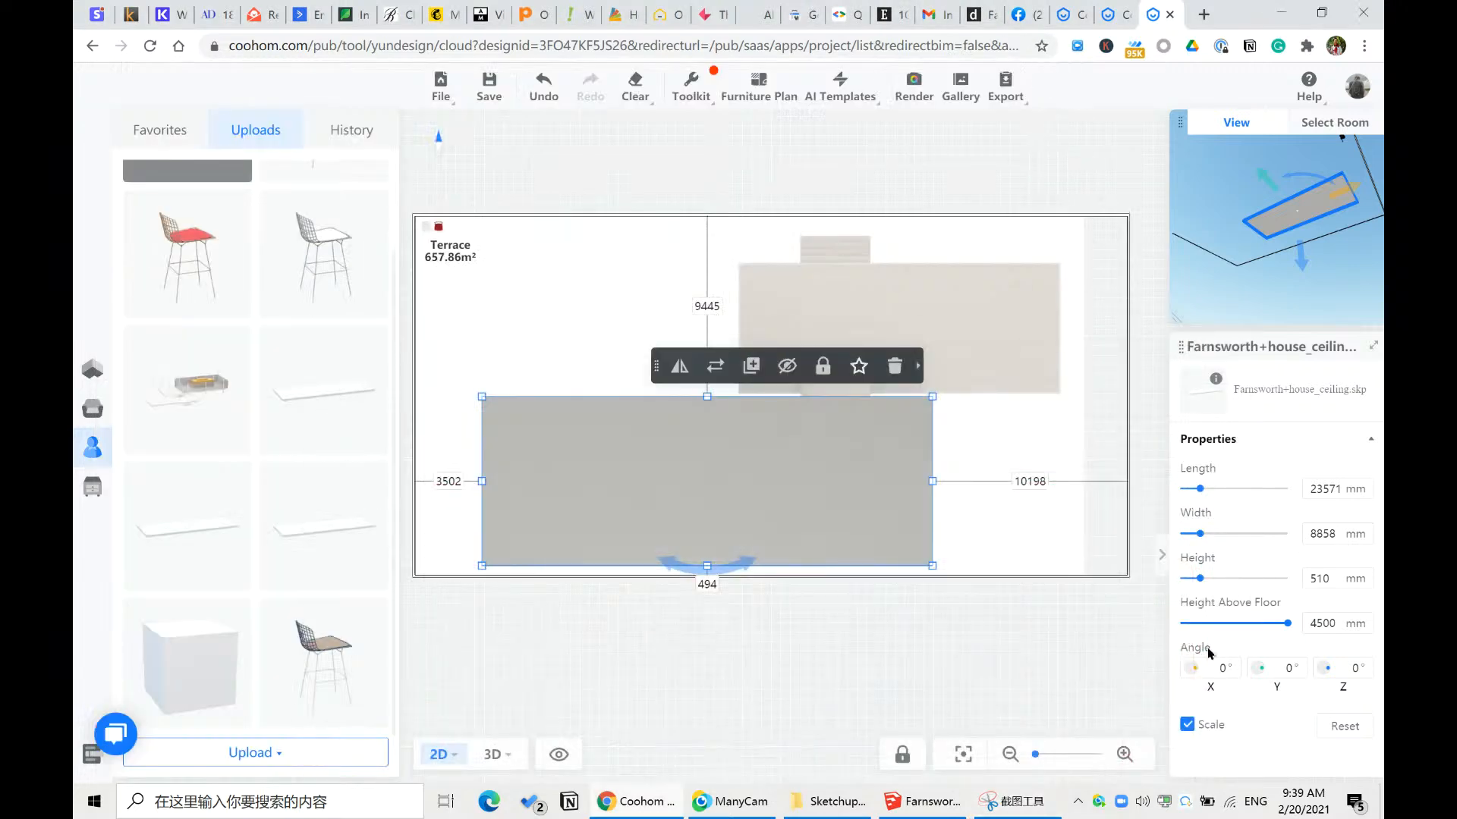
- Deselect the ceiling model and inspect the house in 3D from above
left_click(1090, 687)
left_click(787, 484)
left_click(934, 670)
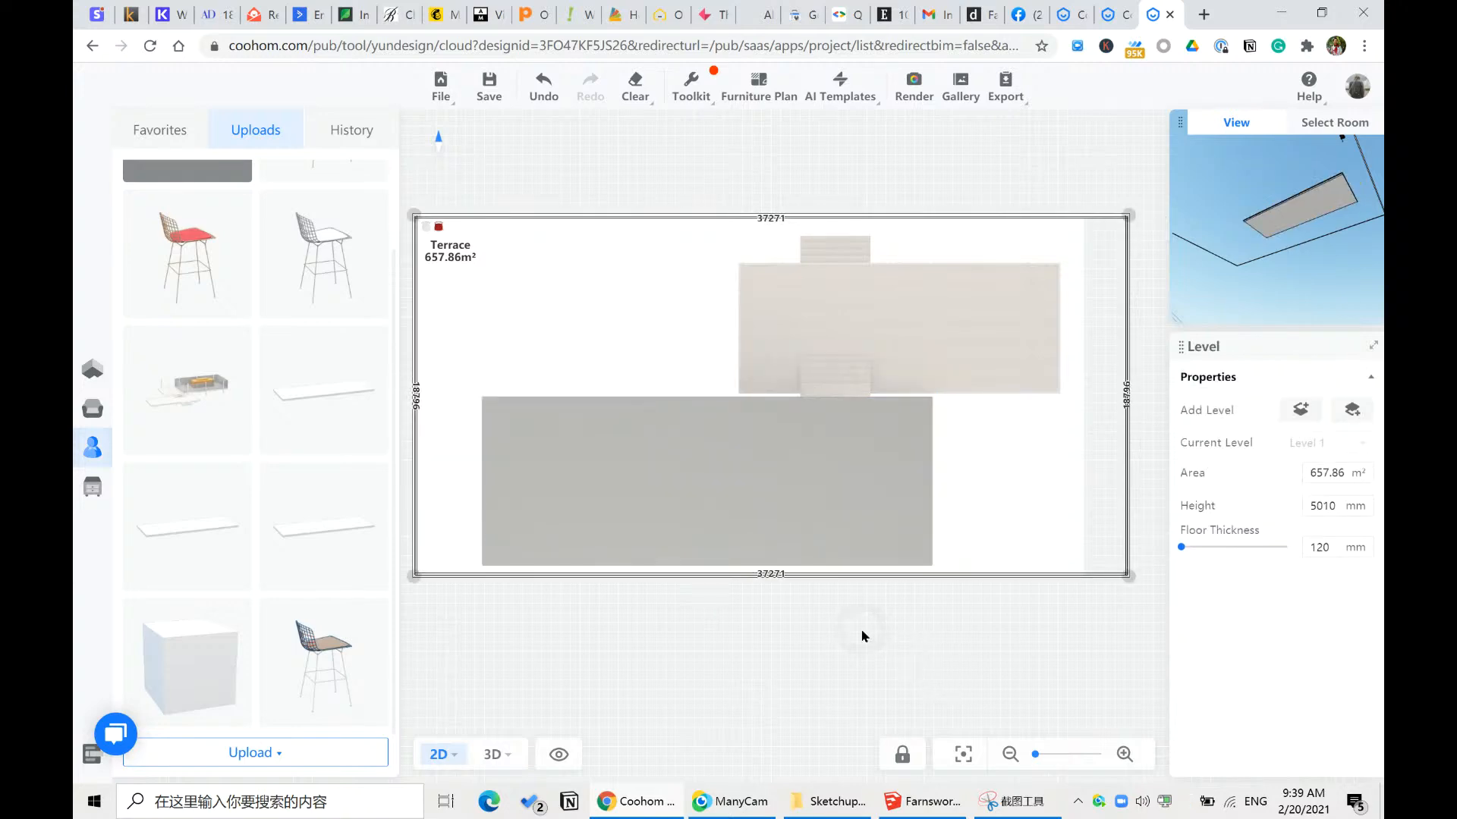
key("3")
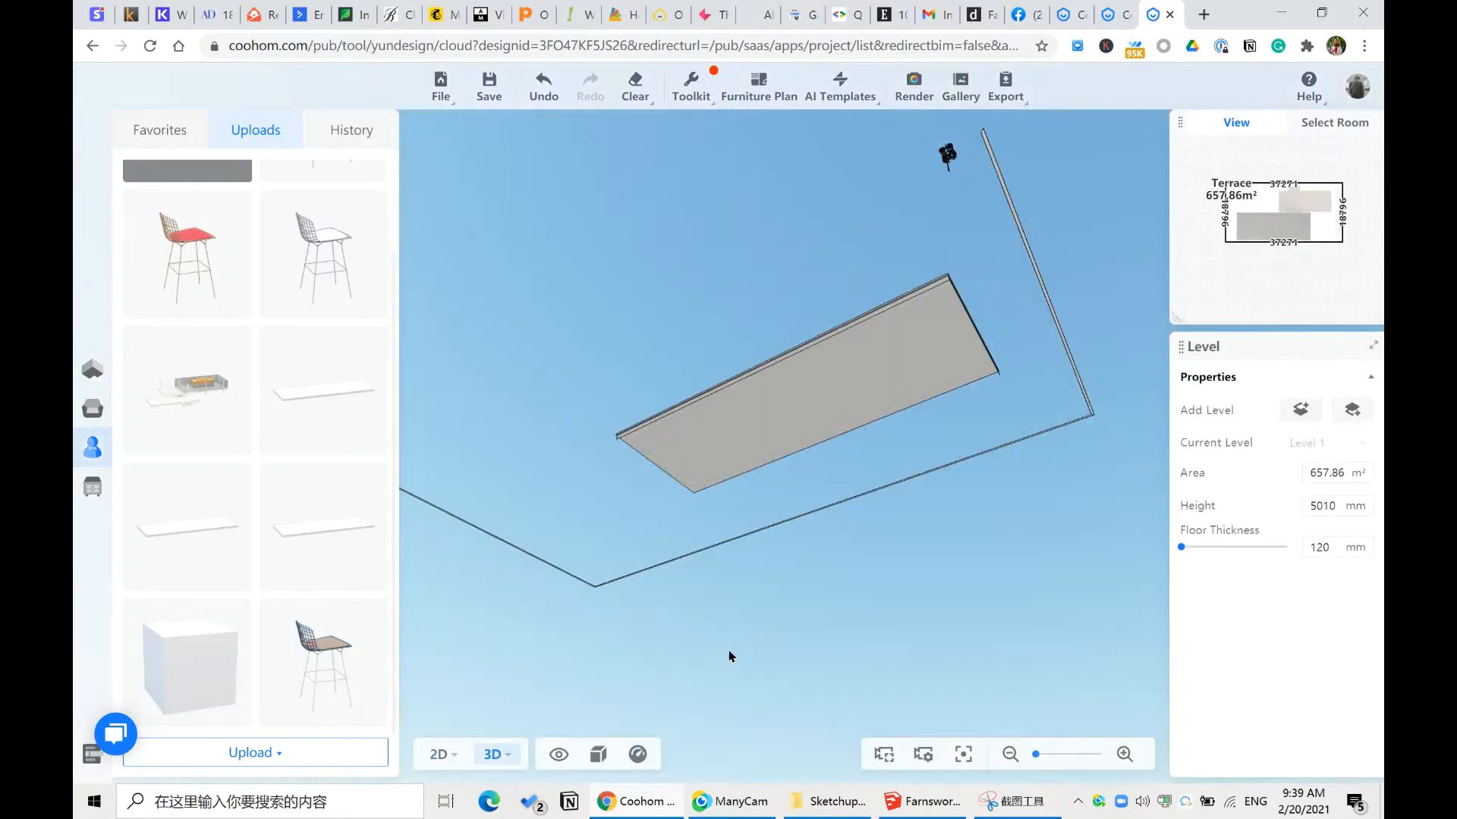
left_click_drag(760, 657, 776, 696)
scroll(830, 568, "down", 3)
left_click_drag(1034, 383, 864, 179)
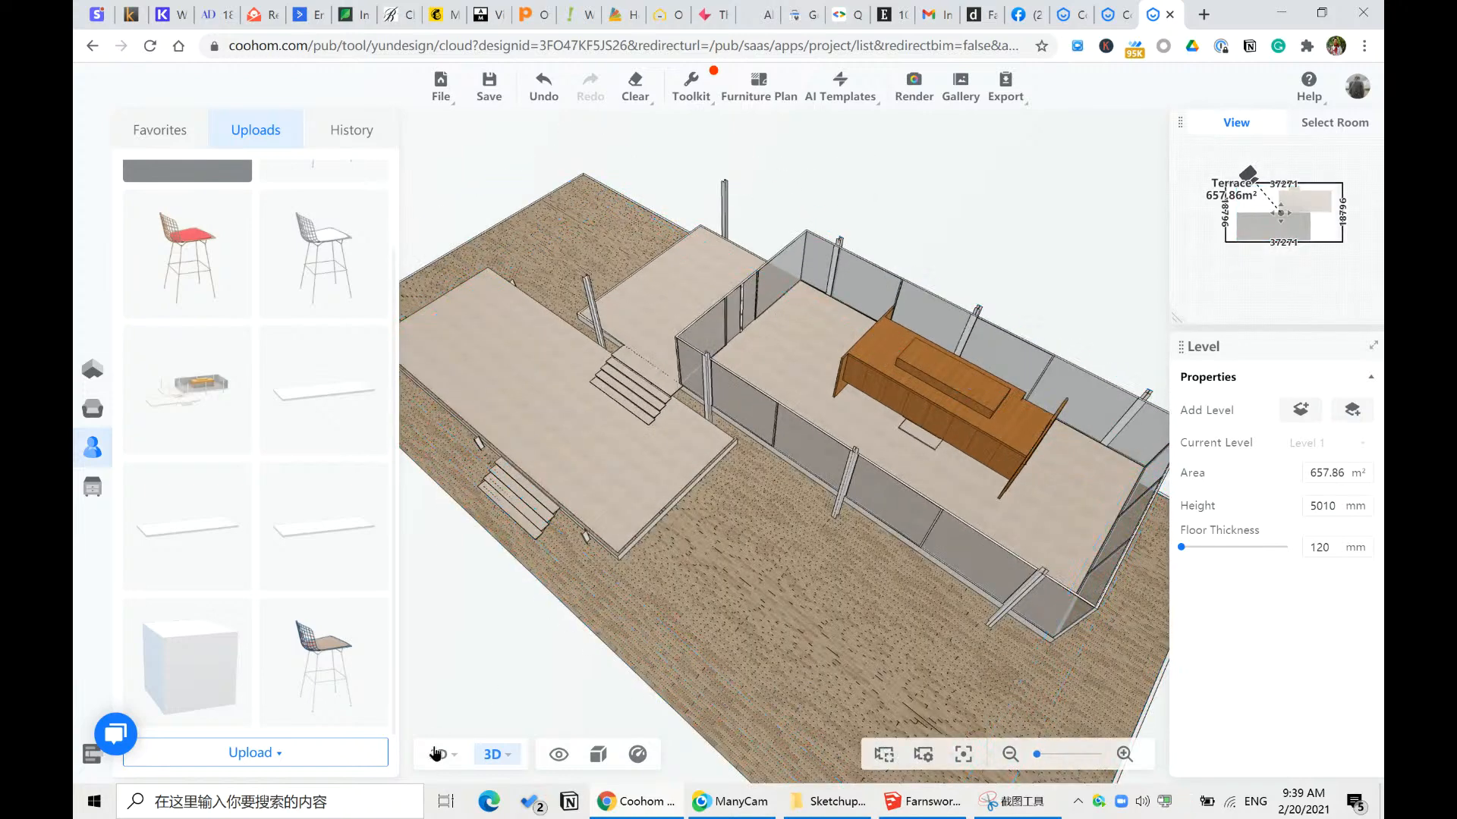
- Switch from the 3D view to the 2D floor plan in place of the ceiling plan
mouse_move(435, 754)
left_click(446, 673)
left_click(430, 646)
left_click(746, 639)
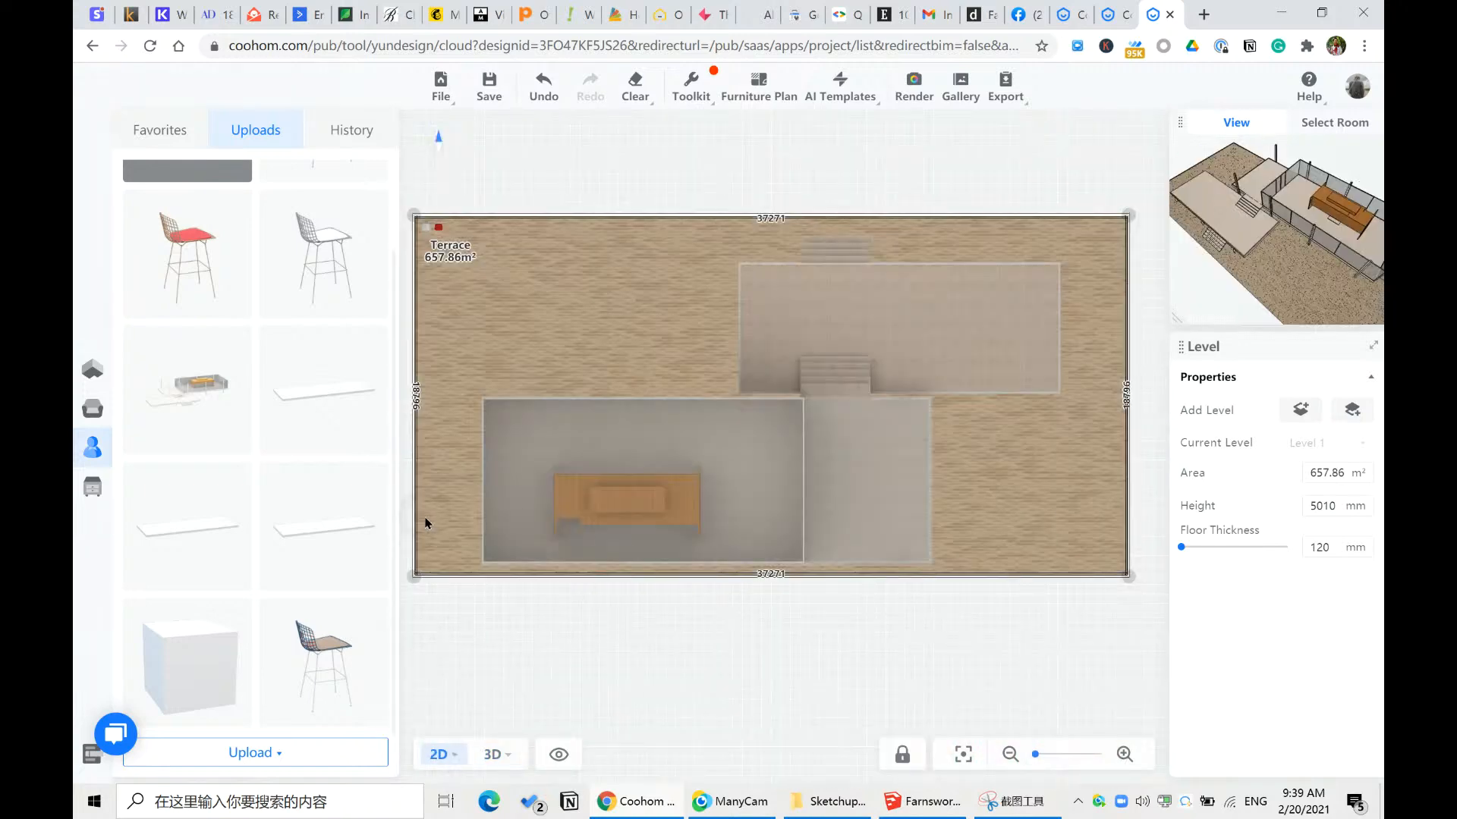
- Try to place the uploaded red-seated chair beside the wooden core in the 2D plan, and undo it
scroll(425, 524, "up", 4)
scroll(739, 650, "down", 1)
mouse_move(199, 263)
left_mouse_down()
mouse_move(309, 273)
mouse_move(820, 410)
mouse_move(987, 411)
mouse_move(1051, 365)
left_mouse_up()
scroll(805, 457, "up", 5)
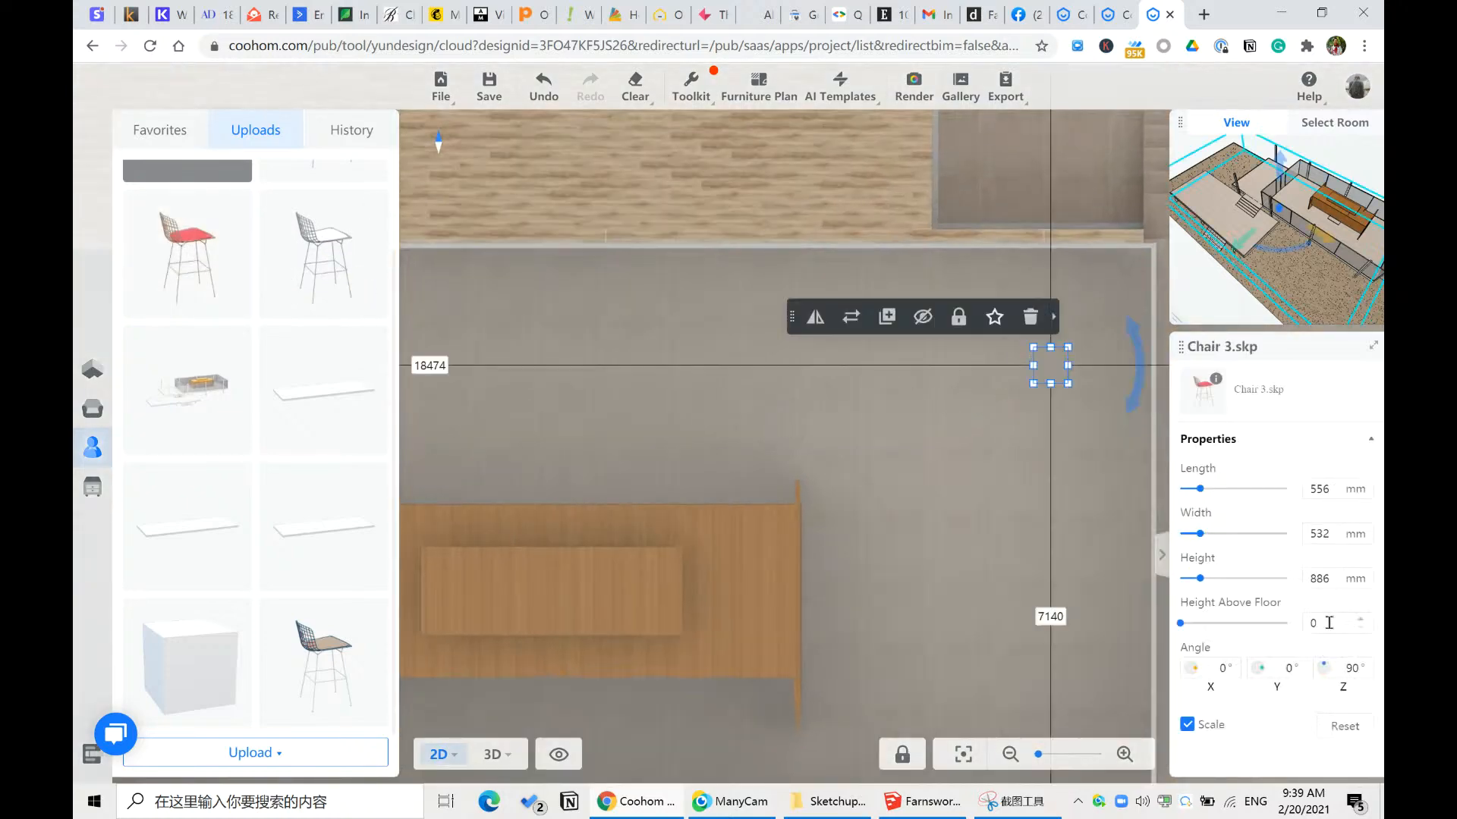
key("ctrl+z")
scroll(922, 445, "down", 3)
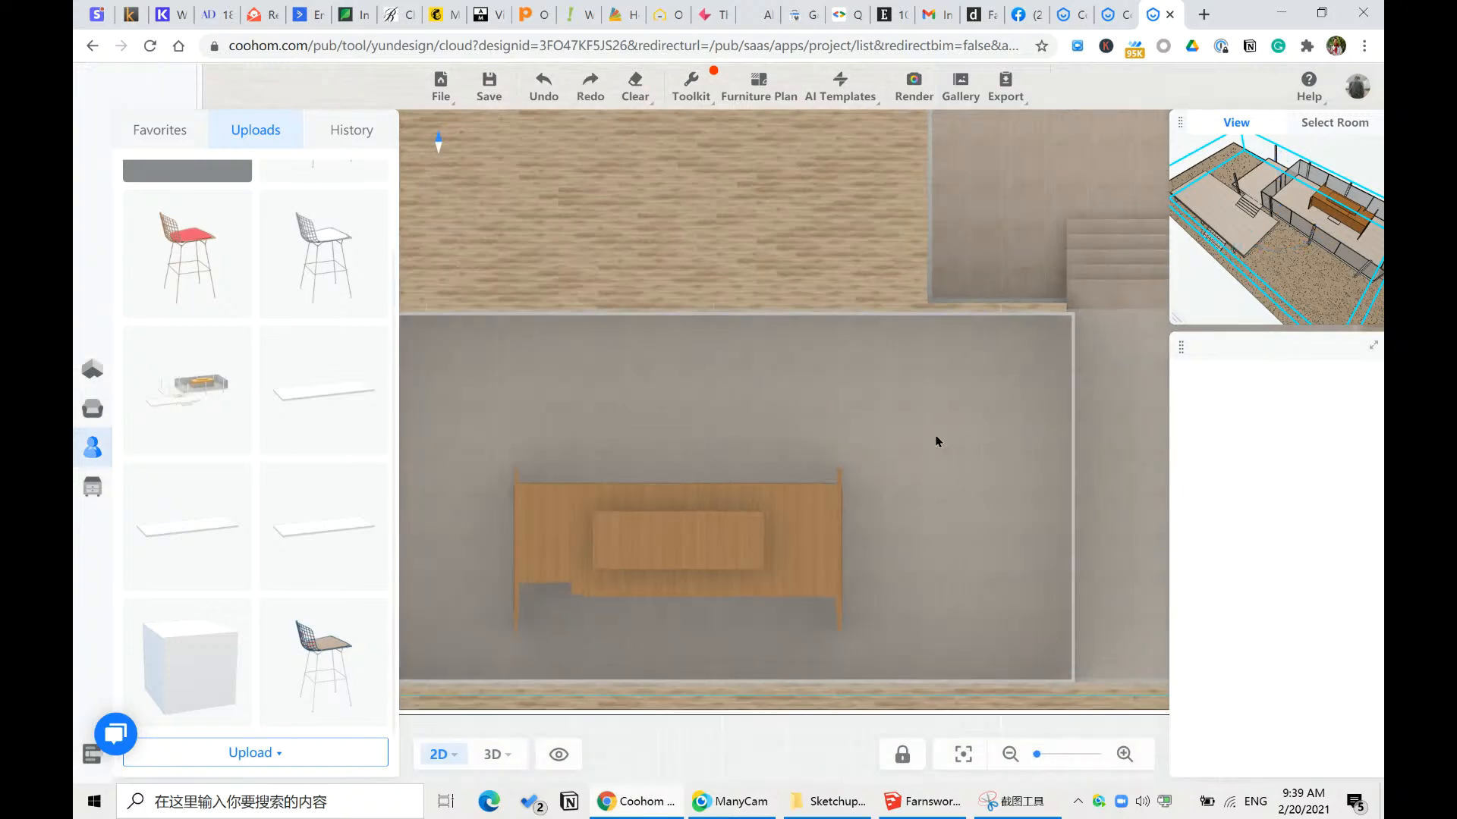
key("3")
left_click_drag(209, 254, 670, 440)
scroll(588, 455, "up", 3)
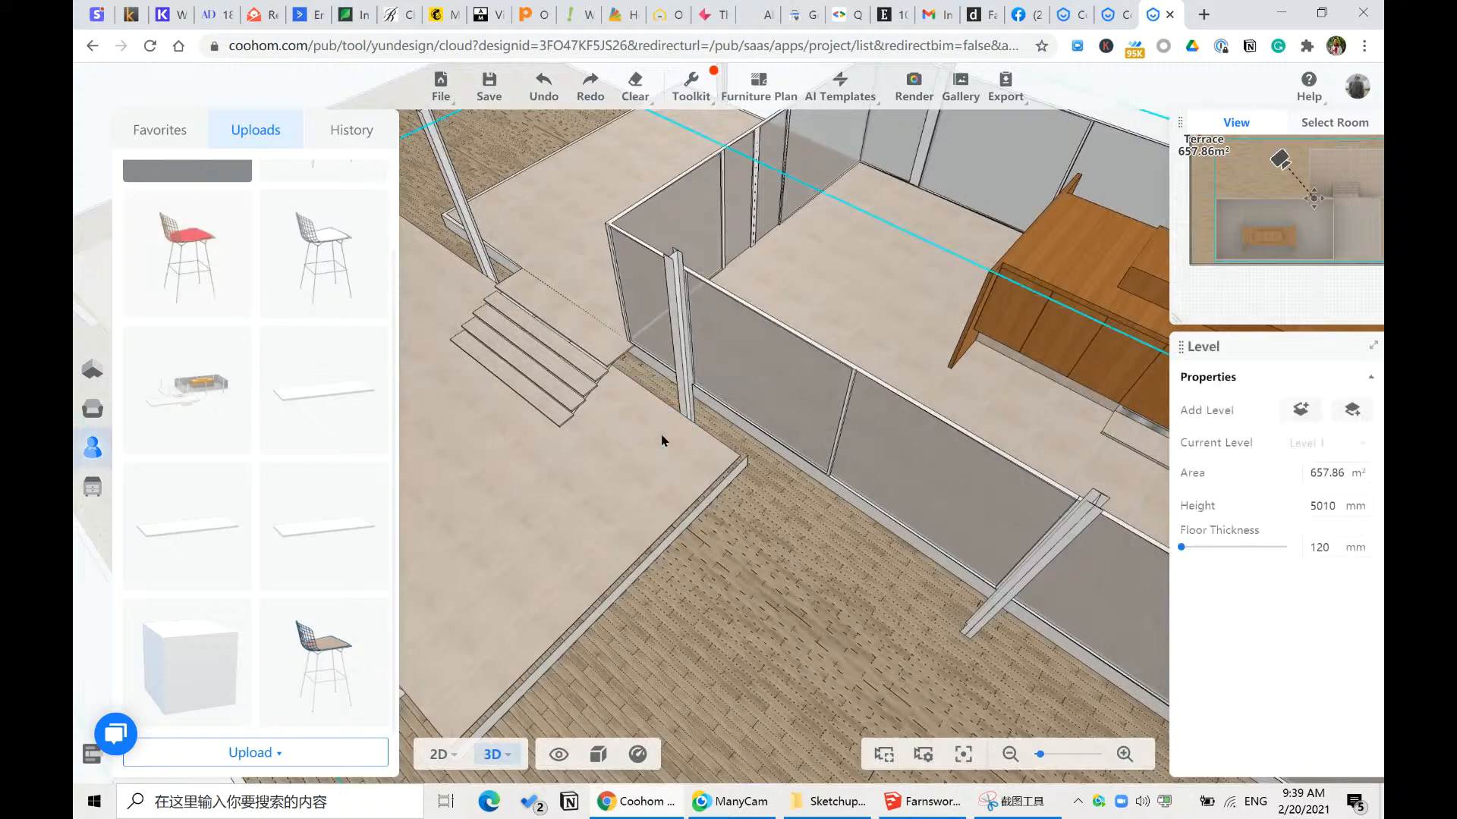
scroll(852, 422, "down", 3)
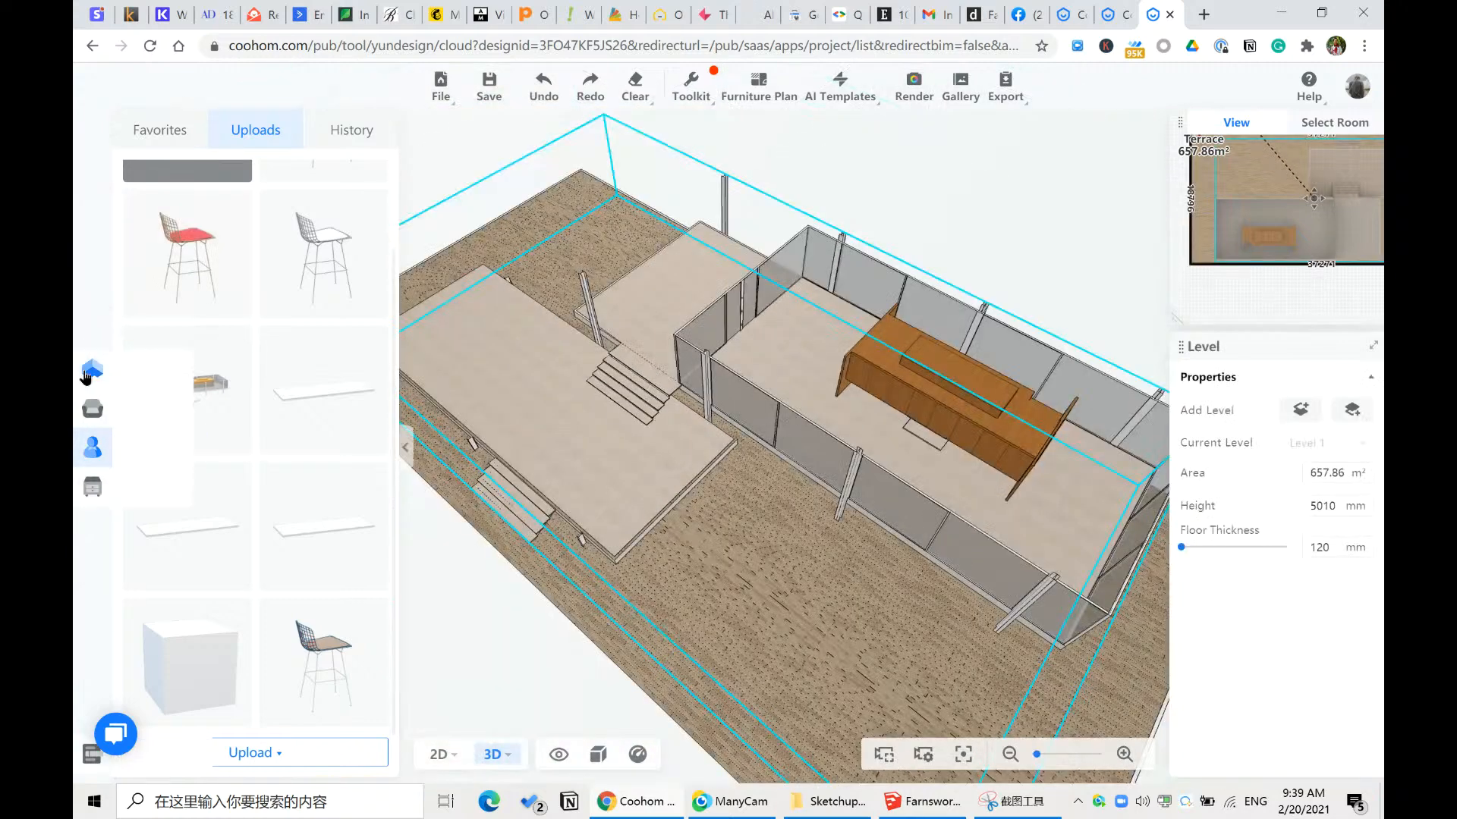
- Find the black backrest chair among the catalog's furniture chairs and place it inside the glass room in the 2D plan
left_click(133, 385)
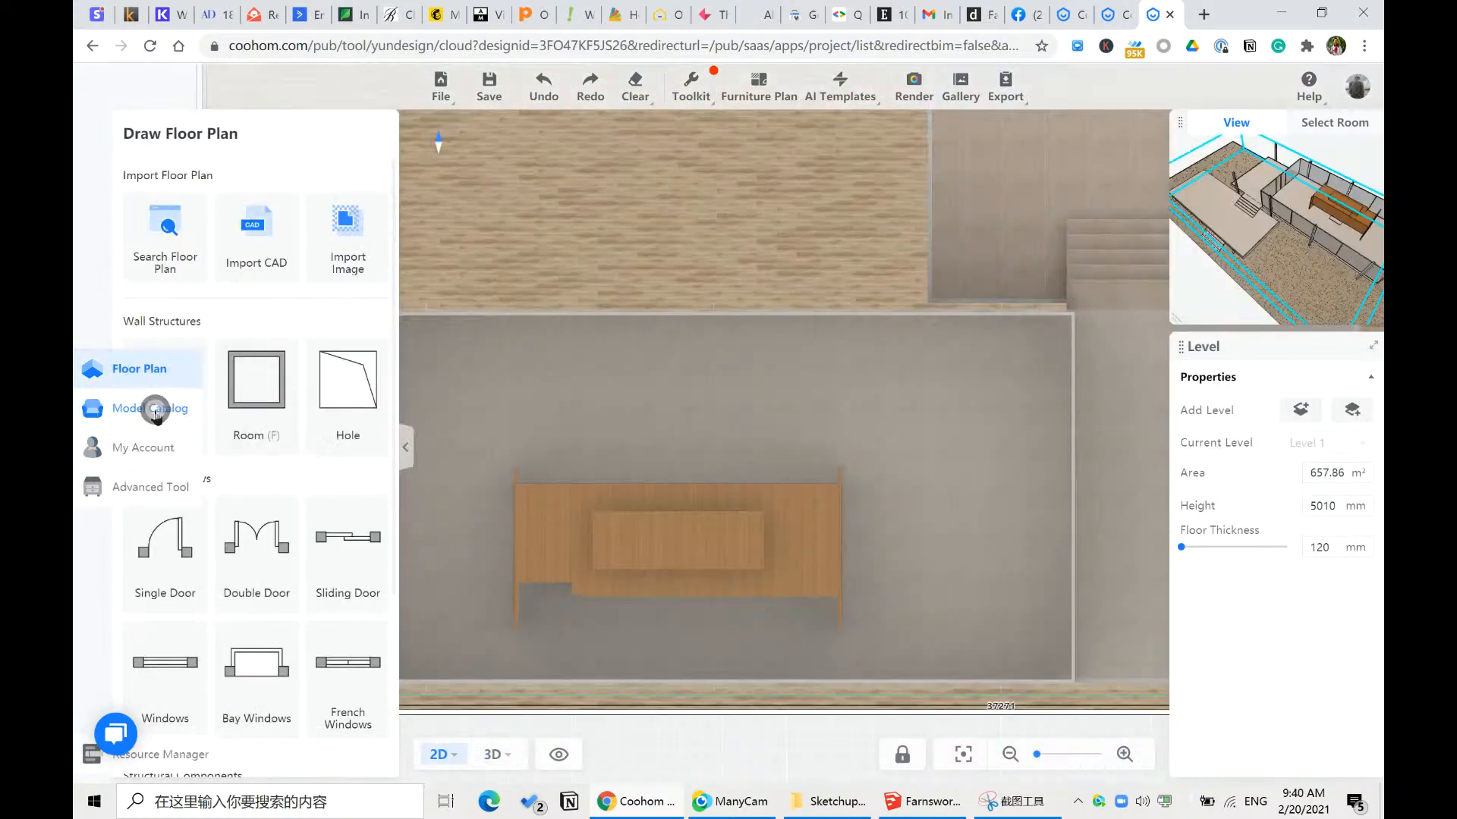
left_click(95, 409)
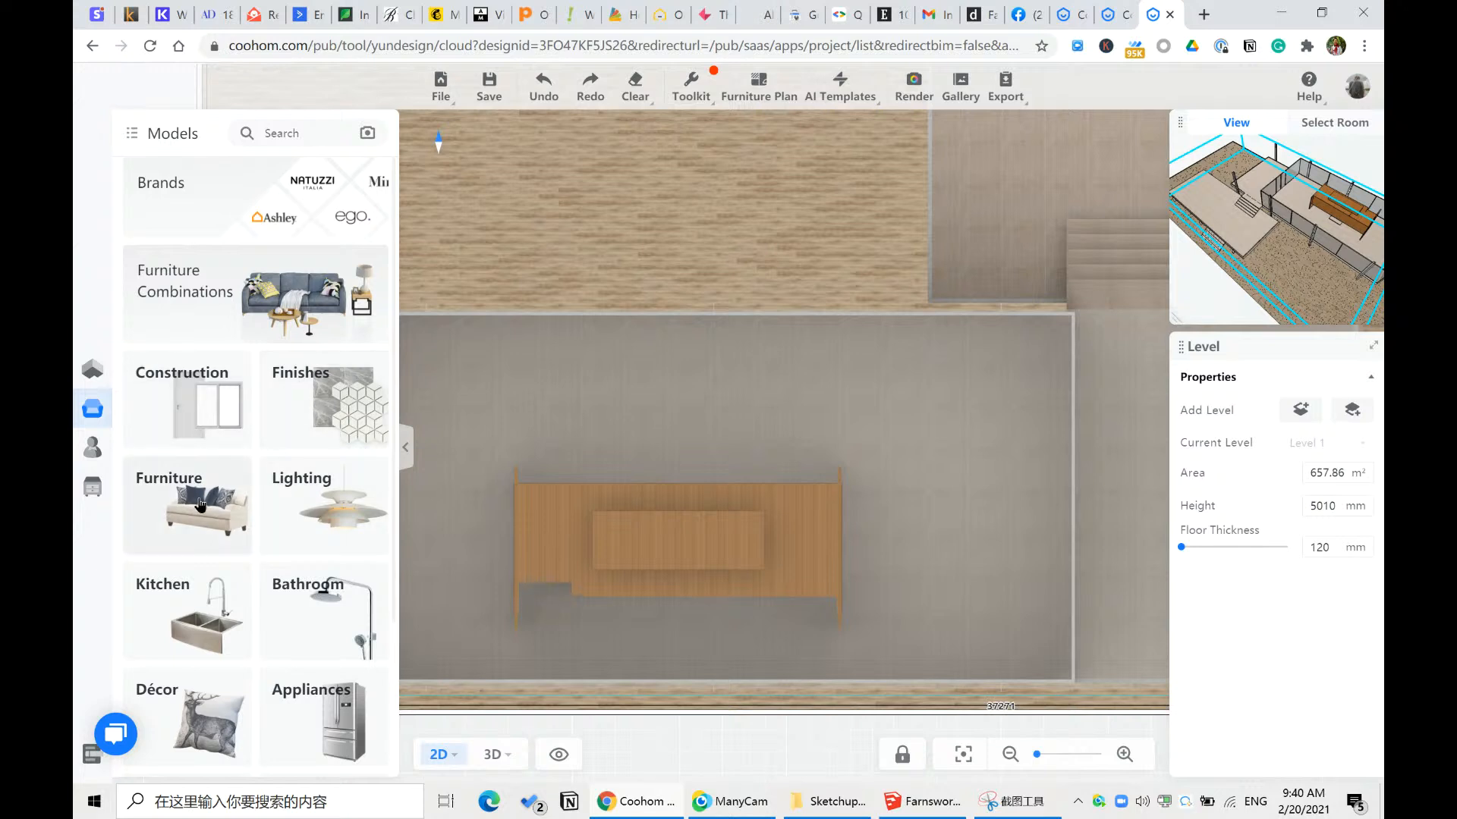
left_click(201, 504)
left_click(179, 352)
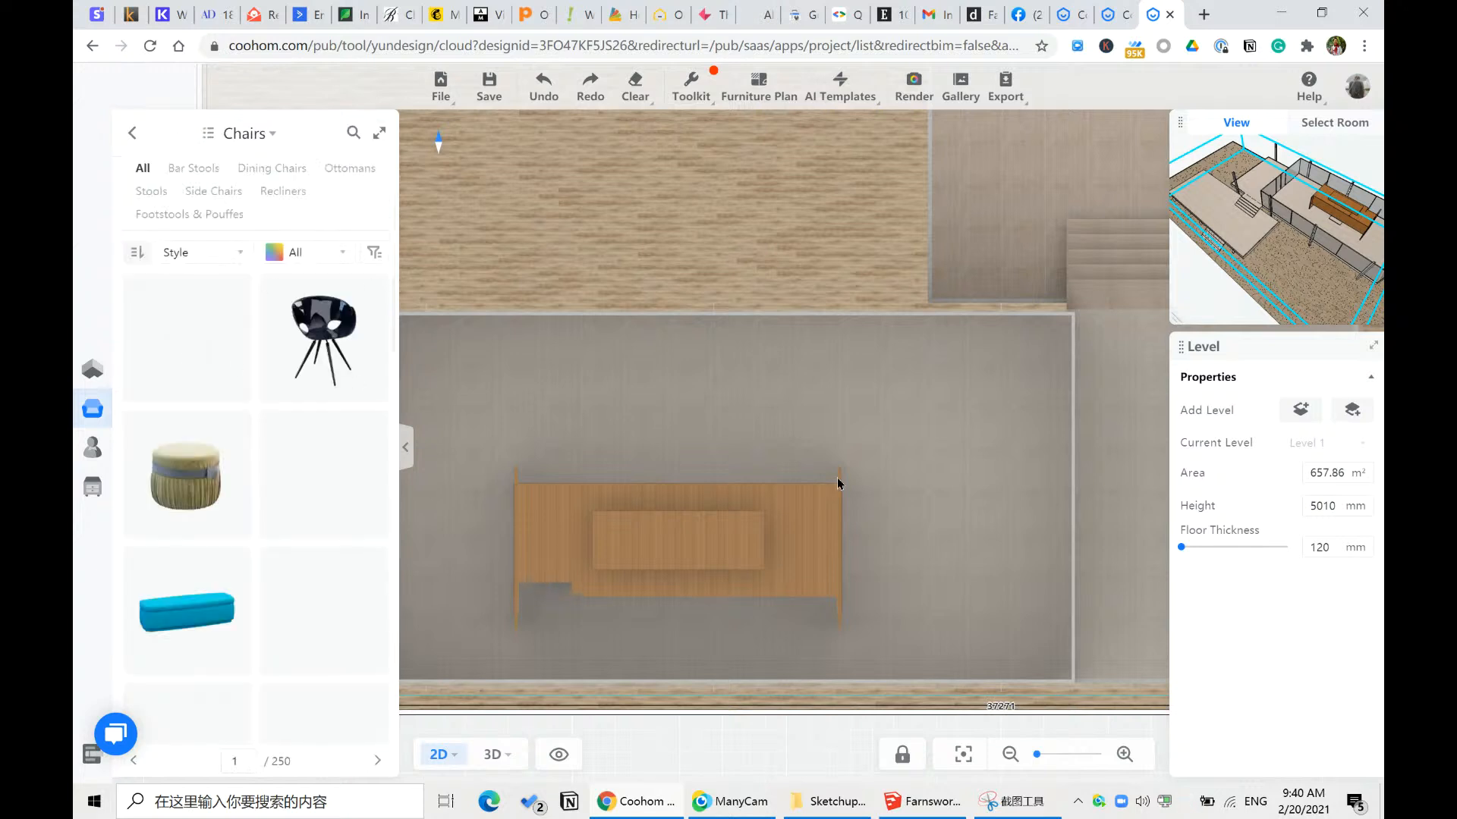
left_click(322, 345)
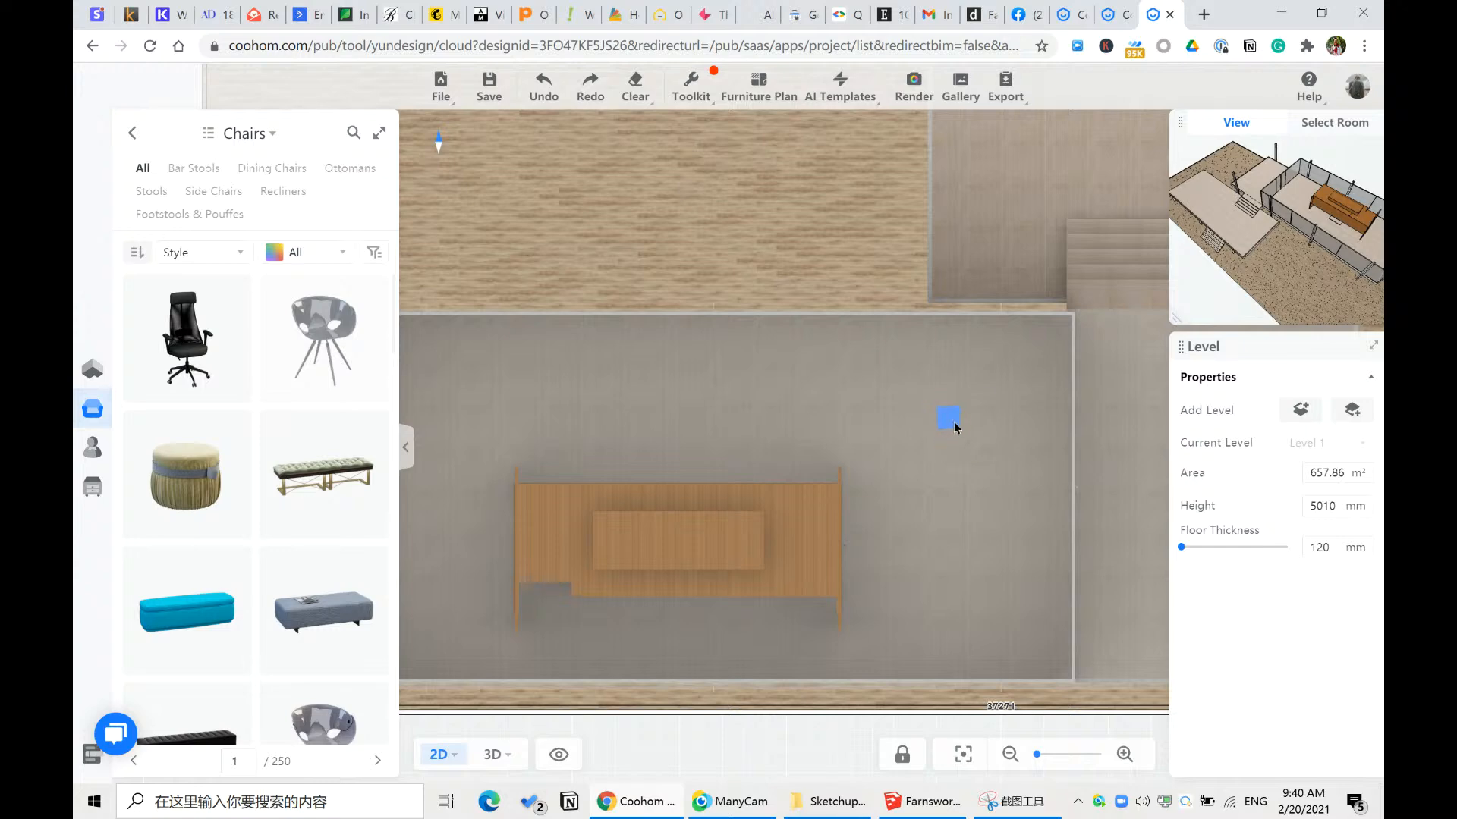
left_click(954, 426)
- In the 3D view, place a black backrest chair on the raised floor of the glass room near the wooden core
key("3")
scroll(660, 431, "up", 3)
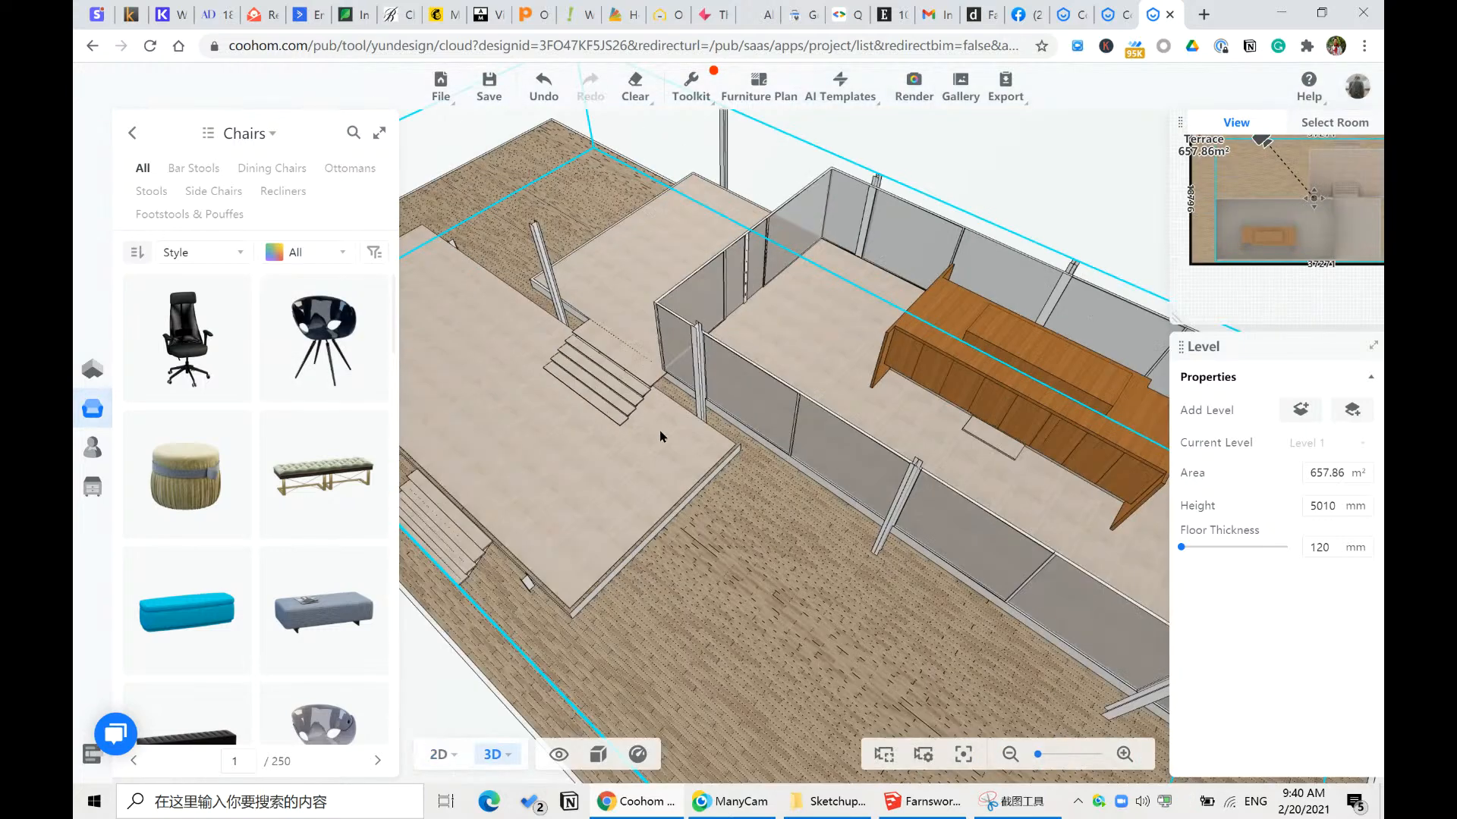
scroll(659, 436, "up", 2)
left_click(321, 339)
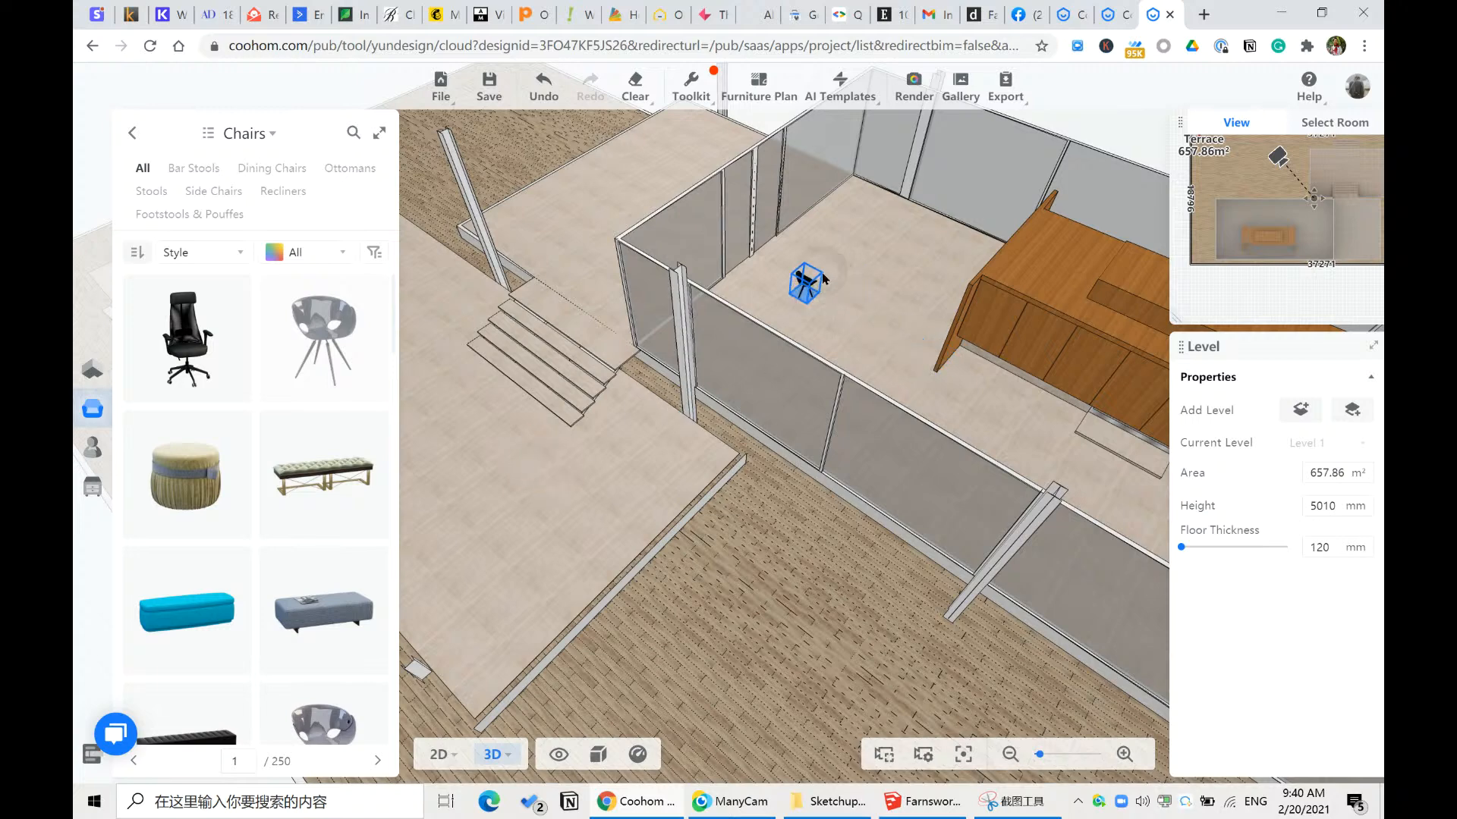
left_click(807, 279)
scroll(808, 260, "up", 2)
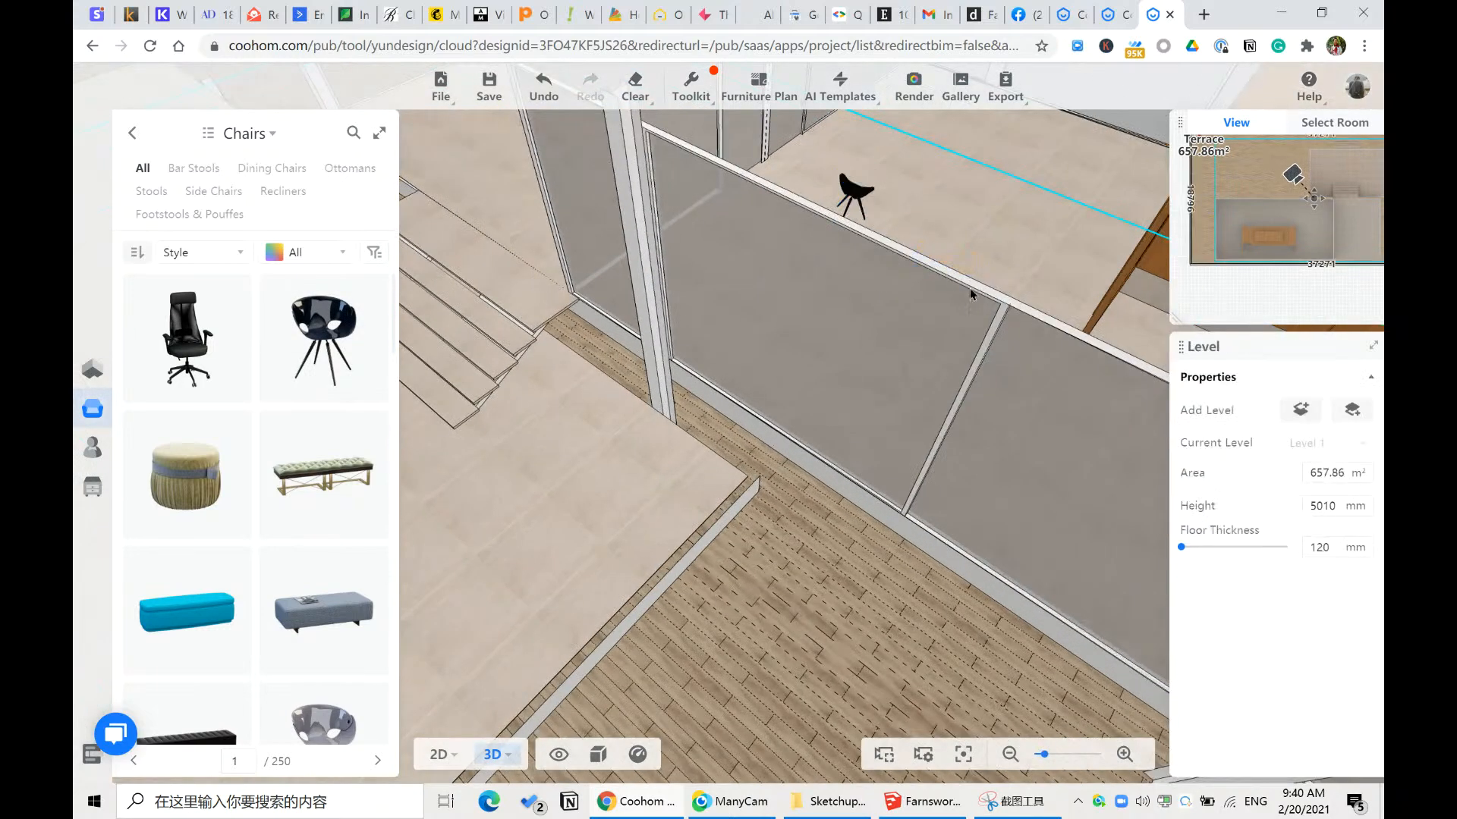
left_click(853, 191)
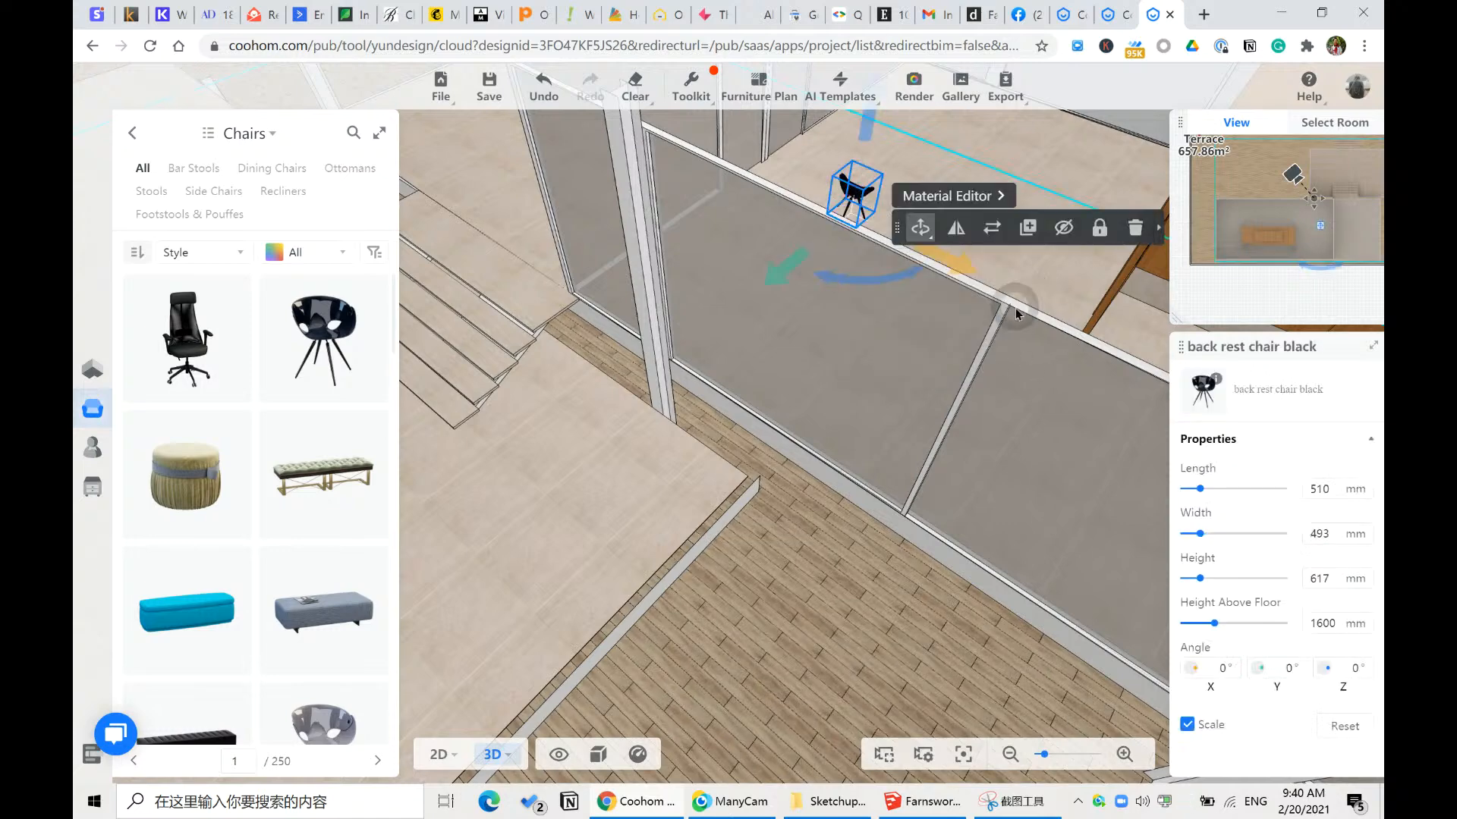
left_click(746, 456)
- Examine the black chair on the raised floor from several distances and check its height above floor
scroll(918, 207, "down", 2)
scroll(861, 294, "up", 3)
scroll(464, 481, "down", 2)
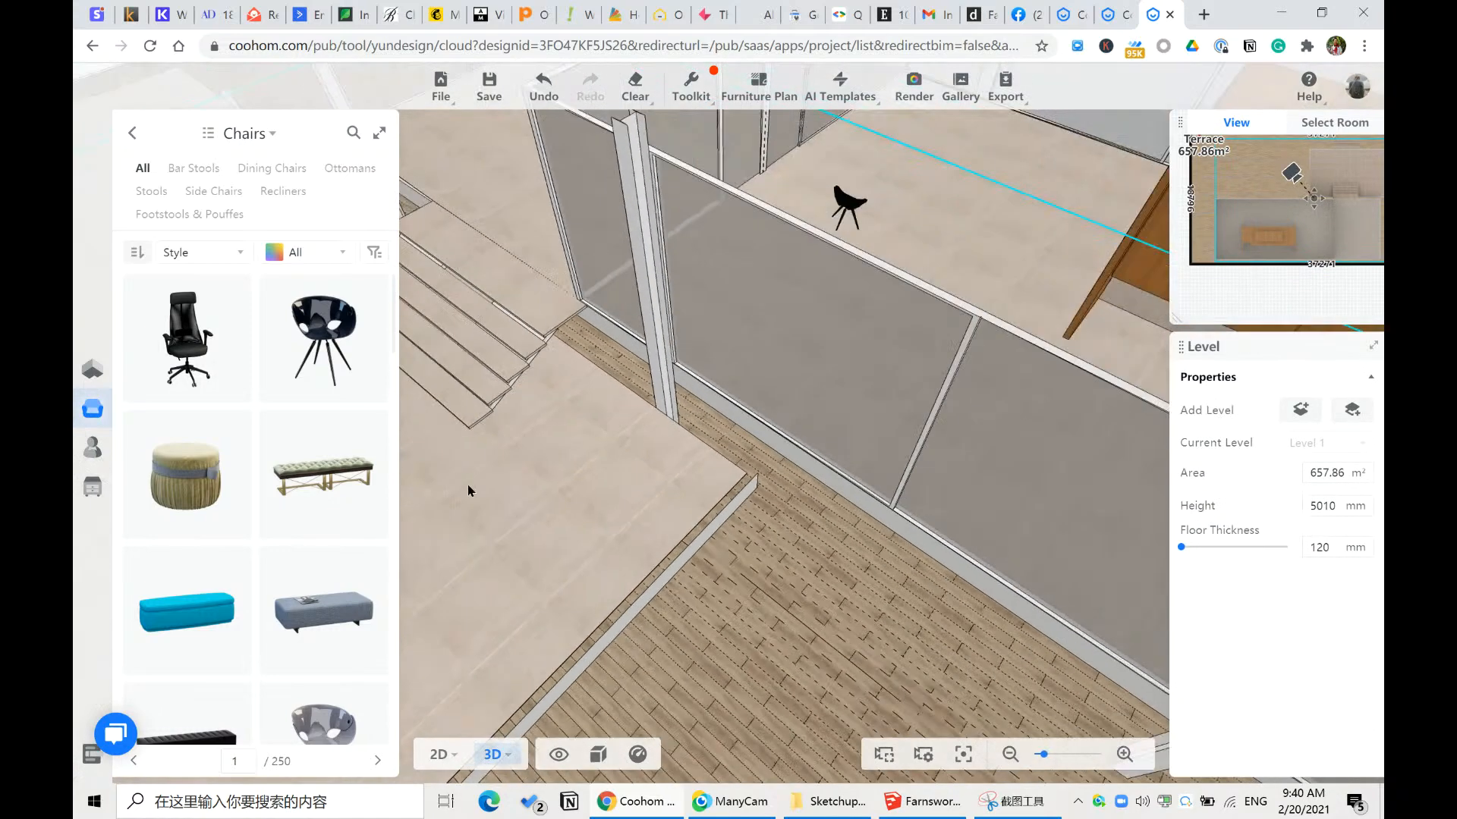
scroll(924, 221, "down", 2)
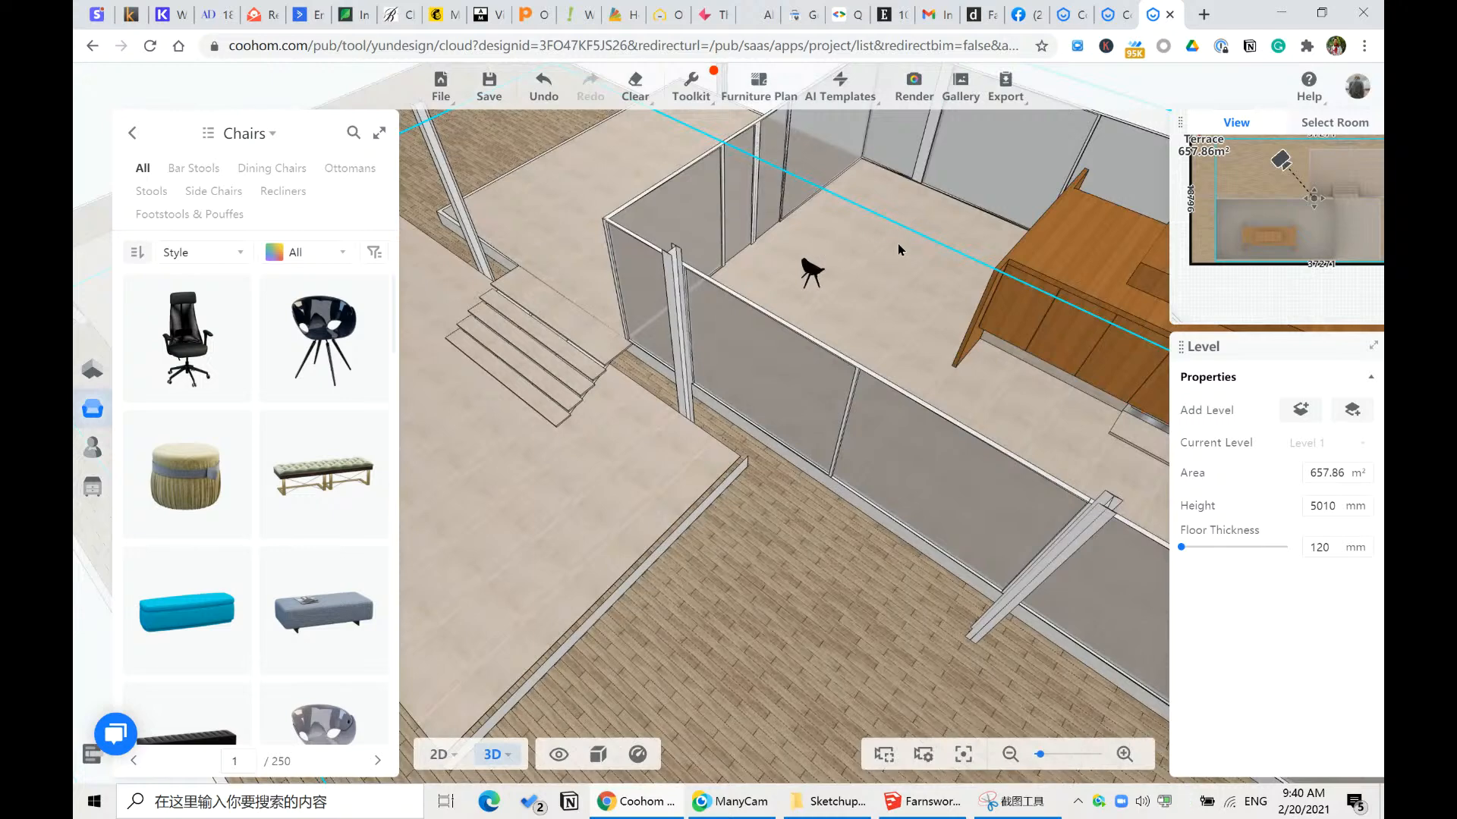
scroll(833, 280, "up", 2)
scroll(781, 303, "down", 1)
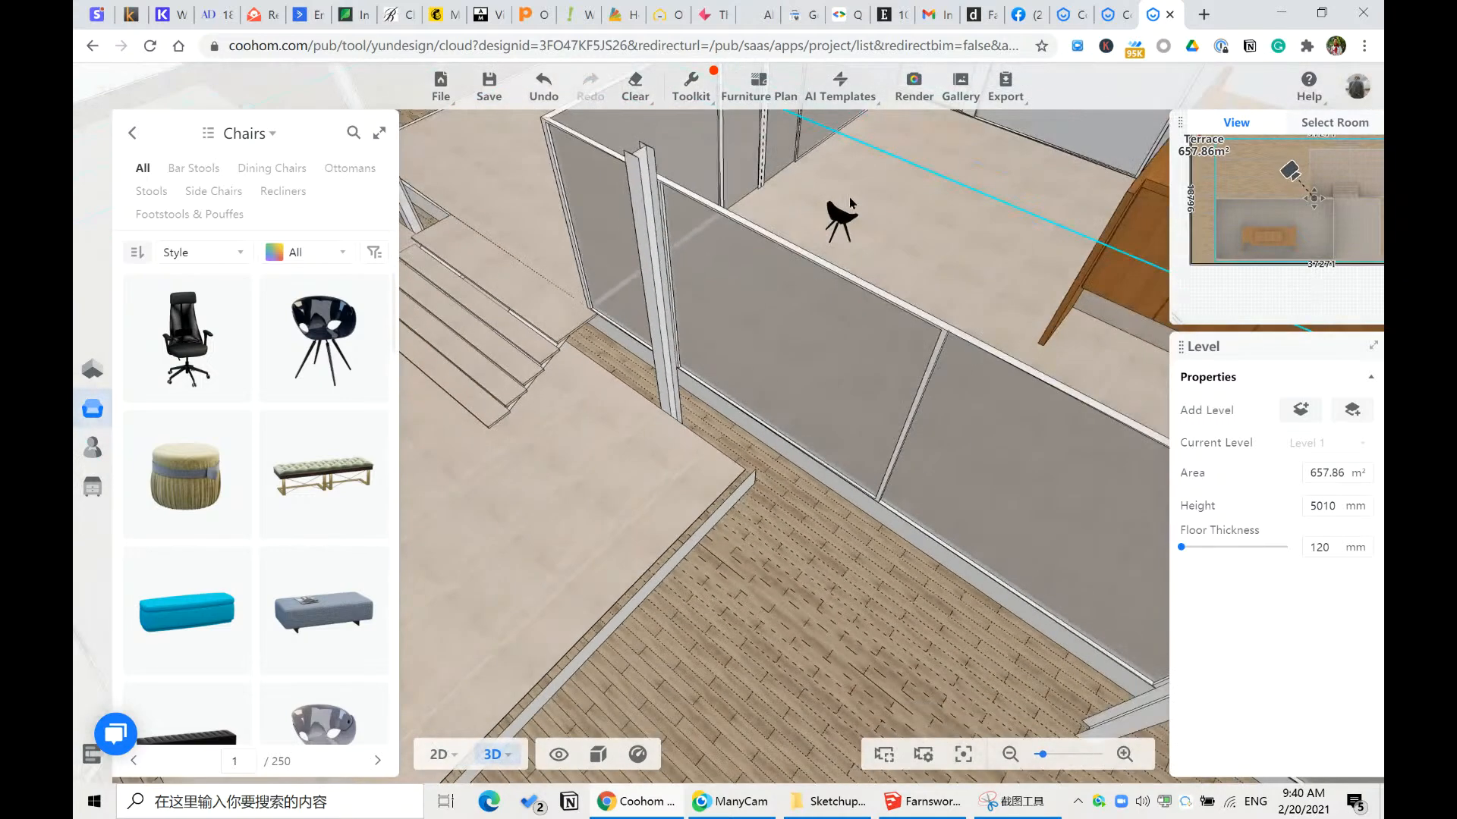
left_click(841, 218)
left_click(845, 220)
scroll(764, 330, "up", 1)
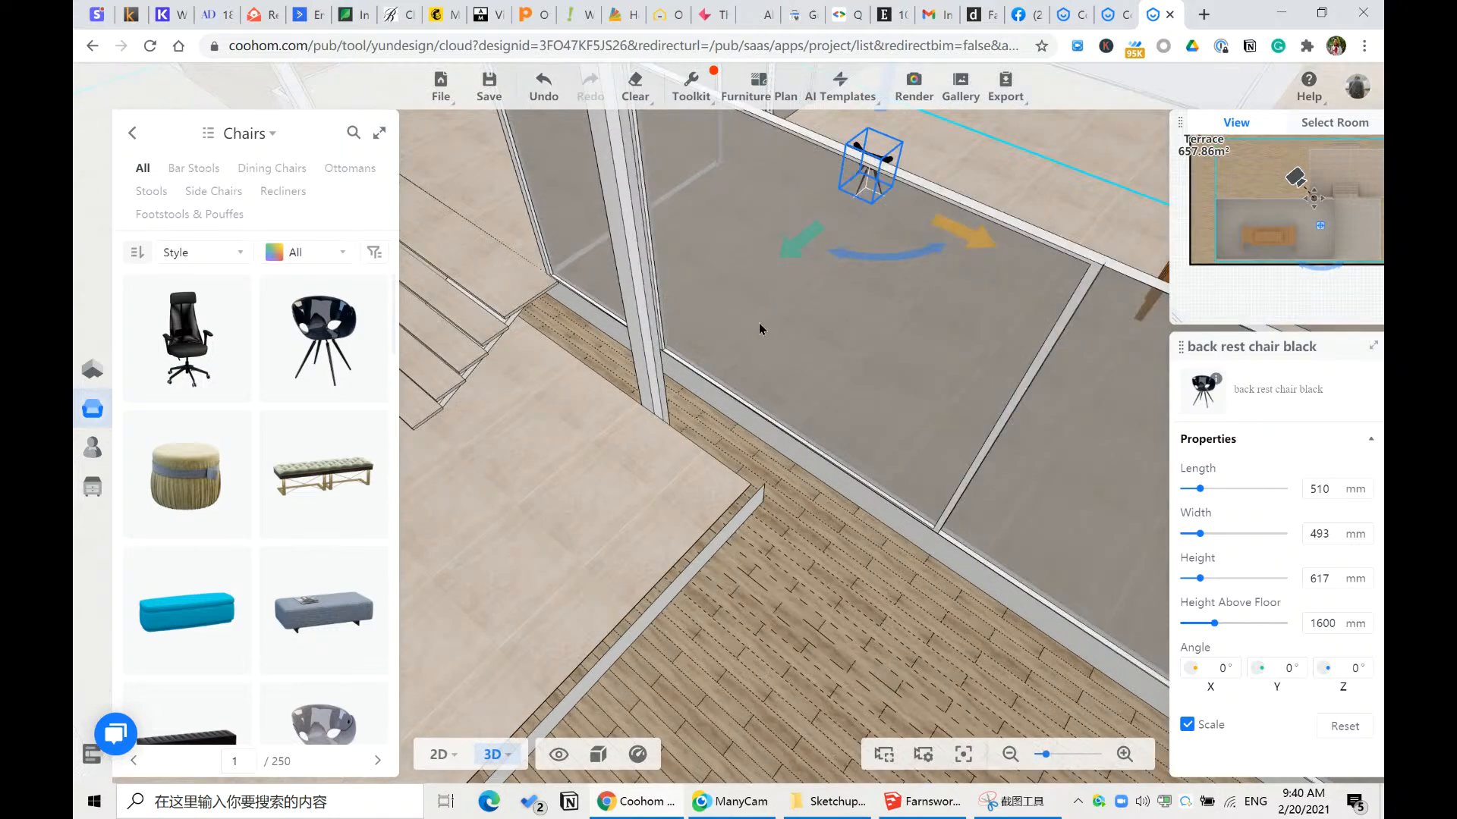
scroll(772, 258, "down", 1)
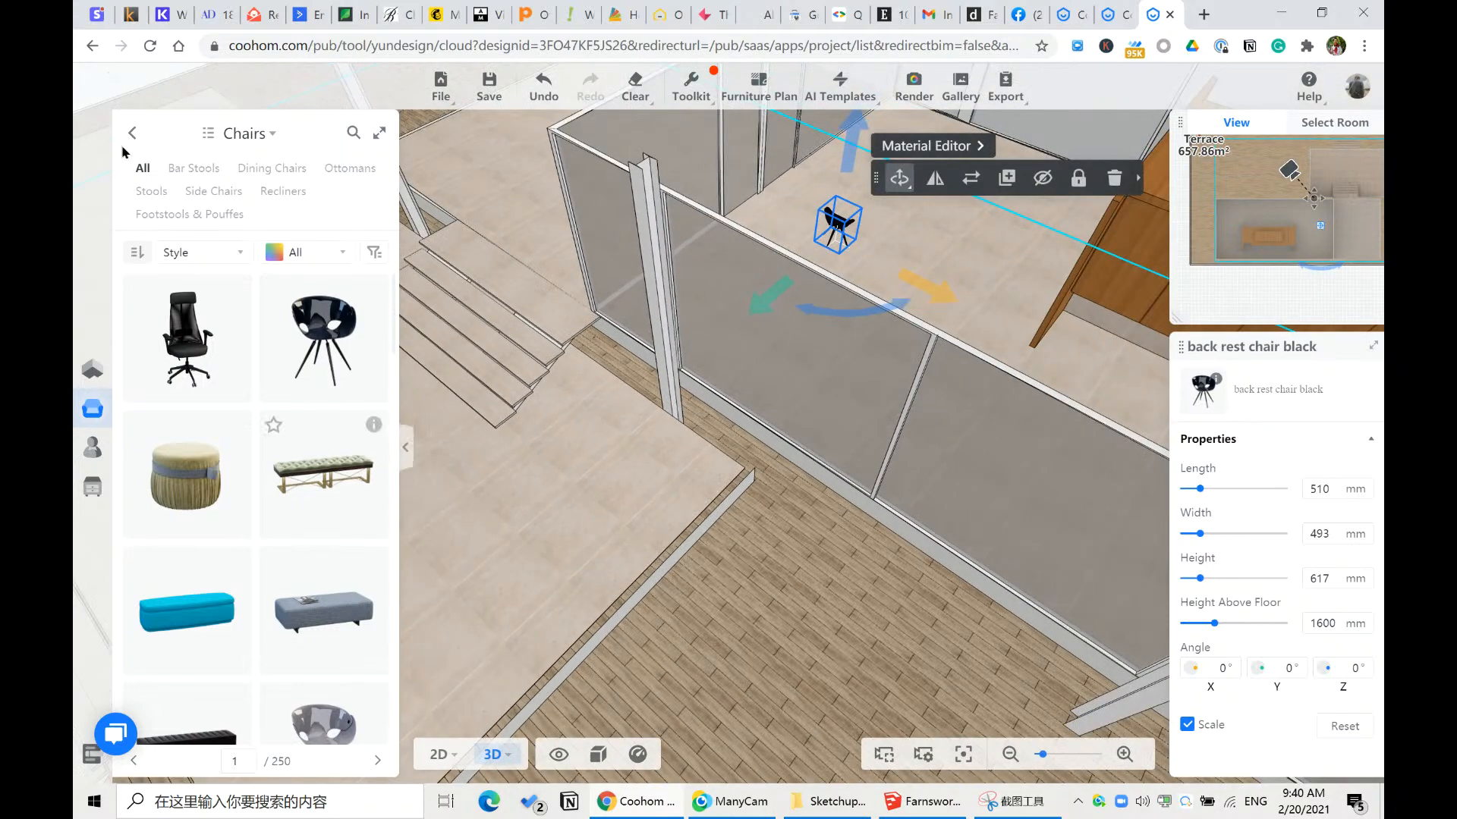
- Place the uploaded Chair 2.skp beside the black chair on the glass room's floor in 3D, and deselect it
mouse_move(92, 404)
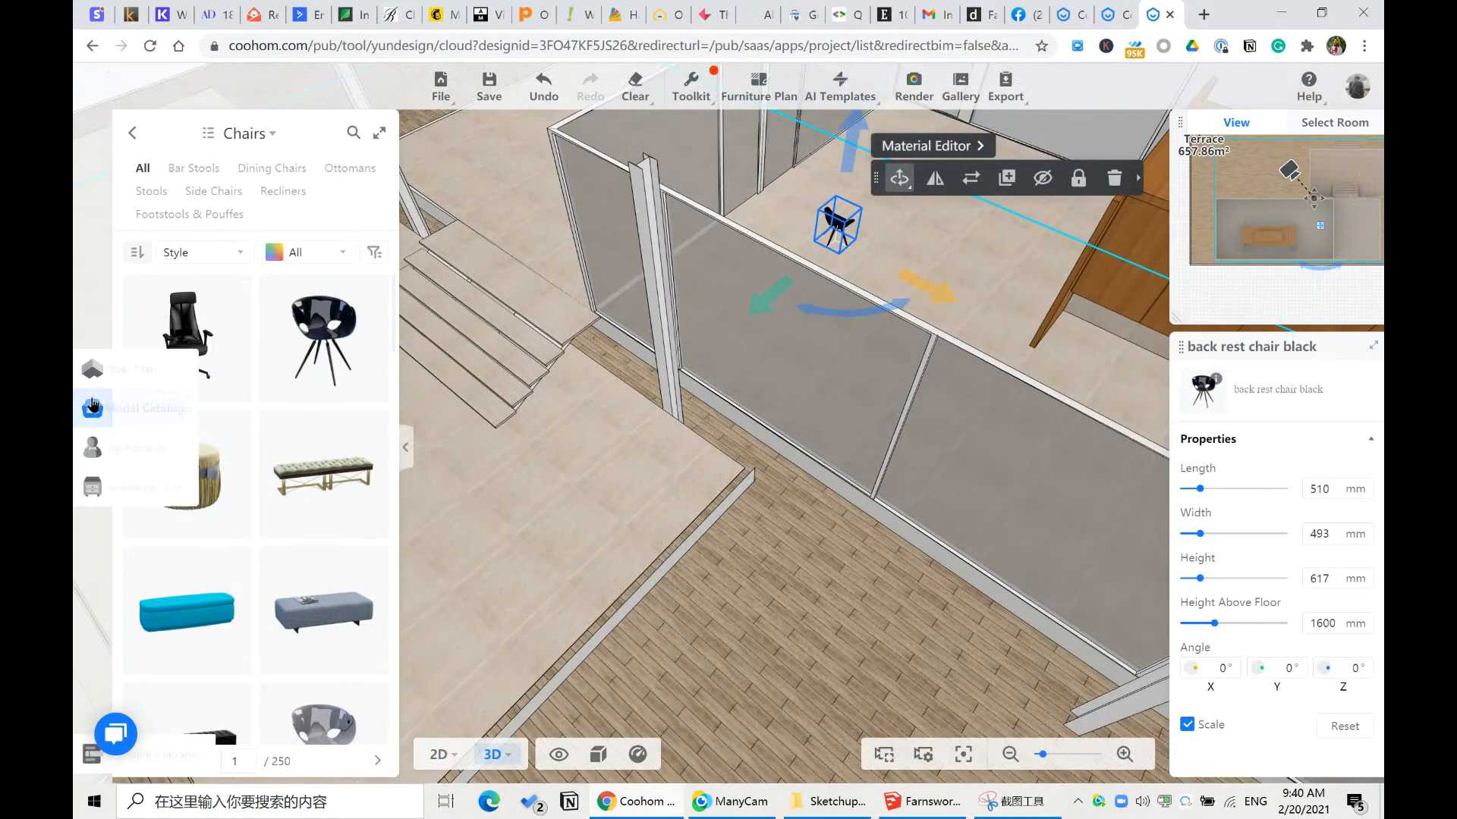
left_click(140, 411)
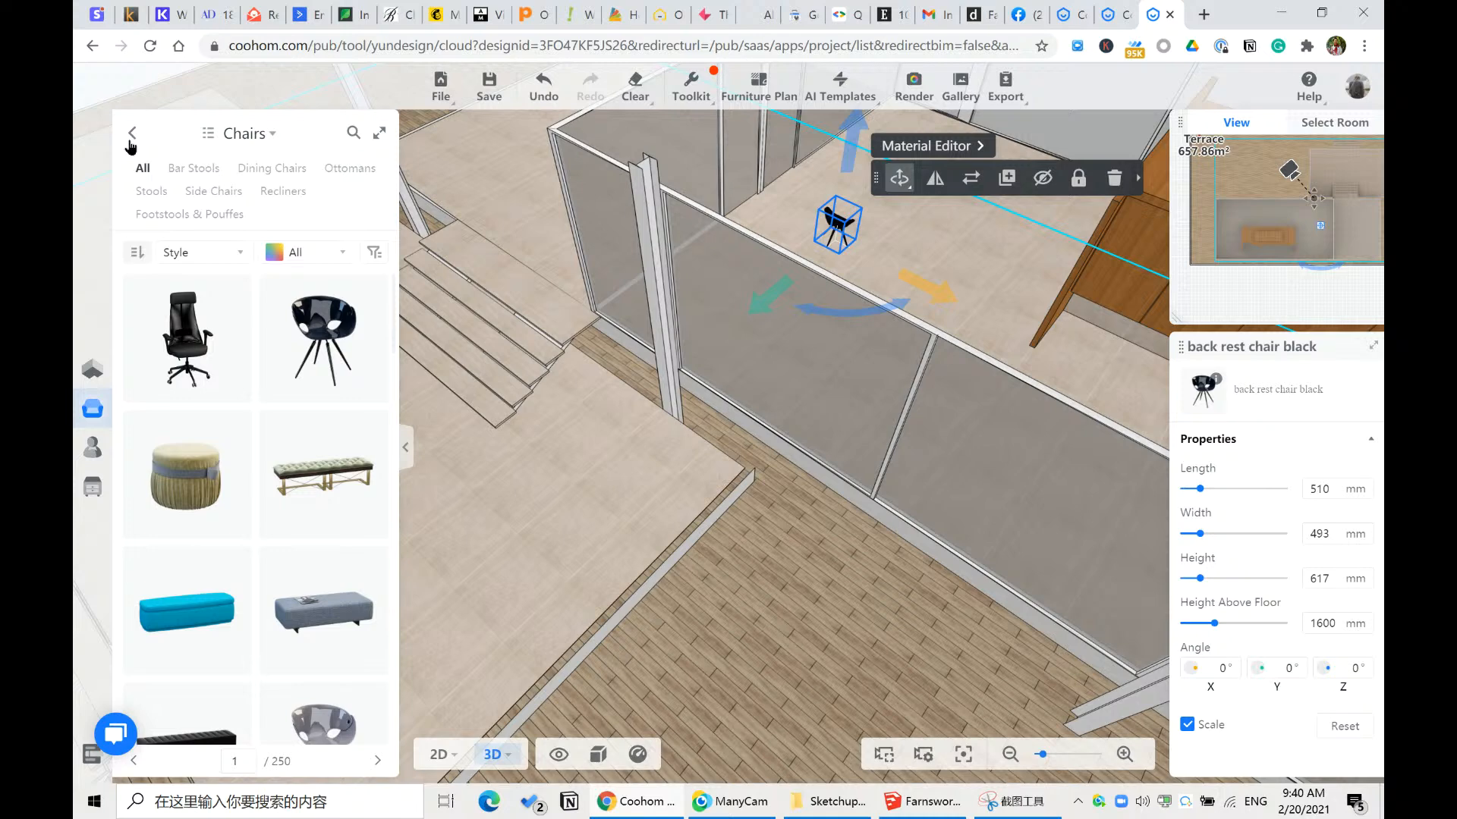
left_click(99, 449)
left_click(256, 130)
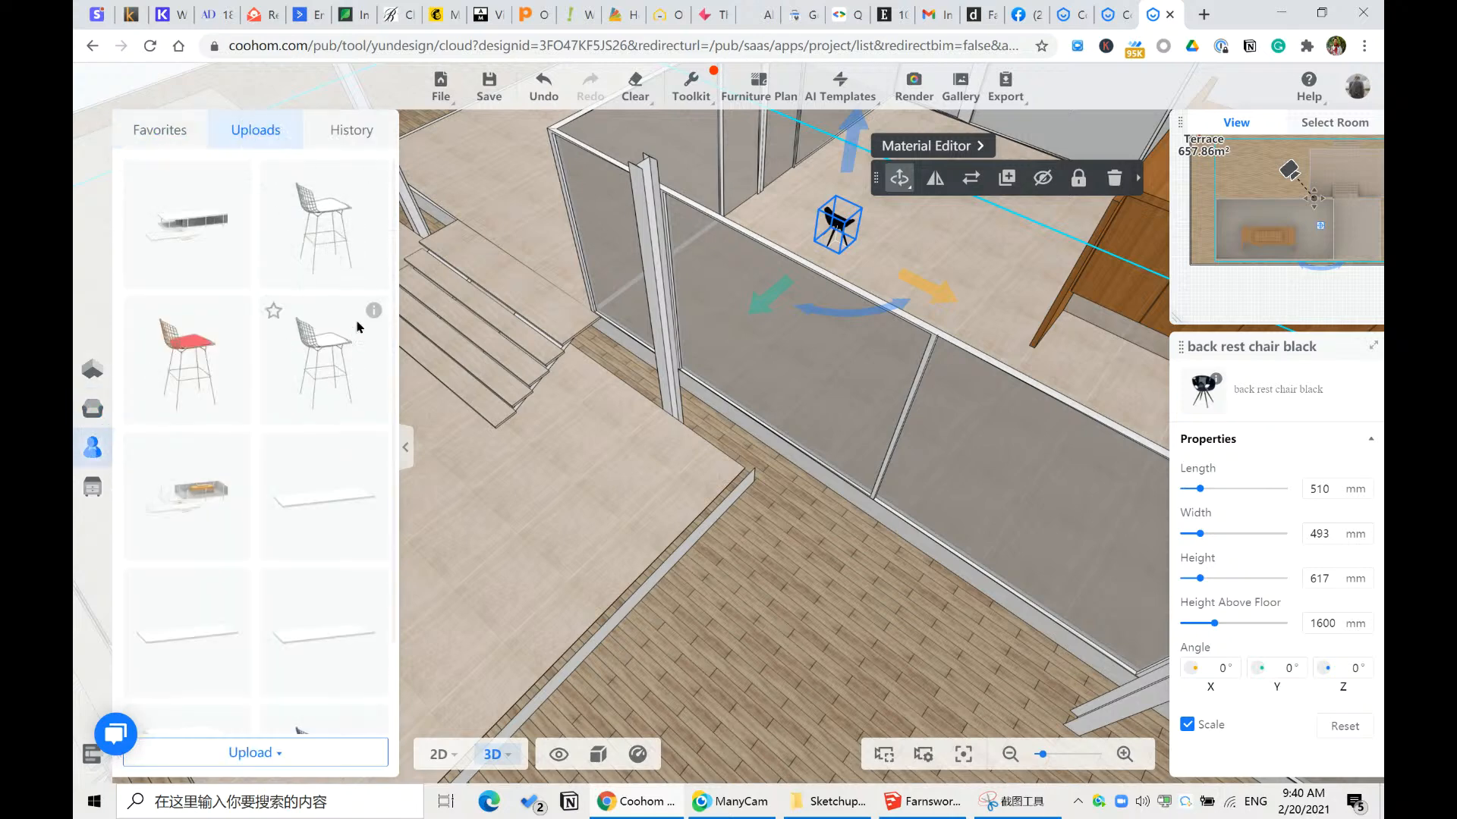
mouse_move(370, 318)
left_click_drag(327, 378, 963, 262)
scroll(786, 380, "up", 3)
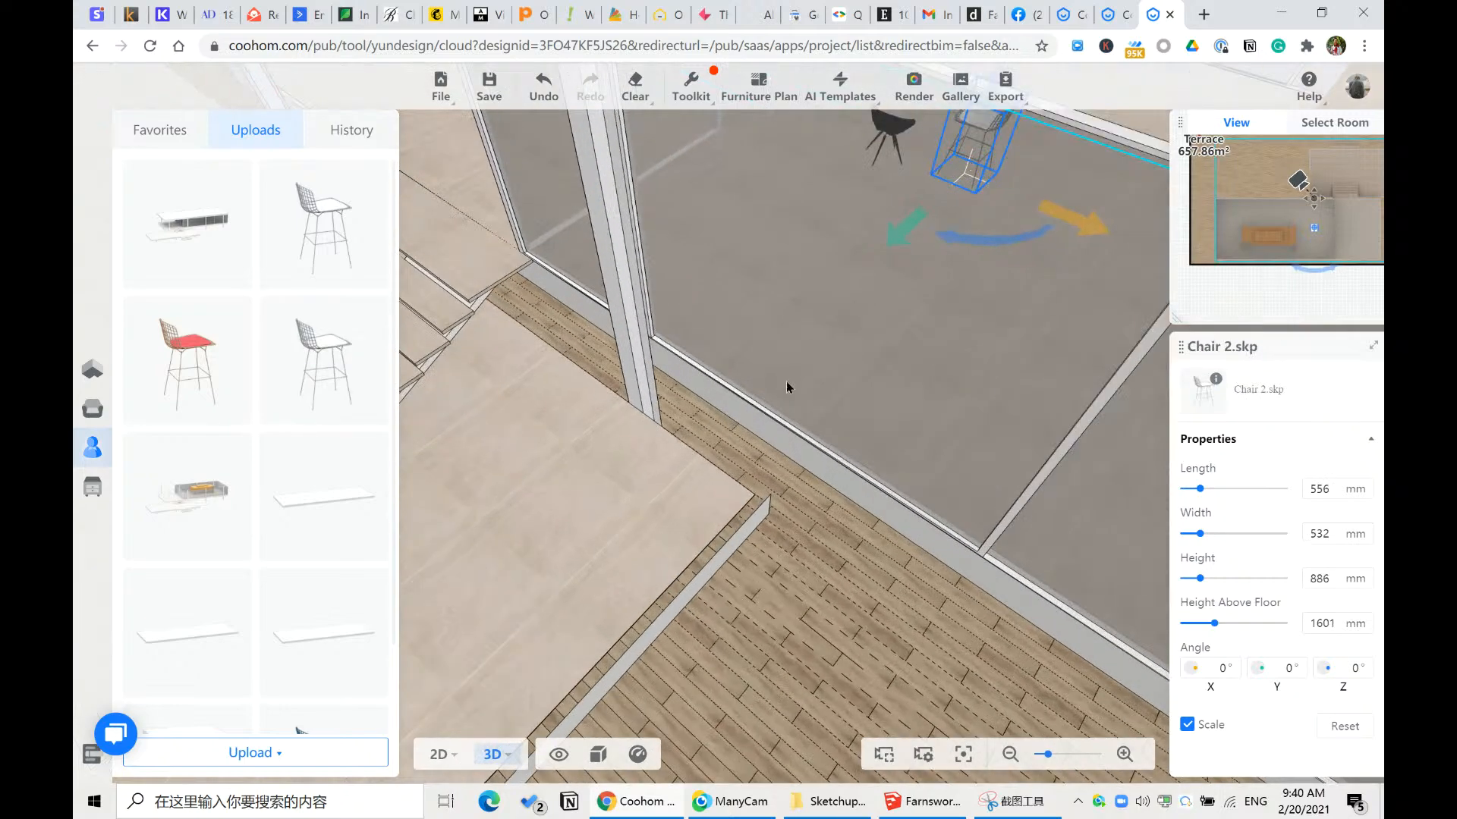
scroll(638, 462, "down", 5)
left_click(637, 462)
scroll(870, 236, "up", 2)
left_click(927, 199)
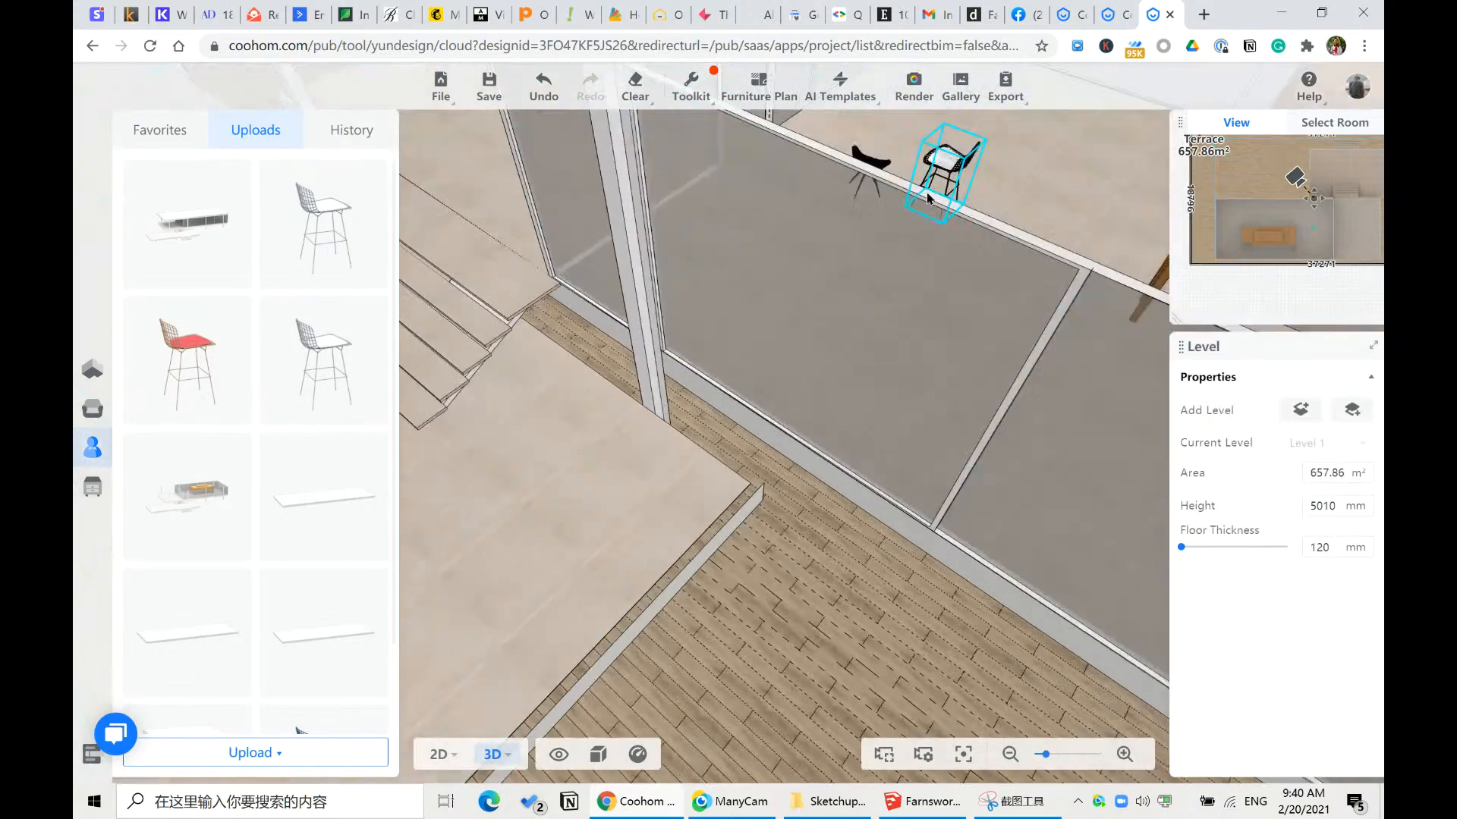
- Compare how the two placed chairs are shown in the 2D plan and in the 3D view
key("1")
scroll(775, 440, "down", 3)
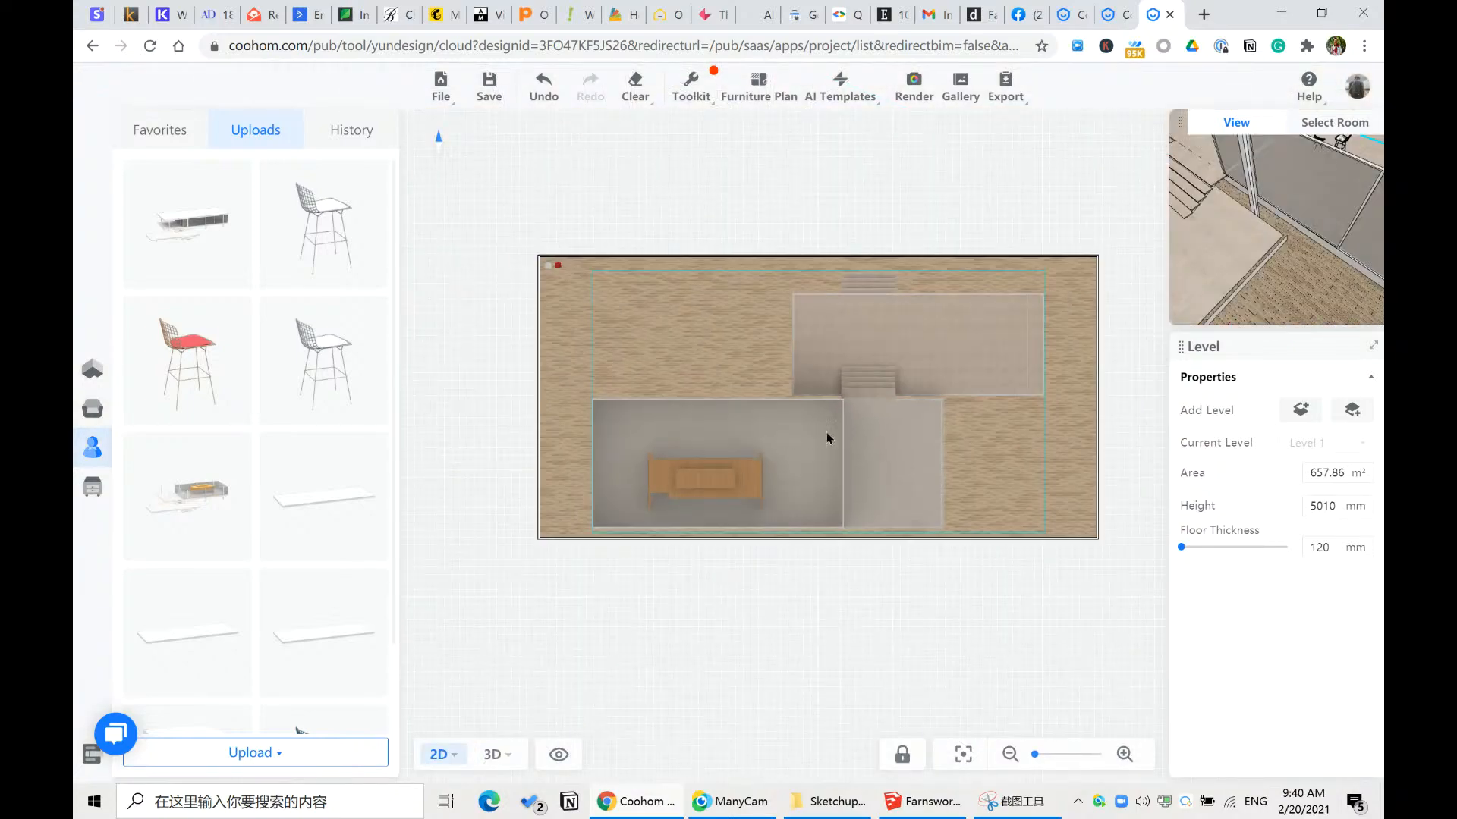
key("3")
scroll(888, 414, "down", 2)
left_click_drag(842, 428, 743, 478)
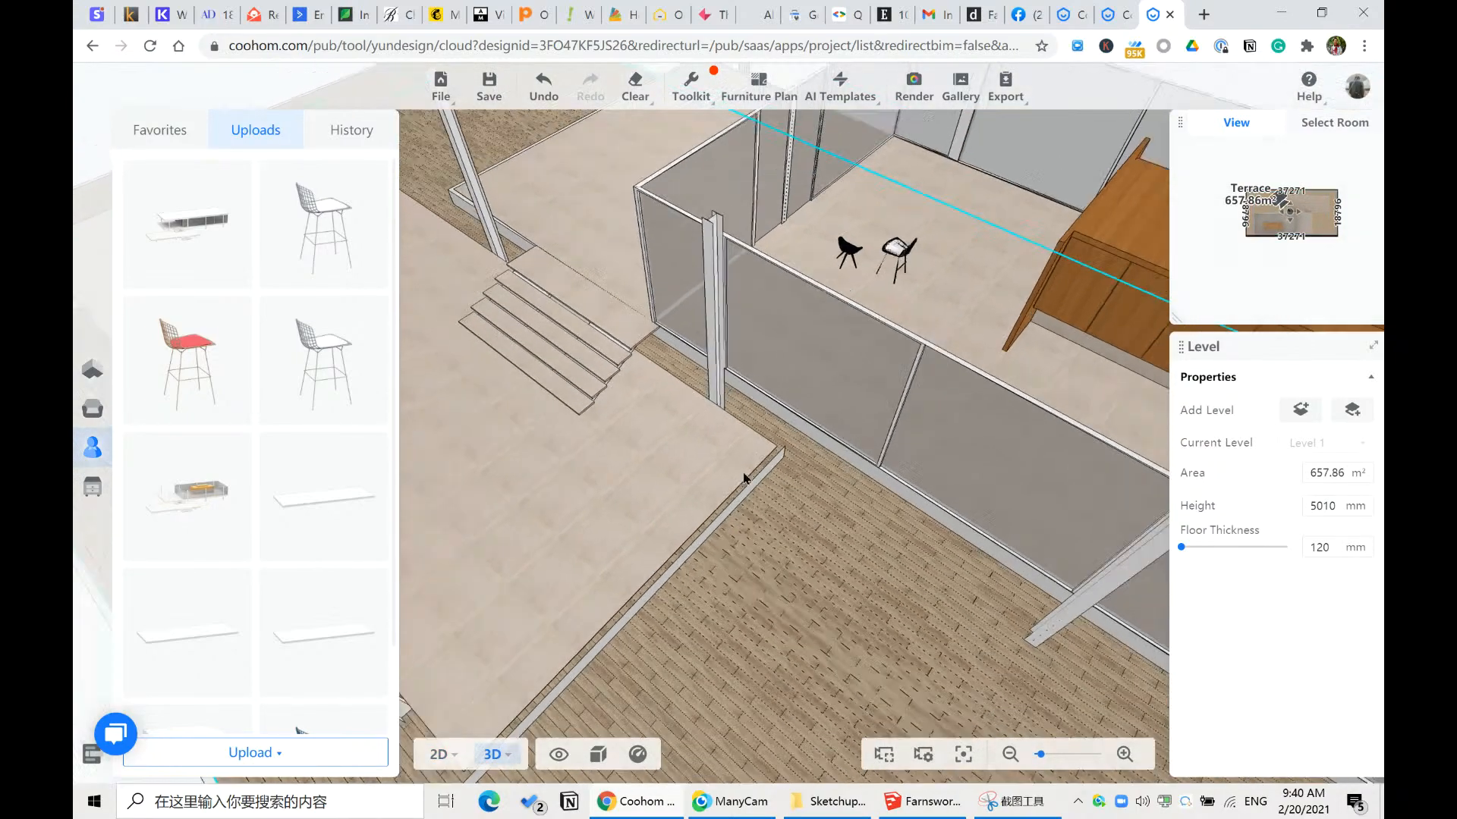
scroll(759, 483, "down", 2)
scroll(738, 492, "down", 3)
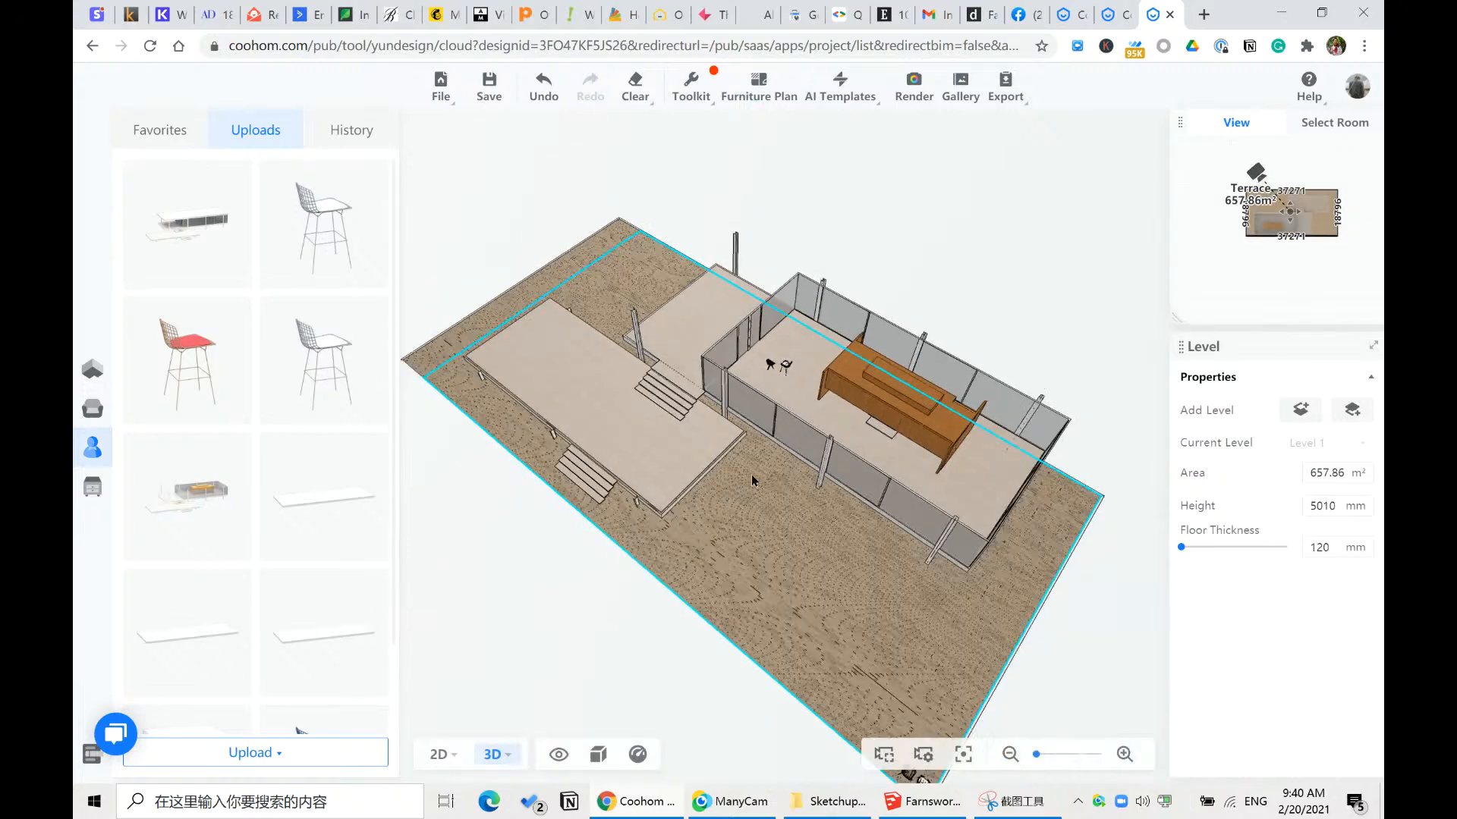
scroll(751, 475, "up", 3)
key("1")
scroll(748, 416, "up", 2)
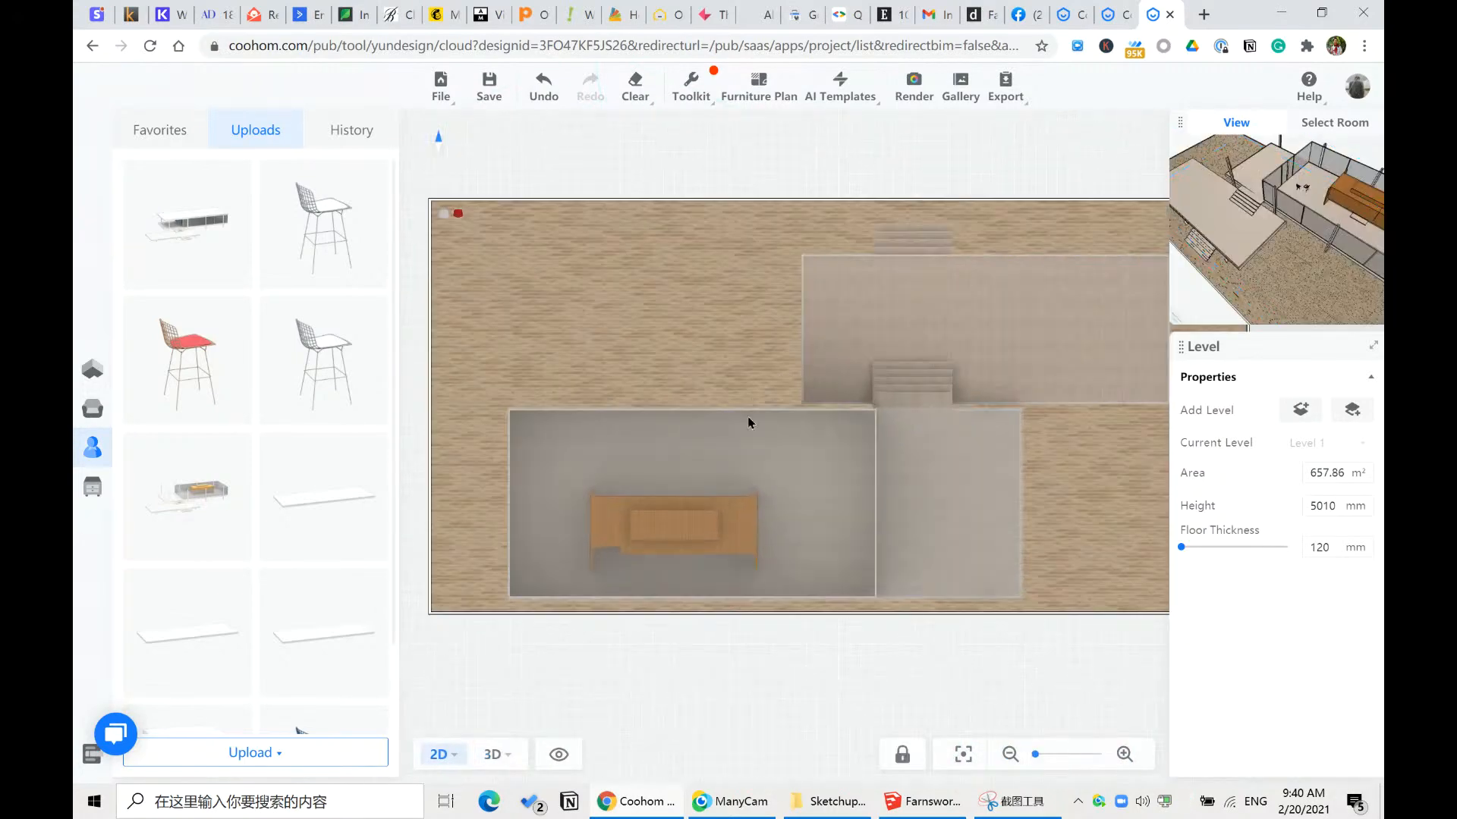
scroll(759, 465, "up", 3)
scroll(759, 464, "down", 3)
scroll(859, 484, "up", 2)
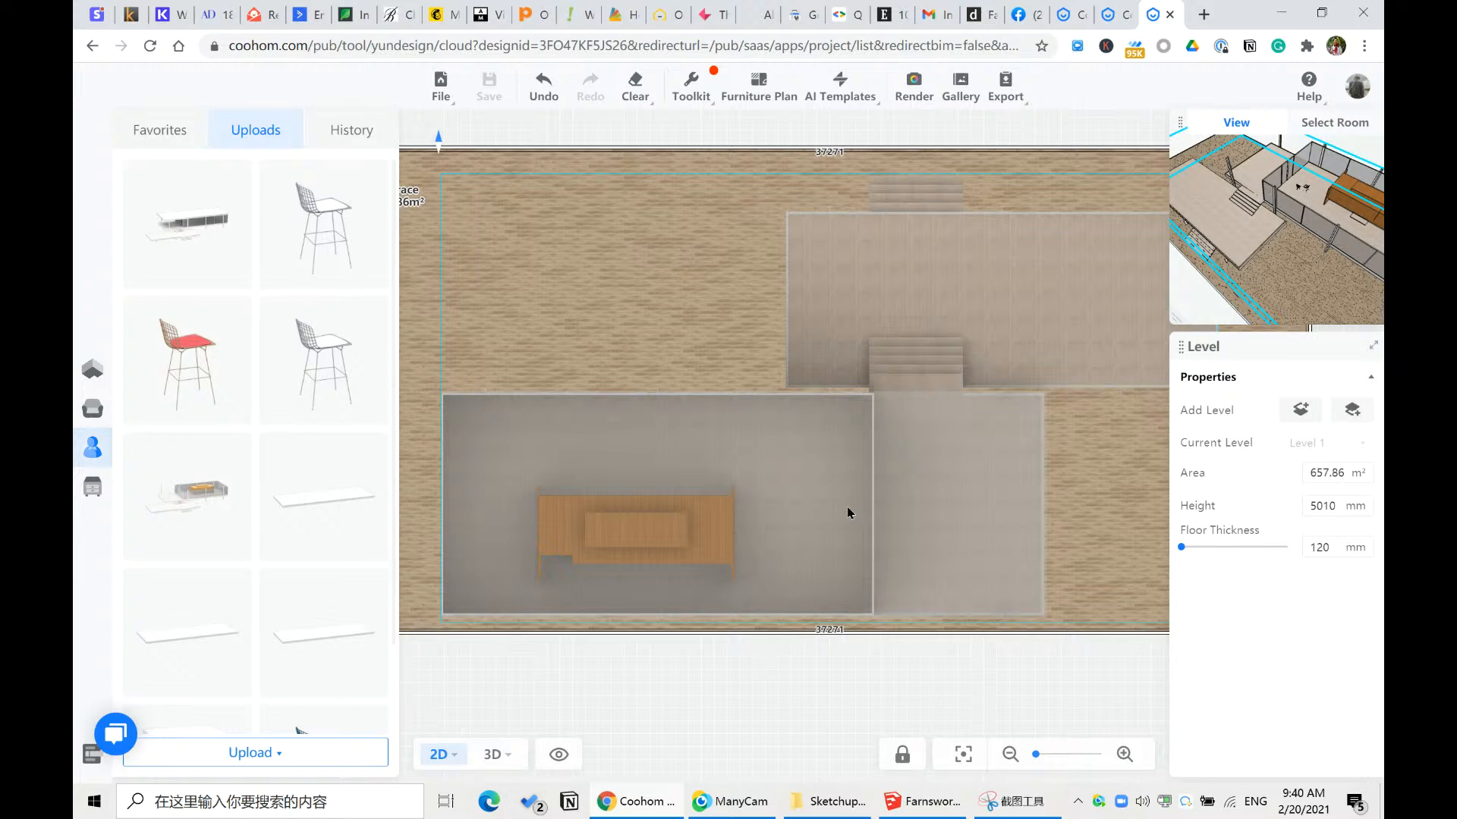
key("2")
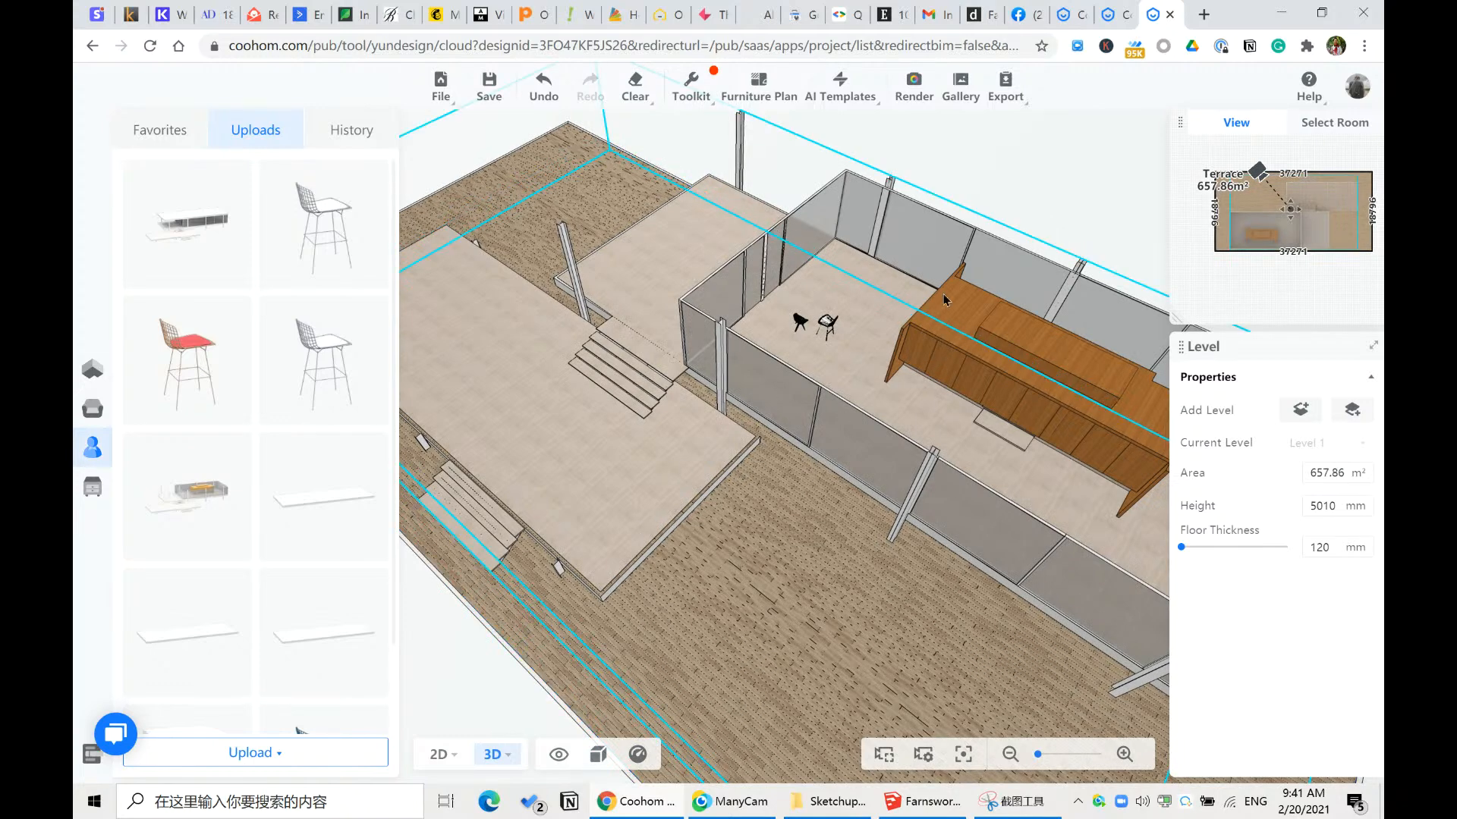
- Exit the current design and open the Untitled project from 11 hours ago in the design tool
mouse_move(1355, 91)
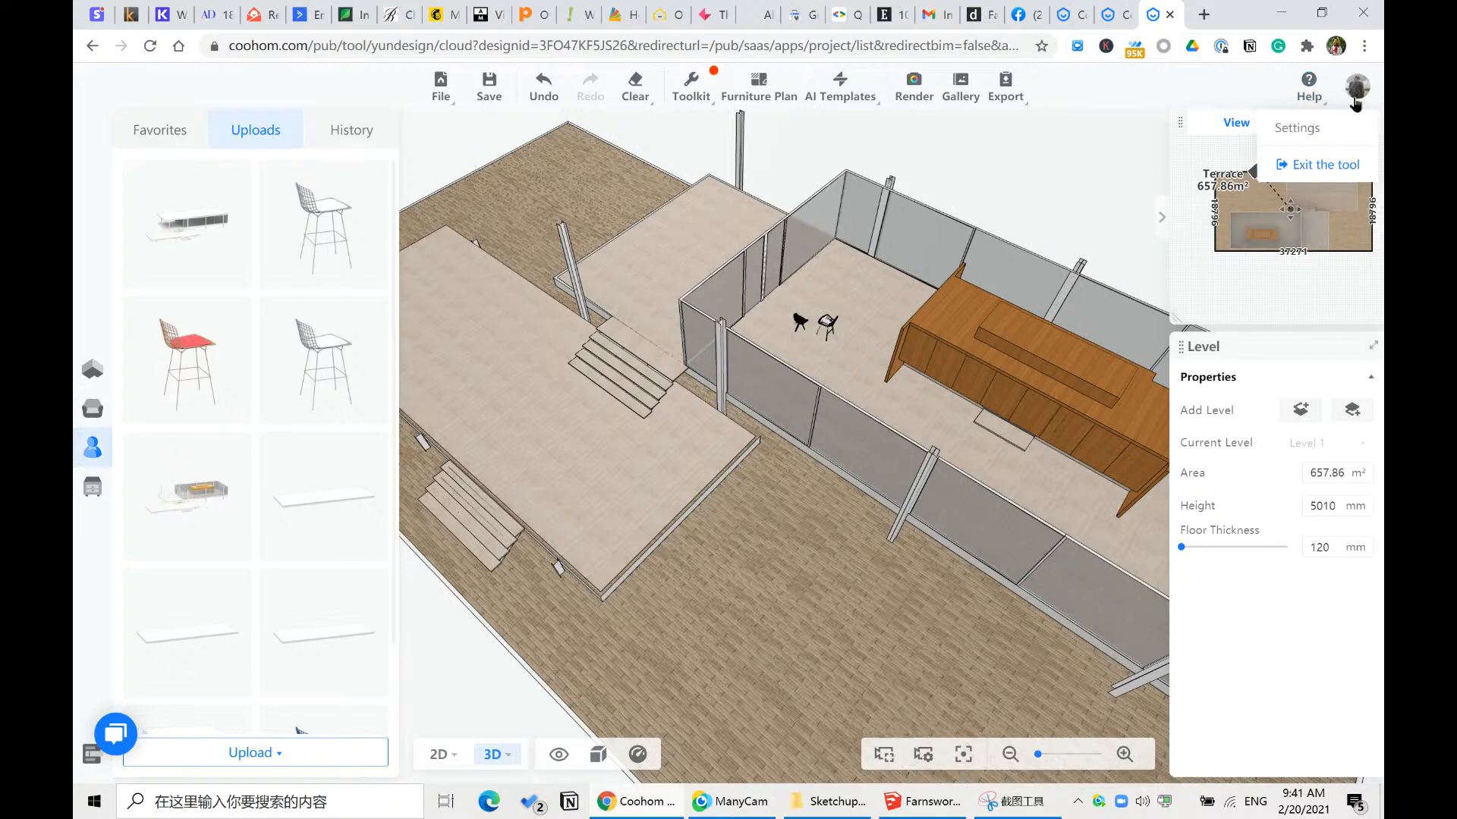
left_click(1313, 169)
left_click(859, 465)
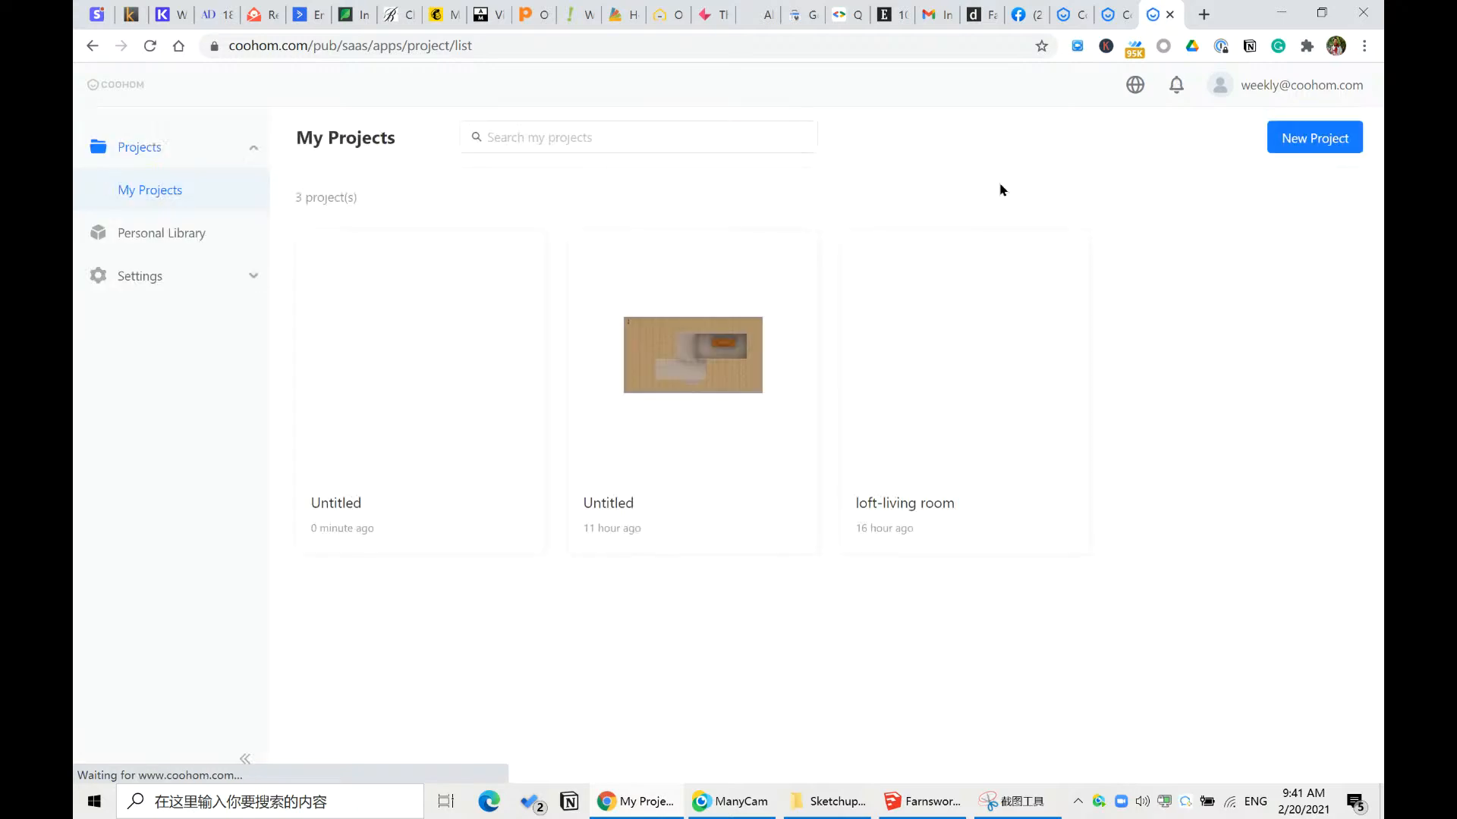
mouse_move(784, 273)
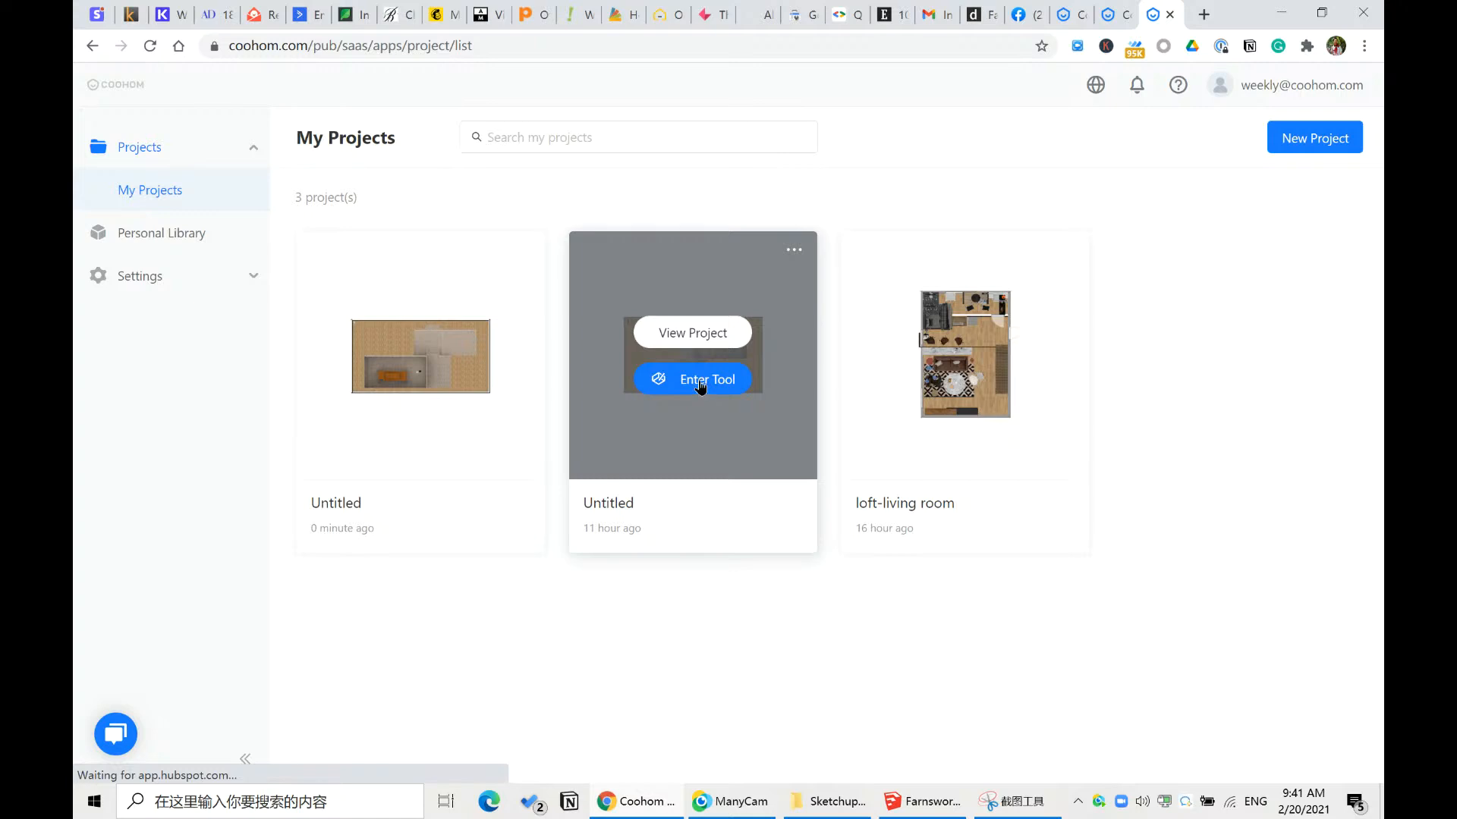
left_click(700, 387)
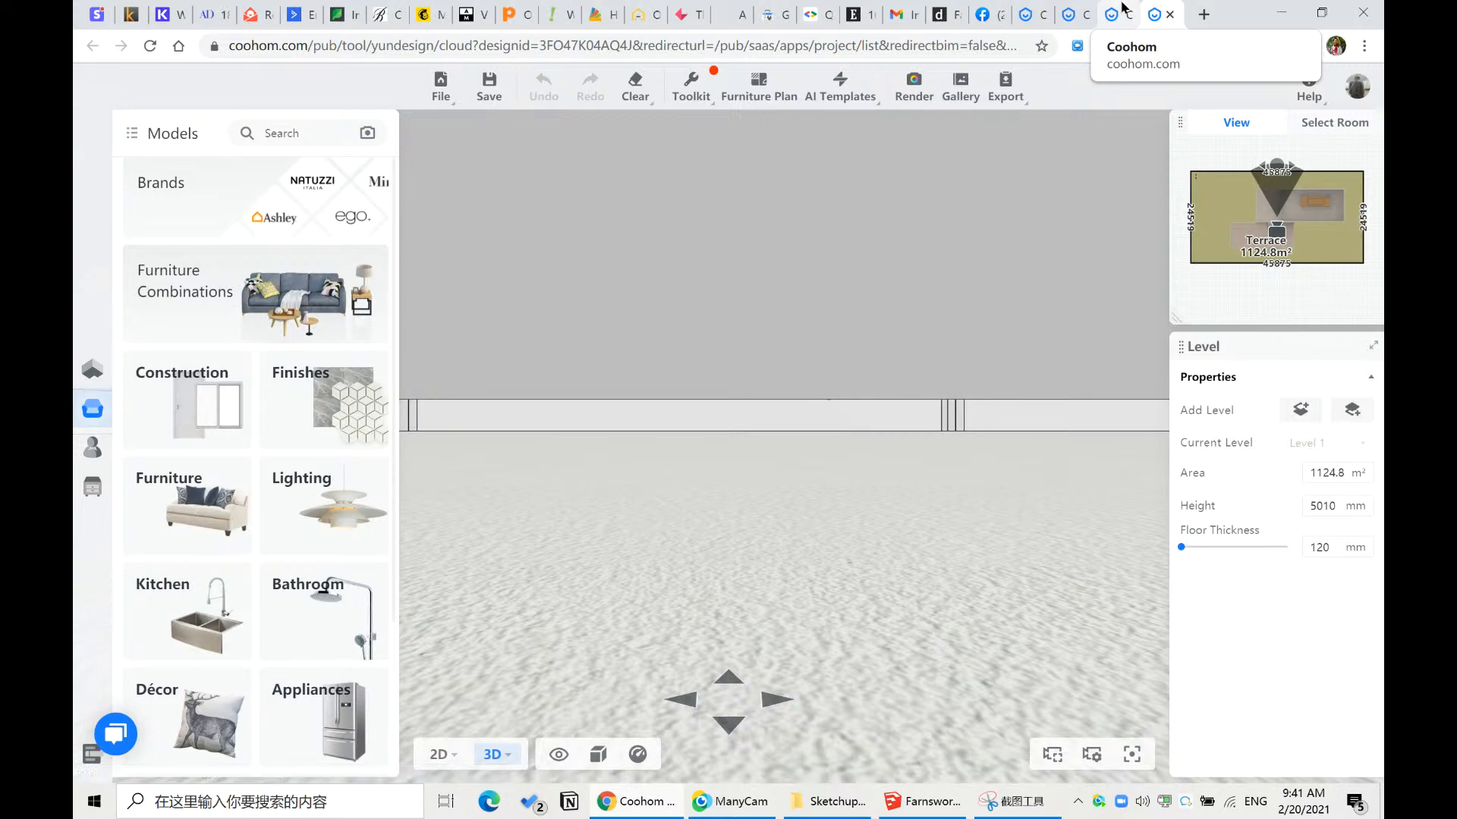
- Open the render gallery and view the 4K Terrace rendering of the two wire chairs against the wall
left_click(958, 85)
left_click(957, 85)
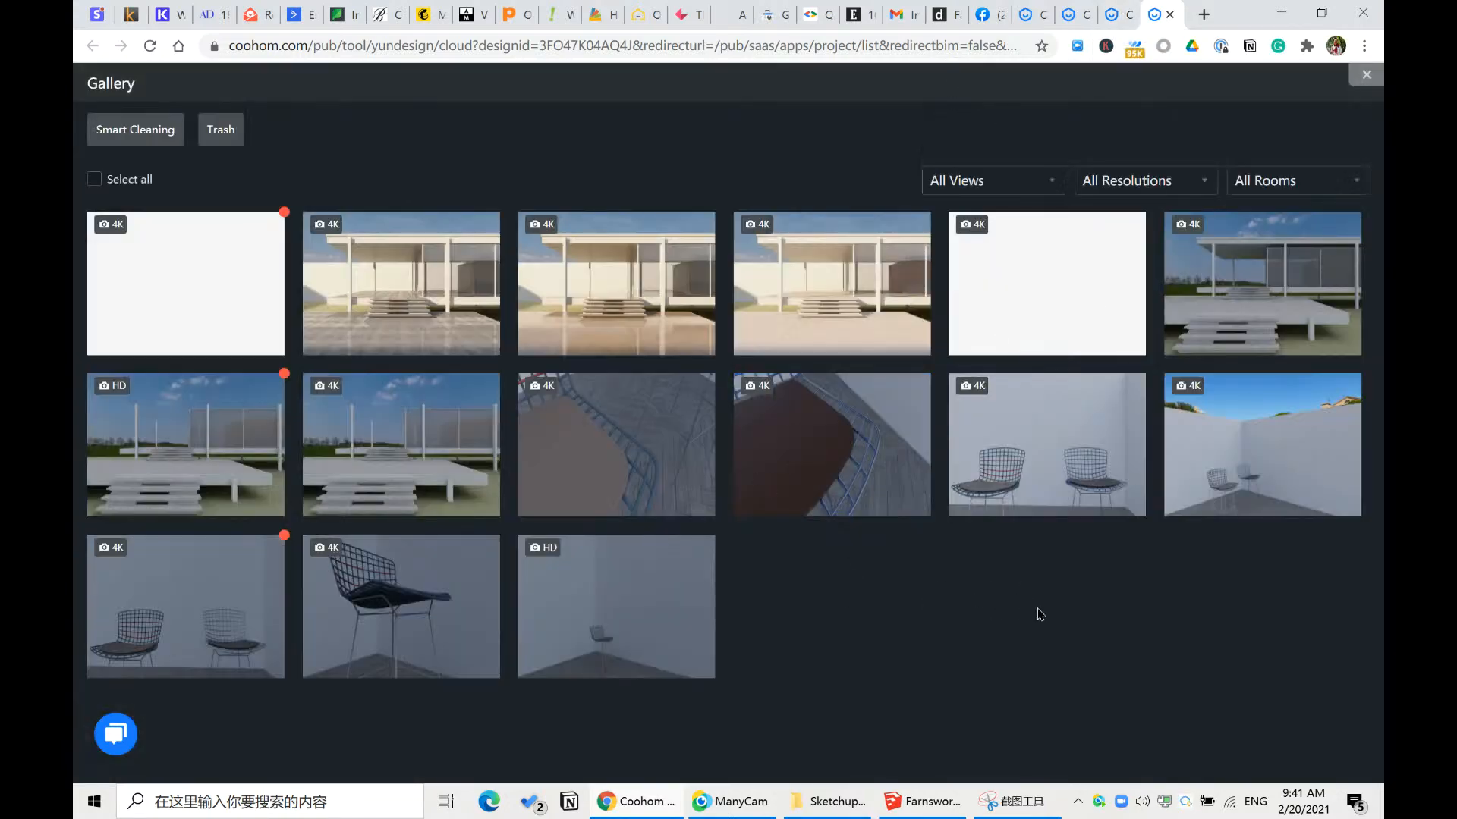
mouse_move(1057, 489)
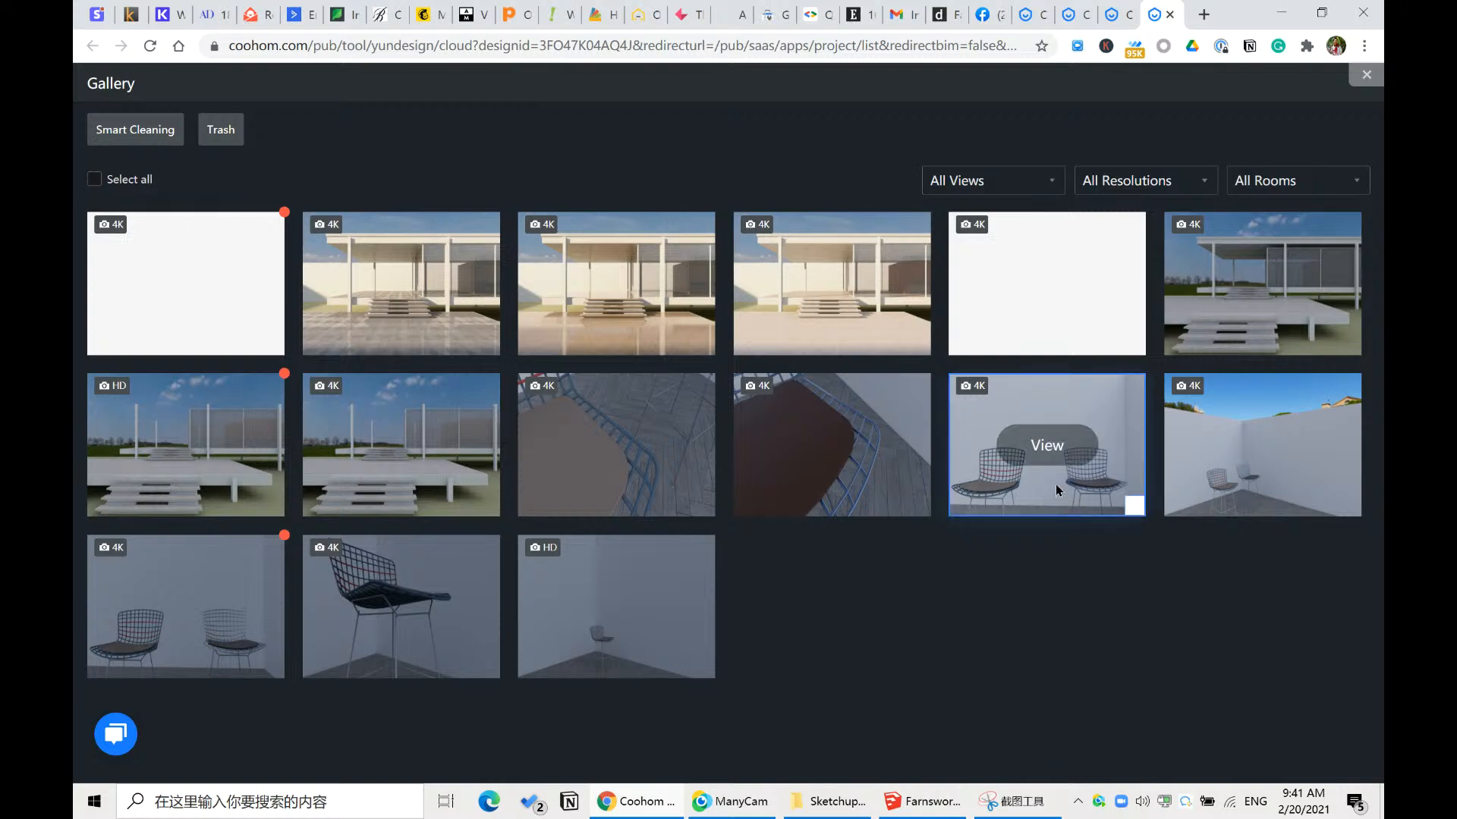
left_click(1012, 498)
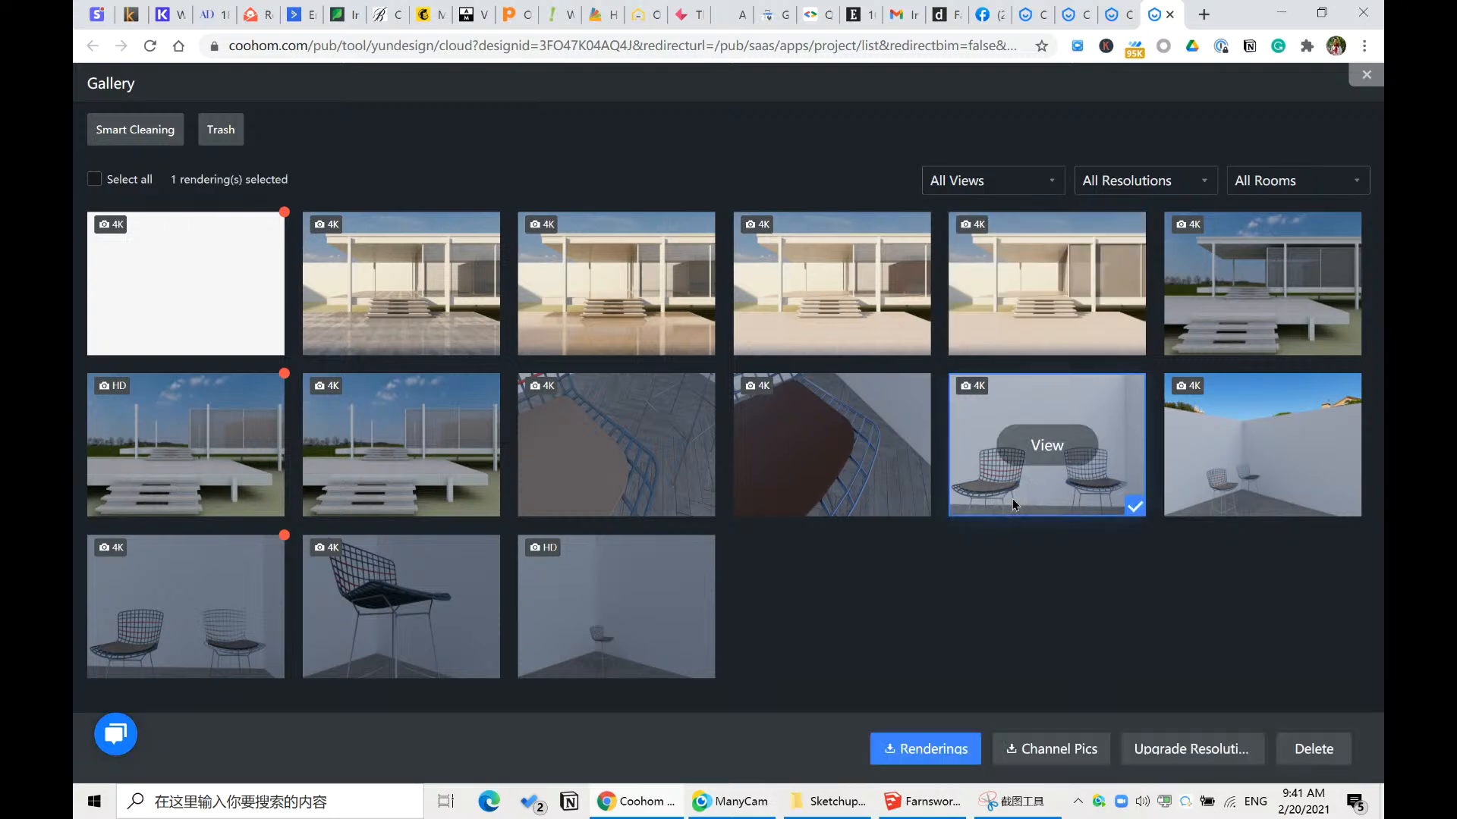
left_click(1113, 501)
left_click(1047, 445)
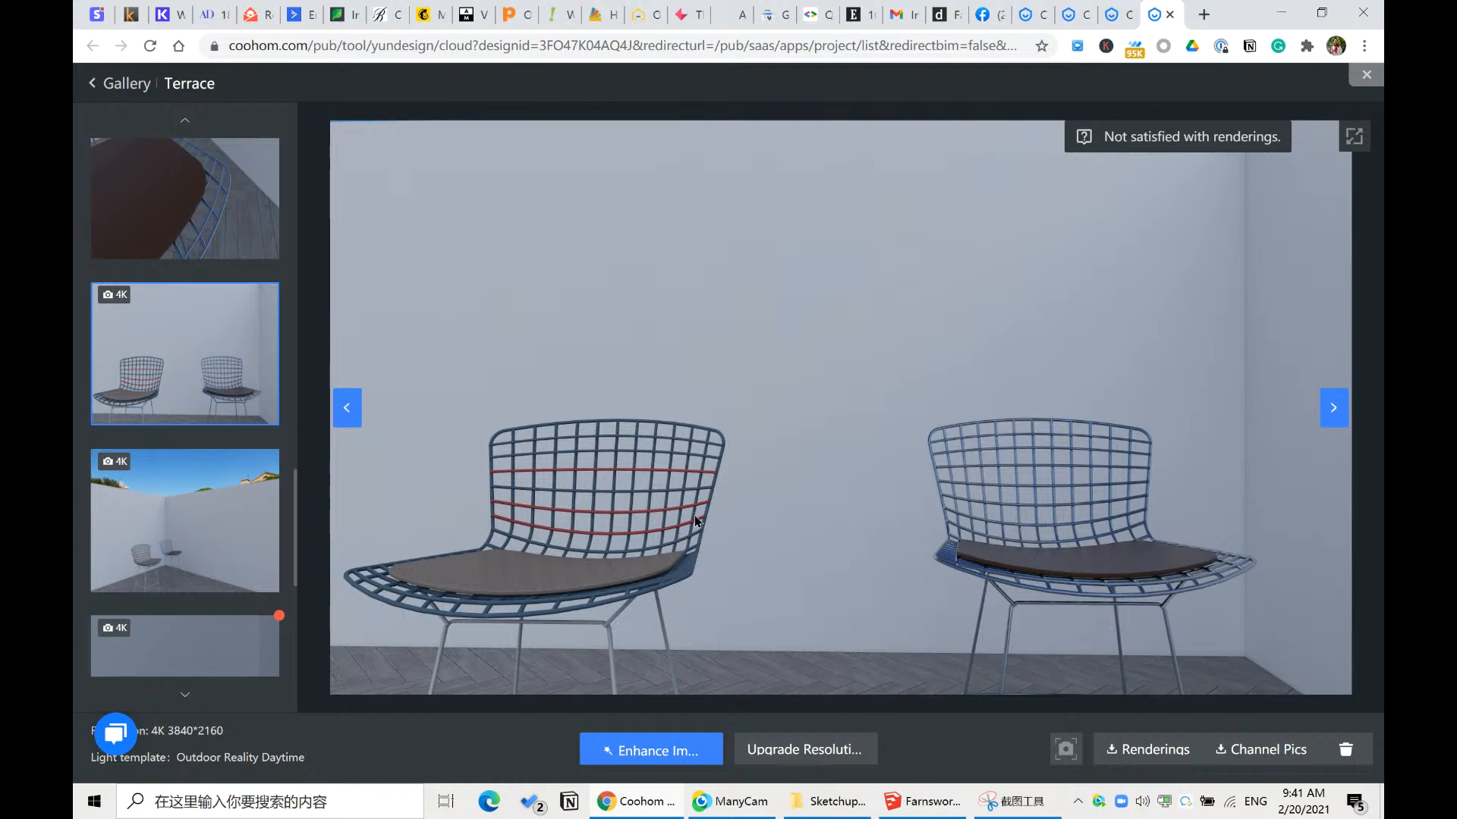
- View the two close-up renderings of the wire chairs' seats, first the dark brown one and then the beige one
scroll(179, 486, "up", 3)
left_click(177, 483)
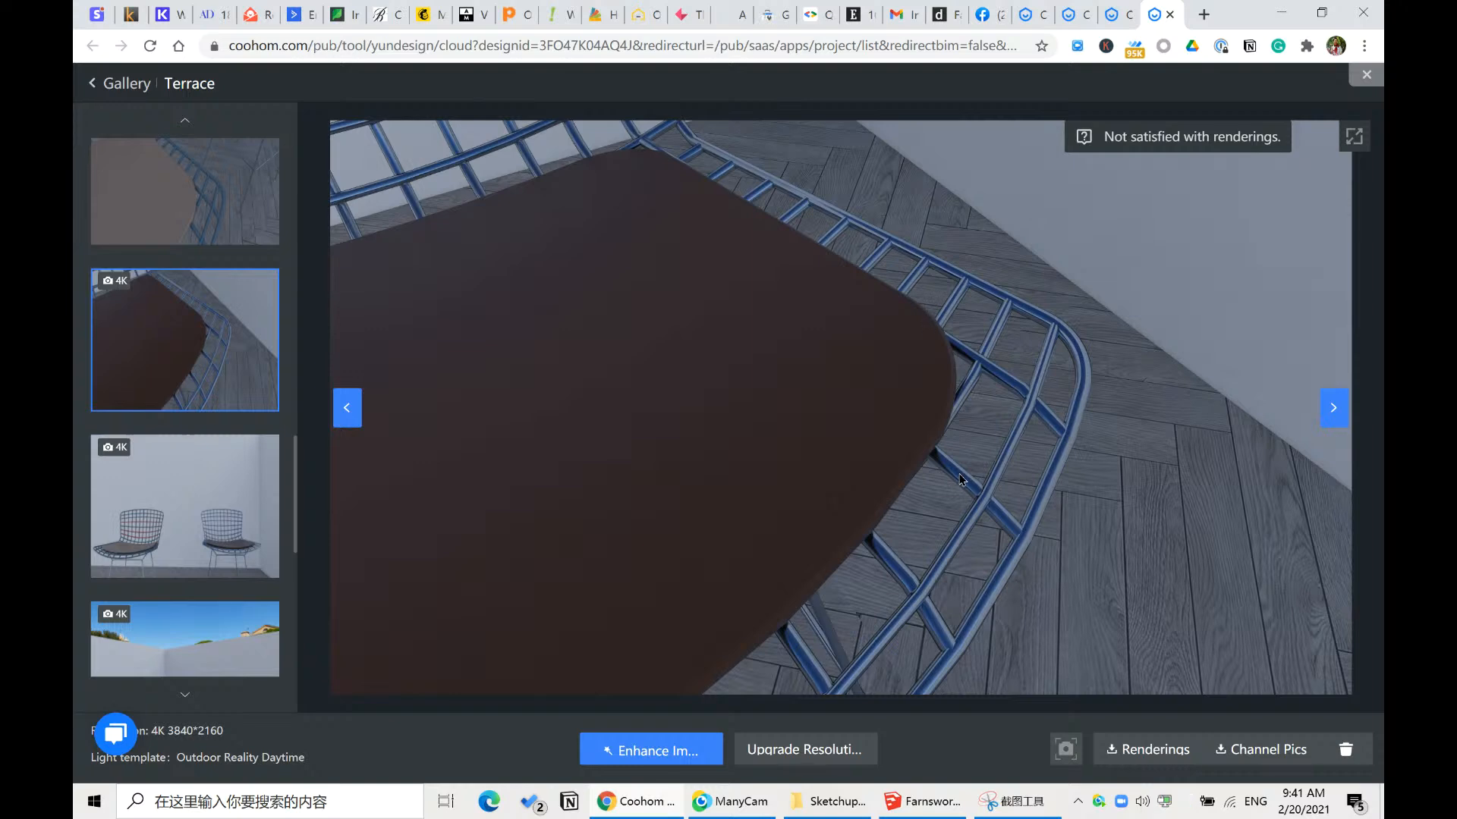
left_click(198, 209)
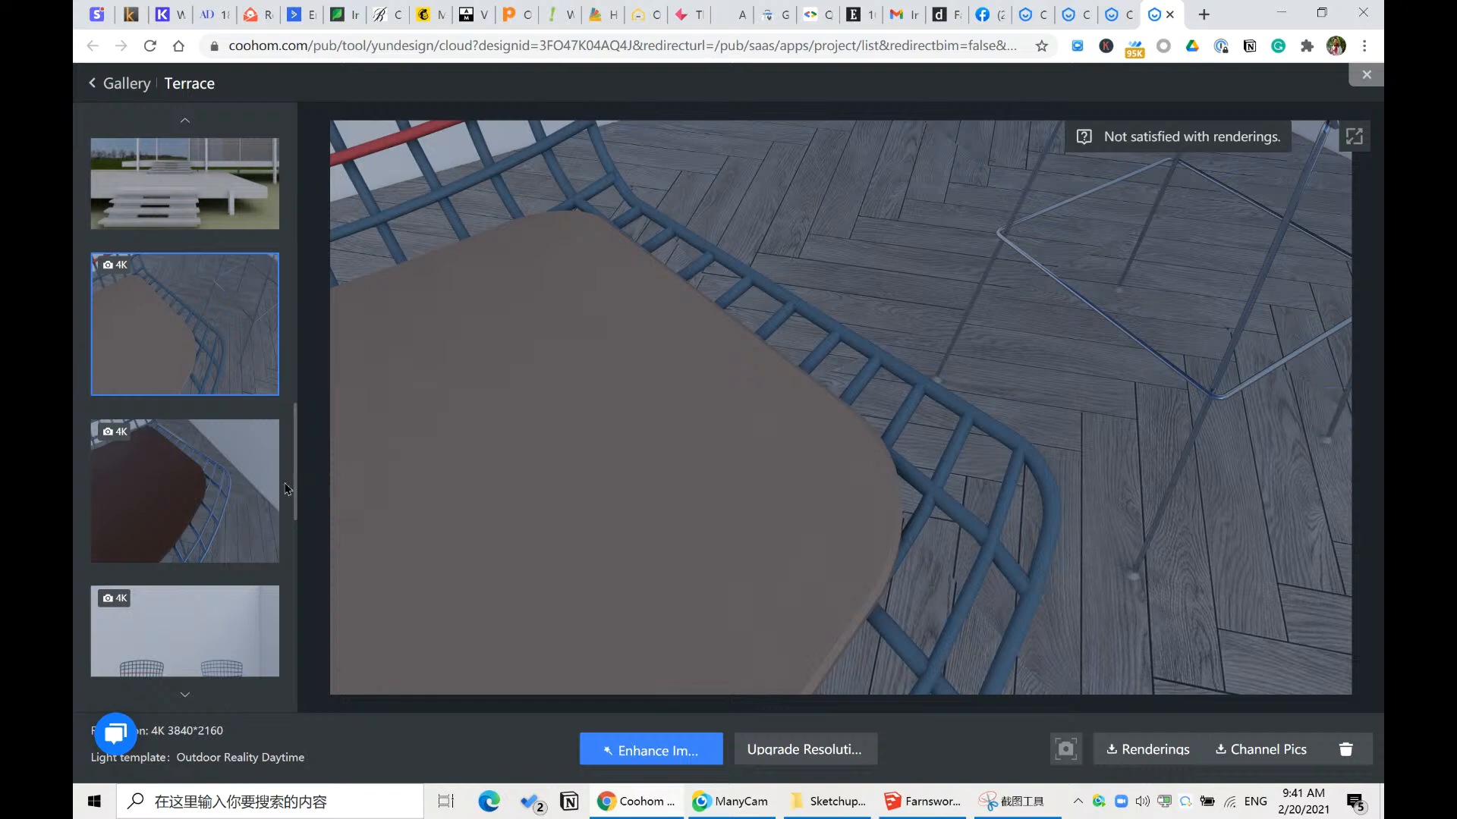
scroll(263, 488, "up", 2)
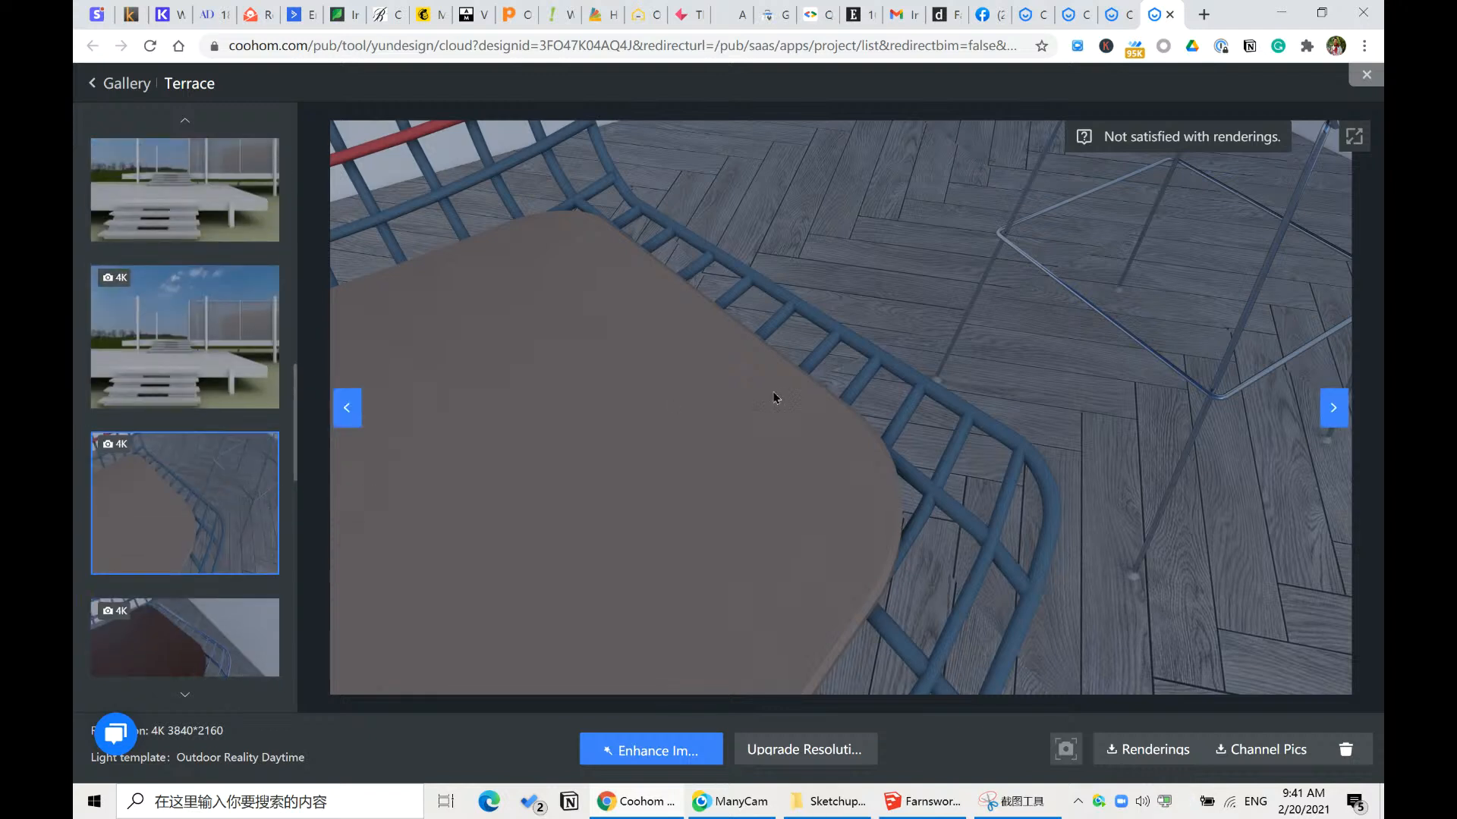
- Compare the house renderings without the roof, with the roof in daylight, and with the roof under manual sun lighting
left_click(199, 357)
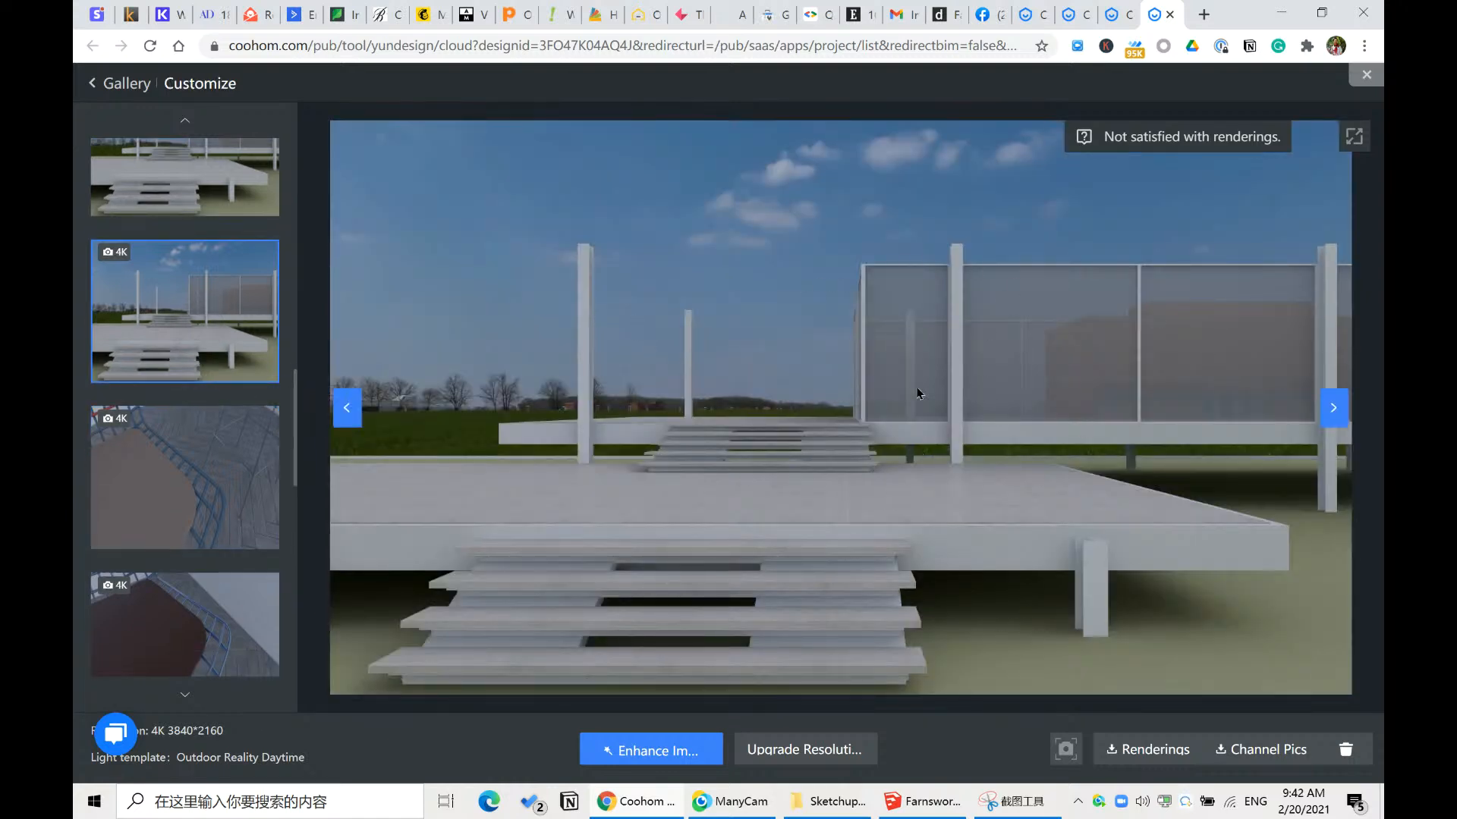
scroll(203, 407, "up", 2)
left_click(204, 424)
scroll(204, 422, "up", 2)
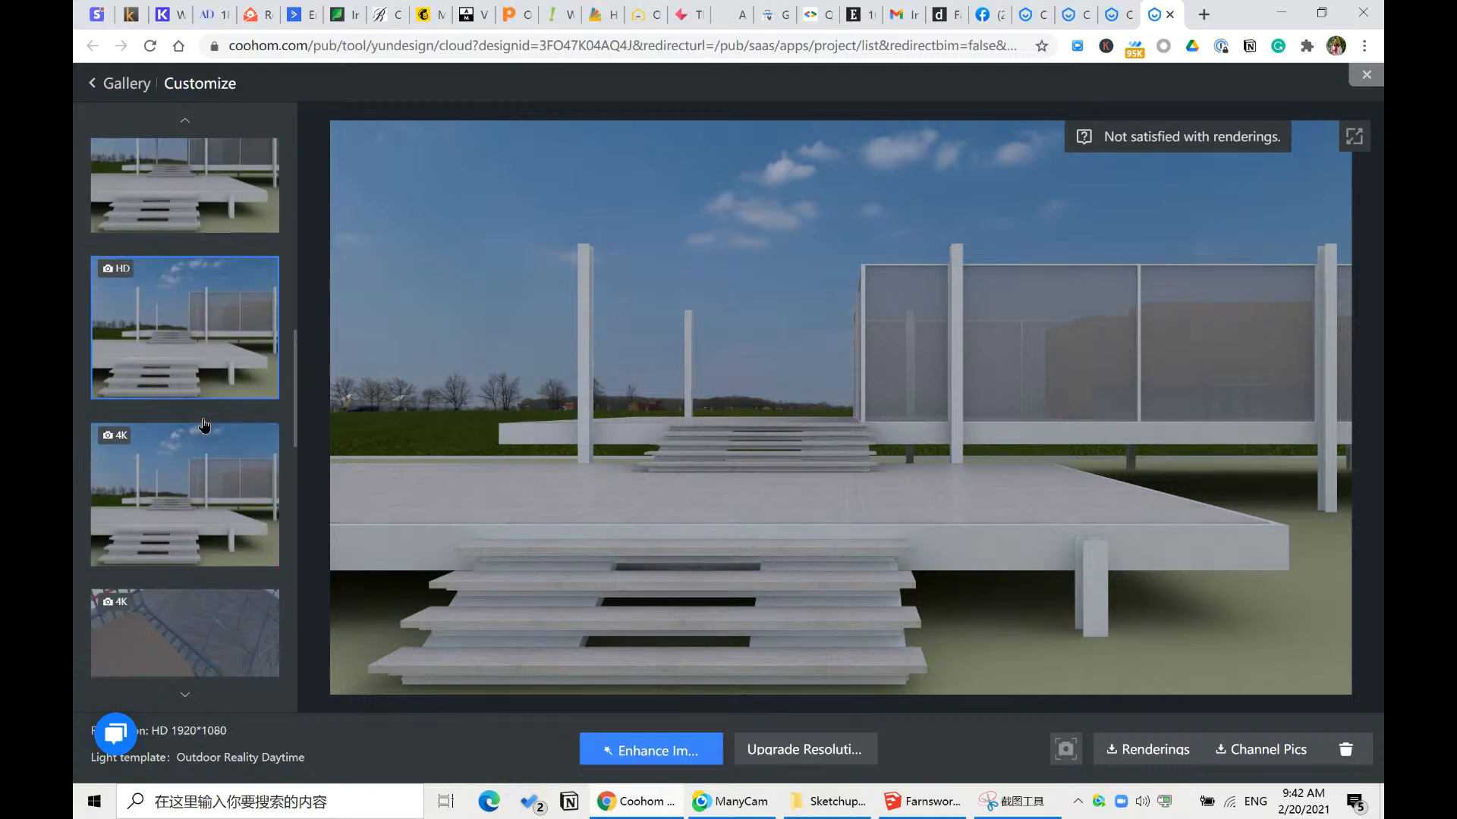
left_click(204, 421)
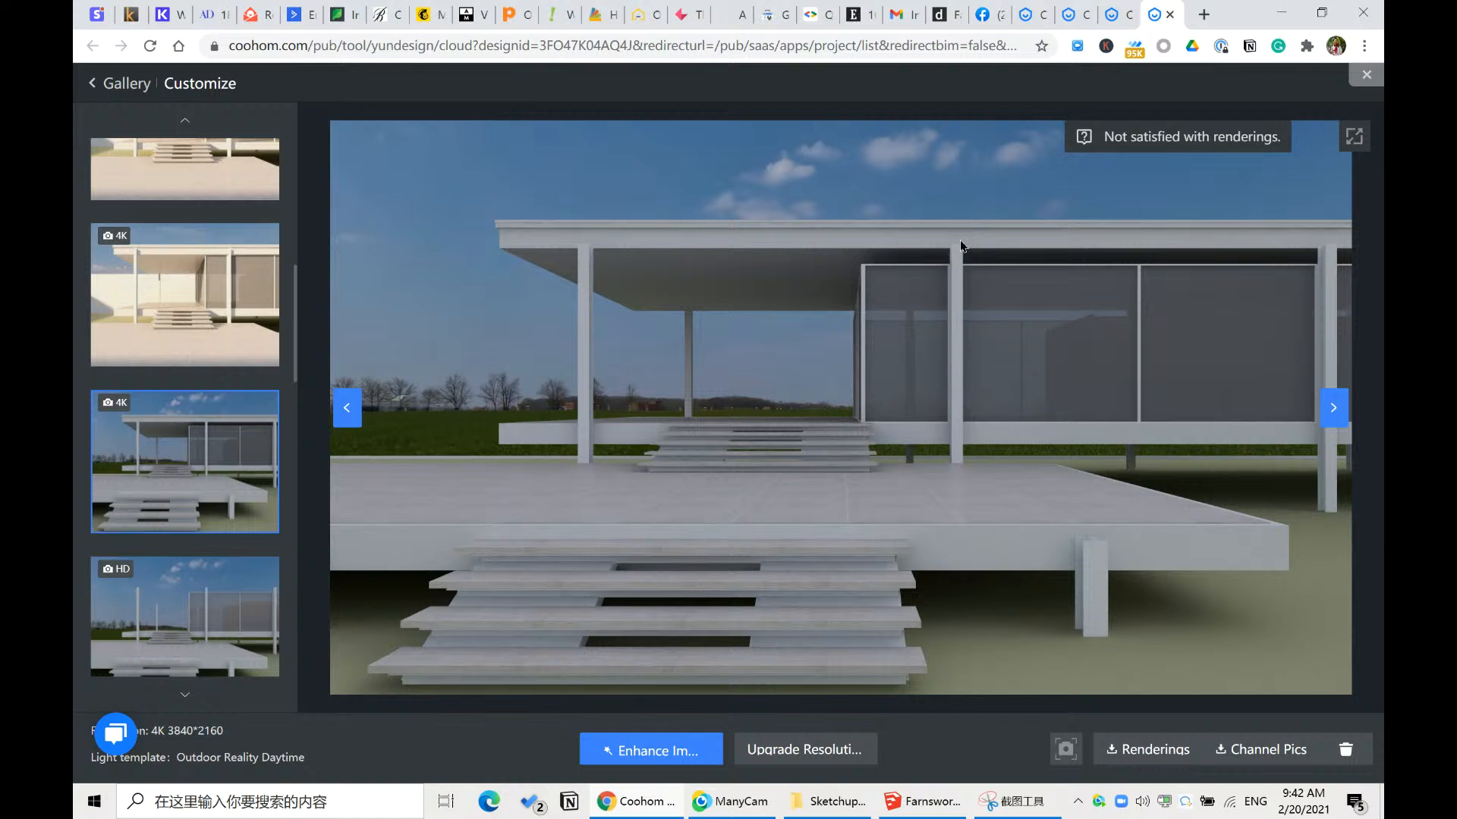
left_click(224, 280)
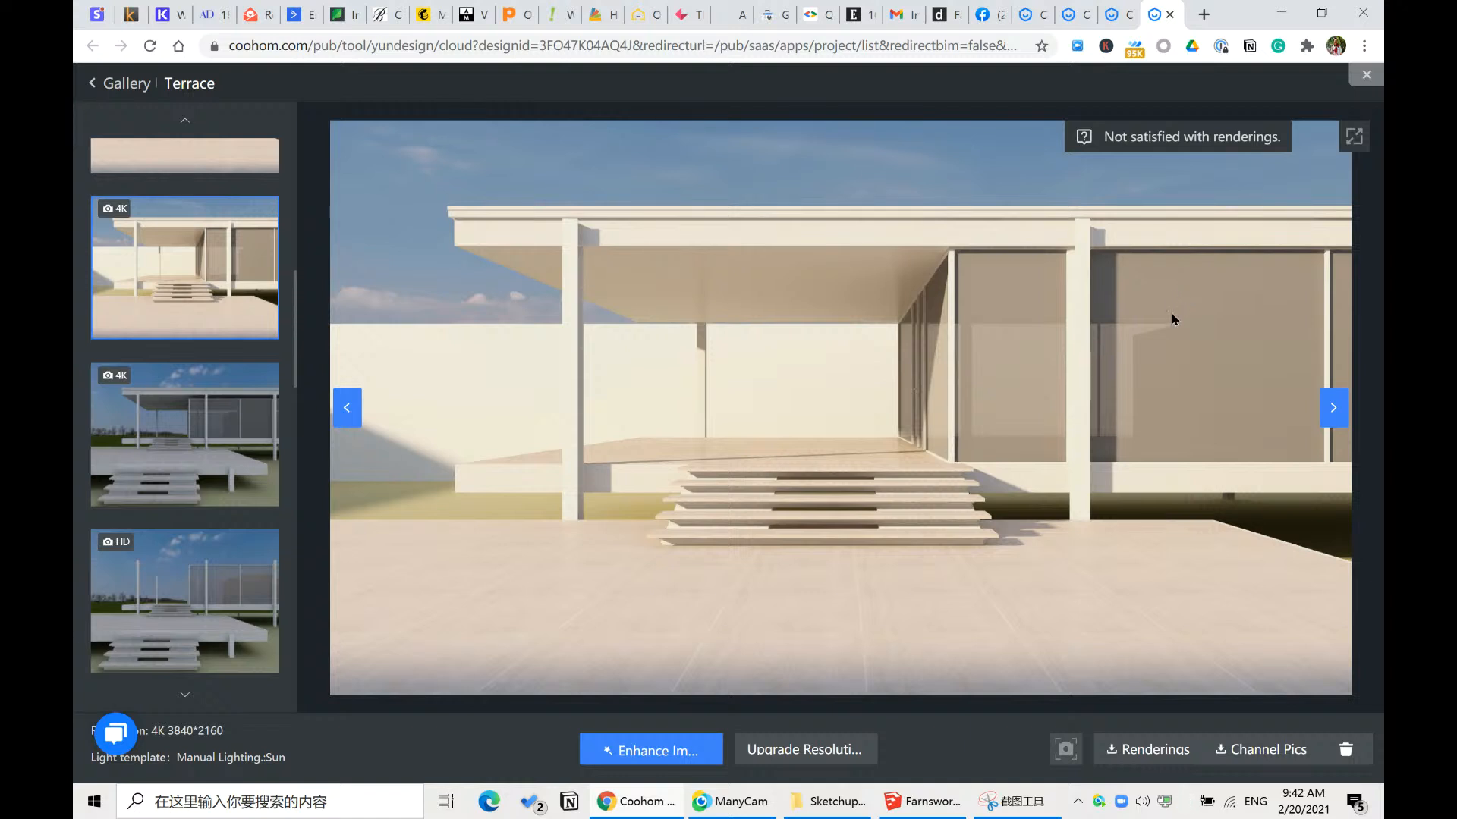
scroll(251, 425, "up", 2)
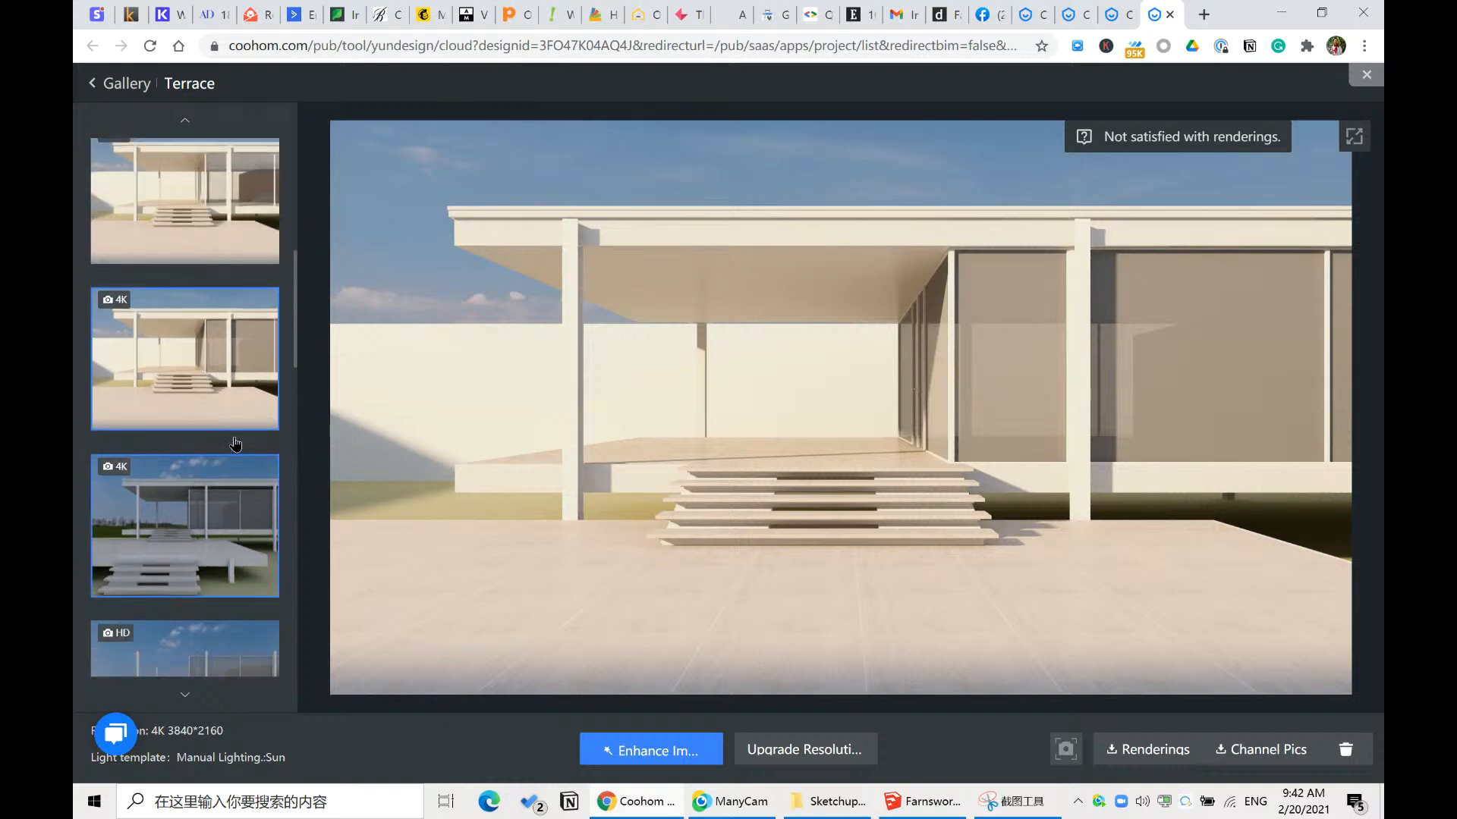
- Return to the project list and reopen the most recently edited Untitled project in the design tool
left_click(1112, 14)
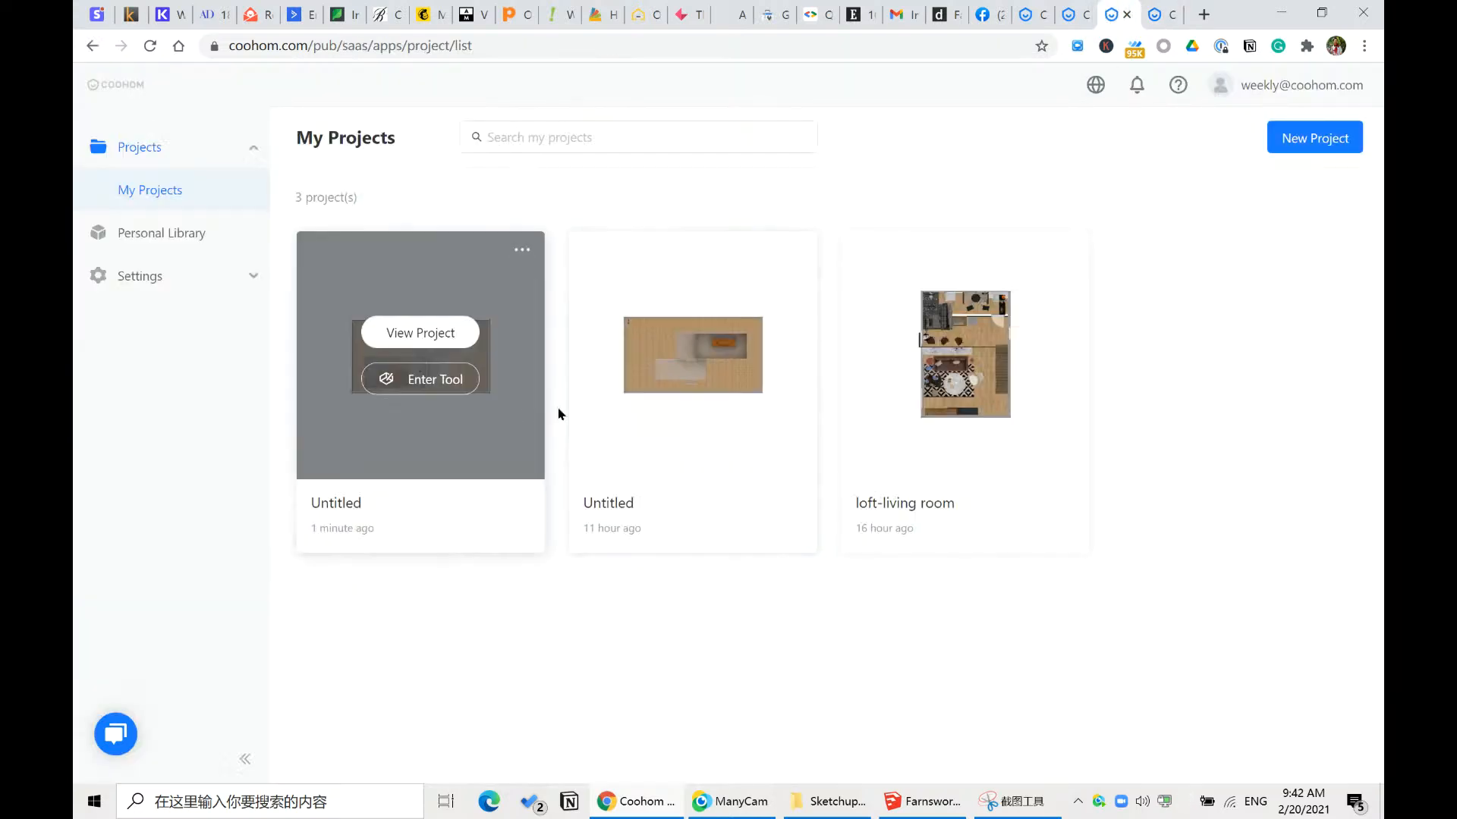
left_click(1154, 15)
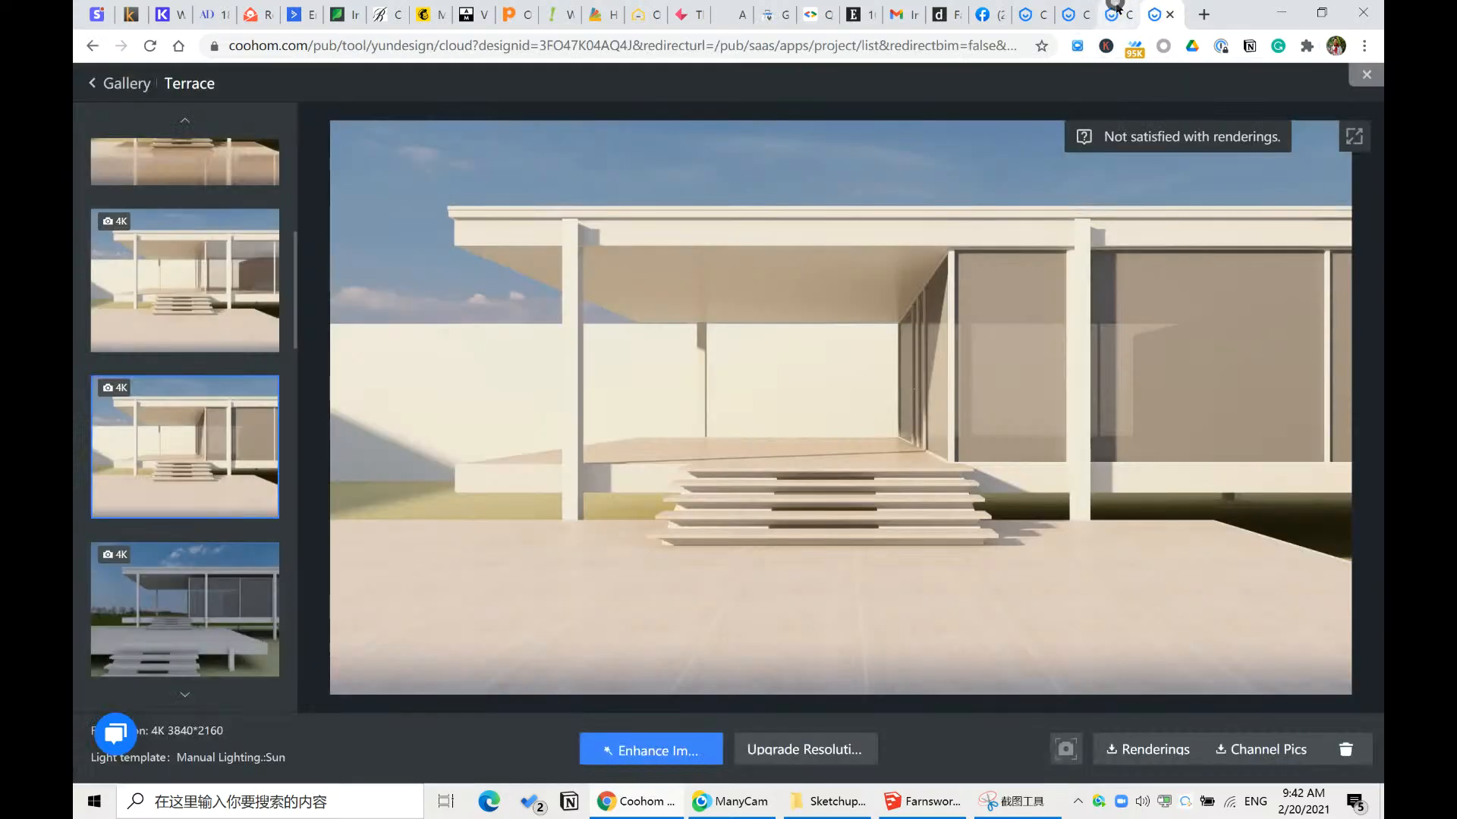
left_click(1115, 14)
left_click(422, 401)
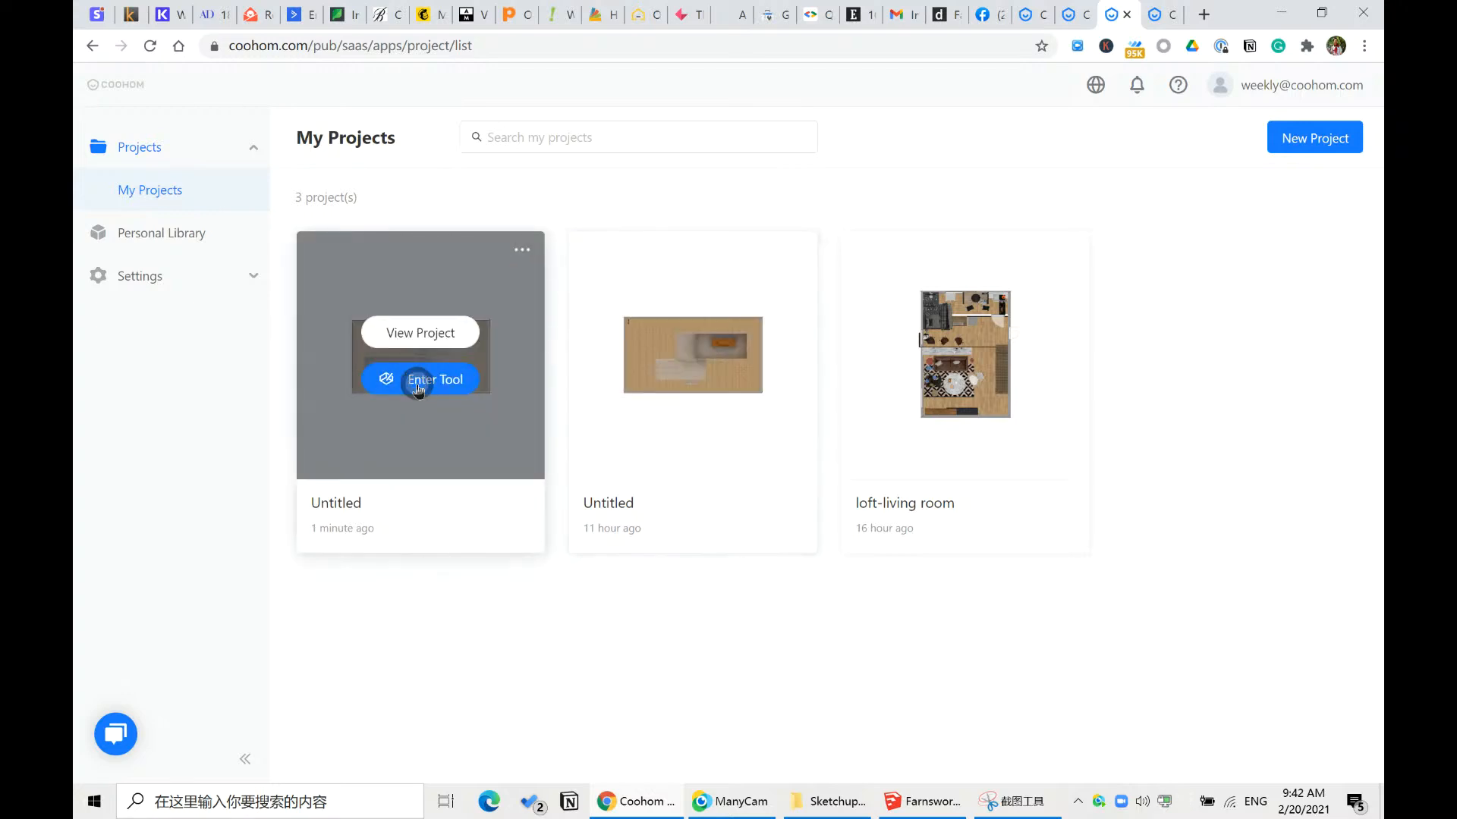
left_click(1154, 14)
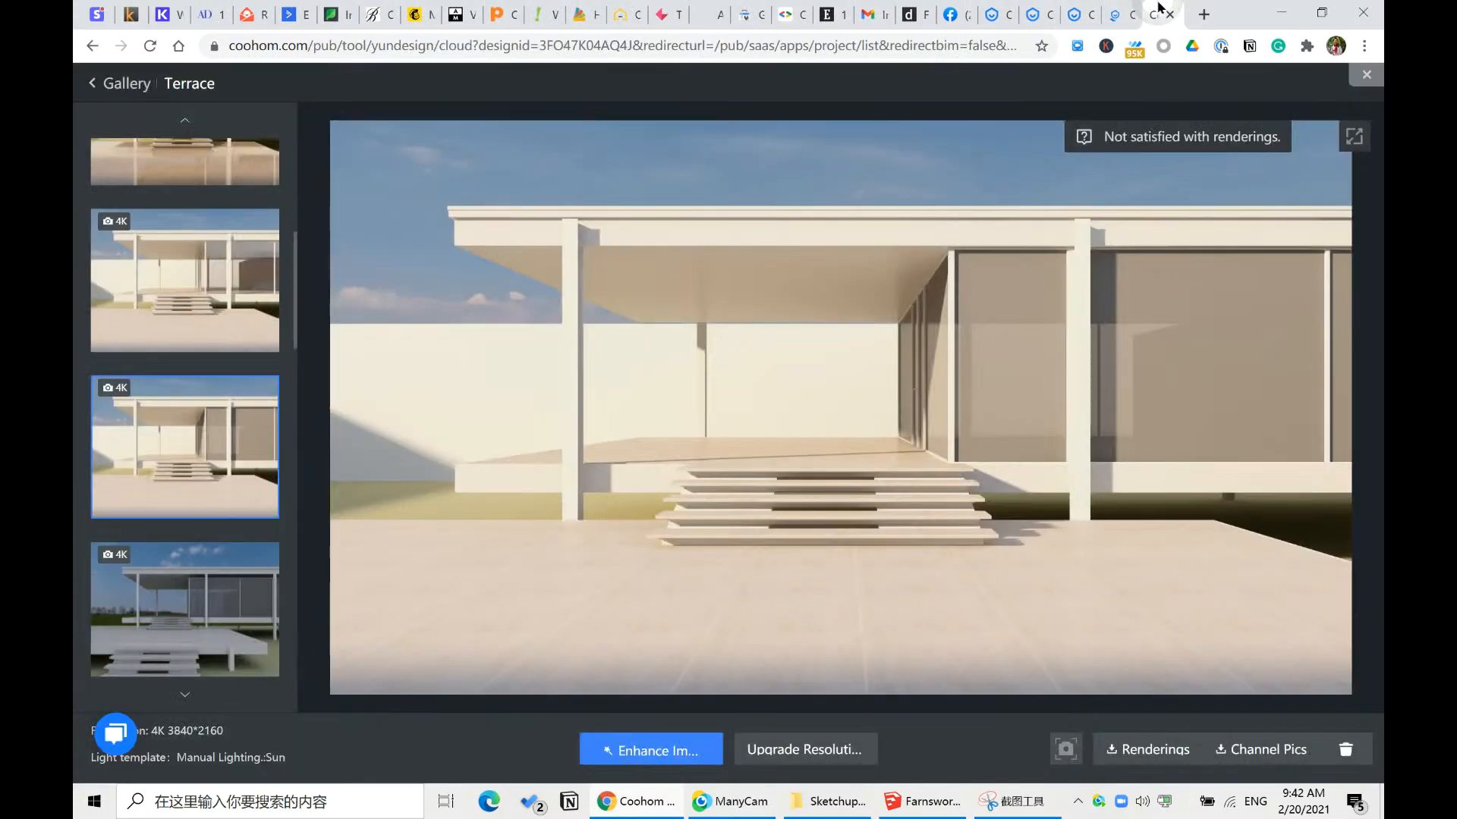
left_click(1116, 14)
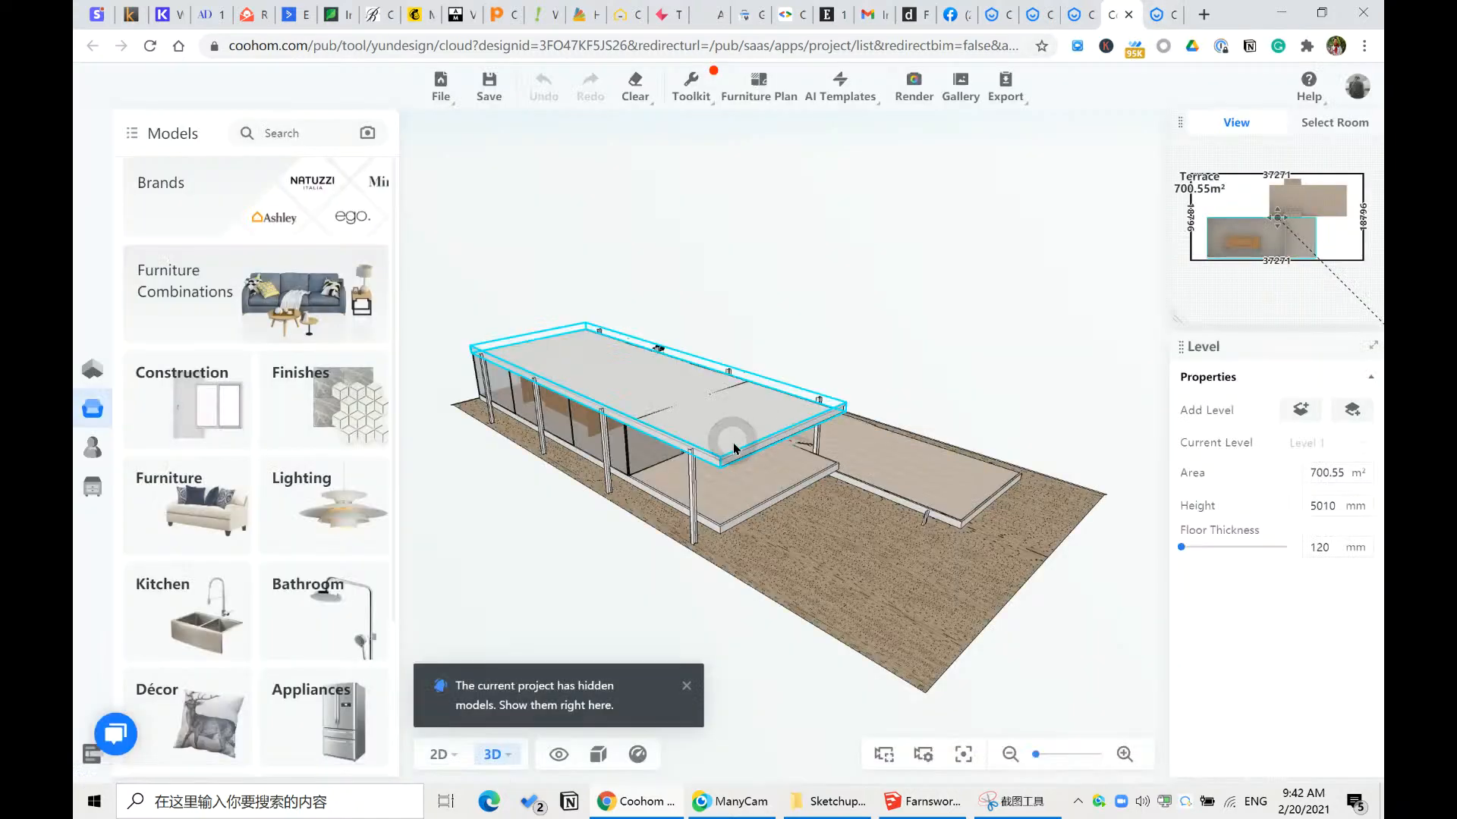
- Select the roofless Farnsworth house model and open it in the Material Editor, with its glass walls in view
left_click(732, 443)
scroll(571, 496, "up", 5)
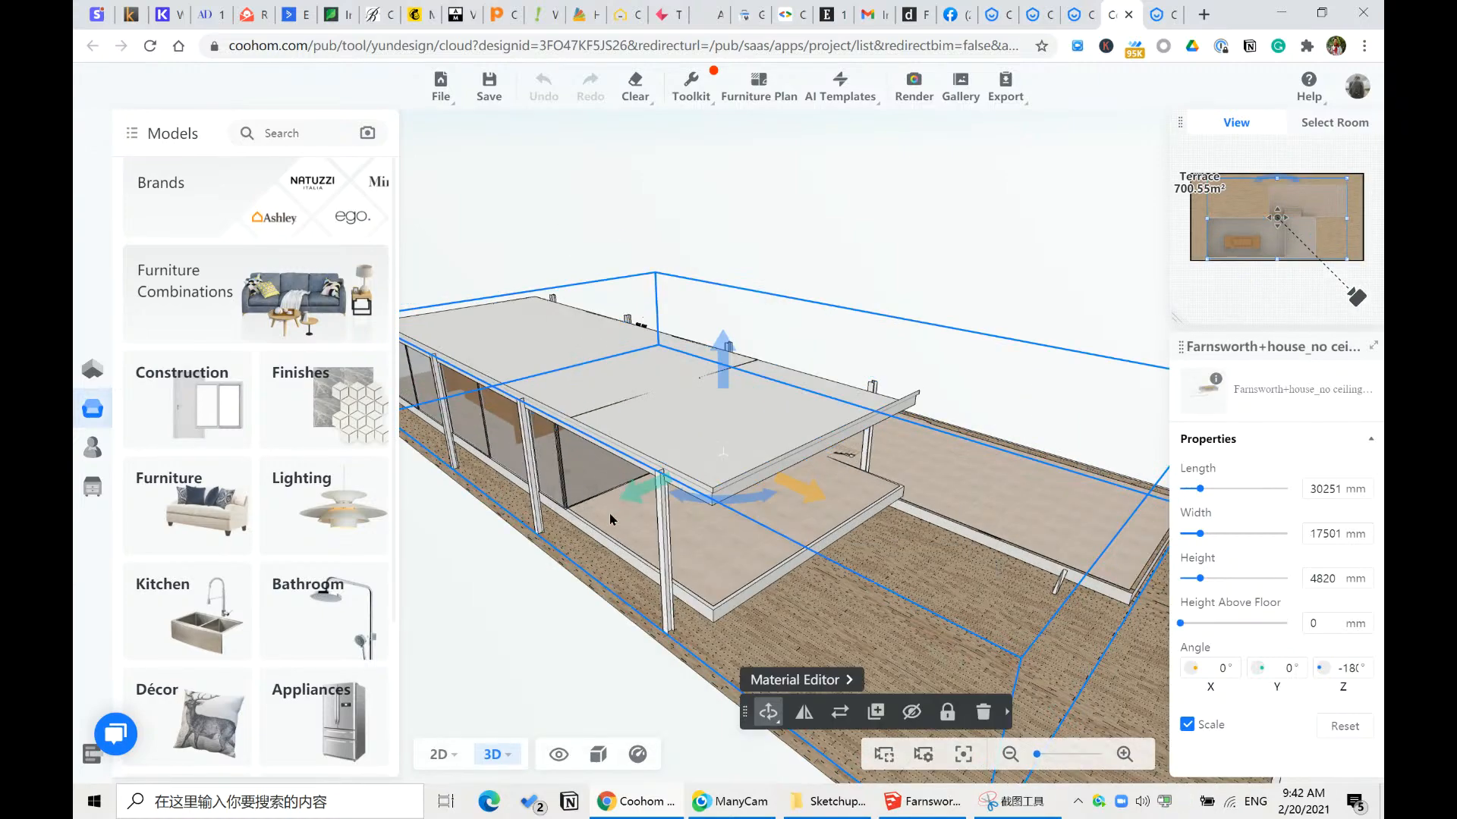
scroll(607, 512, "up", 3)
scroll(666, 539, "down", 5)
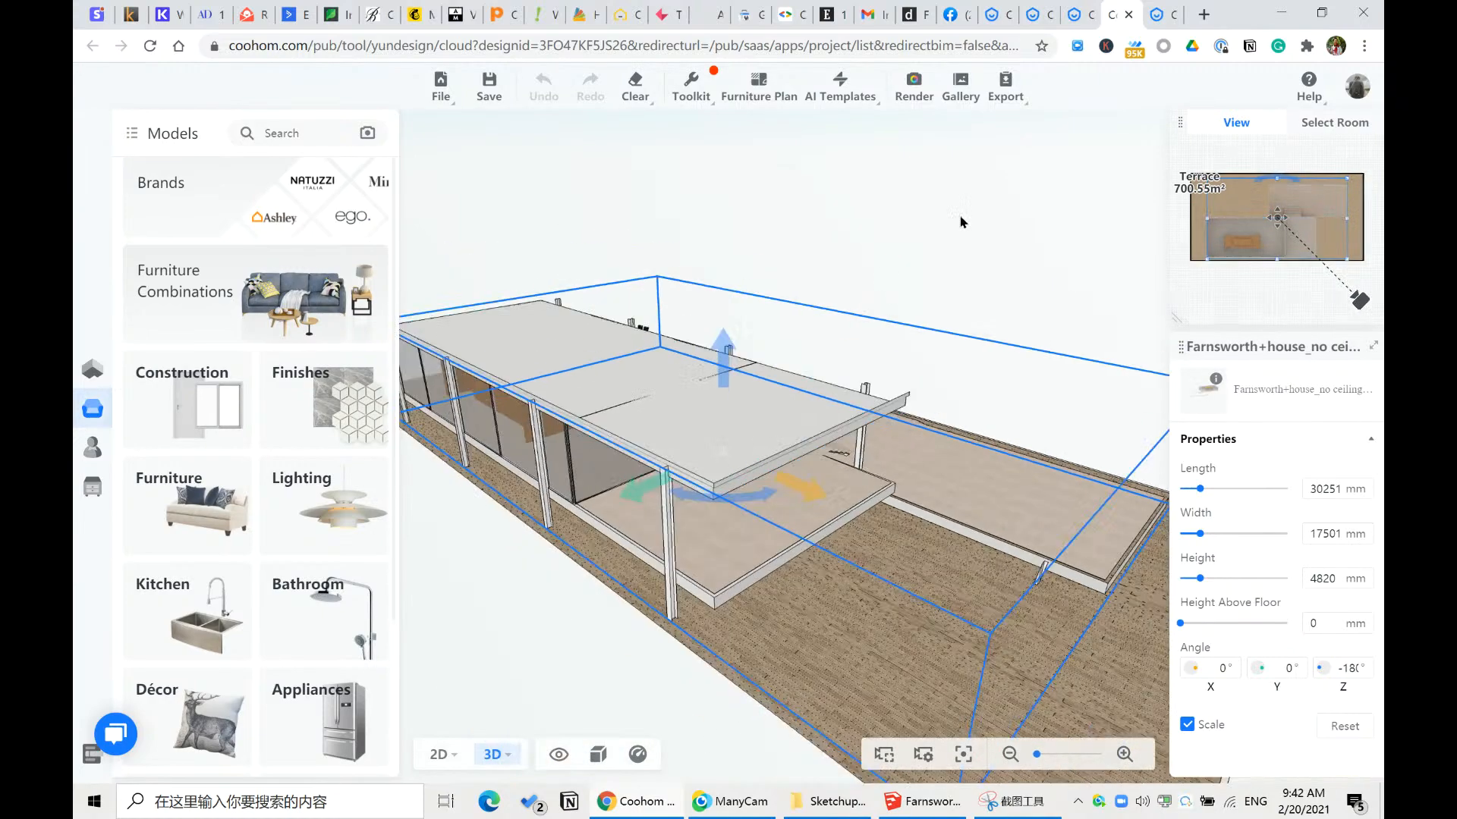
left_click_drag(998, 216, 710, 188)
scroll(720, 403, "up", 3)
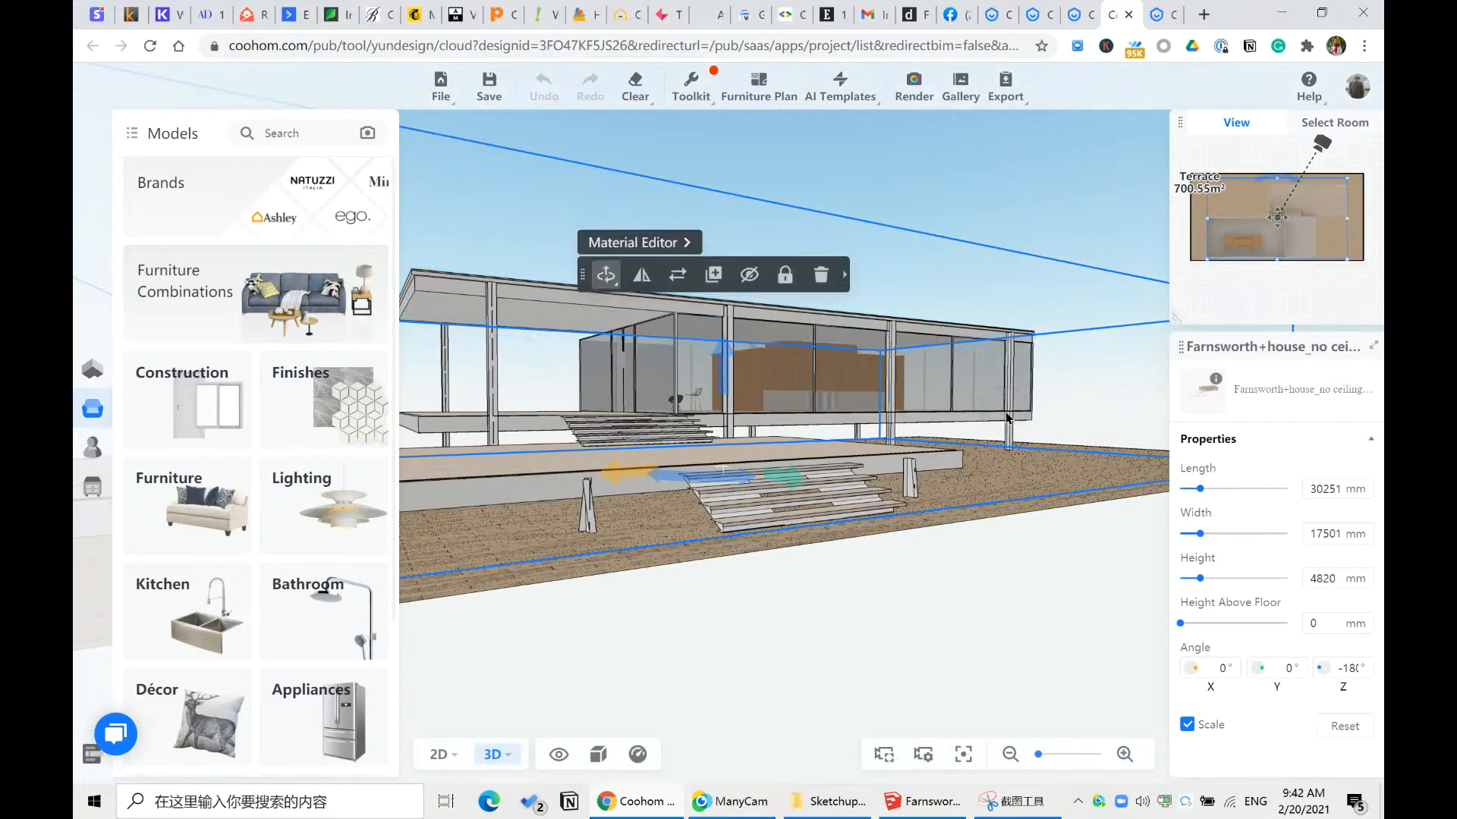
left_click(651, 242)
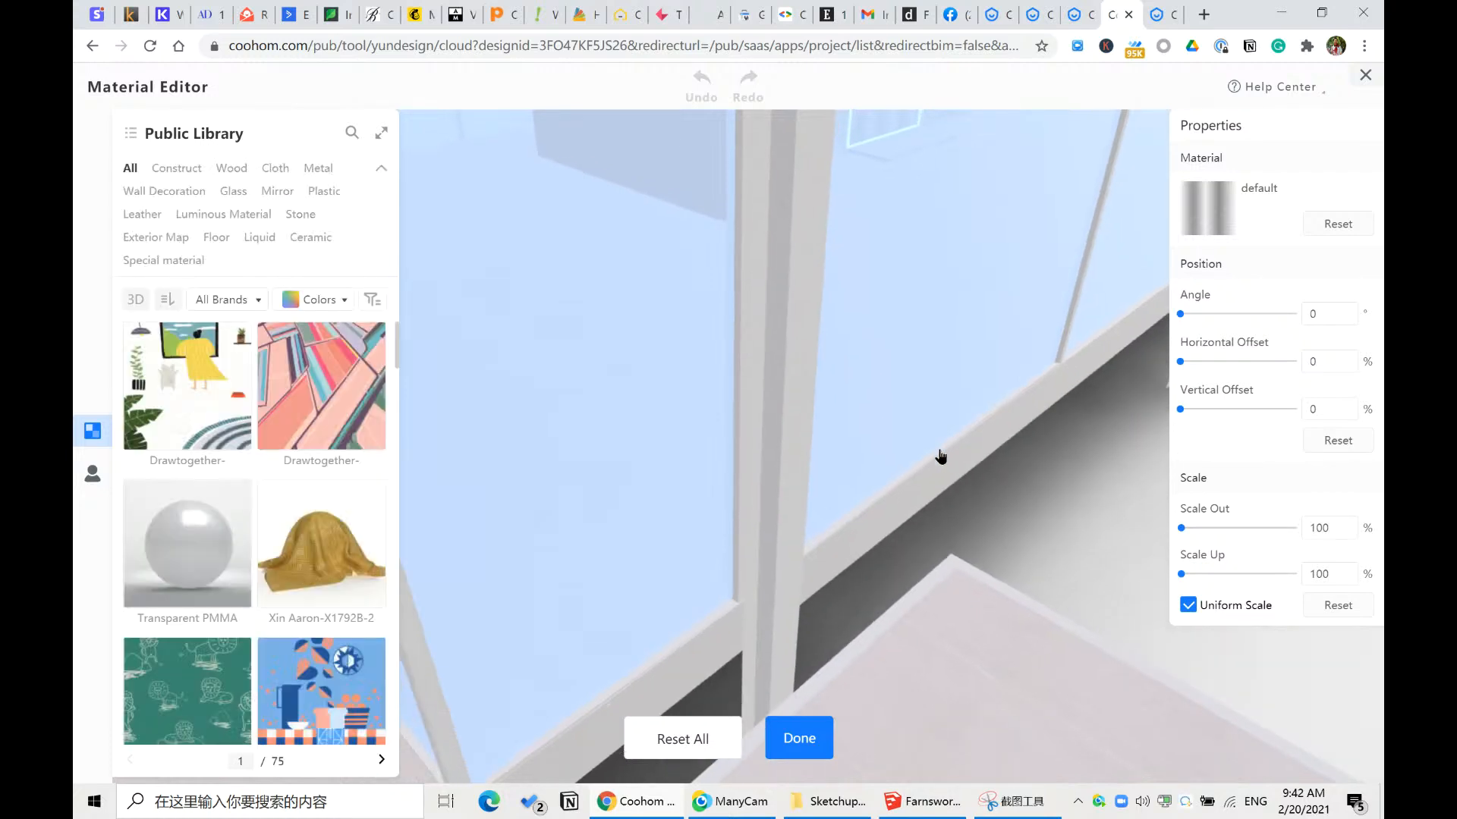
scroll(686, 419, "down", 5)
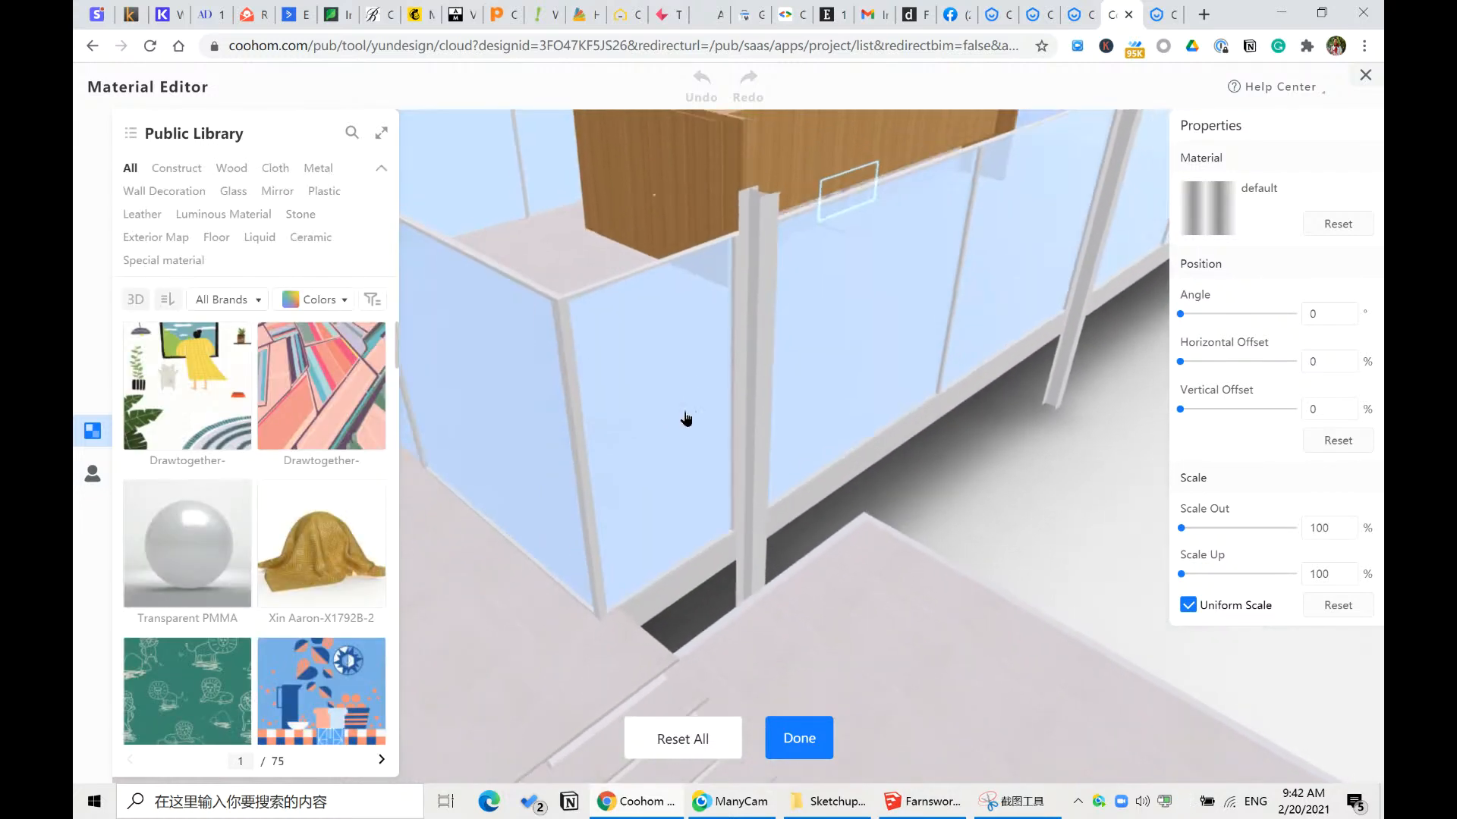
- Apply the Xin Aaron-X1792B-2 material from the public library to the house's glass walls
mouse_move(131, 133)
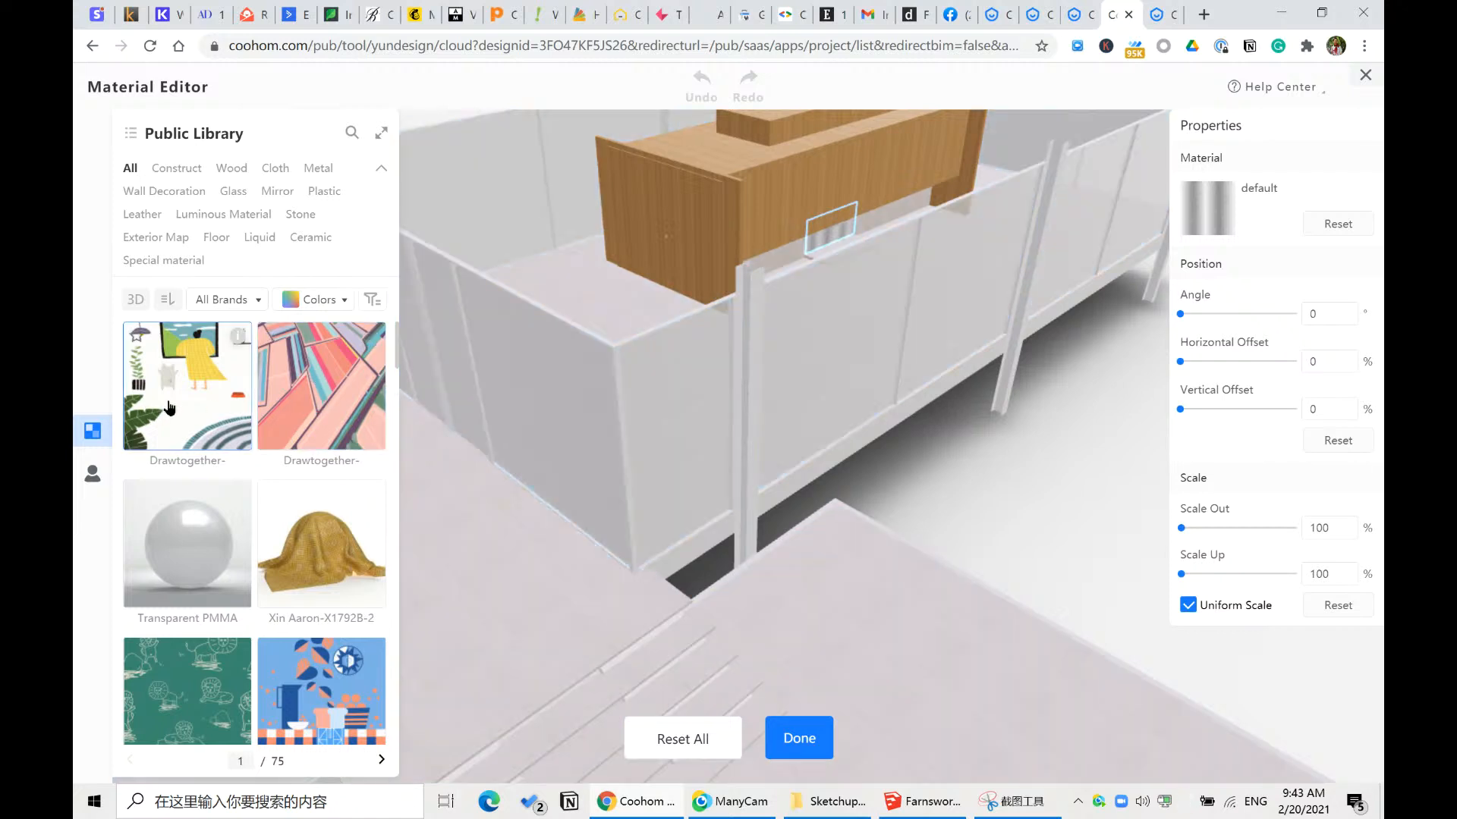
left_click(325, 549)
left_click_drag(325, 550, 540, 438)
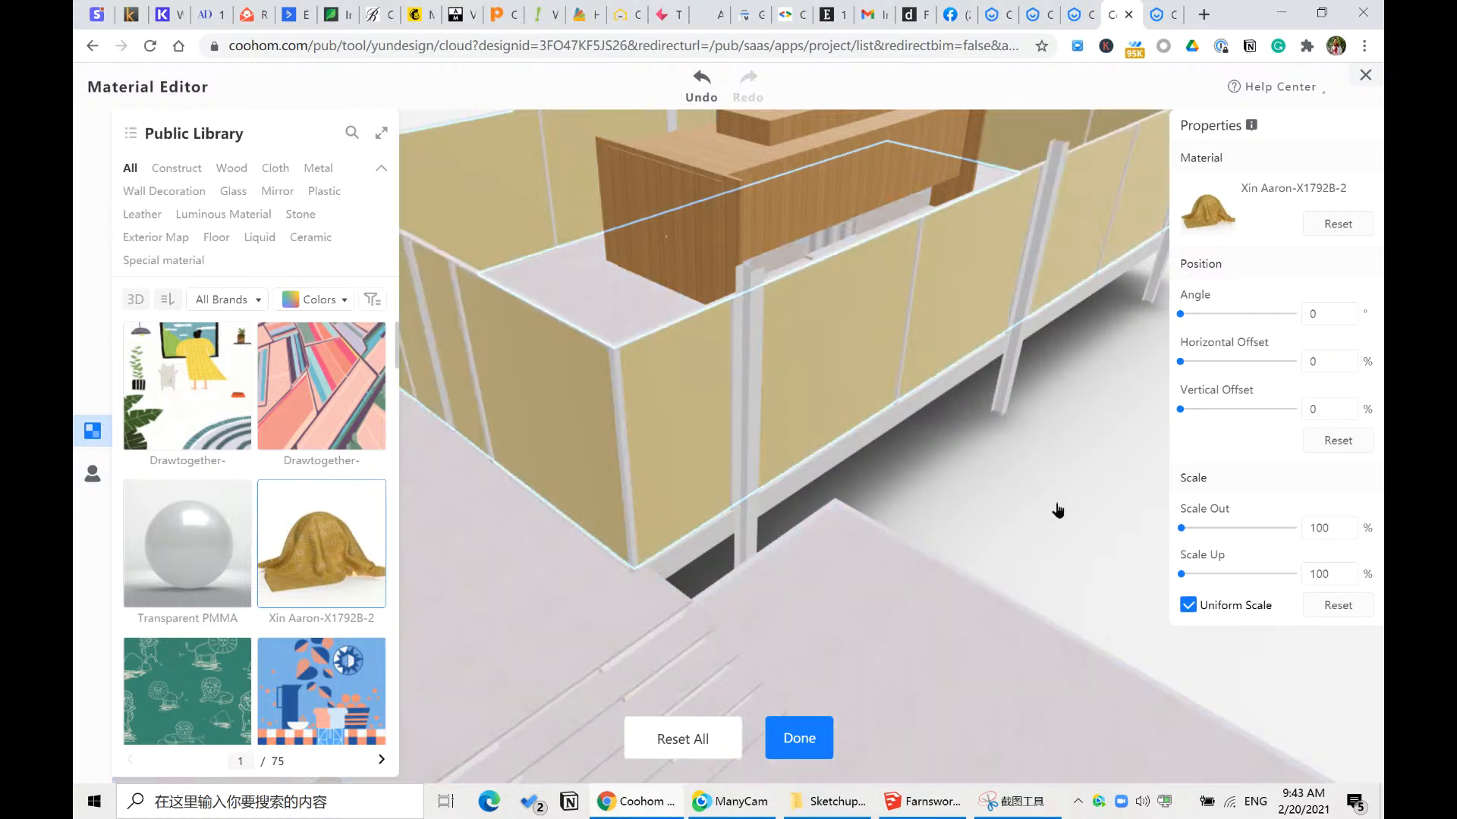
- Return to the gallery and compare the sunlit Terrace renderings with clearer glass, a glossy brown floor and a tiled floor
left_click(1162, 10)
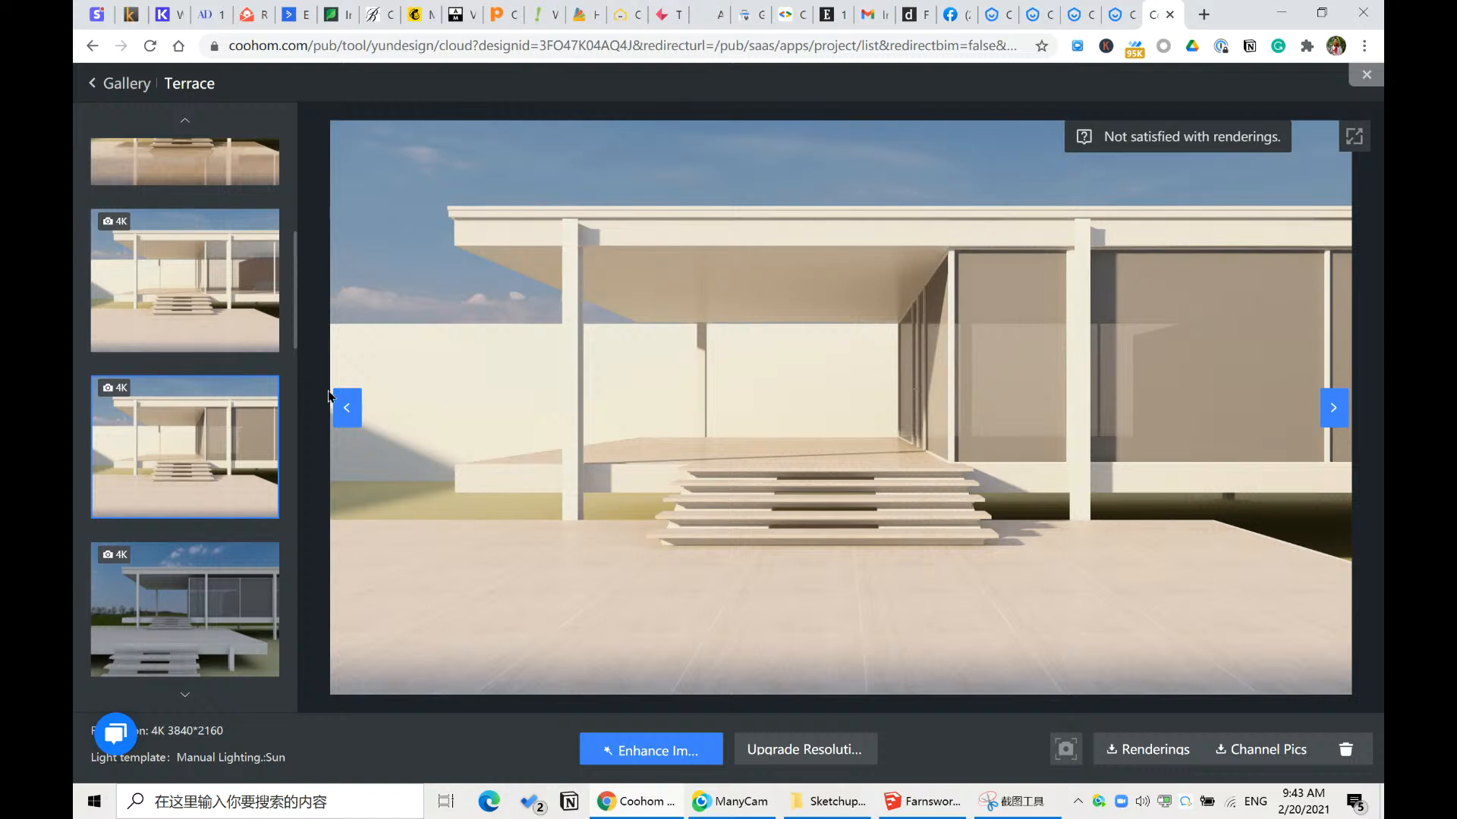
left_click(182, 310)
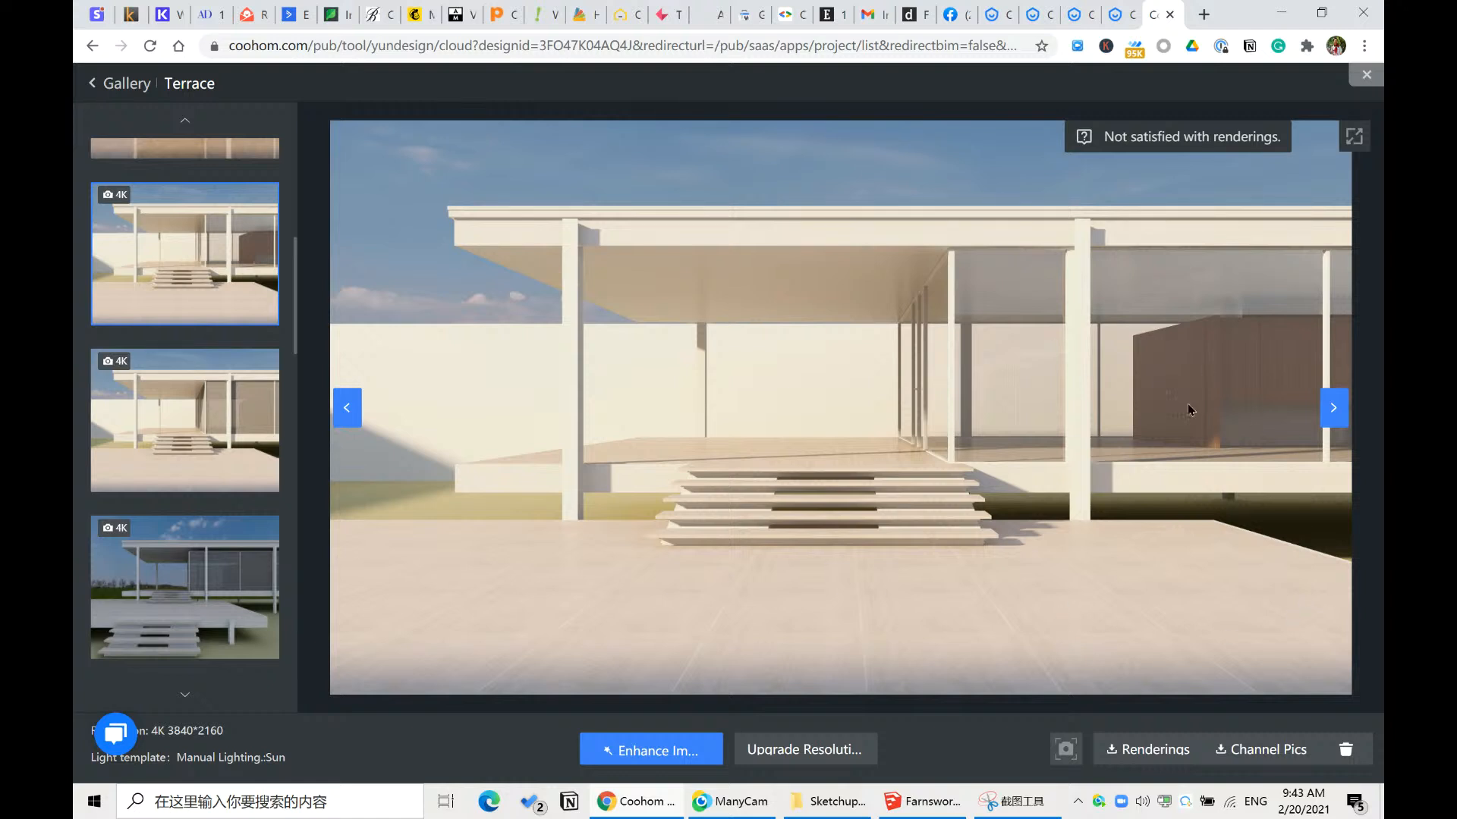
scroll(194, 307, "up", 2)
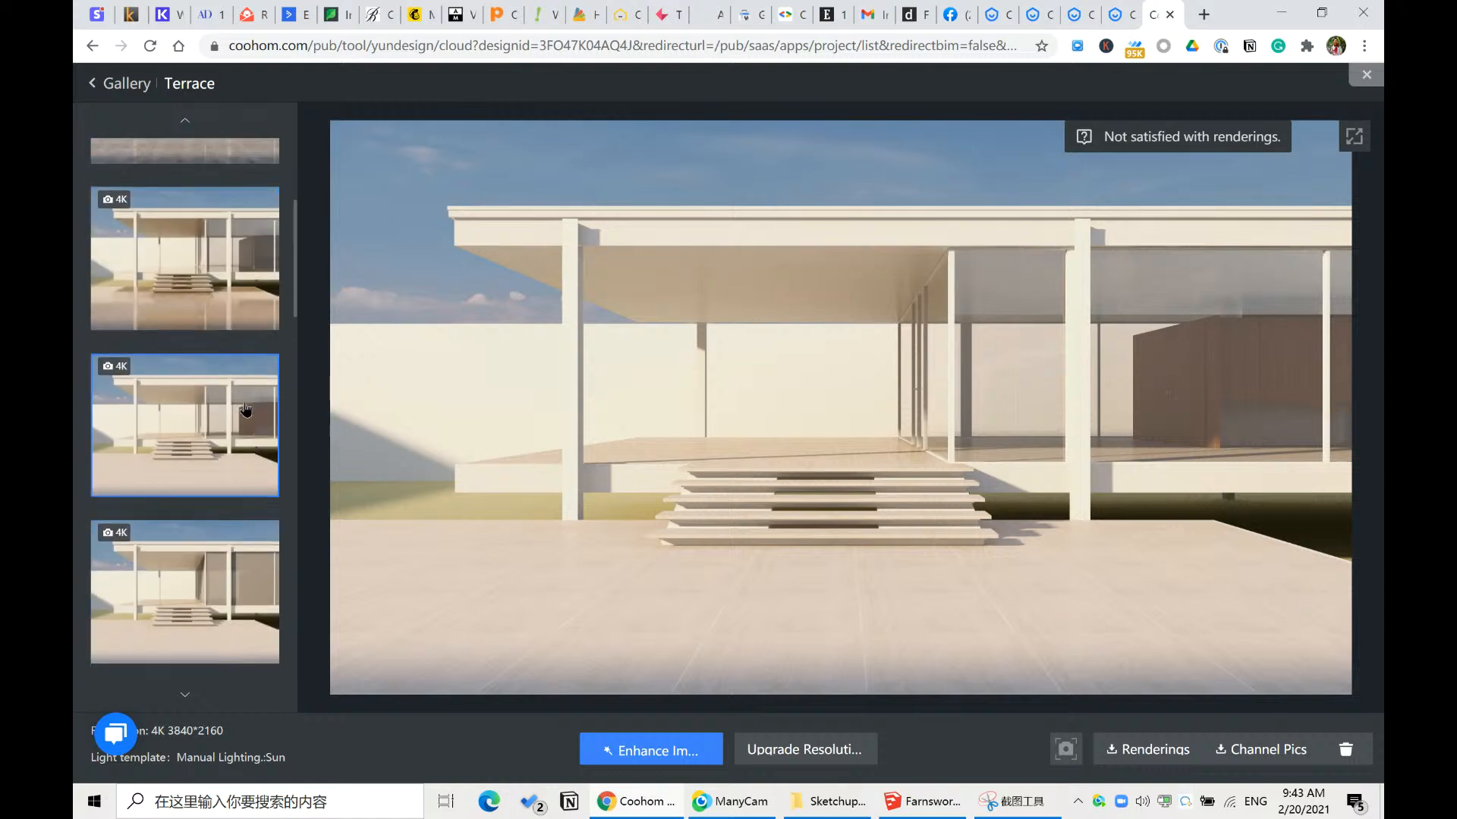
left_click(194, 306)
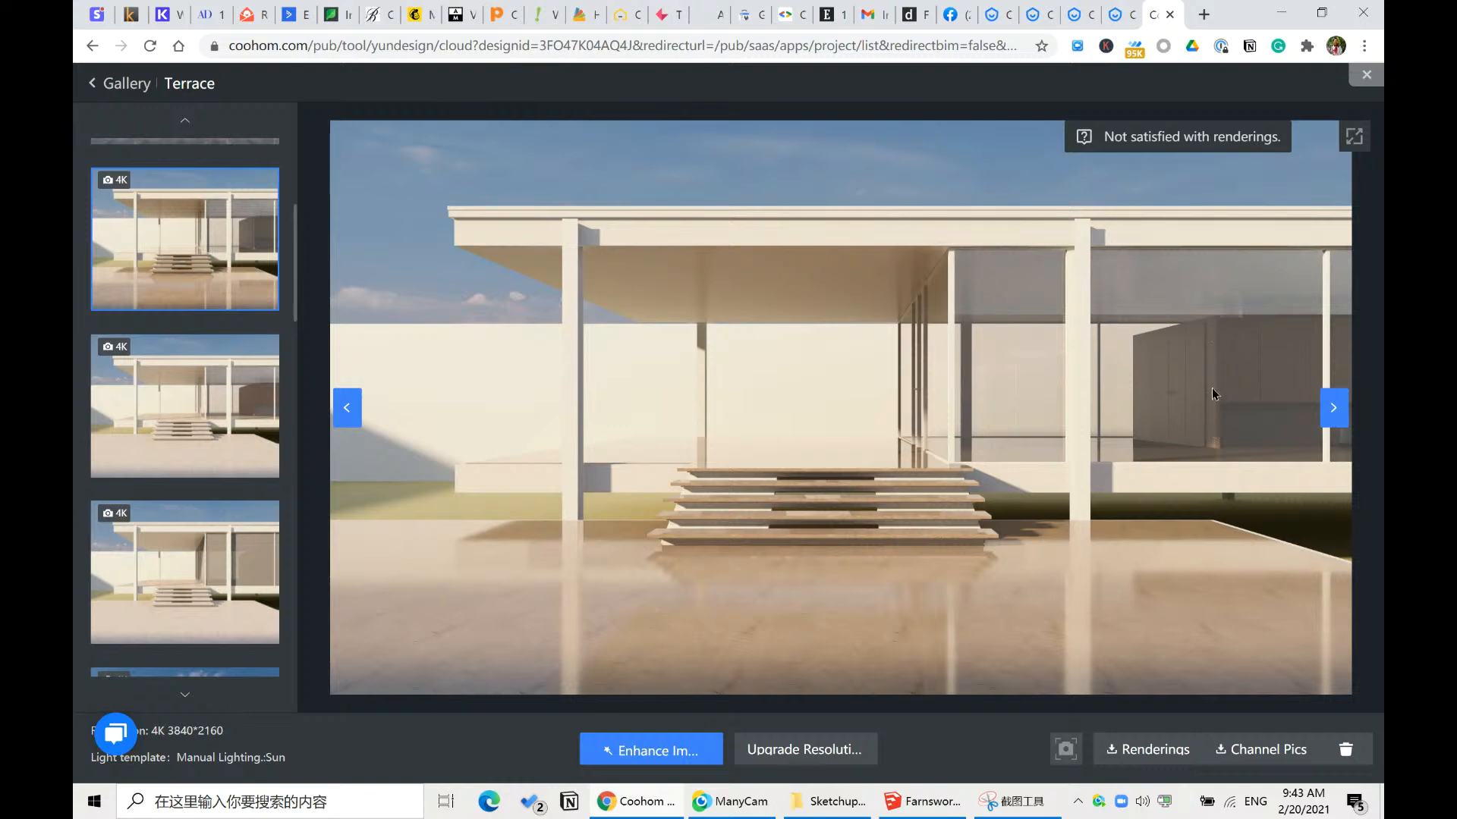
scroll(226, 439, "up", 3)
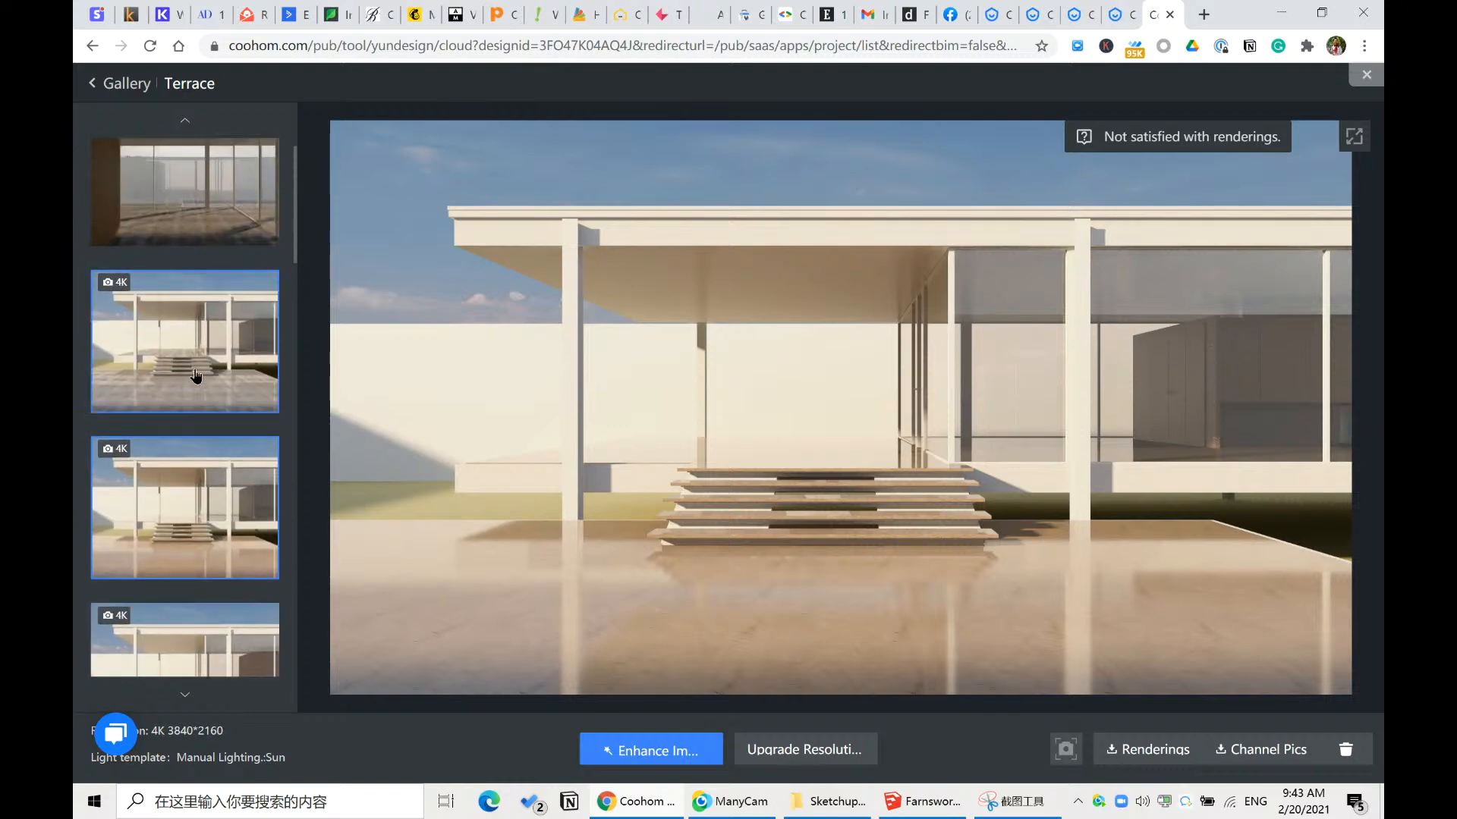
left_click(196, 376)
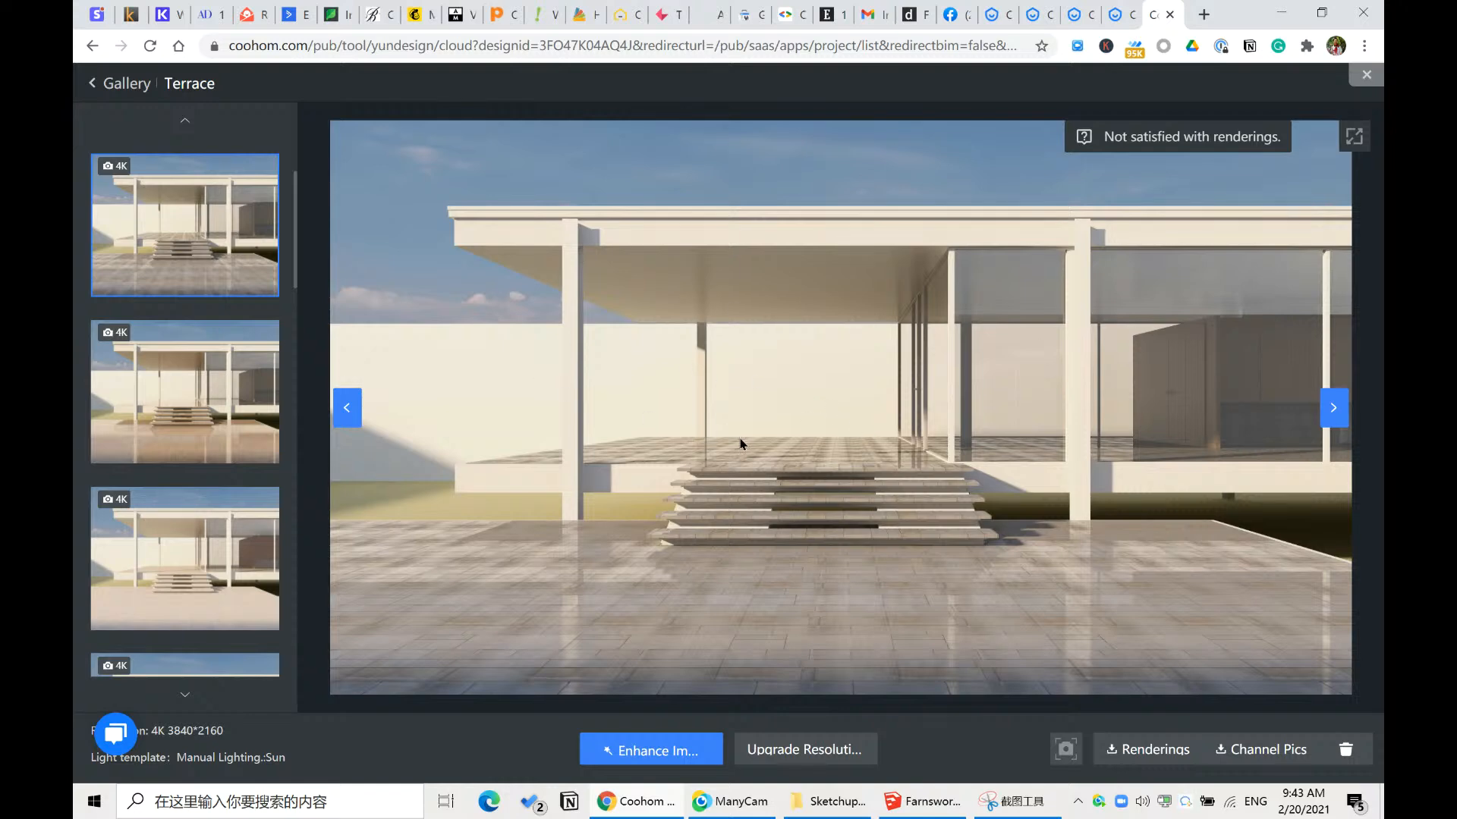
- Examine the roof edge and column of the tiled-floor rendering up close to inspect their surface texture
scroll(740, 440, "up", 5)
scroll(741, 440, "down", 5)
scroll(573, 466, "up", 3)
left_click_drag(555, 248, 704, 356)
scroll(573, 467, "up", 4)
scroll(609, 249, "up", 3)
left_click_drag(609, 248, 668, 326)
scroll(594, 303, "up", 2)
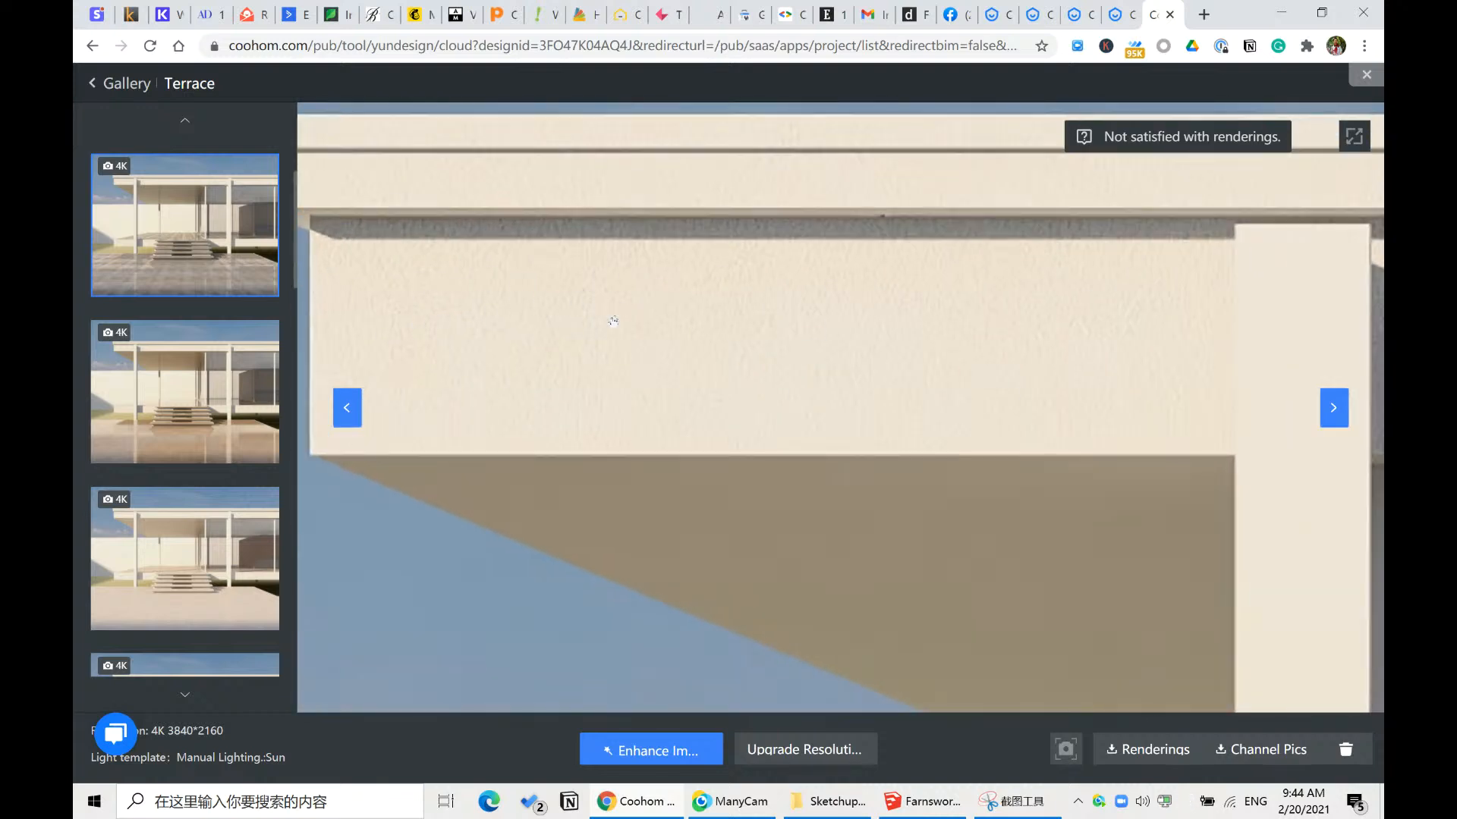
- View the whole tiled-floor Terrace rendering and compare it with the interior rendering looking out through the glass walls
scroll(513, 320, "down", 8)
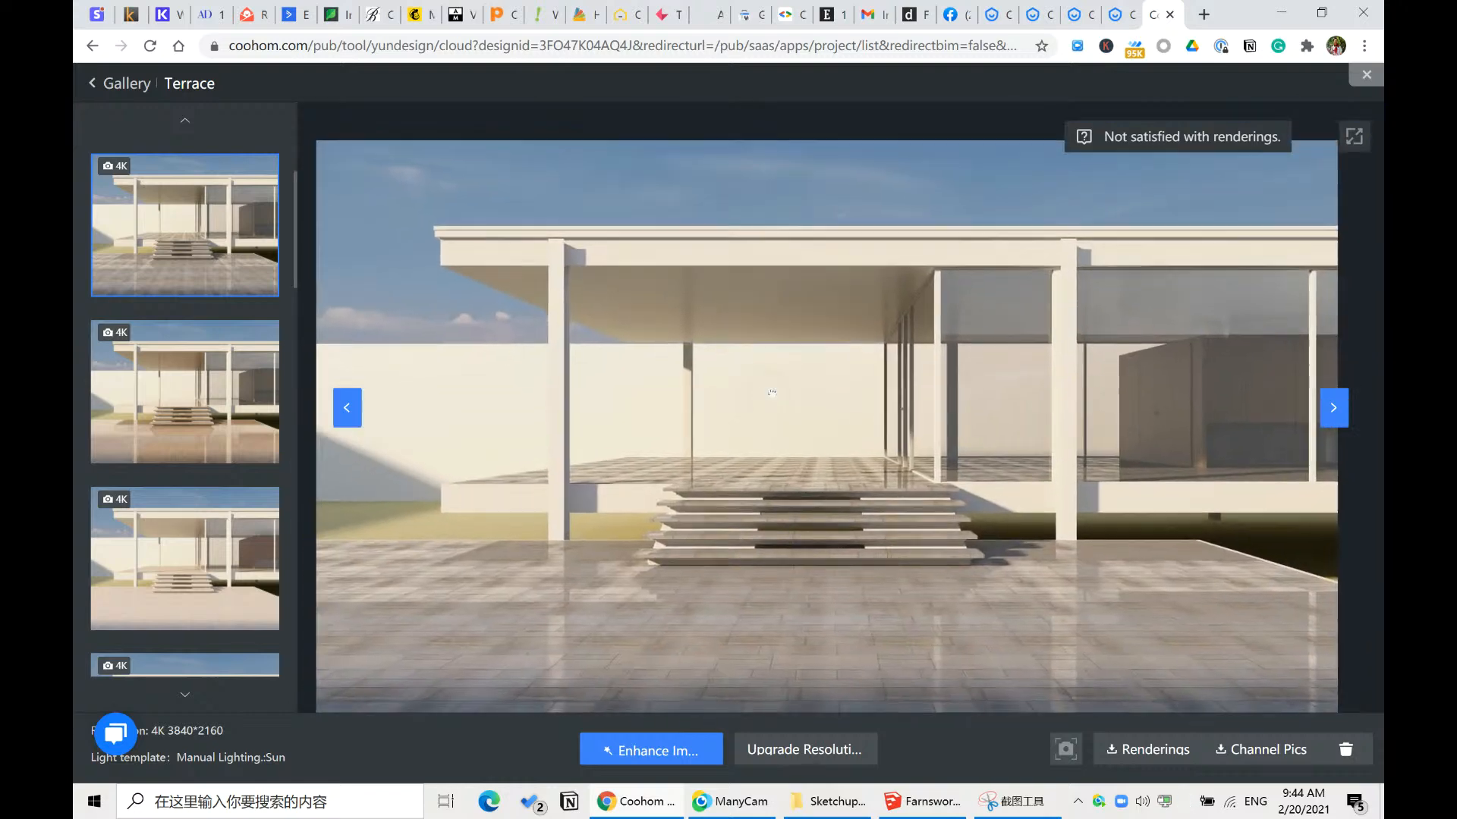
left_click_drag(771, 393, 785, 372)
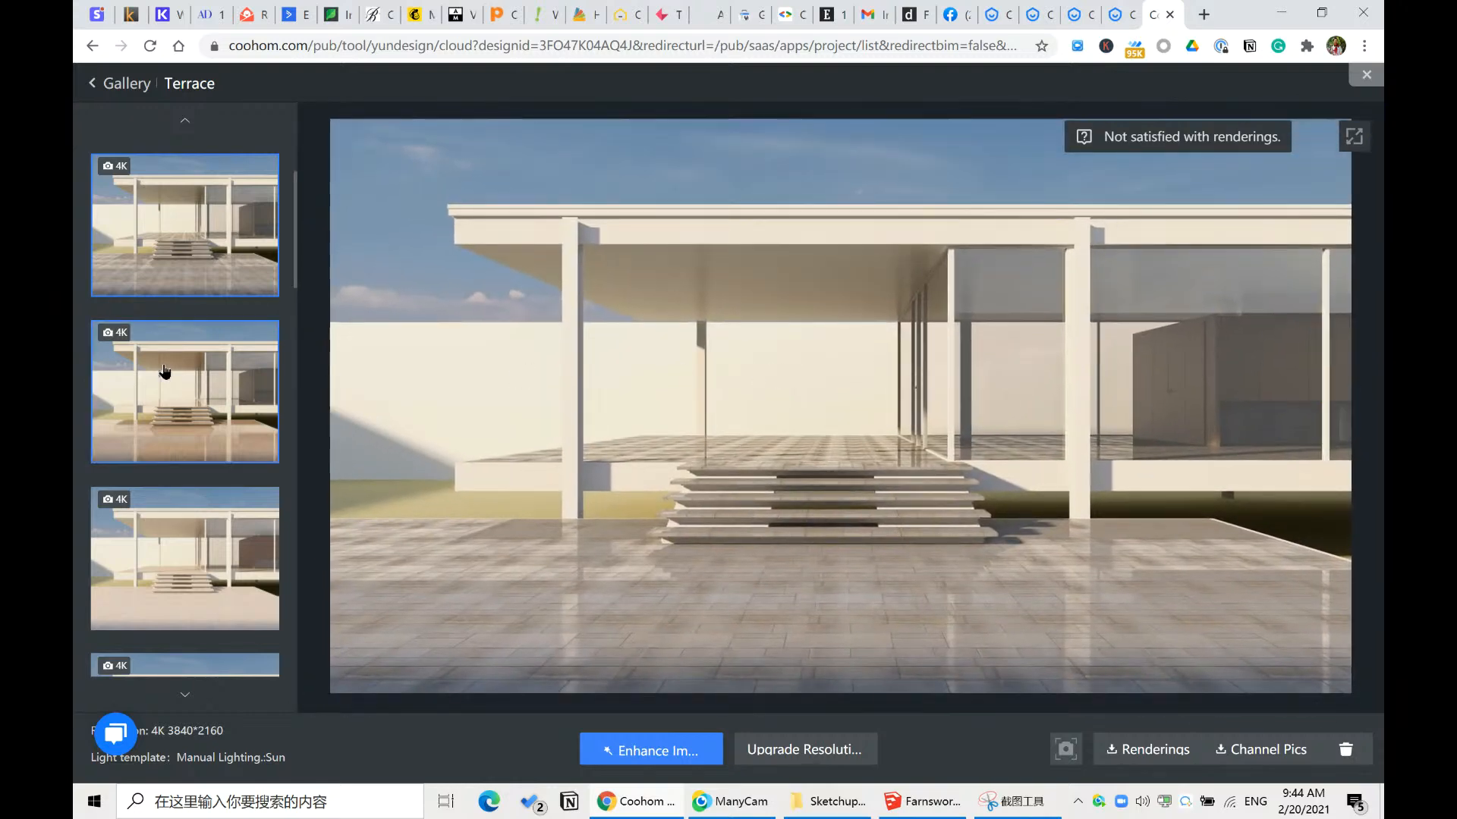
scroll(171, 373, "up", 2)
left_click(189, 251)
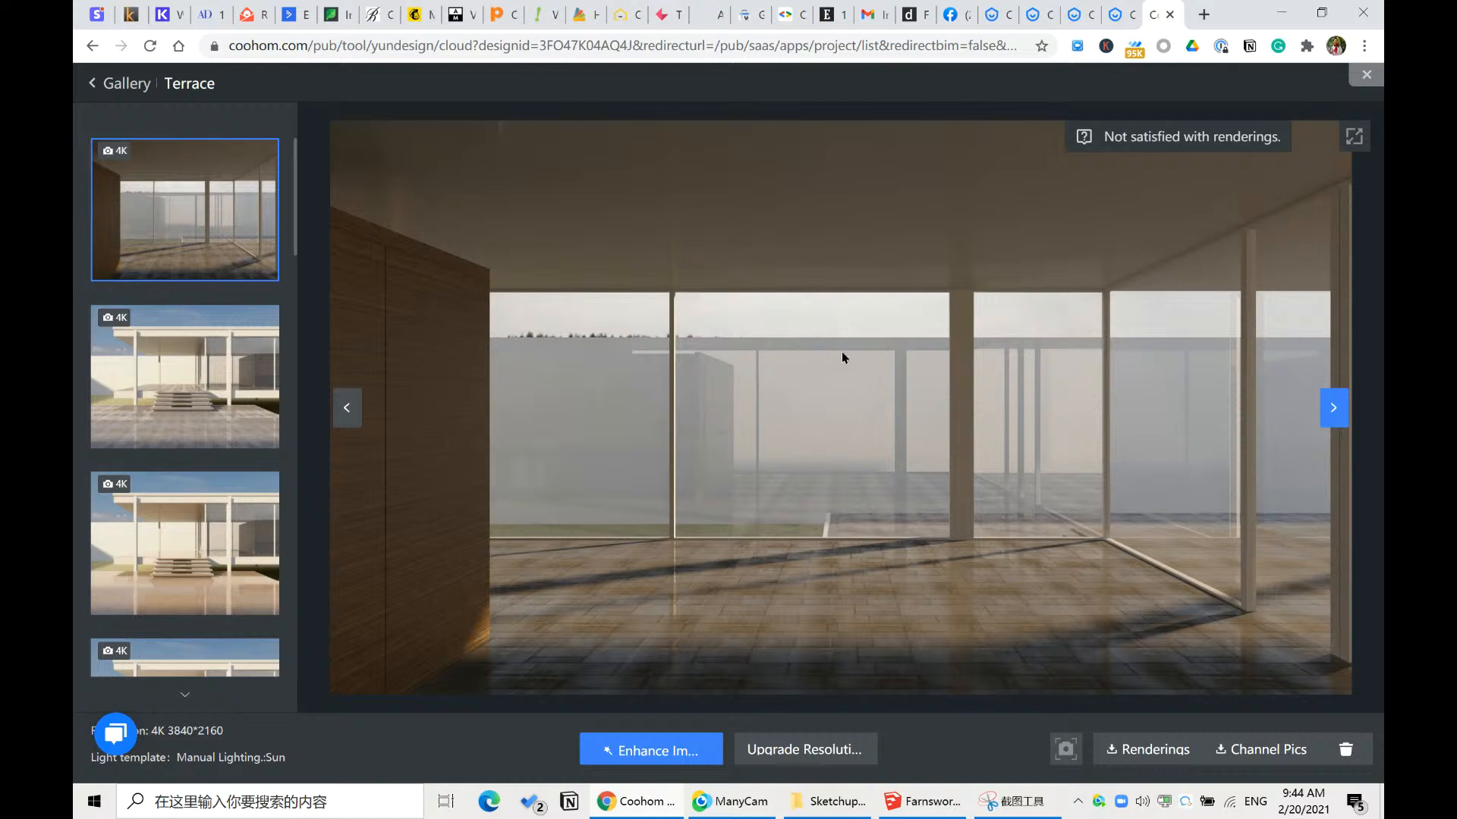
left_click(220, 366)
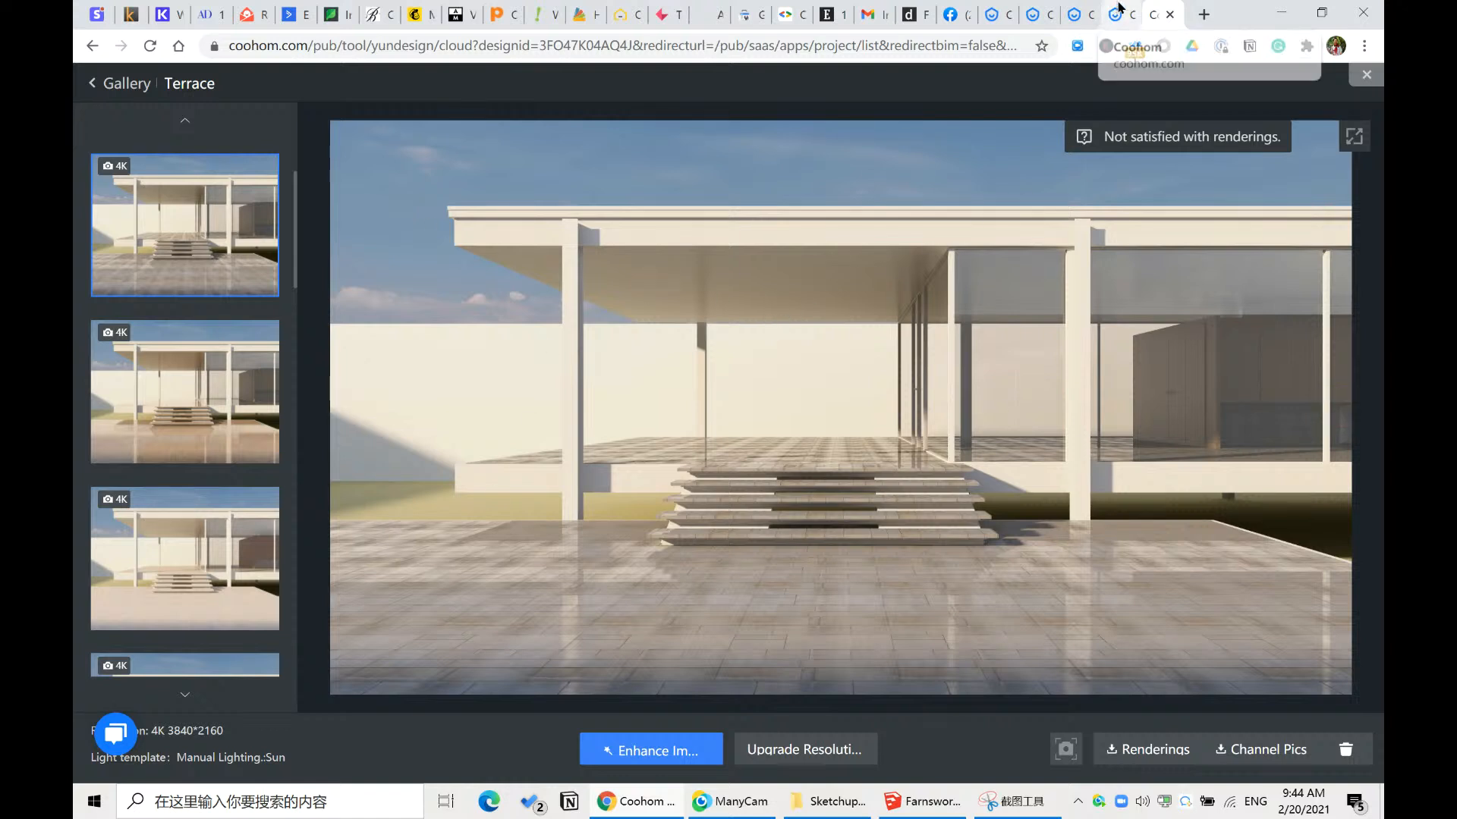
- Open the Untitled project last edited 11 hours ago from My Projects in the design tool and close the old project tabs
left_click(1082, 10)
mouse_move(379, 385)
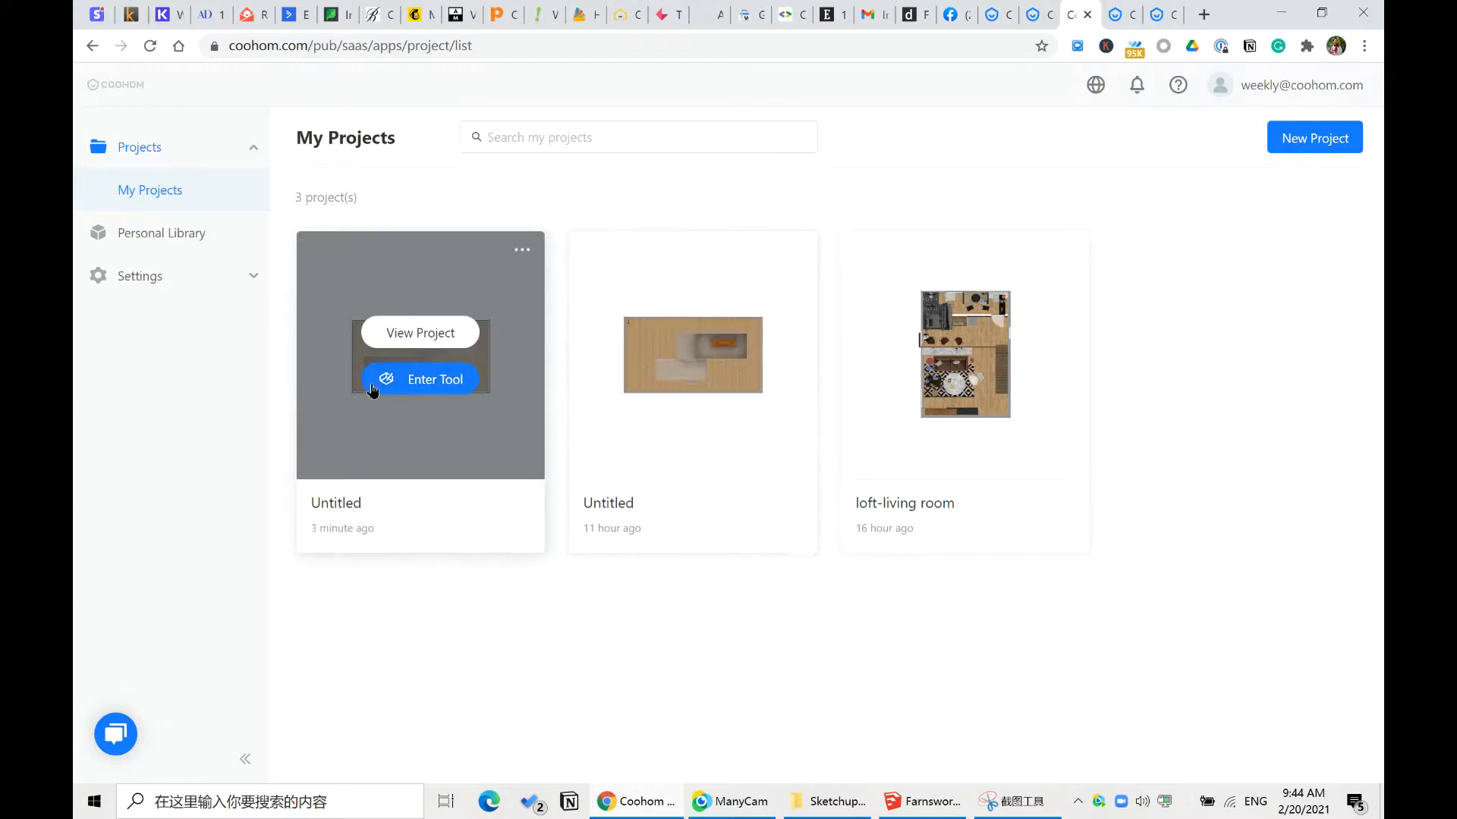
mouse_move(702, 383)
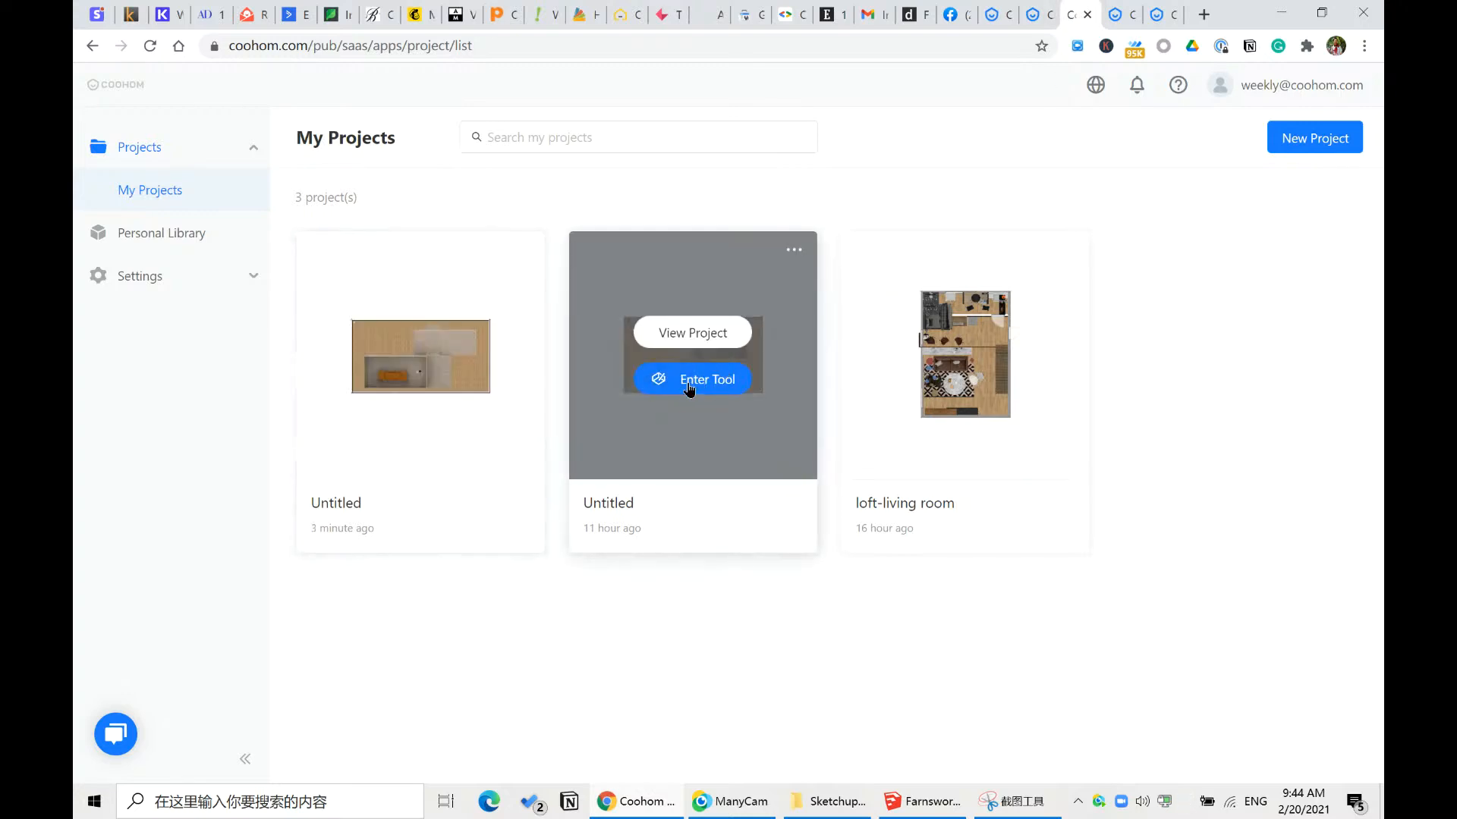
left_click(682, 383)
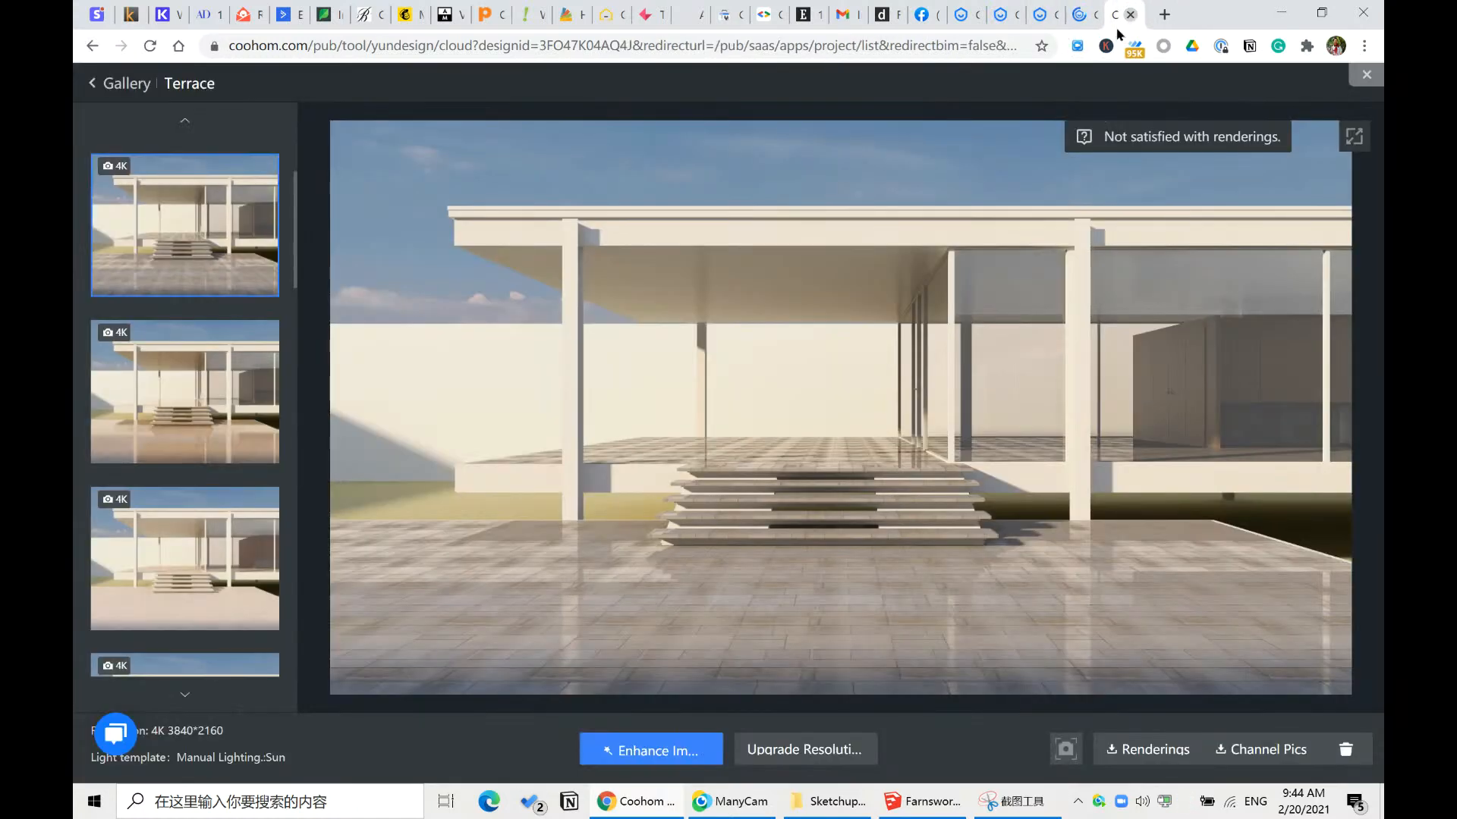
left_click(1131, 14)
left_click(1088, 6)
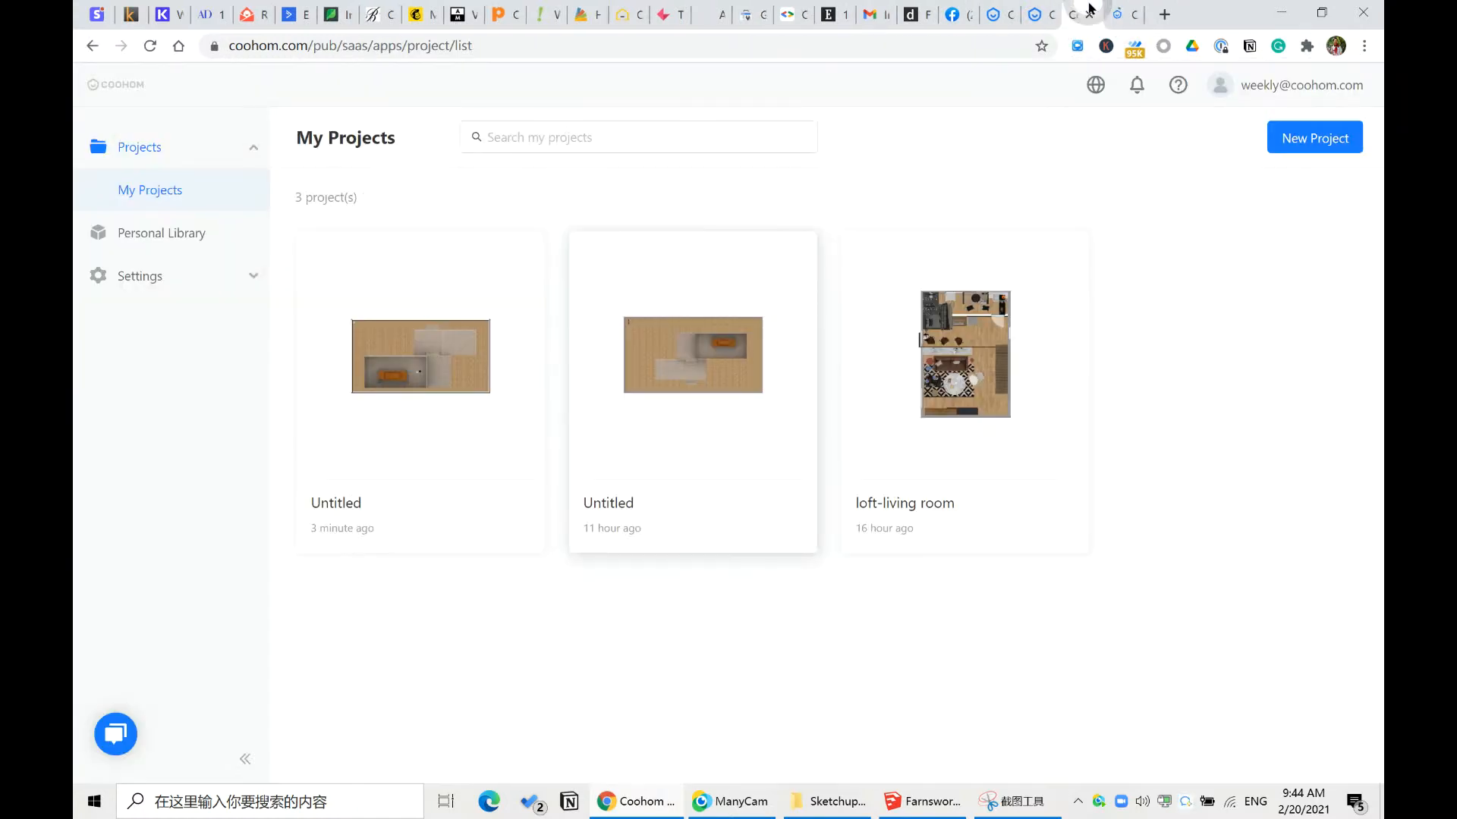
left_click(1089, 13)
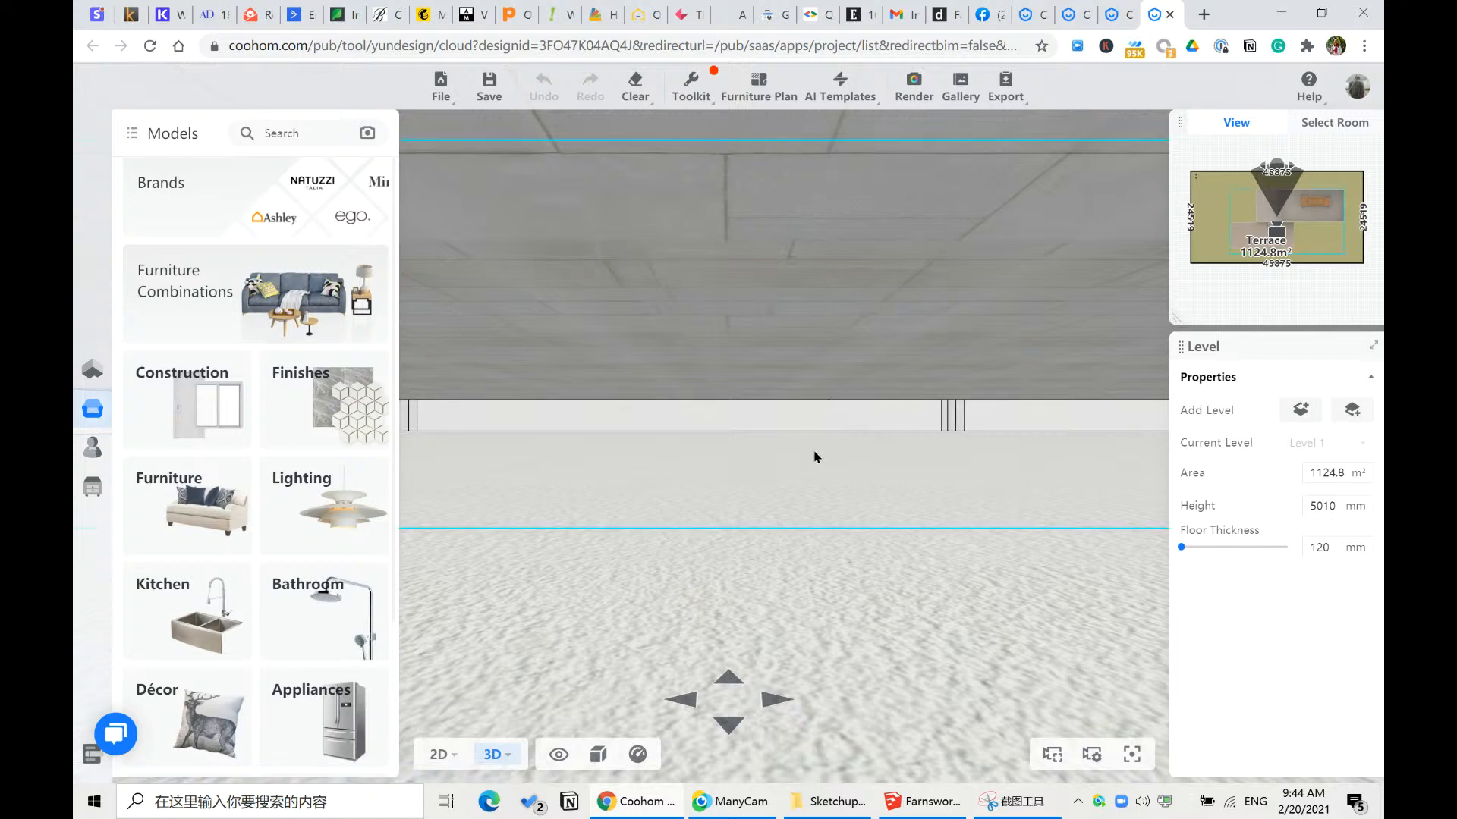
- Enter render mode and load the saved exterior snapshot facing the terrace steps as the camera view
left_click(913, 85)
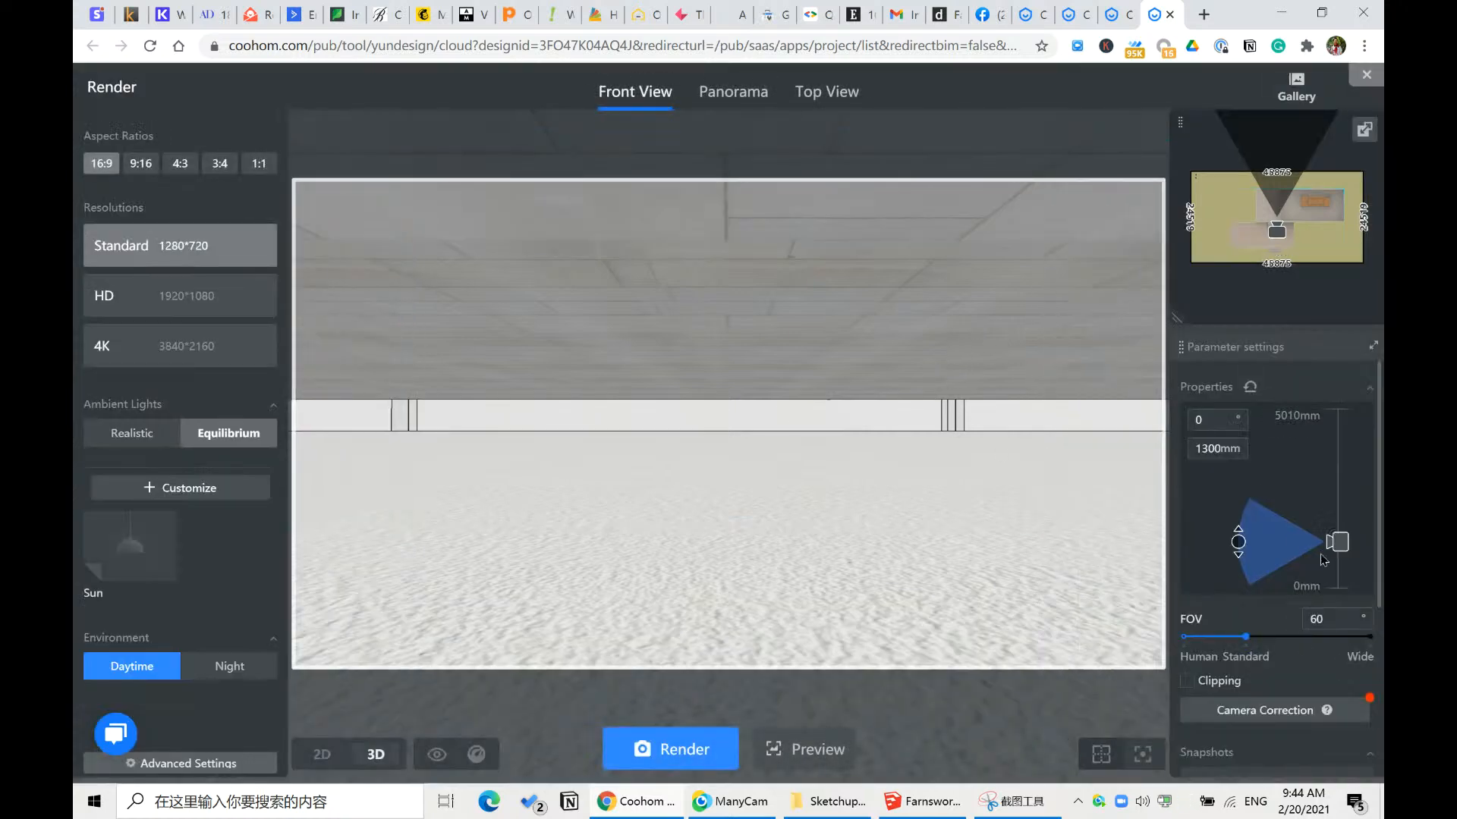
scroll(1324, 559, "down", 4)
left_click(1343, 607)
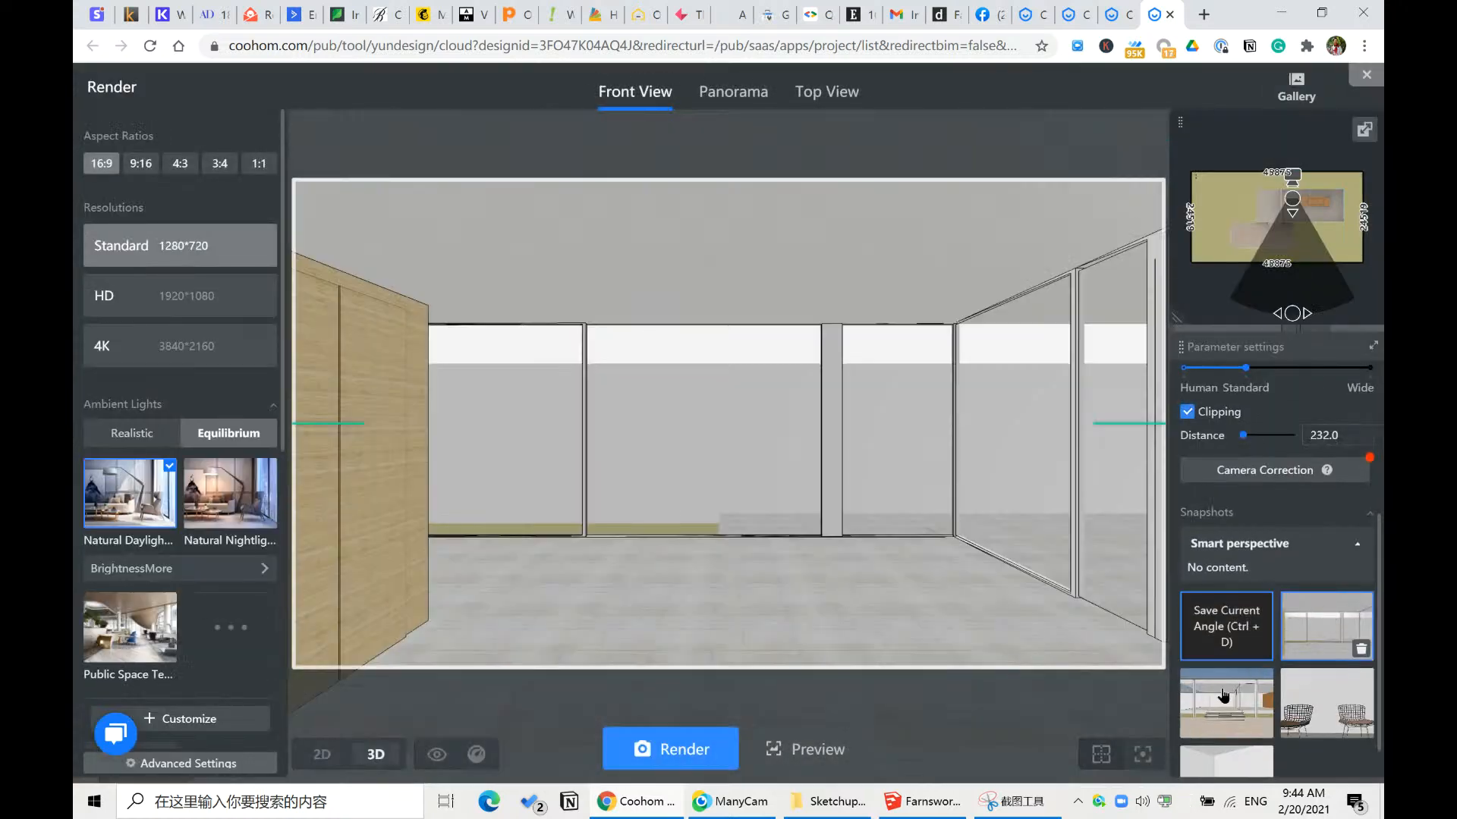
left_click(1226, 674)
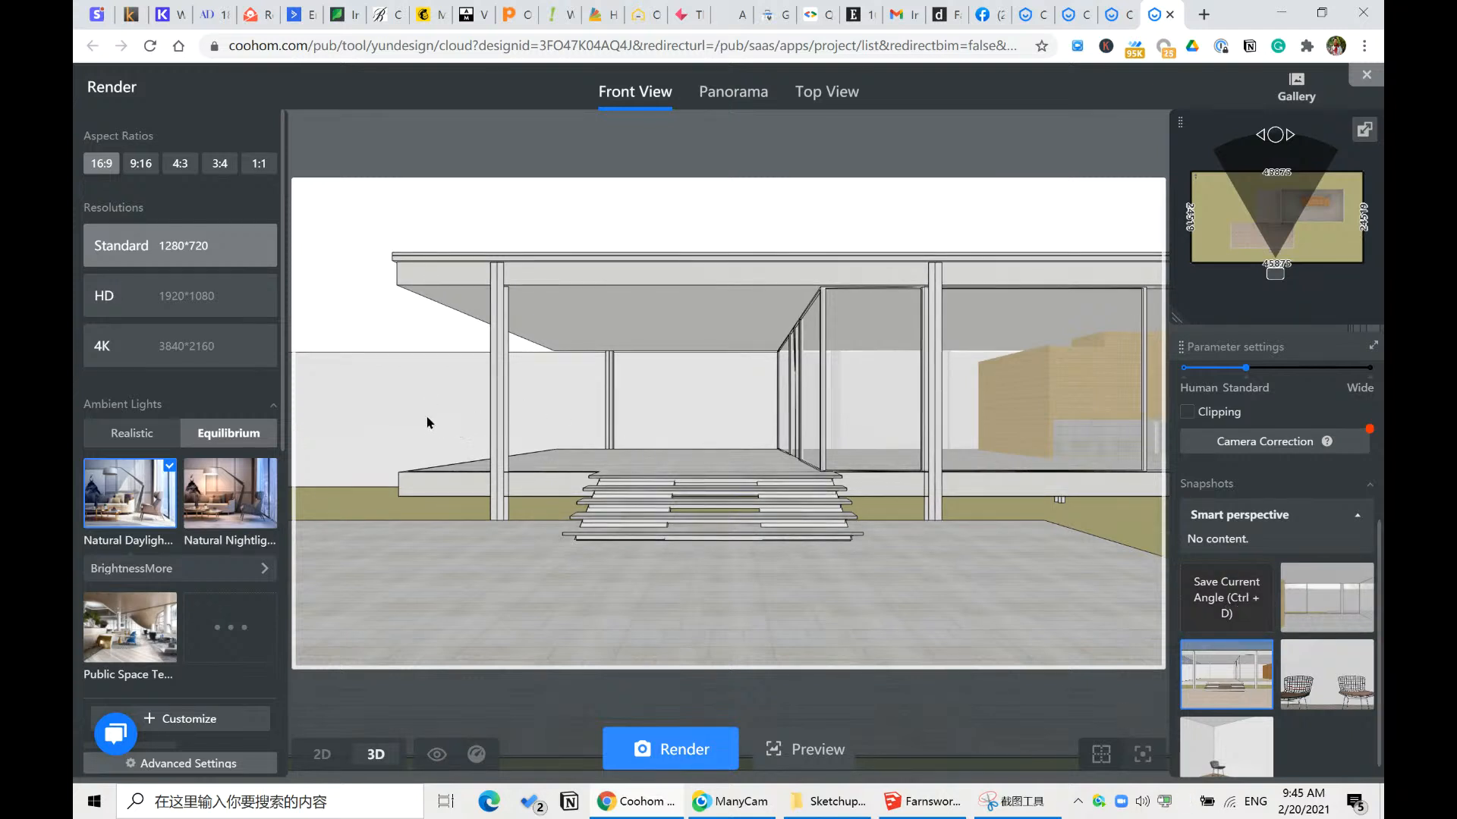
- Apply the realistic Outdoor Reality Daytime light template to the exterior view
left_click(146, 433)
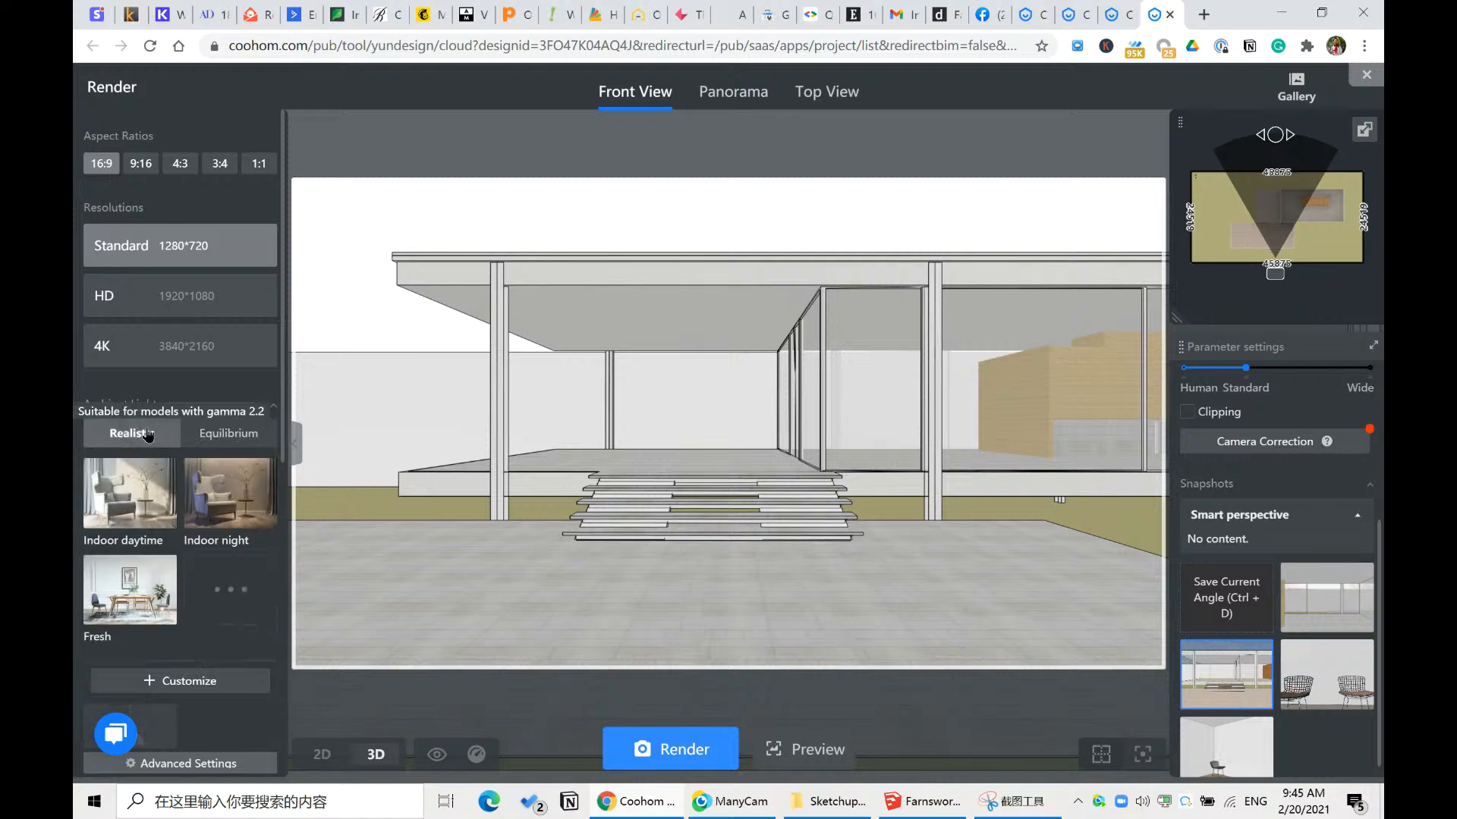
left_click(232, 590)
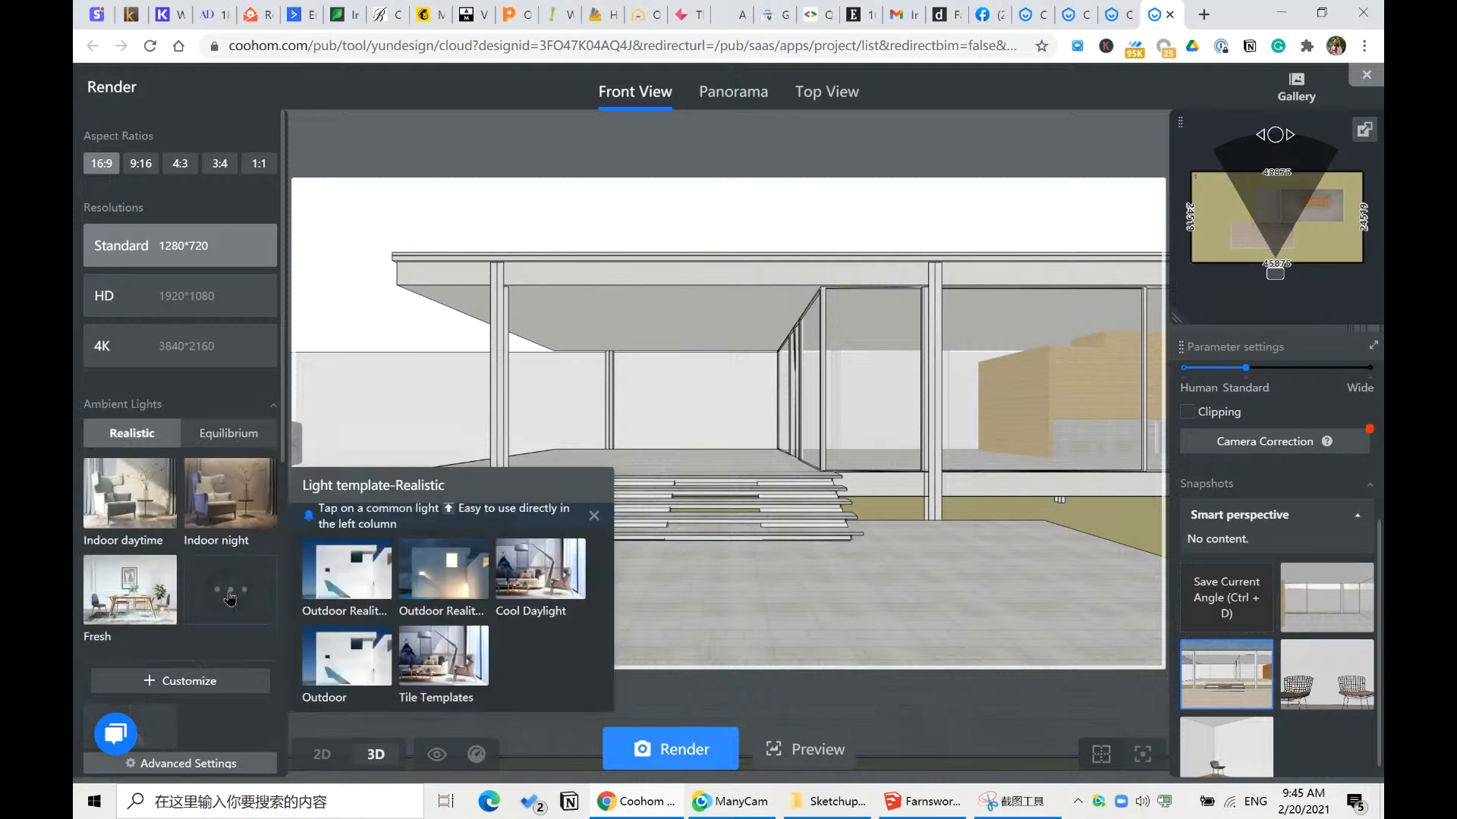
left_click(350, 570)
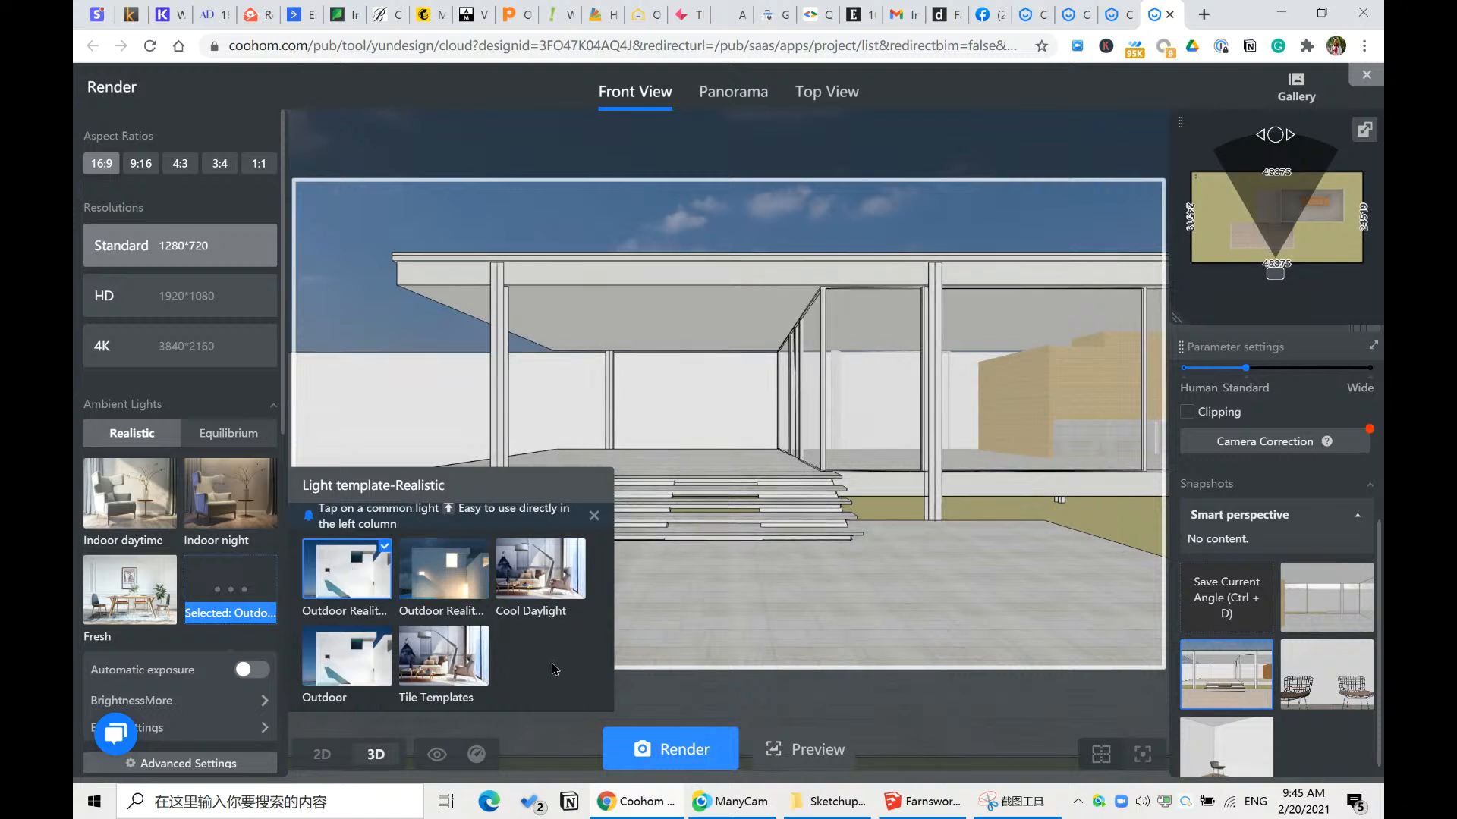
left_click(213, 398)
- Create a custom lighting scheme named V1 based on the realistic Outdoor Reality Daytime template
scroll(180, 453, "down", 2)
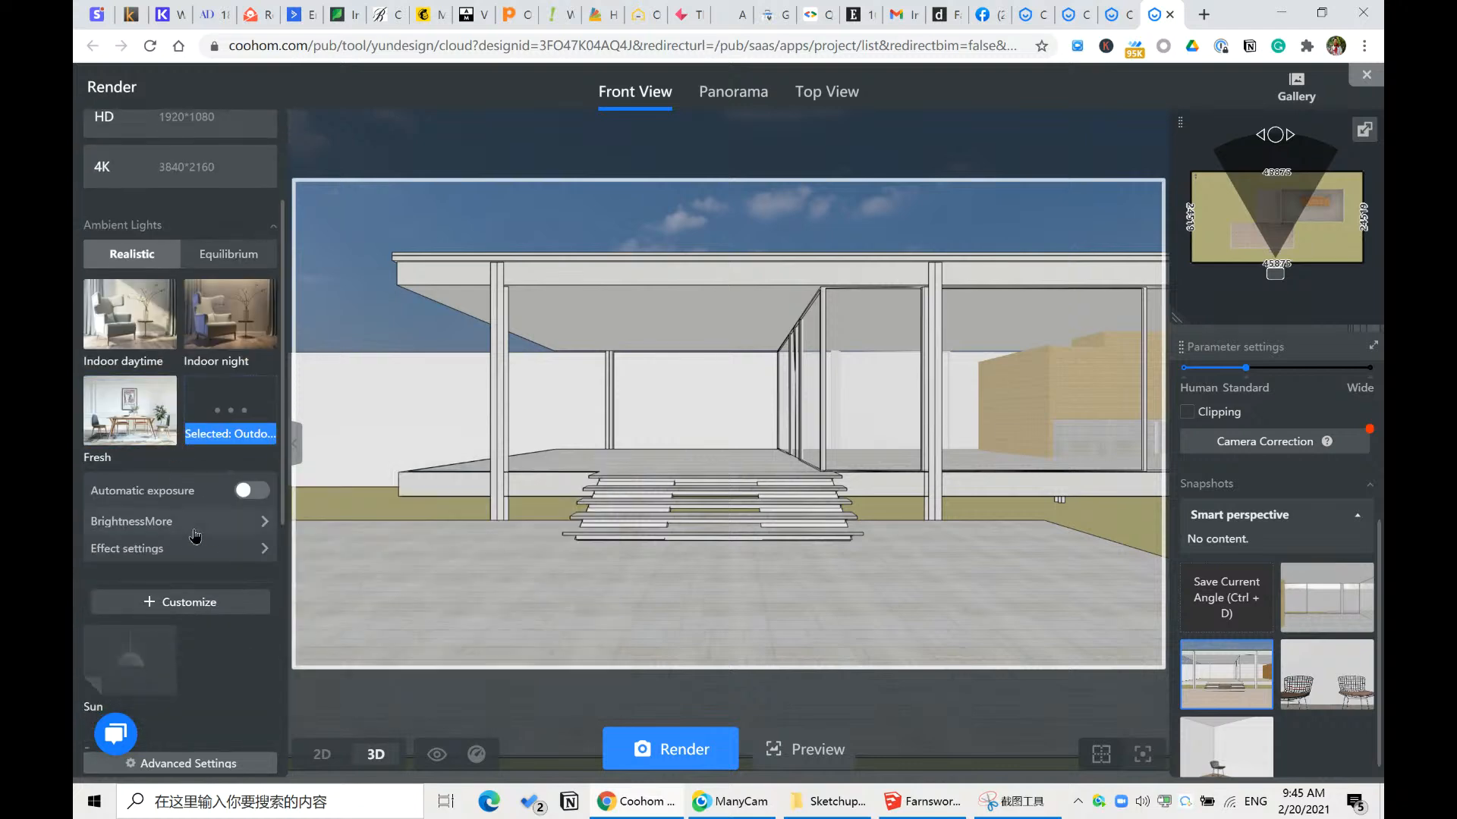
left_click(202, 604)
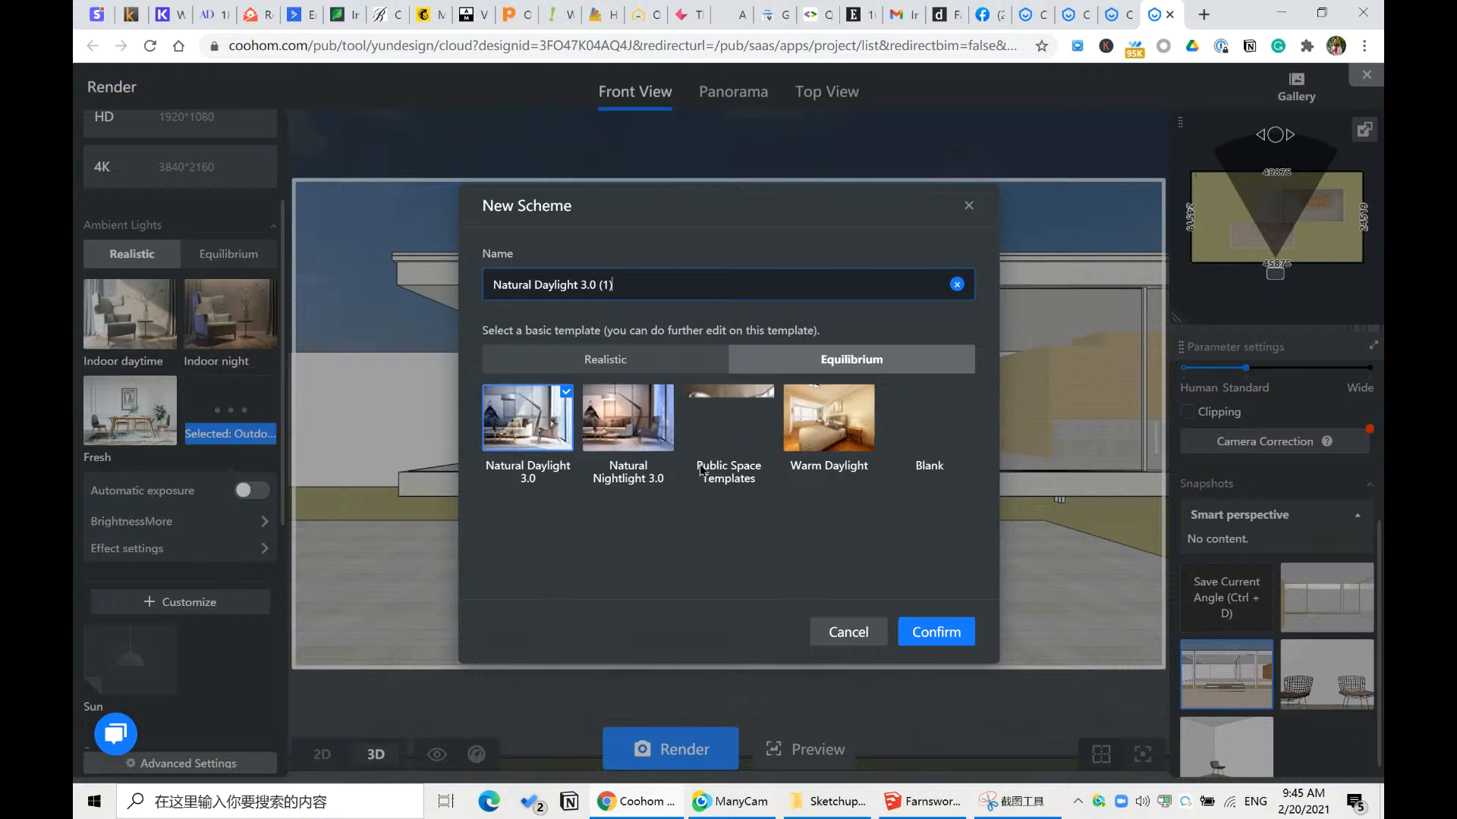
left_click(626, 359)
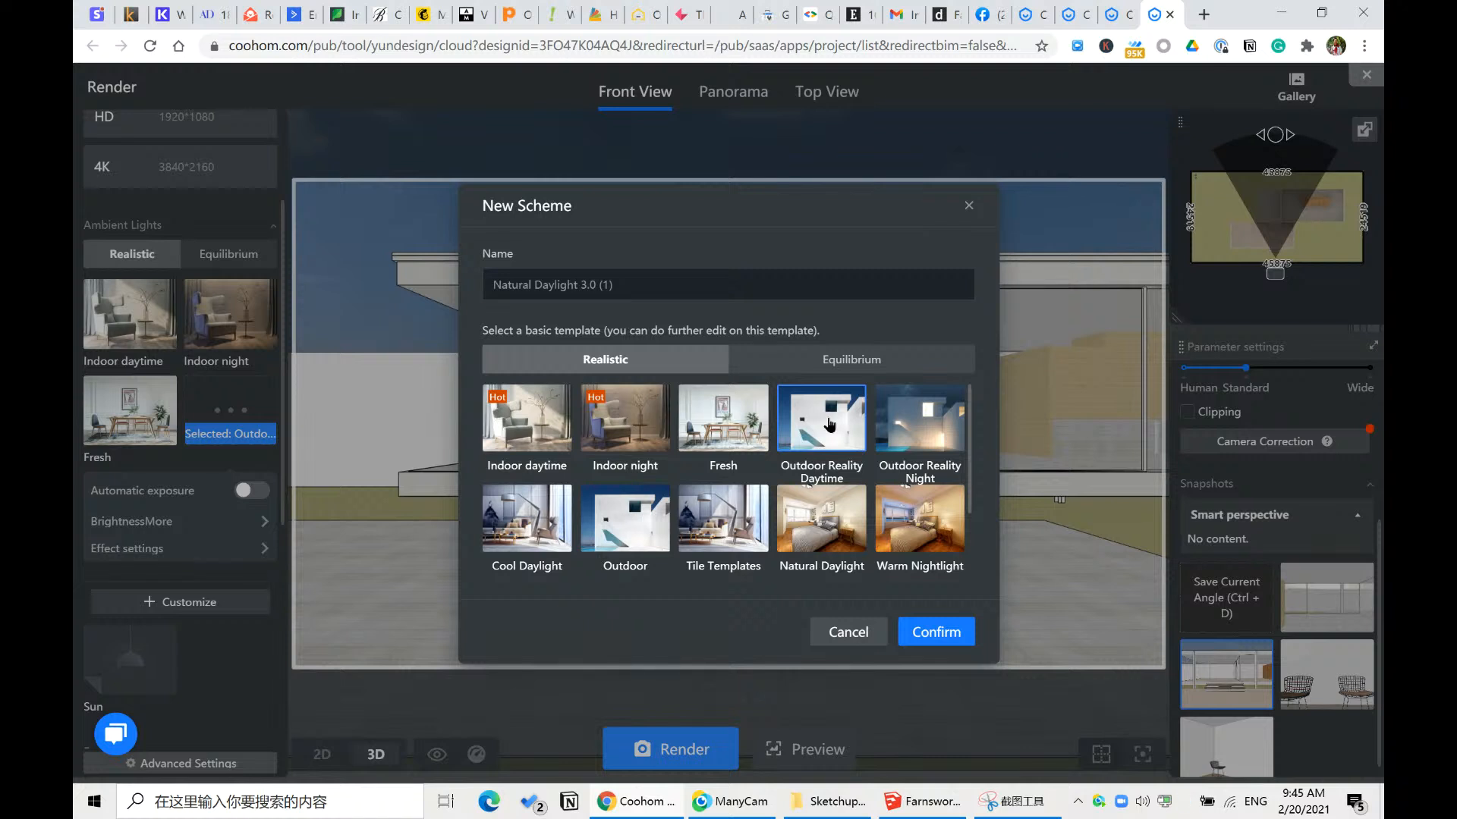
left_click(830, 425)
left_click(621, 285)
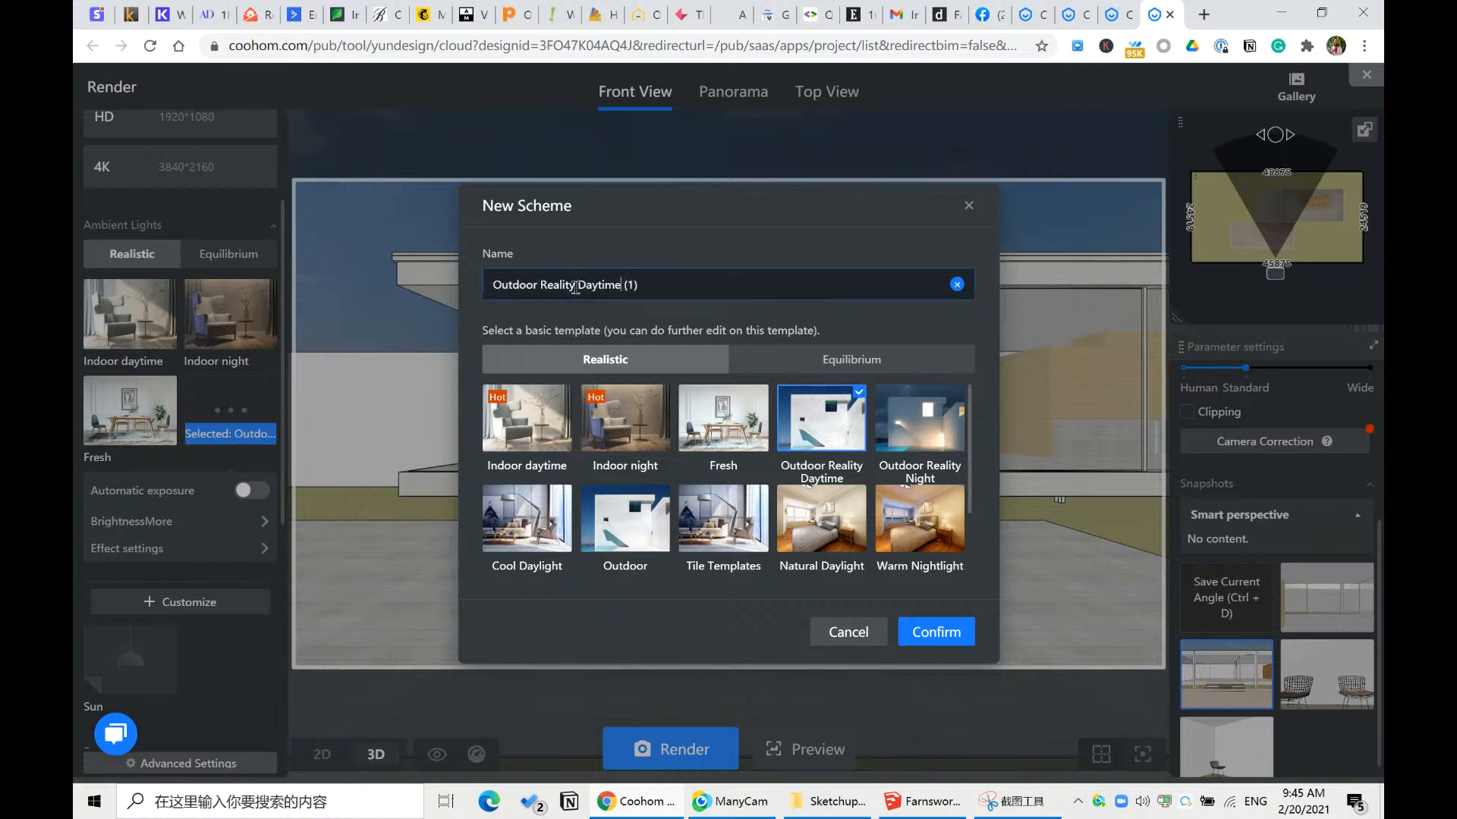
left_click_drag(490, 285, 729, 283)
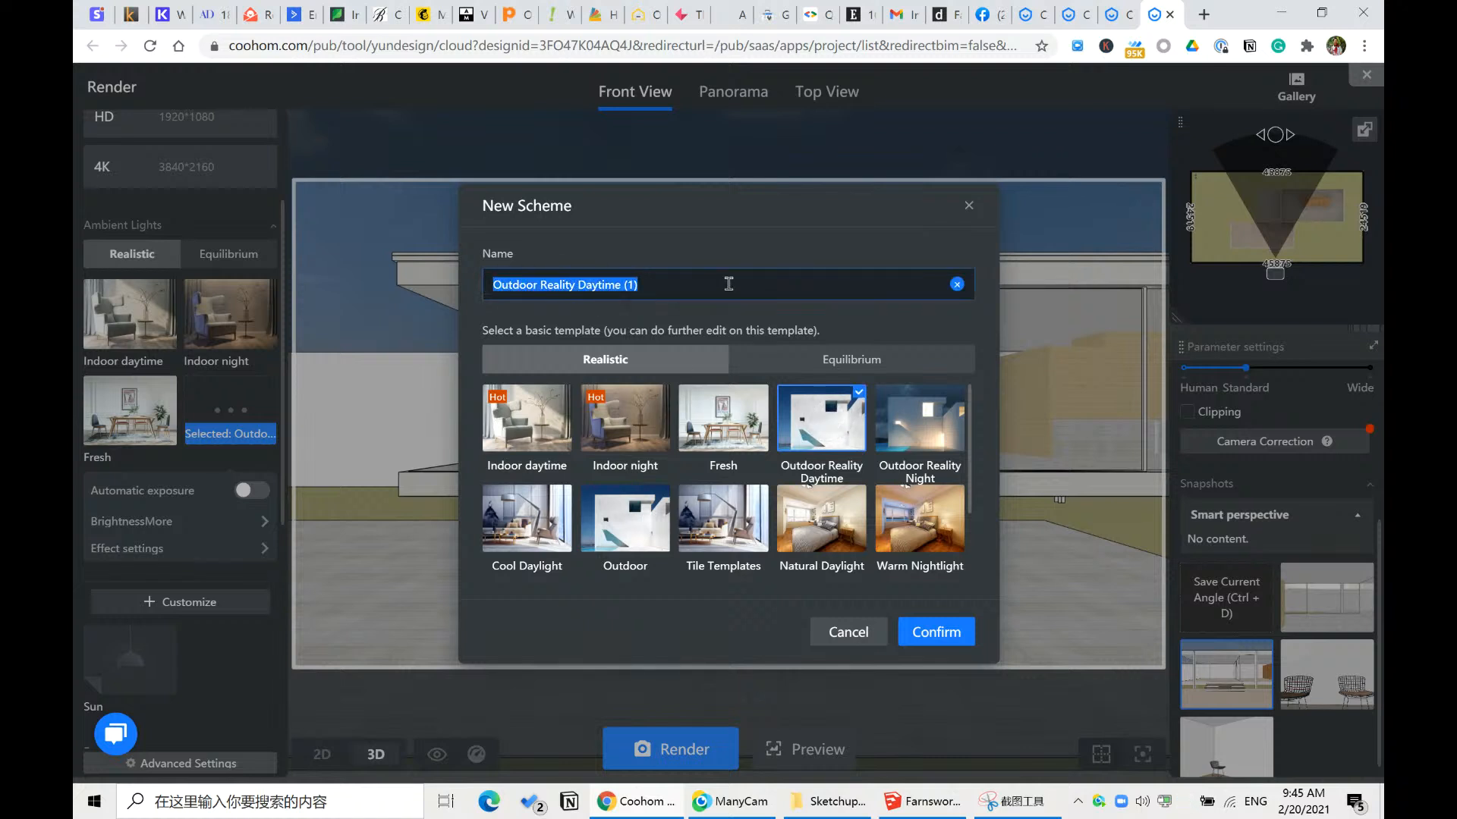
key("Caps_Lock")
type("V")
key("Caps_Lock")
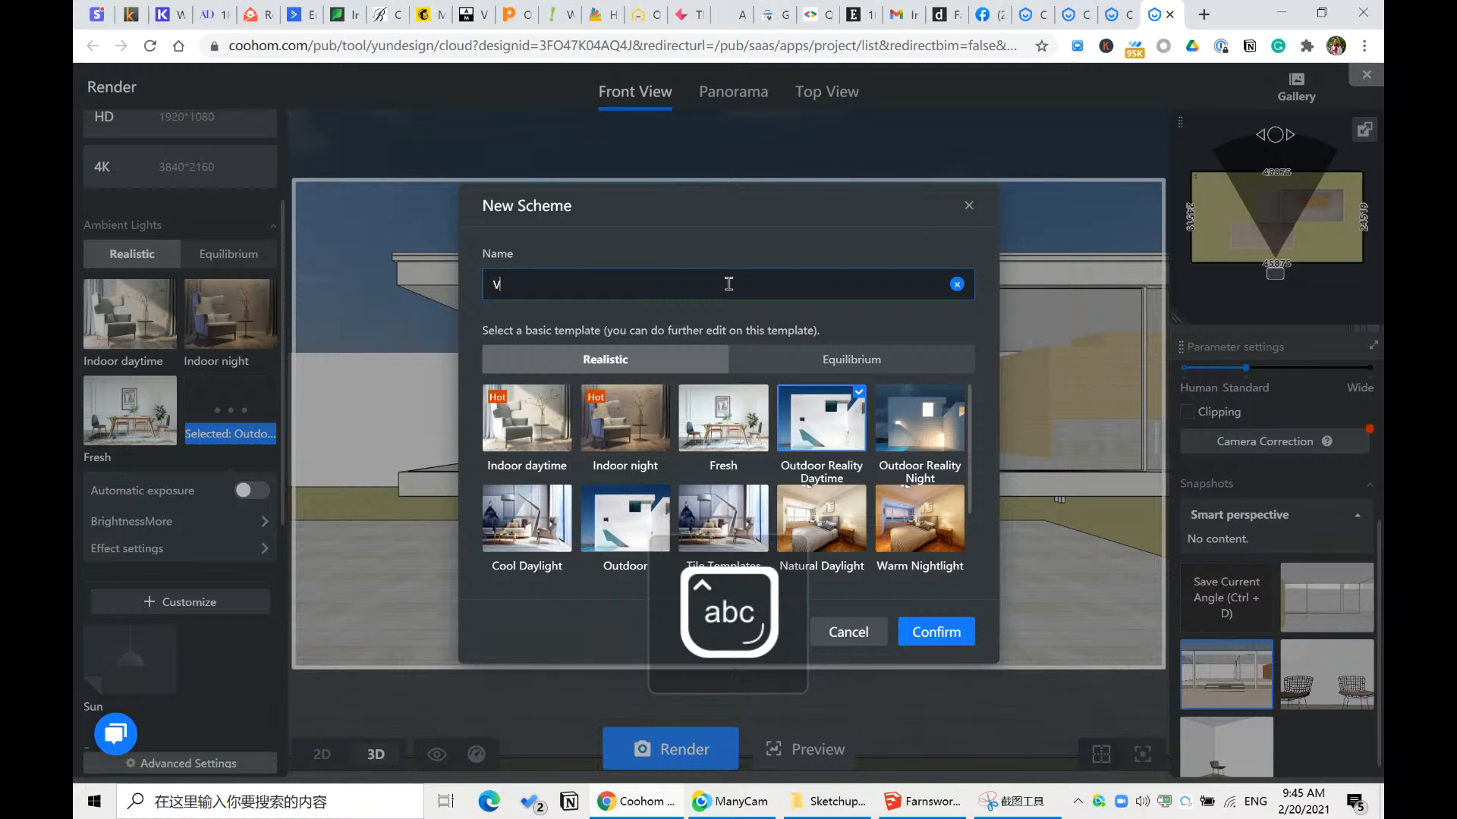
key("Caps_Lock")
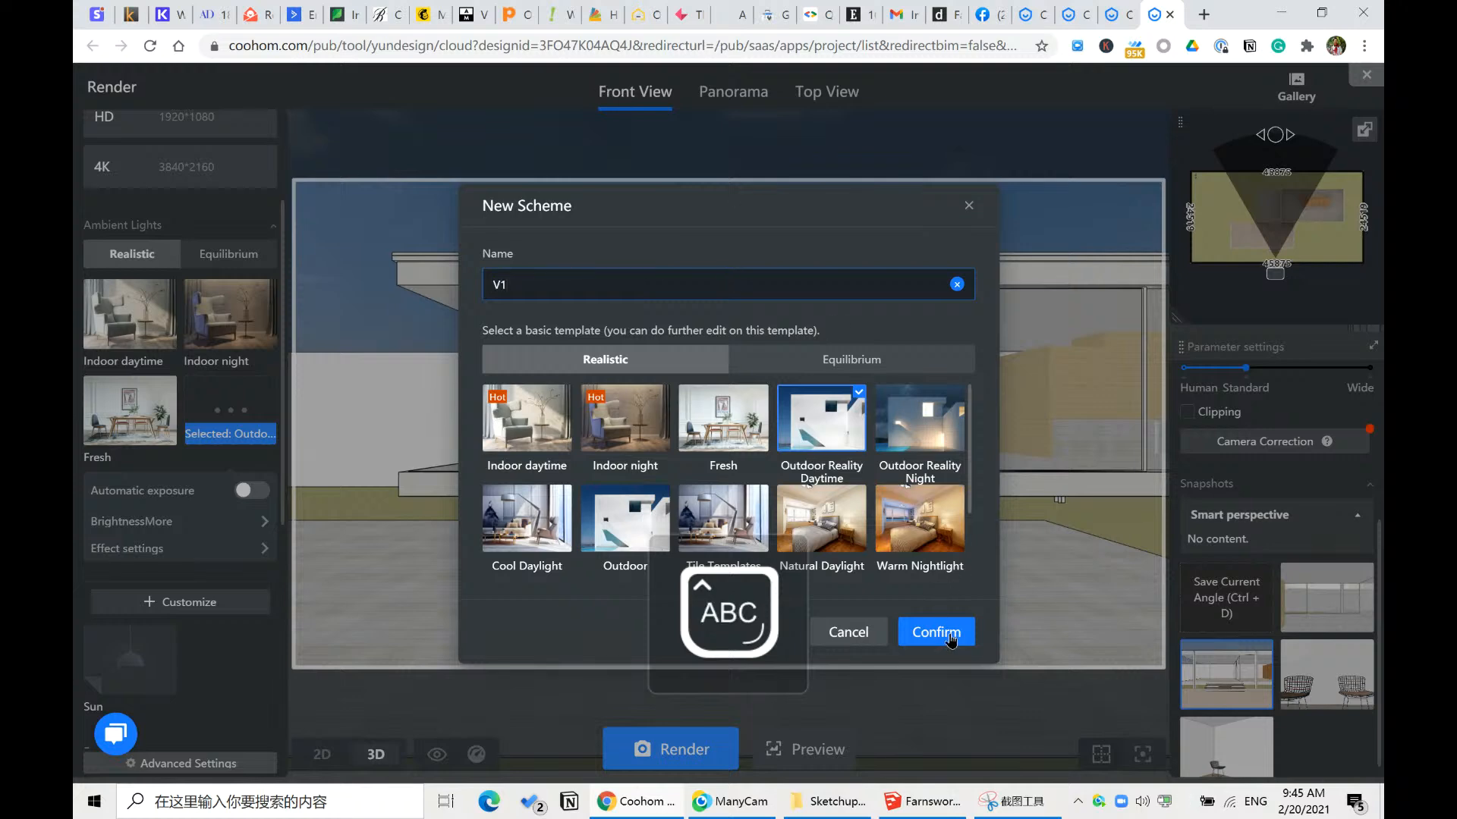
left_click(949, 633)
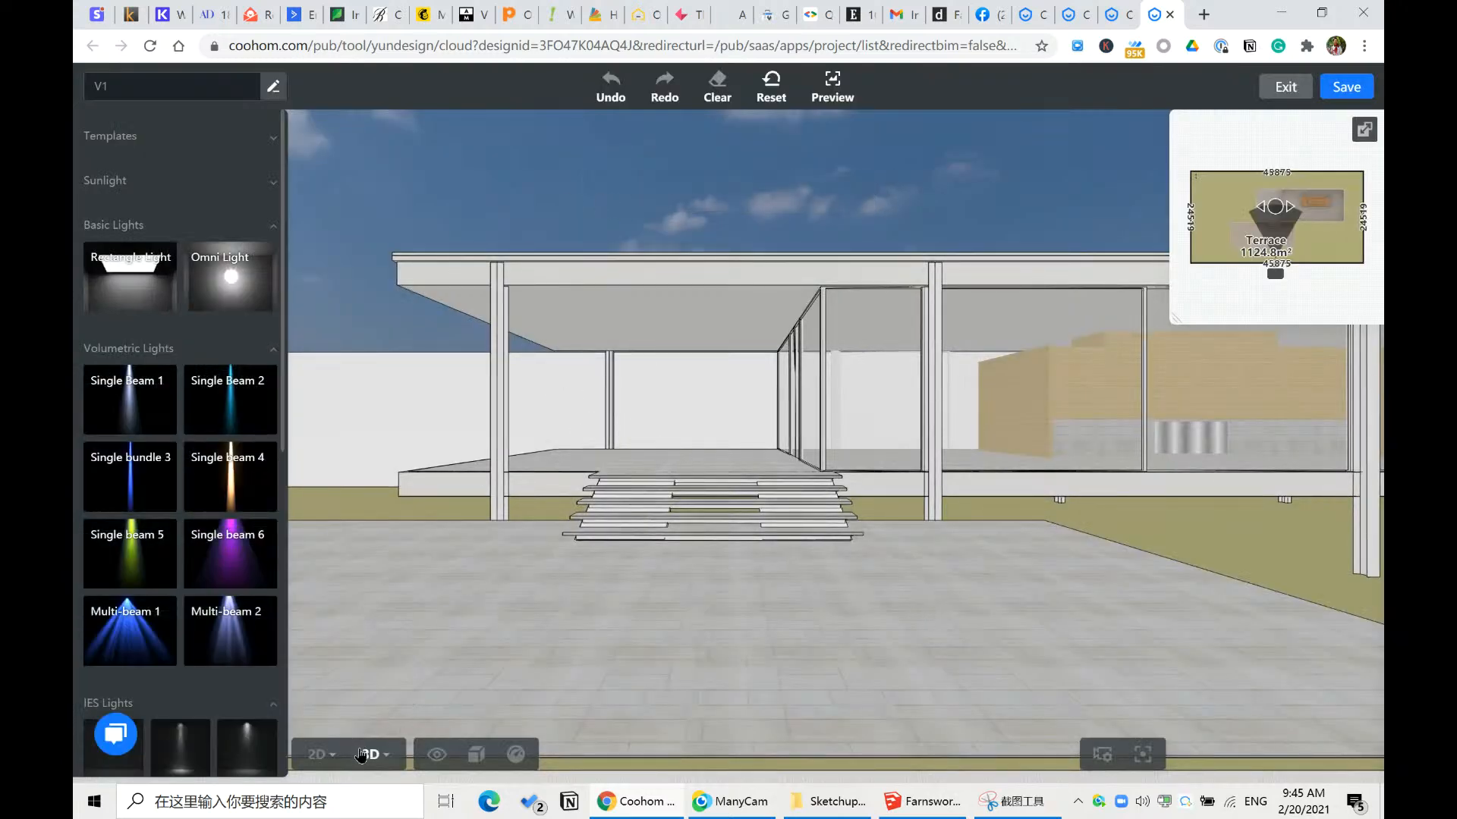
- Show the floor plan as the main view and turn on sunlight for the V1 scheme
left_click(1364, 131)
scroll(228, 394, "down", 4)
scroll(218, 396, "up", 5)
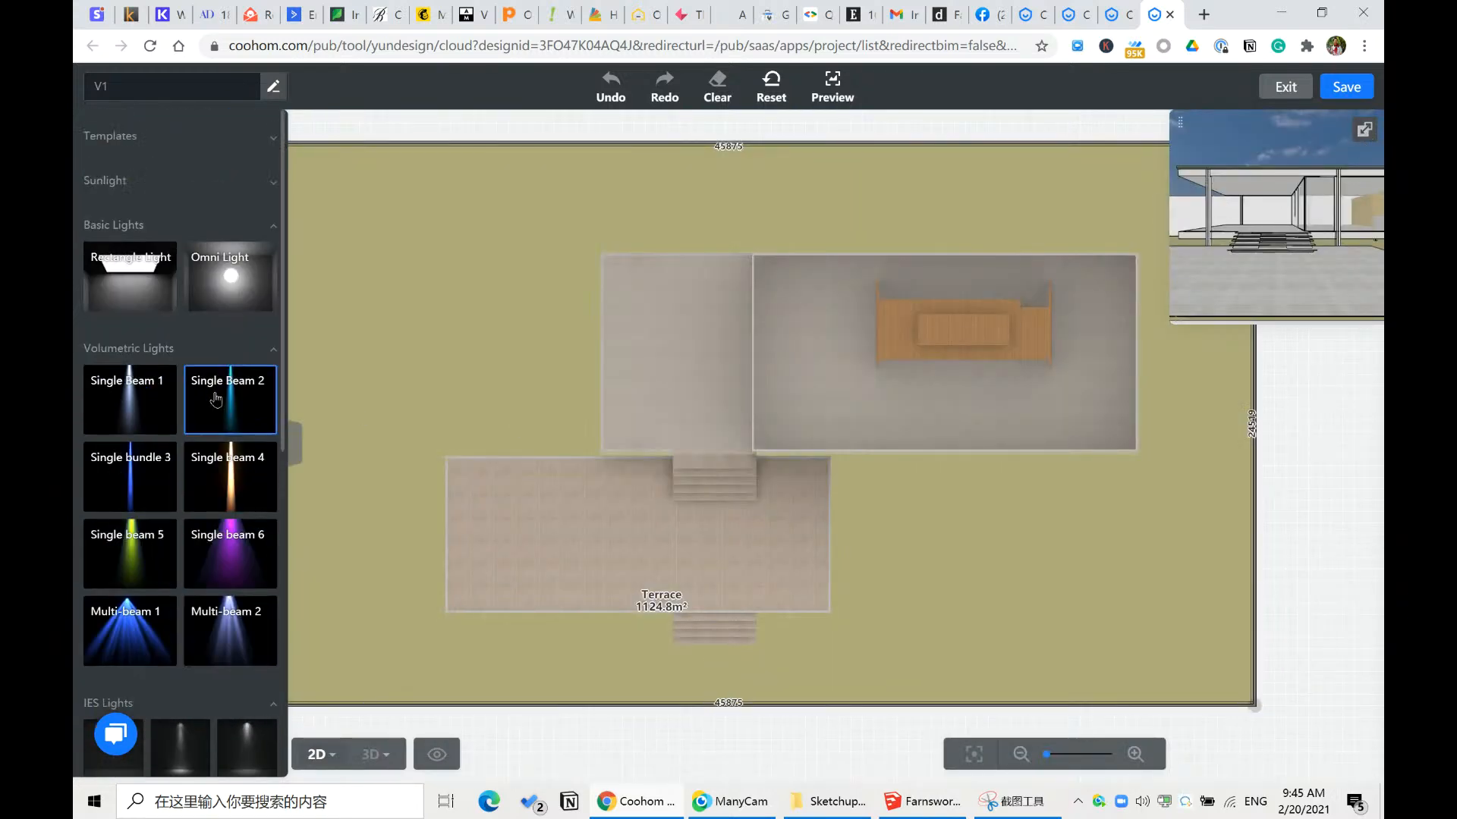
left_click(134, 185)
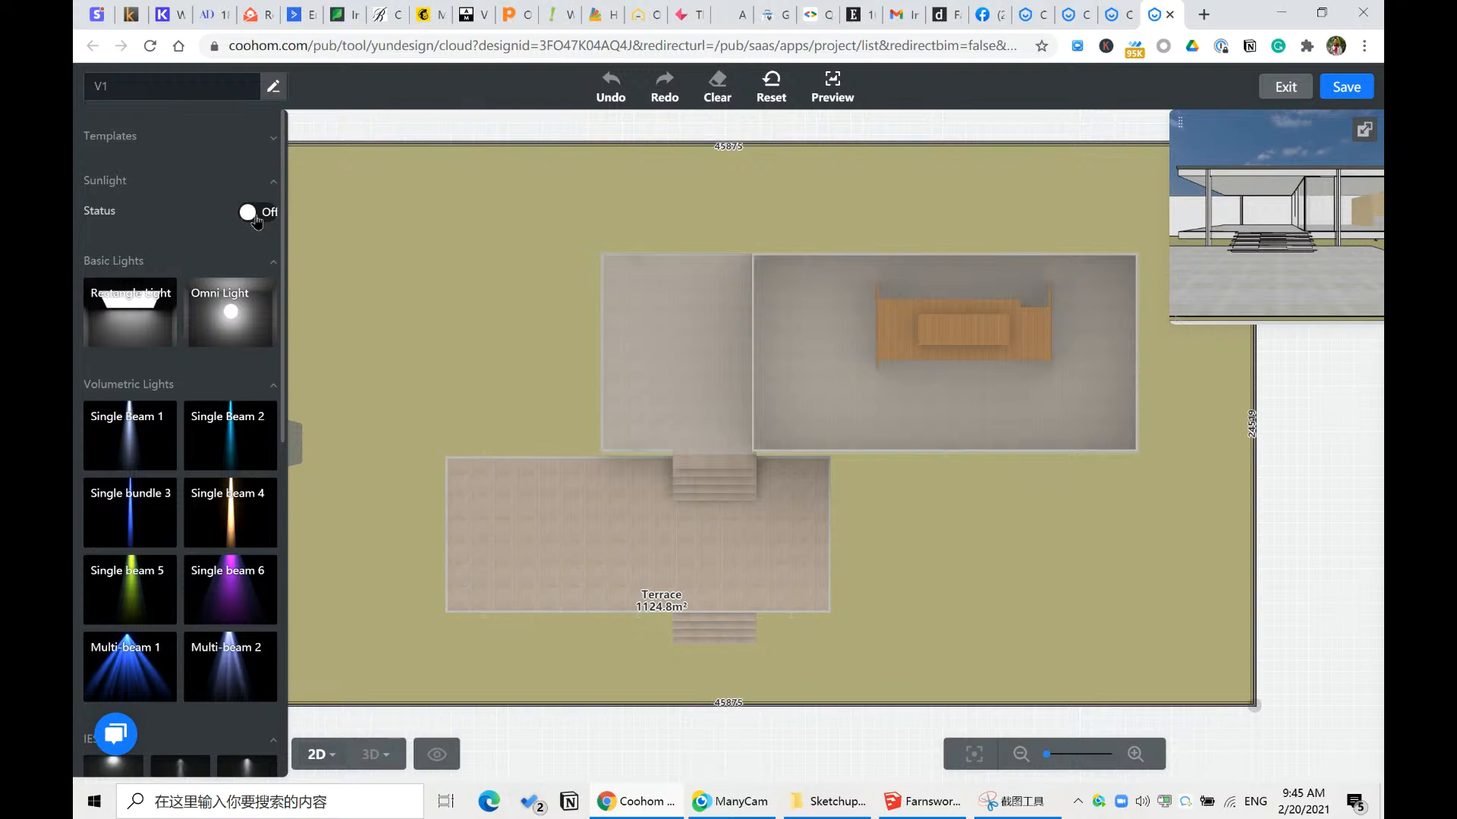
left_click(257, 213)
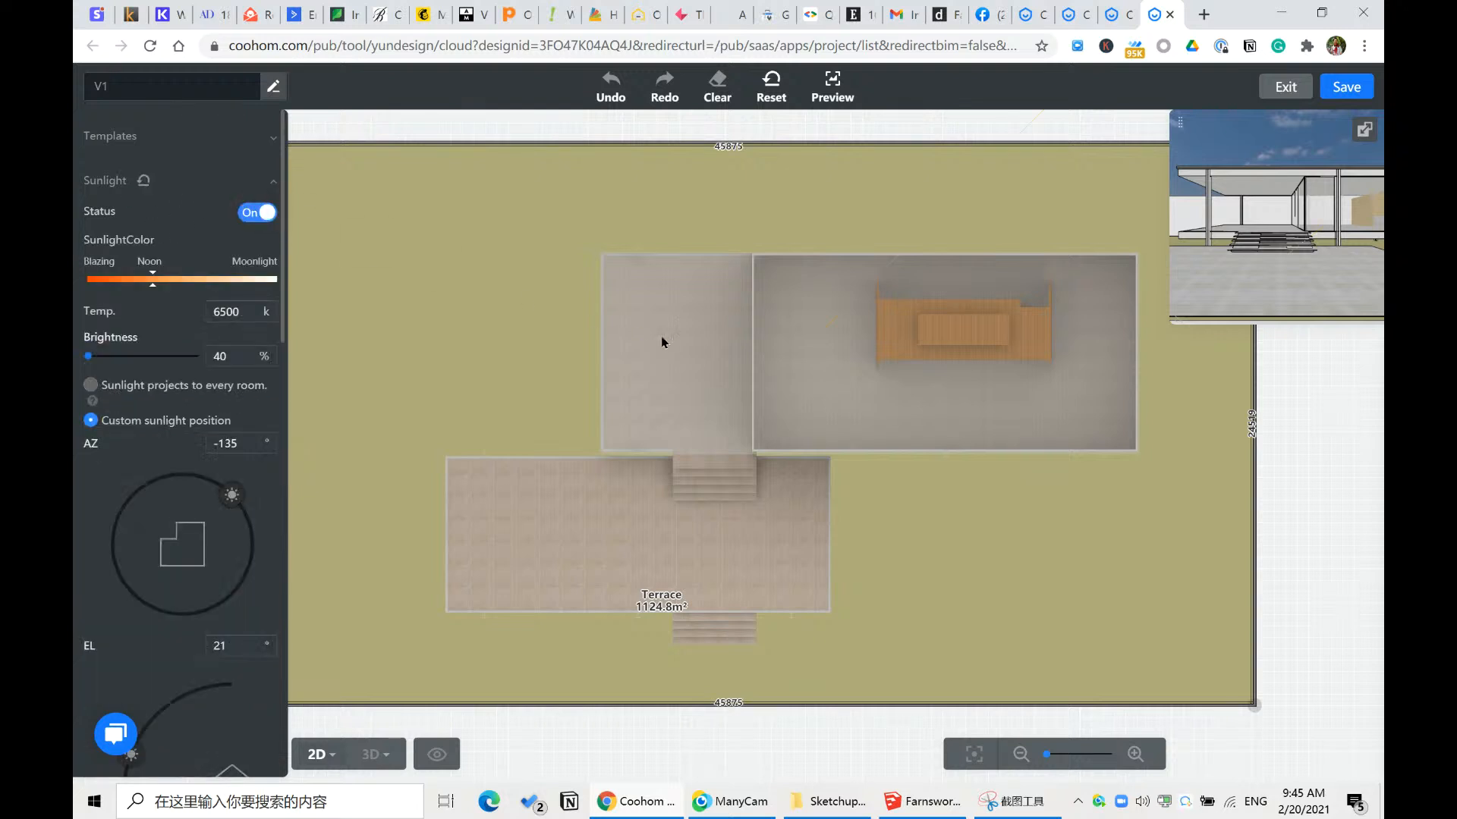
- Move the sun beyond the plan's lower-right corner to an azimuth of 143° and save the V1 lighting scheme
scroll(777, 443, "down", 5)
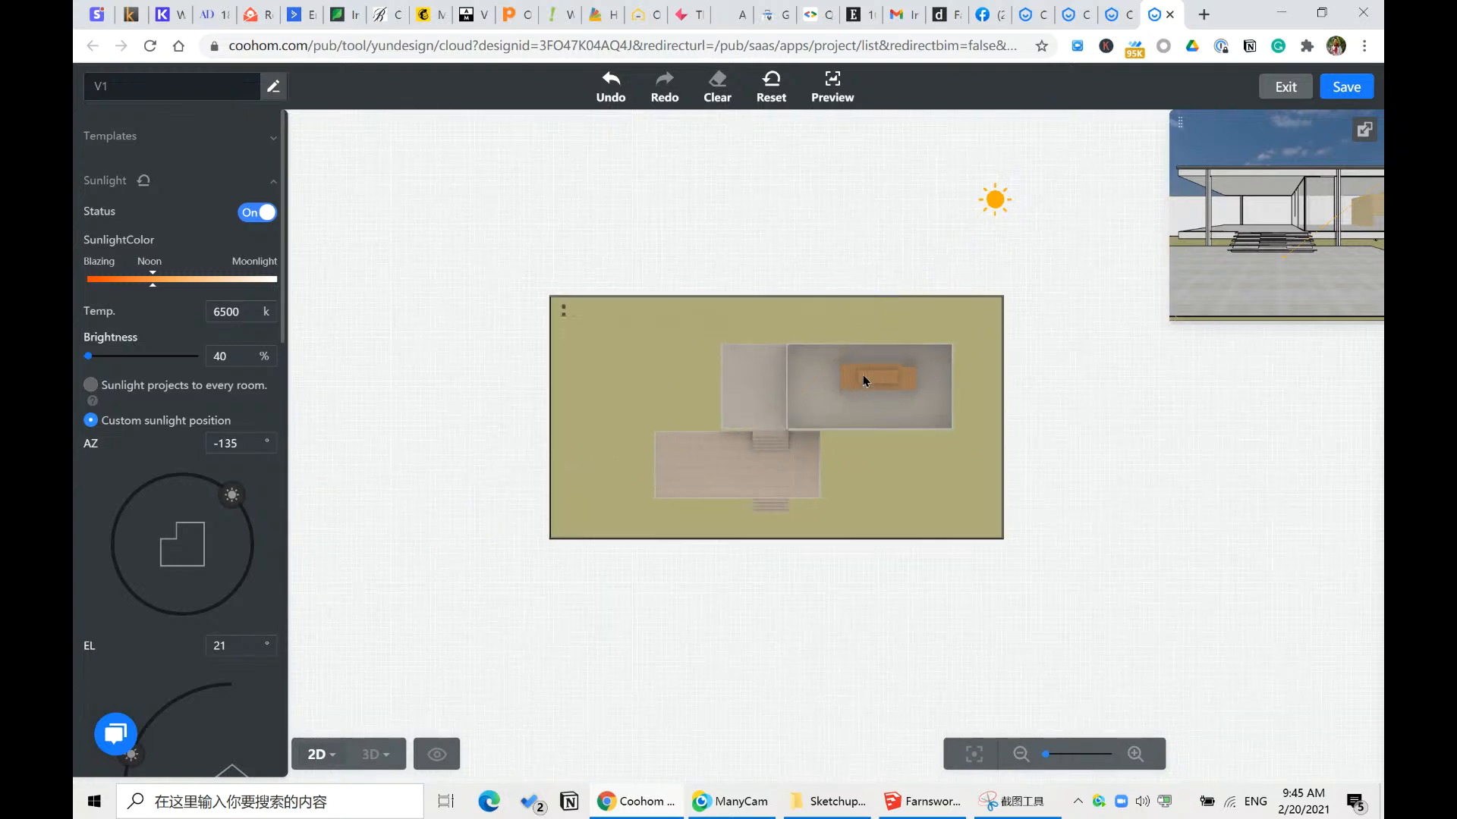
mouse_move(994, 202)
left_mouse_down()
mouse_move(943, 157)
mouse_move(647, 156)
mouse_move(491, 289)
mouse_move(676, 453)
mouse_move(747, 493)
mouse_move(858, 464)
mouse_move(846, 477)
left_mouse_up()
mouse_move(1019, 608)
left_mouse_down()
mouse_move(1031, 596)
mouse_move(1023, 607)
left_mouse_up()
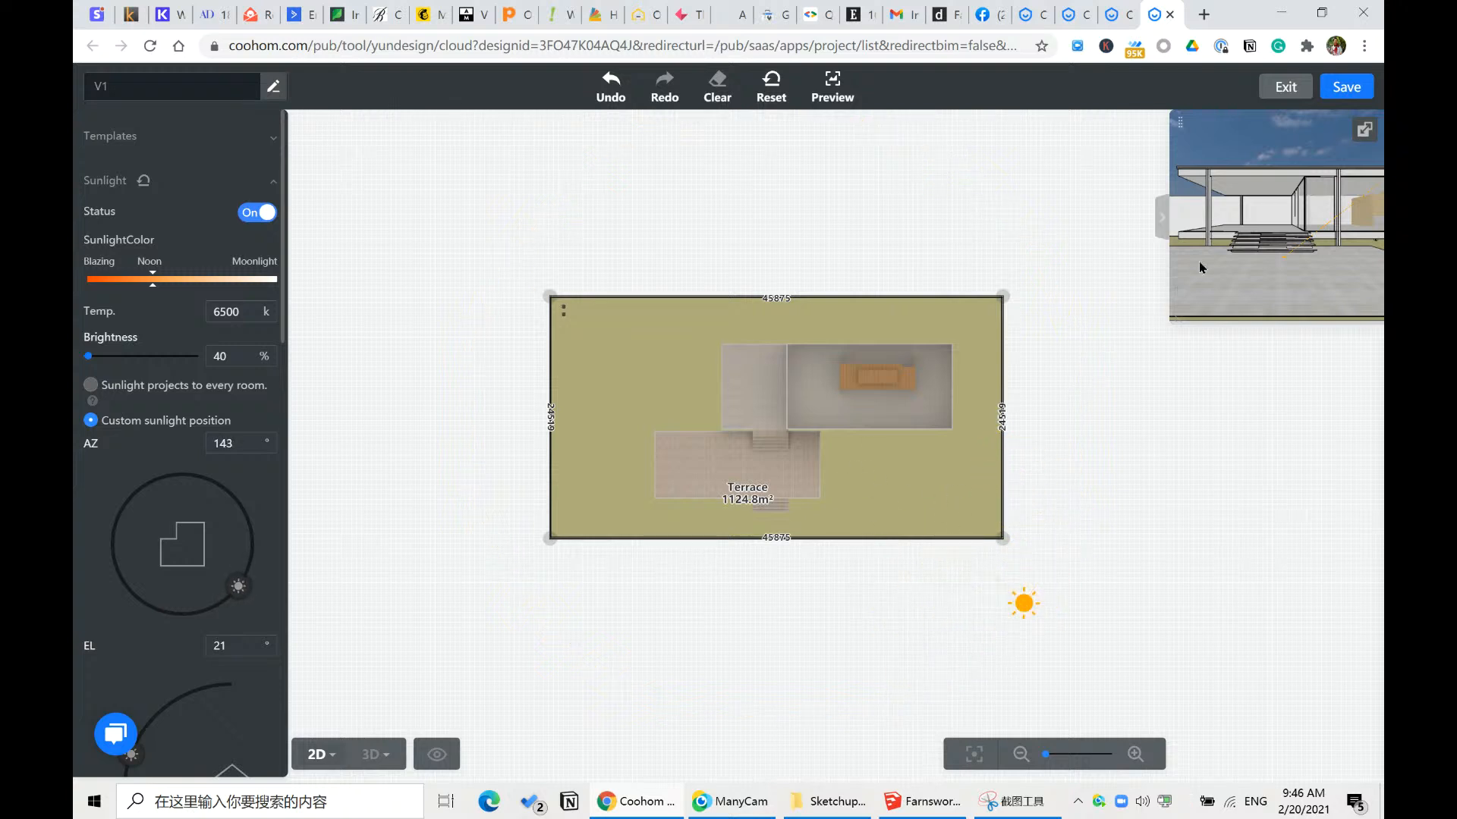
left_click(1363, 129)
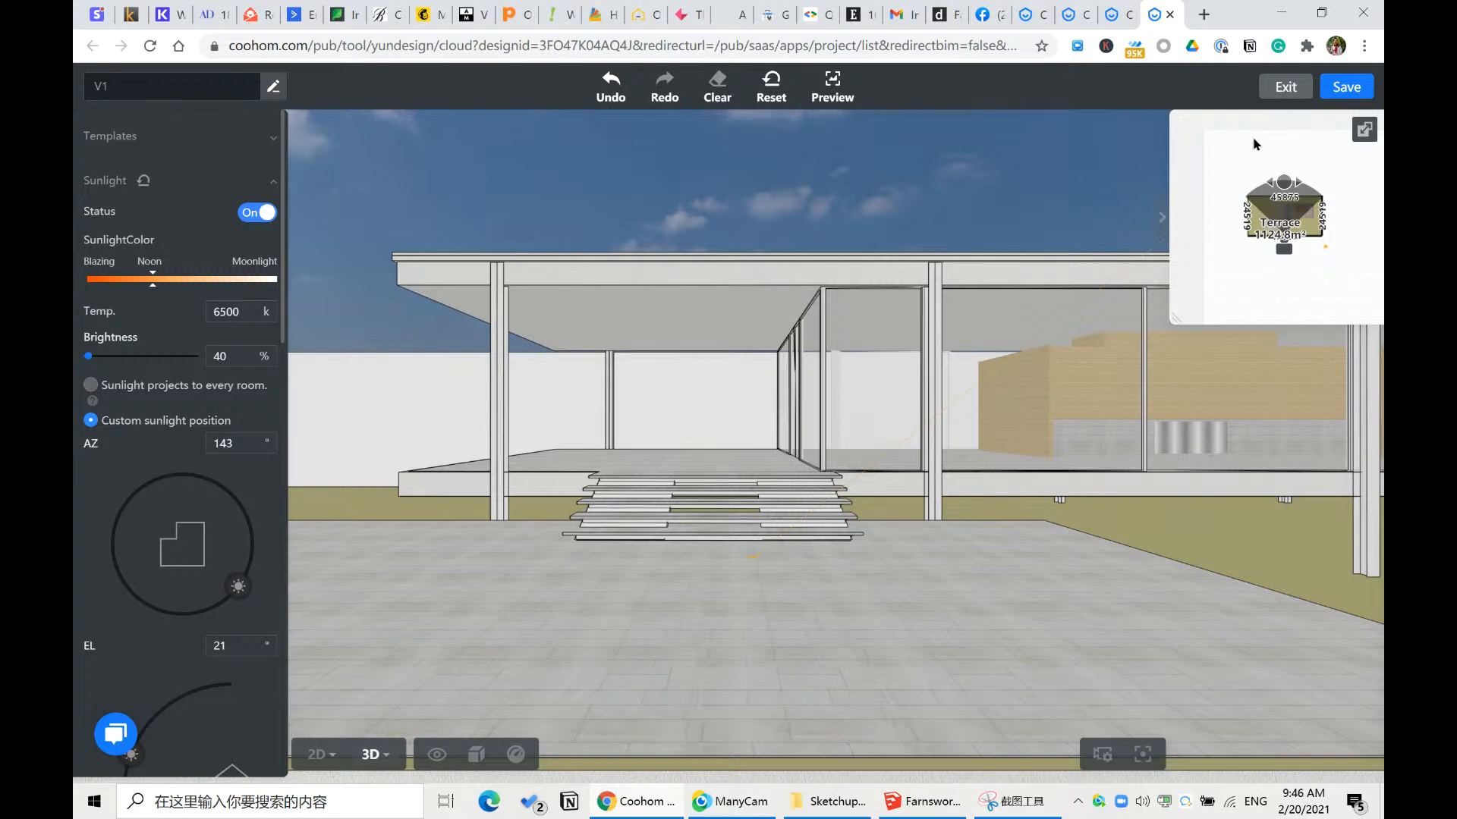
left_click(1347, 87)
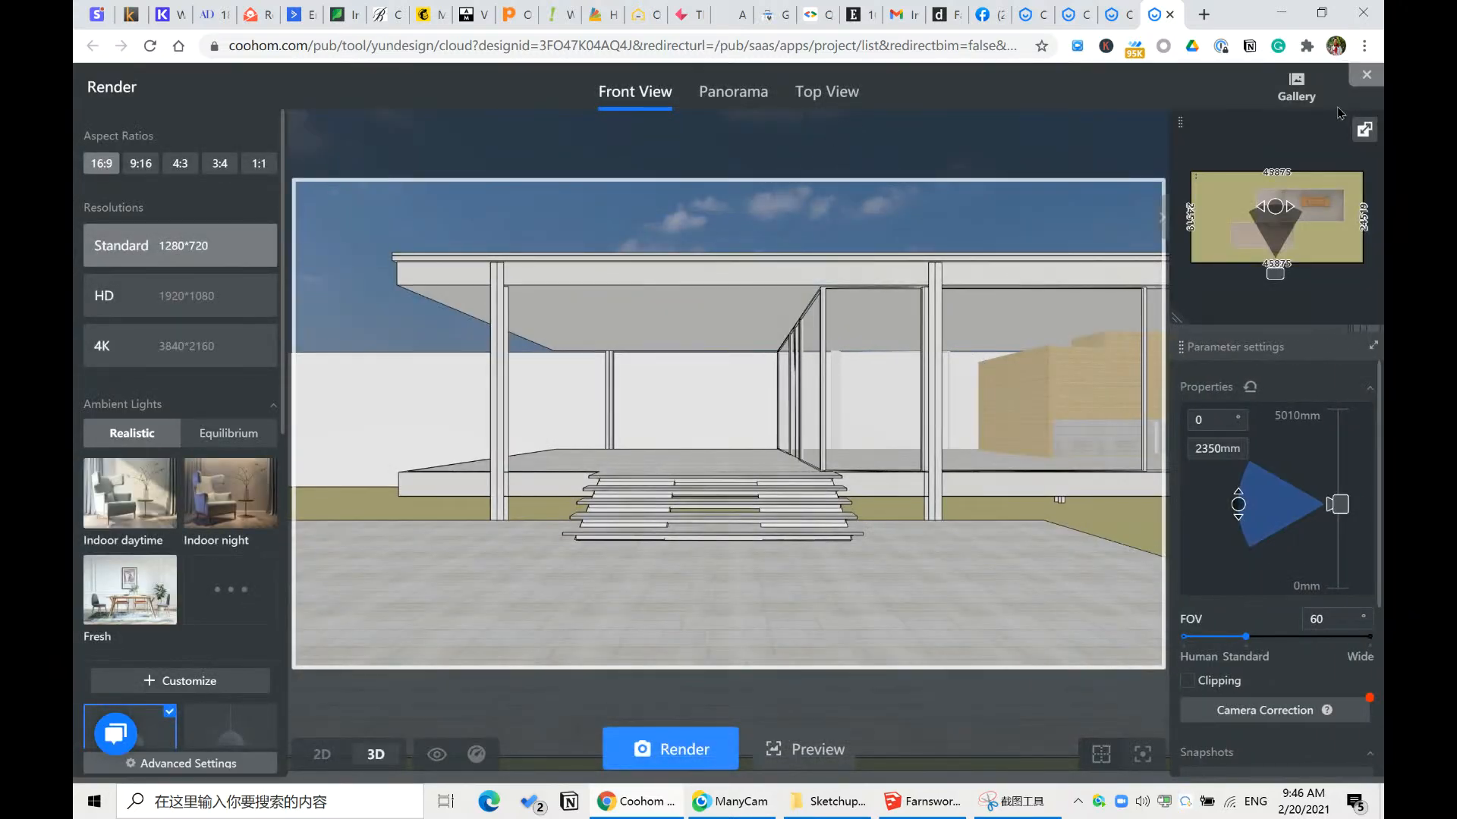
- Render the exterior view with the V1 lighting at Standard 1280*720 and again at 4K 3840*2160
left_click(666, 747)
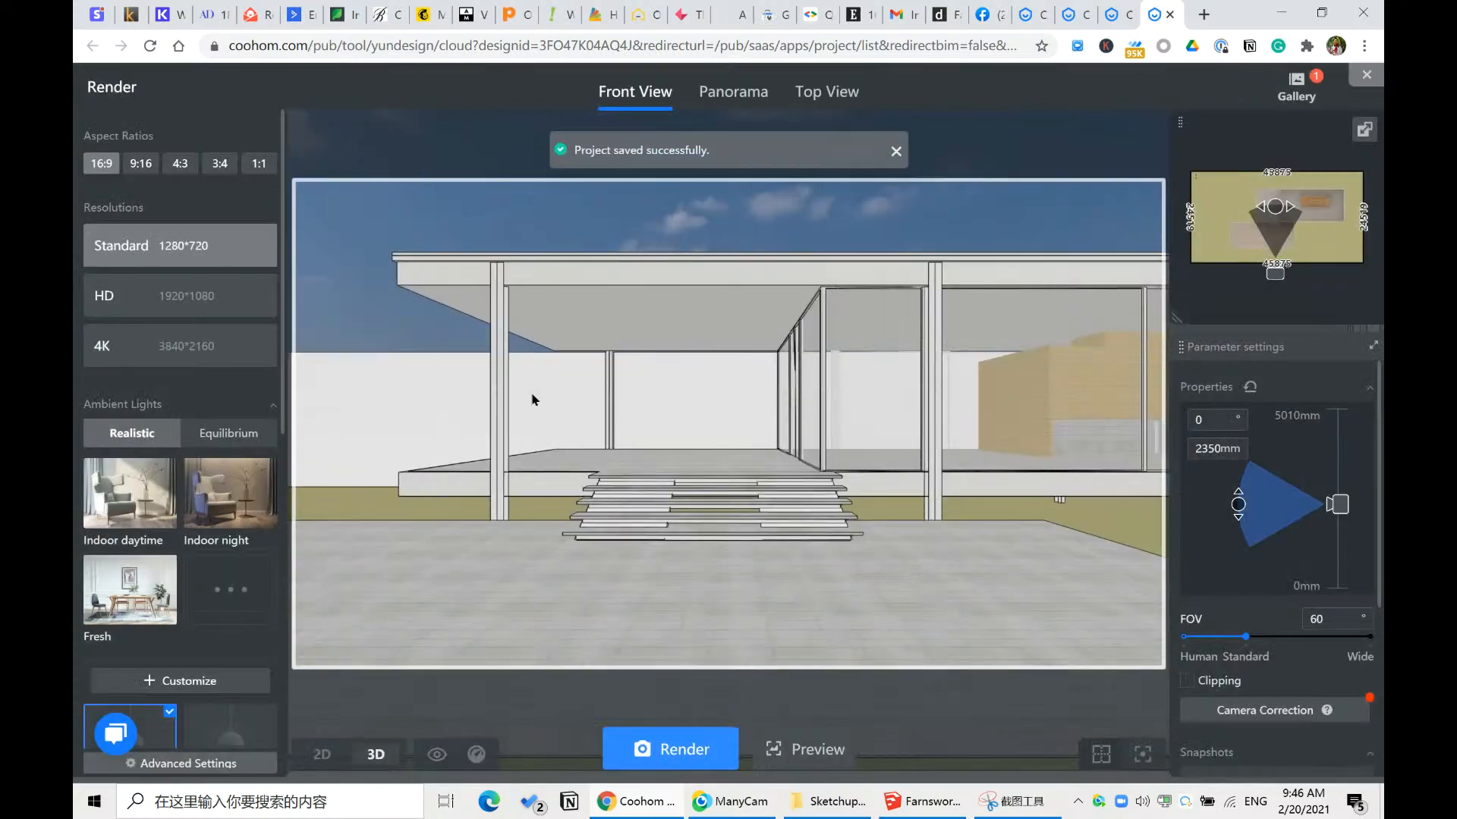
left_click(679, 755)
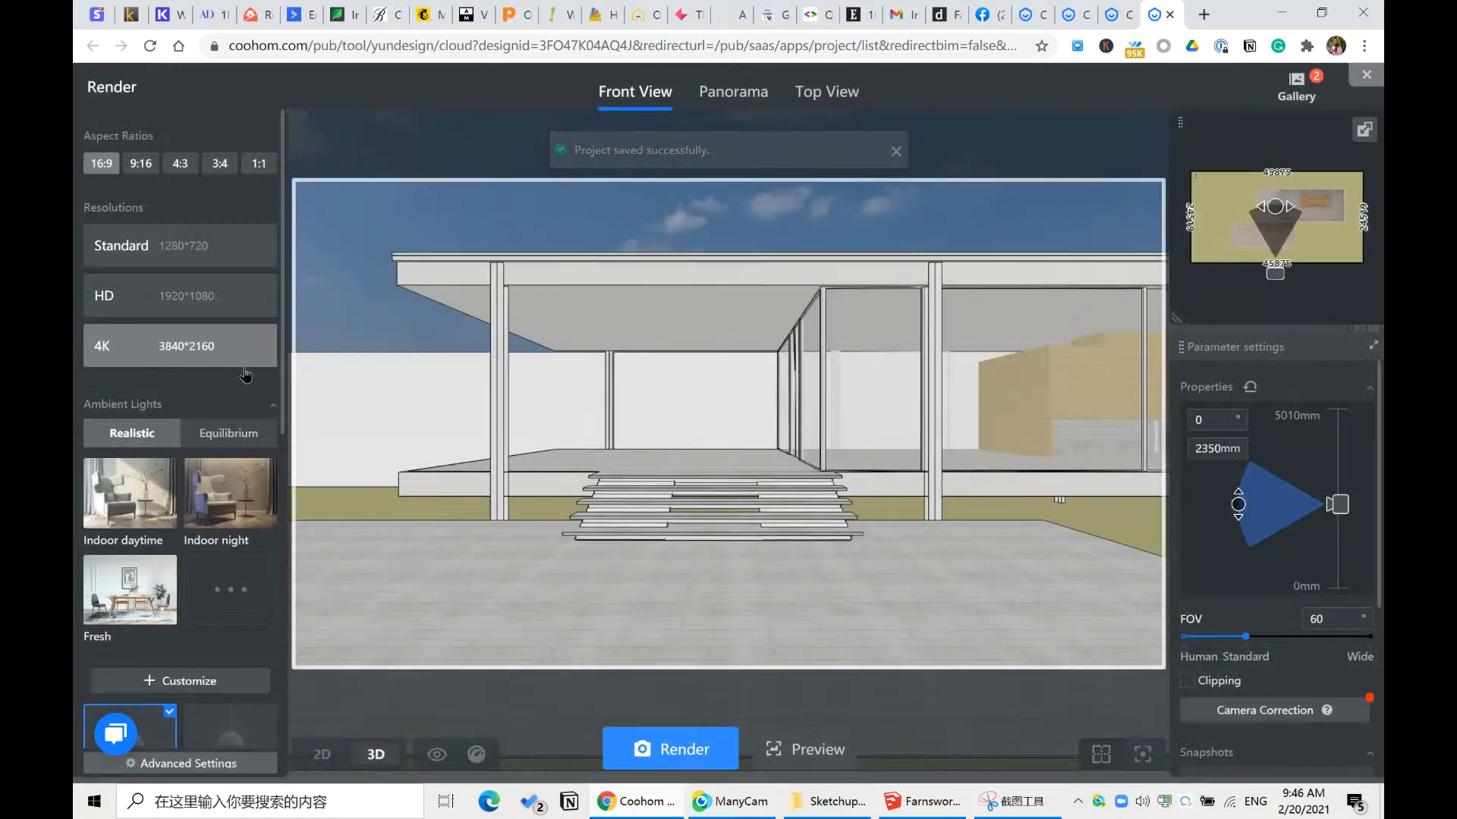
- Reopen the V1 lighting scheme for editing and place a rectangle light in the enclosed room just below the wooden core
scroll(205, 629, "down", 4)
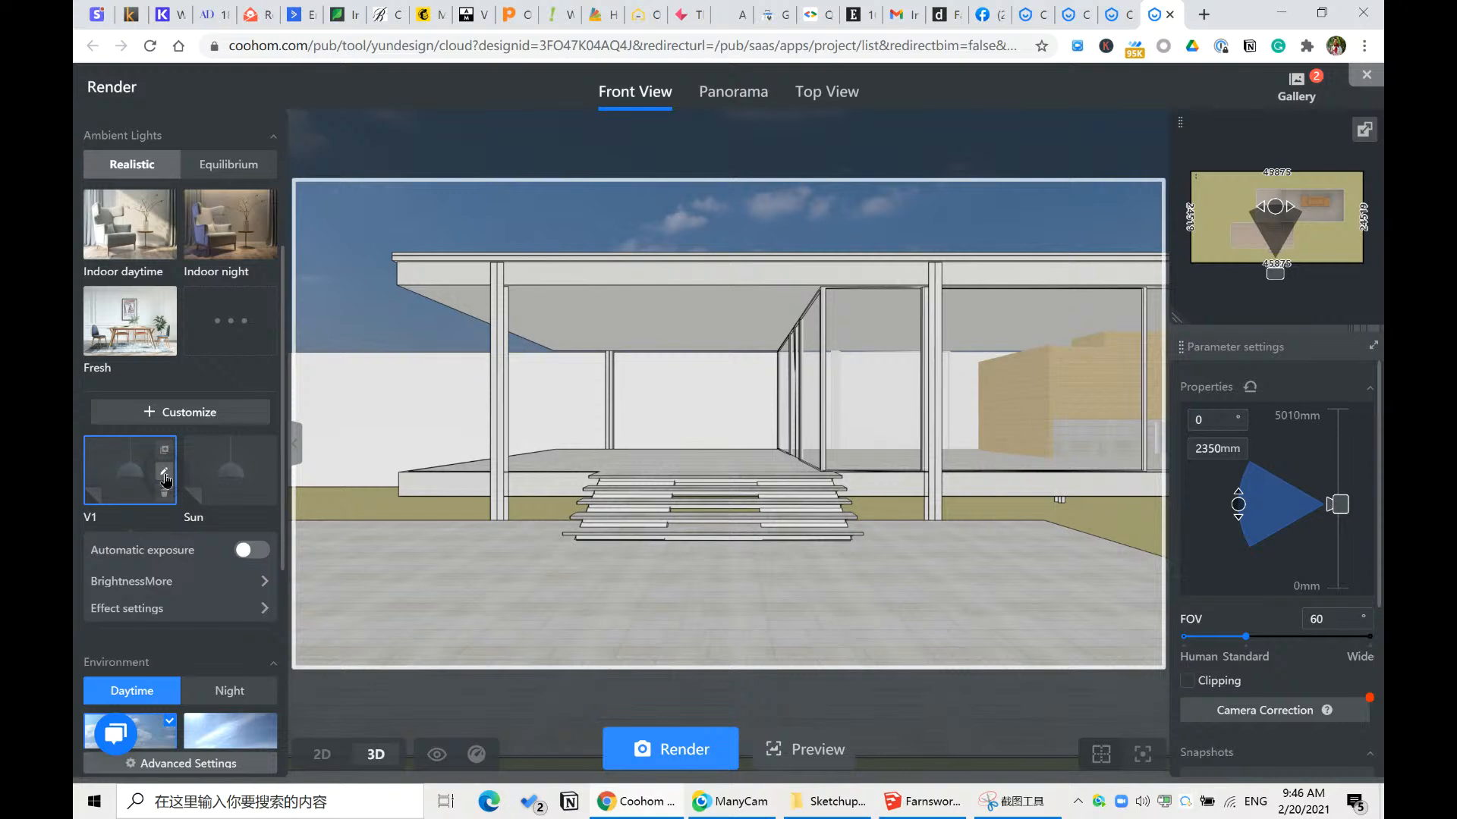
left_click(165, 473)
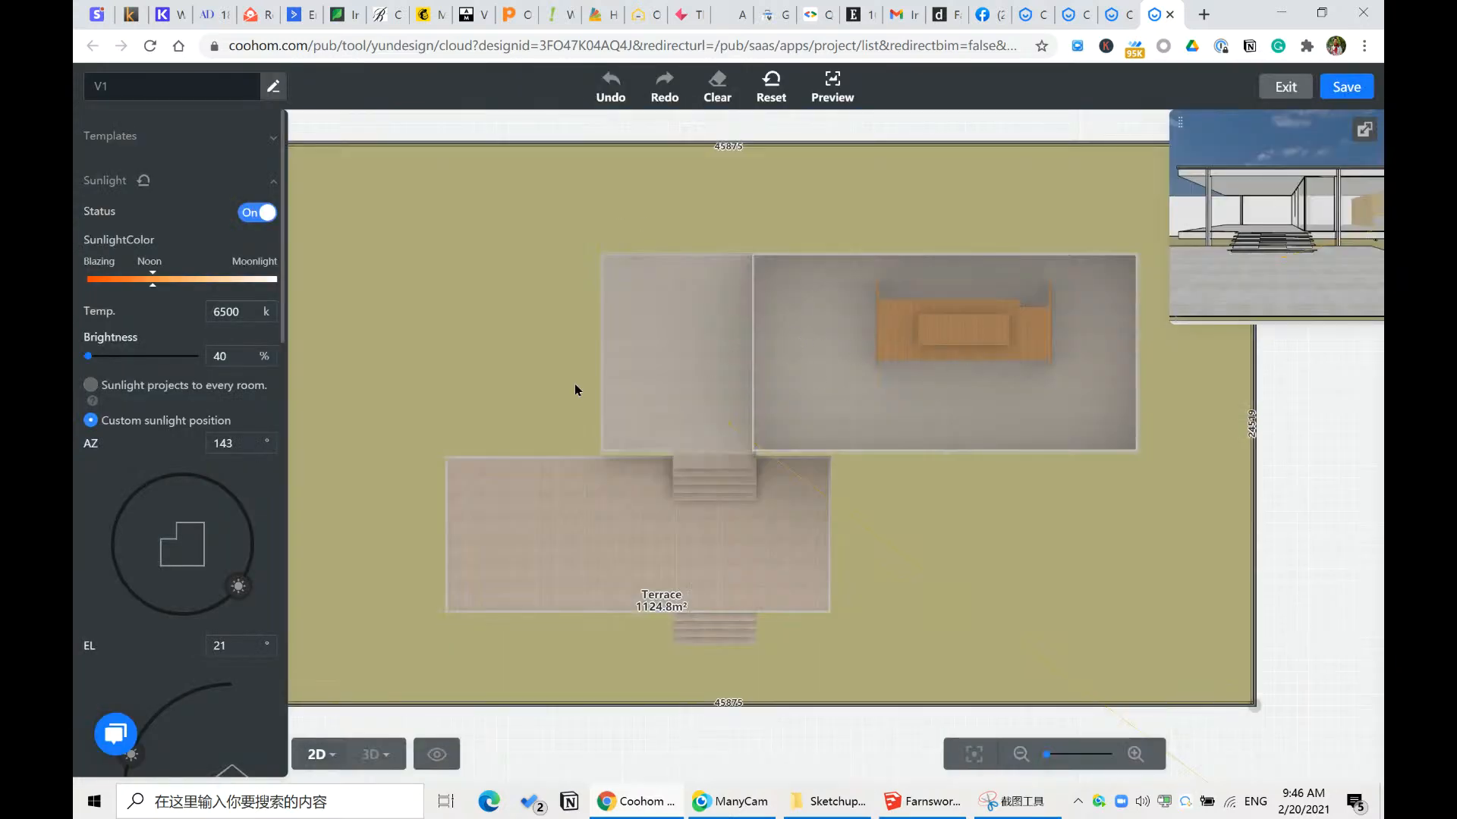
scroll(144, 486, "down", 6)
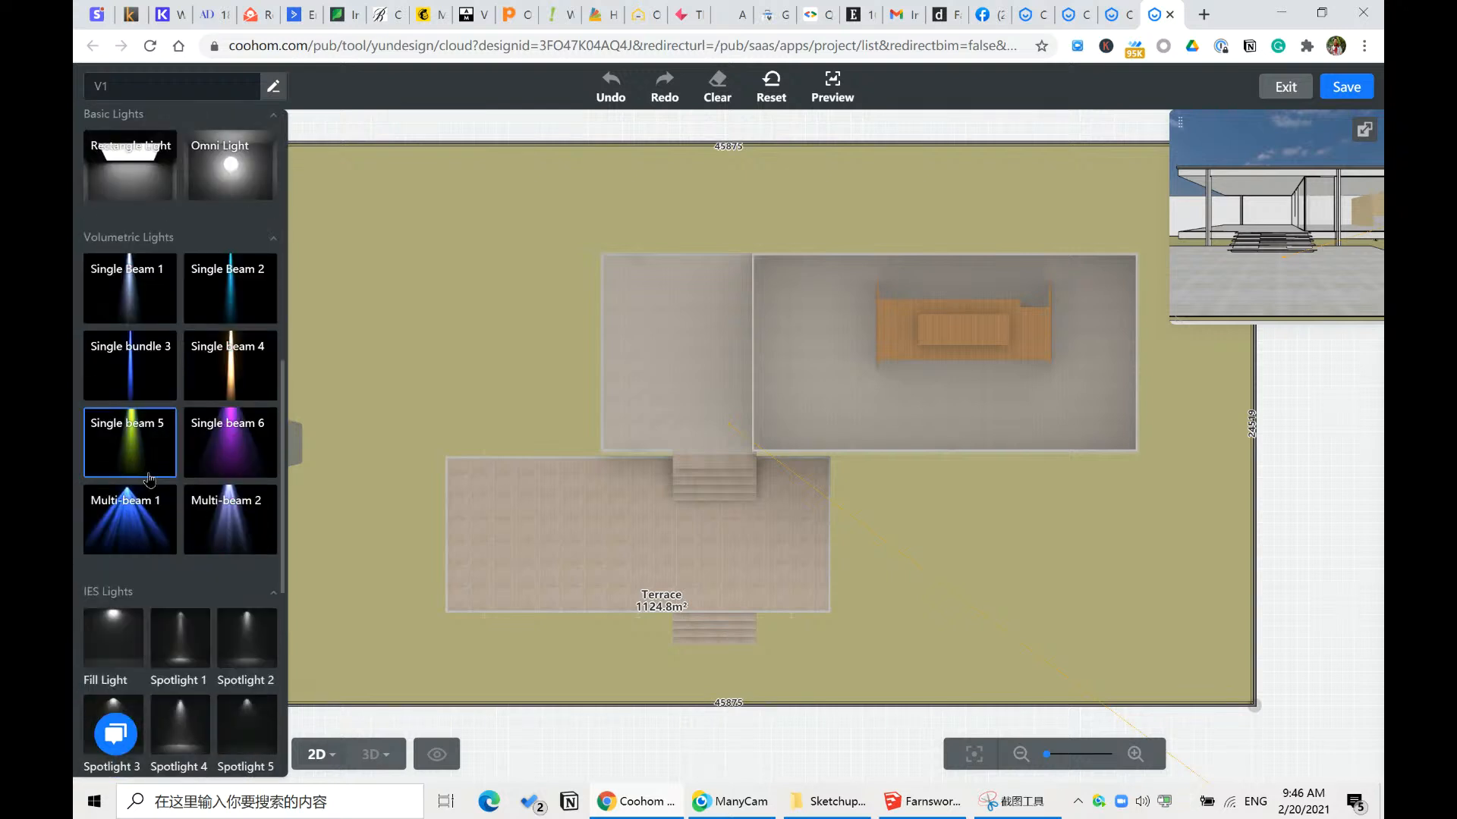
scroll(150, 480, "up", 1)
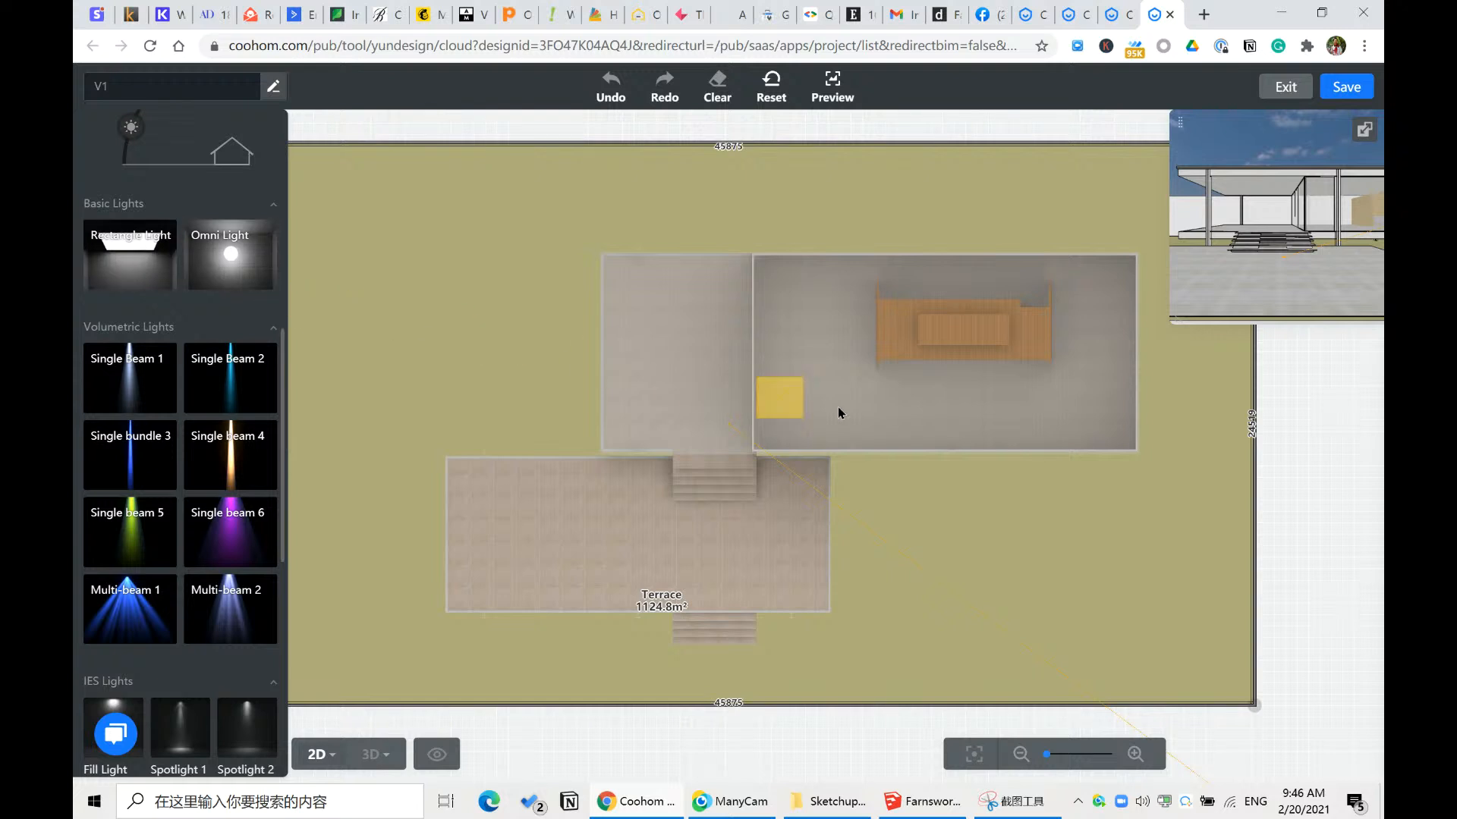
left_click(902, 407)
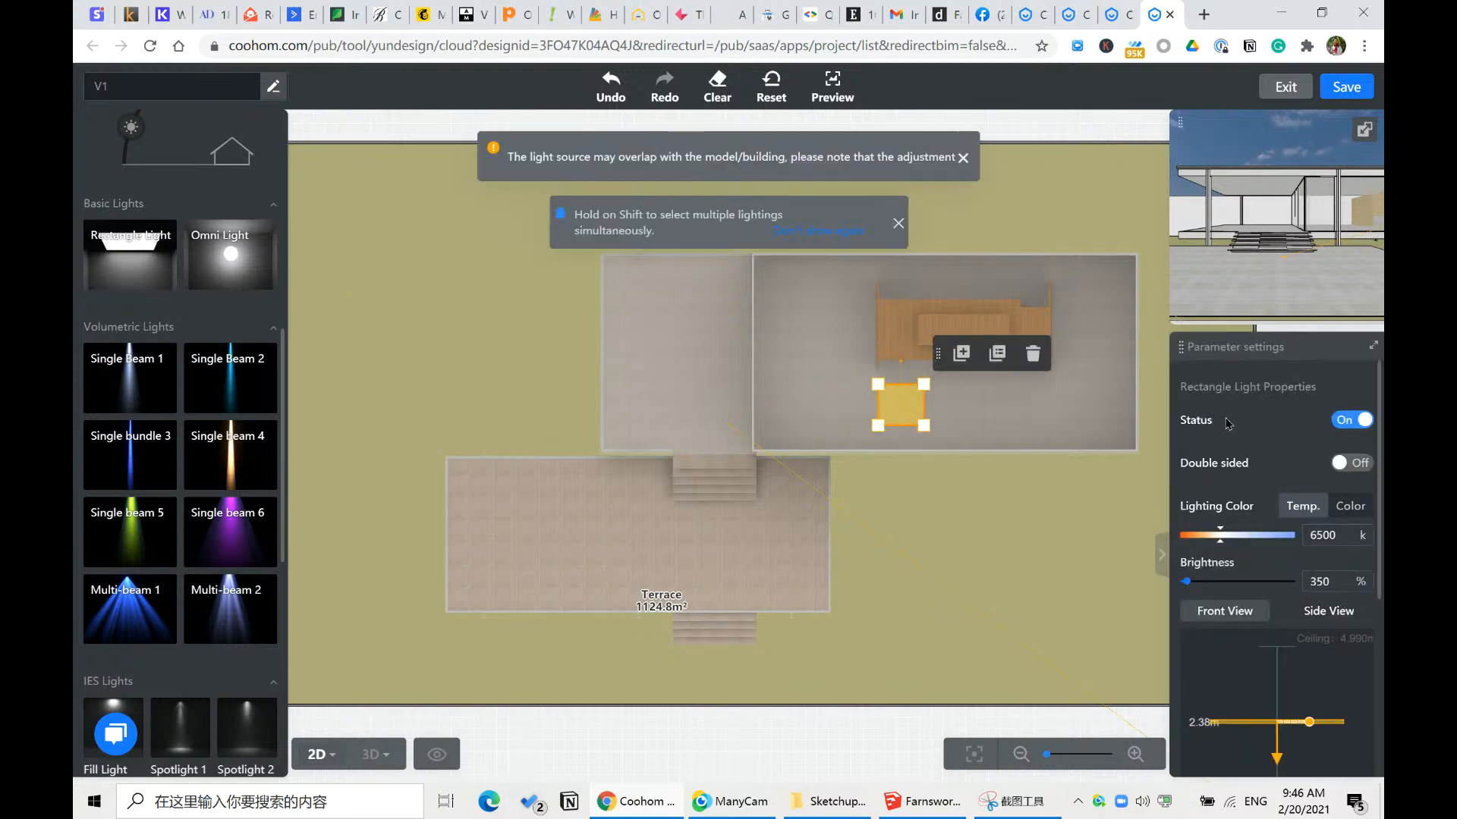
- Stretch the rectangle light into a long strip below the wooden core and shift it toward the room's lower-right corner
scroll(777, 497, "up", 1)
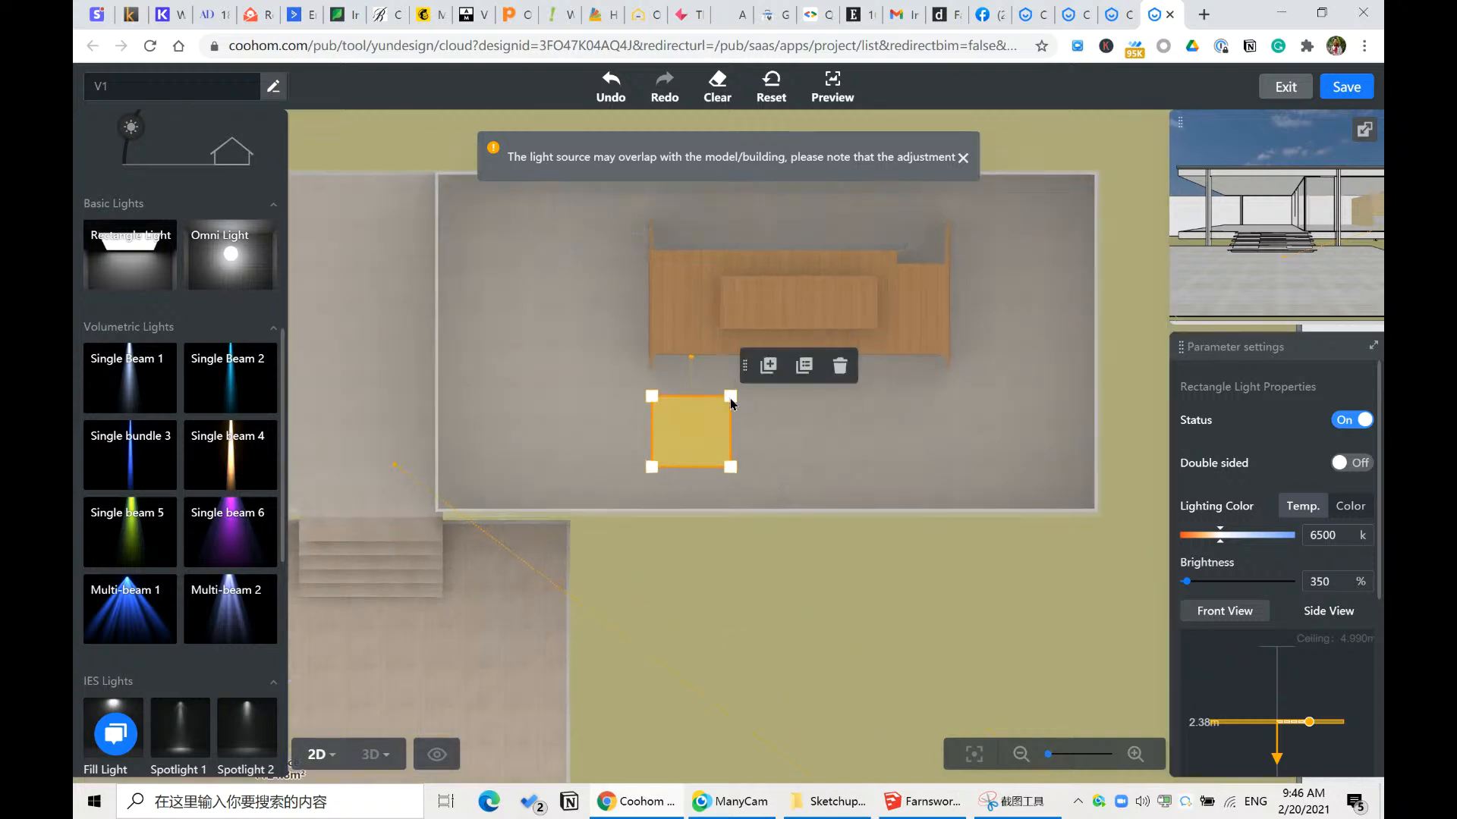
left_click_drag(730, 402, 1060, 412)
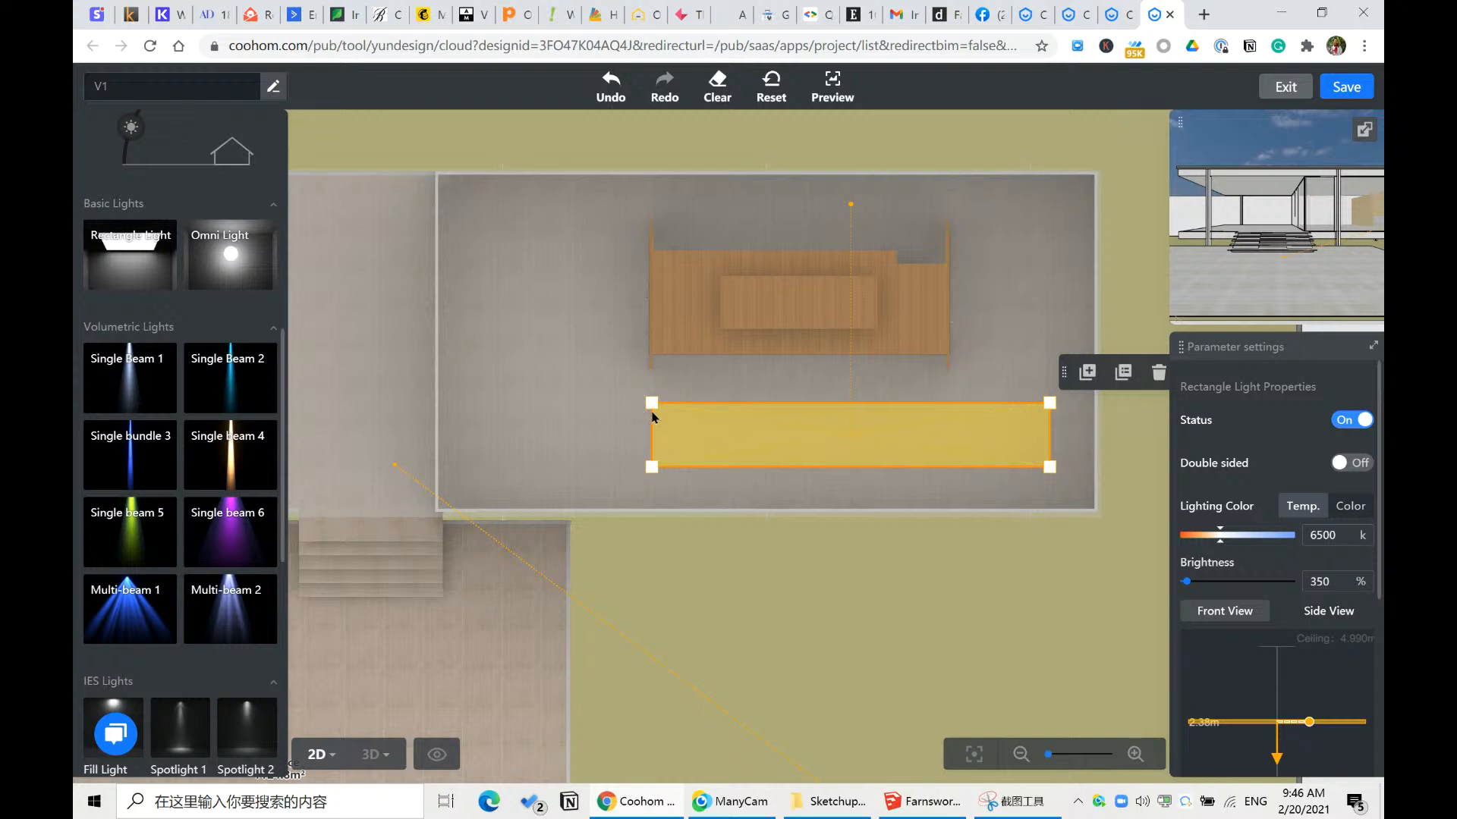
left_click_drag(650, 402, 440, 405)
left_click_drag(536, 401, 518, 407)
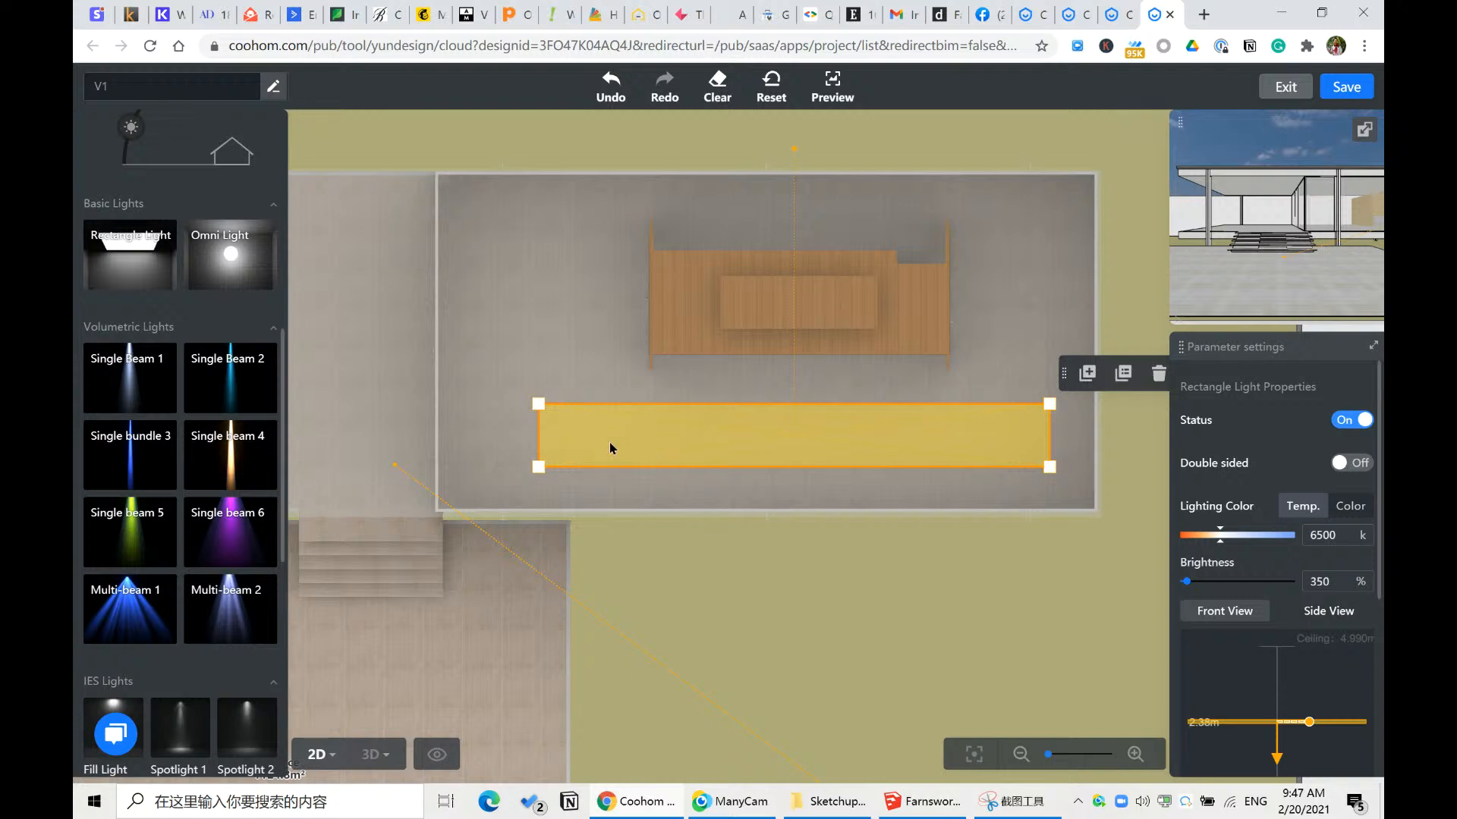
left_click_drag(628, 436, 651, 458)
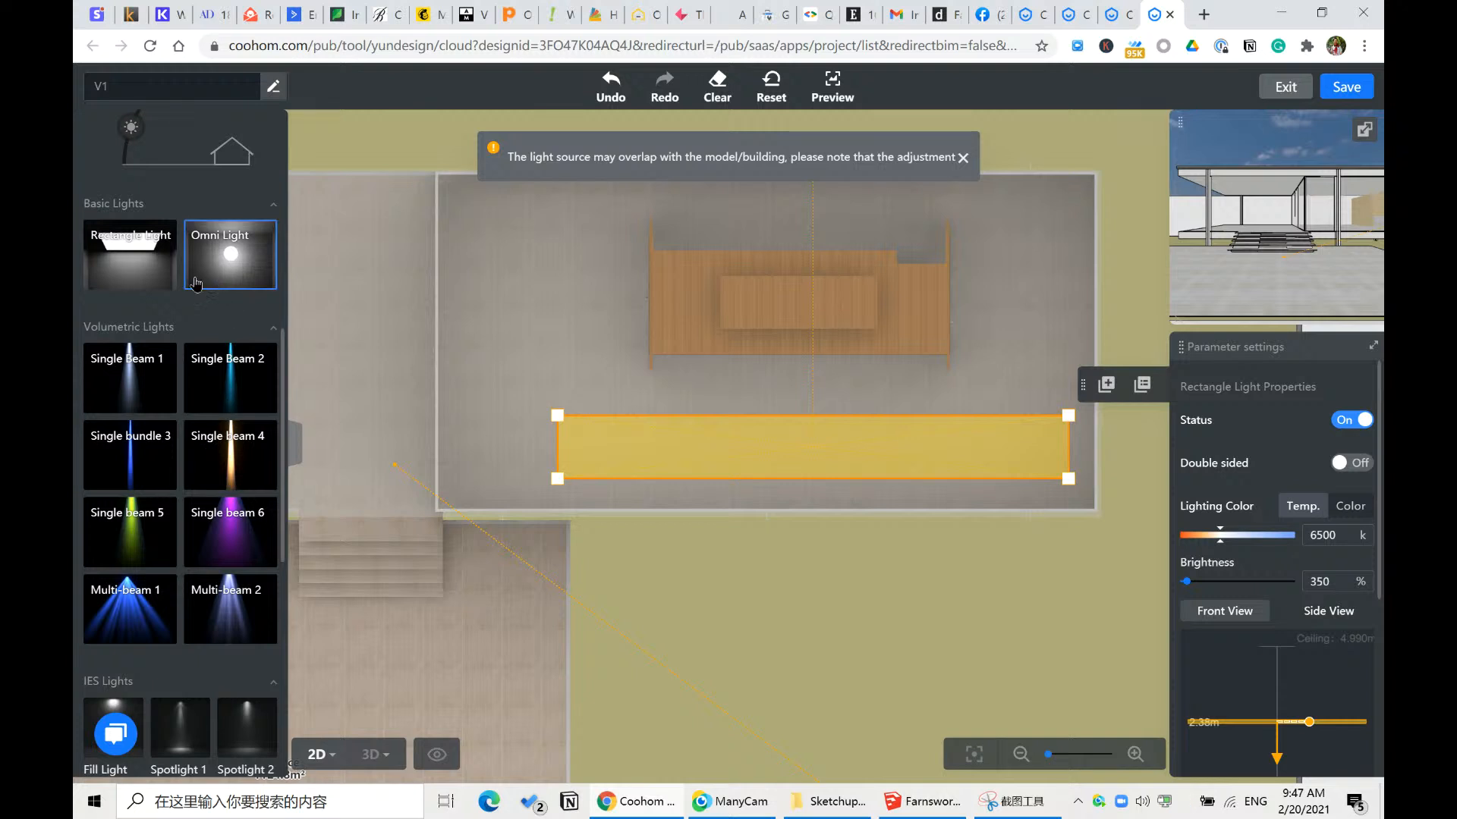
- Add a second, upright rectangle light between the room's left wall and the wooden core, and nudge the long strip light slightly
left_click_drag(196, 283, 468, 385)
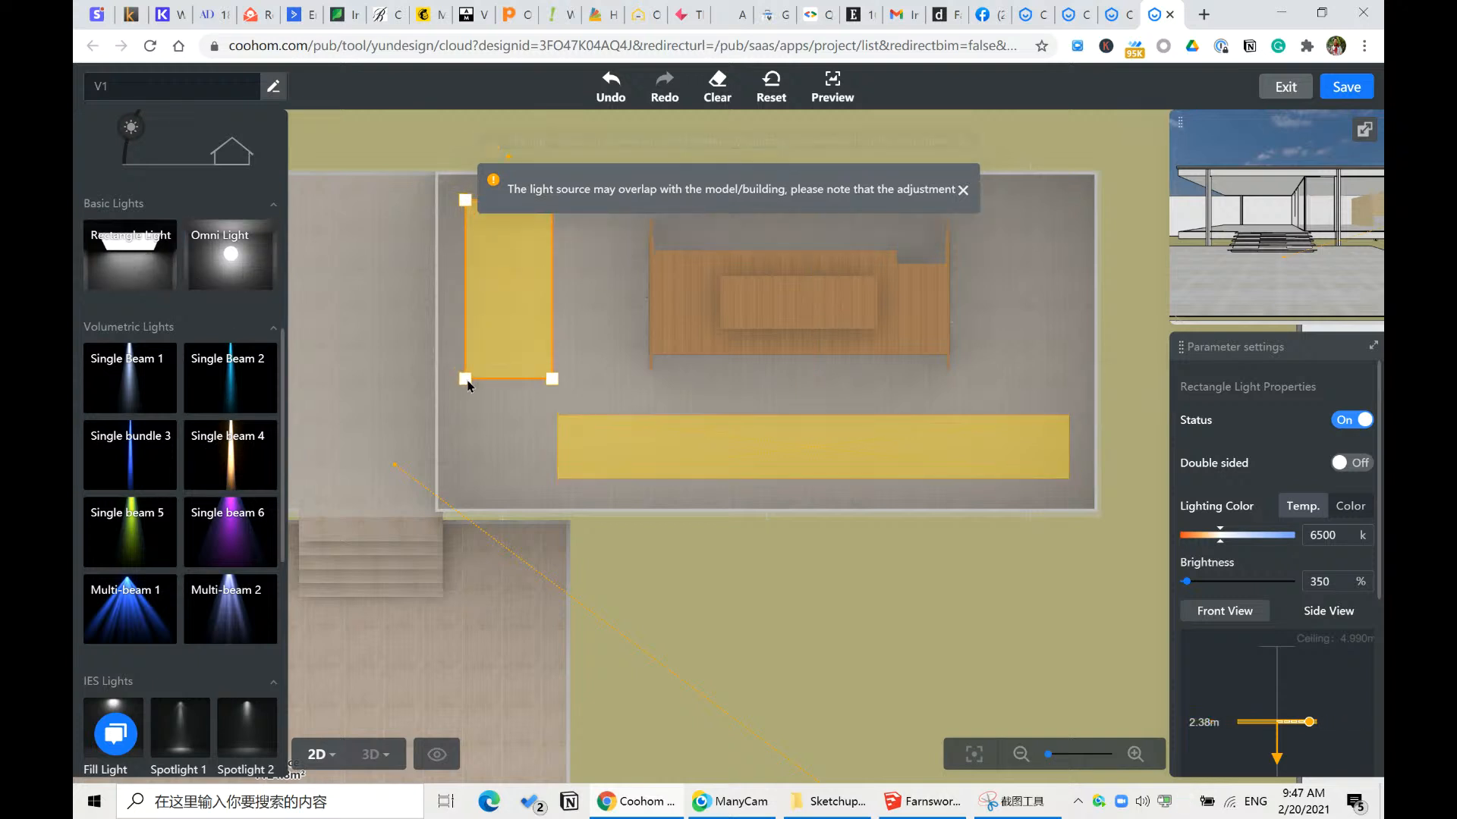
left_click_drag(520, 303, 534, 315)
left_click(574, 451)
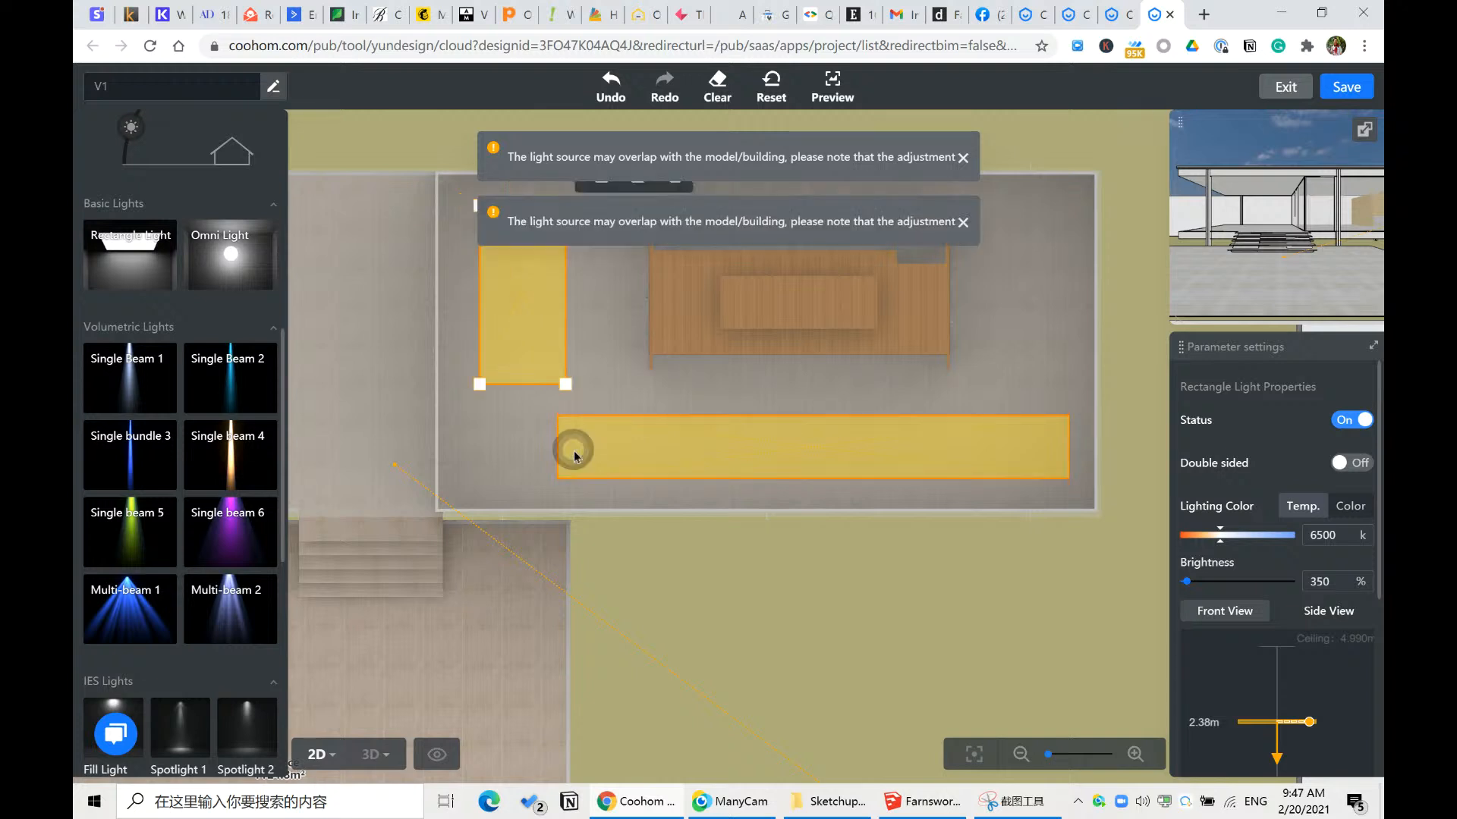
mouse_move(580, 440)
left_mouse_down()
mouse_move(624, 445)
mouse_move(599, 448)
left_mouse_up()
left_click(813, 587)
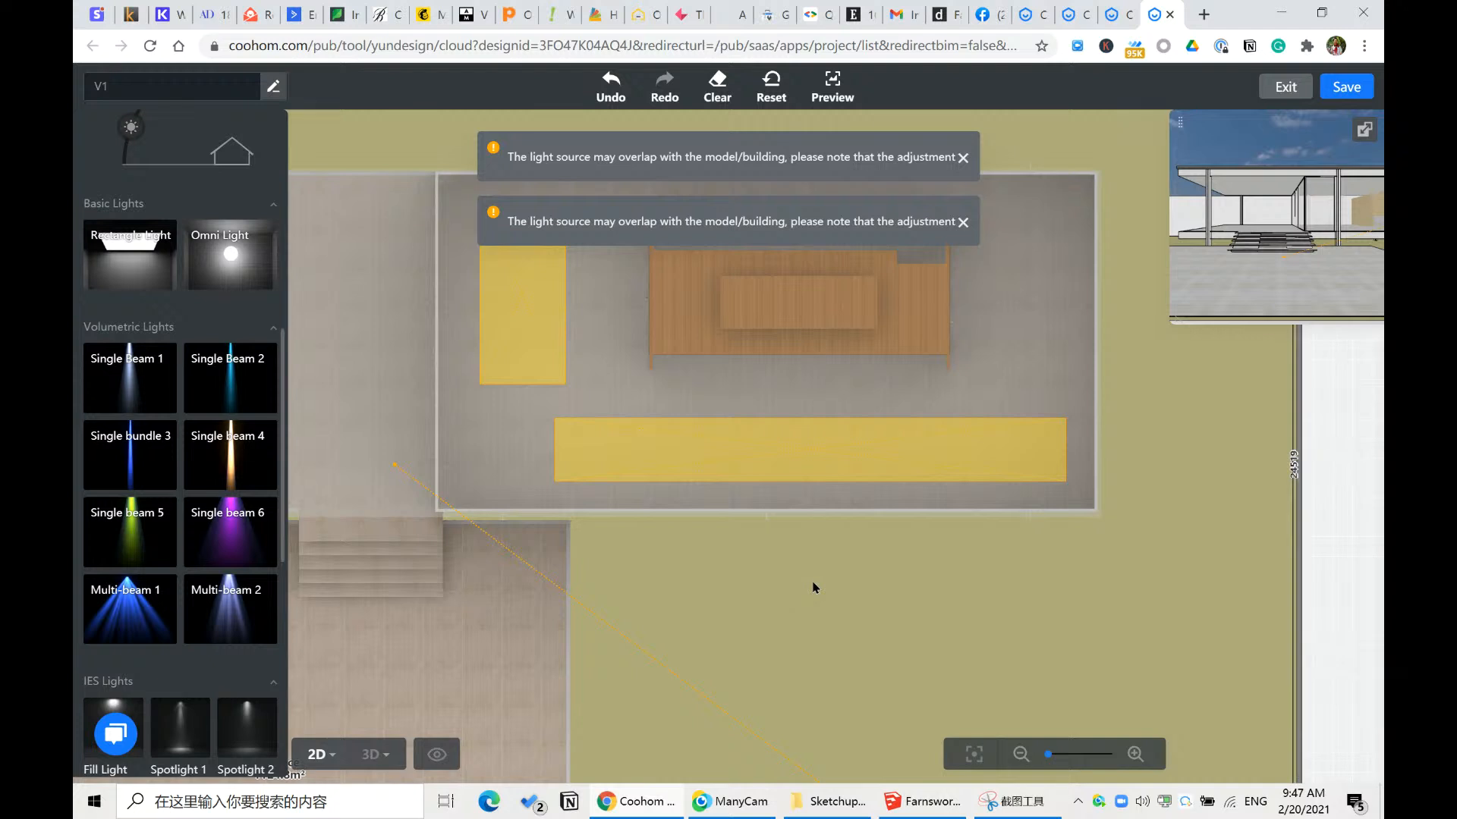
- Save the V1 lighting scheme and render the exterior view at HD 1920*1080
left_click(748, 462)
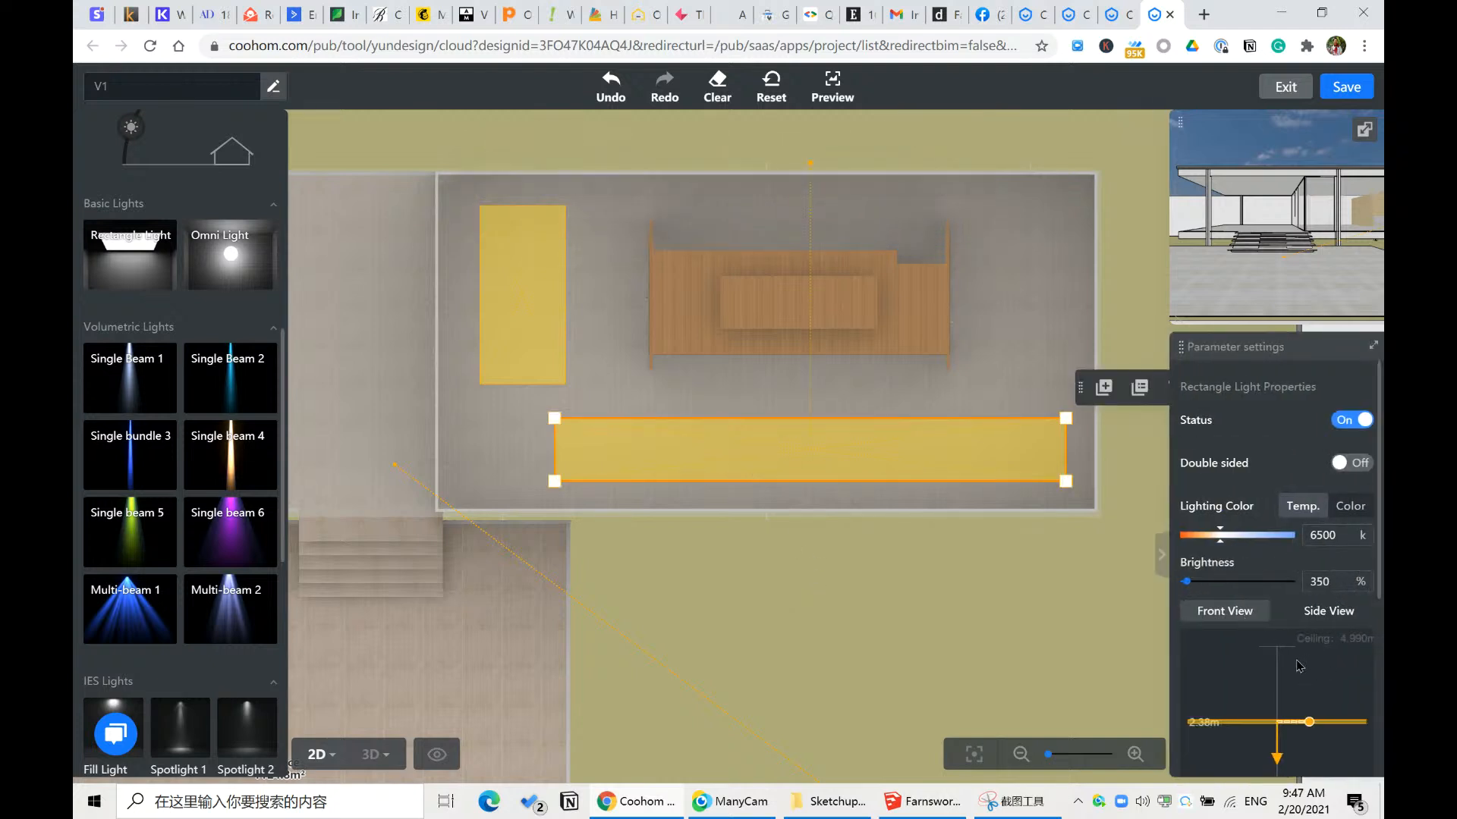
left_click(1000, 152)
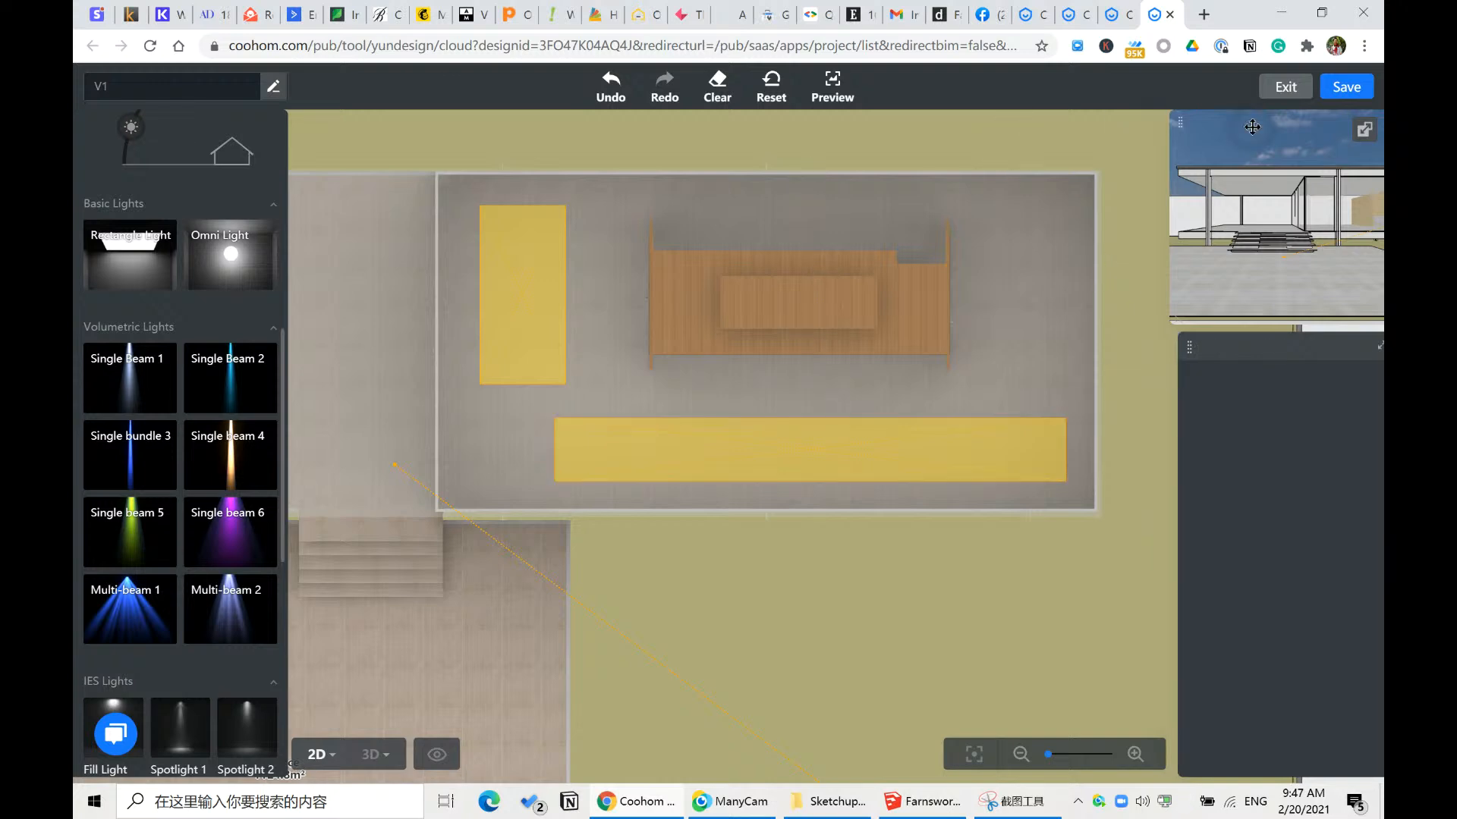
left_click(1347, 87)
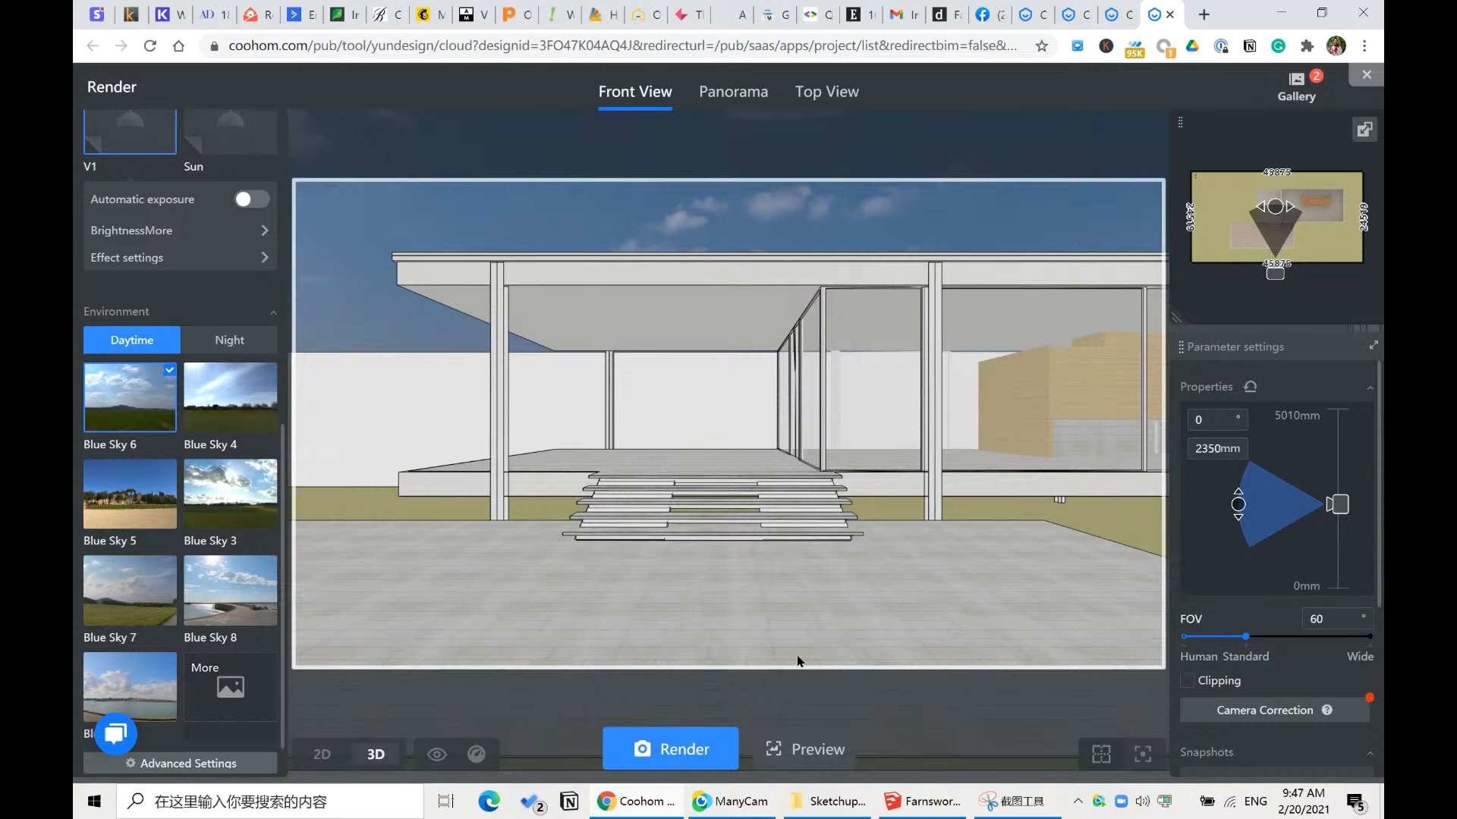
scroll(193, 459, "up", 5)
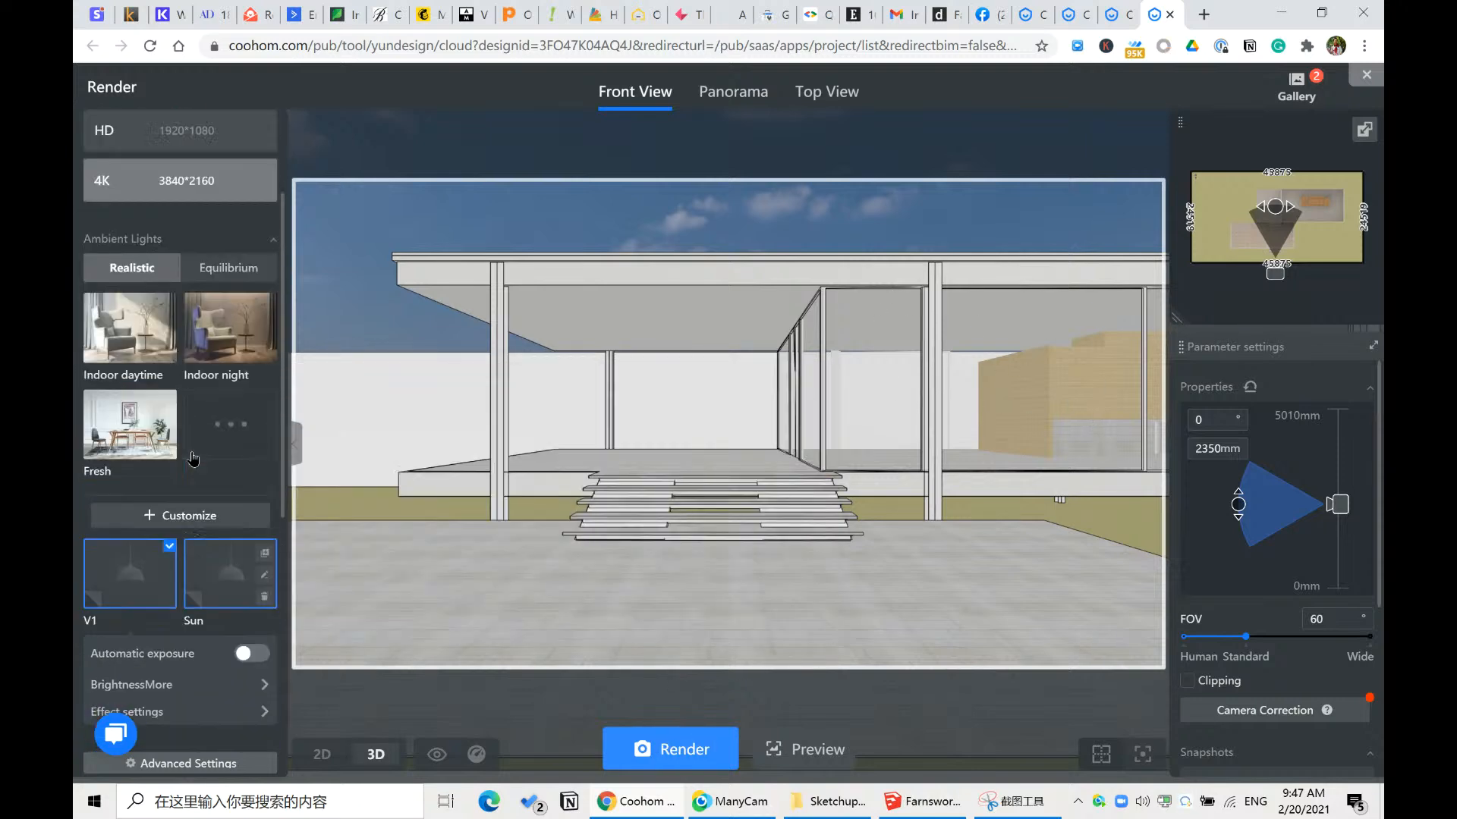
scroll(193, 459, "up", 2)
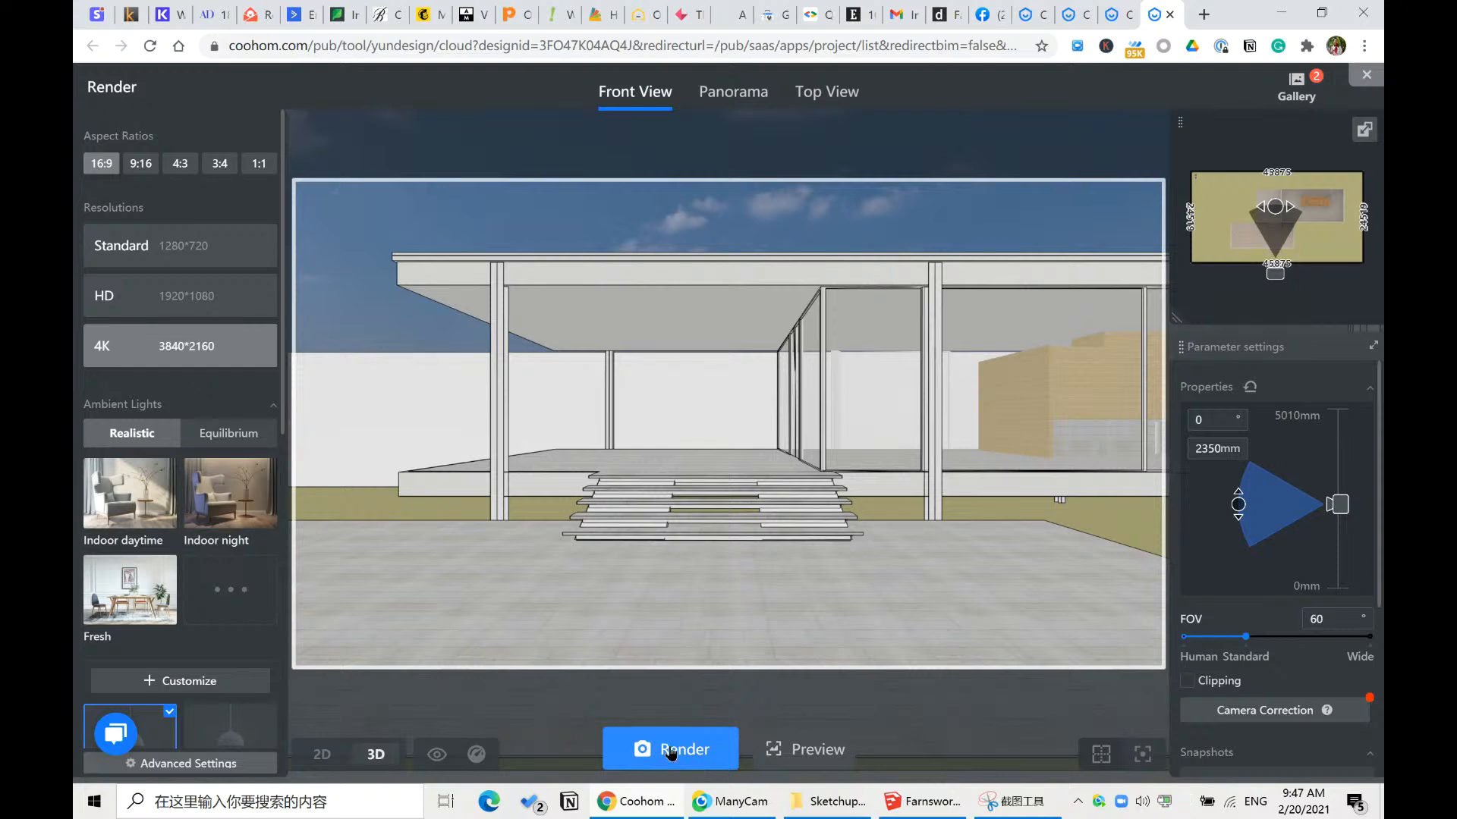
left_click(194, 295)
left_click(668, 750)
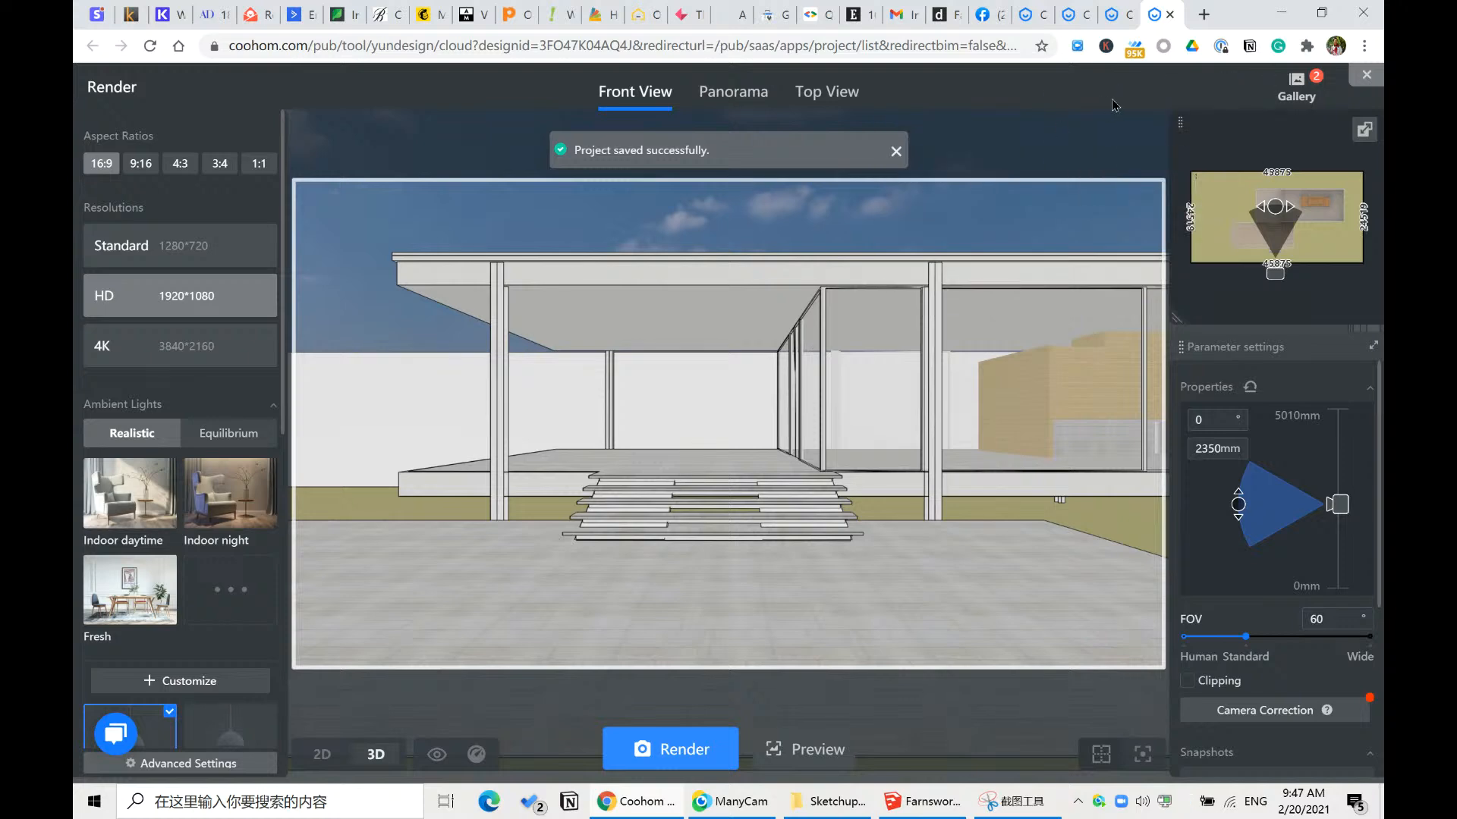
- Compare the Standard rendering made with V1 lighting against the 4K rendering made with Sun lighting in the gallery
left_click(1297, 91)
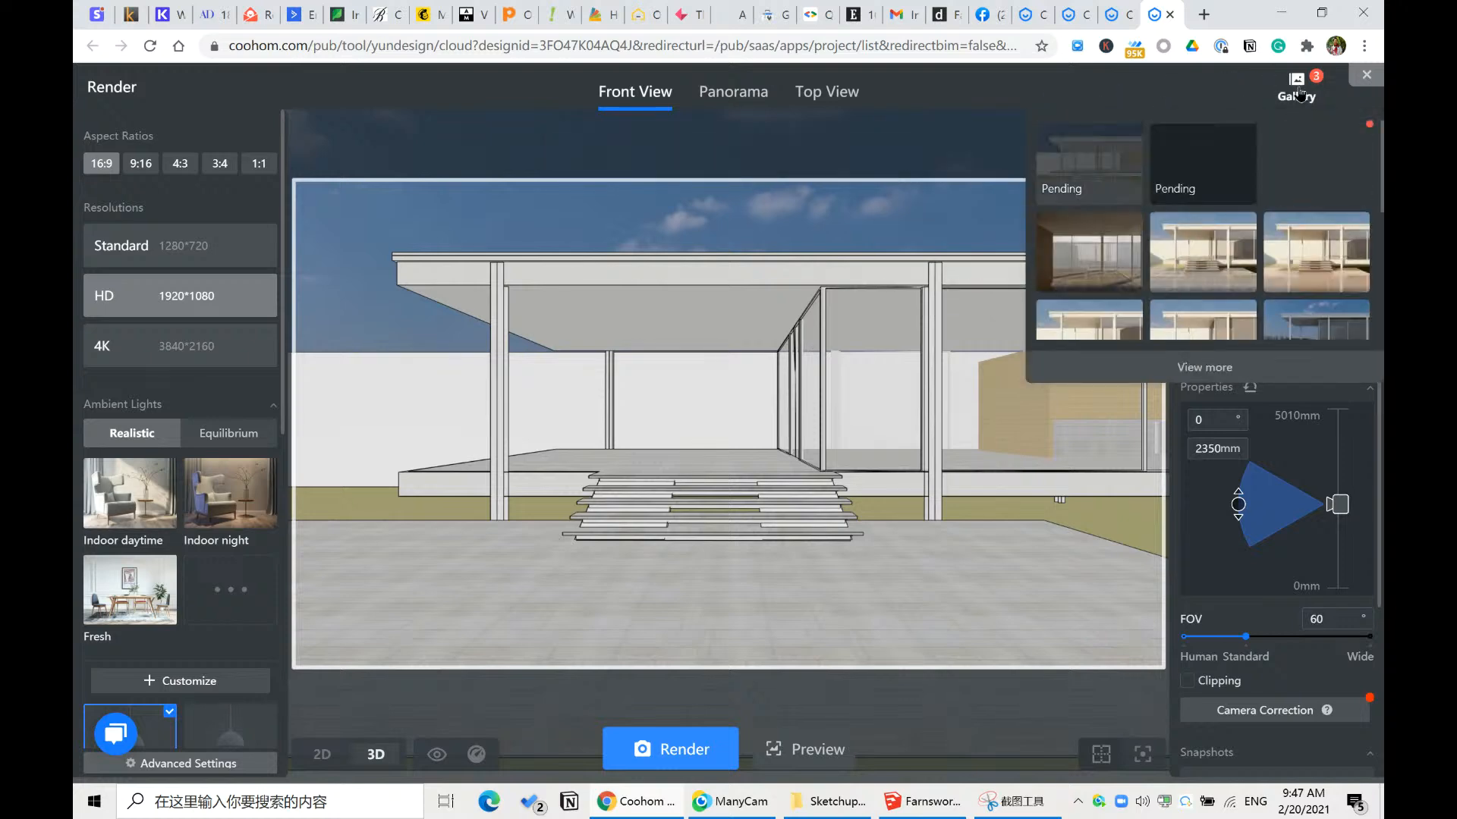
mouse_move(1300, 91)
left_click(1304, 147)
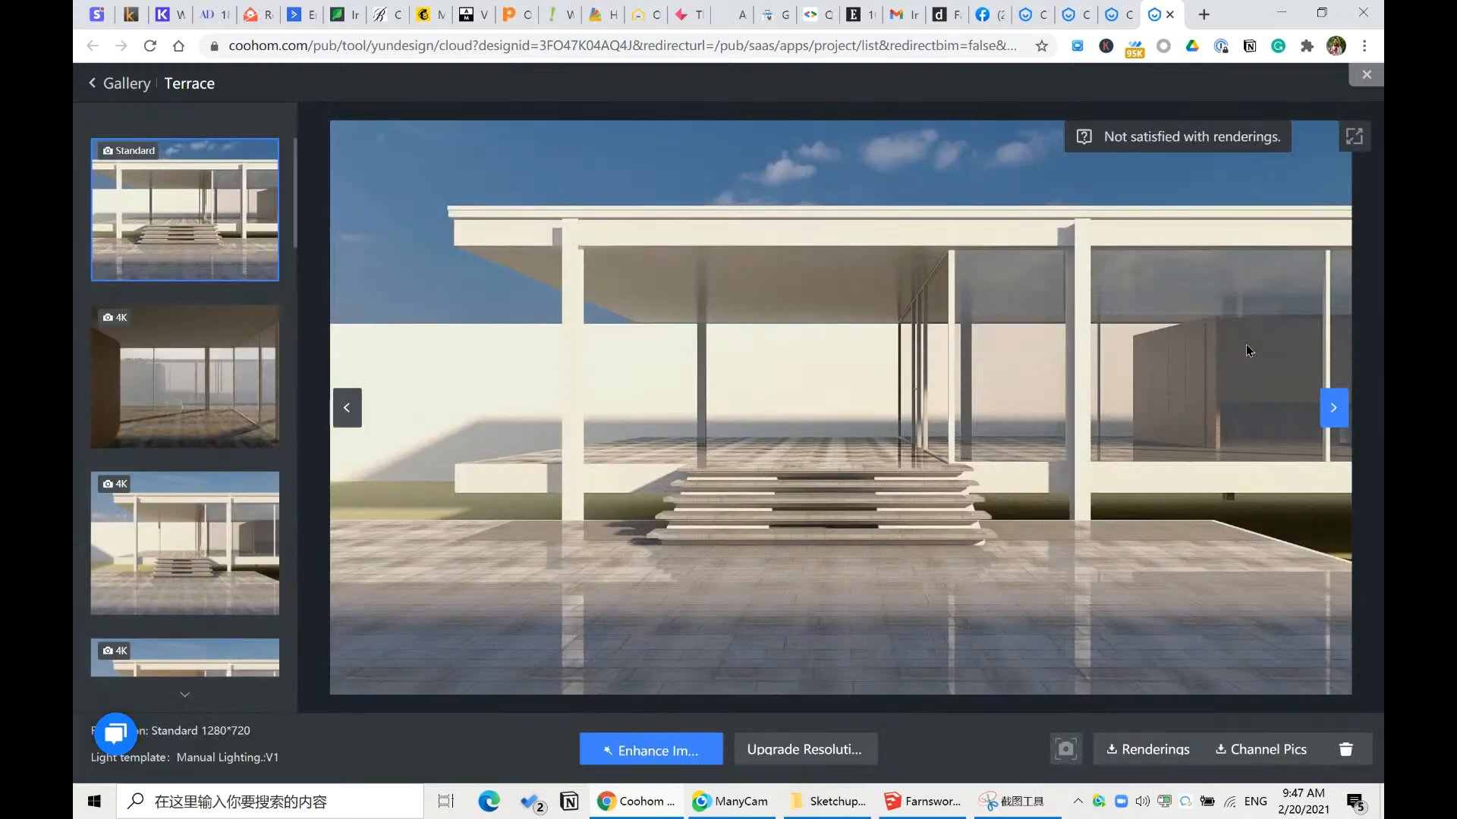
left_click(193, 552)
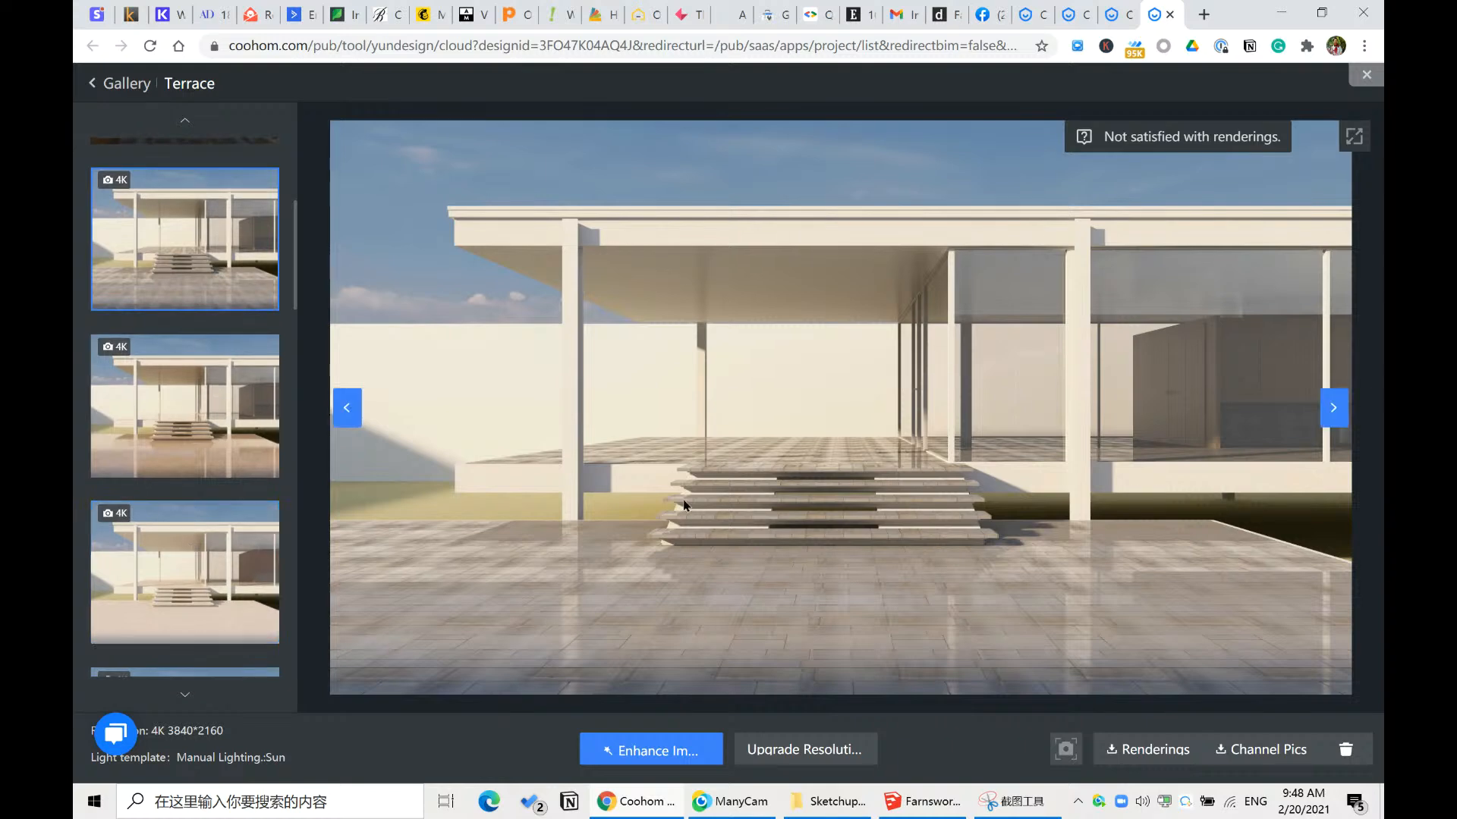
scroll(790, 499, "up", 4)
scroll(570, 446, "down", 4)
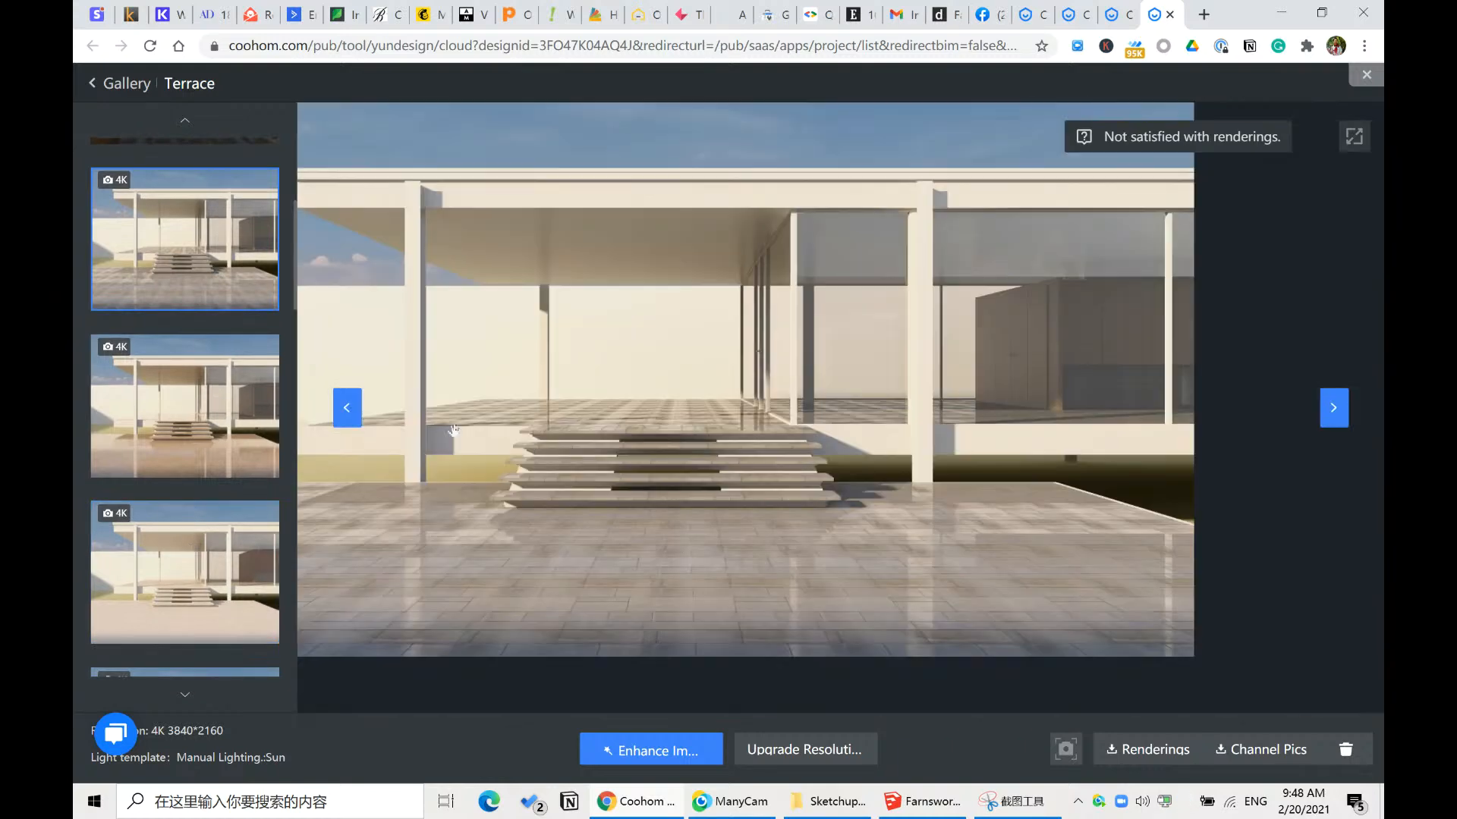
scroll(217, 384, "up", 4)
left_click(200, 234)
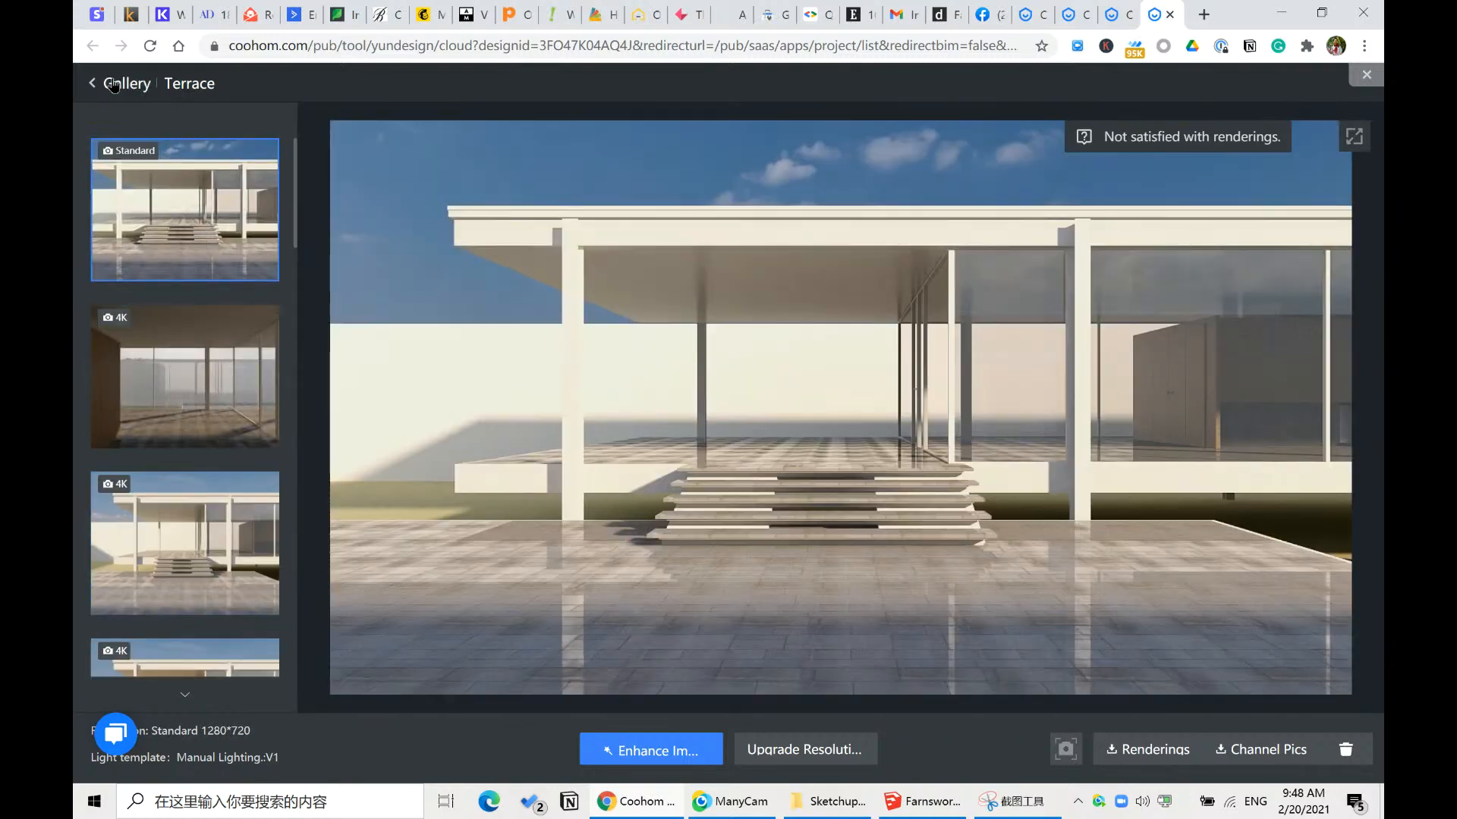
left_click(1366, 74)
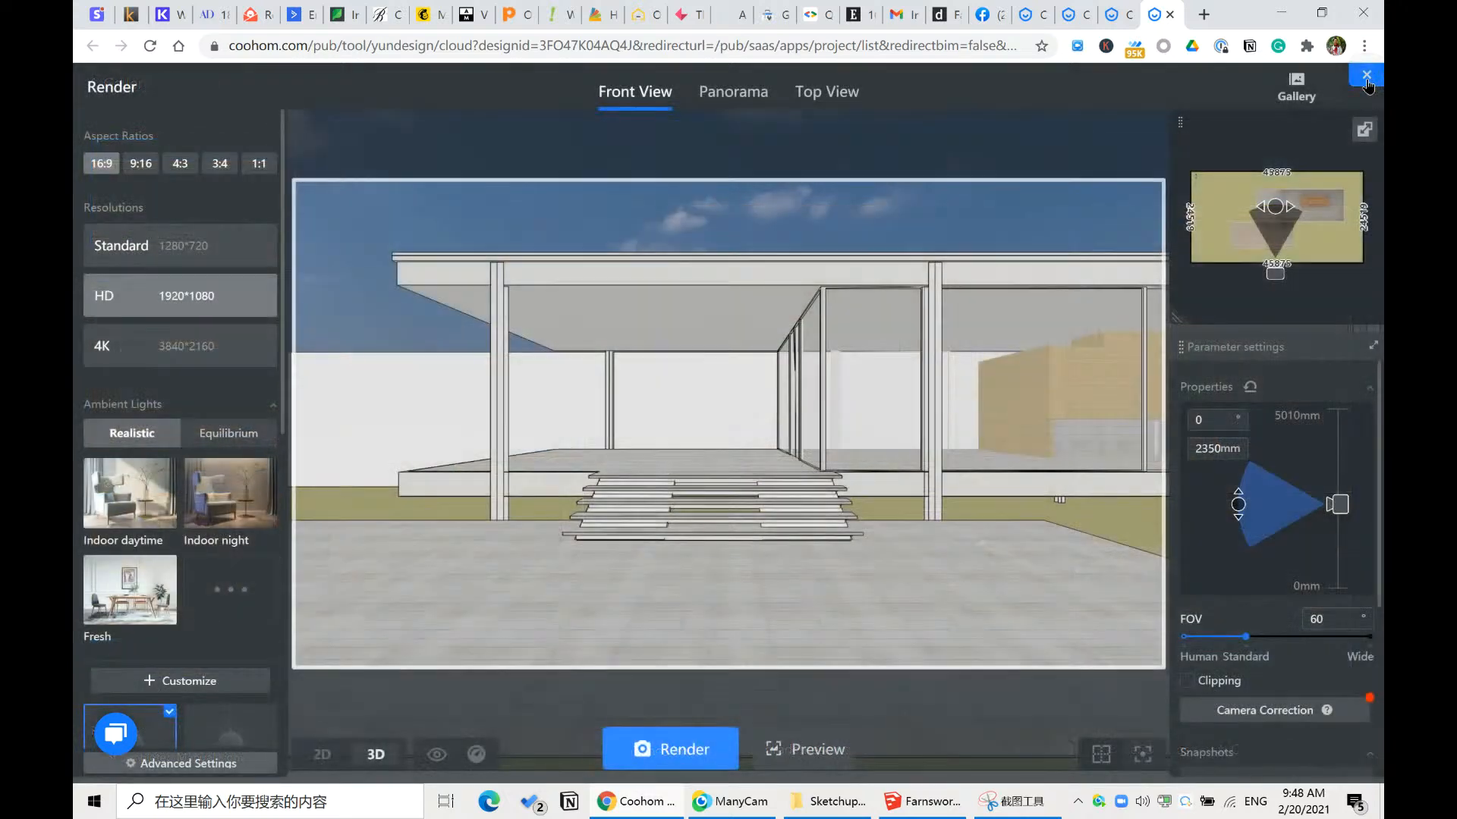
- Check the progress of the queued renderings in the gallery
mouse_move(1299, 94)
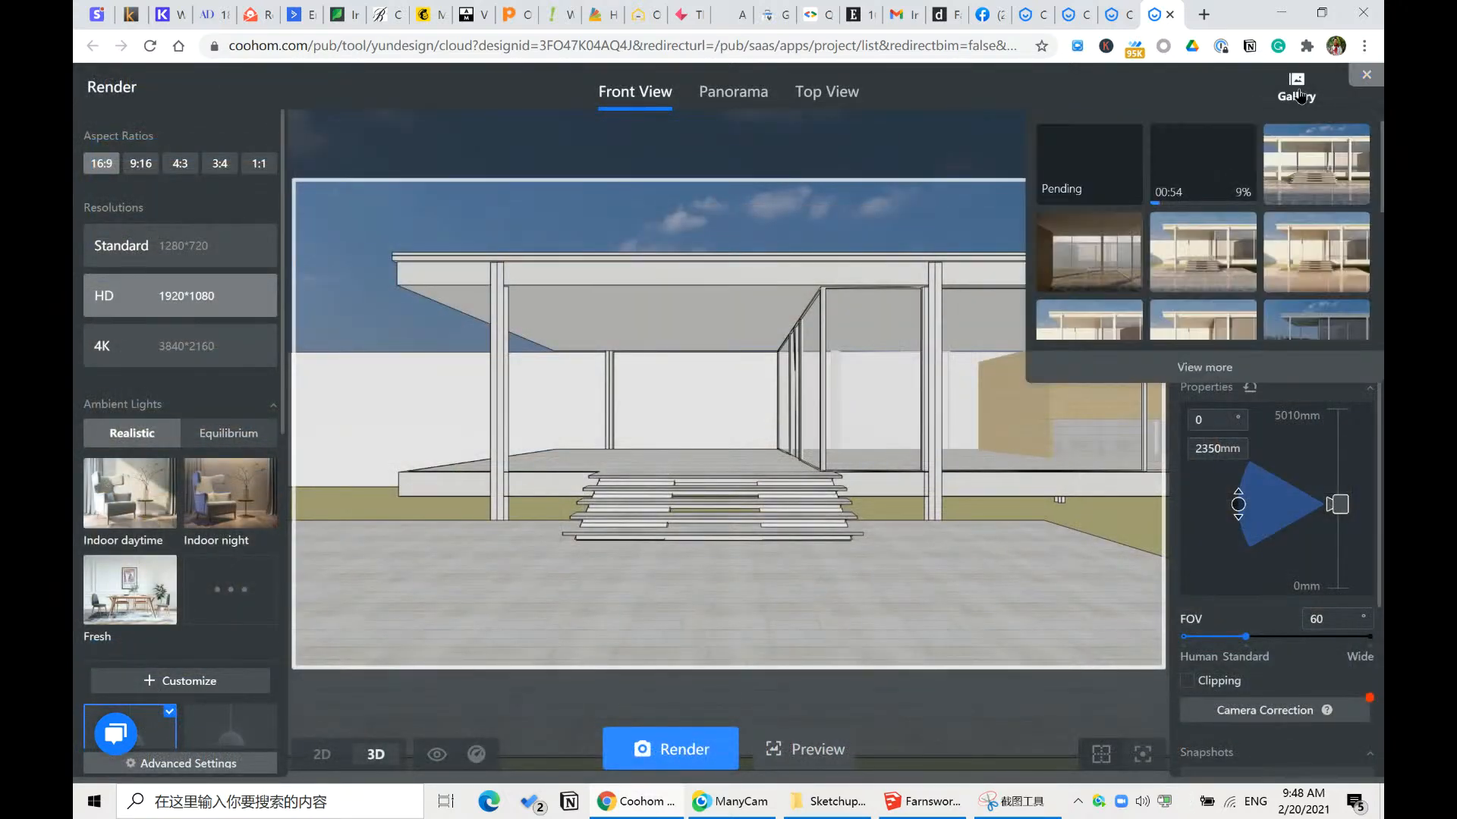
mouse_move(1181, 171)
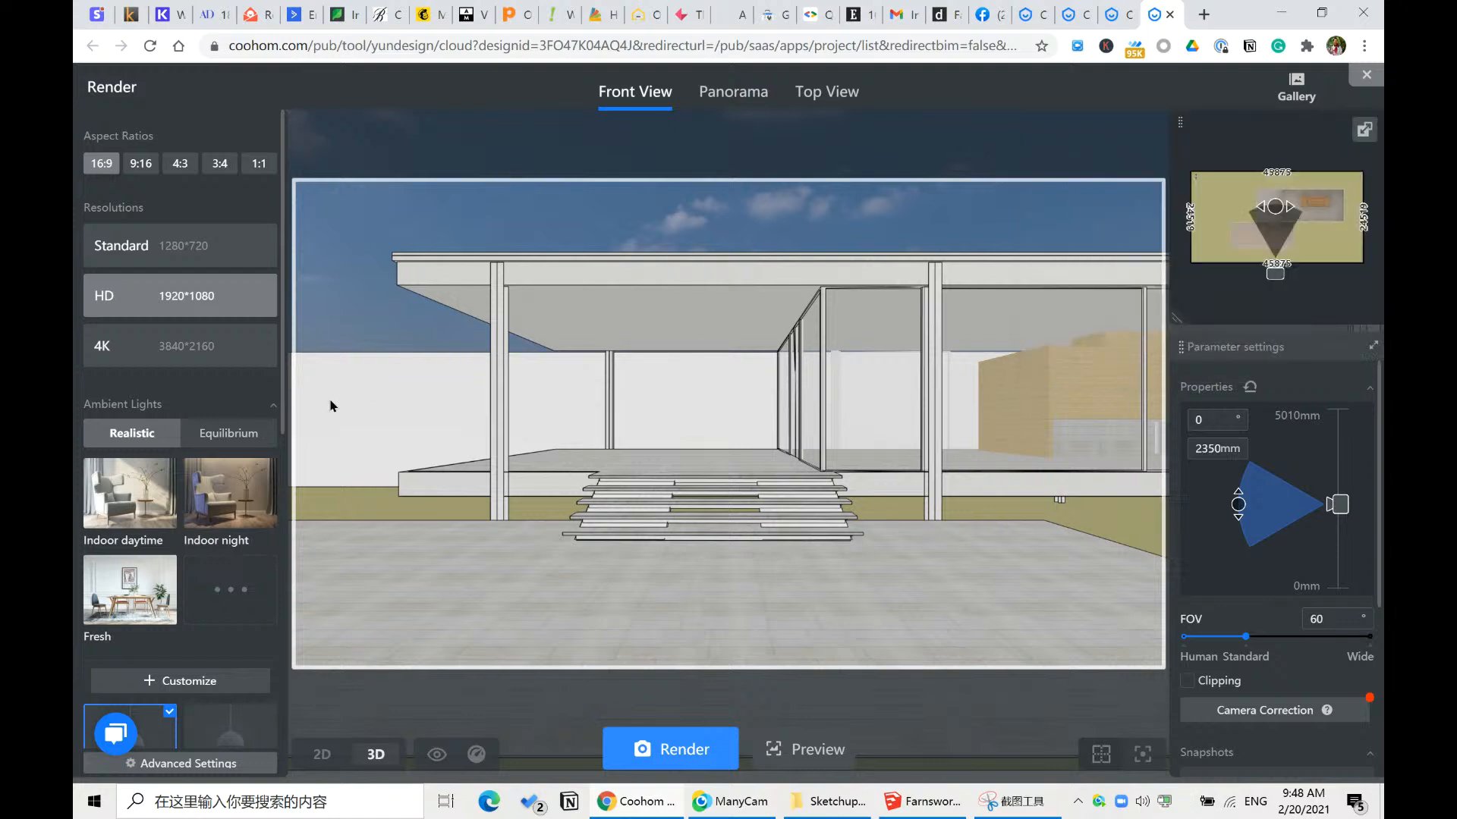
scroll(258, 576, "down", 5)
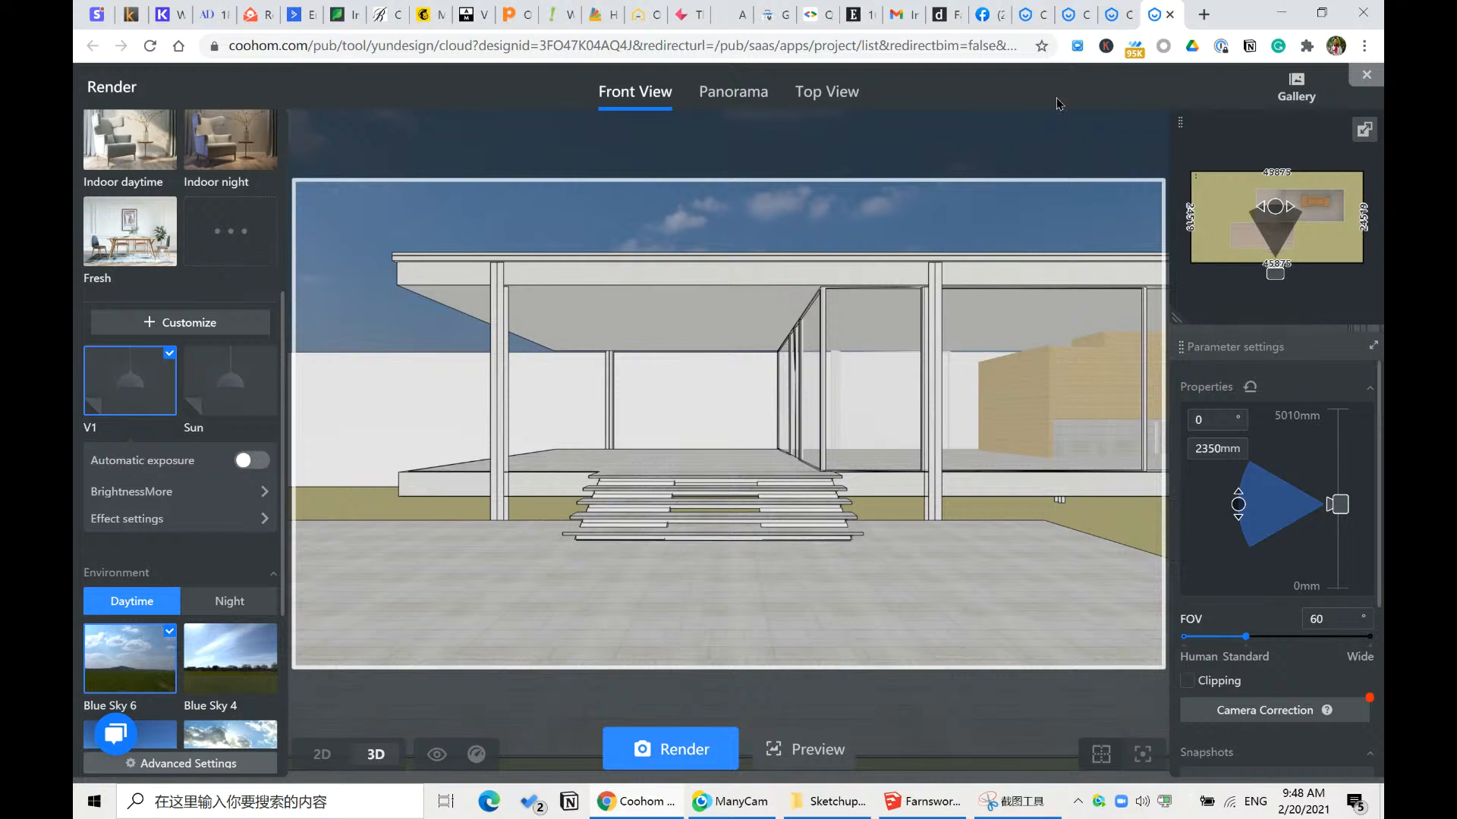
left_click(1297, 91)
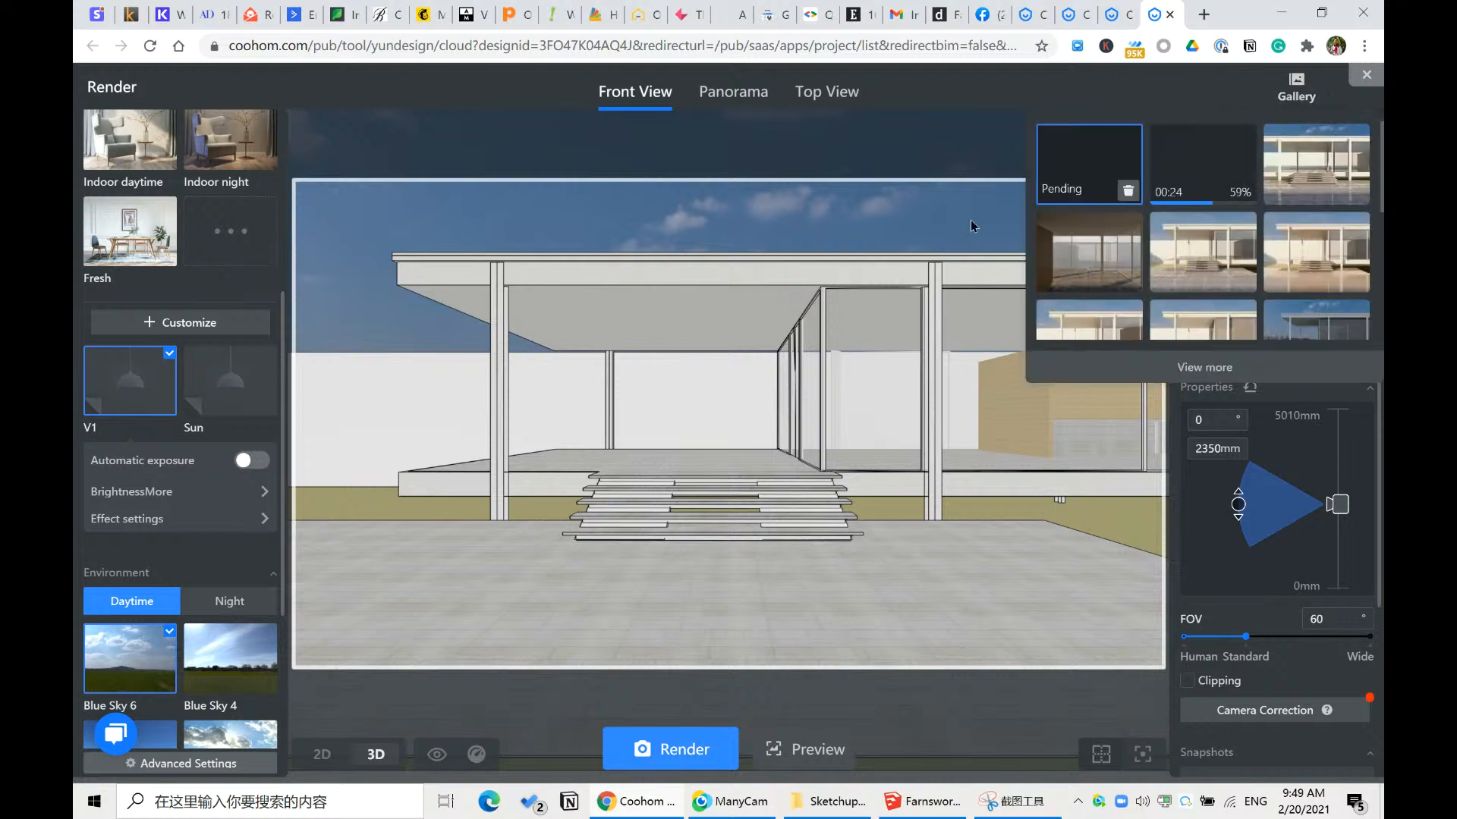
mouse_move(1299, 84)
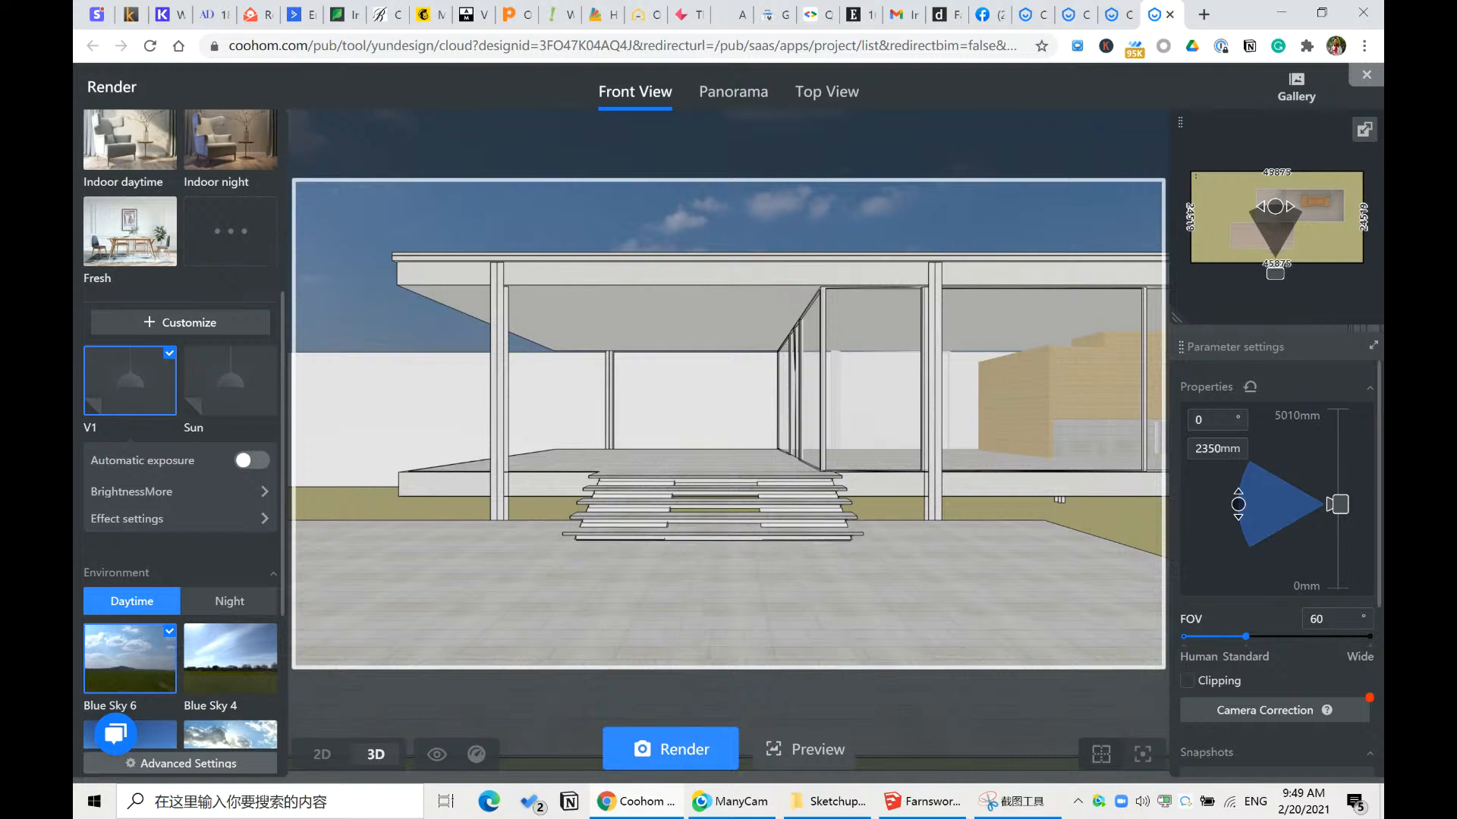
- Switch to the Farnsworth house model in SketchUp and examine its roof, fascia, columns and terraces from the entrance side
left_click(922, 801)
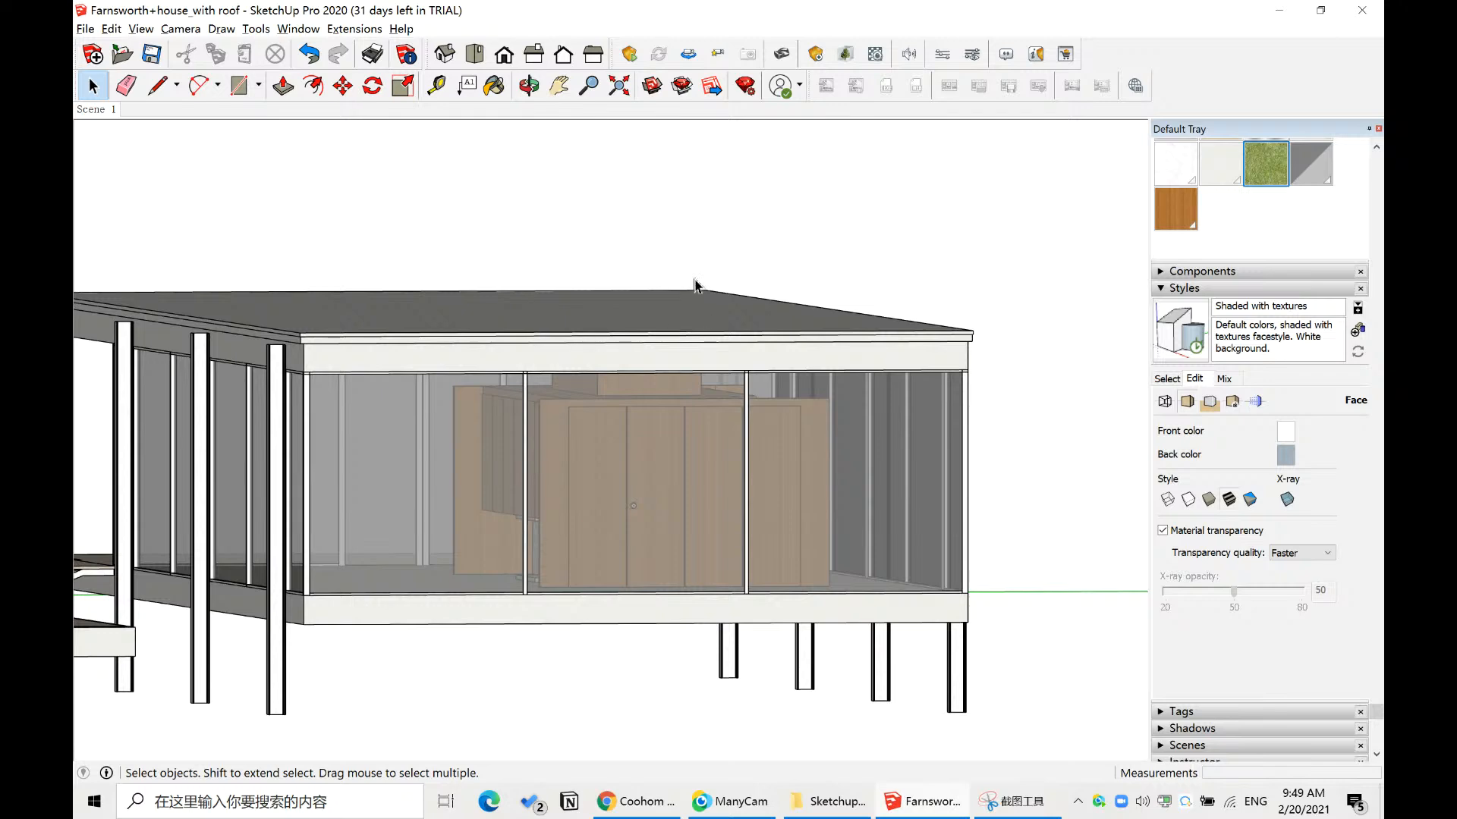
middle_click_drag(695, 314, 940, 325)
scroll(938, 319, "down", 2)
middle_click_drag(393, 234, 921, 310)
middle_click_drag(605, 380, 504, 374)
left_click(503, 394)
scroll(497, 425, "up", 3)
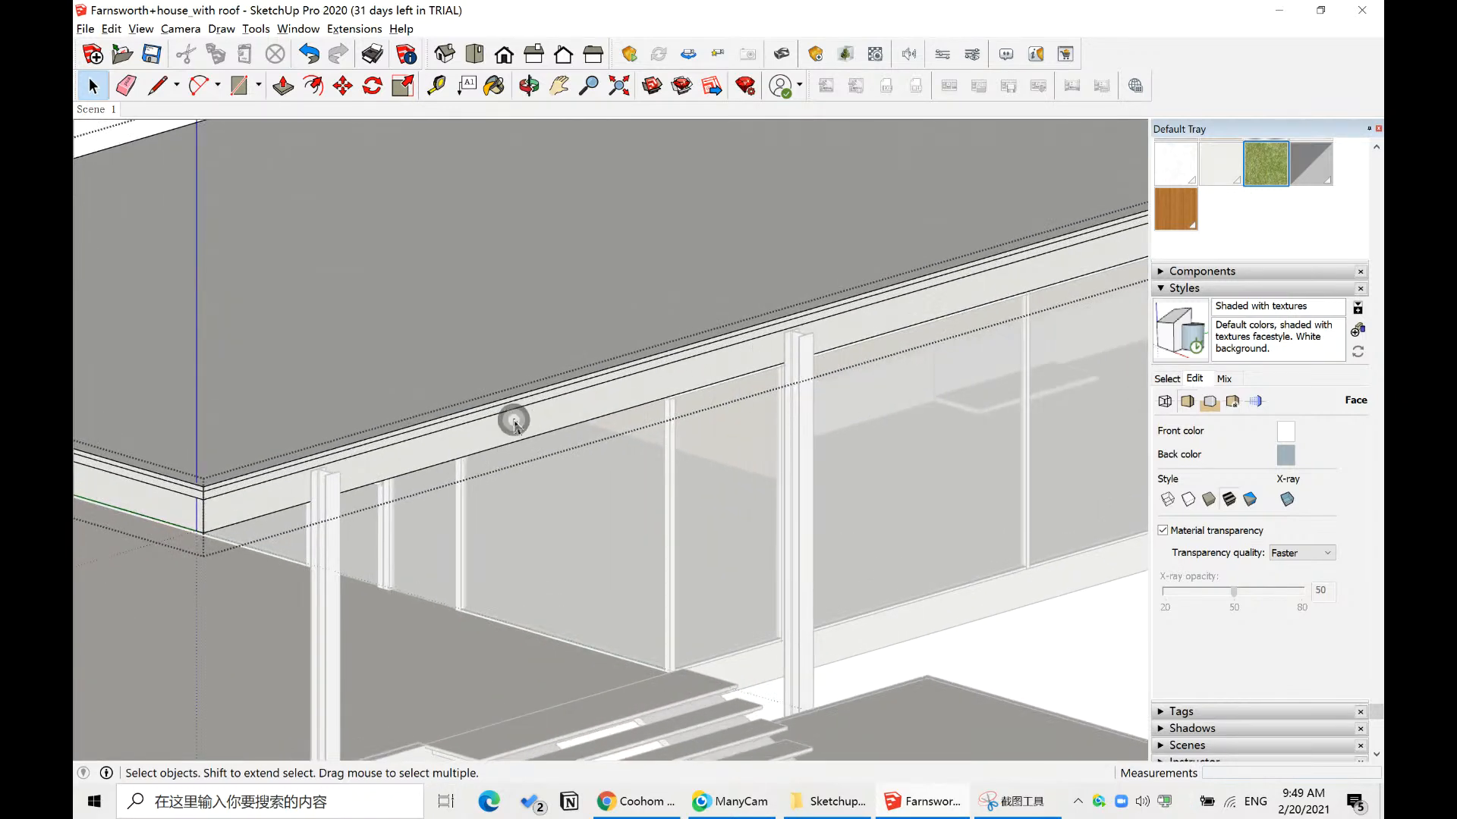
left_click(511, 417)
scroll(546, 432, "down", 4)
left_click(1007, 549)
scroll(299, 403, "up", 5)
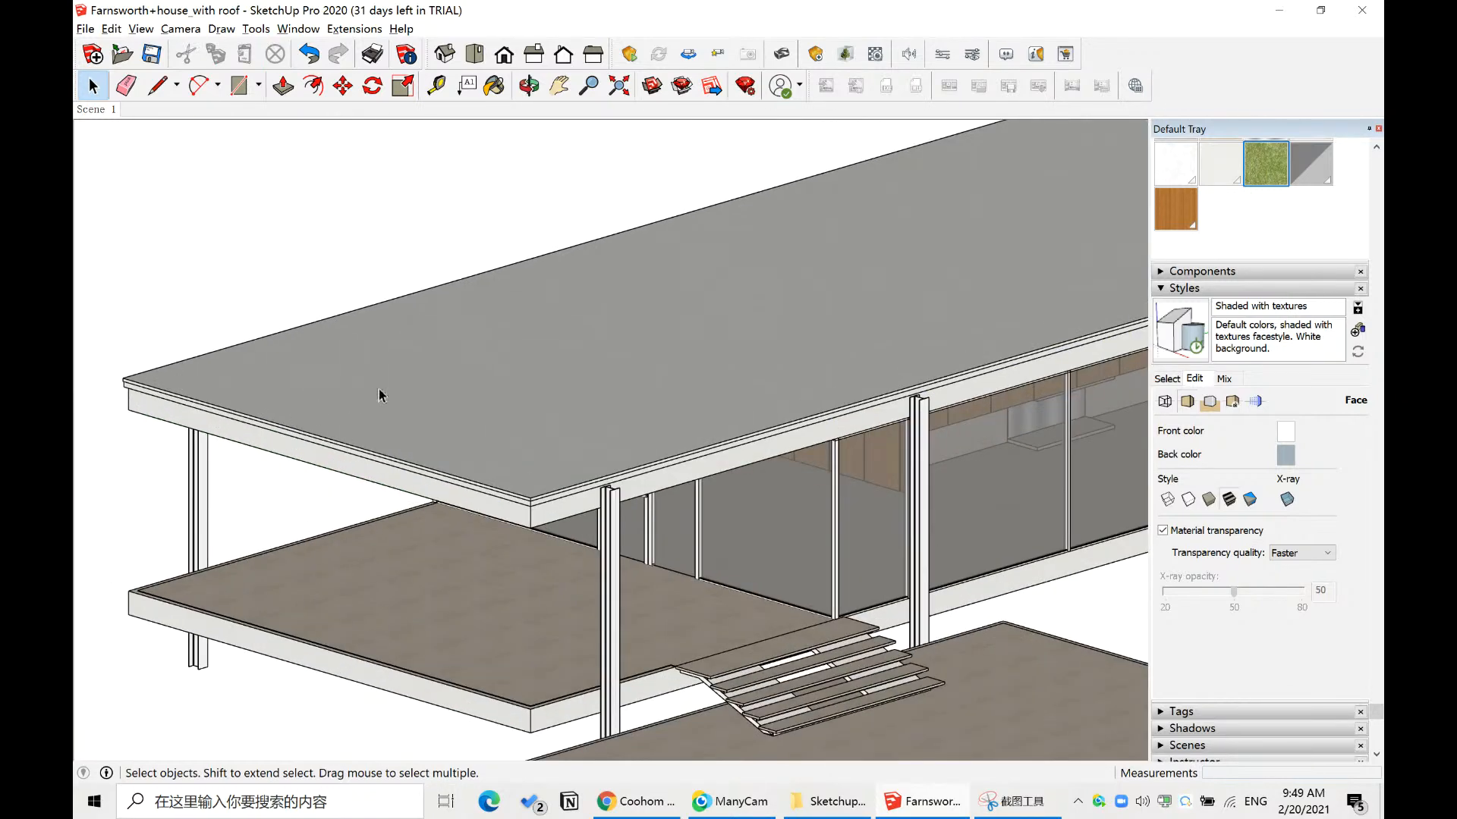
scroll(380, 380, "down", 4)
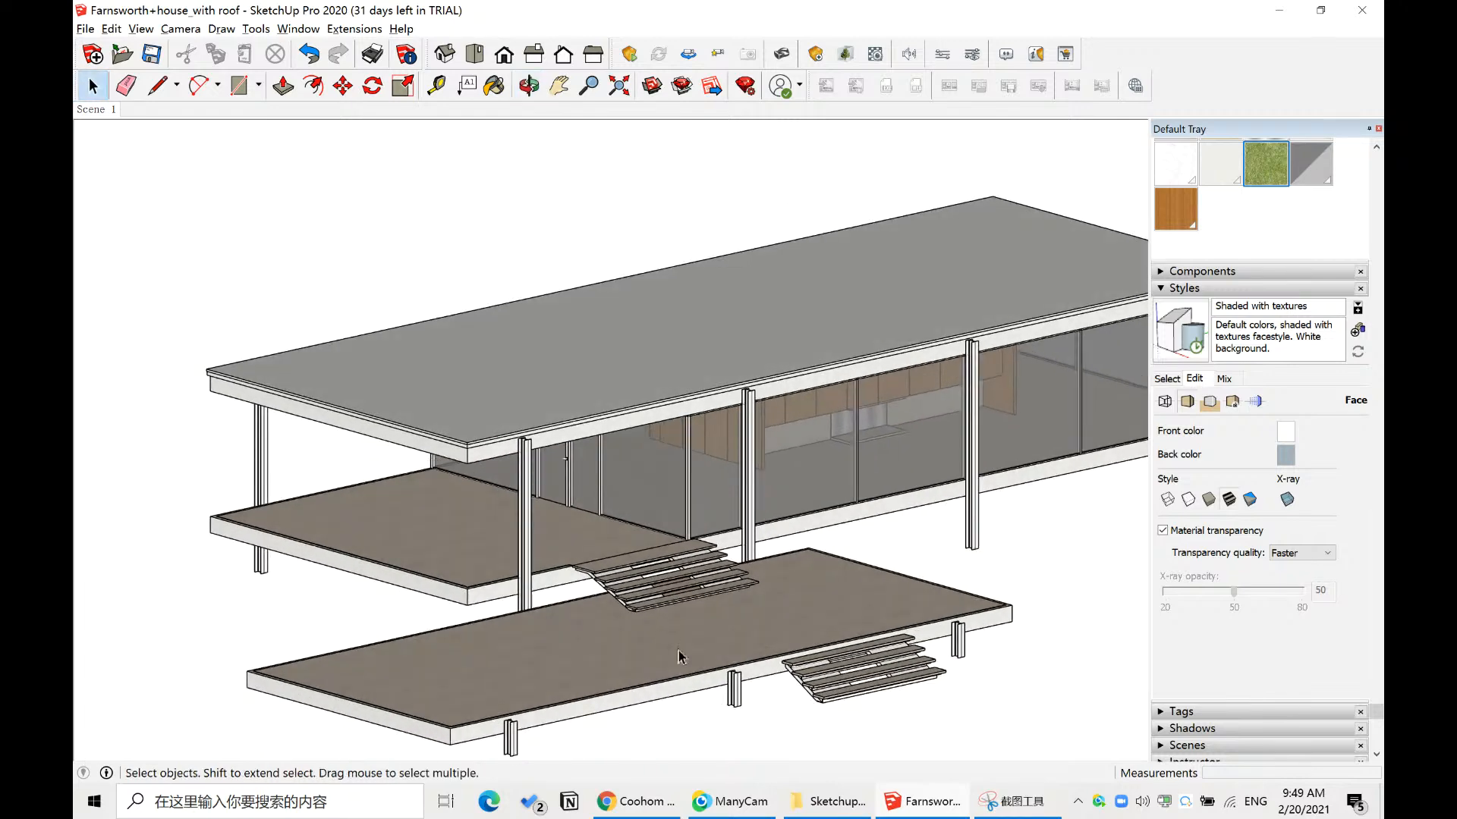
- Inspect the stairs between the two terraces up close, selecting a middle tread and the stringer group to check their grouping
scroll(679, 649, "up", 5)
left_click(599, 459)
scroll(408, 431, "up", 3)
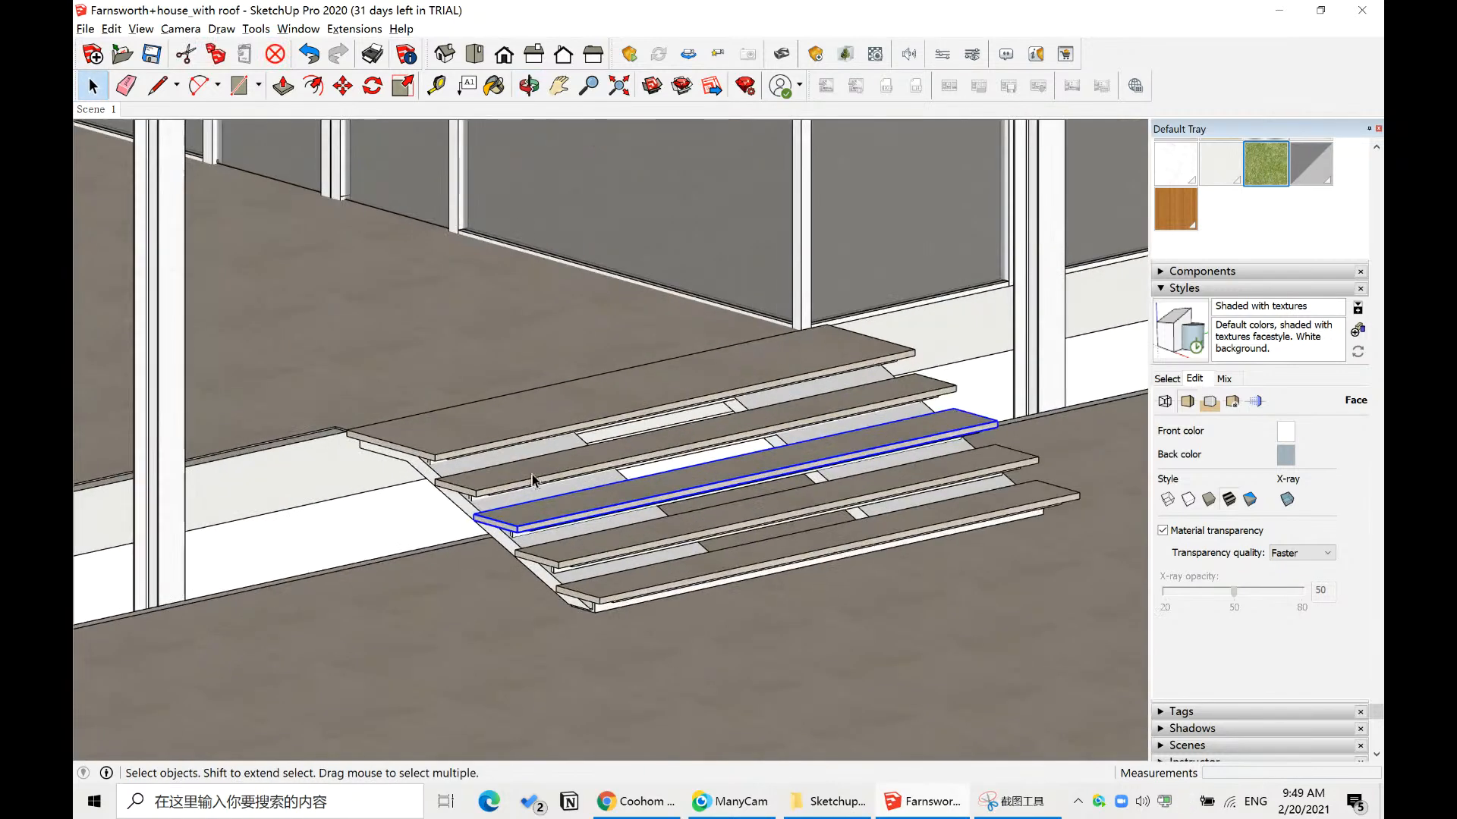
left_click(491, 434)
scroll(478, 554, "down", 2)
scroll(516, 554, "up", 3)
left_click(520, 553)
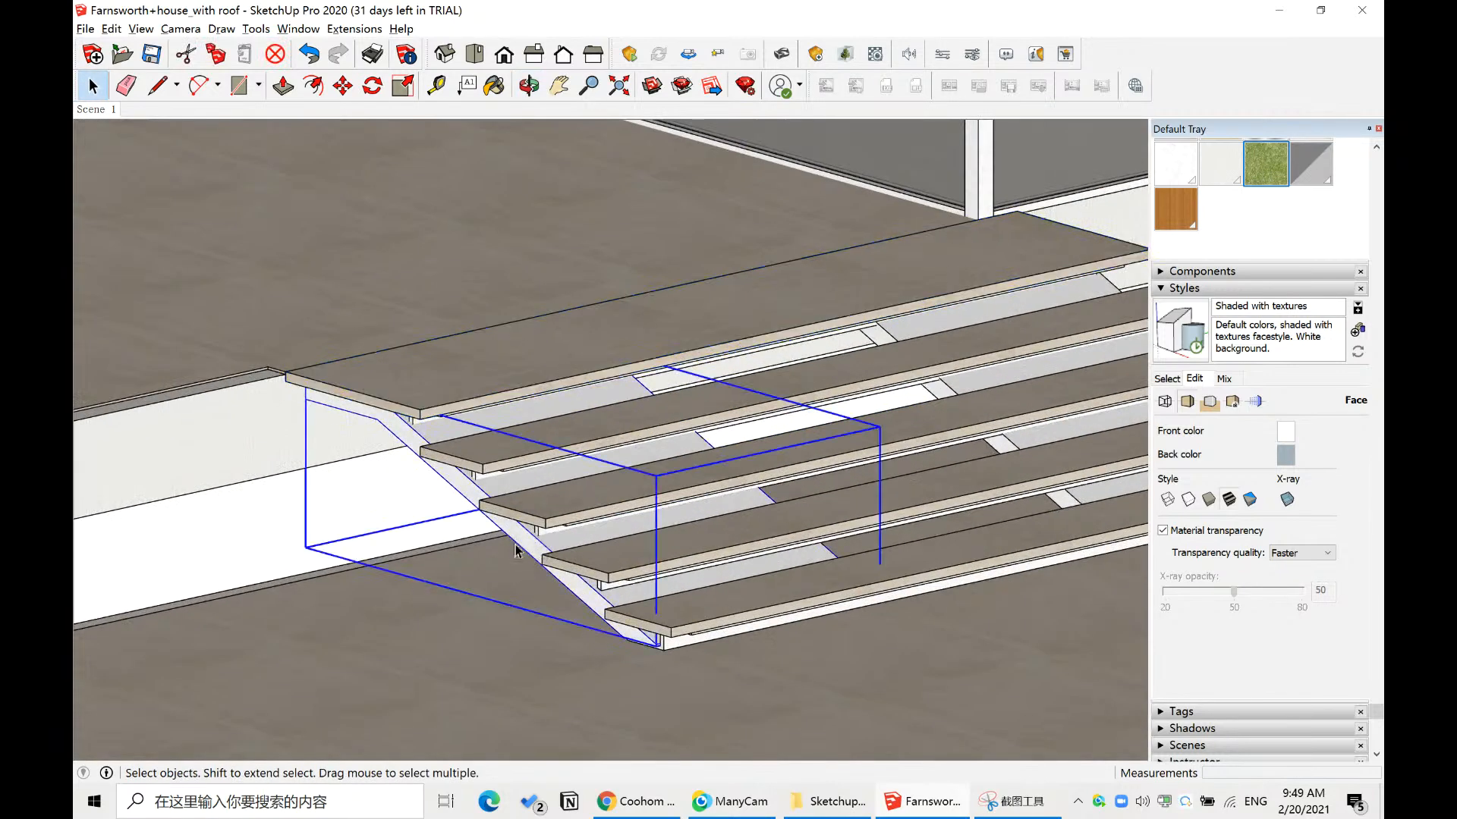
- Return to an overall view of the house from the entrance side and select the roof
scroll(516, 556, "up", 1)
scroll(515, 554, "down", 2)
scroll(529, 639, "down", 5)
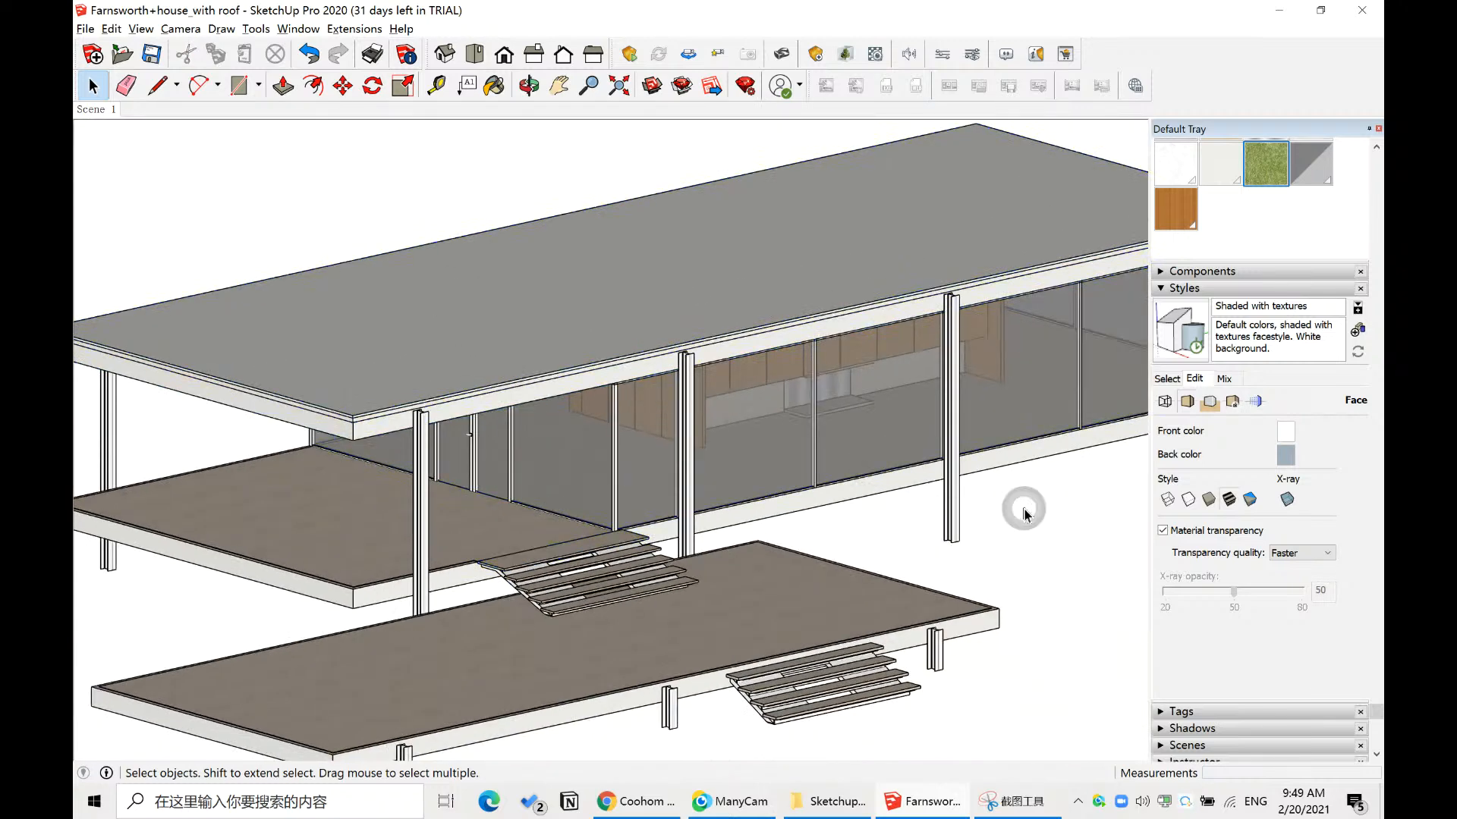
middle_click_drag(1027, 504, 800, 452)
left_click(667, 316)
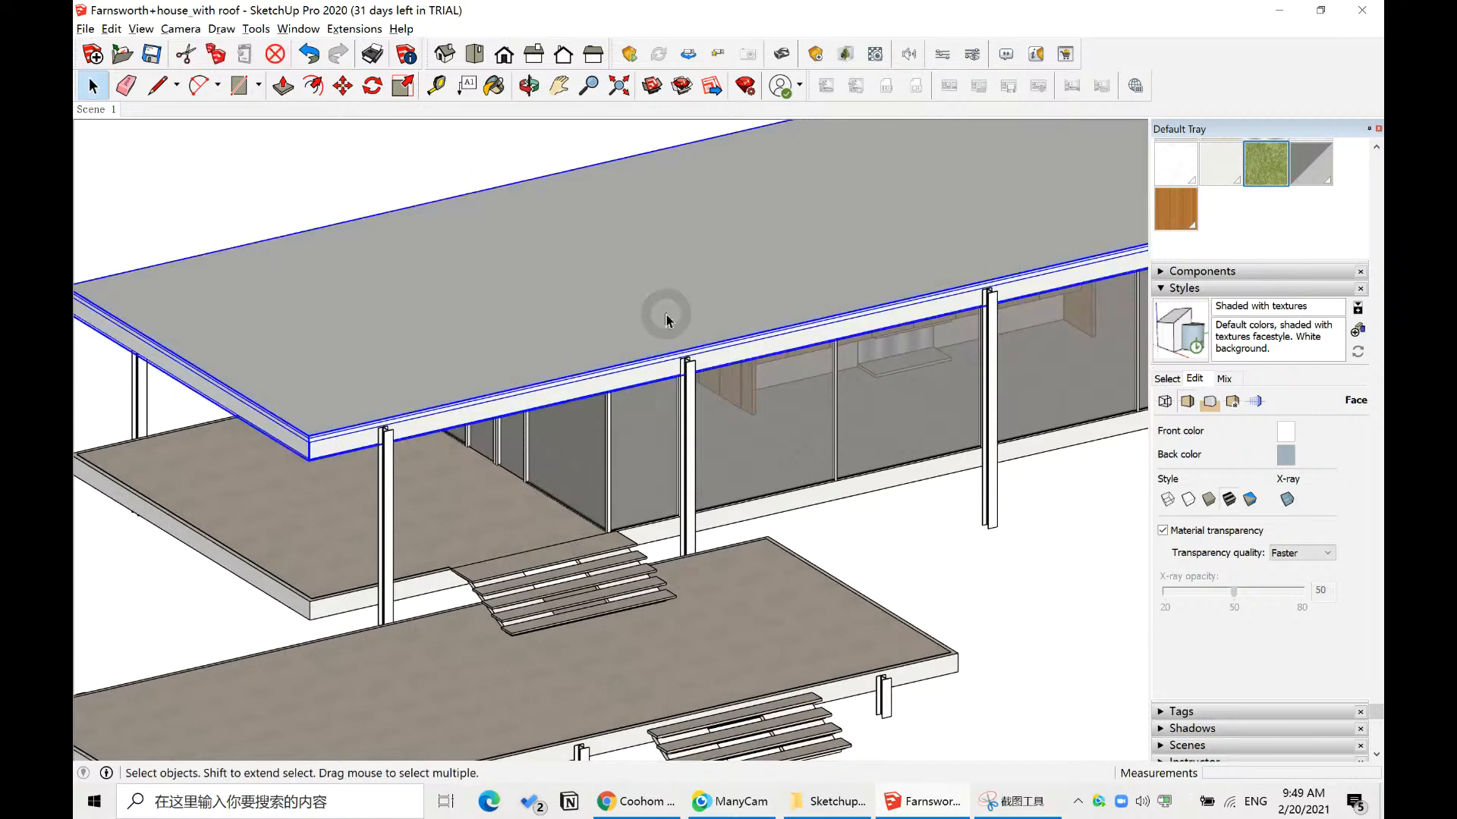
- Select the upper terrace floor, all treads of the stairs between the terraces and the lower terrace floor together
scroll(322, 544, "up", 5)
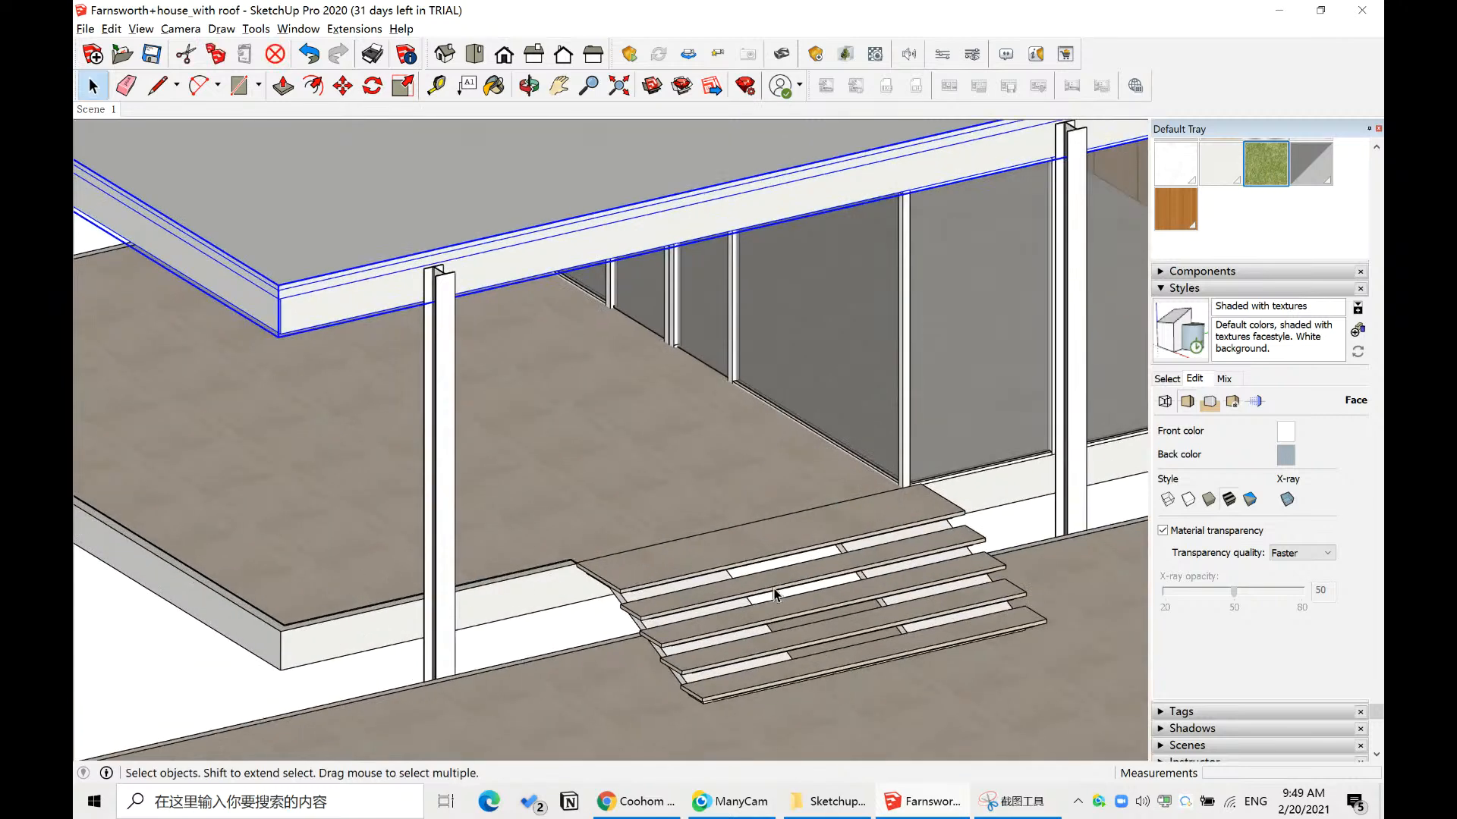
scroll(774, 595, "up", 3)
left_click(550, 540)
left_click(788, 588)
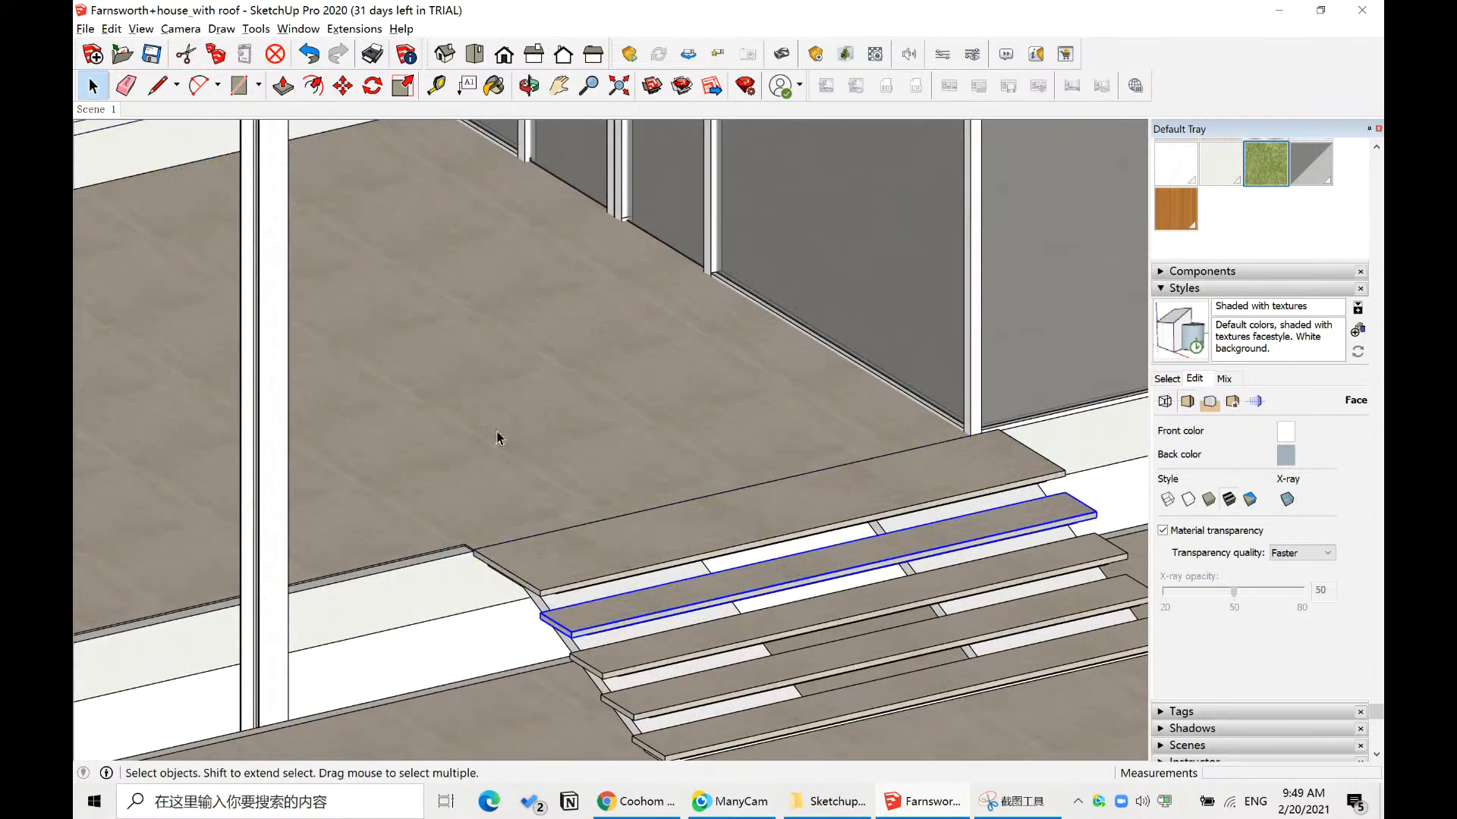
scroll(496, 433, "down", 3)
scroll(574, 520, "up", 5)
scroll(624, 440, "down", 1)
left_click(609, 465, "shift")
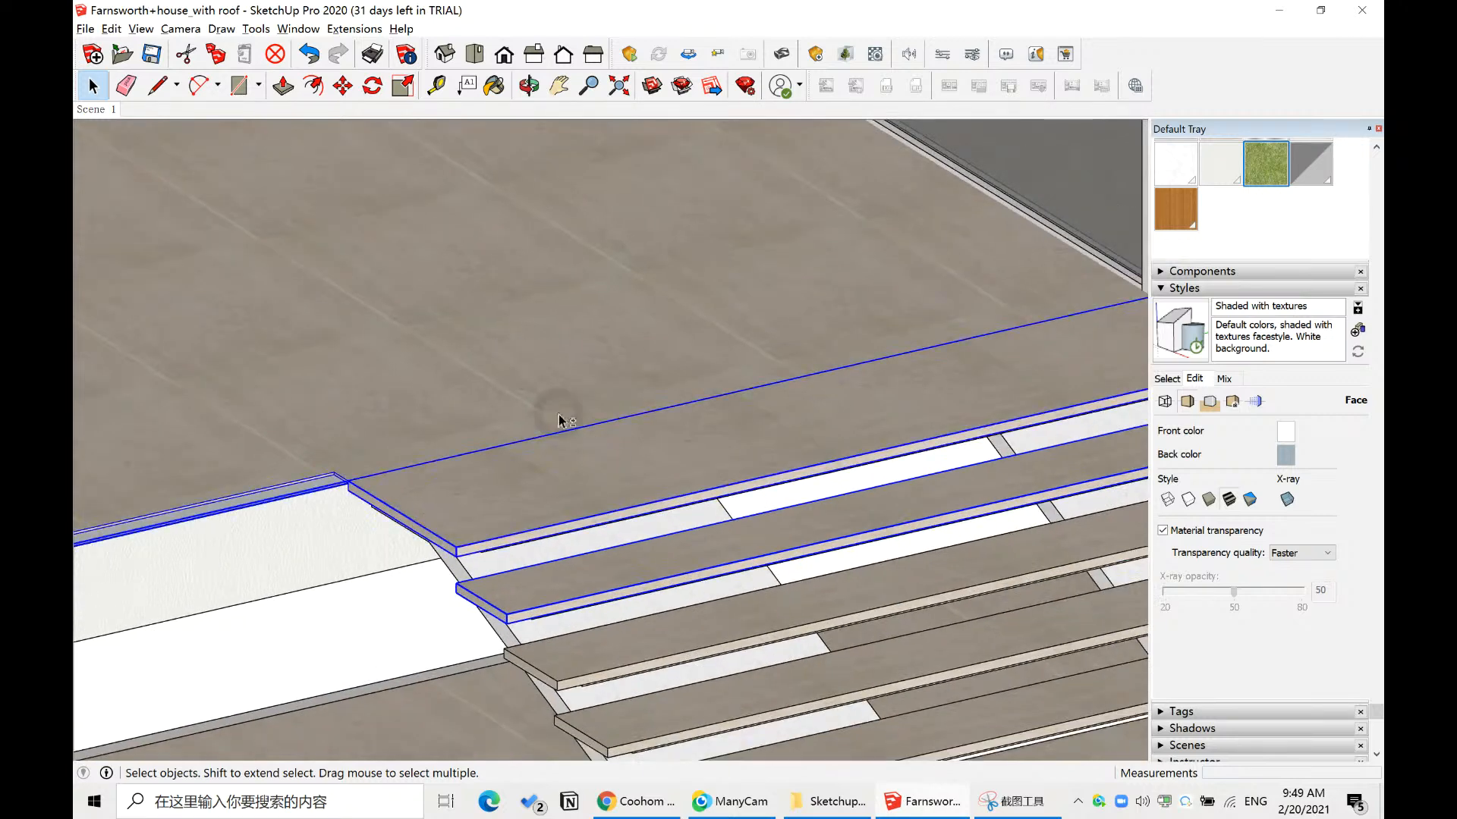
scroll(622, 471, "down", 2)
left_click(827, 602, "shift")
left_click(903, 678, "shift")
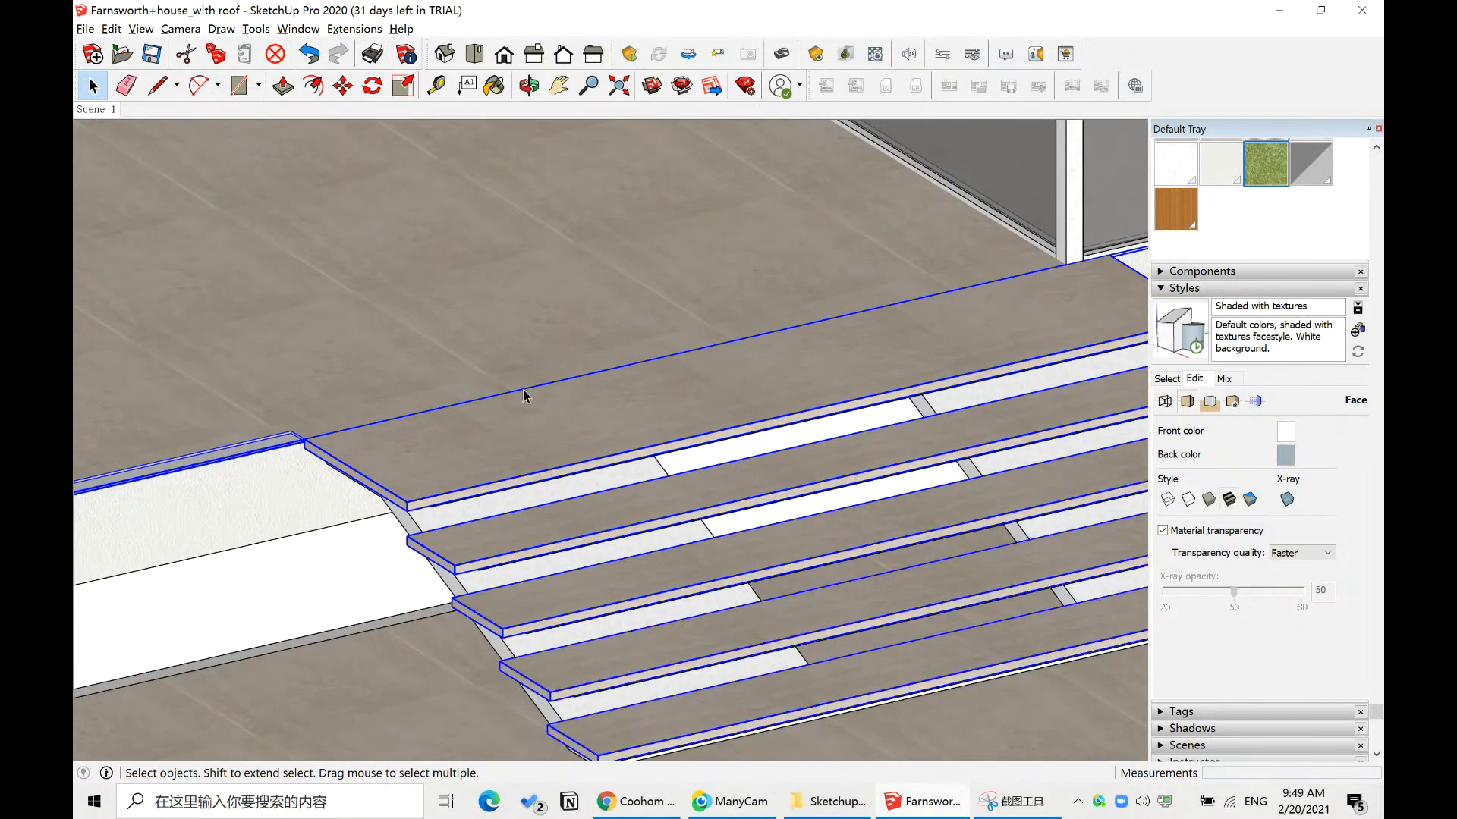
- Check the combined selection, select the upper floor and individual stair treads one at a time, and clear the selection
scroll(526, 396, "down", 3)
scroll(442, 515, "down", 2)
middle_click_drag(442, 514, 351, 517)
scroll(670, 604, "up", 5)
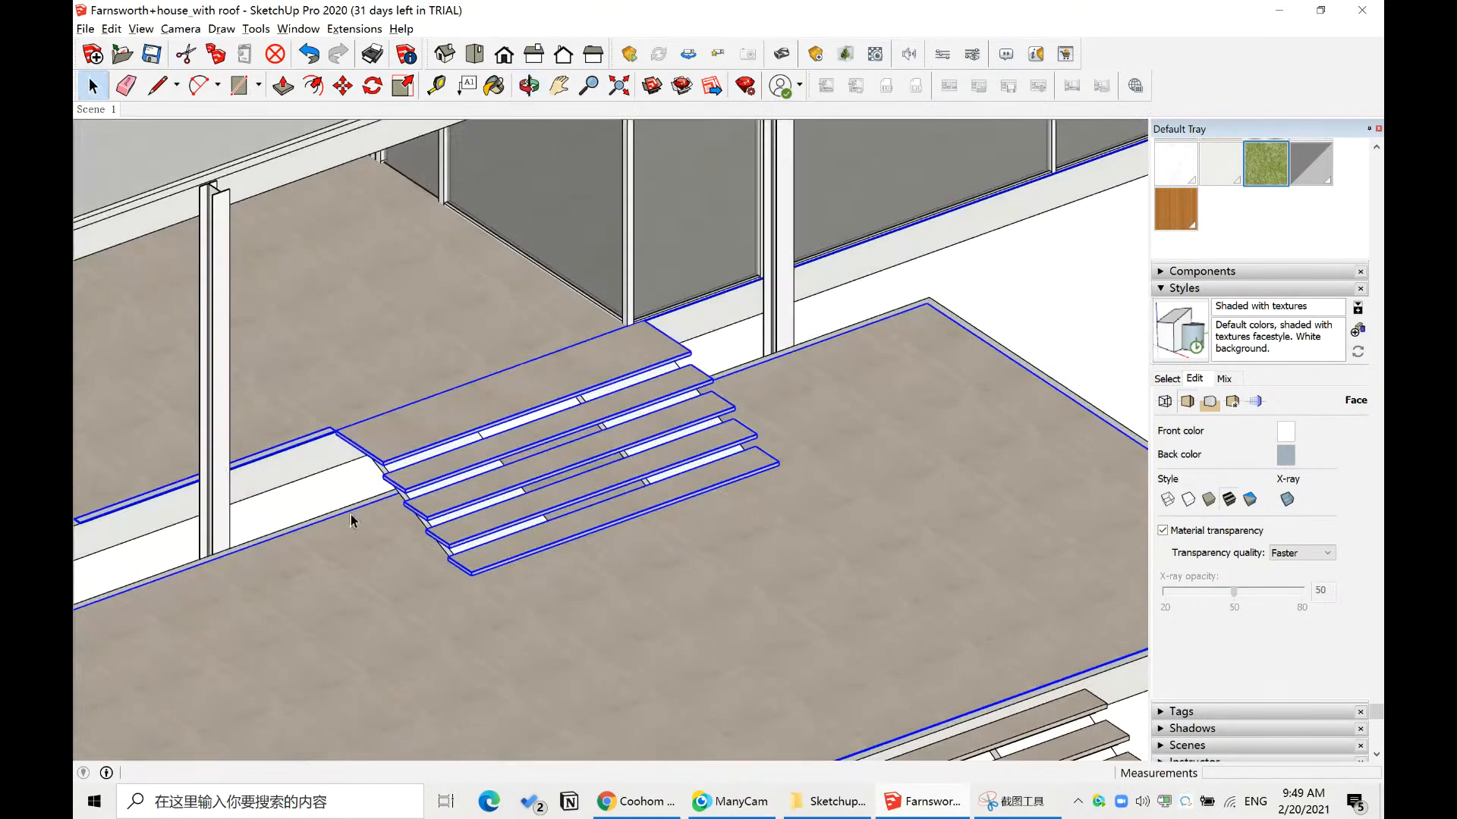
middle_click_drag(402, 476, 503, 502, "shift")
scroll(549, 537, "up", 4)
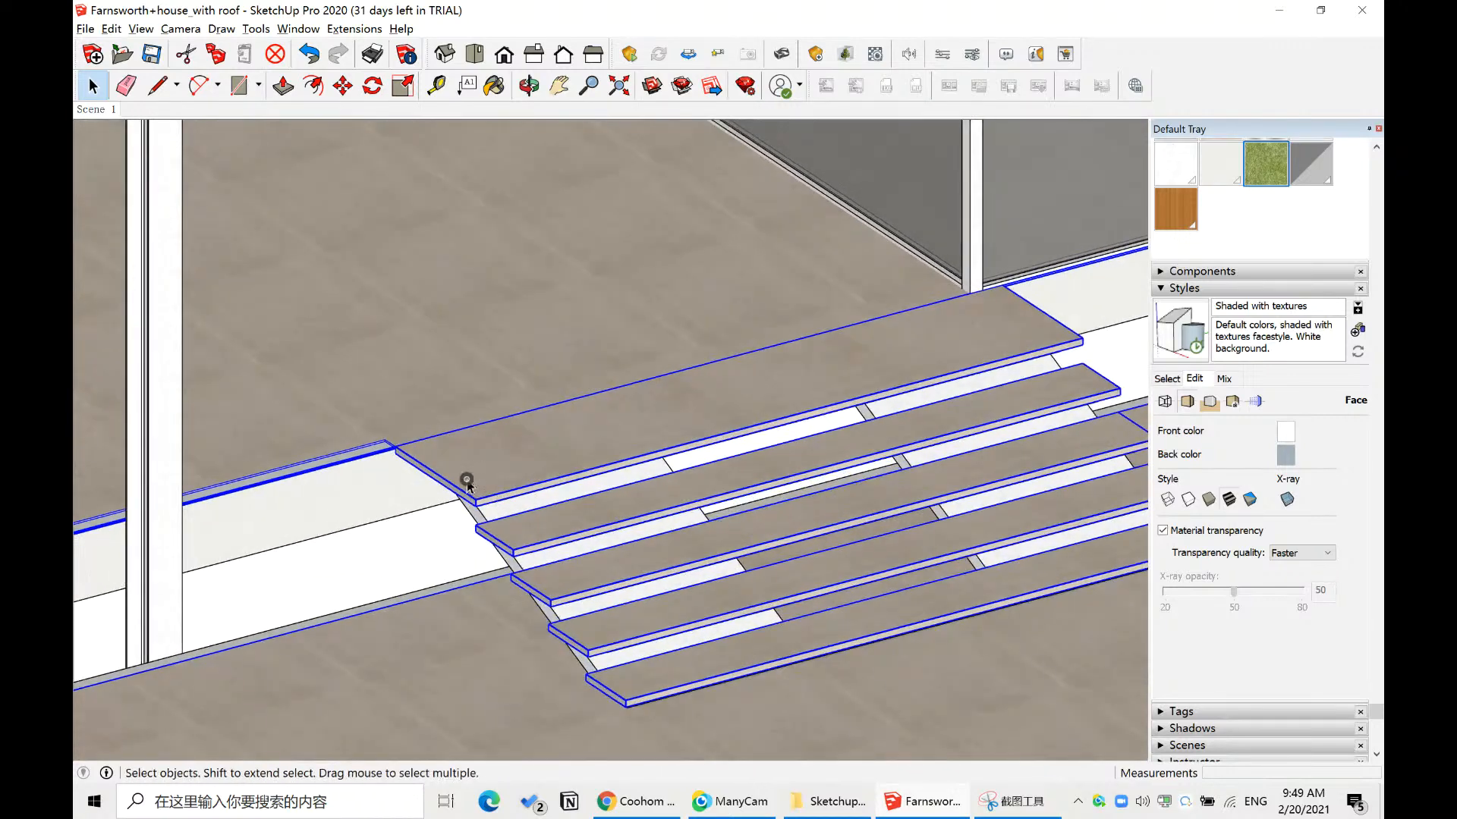
left_click(464, 479)
left_click(540, 559)
left_click(523, 460)
left_click(538, 520)
scroll(508, 475, "down", 2)
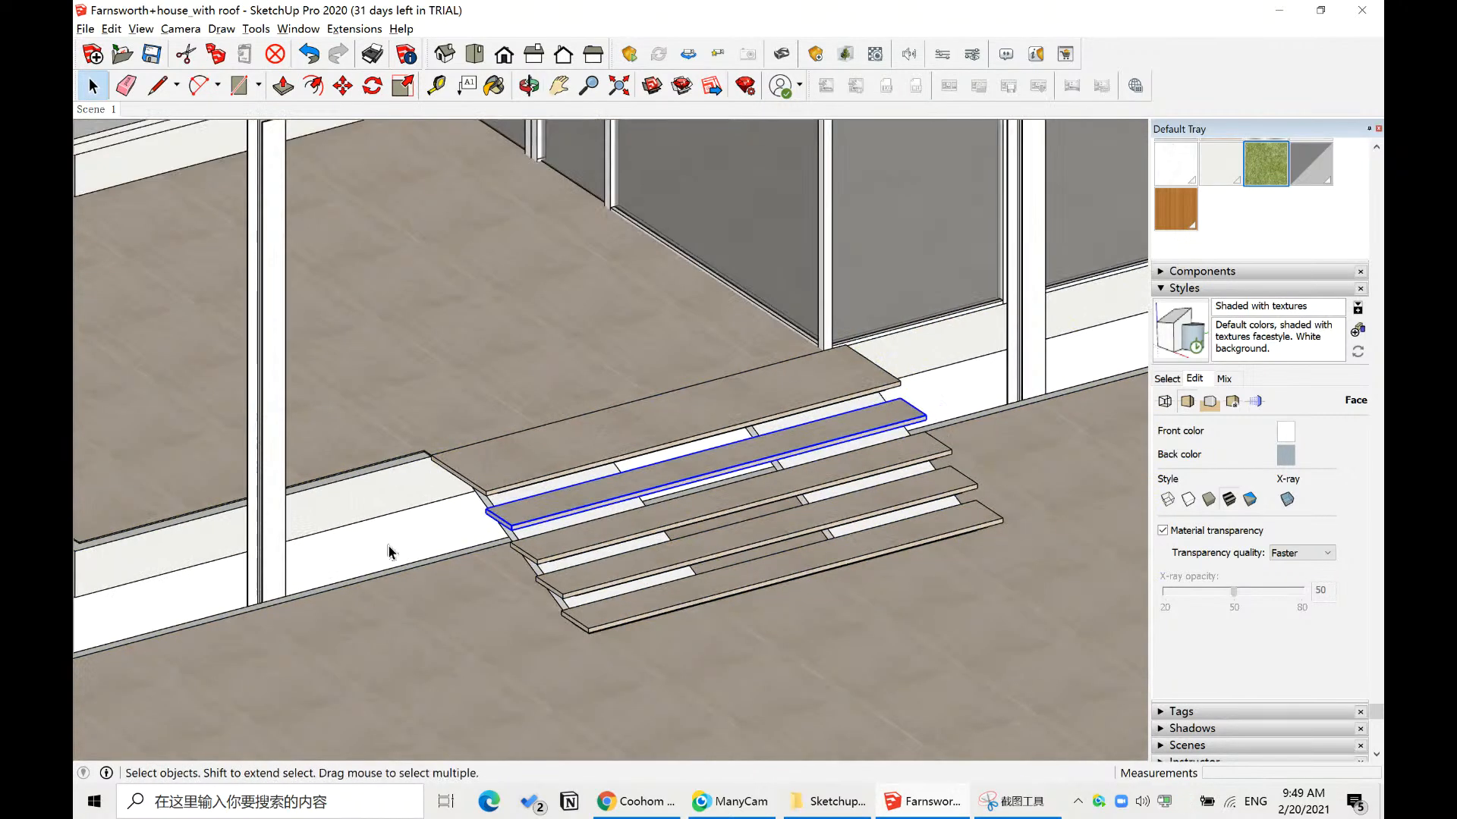
left_click(394, 541)
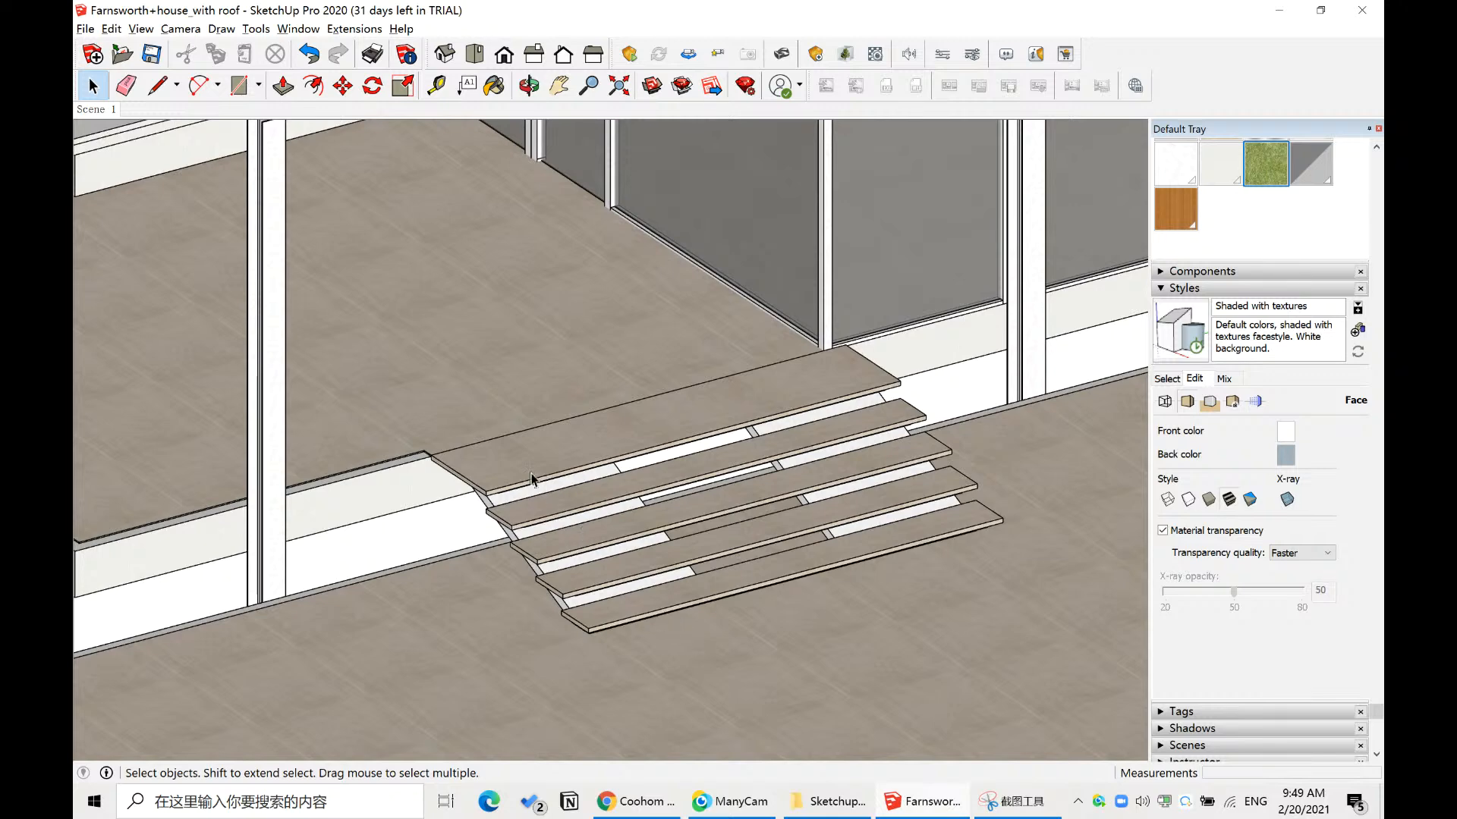
- Group the upper terrace floor, the treads of the connecting stairs and the lower terrace floor into one object
scroll(543, 476, "up", 3)
scroll(536, 464, "down", 2)
left_click(530, 441)
left_click(545, 486, "shift")
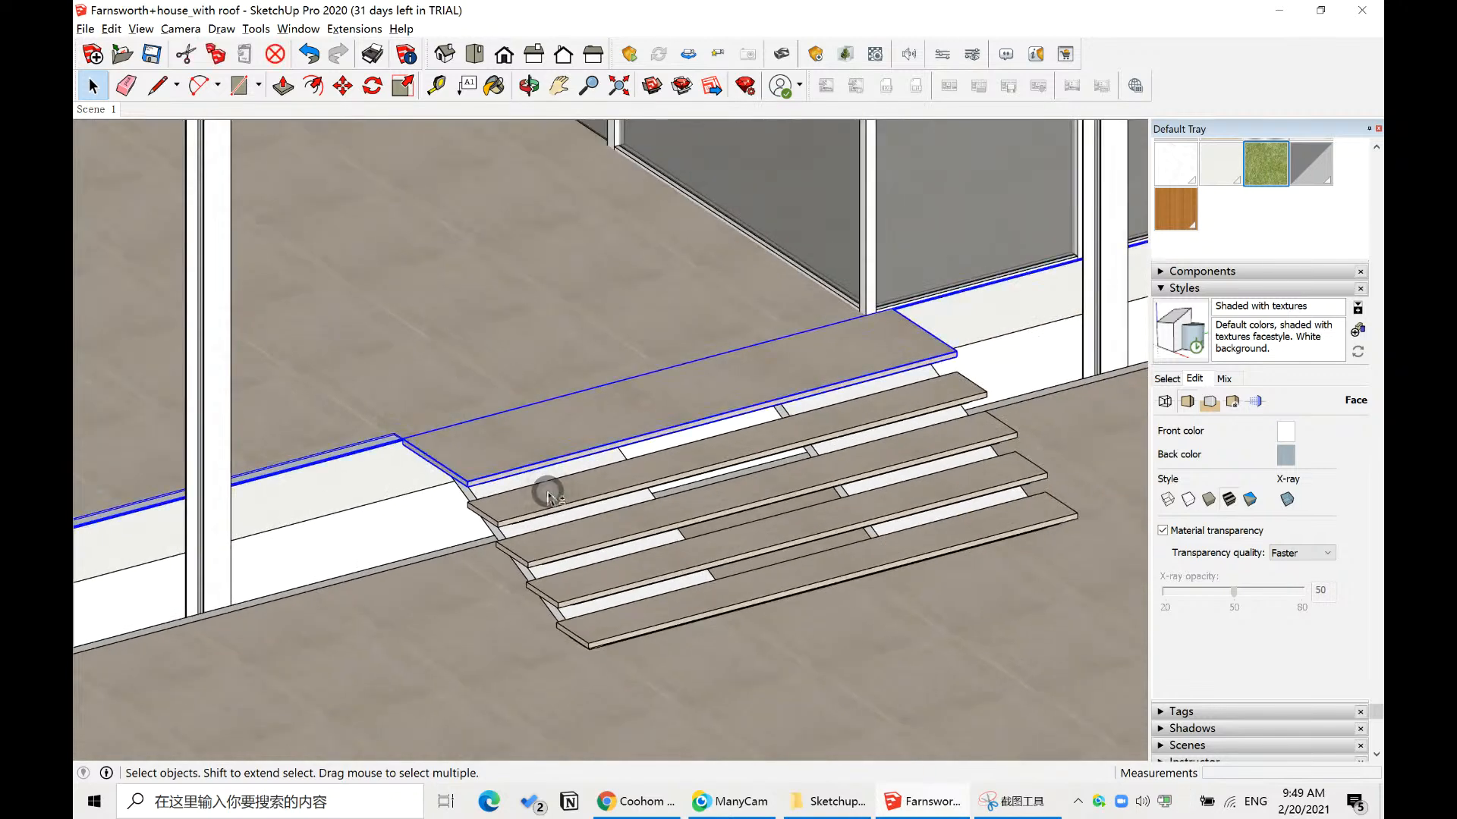
left_click(580, 541, "shift")
left_click(598, 574, "shift")
left_click(660, 618, "shift")
scroll(506, 512, "down", 6)
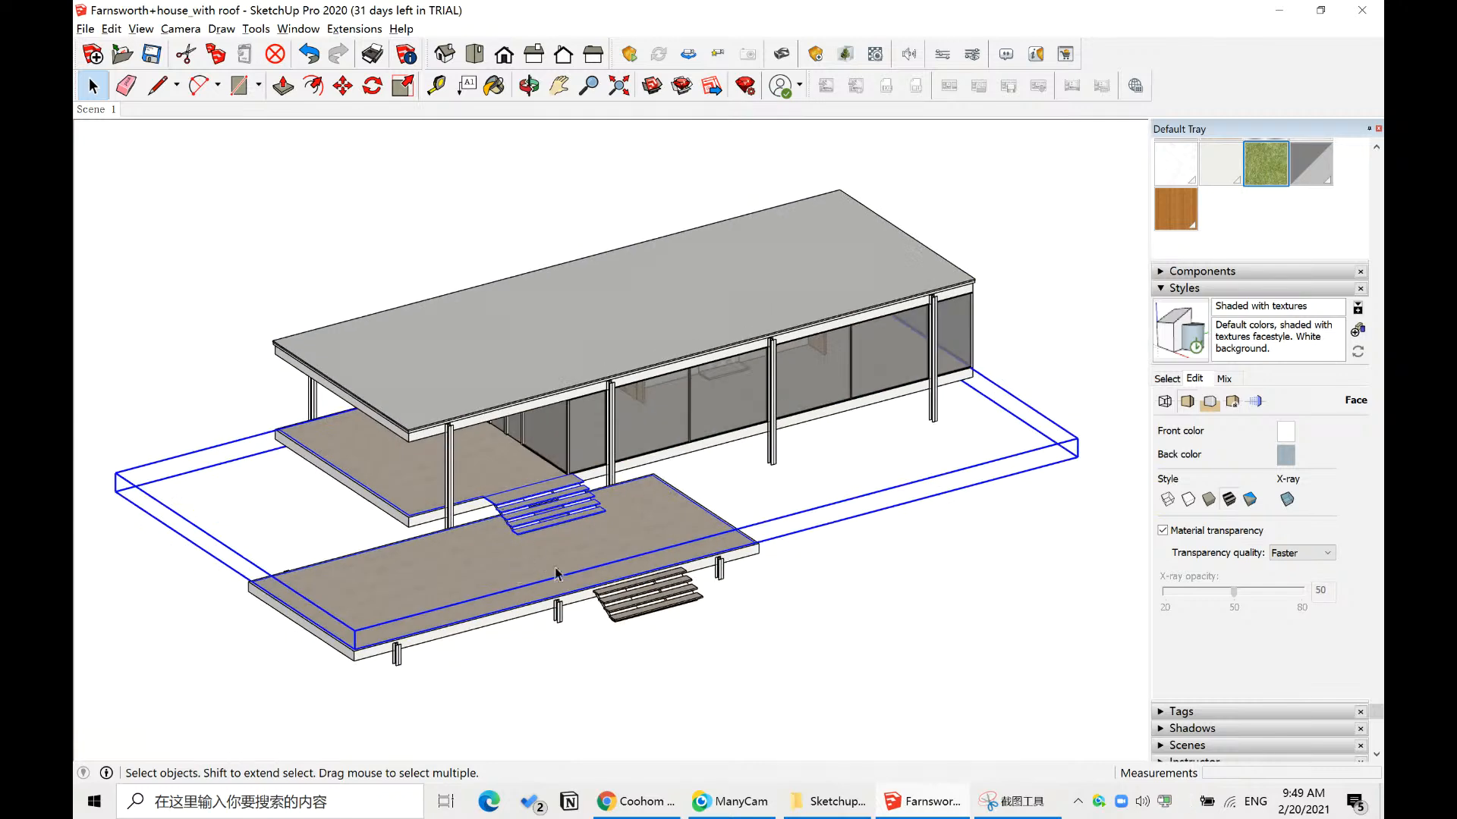
- Try moving the combined group of floors and treads about 211 cm away from the house frame
key("m")
left_click(774, 640)
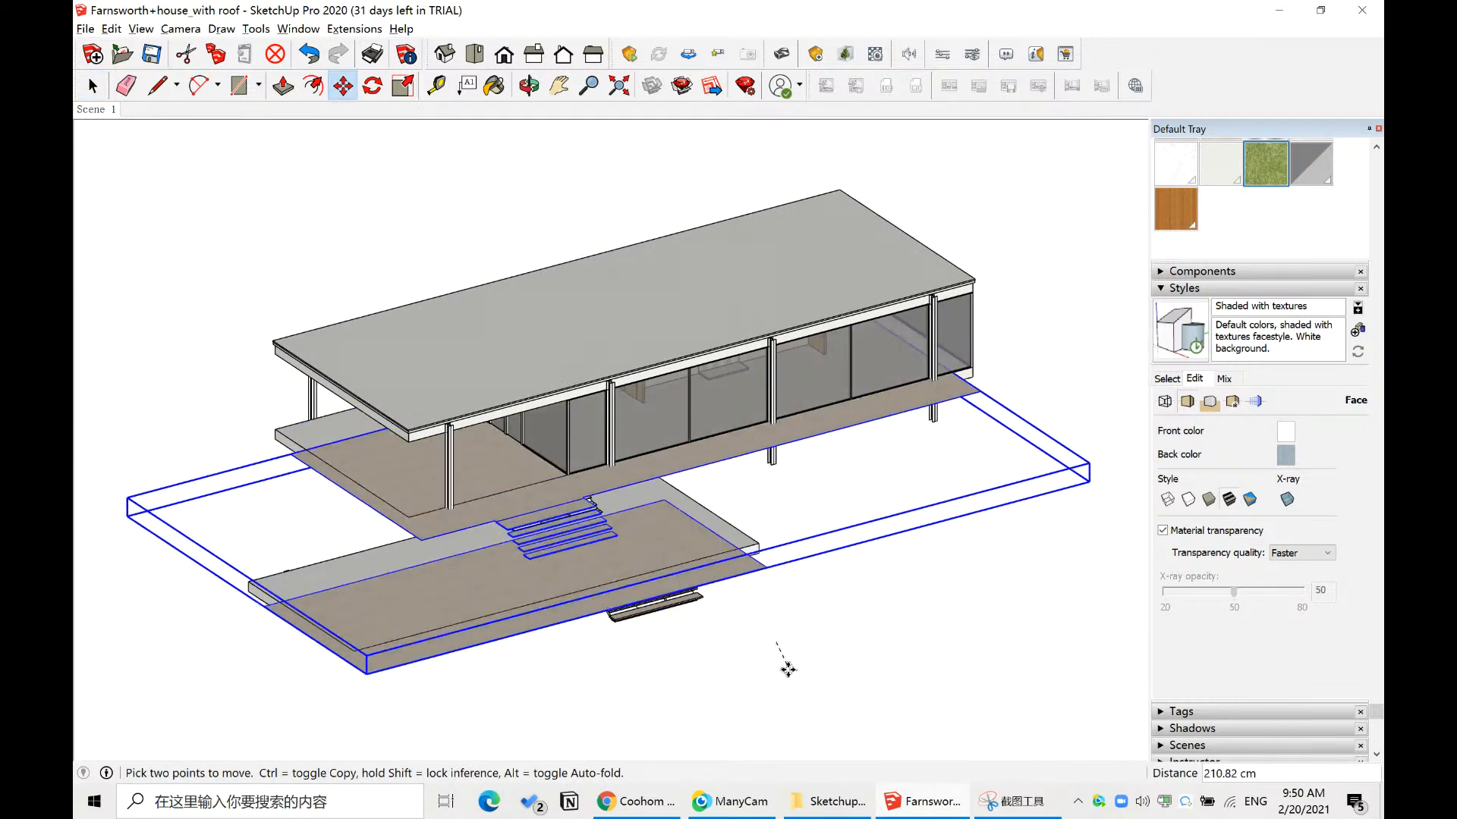
left_click(788, 669)
scroll(553, 546, "up", 4)
key("space")
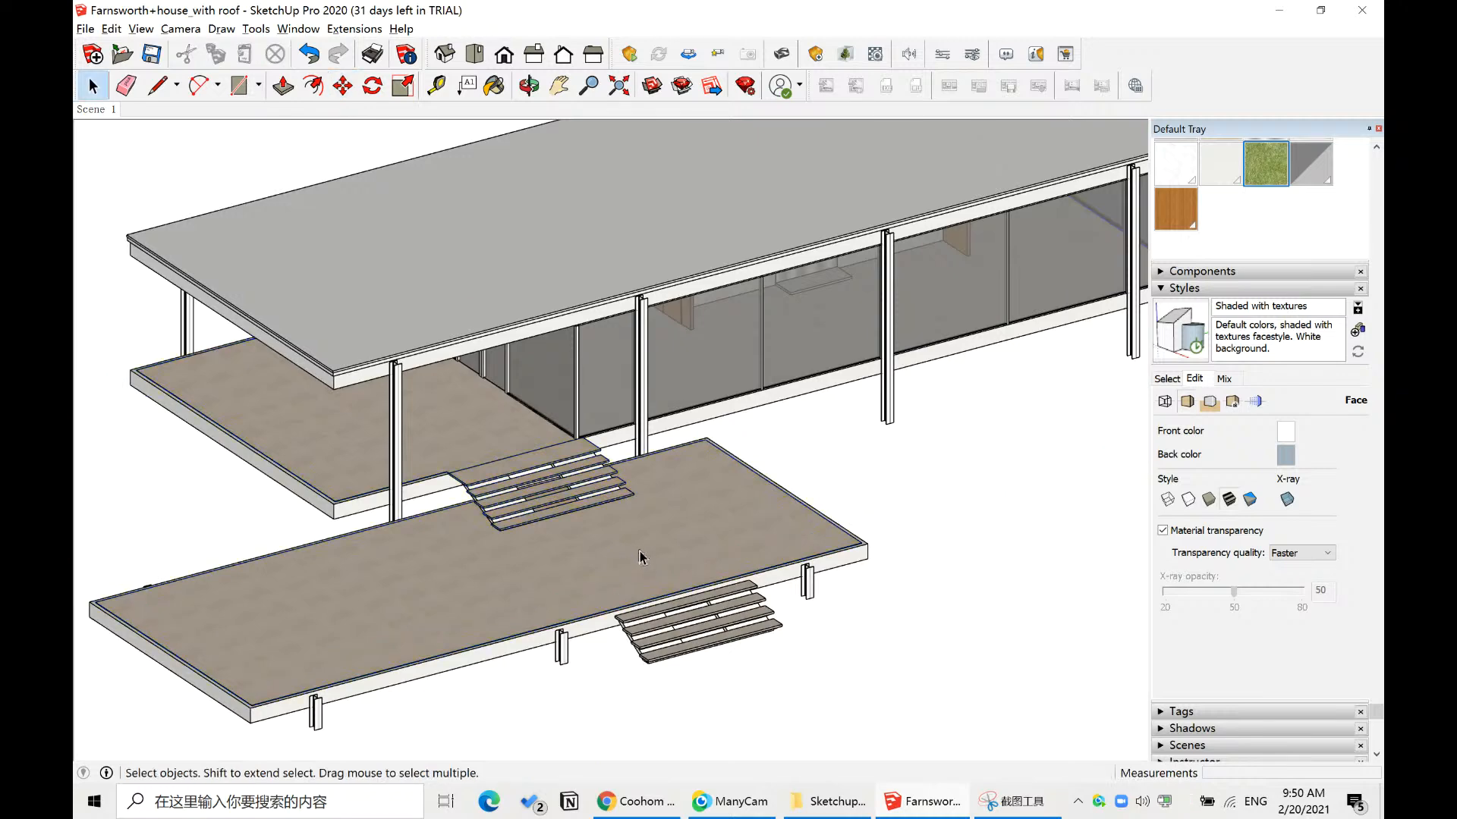
- Inspect the lower terrace's frame group from inside and outside, including its available object commands
scroll(640, 557, "up", 5)
left_click(619, 460)
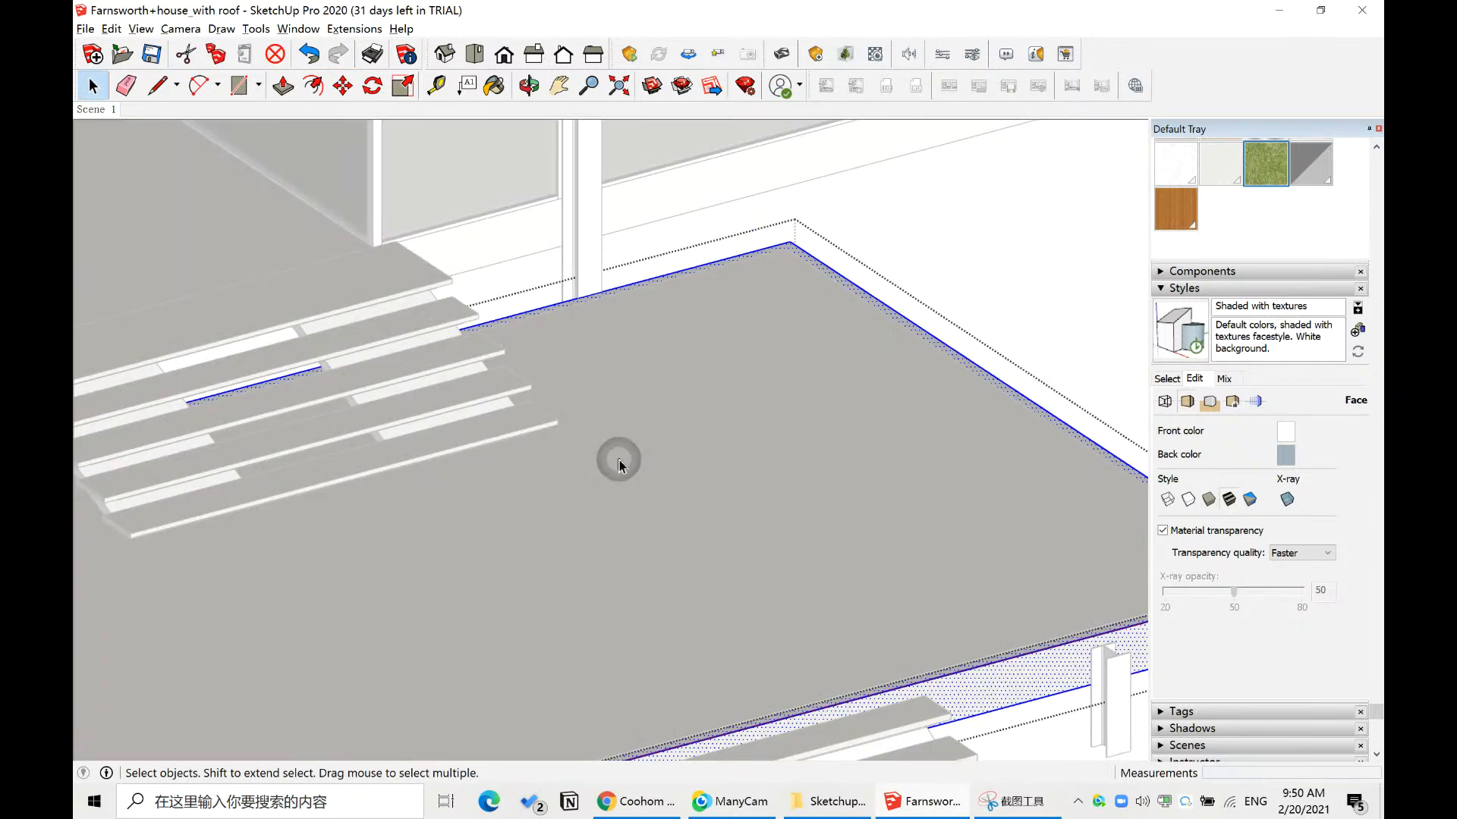
scroll(531, 468, "down", 5)
left_click(760, 421)
right_click(643, 396)
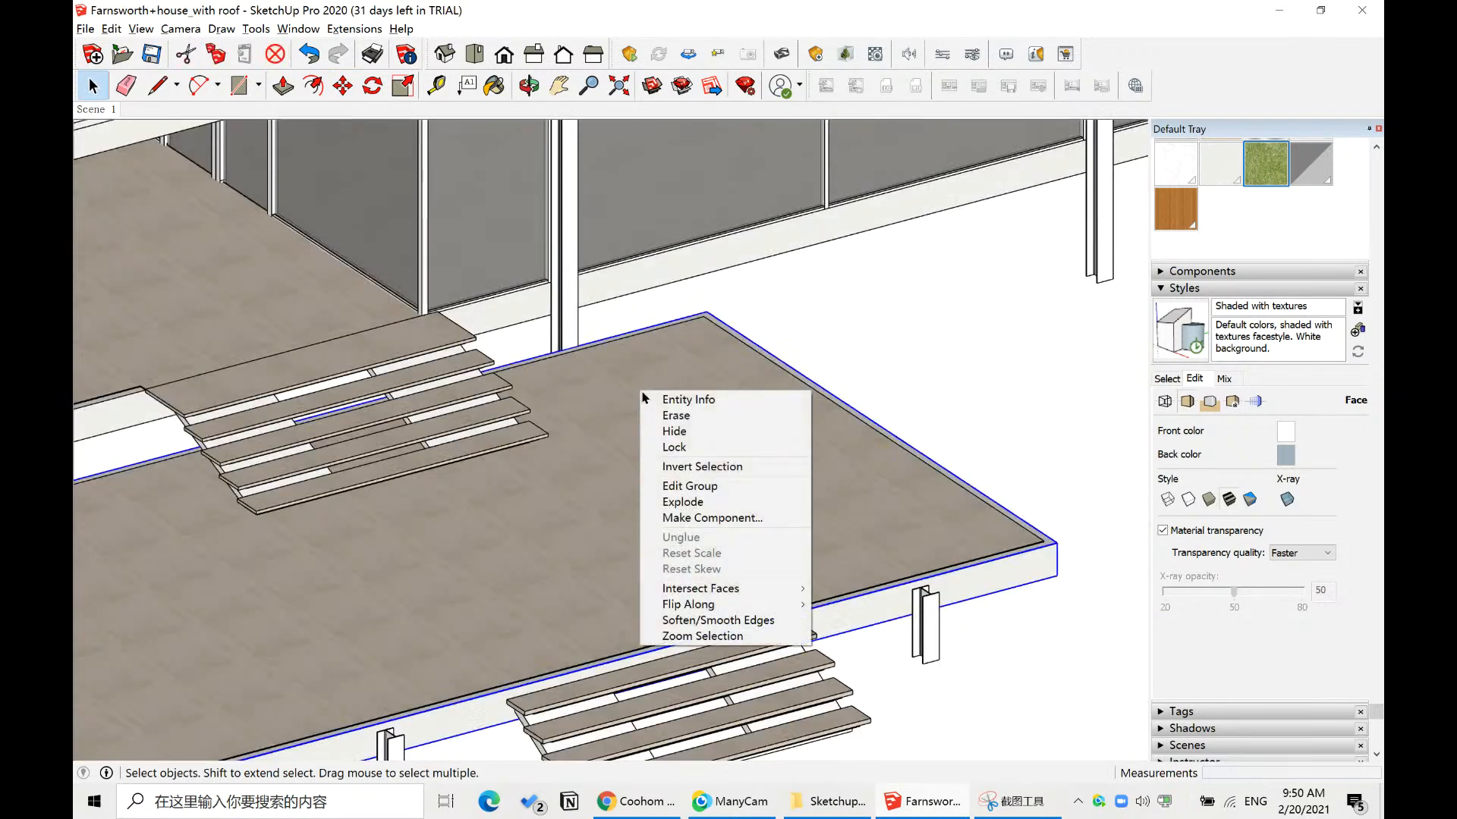
left_click(444, 445)
- Explode the combined group of terrace floors and stair treads
left_click(341, 348)
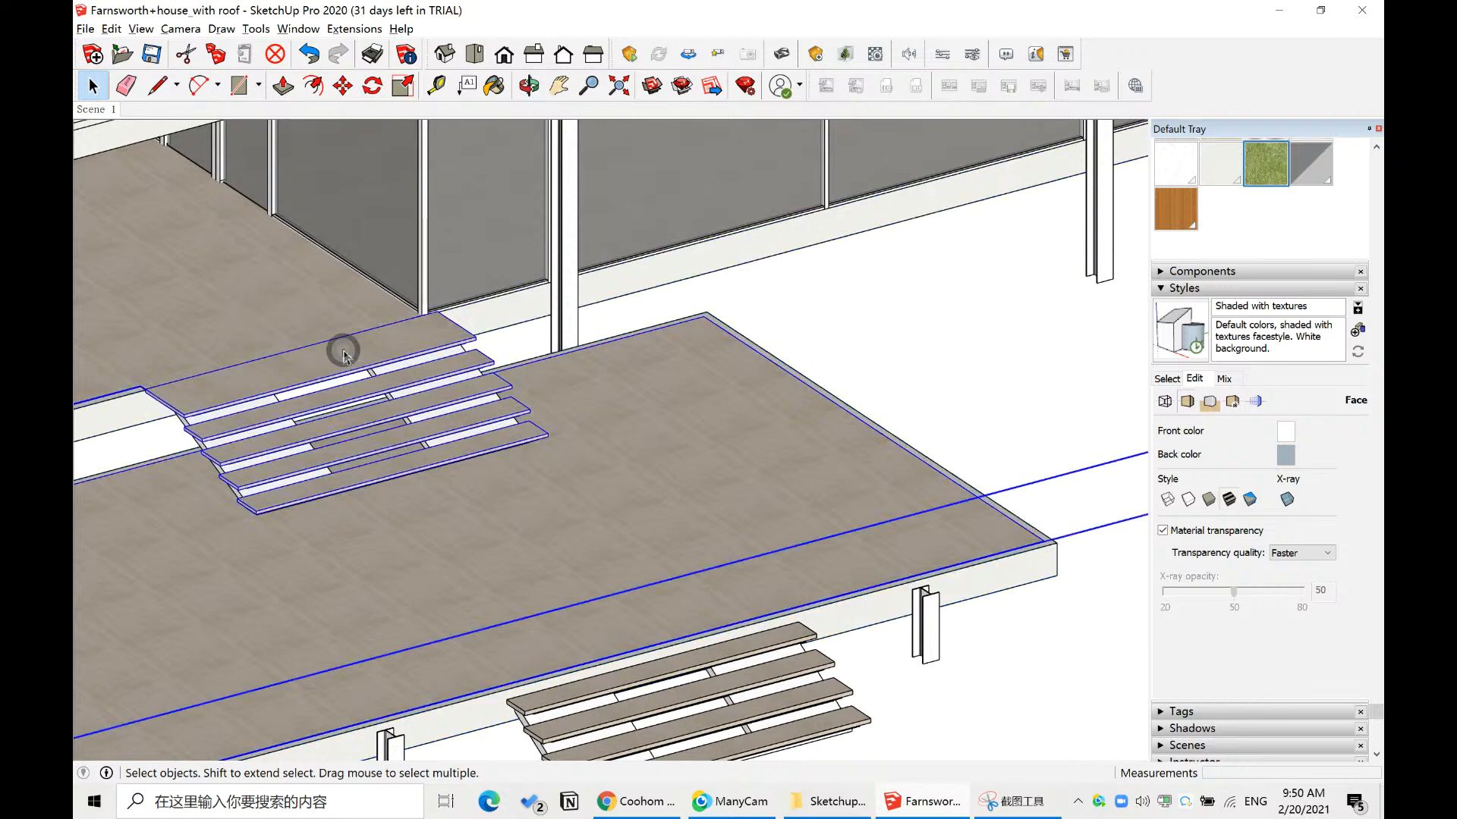
right_click(445, 392)
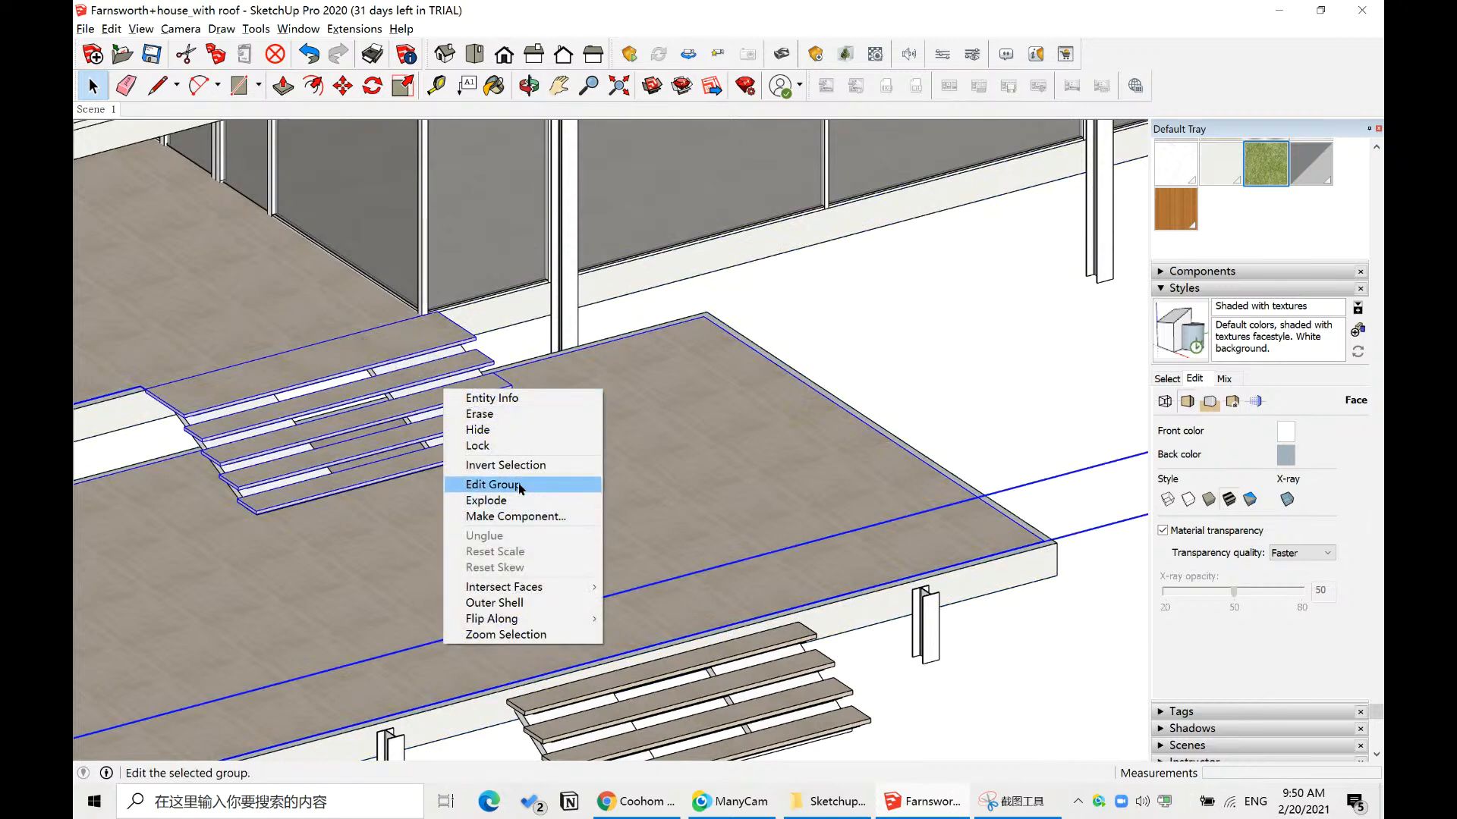
left_click(521, 498)
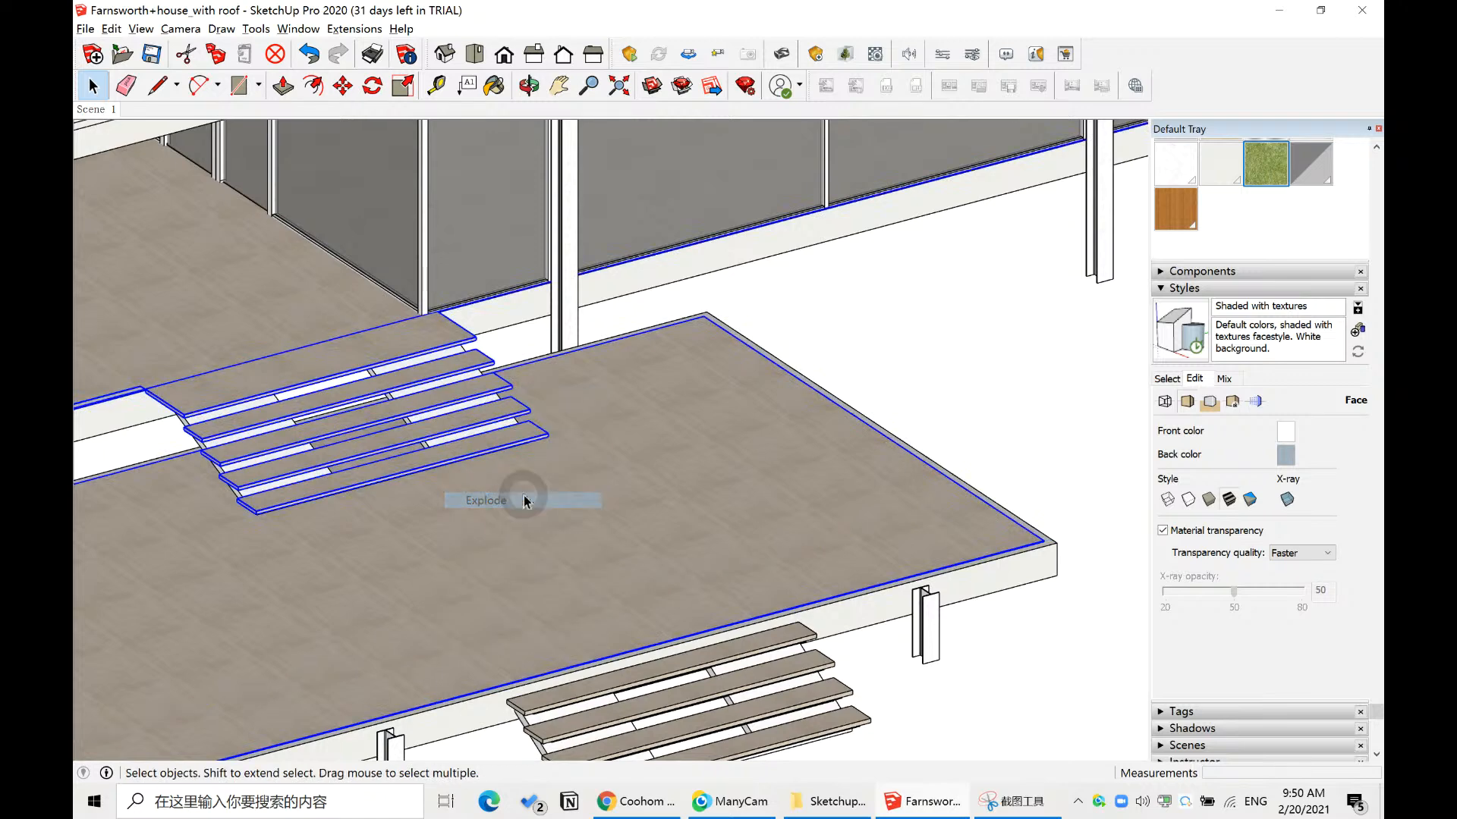
left_click(522, 438)
- Select the lower terrace floor and check which paint is assigned to it, leaving the paint choice as it is
left_click(836, 486)
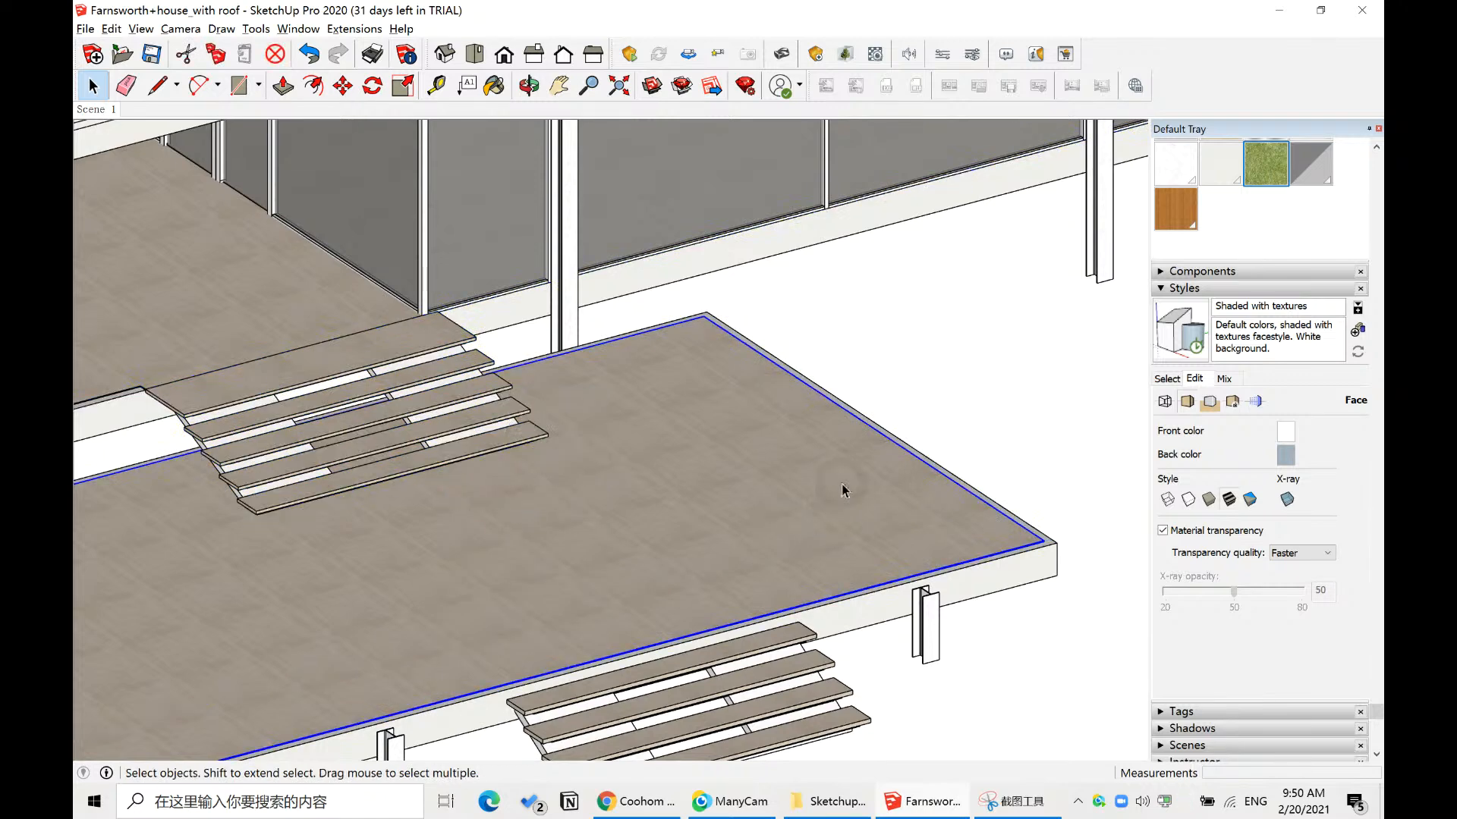
scroll(1193, 259, "up", 5)
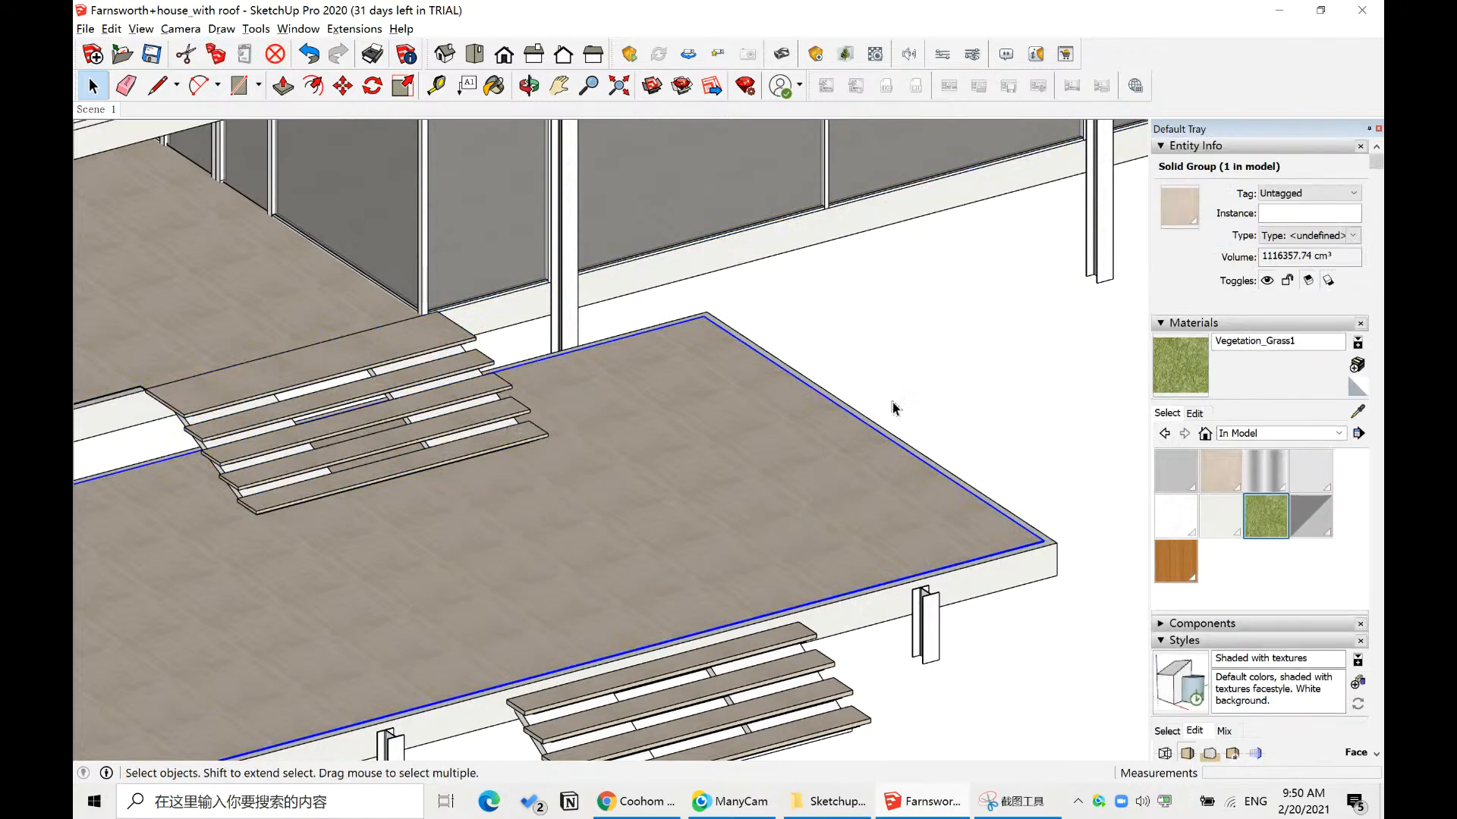
left_click(1179, 210)
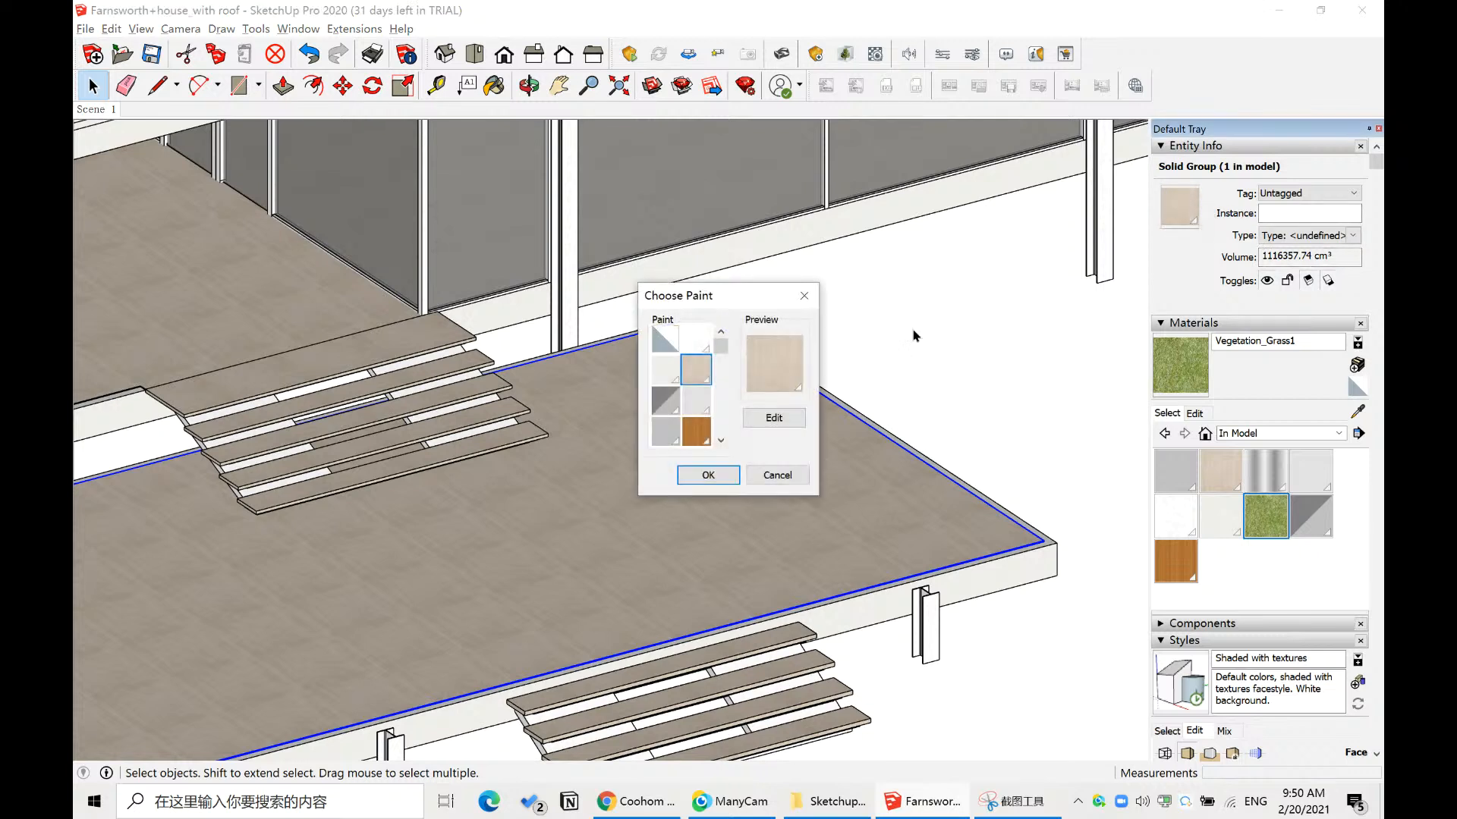
left_click(805, 298)
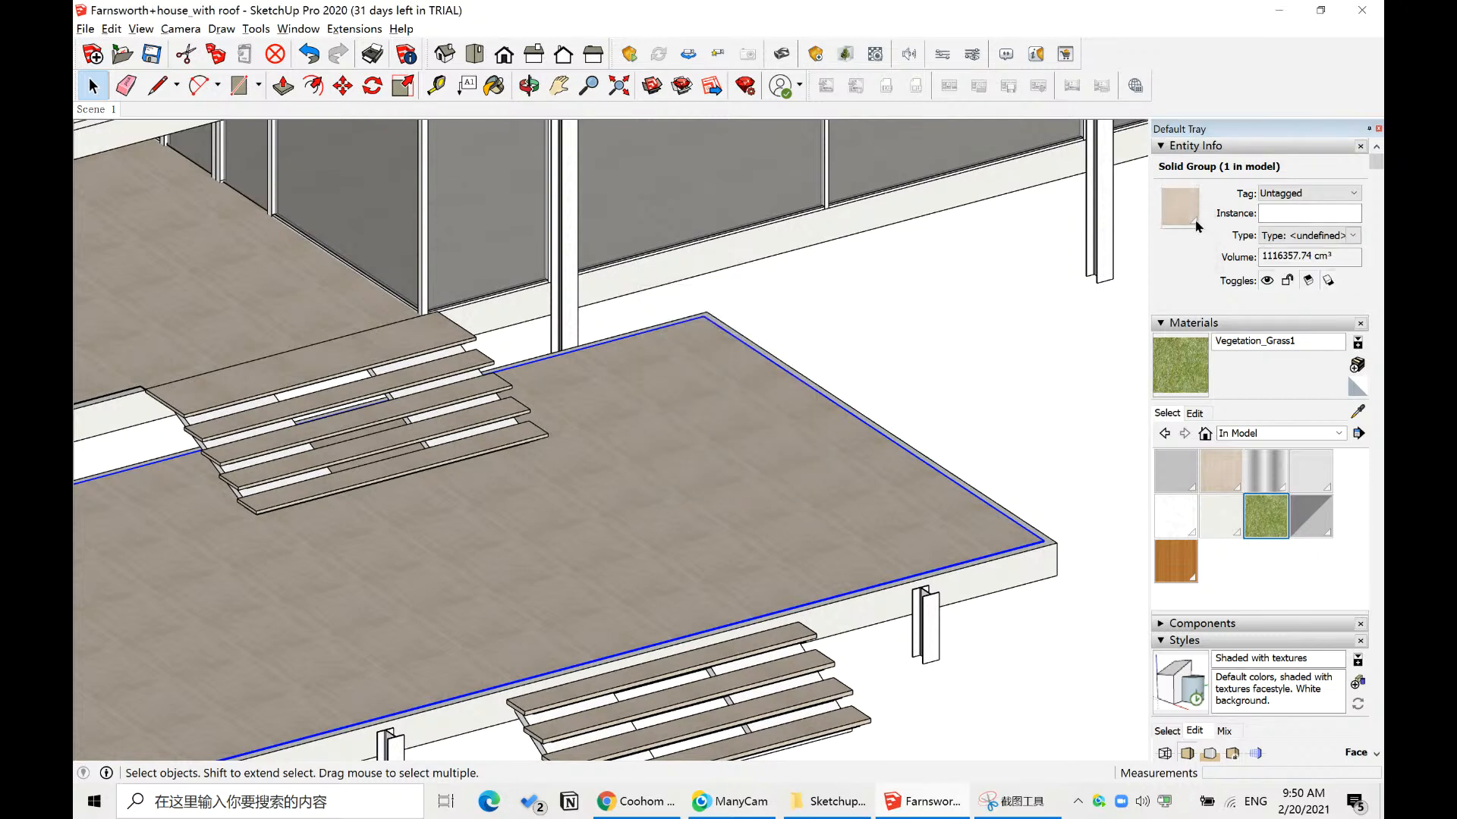
left_click(1193, 217)
left_click(808, 297)
- Edit the travertine floor material in the model and set its texture width to 200 cm
left_click(1223, 471)
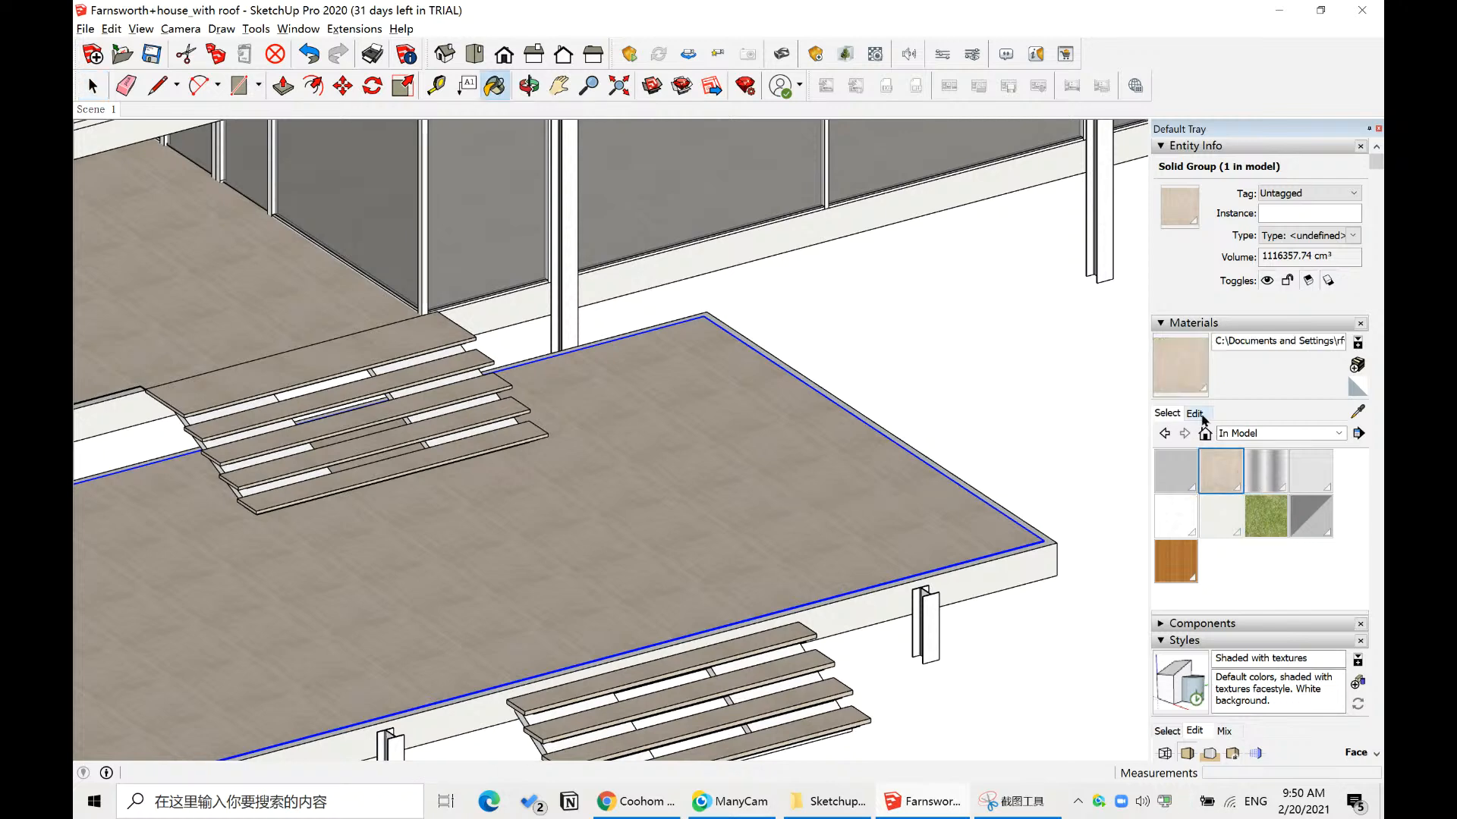
left_click(1194, 413)
scroll(1321, 539, "down", 1)
scroll(1321, 539, "down", 1)
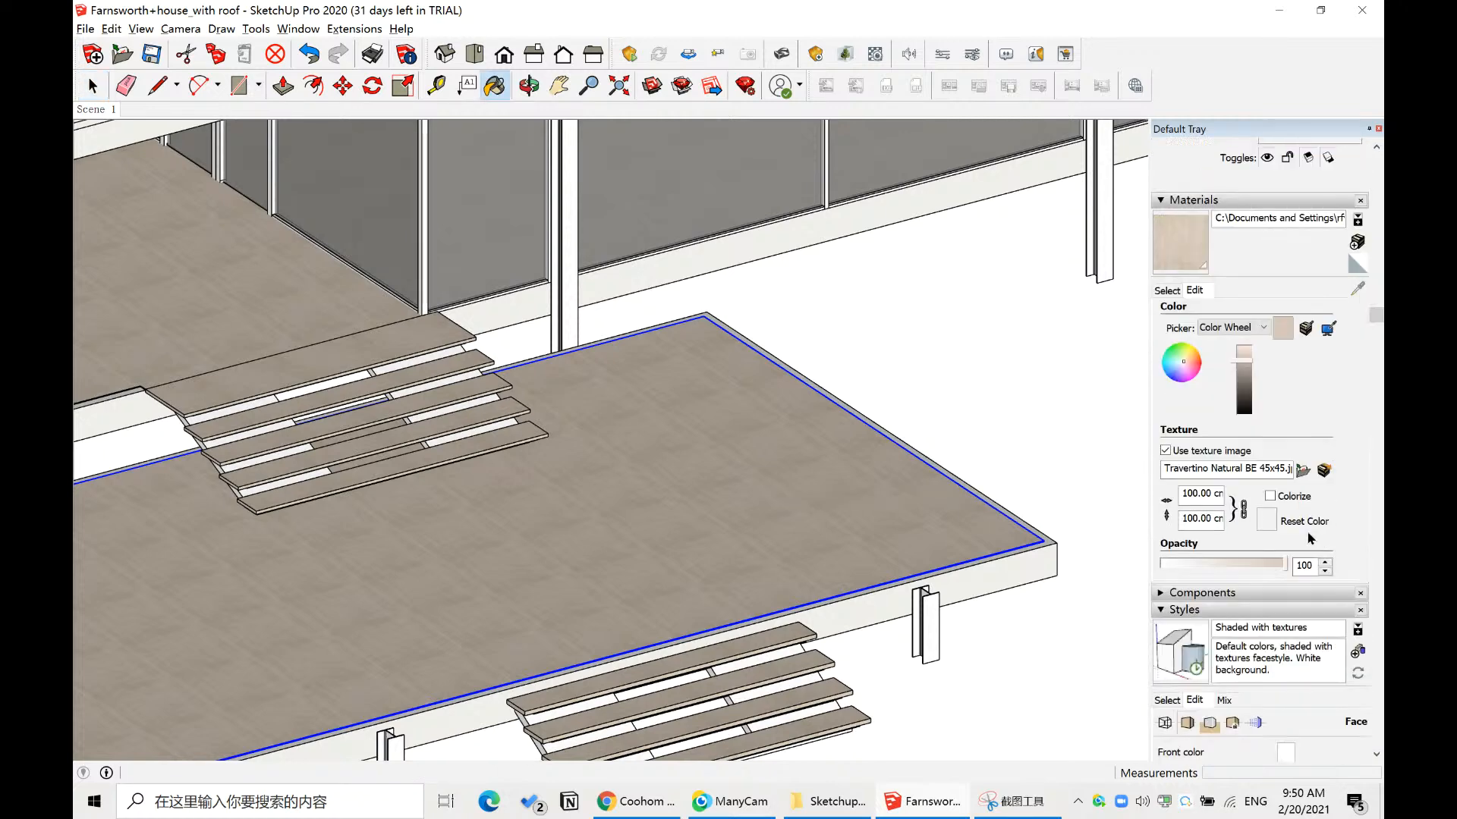
left_click(1198, 493)
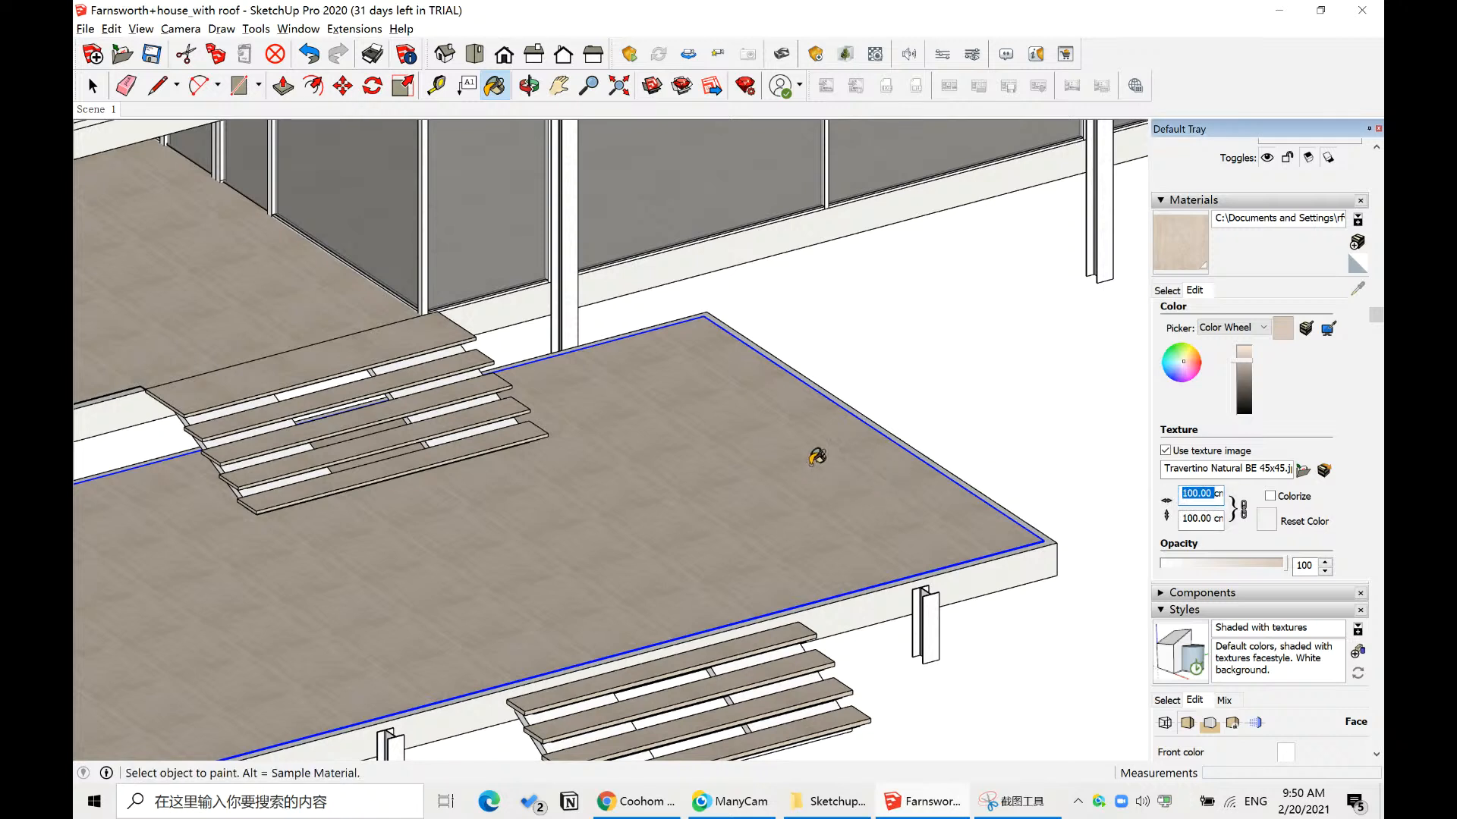
double_click(1191, 495)
type("1")
key("BackSpace")
type("2")
scroll(478, 463, "up", 2)
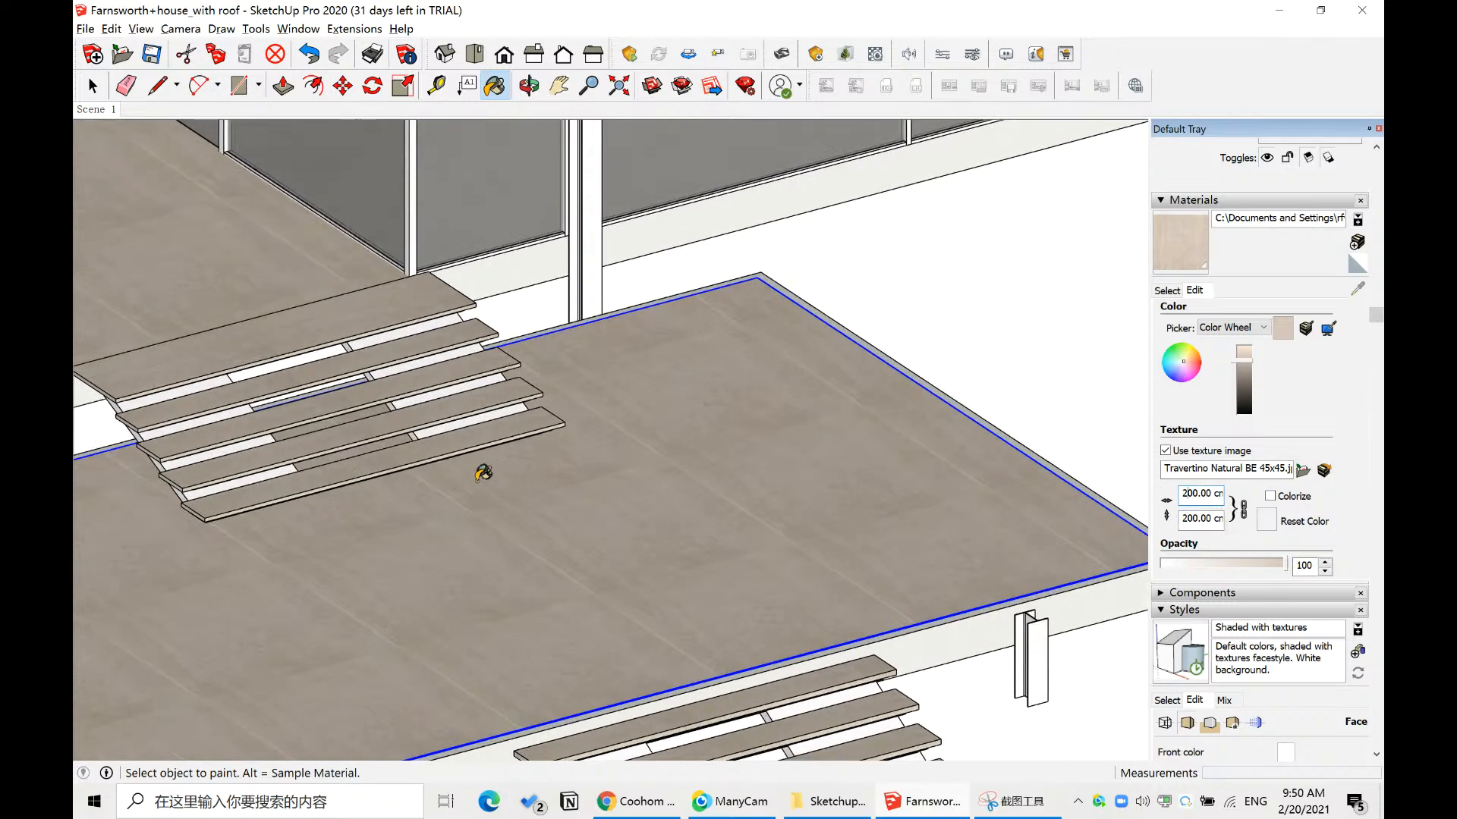
middle_click(893, 369)
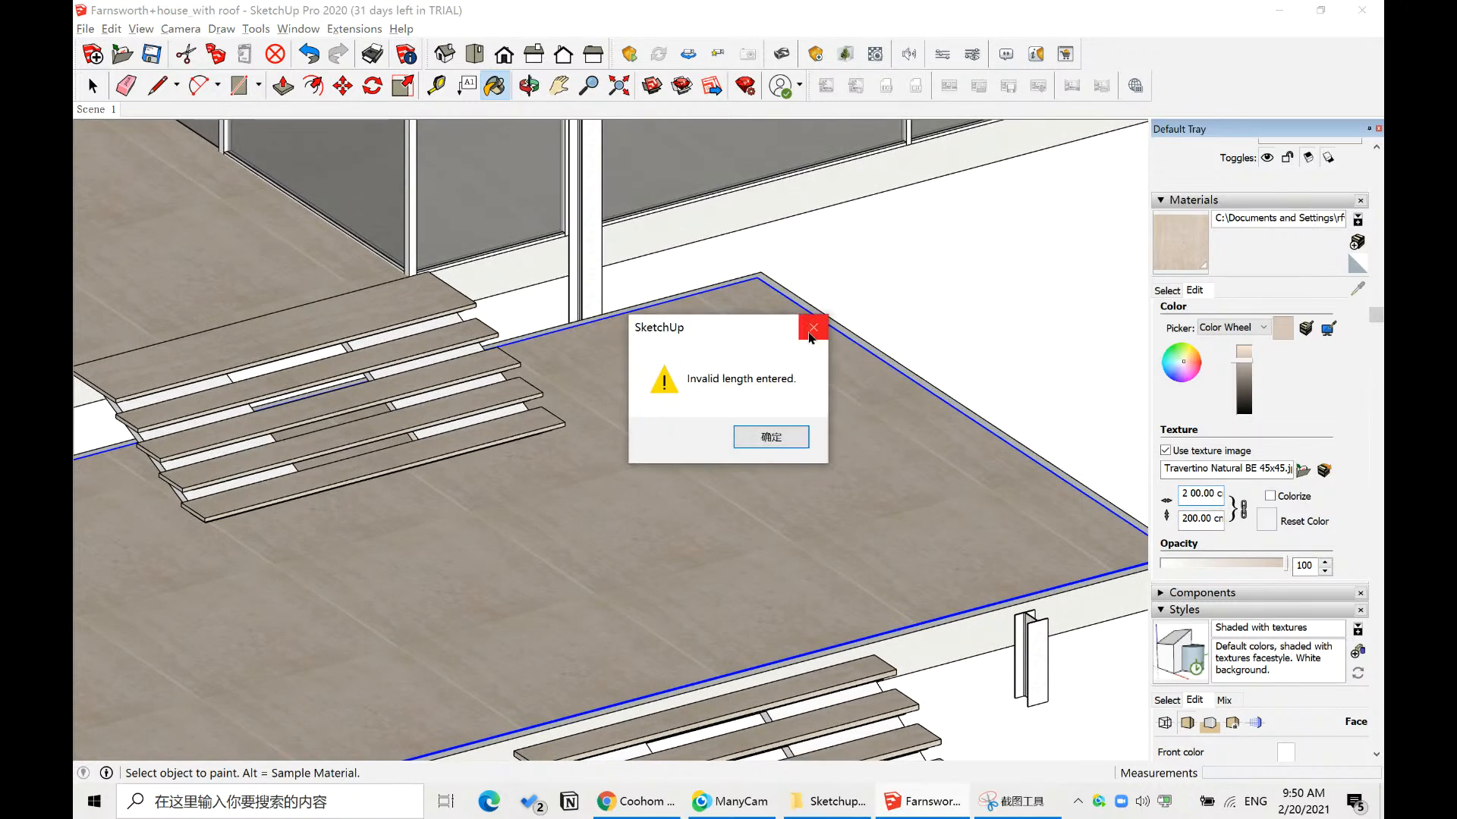
left_click(811, 329)
key("space")
- Examine the tile pattern on the lower terrace floor from a steeper angle, both up close and from further back
middle_click_drag(1014, 384, 967, 485)
scroll(967, 486, "up", 2)
scroll(967, 482, "up", 1)
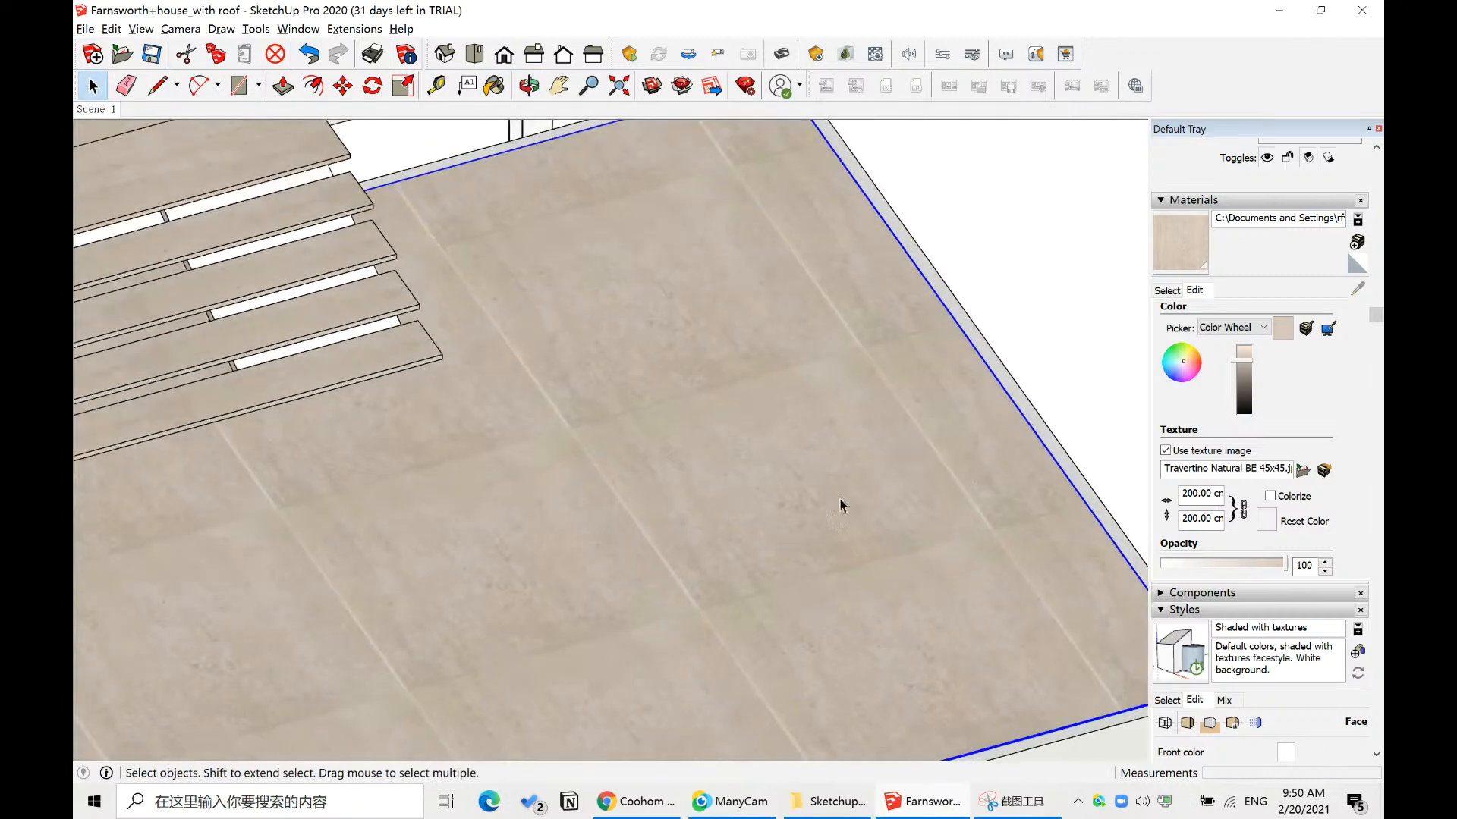
scroll(772, 421, "down", 3)
scroll(729, 471, "up", 3)
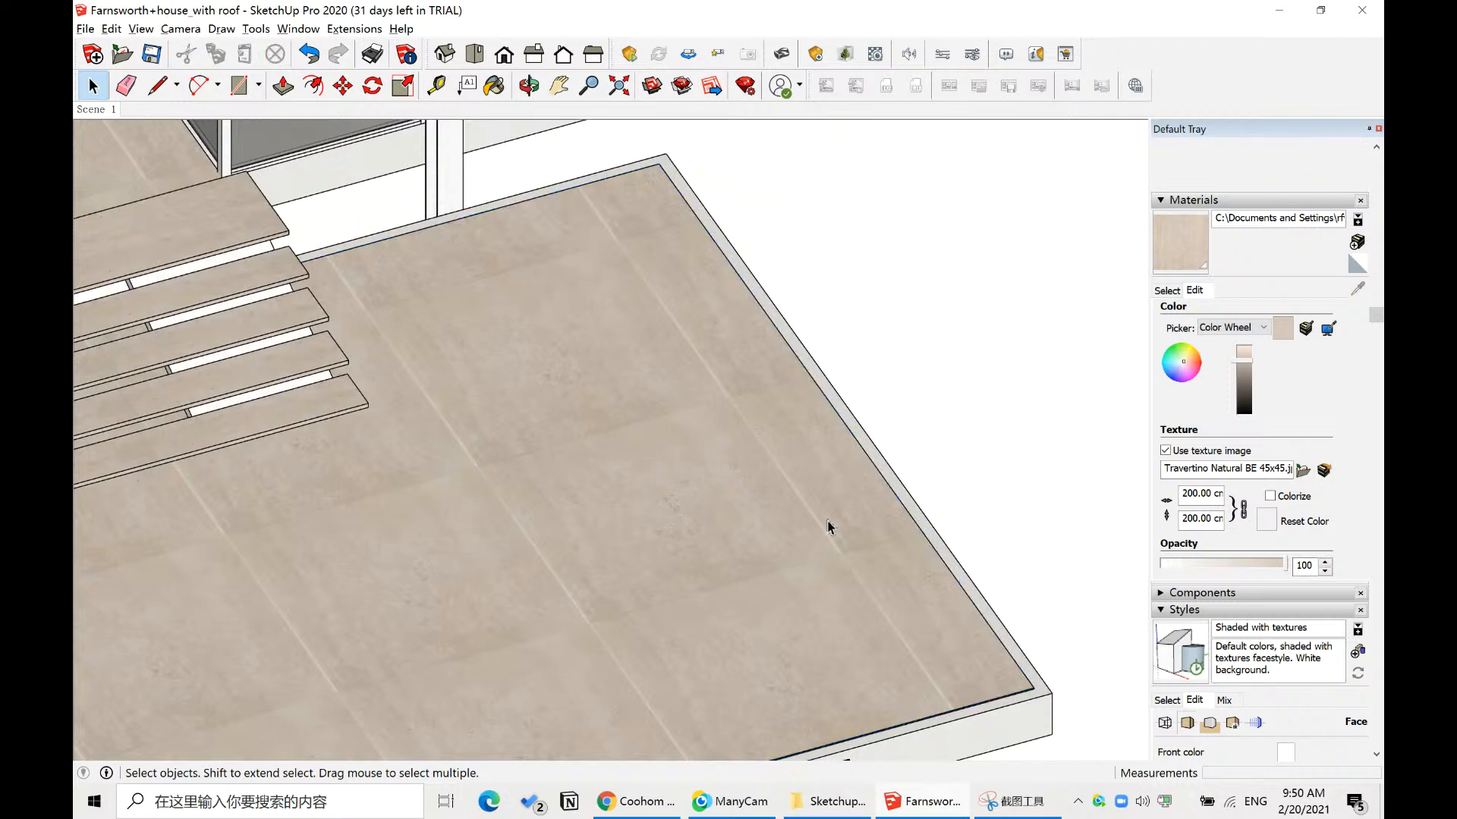
scroll(699, 523, "up", 2)
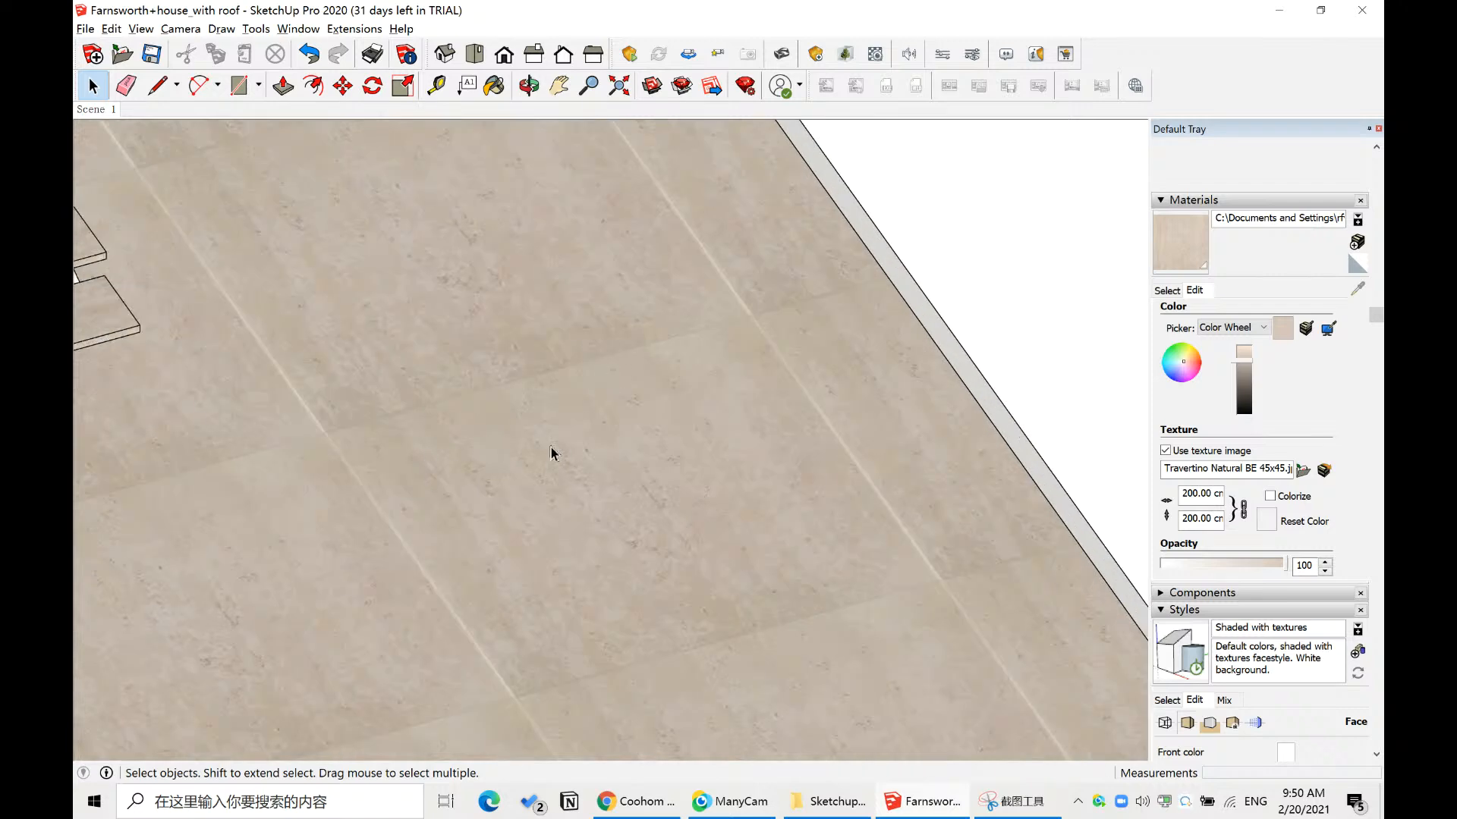
scroll(712, 470, "down", 2)
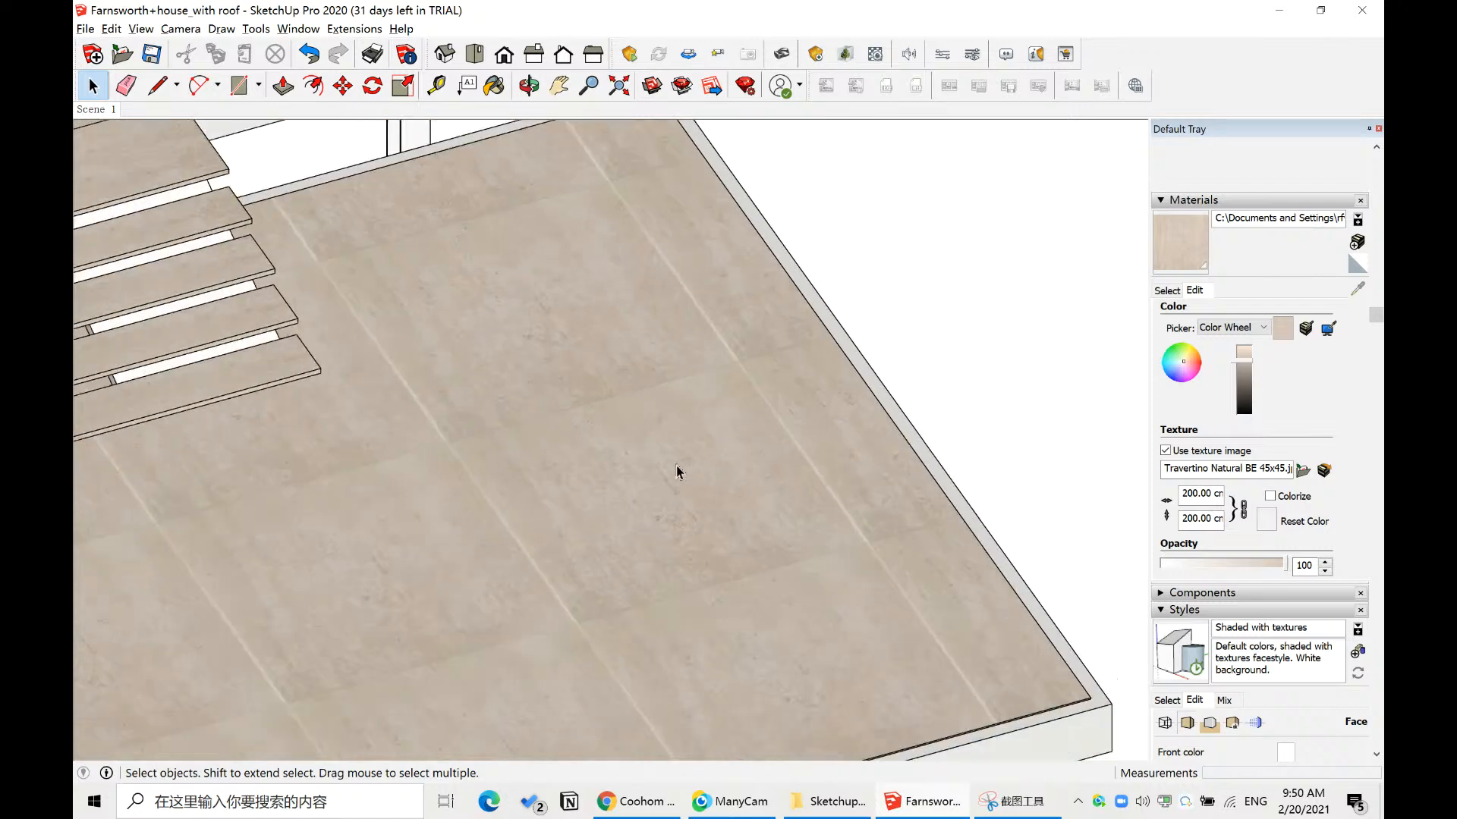
- Select the lower terrace floor and compare its tile scale with the stairs and the rest of the house
left_click(185, 308)
left_click(699, 481)
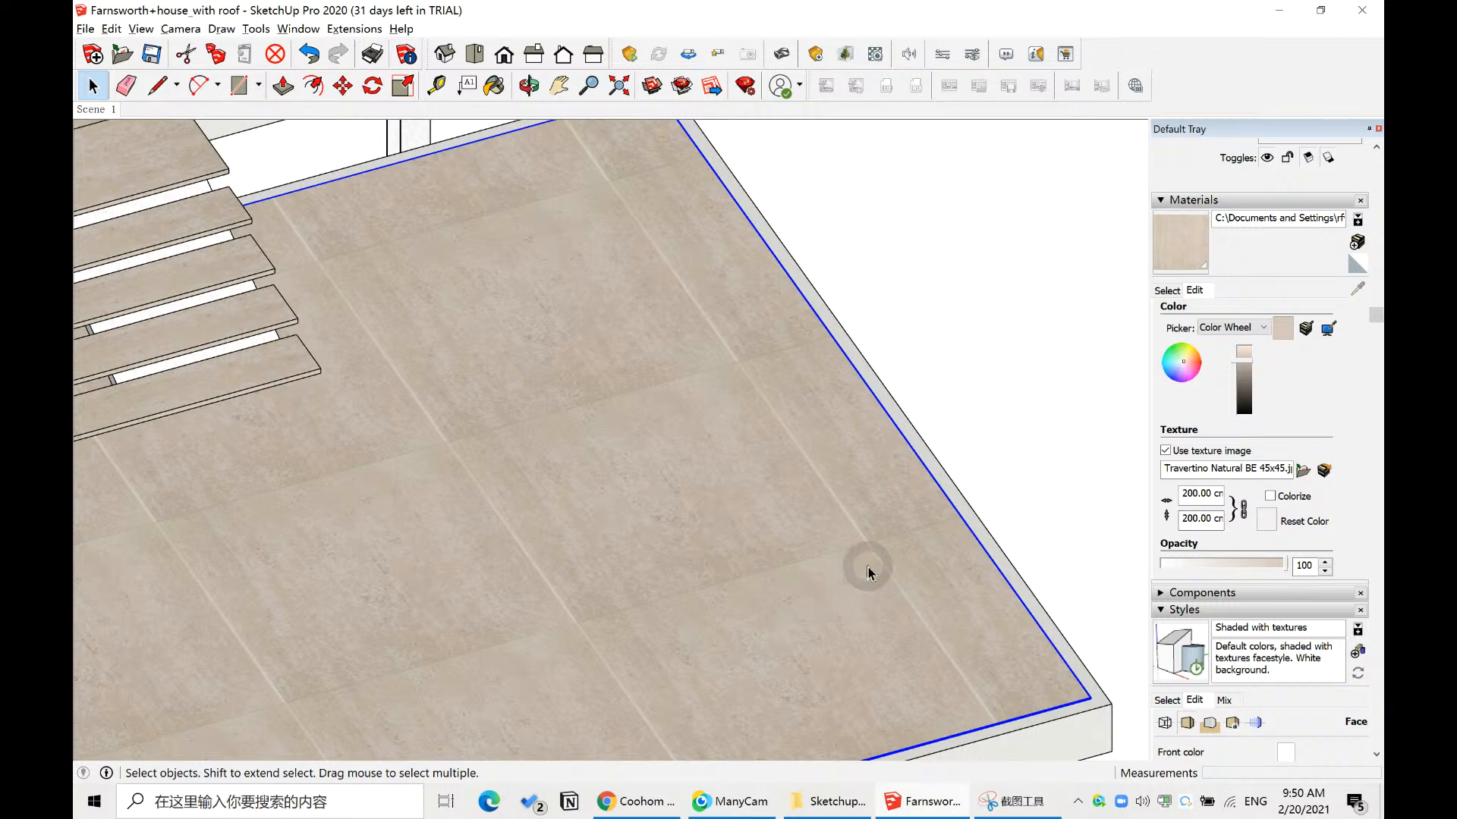
left_click(1000, 448)
left_click(754, 484)
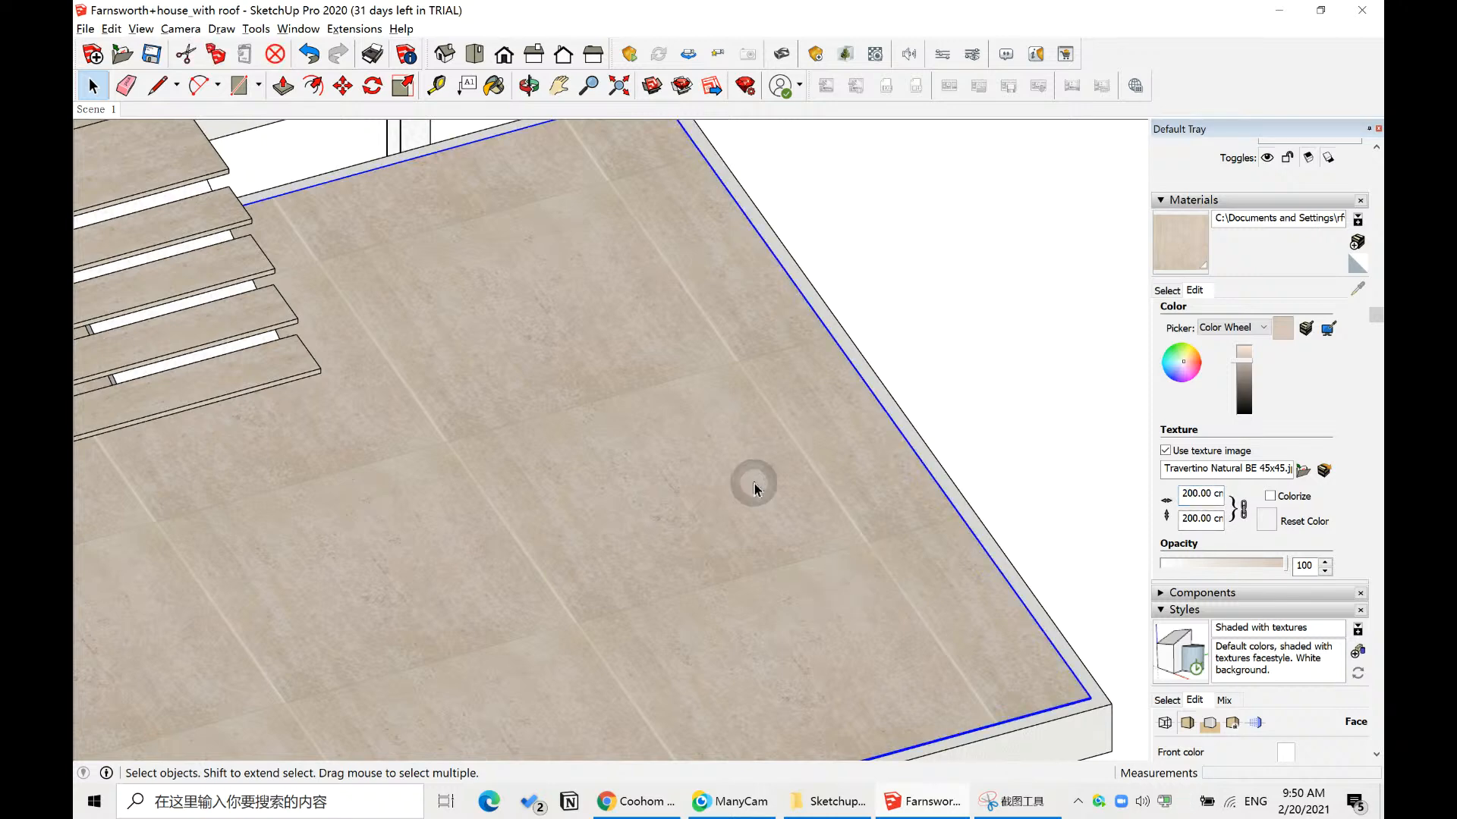
scroll(503, 721, "down", 3)
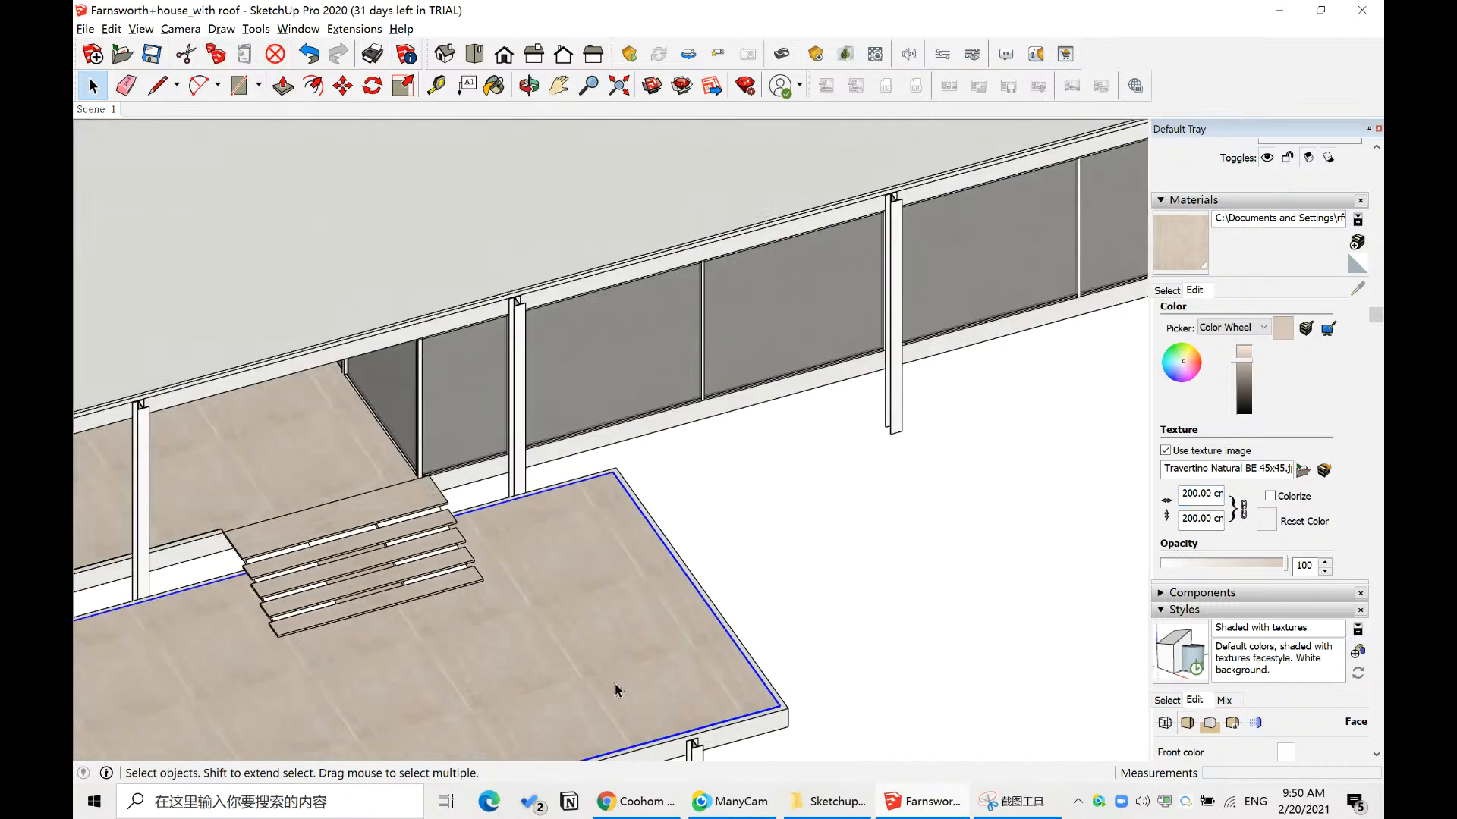
- Open the roof group, select its top face with the bounding edges to check the grouping, and leave the group
scroll(959, 695, "down", 2)
scroll(388, 415, "up", 2)
left_click(388, 415)
scroll(264, 537, "up", 4)
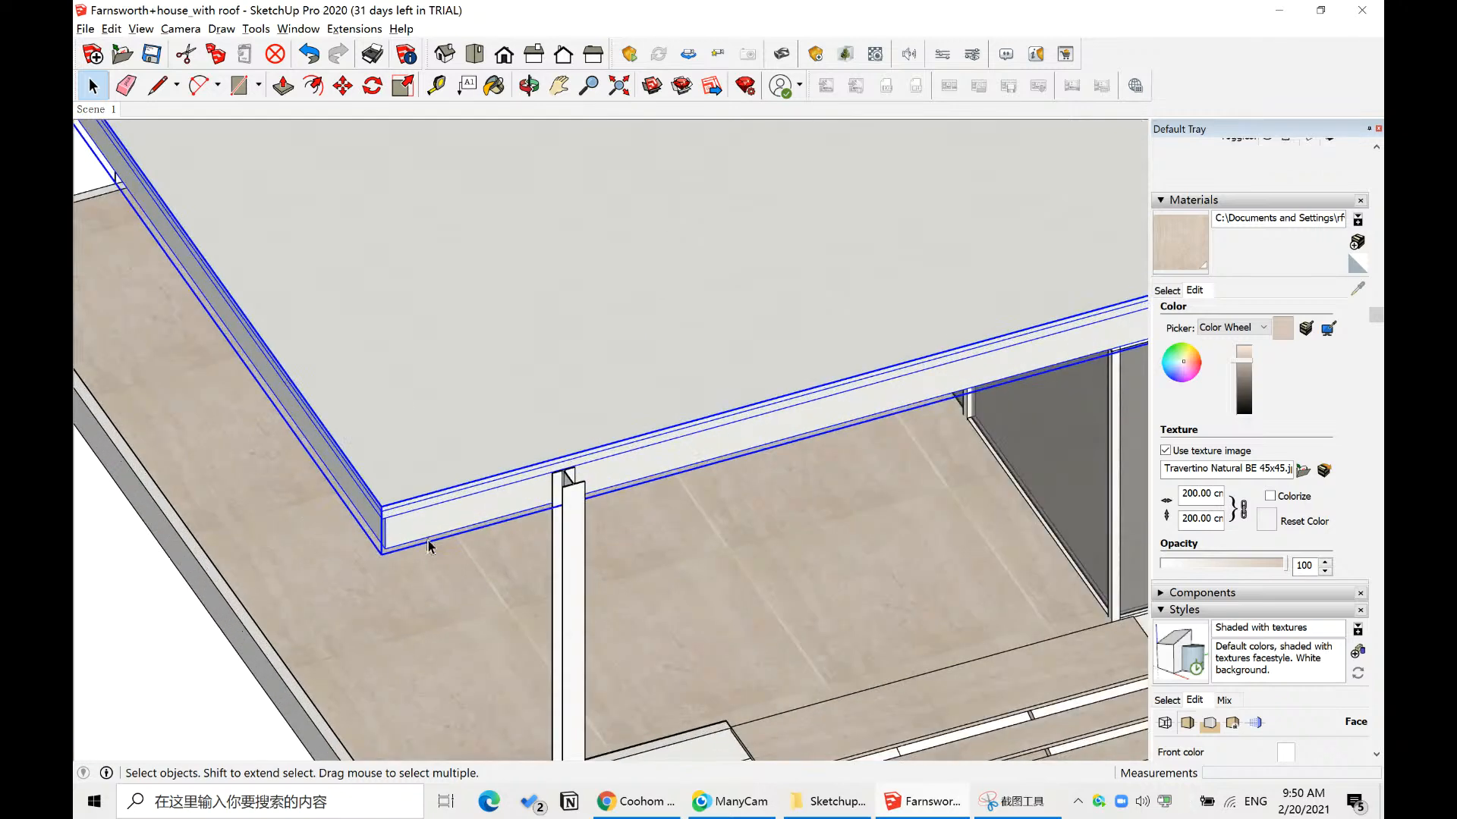
scroll(458, 426, "down", 3)
scroll(521, 410, "up", 3)
double_click(521, 412)
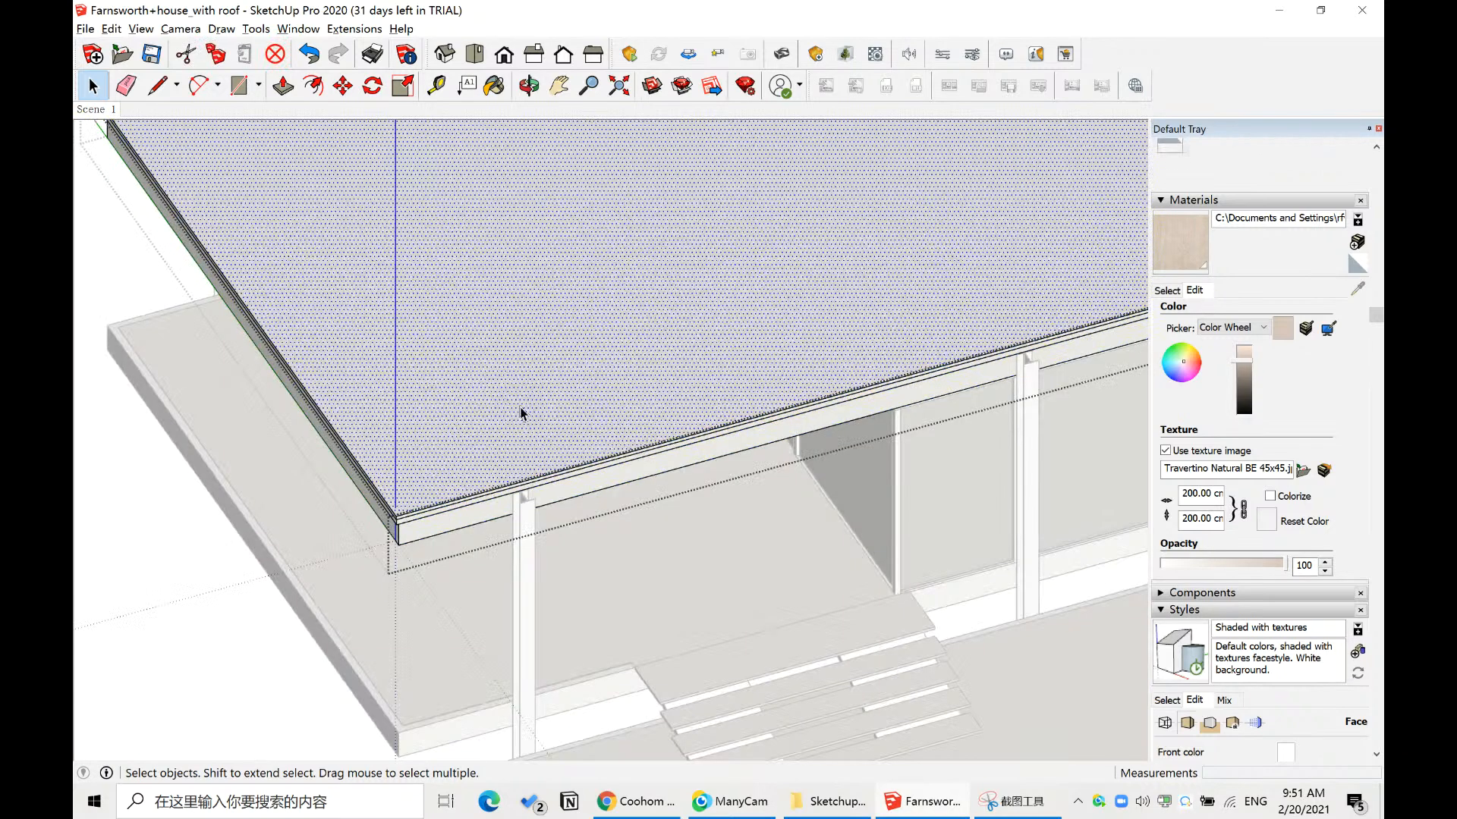
double_click(605, 381)
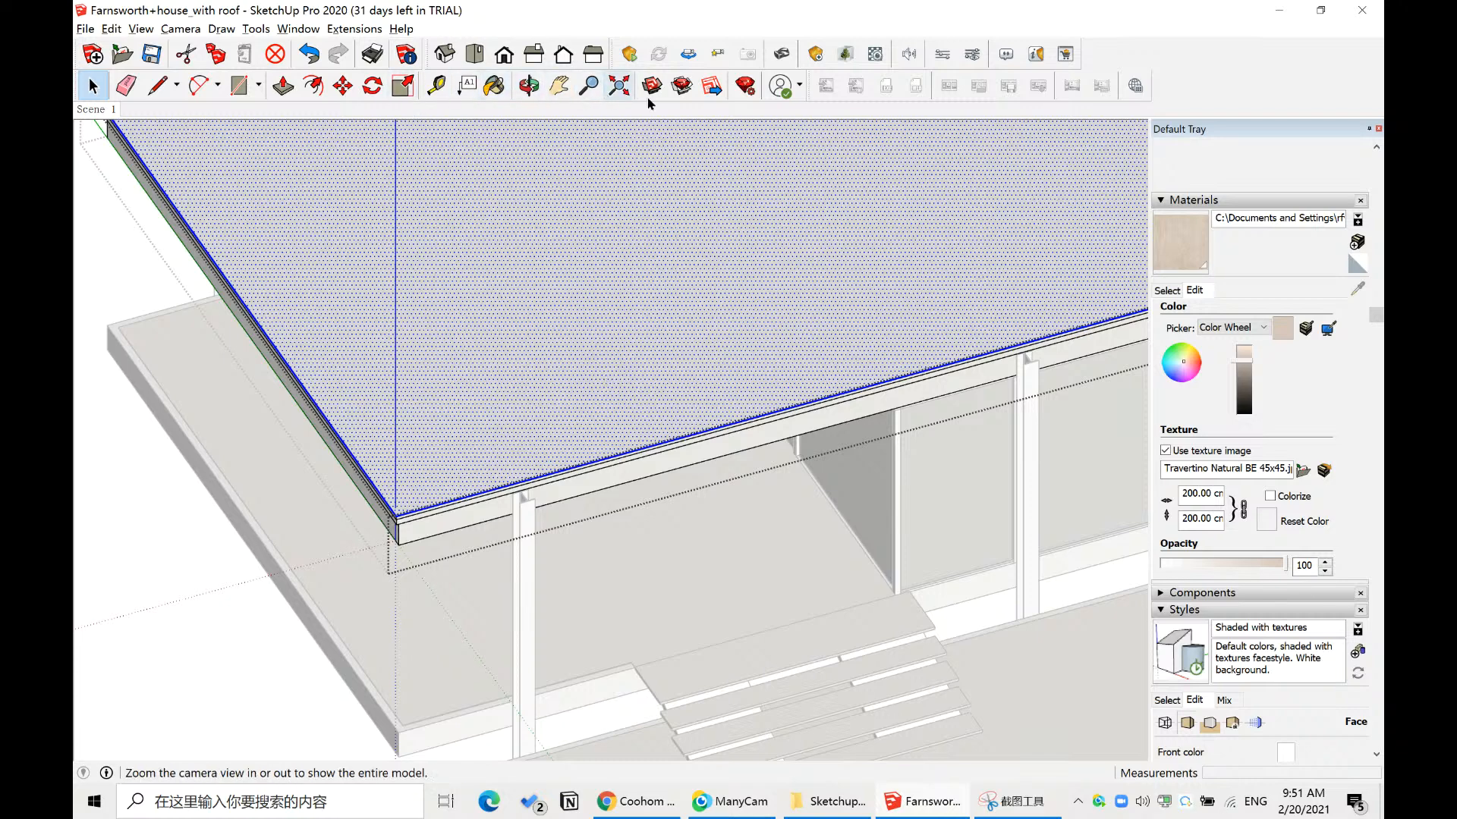
scroll(582, 549, "down", 1)
left_click(225, 598)
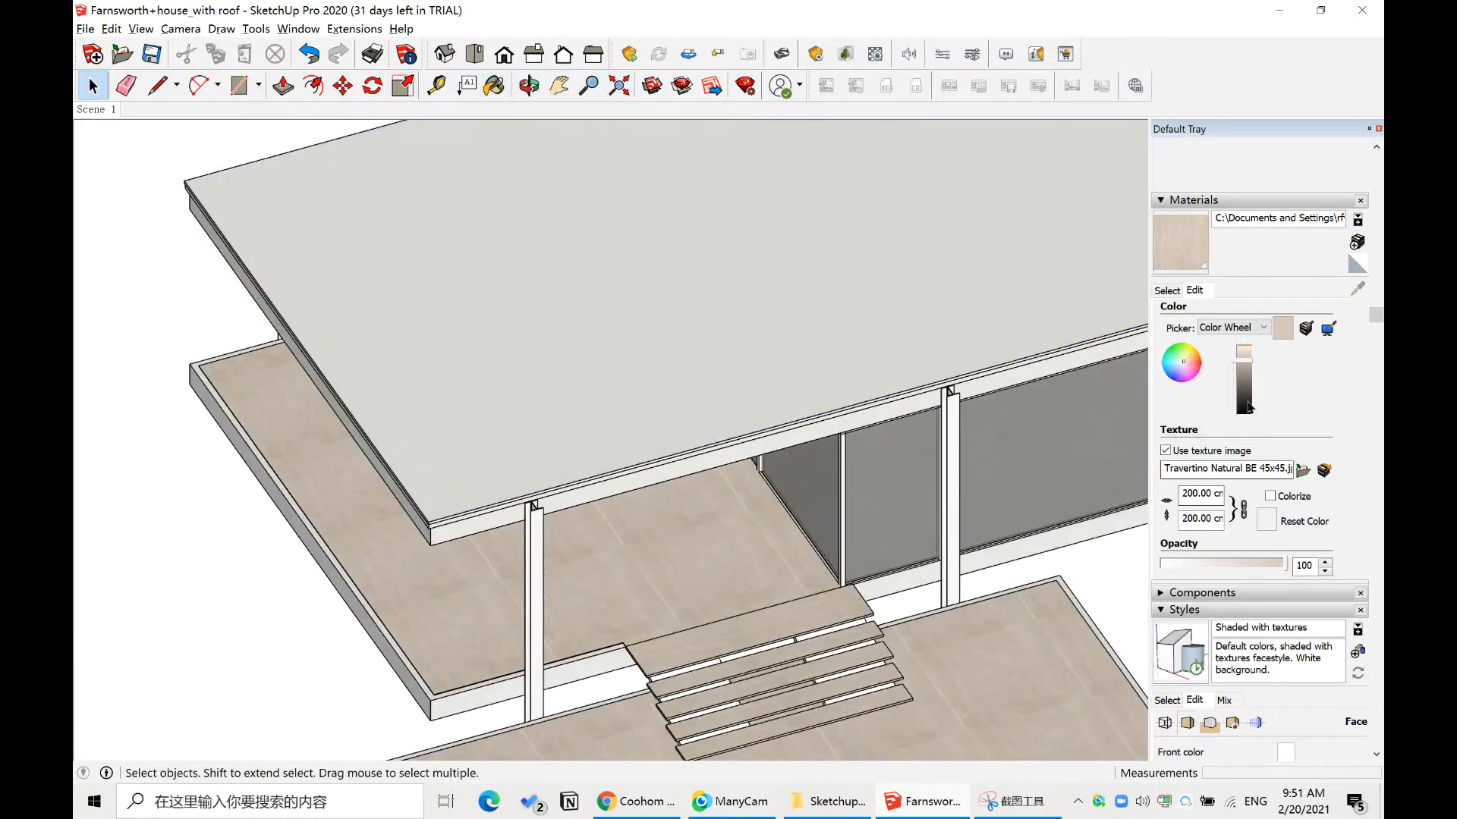
- Darken the in-model 0131_Silver material to a medium grey and paint the roof with it
left_click(1167, 288)
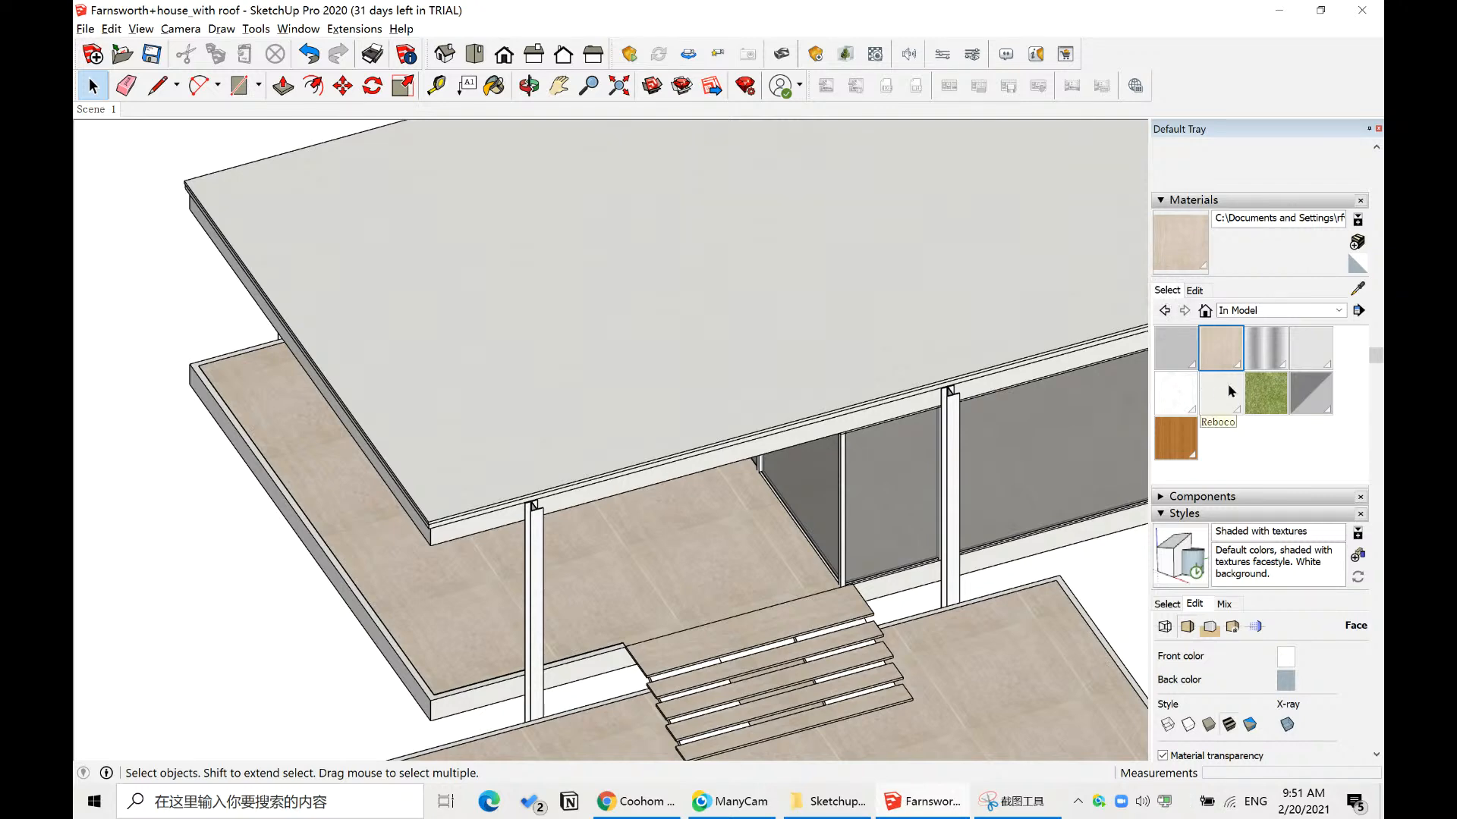
left_click(1183, 343)
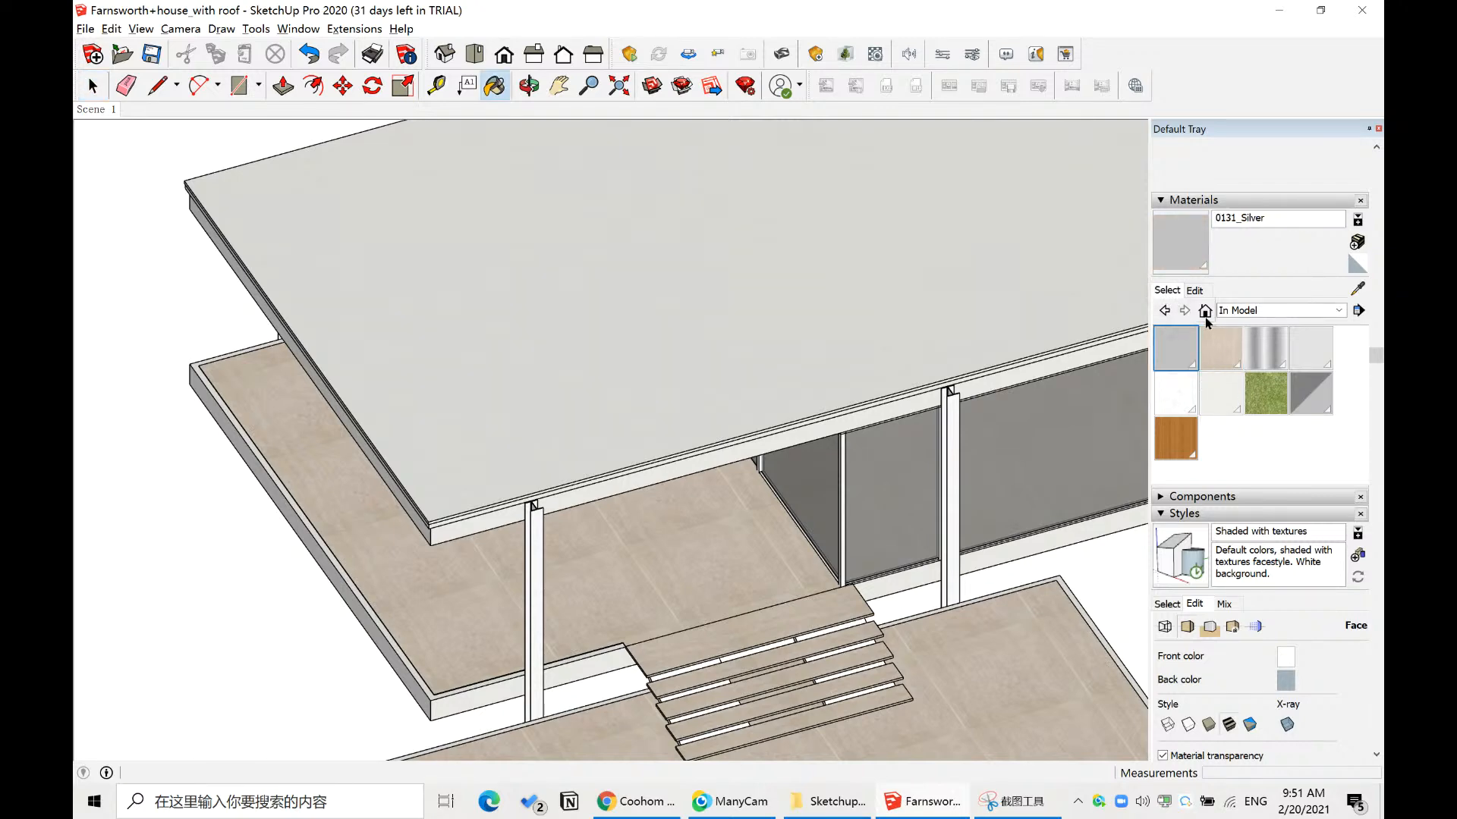
left_click(1194, 290)
scroll(1268, 459, "down", 3)
scroll(1268, 459, "up", 2)
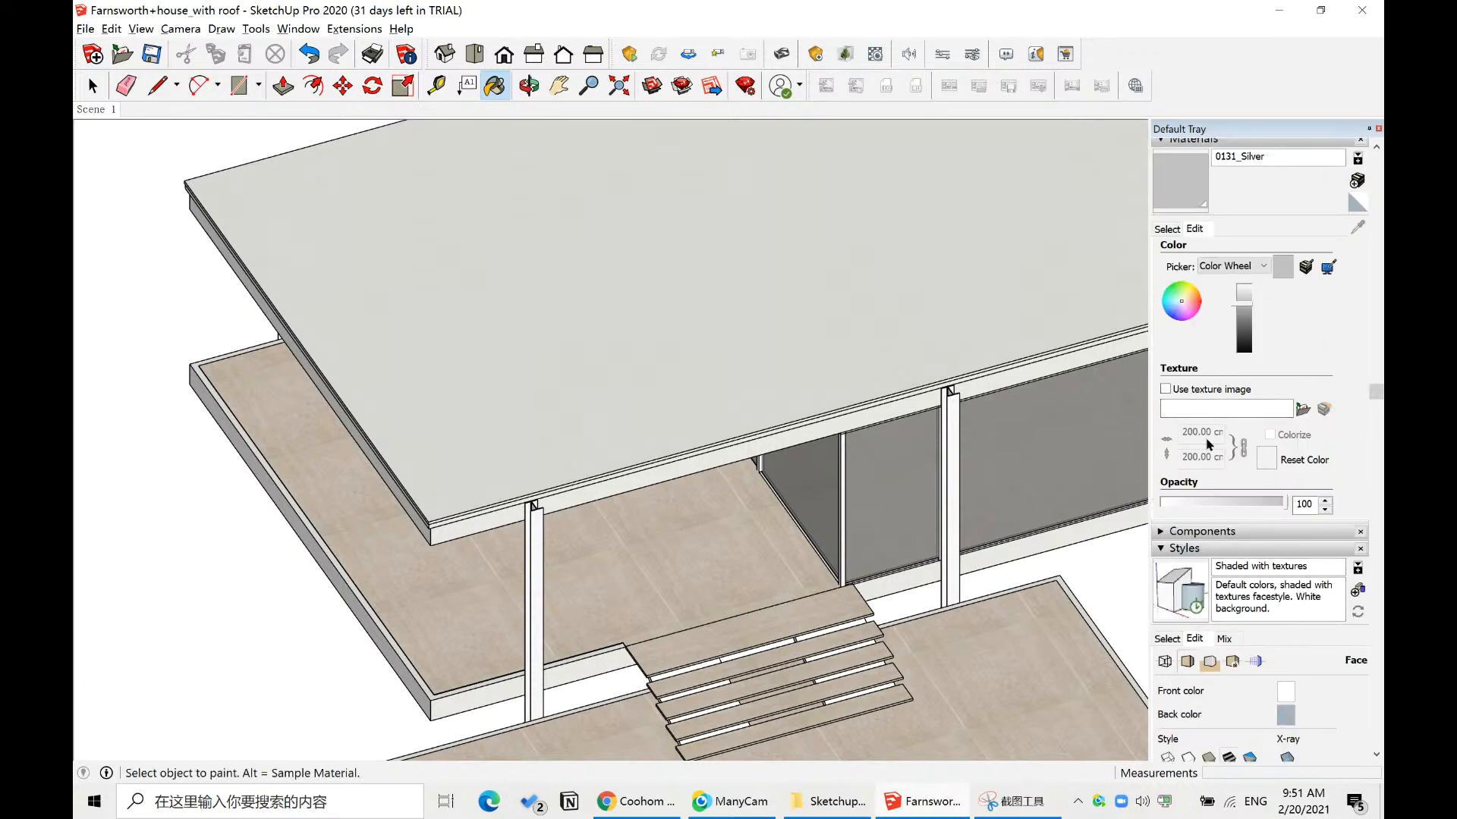
left_click_drag(1240, 305, 1245, 332)
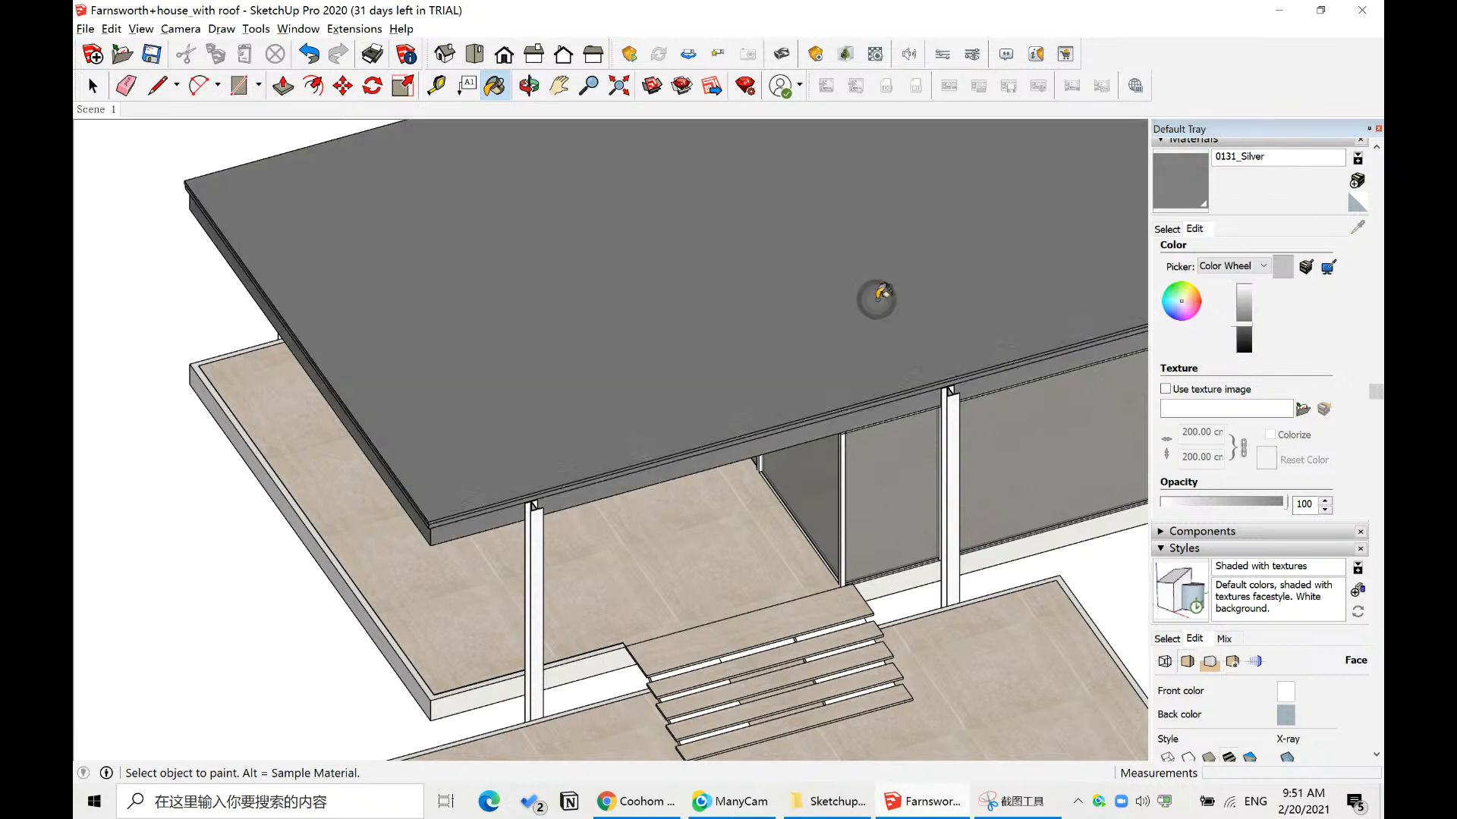
left_click(872, 300)
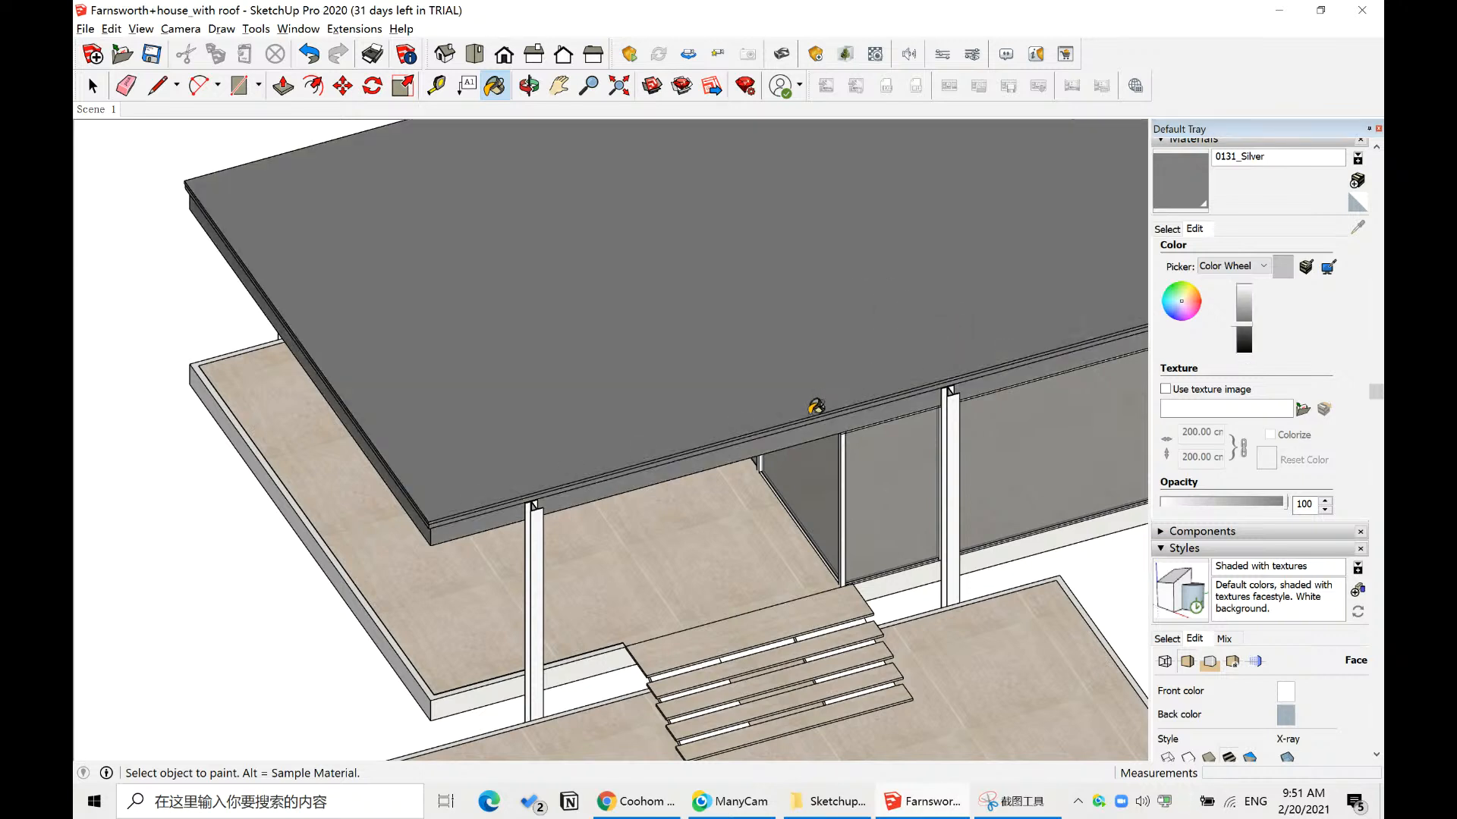
- Change the 0131_Silver roof material to dark green, leaving it without a texture image
left_click(1179, 294)
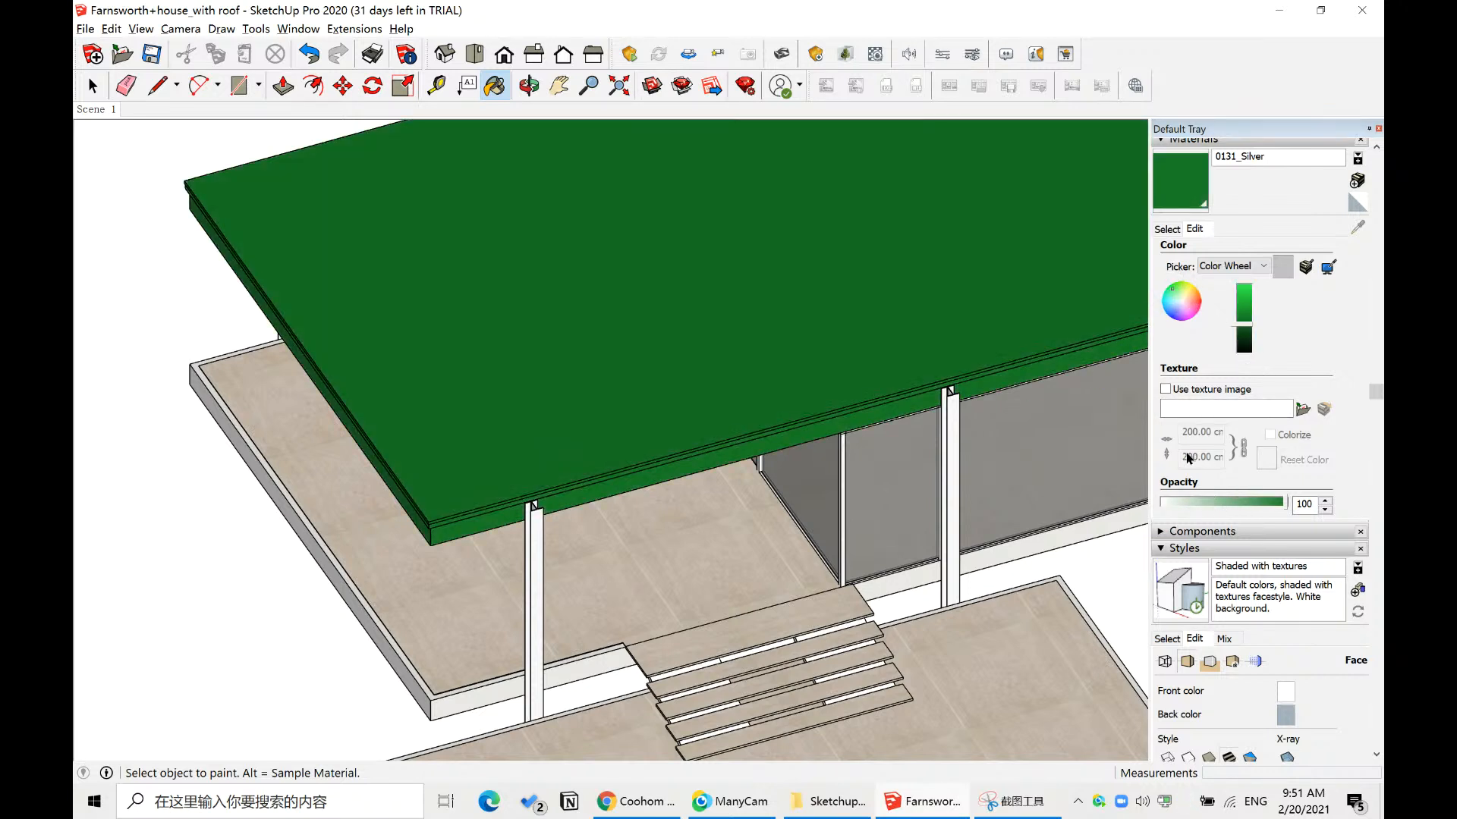
left_click(1165, 389)
left_click(962, 547)
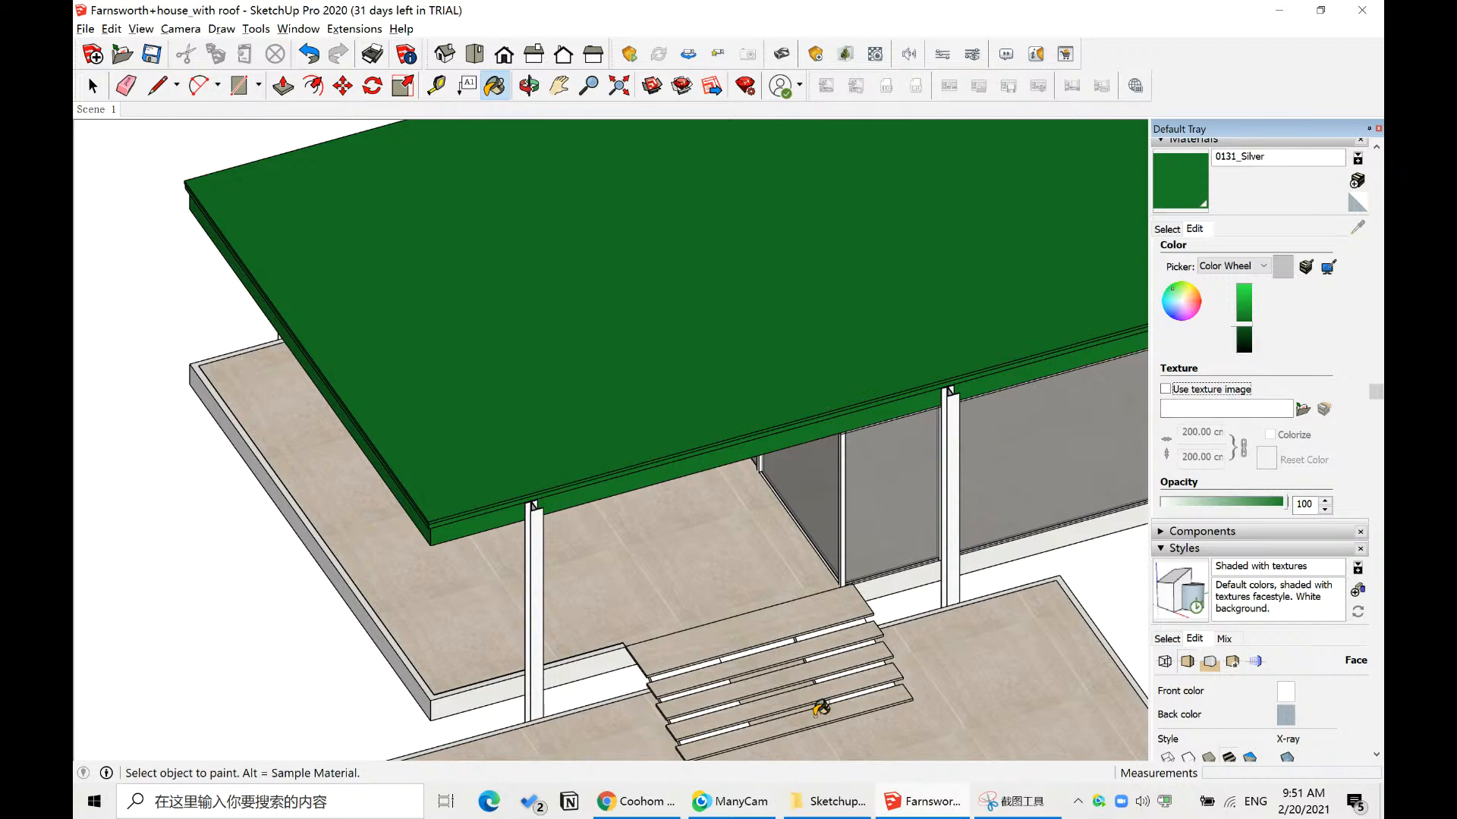
- Switch to Coohom and view the newest HD rendering of the terrace in the gallery
left_click(628, 806)
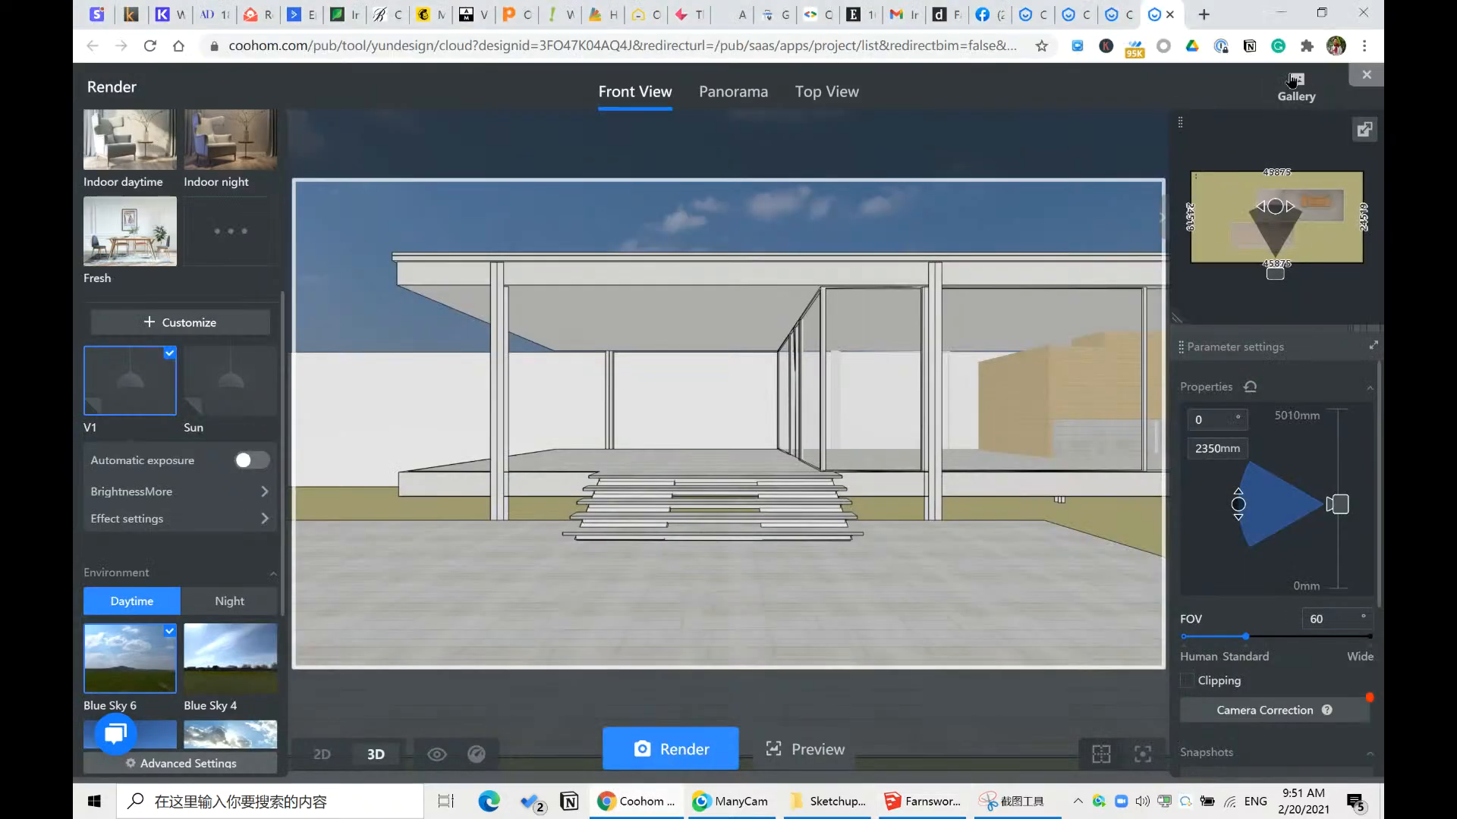
mouse_move(1296, 83)
left_click(1211, 184)
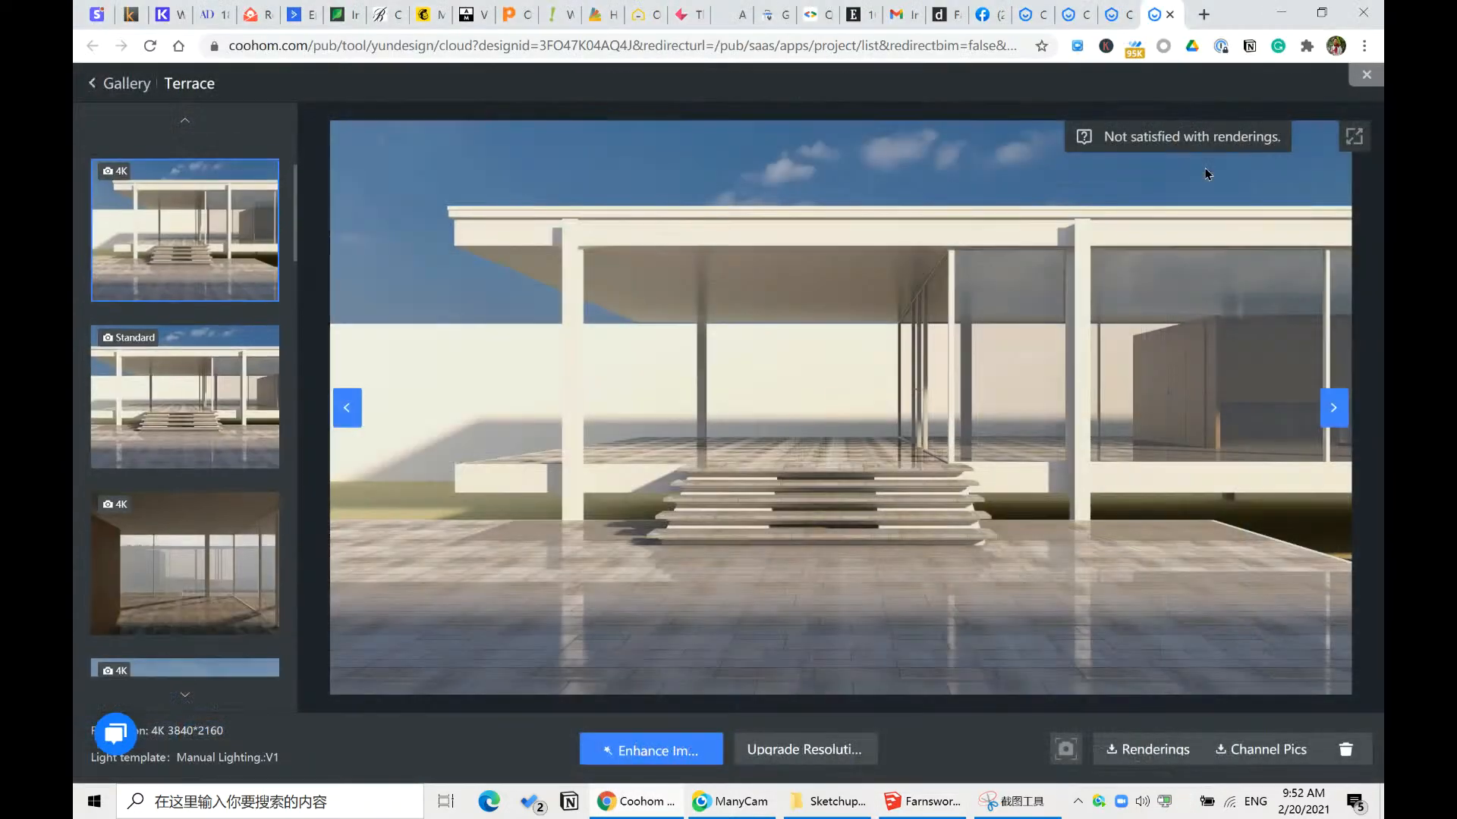
scroll(223, 241, "up", 2)
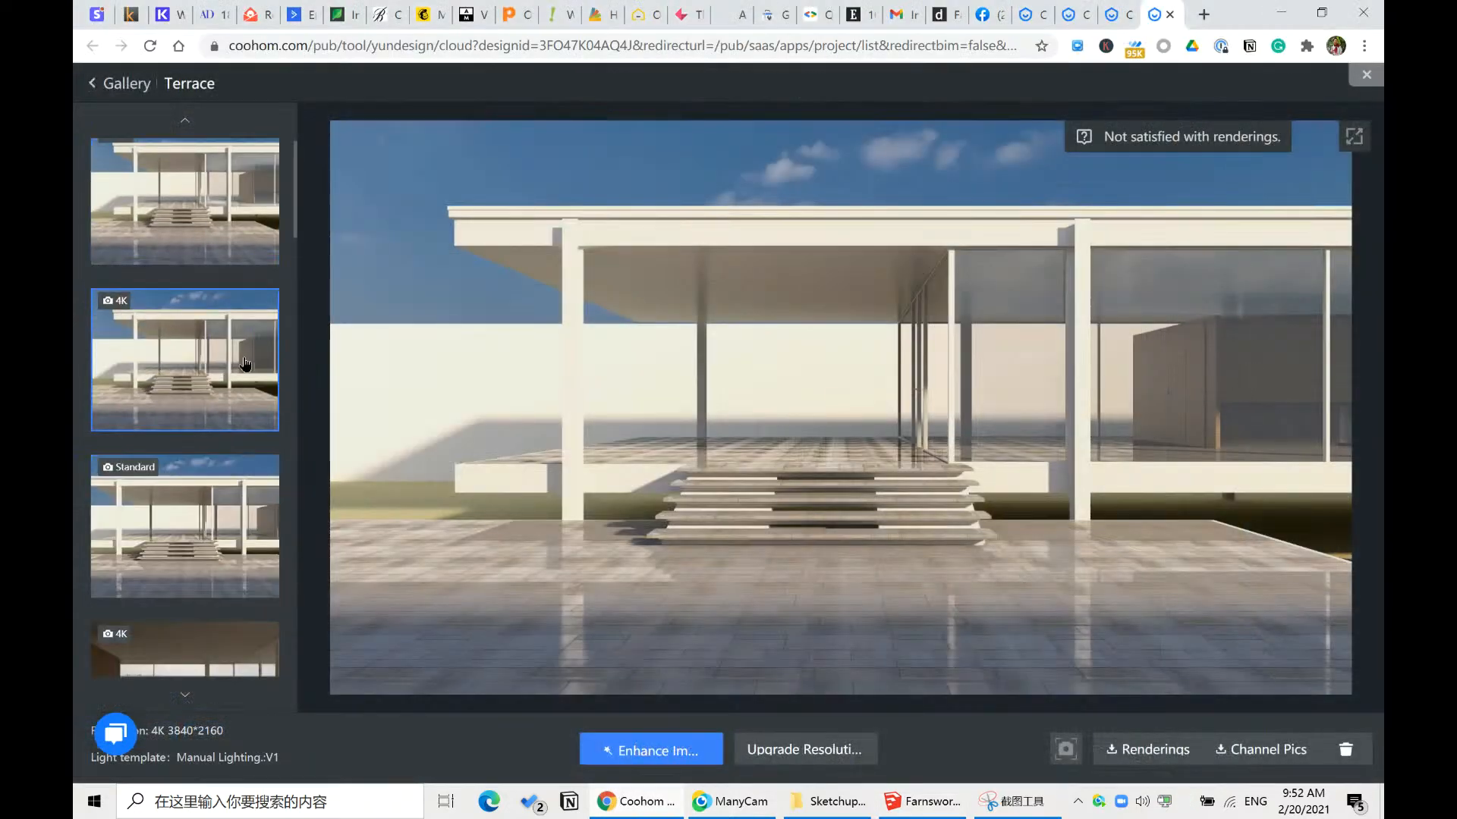
left_click(203, 224)
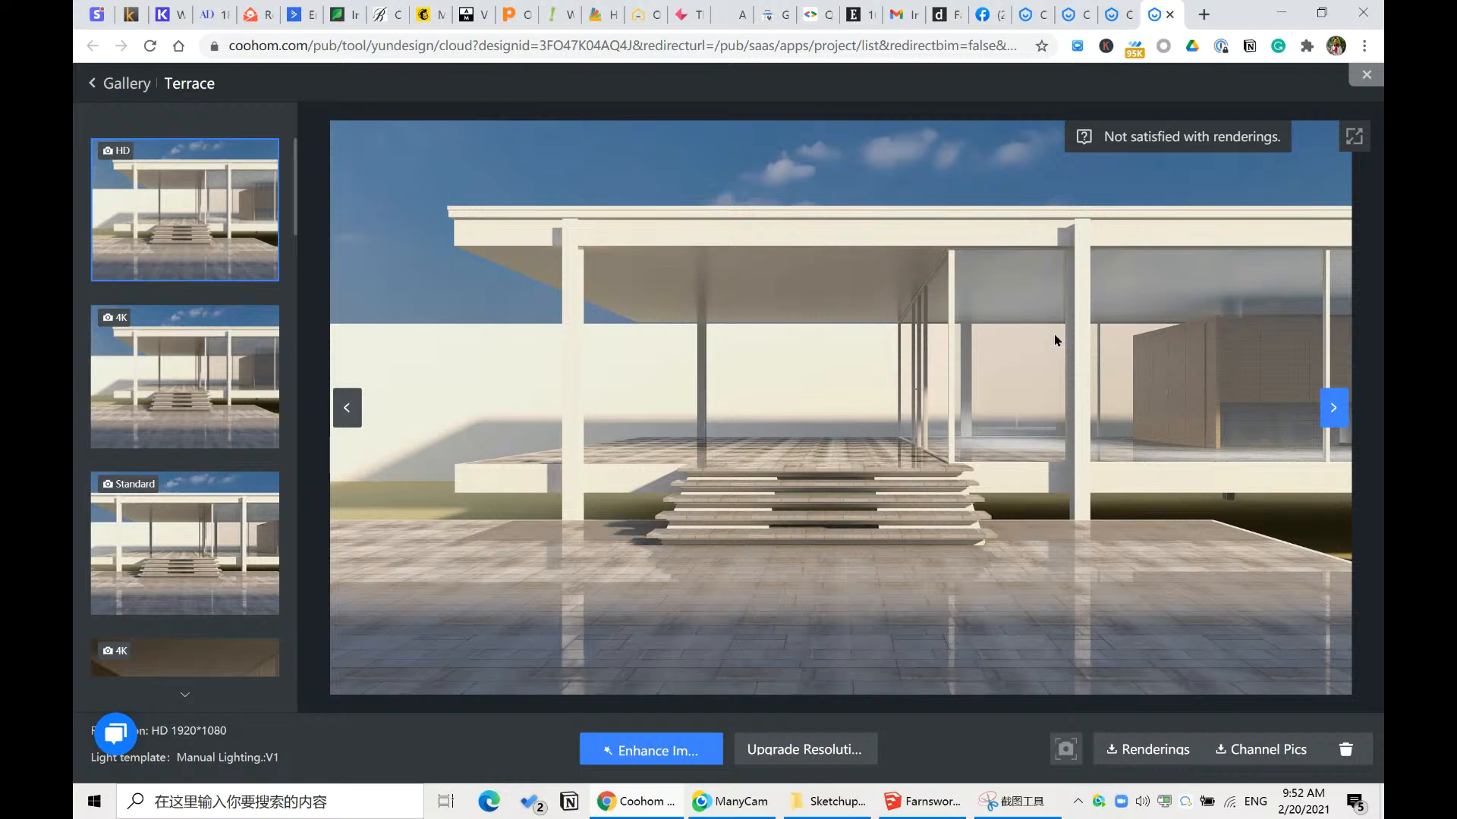
- Return to SketchUp and set the style's back face color to red
left_click(921, 801)
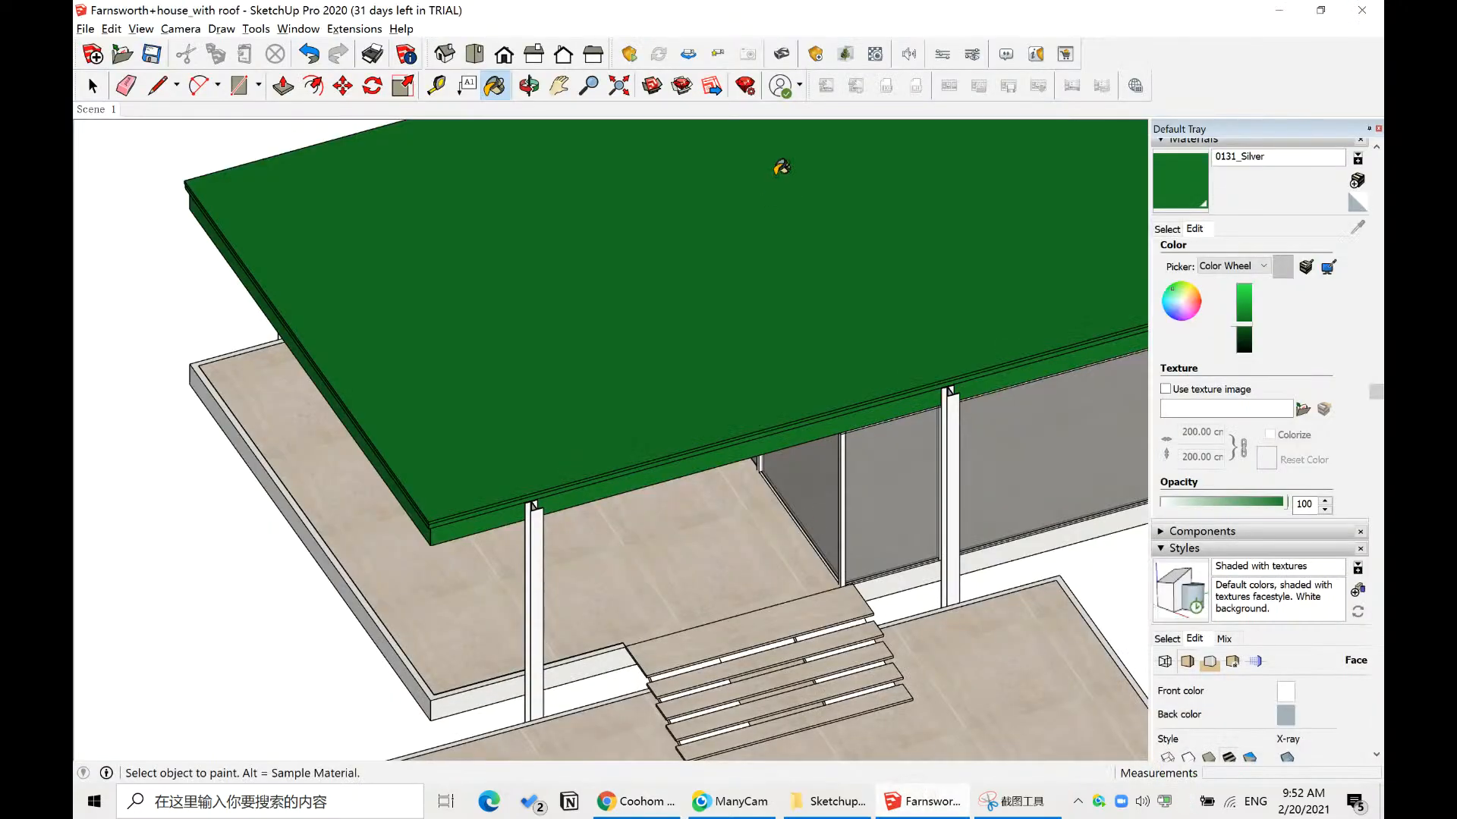
key("space")
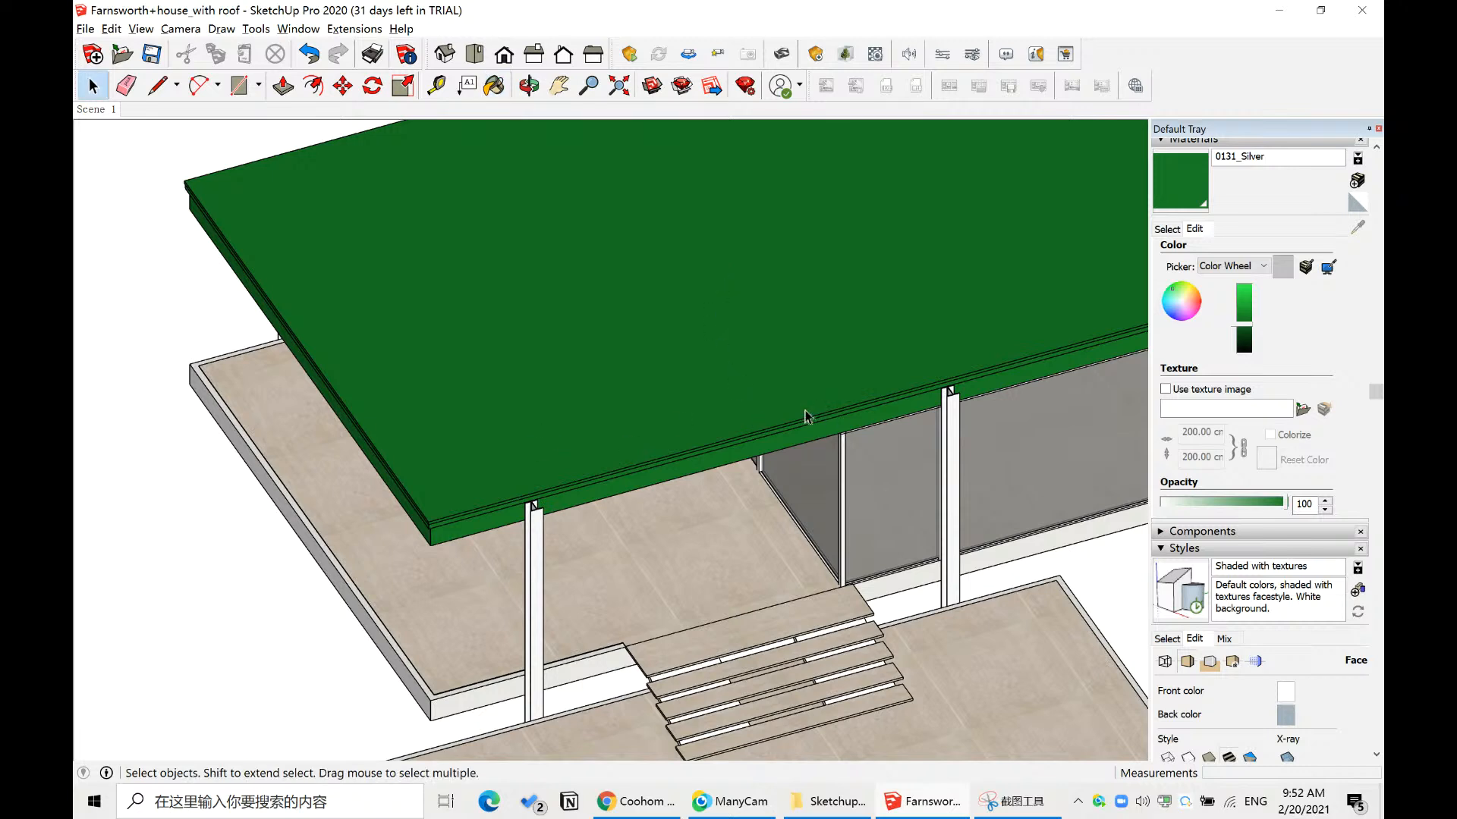
left_click(1167, 228)
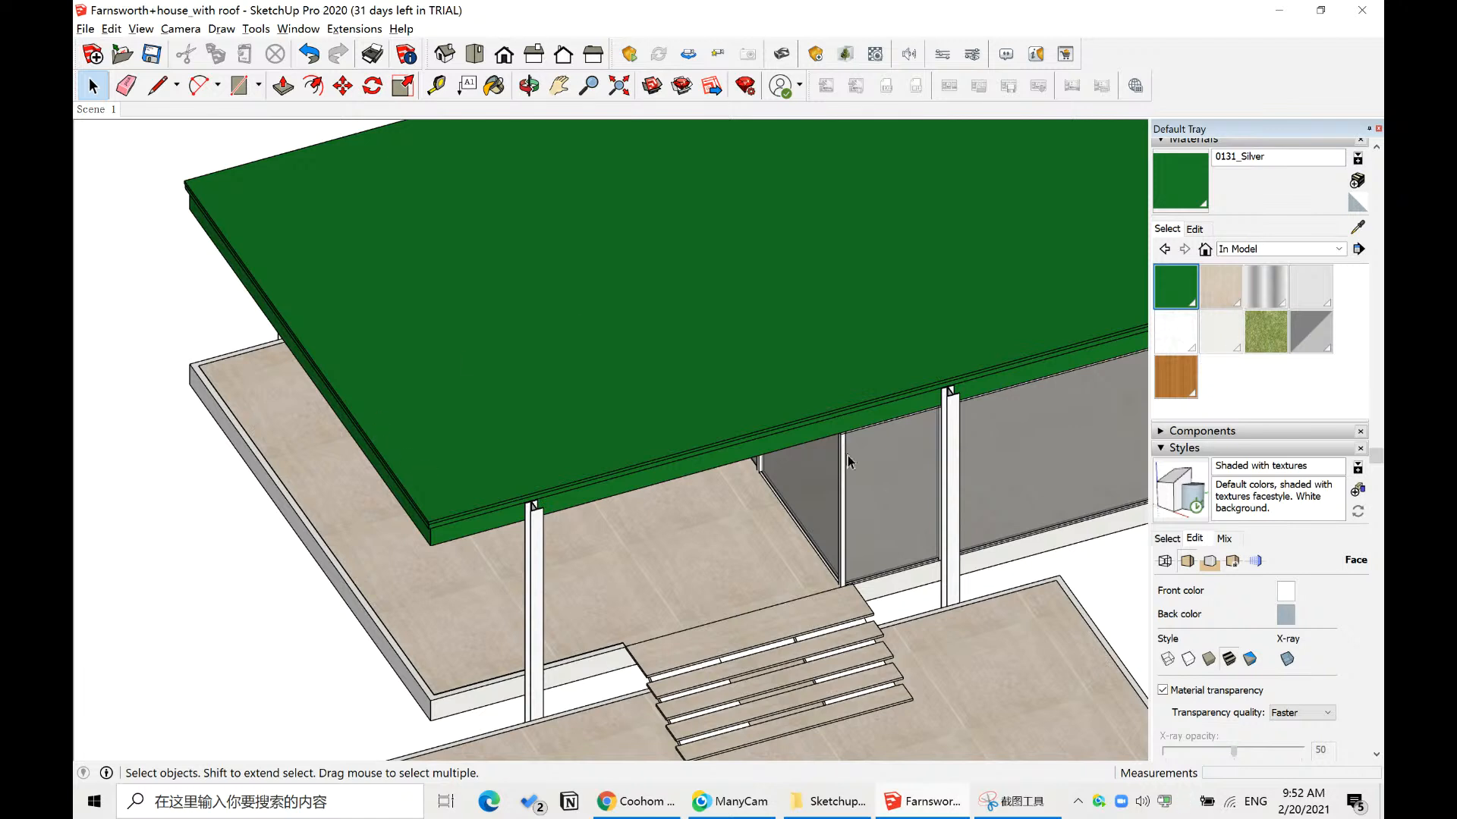
scroll(1280, 501, "down", 2)
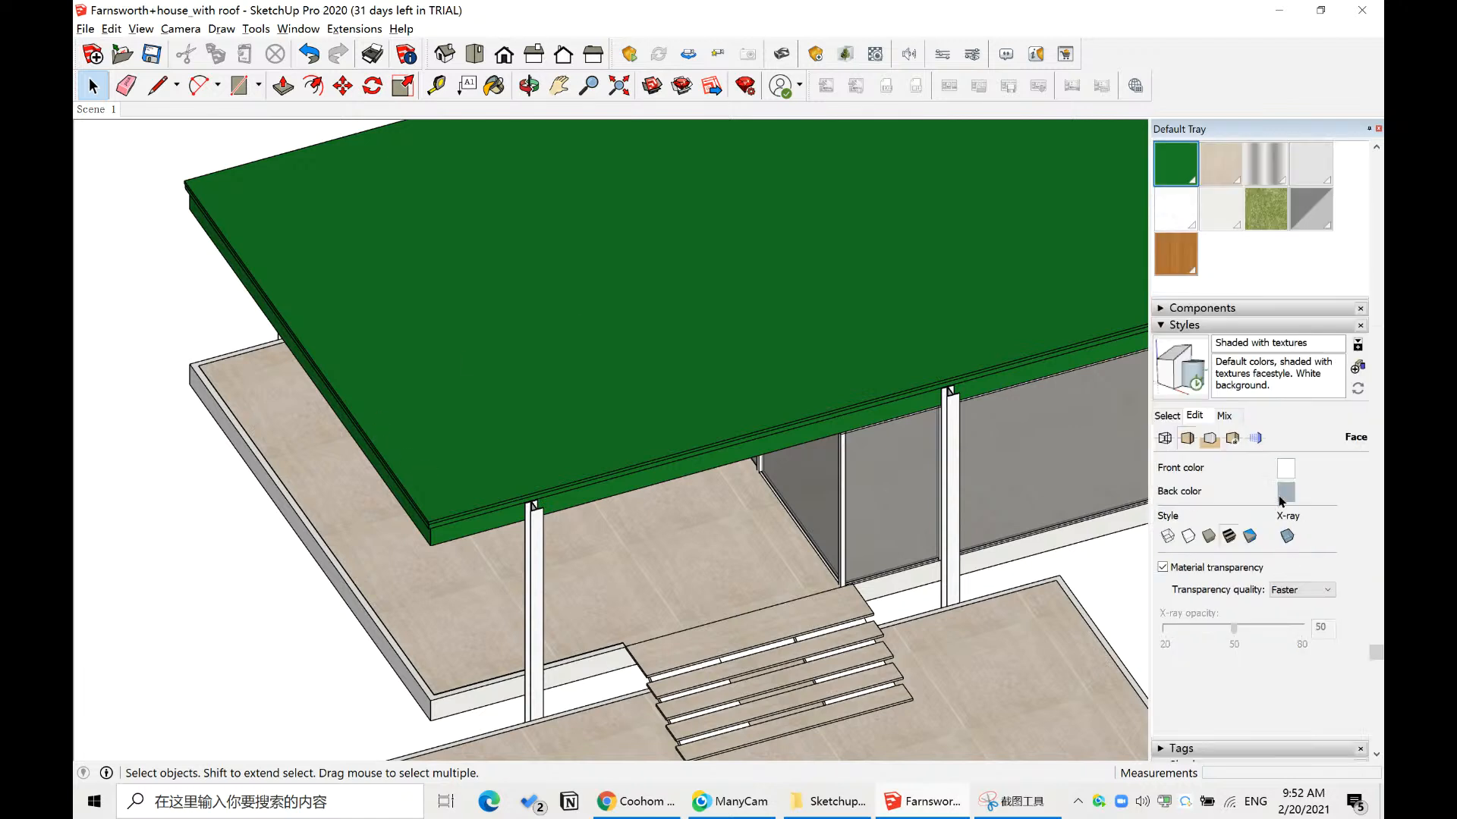
left_click(1220, 418)
left_click(1286, 491)
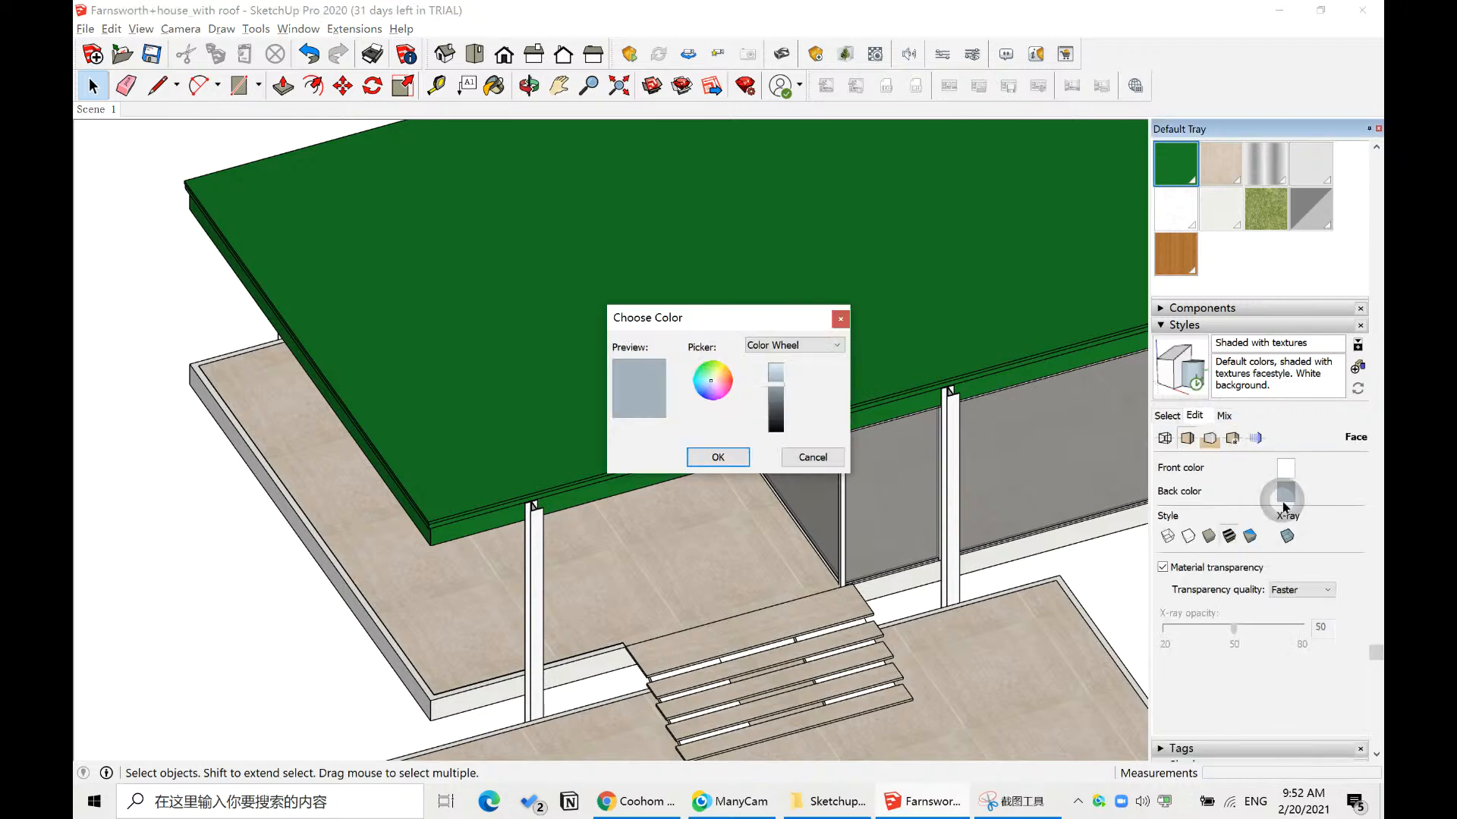
left_click(725, 379)
left_click(725, 457)
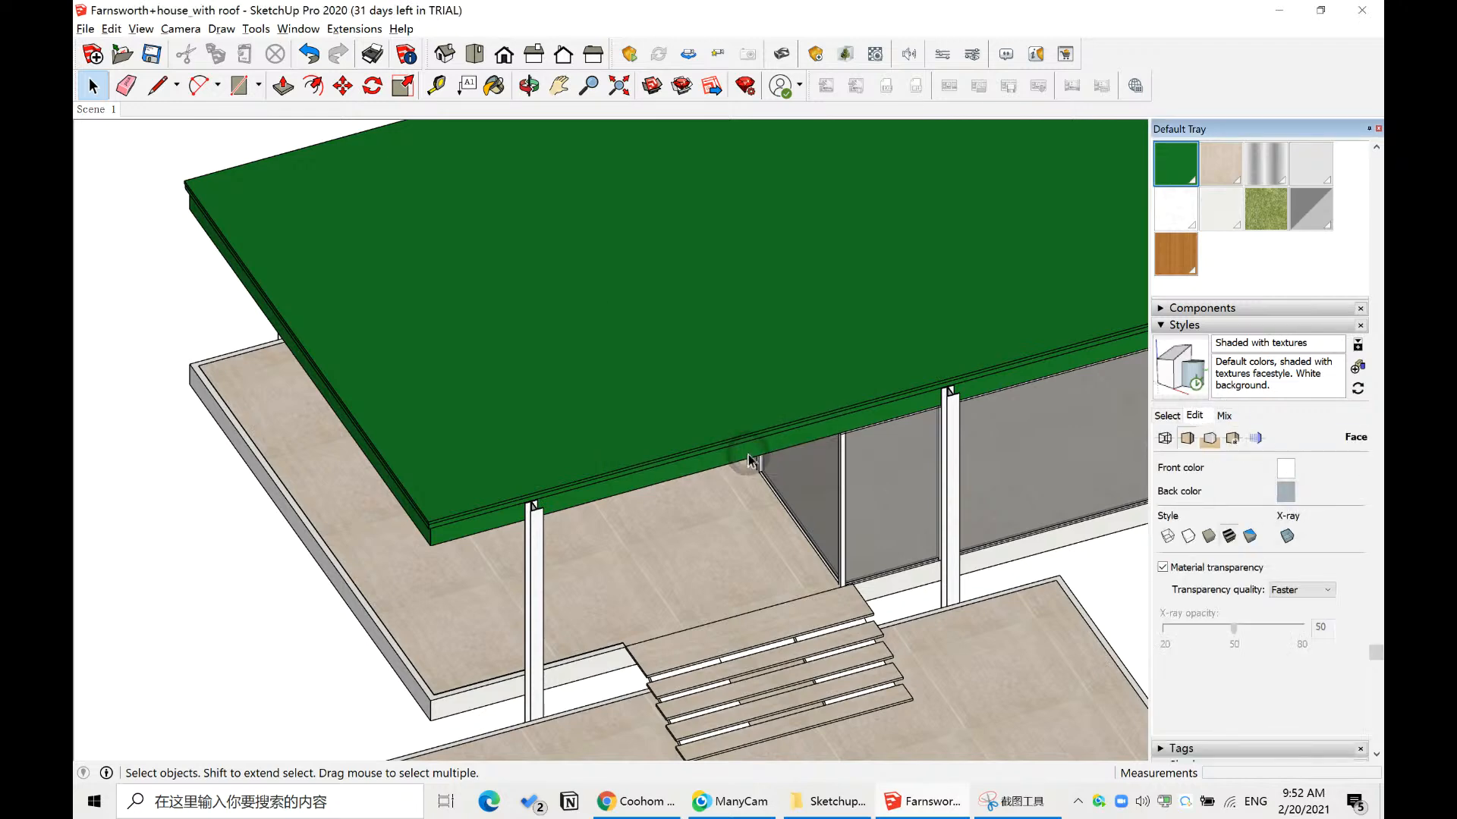
- Display the model in monochrome and inspect the face orientation of the roof, terraces and stairs from several angles
left_click(1249, 536)
scroll(520, 514, "down", 2)
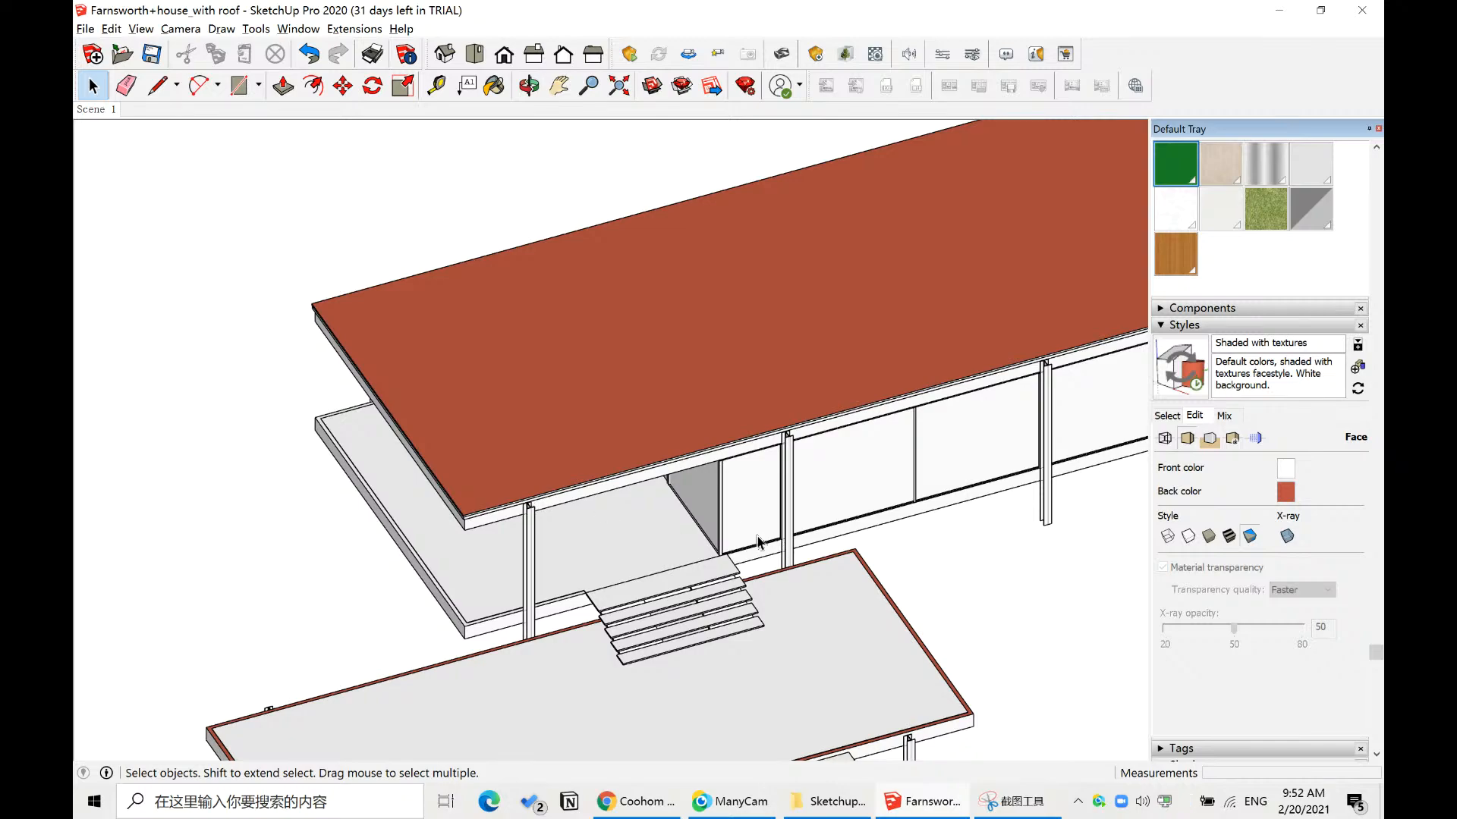
middle_click_drag(758, 543, 906, 288)
middle_click_drag(615, 516, 932, 495)
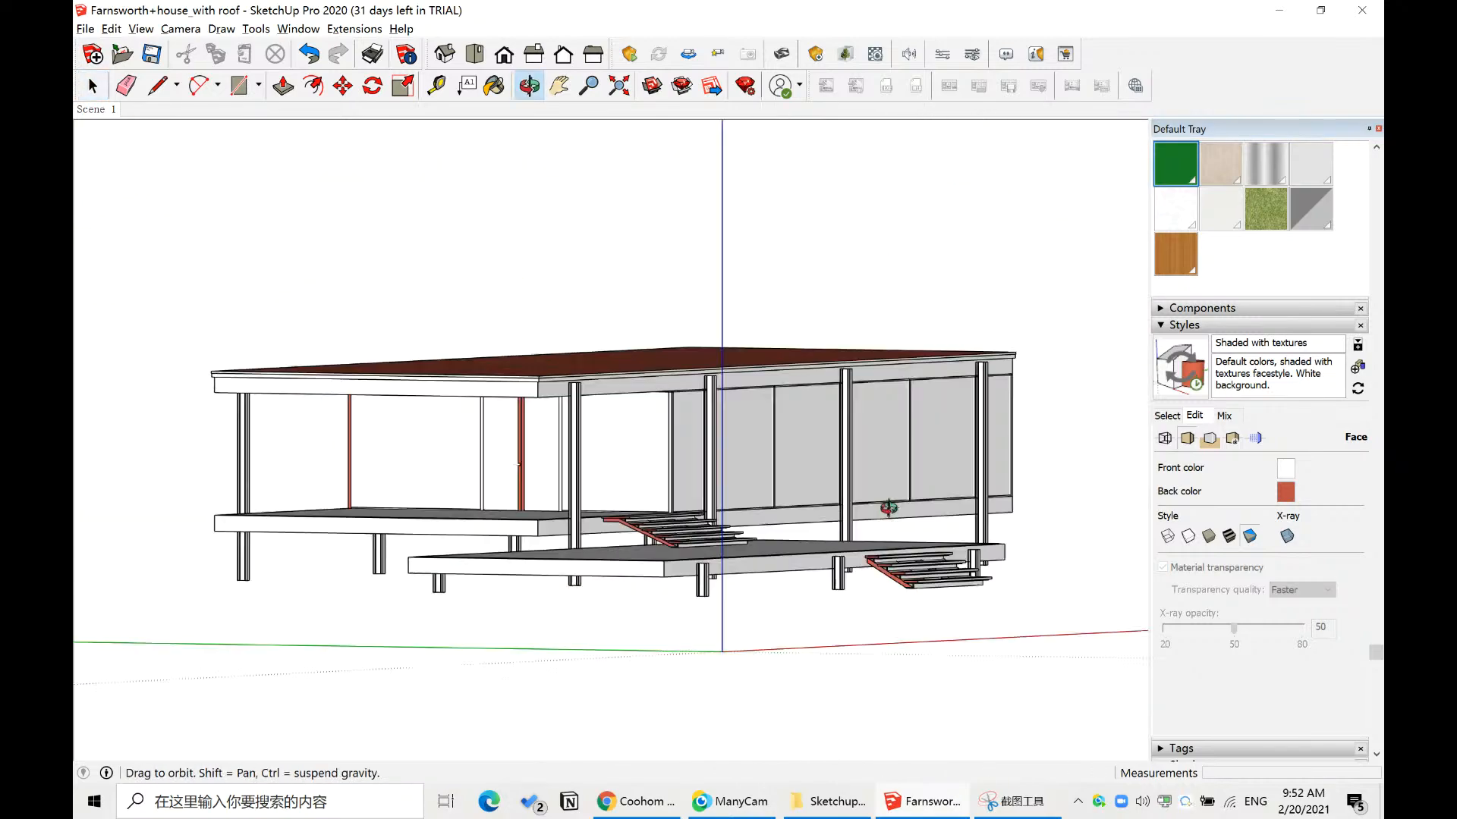
key("space")
scroll(872, 607, "up", 8)
scroll(868, 626, "down", 10)
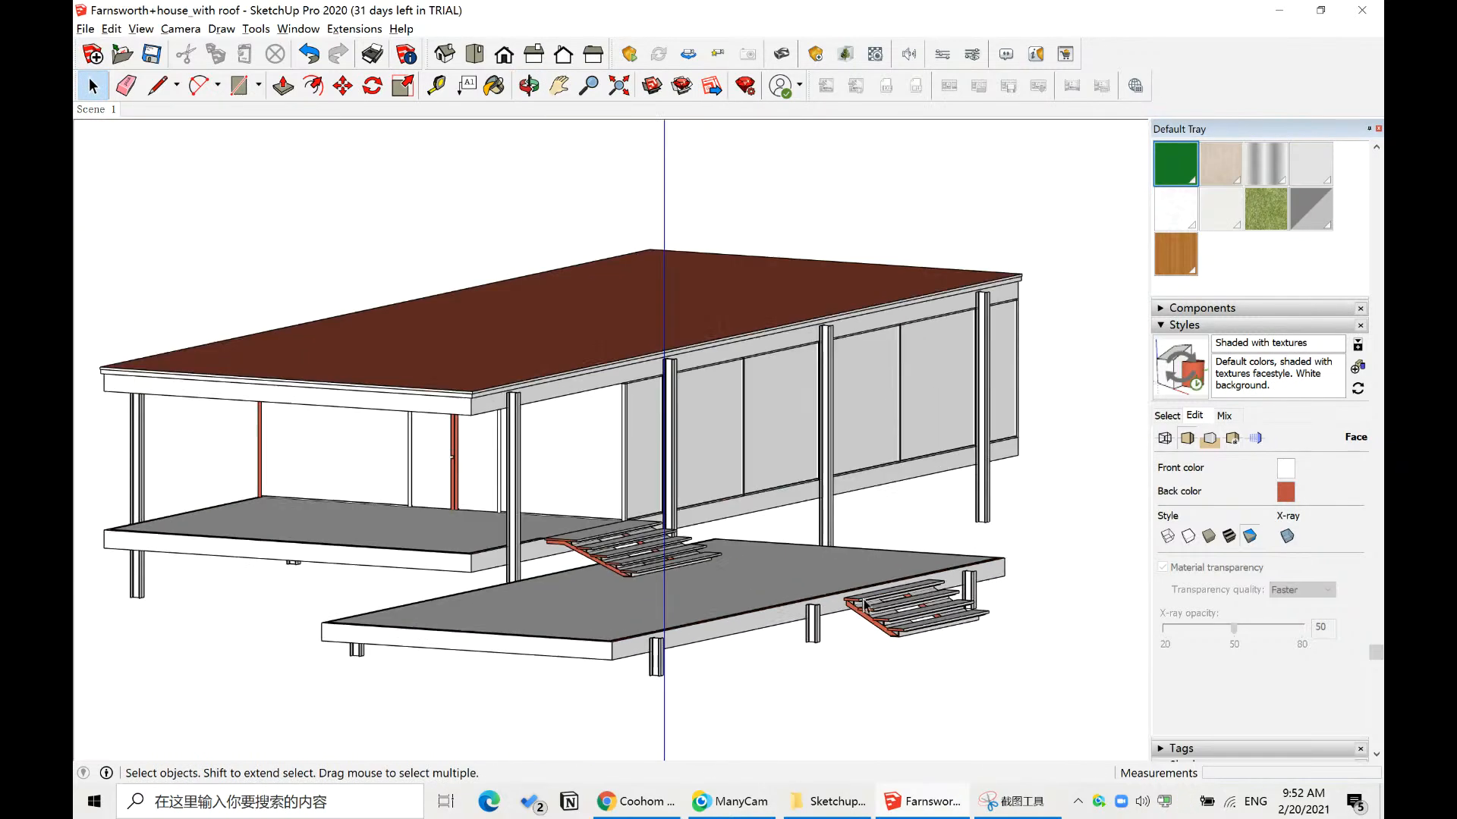
middle_click_drag(867, 626, 1070, 543)
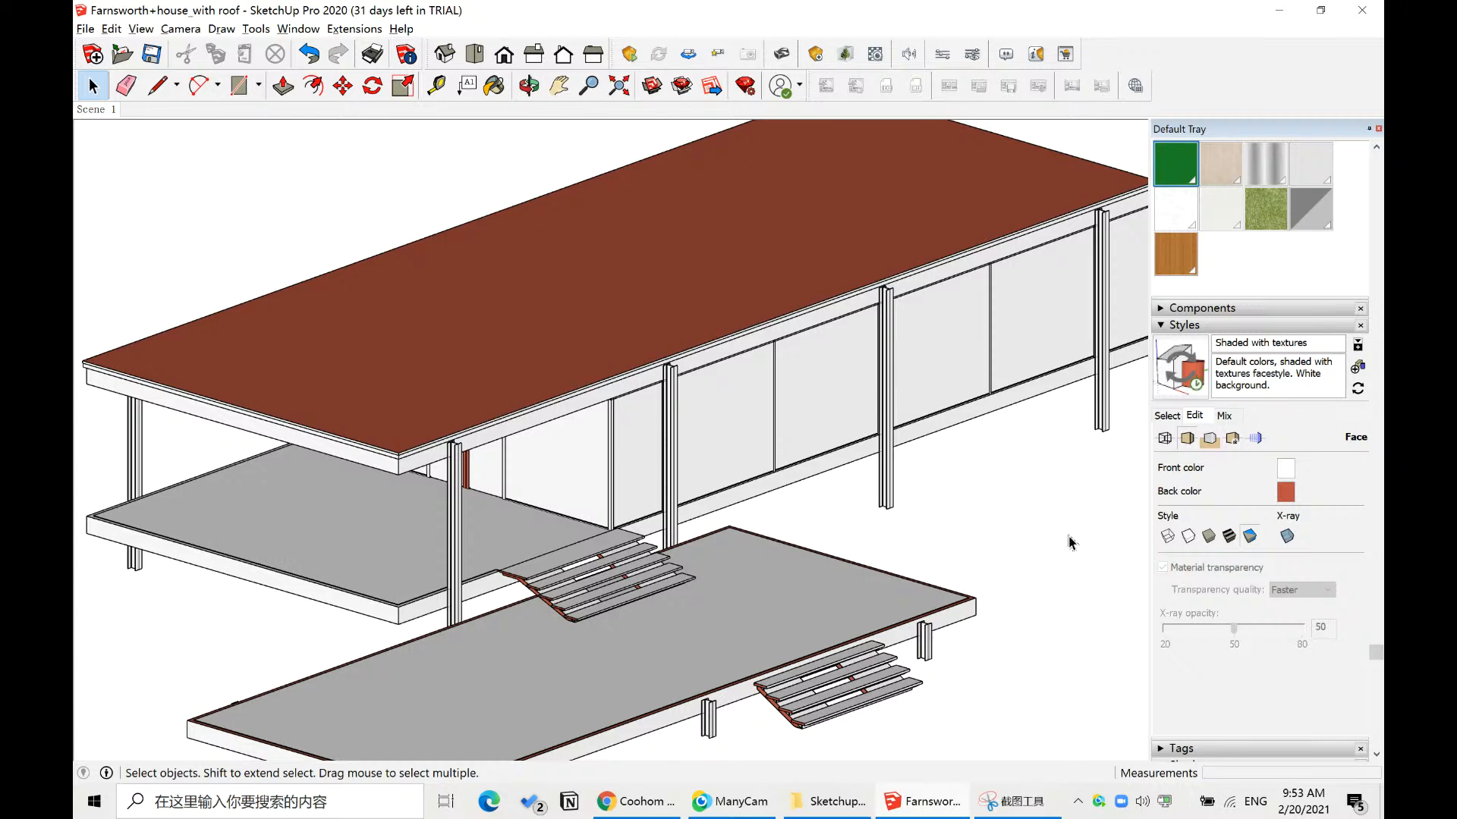
- Switch to the Snipping Tool to view the annotated room height elevation sketch
left_click(1017, 802)
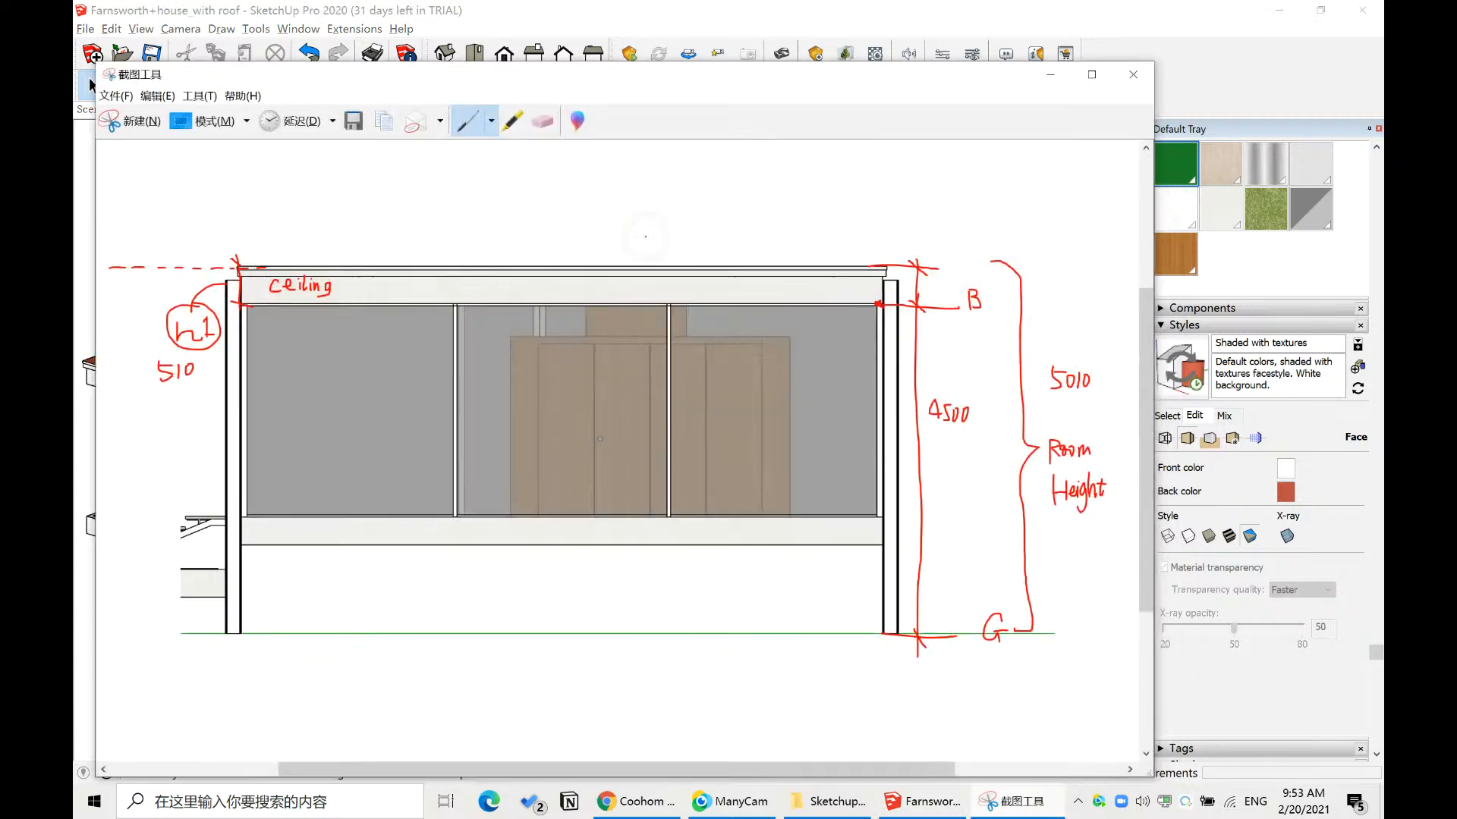